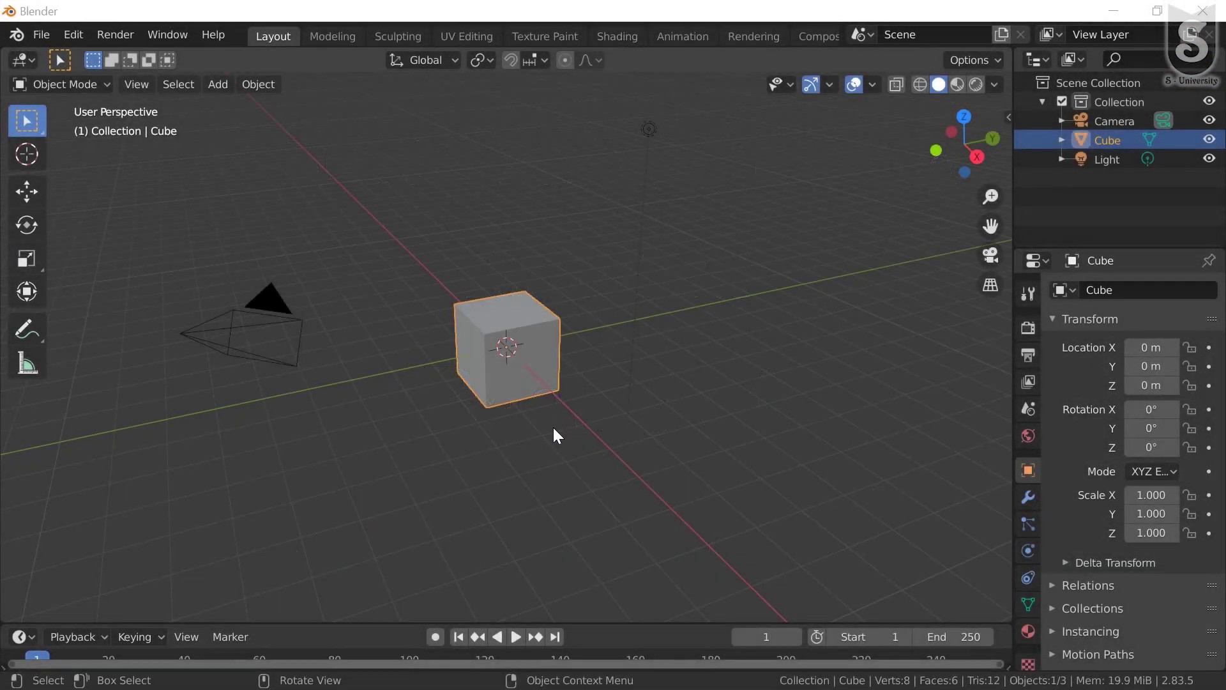
From the default cube scene, bring up the New File template menu with Ctrl+N
{"action": "scroll", "coordinate": [554, 427], "scroll_direction": "up", "scroll_amount": 1}
{"action": "scroll", "coordinate": [554, 426], "scroll_direction": "up", "scroll_amount": 3}
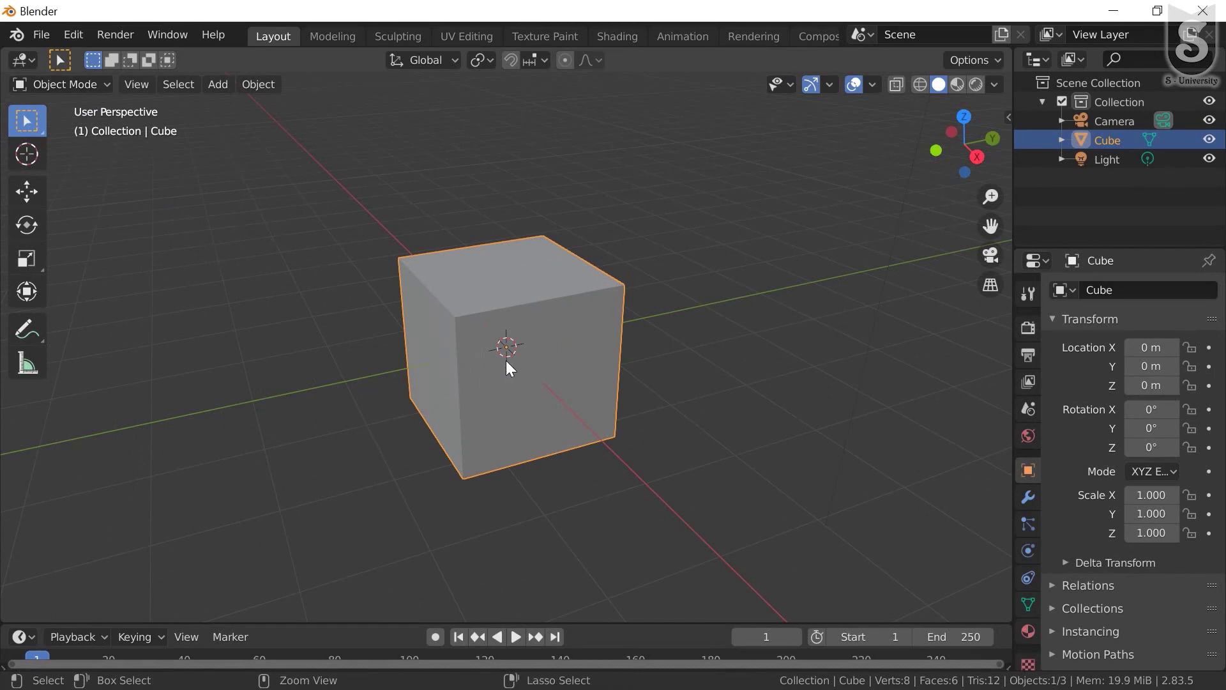
{"action": "key", "text": "ctrl+n"}
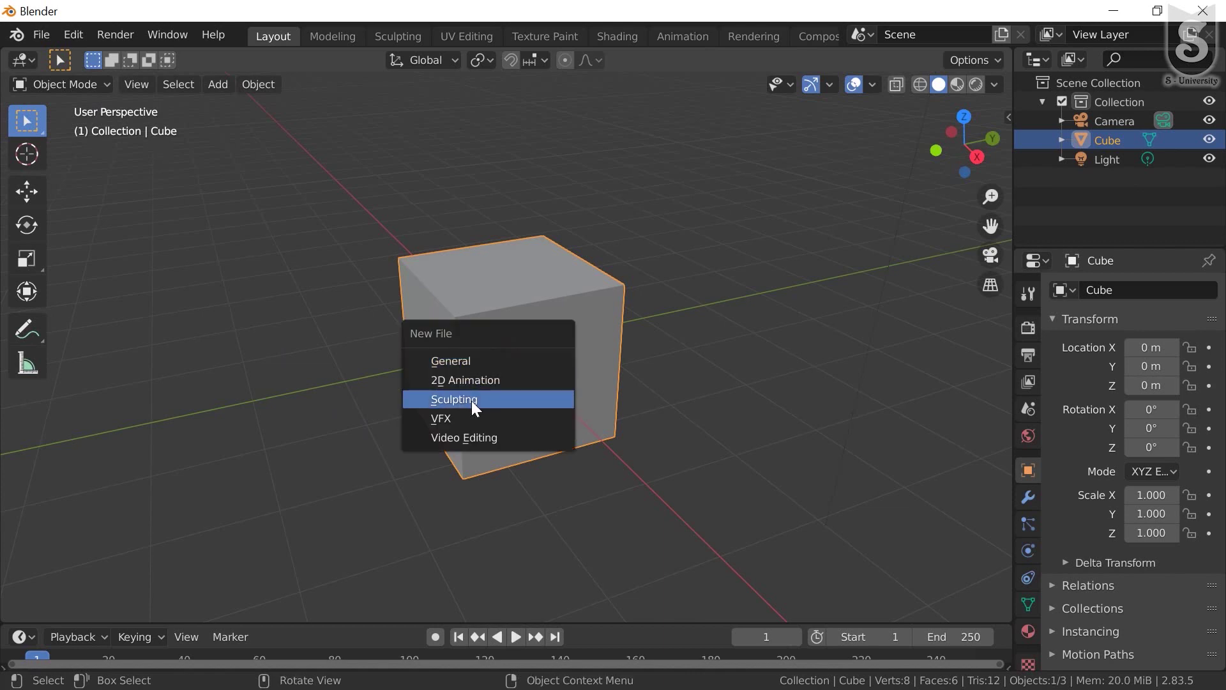
Start a Sculpting file without saving the cube scene, and show the Draw brush's Tool settings
{"action": "left_click", "coordinate": [472, 399]}
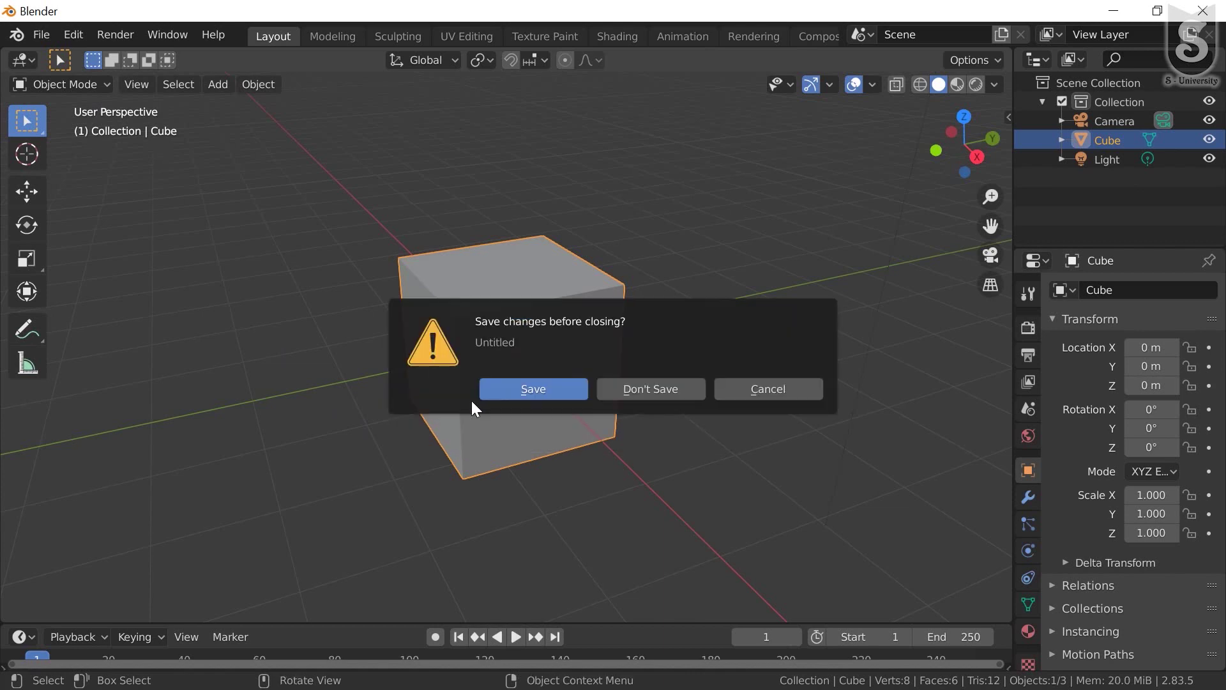
{"action": "left_click", "coordinate": [626, 389]}
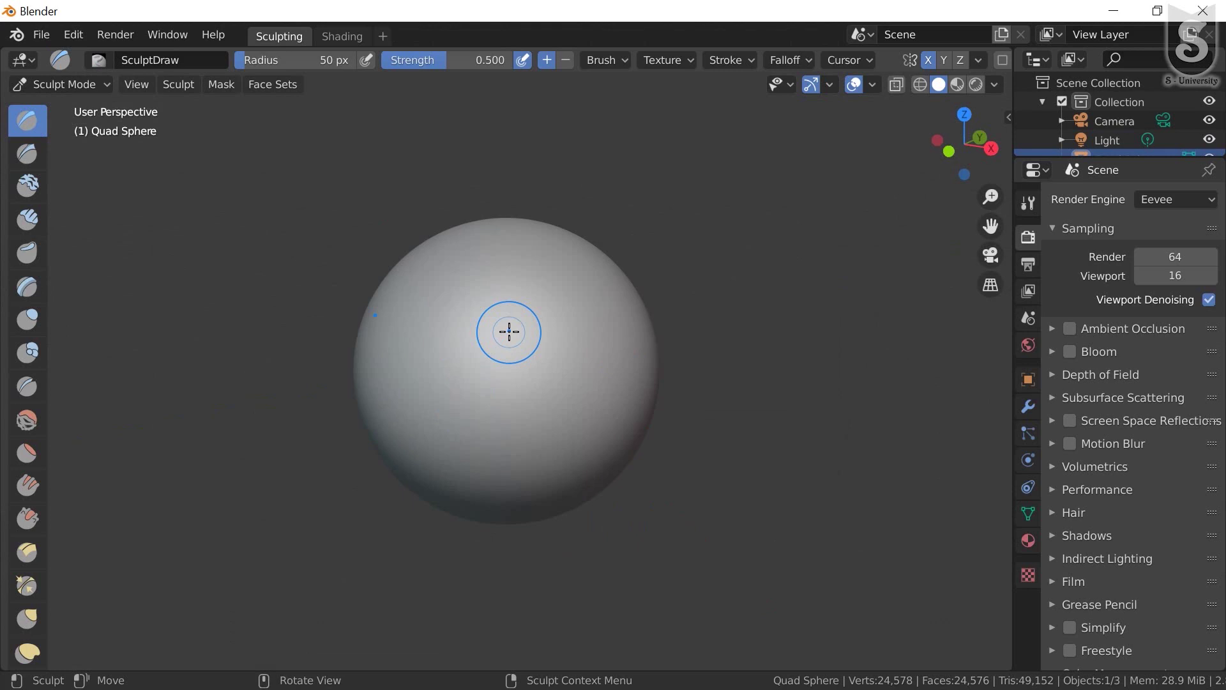
{"action": "scroll", "coordinate": [509, 331], "scroll_direction": "up", "scroll_amount": 2}
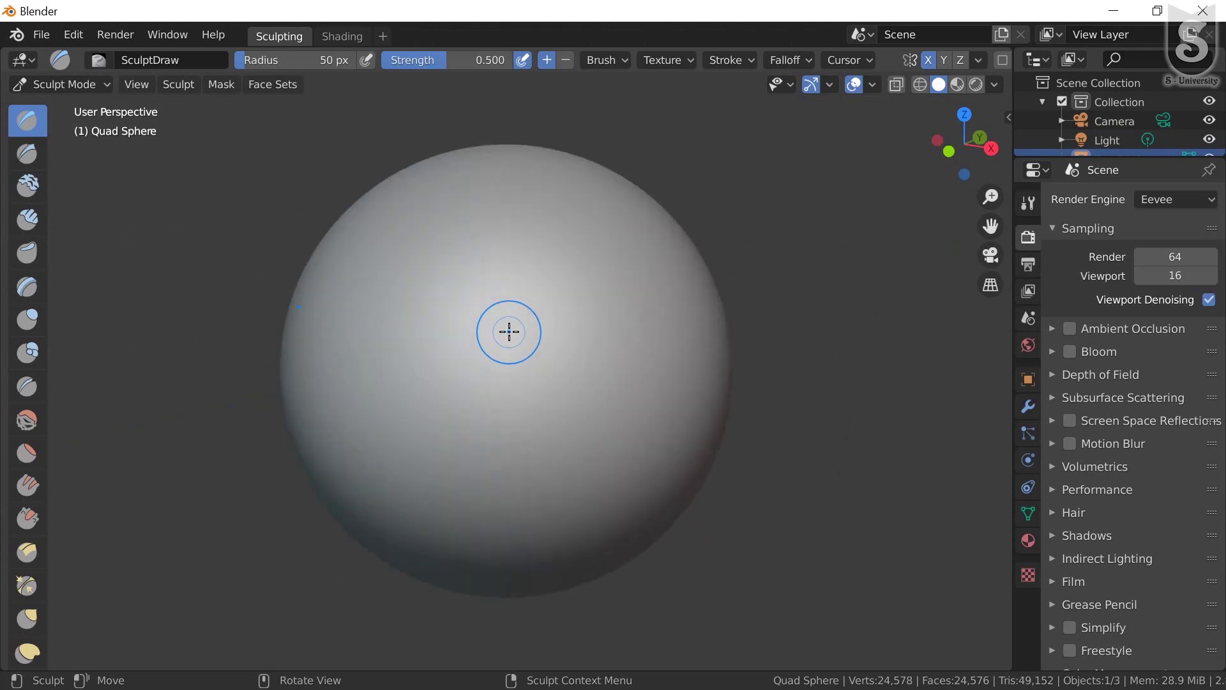
{"action": "left_click", "coordinate": [1027, 203]}
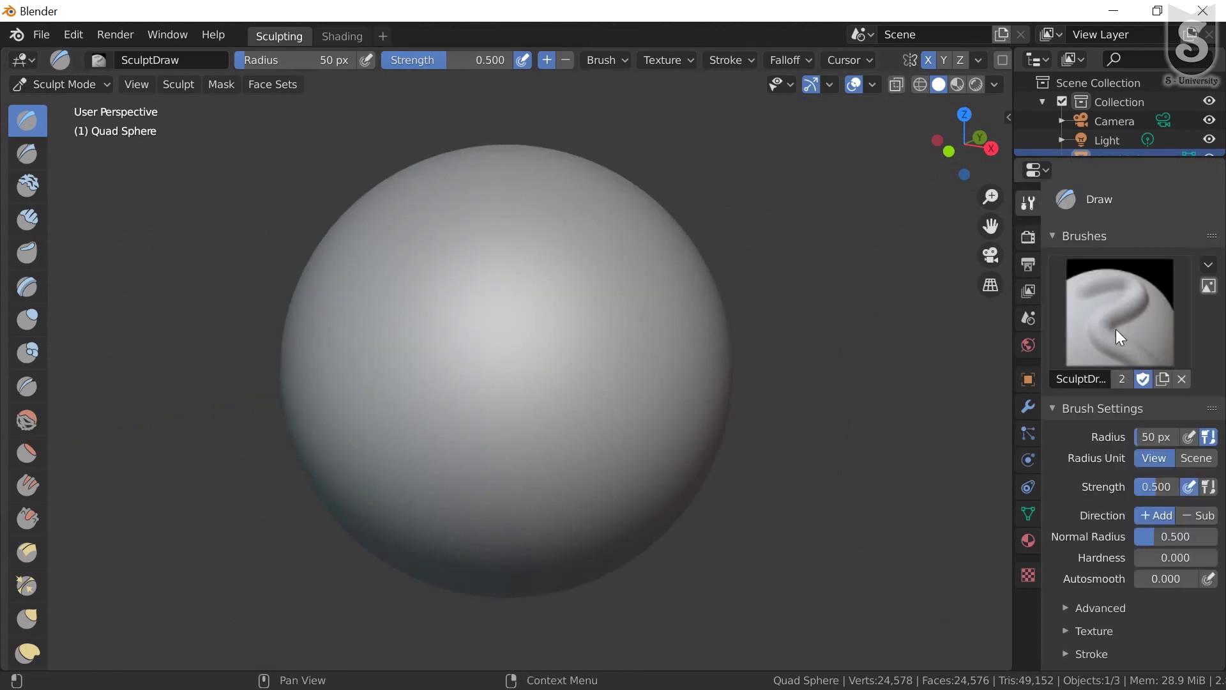
{"action": "scroll", "coordinate": [1124, 438], "scroll_direction": "down", "scroll_amount": 2}
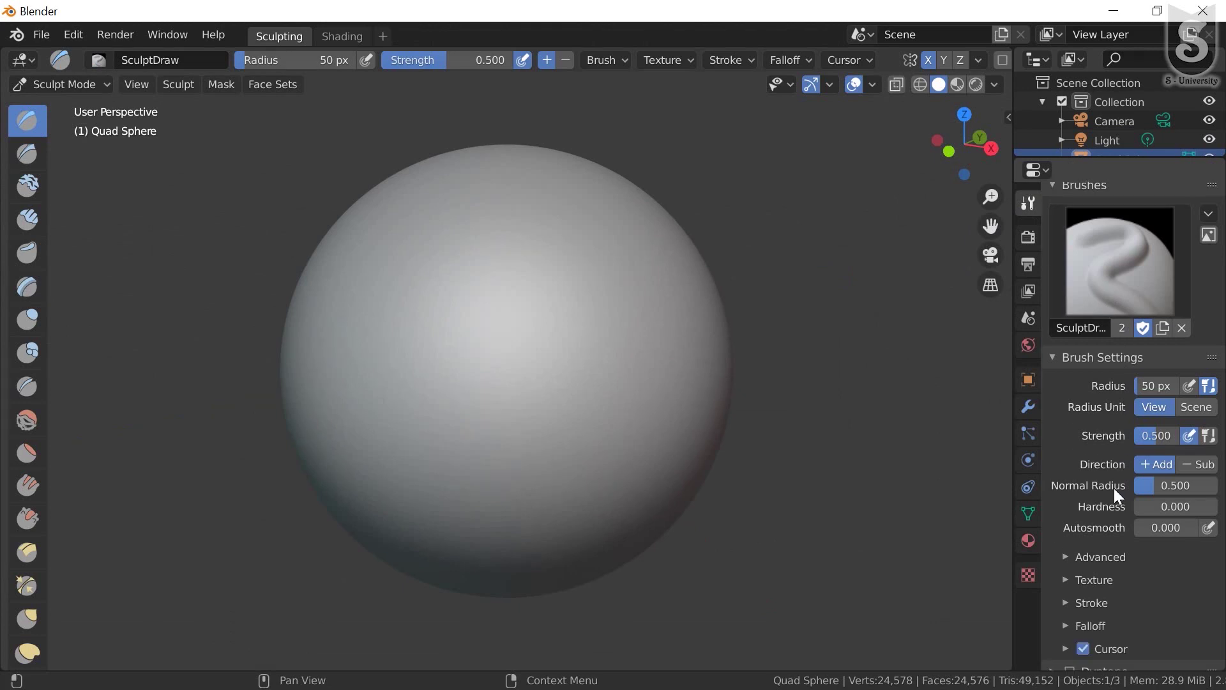
{"action": "scroll", "coordinate": [1114, 488], "scroll_direction": "down", "scroll_amount": 4}
{"action": "scroll", "coordinate": [1108, 519], "scroll_direction": "up", "scroll_amount": 4}
{"action": "scroll", "coordinate": [1113, 517], "scroll_direction": "up", "scroll_amount": 1}
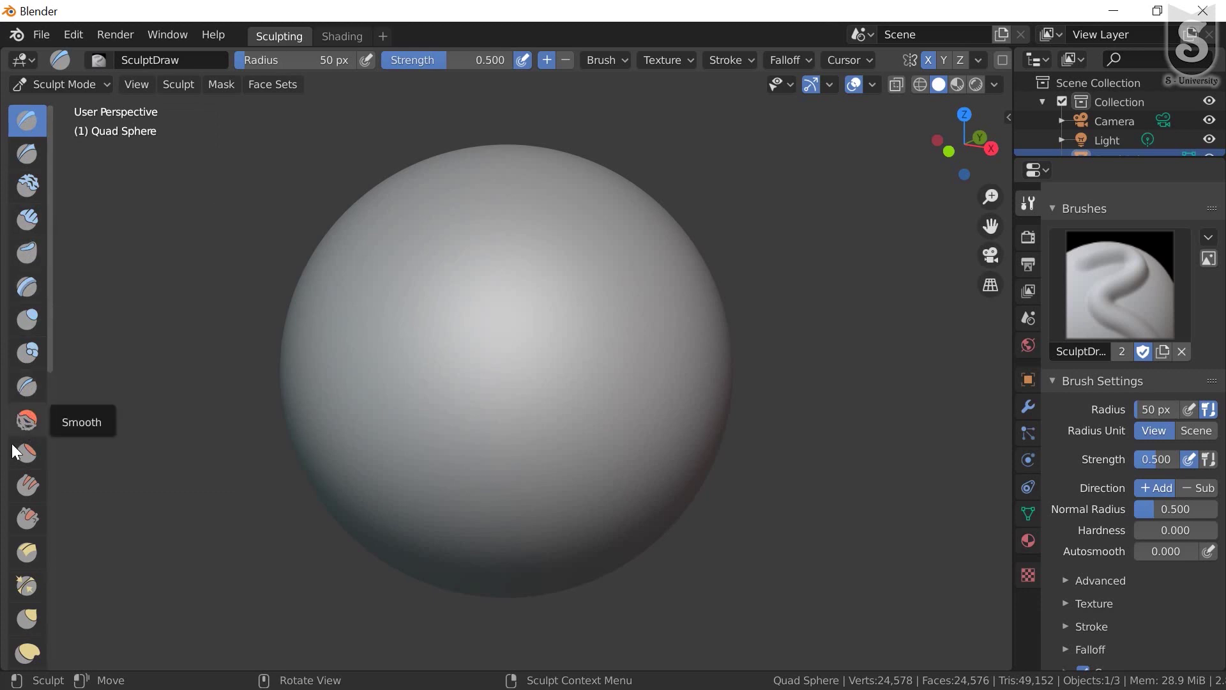
{"action": "scroll", "coordinate": [14, 427], "scroll_direction": "down", "scroll_amount": 1}
{"action": "scroll", "coordinate": [14, 427], "scroll_direction": "down", "scroll_amount": 1}
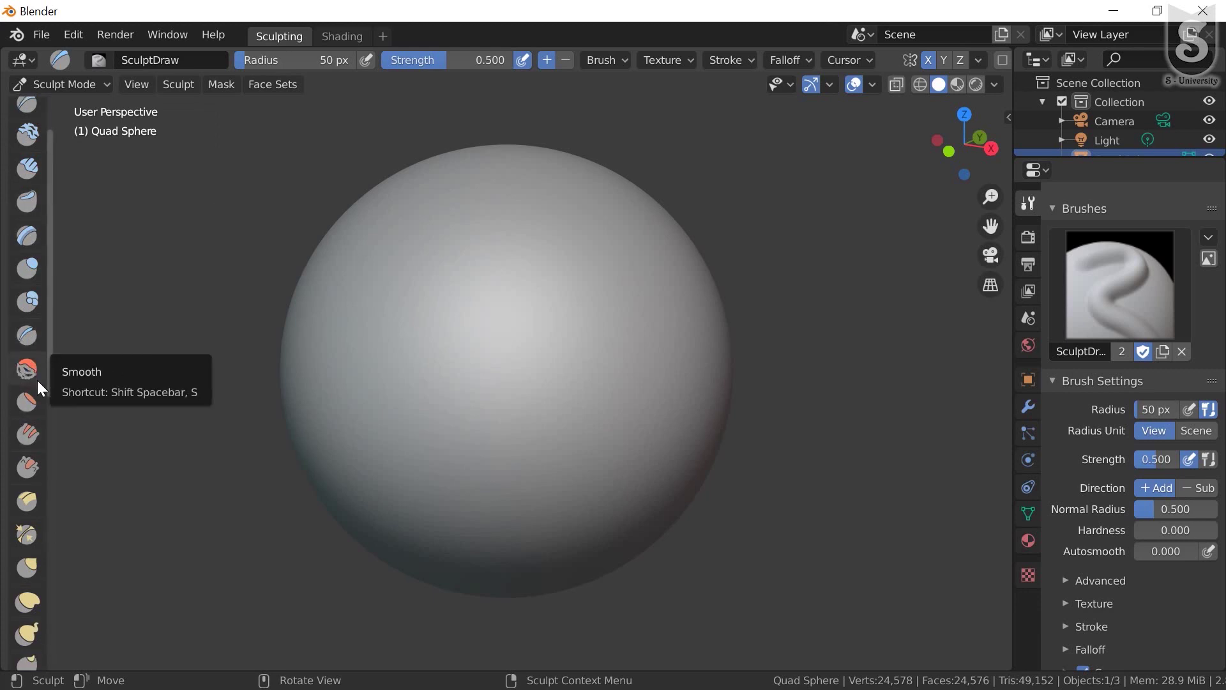
{"action": "scroll", "coordinate": [29, 408], "scroll_direction": "down", "scroll_amount": 4}
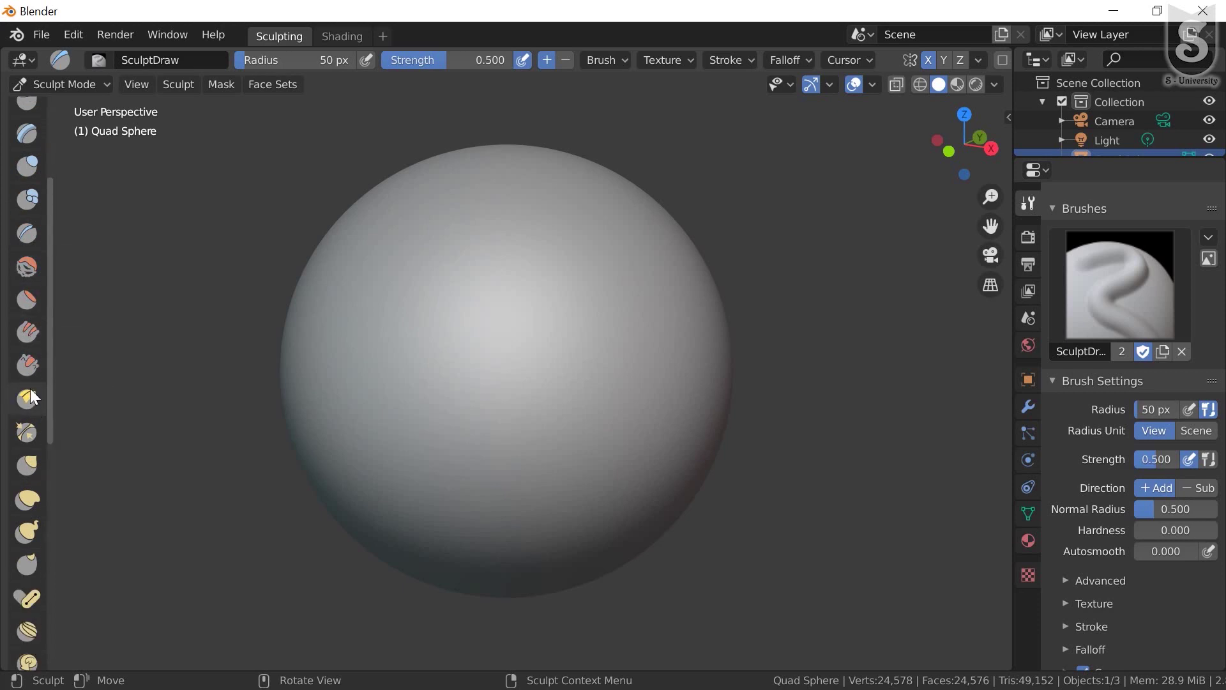
{"action": "scroll", "coordinate": [30, 388], "scroll_direction": "down", "scroll_amount": 1}
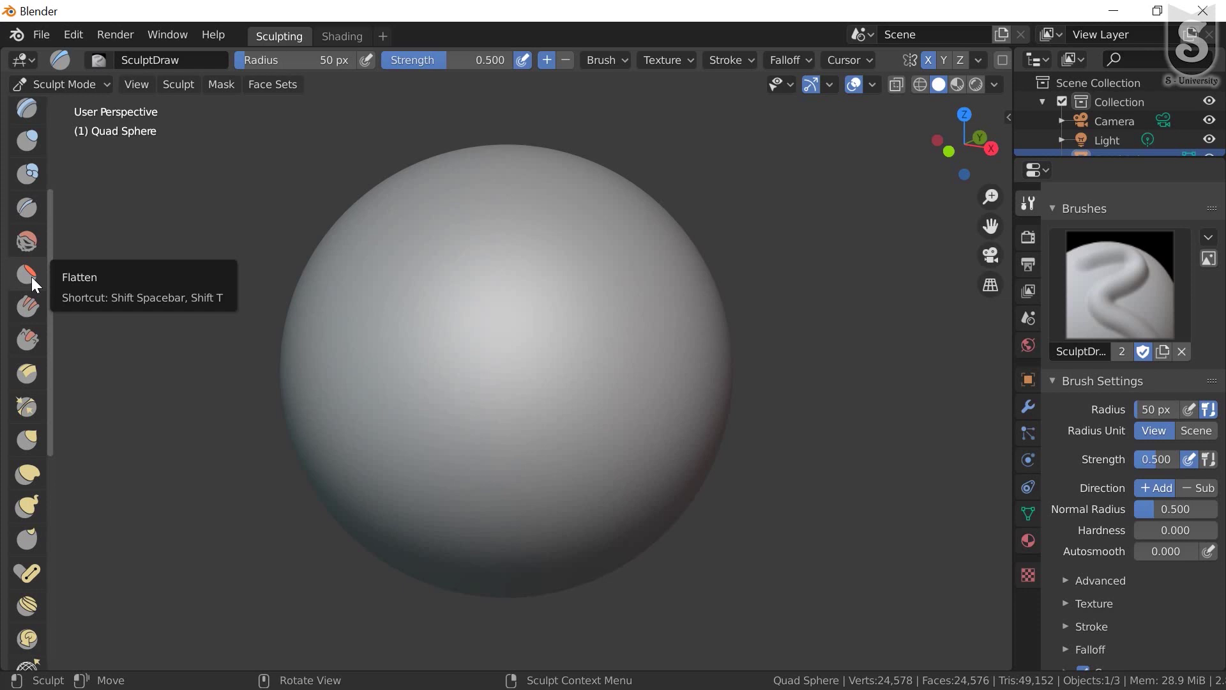
{"action": "scroll", "coordinate": [27, 311], "scroll_direction": "down", "scroll_amount": 1}
{"action": "scroll", "coordinate": [27, 345], "scroll_direction": "down", "scroll_amount": 1}
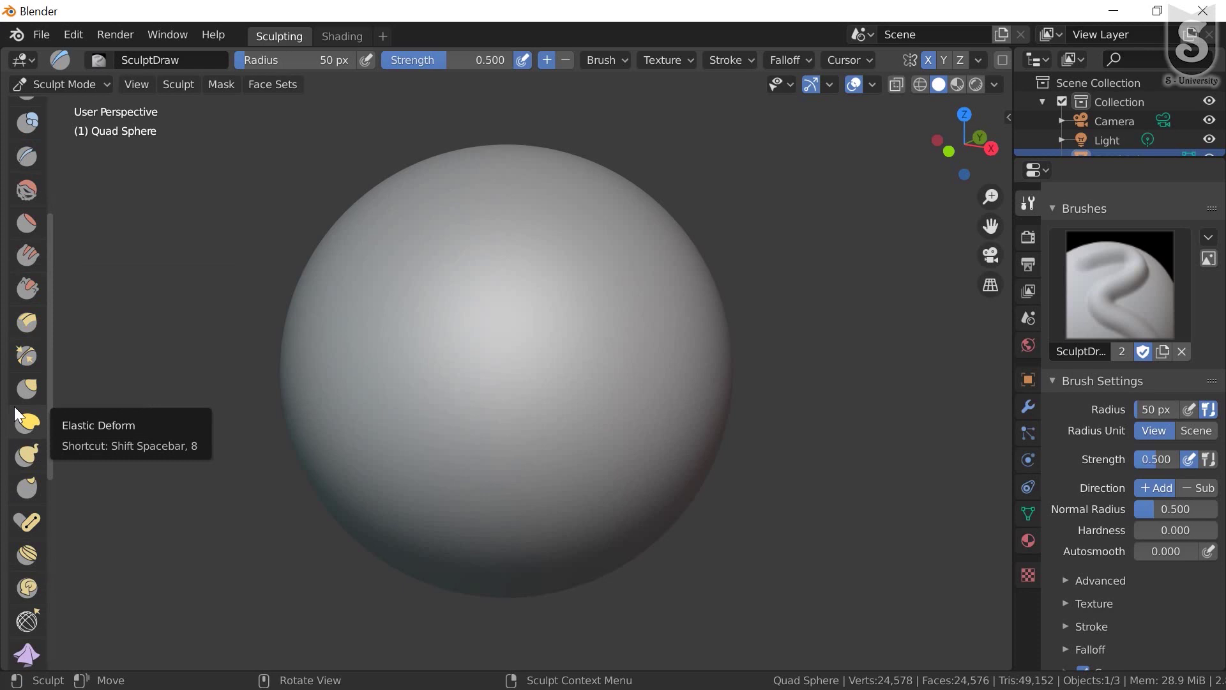
{"action": "scroll", "coordinate": [18, 416], "scroll_direction": "down", "scroll_amount": 1}
{"action": "scroll", "coordinate": [18, 417], "scroll_direction": "up", "scroll_amount": 2}
{"action": "scroll", "coordinate": [18, 416], "scroll_direction": "up", "scroll_amount": 2}
{"action": "scroll", "coordinate": [18, 417], "scroll_direction": "up", "scroll_amount": 2}
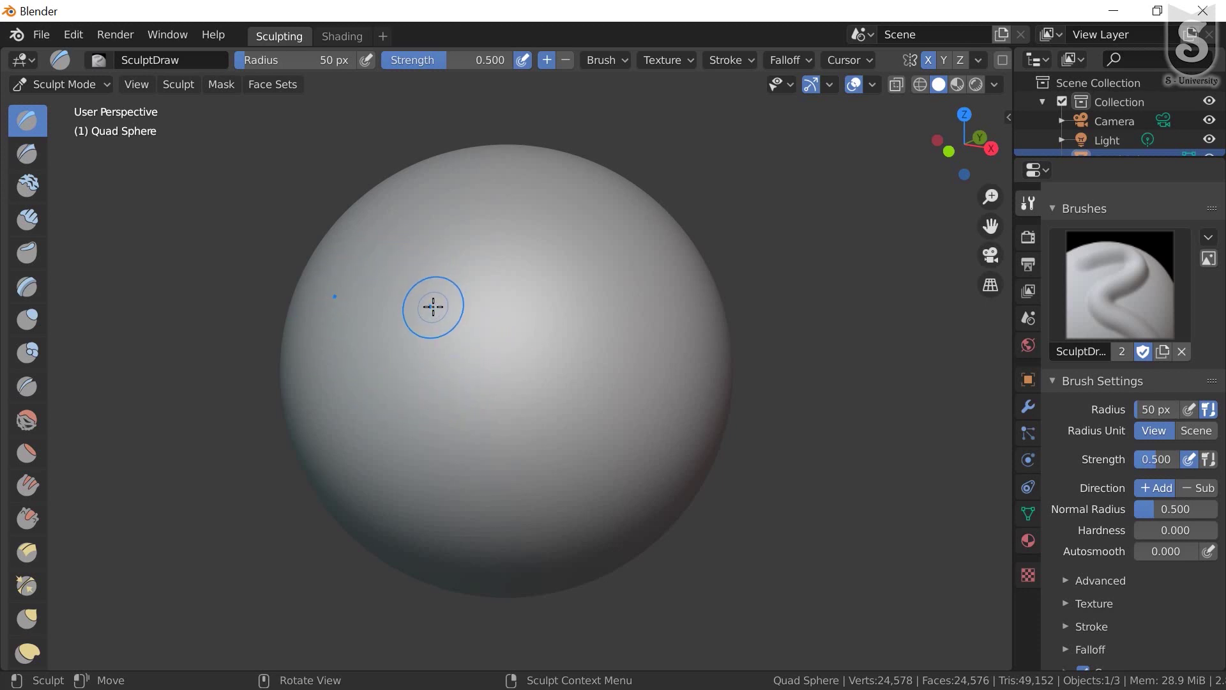
Resize the Draw brush radius to 56 px, then view the quick radius and strength menu
{"action": "key", "text": "f"}
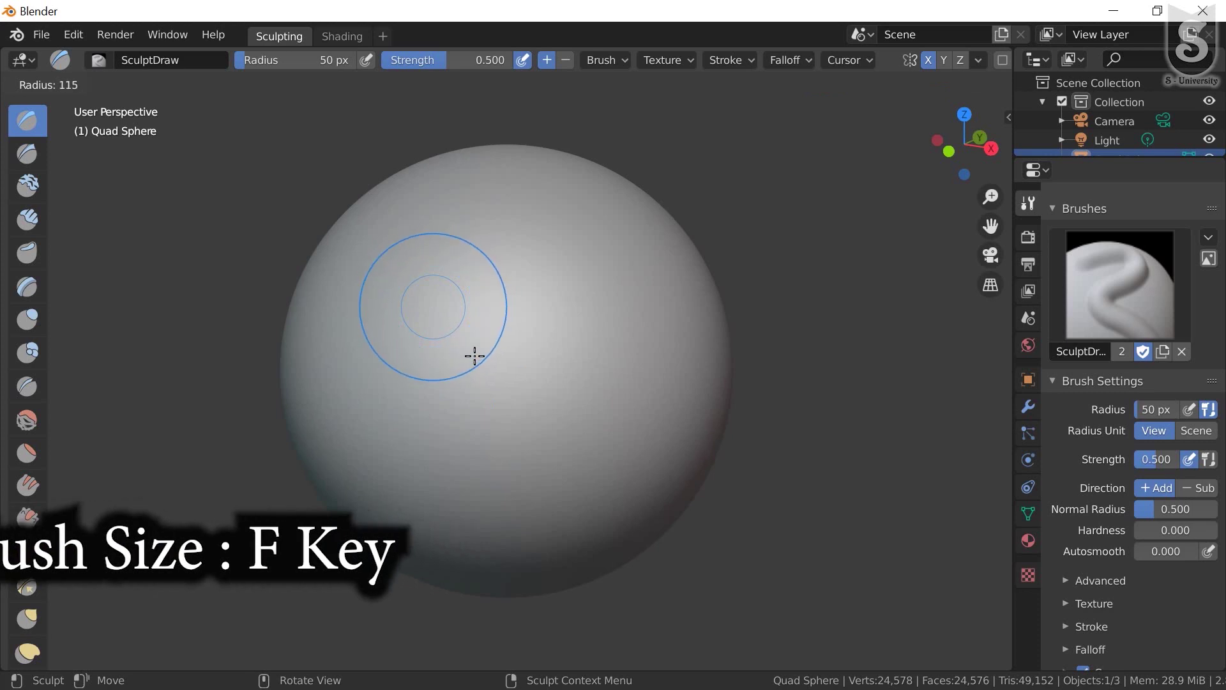
{"action": "left_click", "coordinate": [437, 309]}
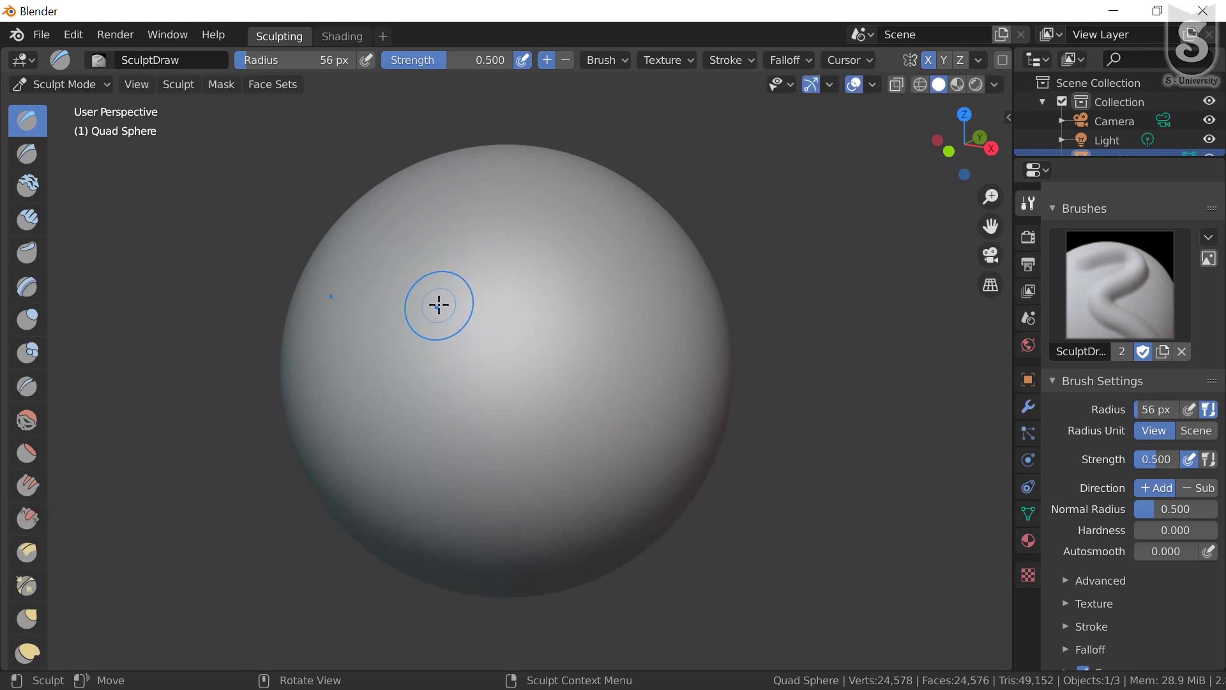
{"action": "right_click", "coordinate": [439, 305]}
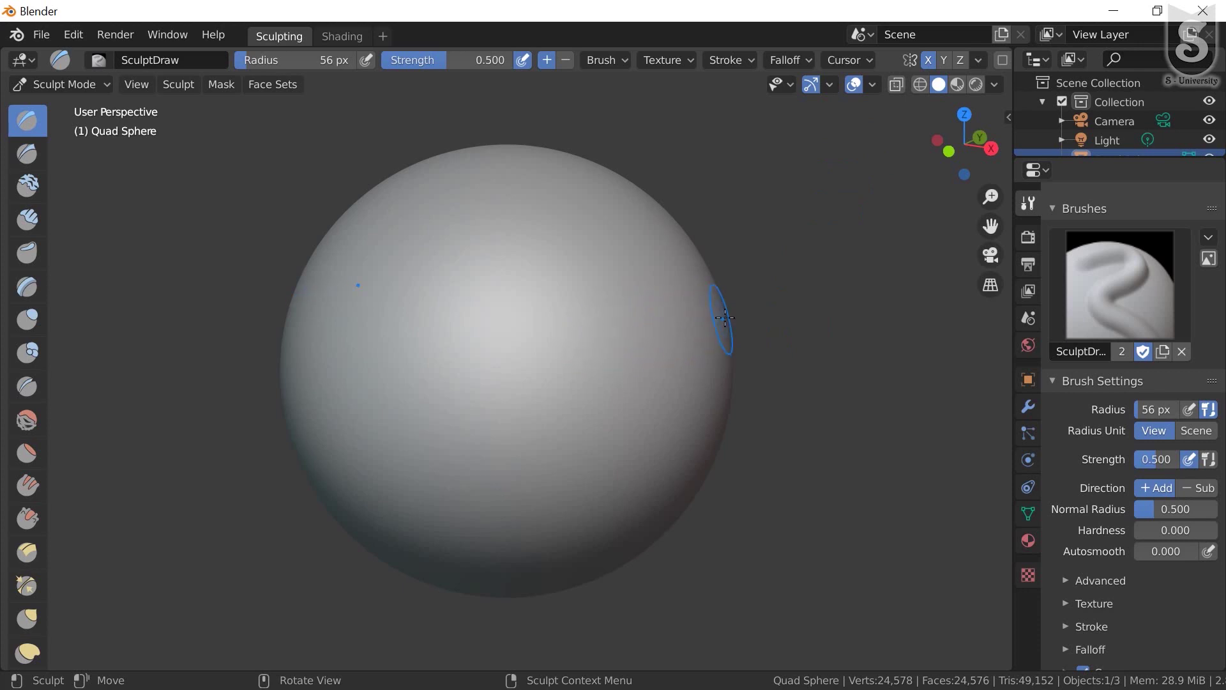
Sculpt two raised eyes, curling strokes beneath them and a nose onto the sphere
{"action": "middle_click_drag", "start_coordinate": [629, 331], "coordinate": [632, 330]}
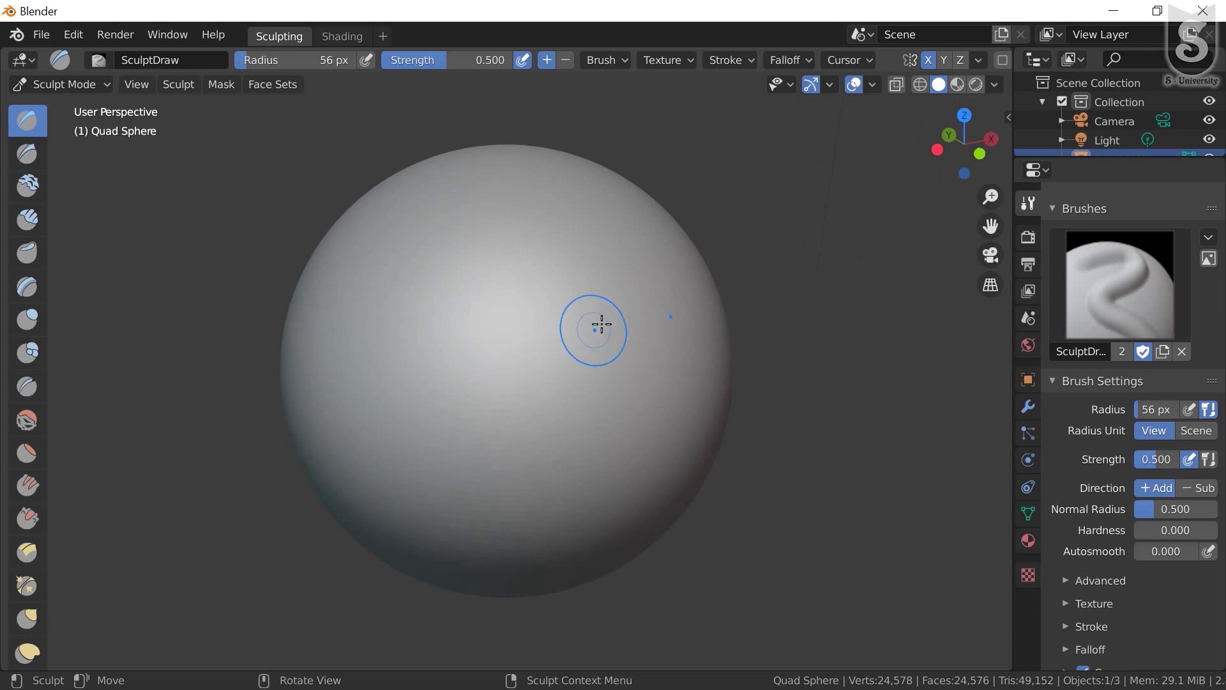
{"action": "mouse_move", "coordinate": [507, 318]}
{"action": "left_mouse_down"}
{"action": "mouse_move", "coordinate": [533, 348]}
{"action": "mouse_move", "coordinate": [499, 283]}
{"action": "mouse_move", "coordinate": [544, 290]}
{"action": "mouse_move", "coordinate": [506, 329]}
{"action": "mouse_move", "coordinate": [532, 276]}
{"action": "mouse_move", "coordinate": [528, 299]}
{"action": "left_mouse_up"}
{"action": "mouse_move", "coordinate": [528, 299]}
{"action": "middle_mouse_down"}
{"action": "mouse_move", "coordinate": [572, 317]}
{"action": "mouse_move", "coordinate": [528, 317]}
{"action": "mouse_move", "coordinate": [509, 332]}
{"action": "mouse_move", "coordinate": [518, 326]}
{"action": "middle_mouse_up"}
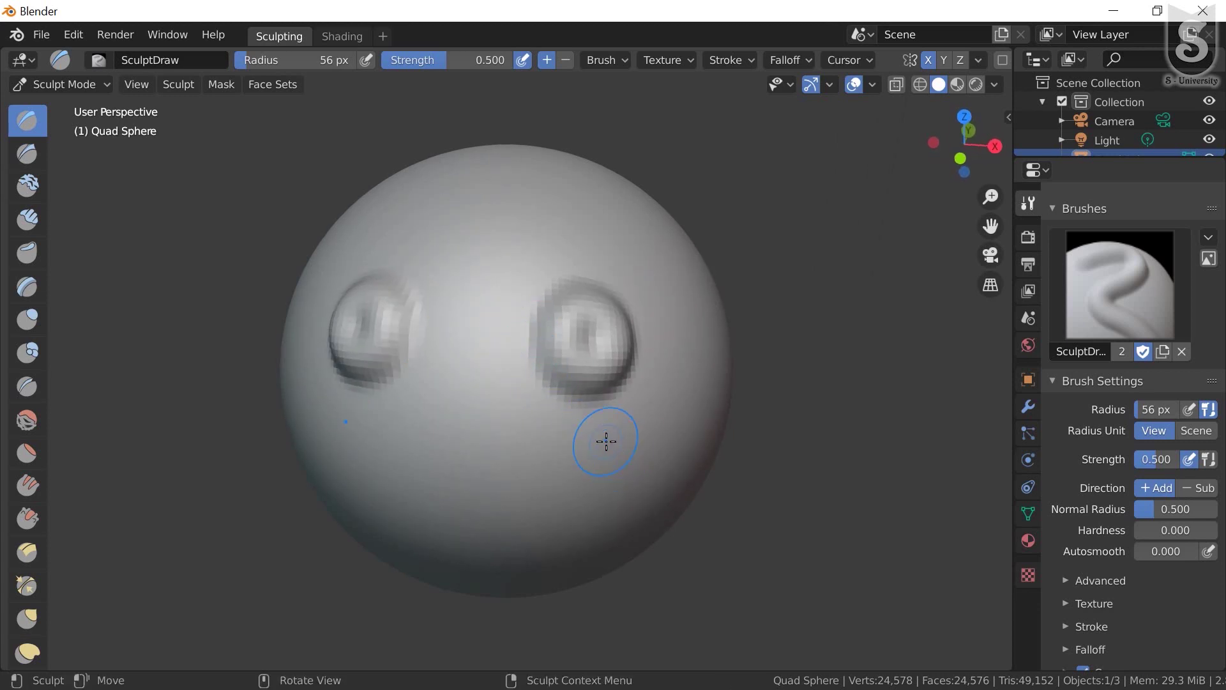
{"action": "mouse_move", "coordinate": [583, 449]}
{"action": "left_mouse_down"}
{"action": "mouse_move", "coordinate": [576, 484]}
{"action": "mouse_move", "coordinate": [618, 447]}
{"action": "mouse_move", "coordinate": [579, 485]}
{"action": "mouse_move", "coordinate": [528, 460]}
{"action": "mouse_move", "coordinate": [608, 446]}
{"action": "left_mouse_up"}
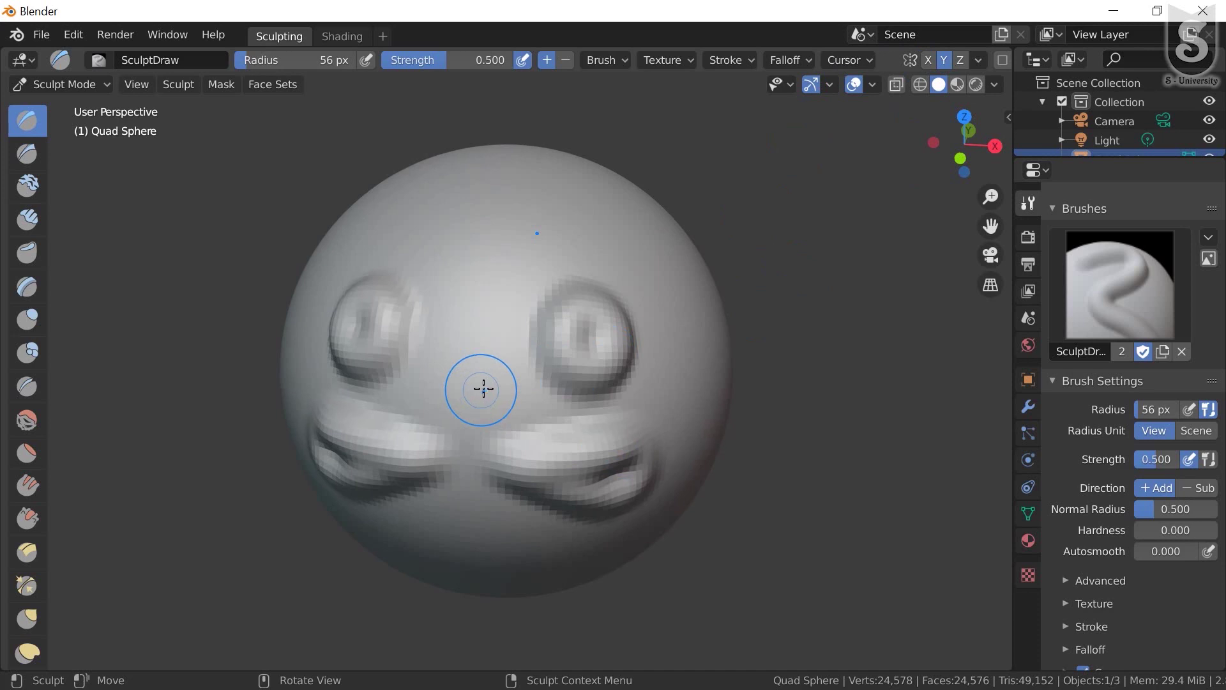
{"action": "mouse_move", "coordinate": [515, 388]}
{"action": "left_mouse_down"}
{"action": "mouse_move", "coordinate": [531, 386]}
{"action": "mouse_move", "coordinate": [501, 386]}
{"action": "mouse_move", "coordinate": [512, 399]}
{"action": "left_mouse_up"}
{"action": "left_click_drag", "start_coordinate": [517, 336], "coordinate": [548, 258]}
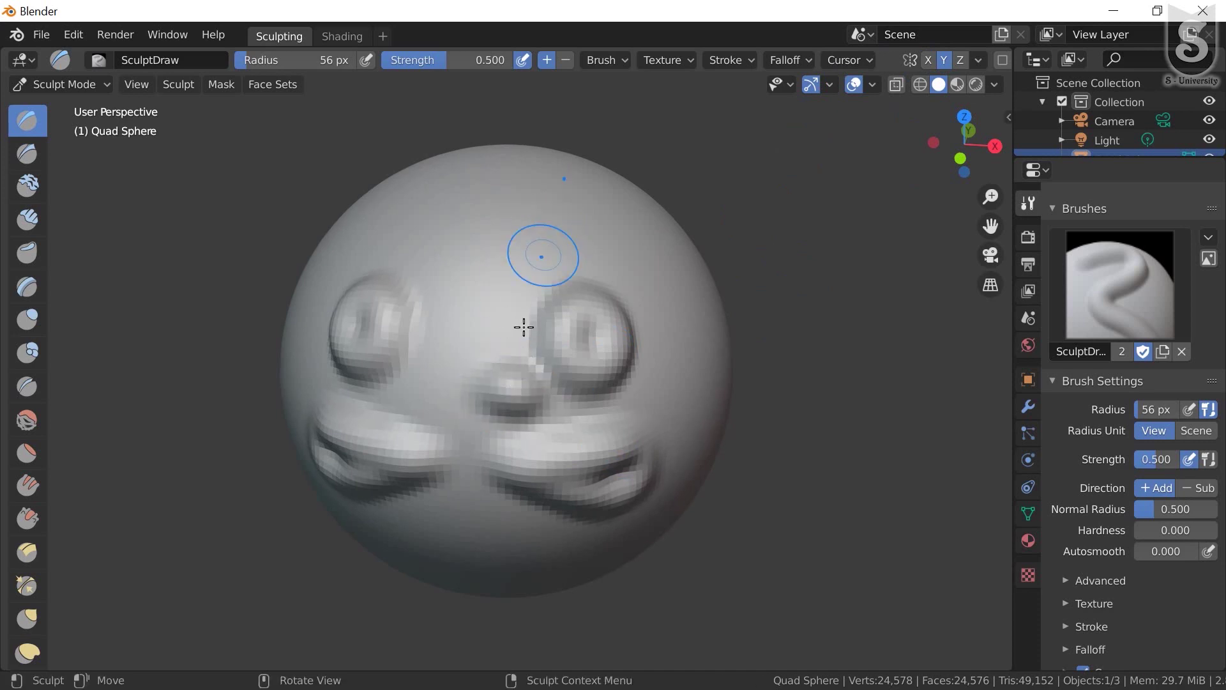
Turn the face to the sphere's side and sculpt mirrored swirls at four spots
{"action": "mouse_move", "coordinate": [523, 329]}
{"action": "middle_mouse_down"}
{"action": "mouse_move", "coordinate": [503, 276]}
{"action": "mouse_move", "coordinate": [332, 213]}
{"action": "mouse_move", "coordinate": [323, 452]}
{"action": "mouse_move", "coordinate": [443, 485]}
{"action": "mouse_move", "coordinate": [386, 454]}
{"action": "mouse_move", "coordinate": [315, 445]}
{"action": "mouse_move", "coordinate": [402, 500]}
{"action": "mouse_move", "coordinate": [493, 430]}
{"action": "mouse_move", "coordinate": [518, 343]}
{"action": "mouse_move", "coordinate": [548, 359]}
{"action": "middle_mouse_up"}
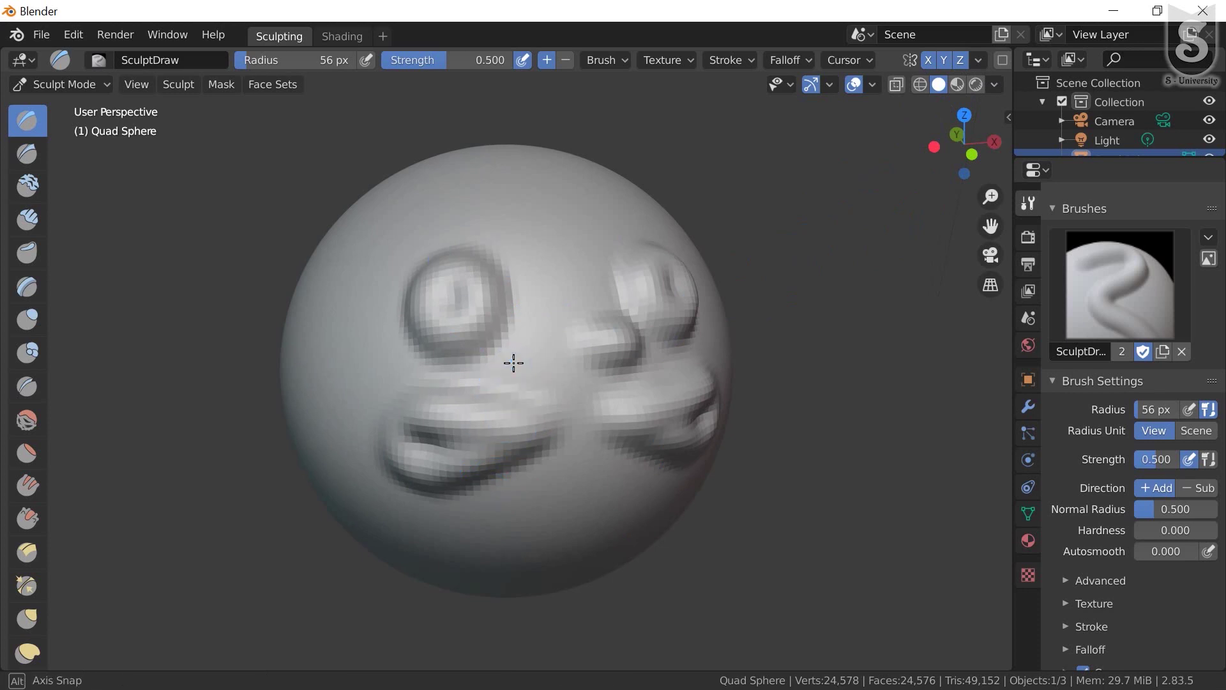
{"action": "mouse_move", "coordinate": [512, 358]}
{"action": "middle_mouse_down"}
{"action": "mouse_move", "coordinate": [637, 358]}
{"action": "mouse_move", "coordinate": [624, 361]}
{"action": "mouse_move", "coordinate": [659, 347]}
{"action": "middle_mouse_up"}
{"action": "mouse_move", "coordinate": [674, 347]}
{"action": "left_mouse_down"}
{"action": "mouse_move", "coordinate": [679, 381]}
{"action": "mouse_move", "coordinate": [646, 367]}
{"action": "mouse_move", "coordinate": [665, 356]}
{"action": "mouse_move", "coordinate": [679, 389]}
{"action": "left_mouse_up"}
{"action": "mouse_move", "coordinate": [679, 389]}
{"action": "middle_mouse_down"}
{"action": "mouse_move", "coordinate": [649, 364]}
{"action": "mouse_move", "coordinate": [657, 358]}
{"action": "middle_mouse_up"}
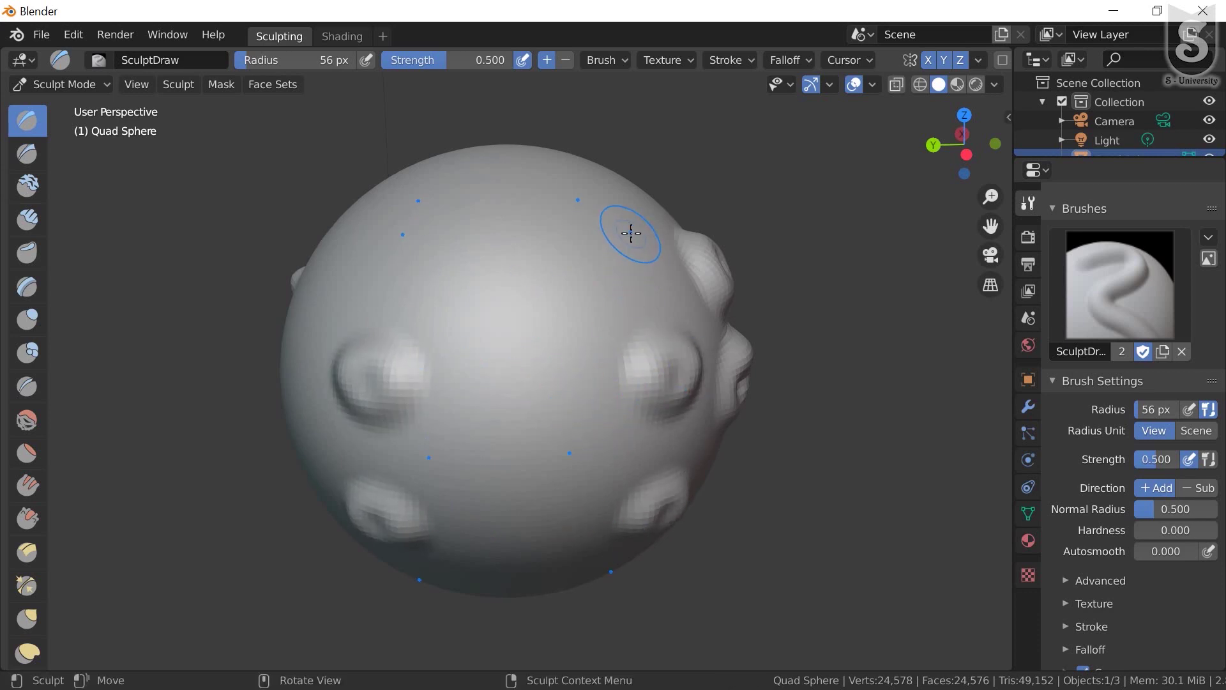
Sculpt mirrored bumps at the sphere's upper left and right, plus a ring bump at the centre
{"action": "middle_click_drag", "start_coordinate": [634, 267], "coordinate": [636, 271]}
{"action": "mouse_move", "coordinate": [670, 268]}
{"action": "left_mouse_down"}
{"action": "mouse_move", "coordinate": [643, 298]}
{"action": "mouse_move", "coordinate": [635, 265]}
{"action": "mouse_move", "coordinate": [670, 270]}
{"action": "mouse_move", "coordinate": [644, 293]}
{"action": "mouse_move", "coordinate": [664, 256]}
{"action": "left_mouse_up"}
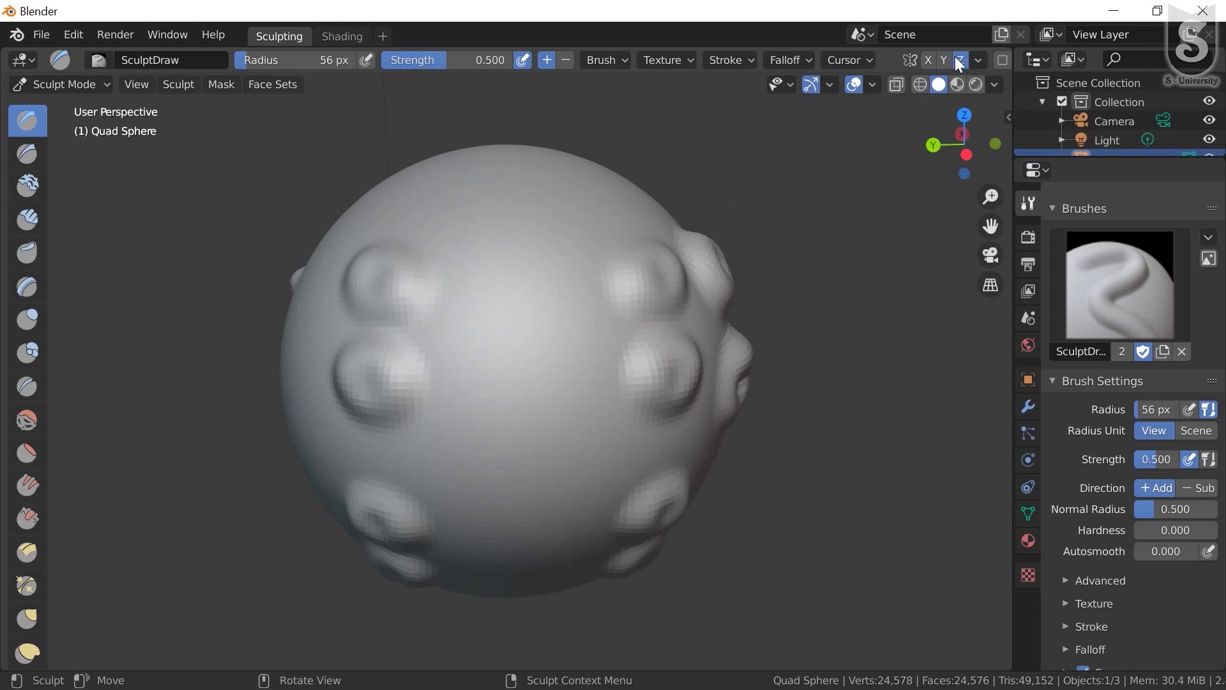
{"action": "mouse_move", "coordinate": [487, 375]}
{"action": "left_mouse_down"}
{"action": "mouse_move", "coordinate": [550, 402]}
{"action": "mouse_move", "coordinate": [494, 369]}
{"action": "mouse_move", "coordinate": [534, 375]}
{"action": "left_mouse_up"}
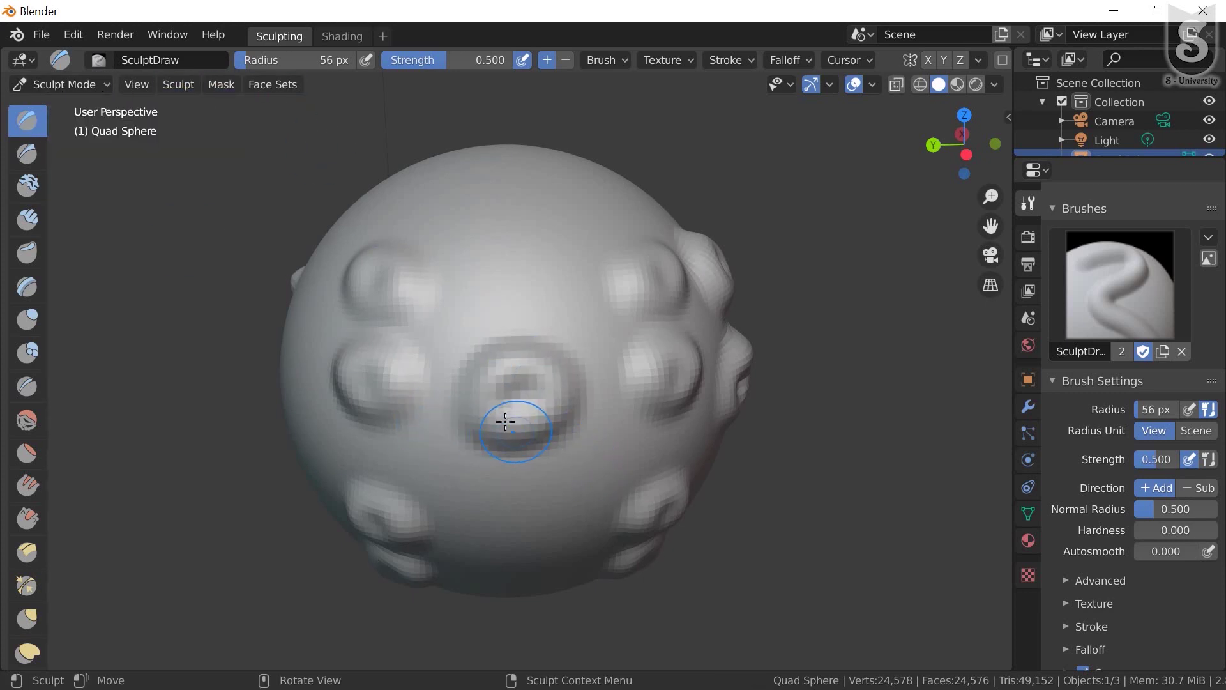
{"action": "mouse_move", "coordinate": [505, 422]}
{"action": "middle_mouse_down"}
{"action": "mouse_move", "coordinate": [521, 484]}
{"action": "mouse_move", "coordinate": [514, 408]}
{"action": "middle_mouse_up"}
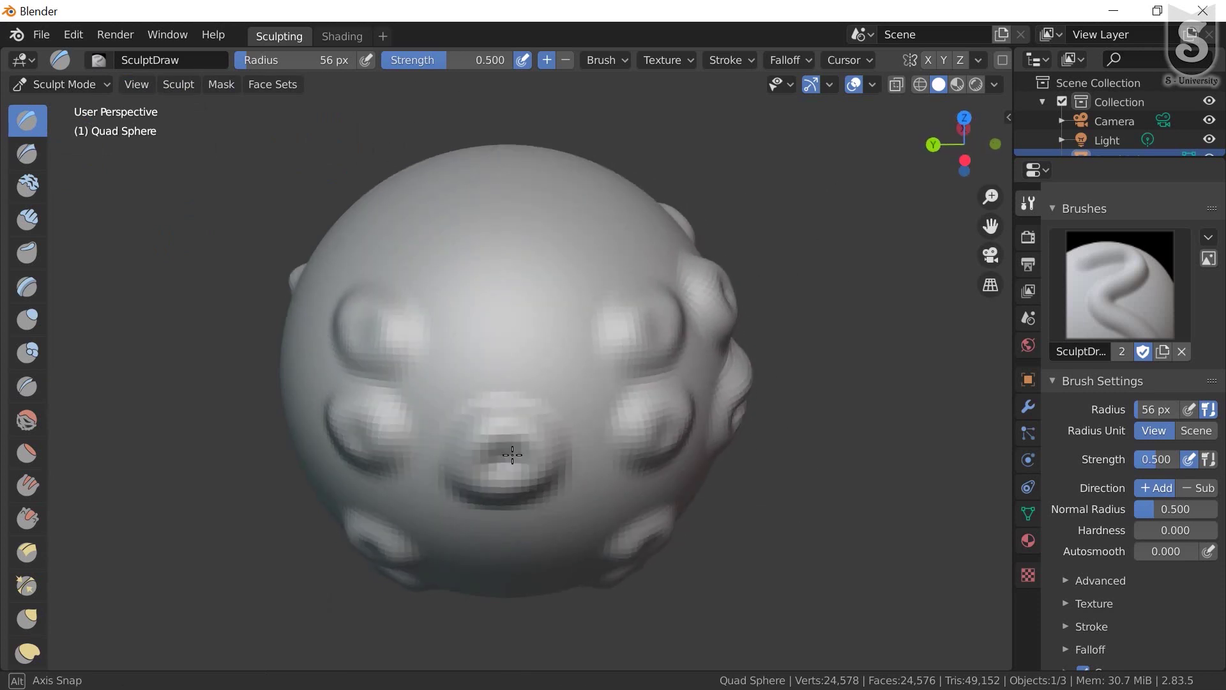
Set the Draw brush to Subtract and carve a ring groove above the front raised ring
{"action": "left_click", "coordinate": [1200, 491]}
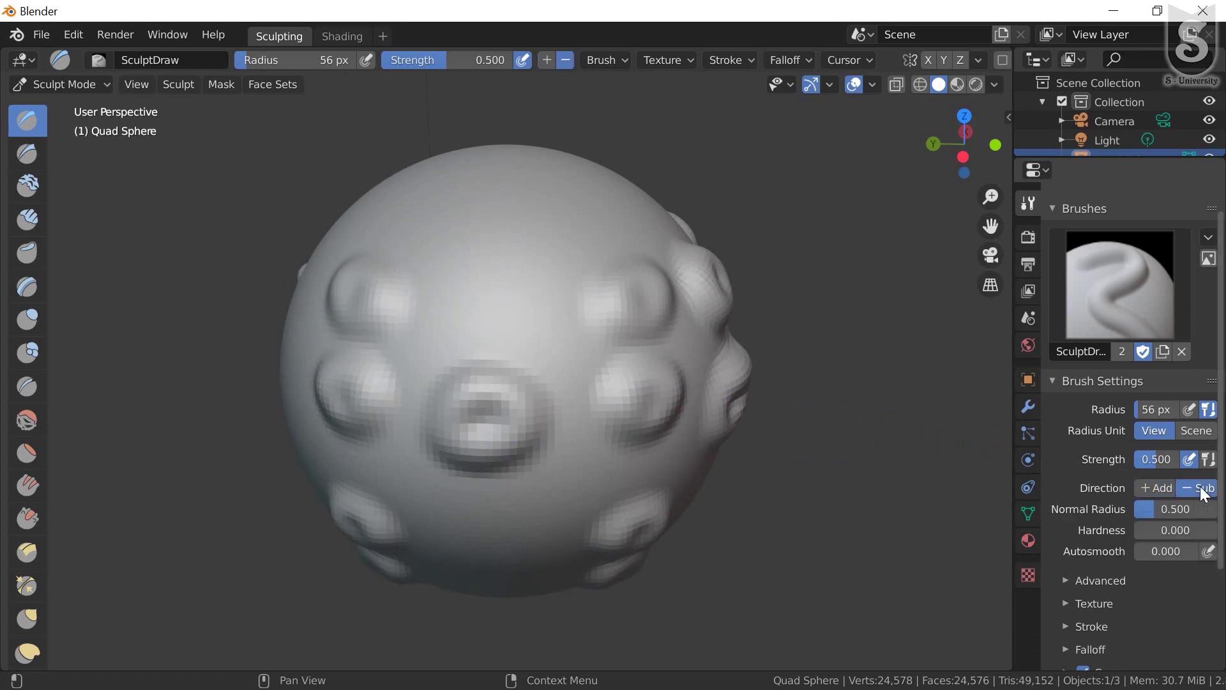
{"action": "left_click", "coordinate": [488, 304]}
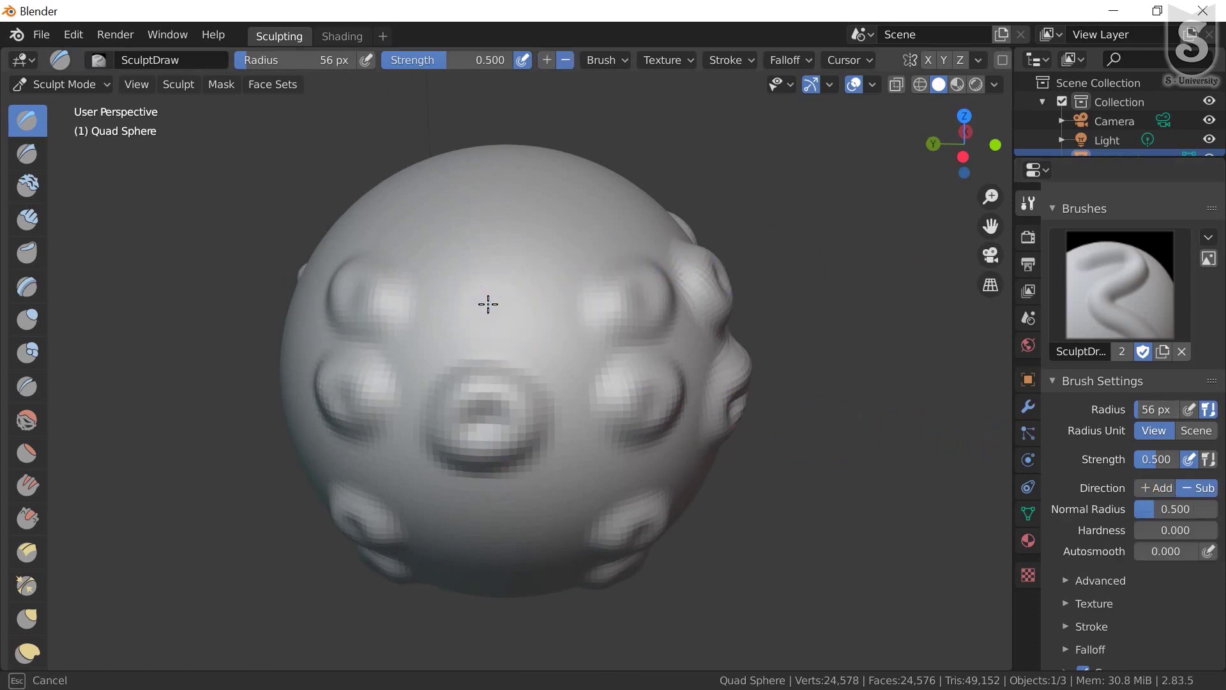
{"action": "mouse_move", "coordinate": [533, 292]}
{"action": "left_mouse_down"}
{"action": "mouse_move", "coordinate": [542, 342]}
{"action": "mouse_move", "coordinate": [481, 307]}
{"action": "mouse_move", "coordinate": [564, 315]}
{"action": "mouse_move", "coordinate": [500, 306]}
{"action": "mouse_move", "coordinate": [515, 338]}
{"action": "left_mouse_up"}
{"action": "mouse_move", "coordinate": [546, 322]}
{"action": "left_mouse_down"}
{"action": "mouse_move", "coordinate": [534, 294]}
{"action": "mouse_move", "coordinate": [545, 306]}
{"action": "left_mouse_up"}
{"action": "mouse_move", "coordinate": [545, 306]}
{"action": "middle_mouse_down"}
{"action": "mouse_move", "coordinate": [507, 370]}
{"action": "mouse_move", "coordinate": [509, 299]}
{"action": "mouse_move", "coordinate": [507, 389]}
{"action": "middle_mouse_up"}
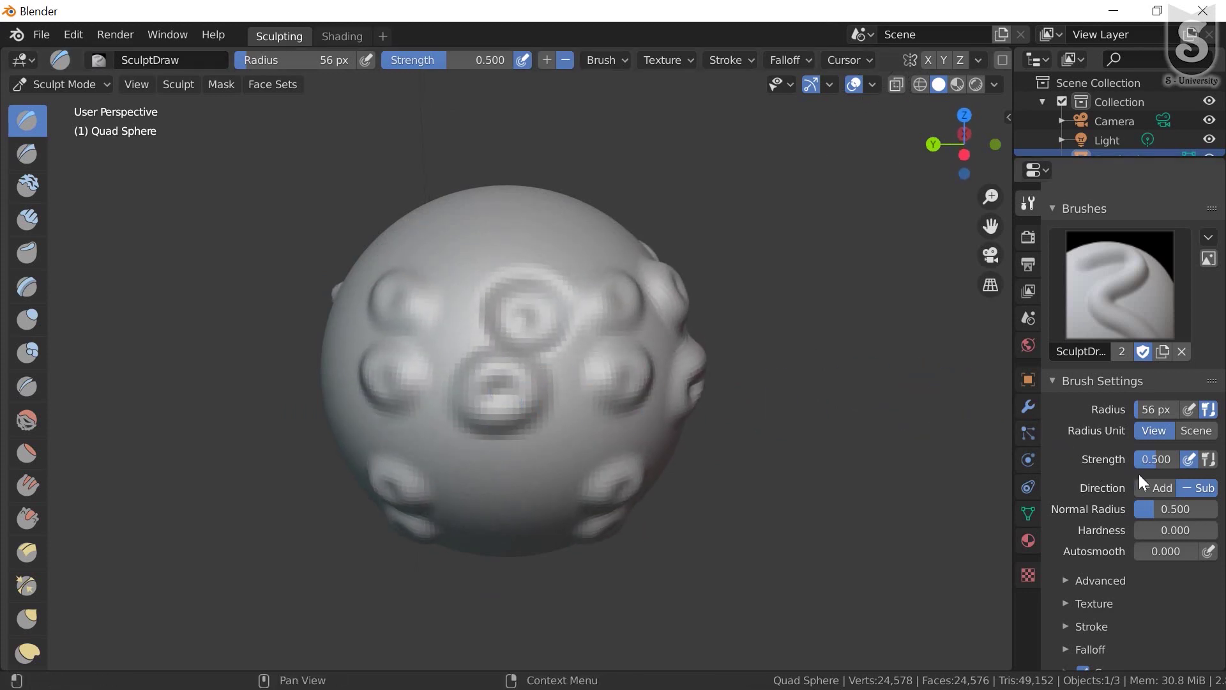
{"action": "left_click", "coordinate": [1154, 487]}
{"action": "left_click", "coordinate": [1200, 489]}
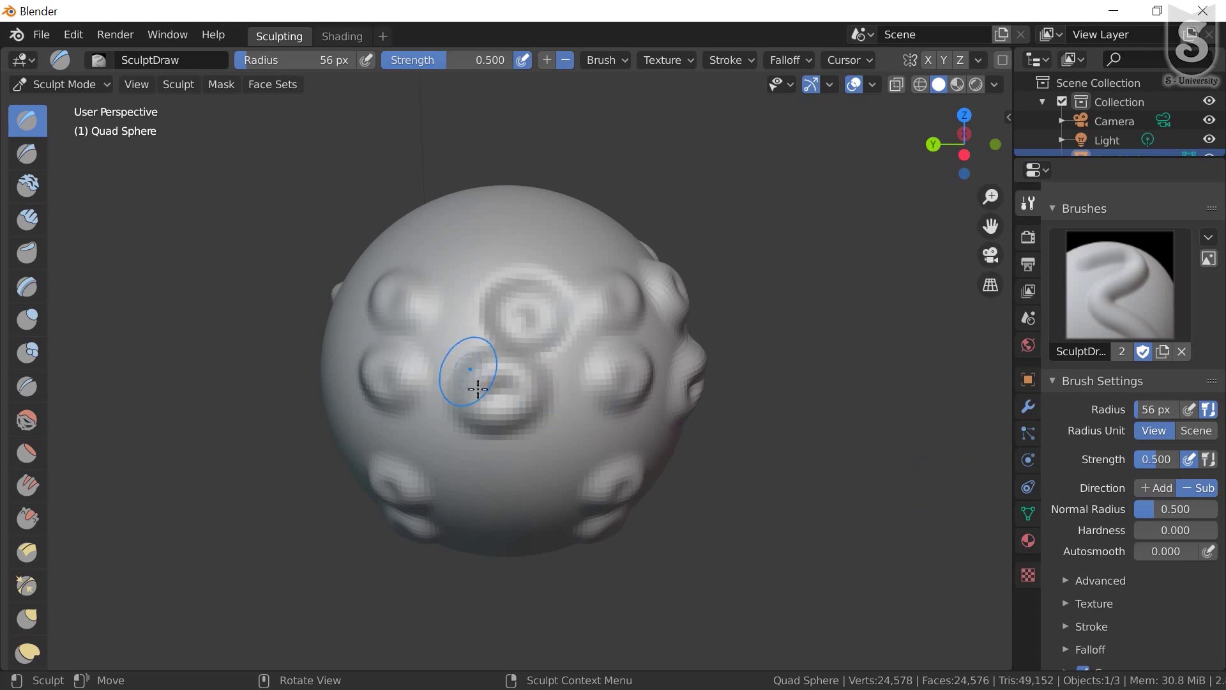
Shrink the brush radius from 56 px to 7 px and test a stroke
{"action": "scroll", "coordinate": [506, 396], "scroll_direction": "up", "scroll_amount": 2}
{"action": "scroll", "coordinate": [507, 396], "scroll_direction": "up", "scroll_amount": 8}
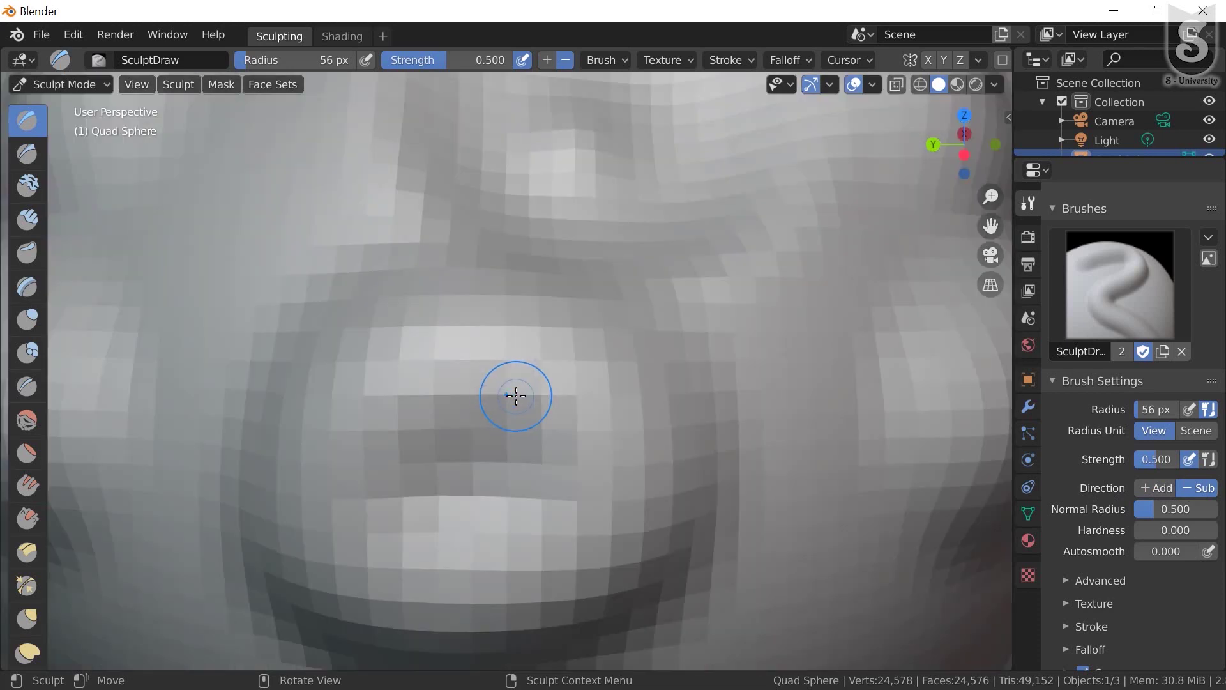
{"action": "scroll", "coordinate": [516, 396], "scroll_direction": "up", "scroll_amount": 3}
{"action": "scroll", "coordinate": [516, 396], "scroll_direction": "up", "scroll_amount": 3}
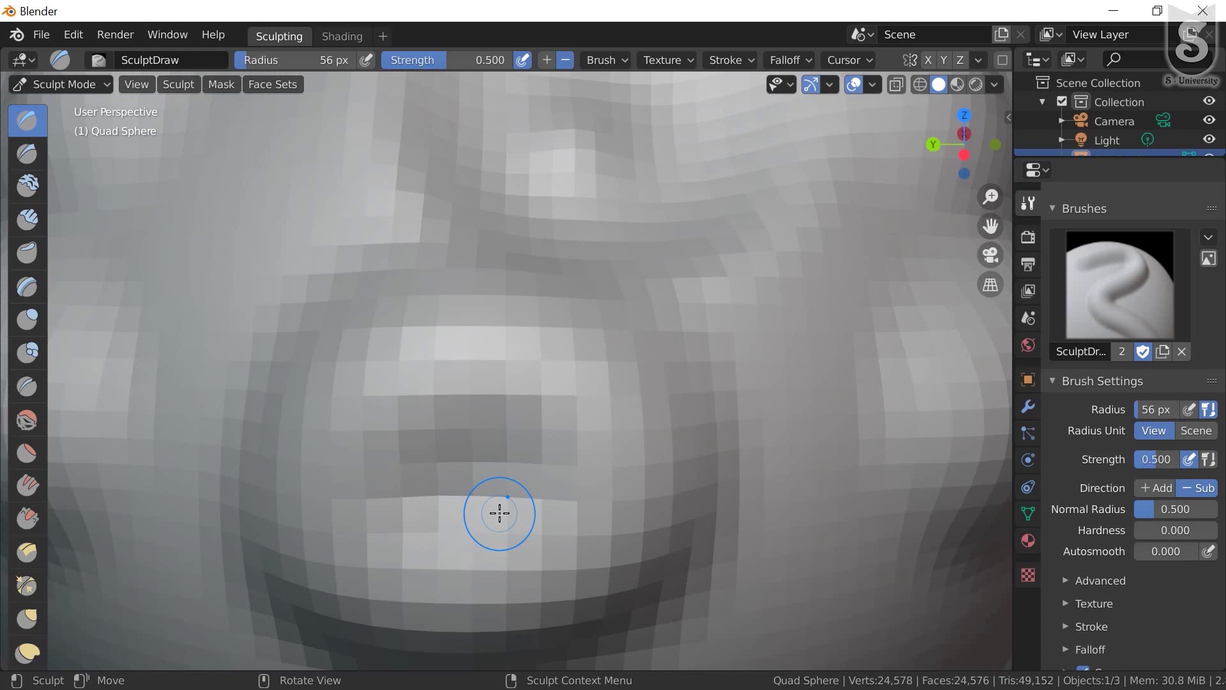
{"action": "middle_click_drag", "start_coordinate": [477, 509], "coordinate": [479, 496]}
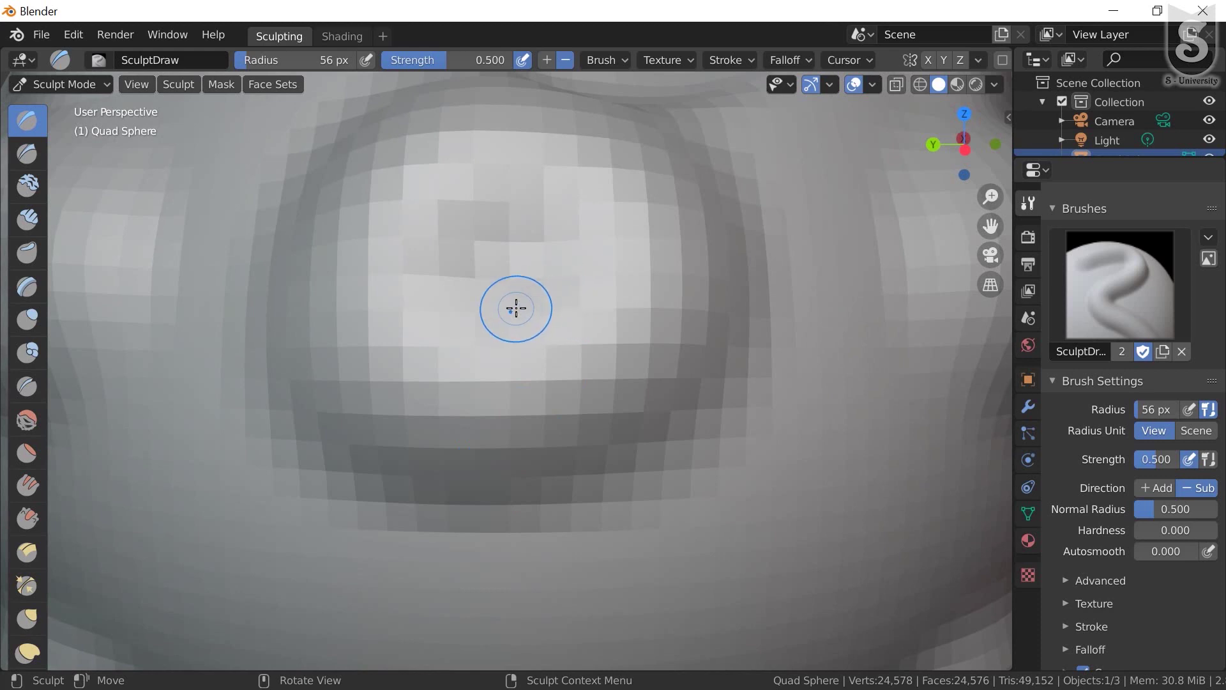
{"action": "key", "text": "f"}
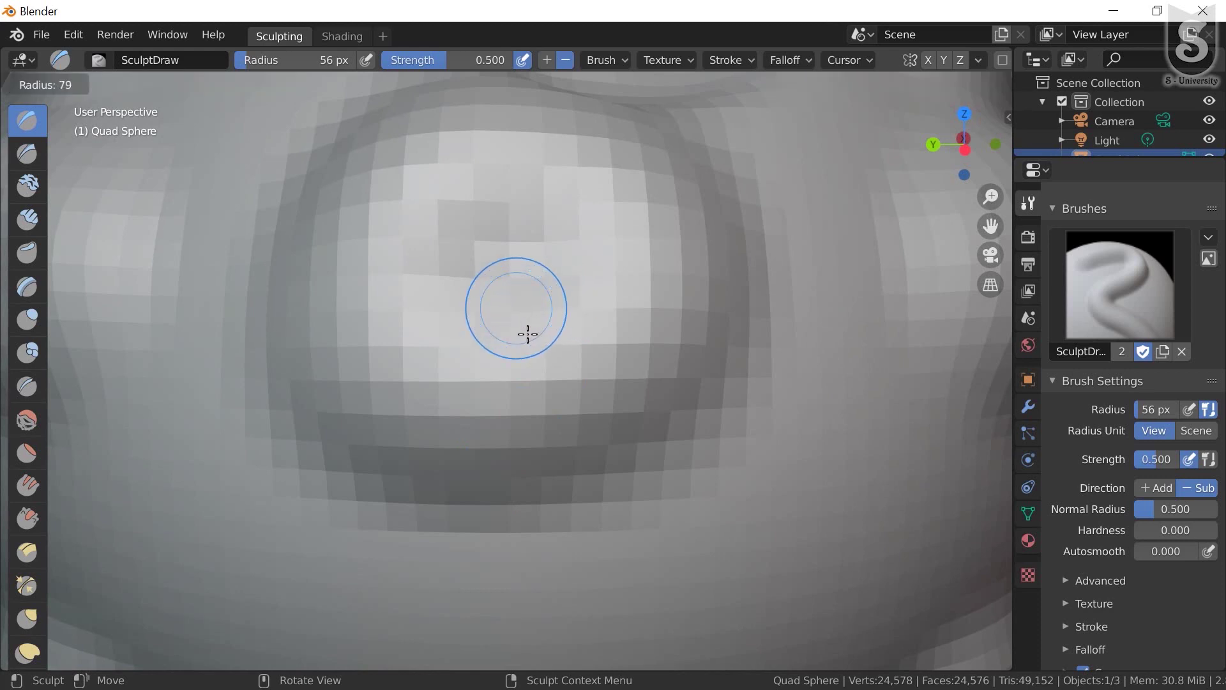
{"action": "left_click", "coordinate": [484, 255]}
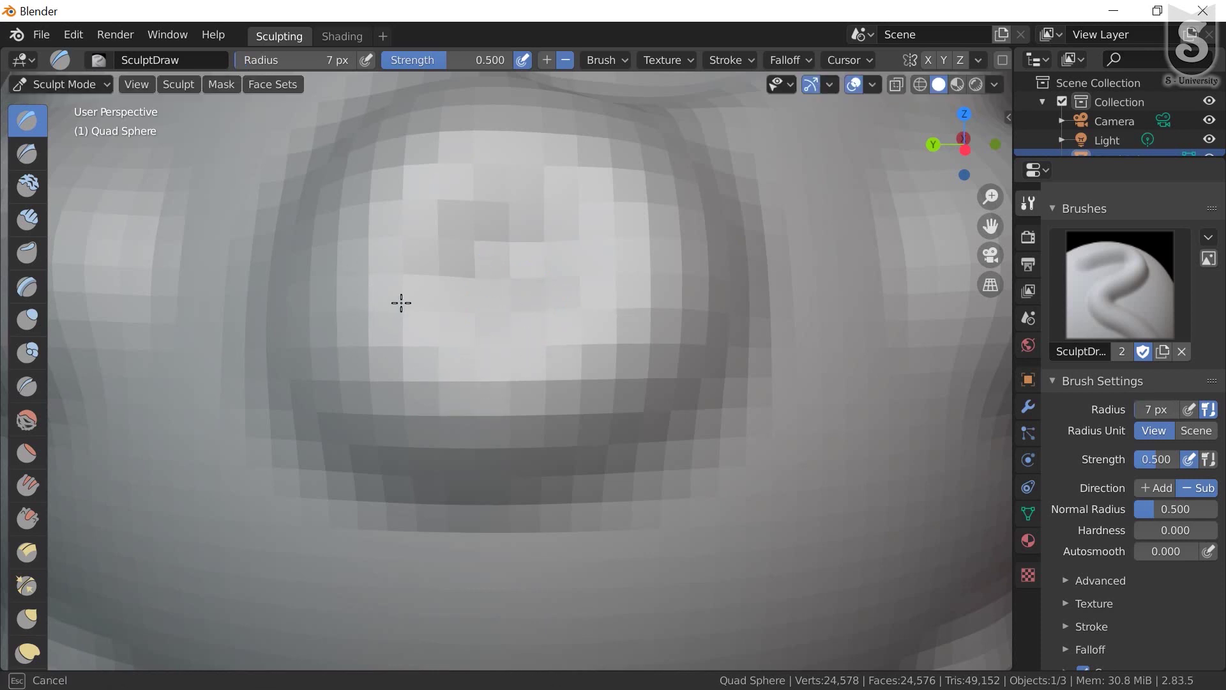
{"action": "mouse_move", "coordinate": [401, 303]}
{"action": "left_mouse_down"}
{"action": "mouse_move", "coordinate": [605, 299]}
{"action": "mouse_move", "coordinate": [484, 301]}
{"action": "left_mouse_up"}
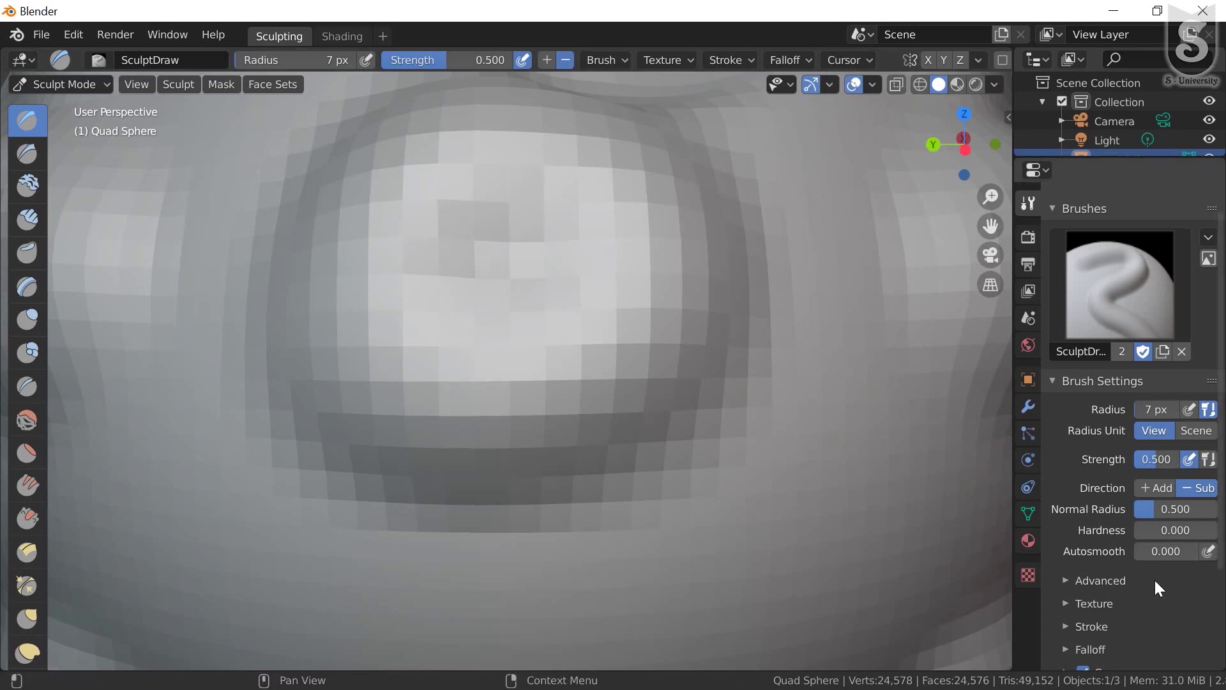
Enable Dyntopo with a 4 px detail size and Smooth Shading turned on
{"action": "scroll", "coordinate": [1147, 547], "scroll_direction": "down", "scroll_amount": 4}
{"action": "scroll", "coordinate": [1147, 548], "scroll_direction": "down", "scroll_amount": 1}
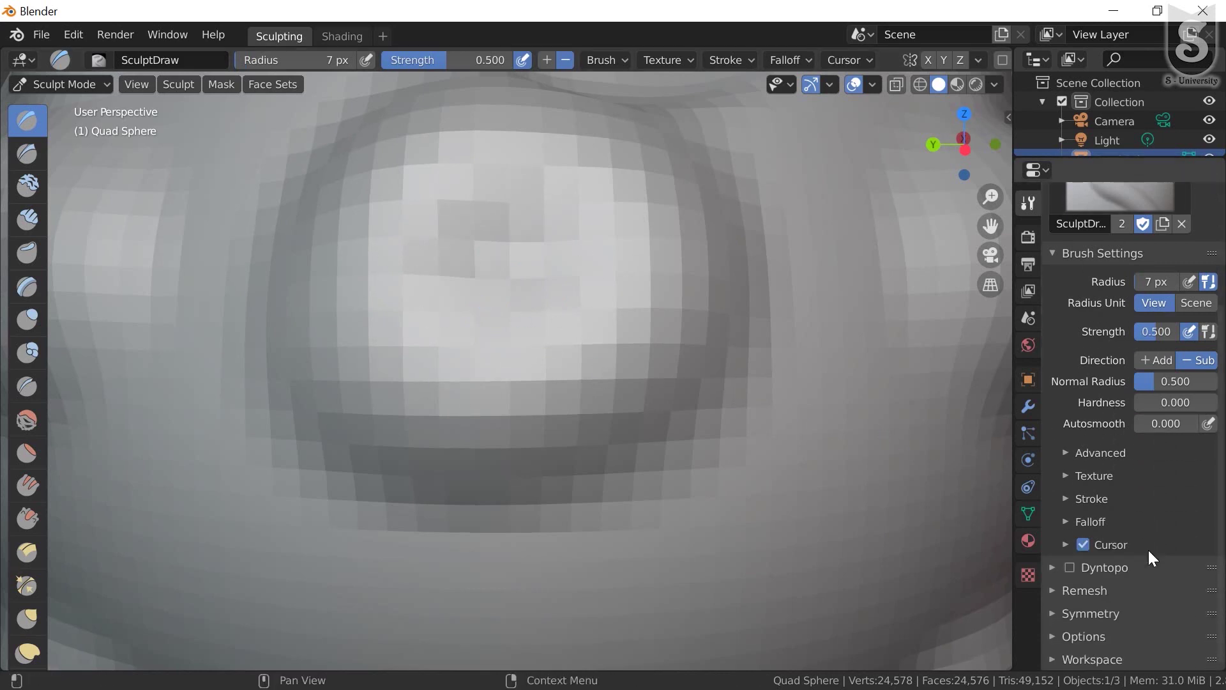
{"action": "left_click", "coordinate": [1051, 568]}
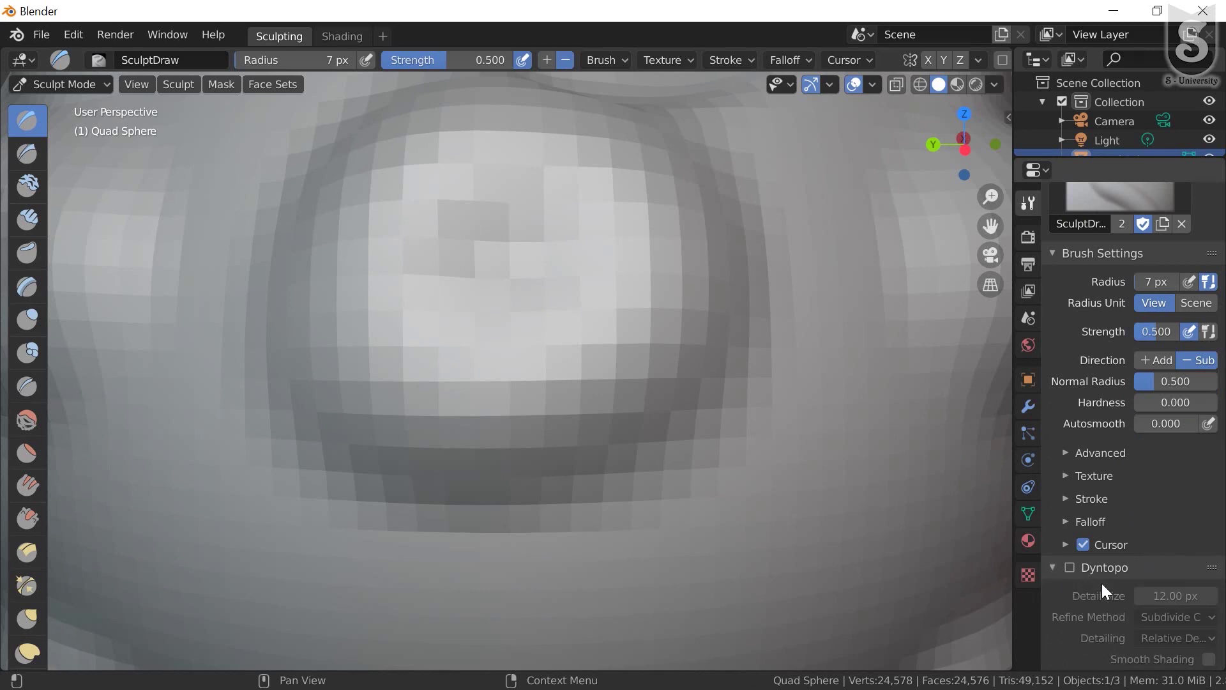
{"action": "left_click", "coordinate": [1071, 566]}
{"action": "scroll", "coordinate": [1128, 623], "scroll_direction": "down", "scroll_amount": 2}
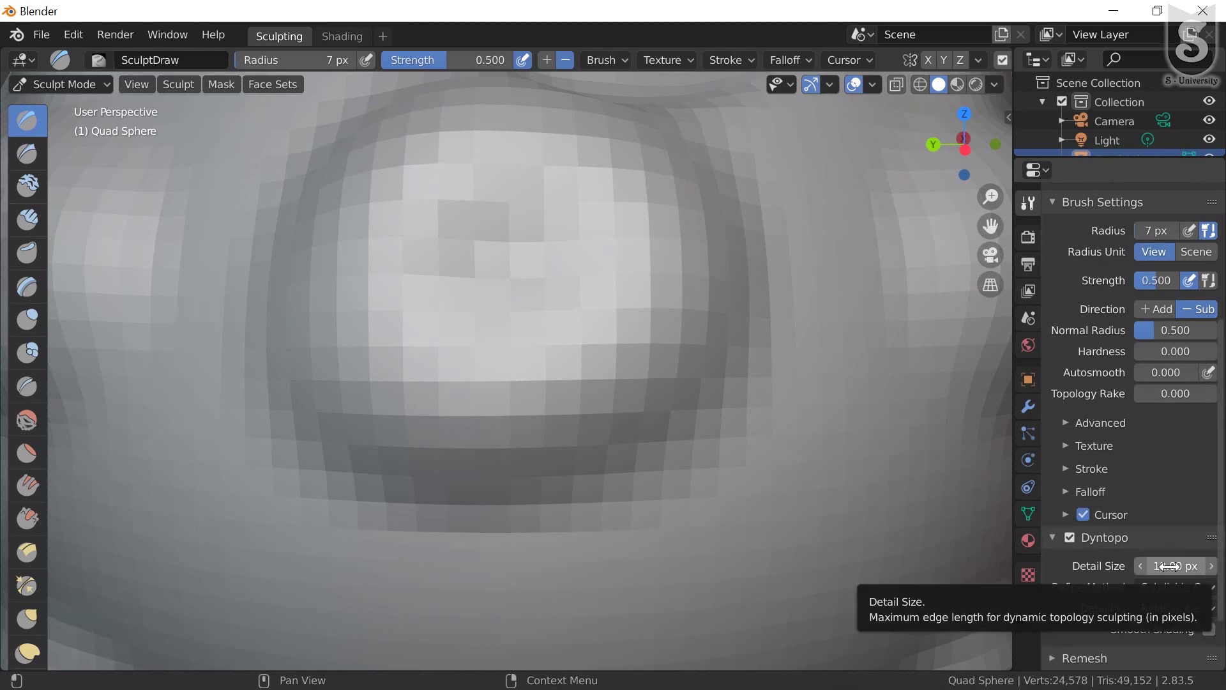
{"action": "left_click", "coordinate": [1169, 566]}
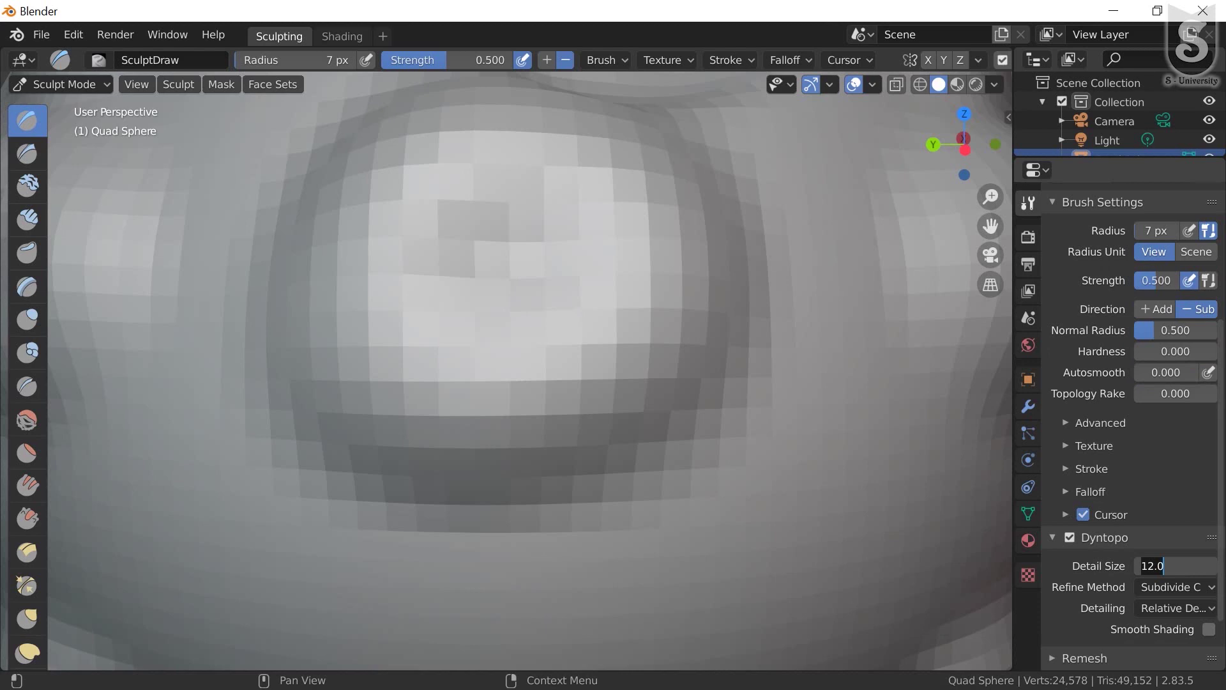
{"action": "type", "text": "4"}
{"action": "left_click", "coordinate": [1209, 628]}
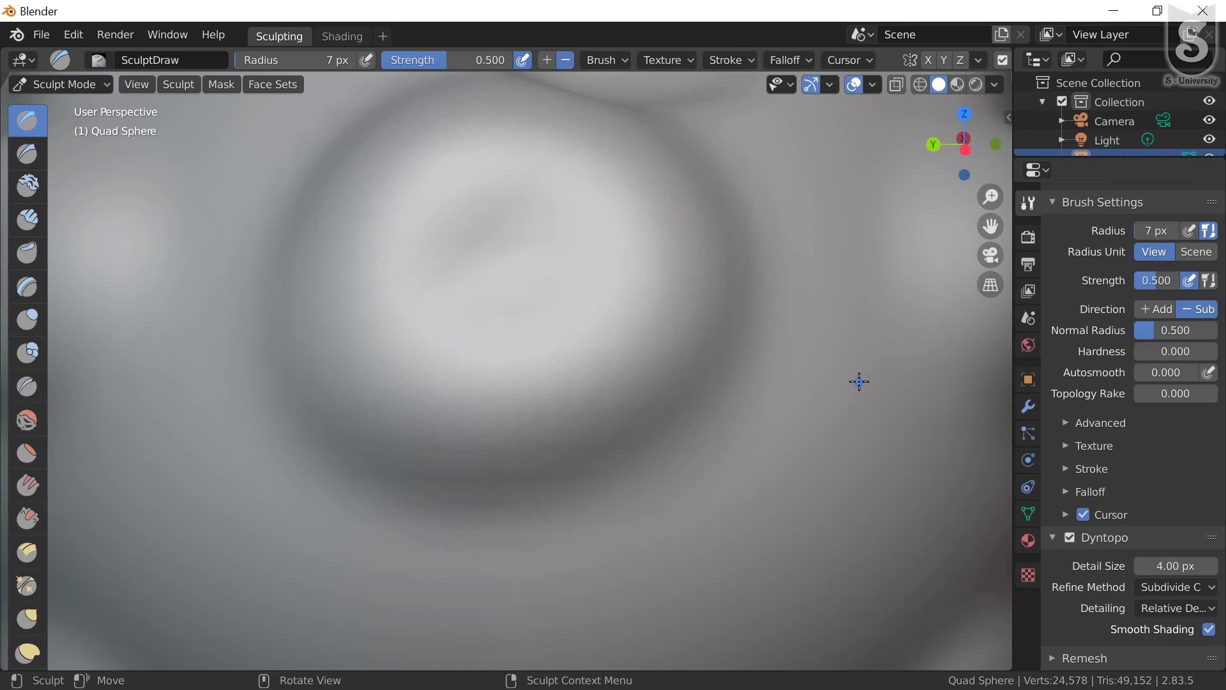
Carve long curved grooves across the bump and the sphere's right side
{"action": "left_click_drag", "start_coordinate": [856, 385], "coordinate": [855, 386]}
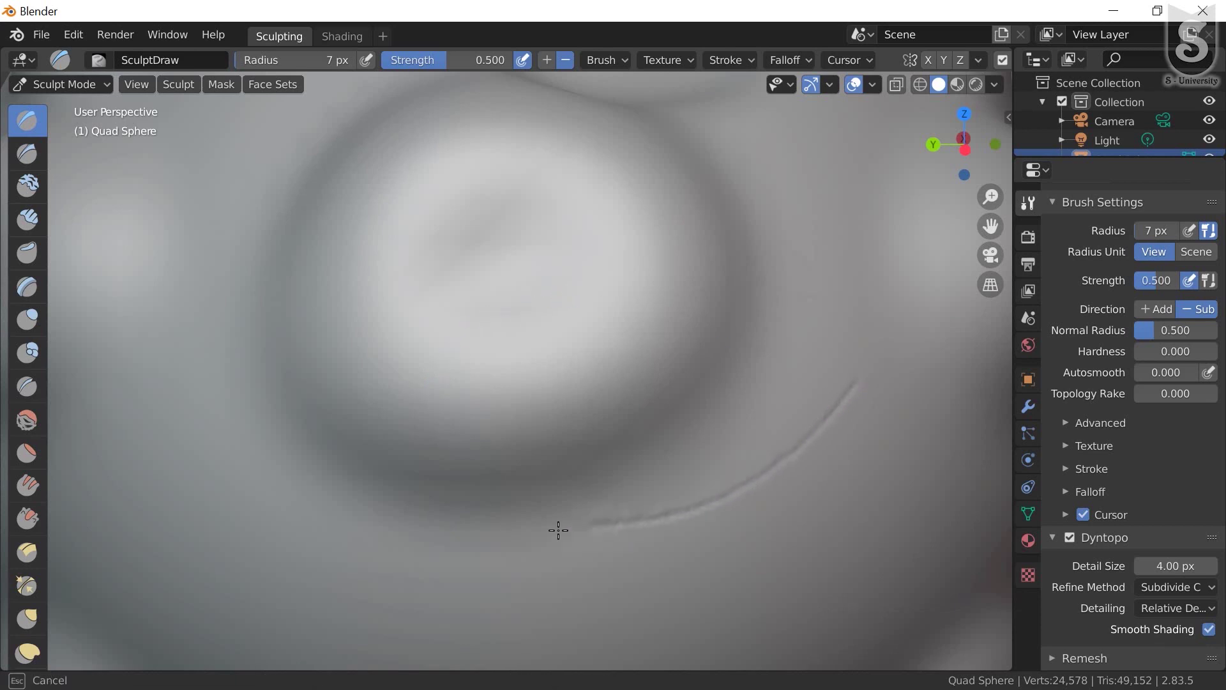
{"action": "left_click_drag", "start_coordinate": [732, 492], "coordinate": [286, 520]}
{"action": "mouse_move", "coordinate": [650, 207]}
{"action": "left_mouse_down"}
{"action": "mouse_move", "coordinate": [544, 291]}
{"action": "mouse_move", "coordinate": [416, 367]}
{"action": "left_mouse_up"}
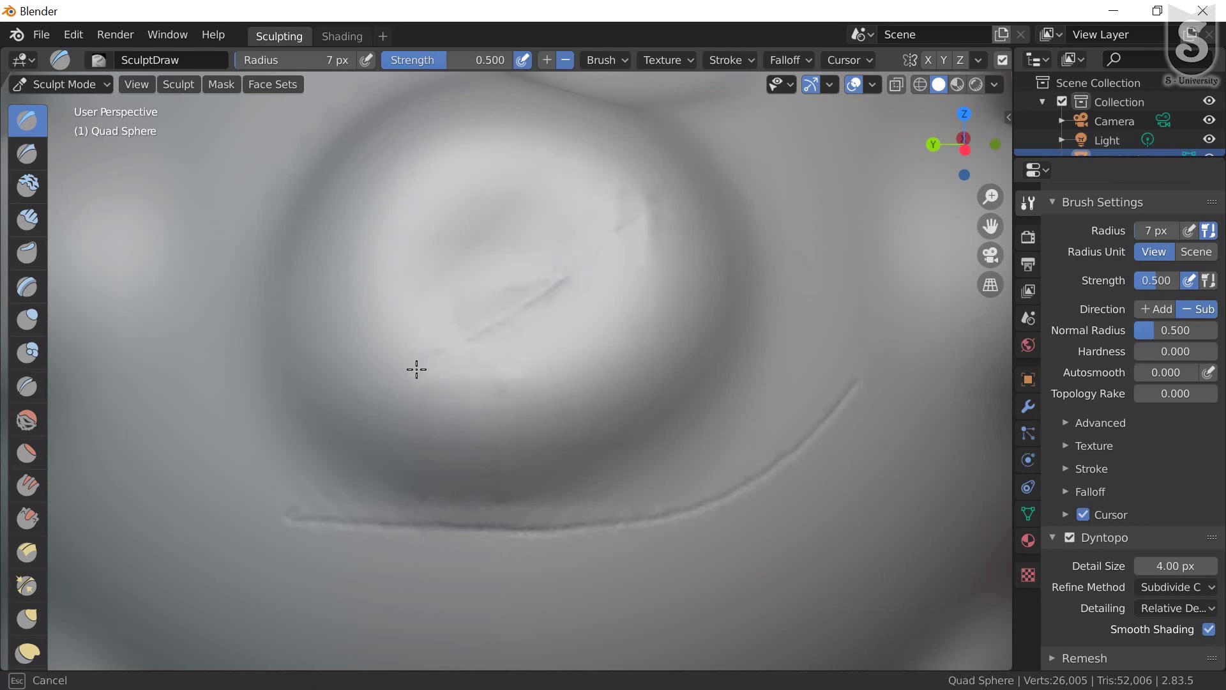
{"action": "left_click_drag", "start_coordinate": [571, 161], "coordinate": [399, 256]}
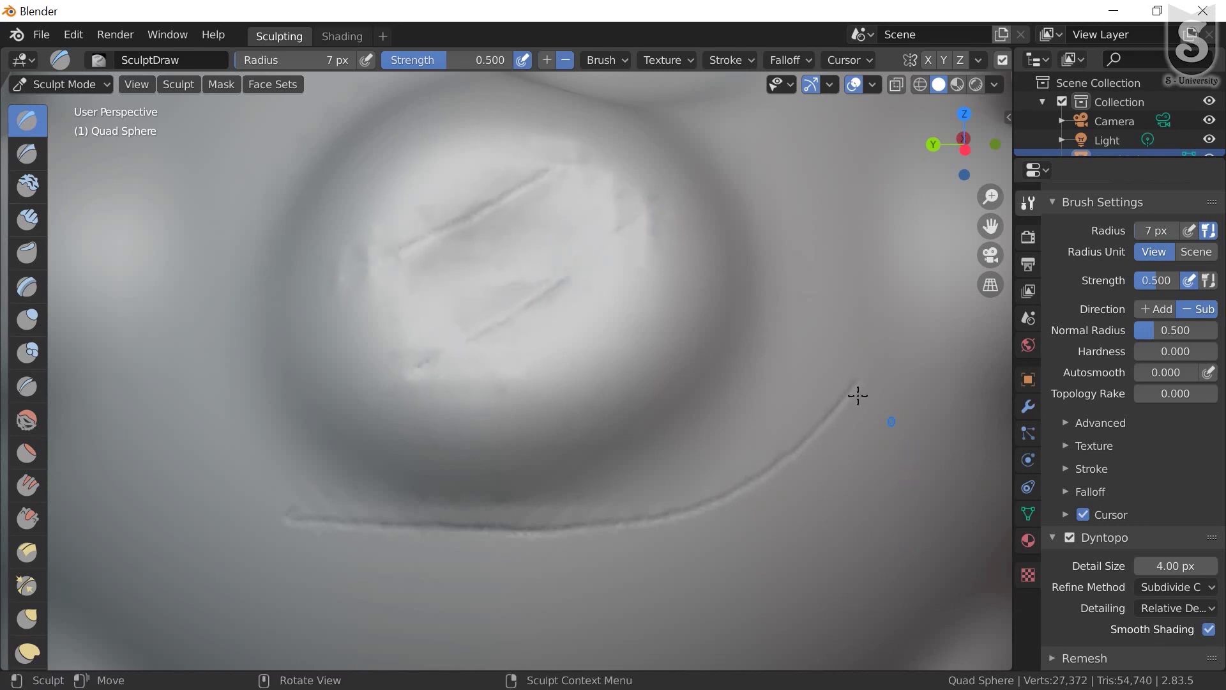
{"action": "left_click_drag", "start_coordinate": [757, 369], "coordinate": [763, 407]}
{"action": "left_click_drag", "start_coordinate": [842, 577], "coordinate": [853, 594]}
{"action": "left_click_drag", "start_coordinate": [841, 259], "coordinate": [817, 337]}
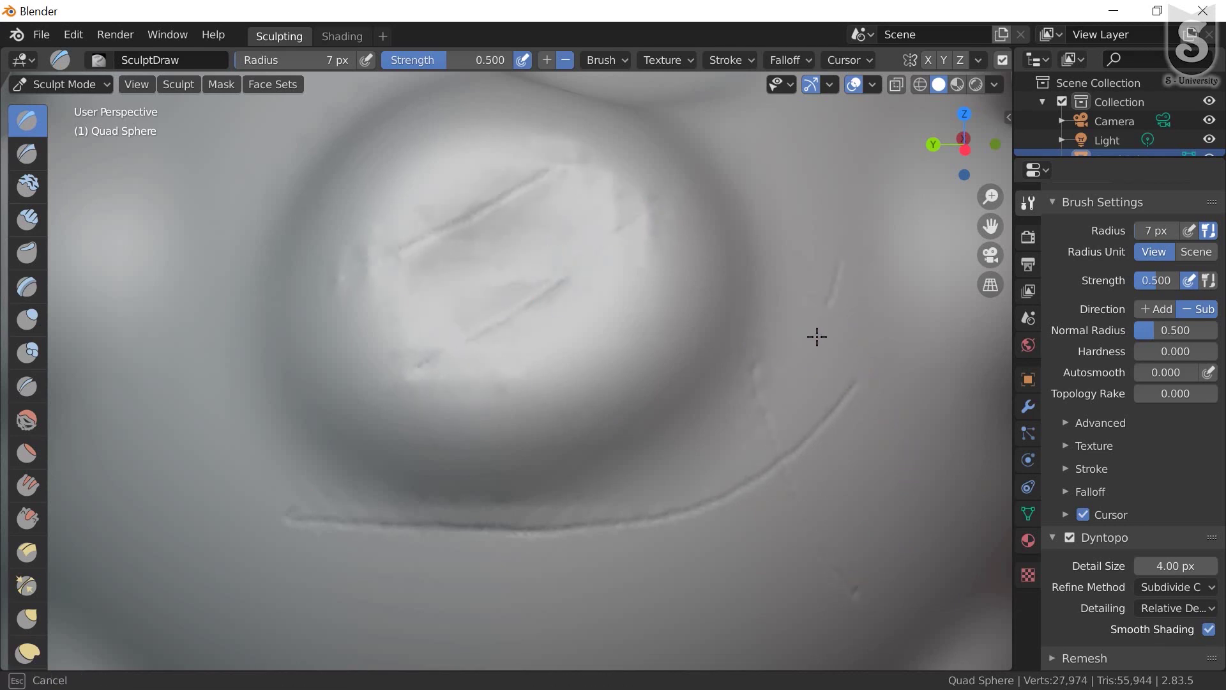
{"action": "left_click_drag", "start_coordinate": [748, 576], "coordinate": [747, 575]}
{"action": "left_click_drag", "start_coordinate": [743, 393], "coordinate": [727, 421]}
{"action": "left_click_drag", "start_coordinate": [930, 504], "coordinate": [923, 358]}
{"action": "mouse_move", "coordinate": [920, 296]}
{"action": "left_mouse_down"}
{"action": "mouse_move", "coordinate": [446, 599]}
{"action": "mouse_move", "coordinate": [374, 597]}
{"action": "left_mouse_up"}
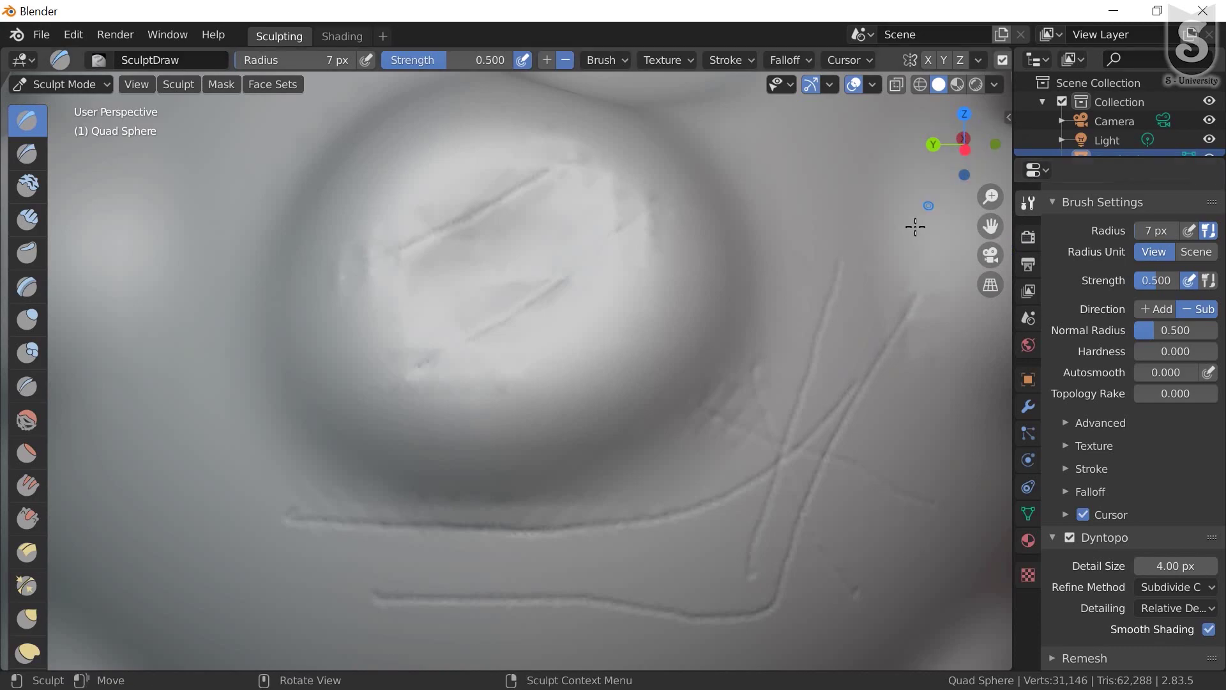
{"action": "mouse_move", "coordinate": [842, 203]}
{"action": "left_mouse_down"}
{"action": "mouse_move", "coordinate": [842, 251]}
{"action": "mouse_move", "coordinate": [888, 422]}
{"action": "left_mouse_up"}
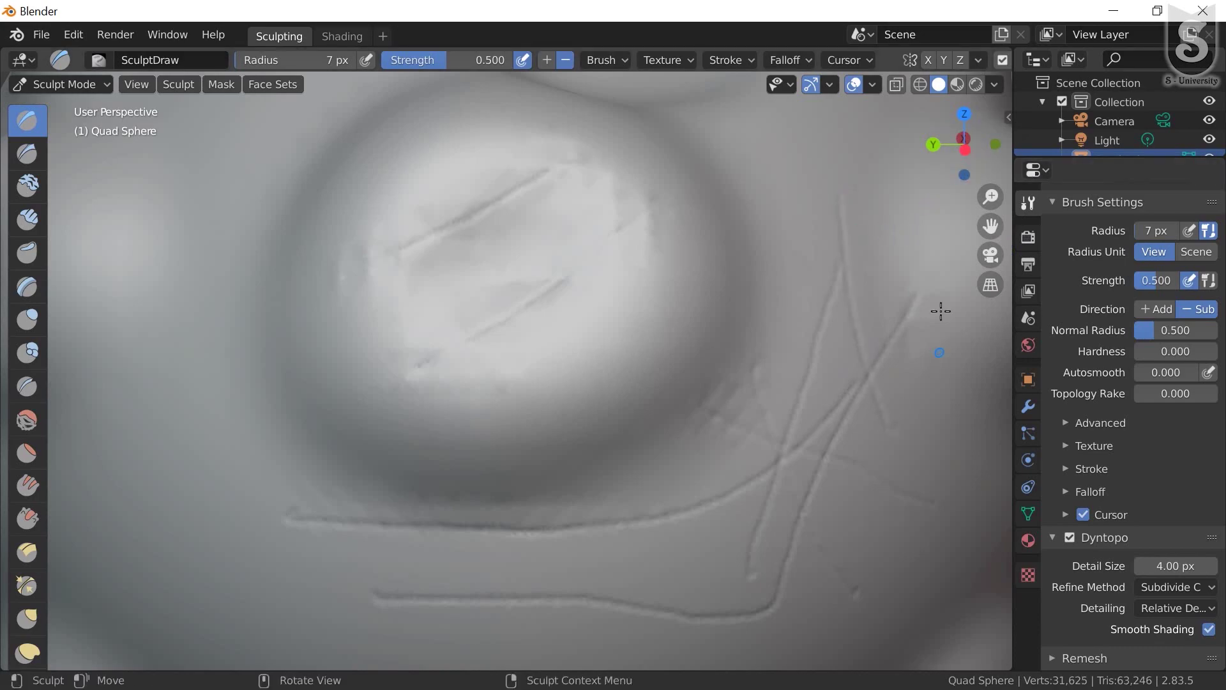
Inspect the newly generated dense topology in Wireframe shading
{"action": "left_click", "coordinate": [922, 84]}
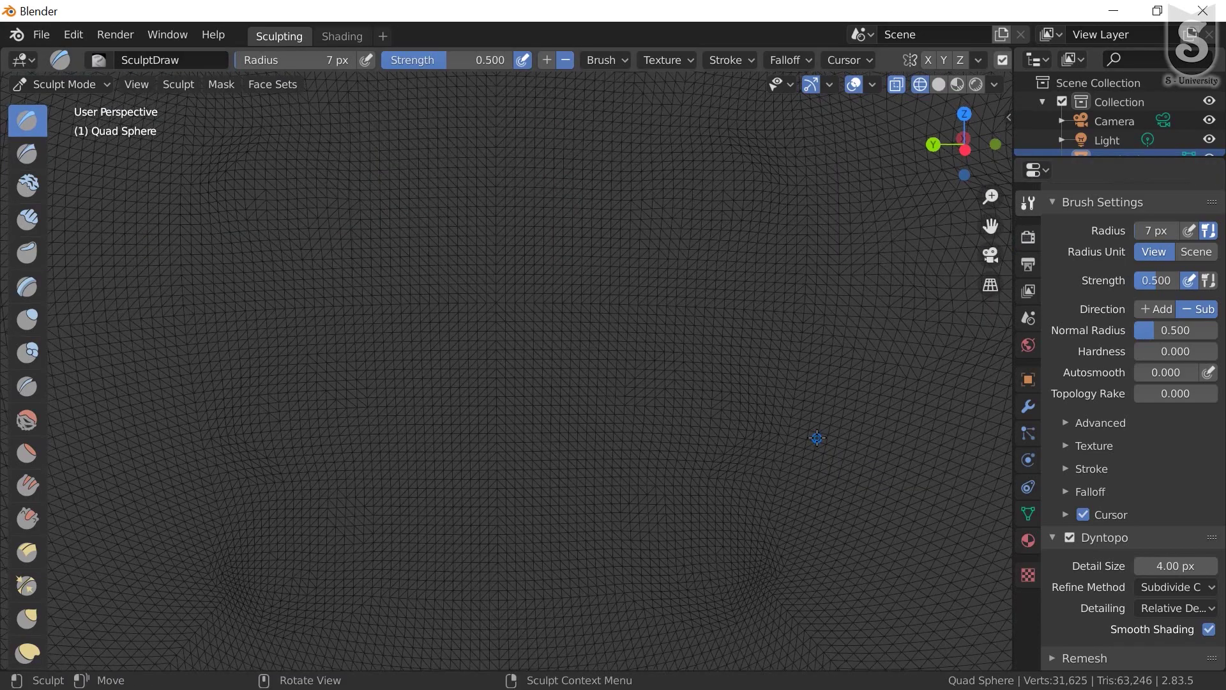
{"action": "scroll", "coordinate": [827, 479], "scroll_direction": "down", "scroll_amount": 5}
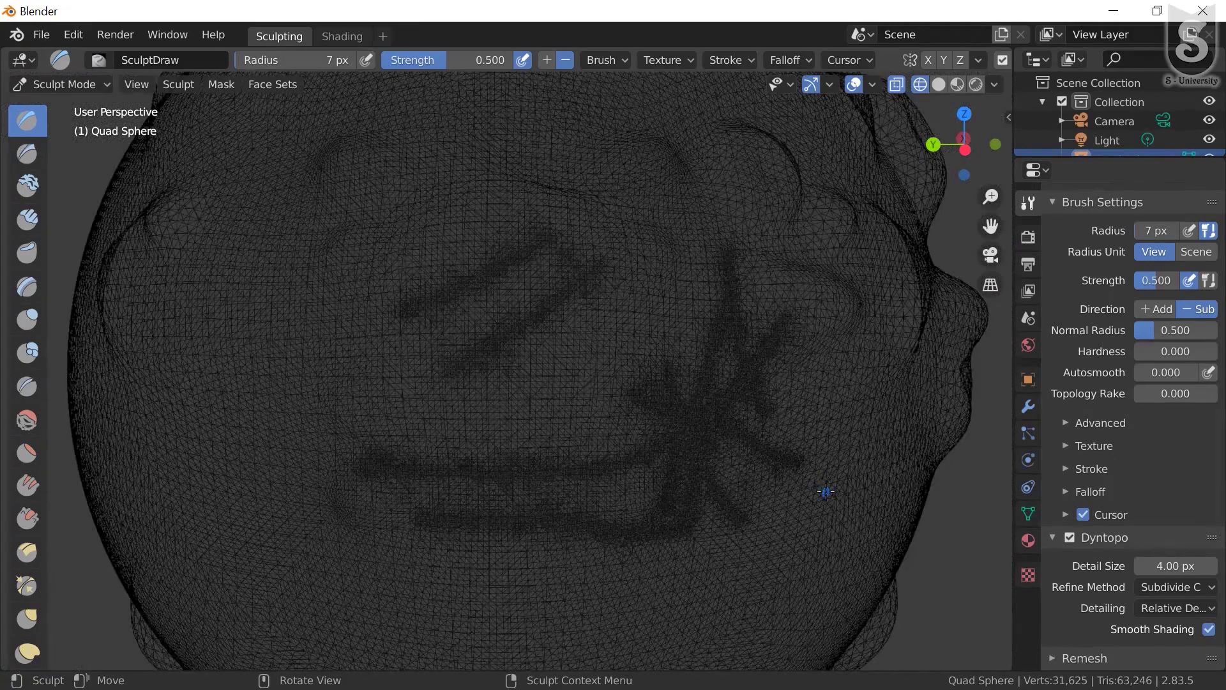
{"action": "scroll", "coordinate": [826, 492], "scroll_direction": "up", "scroll_amount": 5}
{"action": "mouse_move", "coordinate": [863, 521]}
{"action": "middle_mouse_down"}
{"action": "mouse_move", "coordinate": [763, 518]}
{"action": "mouse_move", "coordinate": [778, 493]}
{"action": "middle_mouse_up"}
{"action": "scroll", "coordinate": [779, 492], "scroll_direction": "down", "scroll_amount": 5}
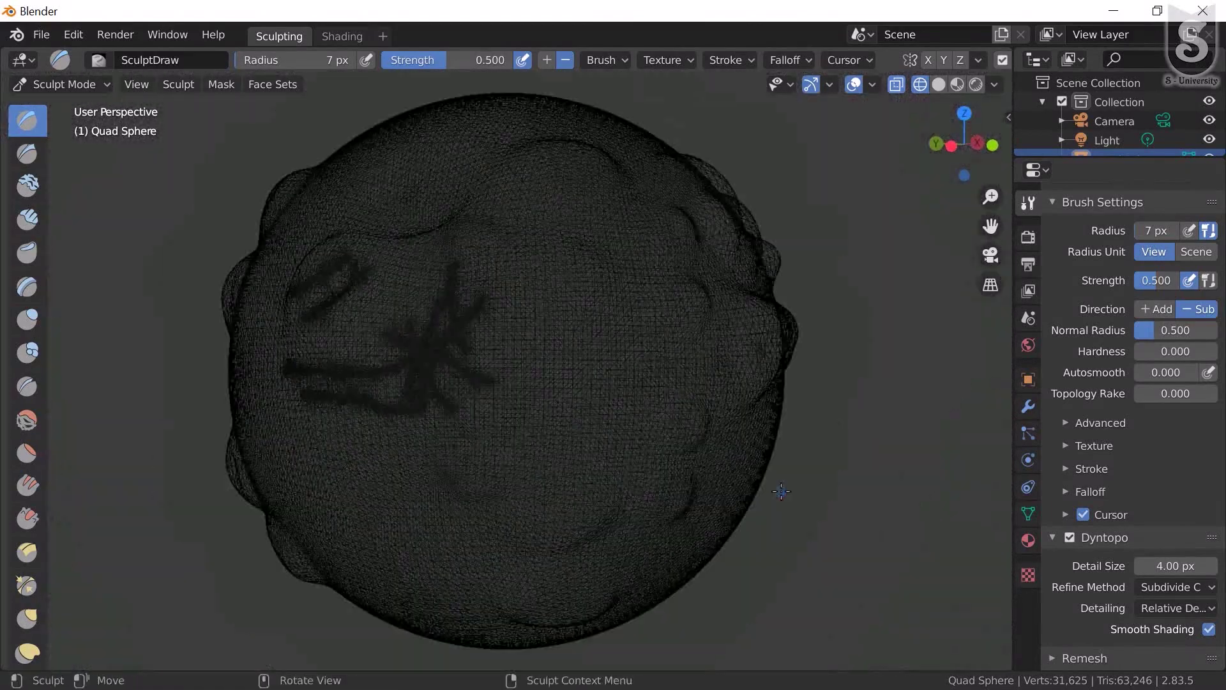
{"action": "scroll", "coordinate": [782, 491], "scroll_direction": "down", "scroll_amount": 2}
{"action": "scroll", "coordinate": [706, 450], "scroll_direction": "up", "scroll_amount": 5}
{"action": "scroll", "coordinate": [736, 453], "scroll_direction": "up", "scroll_amount": 3}
{"action": "middle_click_drag", "start_coordinate": [735, 452], "coordinate": [735, 447]}
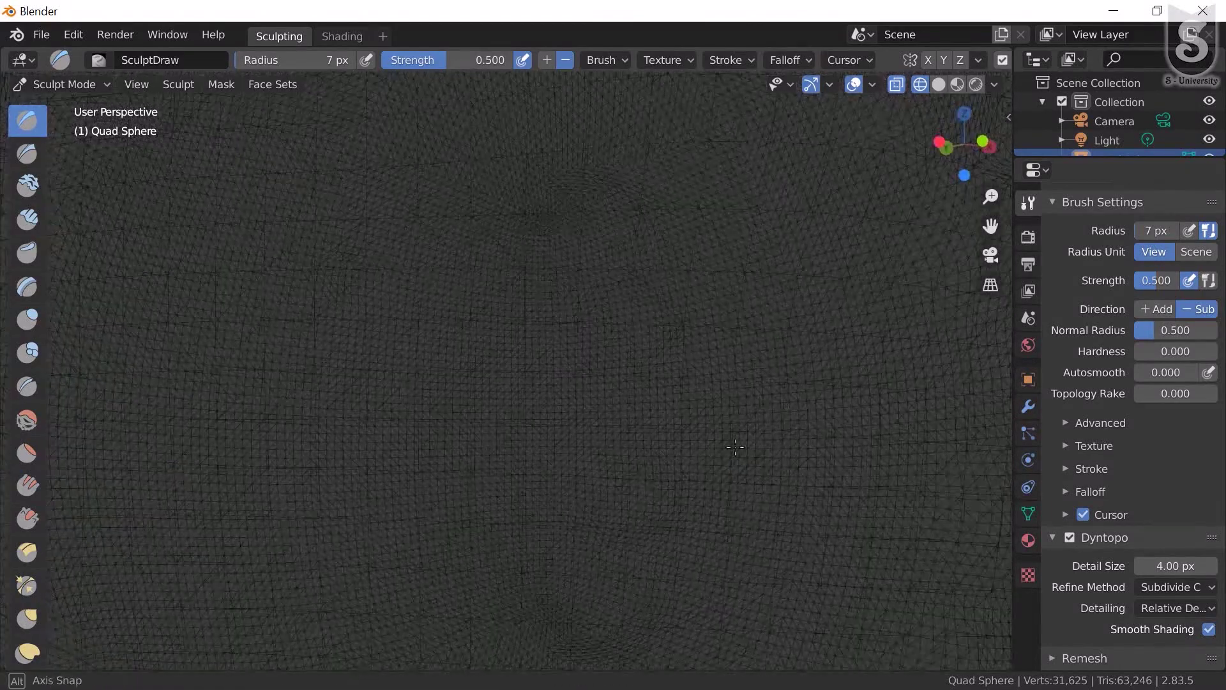
{"action": "scroll", "coordinate": [735, 447], "scroll_direction": "down", "scroll_amount": 5}
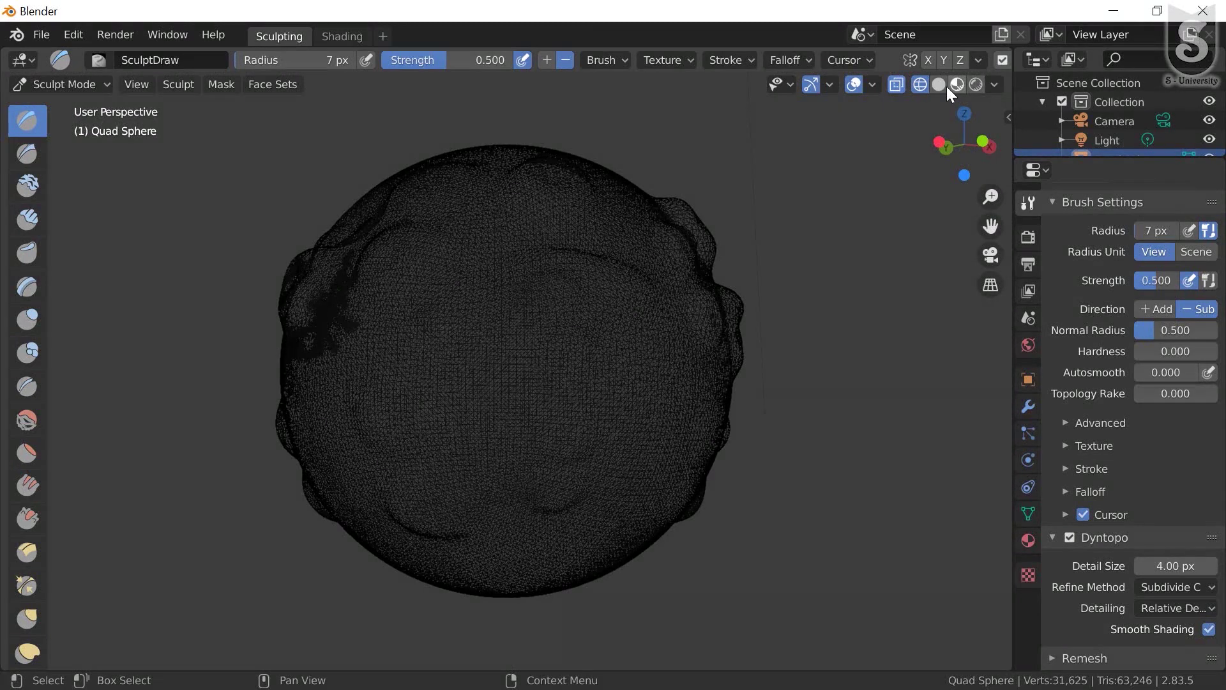
Back in Solid shading, carve two small parallel diagonal grooves on the front
{"action": "left_click", "coordinate": [939, 84]}
{"action": "mouse_move", "coordinate": [709, 358]}
{"action": "middle_mouse_down"}
{"action": "mouse_move", "coordinate": [634, 424]}
{"action": "mouse_move", "coordinate": [589, 408]}
{"action": "middle_mouse_up"}
{"action": "left_click_drag", "start_coordinate": [543, 387], "coordinate": [528, 416]}
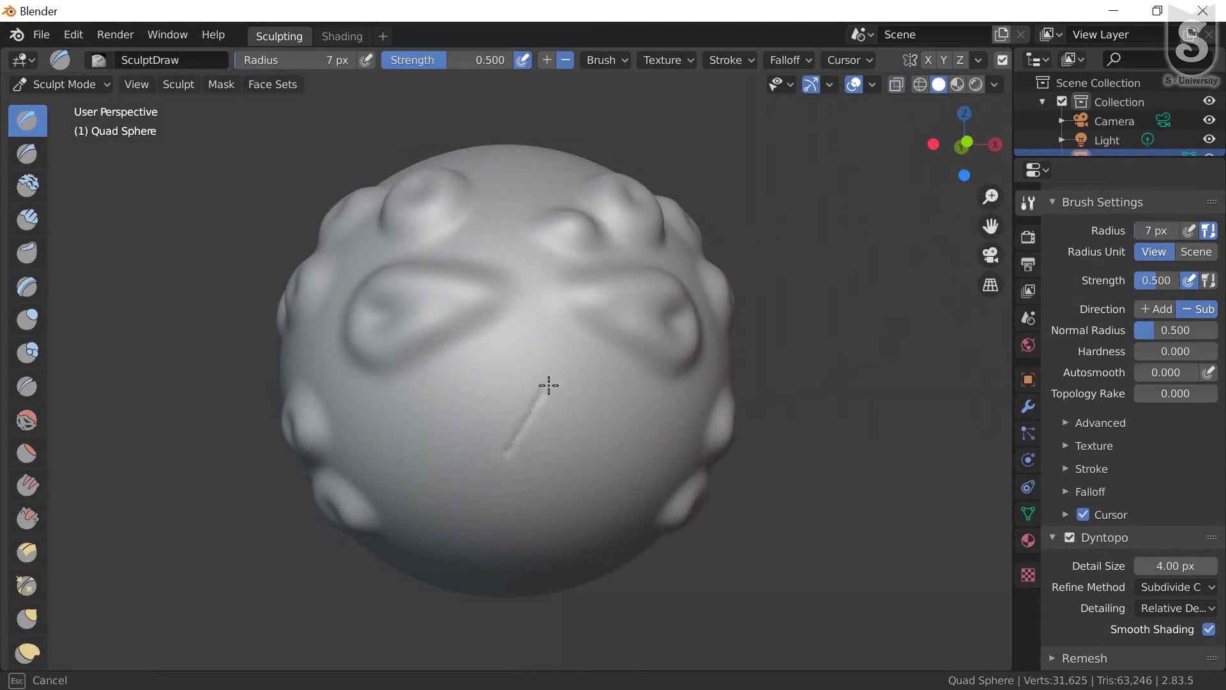
{"action": "left_click_drag", "start_coordinate": [505, 478], "coordinate": [580, 416]}
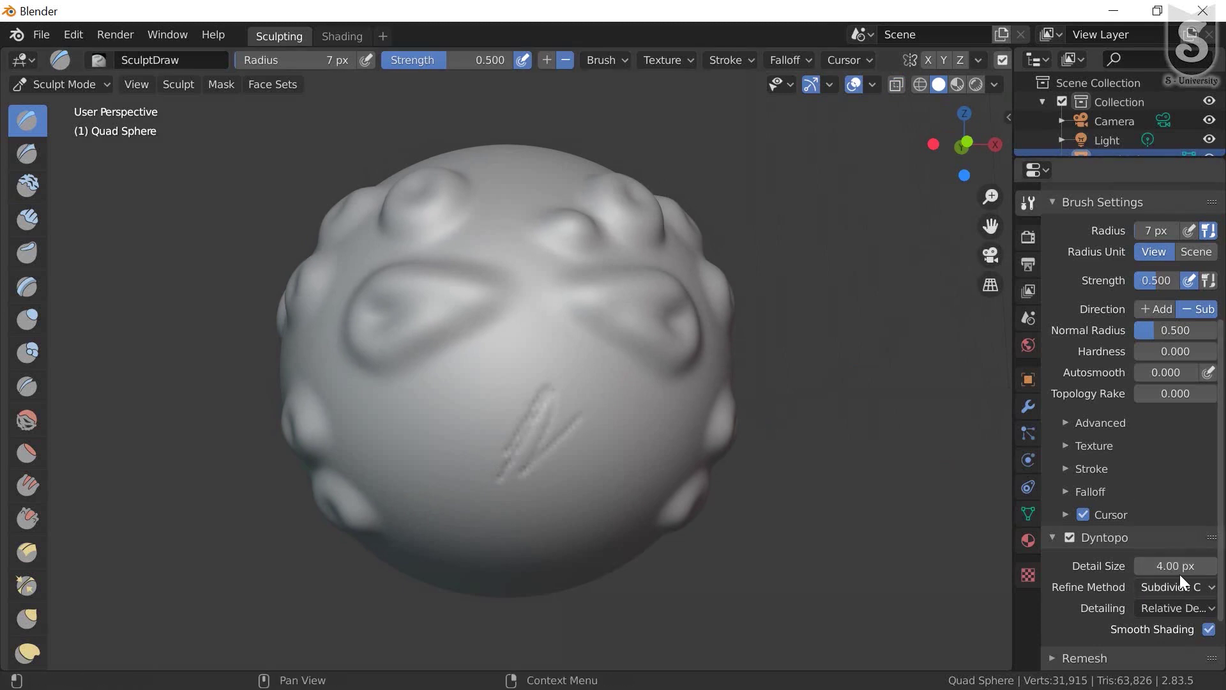
Lower the Dyntopo detail size to 2 px
{"action": "left_click", "coordinate": [1140, 566]}
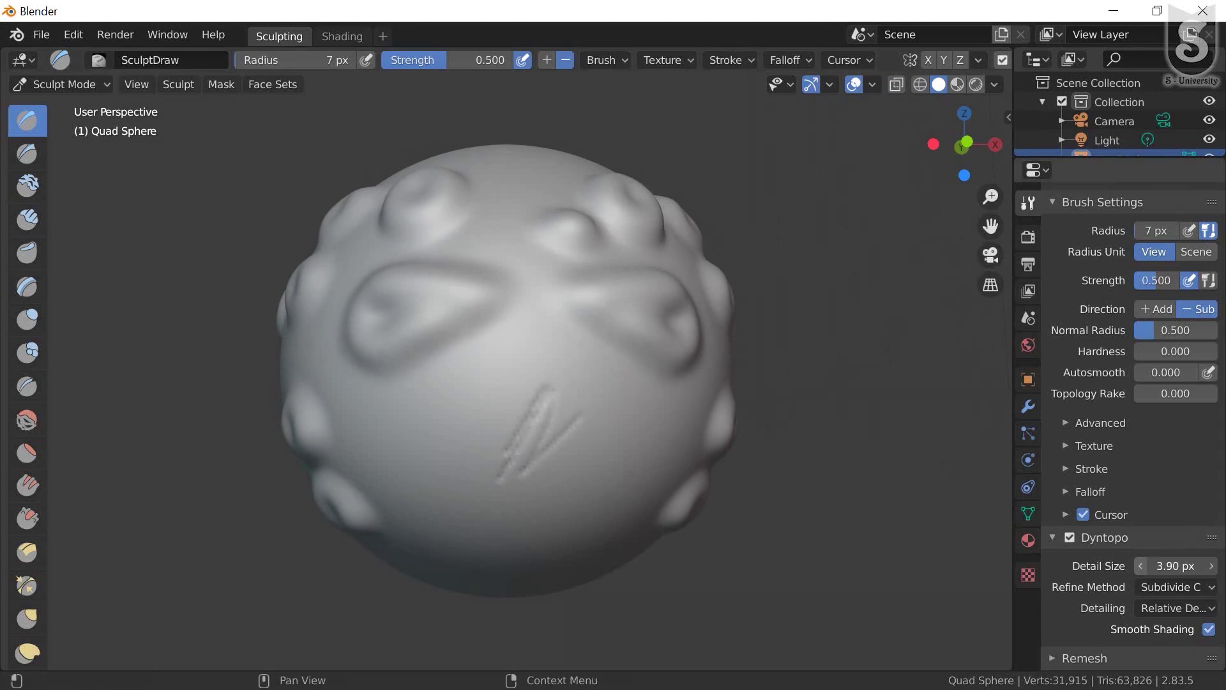
{"action": "left_click", "coordinate": [1194, 562]}
{"action": "type", "text": "3.8"}
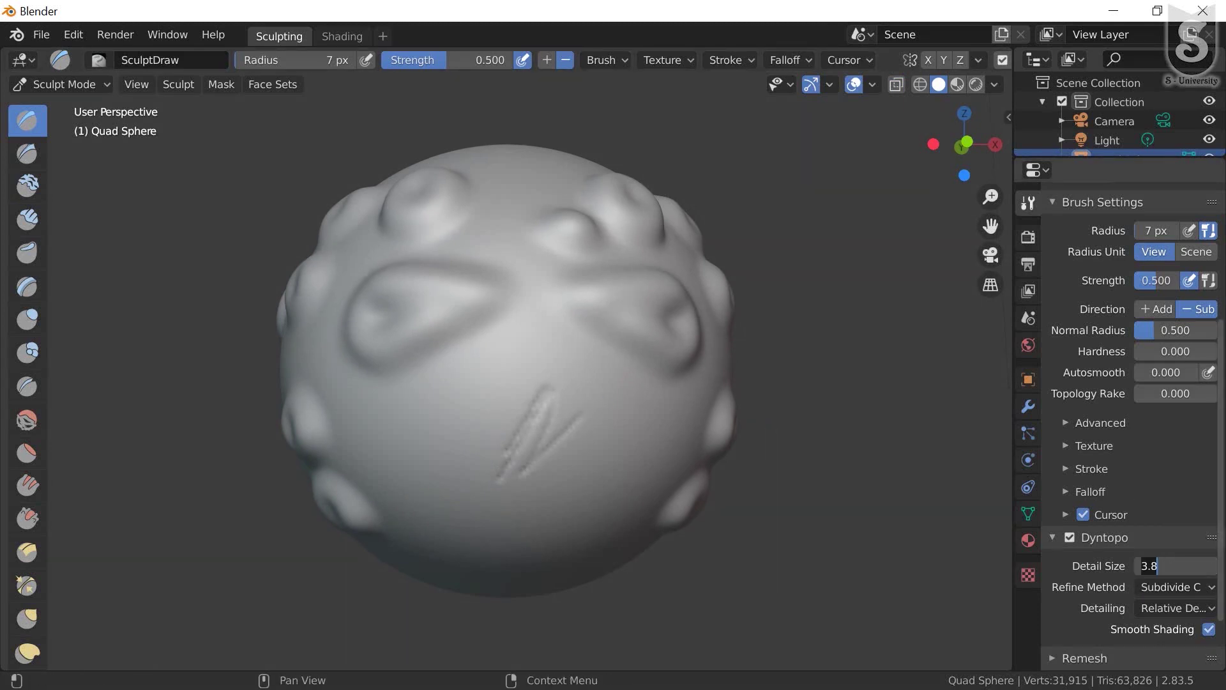
{"action": "type", "text": "2"}
{"action": "key", "text": "Return"}
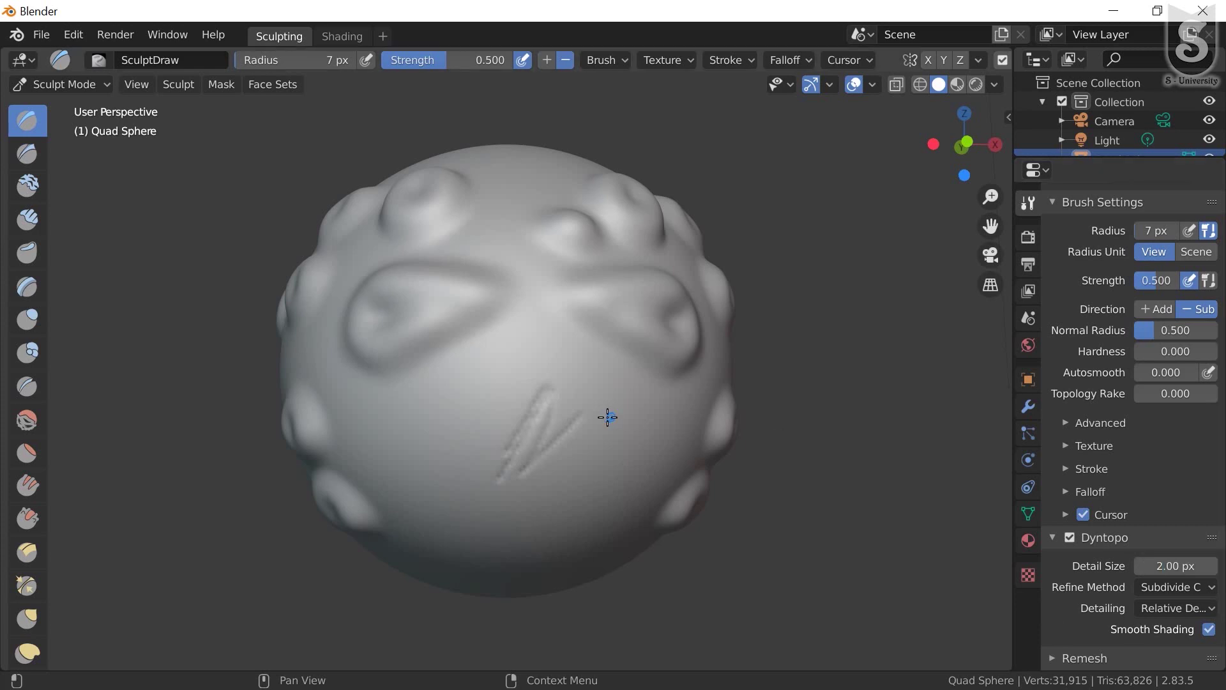
Carve a V-shaped groove and more crossing grooves into the surface
{"action": "scroll", "coordinate": [559, 479], "scroll_direction": "up", "scroll_amount": 8}
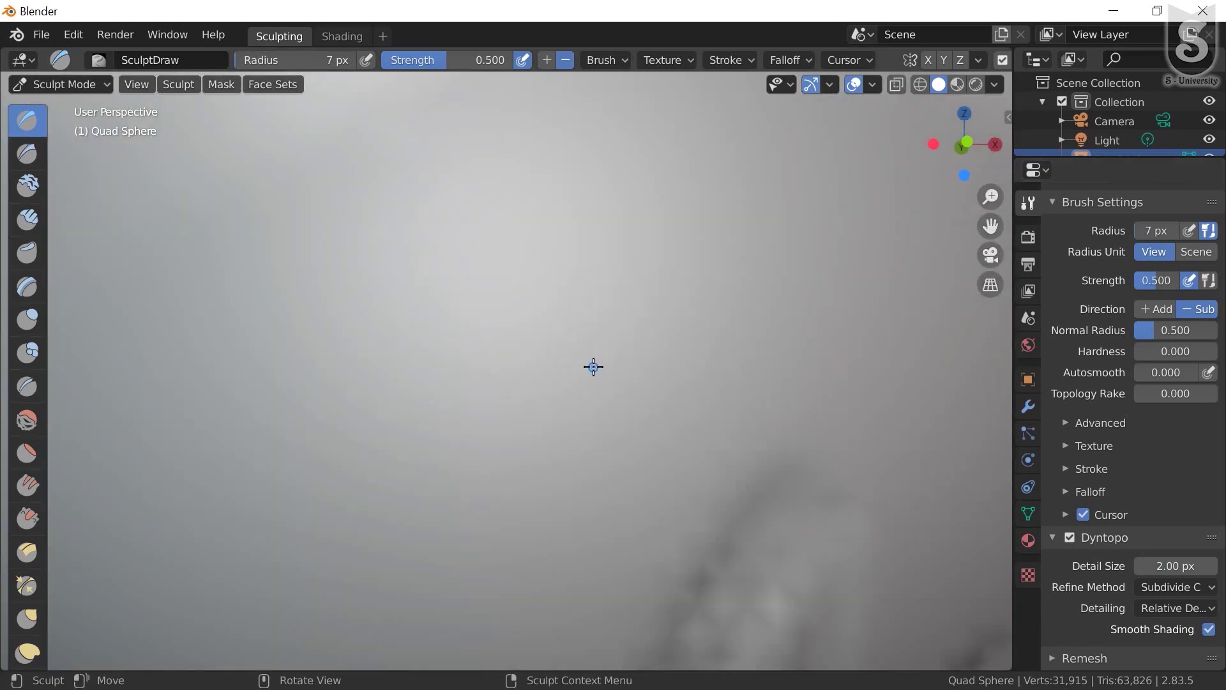
{"action": "mouse_move", "coordinate": [592, 364]}
{"action": "left_mouse_down"}
{"action": "mouse_move", "coordinate": [533, 511]}
{"action": "mouse_move", "coordinate": [466, 578]}
{"action": "left_mouse_up"}
{"action": "mouse_move", "coordinate": [511, 287]}
{"action": "left_mouse_down"}
{"action": "mouse_move", "coordinate": [600, 537]}
{"action": "mouse_move", "coordinate": [634, 578]}
{"action": "left_mouse_up"}
{"action": "left_click_drag", "start_coordinate": [615, 273], "coordinate": [624, 441]}
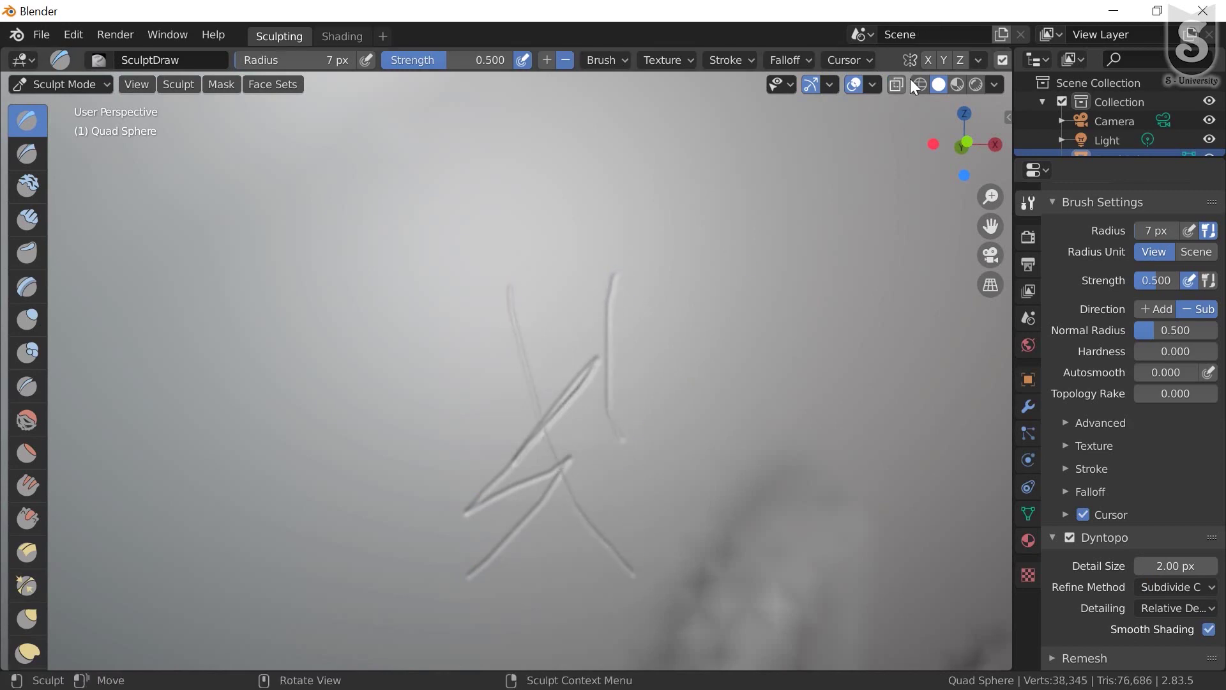
Inspect the new strokes in Wireframe shading, then return to Solid shading
{"action": "left_click", "coordinate": [919, 84]}
{"action": "scroll", "coordinate": [546, 470], "scroll_direction": "up", "scroll_amount": 3}
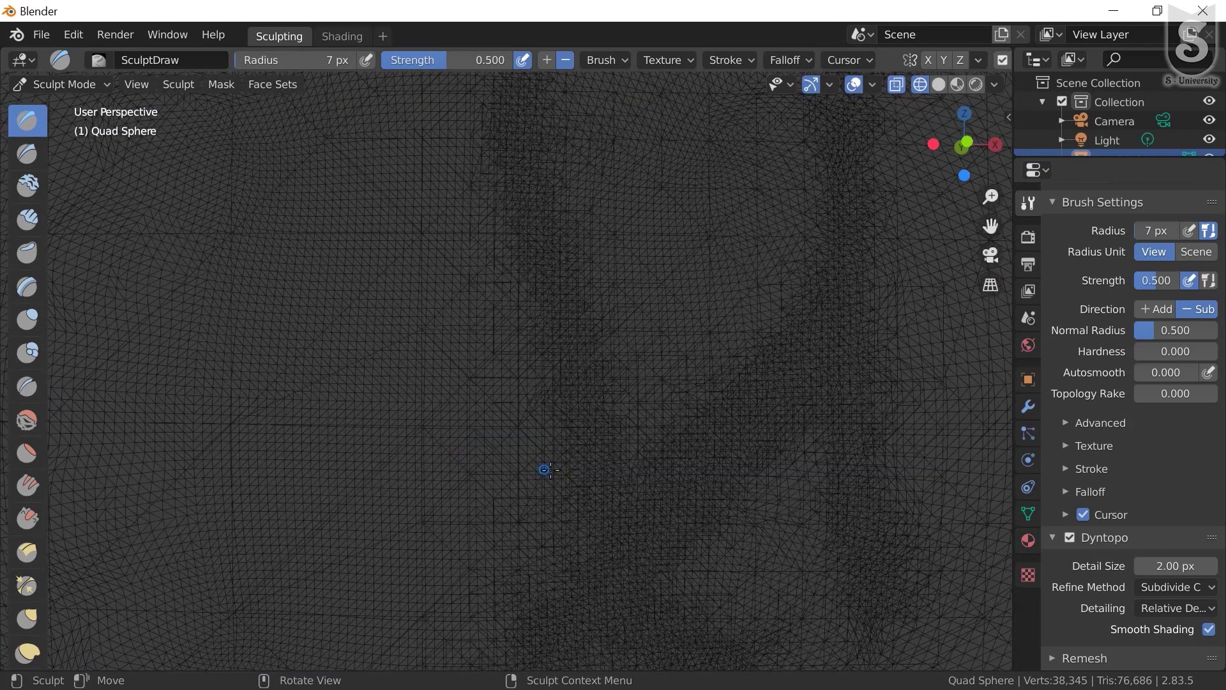
{"action": "scroll", "coordinate": [728, 518], "scroll_direction": "down", "scroll_amount": 2}
{"action": "scroll", "coordinate": [772, 521], "scroll_direction": "down", "scroll_amount": 1}
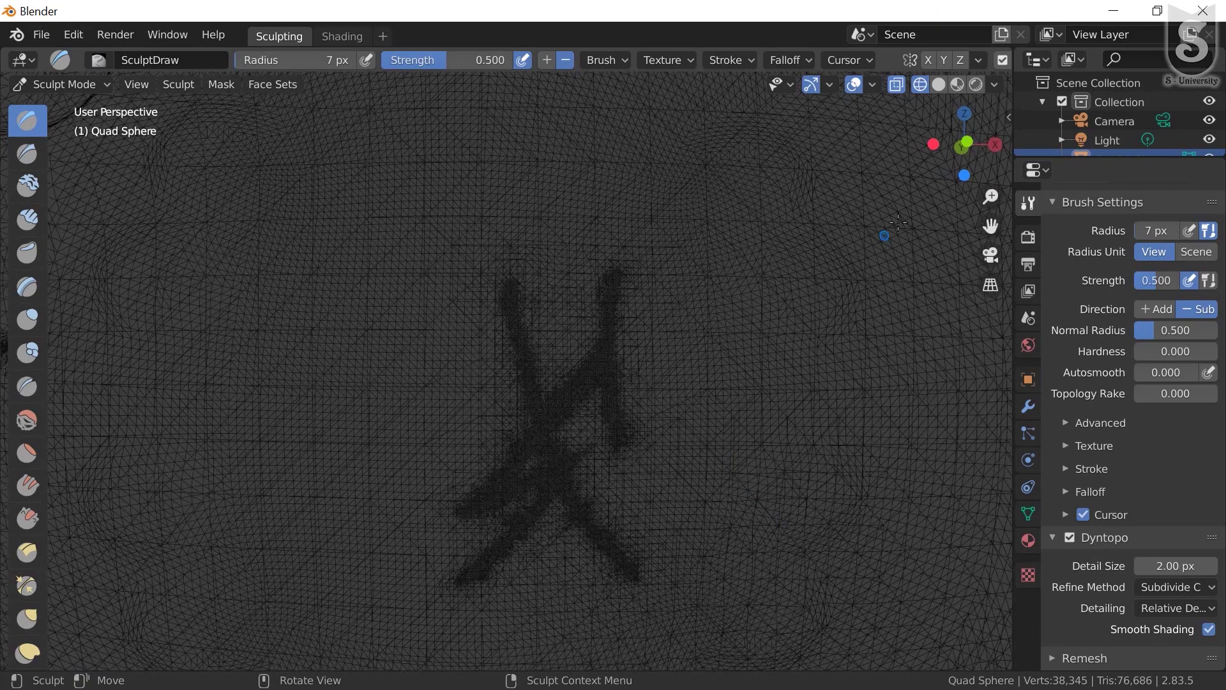
{"action": "scroll", "coordinate": [1175, 556], "scroll_direction": "down", "scroll_amount": 1}
{"action": "scroll", "coordinate": [1175, 555], "scroll_direction": "down", "scroll_amount": 1}
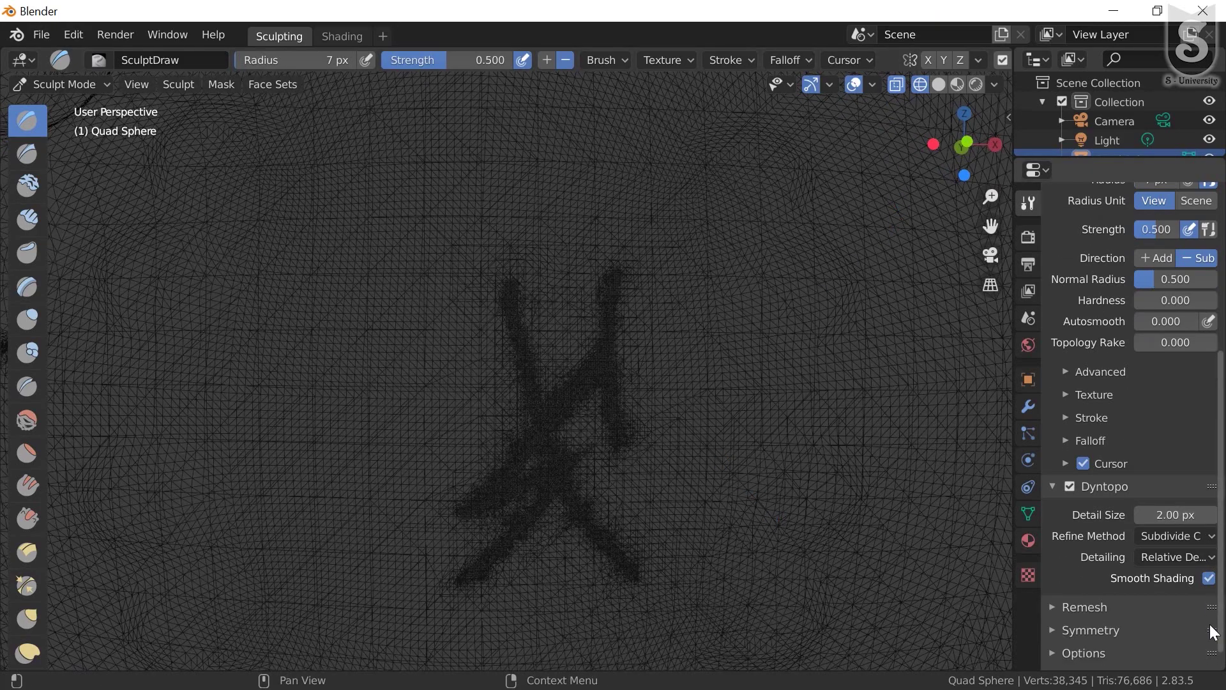
{"action": "scroll", "coordinate": [798, 391], "scroll_direction": "down", "scroll_amount": 4}
{"action": "scroll", "coordinate": [798, 391], "scroll_direction": "down", "scroll_amount": 1}
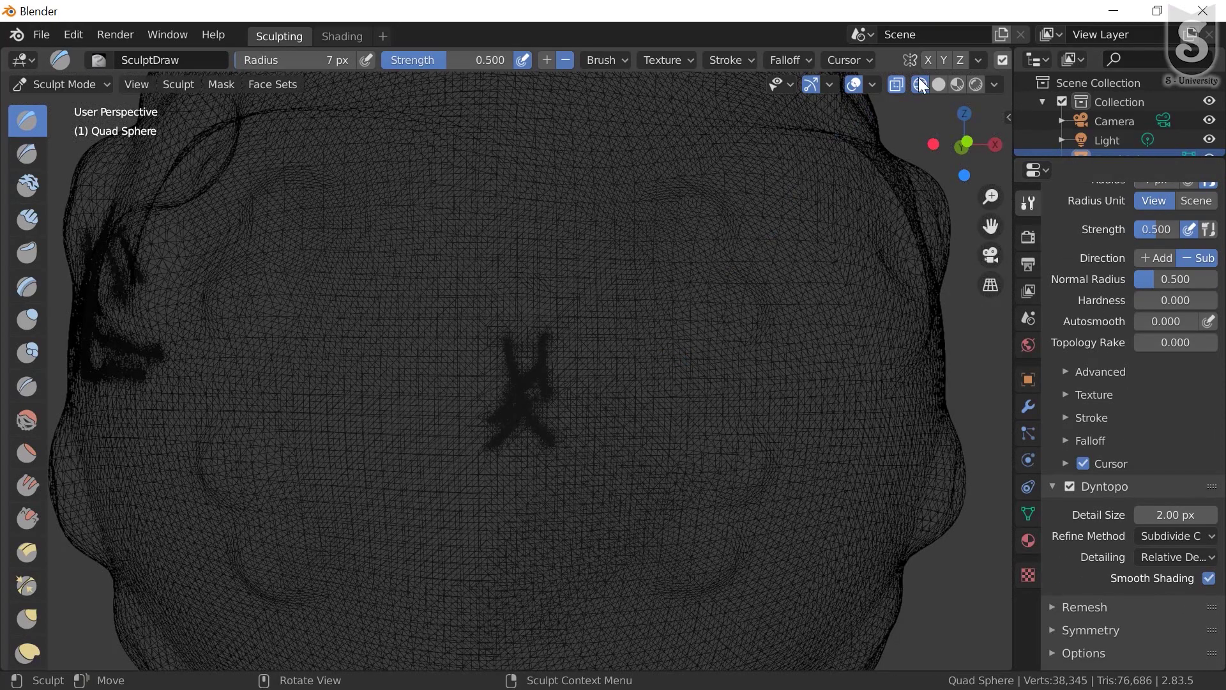
{"action": "left_click", "coordinate": [939, 84]}
{"action": "scroll", "coordinate": [635, 383], "scroll_direction": "down", "scroll_amount": 3}
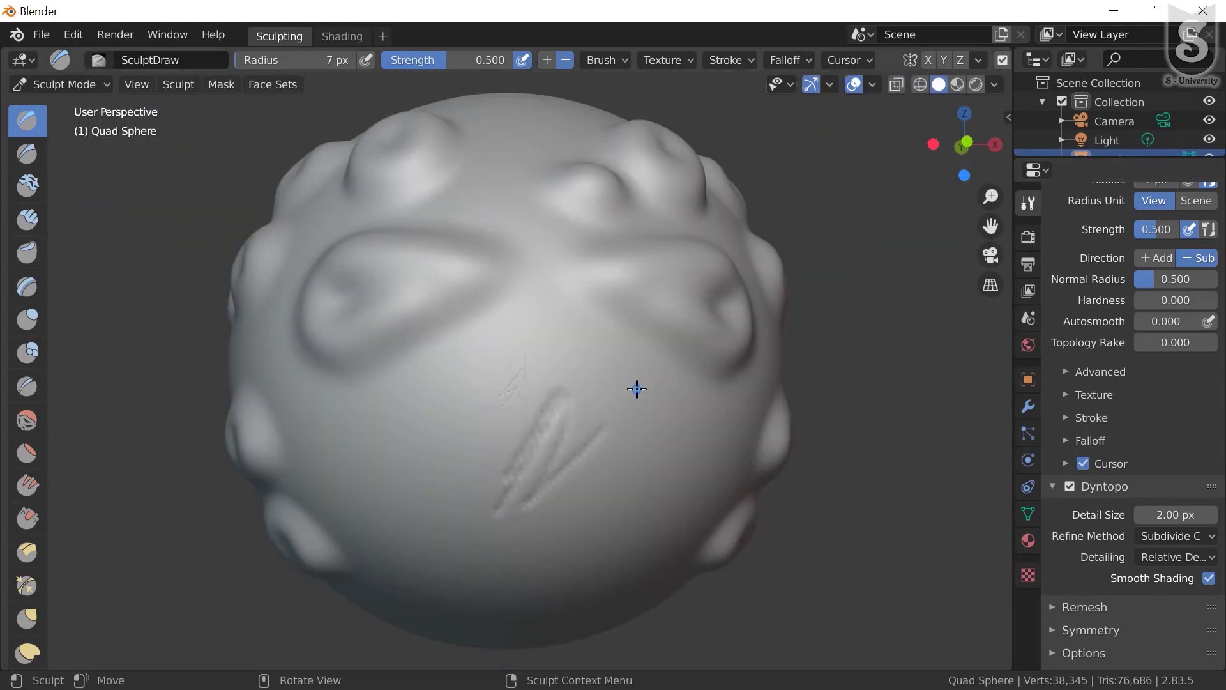
Carve a thin looping groove into the sphere, then switch Dyntopo off
{"action": "middle_click_drag", "start_coordinate": [635, 410], "coordinate": [457, 389]}
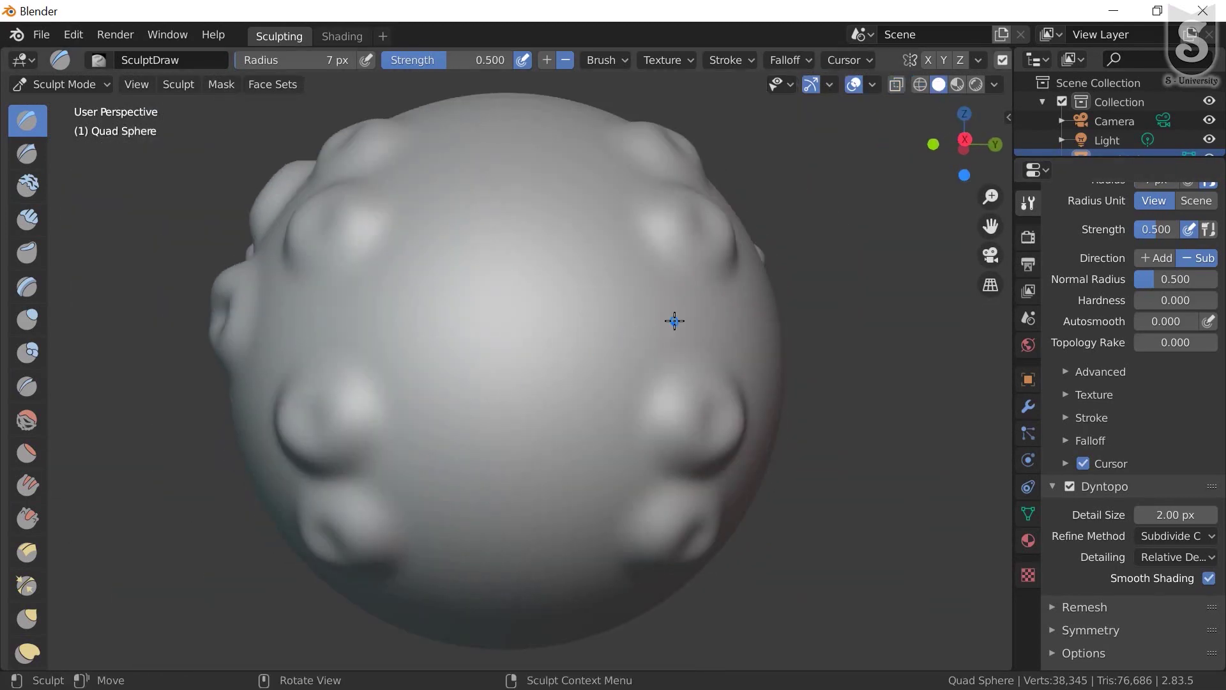
{"action": "middle_click_drag", "start_coordinate": [673, 320], "coordinate": [479, 367]}
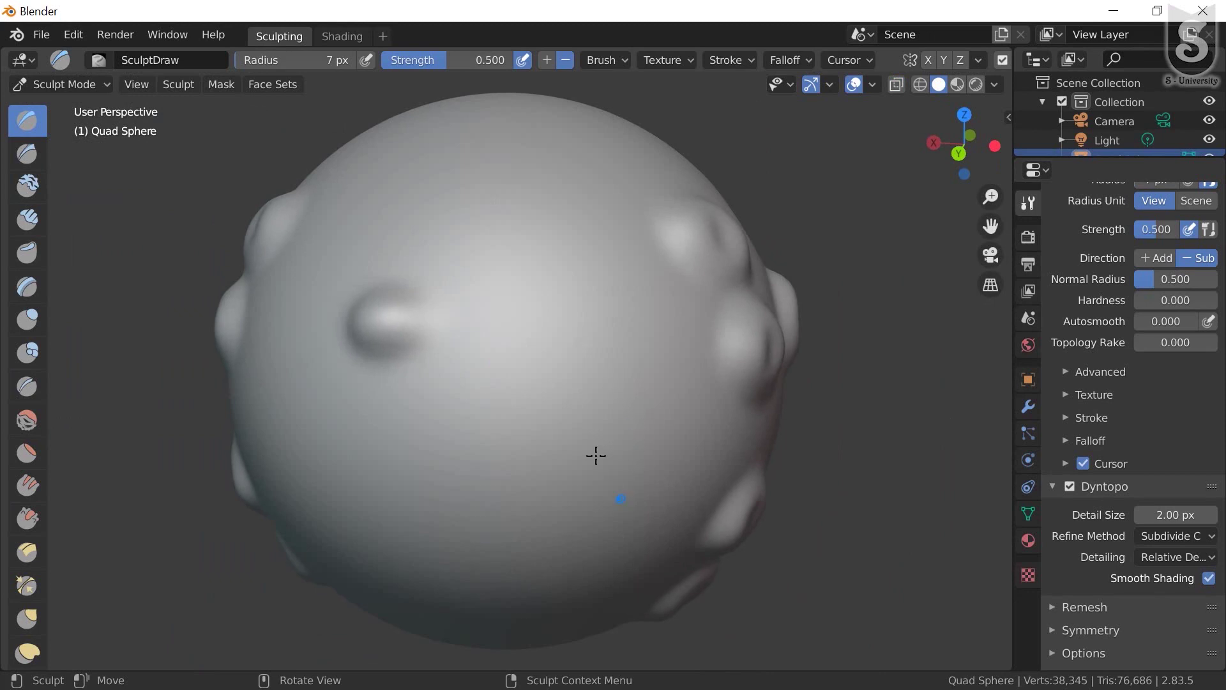
{"action": "mouse_move", "coordinate": [597, 454]}
{"action": "middle_mouse_down"}
{"action": "mouse_move", "coordinate": [532, 292]}
{"action": "mouse_move", "coordinate": [476, 292]}
{"action": "middle_mouse_up"}
{"action": "mouse_move", "coordinate": [559, 300]}
{"action": "left_mouse_down"}
{"action": "mouse_move", "coordinate": [531, 424]}
{"action": "mouse_move", "coordinate": [523, 361]}
{"action": "mouse_move", "coordinate": [670, 384]}
{"action": "left_mouse_up"}
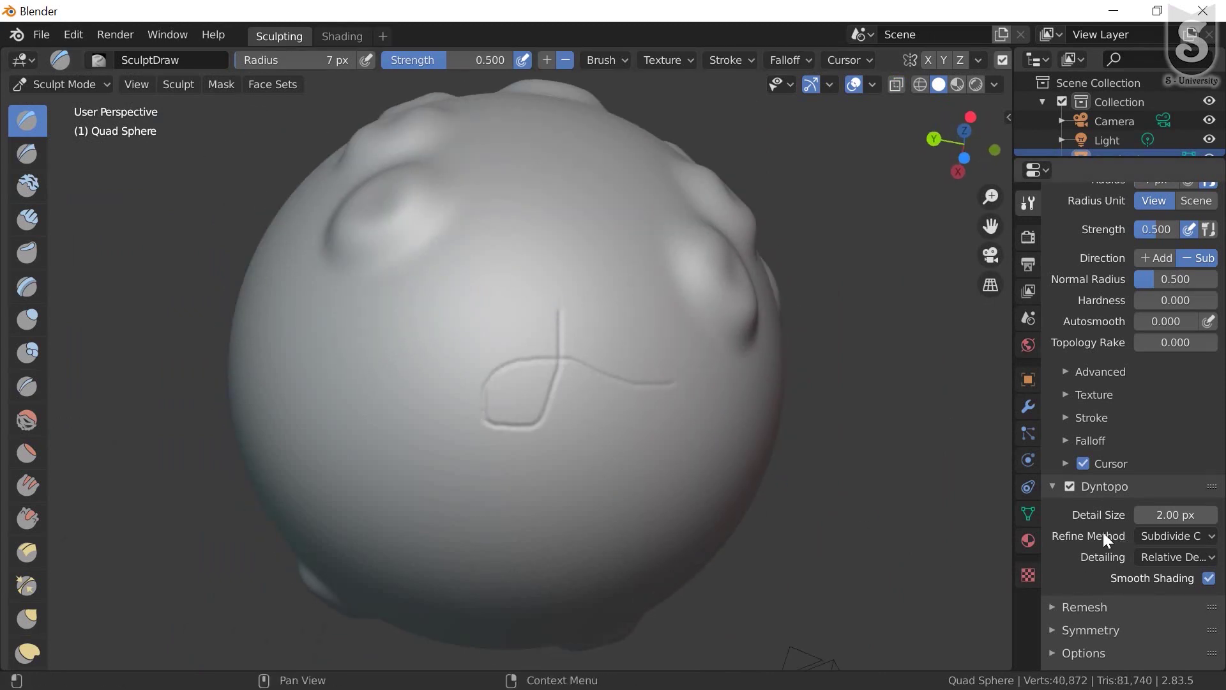
{"action": "left_click", "coordinate": [1072, 488]}
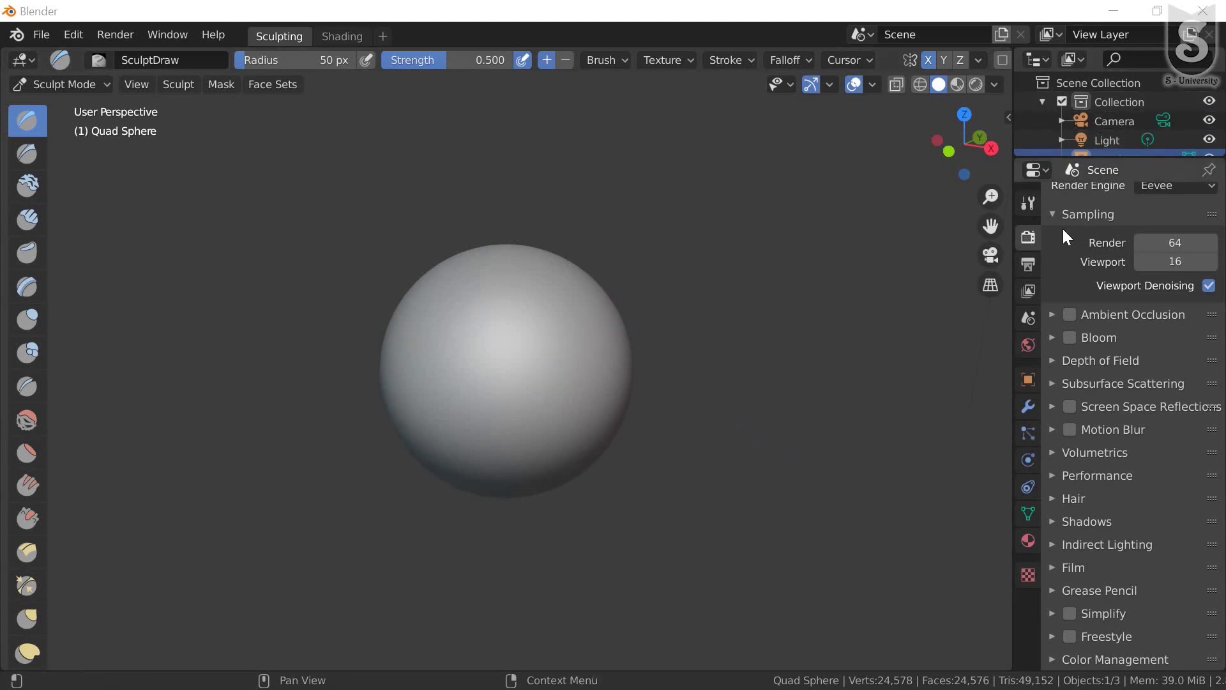
Turn on Dyntopo in the Active Tool settings and enable its Smooth Shading option
{"action": "left_click", "coordinate": [1029, 204]}
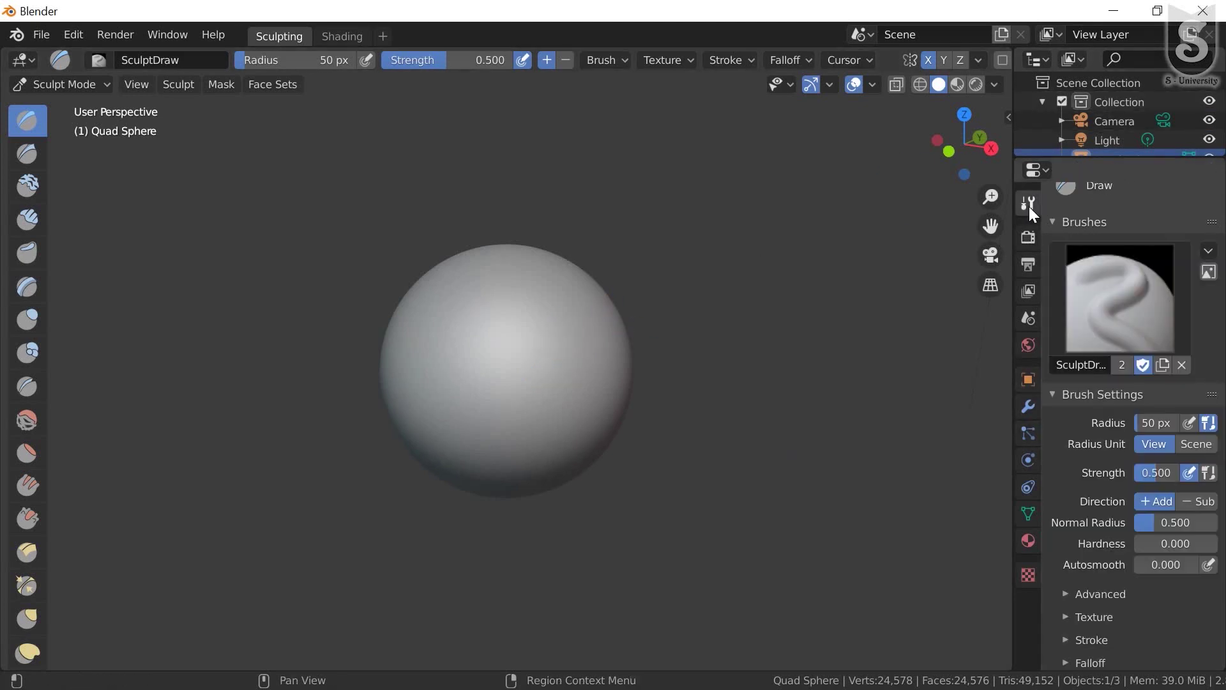
{"action": "scroll", "coordinate": [1110, 531], "scroll_direction": "down", "scroll_amount": 5}
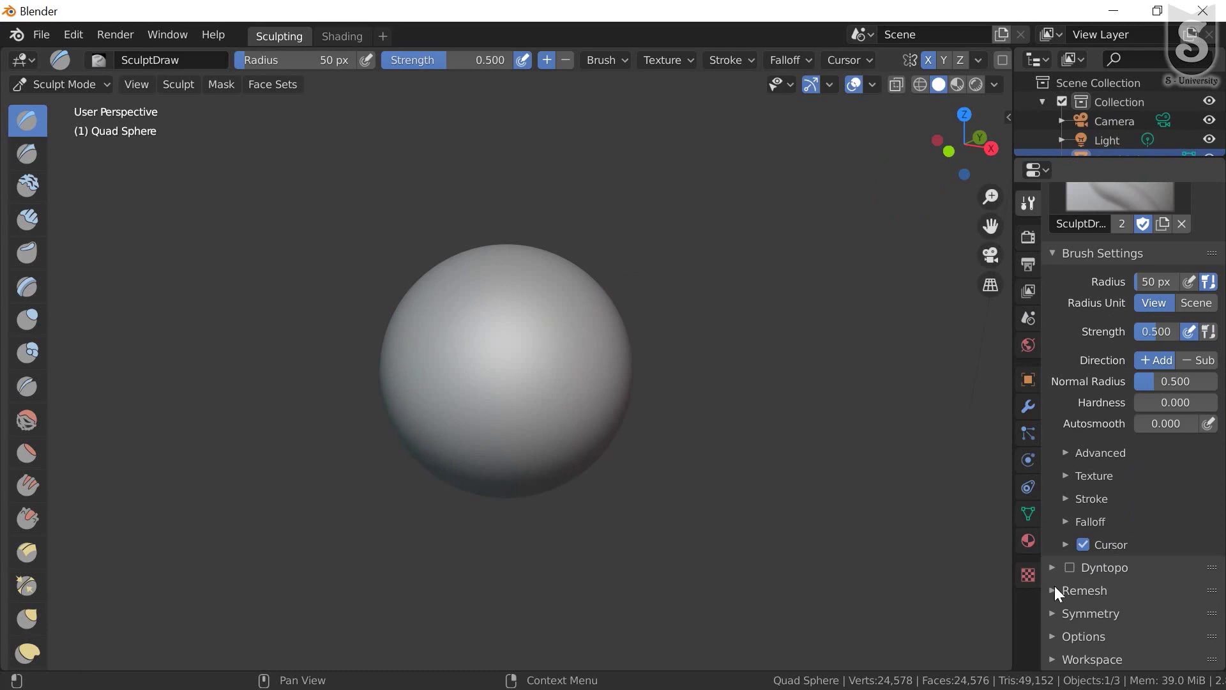
{"action": "left_click", "coordinate": [1070, 567]}
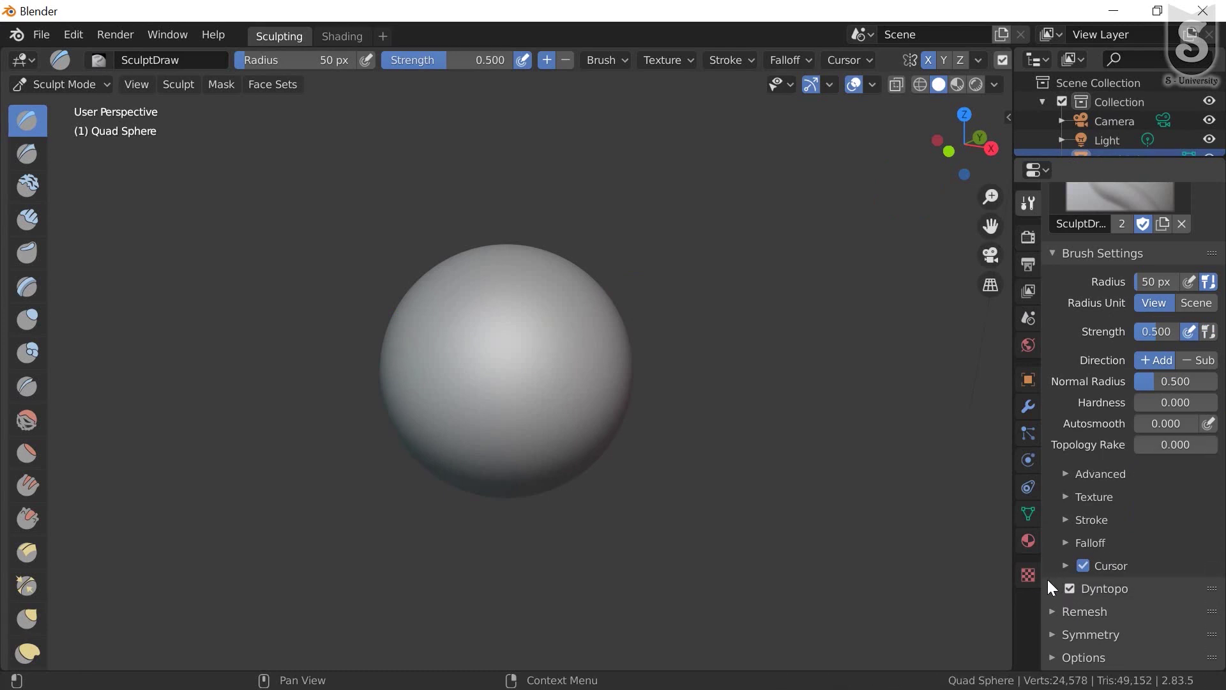
{"action": "left_click", "coordinate": [1051, 582]}
{"action": "scroll", "coordinate": [1148, 633], "scroll_direction": "down", "scroll_amount": 2}
{"action": "scroll", "coordinate": [1152, 641], "scroll_direction": "down", "scroll_amount": 2}
{"action": "left_click", "coordinate": [1208, 578]}
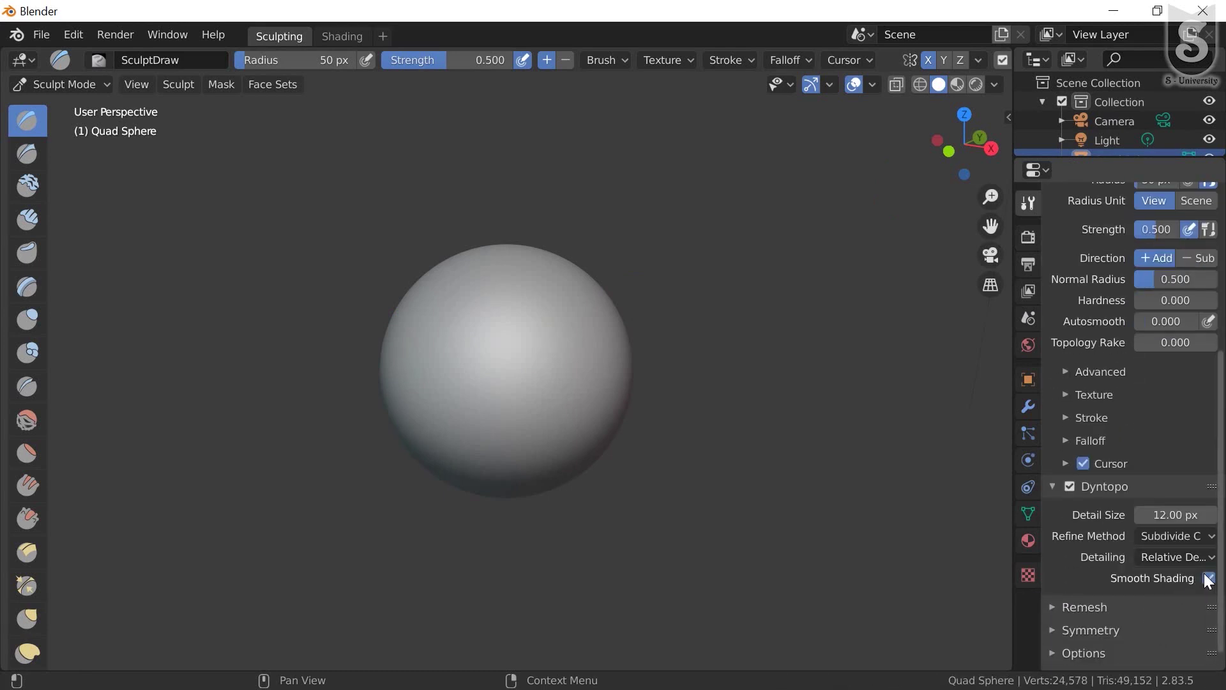
Switch Dyntopo back off and collapse its settings panel
{"action": "left_click", "coordinate": [1078, 481]}
{"action": "left_click", "coordinate": [1061, 477]}
{"action": "scroll", "coordinate": [1110, 379], "scroll_direction": "up", "scroll_amount": 5}
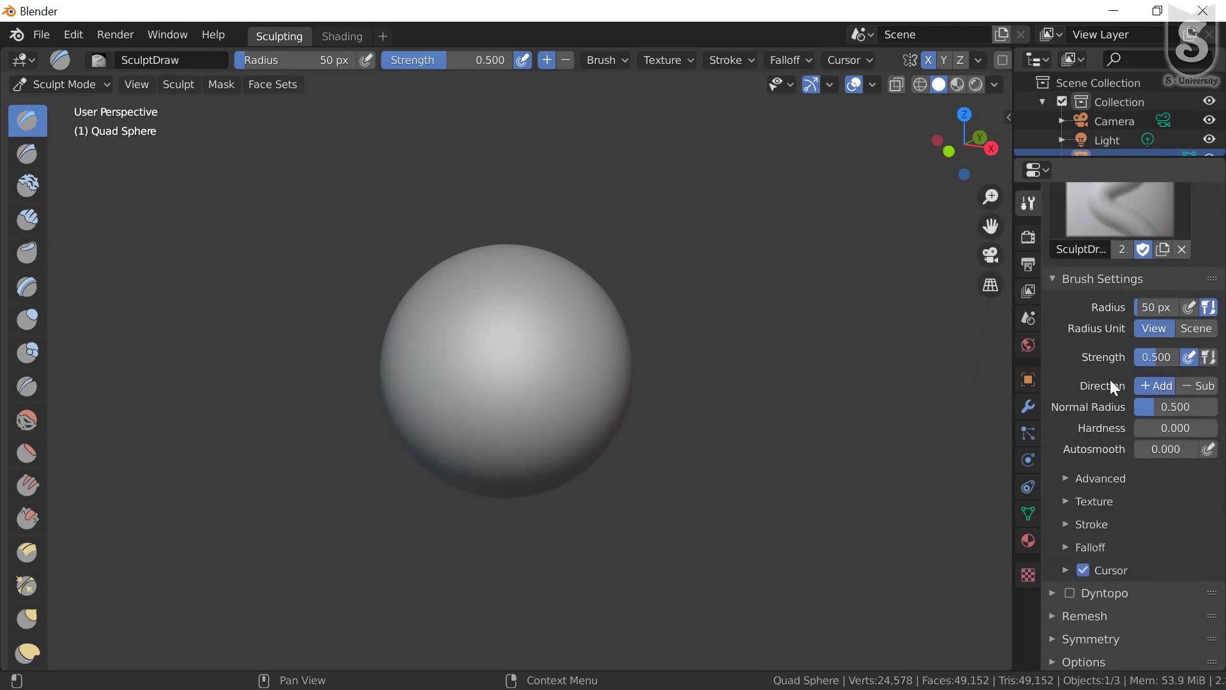
{"action": "scroll", "coordinate": [1109, 375], "scroll_direction": "up", "scroll_amount": 2}
Set the Quad Sphere material's Viewport Display colour to a peach hue
{"action": "left_click", "coordinate": [1028, 538]}
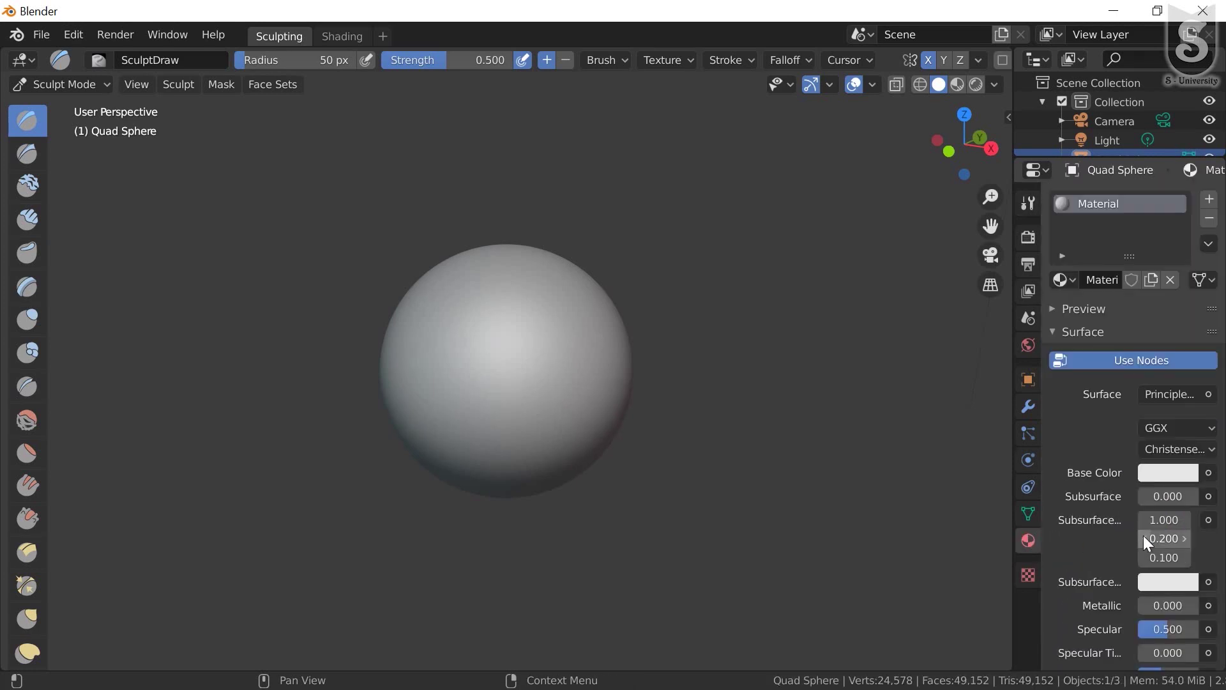
{"action": "scroll", "coordinate": [1146, 543], "scroll_direction": "down", "scroll_amount": 10}
{"action": "scroll", "coordinate": [1162, 569], "scroll_direction": "down", "scroll_amount": 8}
{"action": "scroll", "coordinate": [1175, 588], "scroll_direction": "down", "scroll_amount": 3}
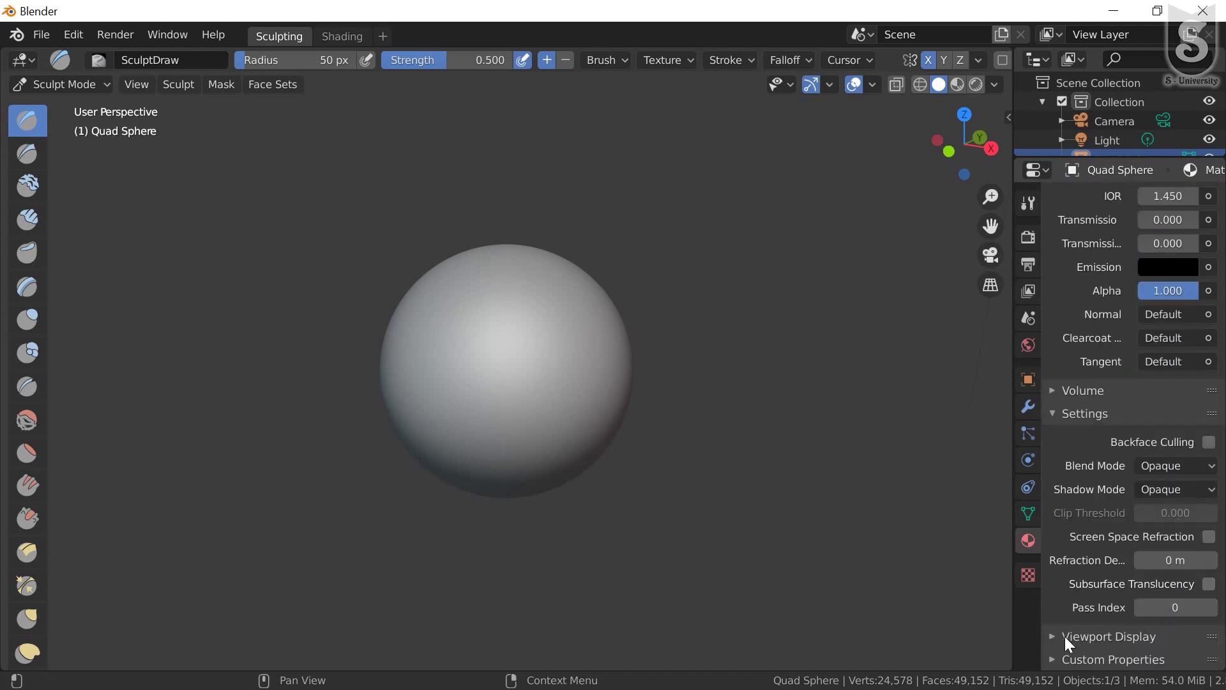
{"action": "left_click", "coordinate": [1053, 631]}
{"action": "scroll", "coordinate": [1151, 610], "scroll_direction": "down", "scroll_amount": 3}
{"action": "left_click", "coordinate": [1156, 588]}
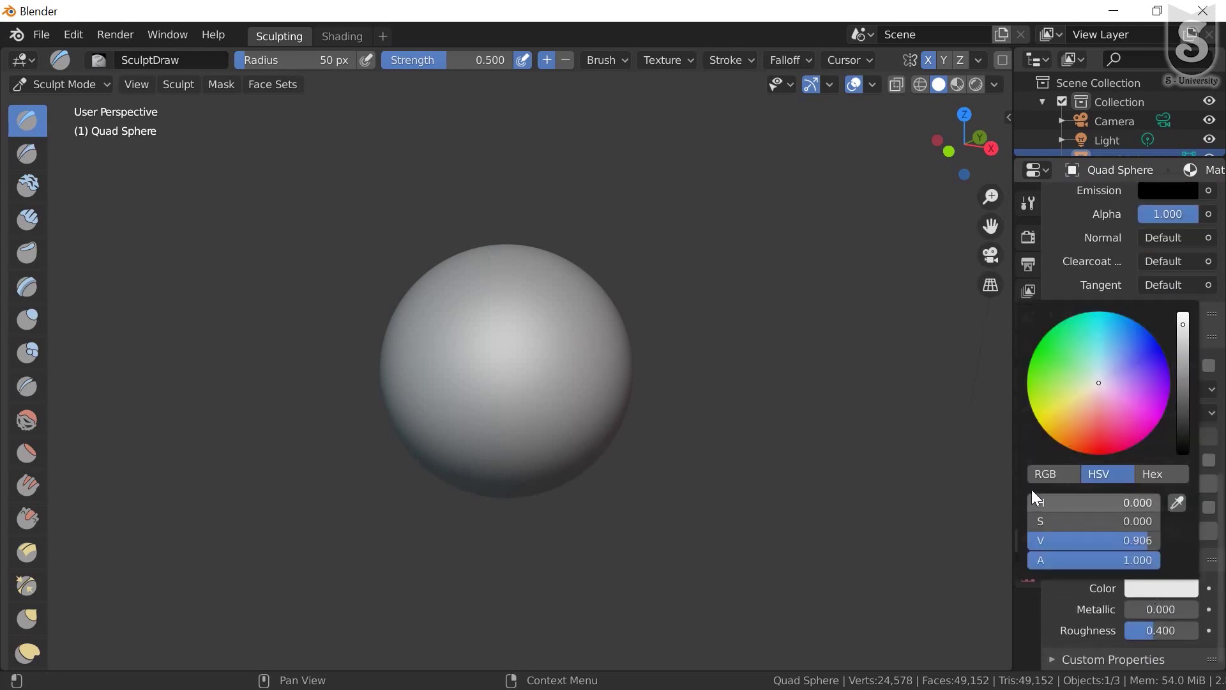
{"action": "left_click", "coordinate": [1112, 394]}
{"action": "left_click_drag", "start_coordinate": [1100, 394], "coordinate": [1090, 404]}
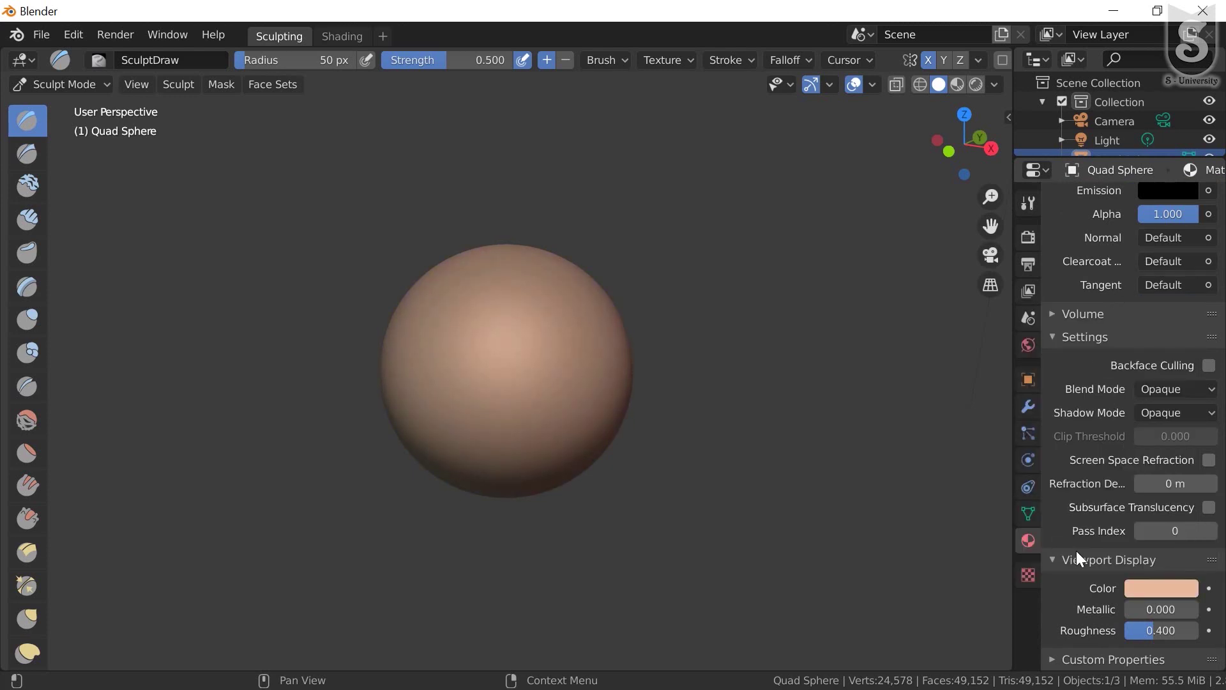
Return to the Draw brush settings in the Active Tool tab
{"action": "scroll", "coordinate": [1077, 553], "scroll_direction": "up", "scroll_amount": 5}
{"action": "scroll", "coordinate": [1086, 555], "scroll_direction": "up", "scroll_amount": 10}
{"action": "scroll", "coordinate": [1125, 549], "scroll_direction": "up", "scroll_amount": 7}
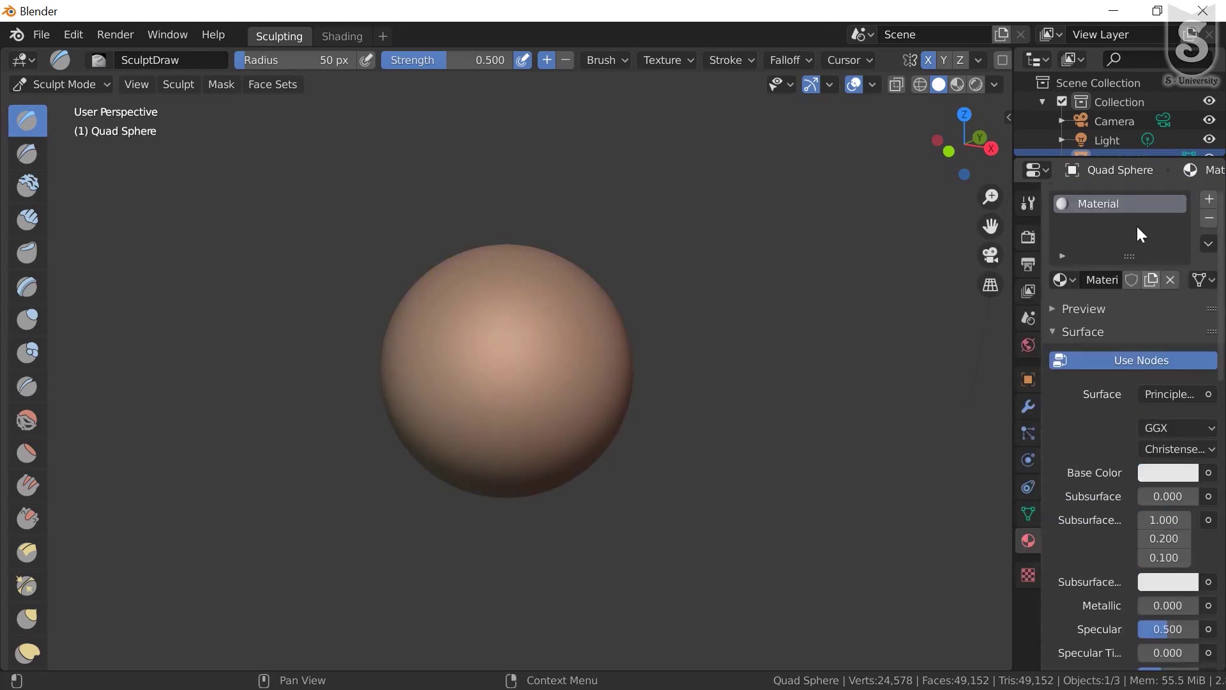
{"action": "left_click", "coordinate": [1030, 202]}
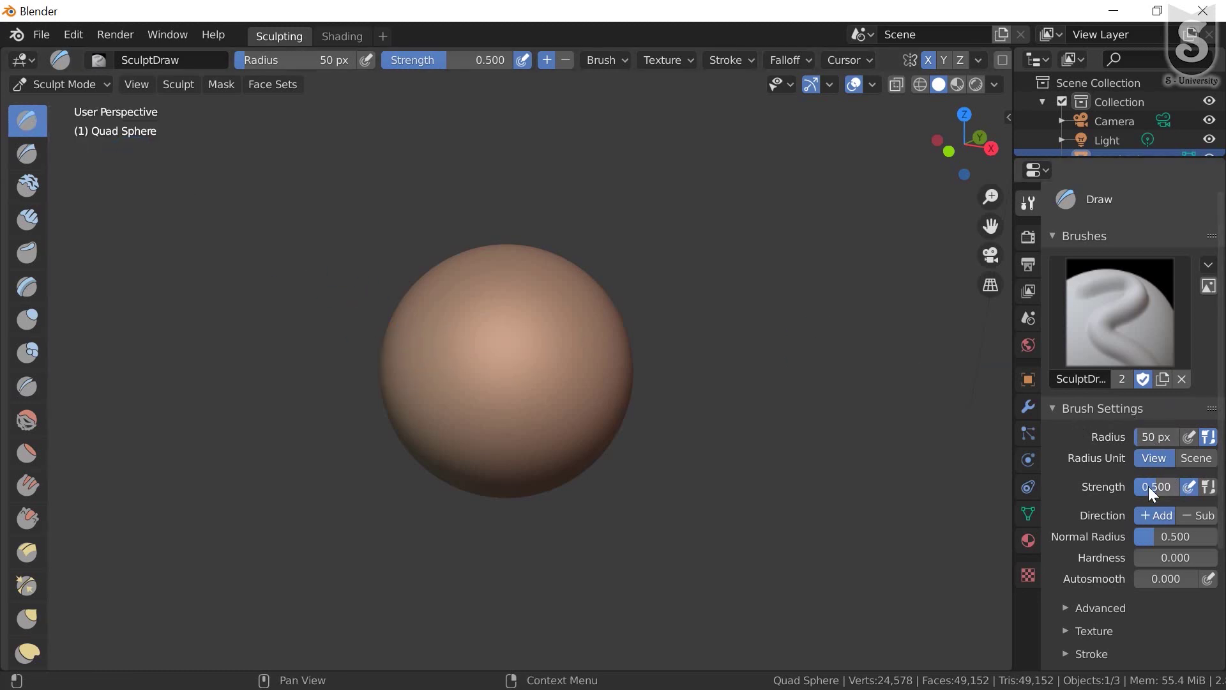
Raise Draw brush strength to 1.000, sculpt a curved mirrored ear ridge, and inspect it
{"action": "left_click_drag", "start_coordinate": [1151, 488], "coordinate": [1176, 488]}
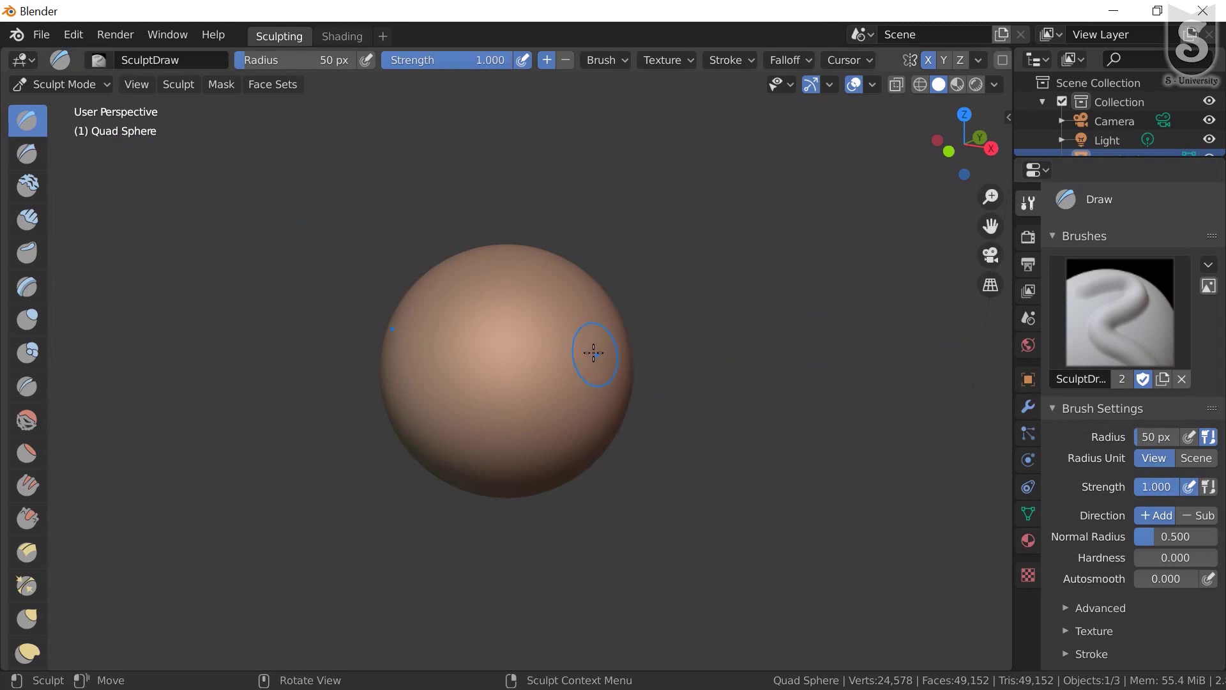
{"action": "left_click_drag", "start_coordinate": [611, 355], "coordinate": [605, 316]}
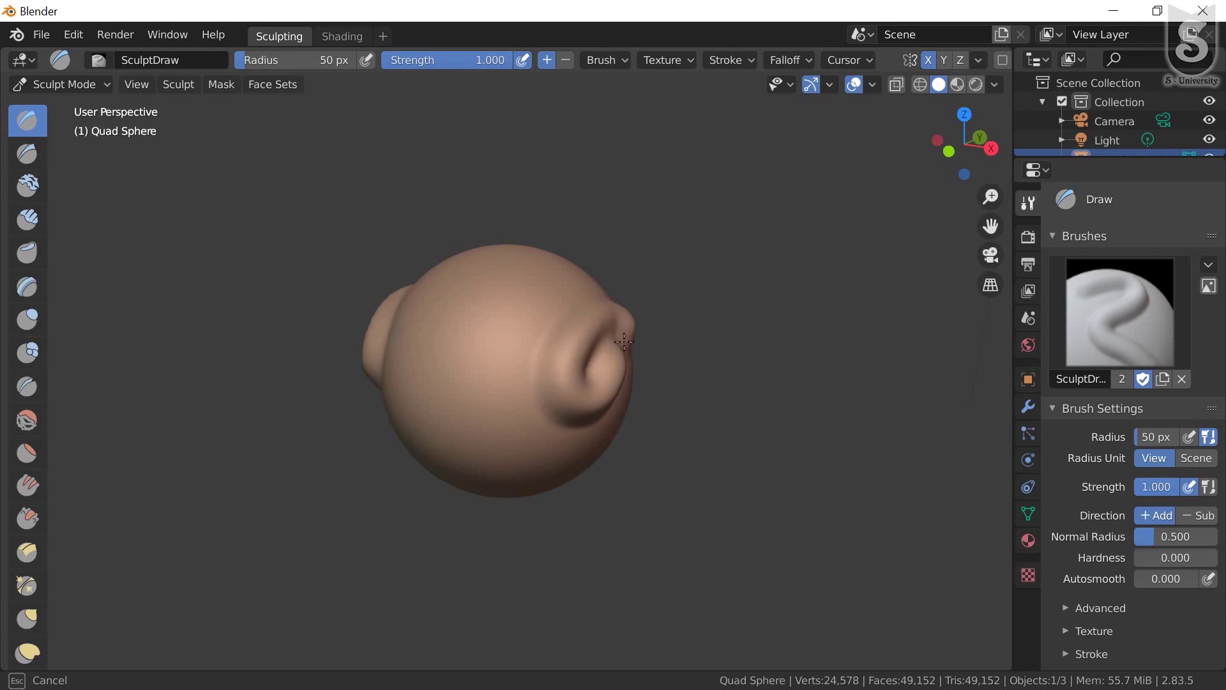
{"action": "left_click_drag", "start_coordinate": [605, 316], "coordinate": [610, 358]}
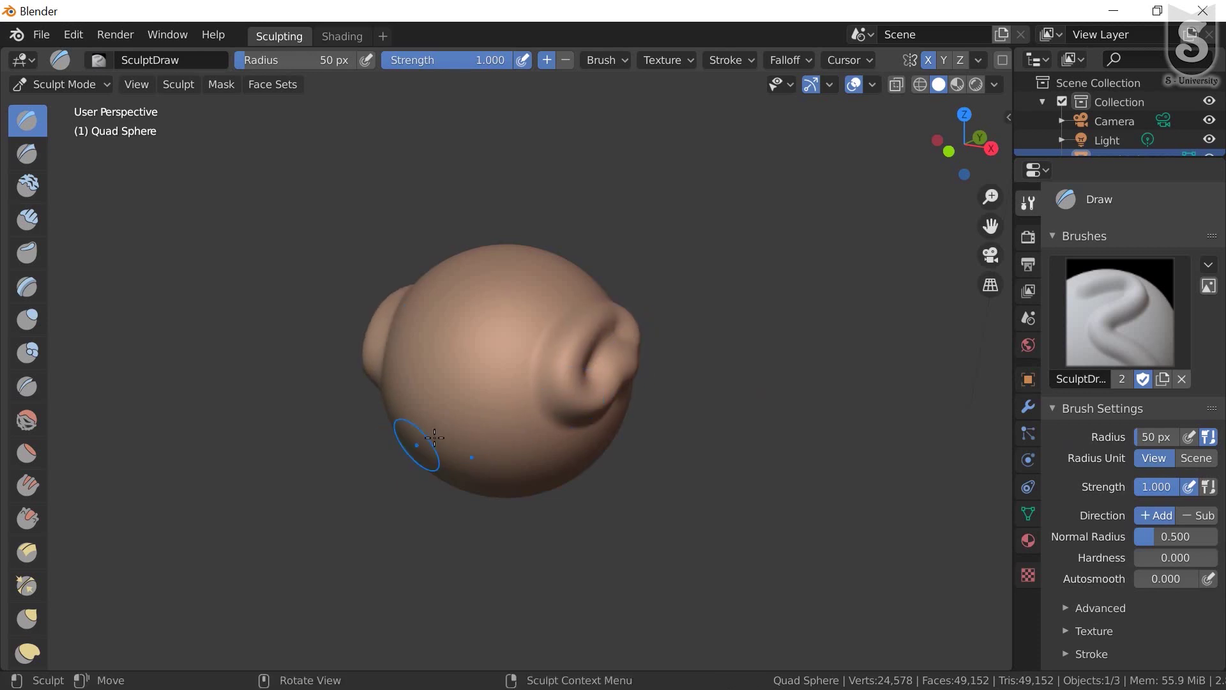
{"action": "mouse_move", "coordinate": [435, 438]}
{"action": "middle_mouse_down"}
{"action": "mouse_move", "coordinate": [543, 386]}
{"action": "mouse_move", "coordinate": [548, 406]}
{"action": "middle_mouse_up"}
{"action": "scroll", "coordinate": [548, 400], "scroll_direction": "up", "scroll_amount": 5}
{"action": "scroll", "coordinate": [565, 396], "scroll_direction": "up", "scroll_amount": 5}
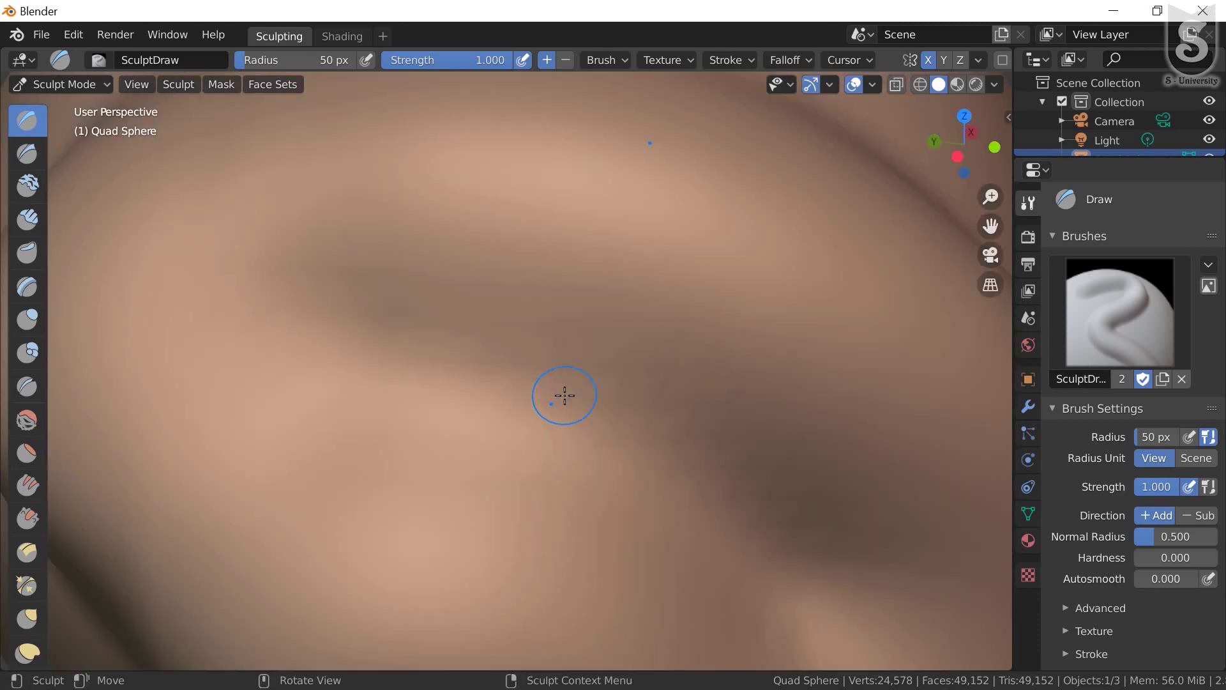
{"action": "scroll", "coordinate": [629, 393], "scroll_direction": "down", "scroll_amount": 5}
{"action": "mouse_move", "coordinate": [698, 355]}
{"action": "middle_mouse_down"}
{"action": "mouse_move", "coordinate": [515, 424]}
{"action": "mouse_move", "coordinate": [730, 370]}
{"action": "middle_mouse_up"}
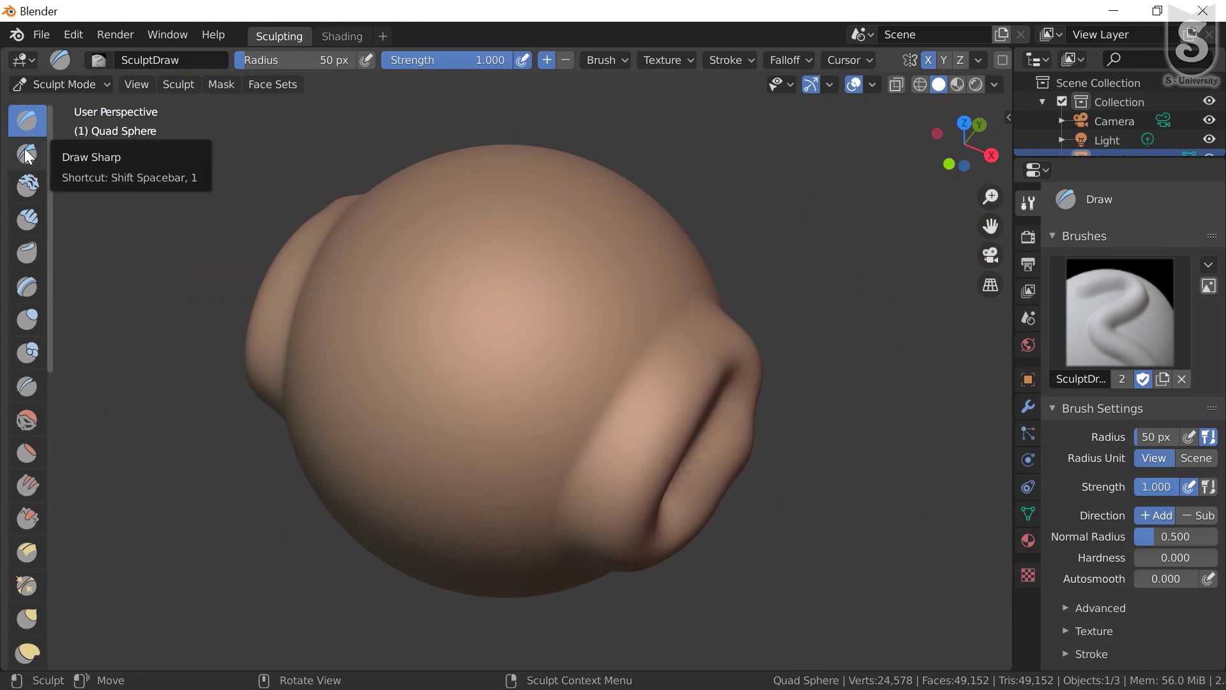
Carve a vertical sharp groove on the sphere with the Draw Sharp brush
{"action": "left_click", "coordinate": [25, 152]}
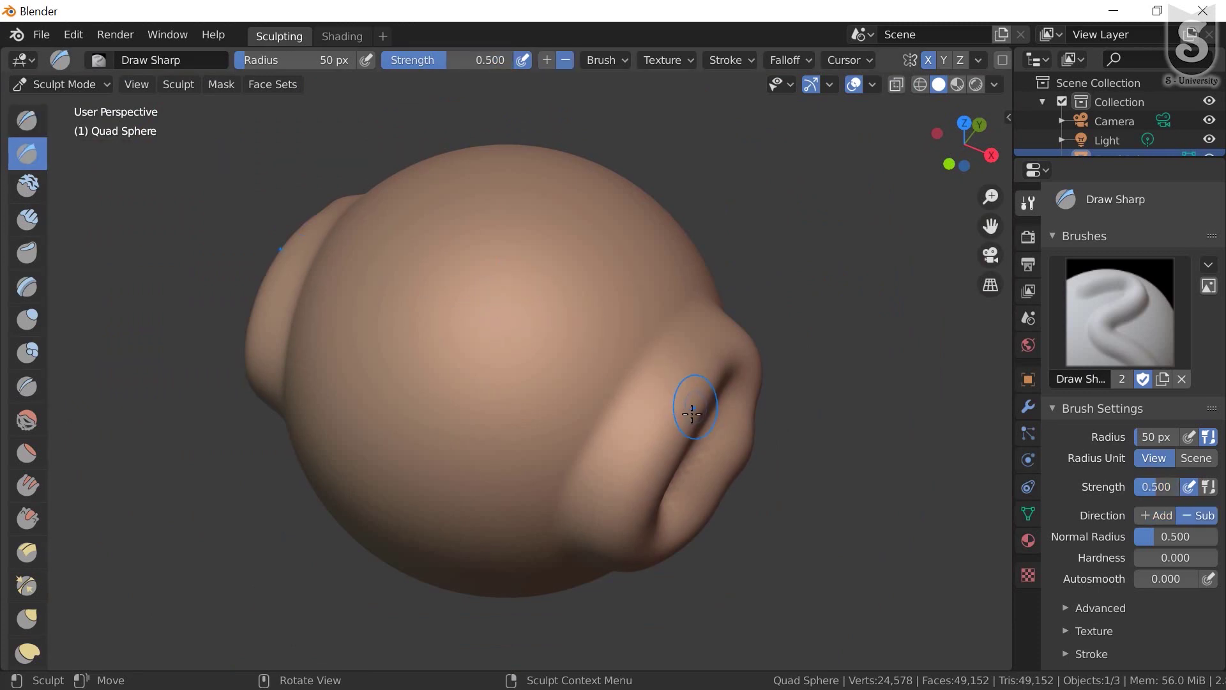
{"action": "middle_click_drag", "start_coordinate": [692, 414], "coordinate": [619, 318]}
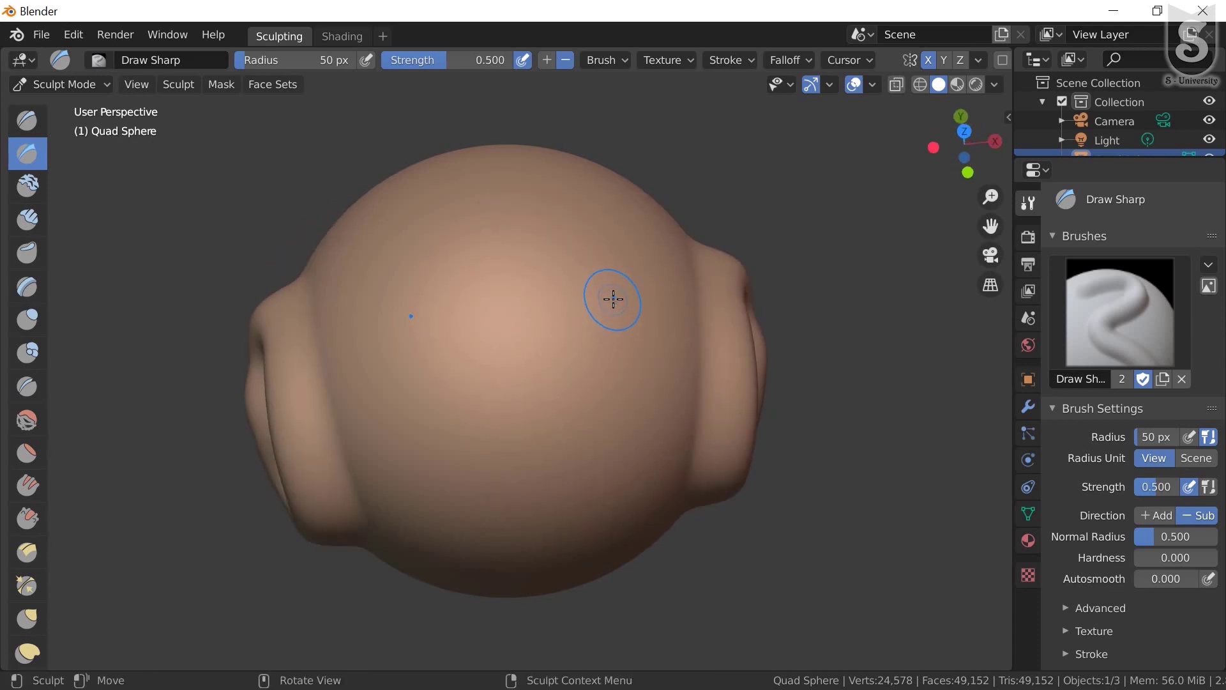
{"action": "left_click", "coordinate": [613, 299]}
{"action": "left_click_drag", "start_coordinate": [614, 343], "coordinate": [611, 404]}
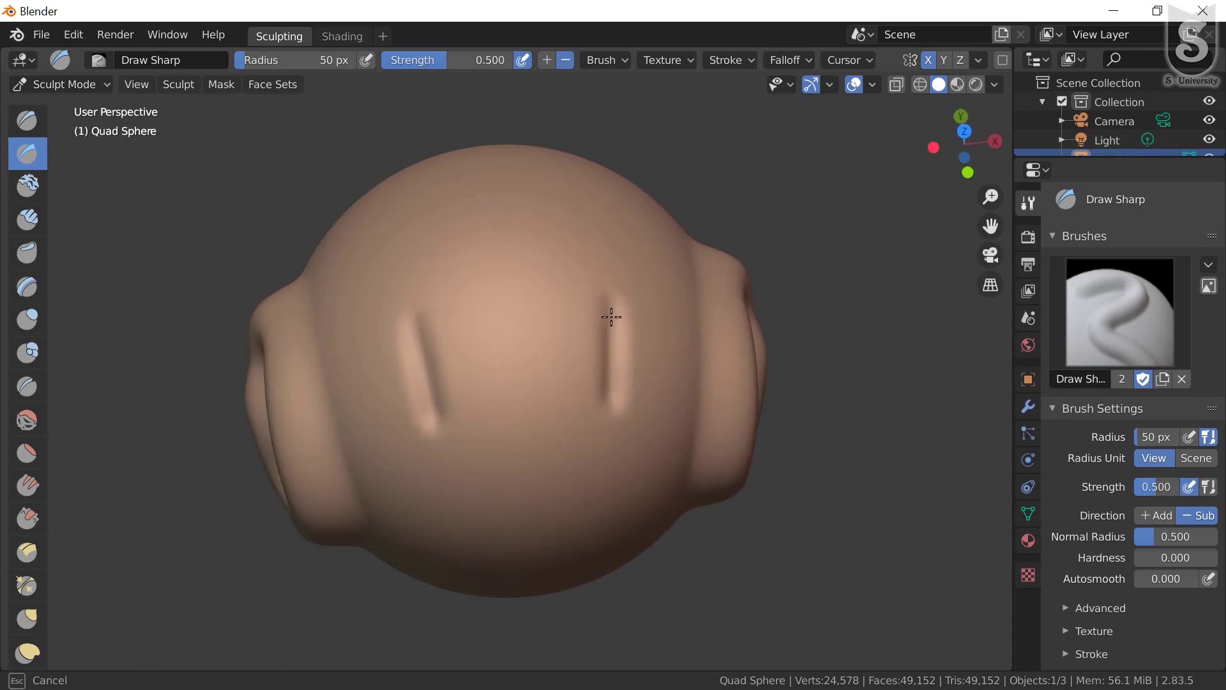
{"action": "left_click_drag", "start_coordinate": [620, 355], "coordinate": [610, 357]}
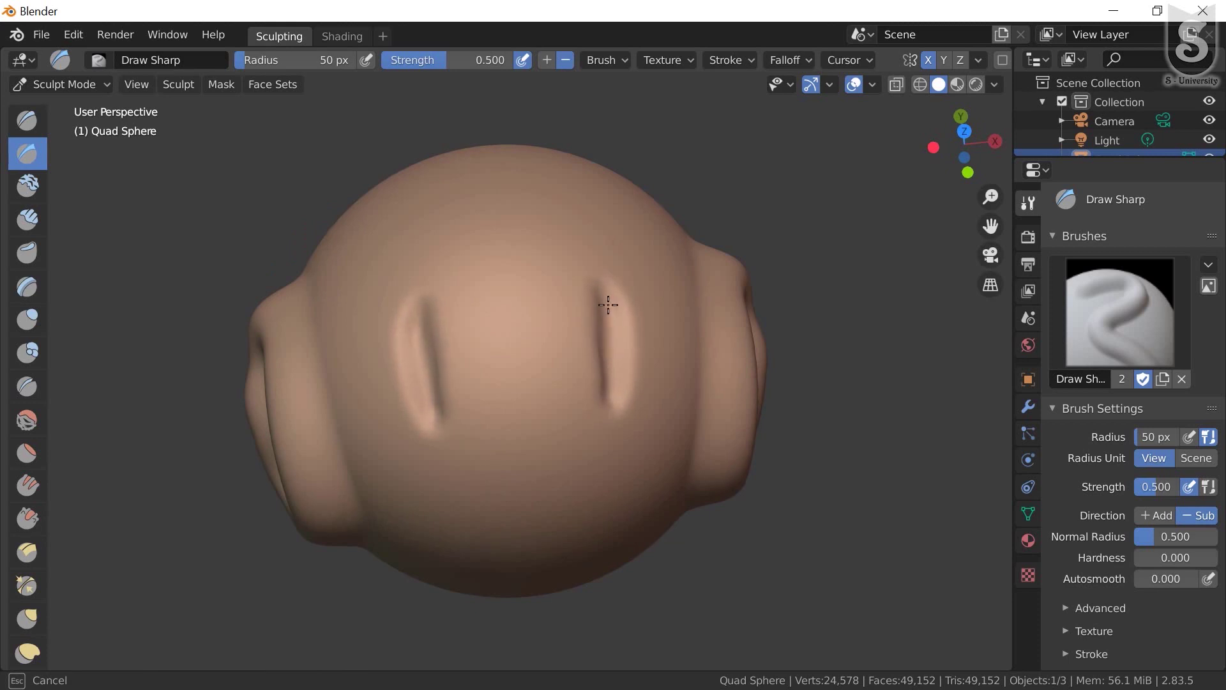
{"action": "left_click_drag", "start_coordinate": [608, 305], "coordinate": [606, 308]}
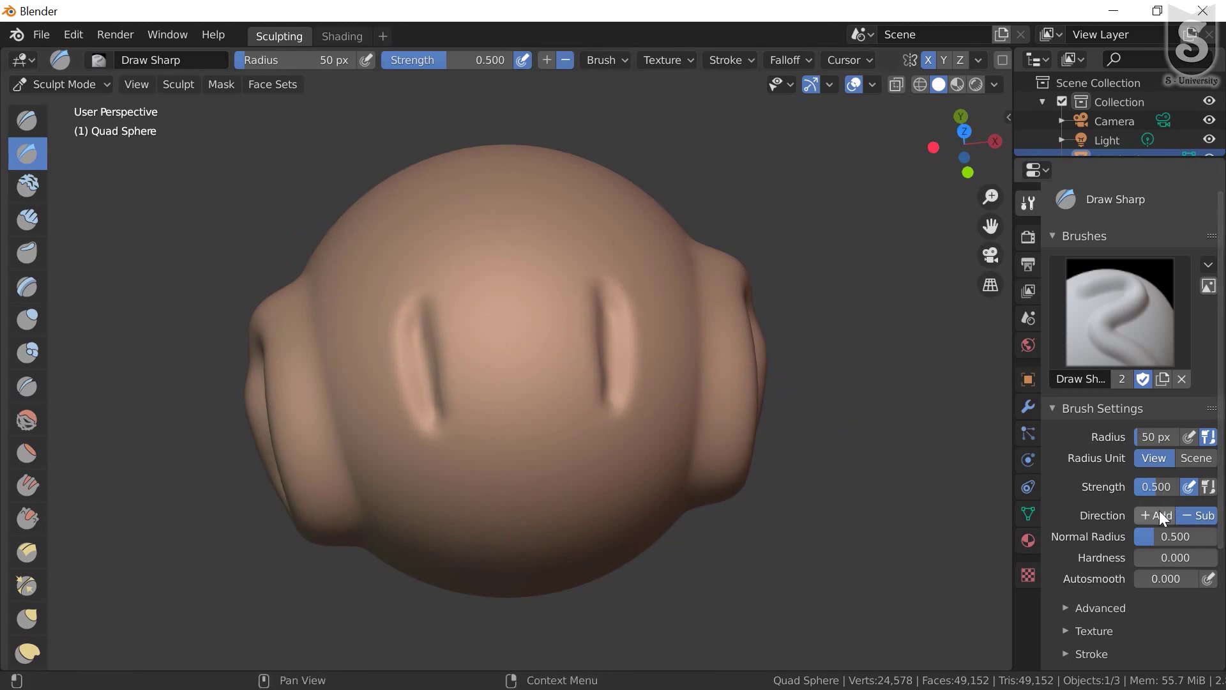
Switch Draw Sharp to raise and add raised vertical lines beside the grooves
{"action": "left_click", "coordinate": [1159, 516]}
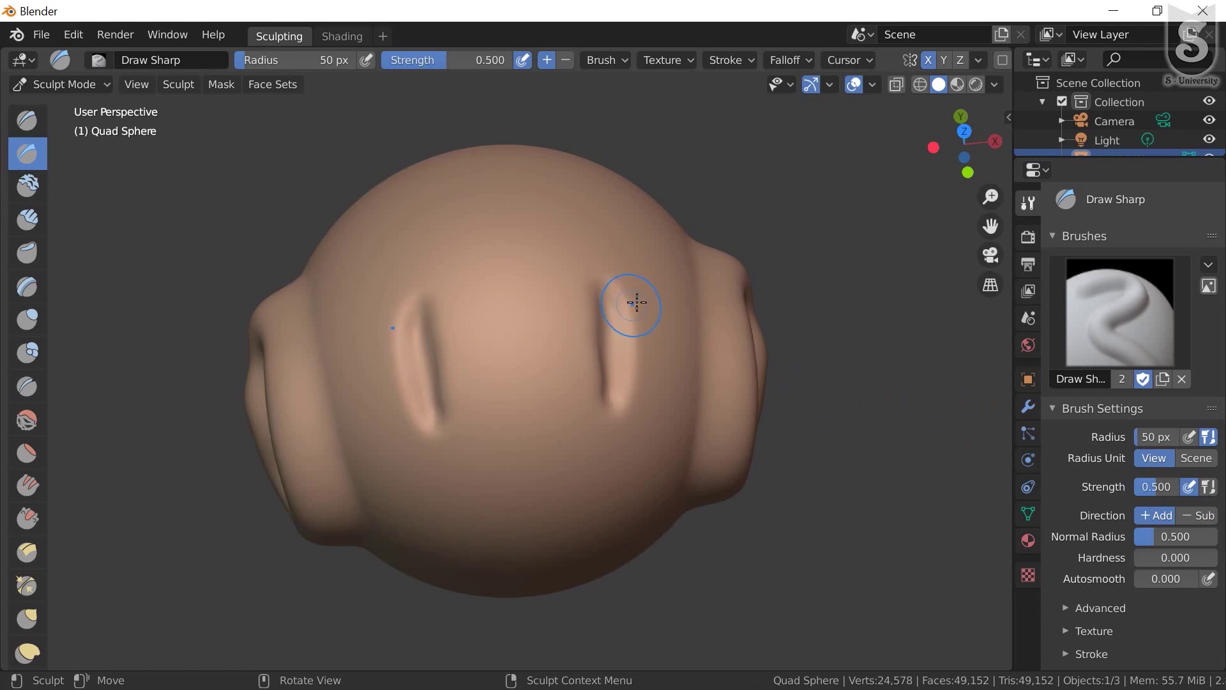
{"action": "left_click_drag", "start_coordinate": [664, 300], "coordinate": [667, 297]}
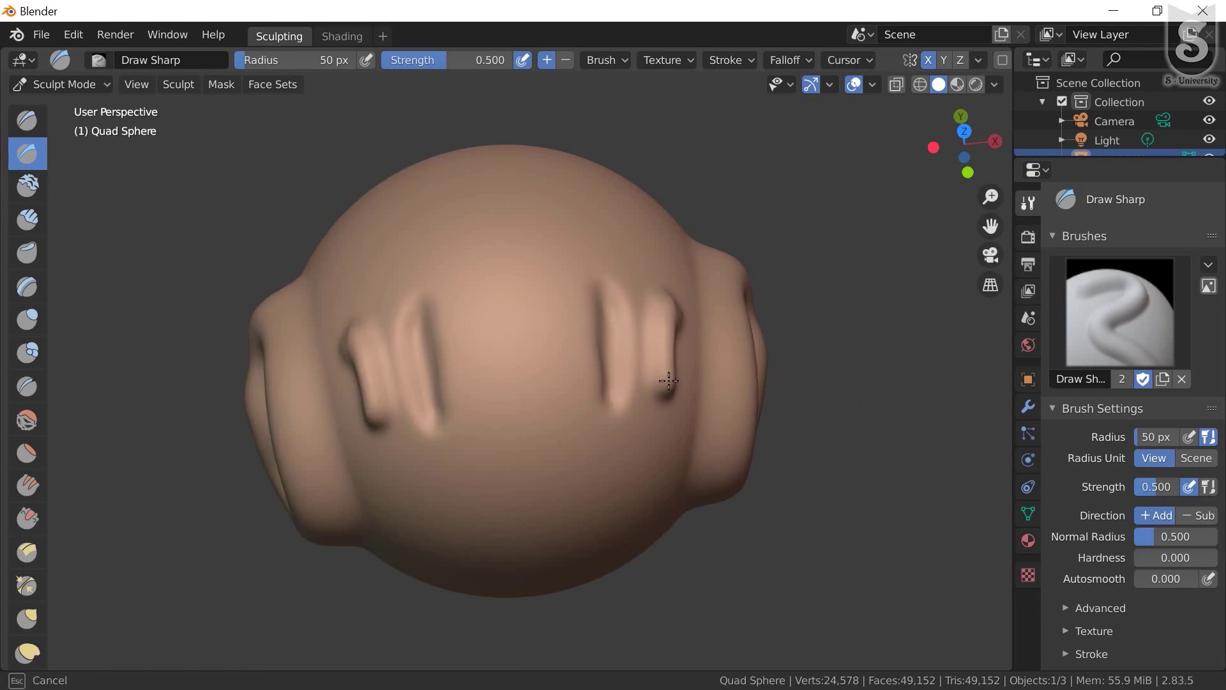
{"action": "left_click_drag", "start_coordinate": [671, 384], "coordinate": [671, 373]}
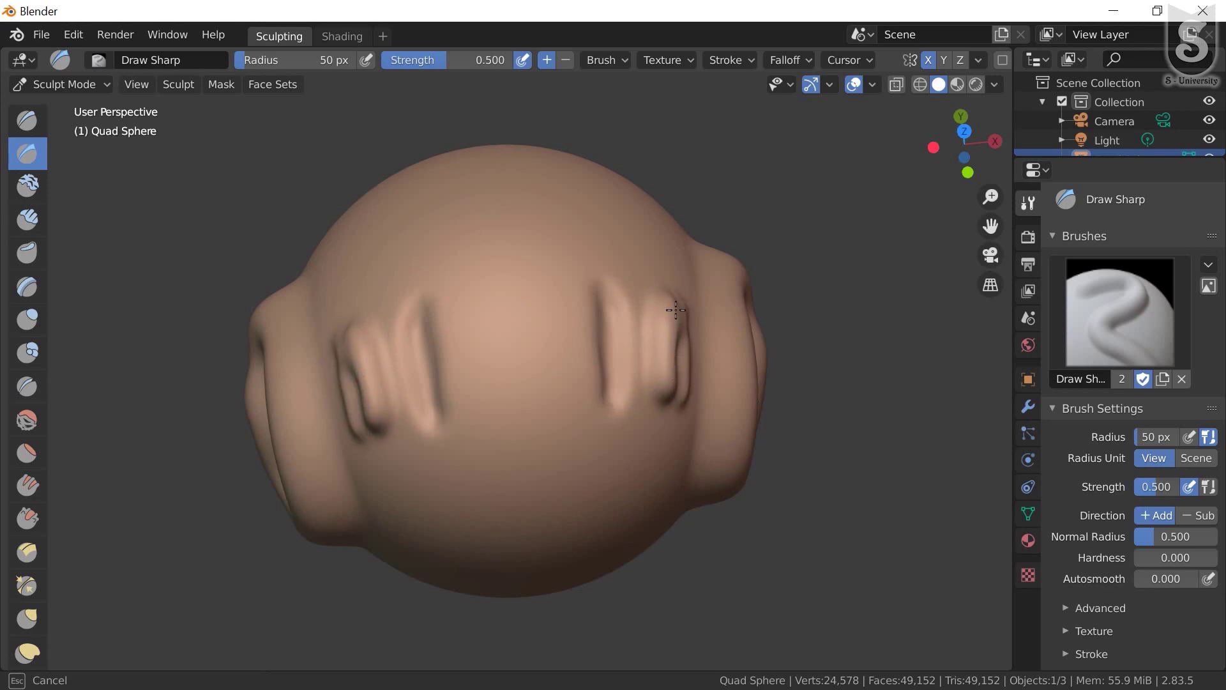
{"action": "left_click_drag", "start_coordinate": [676, 309], "coordinate": [658, 350]}
{"action": "middle_click_drag", "start_coordinate": [657, 351], "coordinate": [629, 328]}
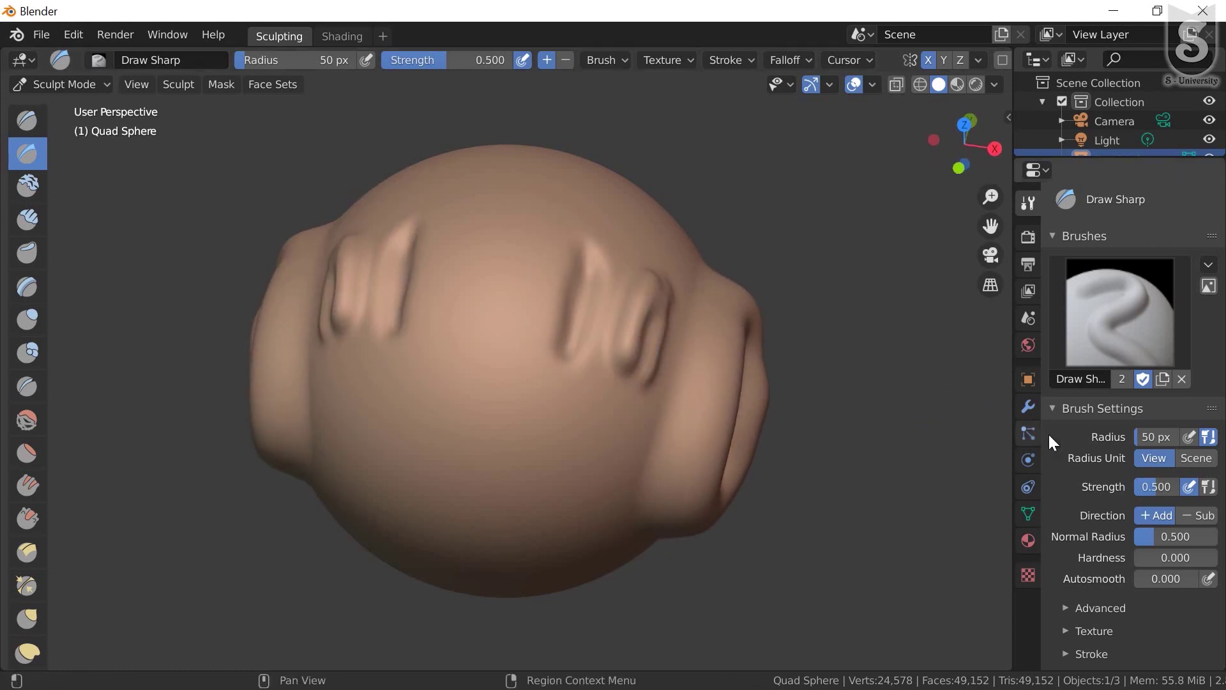
At strength 1.000, extend the mirrored ear ridges and add a horizontal mouth ridge
{"action": "left_click_drag", "start_coordinate": [1149, 488], "coordinate": [1191, 488]}
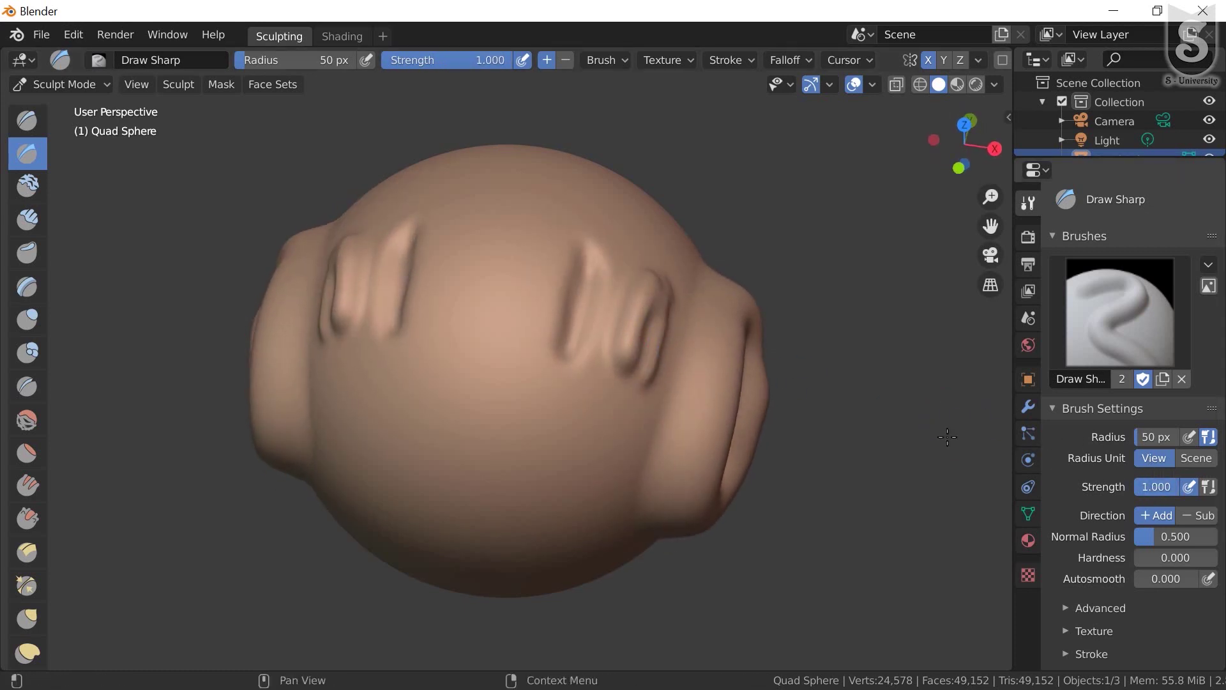
{"action": "mouse_move", "coordinate": [636, 300]}
{"action": "left_mouse_down"}
{"action": "mouse_move", "coordinate": [641, 338]}
{"action": "mouse_move", "coordinate": [646, 320]}
{"action": "mouse_move", "coordinate": [590, 380]}
{"action": "mouse_move", "coordinate": [608, 388]}
{"action": "left_mouse_up"}
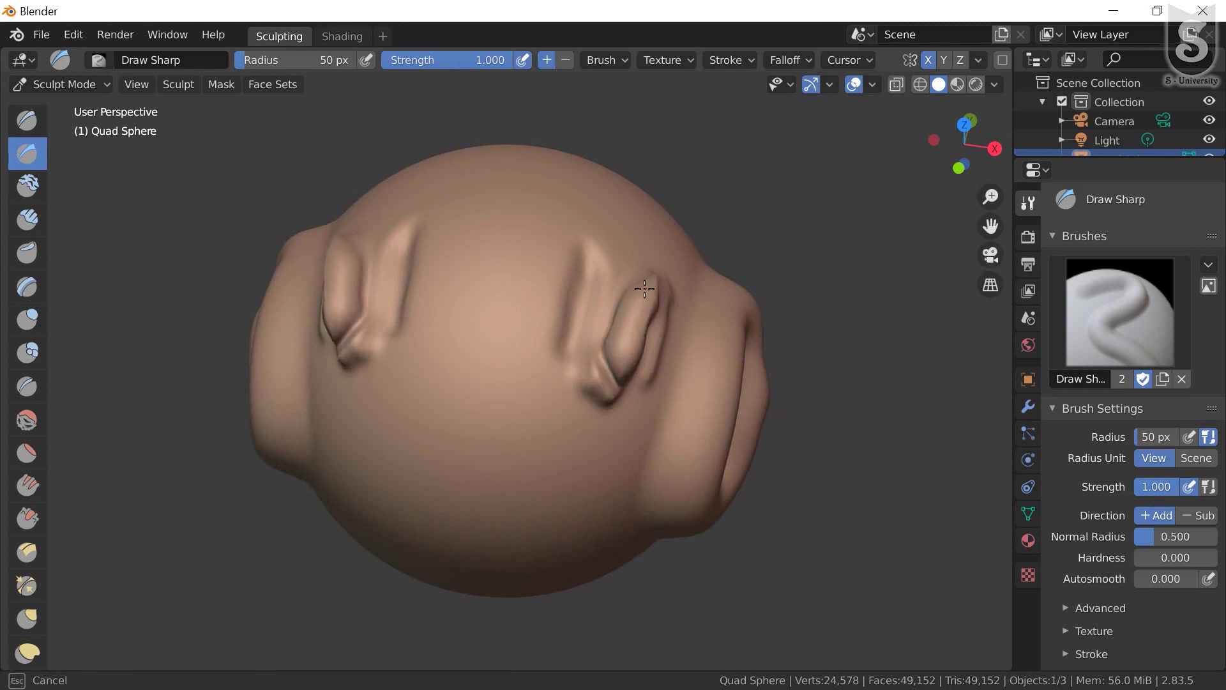
{"action": "left_click_drag", "start_coordinate": [625, 343], "coordinate": [661, 268]}
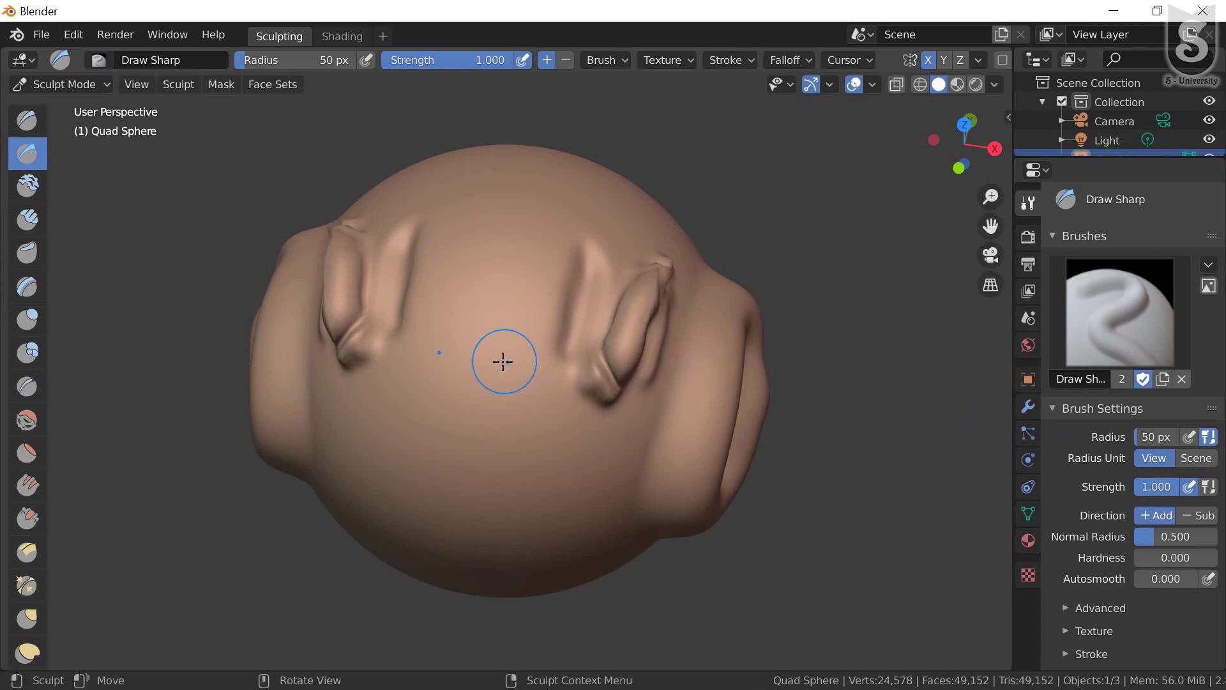
{"action": "mouse_move", "coordinate": [444, 373]}
{"action": "left_mouse_down"}
{"action": "mouse_move", "coordinate": [540, 378]}
{"action": "mouse_move", "coordinate": [482, 373]}
{"action": "mouse_move", "coordinate": [476, 384]}
{"action": "left_mouse_up"}
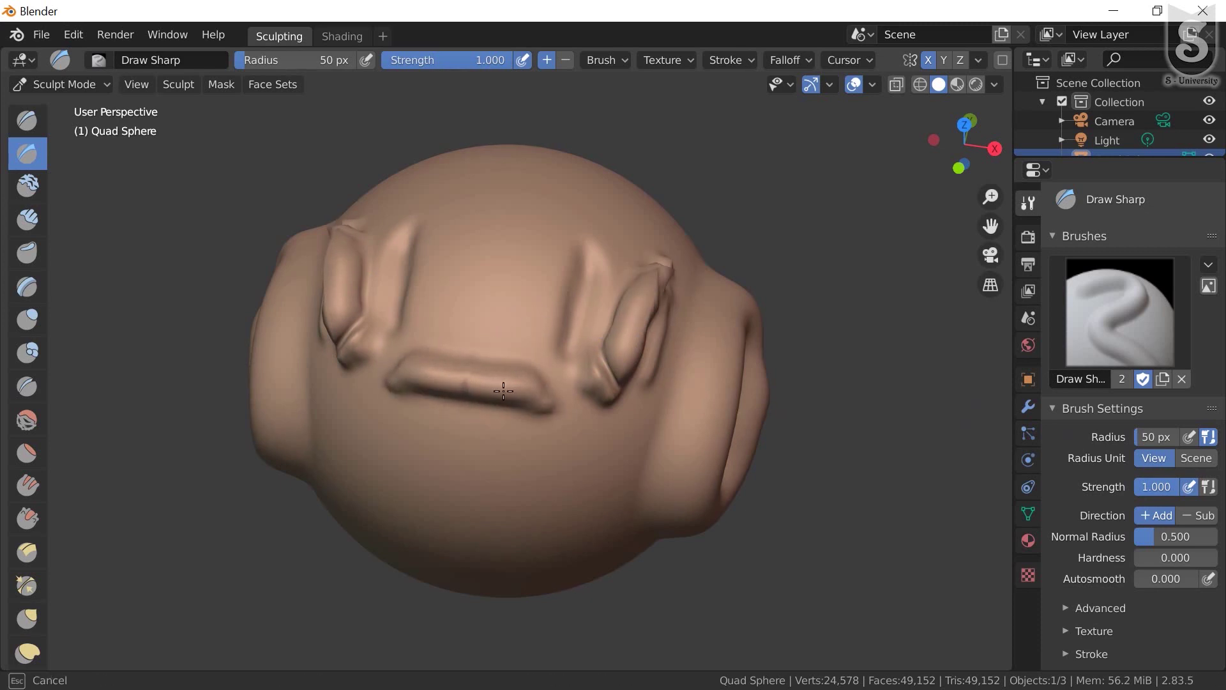
{"action": "mouse_move", "coordinate": [515, 348]}
{"action": "middle_mouse_down"}
{"action": "mouse_move", "coordinate": [534, 418]}
{"action": "mouse_move", "coordinate": [544, 350]}
{"action": "mouse_move", "coordinate": [534, 274]}
{"action": "mouse_move", "coordinate": [519, 452]}
{"action": "mouse_move", "coordinate": [531, 446]}
{"action": "middle_mouse_up"}
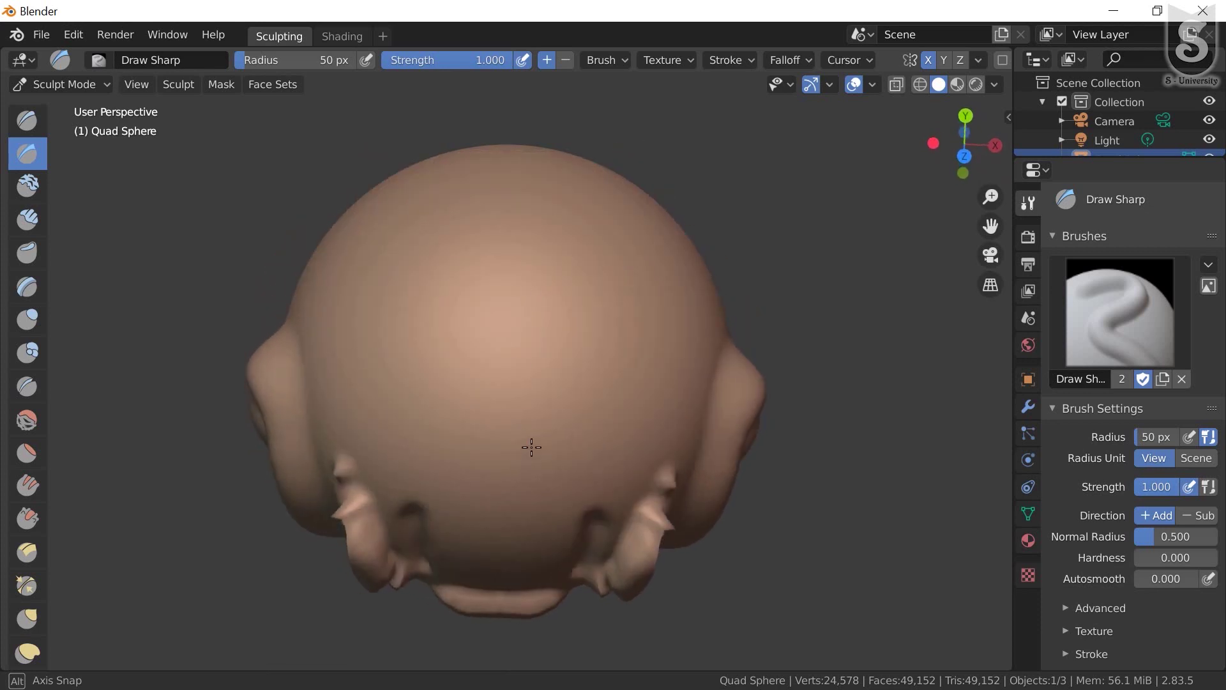
Lay a Clay brush mark on the top of the sphere
{"action": "left_click", "coordinate": [27, 185]}
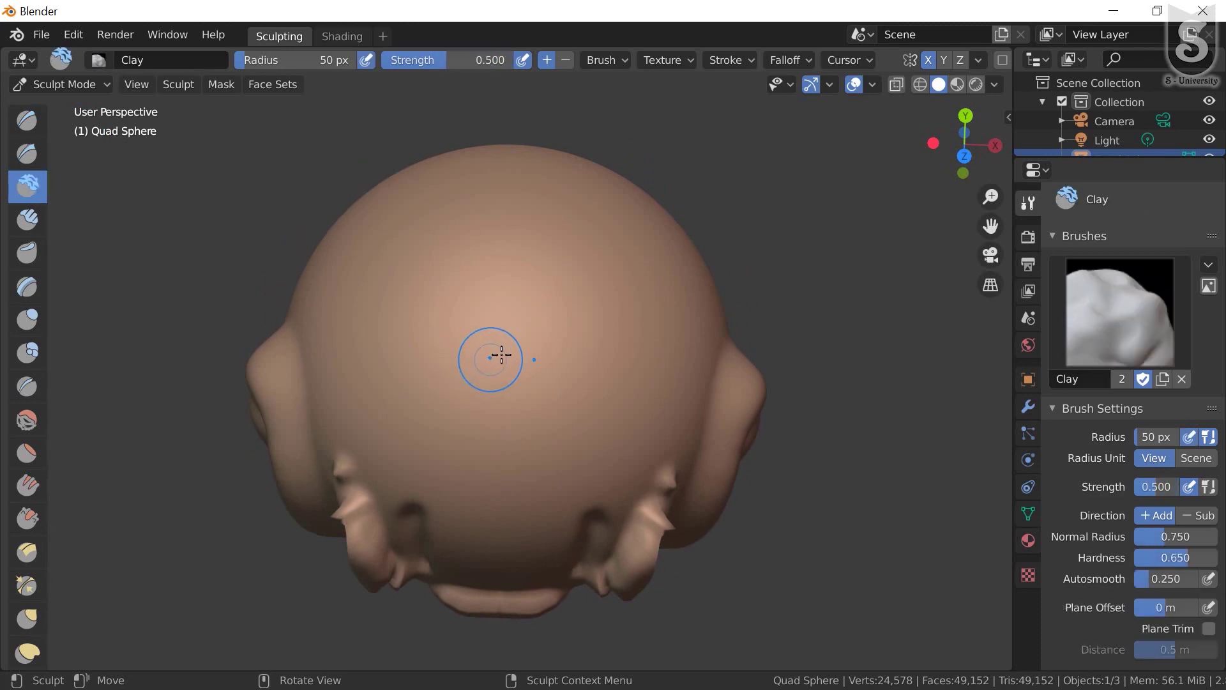
{"action": "left_click_drag", "start_coordinate": [446, 307], "coordinate": [445, 306]}
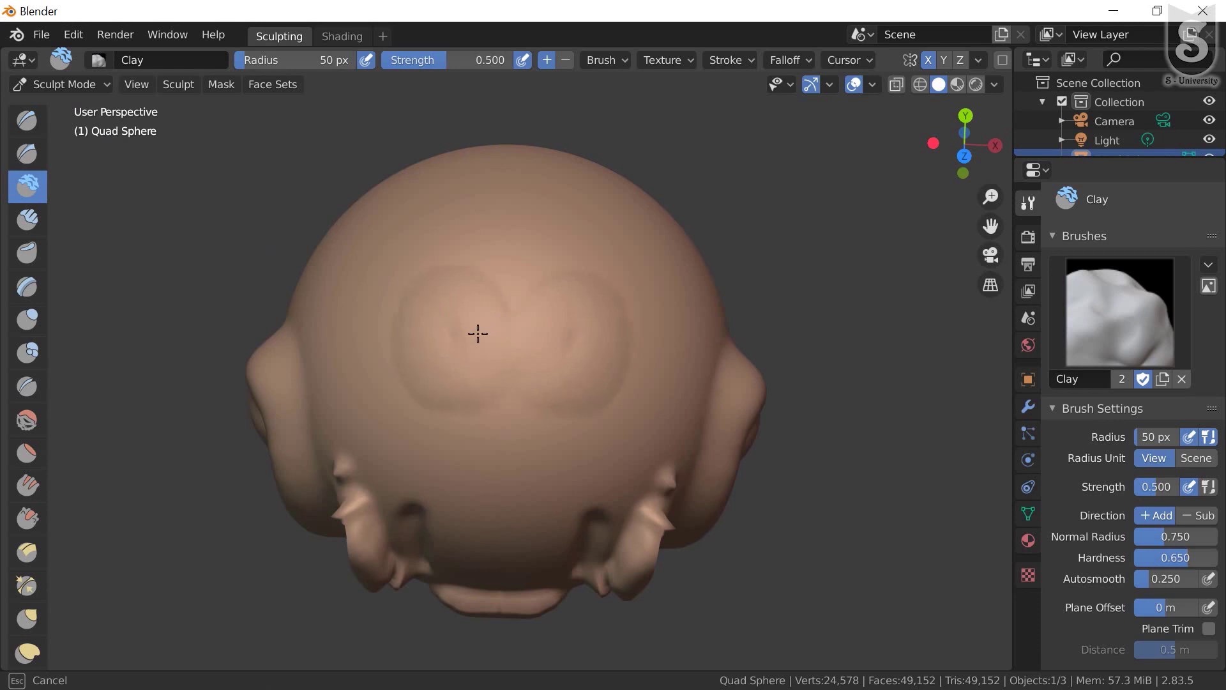
{"action": "left_click_drag", "start_coordinate": [463, 320], "coordinate": [468, 361]}
{"action": "middle_click_drag", "start_coordinate": [468, 362], "coordinate": [493, 401]}
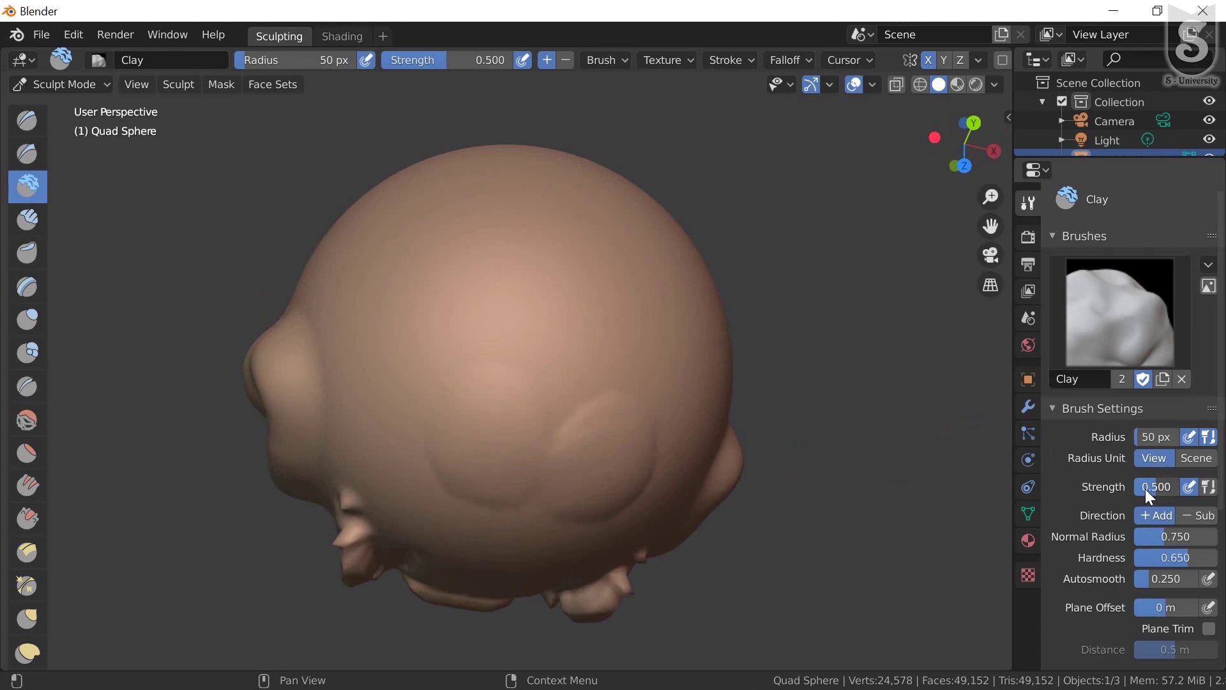
Set Clay strength to 1.000 and build raised clay blobs, including a large upper-left one
{"action": "left_click_drag", "start_coordinate": [1146, 489], "coordinate": [1214, 490]}
{"action": "mouse_move", "coordinate": [507, 337]}
{"action": "left_mouse_down"}
{"action": "mouse_move", "coordinate": [494, 363]}
{"action": "mouse_move", "coordinate": [481, 301]}
{"action": "mouse_move", "coordinate": [430, 364]}
{"action": "mouse_move", "coordinate": [414, 344]}
{"action": "mouse_move", "coordinate": [419, 385]}
{"action": "mouse_move", "coordinate": [449, 405]}
{"action": "left_mouse_up"}
{"action": "mouse_move", "coordinate": [449, 405]}
{"action": "middle_mouse_down"}
{"action": "mouse_move", "coordinate": [460, 370]}
{"action": "mouse_move", "coordinate": [438, 323]}
{"action": "middle_mouse_up"}
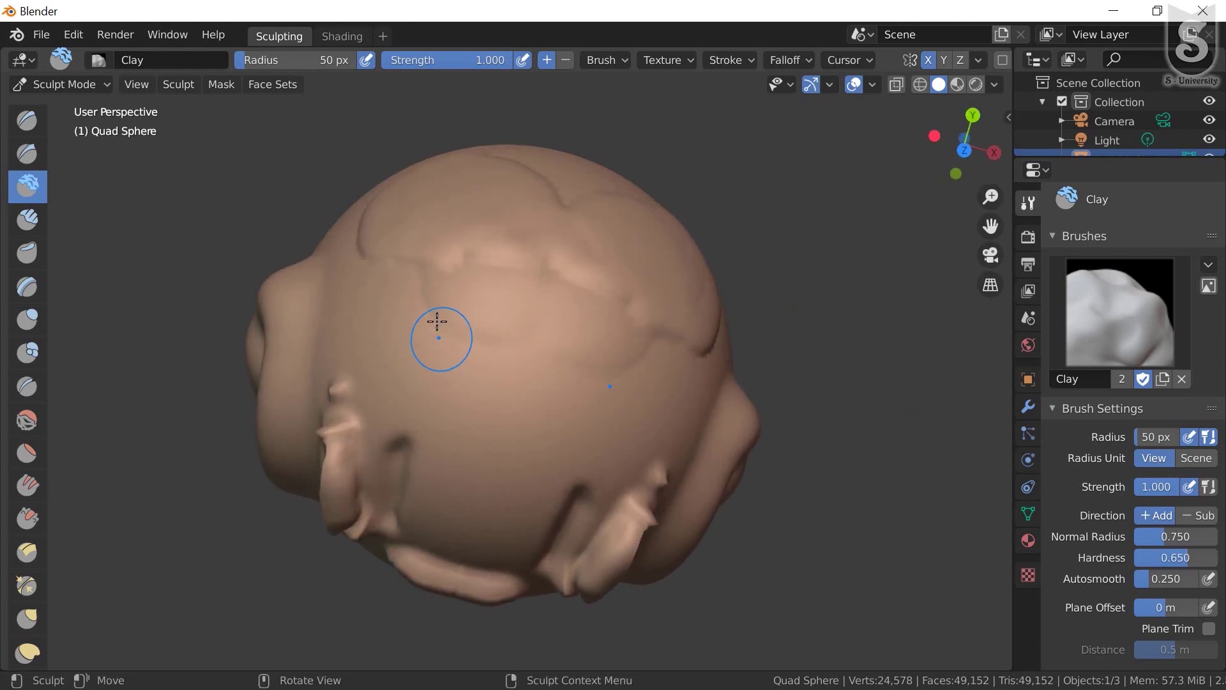
{"action": "mouse_move", "coordinate": [439, 323]}
{"action": "left_mouse_down"}
{"action": "mouse_move", "coordinate": [473, 332]}
{"action": "mouse_move", "coordinate": [438, 277]}
{"action": "mouse_move", "coordinate": [405, 352]}
{"action": "left_mouse_up"}
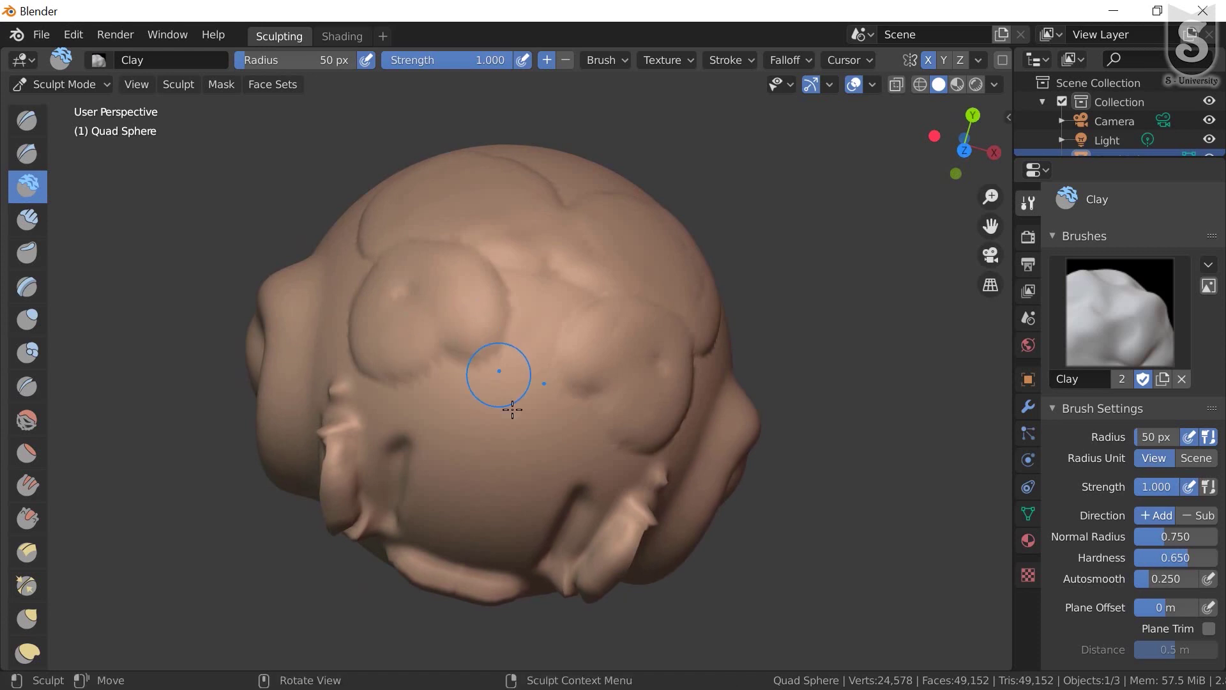
{"action": "mouse_move", "coordinate": [511, 405]}
{"action": "middle_mouse_down"}
{"action": "mouse_move", "coordinate": [496, 468]}
{"action": "mouse_move", "coordinate": [297, 371]}
{"action": "middle_mouse_up"}
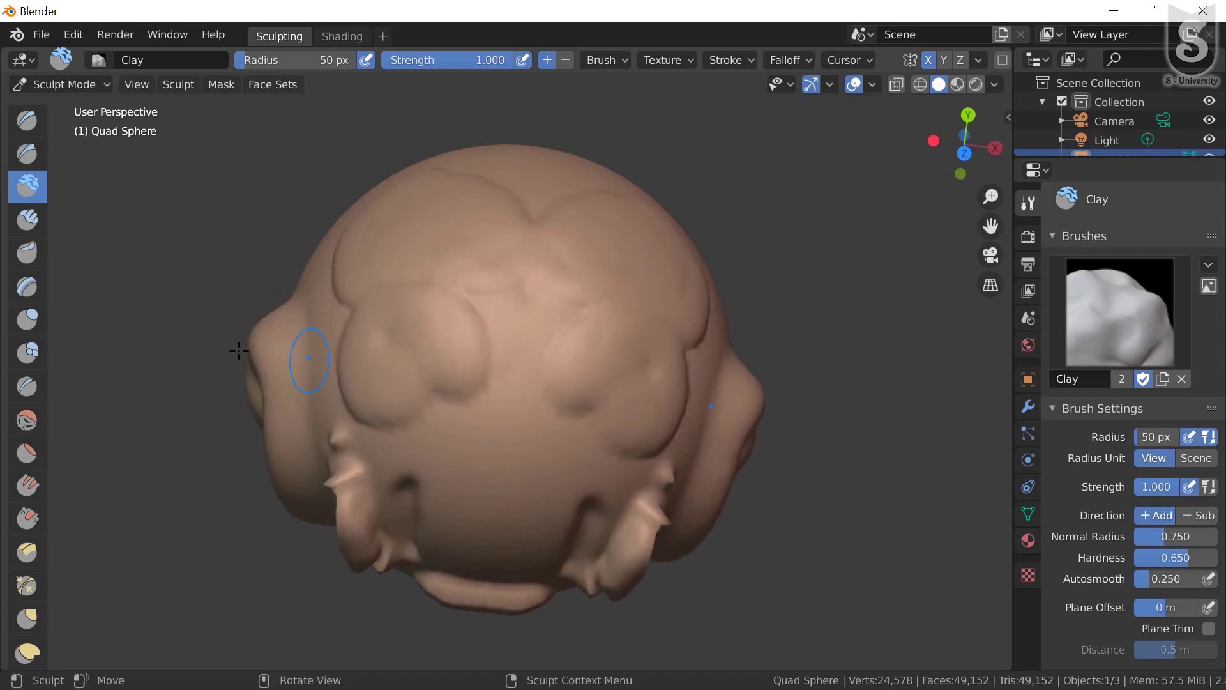
Lay Clay Strips over the head's top, a horizontal band across it, and strips down the side
{"action": "left_click", "coordinate": [28, 220]}
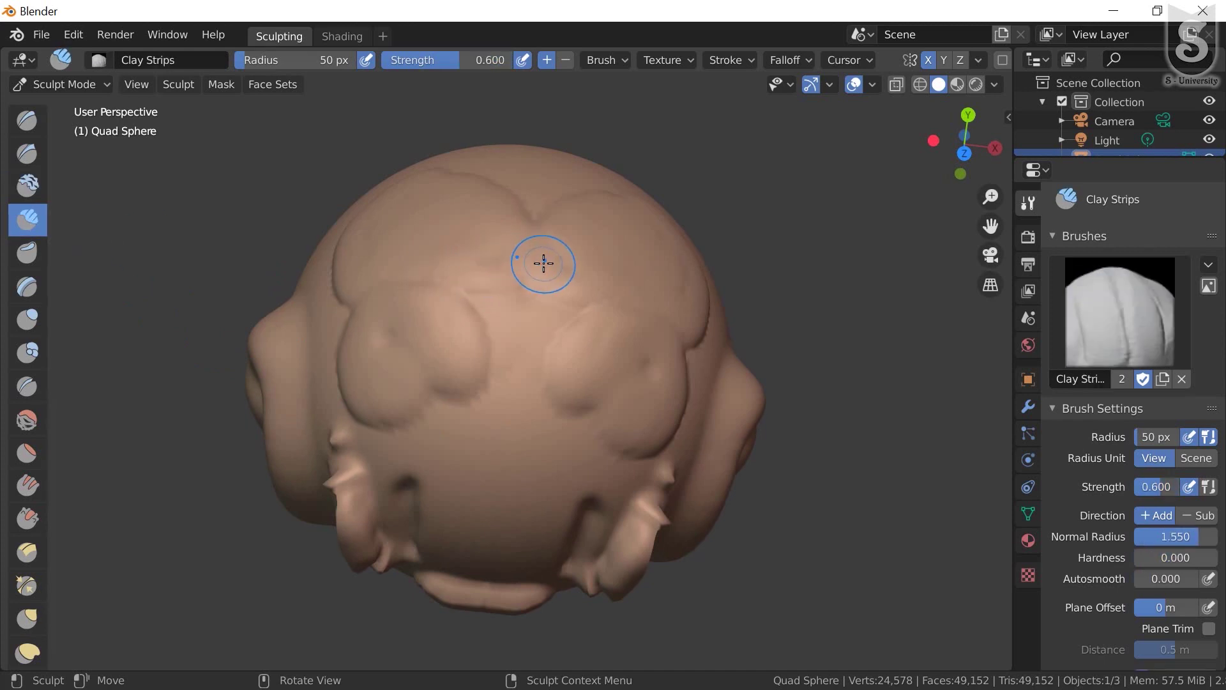
{"action": "mouse_move", "coordinate": [544, 263]}
{"action": "left_mouse_down"}
{"action": "mouse_move", "coordinate": [471, 411]}
{"action": "mouse_move", "coordinate": [440, 400]}
{"action": "mouse_move", "coordinate": [402, 430]}
{"action": "mouse_move", "coordinate": [383, 287]}
{"action": "mouse_move", "coordinate": [375, 334]}
{"action": "mouse_move", "coordinate": [400, 232]}
{"action": "mouse_move", "coordinate": [665, 269]}
{"action": "mouse_move", "coordinate": [690, 409]}
{"action": "left_mouse_up"}
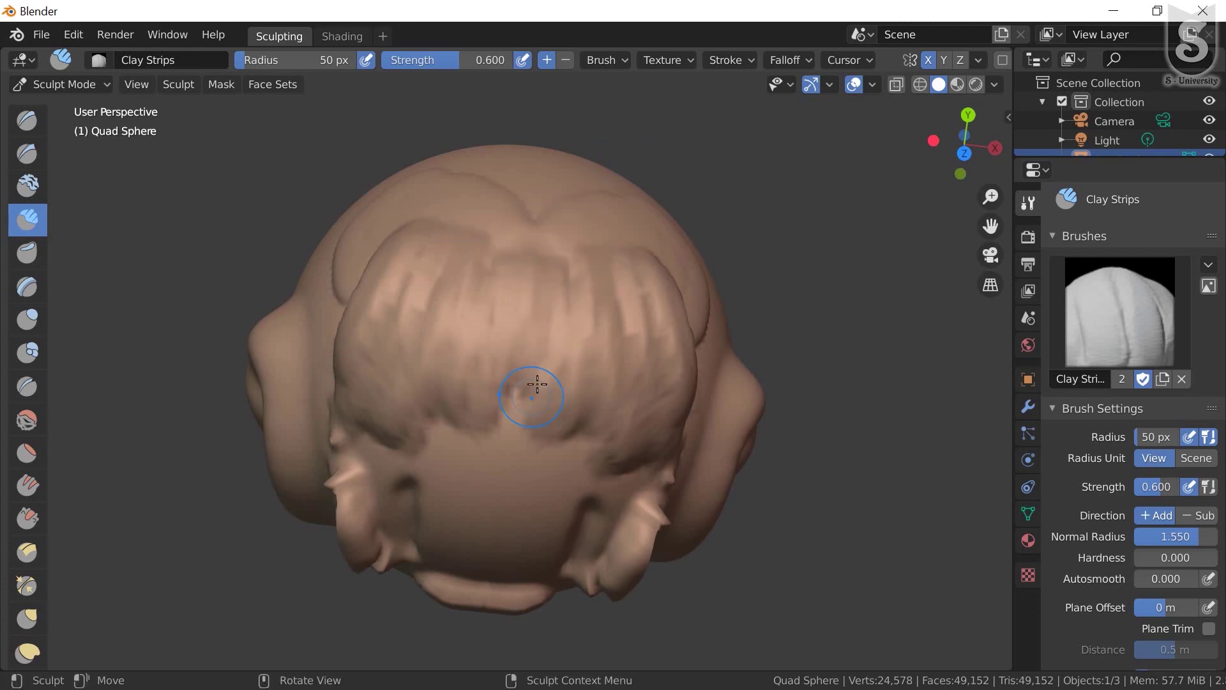
{"action": "mouse_move", "coordinate": [537, 384]}
{"action": "middle_mouse_down"}
{"action": "mouse_move", "coordinate": [575, 254]}
{"action": "mouse_move", "coordinate": [465, 254]}
{"action": "middle_mouse_up"}
{"action": "mouse_move", "coordinate": [465, 254]}
{"action": "left_mouse_down"}
{"action": "mouse_move", "coordinate": [370, 254]}
{"action": "mouse_move", "coordinate": [385, 315]}
{"action": "mouse_move", "coordinate": [632, 390]}
{"action": "left_mouse_up"}
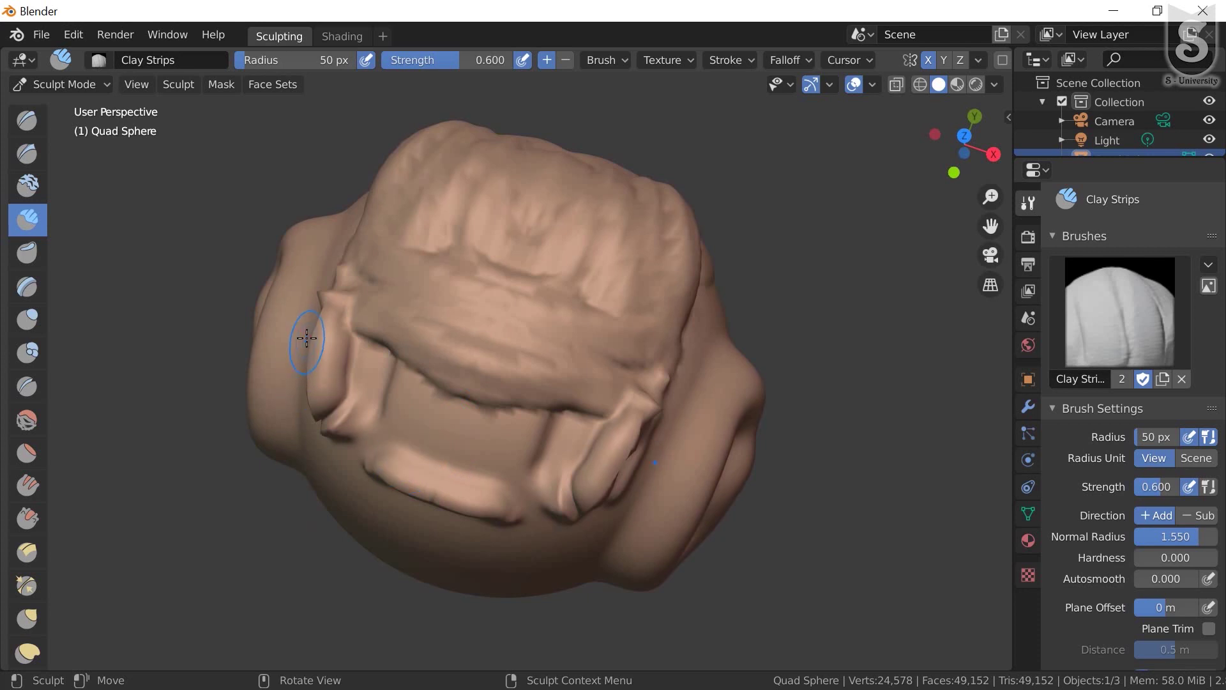
{"action": "mouse_move", "coordinate": [306, 339]}
{"action": "left_mouse_down"}
{"action": "mouse_move", "coordinate": [391, 311]}
{"action": "mouse_move", "coordinate": [377, 447]}
{"action": "left_mouse_up"}
{"action": "mouse_move", "coordinate": [487, 430]}
{"action": "middle_mouse_down"}
{"action": "mouse_move", "coordinate": [520, 380]}
{"action": "mouse_move", "coordinate": [508, 415]}
{"action": "middle_mouse_up"}
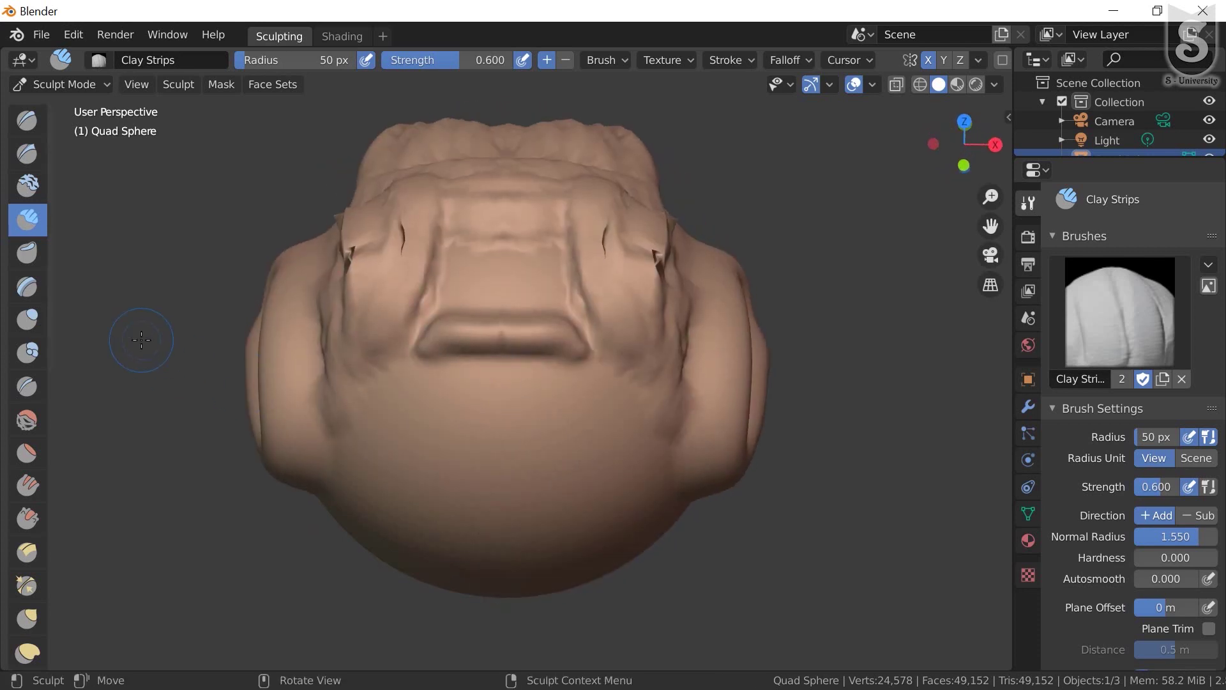
Smear nostril-like forms near the chin and reshape the upper lip with Clay Thumb
{"action": "left_click", "coordinate": [25, 249]}
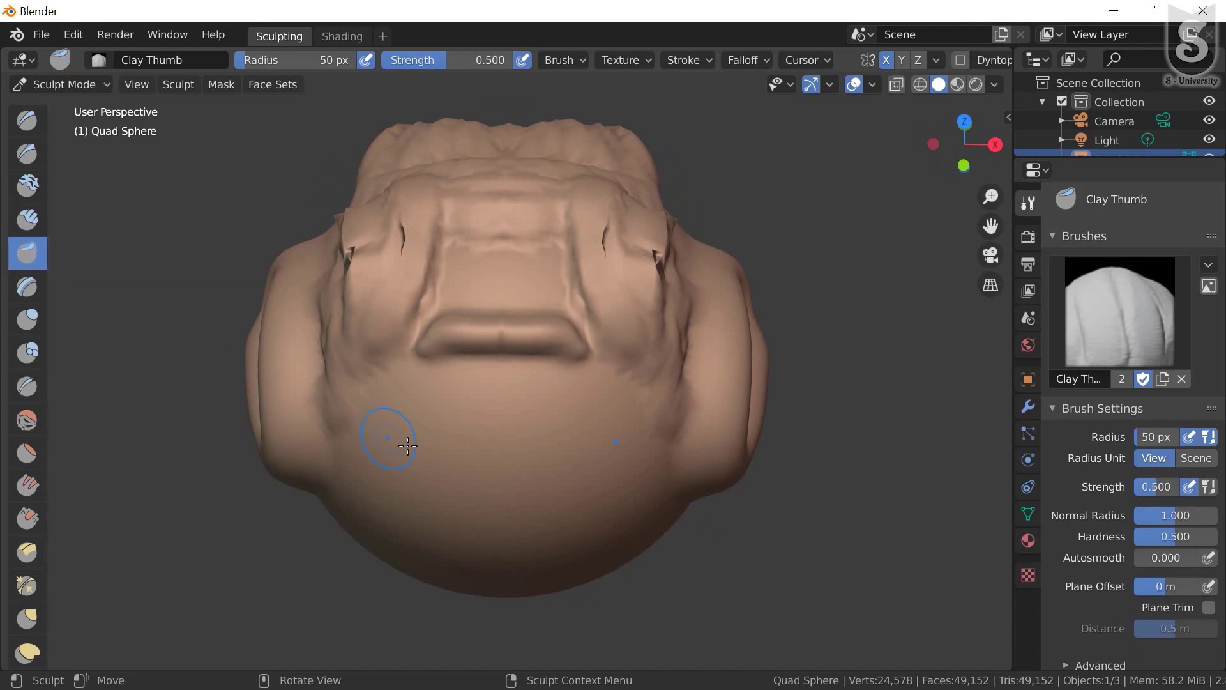
{"action": "mouse_move", "coordinate": [459, 412]}
{"action": "left_mouse_down"}
{"action": "mouse_move", "coordinate": [487, 451]}
{"action": "mouse_move", "coordinate": [419, 402]}
{"action": "mouse_move", "coordinate": [419, 423]}
{"action": "left_mouse_up"}
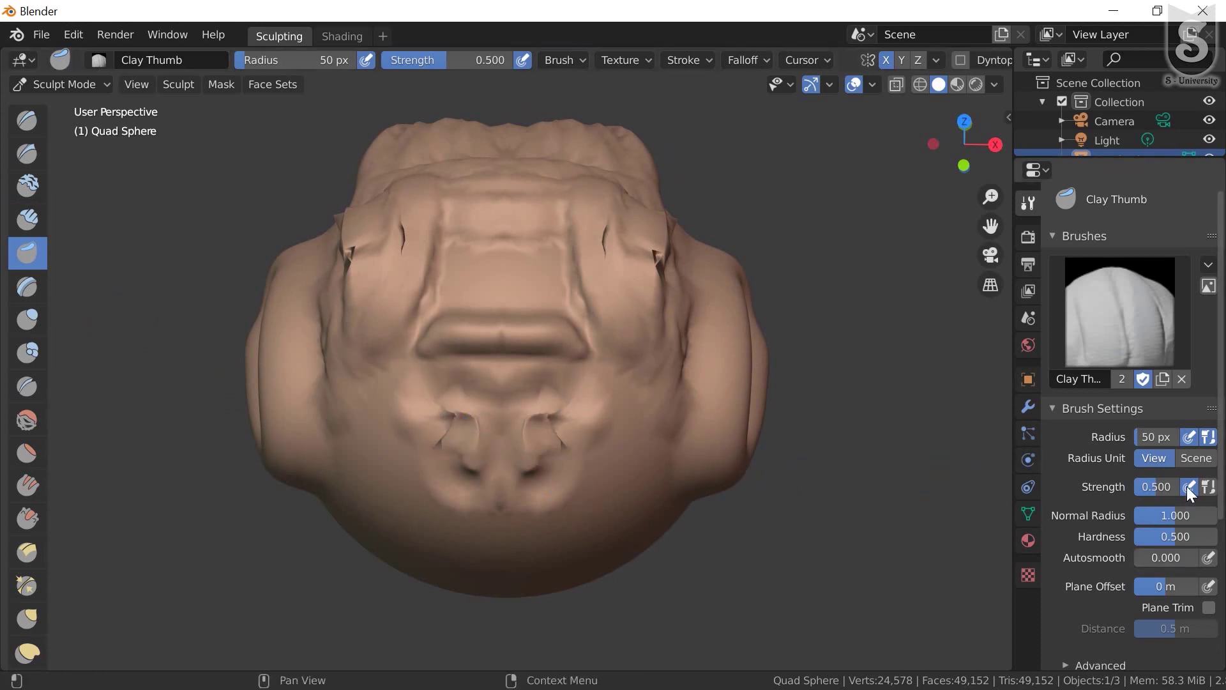
{"action": "mouse_move", "coordinate": [479, 356]}
{"action": "left_mouse_down"}
{"action": "mouse_move", "coordinate": [485, 334]}
{"action": "mouse_move", "coordinate": [504, 389]}
{"action": "left_mouse_up"}
{"action": "mouse_move", "coordinate": [504, 390]}
{"action": "middle_mouse_down"}
{"action": "mouse_move", "coordinate": [611, 476]}
{"action": "mouse_move", "coordinate": [471, 451]}
{"action": "middle_mouse_up"}
{"action": "mouse_move", "coordinate": [471, 451]}
{"action": "left_mouse_down"}
{"action": "mouse_move", "coordinate": [562, 405]}
{"action": "mouse_move", "coordinate": [547, 424]}
{"action": "mouse_move", "coordinate": [485, 446]}
{"action": "mouse_move", "coordinate": [502, 434]}
{"action": "left_mouse_up"}
Crease lip folds around the nose area from a turned viewpoint
{"action": "mouse_move", "coordinate": [501, 433]}
{"action": "middle_mouse_down"}
{"action": "mouse_move", "coordinate": [538, 408]}
{"action": "mouse_move", "coordinate": [498, 425]}
{"action": "middle_mouse_up"}
{"action": "mouse_move", "coordinate": [567, 342]}
{"action": "left_mouse_down"}
{"action": "mouse_move", "coordinate": [530, 398]}
{"action": "mouse_move", "coordinate": [569, 323]}
{"action": "mouse_move", "coordinate": [511, 416]}
{"action": "mouse_move", "coordinate": [490, 394]}
{"action": "mouse_move", "coordinate": [549, 310]}
{"action": "mouse_move", "coordinate": [548, 364]}
{"action": "mouse_move", "coordinate": [512, 416]}
{"action": "mouse_move", "coordinate": [567, 418]}
{"action": "left_mouse_up"}
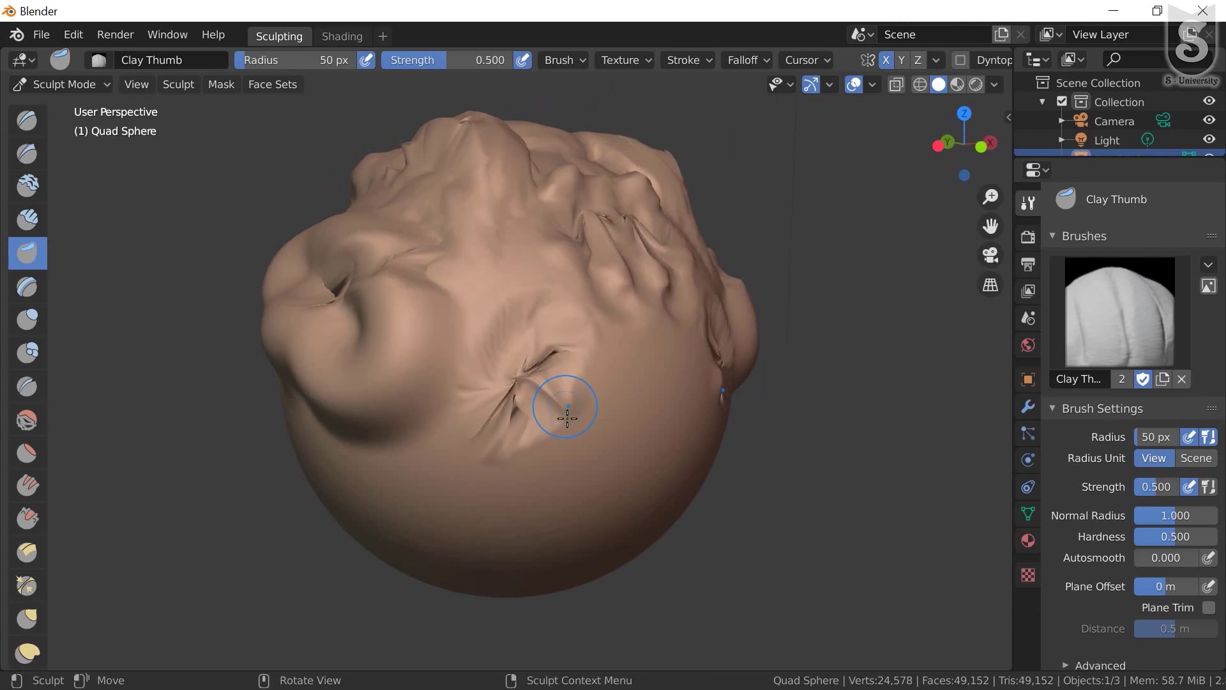
{"action": "mouse_move", "coordinate": [567, 418]}
{"action": "middle_mouse_down"}
{"action": "mouse_move", "coordinate": [537, 391]}
{"action": "mouse_move", "coordinate": [504, 391]}
{"action": "middle_mouse_up"}
{"action": "middle_click_drag", "start_coordinate": [493, 323], "coordinate": [509, 319]}
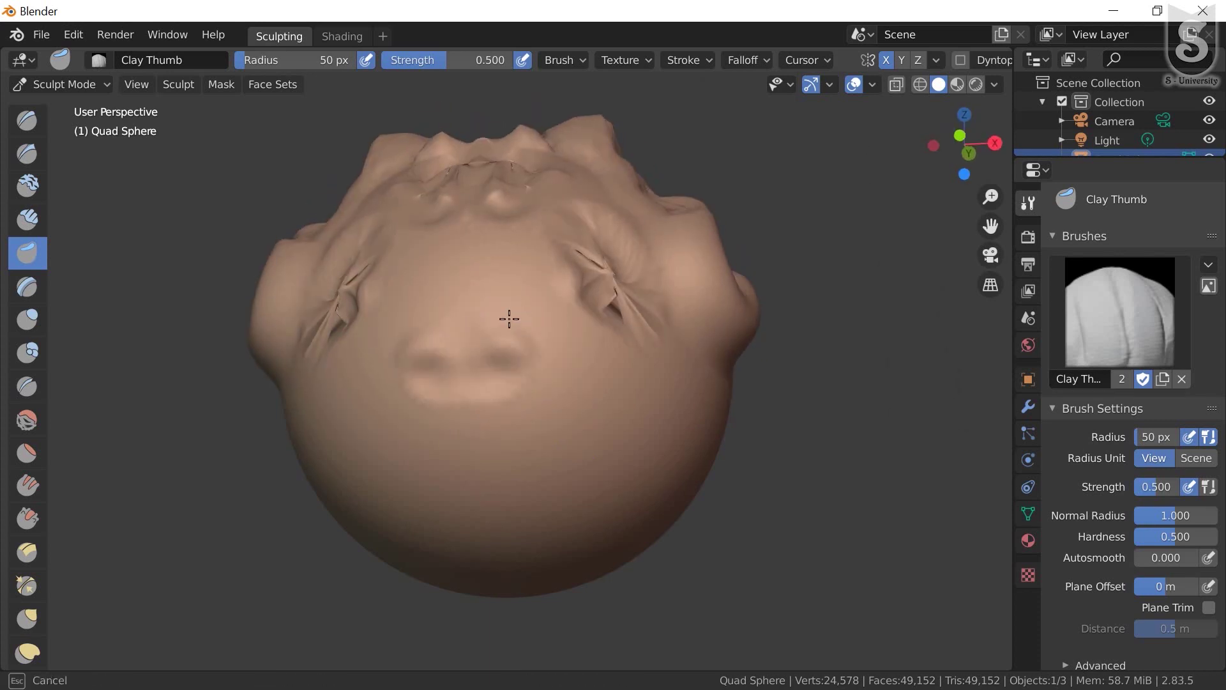
{"action": "mouse_move", "coordinate": [509, 319]}
{"action": "left_mouse_down"}
{"action": "mouse_move", "coordinate": [507, 309]}
{"action": "mouse_move", "coordinate": [415, 342]}
{"action": "mouse_move", "coordinate": [397, 315]}
{"action": "mouse_move", "coordinate": [438, 296]}
{"action": "mouse_move", "coordinate": [389, 358]}
{"action": "mouse_move", "coordinate": [406, 442]}
{"action": "left_mouse_up"}
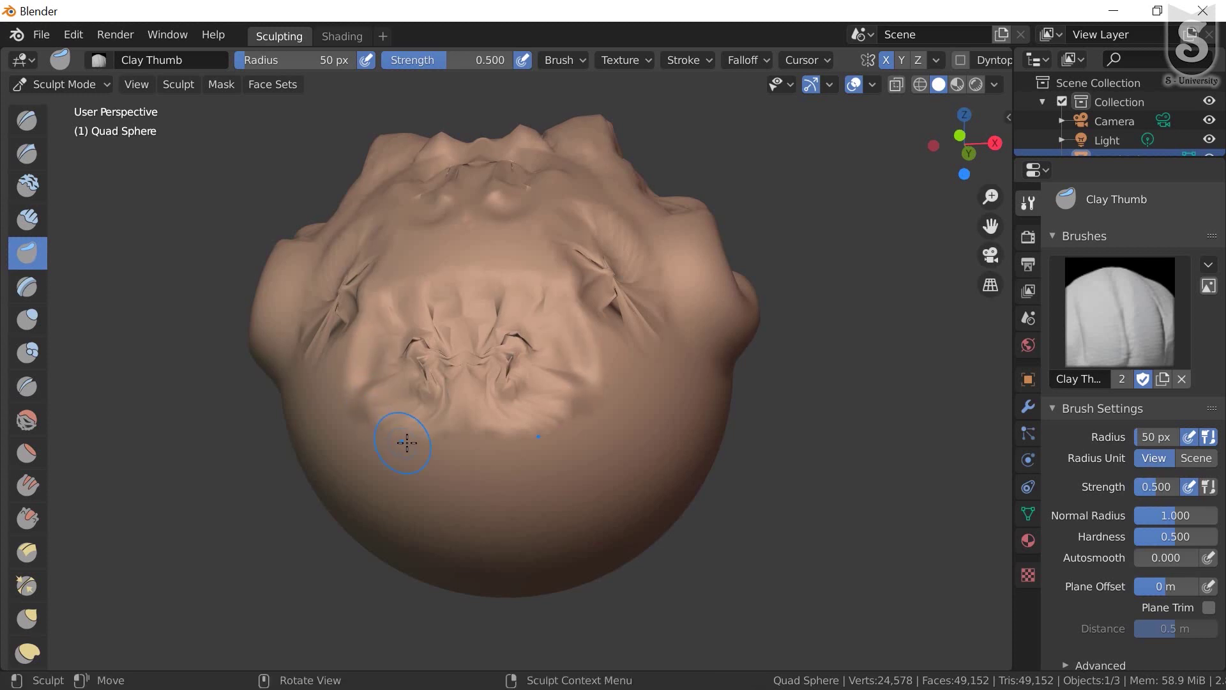
{"action": "mouse_move", "coordinate": [407, 442]}
{"action": "middle_mouse_down"}
{"action": "mouse_move", "coordinate": [435, 375]}
{"action": "mouse_move", "coordinate": [178, 369]}
{"action": "middle_mouse_up"}
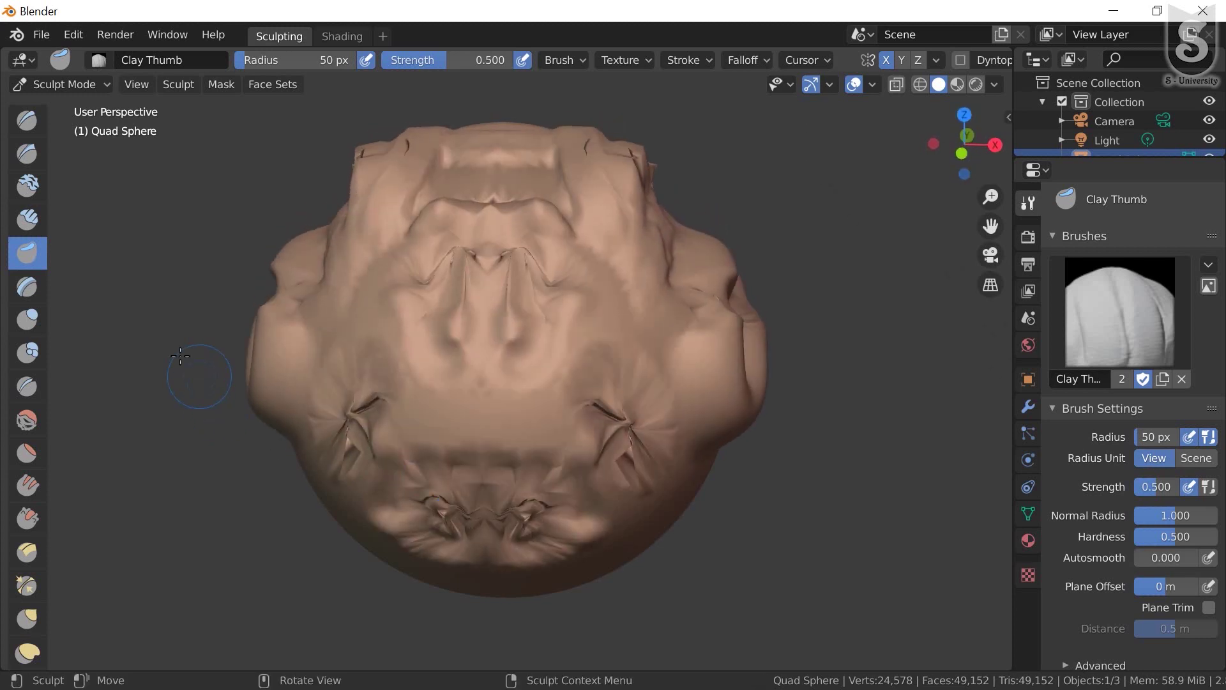
With the Layer brush, raise mirrored horizontal brow bands and two oval eye plateaus below them
{"action": "left_click", "coordinate": [24, 289]}
{"action": "middle_click_drag", "start_coordinate": [519, 421], "coordinate": [542, 277]}
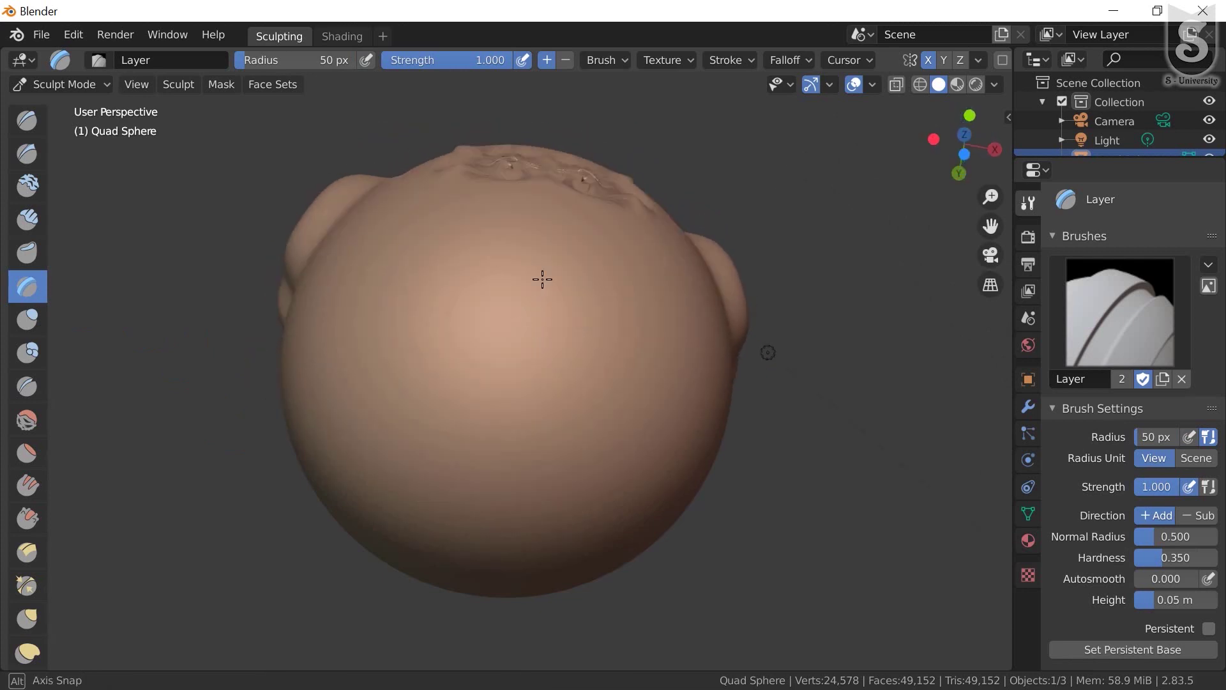
{"action": "left_click_drag", "start_coordinate": [379, 267], "coordinate": [477, 273]}
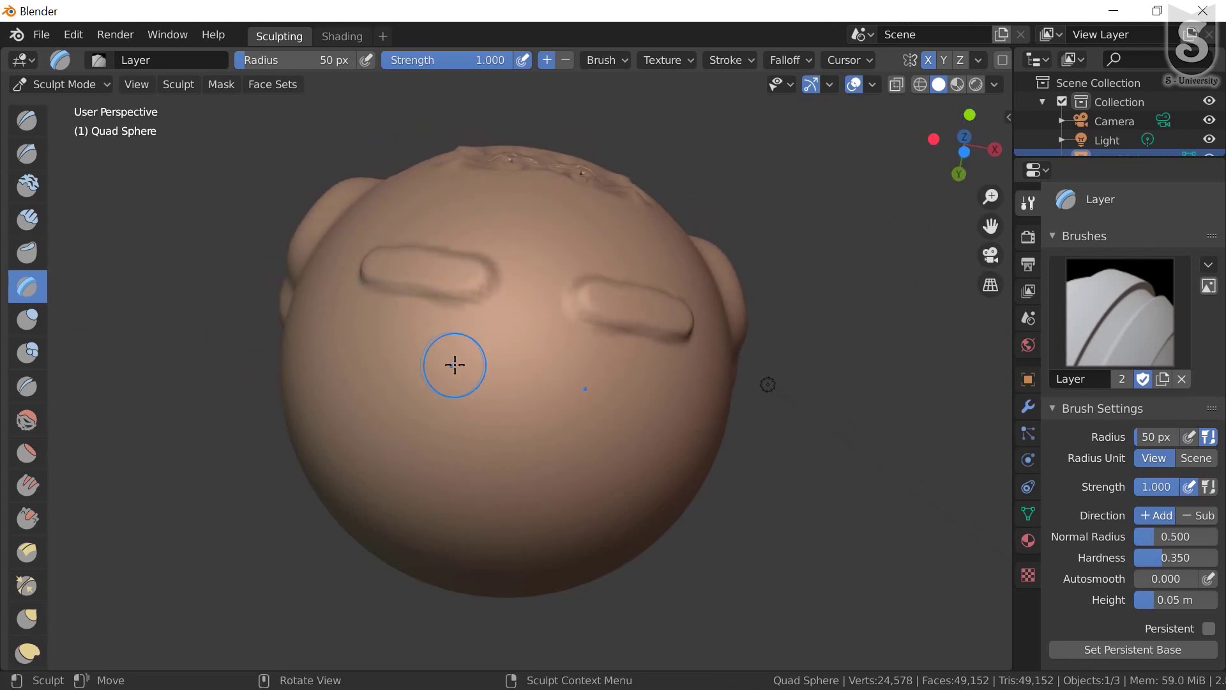
{"action": "middle_click_drag", "start_coordinate": [454, 364], "coordinate": [439, 391]}
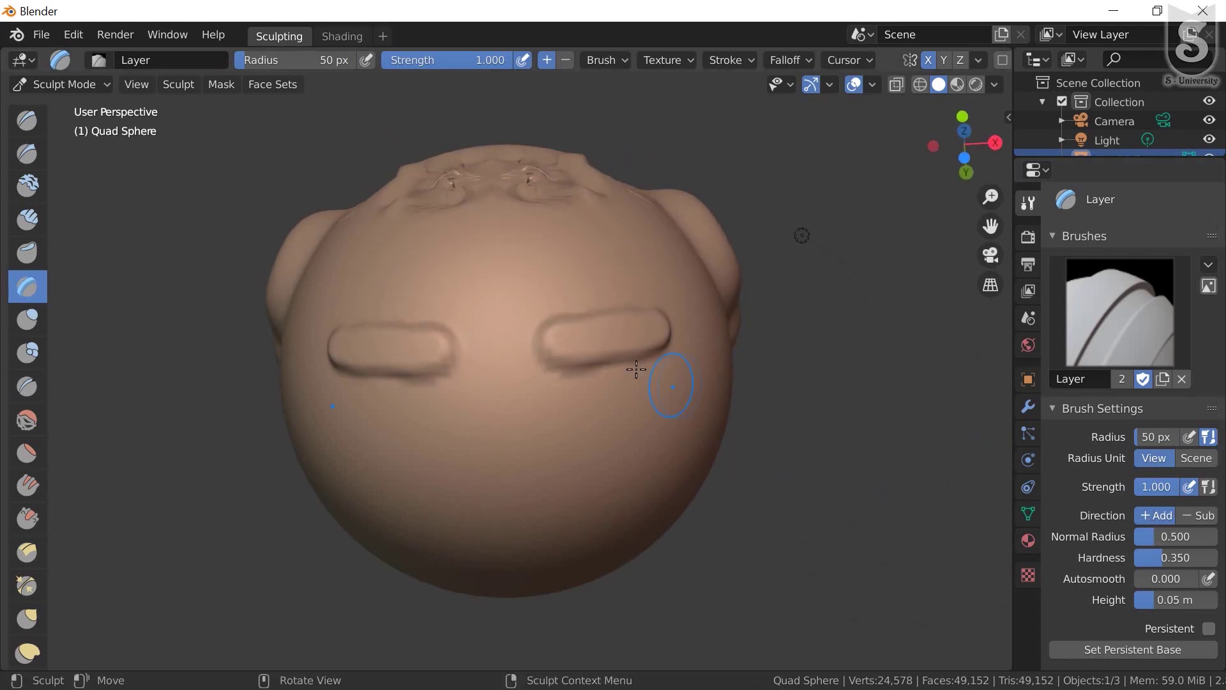
{"action": "left_click_drag", "start_coordinate": [593, 418], "coordinate": [602, 470]}
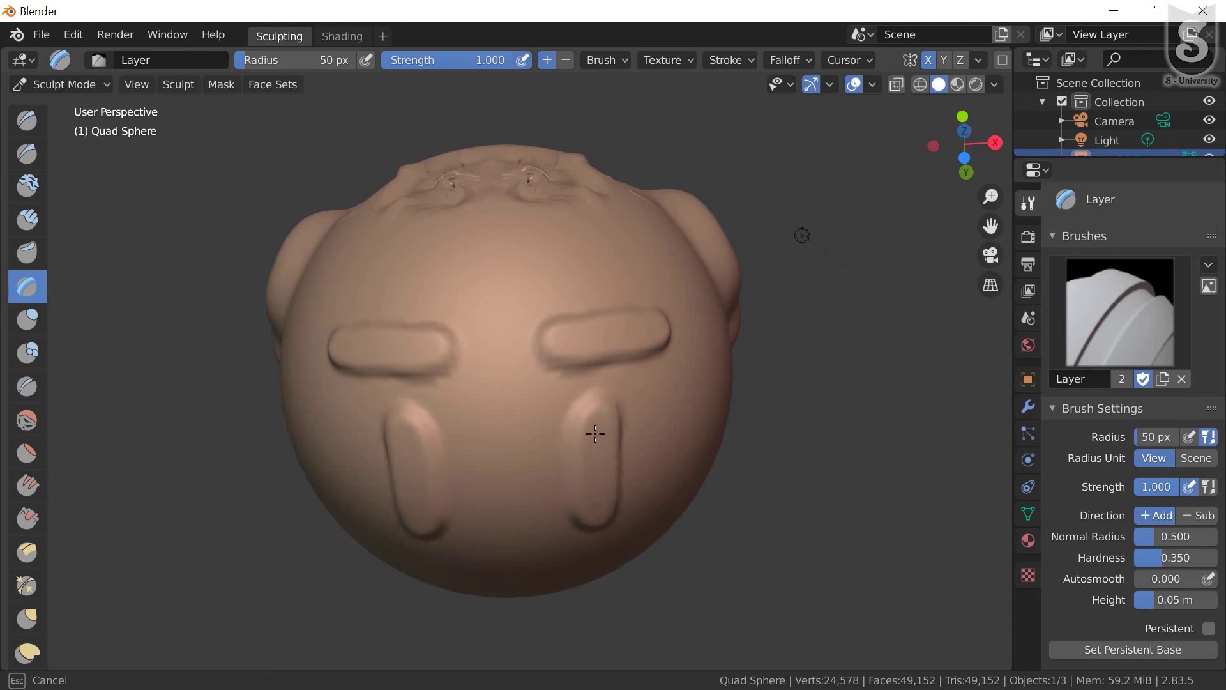
{"action": "left_click_drag", "start_coordinate": [603, 422], "coordinate": [613, 493]}
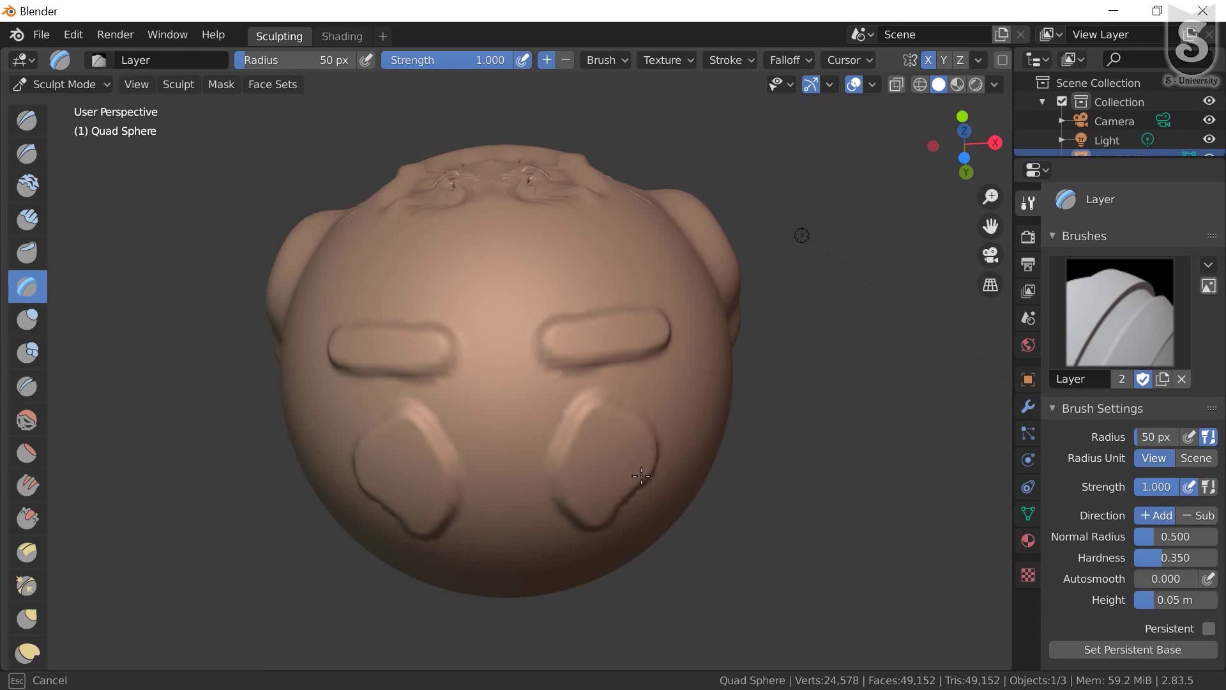
{"action": "middle_click_drag", "start_coordinate": [641, 476], "coordinate": [764, 419]}
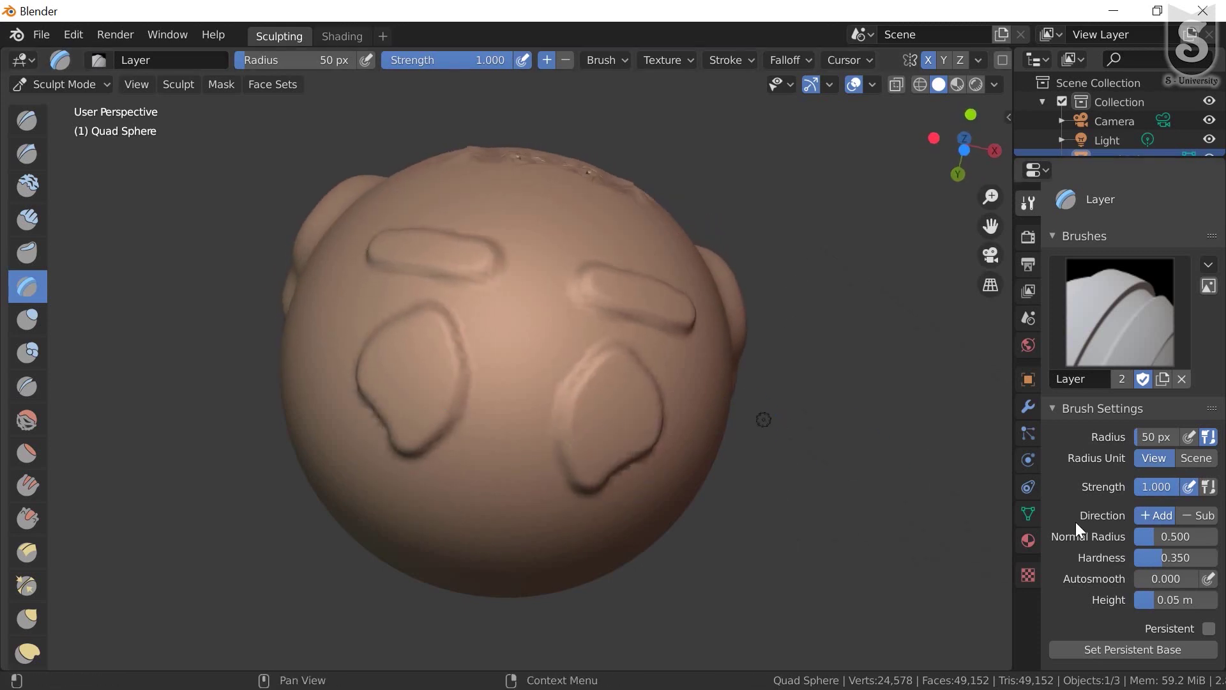
Set Layer to Sub and carve teardrop grooves in both ovals plus a mouth groove
{"action": "left_click", "coordinate": [1200, 515]}
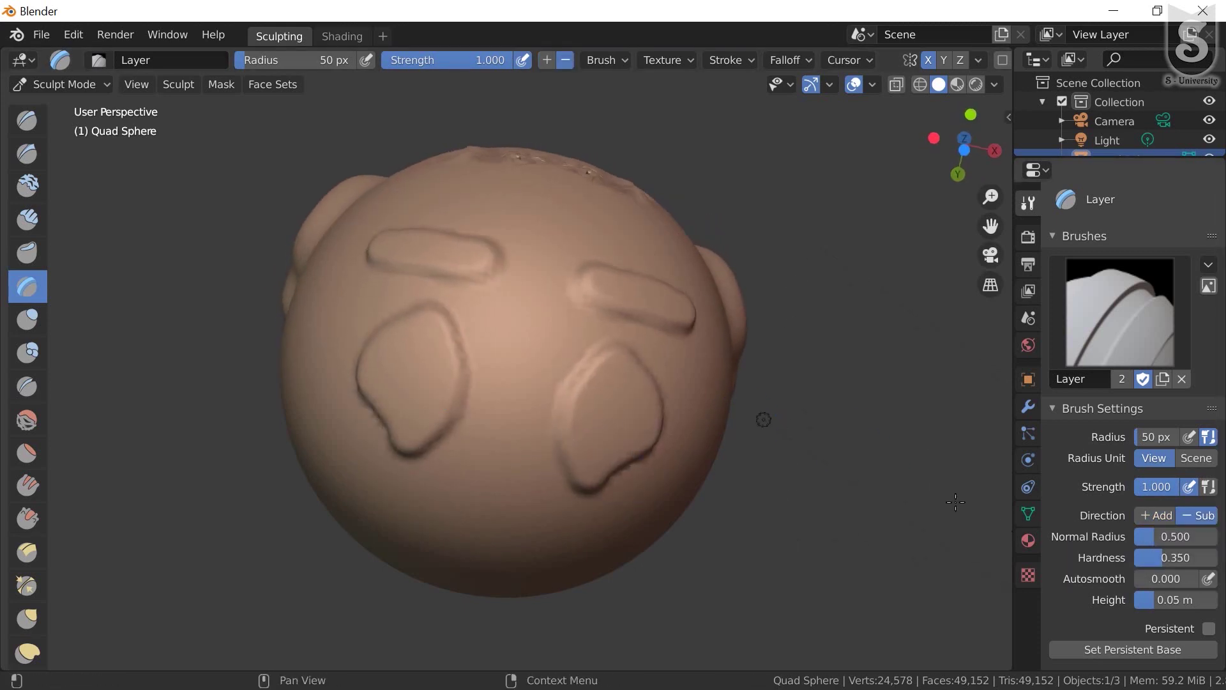
{"action": "mouse_move", "coordinate": [624, 416]}
{"action": "left_mouse_down"}
{"action": "mouse_move", "coordinate": [615, 390]}
{"action": "mouse_move", "coordinate": [622, 441]}
{"action": "mouse_move", "coordinate": [619, 403]}
{"action": "mouse_move", "coordinate": [583, 400]}
{"action": "mouse_move", "coordinate": [601, 424]}
{"action": "left_mouse_up"}
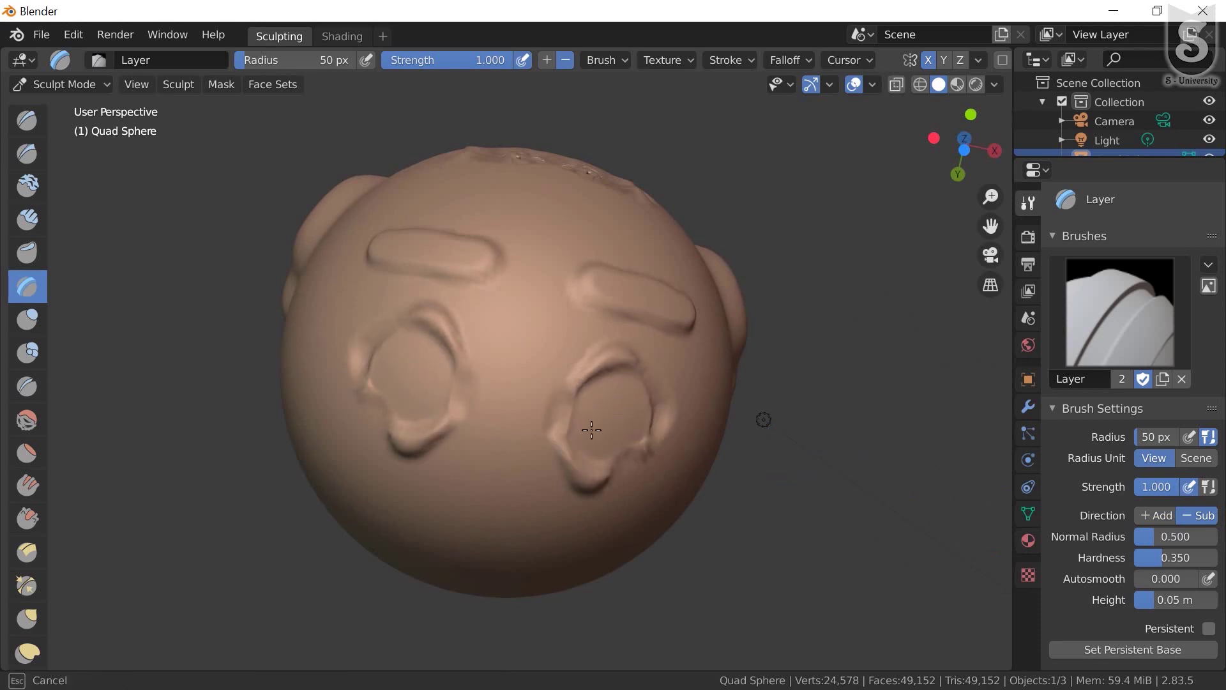
{"action": "mouse_move", "coordinate": [587, 380]}
{"action": "left_mouse_down"}
{"action": "mouse_move", "coordinate": [571, 455]}
{"action": "mouse_move", "coordinate": [594, 364]}
{"action": "mouse_move", "coordinate": [560, 420]}
{"action": "left_mouse_up"}
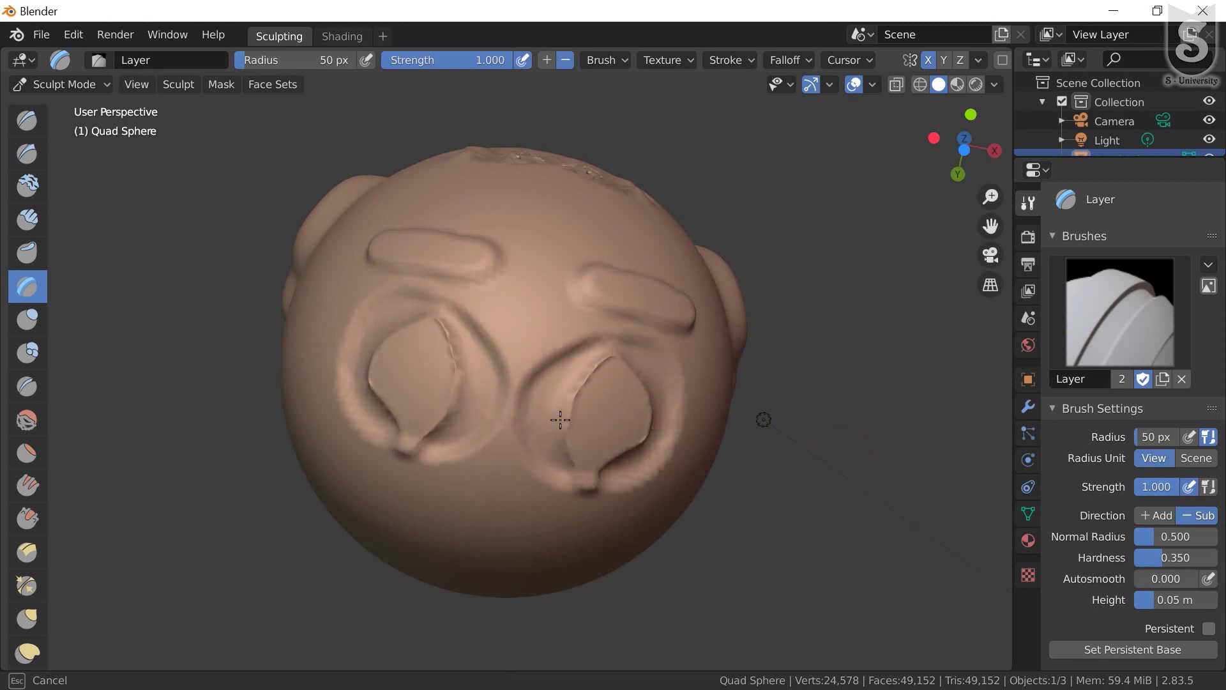
{"action": "mouse_move", "coordinate": [506, 470]}
{"action": "left_mouse_down"}
{"action": "mouse_move", "coordinate": [482, 504]}
{"action": "mouse_move", "coordinate": [534, 471]}
{"action": "left_mouse_up"}
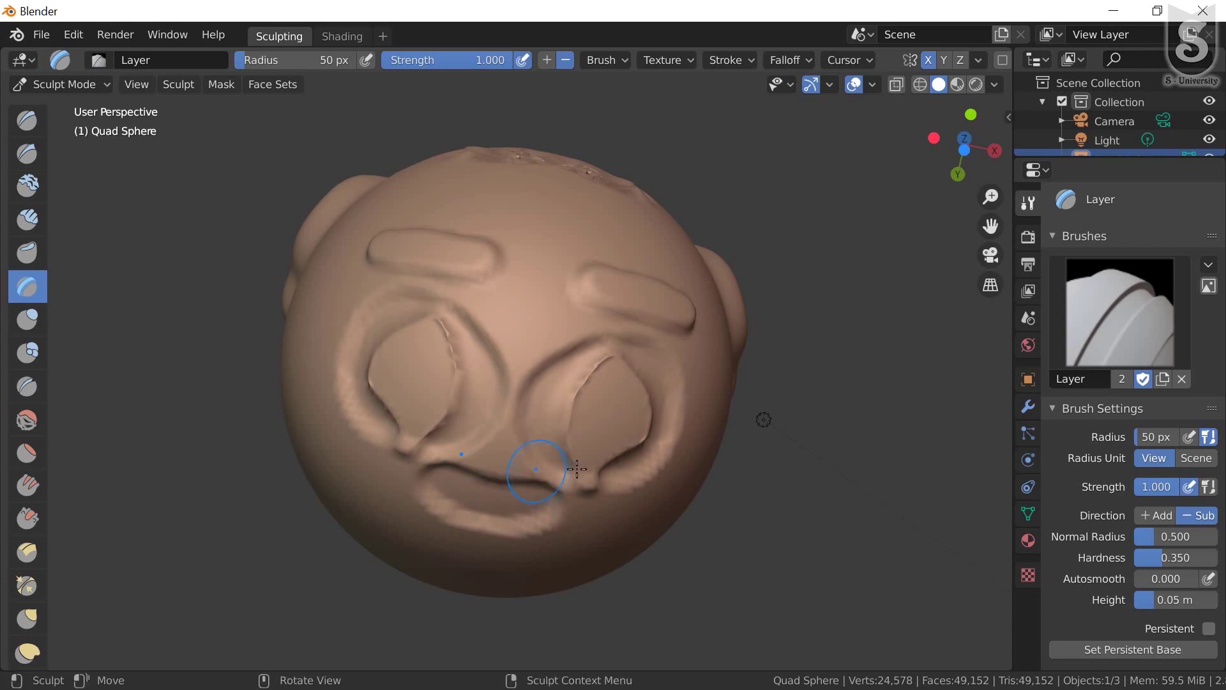
{"action": "middle_click_drag", "start_coordinate": [534, 470], "coordinate": [575, 369]}
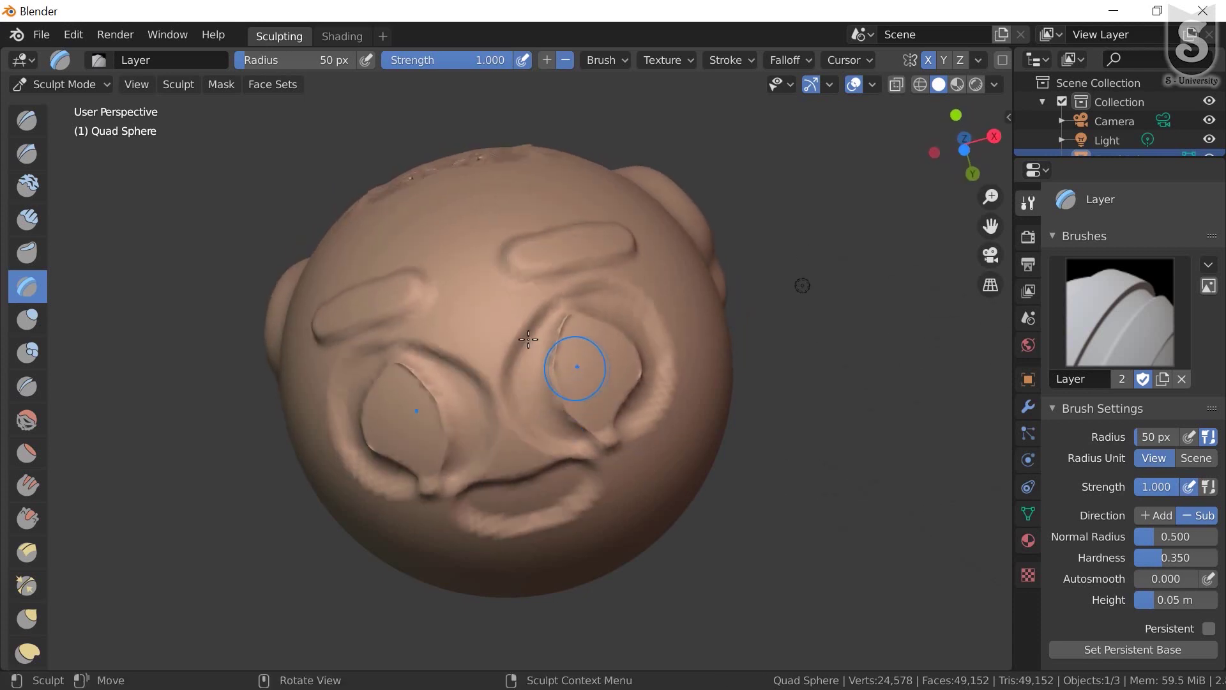
Inflate the ridge on the right of the face with the Inflate/Deflate brush
{"action": "left_click", "coordinate": [28, 318]}
{"action": "mouse_move", "coordinate": [447, 351]}
{"action": "middle_mouse_down"}
{"action": "mouse_move", "coordinate": [450, 415]}
{"action": "mouse_move", "coordinate": [553, 391]}
{"action": "middle_mouse_up"}
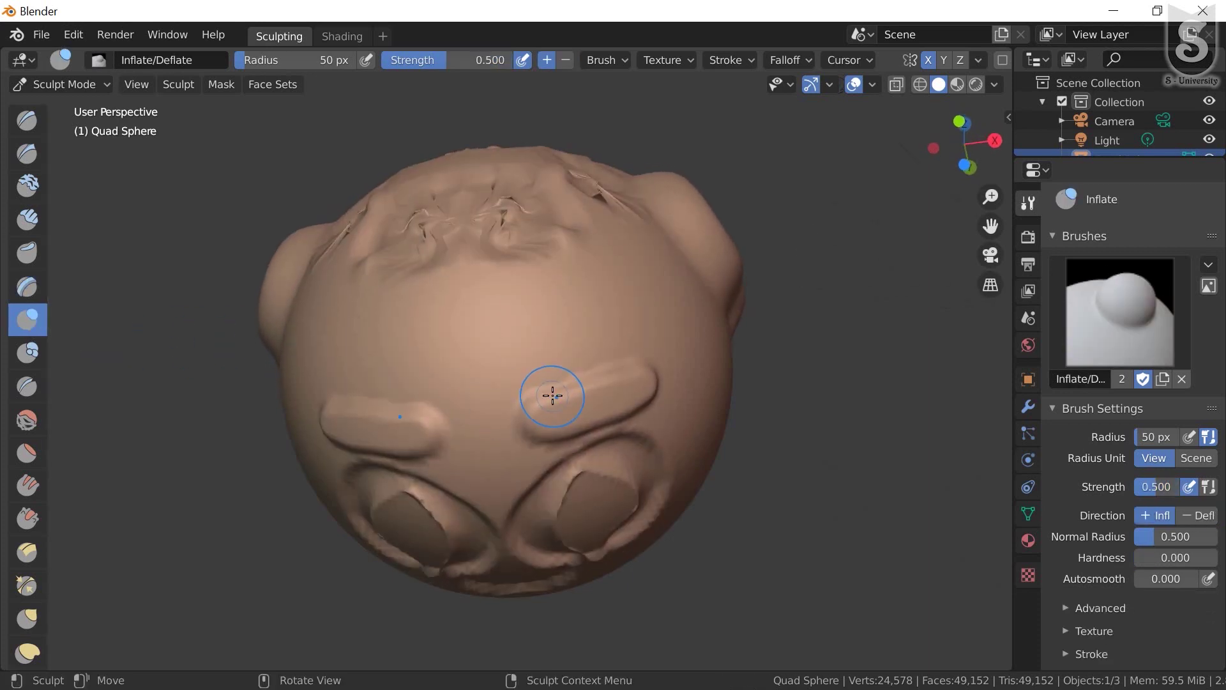
{"action": "left_click_drag", "start_coordinate": [553, 392], "coordinate": [556, 408]}
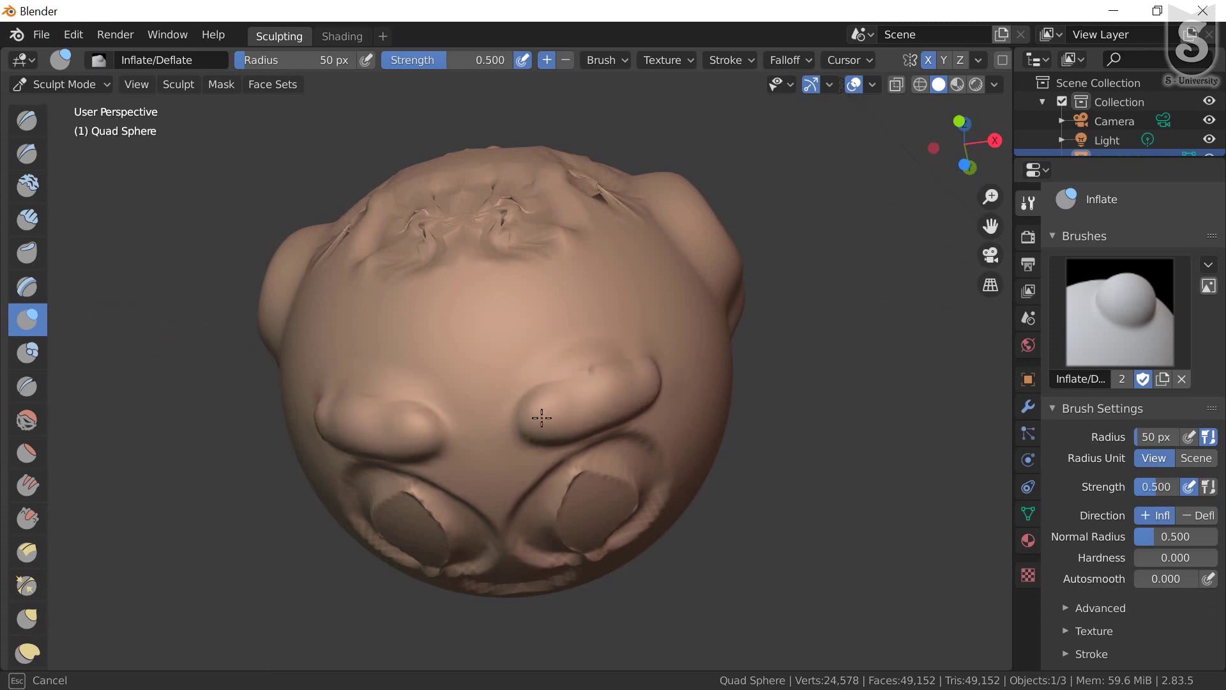
{"action": "left_click_drag", "start_coordinate": [549, 411], "coordinate": [599, 397]}
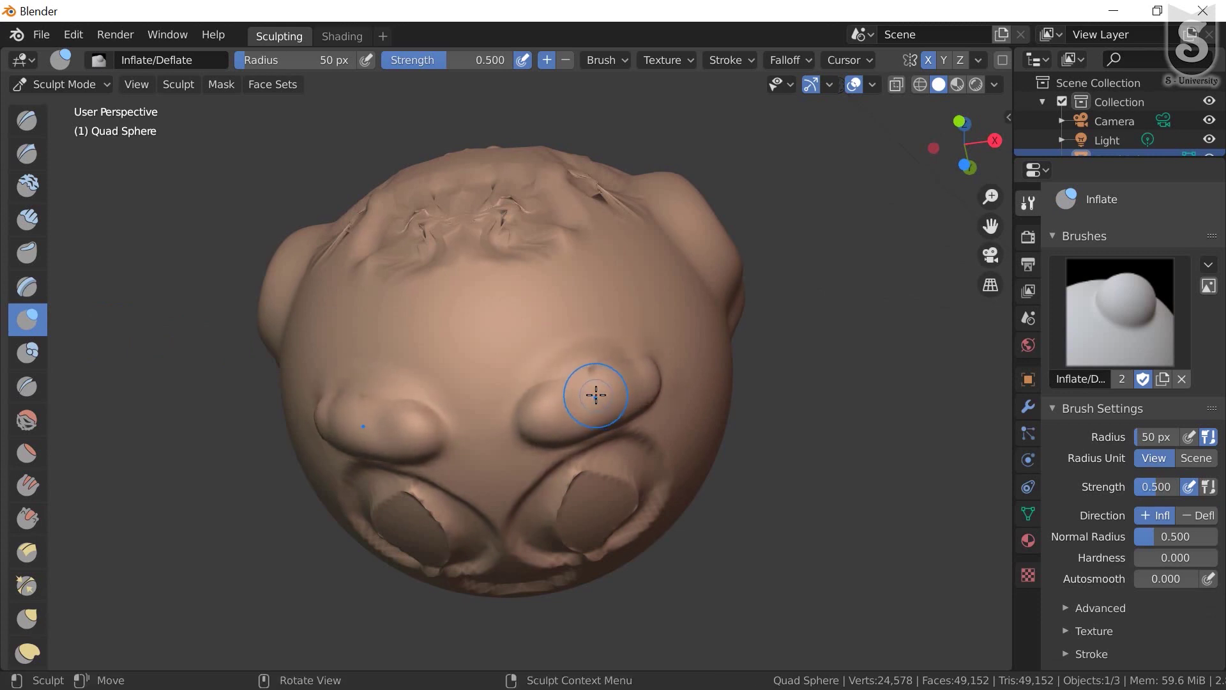
Set brush radius to 117 px, swell both mirrored bumps, and puff up the lower folds
{"action": "key", "text": "f"}
{"action": "left_click", "coordinate": [638, 445]}
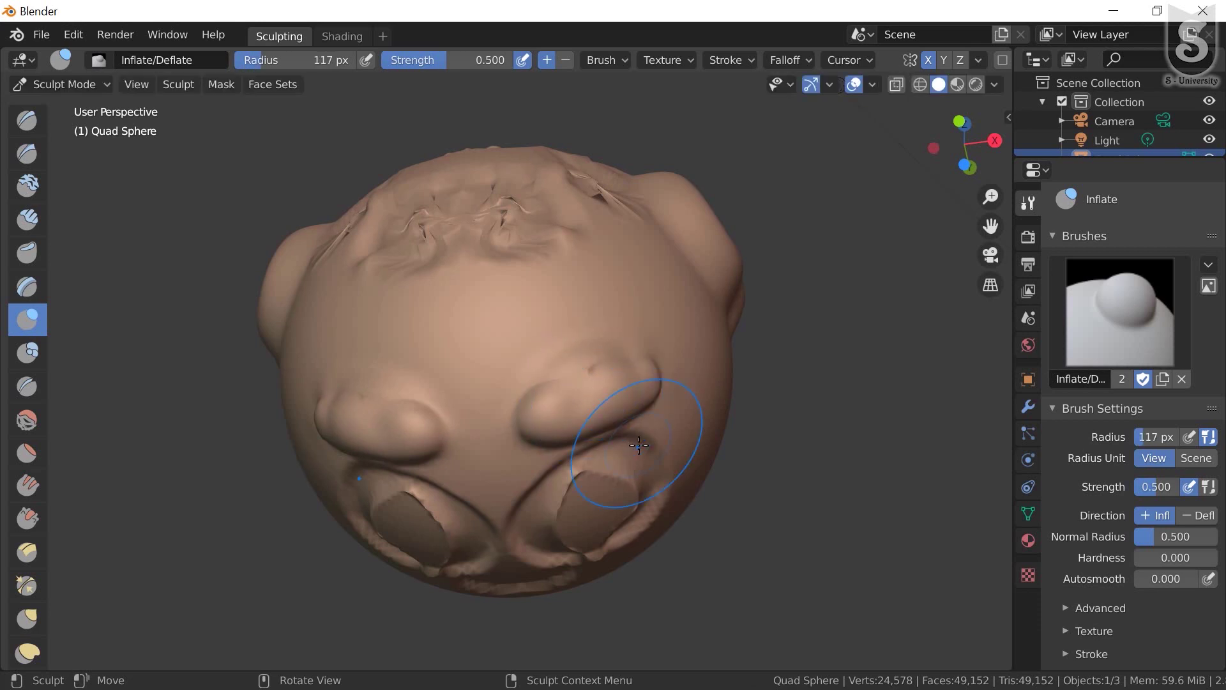
{"action": "mouse_move", "coordinate": [578, 405]}
{"action": "left_mouse_down"}
{"action": "mouse_move", "coordinate": [631, 386]}
{"action": "mouse_move", "coordinate": [538, 362]}
{"action": "left_mouse_up"}
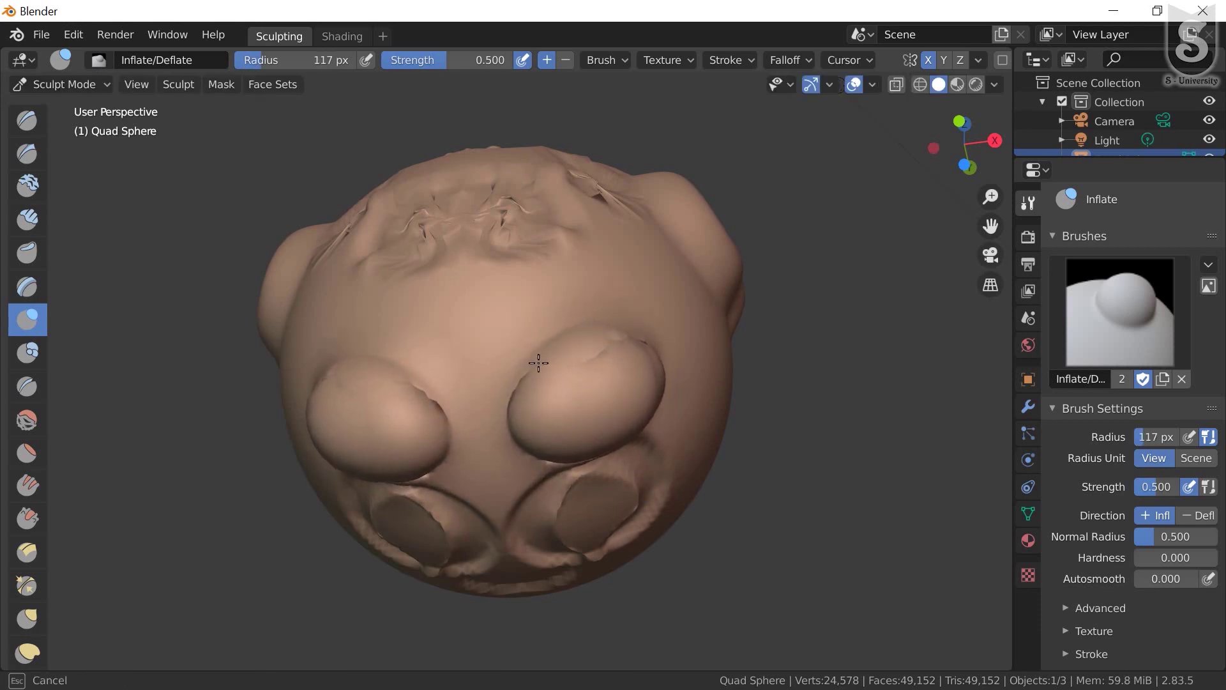
{"action": "left_click_drag", "start_coordinate": [642, 410], "coordinate": [555, 345]}
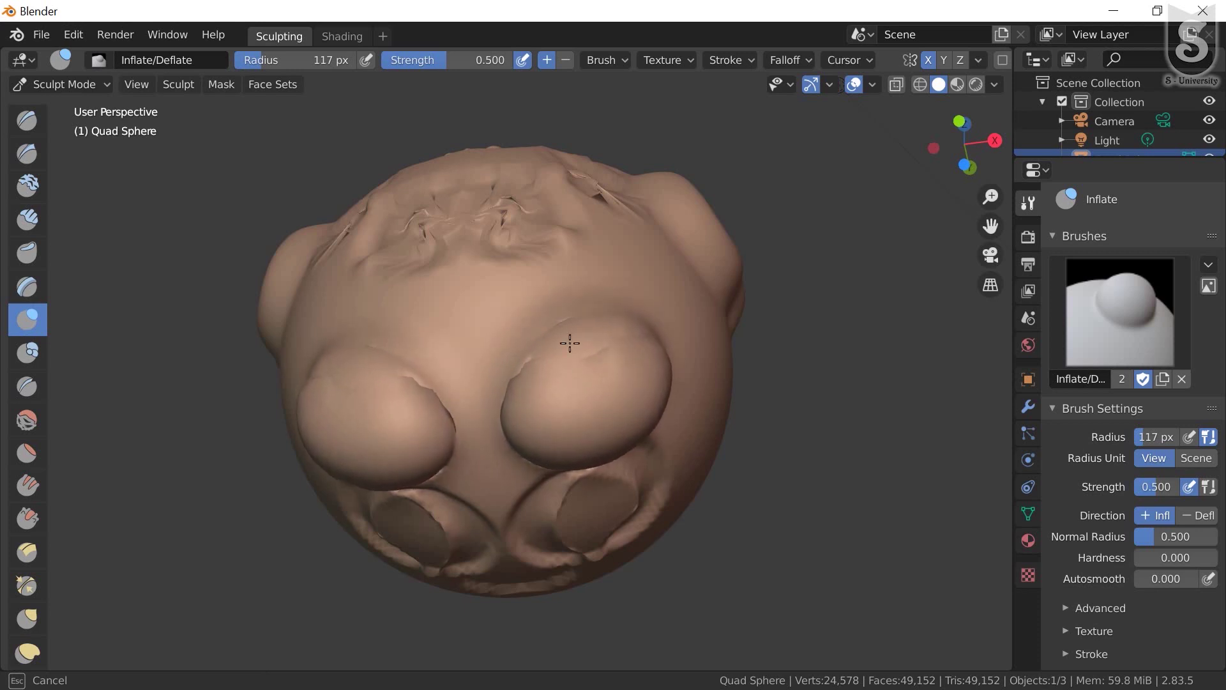
{"action": "left_click_drag", "start_coordinate": [539, 420], "coordinate": [540, 420]}
{"action": "mouse_move", "coordinate": [539, 421]}
{"action": "middle_mouse_down"}
{"action": "mouse_move", "coordinate": [490, 363]}
{"action": "mouse_move", "coordinate": [438, 356]}
{"action": "mouse_move", "coordinate": [547, 339]}
{"action": "mouse_move", "coordinate": [622, 505]}
{"action": "mouse_move", "coordinate": [569, 333]}
{"action": "middle_mouse_up"}
{"action": "mouse_move", "coordinate": [569, 333]}
{"action": "left_mouse_down"}
{"action": "mouse_move", "coordinate": [530, 320]}
{"action": "mouse_move", "coordinate": [450, 345]}
{"action": "mouse_move", "coordinate": [459, 374]}
{"action": "mouse_move", "coordinate": [531, 262]}
{"action": "mouse_move", "coordinate": [450, 319]}
{"action": "mouse_move", "coordinate": [436, 361]}
{"action": "left_mouse_up"}
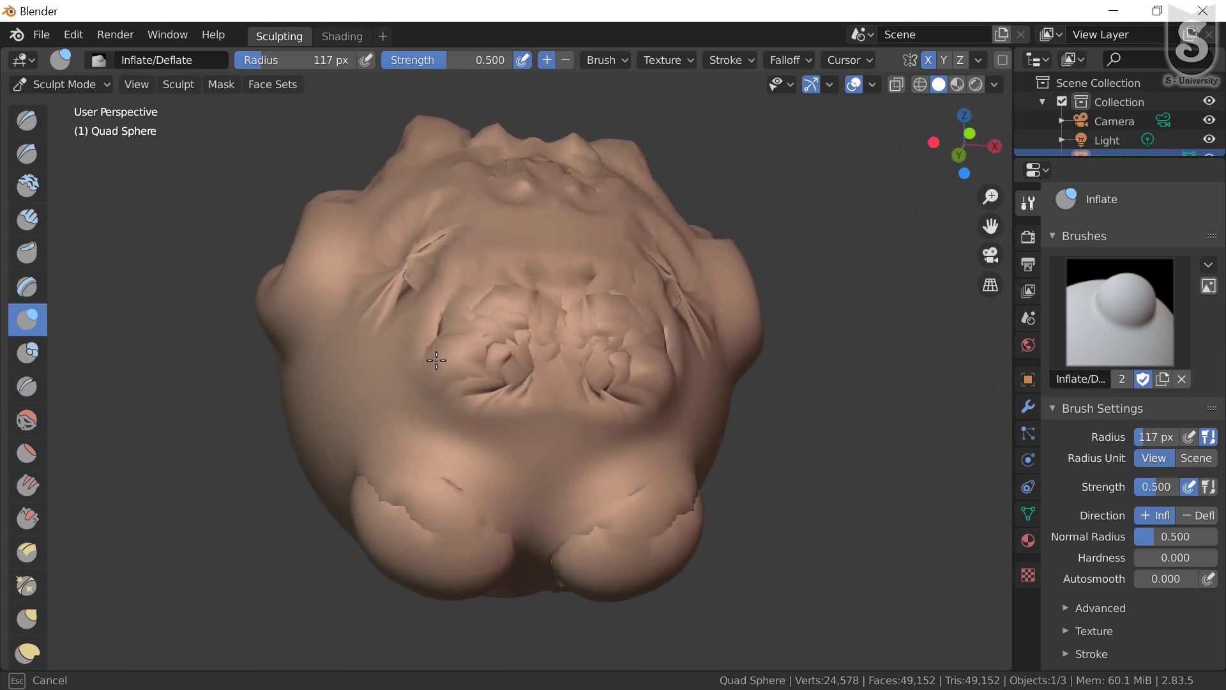
{"action": "mouse_move", "coordinate": [580, 407]}
{"action": "left_mouse_down"}
{"action": "mouse_move", "coordinate": [562, 447]}
{"action": "mouse_move", "coordinate": [486, 444]}
{"action": "left_mouse_up"}
{"action": "mouse_move", "coordinate": [486, 444]}
{"action": "middle_mouse_down"}
{"action": "mouse_move", "coordinate": [522, 343]}
{"action": "mouse_move", "coordinate": [569, 396]}
{"action": "mouse_move", "coordinate": [482, 410]}
{"action": "mouse_move", "coordinate": [527, 480]}
{"action": "middle_mouse_up"}
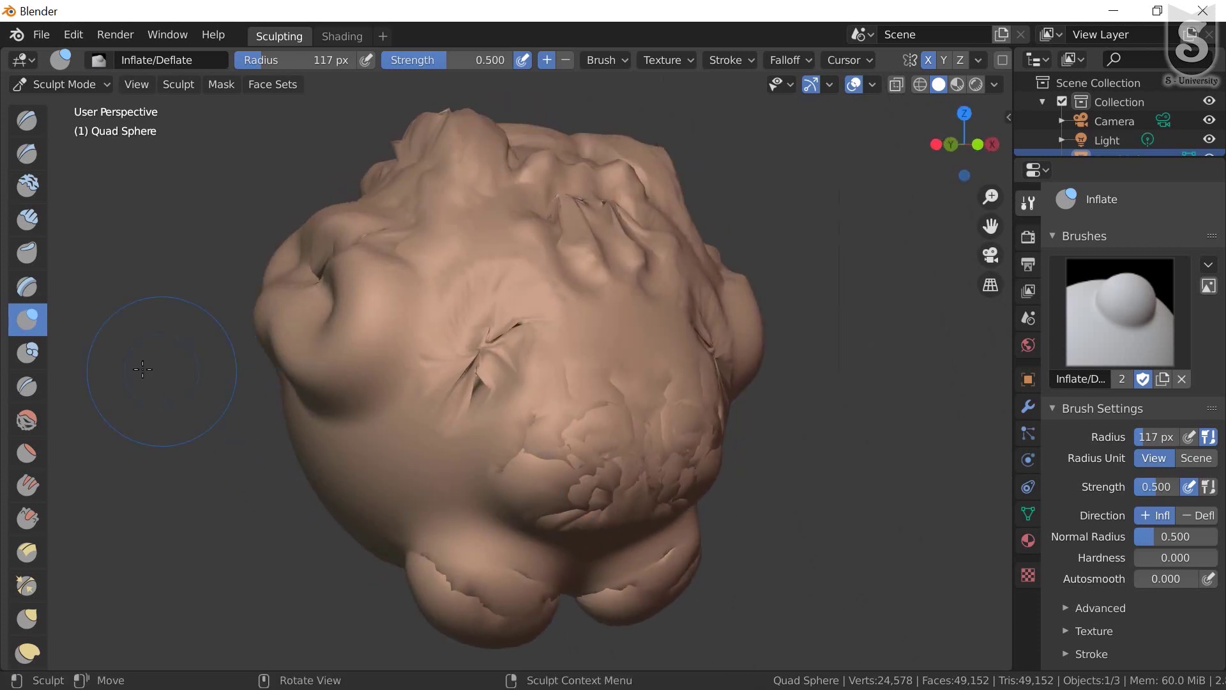
Raise large mirrored rounded bulges on the sphere's sides with the Blob brush
{"action": "left_click", "coordinate": [27, 351]}
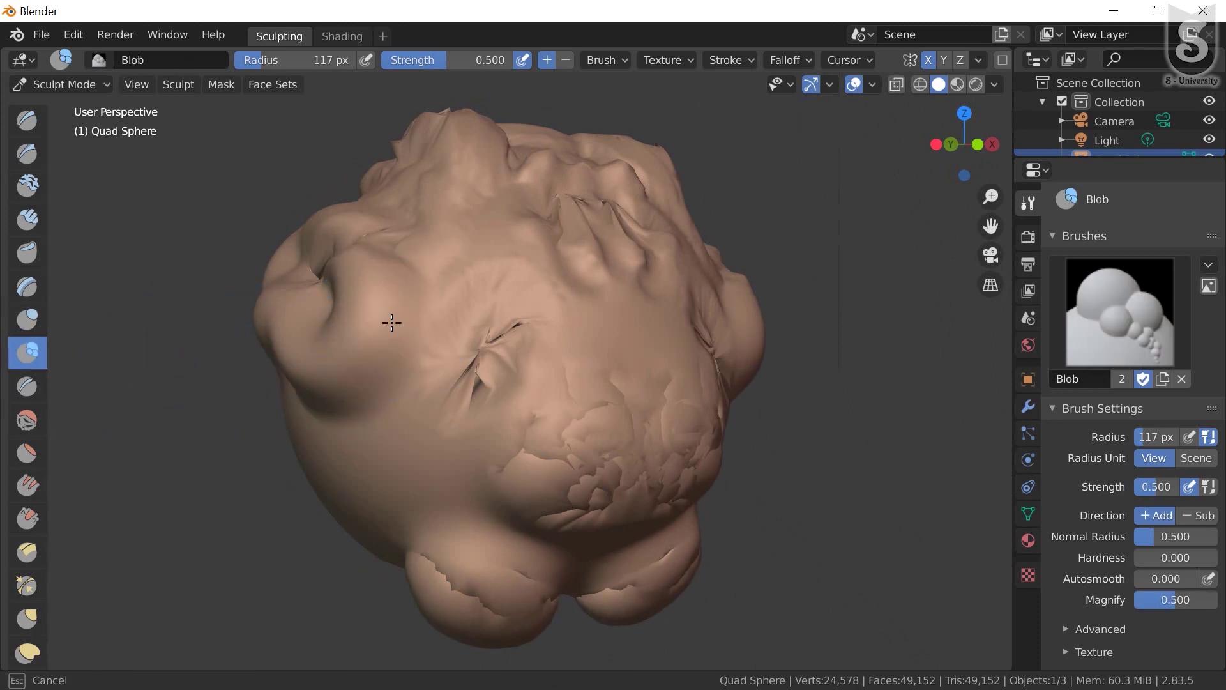
{"action": "mouse_move", "coordinate": [391, 322]}
{"action": "left_mouse_down"}
{"action": "mouse_move", "coordinate": [301, 283]}
{"action": "mouse_move", "coordinate": [520, 328]}
{"action": "mouse_move", "coordinate": [480, 313]}
{"action": "mouse_move", "coordinate": [500, 429]}
{"action": "left_mouse_up"}
{"action": "middle_click_drag", "start_coordinate": [501, 430], "coordinate": [506, 413]}
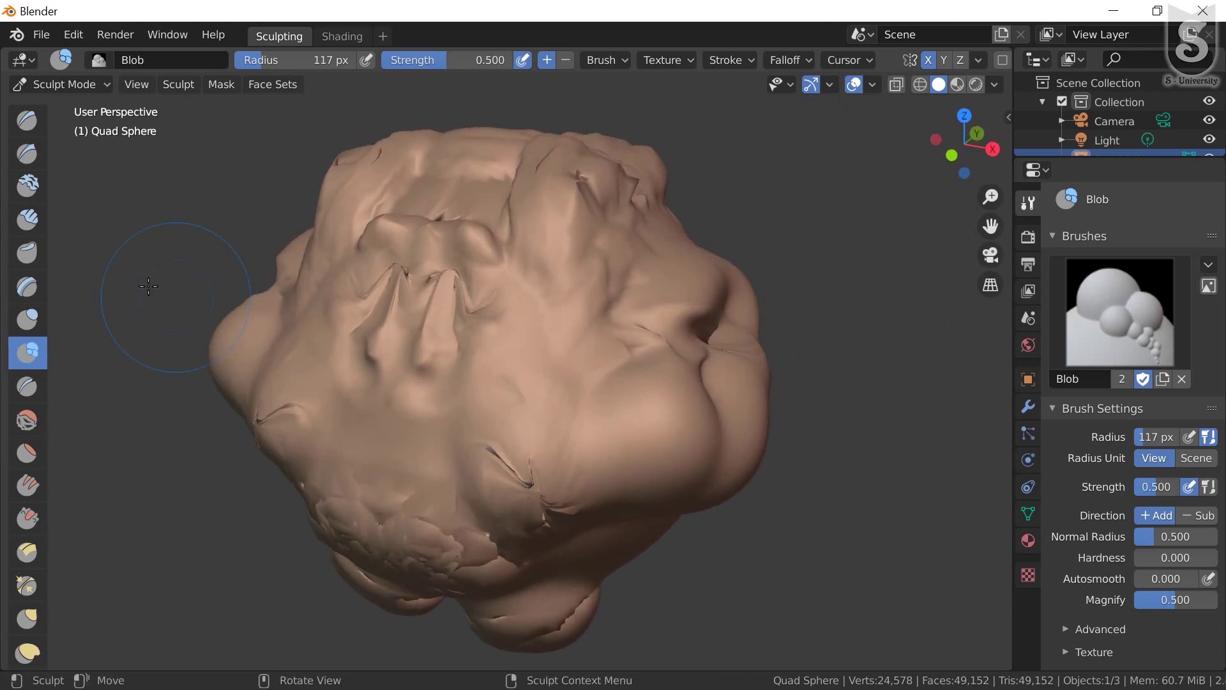
Carve Crease brush grooves for the eye sockets, below the eyes and the mouth
{"action": "left_click", "coordinate": [28, 387]}
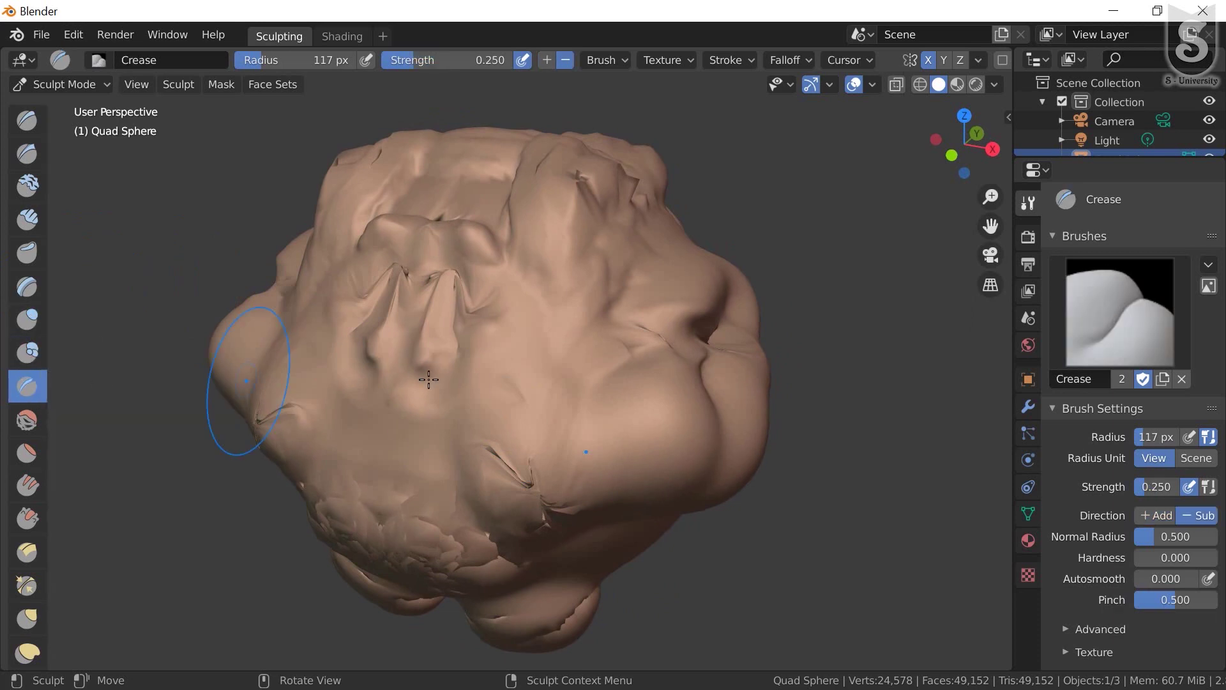
{"action": "mouse_move", "coordinate": [645, 356]}
{"action": "middle_mouse_down"}
{"action": "mouse_move", "coordinate": [708, 323]}
{"action": "mouse_move", "coordinate": [559, 323]}
{"action": "mouse_move", "coordinate": [533, 308]}
{"action": "middle_mouse_up"}
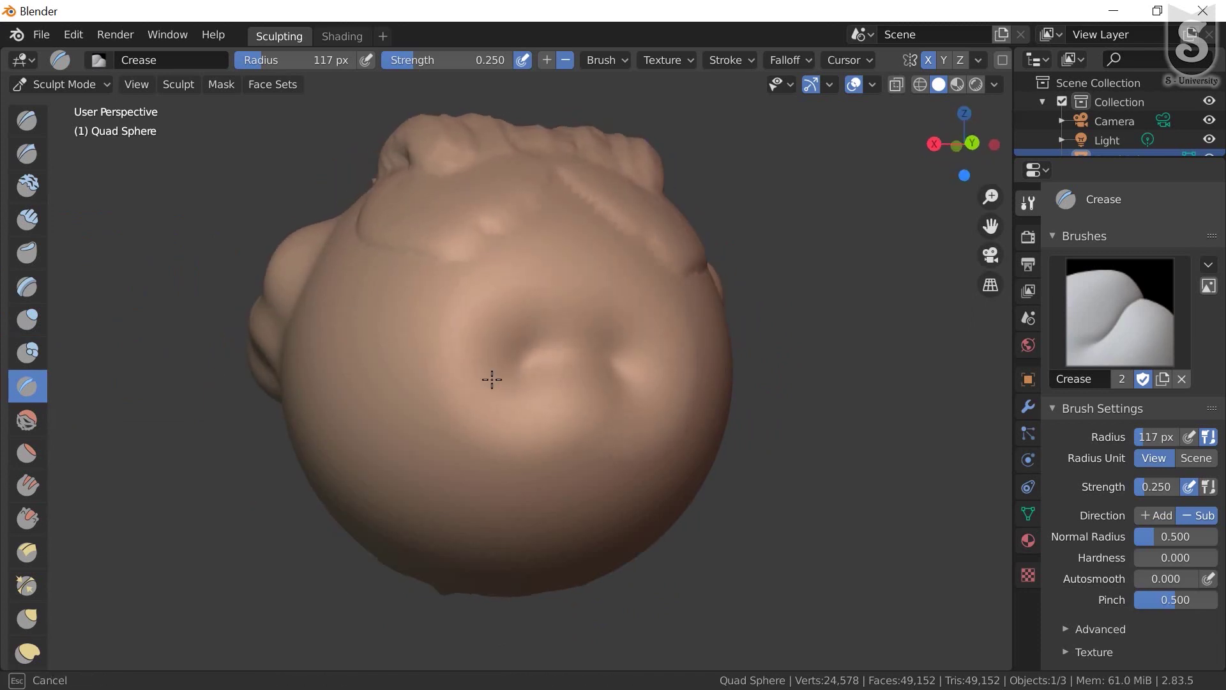
{"action": "mouse_move", "coordinate": [492, 379]}
{"action": "left_mouse_down"}
{"action": "mouse_move", "coordinate": [408, 391]}
{"action": "mouse_move", "coordinate": [427, 373]}
{"action": "left_mouse_up"}
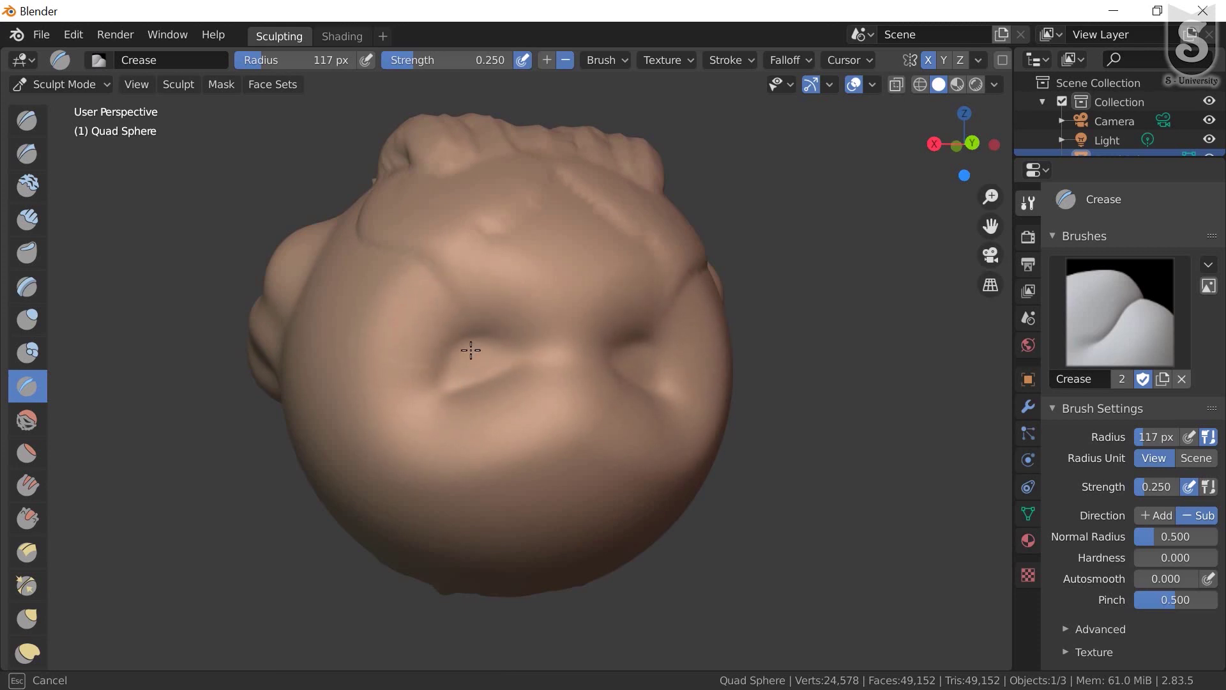
{"action": "left_click_drag", "start_coordinate": [471, 350], "coordinate": [574, 458]}
{"action": "mouse_move", "coordinate": [574, 457]}
{"action": "middle_mouse_down"}
{"action": "mouse_move", "coordinate": [520, 430]}
{"action": "mouse_move", "coordinate": [533, 438]}
{"action": "middle_mouse_up"}
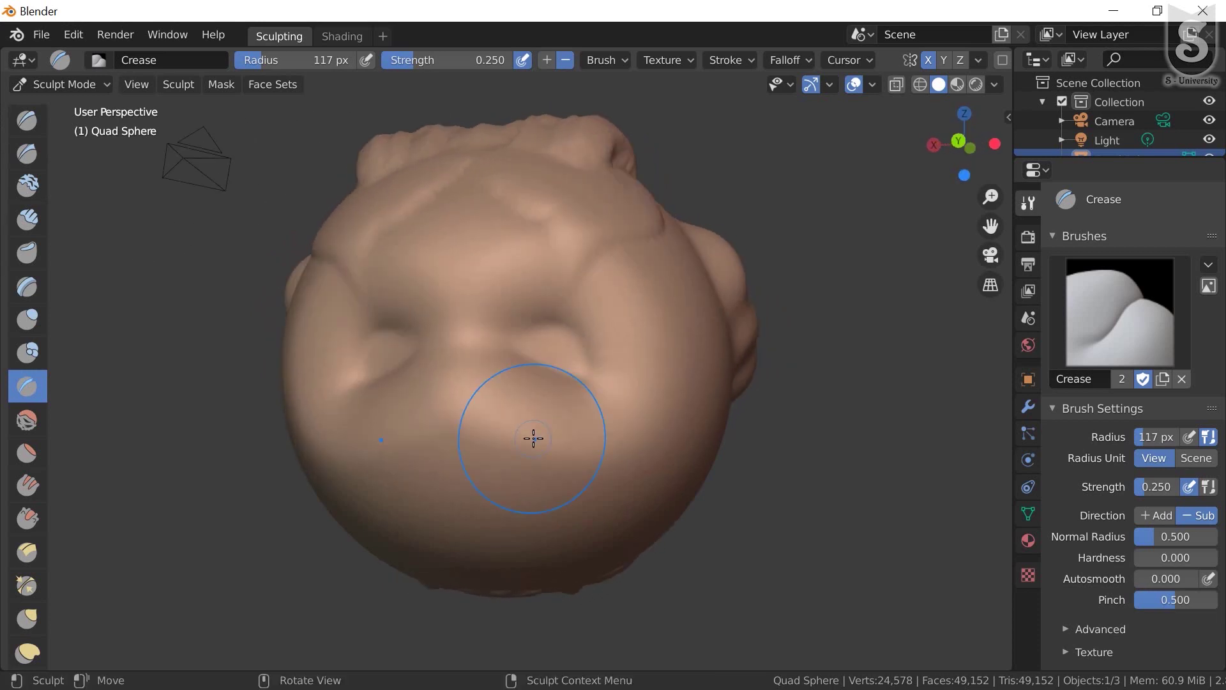
{"action": "left_click_drag", "start_coordinate": [454, 468], "coordinate": [460, 501]}
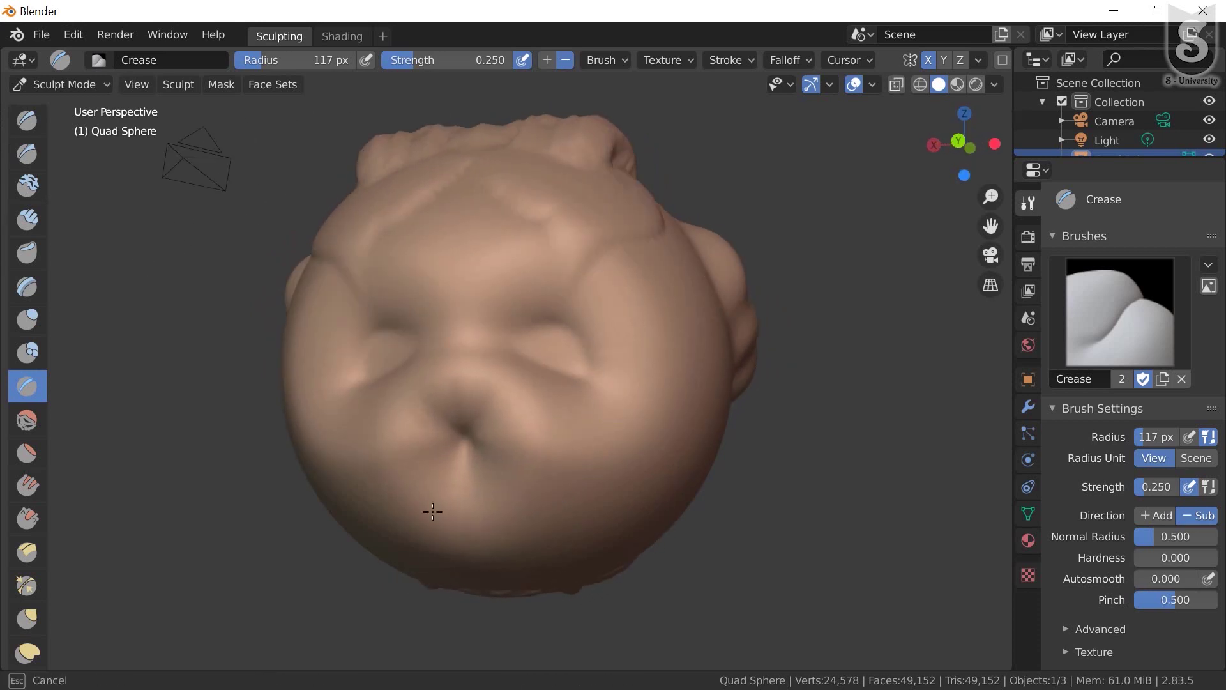
{"action": "left_click_drag", "start_coordinate": [444, 464], "coordinate": [465, 479]}
{"action": "middle_click_drag", "start_coordinate": [464, 479], "coordinate": [471, 396]}
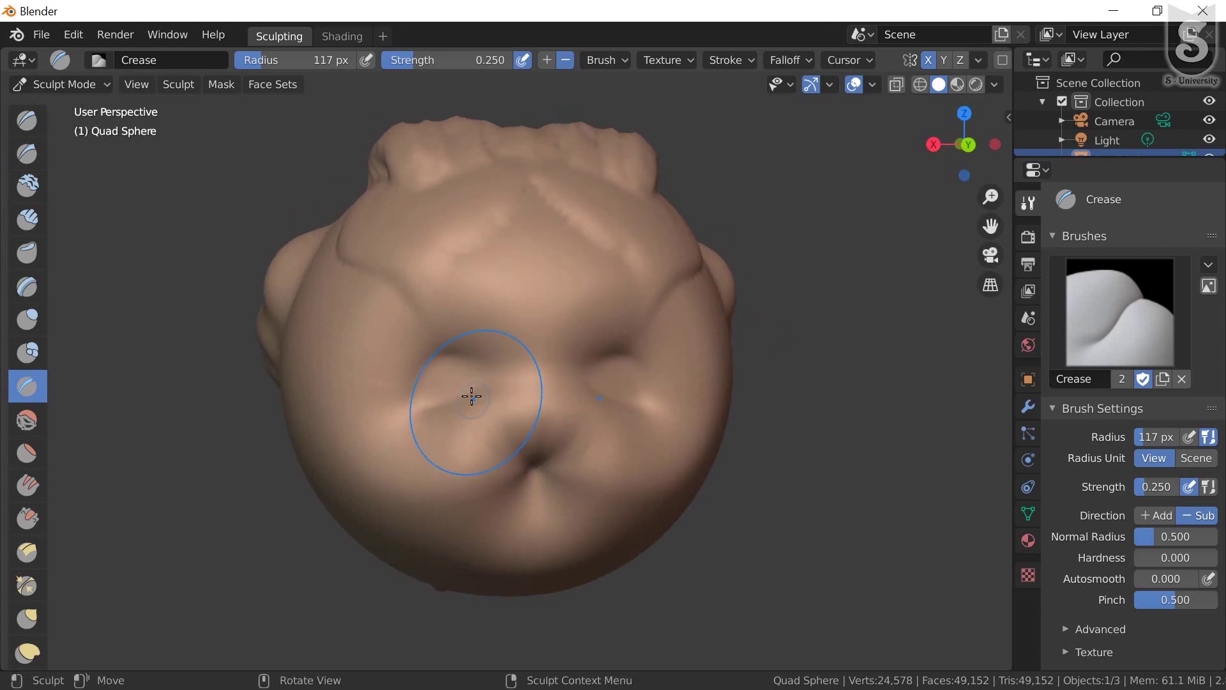
{"action": "mouse_move", "coordinate": [471, 397]}
{"action": "left_mouse_down"}
{"action": "mouse_move", "coordinate": [449, 405]}
{"action": "mouse_move", "coordinate": [447, 368]}
{"action": "left_mouse_up"}
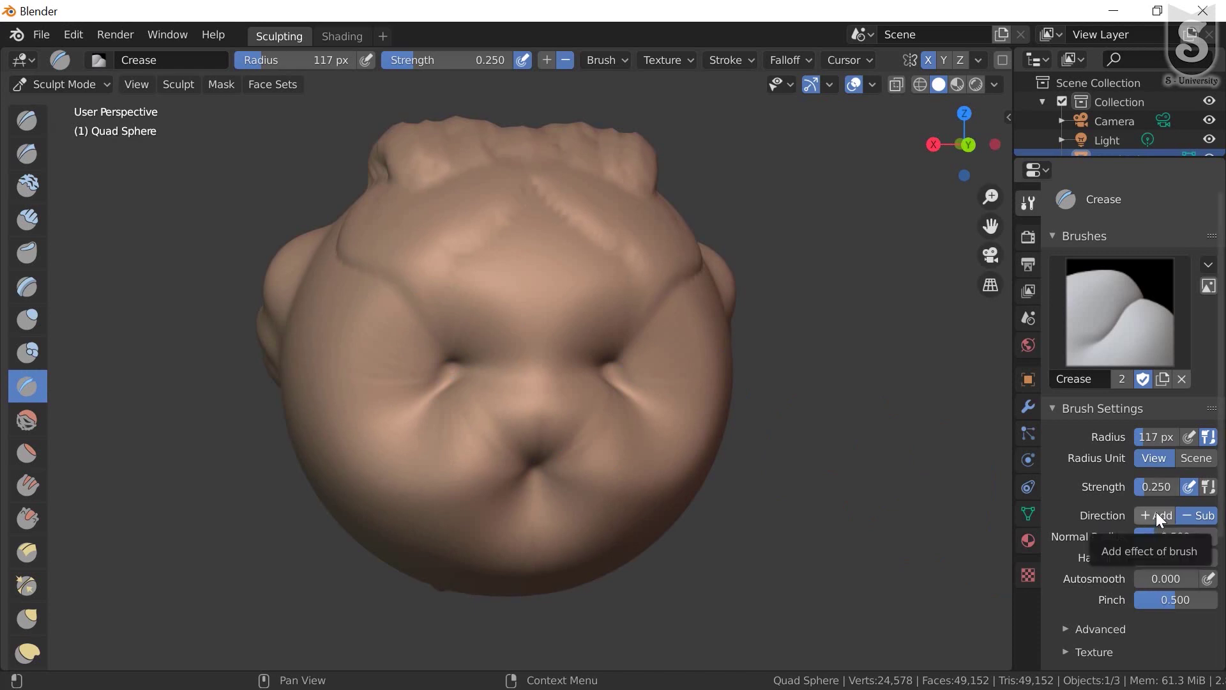
Switch the Crease direction to Add and raise a crease ridge on the face
{"action": "left_click", "coordinate": [1156, 511]}
{"action": "mouse_move", "coordinate": [583, 547]}
{"action": "middle_mouse_down"}
{"action": "mouse_move", "coordinate": [411, 369]}
{"action": "mouse_move", "coordinate": [448, 408]}
{"action": "middle_mouse_up"}
{"action": "mouse_move", "coordinate": [429, 378]}
{"action": "left_mouse_down"}
{"action": "mouse_move", "coordinate": [518, 435]}
{"action": "mouse_move", "coordinate": [473, 358]}
{"action": "mouse_move", "coordinate": [483, 348]}
{"action": "left_mouse_up"}
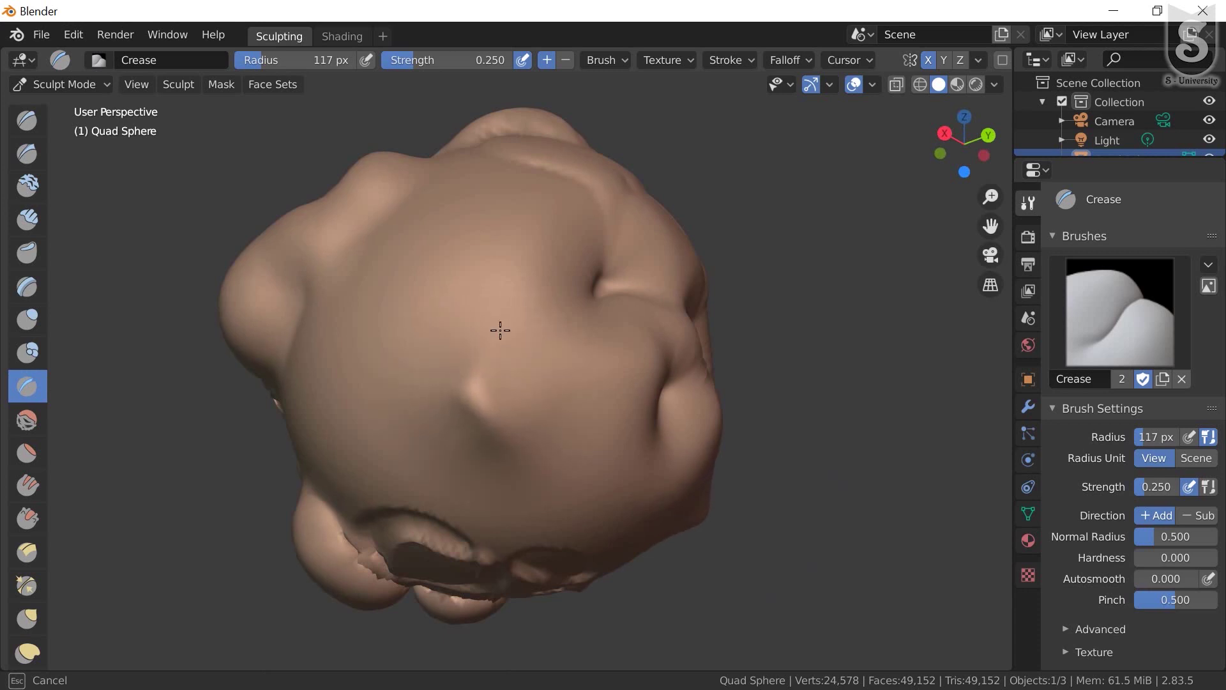
{"action": "mouse_move", "coordinate": [500, 331]}
{"action": "middle_mouse_down"}
{"action": "mouse_move", "coordinate": [556, 380]}
{"action": "mouse_move", "coordinate": [528, 405]}
{"action": "middle_mouse_up"}
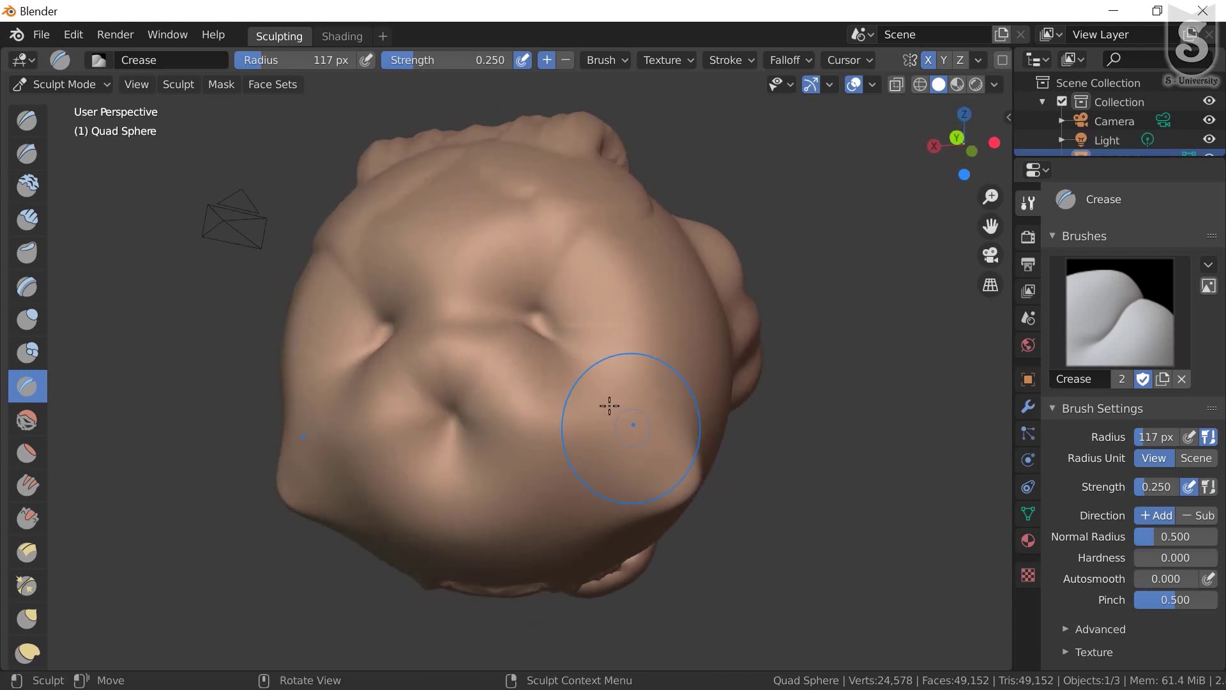
{"action": "middle_click_drag", "start_coordinate": [609, 406], "coordinate": [607, 432]}
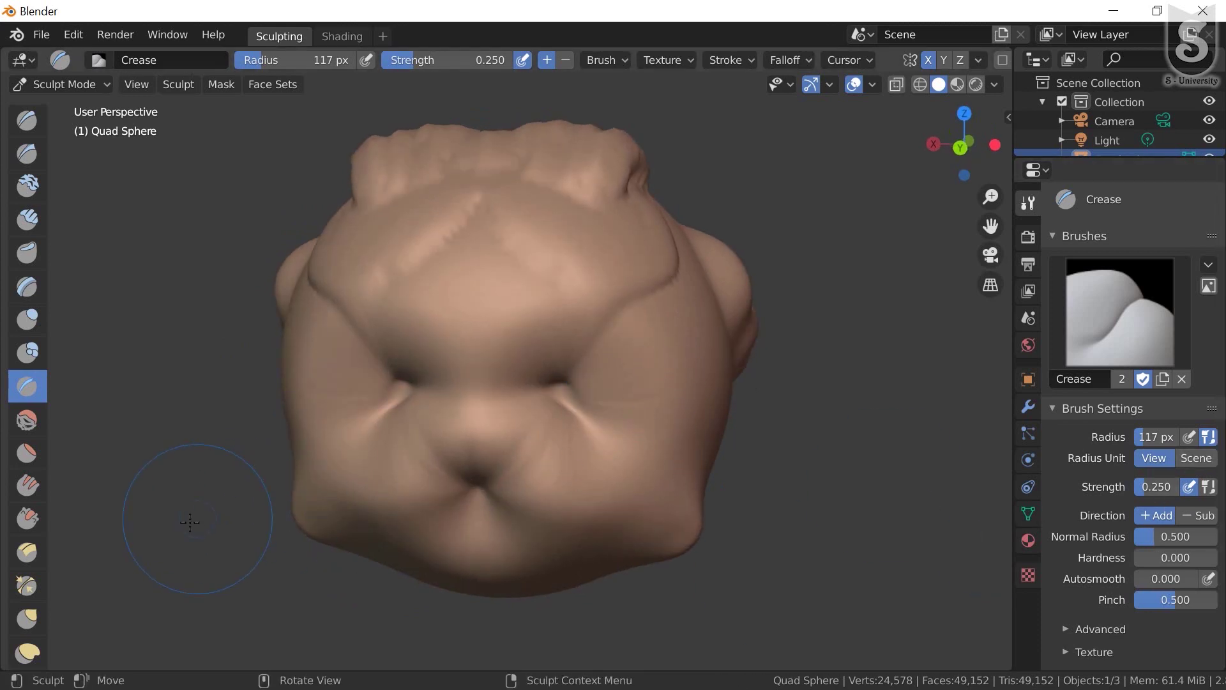
{"action": "scroll", "coordinate": [44, 381], "scroll_direction": "down", "scroll_amount": 1}
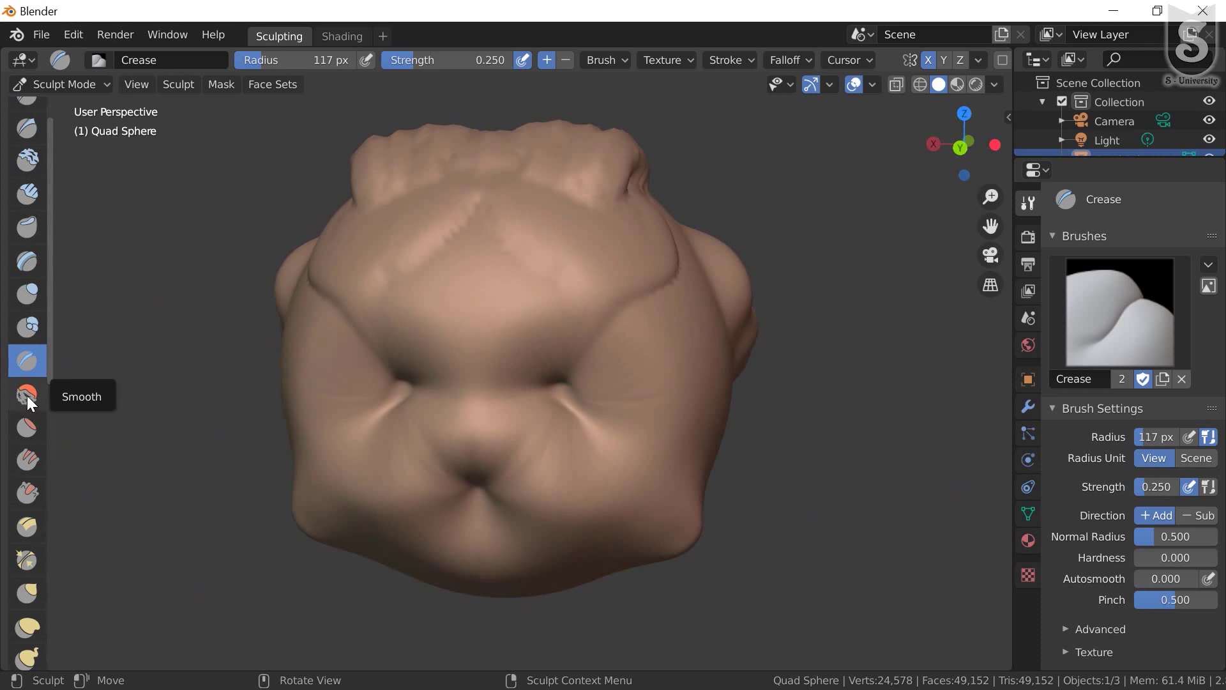
Smooth the dent in the middle of the face with the Smooth brush
{"action": "left_click", "coordinate": [27, 394]}
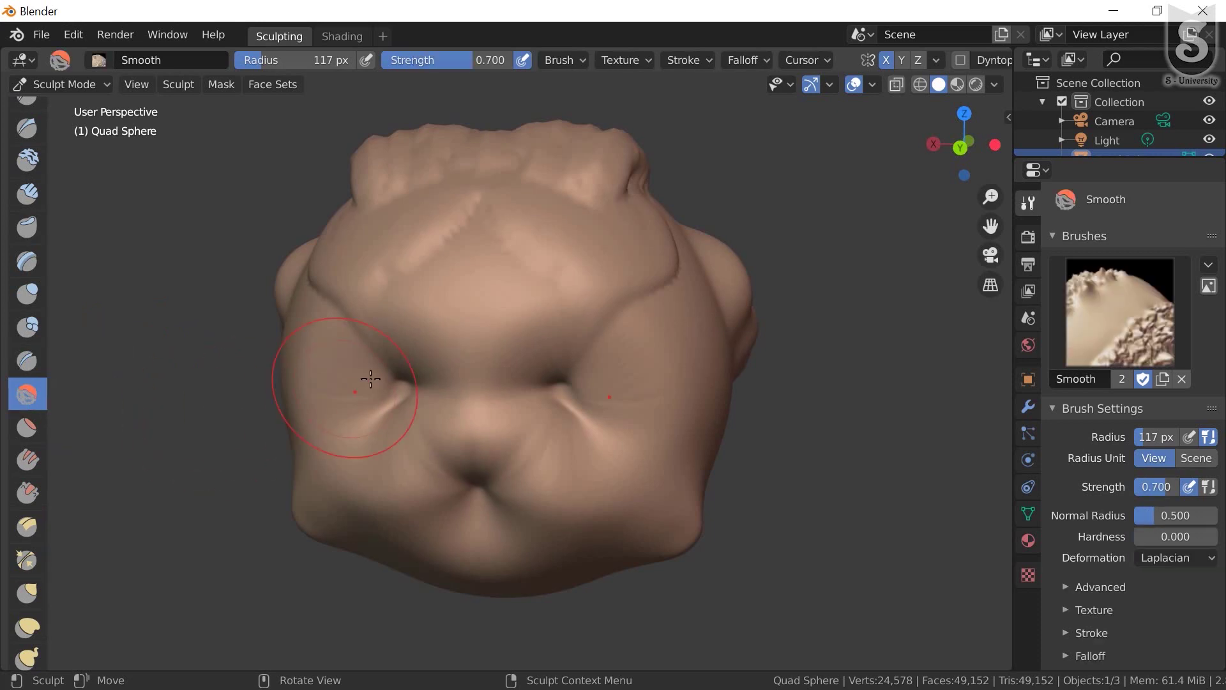
{"action": "mouse_move", "coordinate": [367, 377]}
{"action": "middle_mouse_down"}
{"action": "mouse_move", "coordinate": [463, 439]}
{"action": "mouse_move", "coordinate": [545, 411]}
{"action": "middle_mouse_up"}
{"action": "mouse_move", "coordinate": [580, 384]}
{"action": "left_mouse_down"}
{"action": "mouse_move", "coordinate": [602, 405]}
{"action": "mouse_move", "coordinate": [595, 353]}
{"action": "mouse_move", "coordinate": [554, 432]}
{"action": "left_mouse_up"}
{"action": "mouse_move", "coordinate": [531, 363]}
{"action": "left_mouse_down"}
{"action": "mouse_move", "coordinate": [569, 419]}
{"action": "mouse_move", "coordinate": [627, 424]}
{"action": "left_mouse_up"}
{"action": "mouse_move", "coordinate": [520, 485]}
{"action": "left_mouse_down"}
{"action": "mouse_move", "coordinate": [441, 476]}
{"action": "mouse_move", "coordinate": [454, 487]}
{"action": "mouse_move", "coordinate": [492, 337]}
{"action": "mouse_move", "coordinate": [433, 405]}
{"action": "left_mouse_up"}
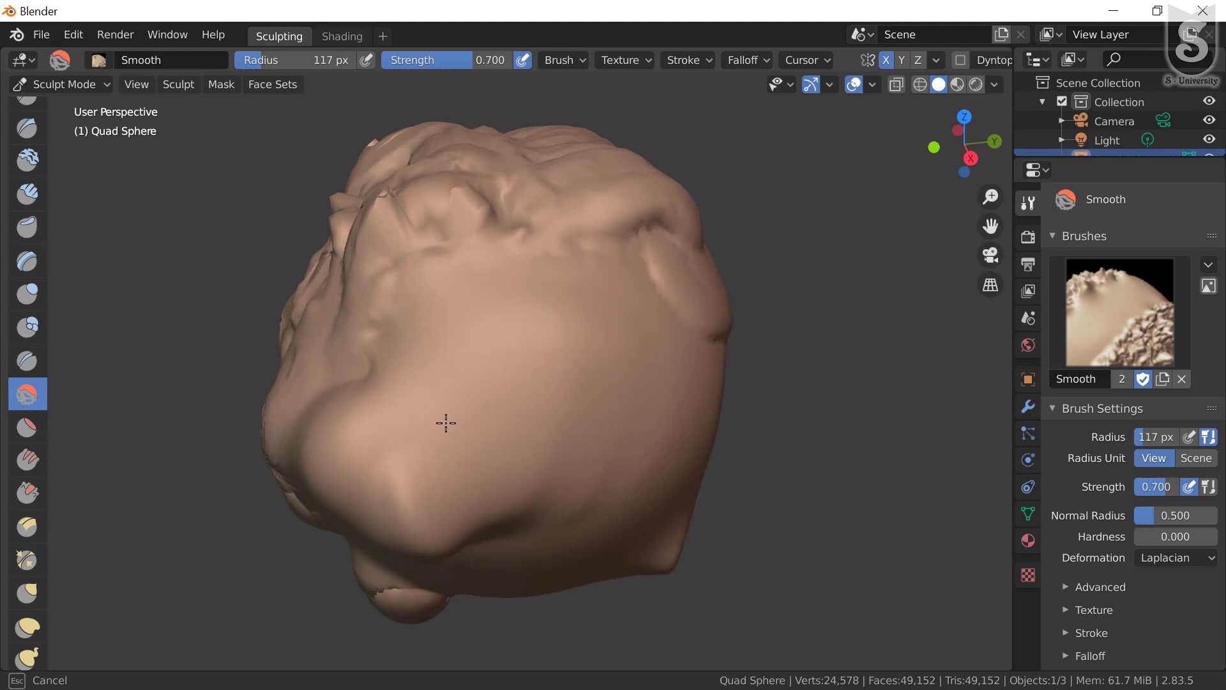
{"action": "left_click_drag", "start_coordinate": [527, 370], "coordinate": [542, 423]}
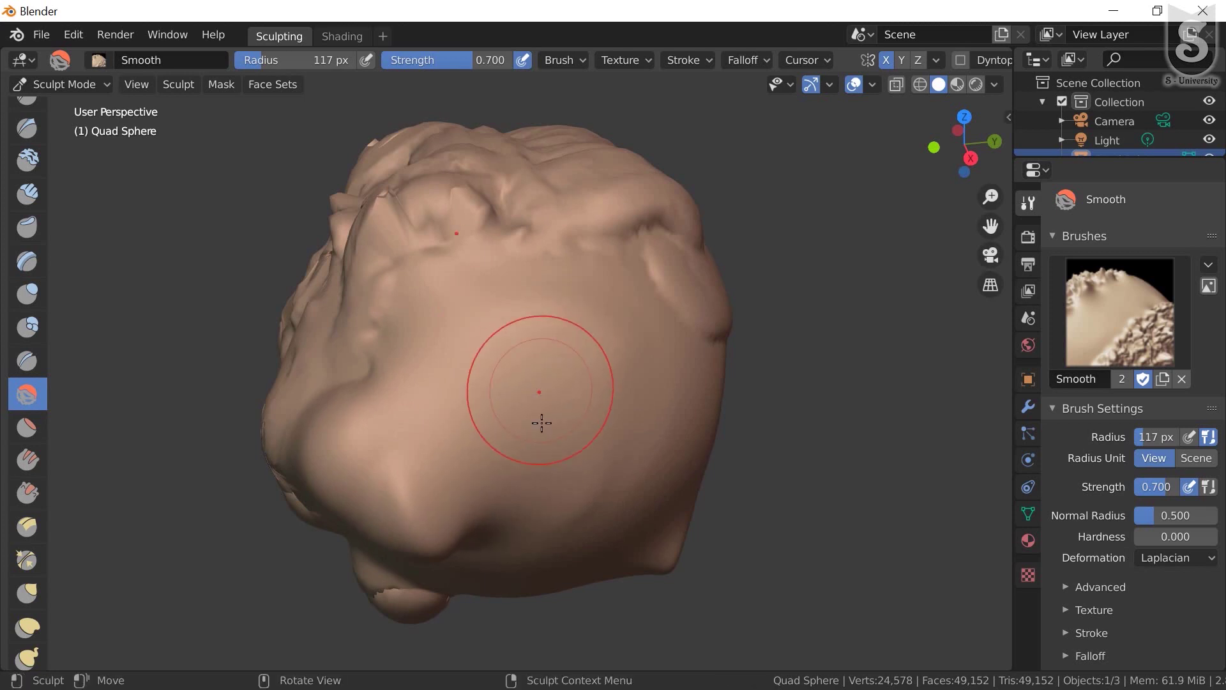
Smooth the side bump, the lower crease, the face creases and the brow bump
{"action": "mouse_move", "coordinate": [554, 456]}
{"action": "middle_mouse_down"}
{"action": "mouse_move", "coordinate": [564, 370]}
{"action": "mouse_move", "coordinate": [427, 260]}
{"action": "middle_mouse_up"}
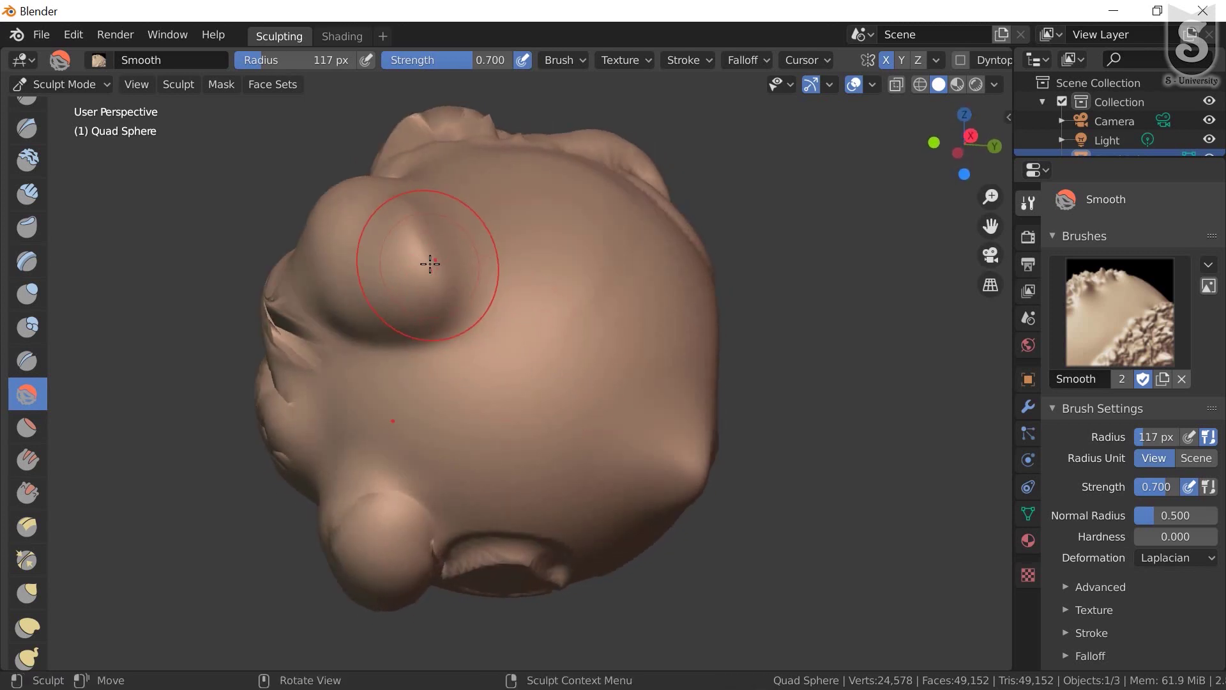
{"action": "mouse_move", "coordinate": [427, 260]}
{"action": "left_mouse_down"}
{"action": "mouse_move", "coordinate": [458, 321]}
{"action": "mouse_move", "coordinate": [419, 285]}
{"action": "mouse_move", "coordinate": [364, 328]}
{"action": "mouse_move", "coordinate": [313, 335]}
{"action": "mouse_move", "coordinate": [342, 351]}
{"action": "left_mouse_up"}
{"action": "mouse_move", "coordinate": [342, 351]}
{"action": "middle_mouse_down"}
{"action": "mouse_move", "coordinate": [451, 520]}
{"action": "mouse_move", "coordinate": [520, 465]}
{"action": "middle_mouse_up"}
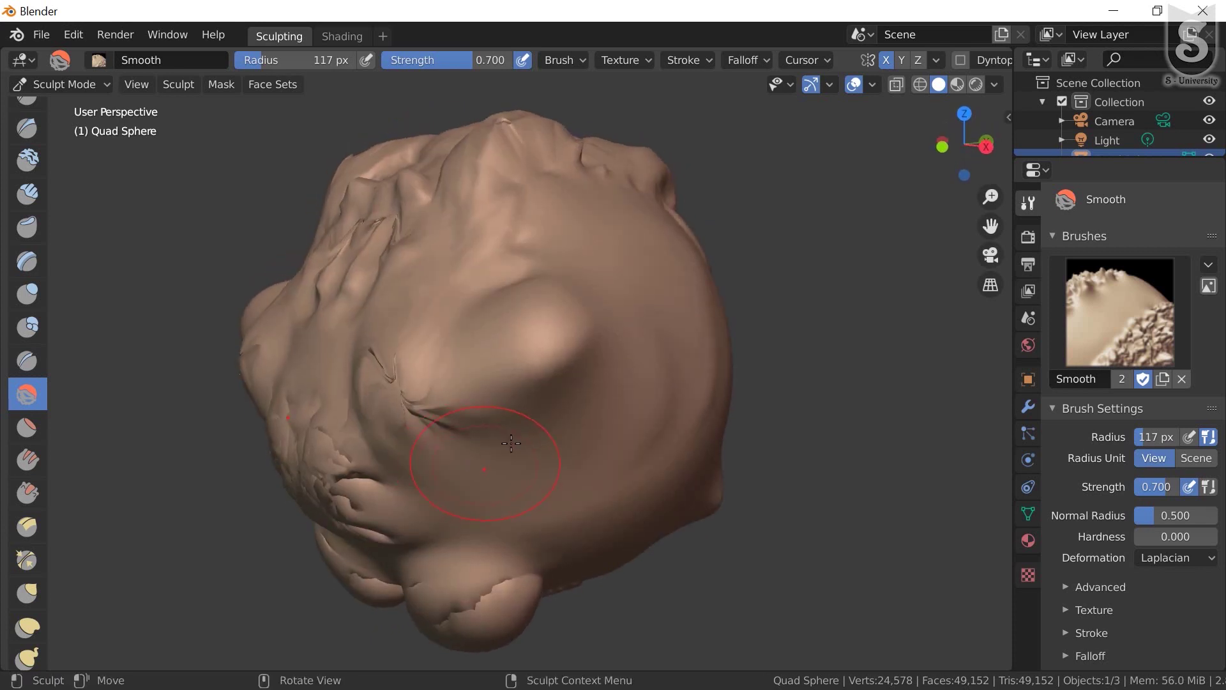
{"action": "mouse_move", "coordinate": [520, 465]}
{"action": "left_mouse_down"}
{"action": "mouse_move", "coordinate": [544, 350]}
{"action": "mouse_move", "coordinate": [447, 345]}
{"action": "mouse_move", "coordinate": [396, 415]}
{"action": "mouse_move", "coordinate": [498, 296]}
{"action": "mouse_move", "coordinate": [556, 314]}
{"action": "left_mouse_up"}
{"action": "middle_click_drag", "start_coordinate": [435, 420], "coordinate": [536, 447]}
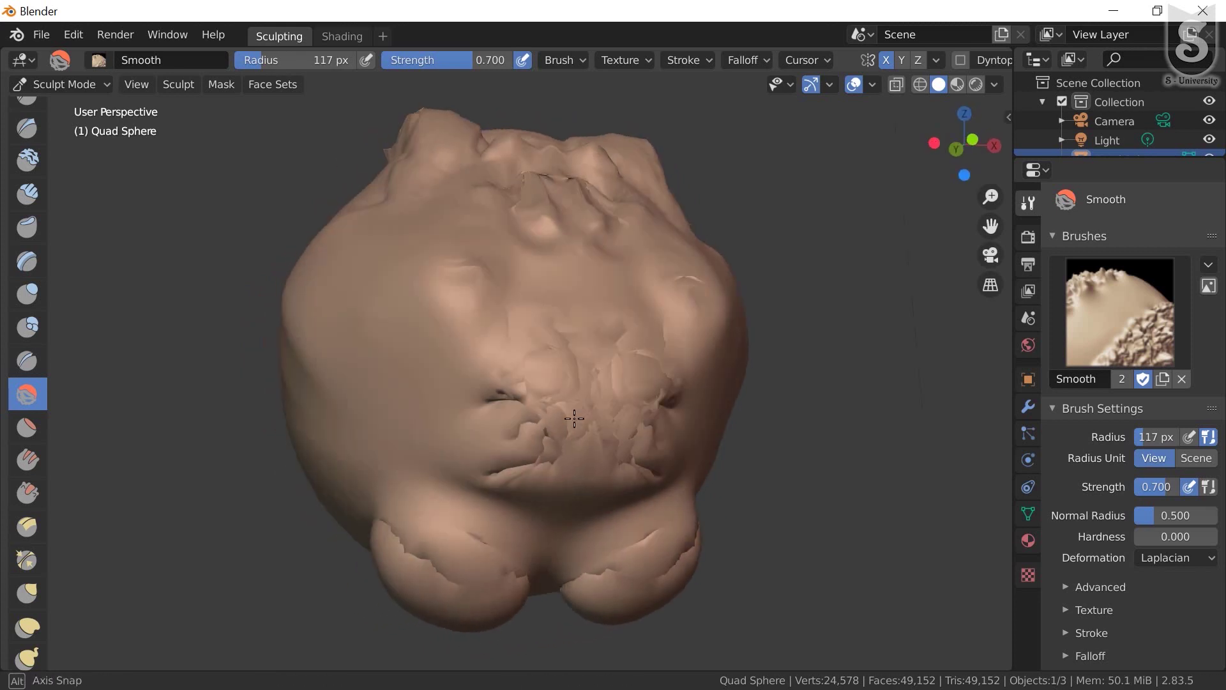
{"action": "mouse_move", "coordinate": [536, 447]}
{"action": "left_mouse_down"}
{"action": "mouse_move", "coordinate": [548, 460]}
{"action": "mouse_move", "coordinate": [556, 337]}
{"action": "mouse_move", "coordinate": [479, 411]}
{"action": "mouse_move", "coordinate": [567, 470]}
{"action": "mouse_move", "coordinate": [565, 539]}
{"action": "mouse_move", "coordinate": [600, 400]}
{"action": "left_mouse_up"}
{"action": "left_click_drag", "start_coordinate": [450, 316], "coordinate": [469, 263]}
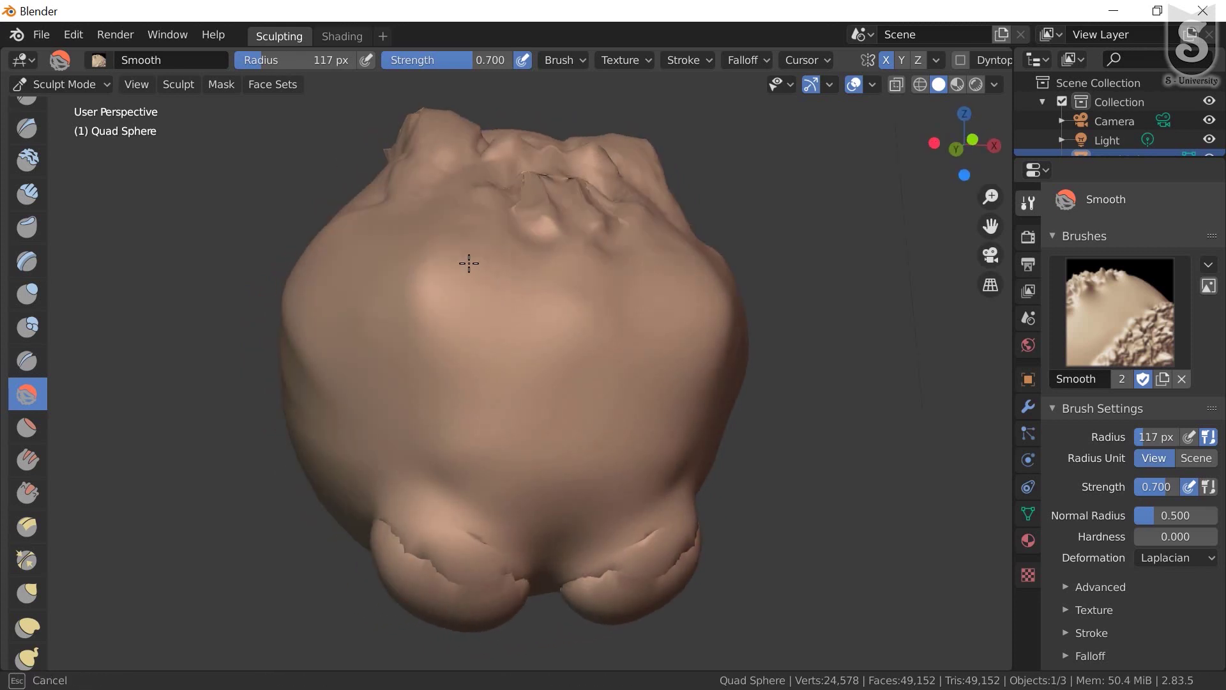
{"action": "left_click_drag", "start_coordinate": [593, 218], "coordinate": [537, 268]}
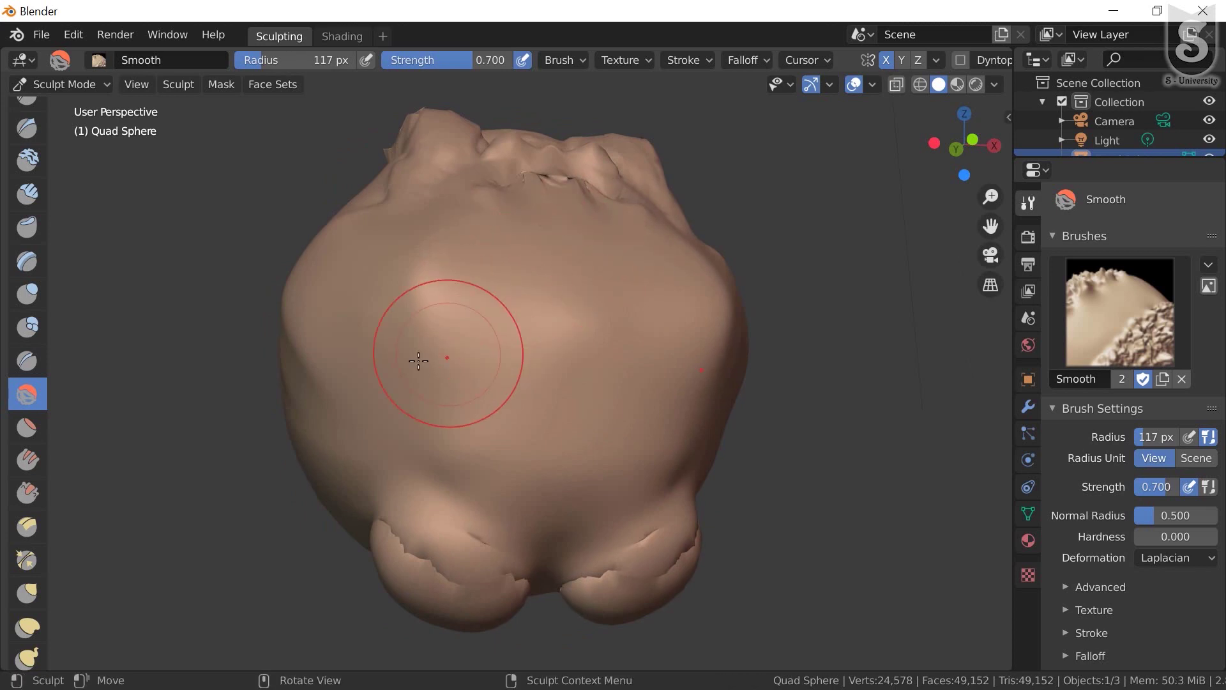
Raise the Flatten/Contrast brush strength to 1.000 and flatten the large bump
{"action": "left_click", "coordinate": [24, 430]}
{"action": "mouse_move", "coordinate": [396, 434]}
{"action": "middle_mouse_down"}
{"action": "mouse_move", "coordinate": [424, 487]}
{"action": "mouse_move", "coordinate": [479, 499]}
{"action": "mouse_move", "coordinate": [452, 440]}
{"action": "mouse_move", "coordinate": [541, 454]}
{"action": "middle_mouse_up"}
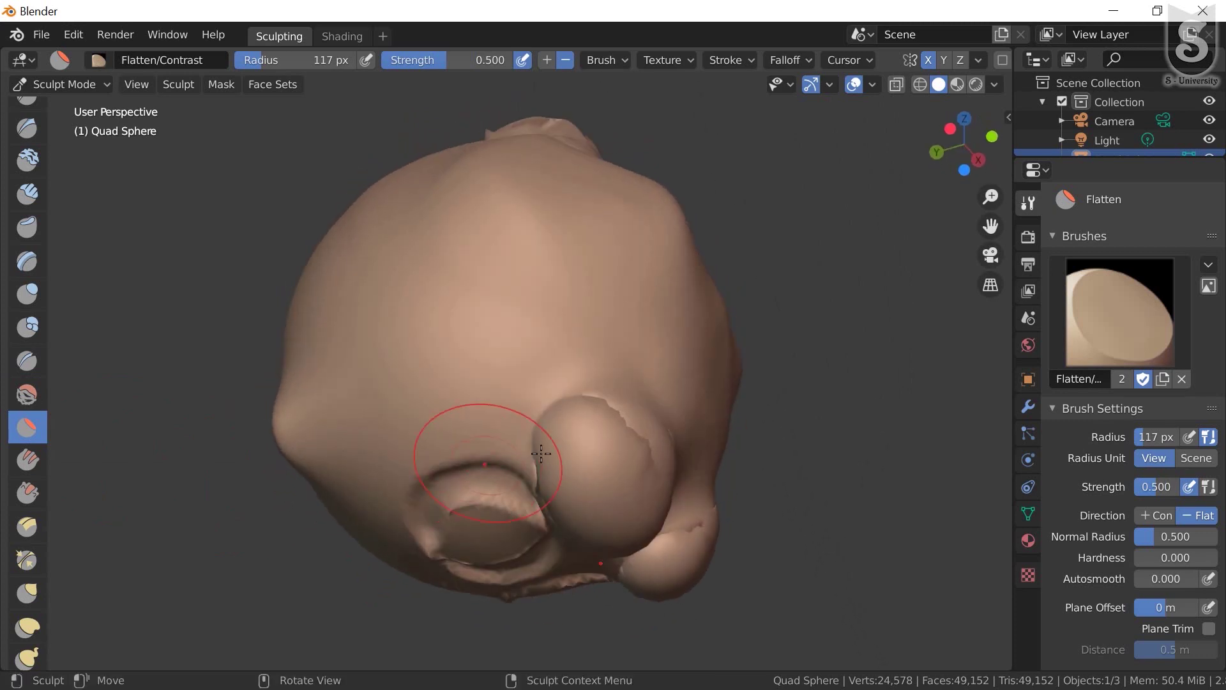
{"action": "mouse_move", "coordinate": [637, 504]}
{"action": "left_mouse_down"}
{"action": "mouse_move", "coordinate": [600, 500]}
{"action": "mouse_move", "coordinate": [594, 515]}
{"action": "left_mouse_up"}
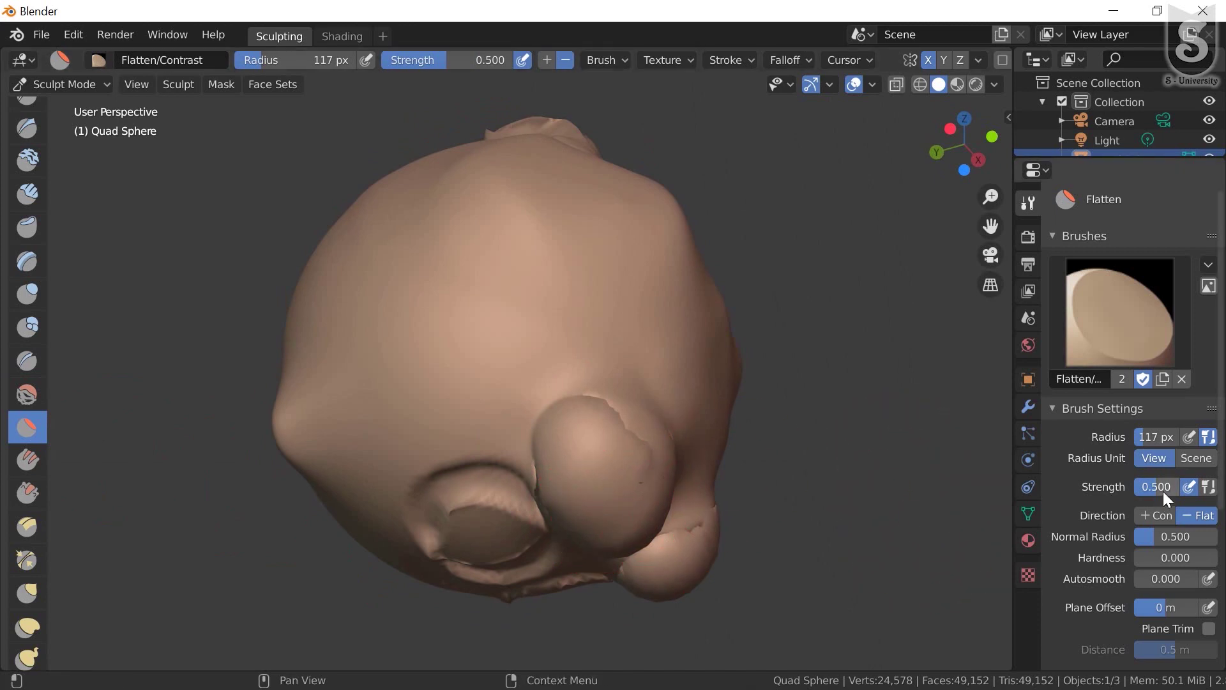
{"action": "left_click_drag", "start_coordinate": [1155, 488], "coordinate": [1214, 488]}
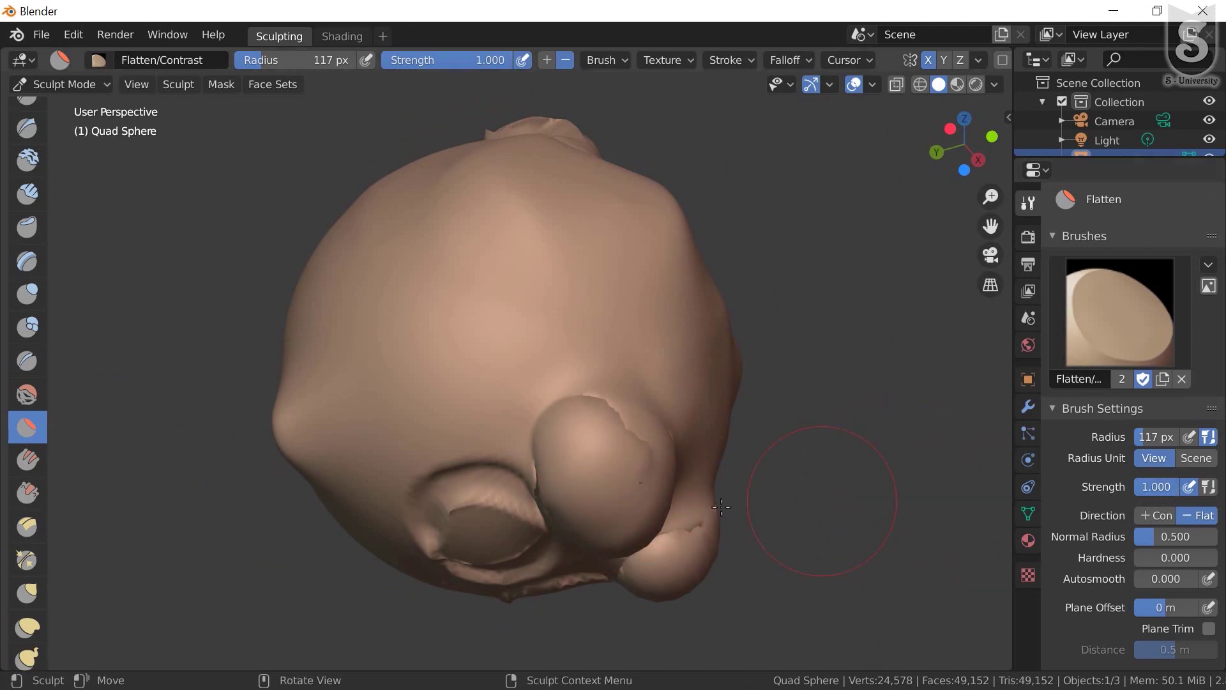
{"action": "mouse_move", "coordinate": [613, 508]}
{"action": "left_mouse_down"}
{"action": "mouse_move", "coordinate": [574, 495]}
{"action": "mouse_move", "coordinate": [659, 424]}
{"action": "mouse_move", "coordinate": [637, 428]}
{"action": "mouse_move", "coordinate": [651, 412]}
{"action": "left_mouse_up"}
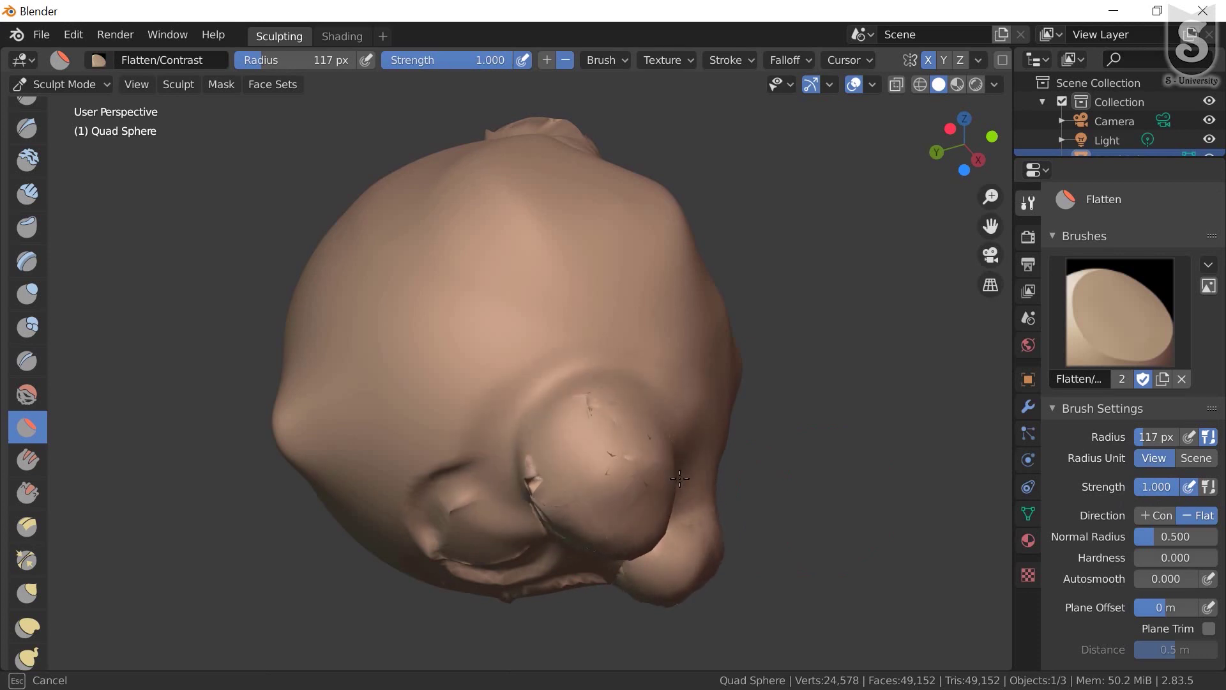
Flatten both bumps further, then the mouth region and the central and lower face
{"action": "middle_click_drag", "start_coordinate": [652, 412], "coordinate": [566, 419]}
{"action": "mouse_move", "coordinate": [565, 419]}
{"action": "left_mouse_down"}
{"action": "mouse_move", "coordinate": [576, 286]}
{"action": "mouse_move", "coordinate": [617, 380]}
{"action": "mouse_move", "coordinate": [487, 356]}
{"action": "mouse_move", "coordinate": [638, 402]}
{"action": "mouse_move", "coordinate": [521, 381]}
{"action": "mouse_move", "coordinate": [493, 251]}
{"action": "mouse_move", "coordinate": [512, 301]}
{"action": "mouse_move", "coordinate": [665, 383]}
{"action": "mouse_move", "coordinate": [479, 432]}
{"action": "mouse_move", "coordinate": [498, 332]}
{"action": "left_mouse_up"}
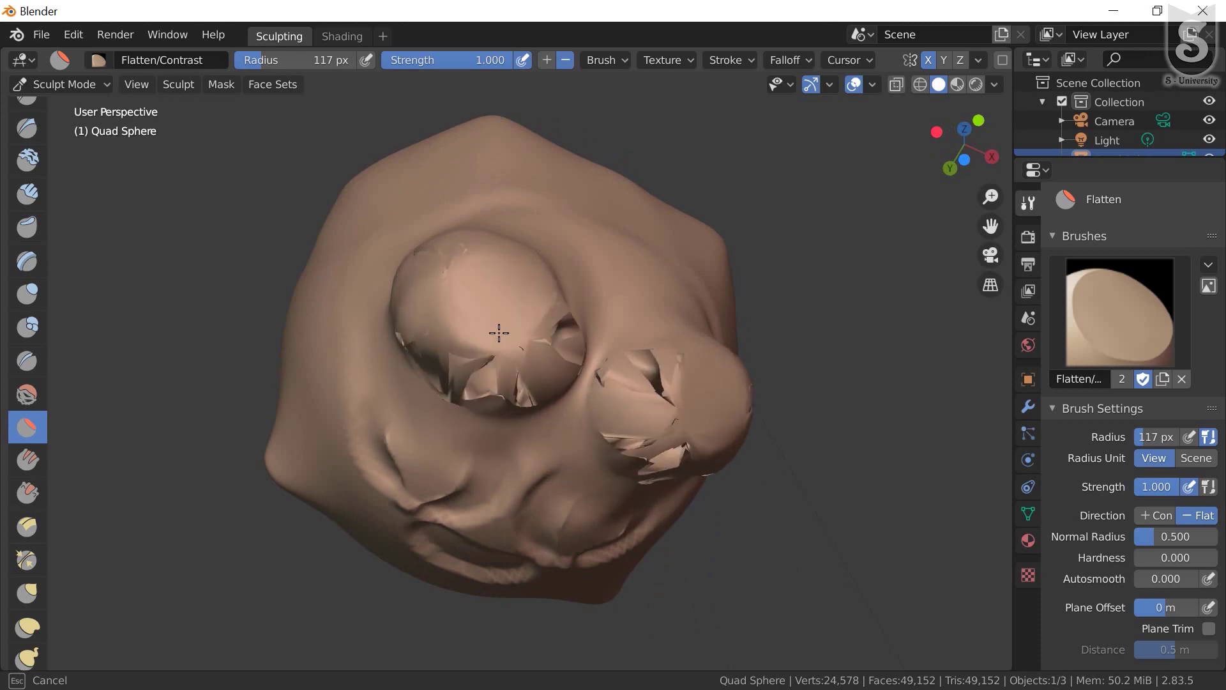
{"action": "middle_click_drag", "start_coordinate": [498, 332], "coordinate": [485, 435]}
{"action": "mouse_move", "coordinate": [485, 435]}
{"action": "left_mouse_down"}
{"action": "mouse_move", "coordinate": [520, 419]}
{"action": "mouse_move", "coordinate": [465, 471]}
{"action": "mouse_move", "coordinate": [555, 405]}
{"action": "mouse_move", "coordinate": [559, 447]}
{"action": "mouse_move", "coordinate": [531, 402]}
{"action": "mouse_move", "coordinate": [566, 534]}
{"action": "left_mouse_up"}
{"action": "mouse_move", "coordinate": [566, 534]}
{"action": "middle_mouse_down"}
{"action": "mouse_move", "coordinate": [530, 432]}
{"action": "mouse_move", "coordinate": [591, 387]}
{"action": "mouse_move", "coordinate": [562, 370]}
{"action": "middle_mouse_up"}
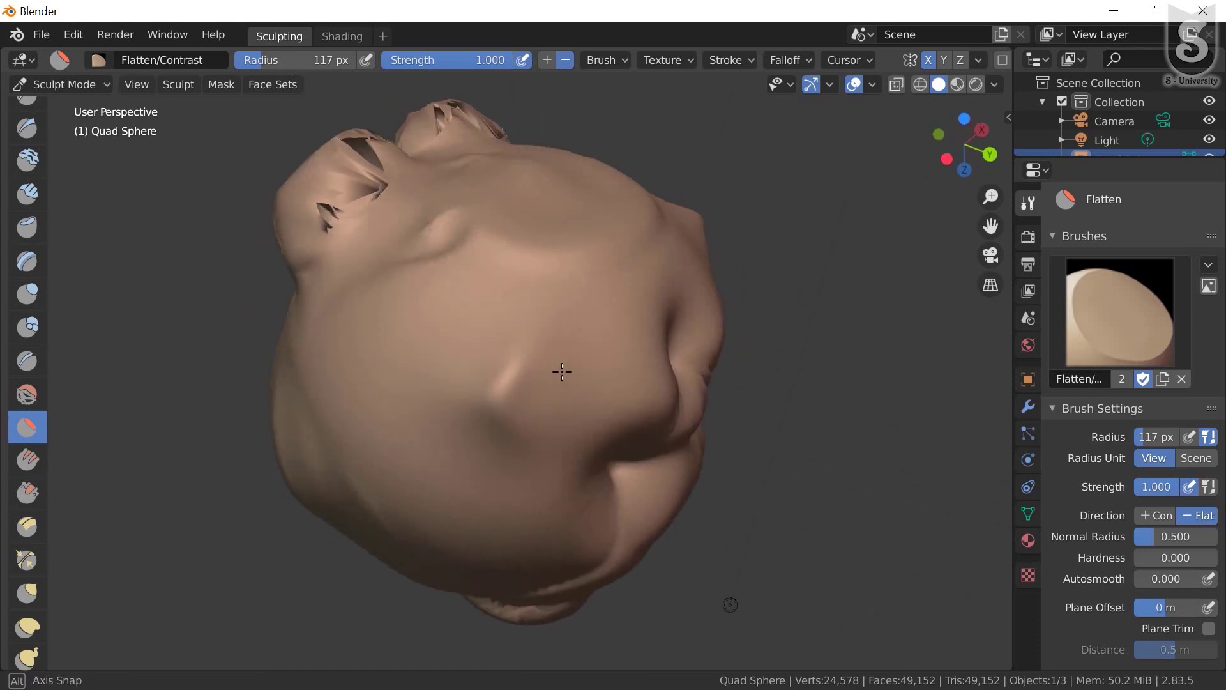
{"action": "mouse_move", "coordinate": [509, 397]}
{"action": "left_mouse_down"}
{"action": "mouse_move", "coordinate": [419, 397]}
{"action": "mouse_move", "coordinate": [480, 391]}
{"action": "left_mouse_up"}
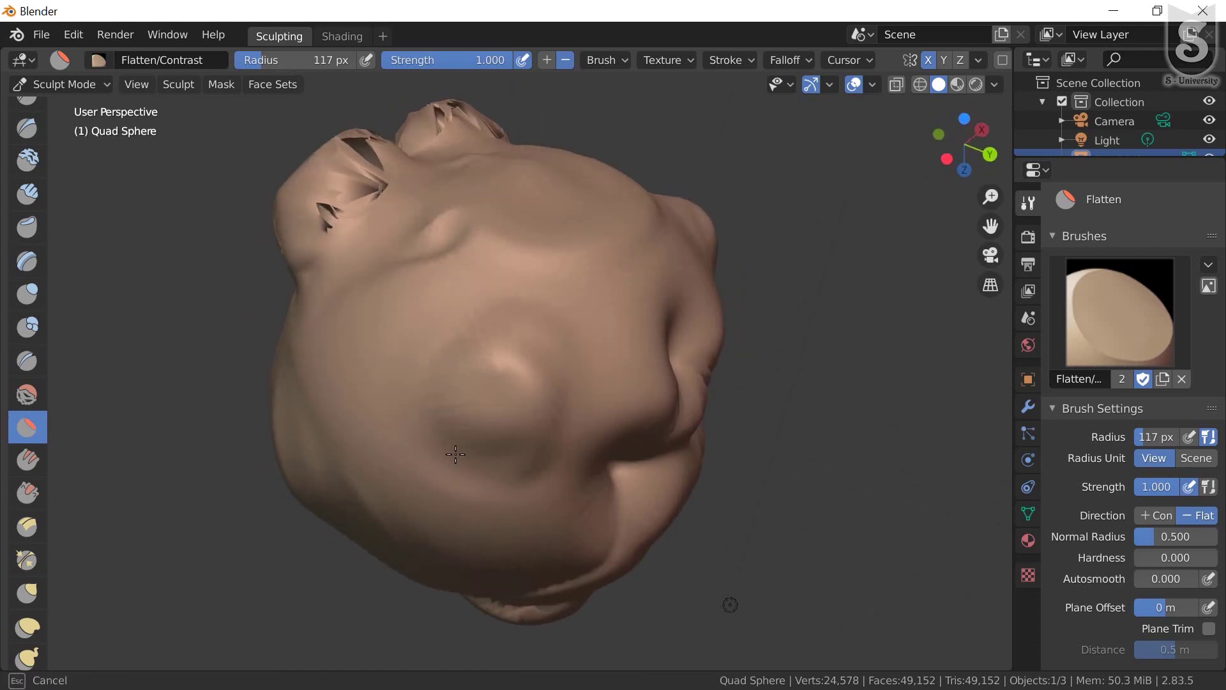
{"action": "mouse_move", "coordinate": [456, 454]}
{"action": "left_mouse_down"}
{"action": "mouse_move", "coordinate": [438, 443]}
{"action": "mouse_move", "coordinate": [583, 501]}
{"action": "left_mouse_up"}
{"action": "mouse_move", "coordinate": [583, 501]}
{"action": "middle_mouse_down"}
{"action": "mouse_move", "coordinate": [503, 376]}
{"action": "mouse_move", "coordinate": [520, 397]}
{"action": "middle_mouse_up"}
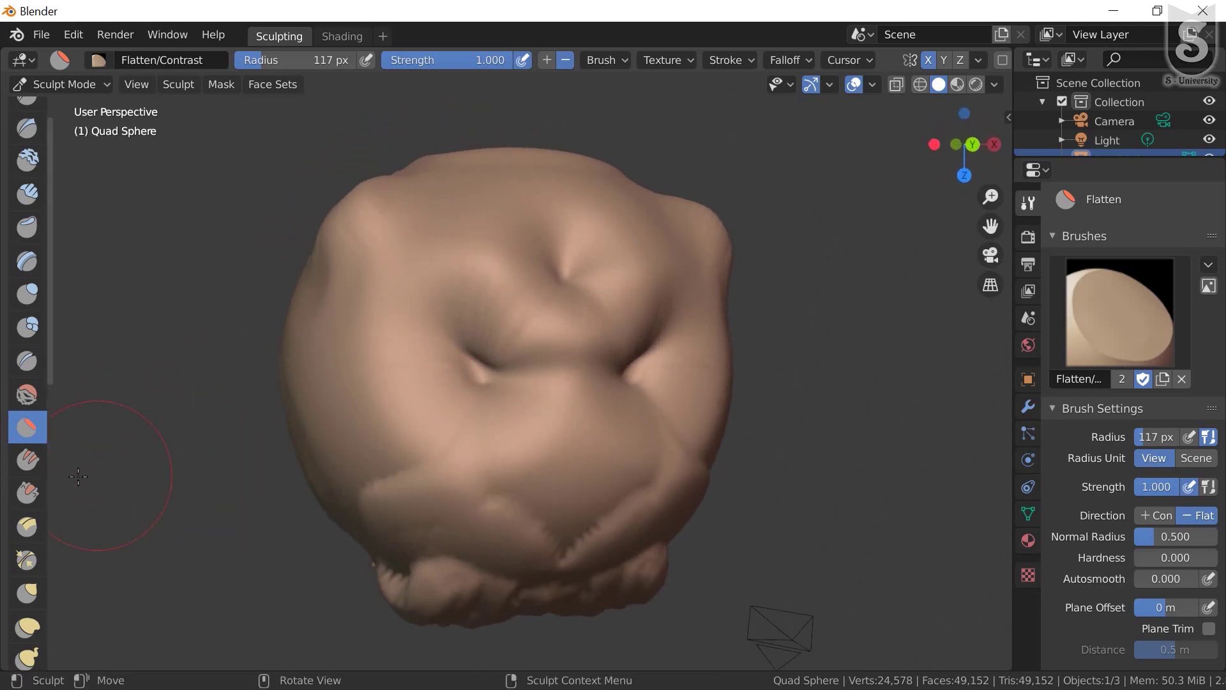
Fill the surface hollow, the creases and the ridged lower section with the Fill brush
{"action": "left_click", "coordinate": [22, 455]}
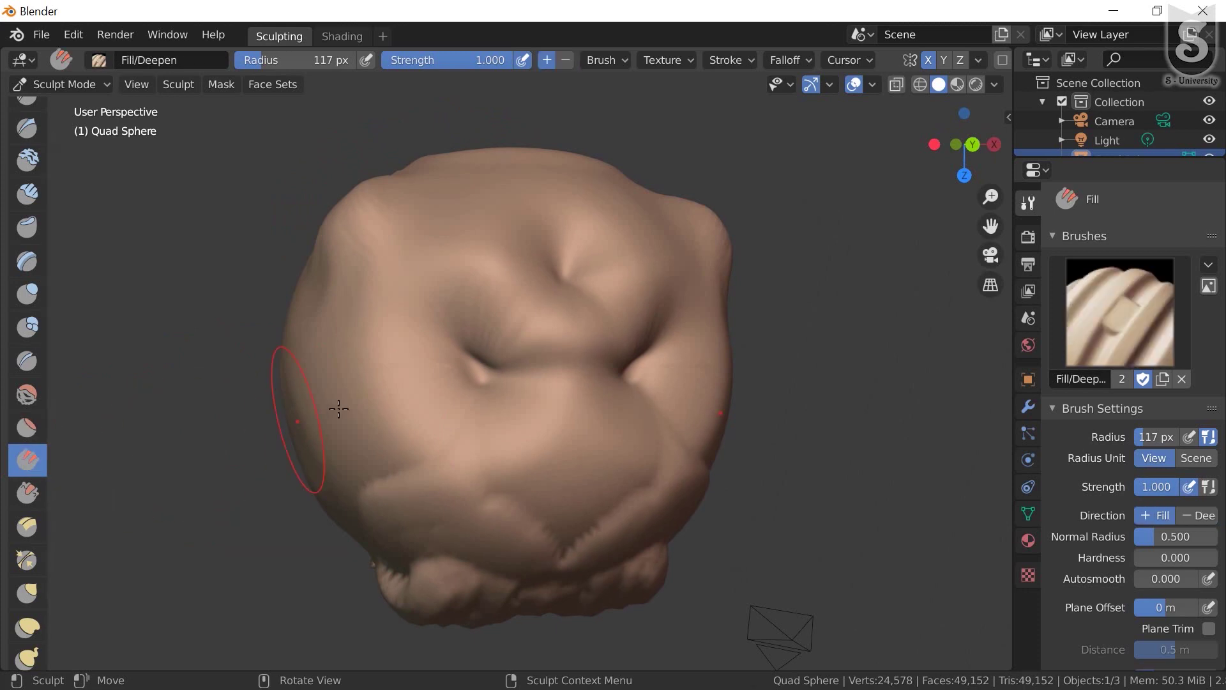
{"action": "mouse_move", "coordinate": [501, 349]}
{"action": "left_mouse_down"}
{"action": "mouse_move", "coordinate": [462, 357]}
{"action": "mouse_move", "coordinate": [486, 348]}
{"action": "left_mouse_up"}
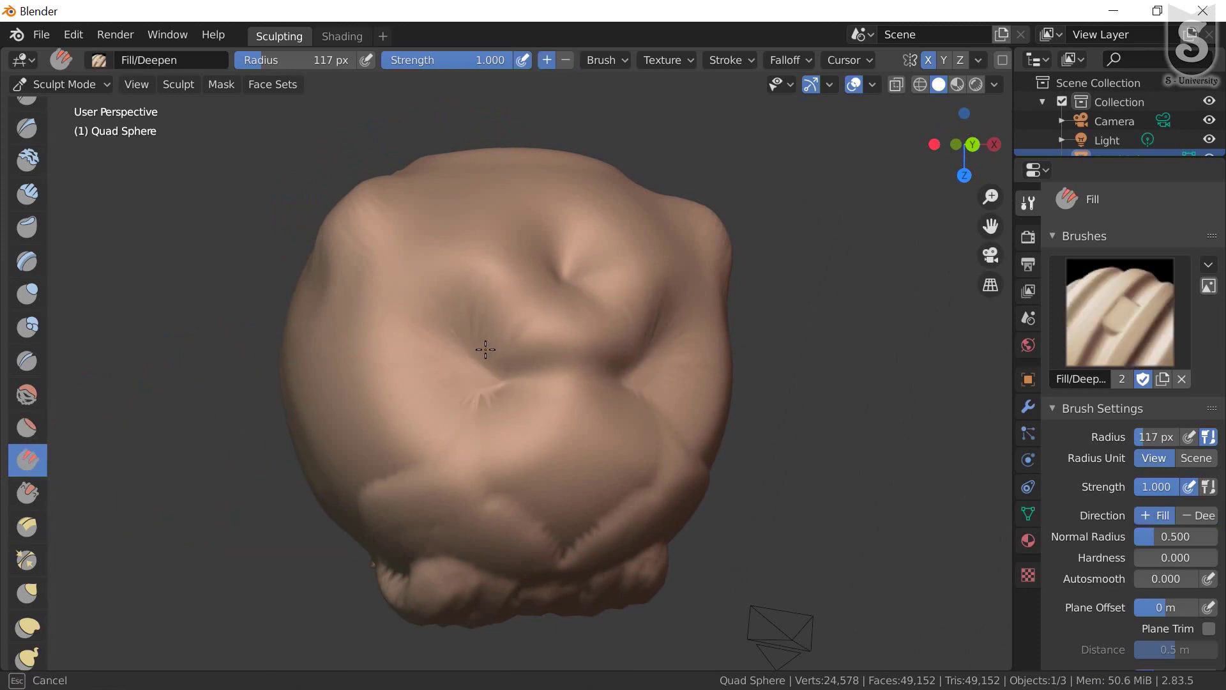
{"action": "mouse_move", "coordinate": [431, 406]}
{"action": "left_mouse_down"}
{"action": "mouse_move", "coordinate": [439, 371]}
{"action": "mouse_move", "coordinate": [504, 308]}
{"action": "mouse_move", "coordinate": [511, 358]}
{"action": "left_mouse_up"}
{"action": "middle_click_drag", "start_coordinate": [518, 441], "coordinate": [492, 369]}
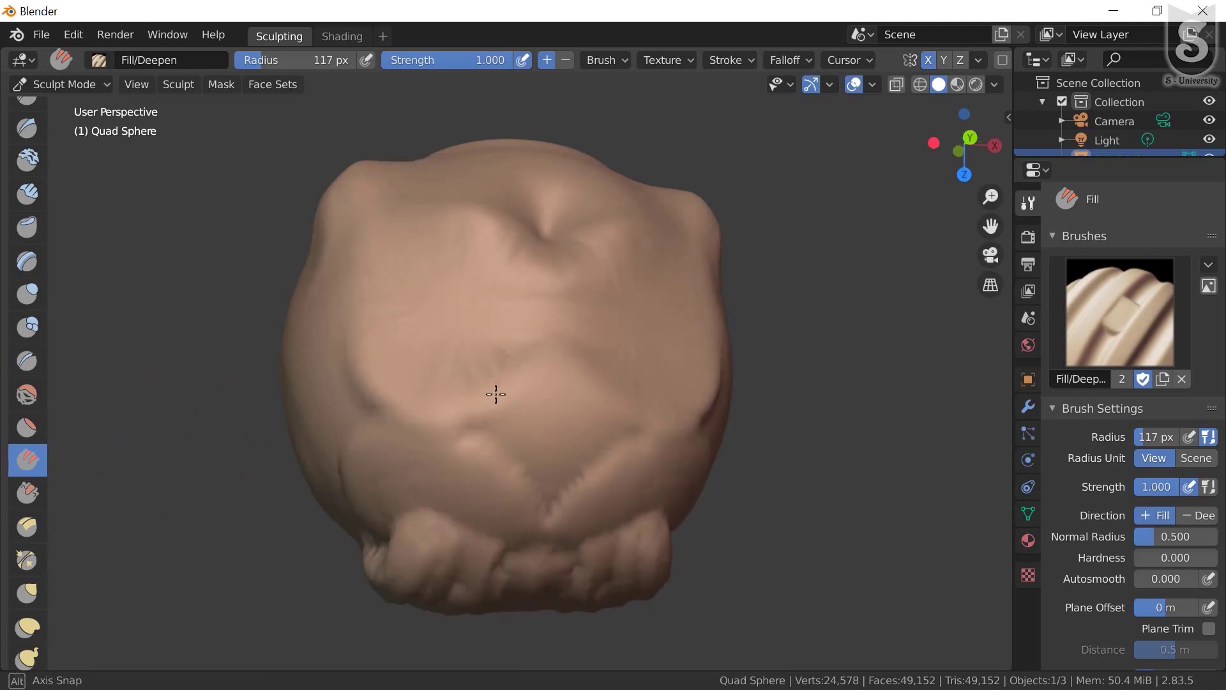
{"action": "left_click_drag", "start_coordinate": [493, 370], "coordinate": [451, 260]}
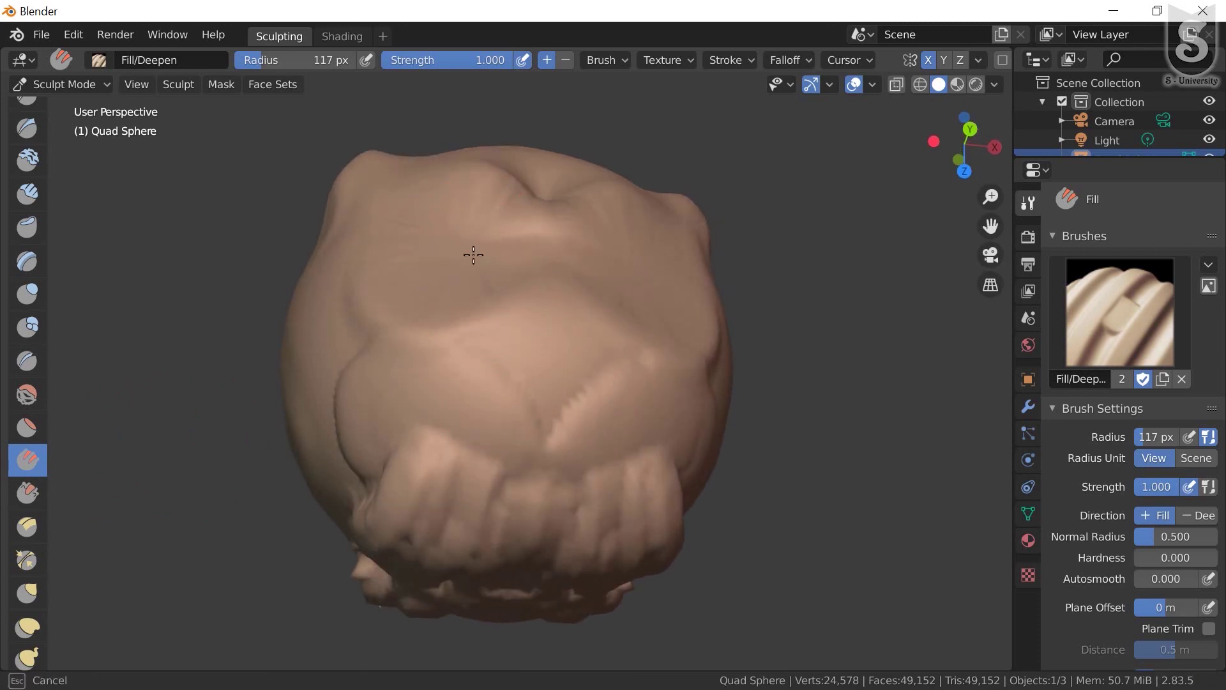
{"action": "left_click_drag", "start_coordinate": [438, 291], "coordinate": [470, 515]}
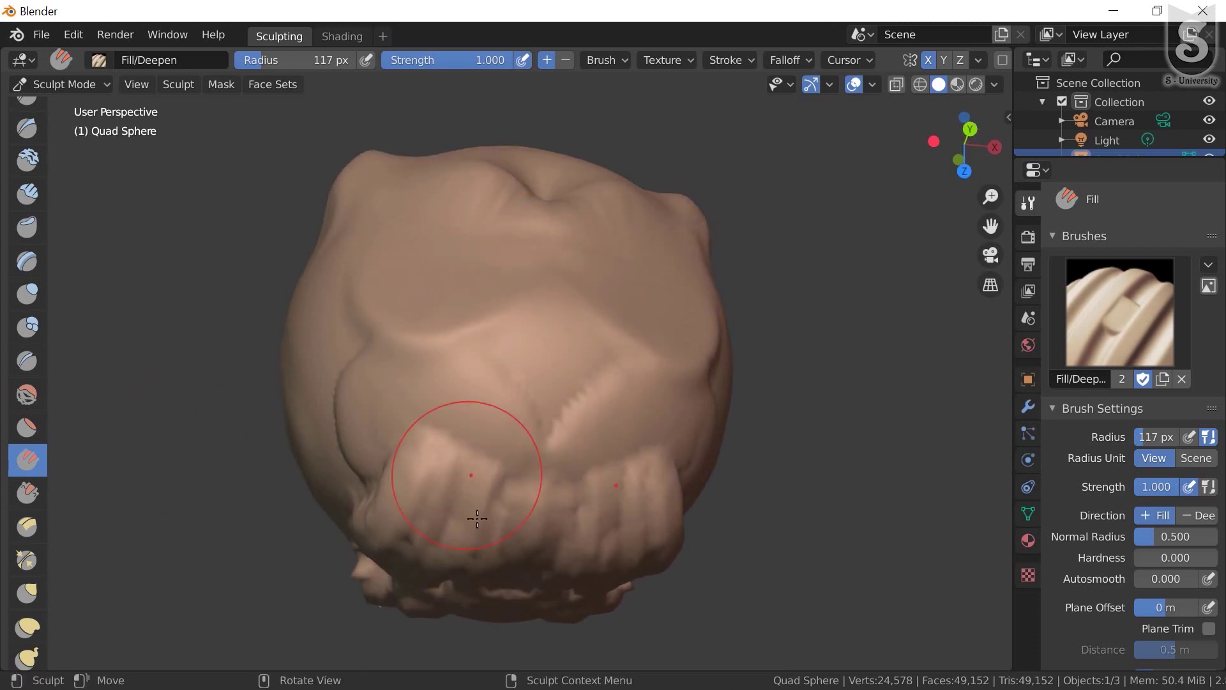
{"action": "middle_click_drag", "start_coordinate": [471, 515], "coordinate": [564, 313]}
{"action": "mouse_move", "coordinate": [564, 312]}
{"action": "left_mouse_down"}
{"action": "mouse_move", "coordinate": [515, 391]}
{"action": "mouse_move", "coordinate": [405, 389]}
{"action": "mouse_move", "coordinate": [411, 339]}
{"action": "mouse_move", "coordinate": [668, 356]}
{"action": "mouse_move", "coordinate": [542, 309]}
{"action": "mouse_move", "coordinate": [528, 496]}
{"action": "mouse_move", "coordinate": [511, 464]}
{"action": "mouse_move", "coordinate": [395, 499]}
{"action": "mouse_move", "coordinate": [379, 527]}
{"action": "left_mouse_up"}
{"action": "middle_click_drag", "start_coordinate": [423, 511], "coordinate": [428, 448]}
{"action": "mouse_move", "coordinate": [428, 447]}
{"action": "left_mouse_down"}
{"action": "mouse_move", "coordinate": [447, 460]}
{"action": "mouse_move", "coordinate": [350, 411]}
{"action": "mouse_move", "coordinate": [423, 439]}
{"action": "mouse_move", "coordinate": [383, 409]}
{"action": "left_mouse_up"}
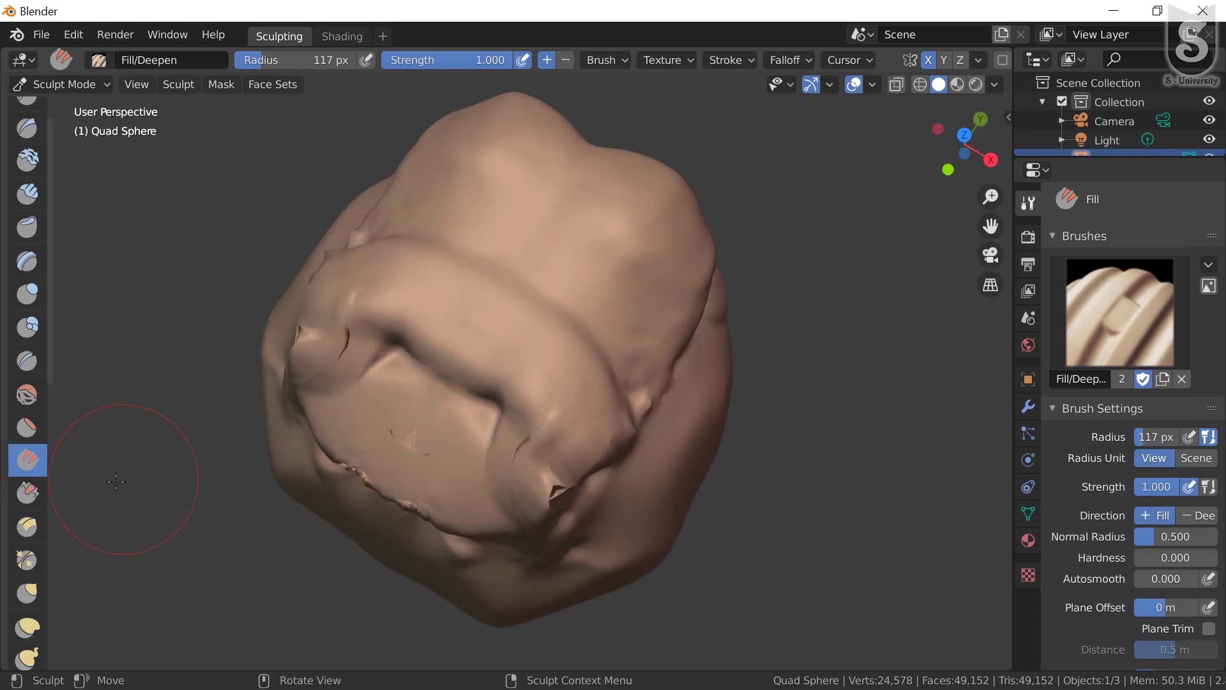
Scrape down the centre ridge, central bumps and upper creases with the Scrape brush
{"action": "left_click", "coordinate": [25, 488]}
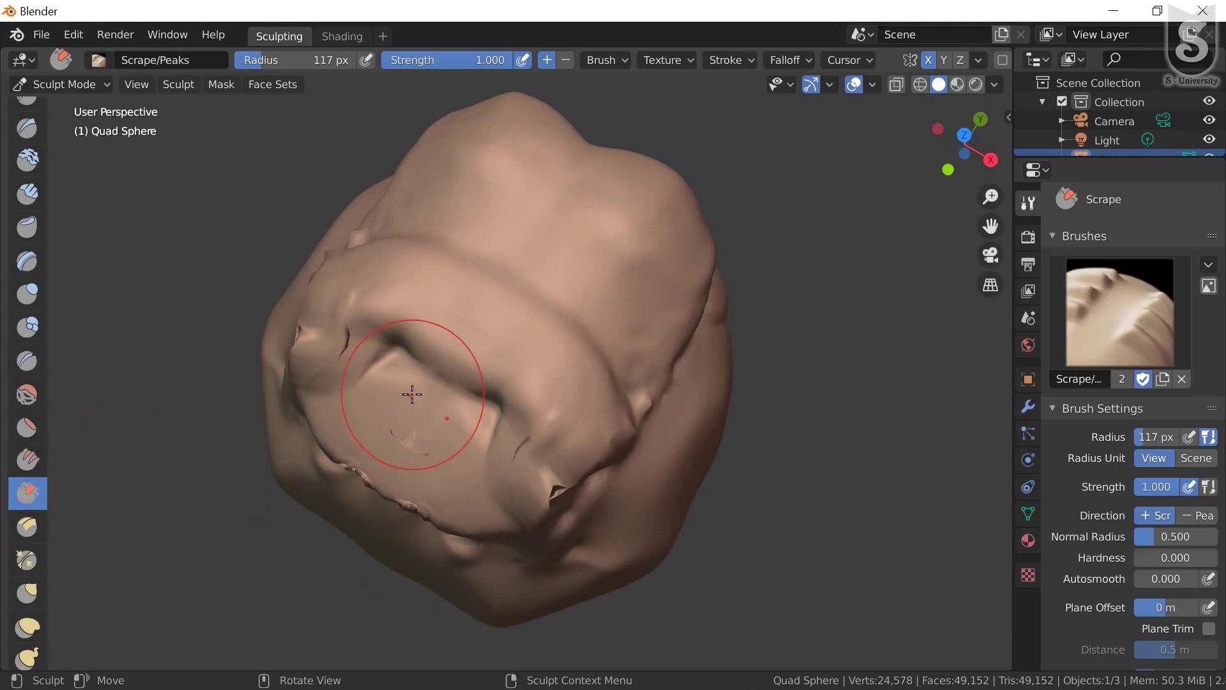
{"action": "mouse_move", "coordinate": [408, 391]}
{"action": "left_mouse_down"}
{"action": "mouse_move", "coordinate": [460, 419]}
{"action": "mouse_move", "coordinate": [444, 433]}
{"action": "mouse_move", "coordinate": [574, 289]}
{"action": "mouse_move", "coordinate": [456, 382]}
{"action": "left_mouse_up"}
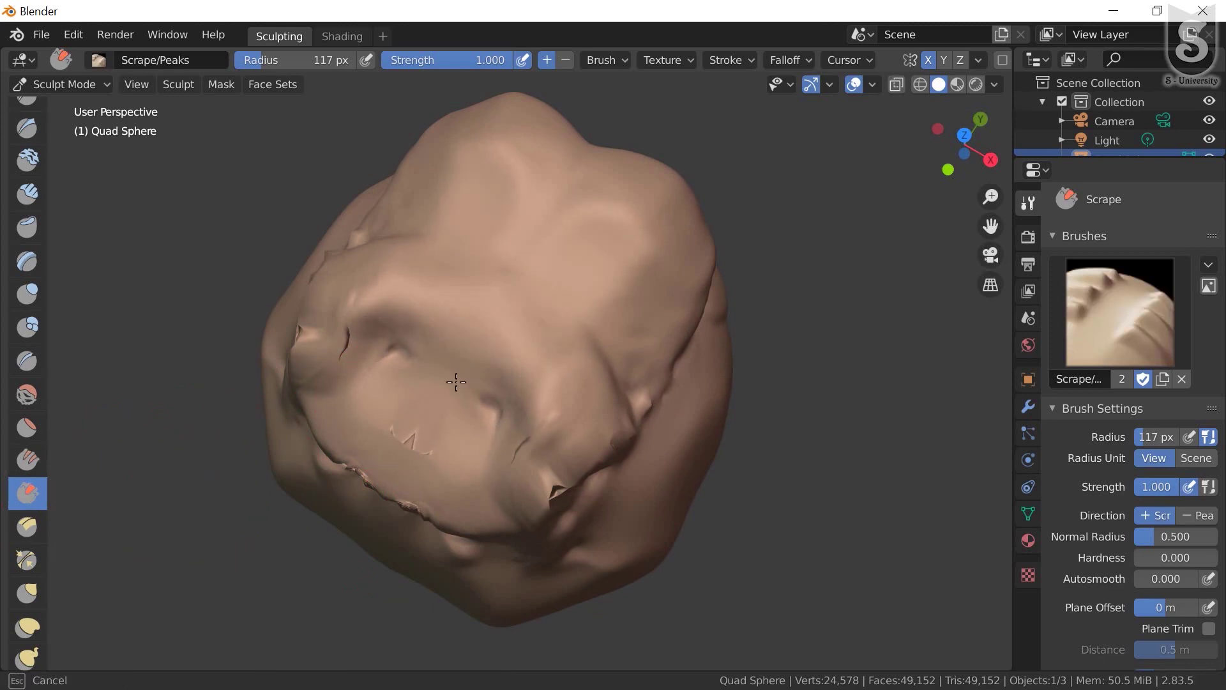
{"action": "mouse_move", "coordinate": [480, 331]}
{"action": "left_mouse_down"}
{"action": "mouse_move", "coordinate": [550, 266]}
{"action": "mouse_move", "coordinate": [410, 432]}
{"action": "left_mouse_up"}
{"action": "mouse_move", "coordinate": [653, 536]}
{"action": "middle_mouse_down"}
{"action": "mouse_move", "coordinate": [566, 446]}
{"action": "mouse_move", "coordinate": [594, 378]}
{"action": "middle_mouse_up"}
{"action": "mouse_move", "coordinate": [558, 313]}
{"action": "left_mouse_down"}
{"action": "mouse_move", "coordinate": [498, 306]}
{"action": "mouse_move", "coordinate": [392, 324]}
{"action": "mouse_move", "coordinate": [670, 283]}
{"action": "mouse_move", "coordinate": [534, 266]}
{"action": "mouse_move", "coordinate": [454, 323]}
{"action": "mouse_move", "coordinate": [376, 328]}
{"action": "left_mouse_up"}
{"action": "left_click_drag", "start_coordinate": [443, 311], "coordinate": [538, 319]}
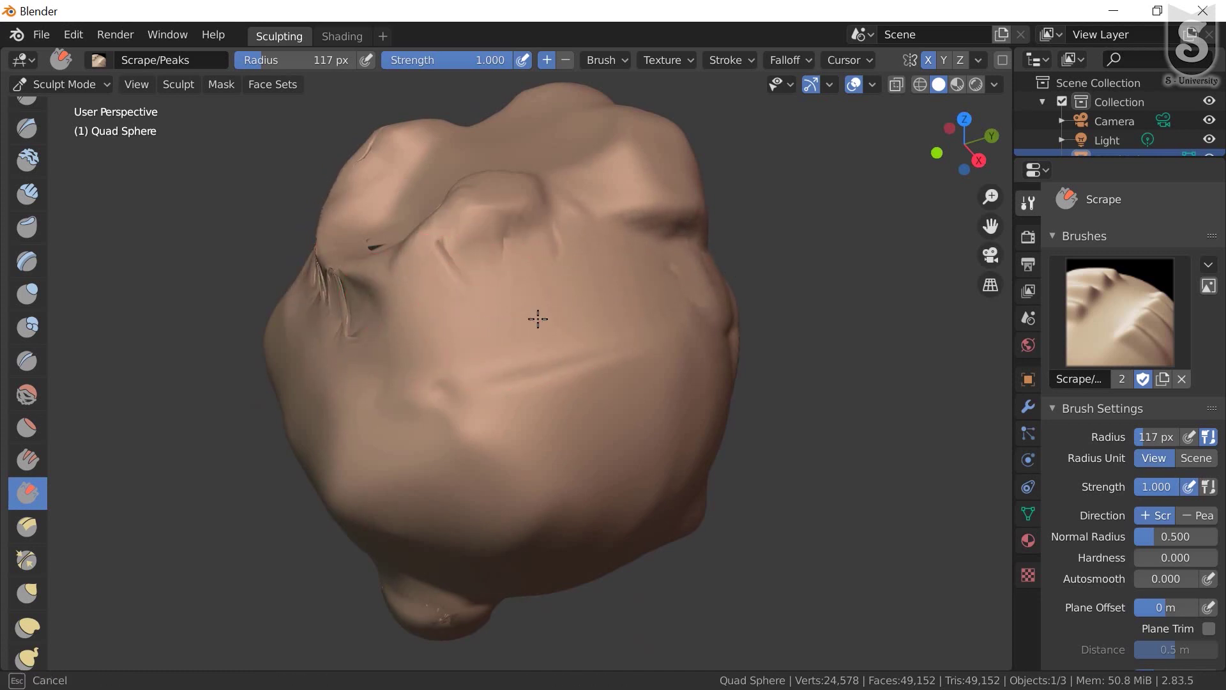
{"action": "mouse_move", "coordinate": [529, 261]}
{"action": "left_mouse_down"}
{"action": "mouse_move", "coordinate": [429, 270]}
{"action": "mouse_move", "coordinate": [641, 247]}
{"action": "mouse_move", "coordinate": [383, 243]}
{"action": "mouse_move", "coordinate": [499, 254]}
{"action": "mouse_move", "coordinate": [585, 239]}
{"action": "mouse_move", "coordinate": [413, 282]}
{"action": "mouse_move", "coordinate": [539, 265]}
{"action": "mouse_move", "coordinate": [451, 310]}
{"action": "left_mouse_up"}
Scrape flat the top peak, the lower-left hollow and the two lower hollows
{"action": "mouse_move", "coordinate": [451, 309]}
{"action": "middle_mouse_down"}
{"action": "mouse_move", "coordinate": [441, 389]}
{"action": "mouse_move", "coordinate": [583, 205]}
{"action": "middle_mouse_up"}
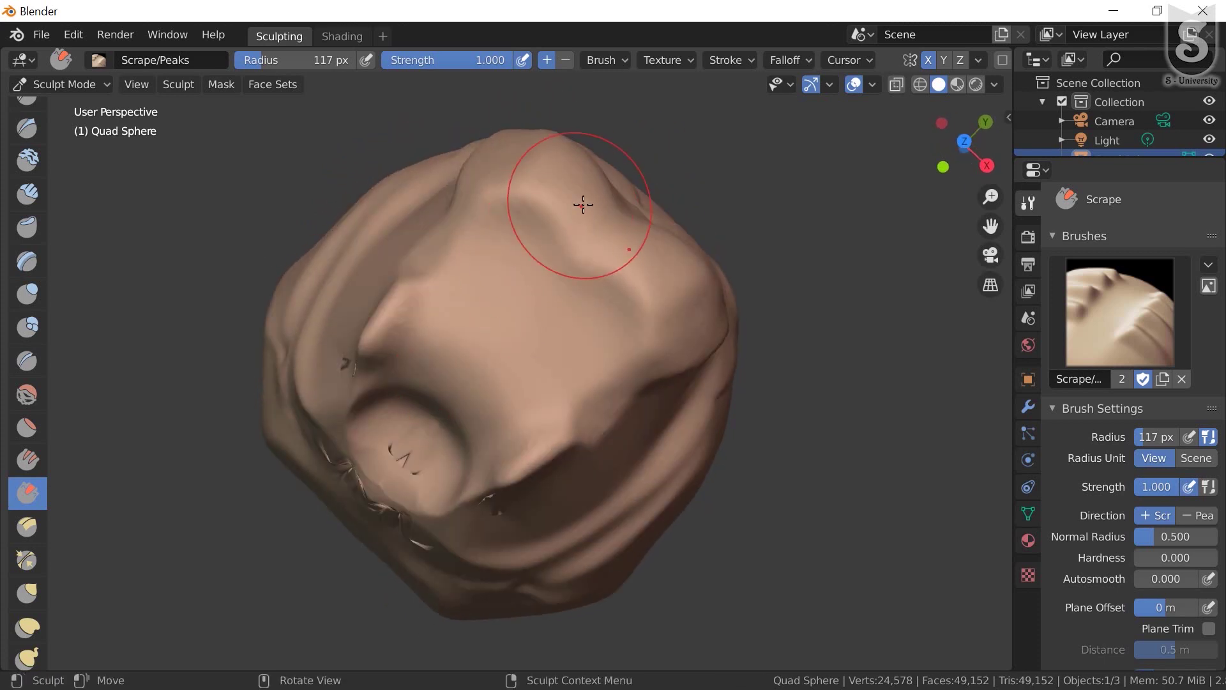
{"action": "left_click_drag", "start_coordinate": [603, 205], "coordinate": [550, 268]}
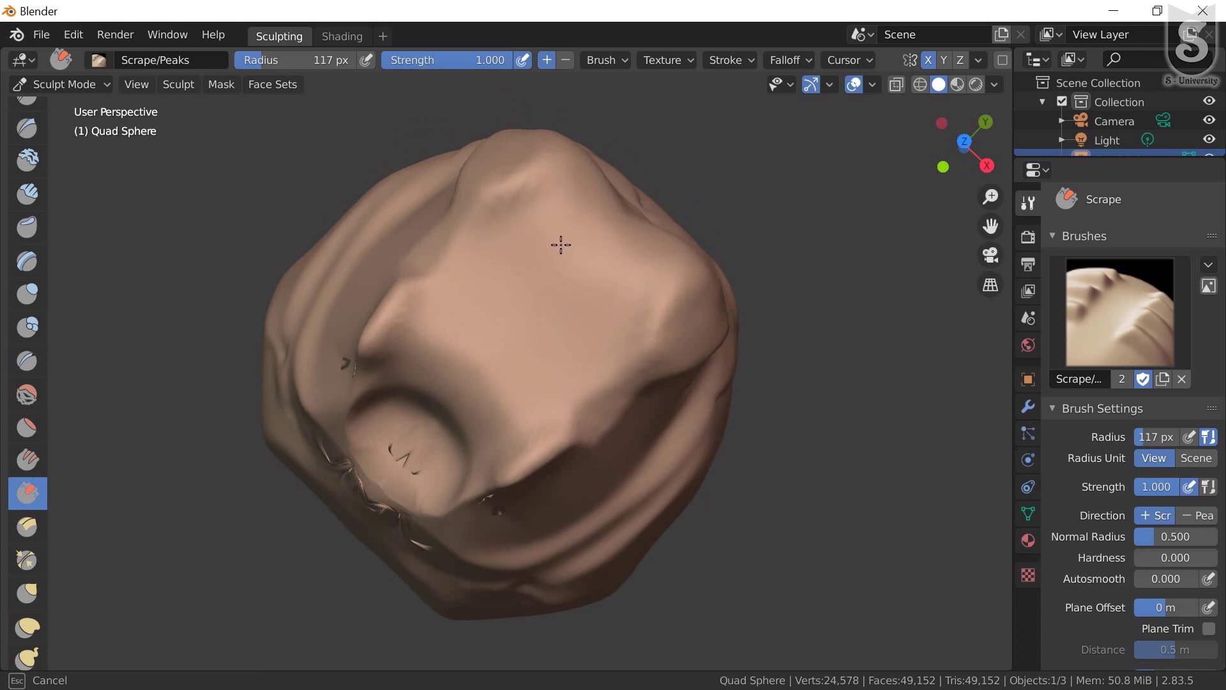
{"action": "mouse_move", "coordinate": [433, 387]}
{"action": "left_mouse_down"}
{"action": "mouse_move", "coordinate": [479, 358]}
{"action": "mouse_move", "coordinate": [410, 450]}
{"action": "left_mouse_up"}
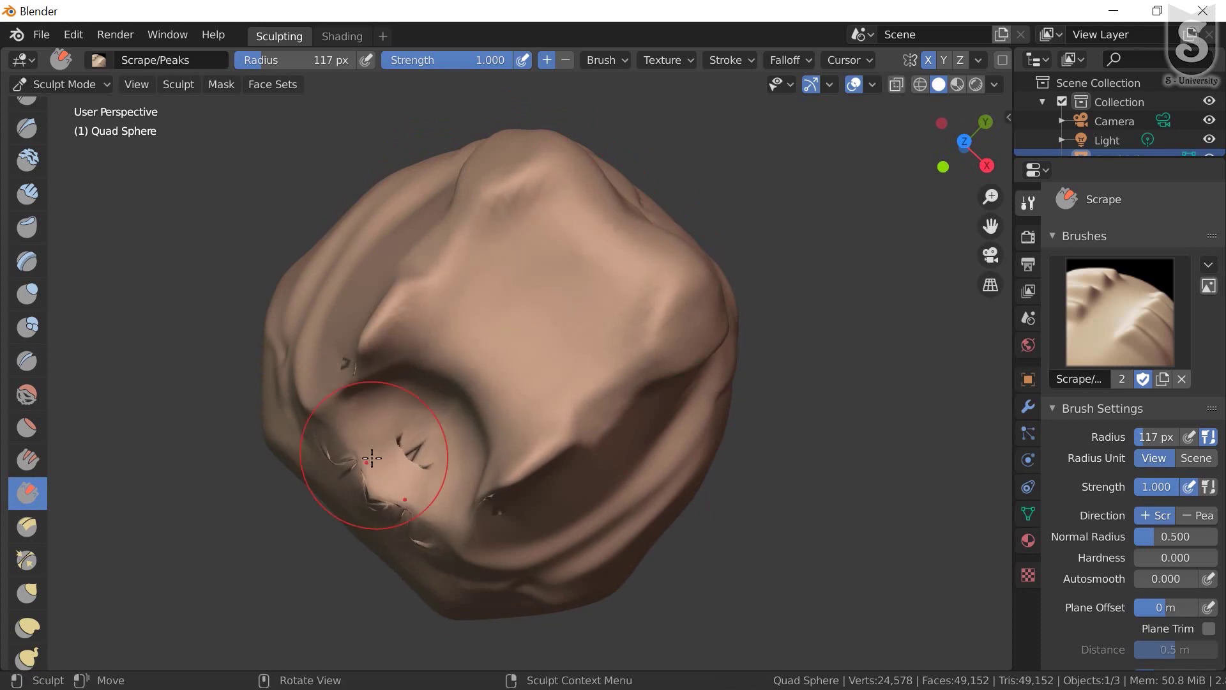
{"action": "mouse_move", "coordinate": [369, 452]}
{"action": "middle_mouse_down"}
{"action": "mouse_move", "coordinate": [418, 460]}
{"action": "mouse_move", "coordinate": [328, 326]}
{"action": "mouse_move", "coordinate": [347, 494]}
{"action": "mouse_move", "coordinate": [350, 331]}
{"action": "mouse_move", "coordinate": [224, 359]}
{"action": "middle_mouse_up"}
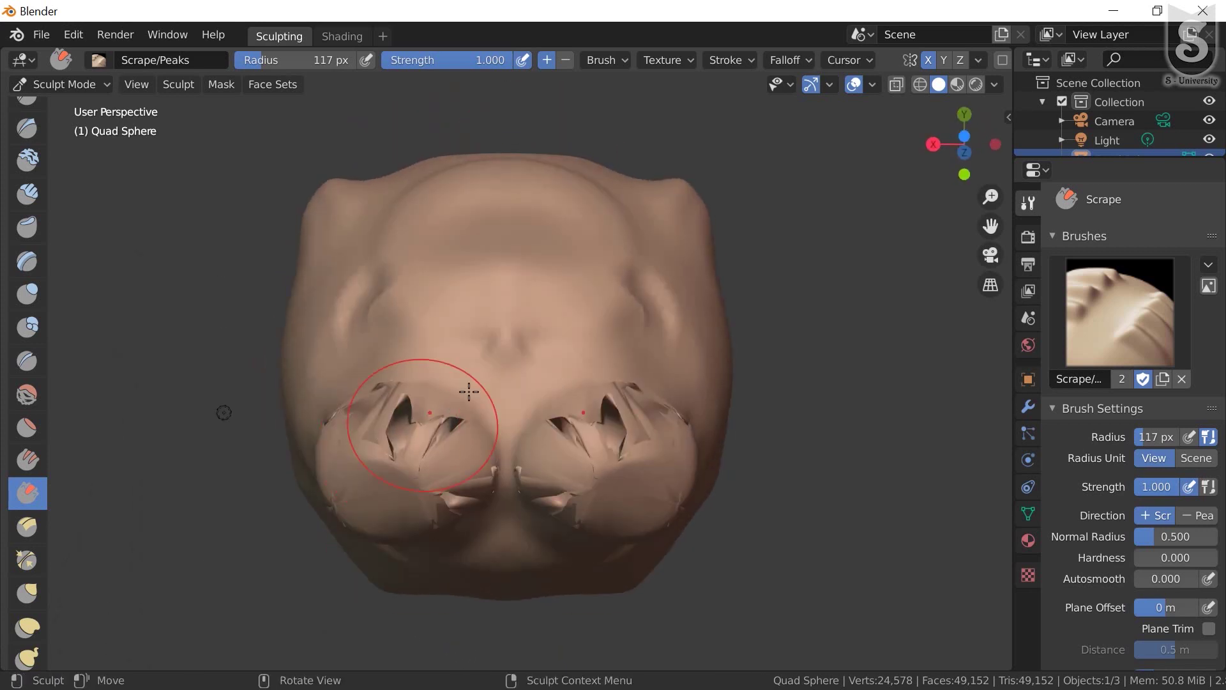
{"action": "mouse_move", "coordinate": [491, 408]}
{"action": "left_mouse_down"}
{"action": "mouse_move", "coordinate": [489, 475]}
{"action": "mouse_move", "coordinate": [502, 370]}
{"action": "left_mouse_up"}
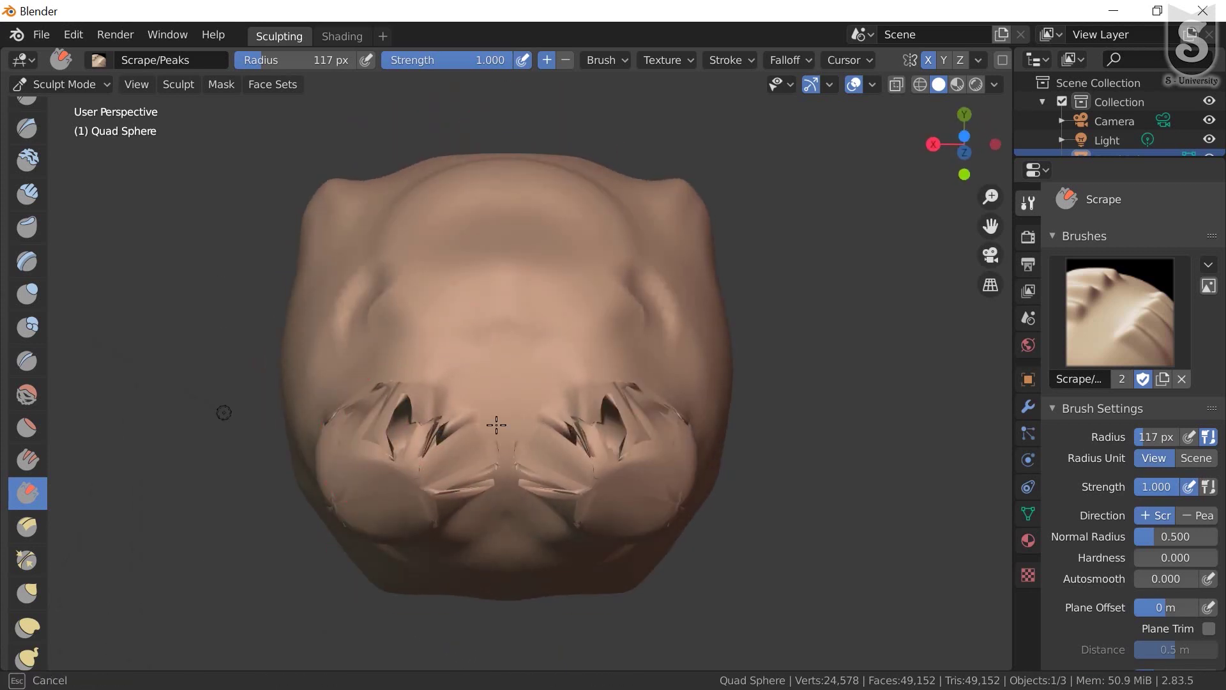
{"action": "left_click_drag", "start_coordinate": [491, 422], "coordinate": [492, 535]}
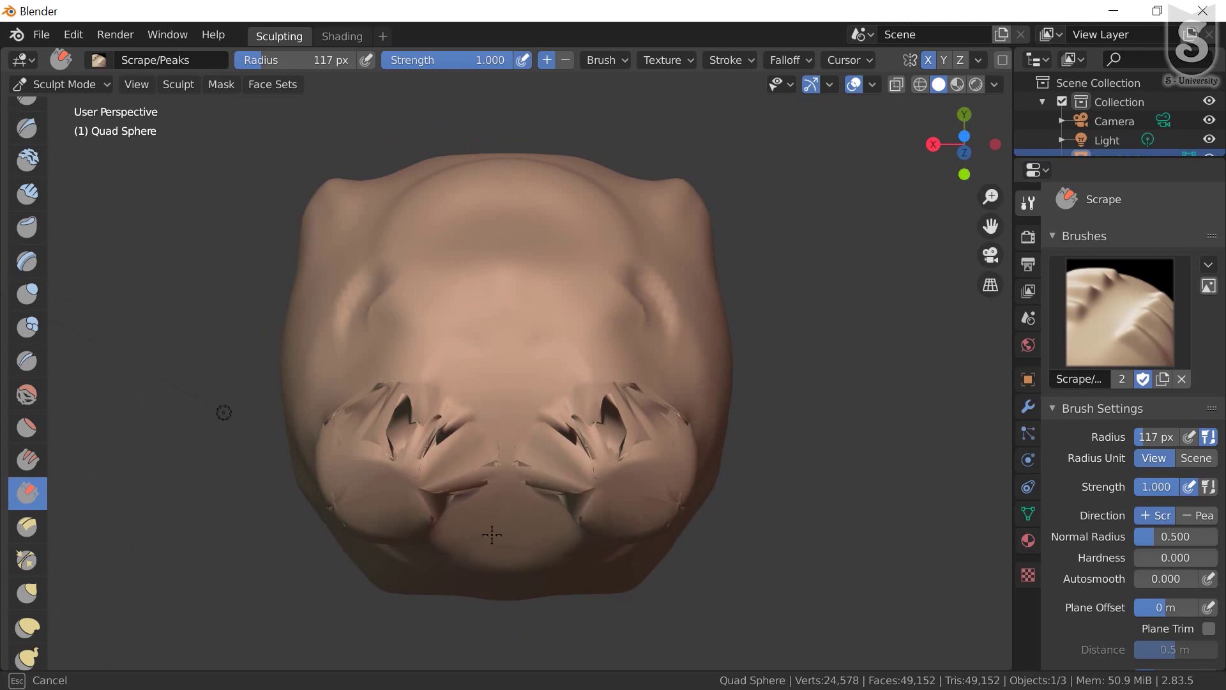
{"action": "left_click_drag", "start_coordinate": [511, 386], "coordinate": [492, 447]}
{"action": "middle_click_drag", "start_coordinate": [493, 446], "coordinate": [496, 397]}
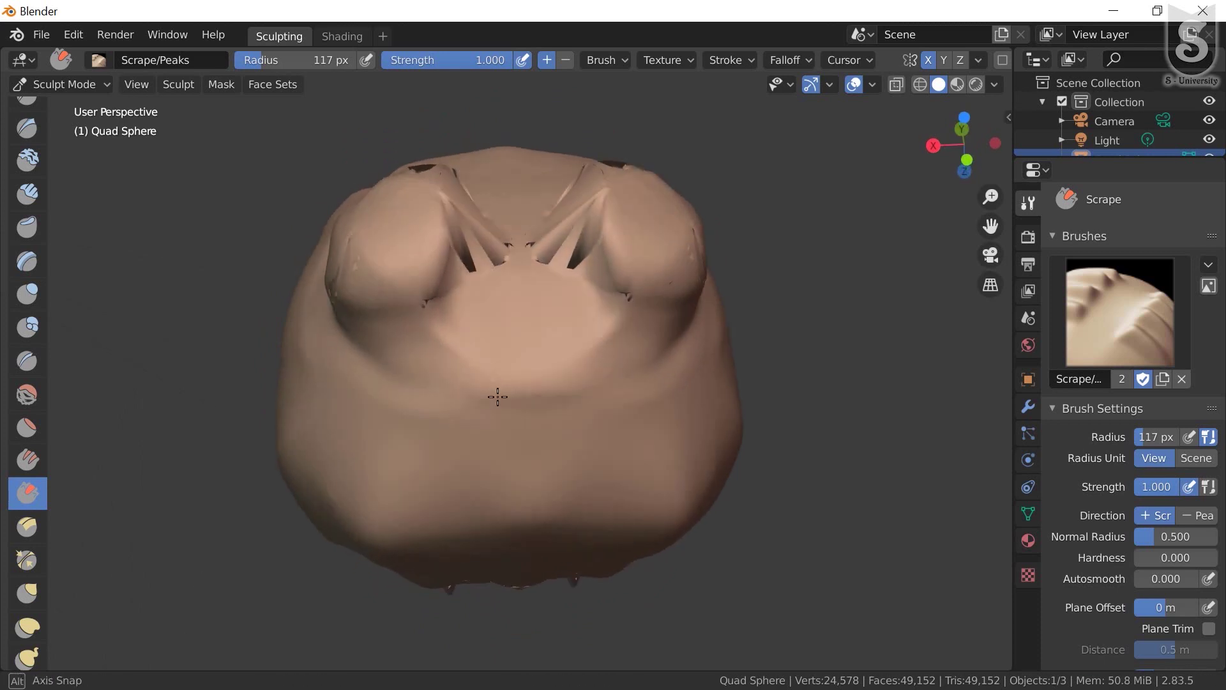
{"action": "mouse_move", "coordinate": [515, 336]}
{"action": "middle_mouse_down"}
{"action": "mouse_move", "coordinate": [416, 328]}
{"action": "mouse_move", "coordinate": [465, 473]}
{"action": "mouse_move", "coordinate": [375, 350]}
{"action": "mouse_move", "coordinate": [474, 446]}
{"action": "mouse_move", "coordinate": [397, 419]}
{"action": "middle_mouse_up"}
{"action": "middle_click_drag", "start_coordinate": [562, 423], "coordinate": [428, 409]}
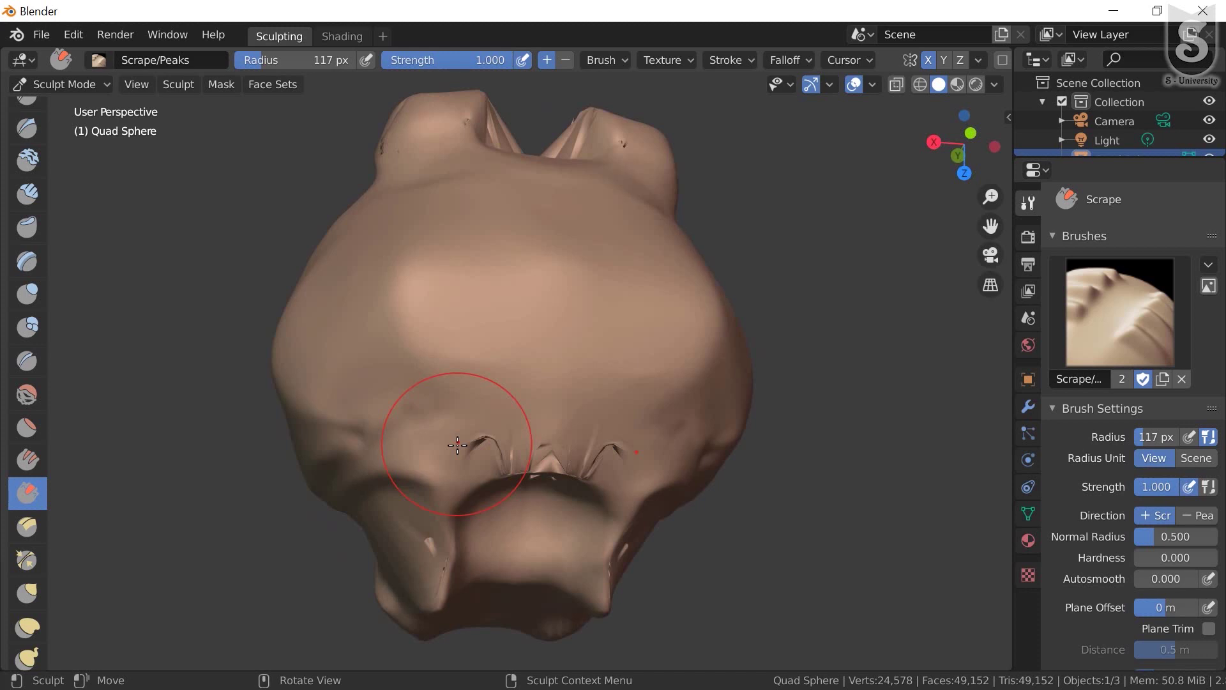
{"action": "middle_click_drag", "start_coordinate": [520, 312], "coordinate": [460, 375]}
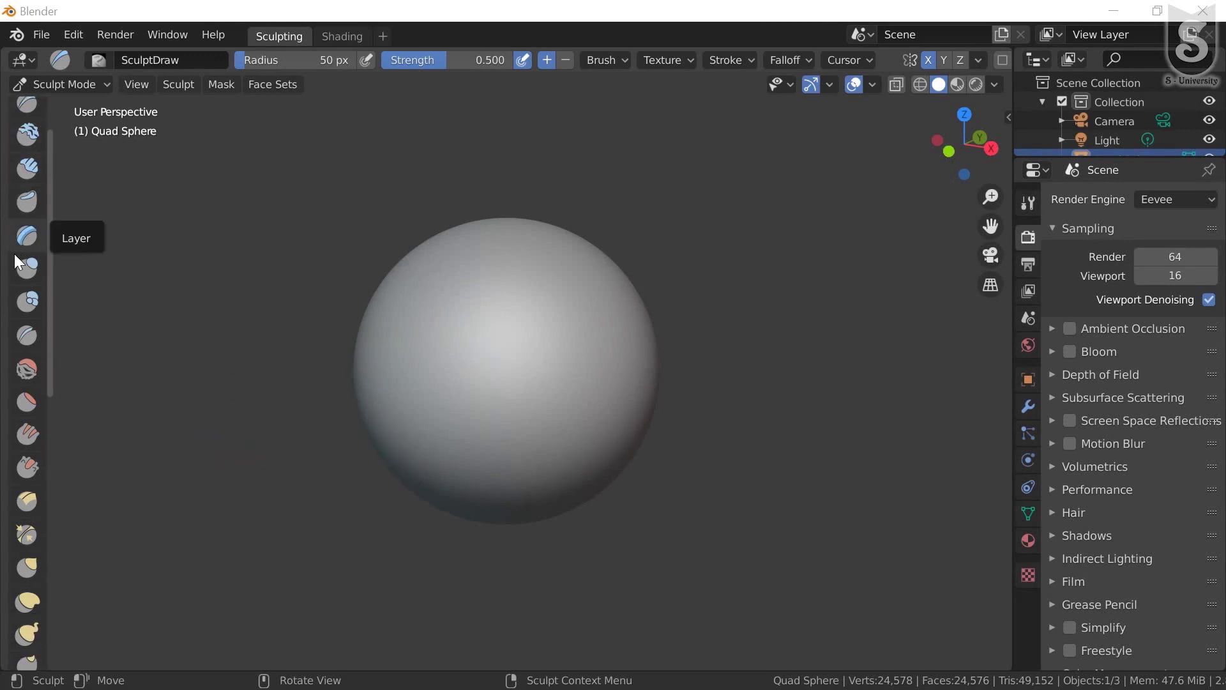
Set the Draw brush strength to 1.000 and raise a ring-shaped mirrored bump
{"action": "scroll", "coordinate": [23, 136], "scroll_direction": "down", "scroll_amount": 2}
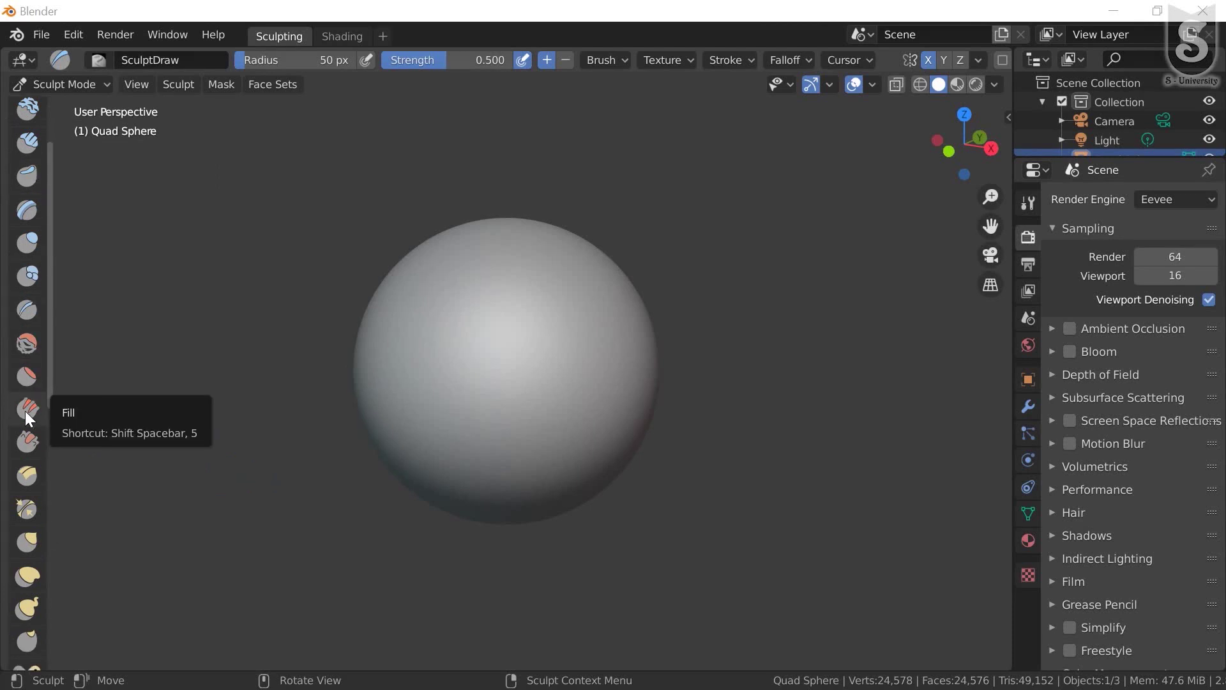
{"action": "scroll", "coordinate": [25, 411], "scroll_direction": "down", "scroll_amount": 5}
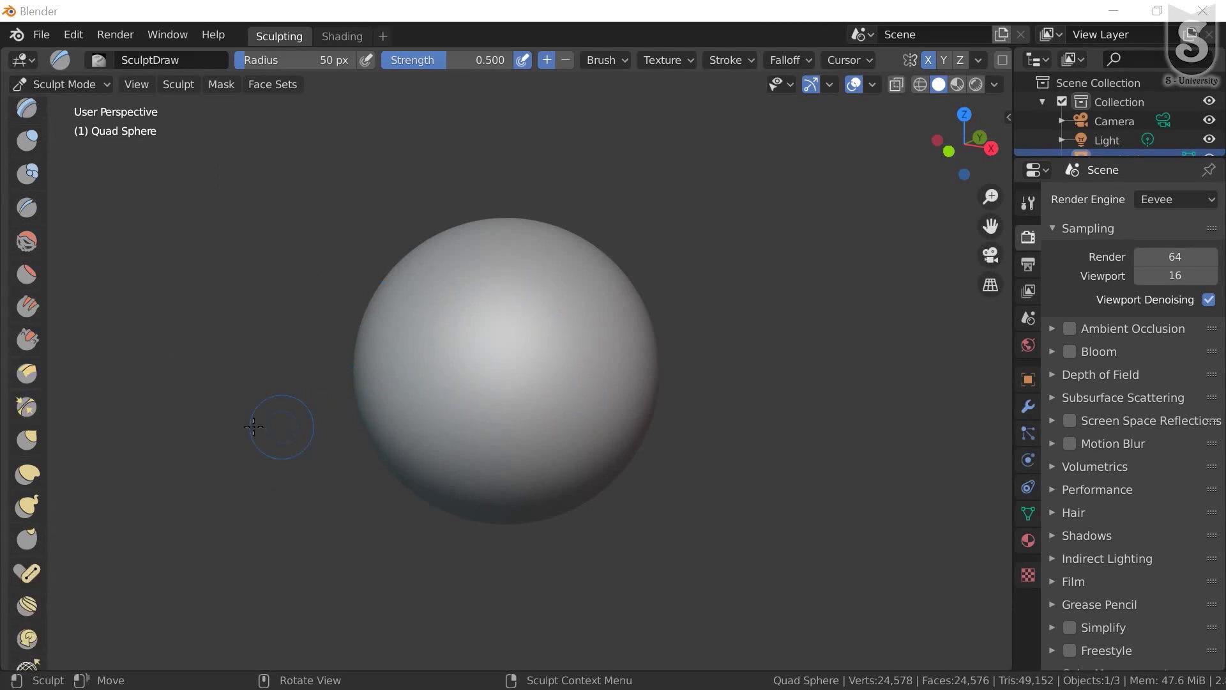
{"action": "scroll", "coordinate": [40, 289], "scroll_direction": "up", "scroll_amount": 6}
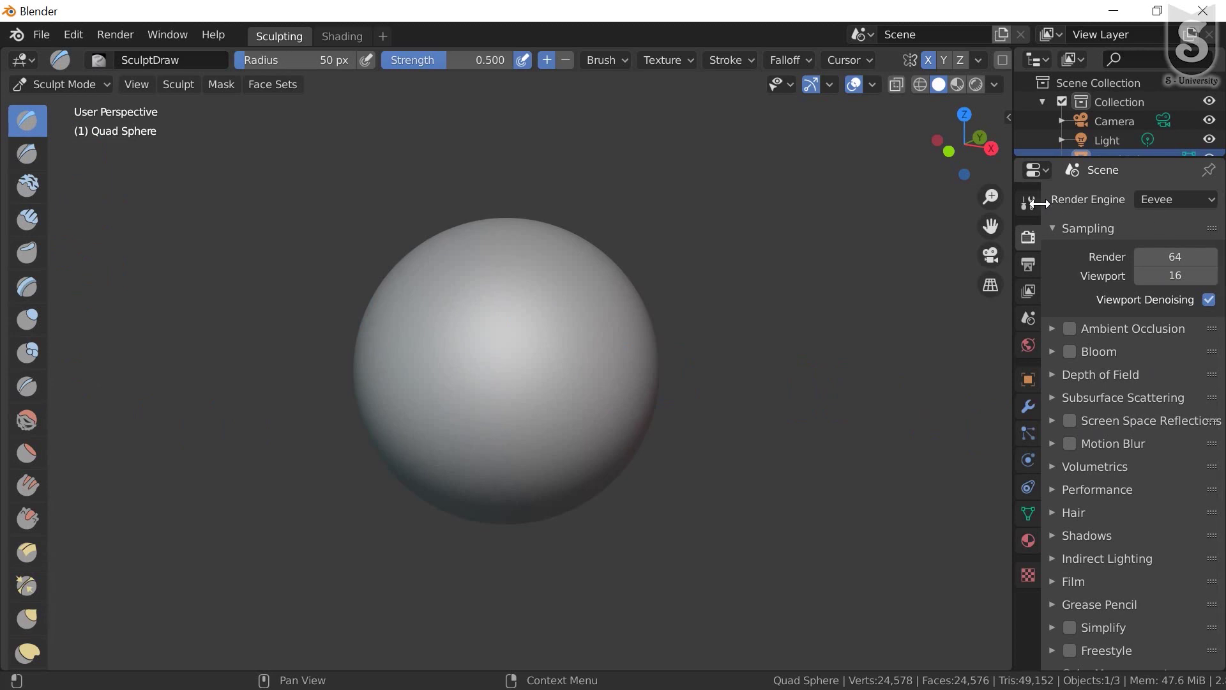
{"action": "left_click", "coordinate": [1029, 201]}
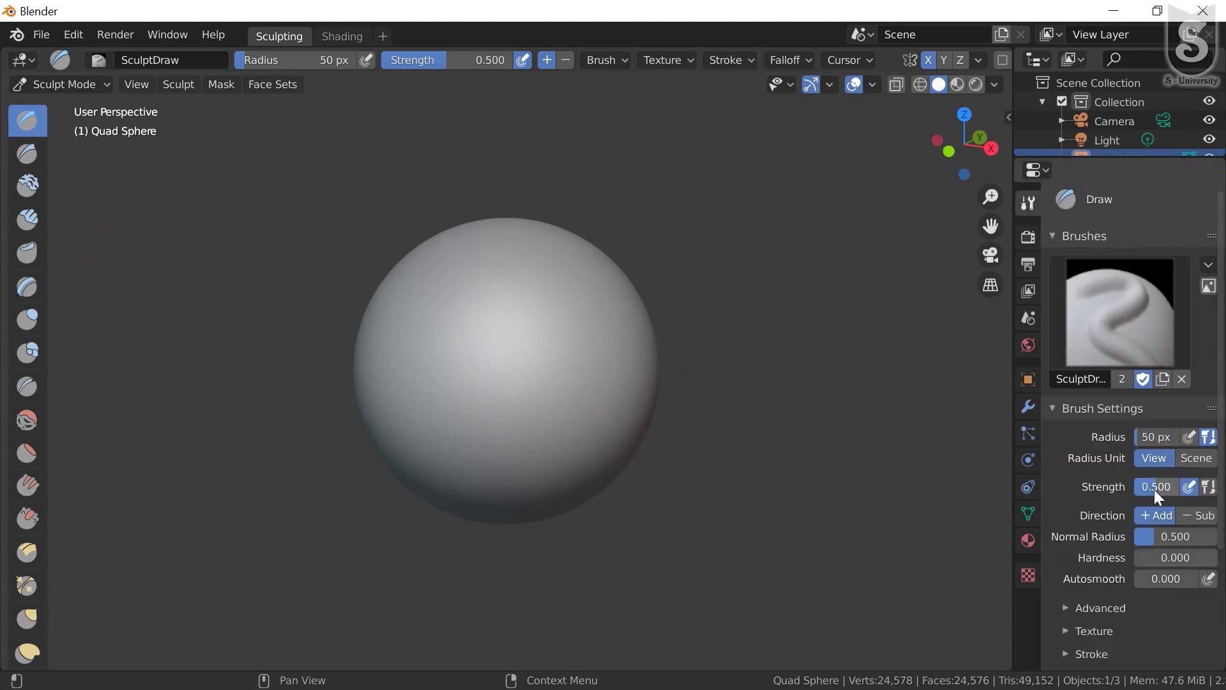
{"action": "left_click_drag", "start_coordinate": [1151, 482], "coordinate": [1201, 484]}
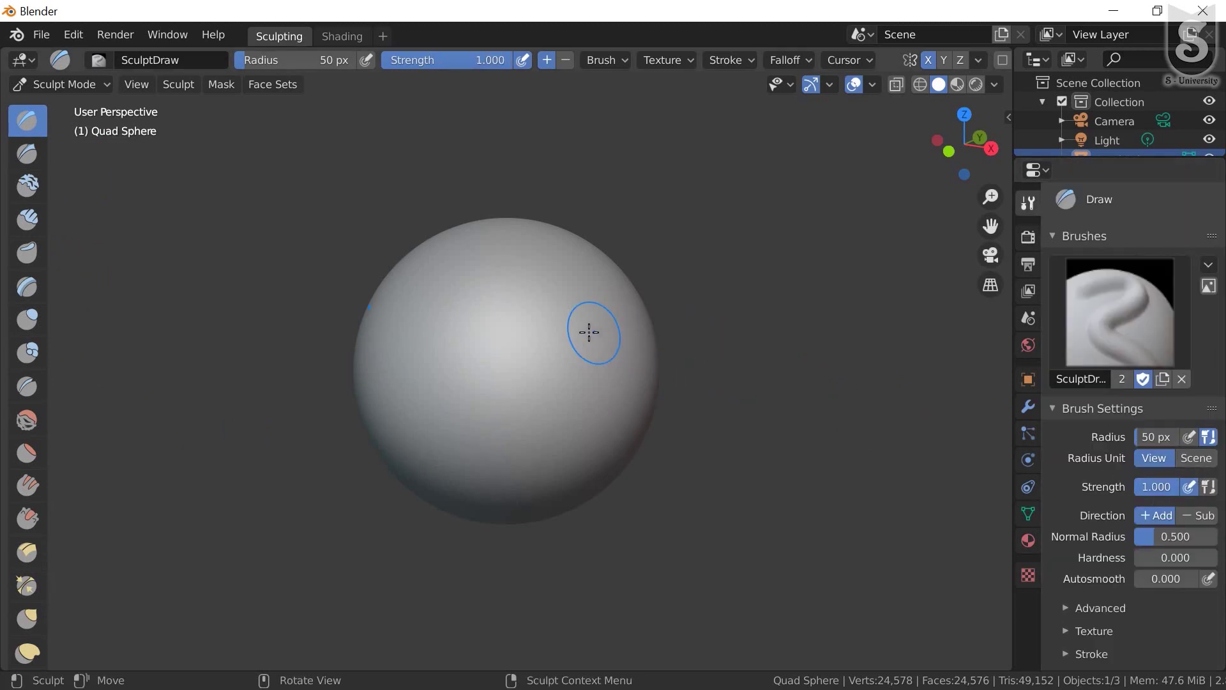
{"action": "left_click_drag", "start_coordinate": [589, 332], "coordinate": [569, 370]}
Build up clay on the right-side bump with the Clay brush
{"action": "left_click", "coordinate": [25, 186]}
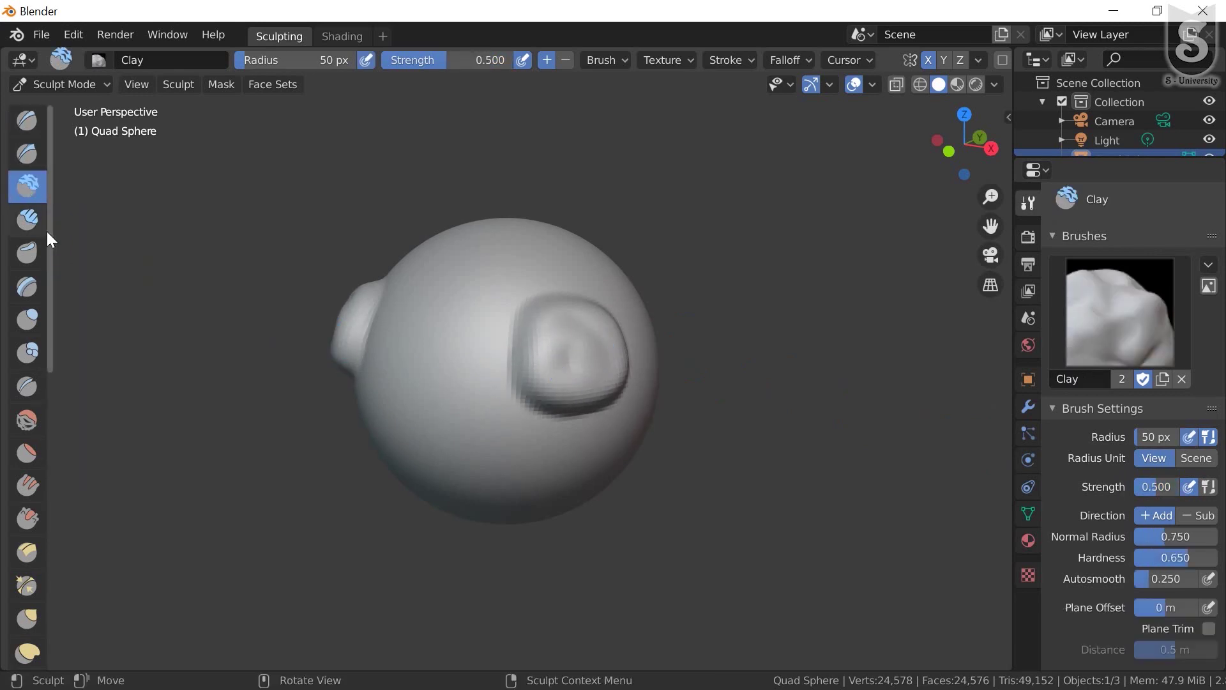
{"action": "middle_click_drag", "start_coordinate": [541, 265], "coordinate": [495, 351]}
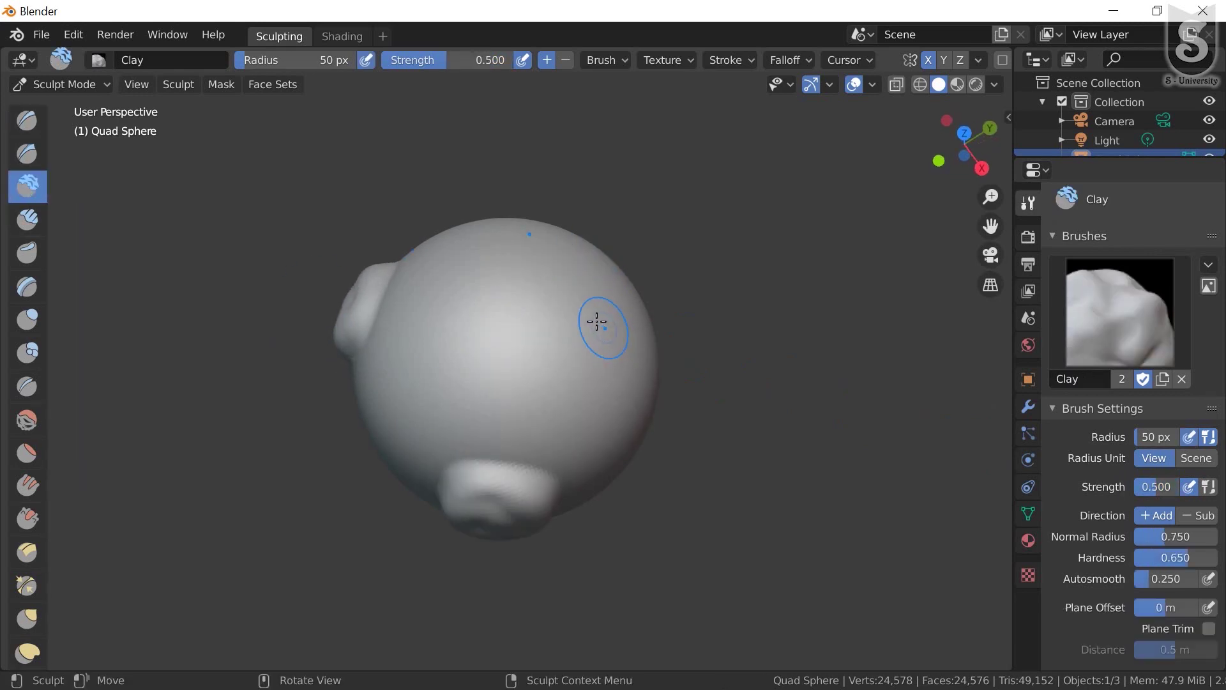
{"action": "mouse_move", "coordinate": [597, 321]}
{"action": "middle_mouse_down"}
{"action": "mouse_move", "coordinate": [585, 352]}
{"action": "mouse_move", "coordinate": [613, 334]}
{"action": "middle_mouse_up"}
Raise a layered band and an inner ring on the sphere with the Layer brush
{"action": "left_click", "coordinate": [28, 290]}
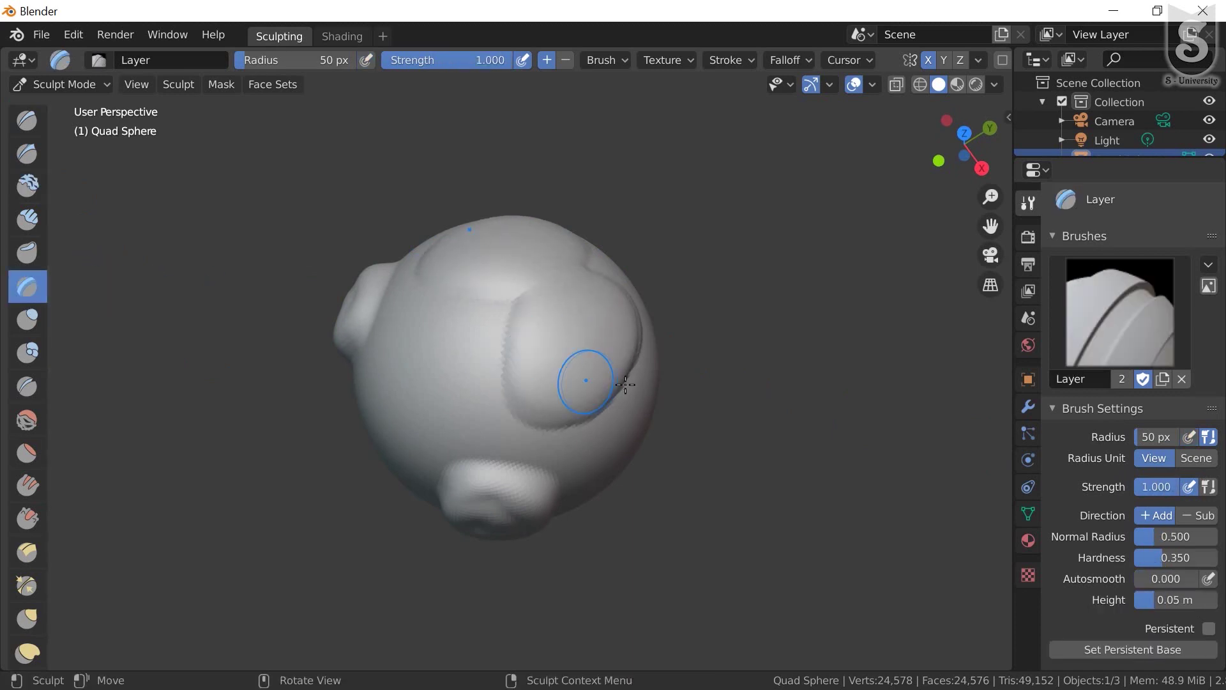
{"action": "mouse_move", "coordinate": [626, 384]}
{"action": "middle_mouse_down"}
{"action": "mouse_move", "coordinate": [515, 361]}
{"action": "mouse_move", "coordinate": [498, 236]}
{"action": "middle_mouse_up"}
{"action": "mouse_move", "coordinate": [567, 351]}
{"action": "left_mouse_down"}
{"action": "mouse_move", "coordinate": [600, 325]}
{"action": "mouse_move", "coordinate": [555, 358]}
{"action": "mouse_move", "coordinate": [638, 358]}
{"action": "mouse_move", "coordinate": [504, 304]}
{"action": "mouse_move", "coordinate": [544, 376]}
{"action": "left_mouse_up"}
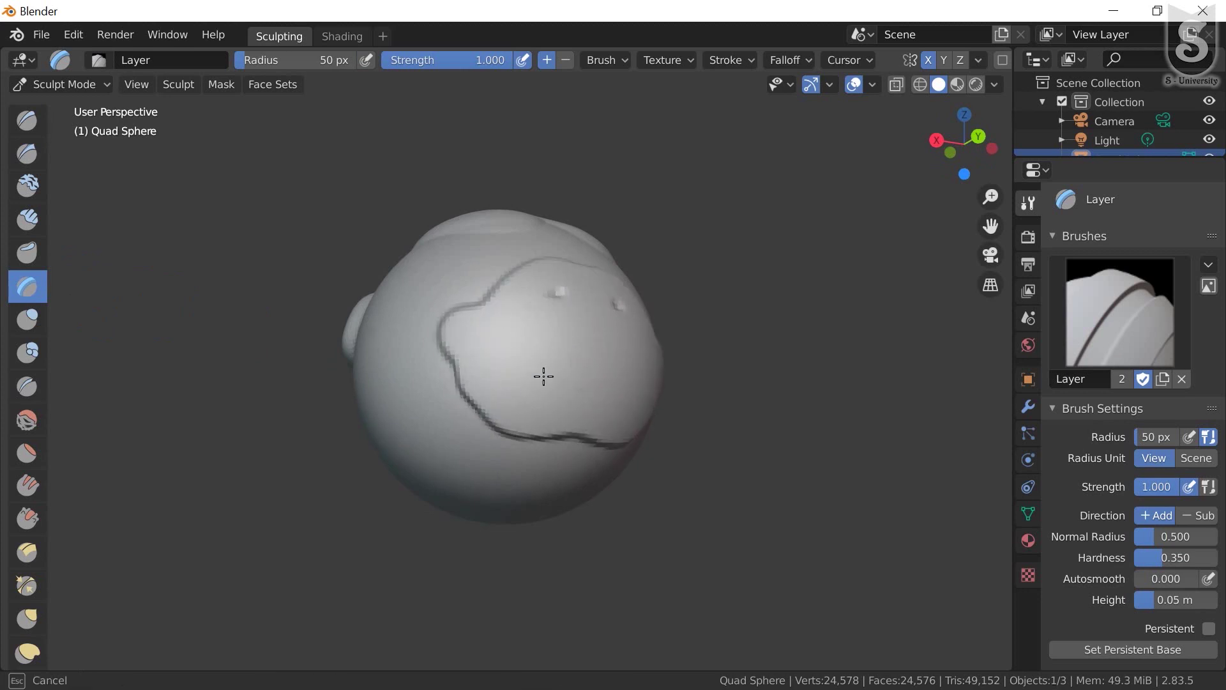
{"action": "middle_click_drag", "start_coordinate": [265, 350], "coordinate": [567, 340]}
{"action": "mouse_move", "coordinate": [566, 339]}
{"action": "left_mouse_down"}
{"action": "mouse_move", "coordinate": [616, 332]}
{"action": "mouse_move", "coordinate": [575, 361]}
{"action": "mouse_move", "coordinate": [601, 337]}
{"action": "left_mouse_up"}
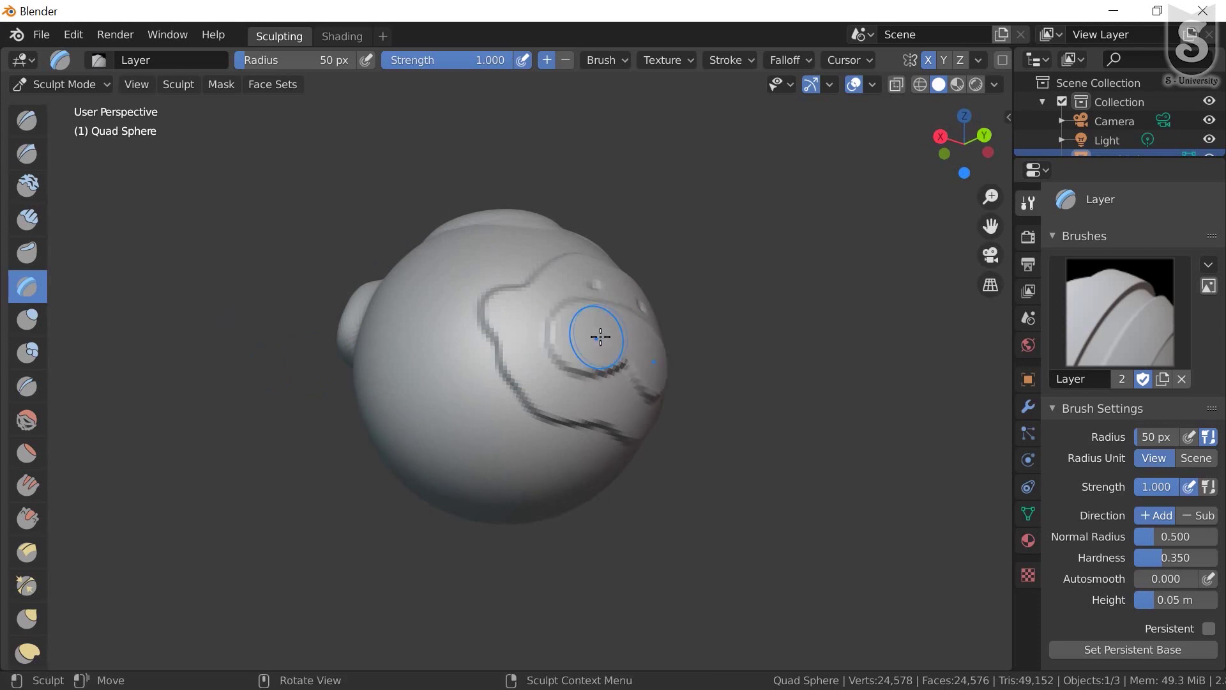
{"action": "mouse_move", "coordinate": [188, 307]}
{"action": "middle_mouse_down"}
{"action": "mouse_move", "coordinate": [444, 351]}
{"action": "mouse_move", "coordinate": [471, 443]}
{"action": "mouse_move", "coordinate": [496, 411]}
{"action": "middle_mouse_up"}
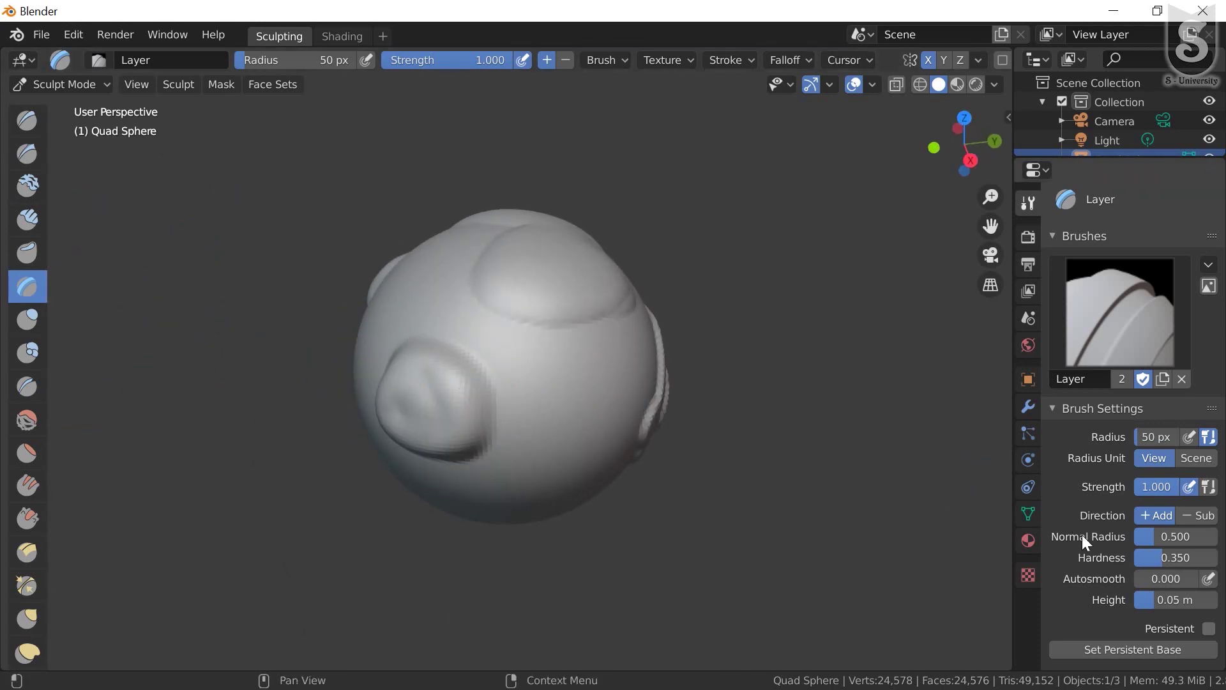
Enable Dyntopo, turn on Smooth Shading, then switch Dyntopo back off
{"action": "scroll", "coordinate": [1177, 546], "scroll_direction": "down", "scroll_amount": 5}
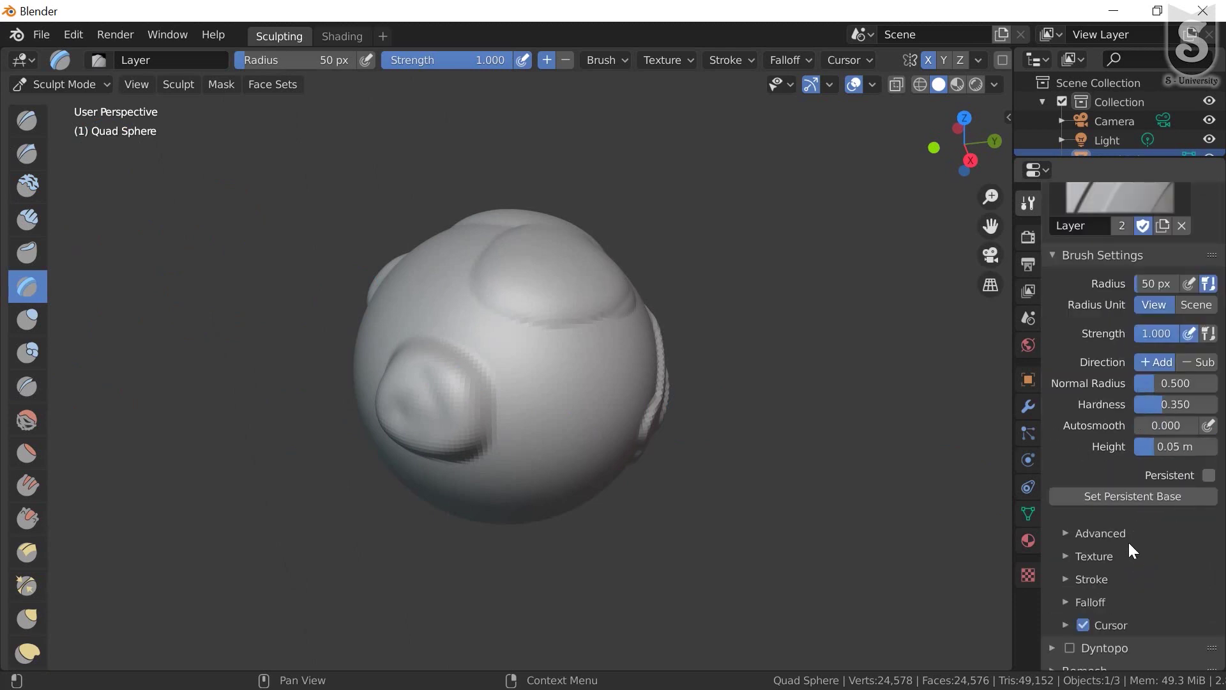
{"action": "scroll", "coordinate": [1128, 540], "scroll_direction": "down", "scroll_amount": 3}
{"action": "left_click", "coordinate": [1060, 566]}
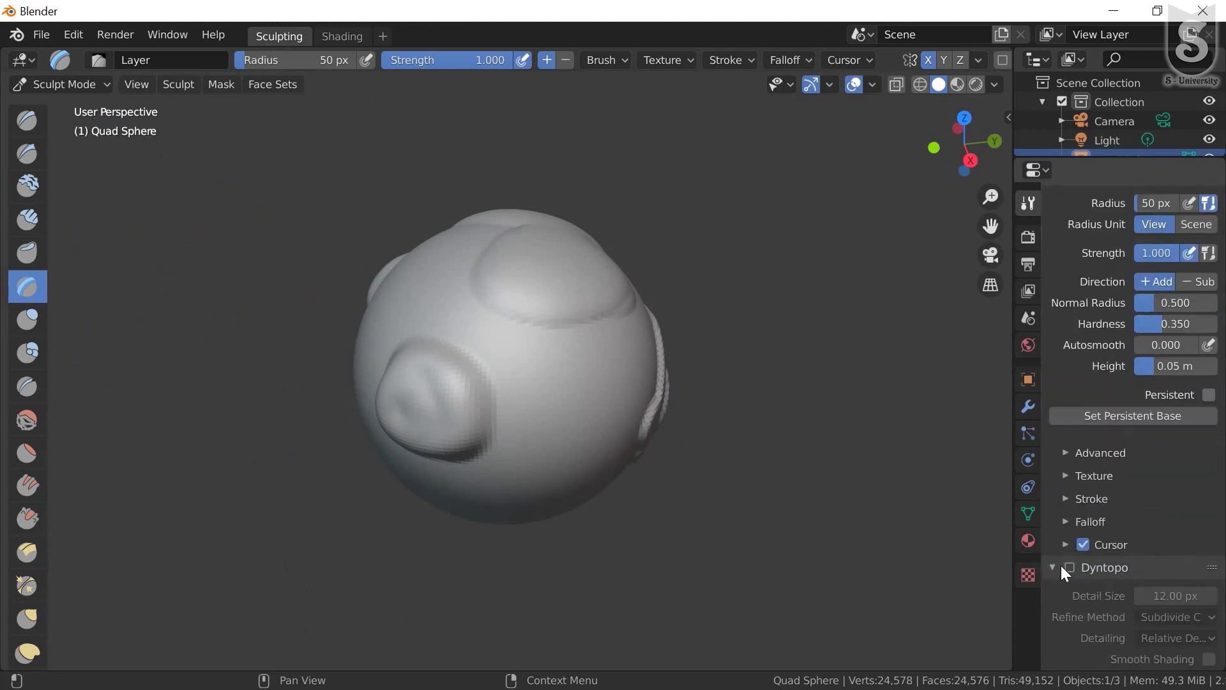
{"action": "left_click", "coordinate": [1071, 567]}
{"action": "scroll", "coordinate": [1151, 654], "scroll_direction": "down", "scroll_amount": 2}
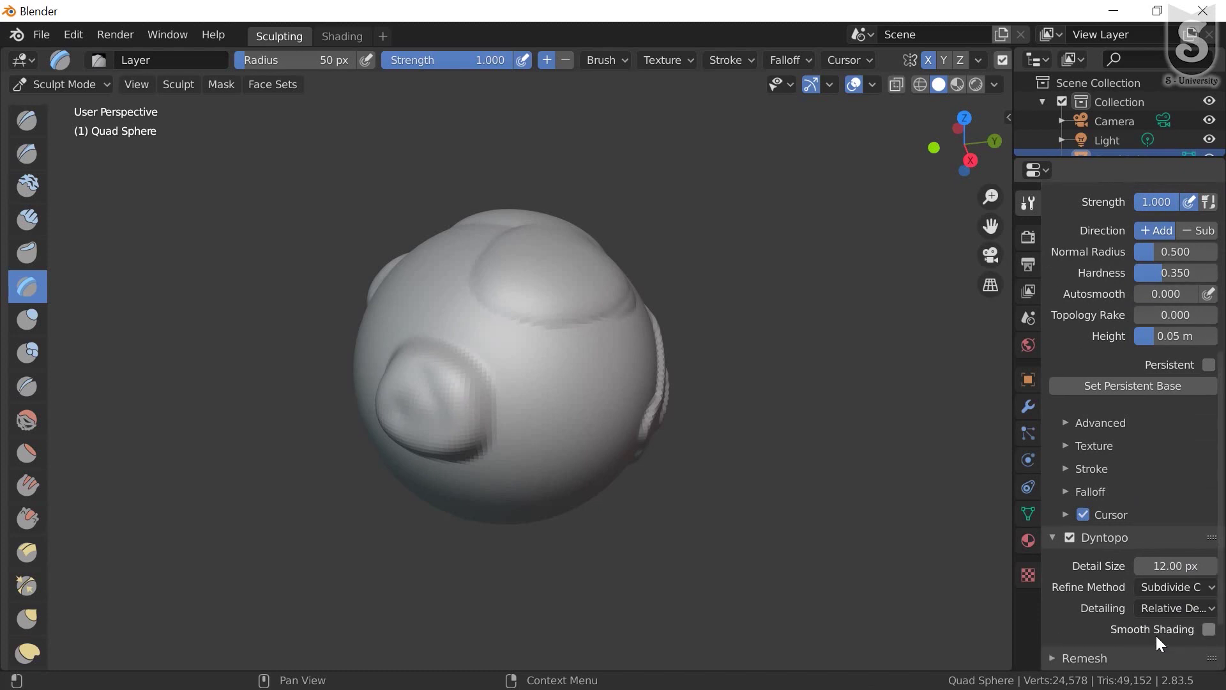
{"action": "left_click", "coordinate": [1208, 629]}
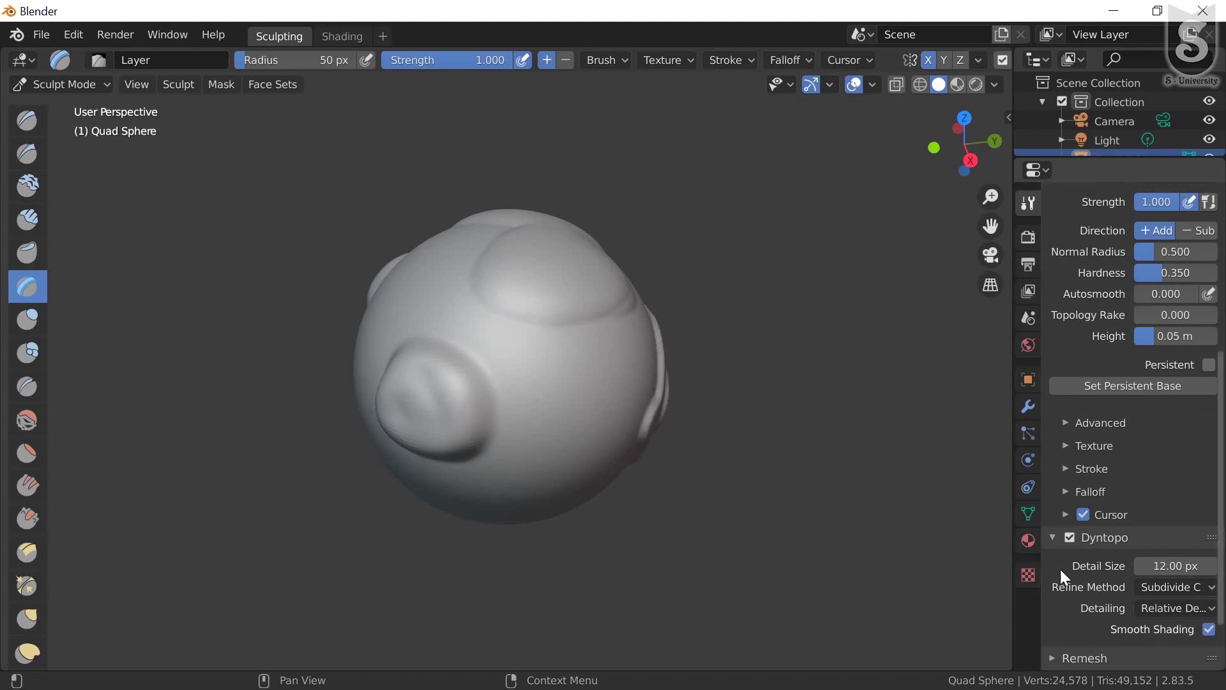
{"action": "left_click", "coordinate": [1070, 537]}
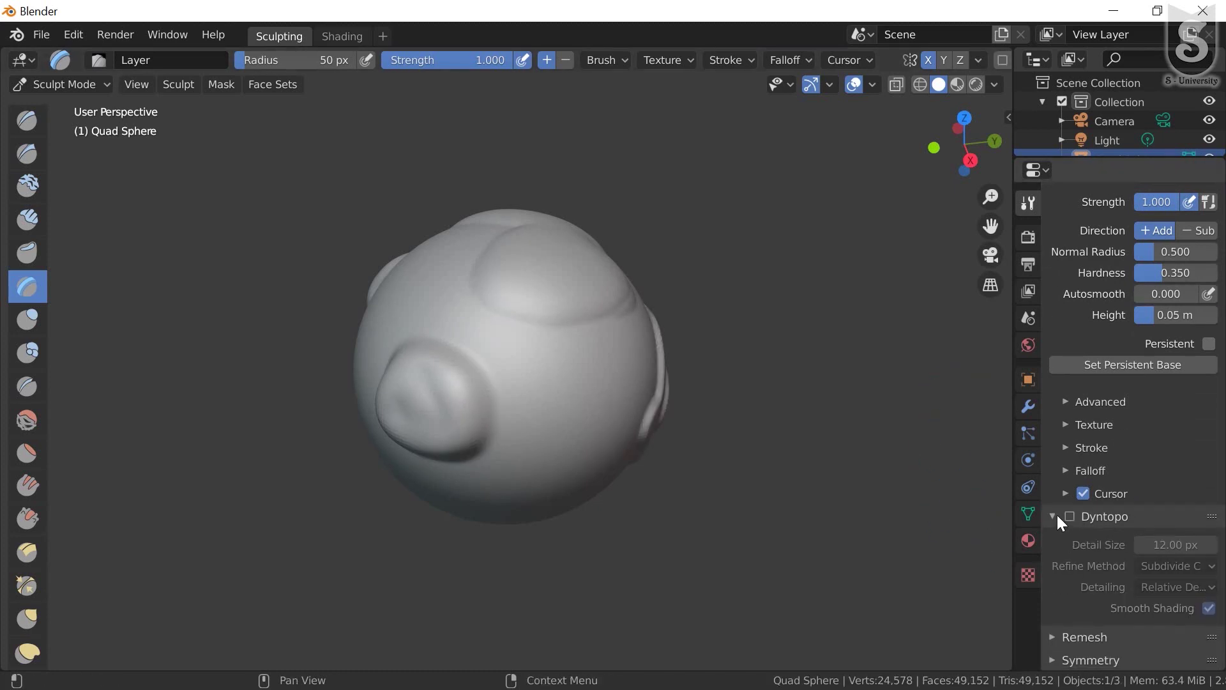
{"action": "scroll", "coordinate": [451, 313], "scroll_direction": "up", "scroll_amount": 1}
{"action": "mouse_move", "coordinate": [490, 375]}
{"action": "middle_mouse_down"}
{"action": "mouse_move", "coordinate": [497, 336]}
{"action": "mouse_move", "coordinate": [580, 430]}
{"action": "mouse_move", "coordinate": [600, 359]}
{"action": "mouse_move", "coordinate": [640, 368]}
{"action": "middle_mouse_up"}
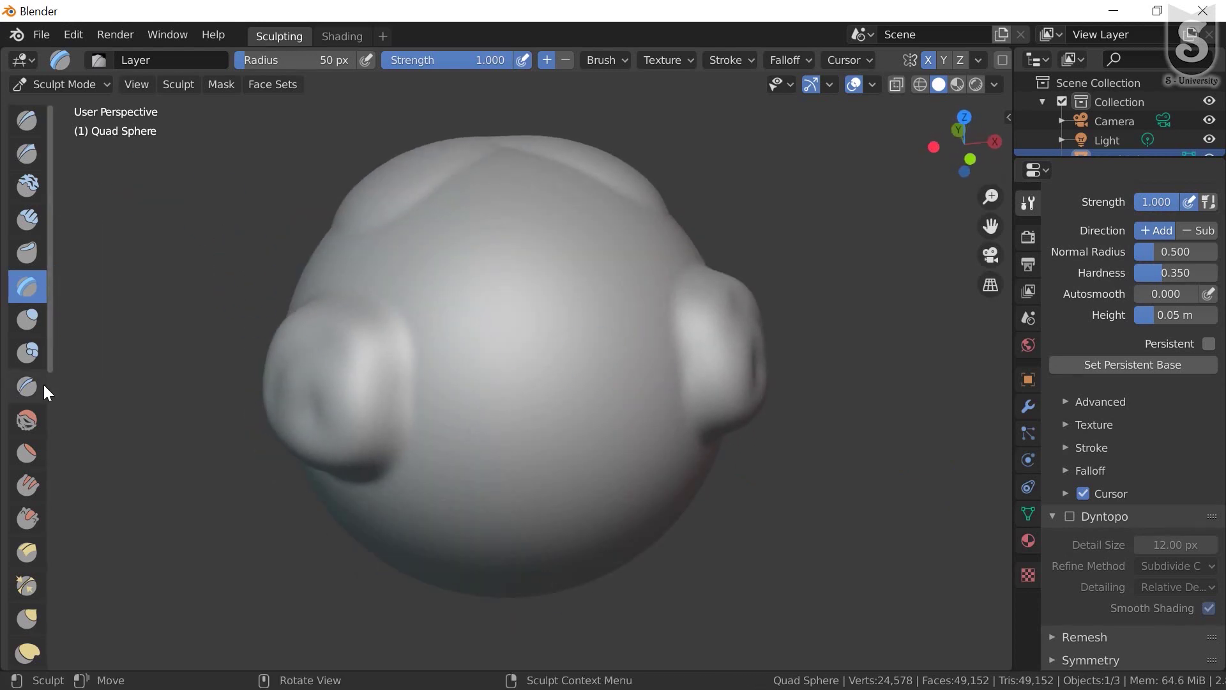
{"action": "scroll", "coordinate": [43, 382], "scroll_direction": "down", "scroll_amount": 2}
Carve Multi-plane Scrape grooves across the sphere's upper part and top-left
{"action": "scroll", "coordinate": [18, 408], "scroll_direction": "down", "scroll_amount": 1}
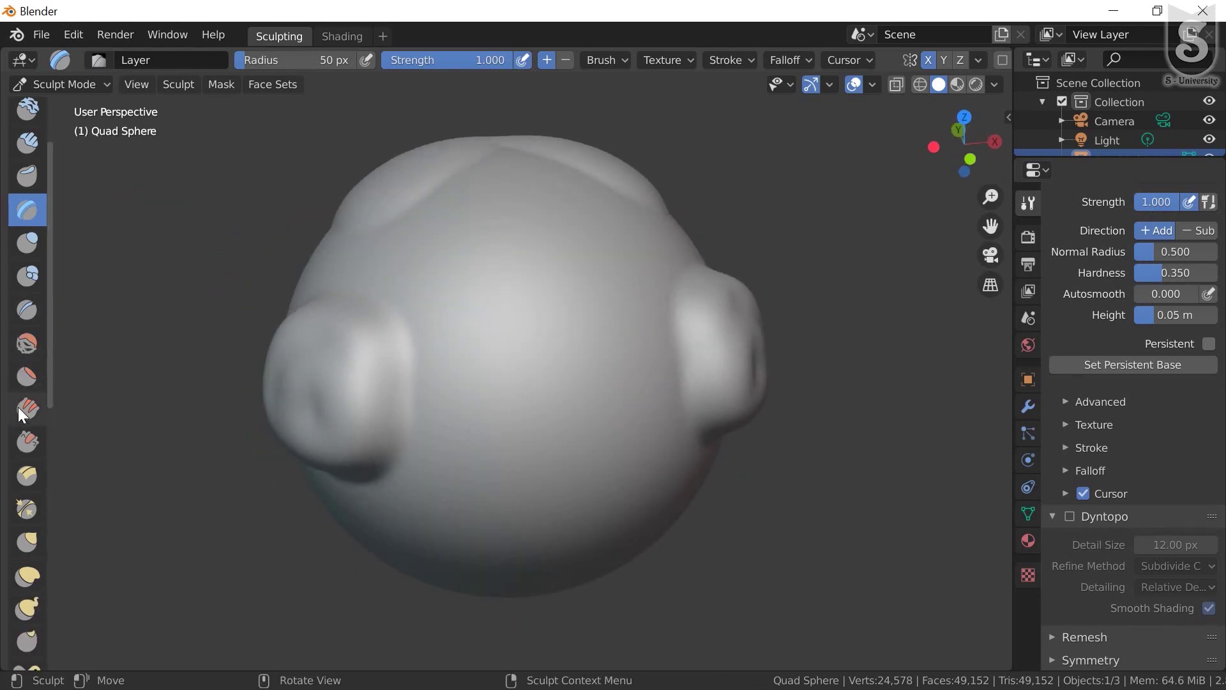
{"action": "left_click", "coordinate": [27, 476]}
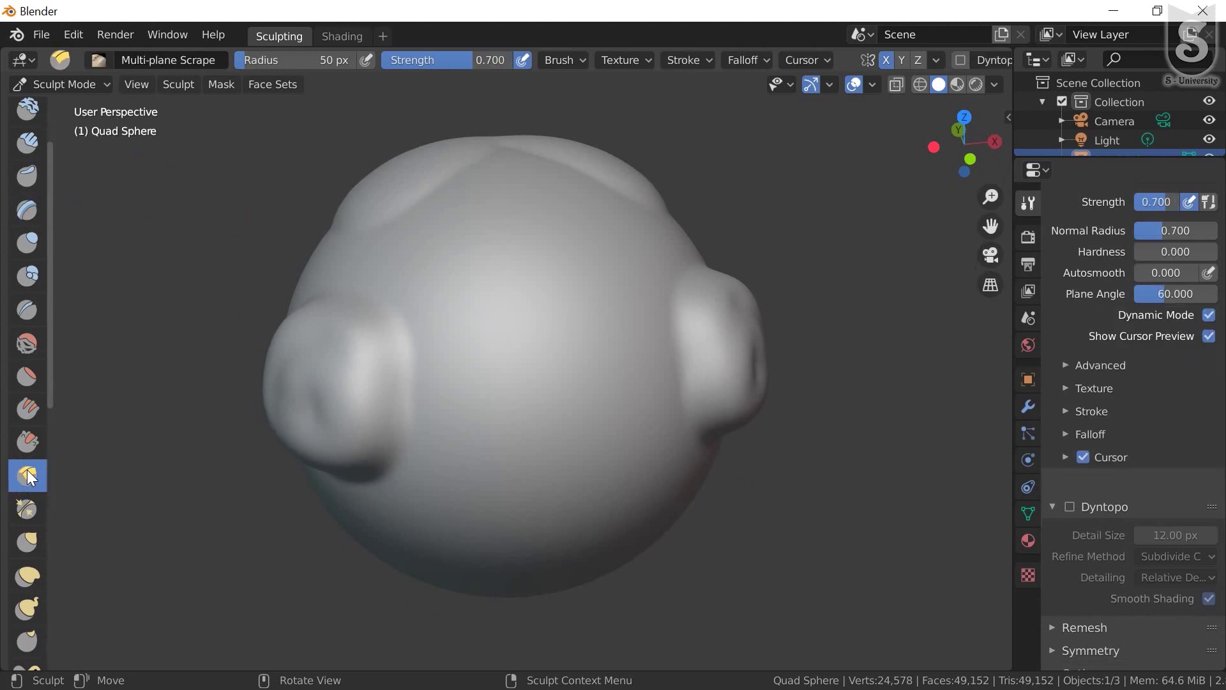
{"action": "mouse_move", "coordinate": [356, 342]}
{"action": "middle_mouse_down"}
{"action": "mouse_move", "coordinate": [460, 425]}
{"action": "mouse_move", "coordinate": [491, 427]}
{"action": "mouse_move", "coordinate": [435, 250]}
{"action": "middle_mouse_up"}
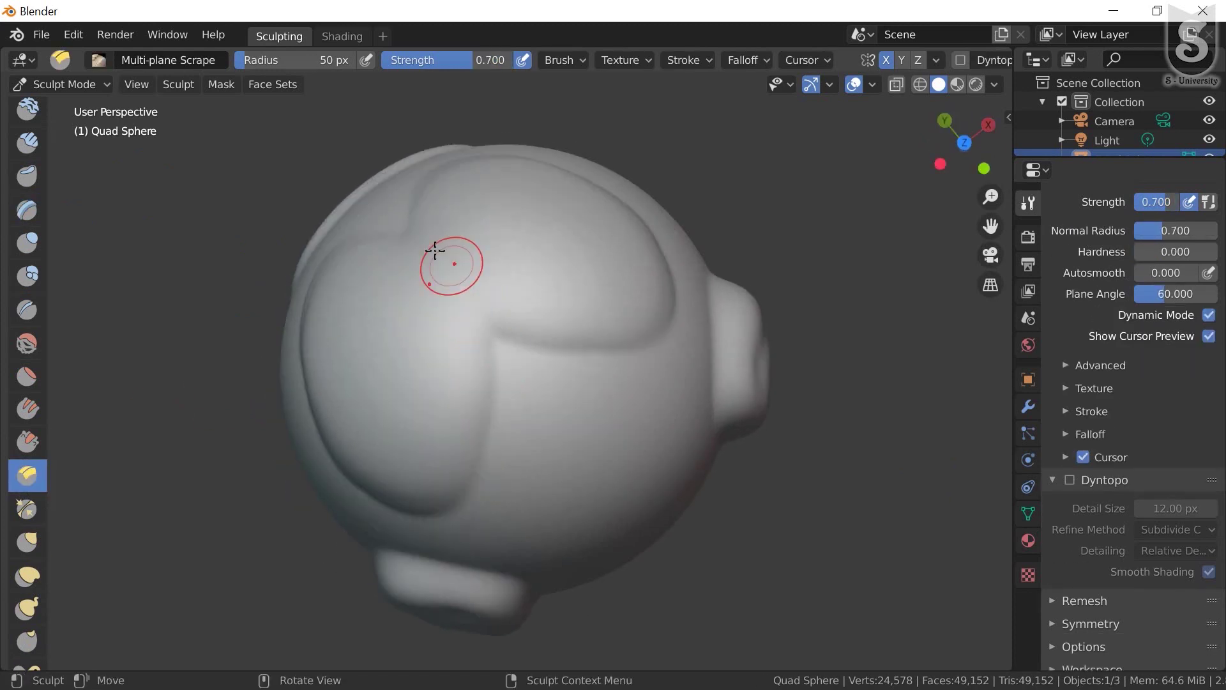
{"action": "mouse_move", "coordinate": [404, 227]}
{"action": "left_mouse_down"}
{"action": "mouse_move", "coordinate": [470, 334]}
{"action": "mouse_move", "coordinate": [487, 351]}
{"action": "mouse_move", "coordinate": [471, 320]}
{"action": "mouse_move", "coordinate": [496, 349]}
{"action": "mouse_move", "coordinate": [415, 205]}
{"action": "mouse_move", "coordinate": [411, 241]}
{"action": "left_mouse_up"}
{"action": "mouse_move", "coordinate": [402, 364]}
{"action": "middle_mouse_down"}
{"action": "mouse_move", "coordinate": [546, 286]}
{"action": "mouse_move", "coordinate": [454, 229]}
{"action": "middle_mouse_up"}
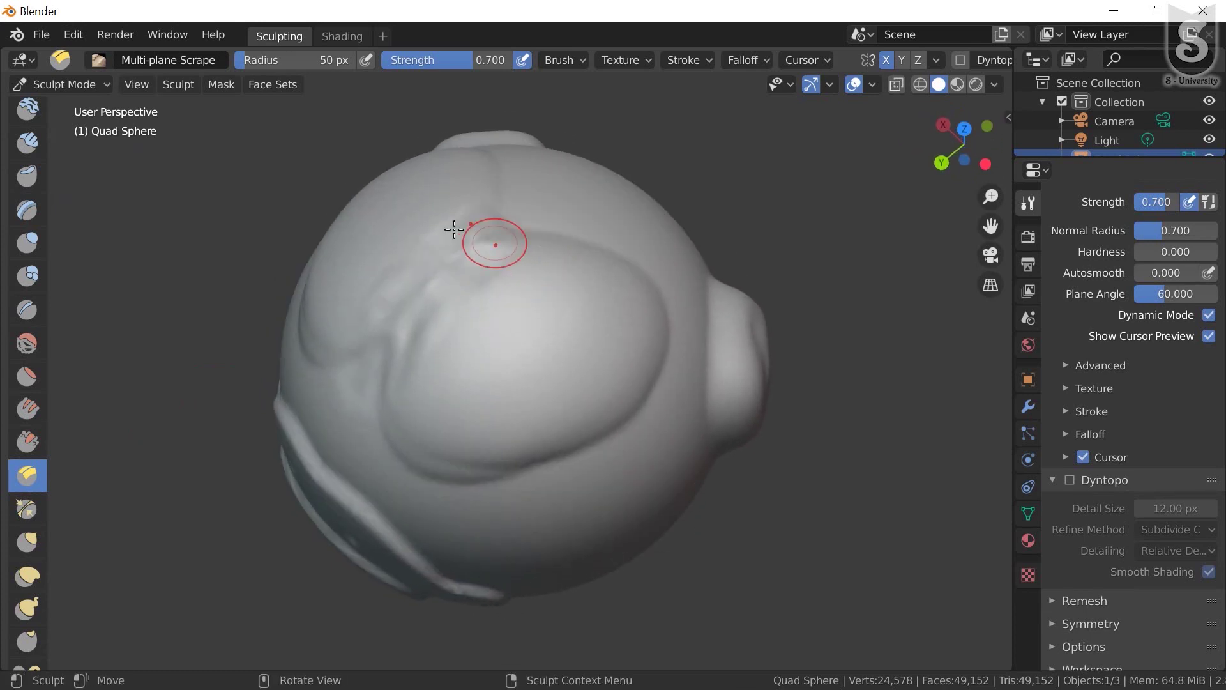
{"action": "mouse_move", "coordinate": [449, 260]}
{"action": "left_mouse_down"}
{"action": "mouse_move", "coordinate": [459, 265]}
{"action": "mouse_move", "coordinate": [400, 345]}
{"action": "mouse_move", "coordinate": [428, 285]}
{"action": "mouse_move", "coordinate": [476, 243]}
{"action": "mouse_move", "coordinate": [396, 345]}
{"action": "mouse_move", "coordinate": [460, 255]}
{"action": "mouse_move", "coordinate": [486, 300]}
{"action": "left_mouse_up"}
Carve long horizontal grooves across the middle, a diagonal groove and nearby streaks
{"action": "mouse_move", "coordinate": [518, 403]}
{"action": "left_mouse_down"}
{"action": "mouse_move", "coordinate": [596, 360]}
{"action": "mouse_move", "coordinate": [364, 453]}
{"action": "mouse_move", "coordinate": [588, 370]}
{"action": "mouse_move", "coordinate": [472, 452]}
{"action": "left_mouse_up"}
{"action": "mouse_move", "coordinate": [472, 452]}
{"action": "middle_mouse_down"}
{"action": "mouse_move", "coordinate": [471, 364]}
{"action": "mouse_move", "coordinate": [515, 405]}
{"action": "middle_mouse_up"}
{"action": "mouse_move", "coordinate": [514, 405]}
{"action": "left_mouse_down"}
{"action": "mouse_move", "coordinate": [542, 406]}
{"action": "mouse_move", "coordinate": [424, 460]}
{"action": "mouse_move", "coordinate": [428, 434]}
{"action": "mouse_move", "coordinate": [534, 430]}
{"action": "left_mouse_up"}
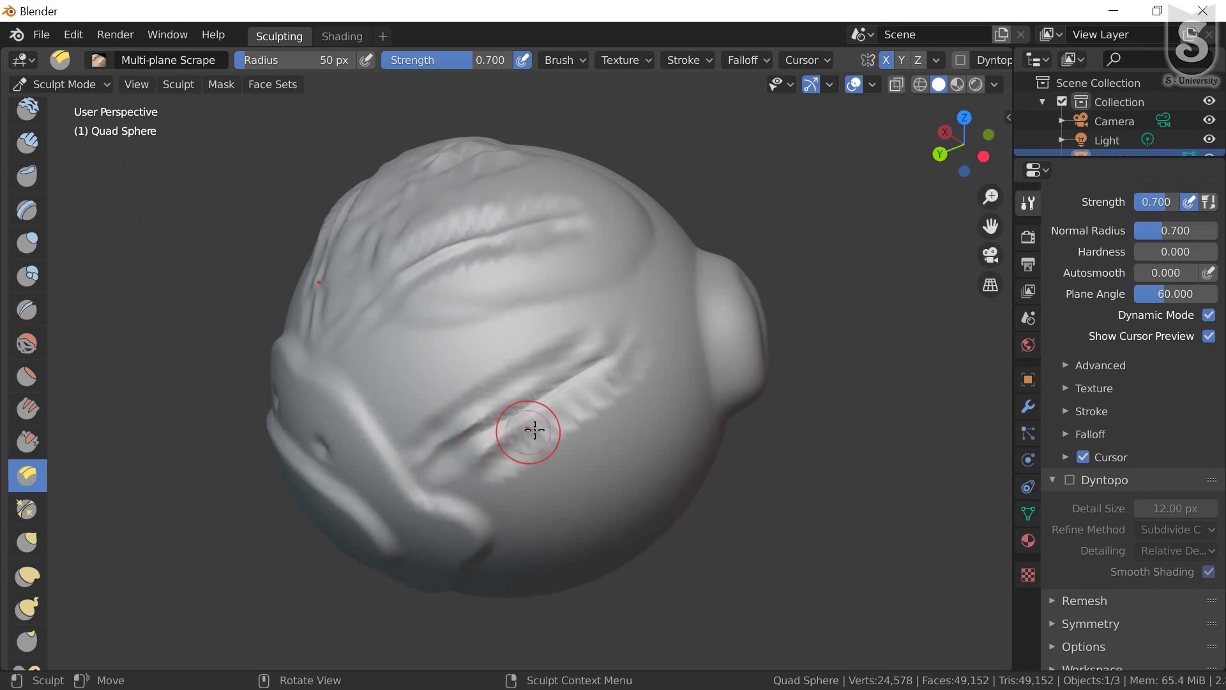
{"action": "middle_click_drag", "start_coordinate": [524, 417], "coordinate": [500, 392]}
{"action": "scroll", "coordinate": [505, 389], "scroll_direction": "up", "scroll_amount": 5}
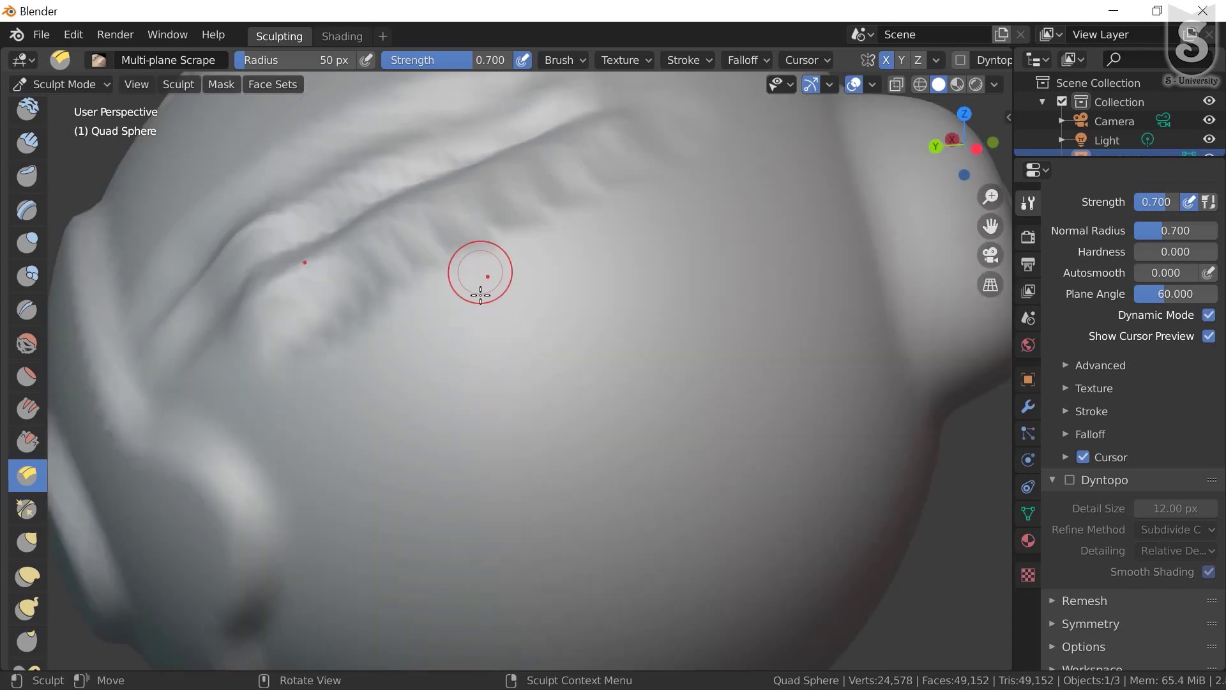
{"action": "mouse_move", "coordinate": [480, 295]}
{"action": "middle_mouse_down"}
{"action": "mouse_move", "coordinate": [528, 416]}
{"action": "mouse_move", "coordinate": [523, 317]}
{"action": "mouse_move", "coordinate": [597, 437]}
{"action": "middle_mouse_up"}
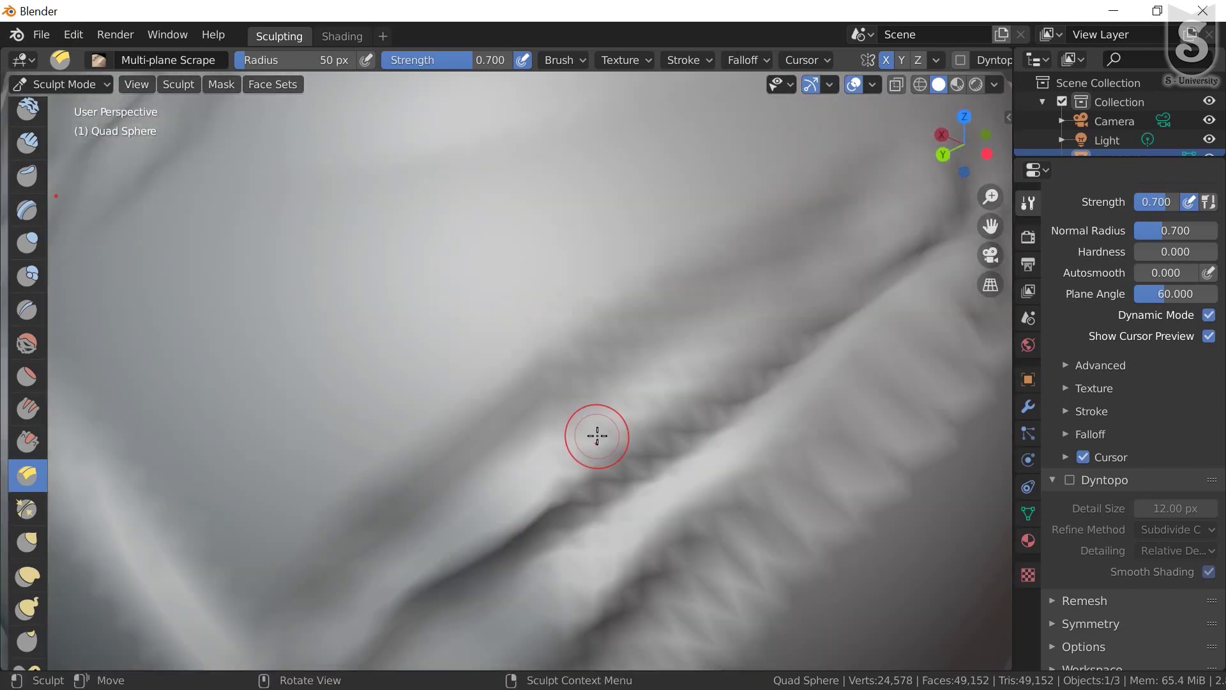
{"action": "scroll", "coordinate": [579, 431], "scroll_direction": "down", "scroll_amount": 3}
{"action": "mouse_move", "coordinate": [585, 326]}
{"action": "left_mouse_down"}
{"action": "mouse_move", "coordinate": [555, 323]}
{"action": "mouse_move", "coordinate": [526, 342]}
{"action": "left_mouse_up"}
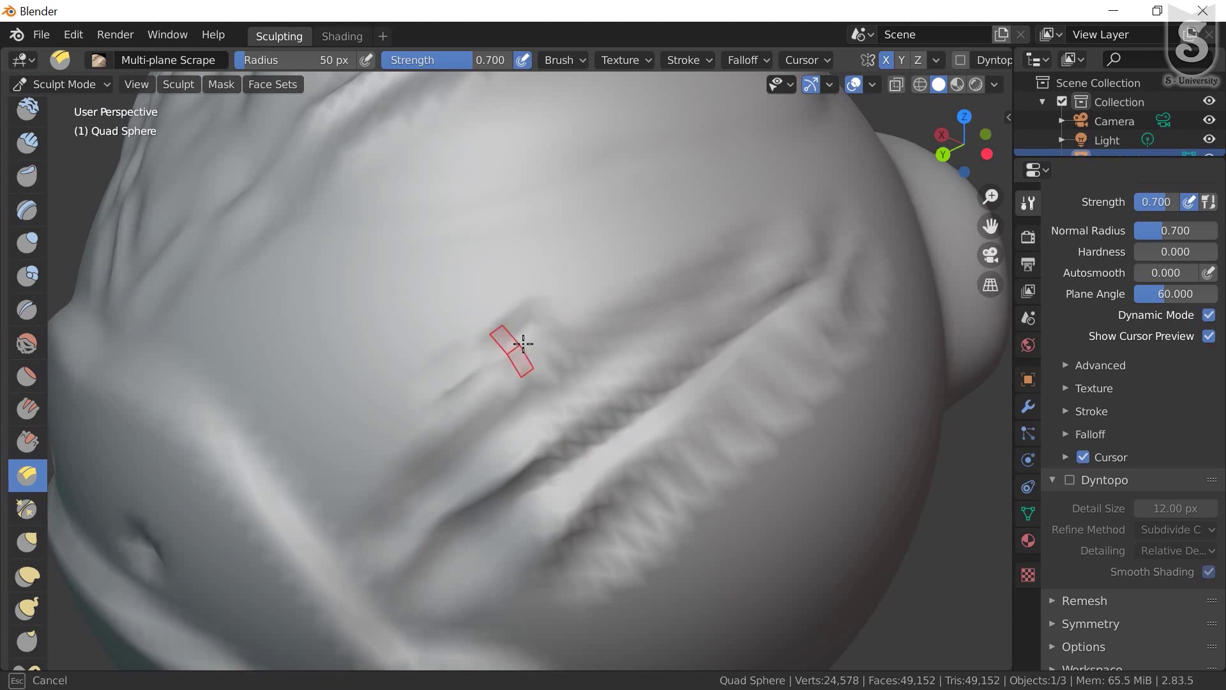
{"action": "scroll", "coordinate": [556, 391], "scroll_direction": "down", "scroll_amount": 5}
{"action": "scroll", "coordinate": [535, 393], "scroll_direction": "down", "scroll_amount": 1}
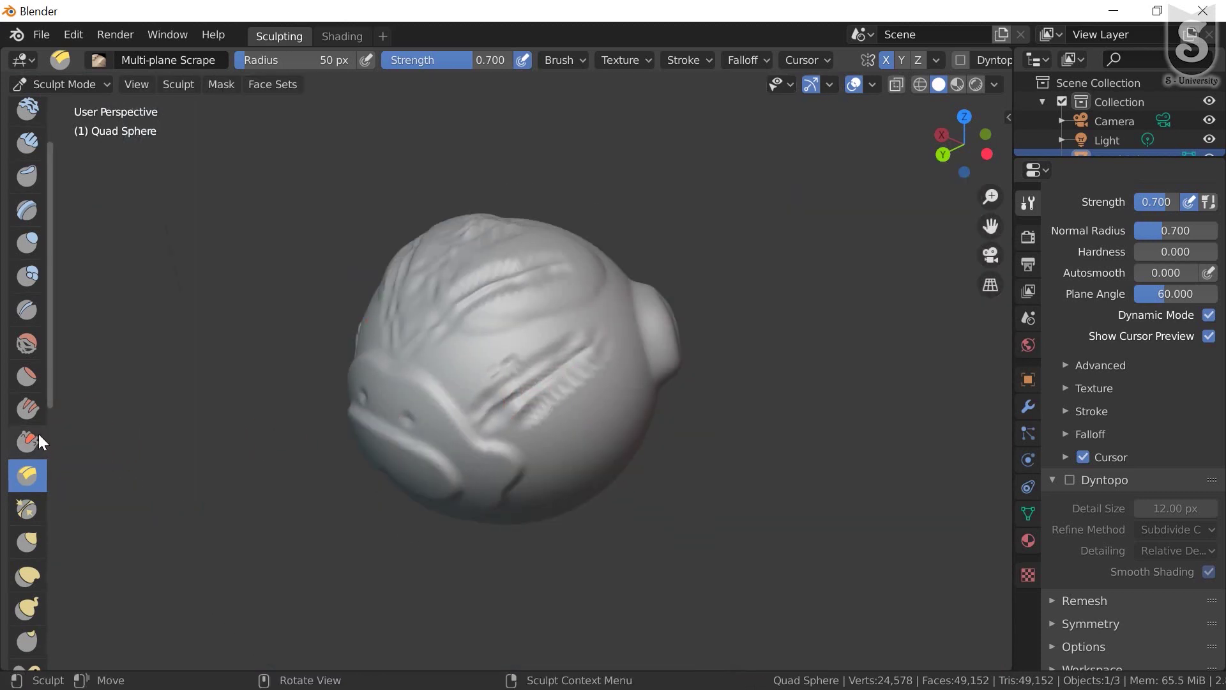
{"action": "scroll", "coordinate": [36, 434], "scroll_direction": "down", "scroll_amount": 2}
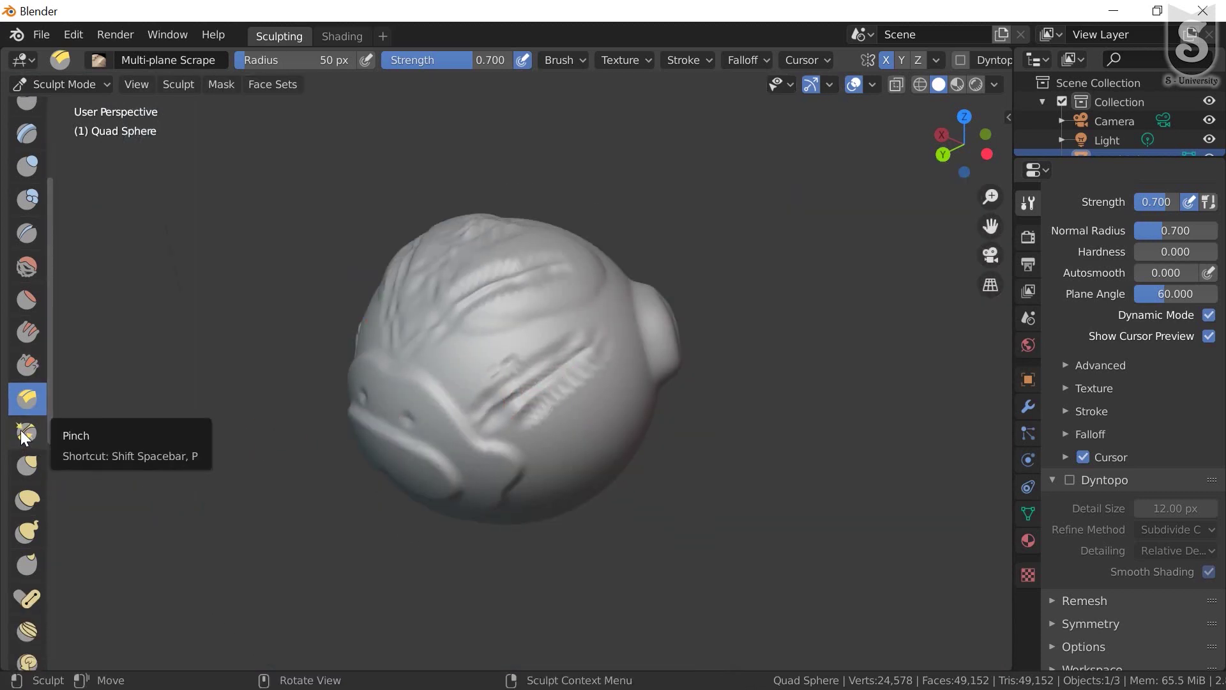
Set the Pinch/Magnify strength to 3.000 and pinch a crease across the sphere's middle
{"action": "left_click", "coordinate": [26, 433]}
{"action": "mouse_move", "coordinate": [608, 399]}
{"action": "middle_mouse_down"}
{"action": "mouse_move", "coordinate": [545, 369]}
{"action": "mouse_move", "coordinate": [529, 334]}
{"action": "mouse_move", "coordinate": [498, 399]}
{"action": "middle_mouse_up"}
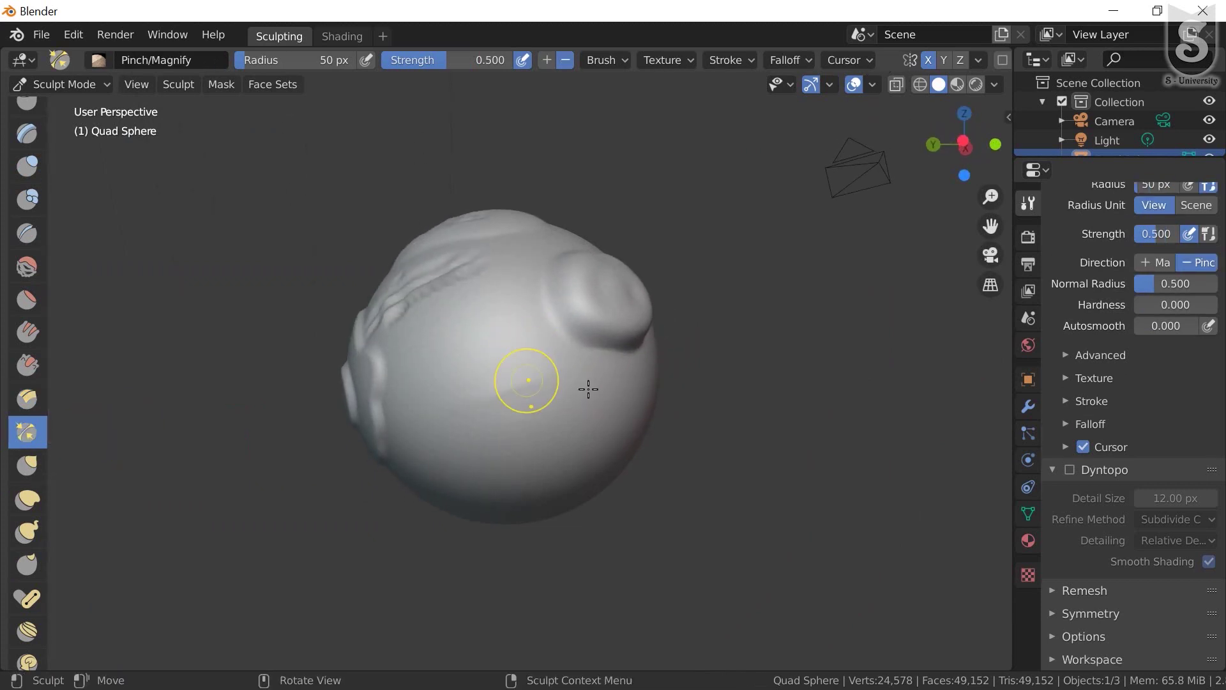
{"action": "scroll", "coordinate": [1124, 339], "scroll_direction": "up", "scroll_amount": 5}
{"action": "scroll", "coordinate": [1130, 331], "scroll_direction": "up", "scroll_amount": 1}
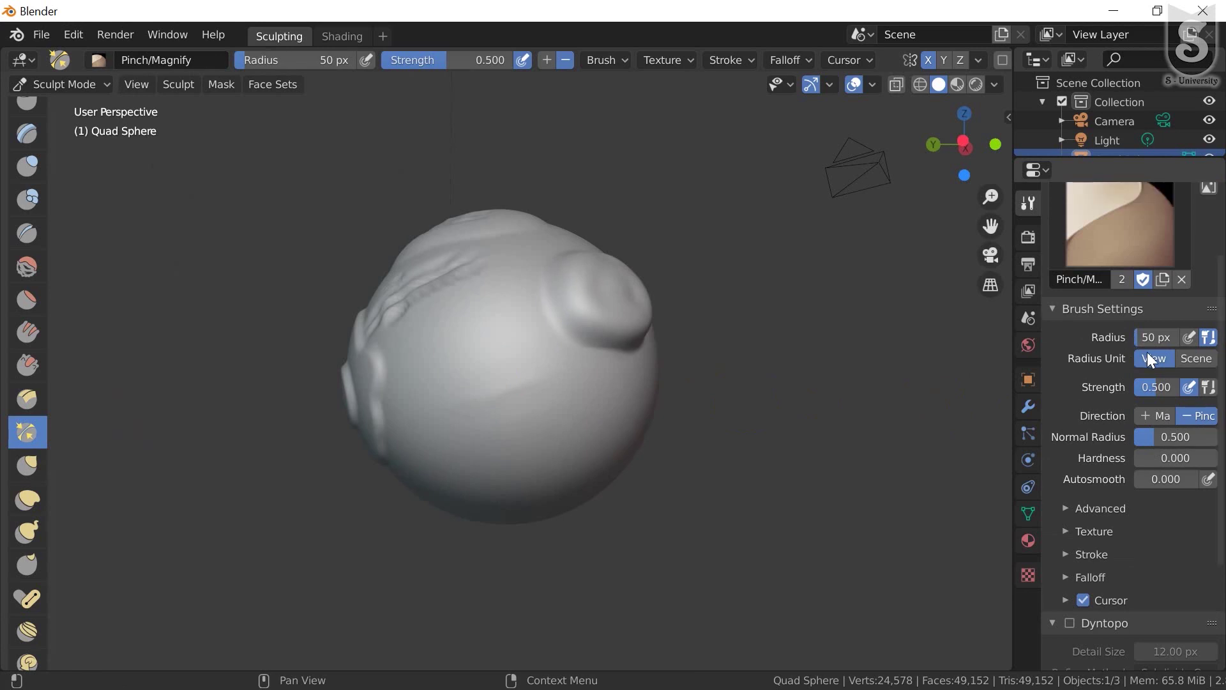
{"action": "scroll", "coordinate": [1147, 351], "scroll_direction": "up", "scroll_amount": 2}
{"action": "left_click_drag", "start_coordinate": [1153, 437], "coordinate": [1188, 437]}
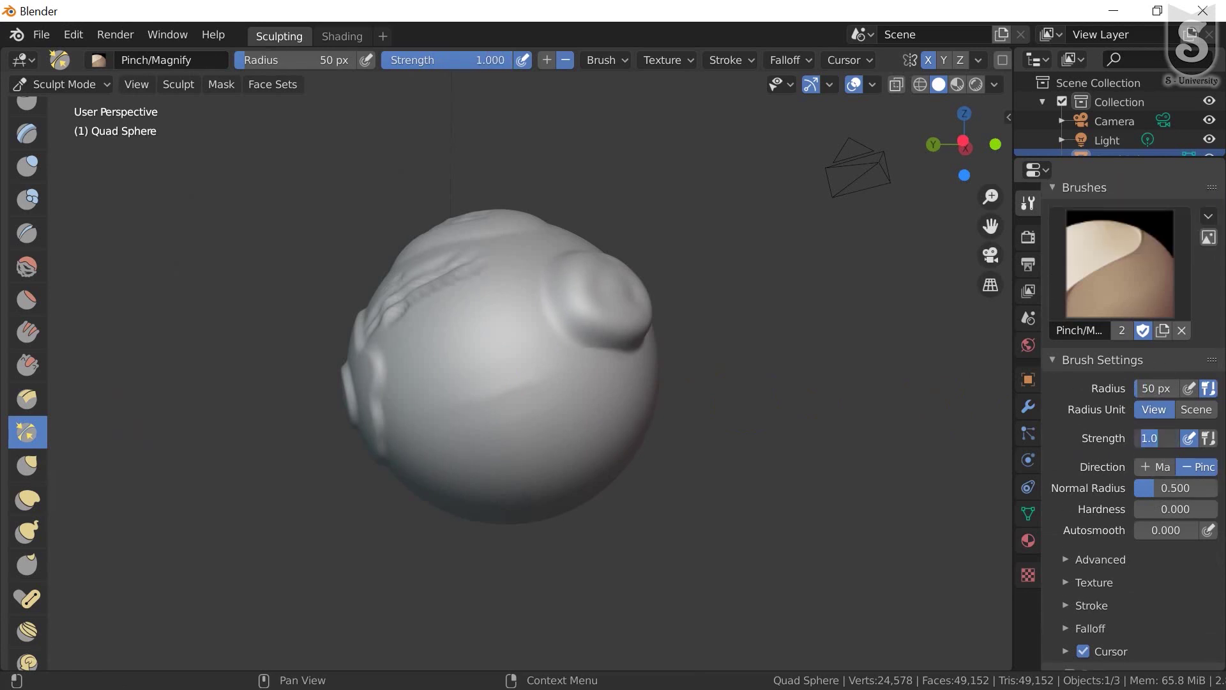
{"action": "type", "text": "3.000"}
{"action": "key", "text": "Return"}
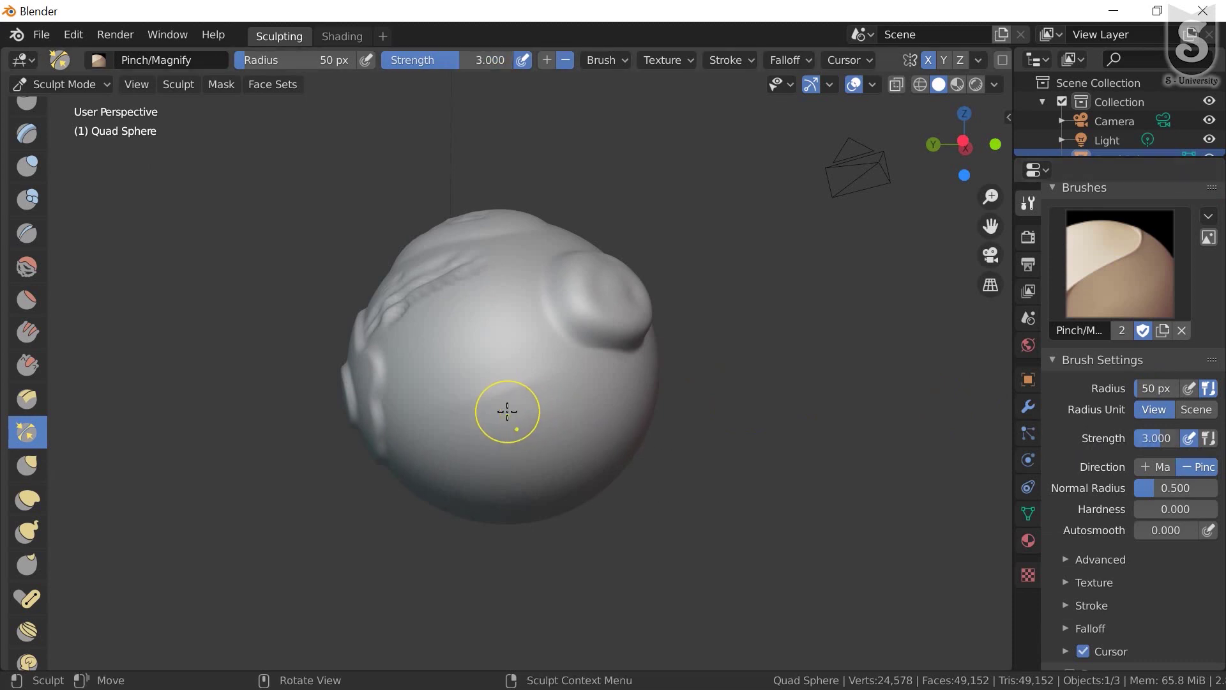
{"action": "mouse_move", "coordinate": [506, 410]}
{"action": "left_mouse_down"}
{"action": "mouse_move", "coordinate": [576, 404]}
{"action": "mouse_move", "coordinate": [515, 396]}
{"action": "mouse_move", "coordinate": [632, 396]}
{"action": "mouse_move", "coordinate": [470, 399]}
{"action": "mouse_move", "coordinate": [596, 432]}
{"action": "left_mouse_up"}
{"action": "mouse_move", "coordinate": [597, 433]}
{"action": "middle_mouse_down"}
{"action": "mouse_move", "coordinate": [520, 326]}
{"action": "mouse_move", "coordinate": [562, 375]}
{"action": "middle_mouse_up"}
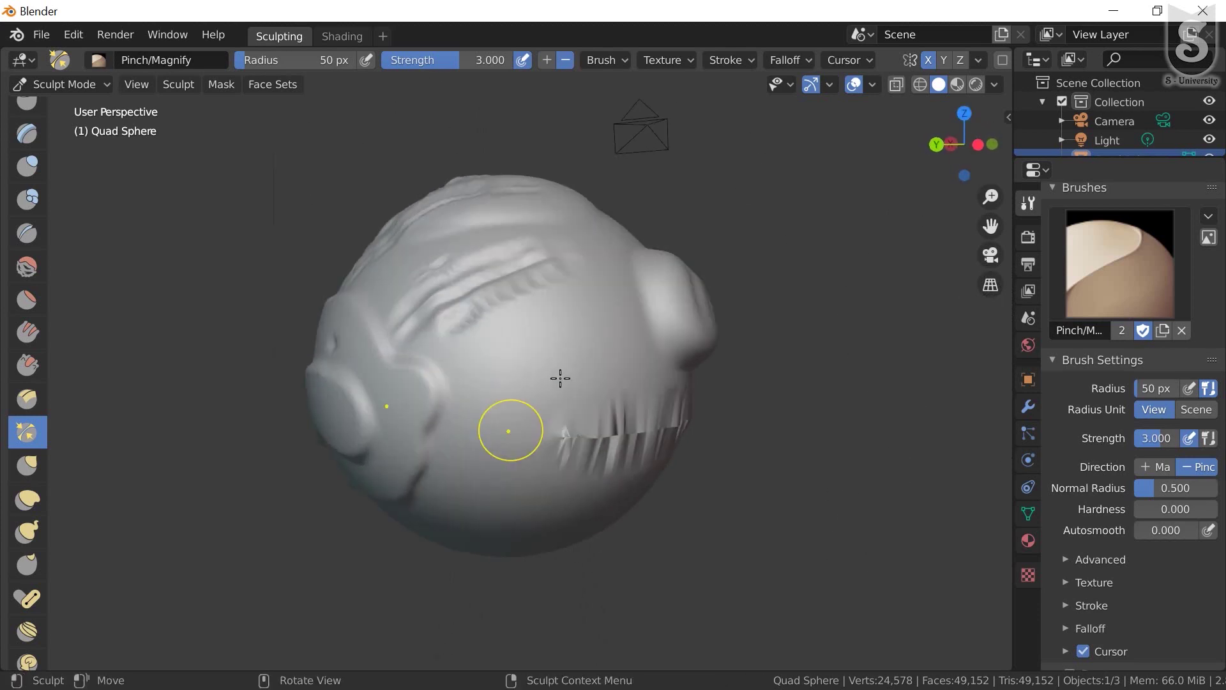
Pinch creases across the upper-left and pull the torn area into sharp folds
{"action": "middle_click_drag", "start_coordinate": [450, 311], "coordinate": [449, 312]}
{"action": "mouse_move", "coordinate": [450, 312]}
{"action": "left_mouse_down"}
{"action": "mouse_move", "coordinate": [452, 274]}
{"action": "mouse_move", "coordinate": [383, 344]}
{"action": "mouse_move", "coordinate": [530, 243]}
{"action": "left_mouse_up"}
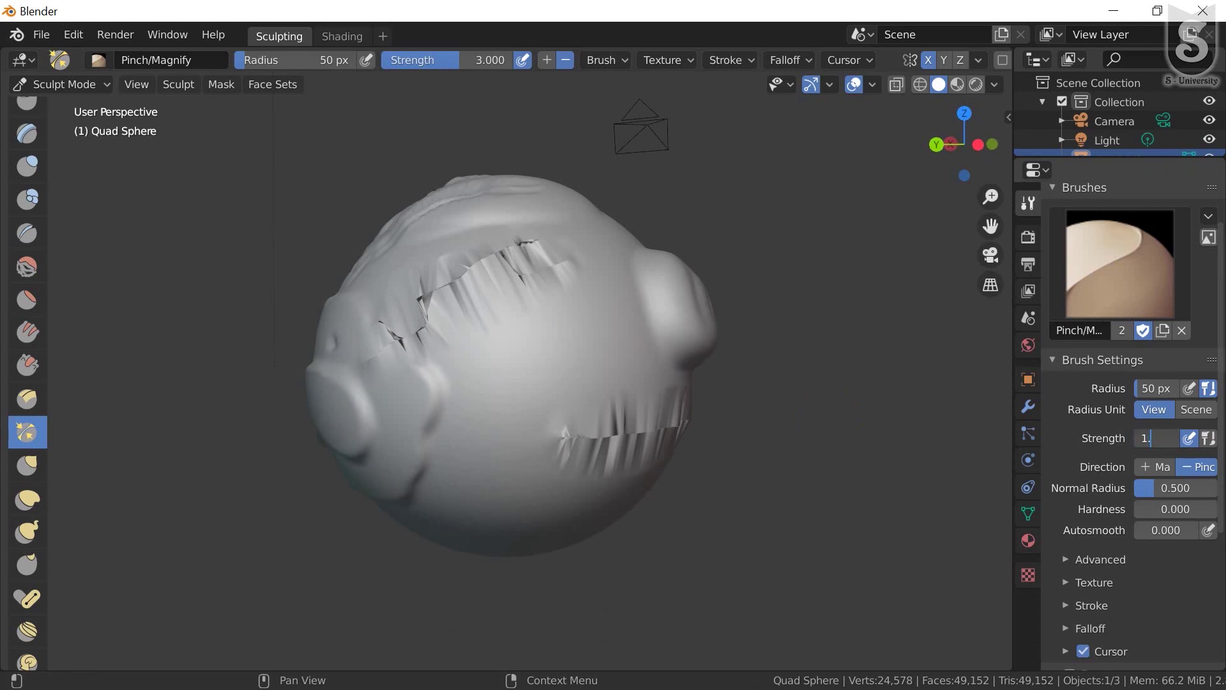
{"action": "mouse_move", "coordinate": [428, 281]}
{"action": "left_mouse_down"}
{"action": "mouse_move", "coordinate": [474, 285]}
{"action": "mouse_move", "coordinate": [584, 225]}
{"action": "mouse_move", "coordinate": [487, 307]}
{"action": "left_mouse_up"}
{"action": "mouse_move", "coordinate": [487, 306]}
{"action": "middle_mouse_down"}
{"action": "mouse_move", "coordinate": [539, 397]}
{"action": "mouse_move", "coordinate": [556, 390]}
{"action": "middle_mouse_up"}
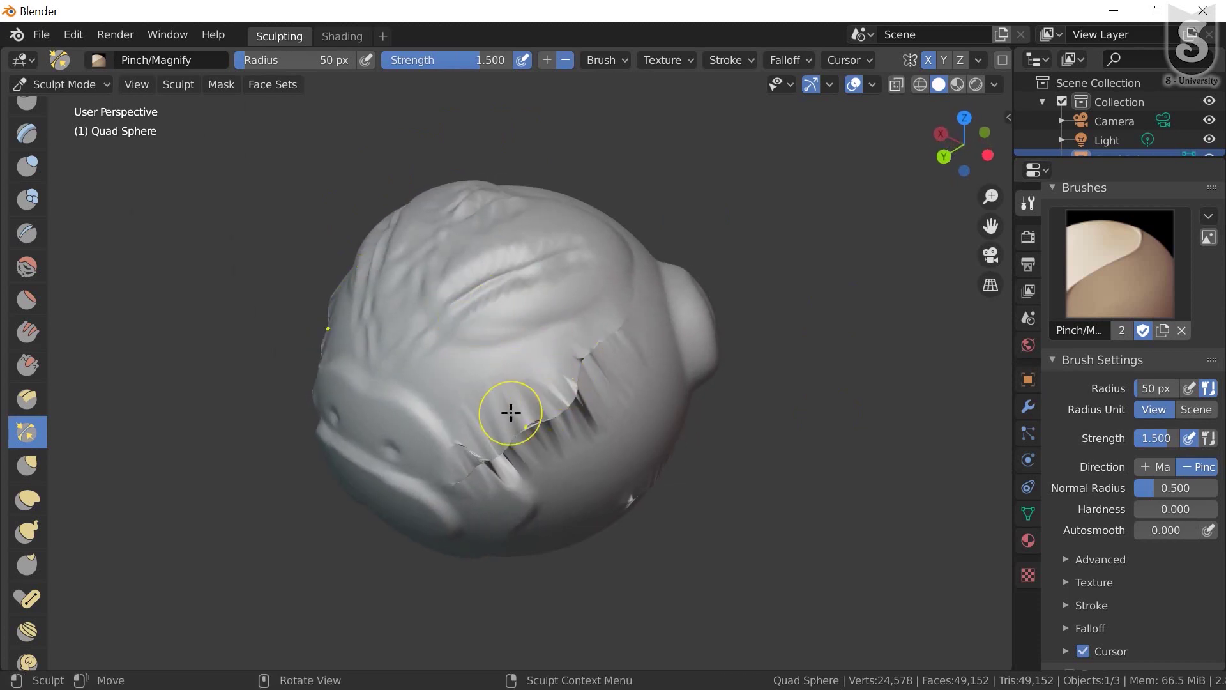
{"action": "mouse_move", "coordinate": [519, 418]}
{"action": "left_mouse_down"}
{"action": "mouse_move", "coordinate": [533, 455]}
{"action": "mouse_move", "coordinate": [511, 447]}
{"action": "left_mouse_up"}
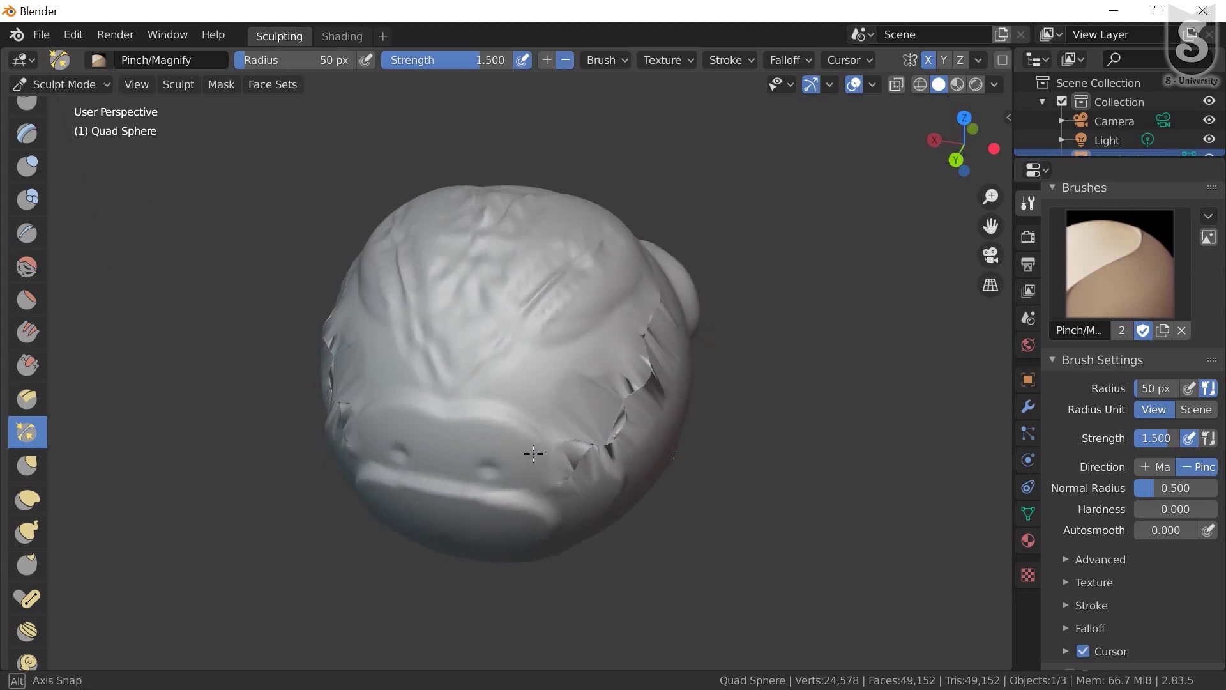
{"action": "middle_click_drag", "start_coordinate": [511, 447], "coordinate": [447, 408]}
{"action": "mouse_move", "coordinate": [446, 405]}
{"action": "left_mouse_down"}
{"action": "mouse_move", "coordinate": [431, 419]}
{"action": "mouse_move", "coordinate": [404, 412]}
{"action": "mouse_move", "coordinate": [438, 424]}
{"action": "left_mouse_up"}
{"action": "mouse_move", "coordinate": [438, 424]}
{"action": "middle_mouse_down"}
{"action": "mouse_move", "coordinate": [573, 415]}
{"action": "mouse_move", "coordinate": [556, 416]}
{"action": "middle_mouse_up"}
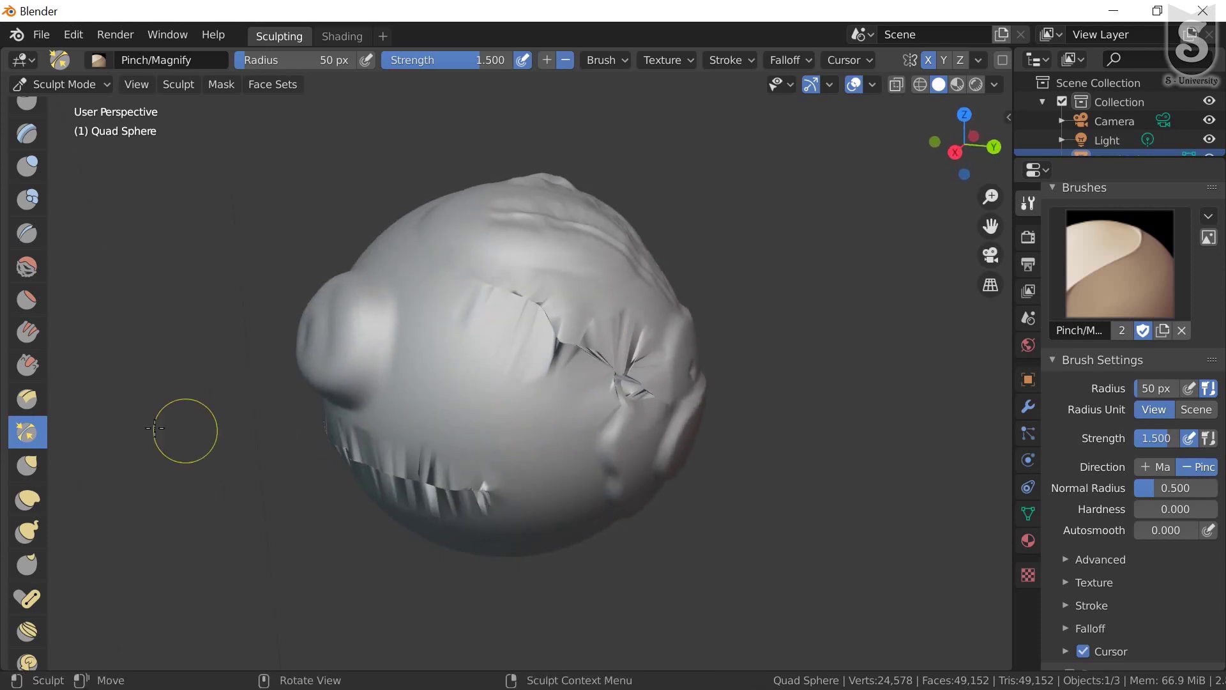
With the Grab brush, pull the right horn tip further outward, mirrored on the left horn
{"action": "left_click", "coordinate": [29, 466]}
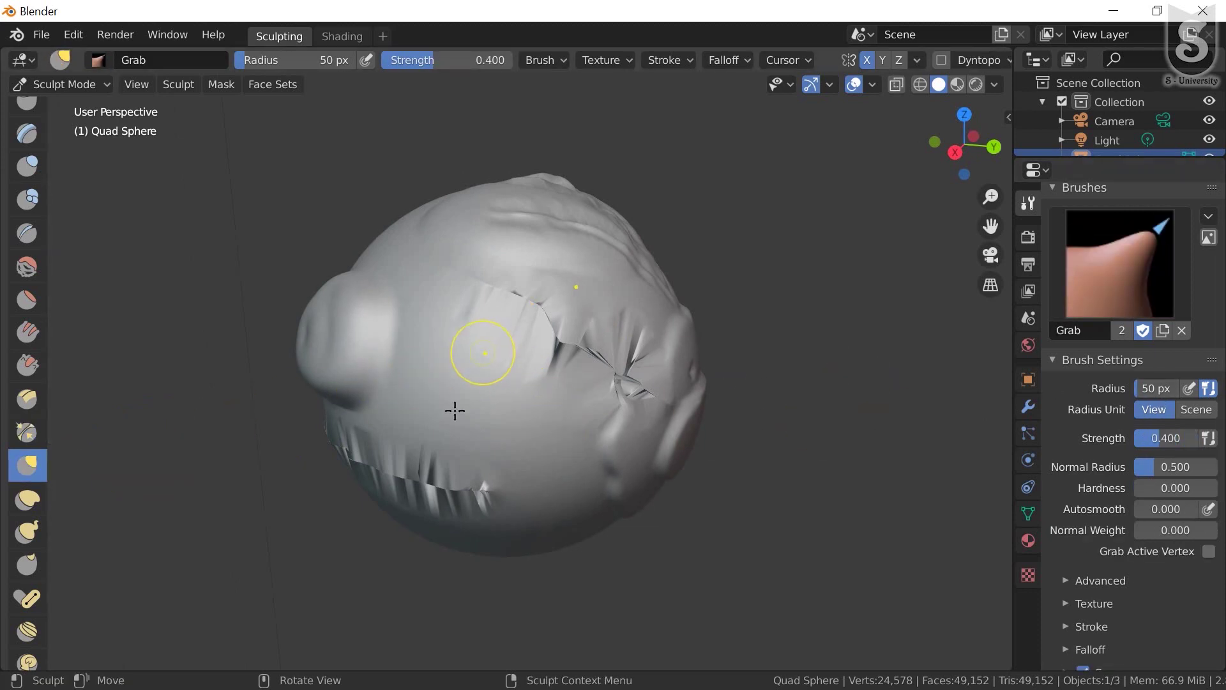
{"action": "middle_click_drag", "start_coordinate": [463, 404], "coordinate": [519, 320]}
{"action": "left_click_drag", "start_coordinate": [568, 233], "coordinate": [590, 201]}
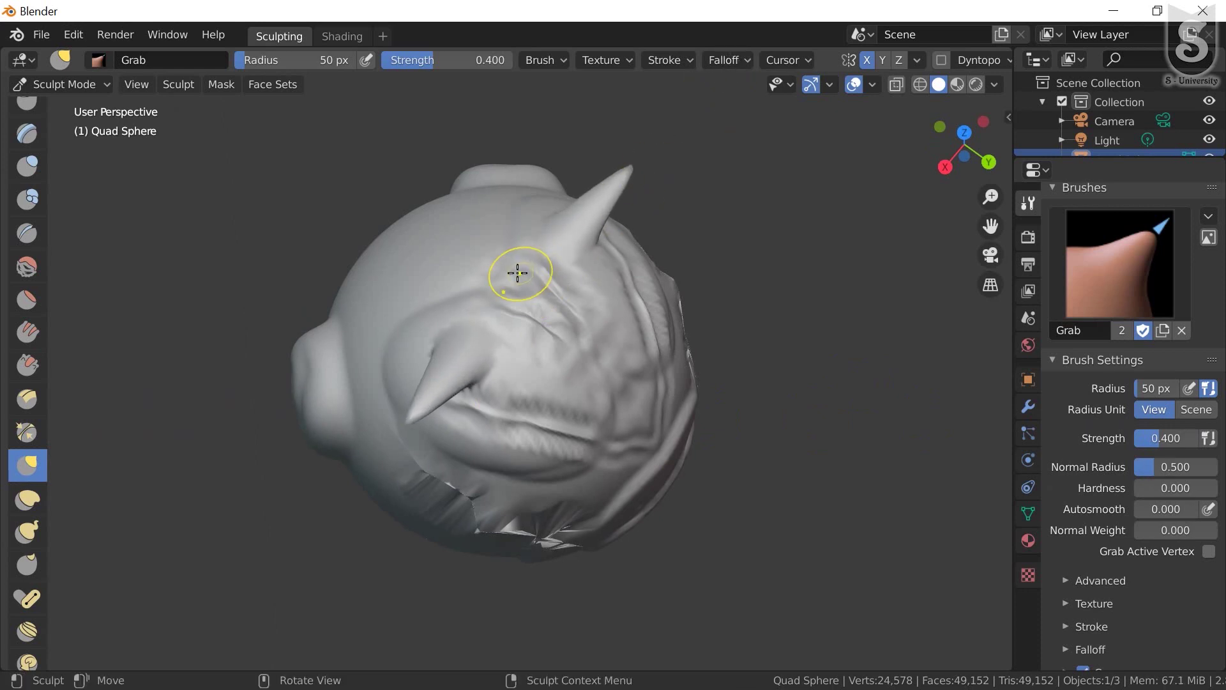
{"action": "middle_click_drag", "start_coordinate": [515, 273], "coordinate": [381, 250]}
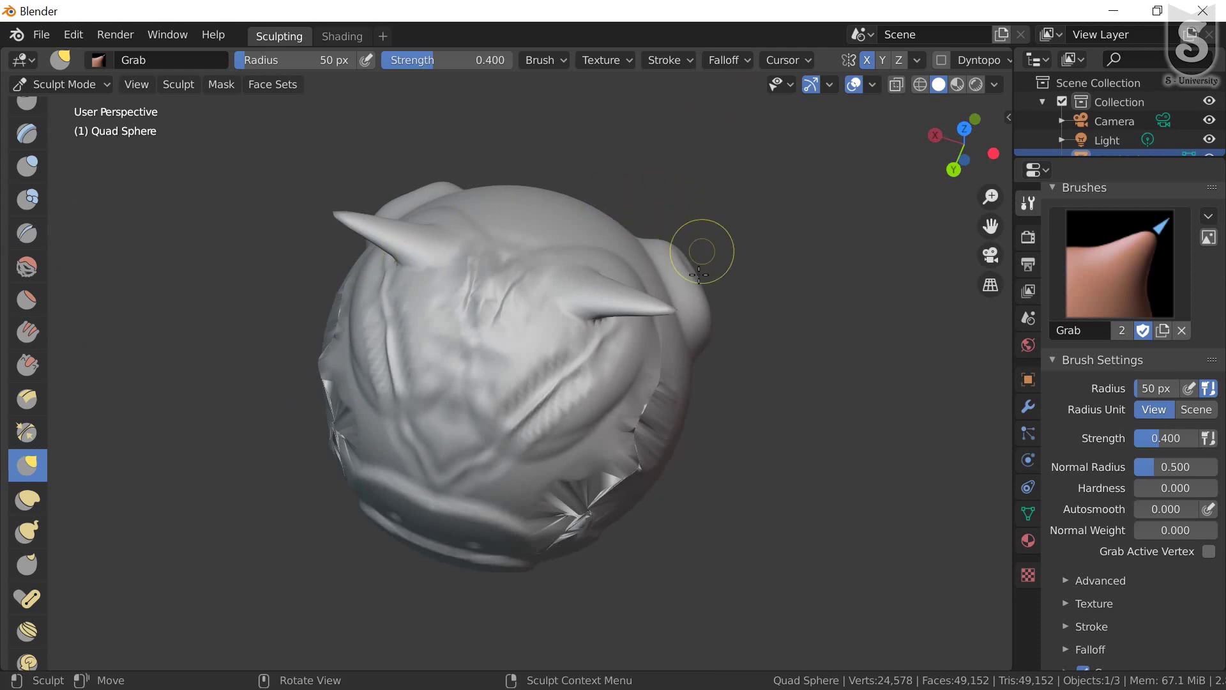
{"action": "left_click_drag", "start_coordinate": [670, 309], "coordinate": [670, 305]}
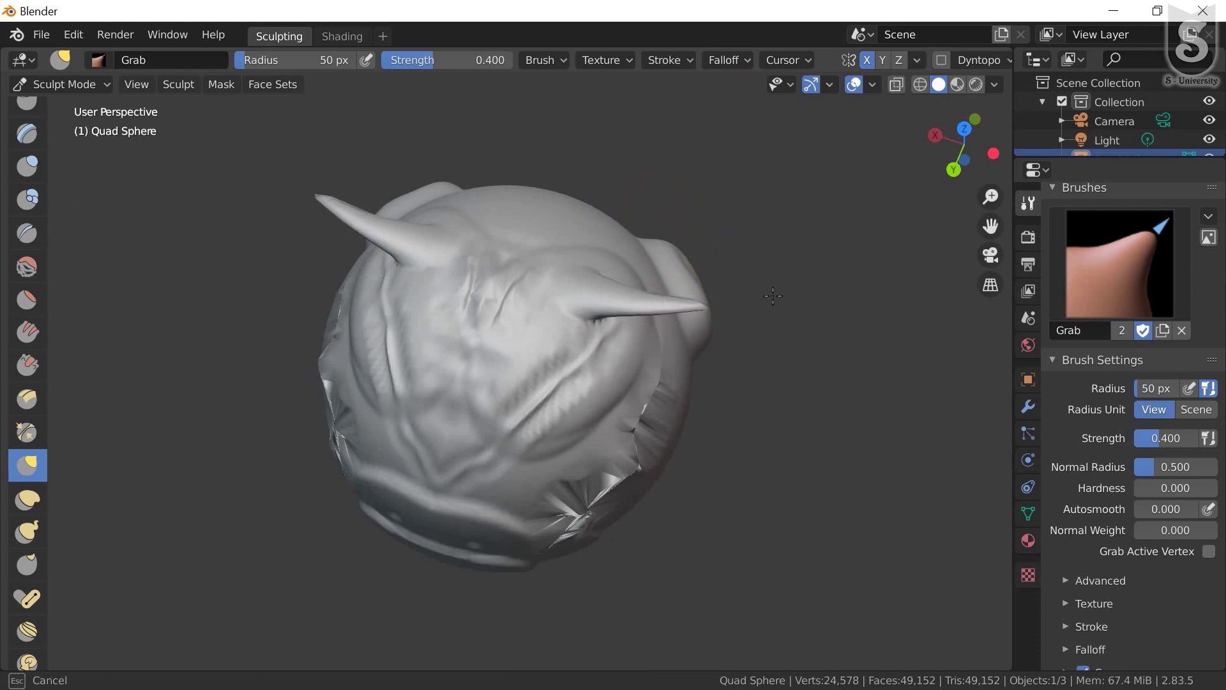
{"action": "left_click_drag", "start_coordinate": [853, 290], "coordinate": [695, 189]}
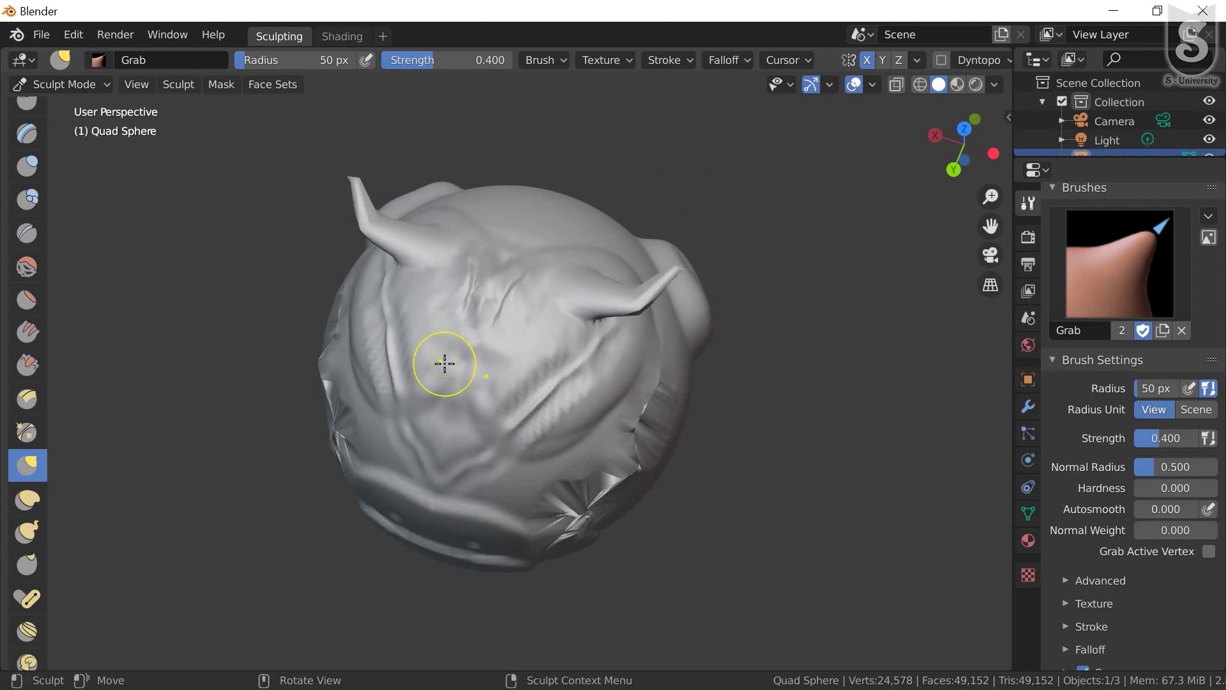
{"action": "mouse_move", "coordinate": [444, 364]}
{"action": "middle_mouse_down"}
{"action": "mouse_move", "coordinate": [444, 321]}
{"action": "mouse_move", "coordinate": [427, 331]}
{"action": "mouse_move", "coordinate": [568, 369]}
{"action": "middle_mouse_up"}
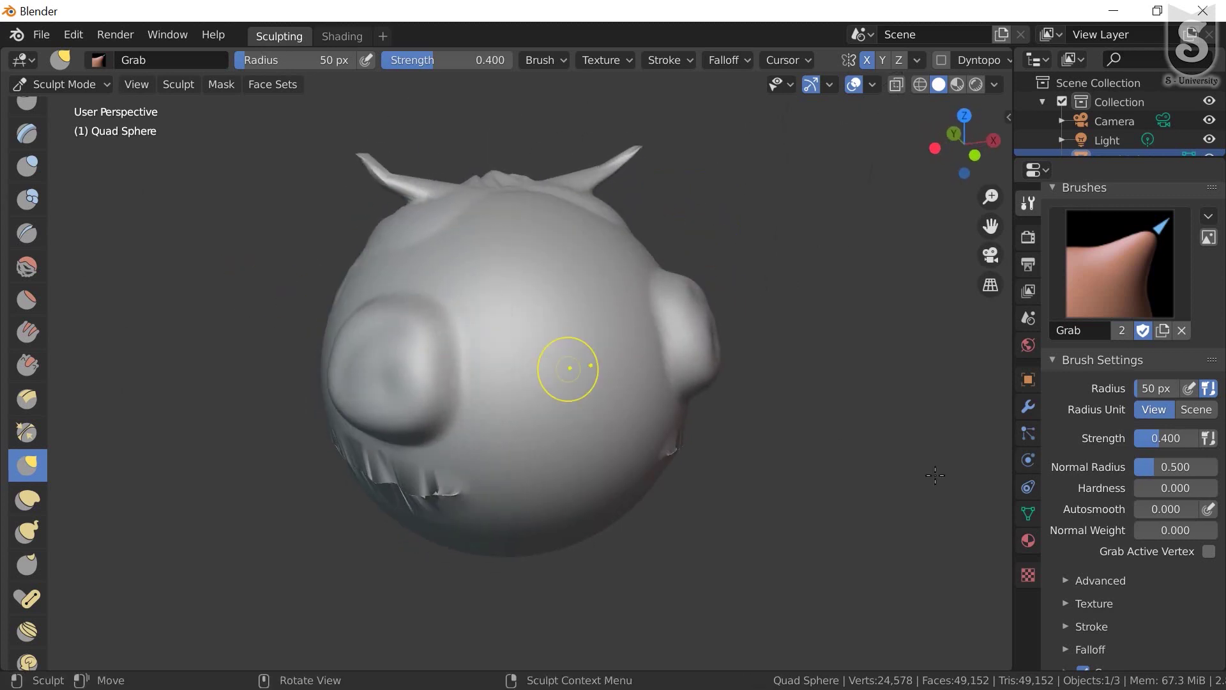
With the Elastic Deform brush, dent the surface near the horn and pull a spike from the top
{"action": "left_click", "coordinate": [26, 505]}
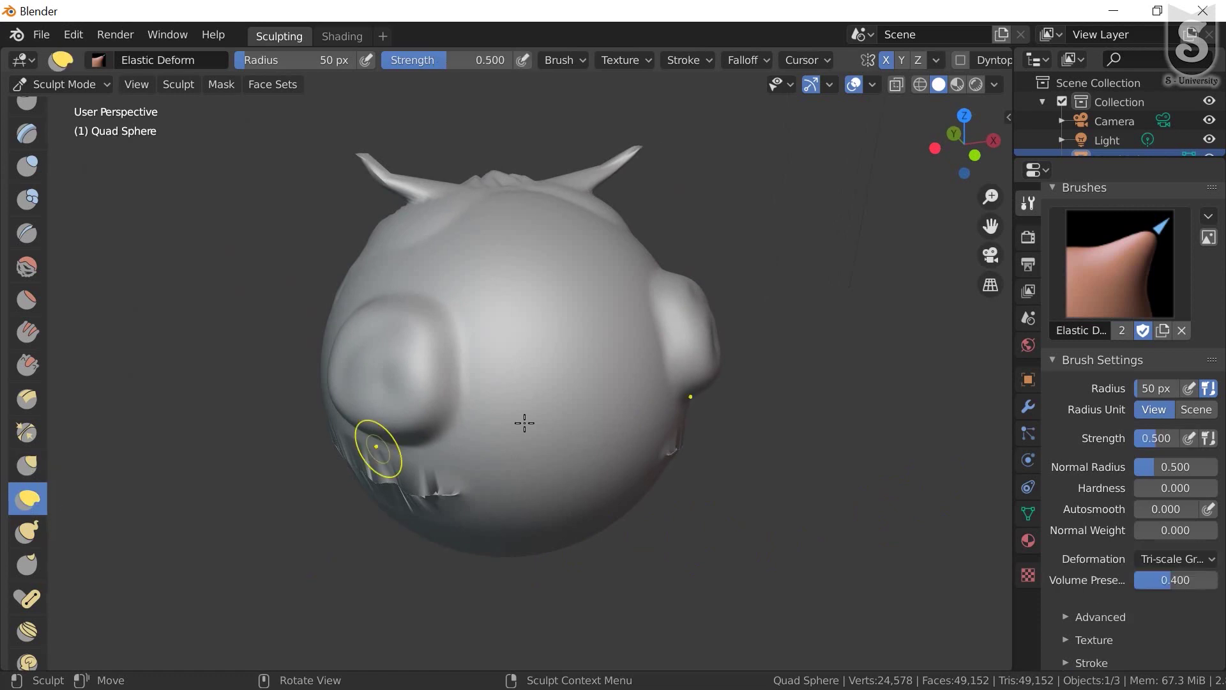
{"action": "middle_click_drag", "start_coordinate": [551, 279], "coordinate": [571, 241]}
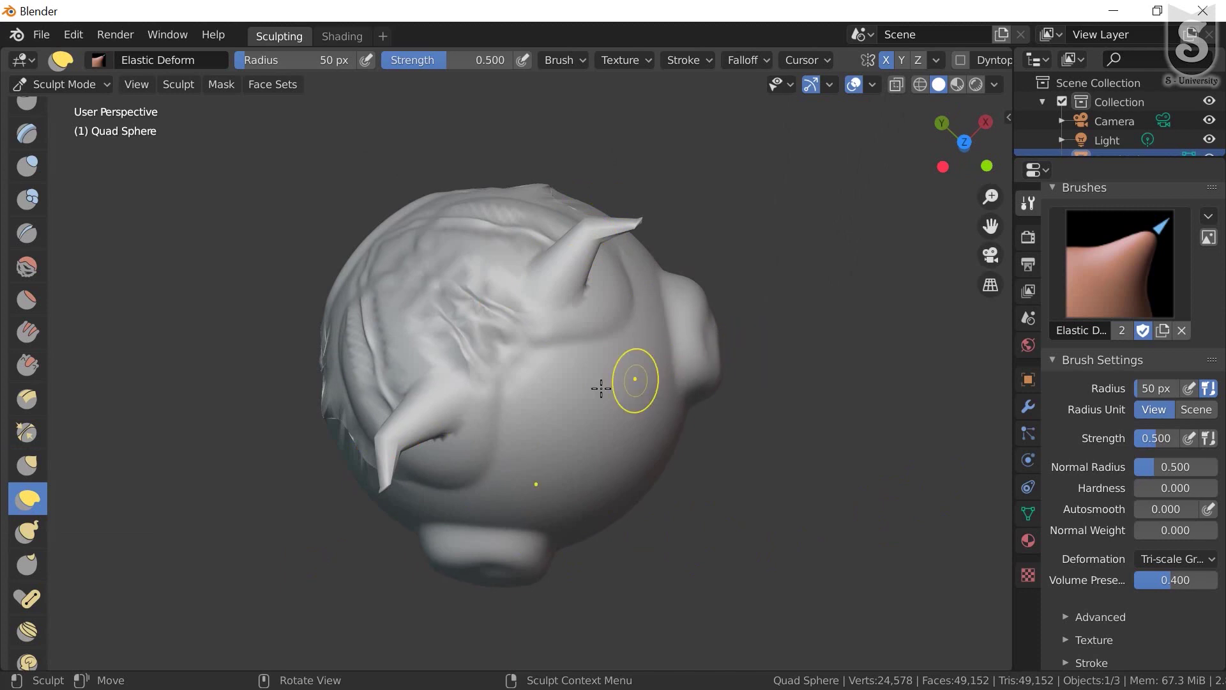
{"action": "left_click_drag", "start_coordinate": [543, 393], "coordinate": [542, 393]}
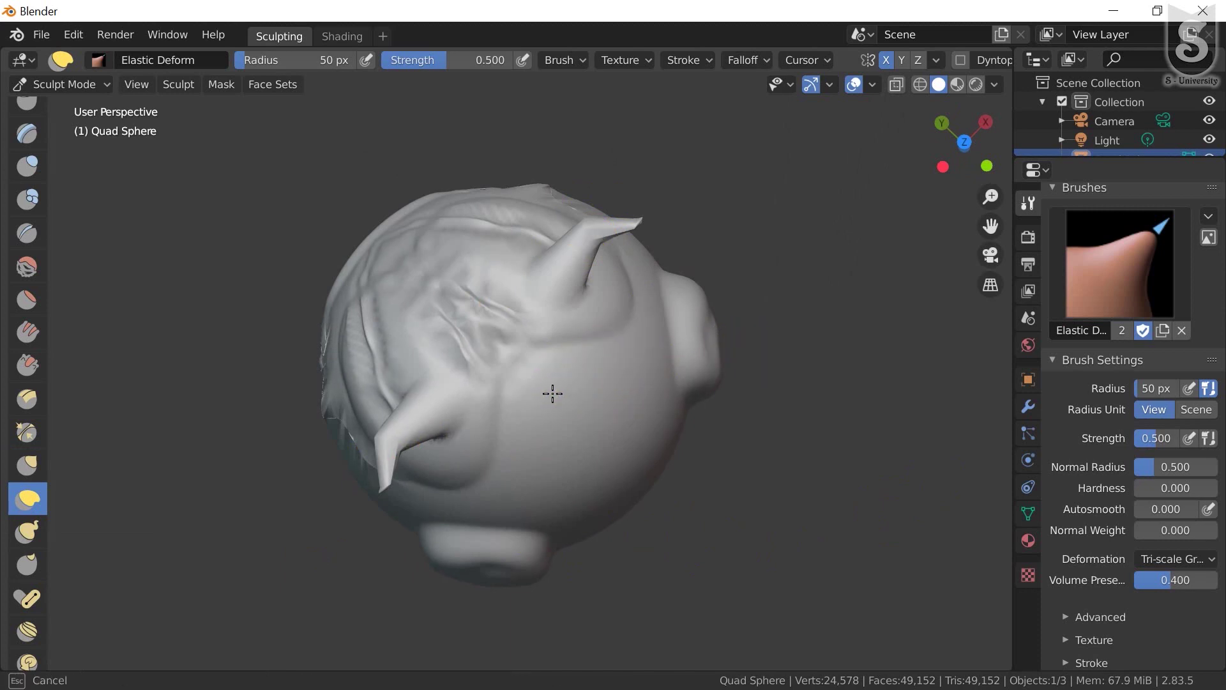
{"action": "left_click_drag", "start_coordinate": [667, 399], "coordinate": [790, 425]}
{"action": "middle_click_drag", "start_coordinate": [791, 425], "coordinate": [566, 202]}
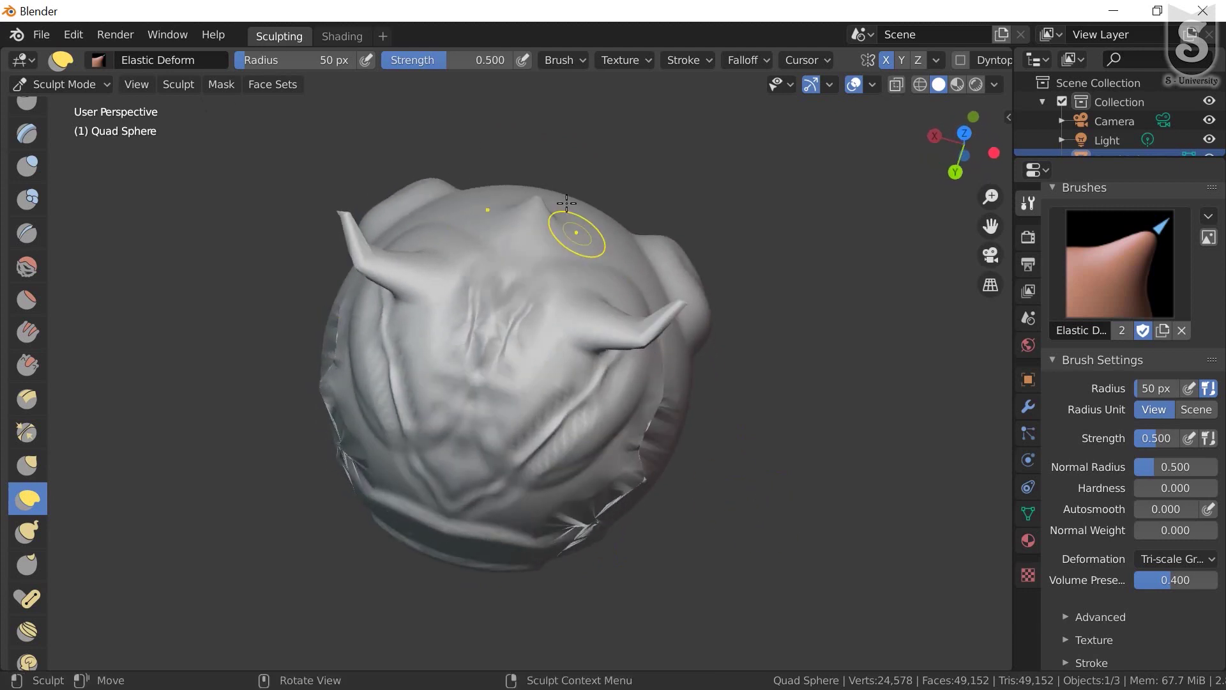
{"action": "left_click_drag", "start_coordinate": [534, 205], "coordinate": [537, 184]}
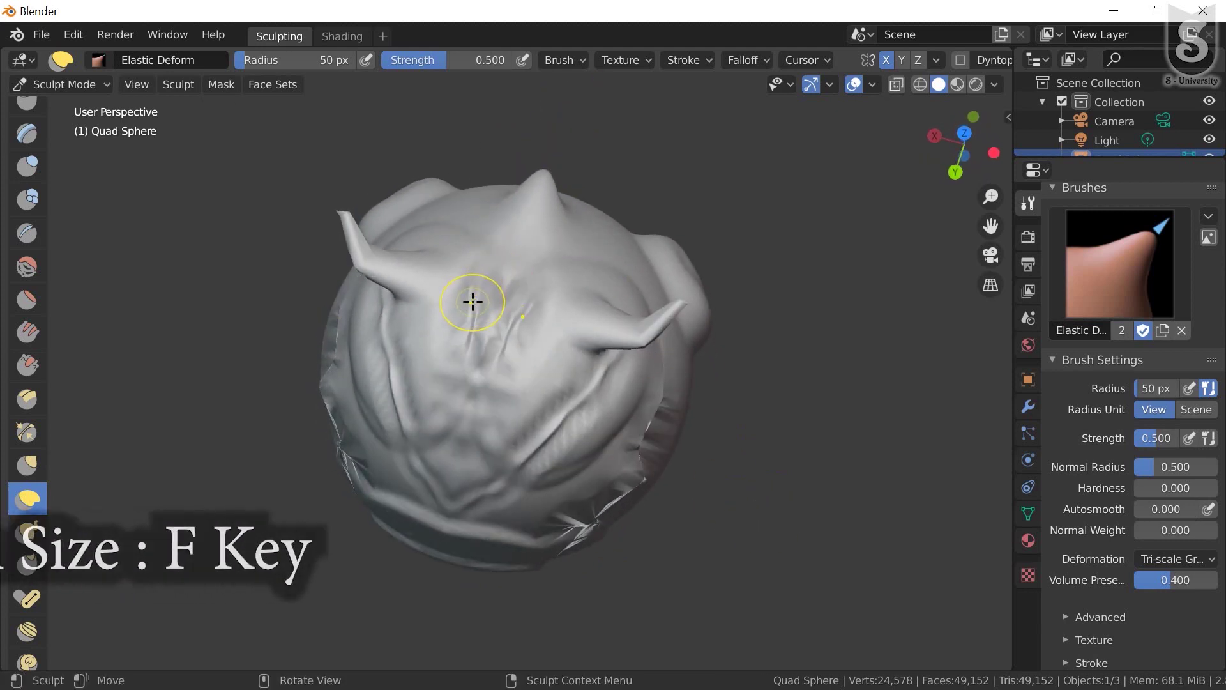
Enlarge the brush radius to 113 px and pull the lower-right lobe into a pointed snout
{"action": "key", "text": "f"}
{"action": "left_click", "coordinate": [510, 363]}
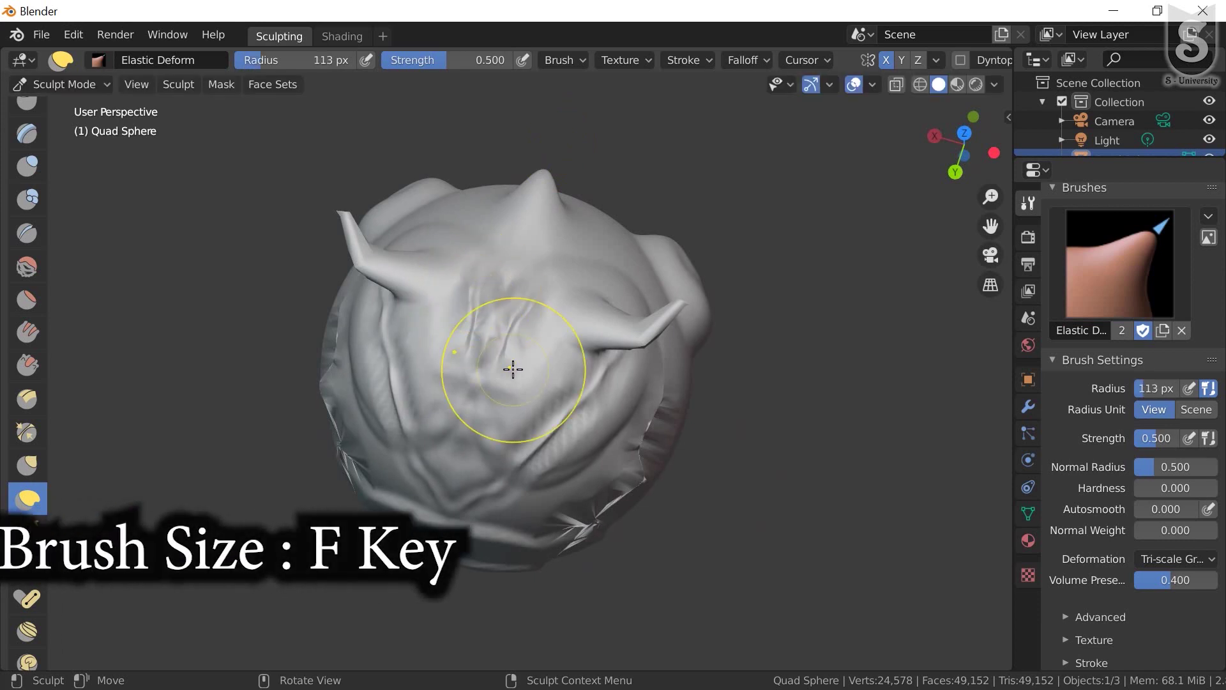
{"action": "mouse_move", "coordinate": [504, 263]}
{"action": "middle_mouse_down"}
{"action": "mouse_move", "coordinate": [542, 307]}
{"action": "mouse_move", "coordinate": [455, 351]}
{"action": "mouse_move", "coordinate": [553, 338]}
{"action": "mouse_move", "coordinate": [684, 528]}
{"action": "middle_mouse_up"}
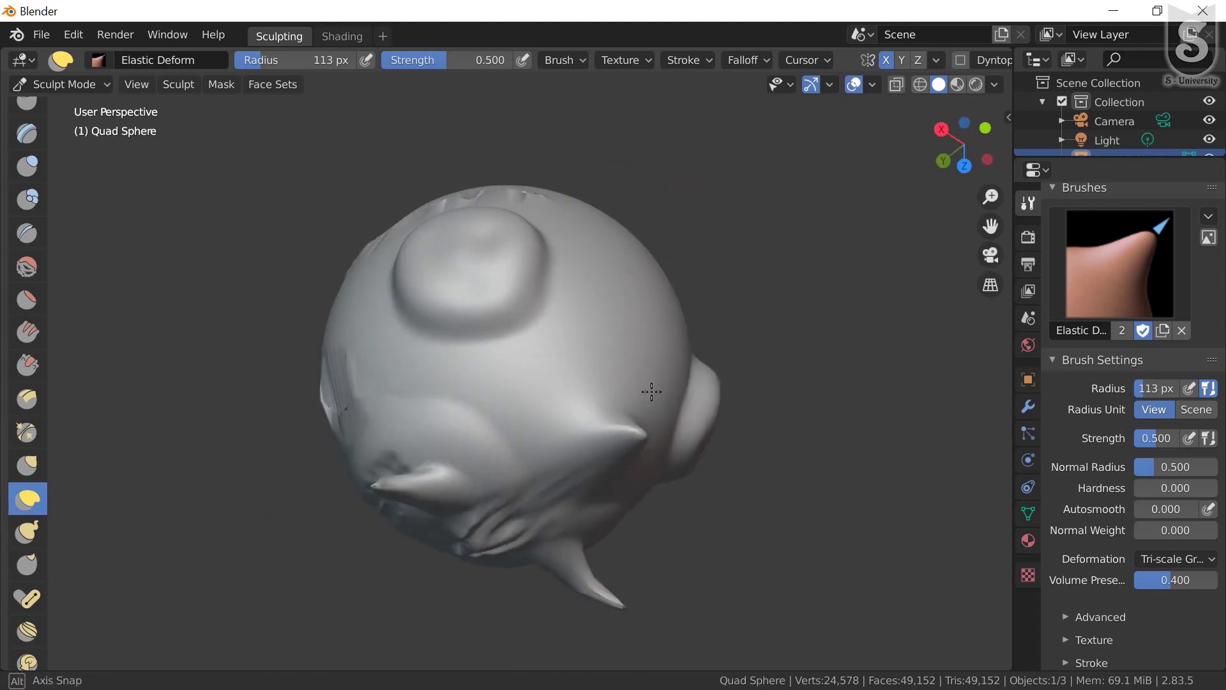
{"action": "mouse_move", "coordinate": [685, 527]}
{"action": "left_mouse_down"}
{"action": "mouse_move", "coordinate": [1021, 549]}
{"action": "mouse_move", "coordinate": [758, 506]}
{"action": "left_mouse_up"}
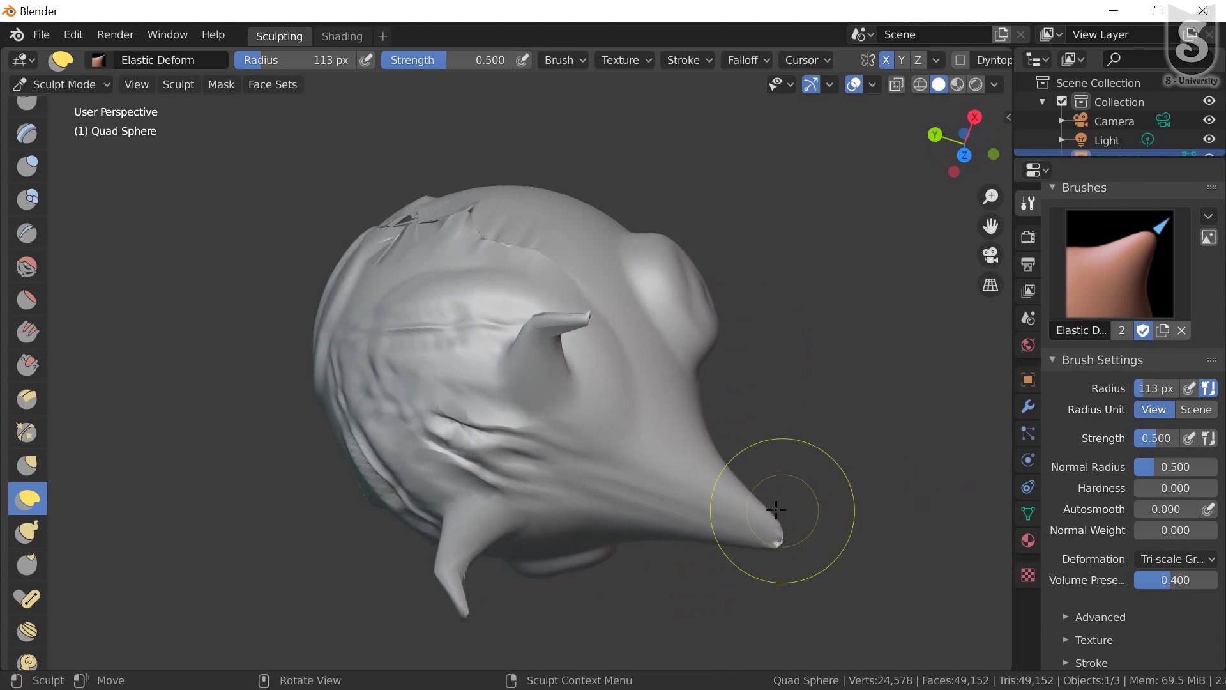
{"action": "mouse_move", "coordinate": [759, 507]}
{"action": "middle_mouse_down"}
{"action": "mouse_move", "coordinate": [576, 593]}
{"action": "mouse_move", "coordinate": [447, 543]}
{"action": "middle_mouse_up"}
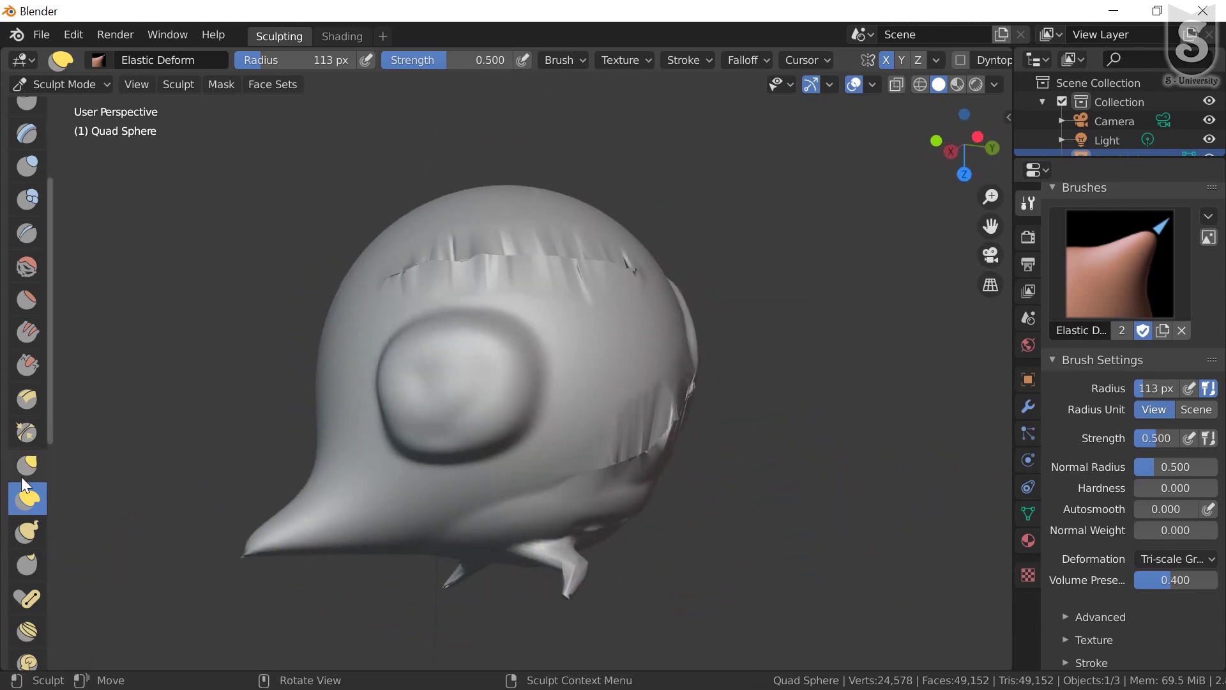
{"action": "scroll", "coordinate": [26, 505], "scroll_direction": "down", "scroll_amount": 1}
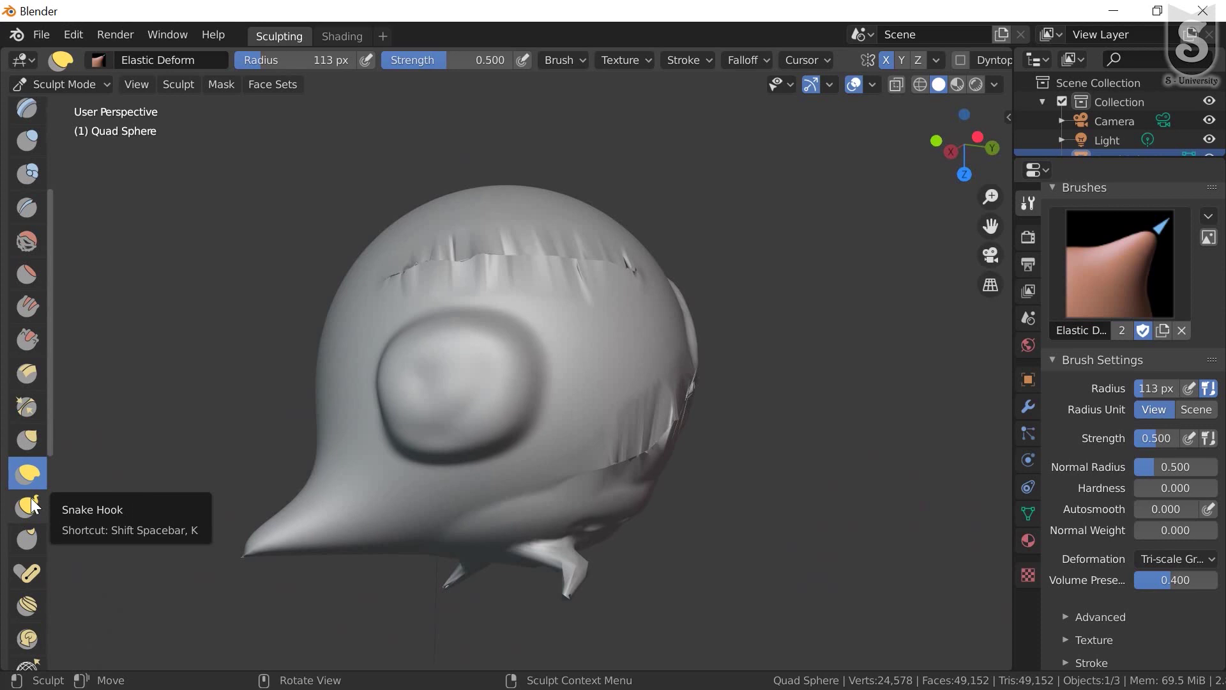
With Snake Hook at 1.000 strength, drag the right ear and side lobes into mirrored drooping flaps
{"action": "left_click", "coordinate": [31, 499]}
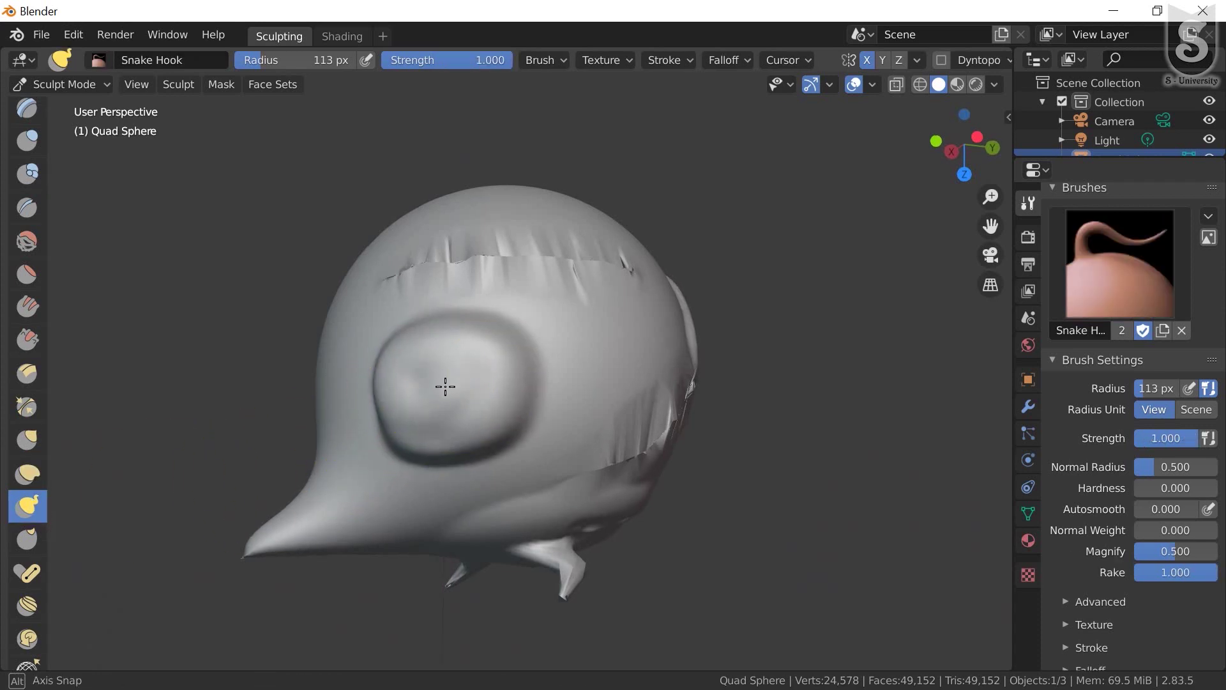
{"action": "mouse_move", "coordinate": [446, 384]}
{"action": "middle_mouse_down"}
{"action": "mouse_move", "coordinate": [405, 385]}
{"action": "mouse_move", "coordinate": [627, 356]}
{"action": "middle_mouse_up"}
{"action": "mouse_move", "coordinate": [670, 359]}
{"action": "left_mouse_down"}
{"action": "mouse_move", "coordinate": [888, 383]}
{"action": "mouse_move", "coordinate": [939, 440]}
{"action": "mouse_move", "coordinate": [977, 524]}
{"action": "mouse_move", "coordinate": [968, 601]}
{"action": "mouse_move", "coordinate": [830, 623]}
{"action": "left_mouse_up"}
{"action": "mouse_move", "coordinate": [725, 616]}
{"action": "middle_mouse_down"}
{"action": "mouse_move", "coordinate": [653, 519]}
{"action": "mouse_move", "coordinate": [633, 459]}
{"action": "mouse_move", "coordinate": [662, 584]}
{"action": "middle_mouse_up"}
{"action": "mouse_move", "coordinate": [527, 547]}
{"action": "middle_mouse_down"}
{"action": "mouse_move", "coordinate": [695, 564]}
{"action": "mouse_move", "coordinate": [677, 558]}
{"action": "middle_mouse_up"}
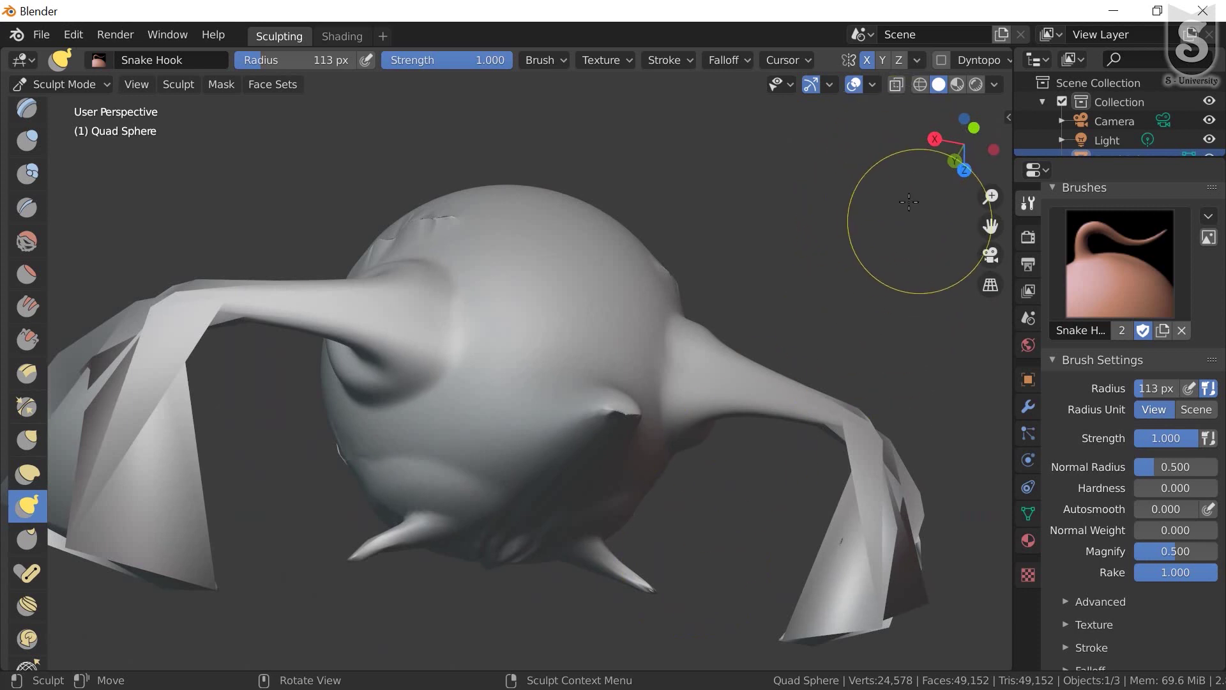
Turn on dynamic topology and hook thin curling arms out of the sphere's sides
{"action": "left_click", "coordinate": [940, 59]}
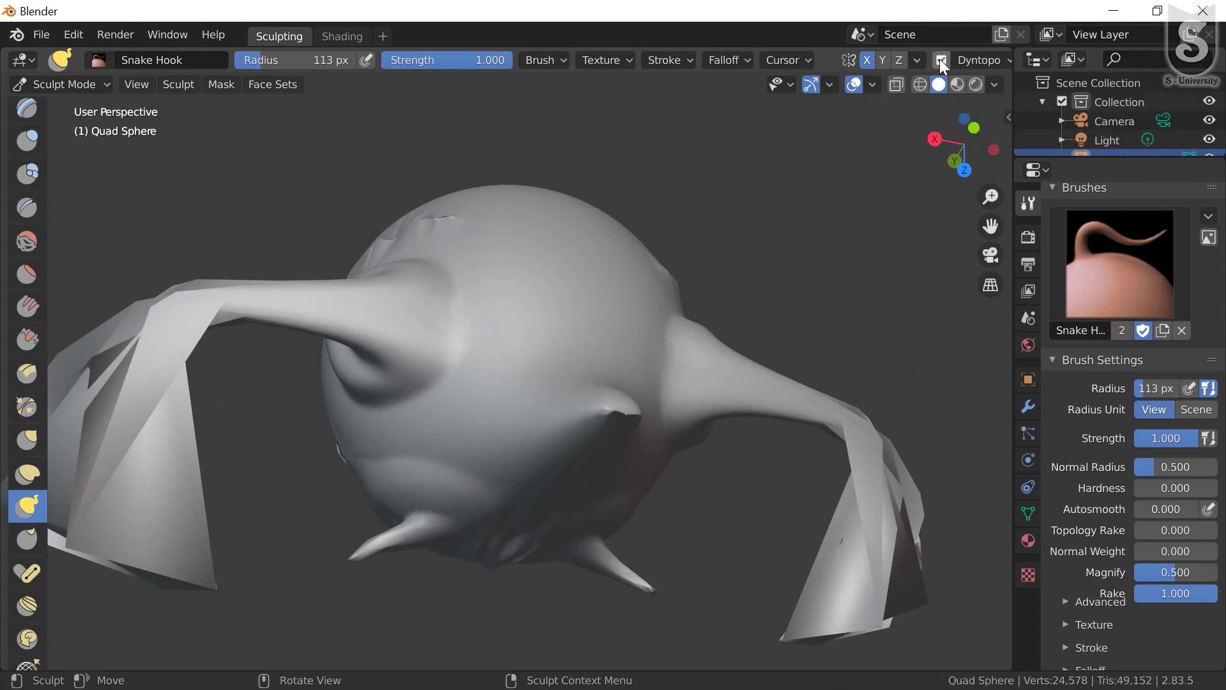
{"action": "mouse_move", "coordinate": [526, 268]}
{"action": "middle_mouse_down"}
{"action": "mouse_move", "coordinate": [468, 292]}
{"action": "mouse_move", "coordinate": [509, 328]}
{"action": "middle_mouse_up"}
{"action": "mouse_move", "coordinate": [509, 328]}
{"action": "left_mouse_down"}
{"action": "mouse_move", "coordinate": [871, 316]}
{"action": "mouse_move", "coordinate": [863, 326]}
{"action": "left_mouse_up"}
{"action": "key", "text": "ctrl+z"}
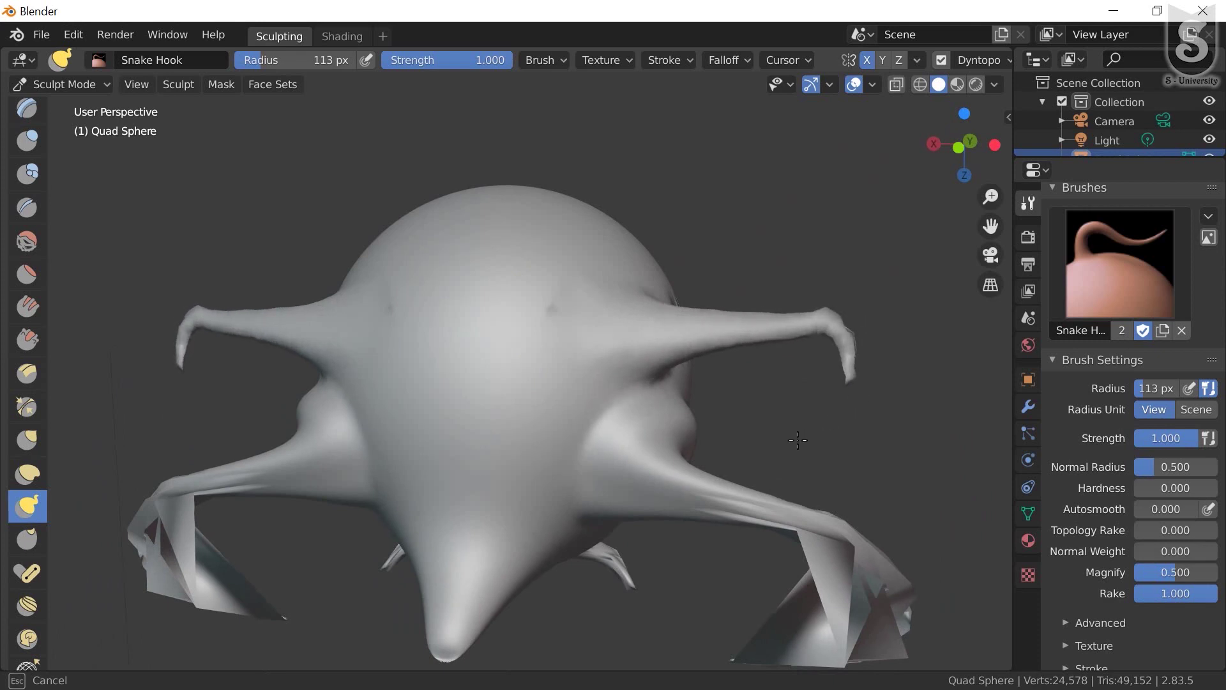
{"action": "left_click_drag", "start_coordinate": [797, 440], "coordinate": [745, 405]}
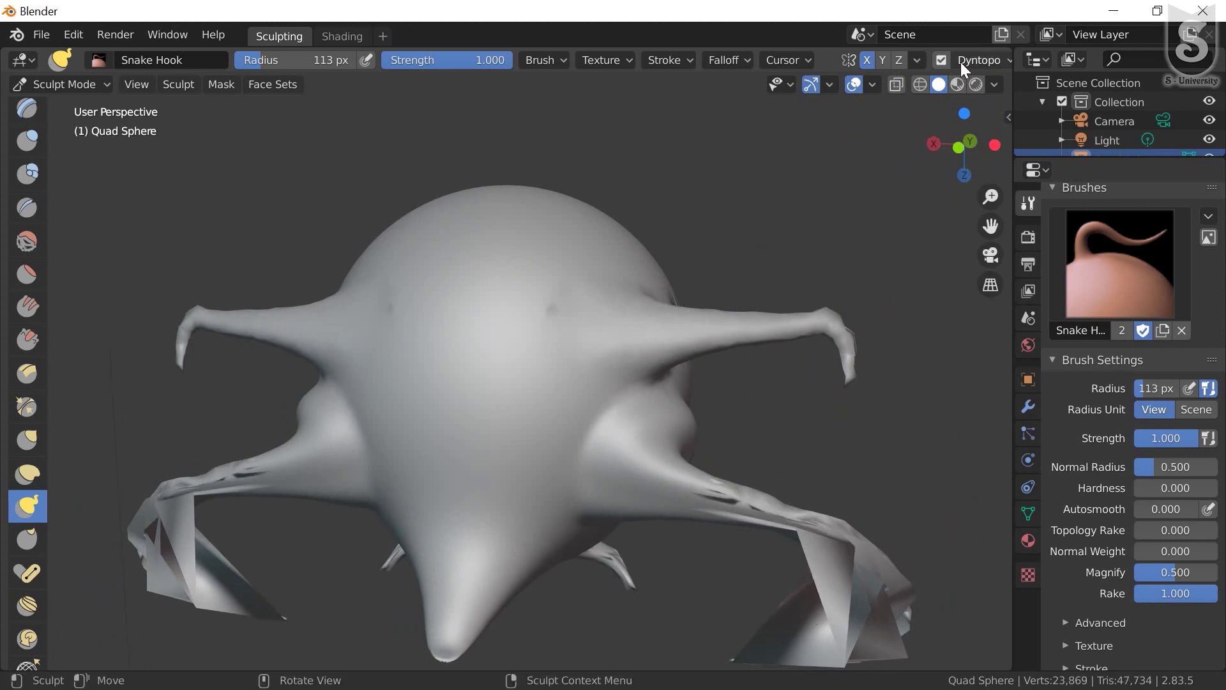
Check the dyntopo Detail Size, then hook tall curved horns up from the top
{"action": "left_click", "coordinate": [1000, 65]}
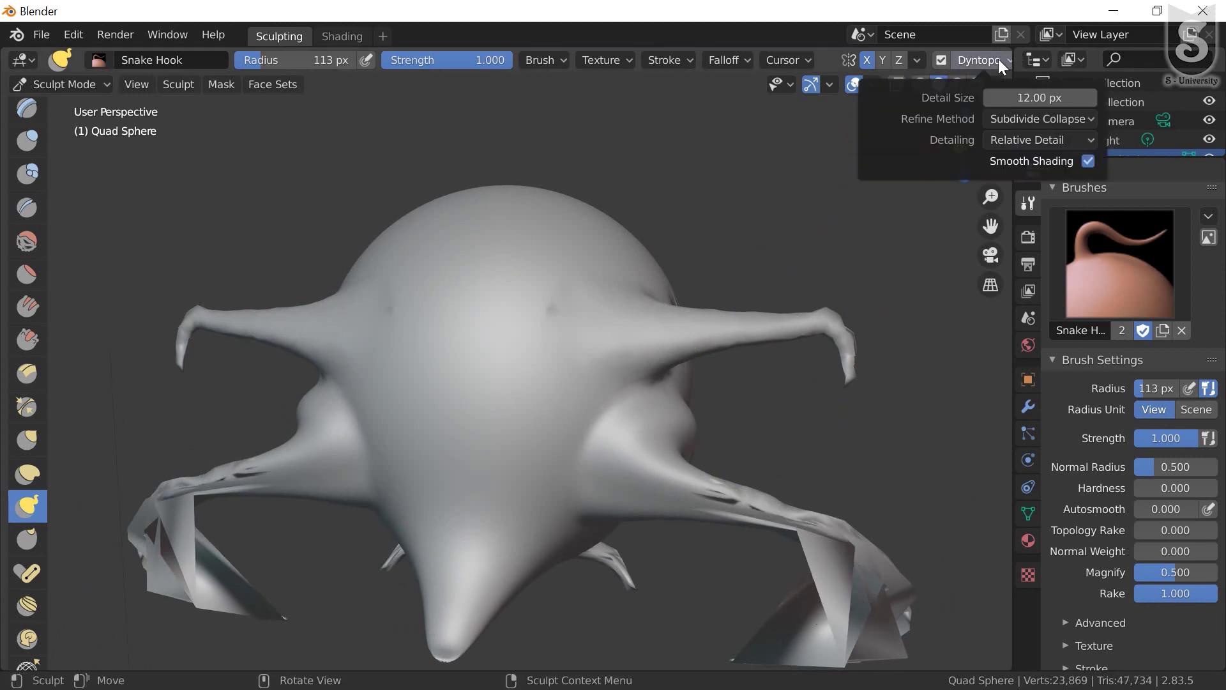
{"action": "left_click", "coordinate": [1039, 97]}
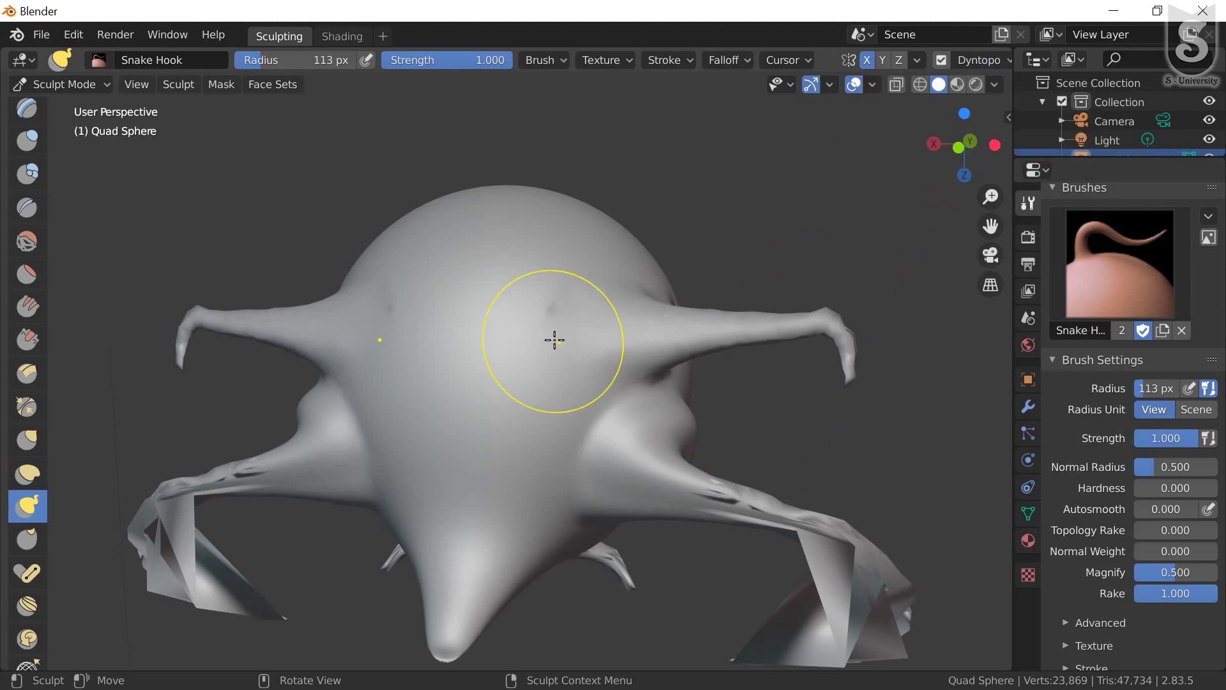
{"action": "left_click_drag", "start_coordinate": [555, 340], "coordinate": [731, 200]}
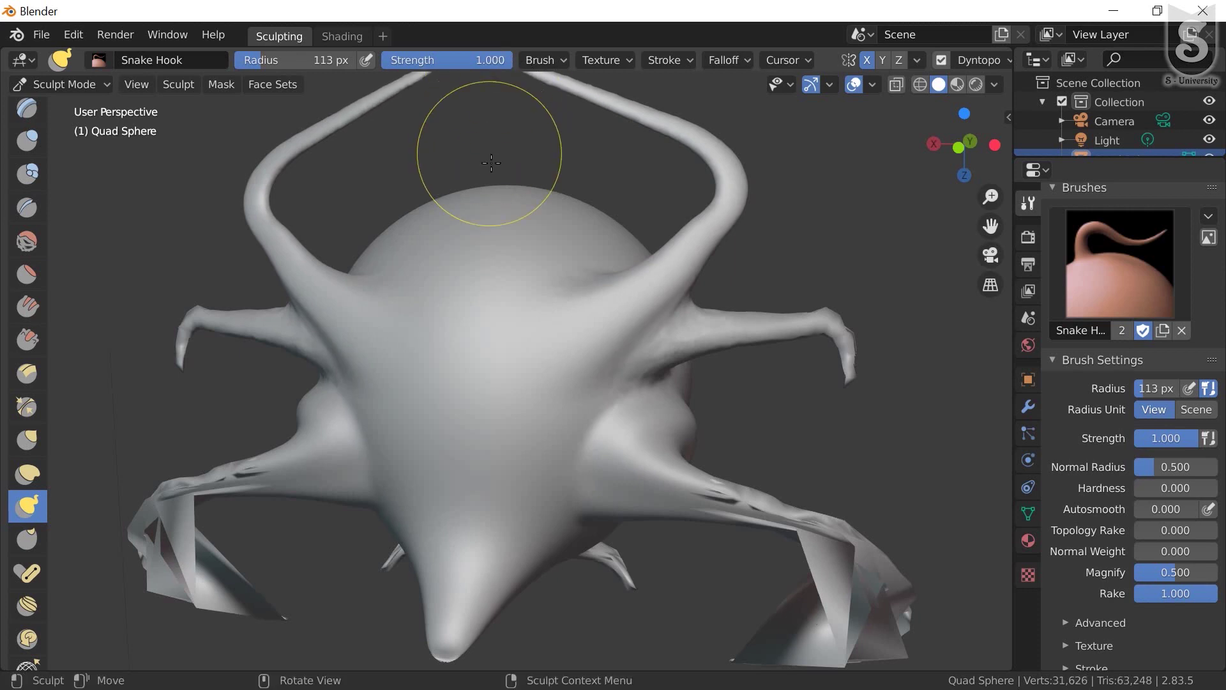
{"action": "scroll", "coordinate": [493, 168], "scroll_direction": "down", "scroll_amount": 1}
{"action": "scroll", "coordinate": [498, 204], "scroll_direction": "down", "scroll_amount": 1}
{"action": "mouse_move", "coordinate": [533, 374]}
{"action": "middle_mouse_down"}
{"action": "mouse_move", "coordinate": [496, 383]}
{"action": "mouse_move", "coordinate": [536, 366]}
{"action": "middle_mouse_up"}
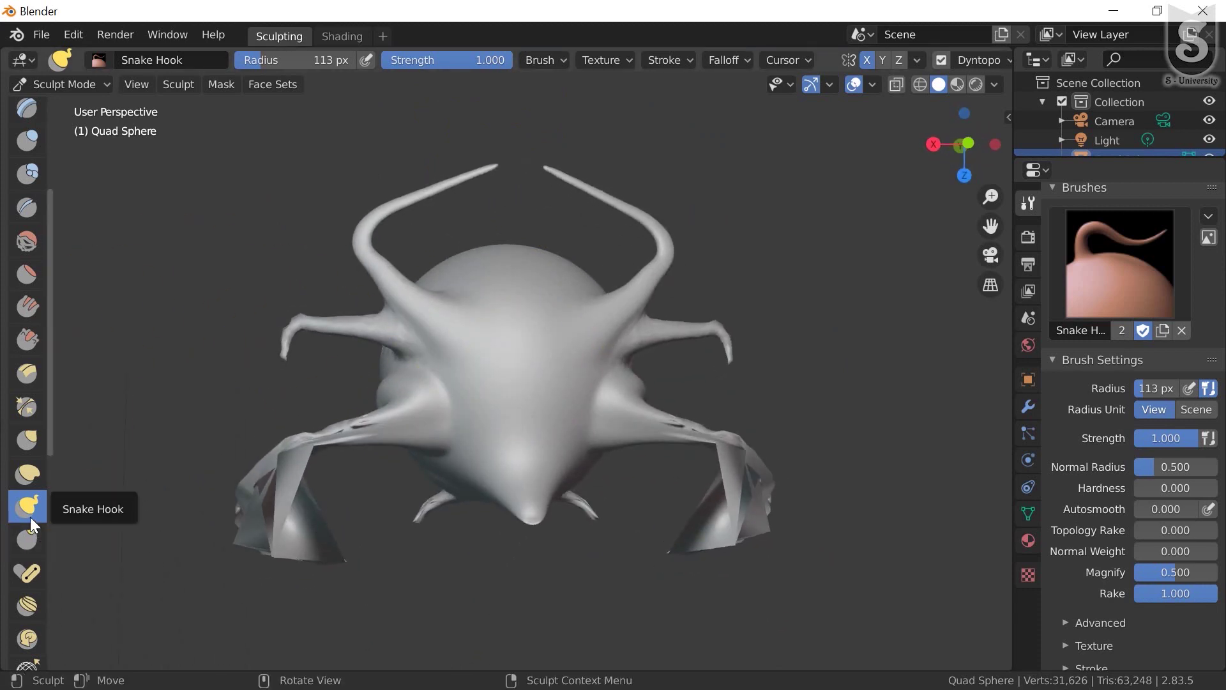
{"action": "scroll", "coordinate": [29, 514], "scroll_direction": "down", "scroll_amount": 1}
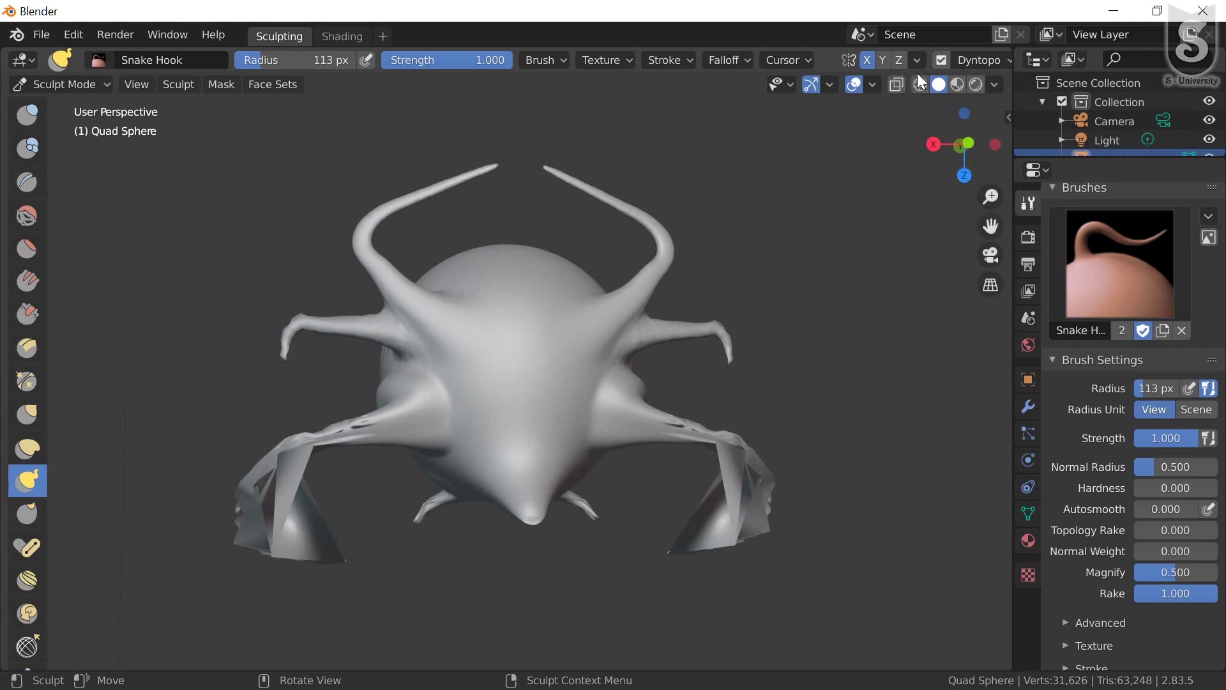
Turn off dynamic topology and smear and thicken the lower spike with the Thumb brush
{"action": "left_click", "coordinate": [941, 60]}
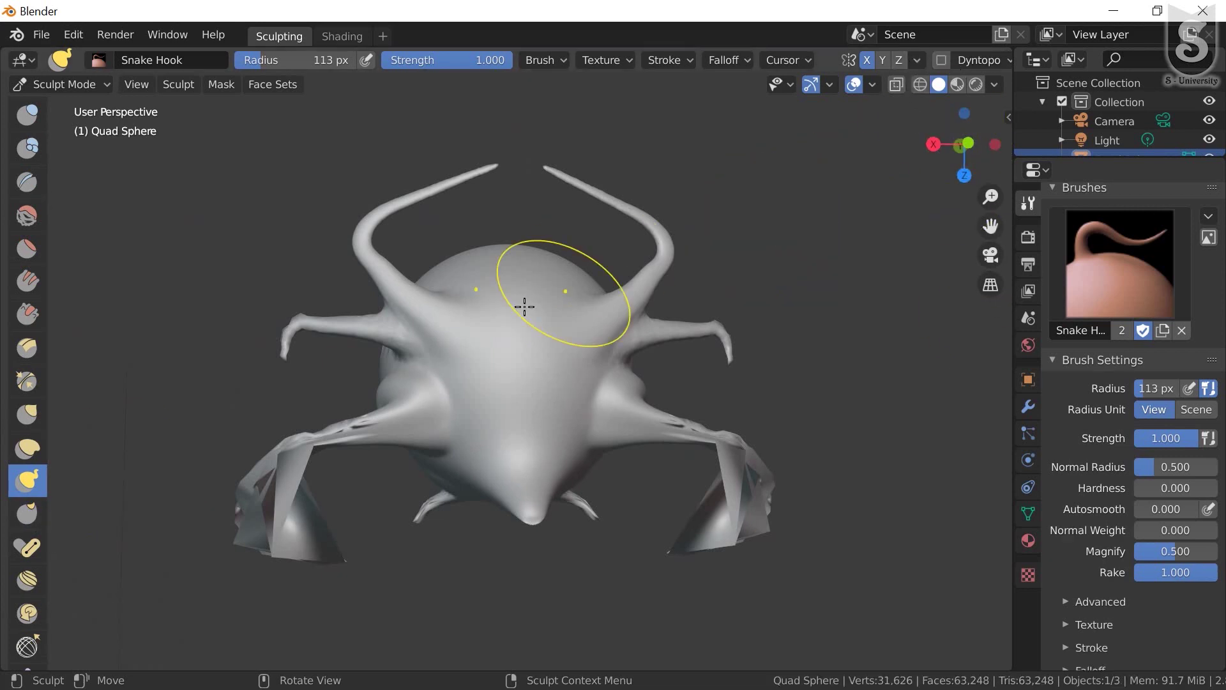
{"action": "scroll", "coordinate": [70, 493], "scroll_direction": "down", "scroll_amount": 2}
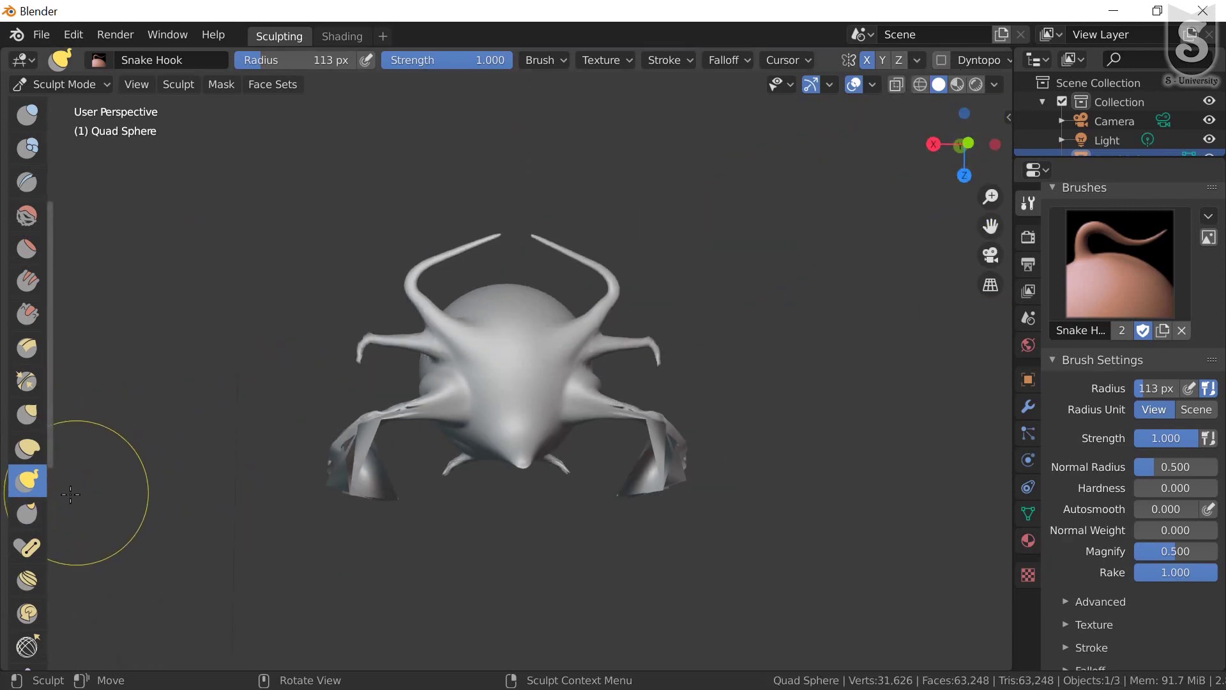
{"action": "left_click", "coordinate": [29, 508]}
{"action": "scroll", "coordinate": [447, 409], "scroll_direction": "up", "scroll_amount": 2}
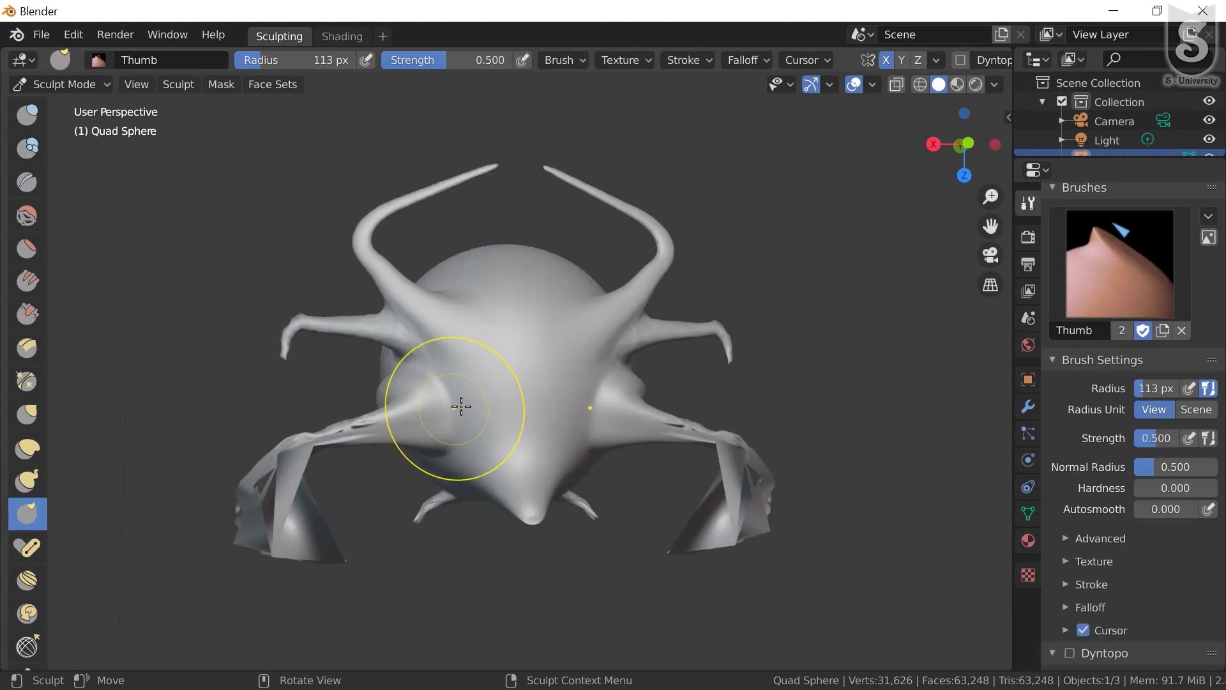
{"action": "mouse_move", "coordinate": [548, 460]}
{"action": "middle_mouse_down"}
{"action": "mouse_move", "coordinate": [567, 394]}
{"action": "mouse_move", "coordinate": [553, 385]}
{"action": "mouse_move", "coordinate": [560, 589]}
{"action": "mouse_move", "coordinate": [588, 506]}
{"action": "middle_mouse_up"}
{"action": "mouse_move", "coordinate": [616, 499]}
{"action": "left_mouse_down"}
{"action": "mouse_move", "coordinate": [599, 494]}
{"action": "mouse_move", "coordinate": [685, 505]}
{"action": "left_mouse_up"}
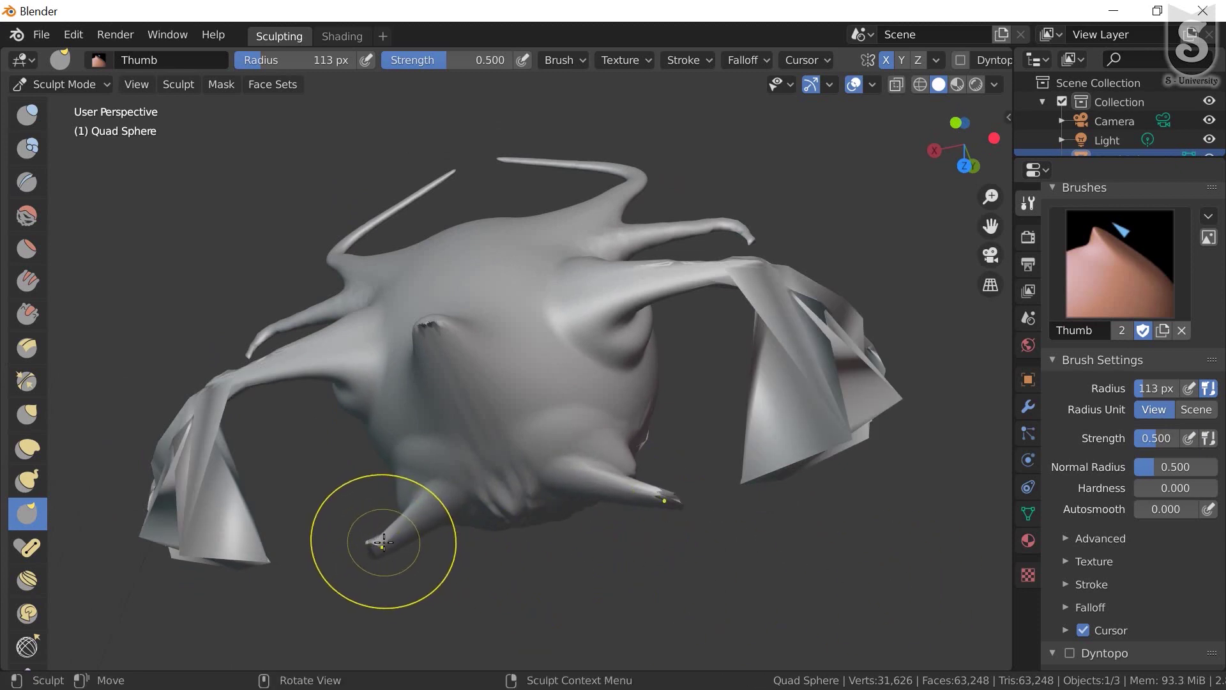
{"action": "left_click_drag", "start_coordinate": [382, 537], "coordinate": [307, 560]}
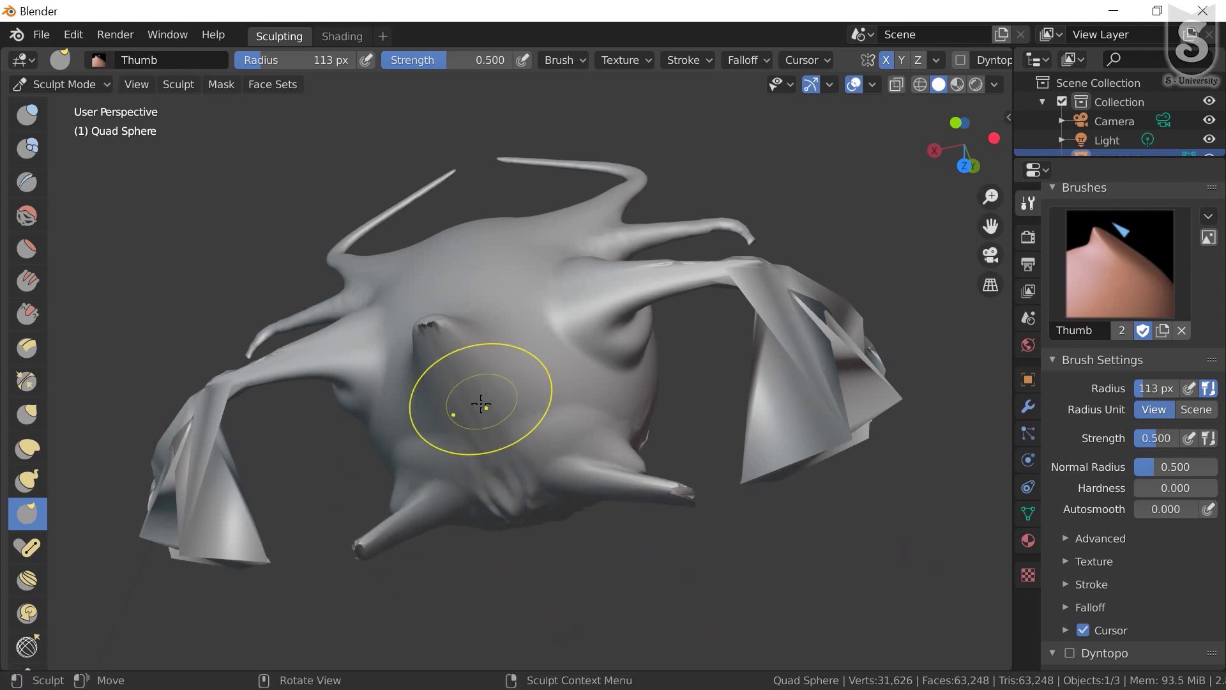
Smudge the body surface at the centre into a streaked fold
{"action": "mouse_move", "coordinate": [471, 405]}
{"action": "left_mouse_down"}
{"action": "mouse_move", "coordinate": [464, 418]}
{"action": "mouse_move", "coordinate": [557, 433]}
{"action": "left_mouse_up"}
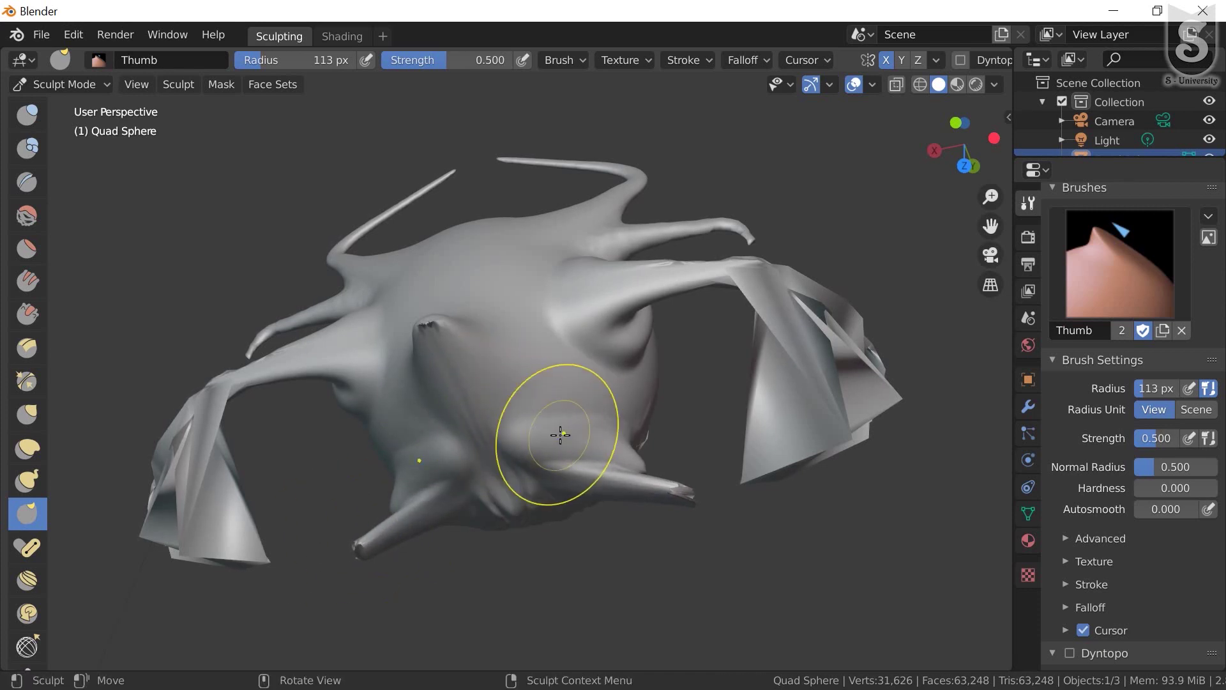
{"action": "left_click_drag", "start_coordinate": [522, 391], "coordinate": [447, 390]}
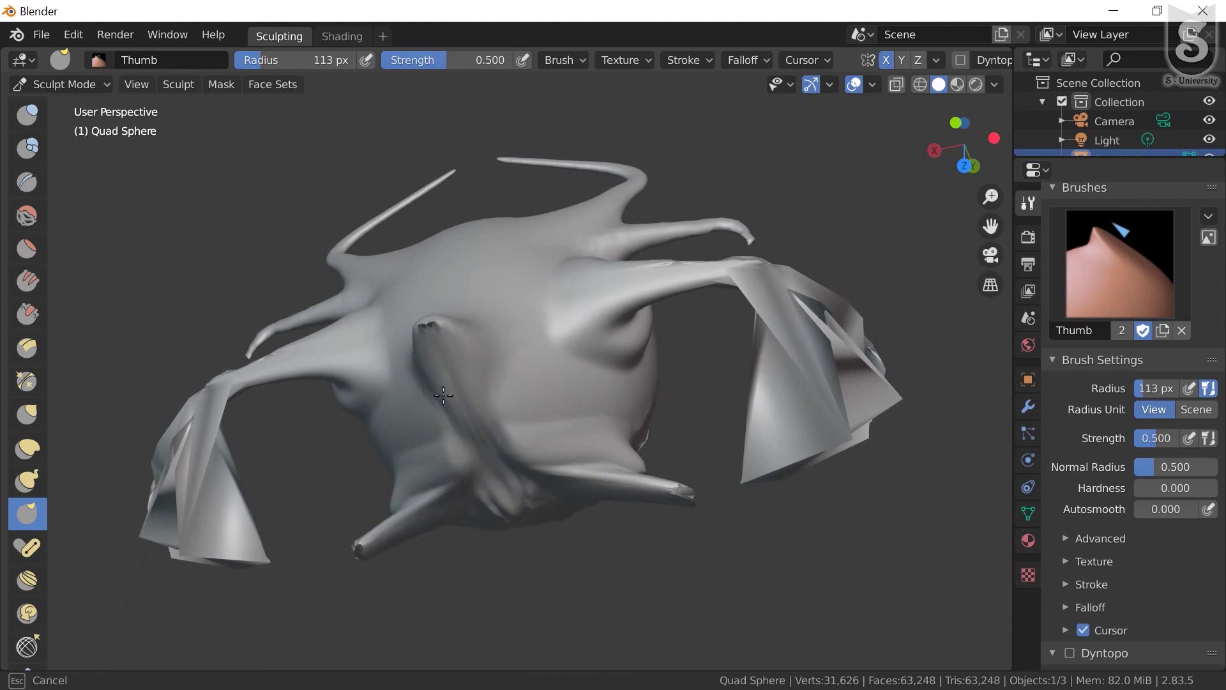
{"action": "mouse_move", "coordinate": [446, 389]}
{"action": "left_mouse_down"}
{"action": "mouse_move", "coordinate": [476, 362]}
{"action": "mouse_move", "coordinate": [416, 457]}
{"action": "left_mouse_up"}
{"action": "middle_click_drag", "start_coordinate": [427, 492], "coordinate": [485, 557]}
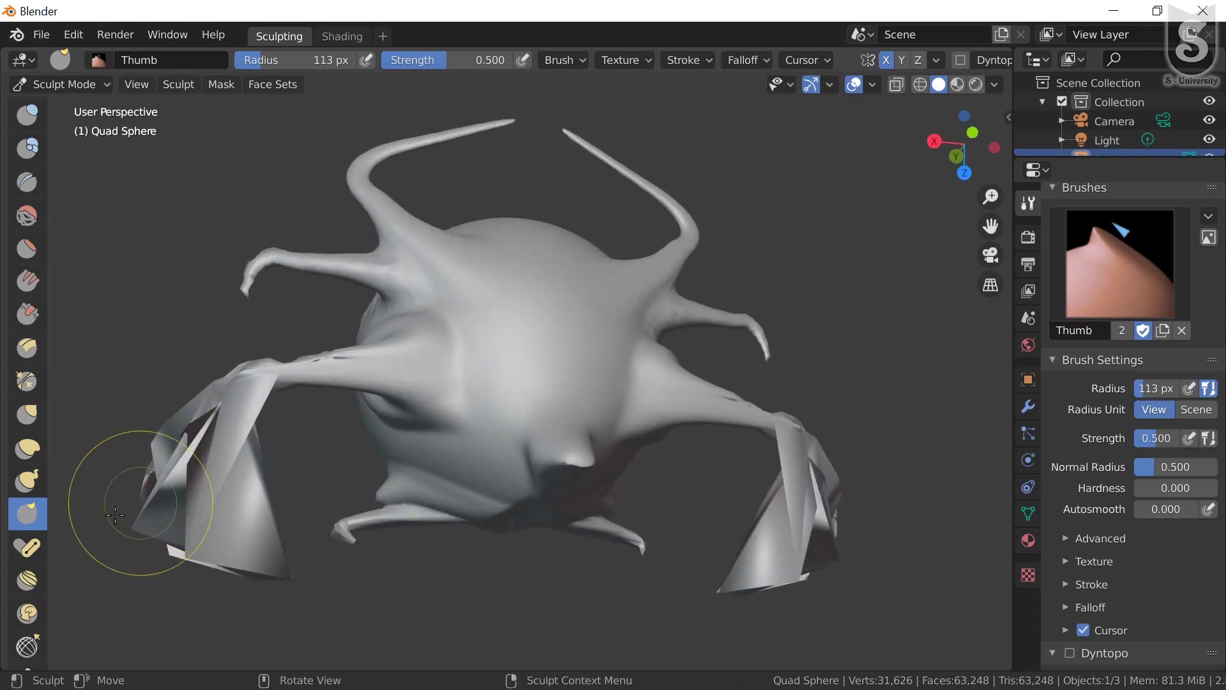
Using the Pose brush at 113 px, bend the sphere's top lobe over three strokes
{"action": "left_click", "coordinate": [23, 556]}
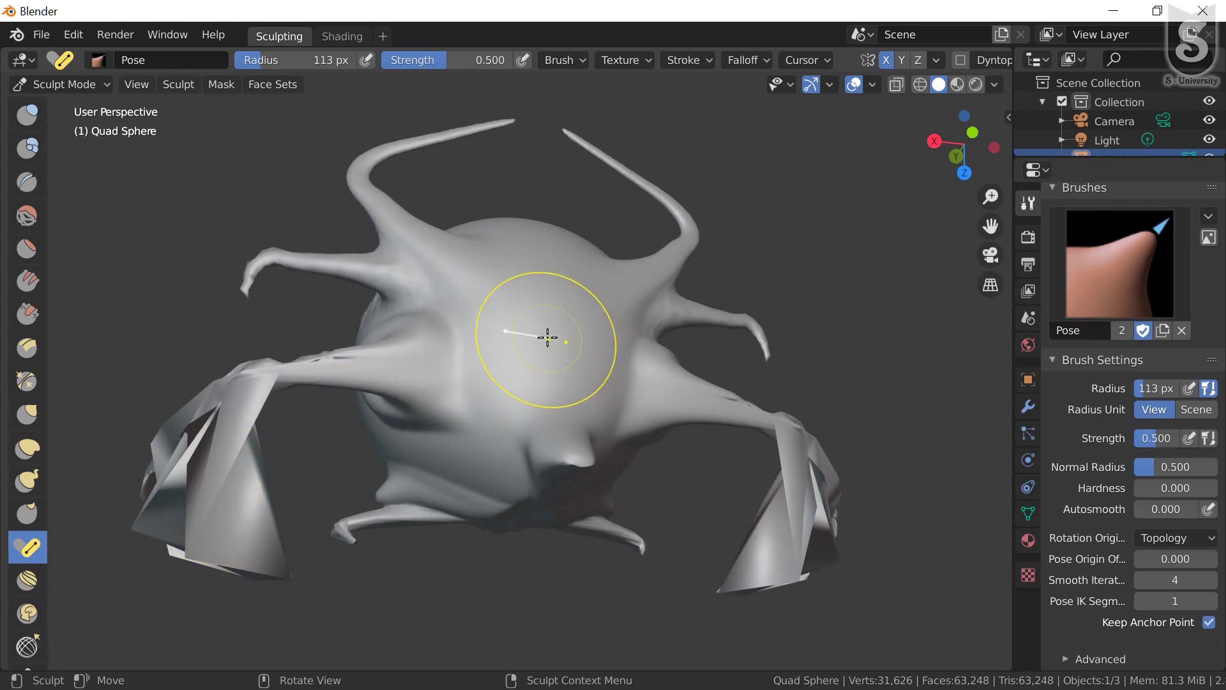
{"action": "middle_click_drag", "start_coordinate": [547, 336], "coordinate": [513, 315]}
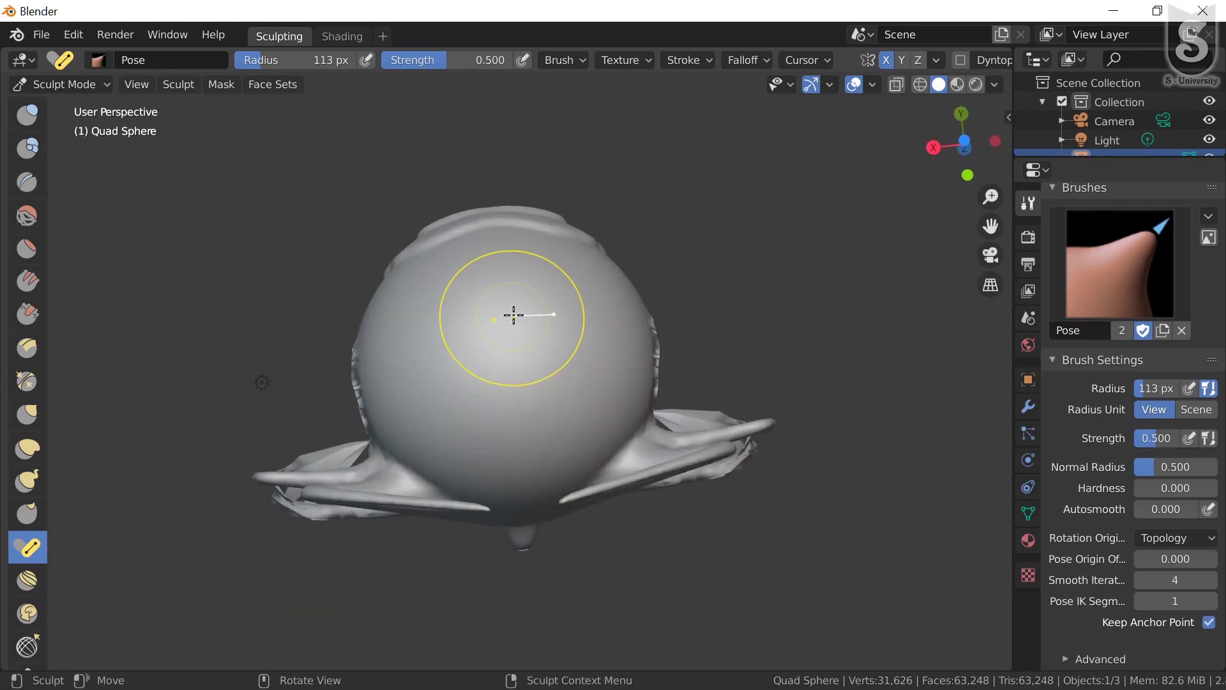
{"action": "left_click_drag", "start_coordinate": [582, 309], "coordinate": [654, 247]}
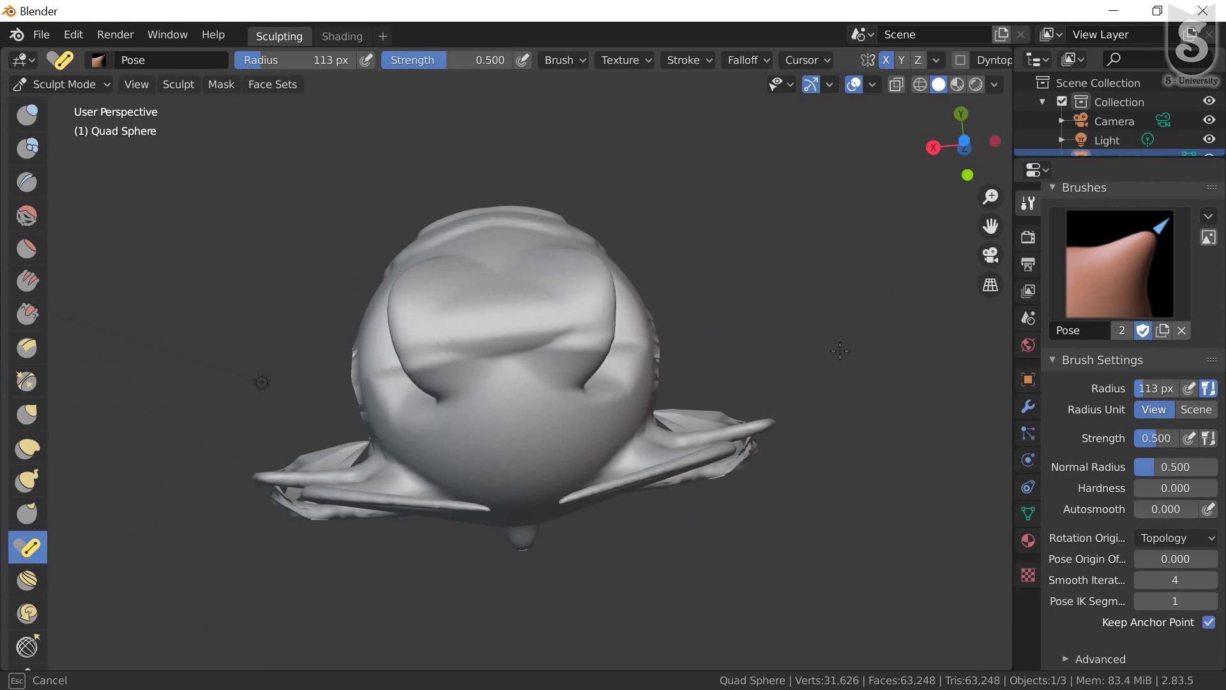
{"action": "mouse_move", "coordinate": [773, 219]}
{"action": "left_mouse_down"}
{"action": "mouse_move", "coordinate": [600, 285]}
{"action": "mouse_move", "coordinate": [628, 240]}
{"action": "mouse_move", "coordinate": [496, 257]}
{"action": "mouse_move", "coordinate": [559, 318]}
{"action": "mouse_move", "coordinate": [611, 307]}
{"action": "mouse_move", "coordinate": [596, 309]}
{"action": "left_mouse_up"}
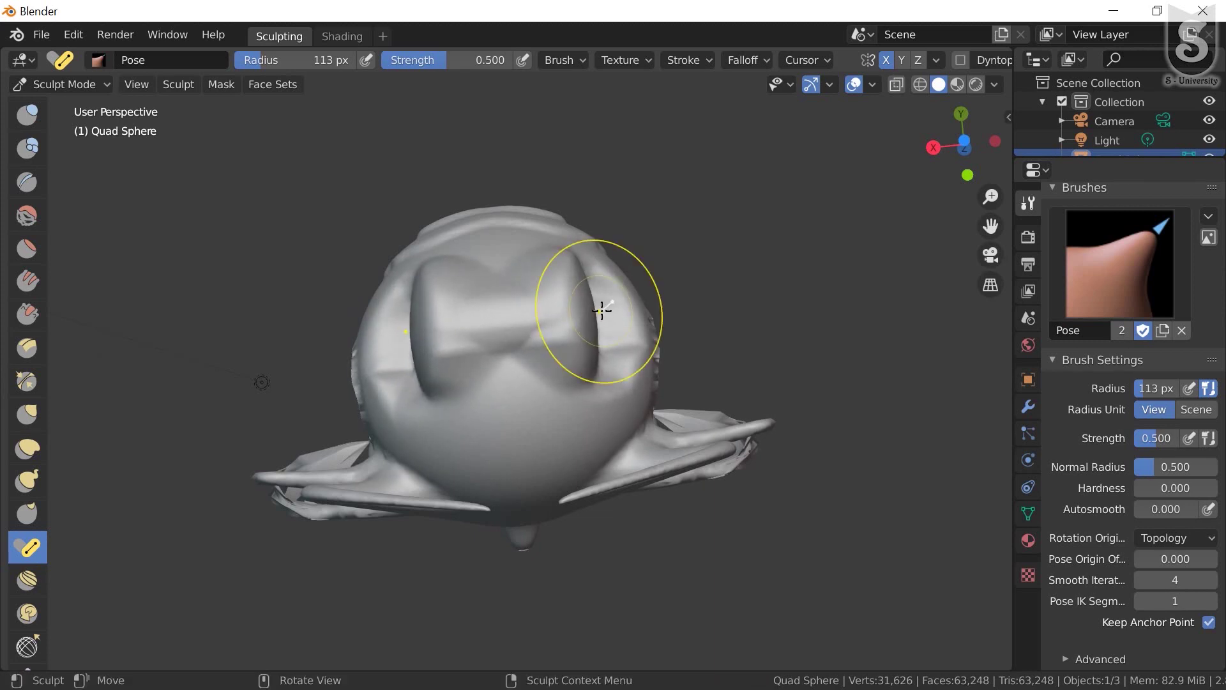
{"action": "mouse_move", "coordinate": [597, 309]}
{"action": "middle_mouse_down"}
{"action": "mouse_move", "coordinate": [482, 323]}
{"action": "mouse_move", "coordinate": [582, 413]}
{"action": "mouse_move", "coordinate": [611, 337]}
{"action": "middle_mouse_up"}
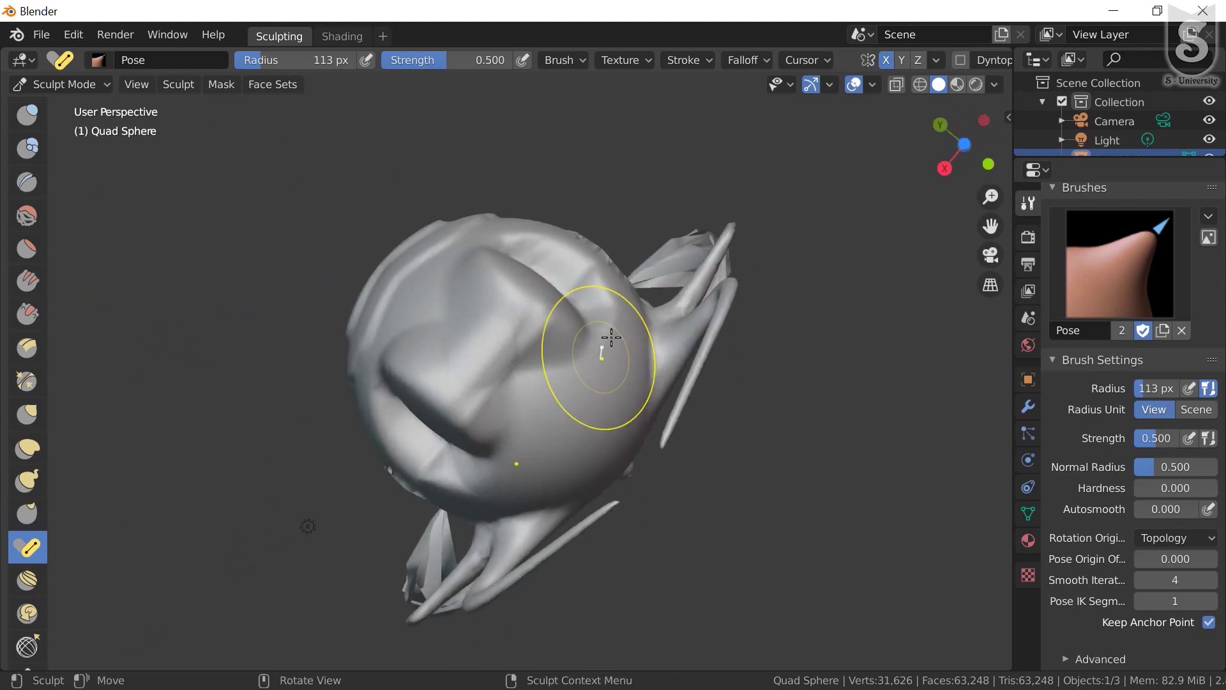
{"action": "mouse_move", "coordinate": [523, 290]}
{"action": "left_mouse_down"}
{"action": "mouse_move", "coordinate": [563, 238]}
{"action": "mouse_move", "coordinate": [665, 270]}
{"action": "left_mouse_up"}
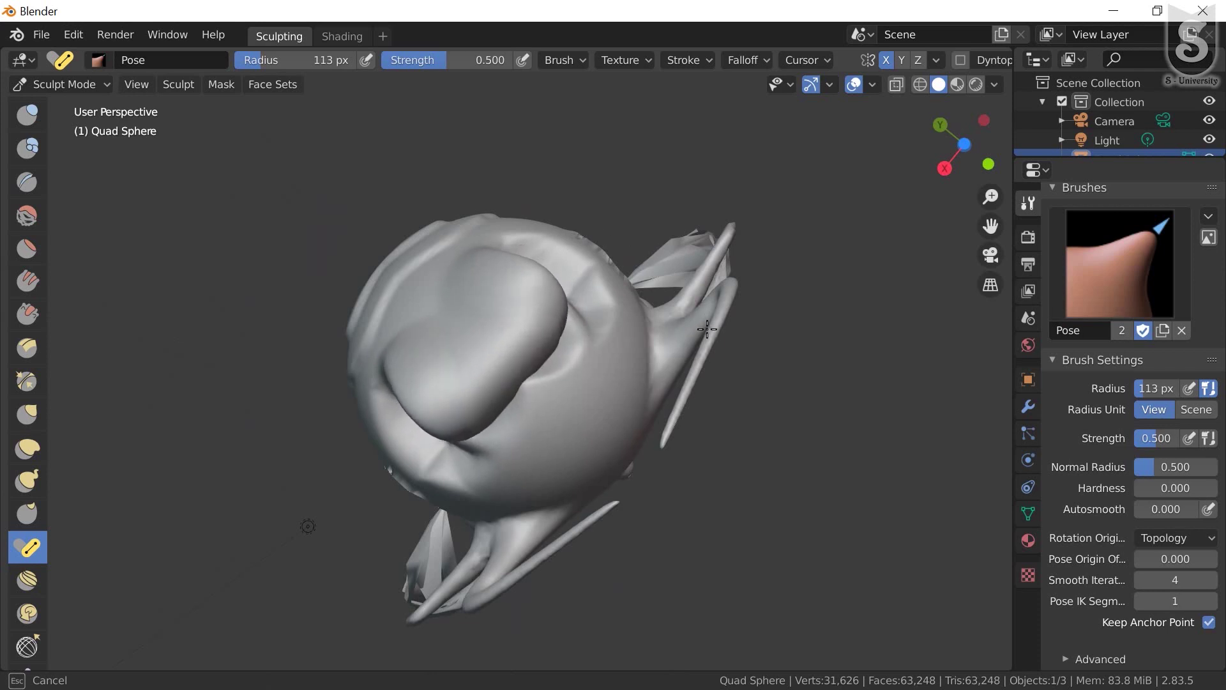
{"action": "mouse_move", "coordinate": [588, 358]}
{"action": "middle_mouse_down"}
{"action": "mouse_move", "coordinate": [562, 123]}
{"action": "mouse_move", "coordinate": [387, 430]}
{"action": "mouse_move", "coordinate": [449, 350]}
{"action": "mouse_move", "coordinate": [239, 184]}
{"action": "mouse_move", "coordinate": [12, 339]}
{"action": "middle_mouse_up"}
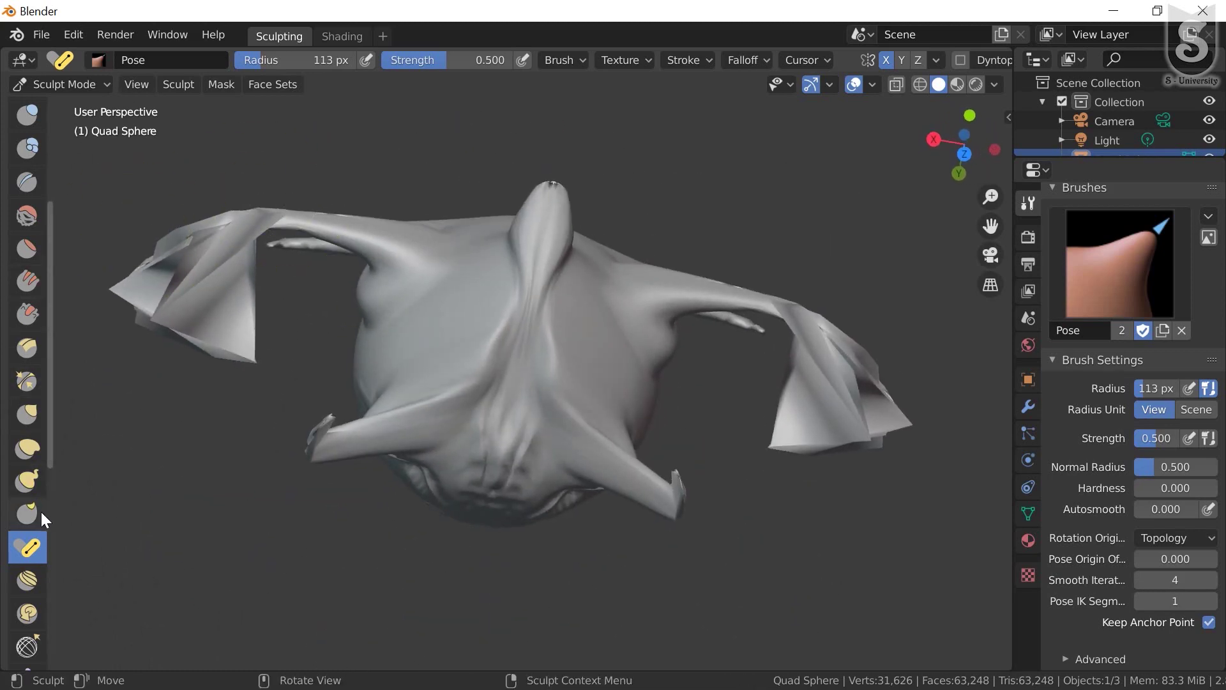
{"action": "scroll", "coordinate": [40, 514], "scroll_direction": "down", "scroll_amount": 3}
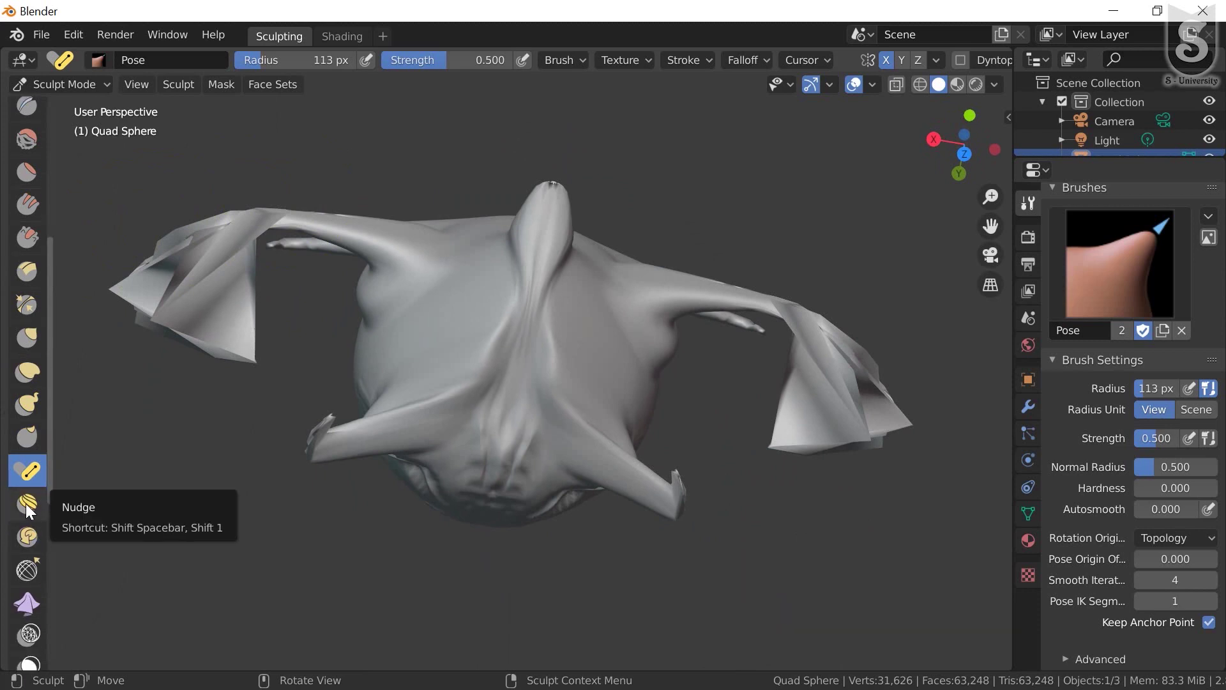
With the Nudge brush, push the central folds left, raise strength to 1.000, undo one stroke
{"action": "left_click", "coordinate": [26, 503]}
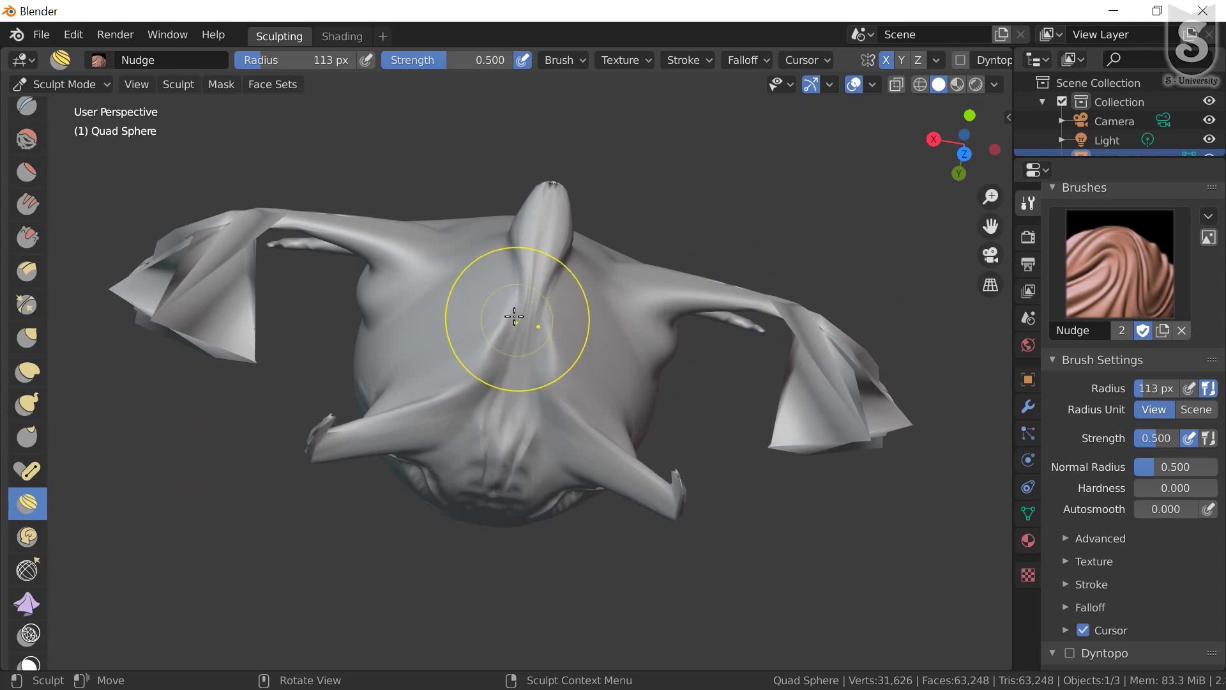
{"action": "mouse_move", "coordinate": [515, 310]}
{"action": "middle_mouse_down"}
{"action": "mouse_move", "coordinate": [490, 272]}
{"action": "mouse_move", "coordinate": [525, 273]}
{"action": "middle_mouse_up"}
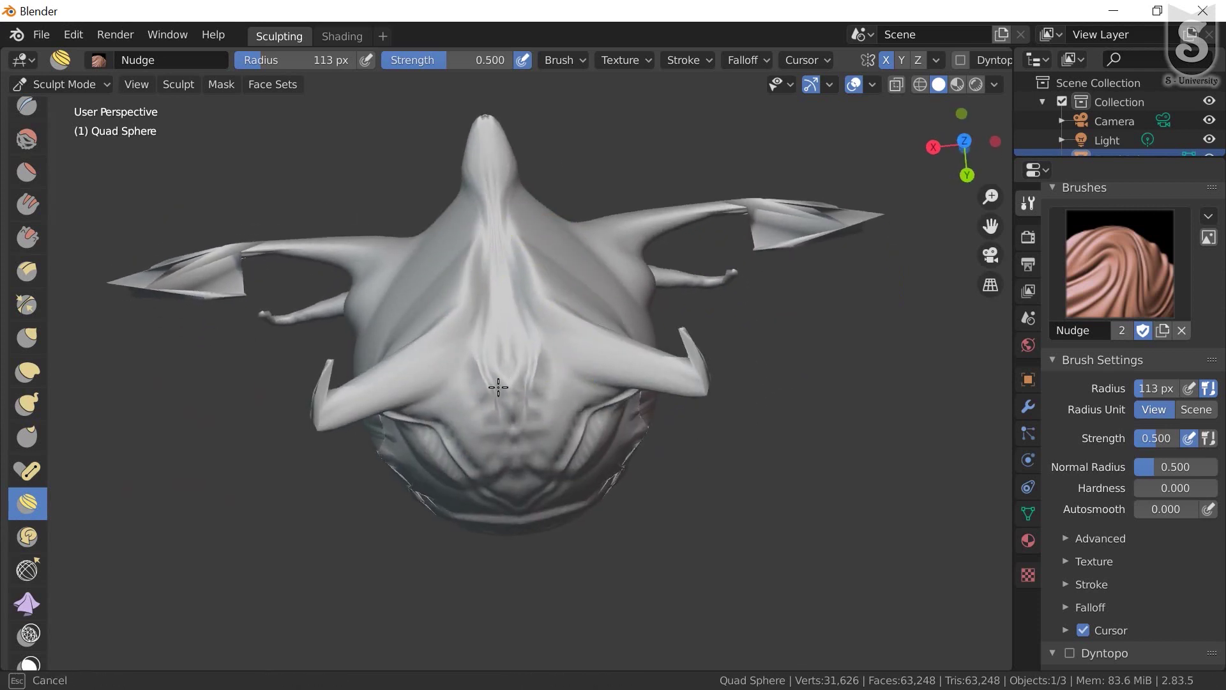
{"action": "mouse_move", "coordinate": [499, 387]}
{"action": "left_mouse_down"}
{"action": "mouse_move", "coordinate": [520, 391]}
{"action": "mouse_move", "coordinate": [438, 403]}
{"action": "left_mouse_up"}
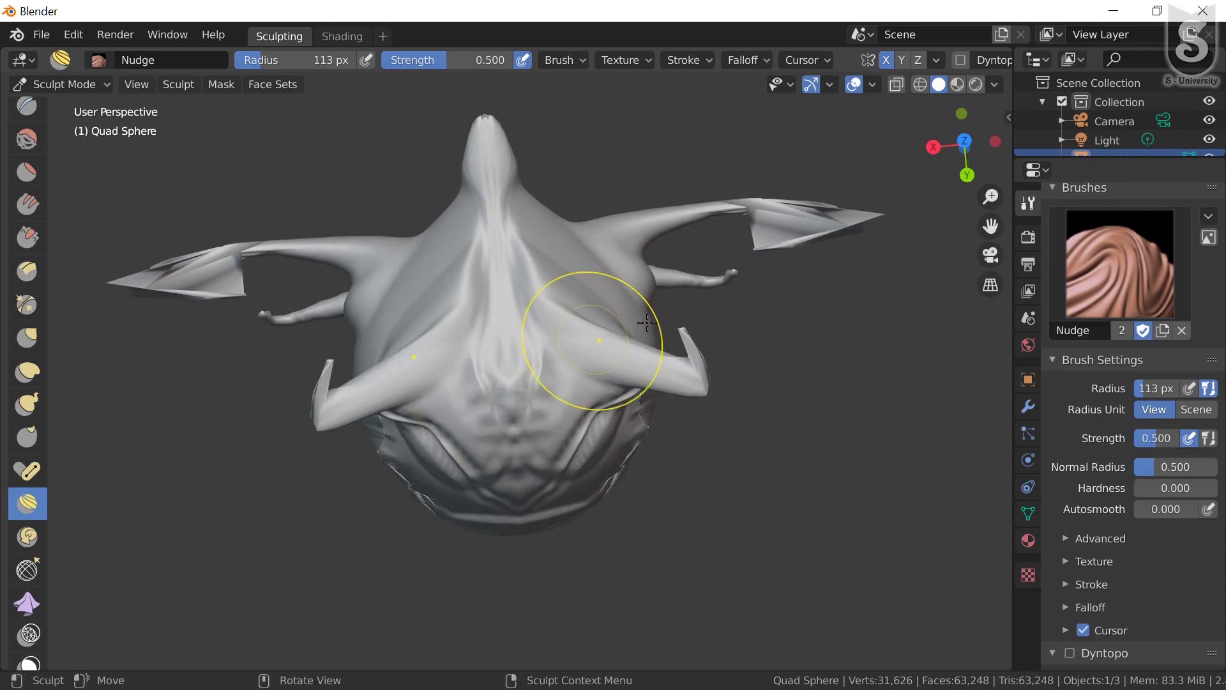
{"action": "left_click_drag", "start_coordinate": [1152, 438], "coordinate": [1160, 439]}
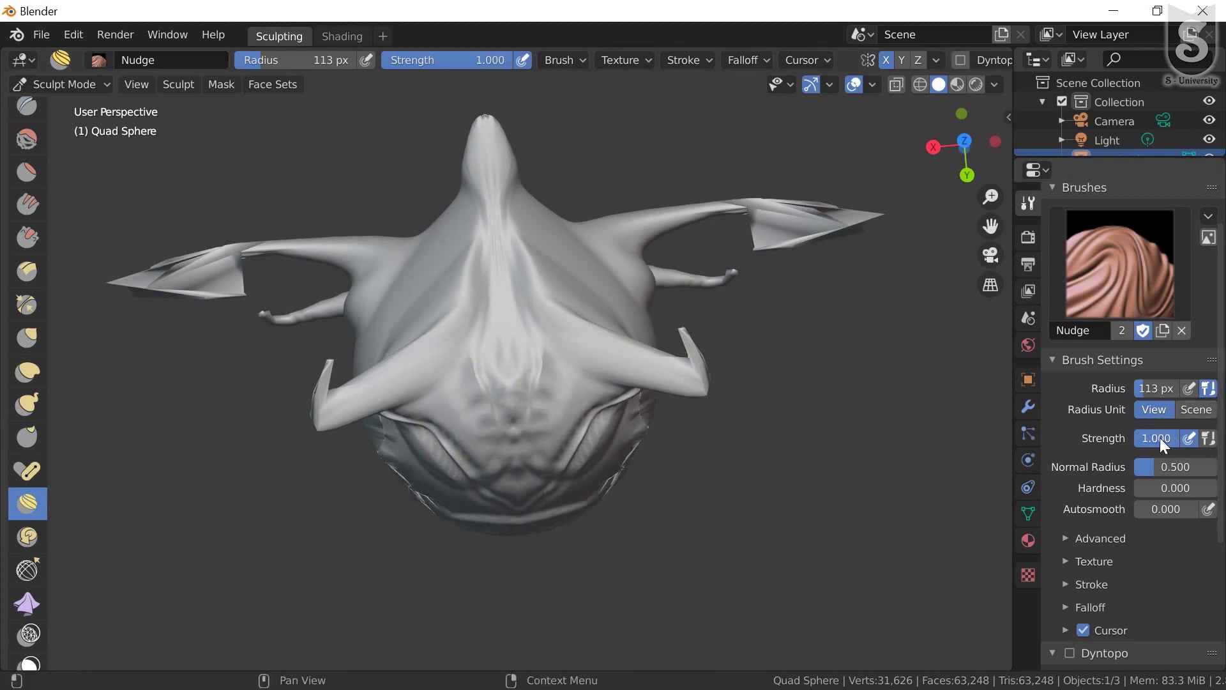
{"action": "mouse_move", "coordinate": [530, 282]}
{"action": "left_mouse_down"}
{"action": "mouse_move", "coordinate": [553, 301]}
{"action": "mouse_move", "coordinate": [668, 214]}
{"action": "left_mouse_up"}
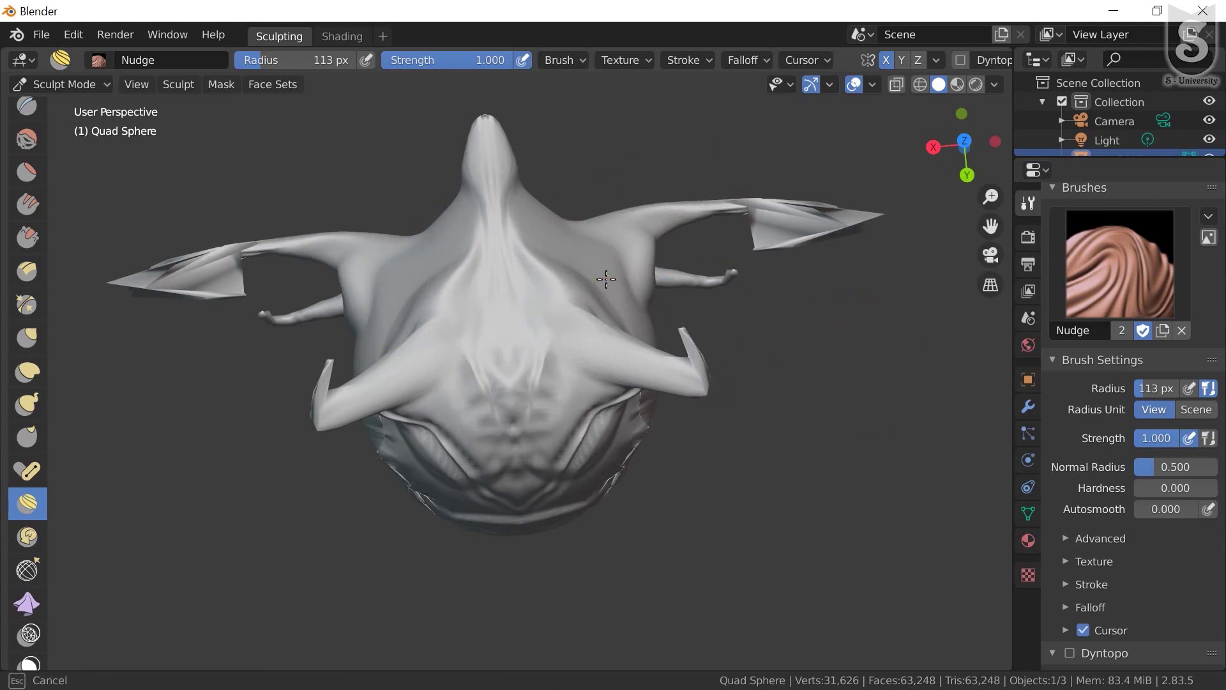
{"action": "key", "text": "ctrl+z"}
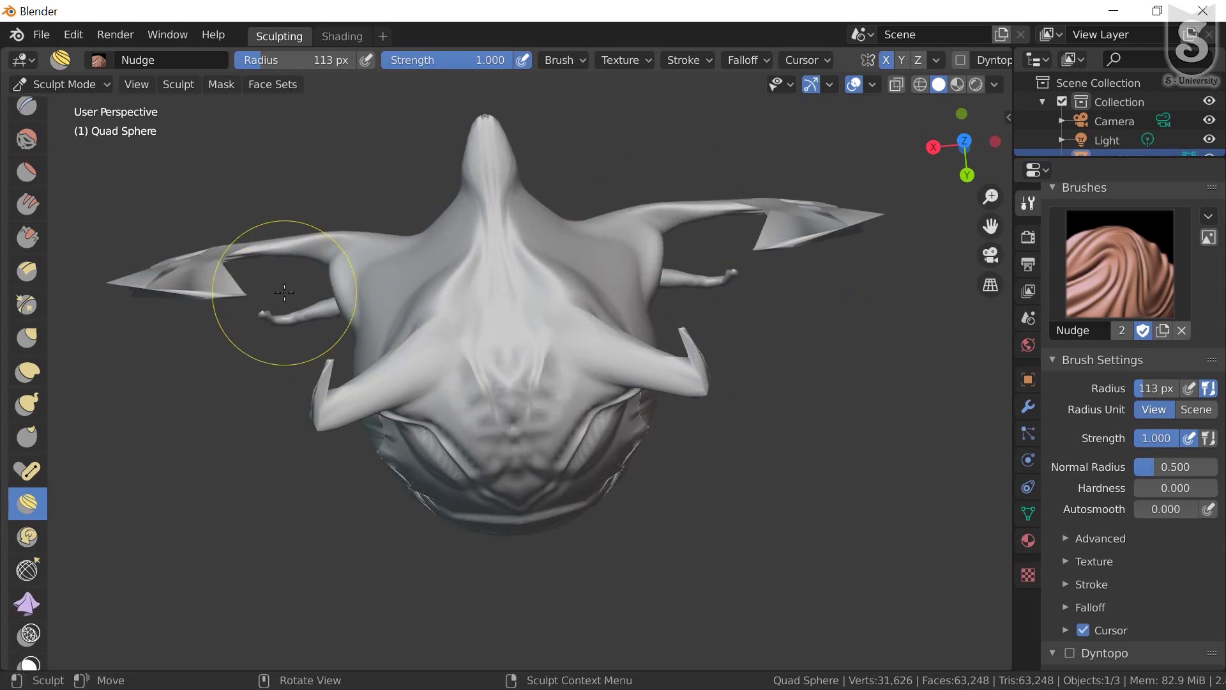
Nudge the wing tips into crumpled, angular flaps, mirrored on both sides
{"action": "left_click_drag", "start_coordinate": [210, 281], "coordinate": [173, 284]}
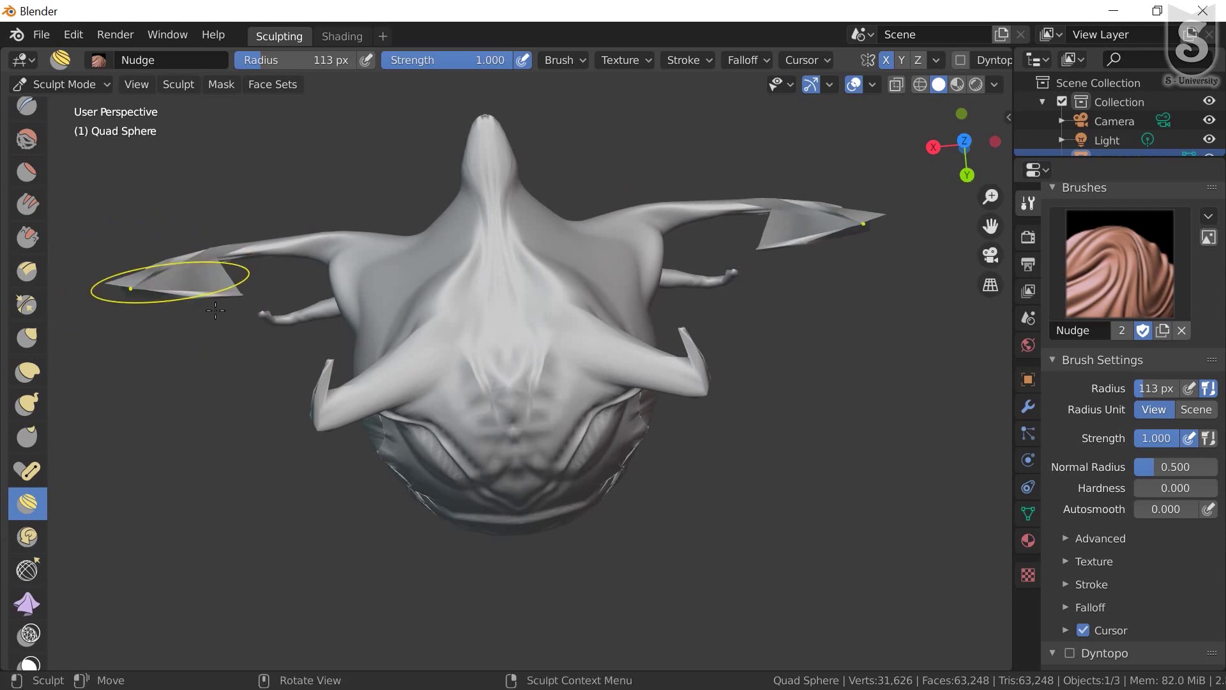
{"action": "middle_click_drag", "start_coordinate": [370, 438], "coordinate": [246, 186]}
{"action": "mouse_move", "coordinate": [246, 186]}
{"action": "left_mouse_down"}
{"action": "mouse_move", "coordinate": [249, 205]}
{"action": "mouse_move", "coordinate": [283, 230]}
{"action": "left_mouse_up"}
{"action": "mouse_move", "coordinate": [219, 164]}
{"action": "left_mouse_down"}
{"action": "mouse_move", "coordinate": [265, 236]}
{"action": "mouse_move", "coordinate": [256, 256]}
{"action": "left_mouse_up"}
{"action": "left_click_drag", "start_coordinate": [684, 217], "coordinate": [728, 192]}
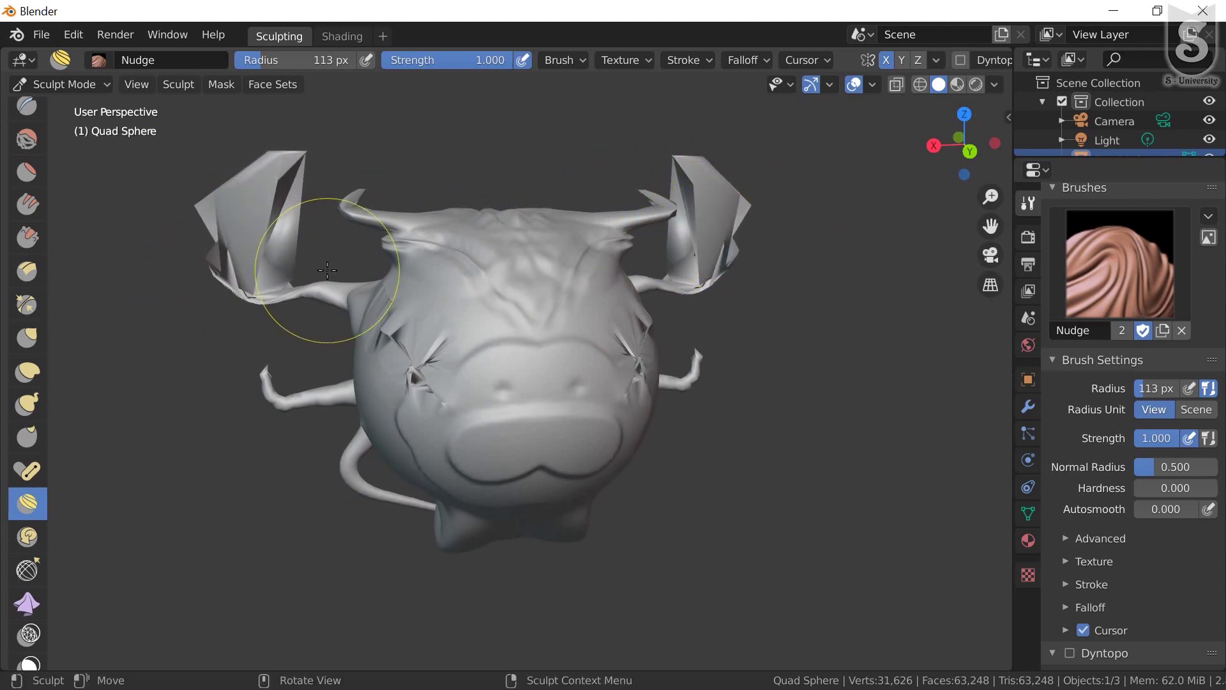
{"action": "mouse_move", "coordinate": [327, 270]}
{"action": "middle_mouse_down"}
{"action": "mouse_move", "coordinate": [540, 340]}
{"action": "mouse_move", "coordinate": [383, 351]}
{"action": "mouse_move", "coordinate": [288, 401]}
{"action": "middle_mouse_up"}
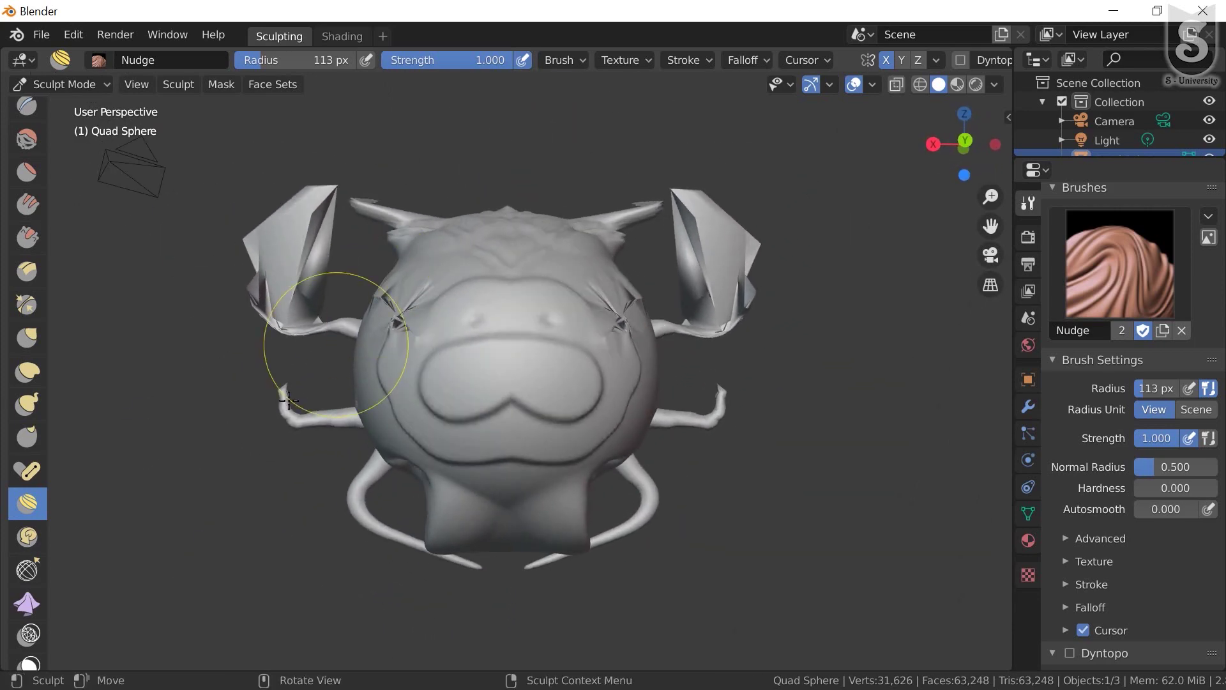
With the Rotate brush, twist the surface on top of the head and set strength to 1.500
{"action": "left_click", "coordinate": [27, 535]}
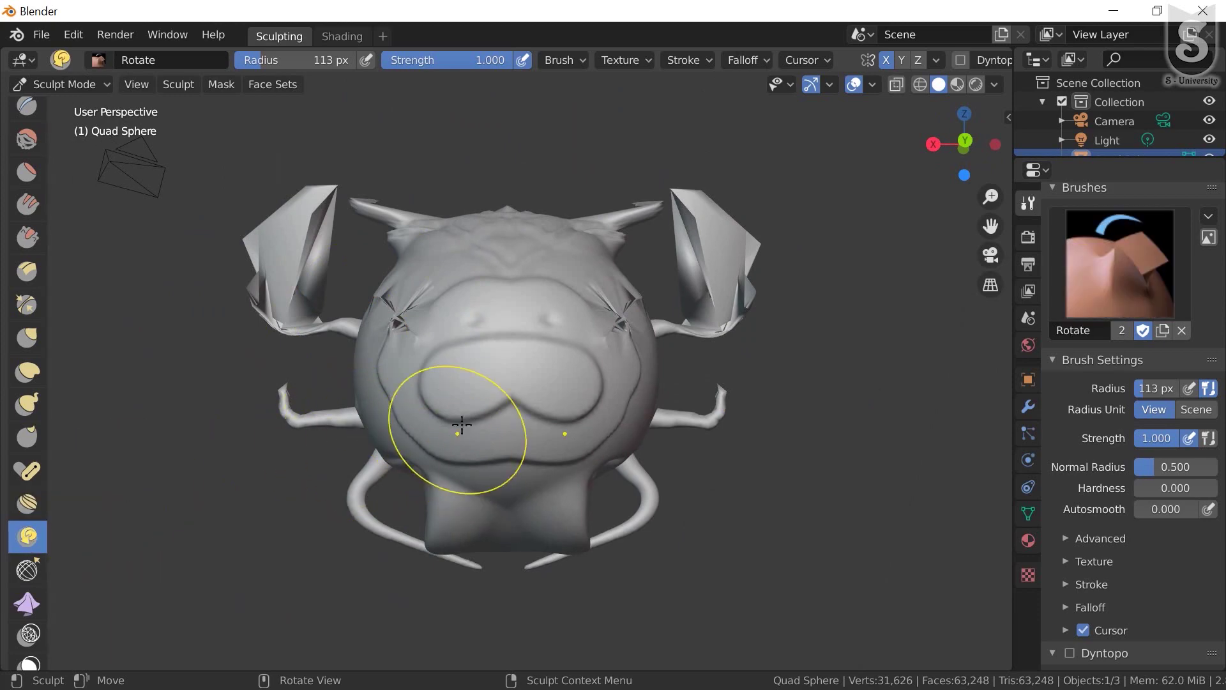
{"action": "mouse_move", "coordinate": [482, 416]}
{"action": "middle_mouse_down"}
{"action": "mouse_move", "coordinate": [529, 221]}
{"action": "mouse_move", "coordinate": [486, 295]}
{"action": "middle_mouse_up"}
{"action": "mouse_move", "coordinate": [501, 329]}
{"action": "left_mouse_down"}
{"action": "mouse_move", "coordinate": [452, 306]}
{"action": "mouse_move", "coordinate": [463, 303]}
{"action": "left_mouse_up"}
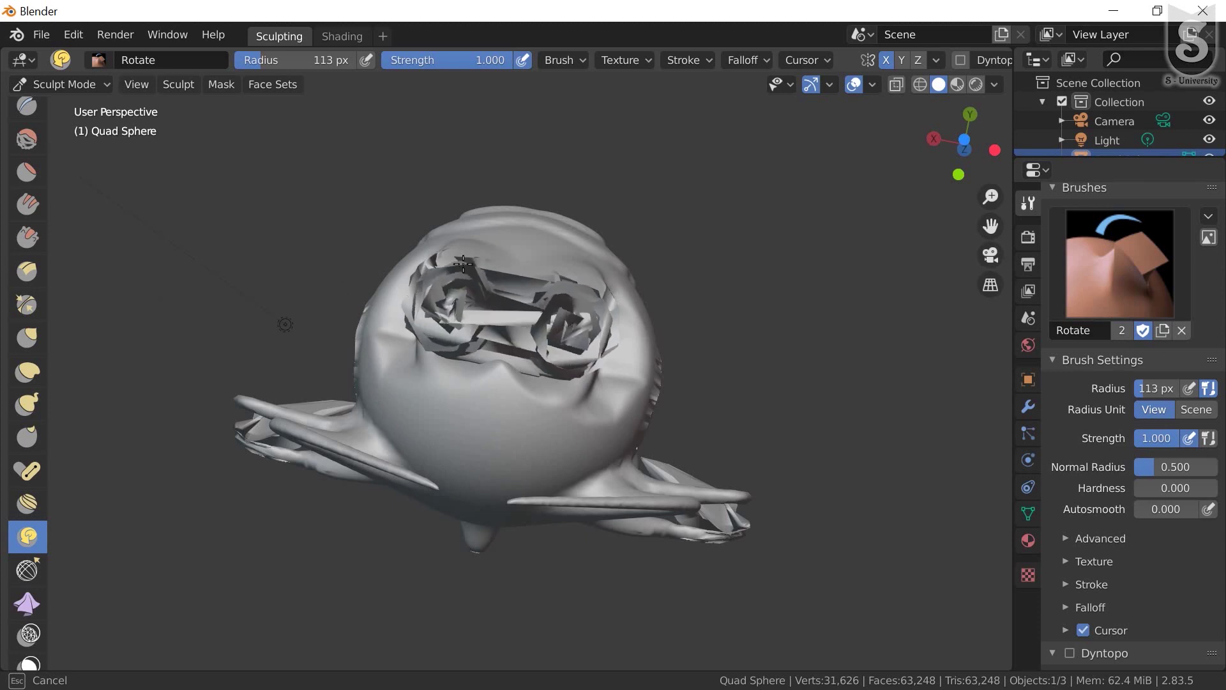
{"action": "left_click_drag", "start_coordinate": [463, 264], "coordinate": [466, 268]}
{"action": "type", "text": "1.5"}
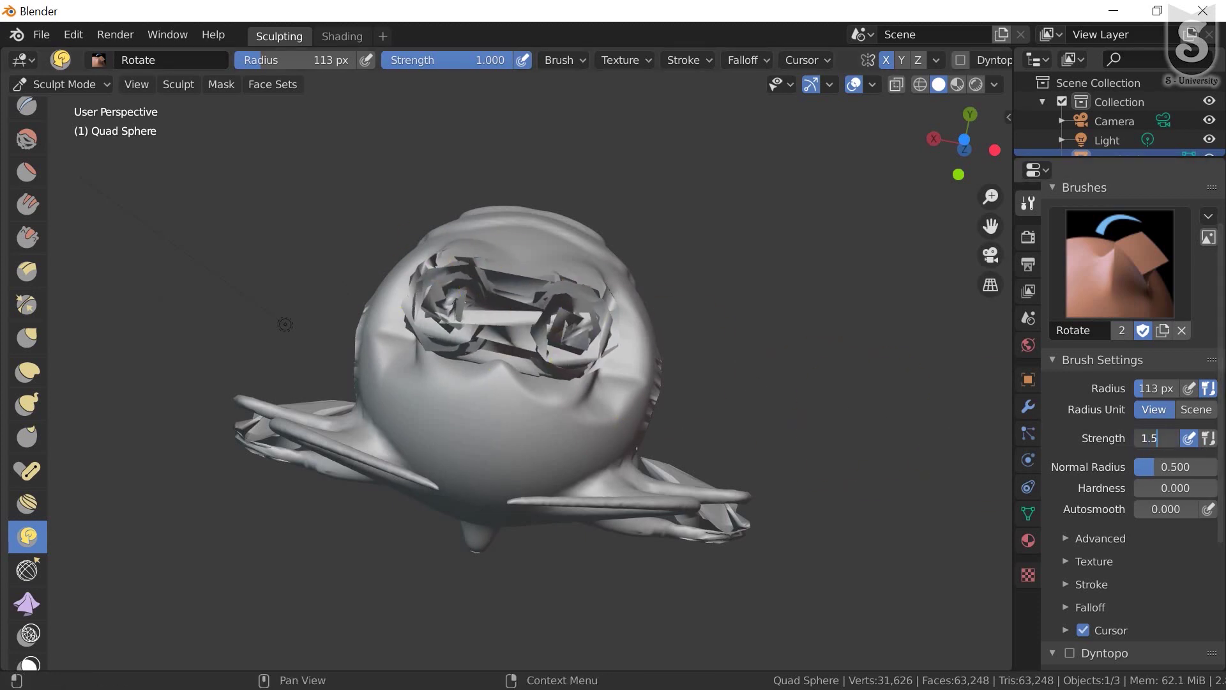
{"action": "key", "text": "Return"}
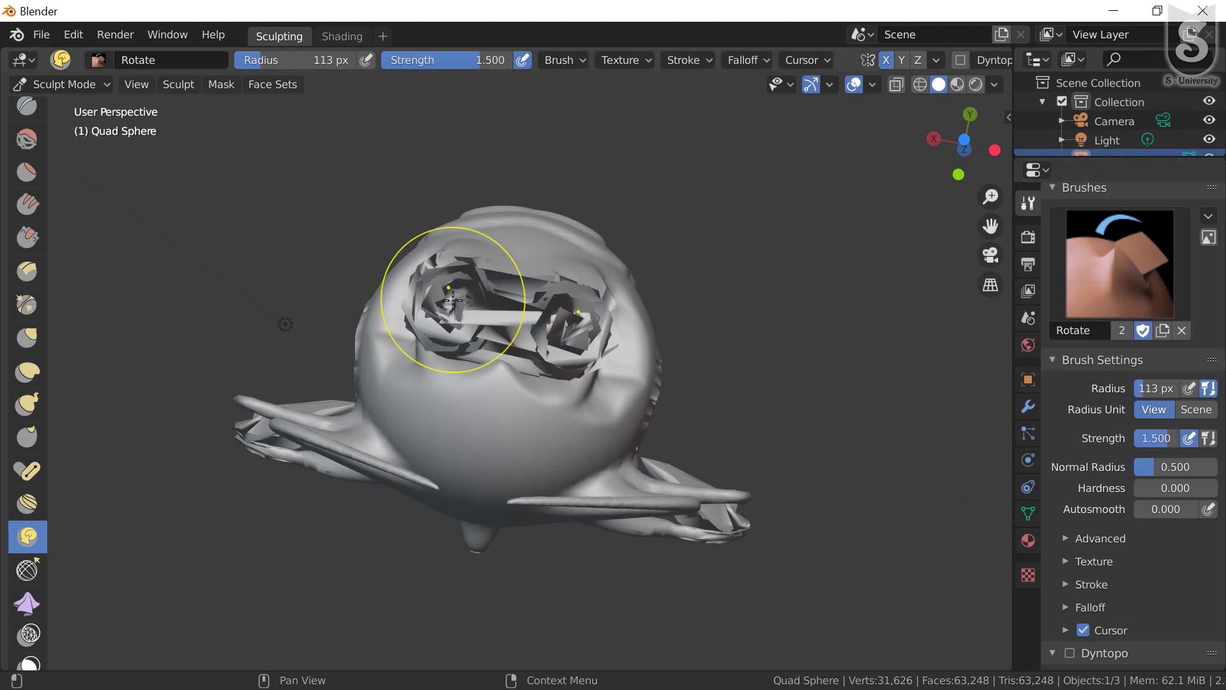
Twist the top cavity and the sphere's front further into jagged torn swirls
{"action": "left_click_drag", "start_coordinate": [457, 301], "coordinate": [459, 292]}
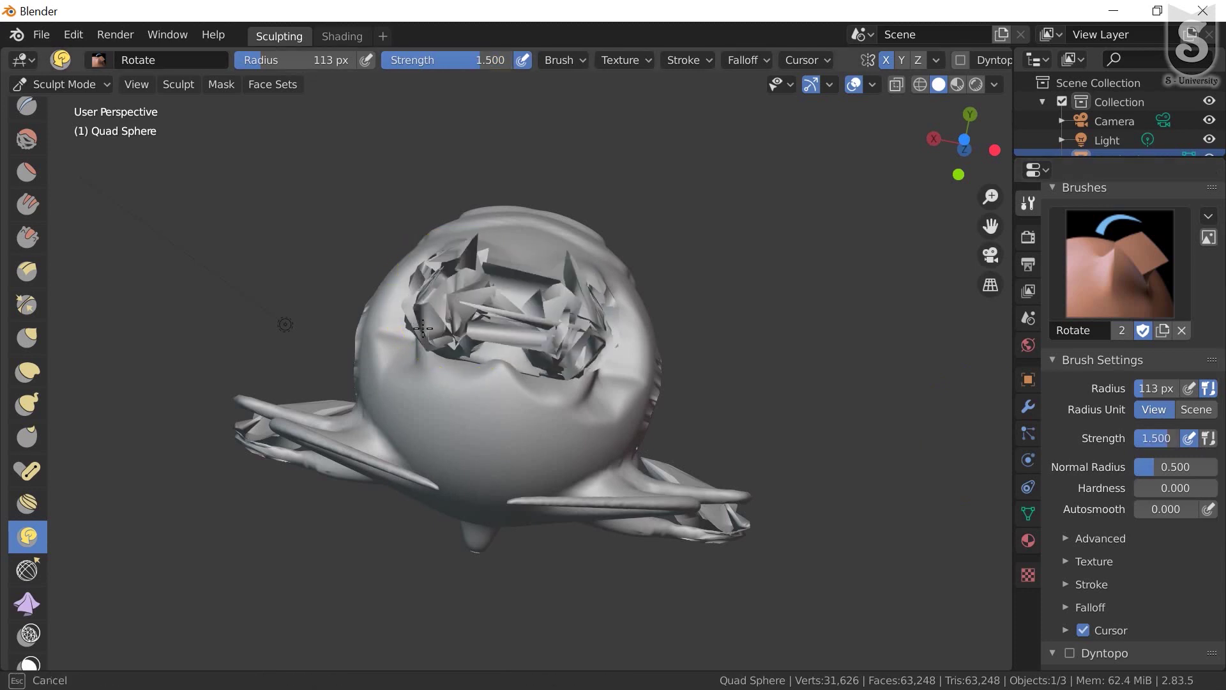
{"action": "mouse_move", "coordinate": [501, 341]}
{"action": "left_mouse_down"}
{"action": "mouse_move", "coordinate": [476, 294]}
{"action": "mouse_move", "coordinate": [408, 323]}
{"action": "left_mouse_up"}
{"action": "middle_click_drag", "start_coordinate": [408, 323], "coordinate": [471, 397]}
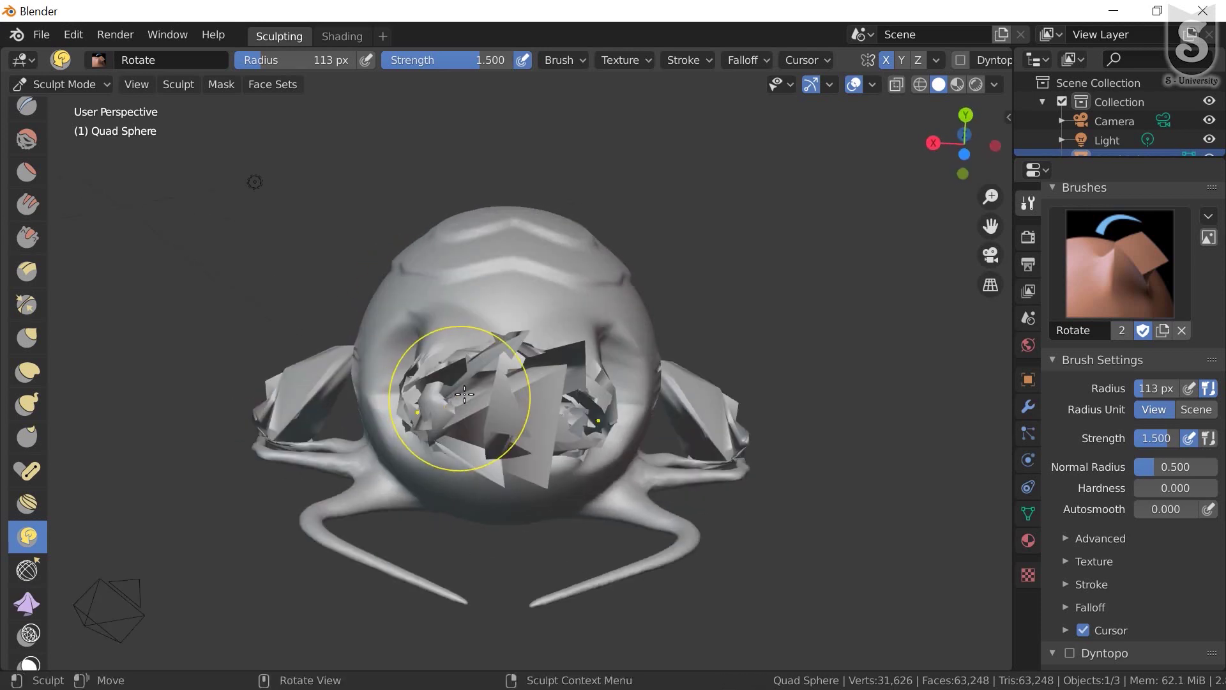
{"action": "left_click_drag", "start_coordinate": [471, 397], "coordinate": [509, 405]}
{"action": "mouse_move", "coordinate": [509, 405]}
{"action": "middle_mouse_down"}
{"action": "mouse_move", "coordinate": [509, 304]}
{"action": "mouse_move", "coordinate": [508, 458]}
{"action": "mouse_move", "coordinate": [493, 358]}
{"action": "mouse_move", "coordinate": [502, 303]}
{"action": "mouse_move", "coordinate": [543, 434]}
{"action": "middle_mouse_up"}
{"action": "scroll", "coordinate": [19, 550], "scroll_direction": "down", "scroll_amount": 3}
{"action": "scroll", "coordinate": [19, 550], "scroll_direction": "down", "scroll_amount": 2}
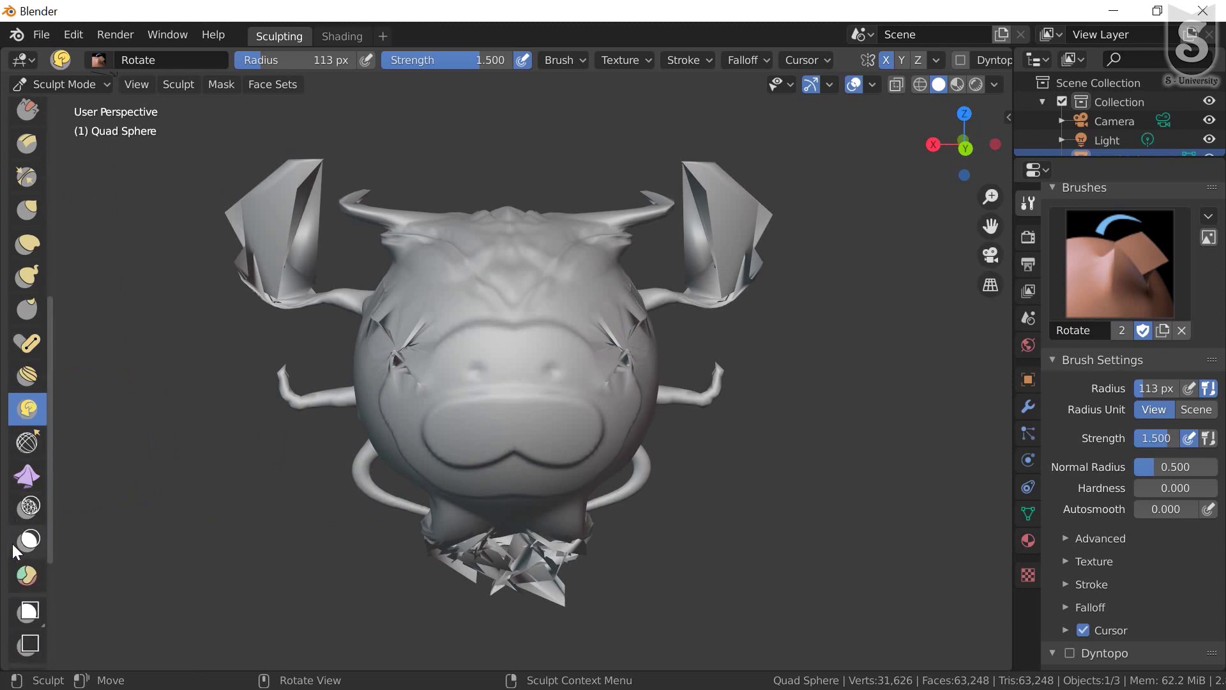
{"action": "scroll", "coordinate": [18, 551], "scroll_direction": "down", "scroll_amount": 3}
{"action": "scroll", "coordinate": [19, 549], "scroll_direction": "down", "scroll_amount": 3}
{"action": "scroll", "coordinate": [22, 548], "scroll_direction": "down", "scroll_amount": 1}
{"action": "scroll", "coordinate": [25, 546], "scroll_direction": "down", "scroll_amount": 1}
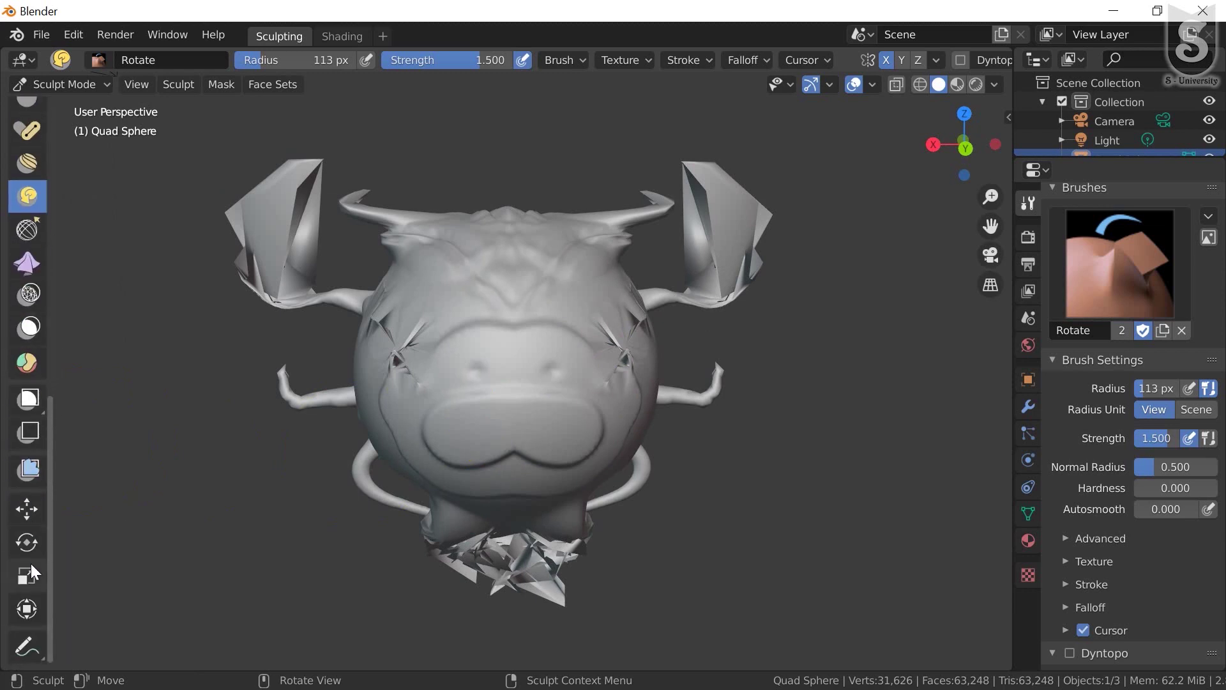
{"action": "scroll", "coordinate": [45, 541], "scroll_direction": "up", "scroll_amount": 6}
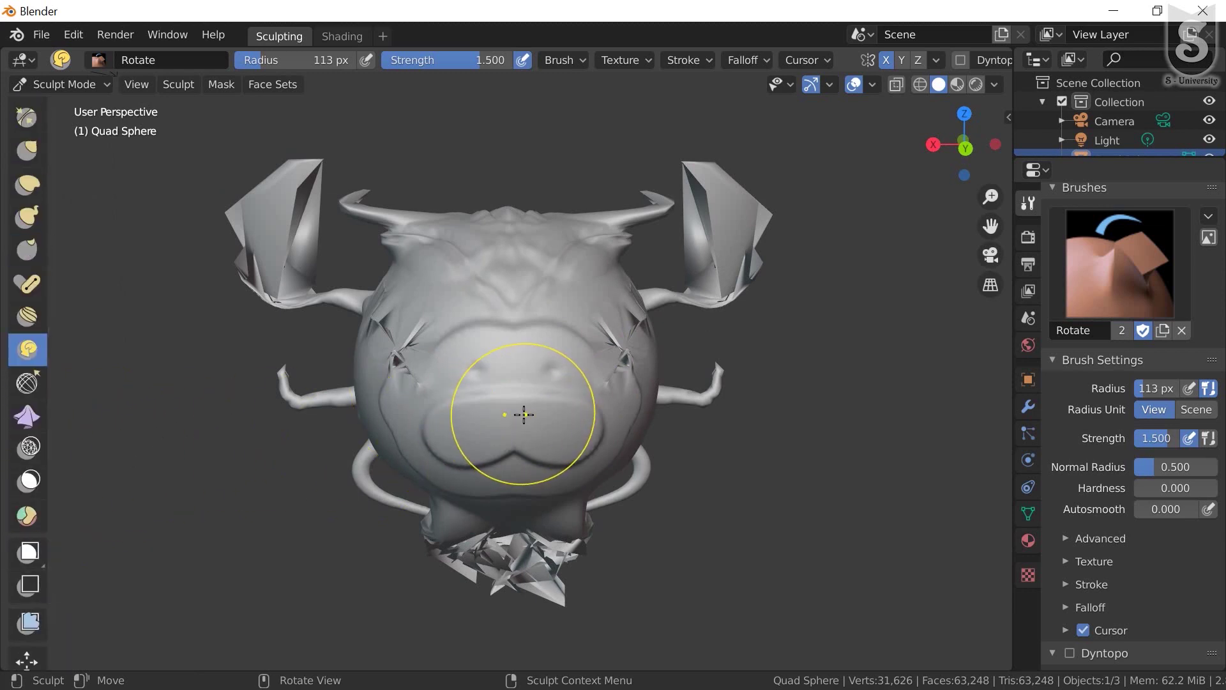
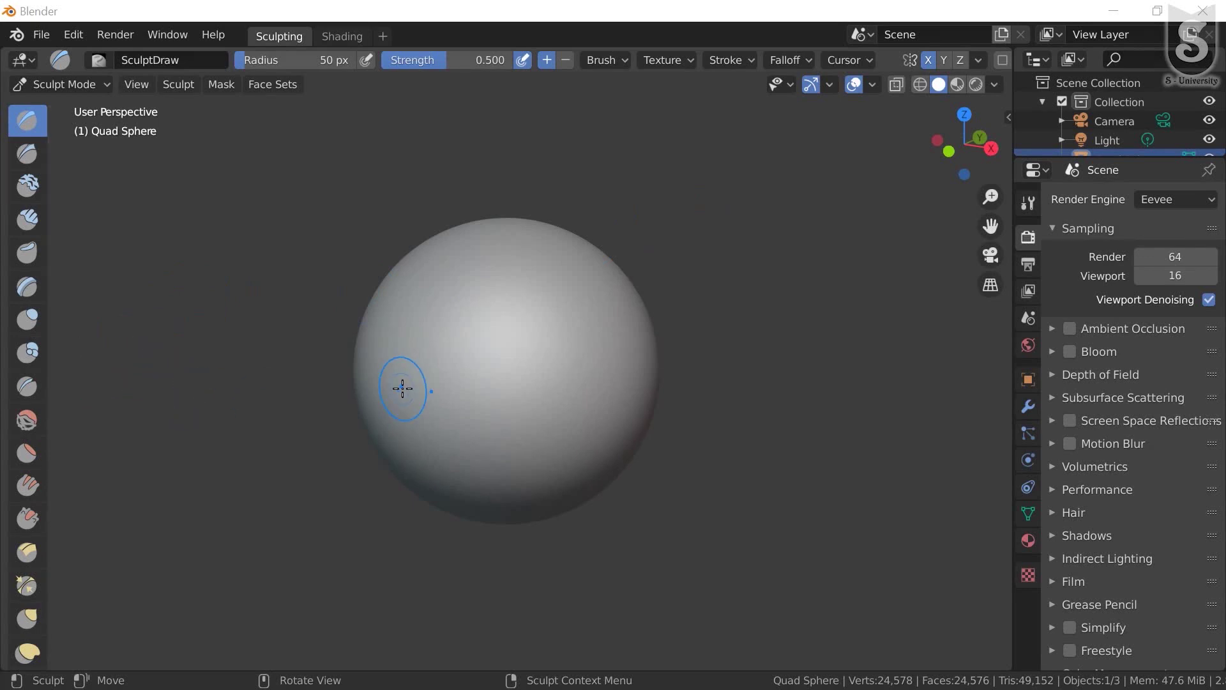
Paint a first mask patch on the sphere's right side with the Mask tool
{"action": "scroll", "coordinate": [26, 486], "scroll_direction": "down", "scroll_amount": 3}
{"action": "scroll", "coordinate": [25, 483], "scroll_direction": "down", "scroll_amount": 3}
{"action": "scroll", "coordinate": [25, 489], "scroll_direction": "down", "scroll_amount": 2}
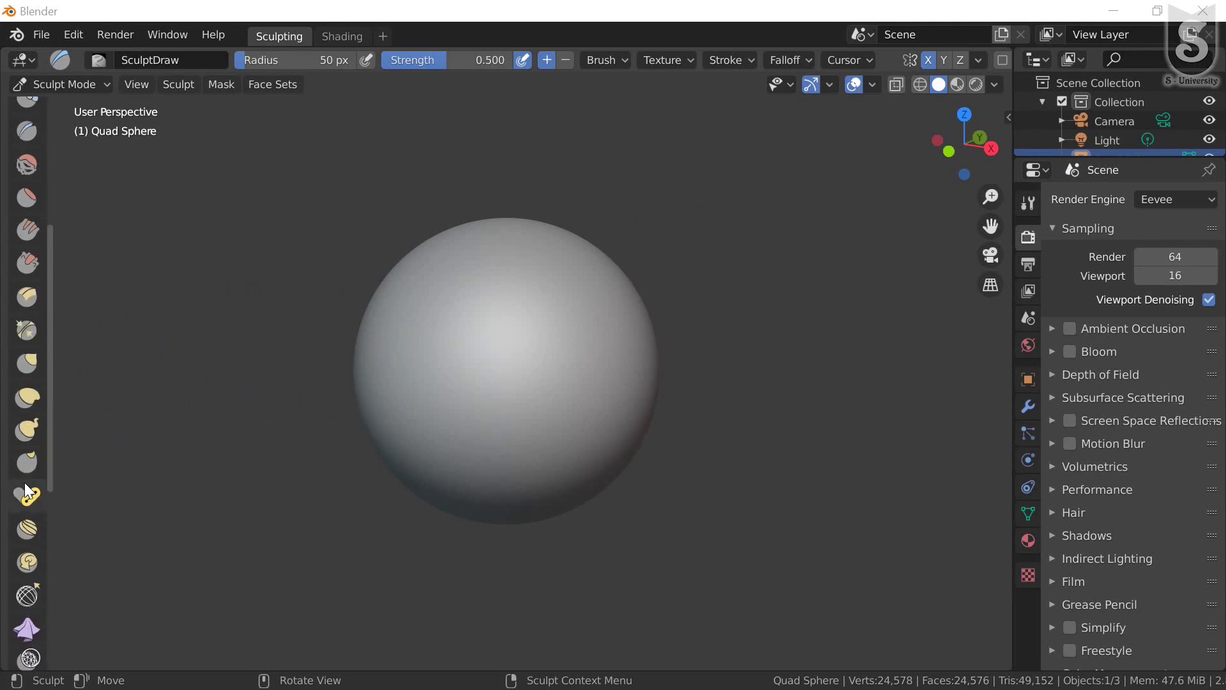
{"action": "scroll", "coordinate": [26, 488], "scroll_direction": "down", "scroll_amount": 2}
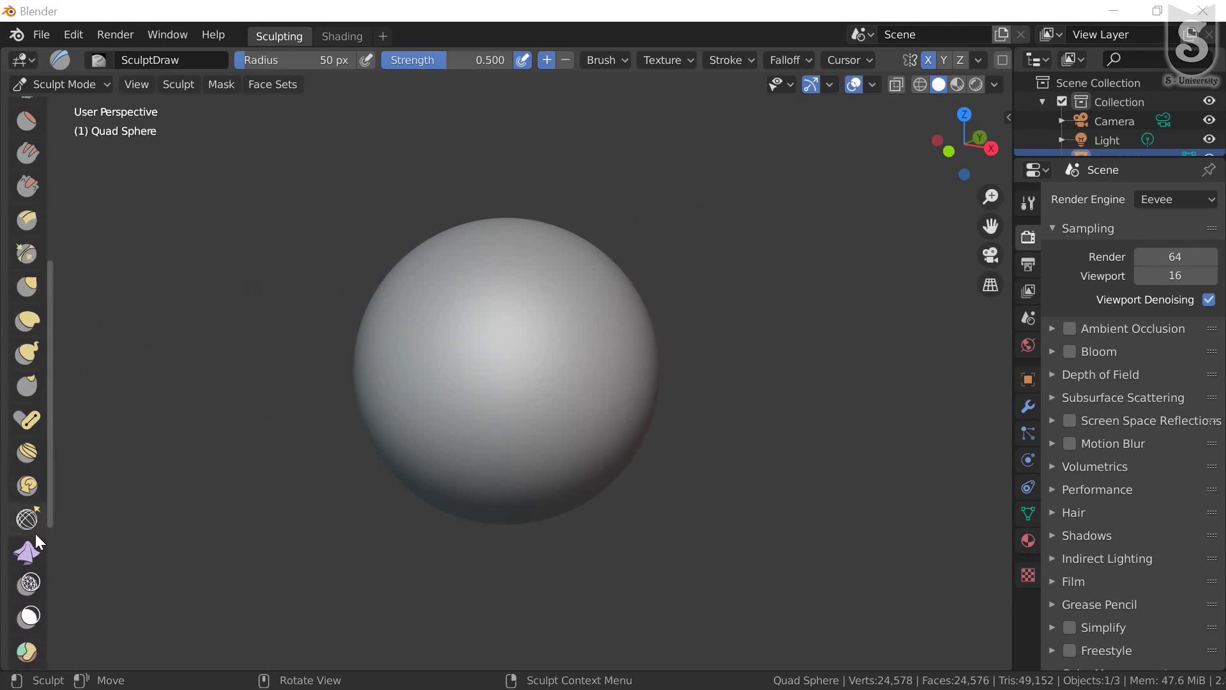
{"action": "scroll", "coordinate": [36, 538], "scroll_direction": "down", "scroll_amount": 2}
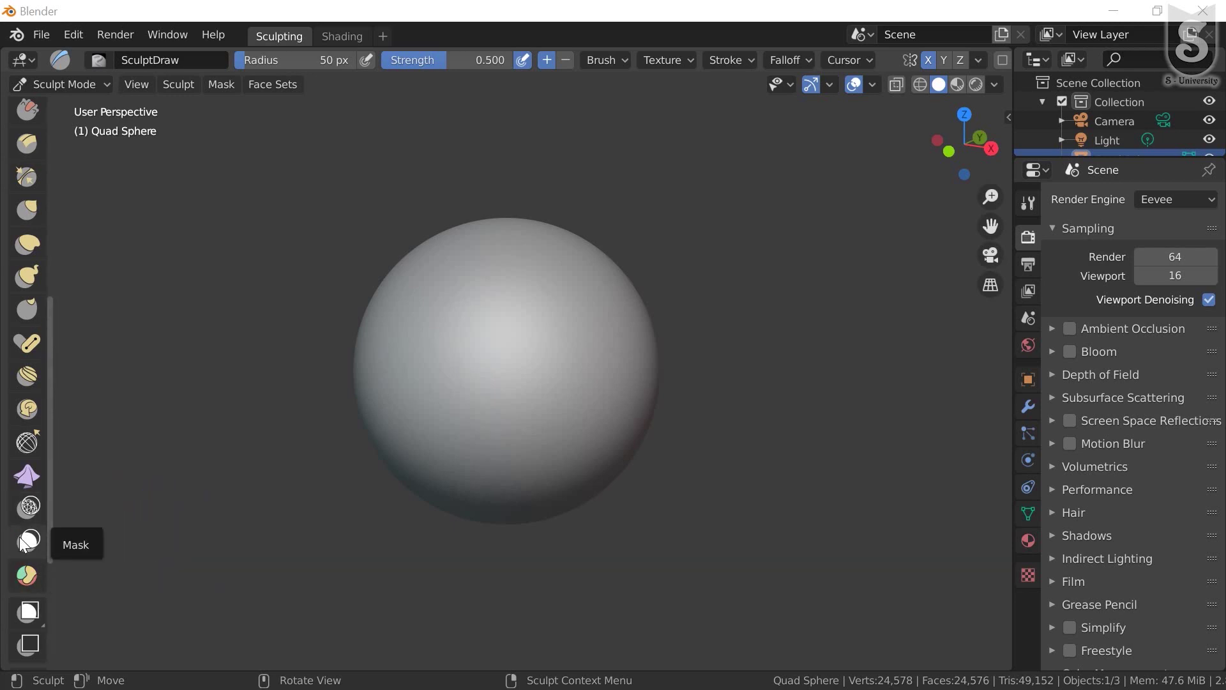
{"action": "left_click", "coordinate": [29, 541]}
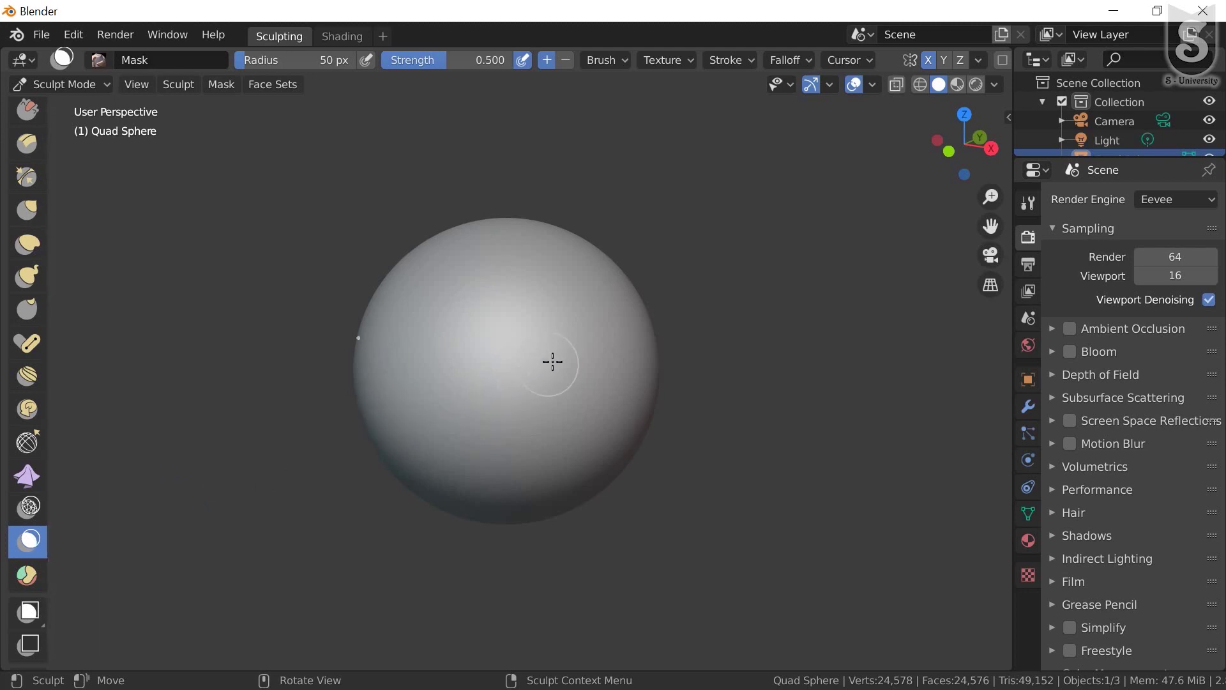
{"action": "mouse_move", "coordinate": [496, 378]}
{"action": "middle_mouse_down"}
{"action": "mouse_move", "coordinate": [539, 378]}
{"action": "mouse_move", "coordinate": [515, 348]}
{"action": "mouse_move", "coordinate": [525, 337]}
{"action": "middle_mouse_up"}
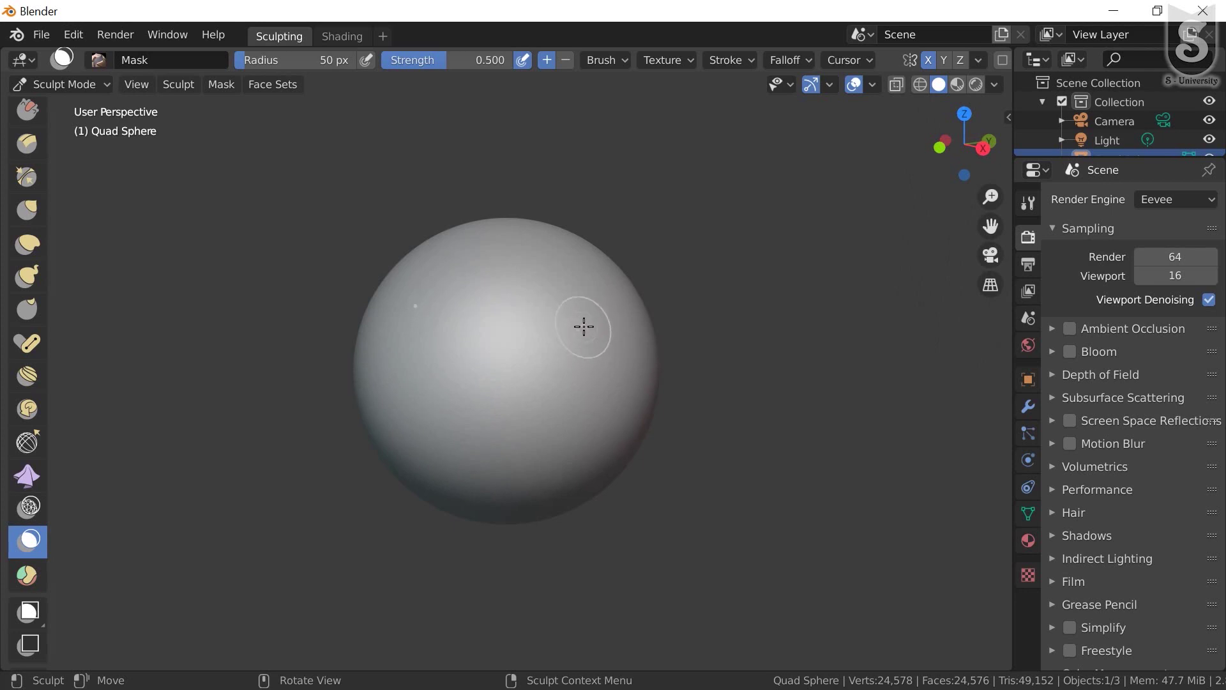
{"action": "mouse_move", "coordinate": [584, 327]}
{"action": "left_mouse_down"}
{"action": "mouse_move", "coordinate": [556, 377]}
{"action": "mouse_move", "coordinate": [587, 307]}
{"action": "mouse_move", "coordinate": [540, 382]}
{"action": "left_mouse_up"}
{"action": "left_click_drag", "start_coordinate": [601, 328], "coordinate": [603, 330]}
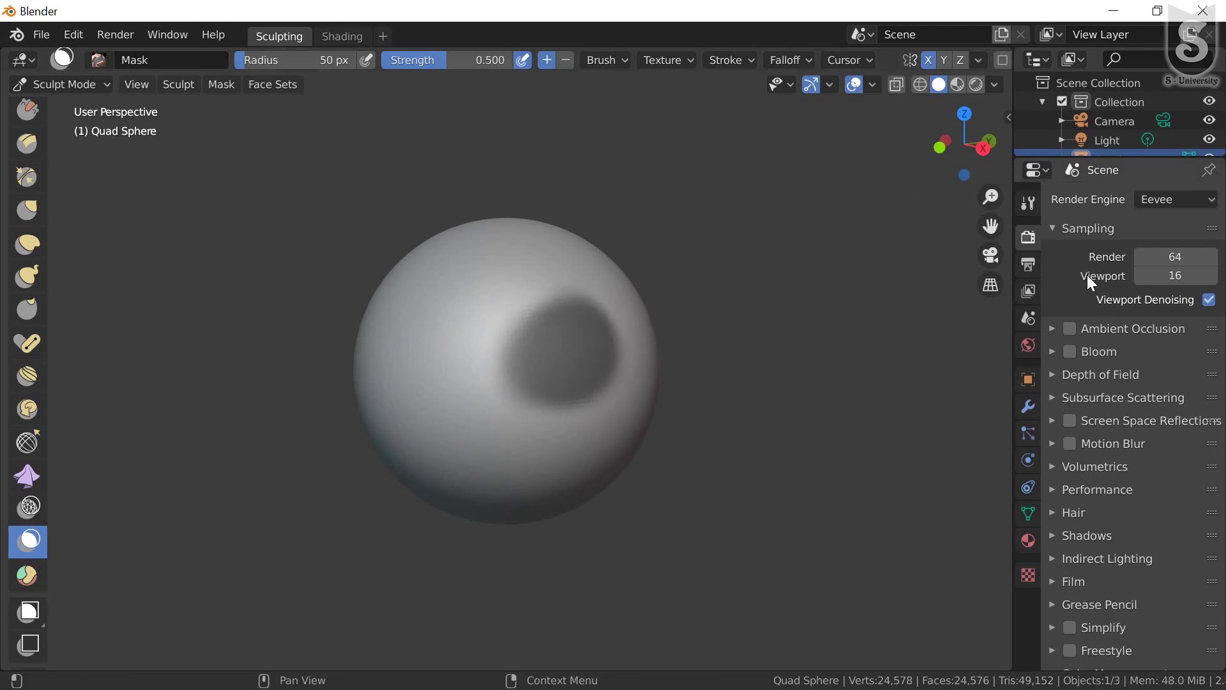
Raise Mask strength to 1.000 and enlarge the mirrored mask patches on both sides
{"action": "left_click", "coordinate": [1029, 204]}
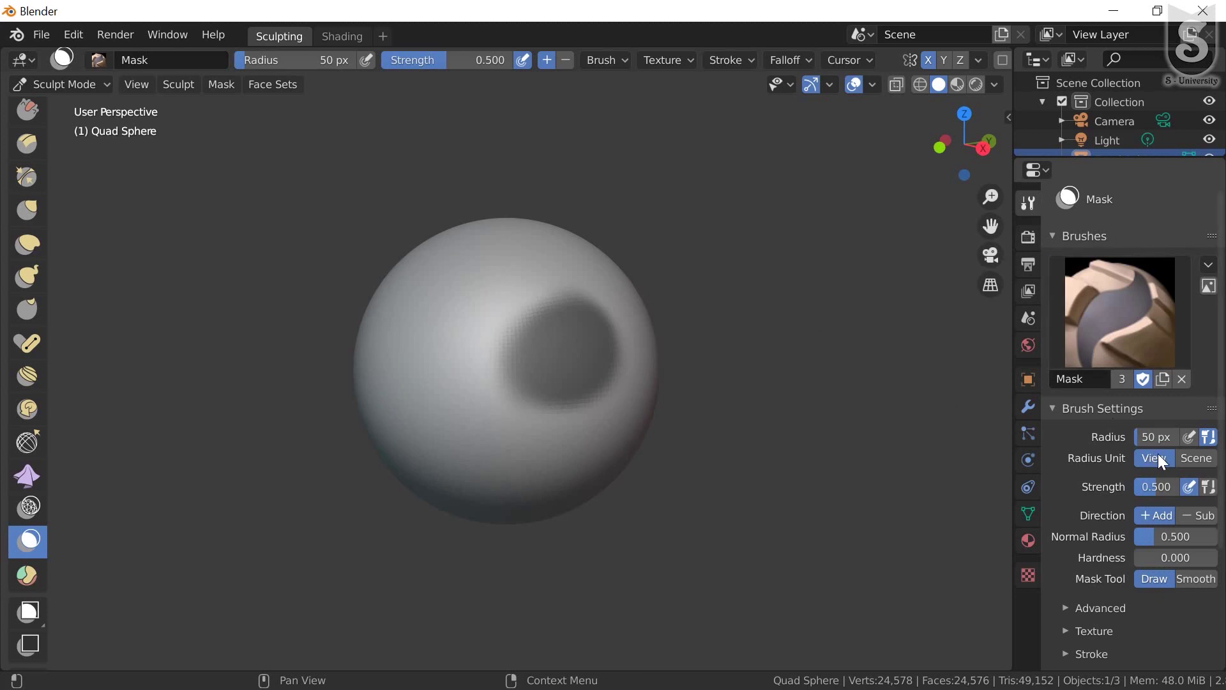
{"action": "left_click_drag", "start_coordinate": [1156, 487], "coordinate": [1194, 487]}
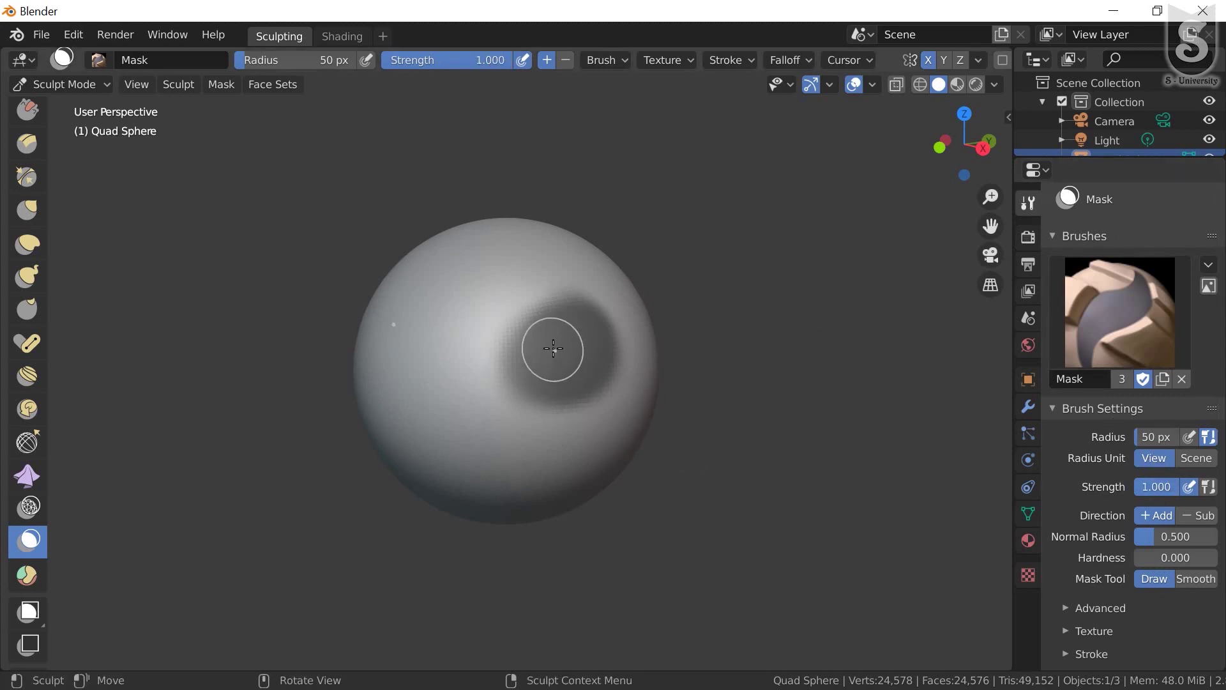
{"action": "mouse_move", "coordinate": [556, 351]}
{"action": "left_mouse_down"}
{"action": "mouse_move", "coordinate": [592, 385]}
{"action": "mouse_move", "coordinate": [562, 370]}
{"action": "mouse_move", "coordinate": [541, 335]}
{"action": "mouse_move", "coordinate": [515, 416]}
{"action": "mouse_move", "coordinate": [538, 365]}
{"action": "mouse_move", "coordinate": [520, 441]}
{"action": "mouse_move", "coordinate": [607, 386]}
{"action": "mouse_move", "coordinate": [621, 336]}
{"action": "left_mouse_up"}
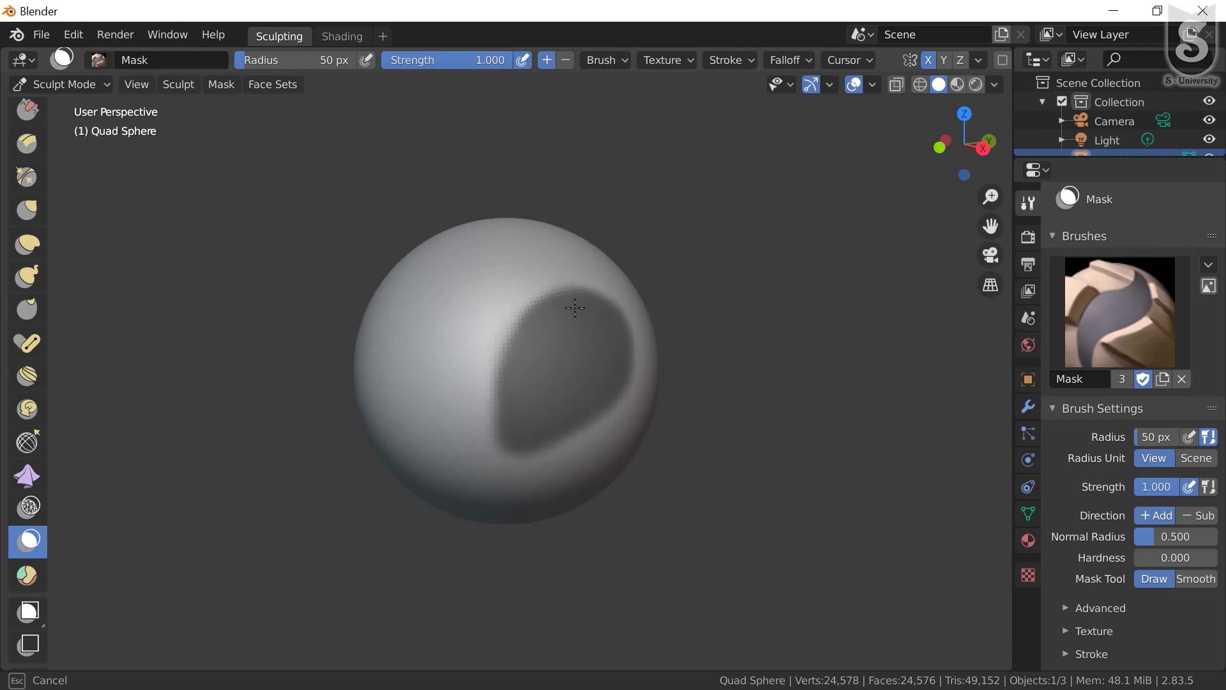
{"action": "left_click_drag", "start_coordinate": [528, 359], "coordinate": [451, 405]}
{"action": "mouse_move", "coordinate": [451, 405]}
{"action": "middle_mouse_down"}
{"action": "mouse_move", "coordinate": [553, 402]}
{"action": "mouse_move", "coordinate": [511, 401]}
{"action": "middle_mouse_up"}
{"action": "mouse_move", "coordinate": [616, 370]}
{"action": "left_mouse_down"}
{"action": "mouse_move", "coordinate": [624, 334]}
{"action": "mouse_move", "coordinate": [578, 415]}
{"action": "mouse_move", "coordinate": [607, 409]}
{"action": "mouse_move", "coordinate": [599, 378]}
{"action": "left_mouse_up"}
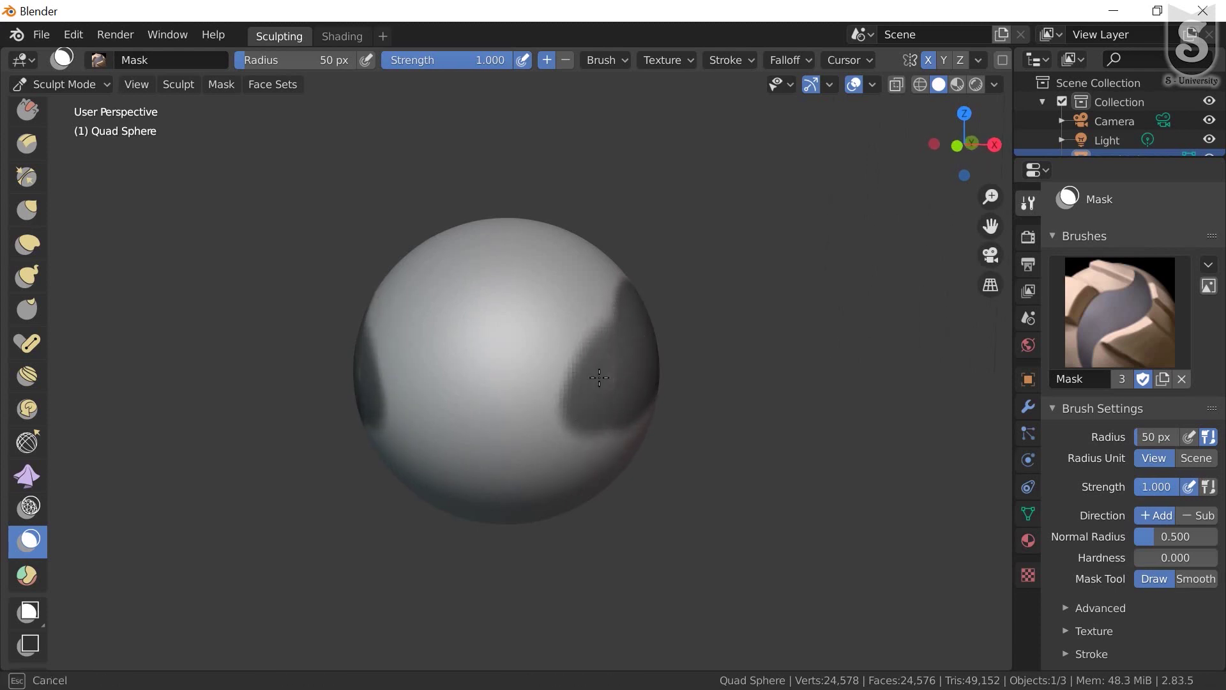
{"action": "mouse_move", "coordinate": [624, 322]}
{"action": "left_mouse_down"}
{"action": "mouse_move", "coordinate": [575, 368]}
{"action": "mouse_move", "coordinate": [557, 415]}
{"action": "mouse_move", "coordinate": [622, 399]}
{"action": "mouse_move", "coordinate": [581, 405]}
{"action": "left_mouse_up"}
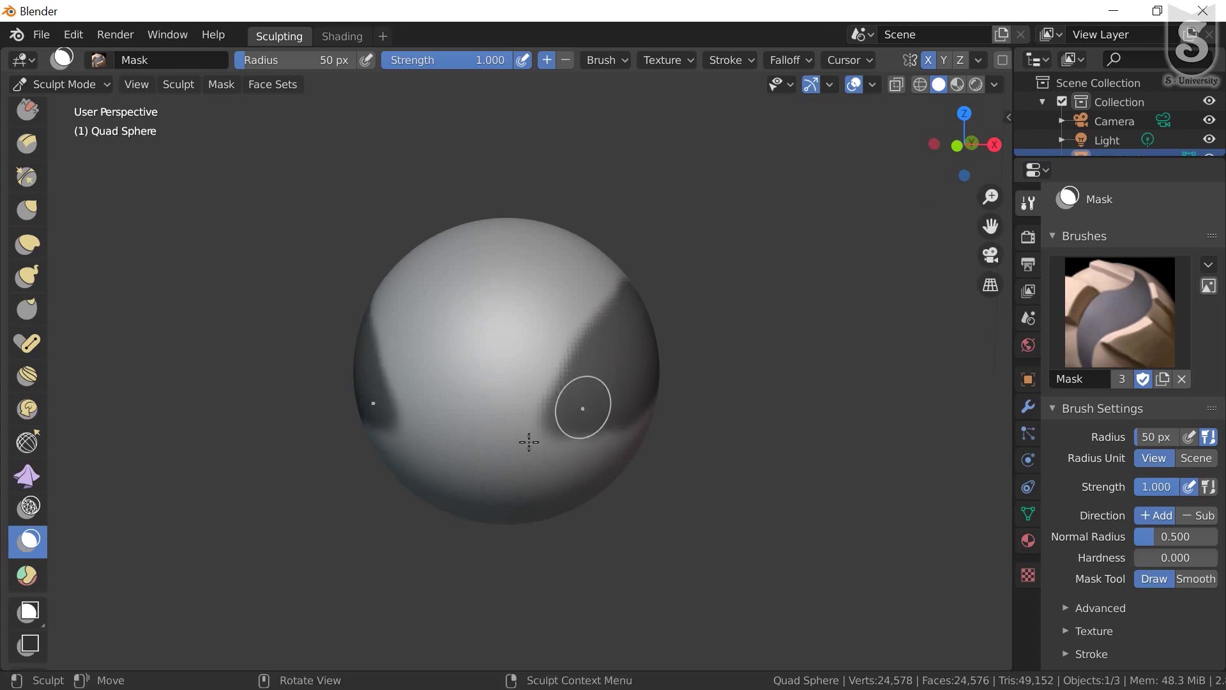
{"action": "middle_click_drag", "start_coordinate": [528, 441], "coordinate": [459, 442]}
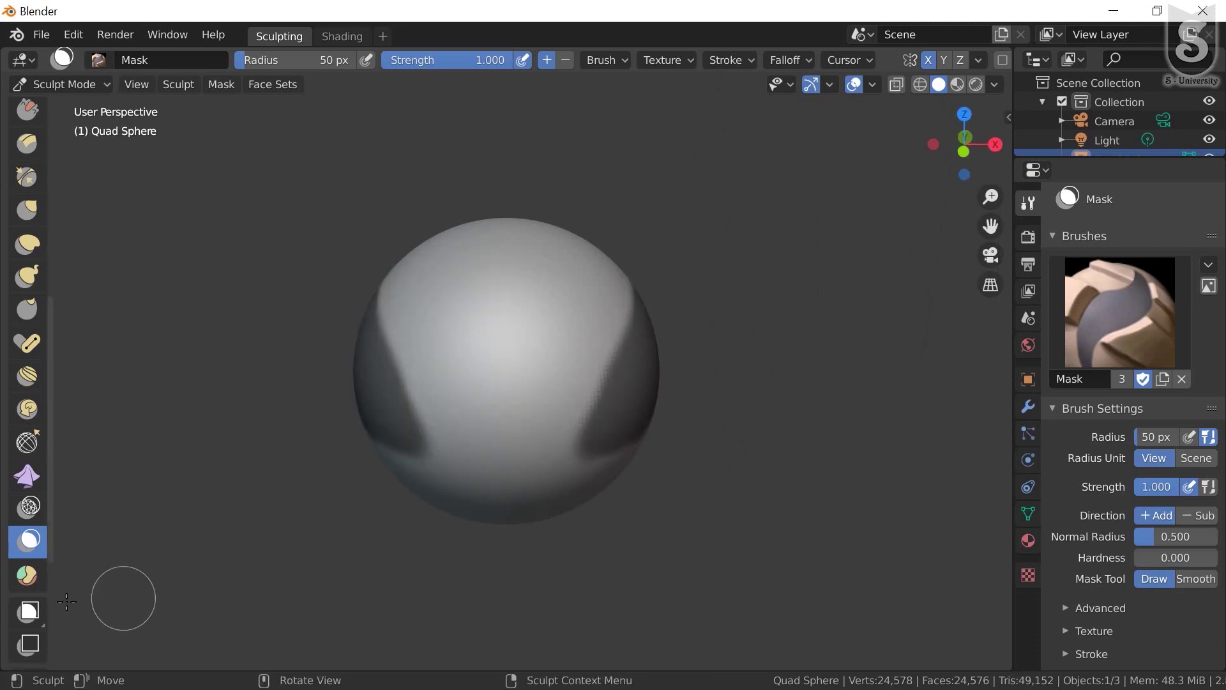
{"action": "scroll", "coordinate": [109, 418], "scroll_direction": "up", "scroll_amount": 5}
{"action": "scroll", "coordinate": [464, 461], "scroll_direction": "down", "scroll_amount": 4}
{"action": "scroll", "coordinate": [464, 461], "scroll_direction": "down", "scroll_amount": 2}
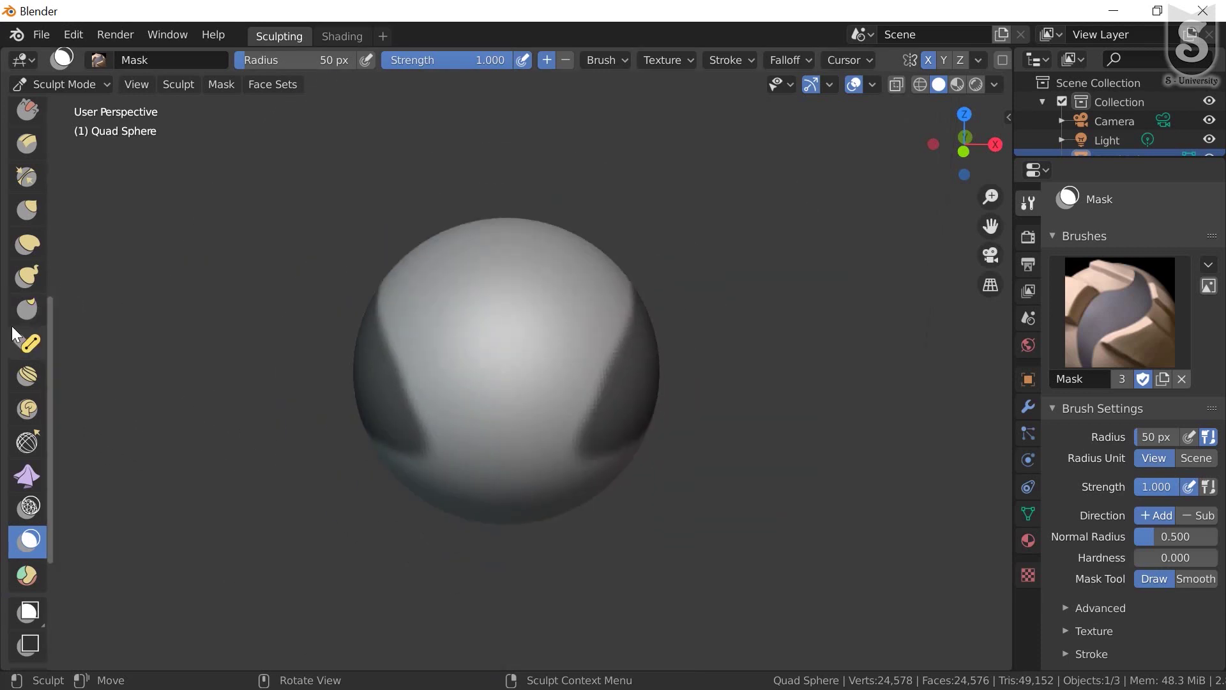
{"action": "scroll", "coordinate": [17, 286], "scroll_direction": "up", "scroll_amount": 5}
{"action": "scroll", "coordinate": [16, 286], "scroll_direction": "up", "scroll_amount": 5}
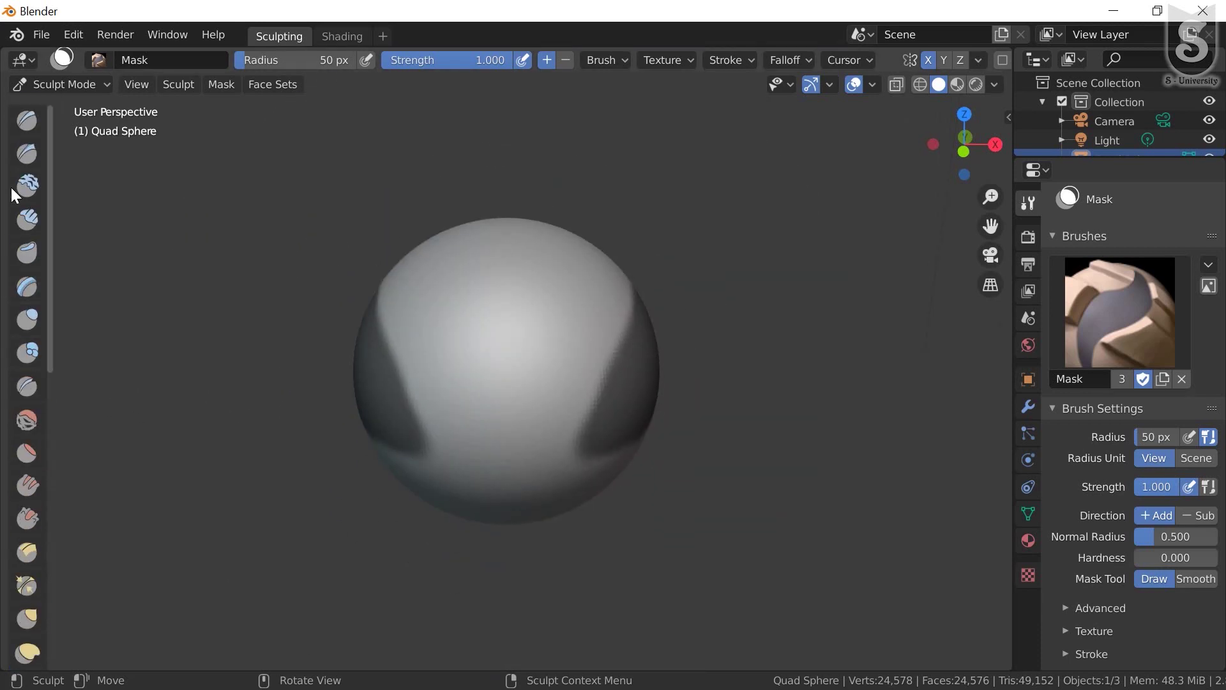
Sculpt raised rims with the Draw brush along the edges of both masked side patches
{"action": "left_click", "coordinate": [26, 123]}
{"action": "mouse_move", "coordinate": [594, 414]}
{"action": "middle_mouse_down"}
{"action": "mouse_move", "coordinate": [534, 405]}
{"action": "mouse_move", "coordinate": [563, 329]}
{"action": "middle_mouse_up"}
{"action": "left_click_drag", "start_coordinate": [562, 329], "coordinate": [609, 362]}
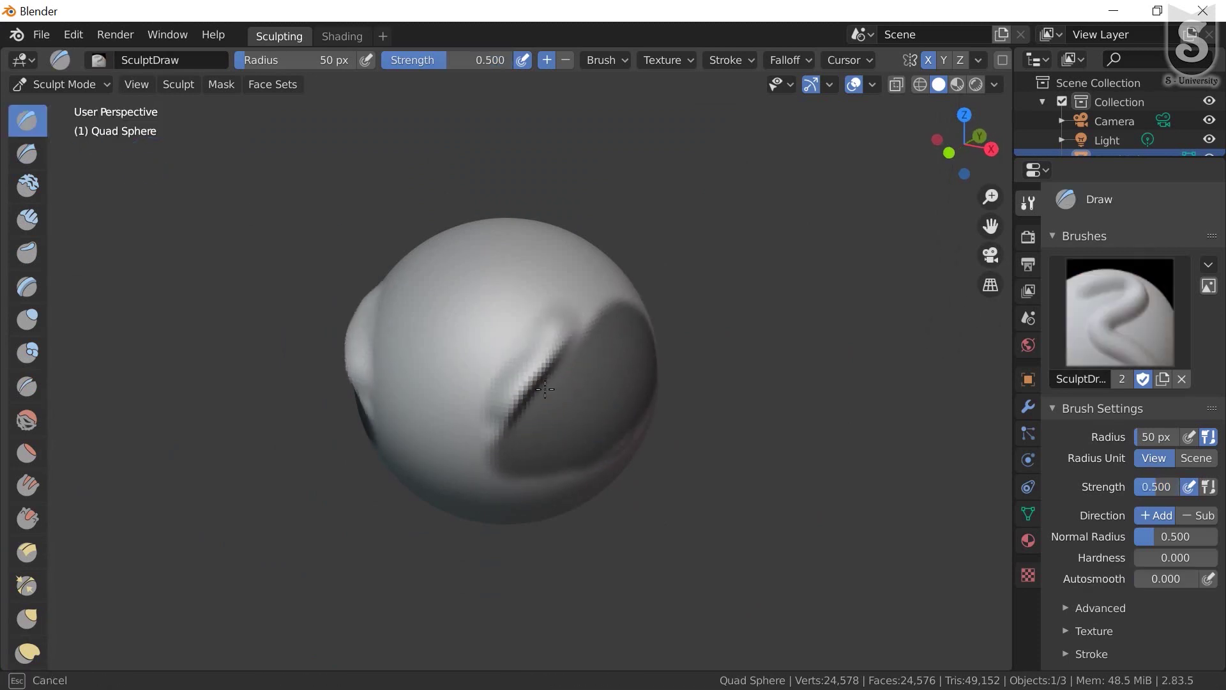
{"action": "left_click_drag", "start_coordinate": [545, 389], "coordinate": [583, 346]}
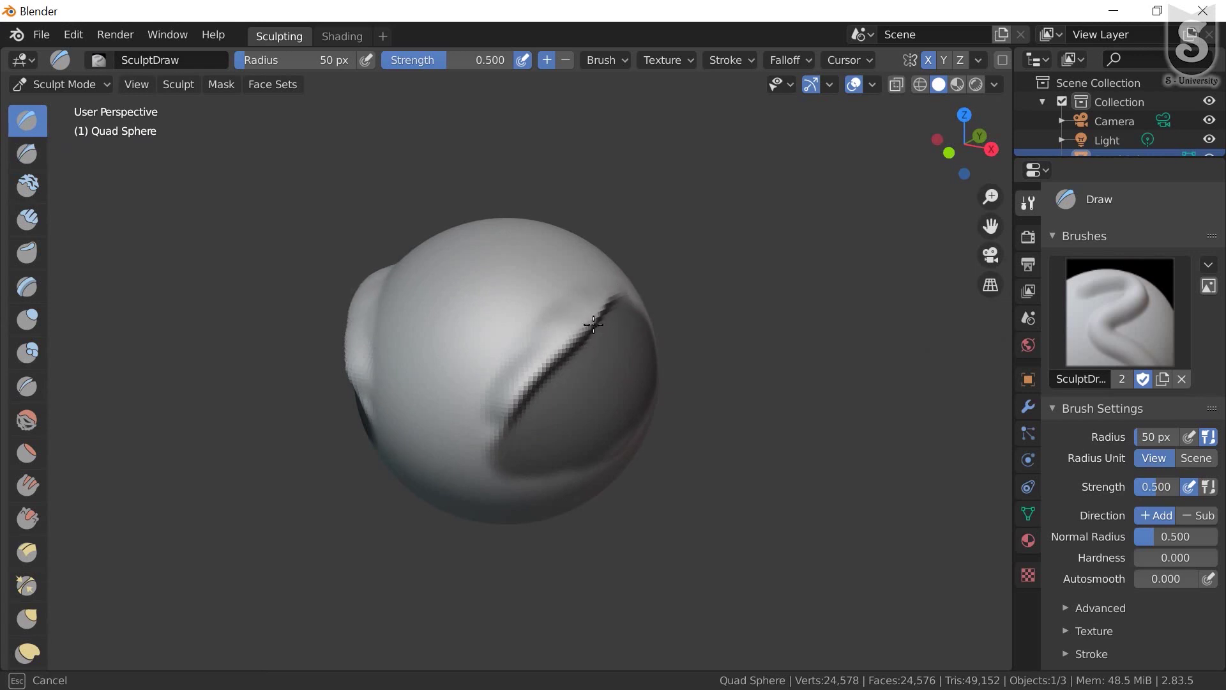
{"action": "mouse_move", "coordinate": [594, 324]}
{"action": "left_mouse_down"}
{"action": "mouse_move", "coordinate": [509, 451]}
{"action": "mouse_move", "coordinate": [493, 438]}
{"action": "mouse_move", "coordinate": [568, 429]}
{"action": "mouse_move", "coordinate": [562, 398]}
{"action": "left_mouse_up"}
{"action": "middle_click_drag", "start_coordinate": [561, 398], "coordinate": [528, 372]}
{"action": "mouse_move", "coordinate": [528, 321]}
{"action": "left_mouse_down"}
{"action": "mouse_move", "coordinate": [572, 332]}
{"action": "mouse_move", "coordinate": [594, 376]}
{"action": "mouse_move", "coordinate": [536, 419]}
{"action": "mouse_move", "coordinate": [473, 440]}
{"action": "mouse_move", "coordinate": [571, 411]}
{"action": "mouse_move", "coordinate": [606, 353]}
{"action": "left_mouse_up"}
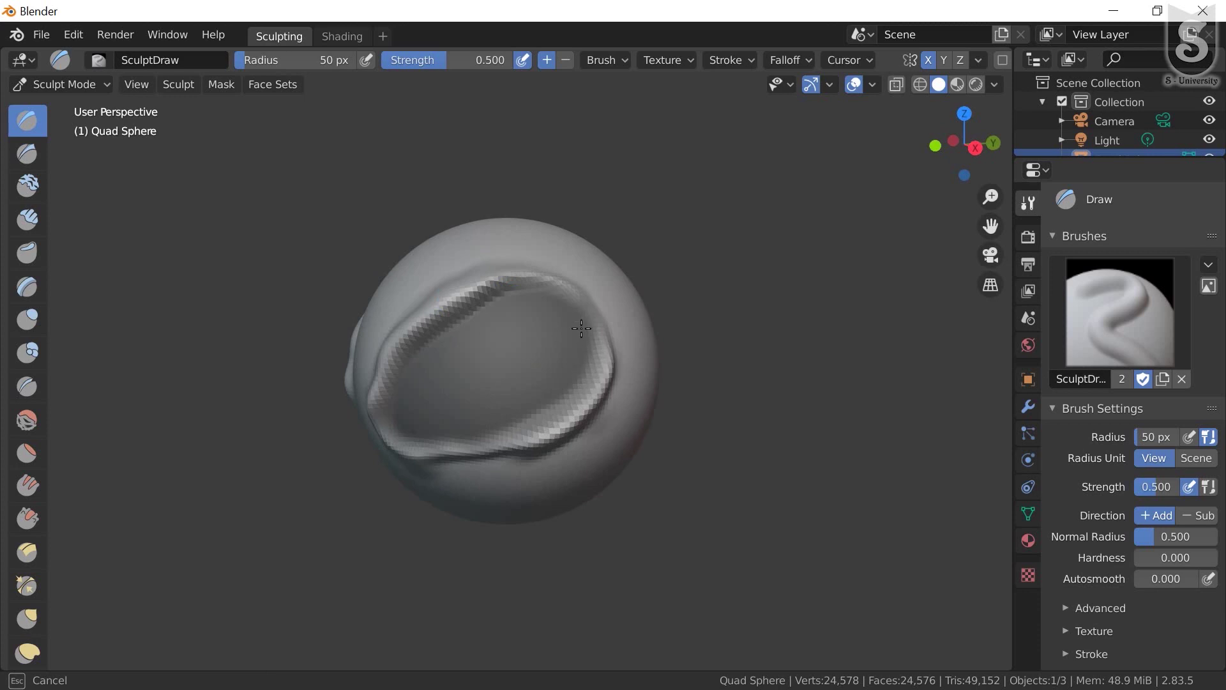
{"action": "mouse_move", "coordinate": [512, 289]}
{"action": "left_mouse_down"}
{"action": "mouse_move", "coordinate": [476, 271]}
{"action": "mouse_move", "coordinate": [582, 325]}
{"action": "left_mouse_up"}
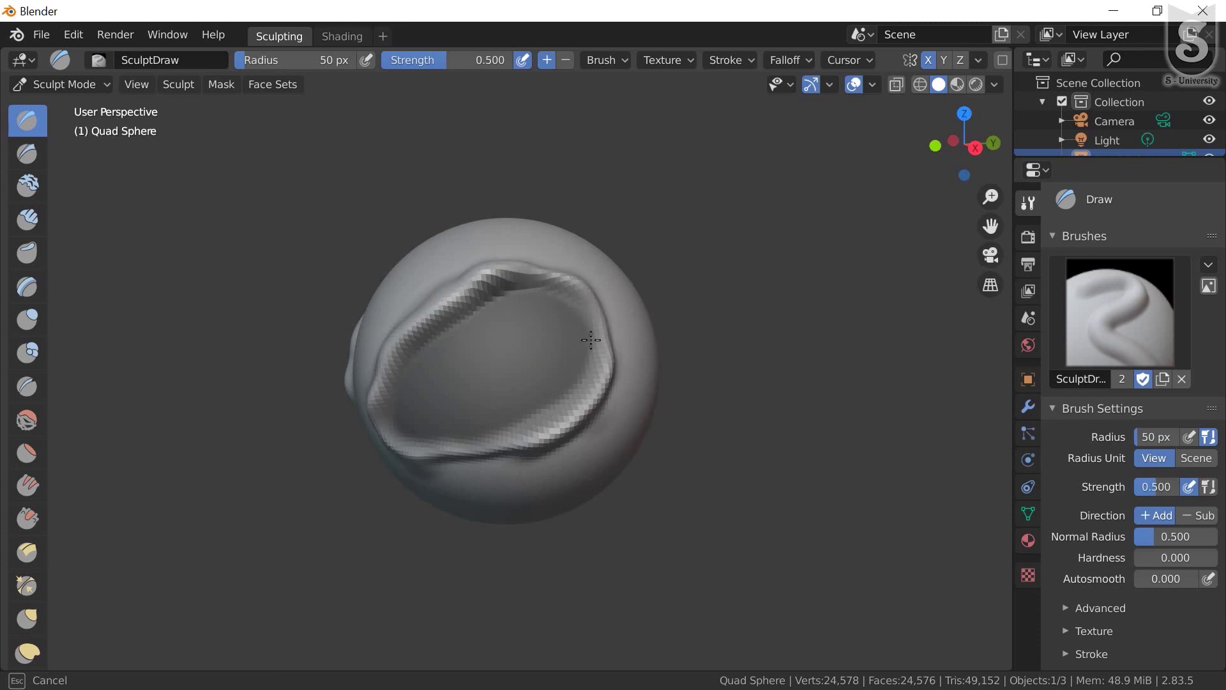
{"action": "mouse_move", "coordinate": [504, 409]}
{"action": "left_mouse_down"}
{"action": "mouse_move", "coordinate": [520, 438]}
{"action": "mouse_move", "coordinate": [452, 446]}
{"action": "mouse_move", "coordinate": [425, 402]}
{"action": "left_mouse_up"}
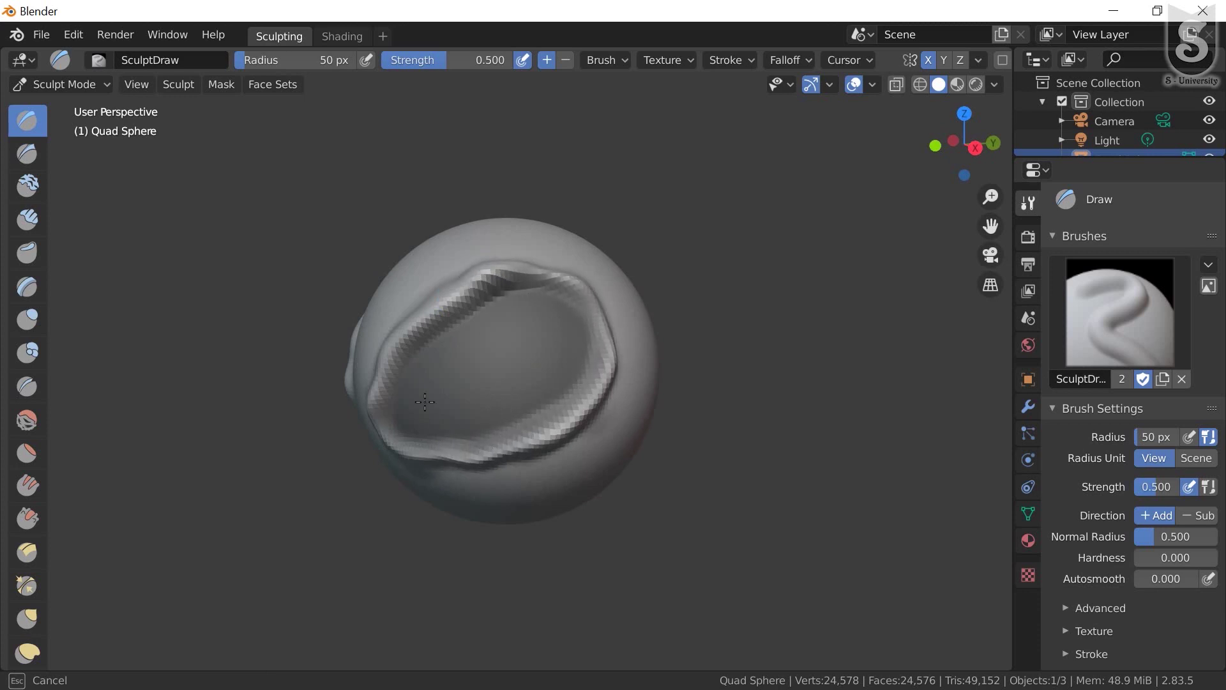
{"action": "left_click_drag", "start_coordinate": [517, 253], "coordinate": [534, 275]}
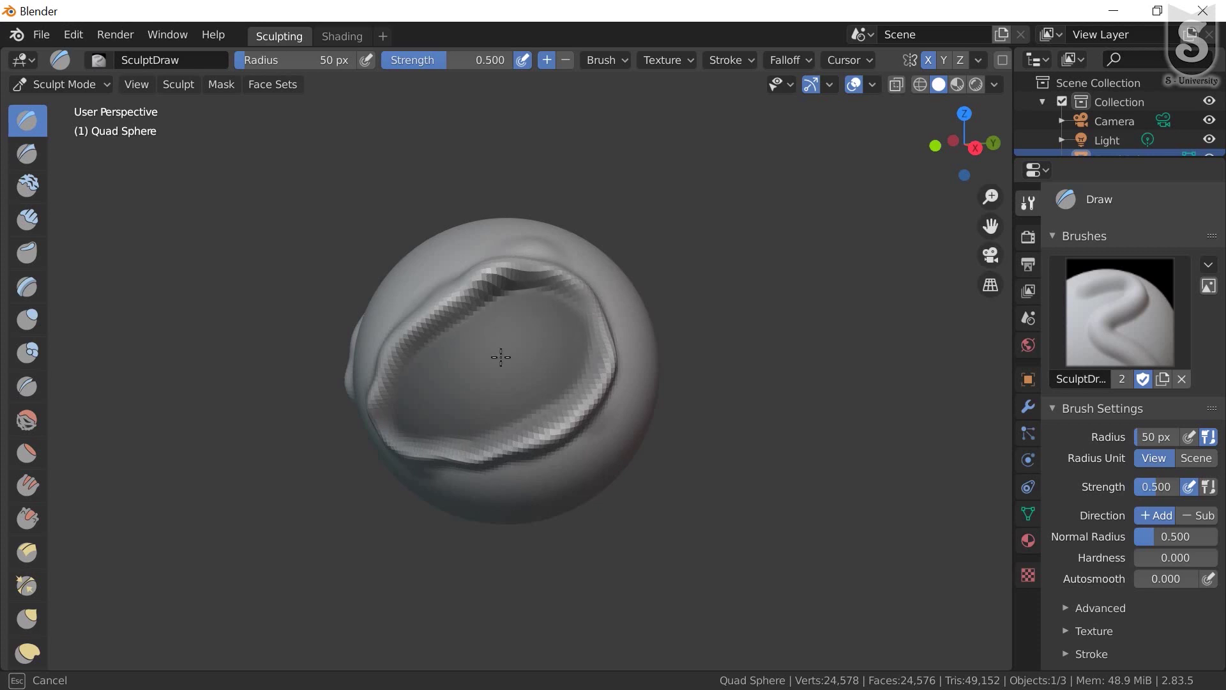
{"action": "mouse_move", "coordinate": [501, 357]}
{"action": "middle_mouse_down"}
{"action": "mouse_move", "coordinate": [561, 411]}
{"action": "mouse_move", "coordinate": [558, 388]}
{"action": "mouse_move", "coordinate": [511, 364]}
{"action": "mouse_move", "coordinate": [625, 339]}
{"action": "middle_mouse_up"}
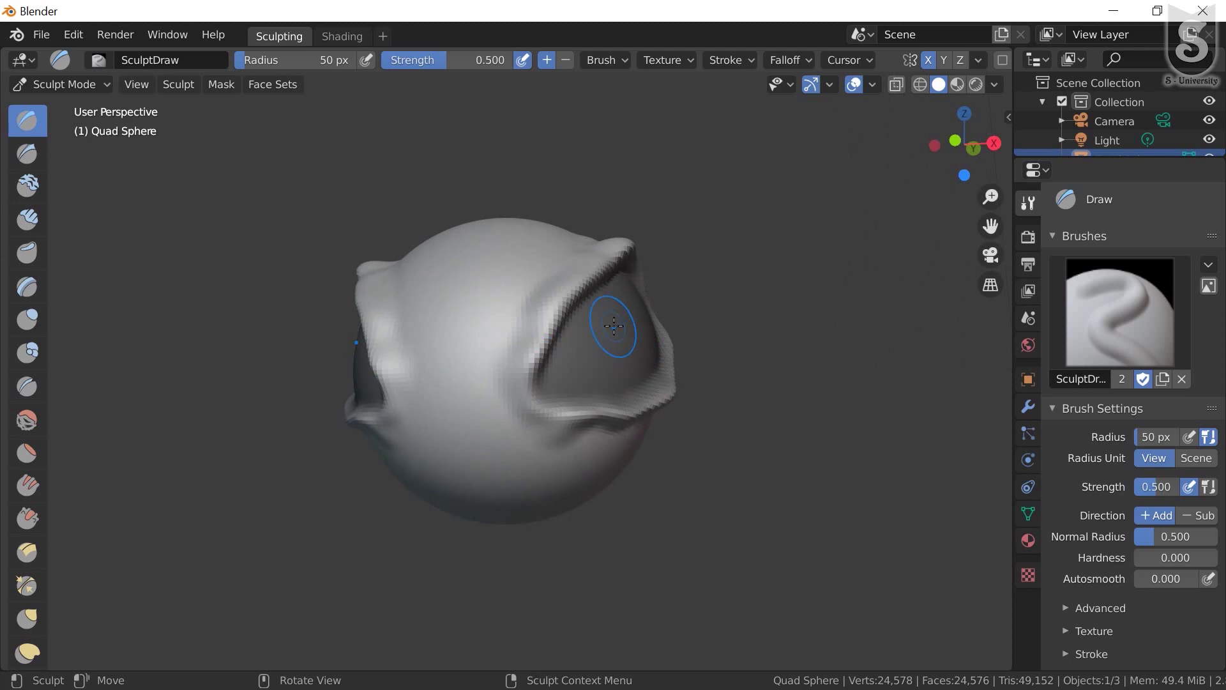
Invert the mask and sculpt a raised oval bump inside the freed side patch
{"action": "left_click", "coordinate": [221, 82]}
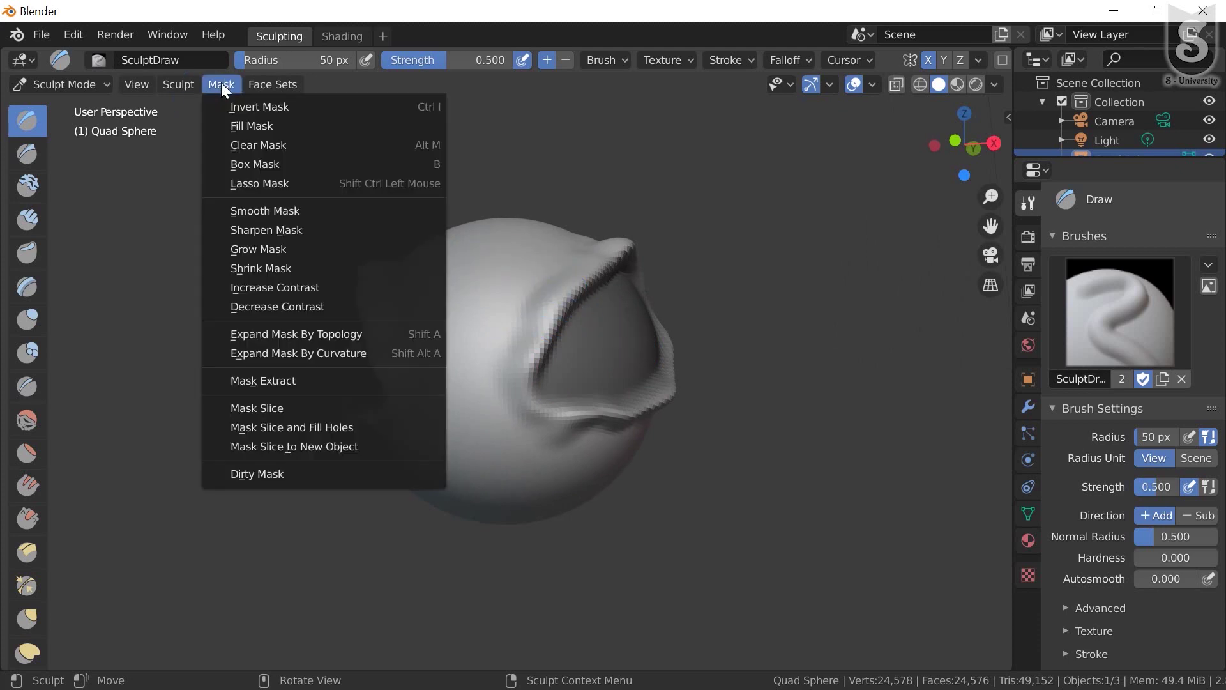
{"action": "left_click", "coordinate": [248, 106]}
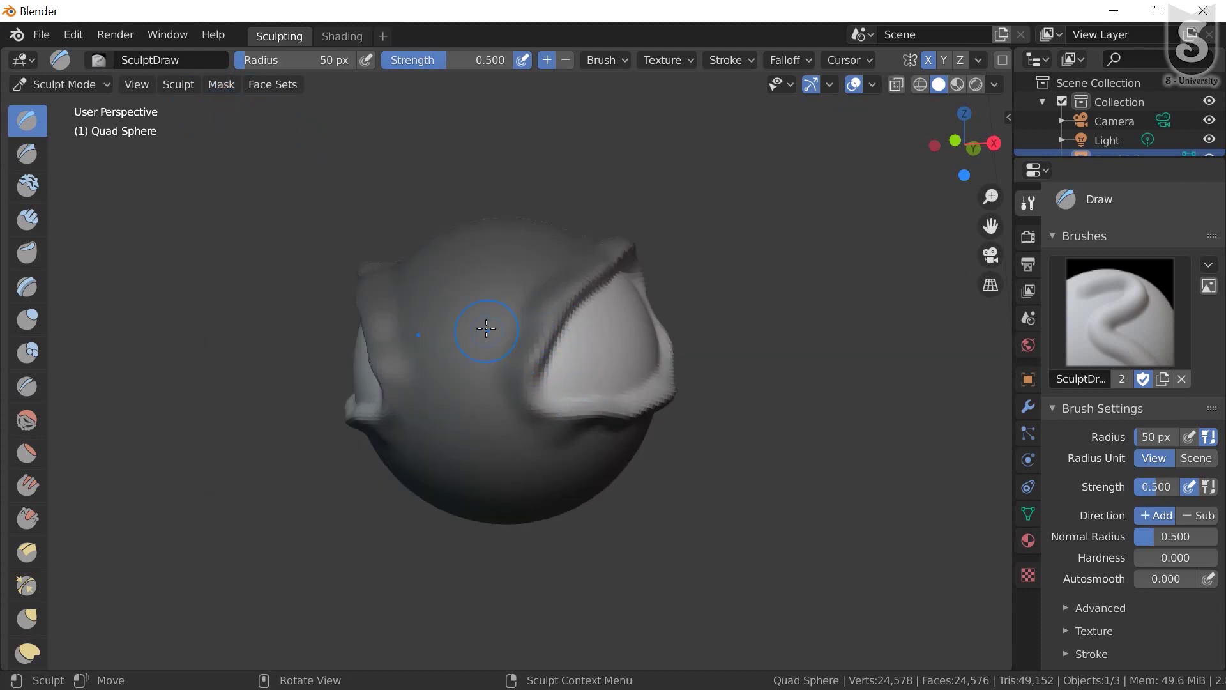
{"action": "middle_click_drag", "start_coordinate": [477, 293], "coordinate": [481, 276]}
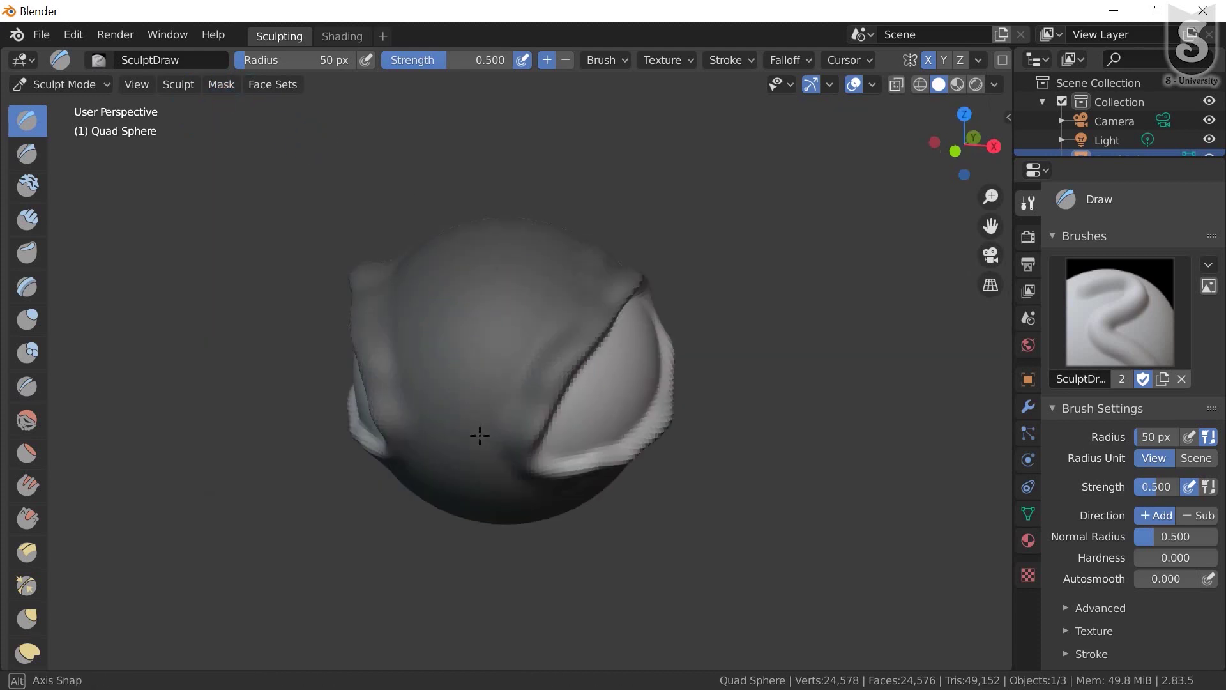
{"action": "mouse_move", "coordinate": [494, 334]}
{"action": "middle_mouse_down"}
{"action": "mouse_move", "coordinate": [482, 362]}
{"action": "mouse_move", "coordinate": [552, 380]}
{"action": "middle_mouse_up"}
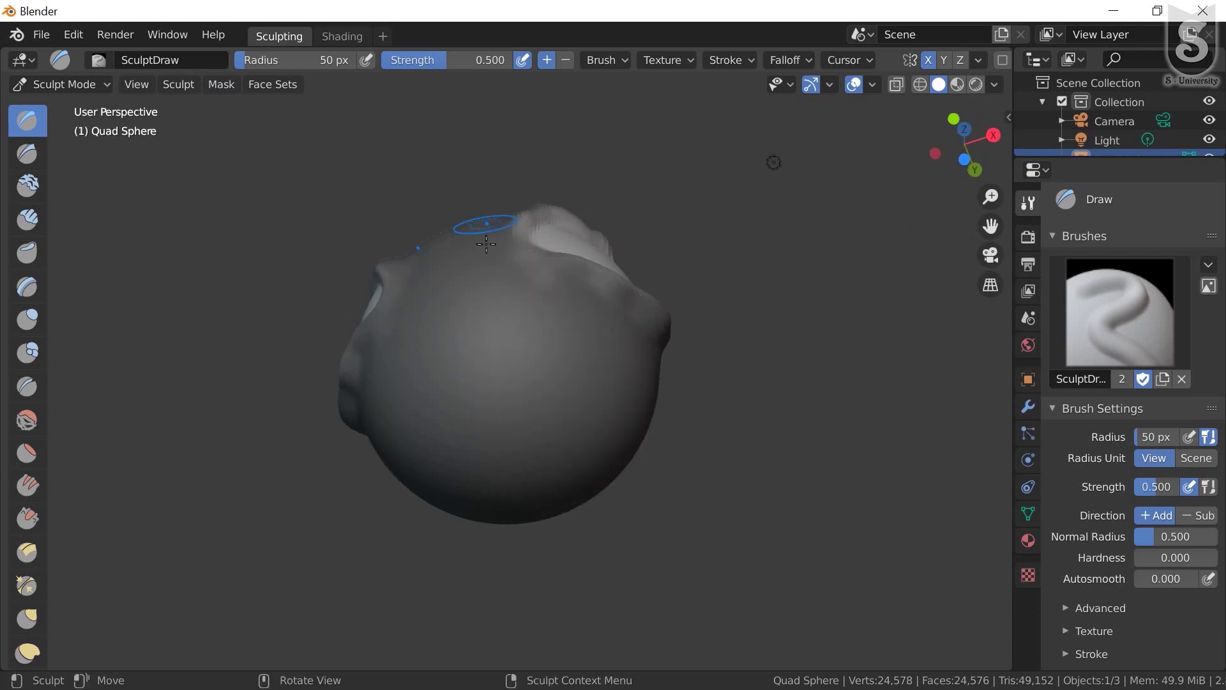
{"action": "middle_click_drag", "start_coordinate": [632, 424], "coordinate": [592, 439]}
{"action": "mouse_move", "coordinate": [471, 252]}
{"action": "middle_mouse_down"}
{"action": "mouse_move", "coordinate": [457, 378]}
{"action": "mouse_move", "coordinate": [443, 293]}
{"action": "mouse_move", "coordinate": [438, 307]}
{"action": "middle_mouse_up"}
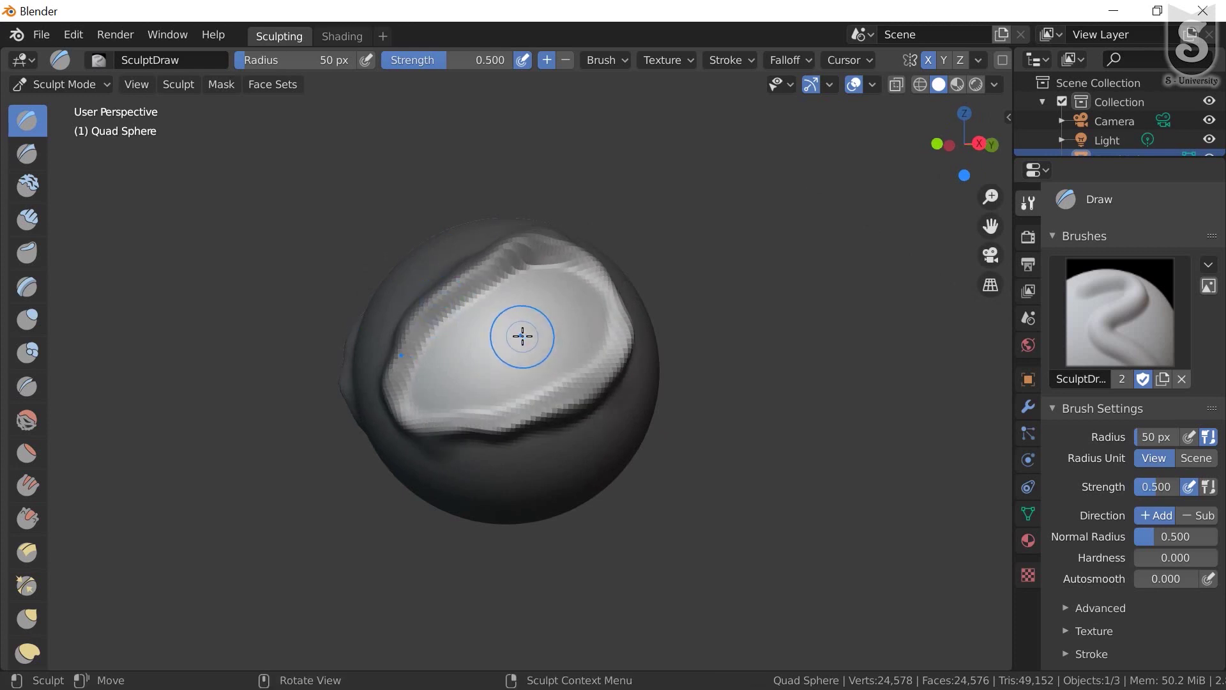
{"action": "mouse_move", "coordinate": [523, 334]}
{"action": "left_mouse_down"}
{"action": "mouse_move", "coordinate": [492, 349]}
{"action": "mouse_move", "coordinate": [548, 330]}
{"action": "mouse_move", "coordinate": [450, 371]}
{"action": "left_mouse_up"}
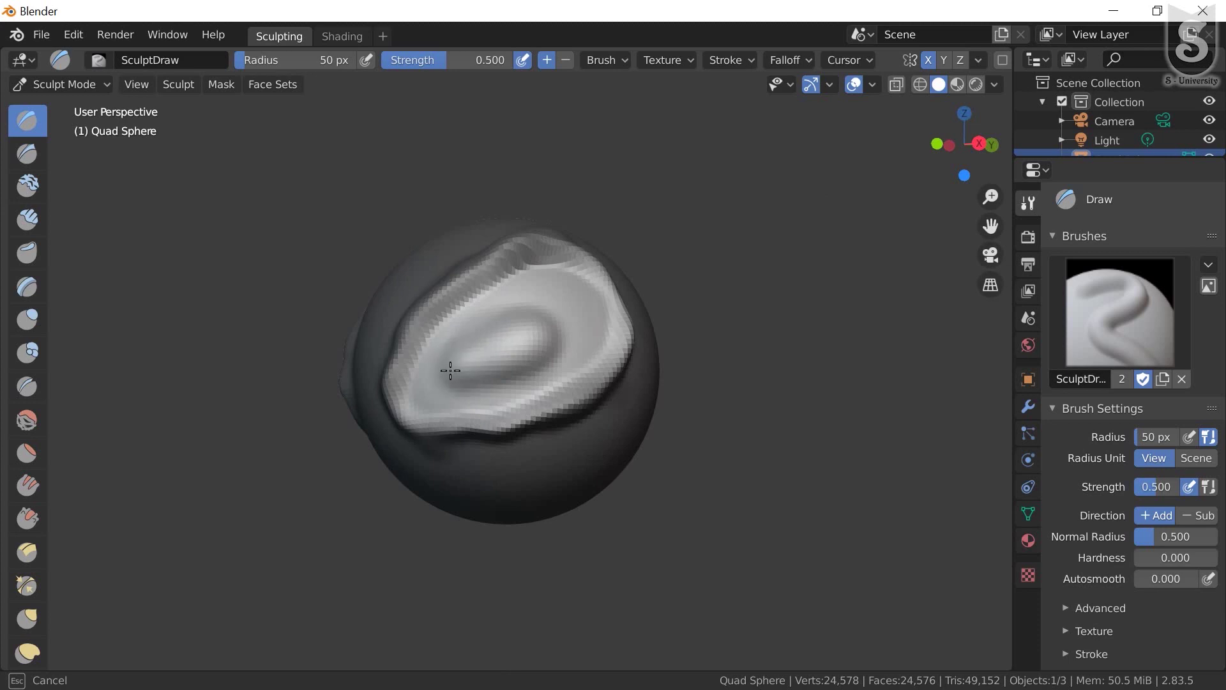
{"action": "mouse_move", "coordinate": [526, 336]}
{"action": "left_mouse_down"}
{"action": "mouse_move", "coordinate": [546, 340]}
{"action": "mouse_move", "coordinate": [473, 350]}
{"action": "mouse_move", "coordinate": [493, 364]}
{"action": "mouse_move", "coordinate": [473, 364]}
{"action": "left_mouse_up"}
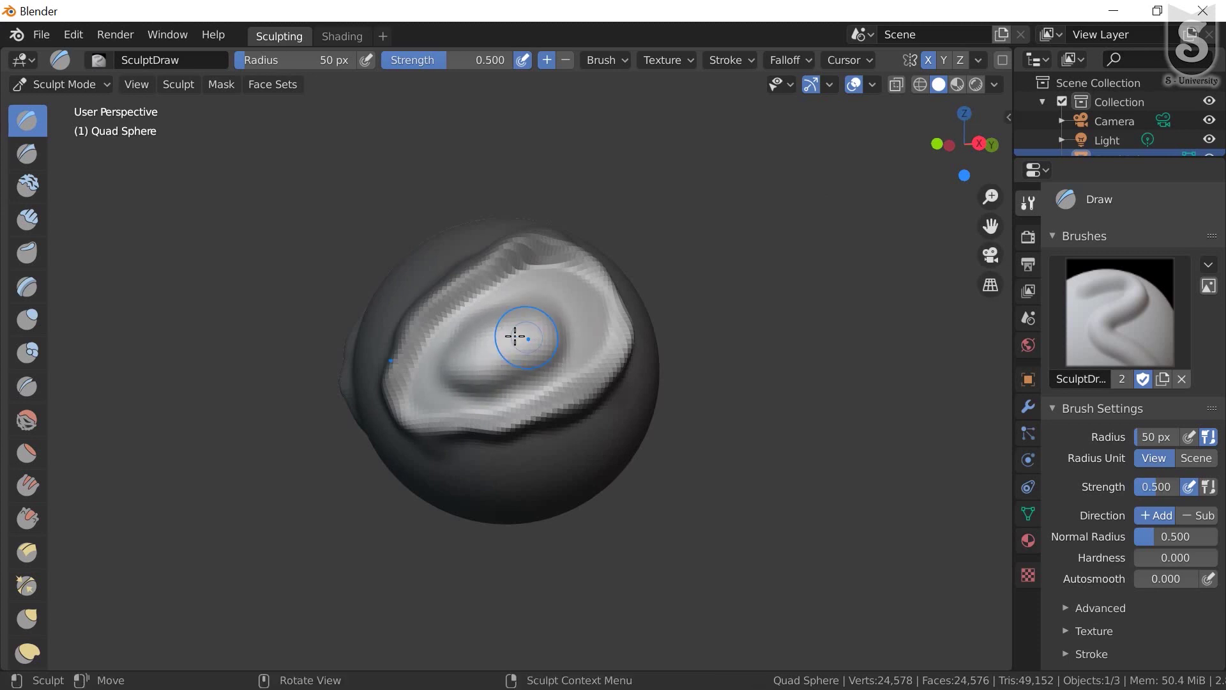
{"action": "mouse_move", "coordinate": [515, 334]}
{"action": "middle_mouse_down"}
{"action": "mouse_move", "coordinate": [489, 405]}
{"action": "mouse_move", "coordinate": [506, 411]}
{"action": "middle_mouse_up"}
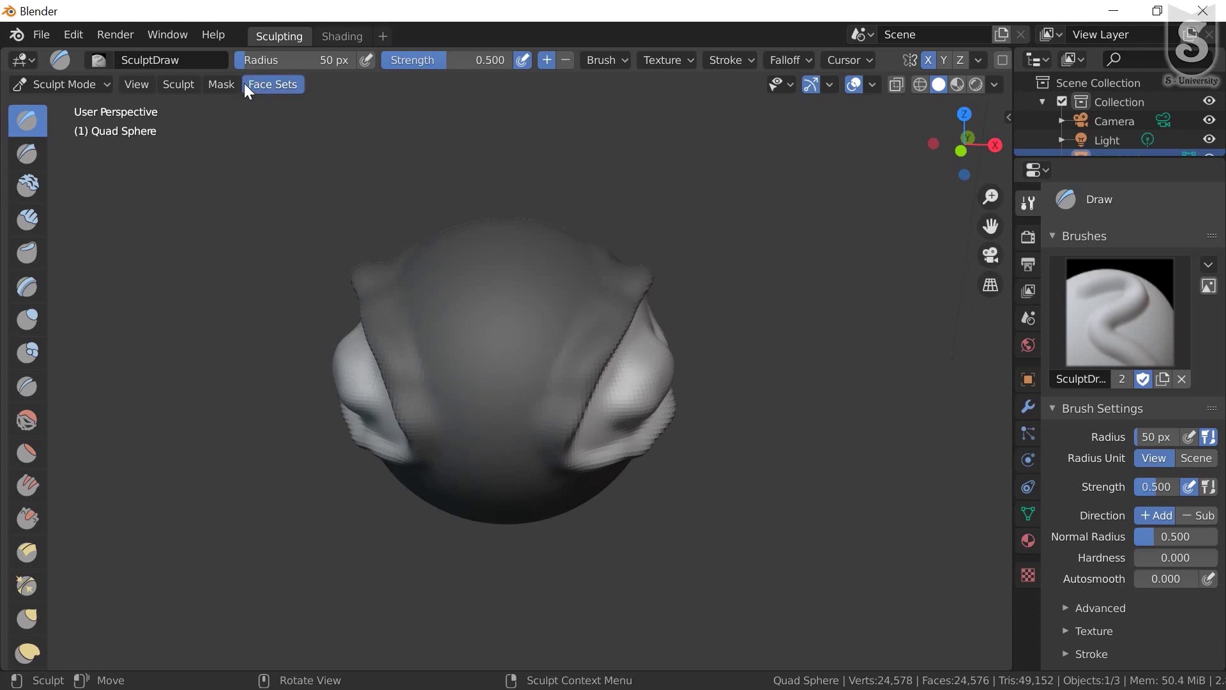
Fill the mask over the entire sculpted mesh
{"action": "left_click", "coordinate": [207, 83]}
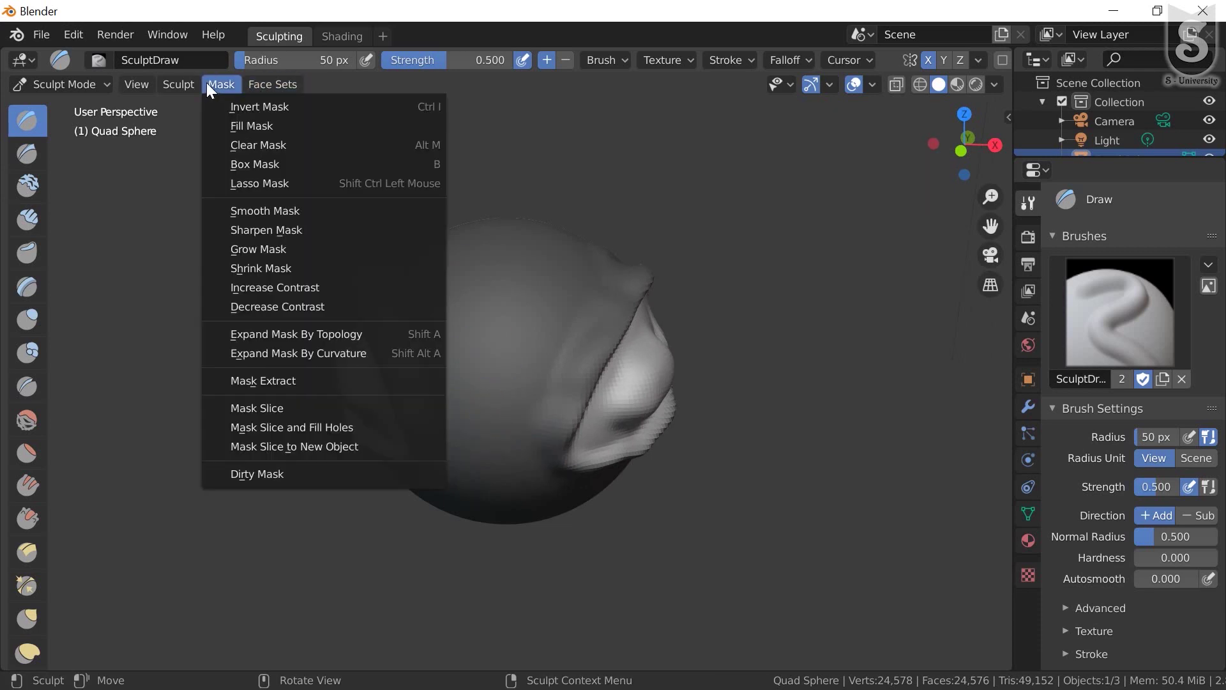
{"action": "left_click", "coordinate": [237, 125]}
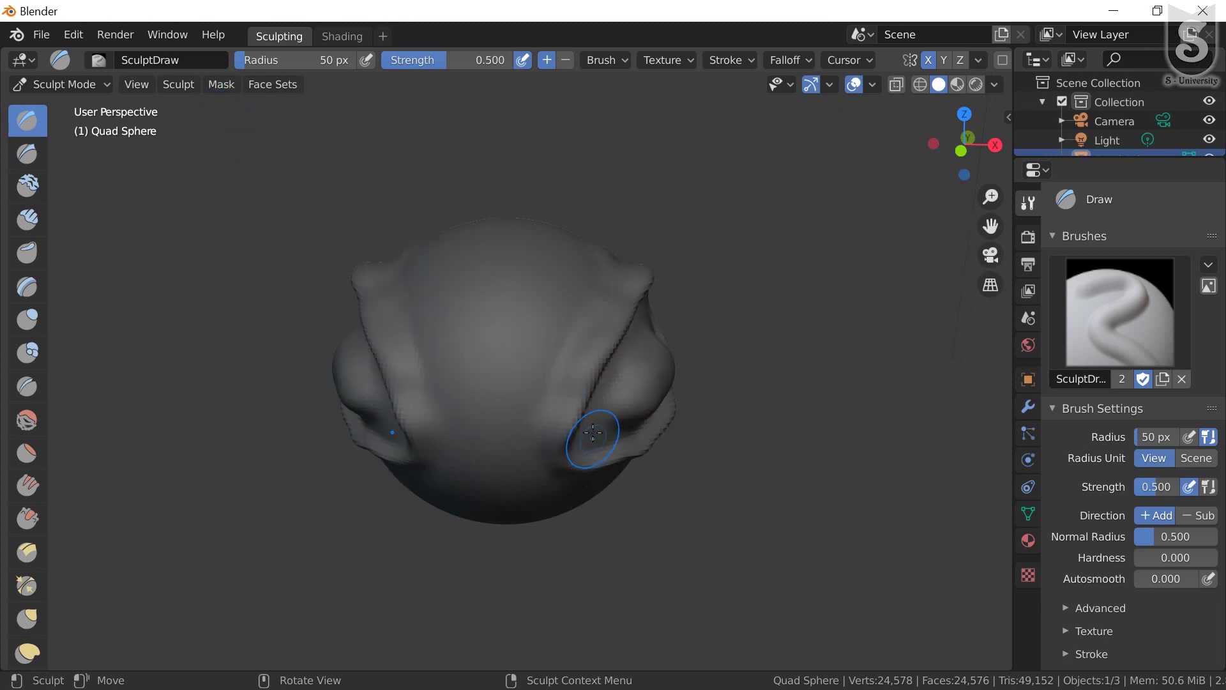
{"action": "mouse_move", "coordinate": [593, 432]}
{"action": "middle_mouse_down"}
{"action": "mouse_move", "coordinate": [547, 350]}
{"action": "mouse_move", "coordinate": [507, 395]}
{"action": "mouse_move", "coordinate": [552, 353]}
{"action": "mouse_move", "coordinate": [501, 358]}
{"action": "mouse_move", "coordinate": [492, 386]}
{"action": "mouse_move", "coordinate": [460, 358]}
{"action": "middle_mouse_up"}
Clear the mask from the whole sphere and orbit to inspect the bulges
{"action": "left_click", "coordinate": [219, 80]}
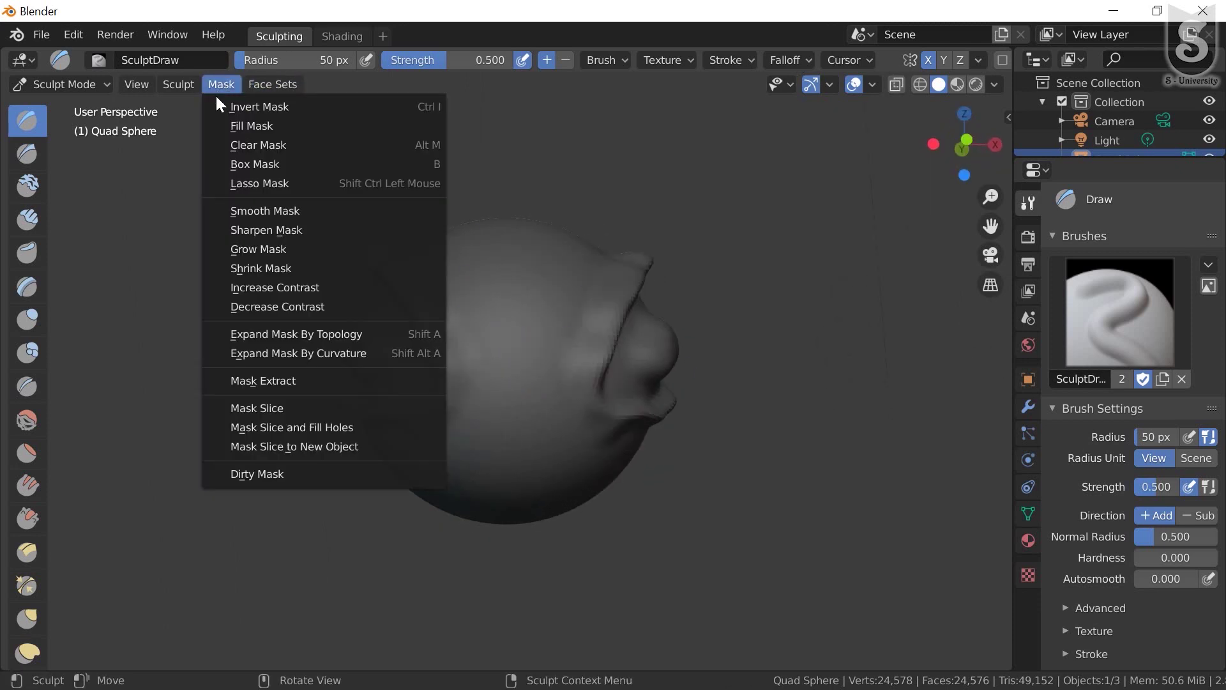
{"action": "left_click", "coordinate": [239, 146]}
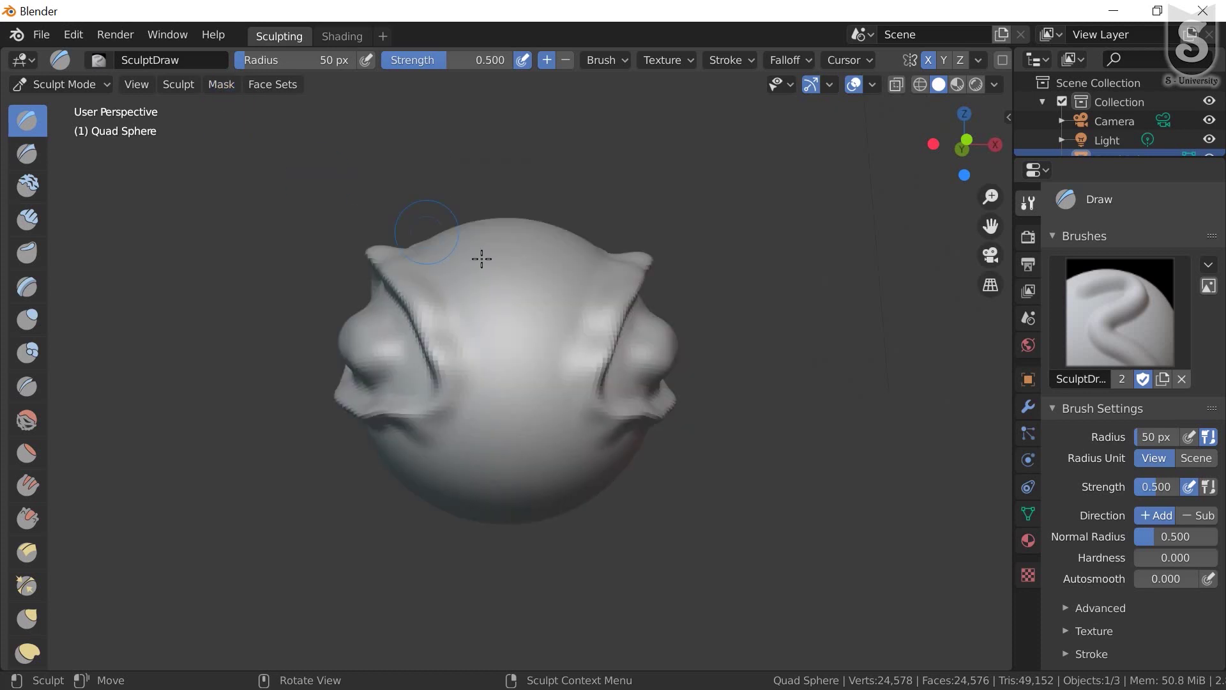
{"action": "mouse_move", "coordinate": [588, 383]}
{"action": "middle_mouse_down"}
{"action": "mouse_move", "coordinate": [443, 357]}
{"action": "mouse_move", "coordinate": [509, 388]}
{"action": "mouse_move", "coordinate": [385, 379]}
{"action": "mouse_move", "coordinate": [520, 372]}
{"action": "mouse_move", "coordinate": [405, 388]}
{"action": "mouse_move", "coordinate": [375, 369]}
{"action": "mouse_move", "coordinate": [564, 419]}
{"action": "middle_mouse_up"}
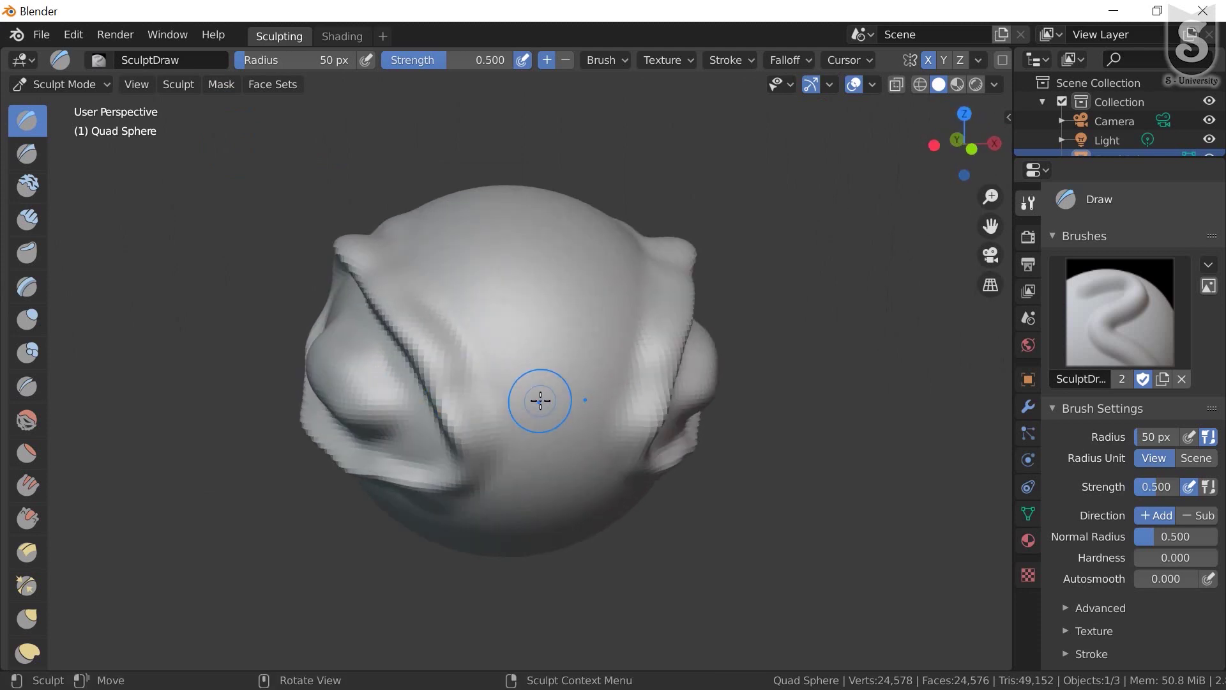
{"action": "mouse_move", "coordinate": [409, 443]}
{"action": "middle_mouse_down"}
{"action": "mouse_move", "coordinate": [423, 398]}
{"action": "mouse_move", "coordinate": [424, 409]}
{"action": "mouse_move", "coordinate": [548, 405]}
{"action": "mouse_move", "coordinate": [466, 384]}
{"action": "middle_mouse_up"}
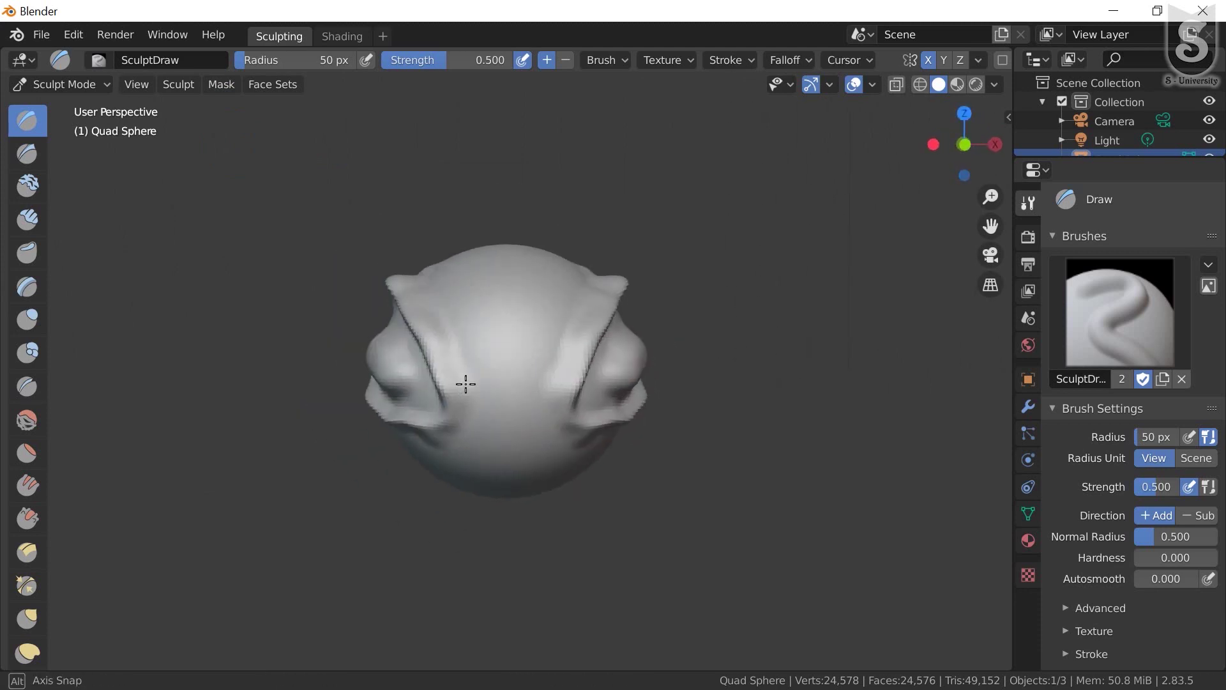
Draw a square Box Mask patch on the sphere's front-top surface
{"action": "left_click", "coordinate": [213, 85]}
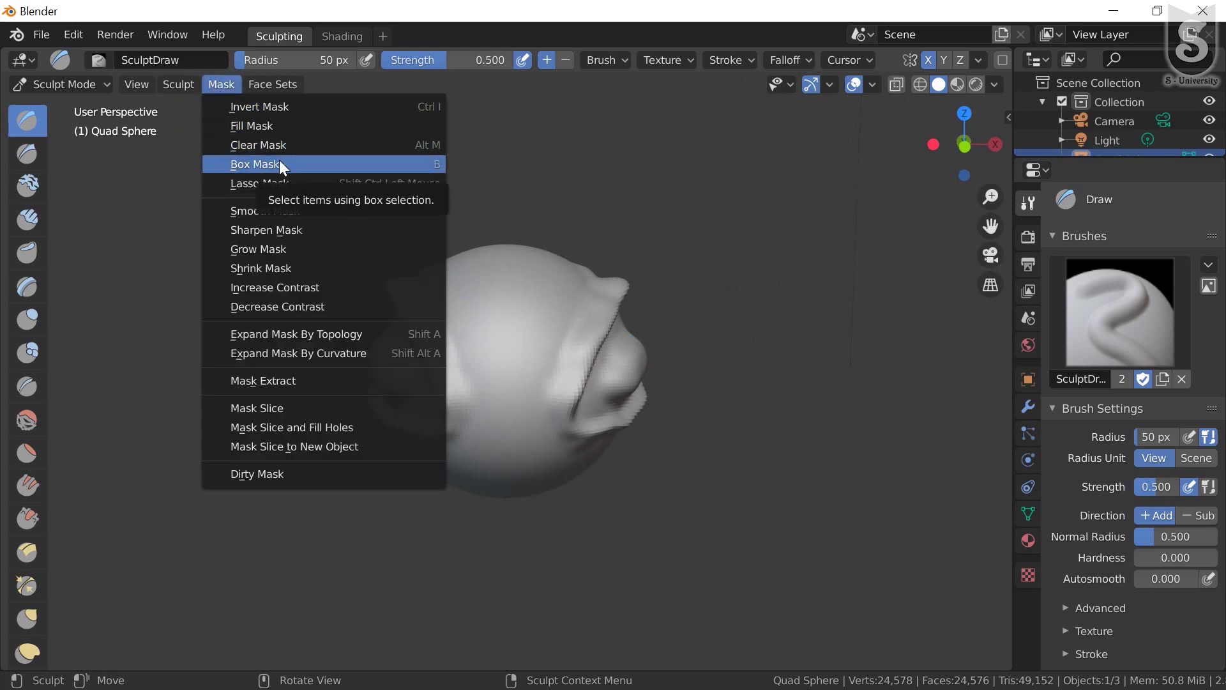
{"action": "scroll", "coordinate": [8, 591], "scroll_direction": "down", "scroll_amount": 4}
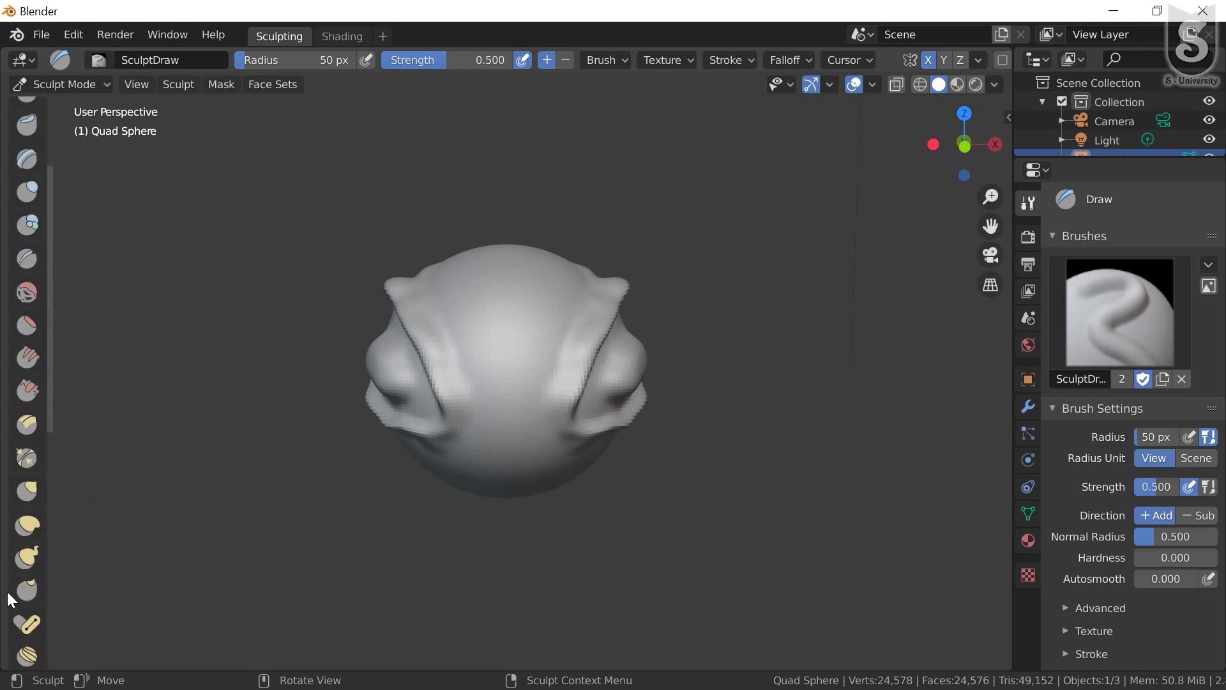
{"action": "scroll", "coordinate": [8, 592], "scroll_direction": "down", "scroll_amount": 10}
{"action": "scroll", "coordinate": [8, 591], "scroll_direction": "down", "scroll_amount": 5}
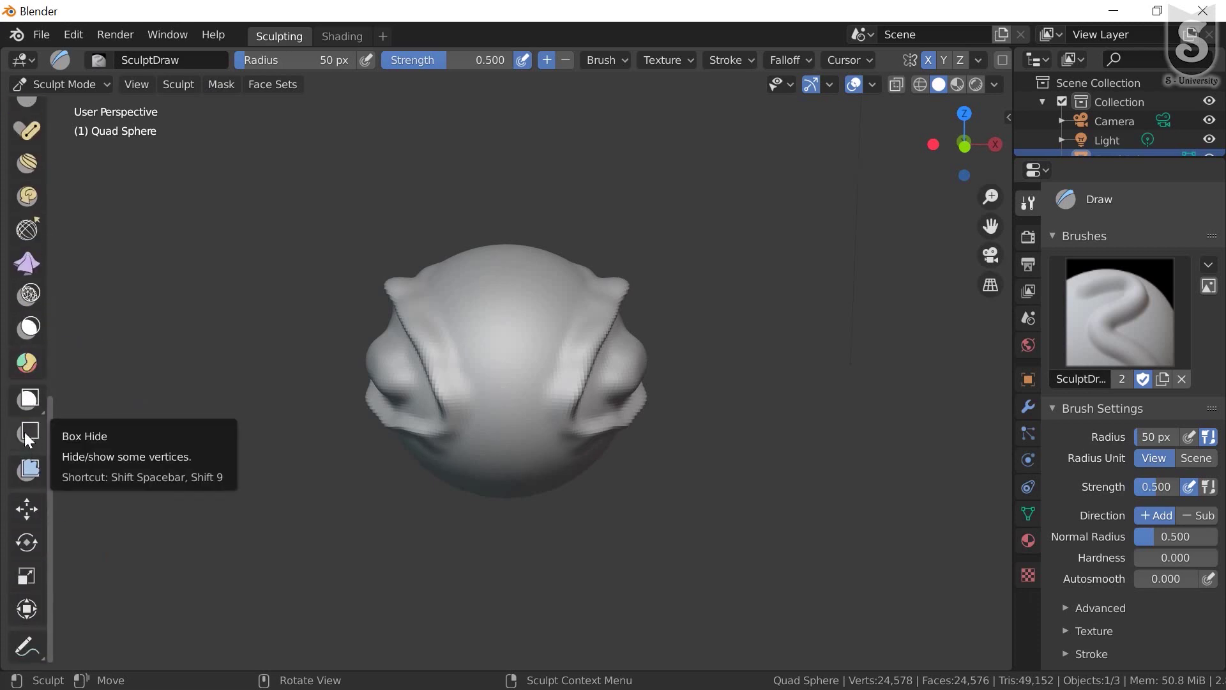
{"action": "scroll", "coordinate": [25, 367], "scroll_direction": "up", "scroll_amount": 2}
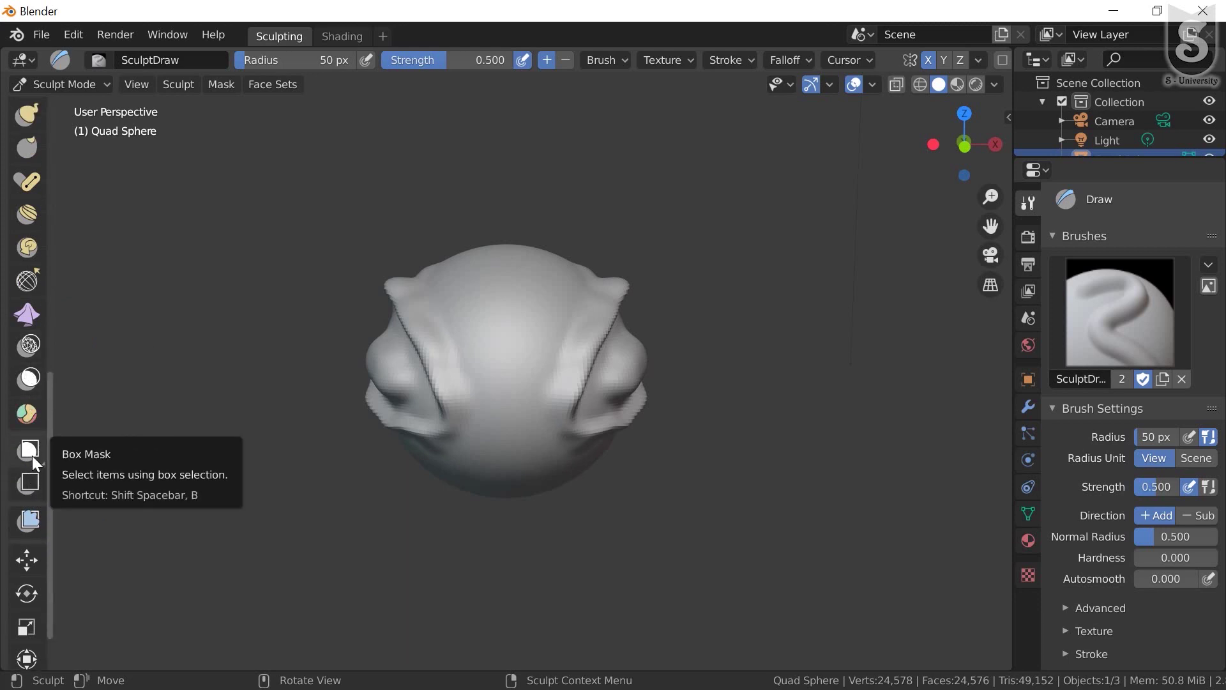
{"action": "scroll", "coordinate": [32, 455], "scroll_direction": "up", "scroll_amount": 1}
{"action": "left_click", "coordinate": [31, 475]}
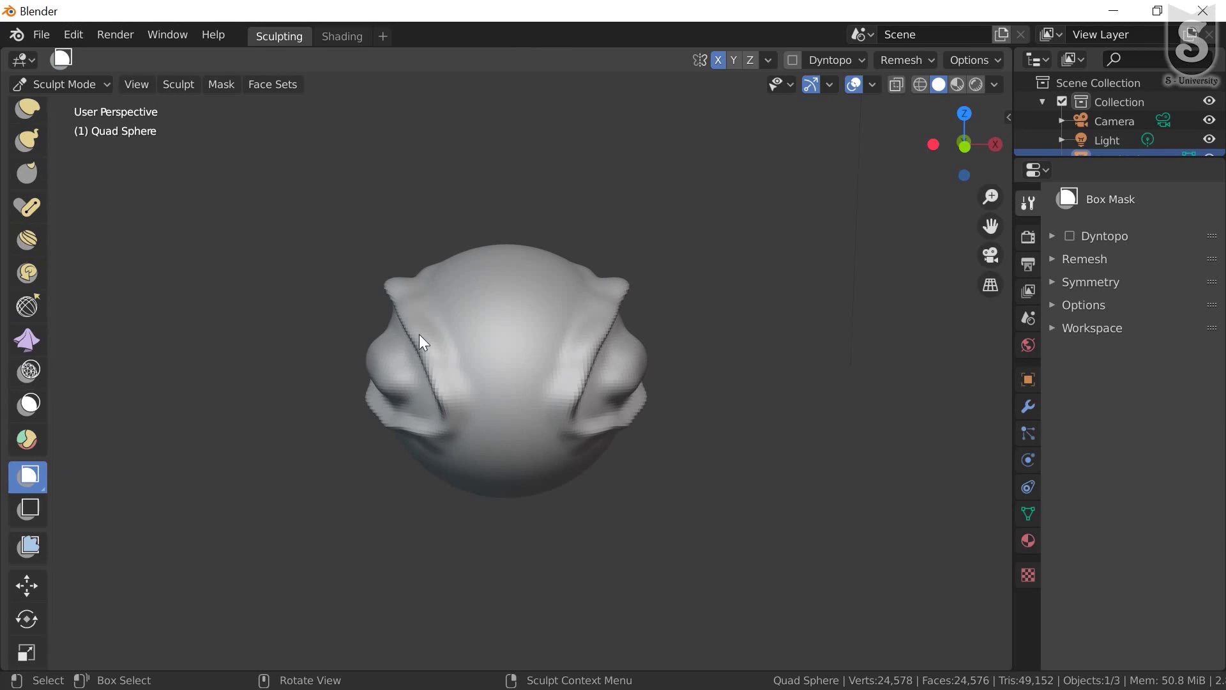
{"action": "middle_click_drag", "start_coordinate": [460, 291], "coordinate": [458, 336]}
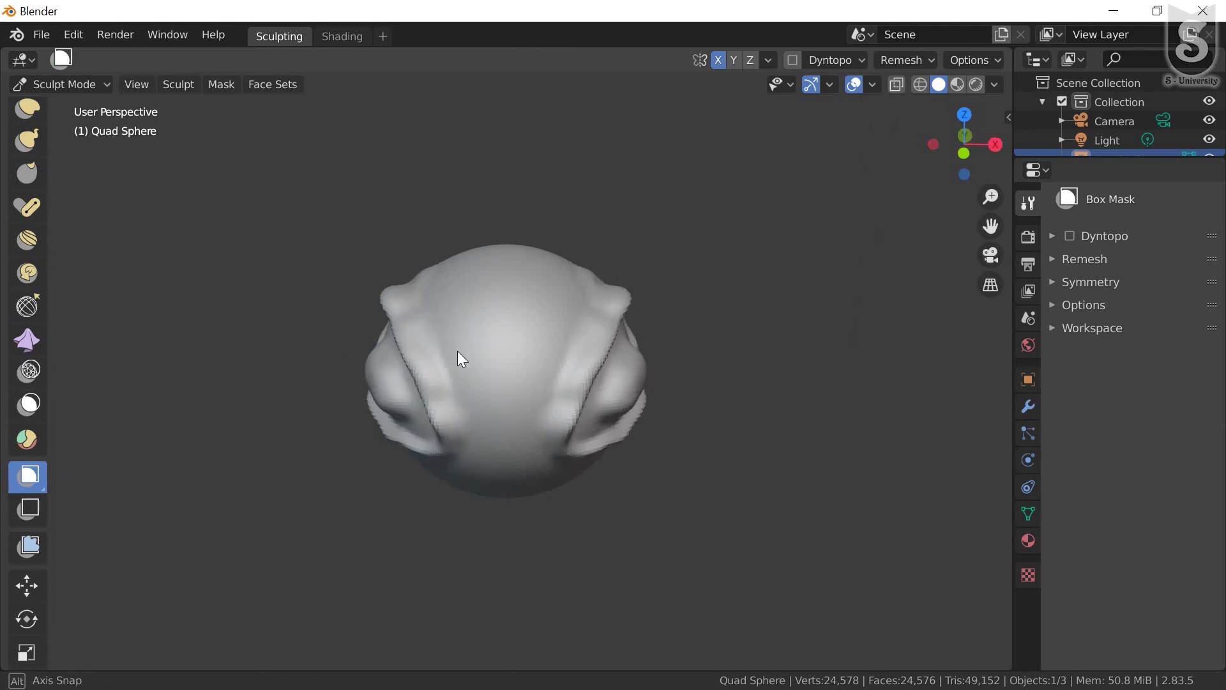
{"action": "mouse_move", "coordinate": [452, 302]}
{"action": "left_mouse_down"}
{"action": "mouse_move", "coordinate": [469, 381]}
{"action": "mouse_move", "coordinate": [561, 397]}
{"action": "left_mouse_up"}
{"action": "mouse_move", "coordinate": [542, 417]}
{"action": "middle_mouse_down"}
{"action": "mouse_move", "coordinate": [565, 207]}
{"action": "mouse_move", "coordinate": [553, 107]}
{"action": "mouse_move", "coordinate": [509, 466]}
{"action": "mouse_move", "coordinate": [542, 405]}
{"action": "middle_mouse_up"}
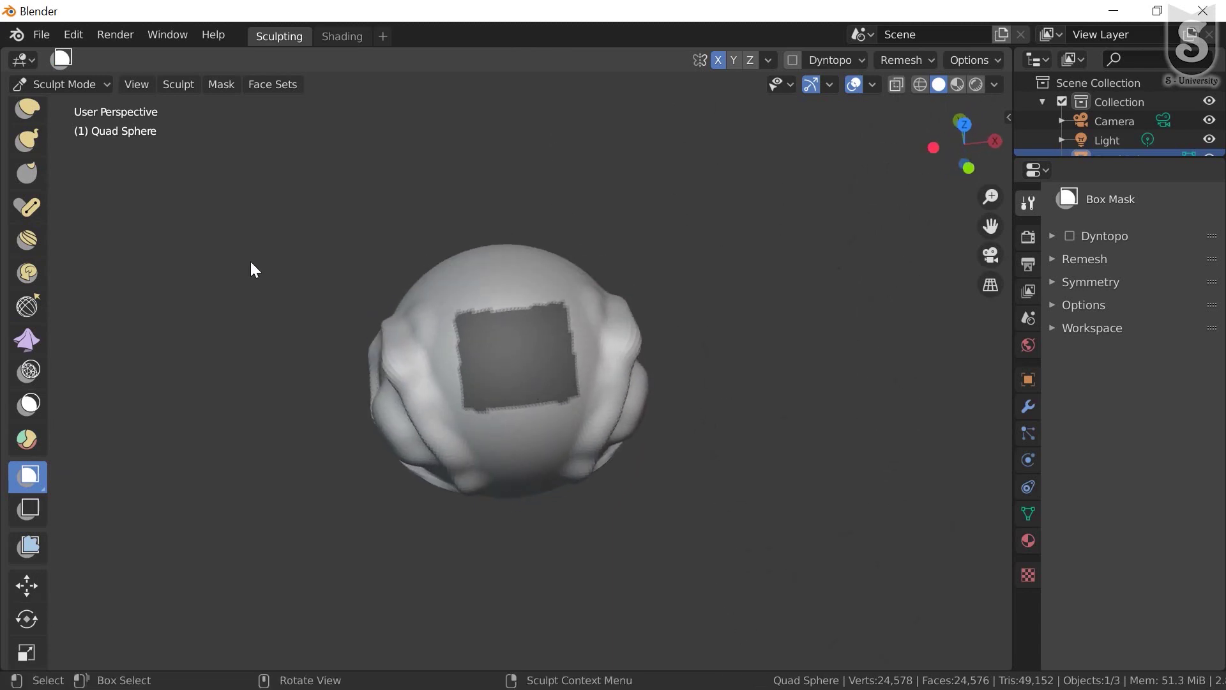
{"action": "left_click", "coordinate": [29, 471]}
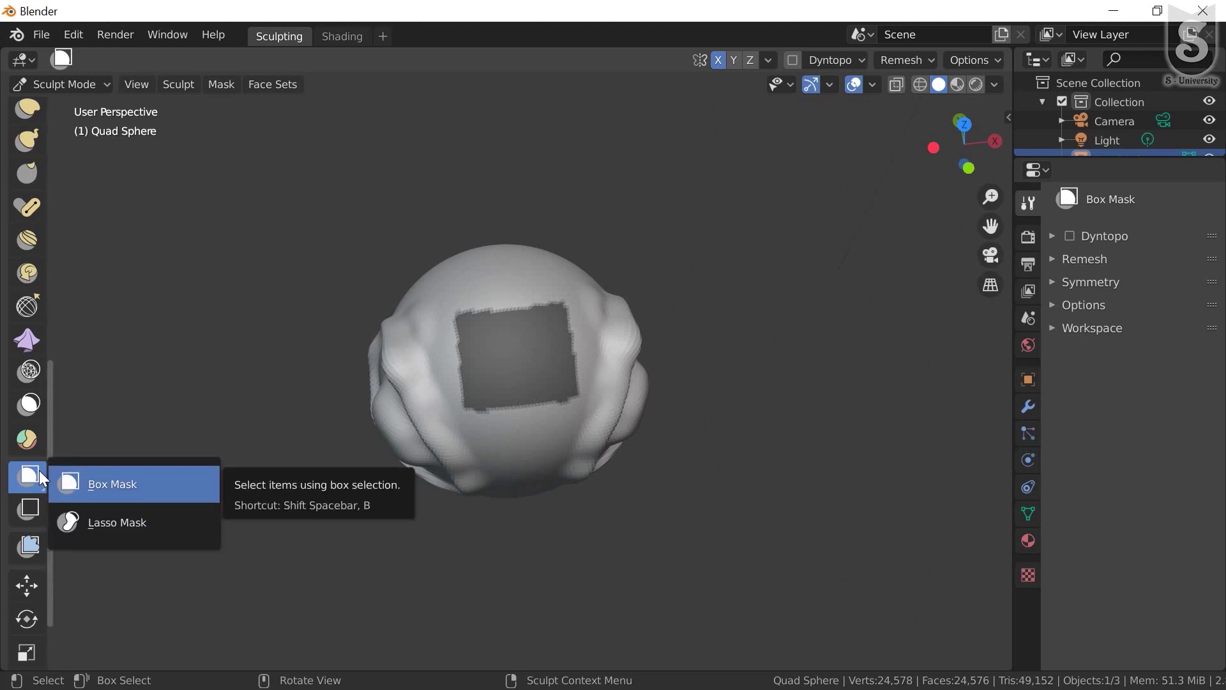
Lasso-mask a freehand region on the sphere's top beside the square patch
{"action": "left_click", "coordinate": [118, 527]}
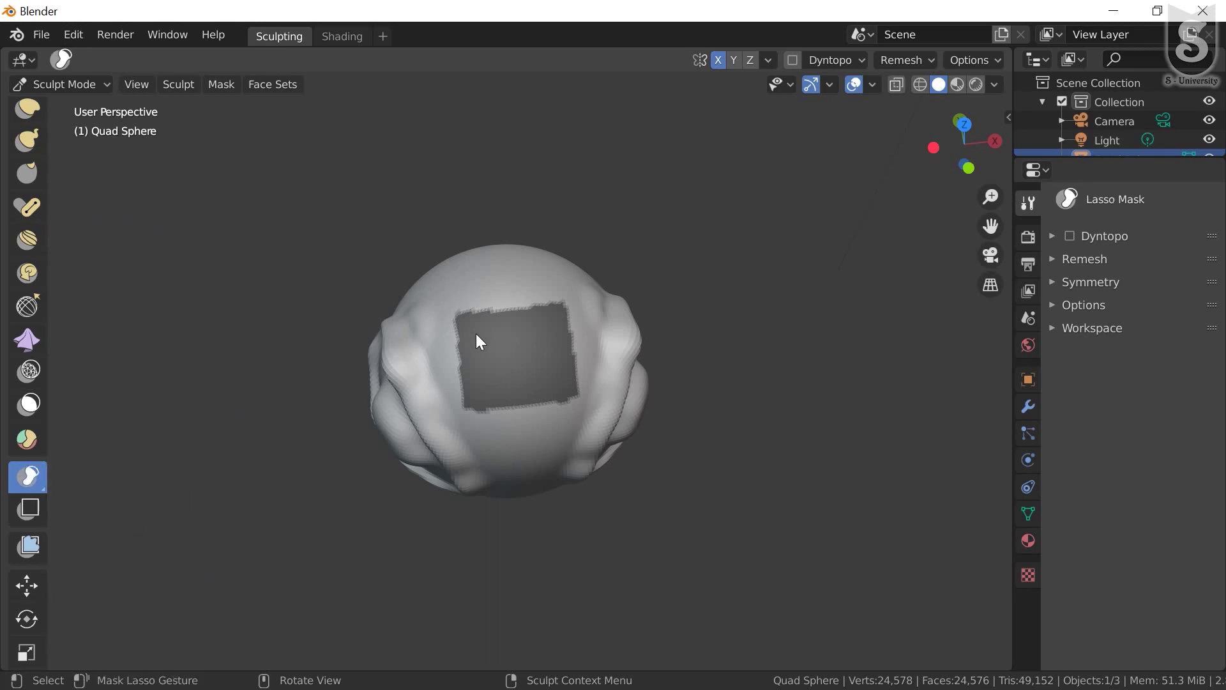
{"action": "middle_click_drag", "start_coordinate": [476, 333], "coordinate": [482, 406]}
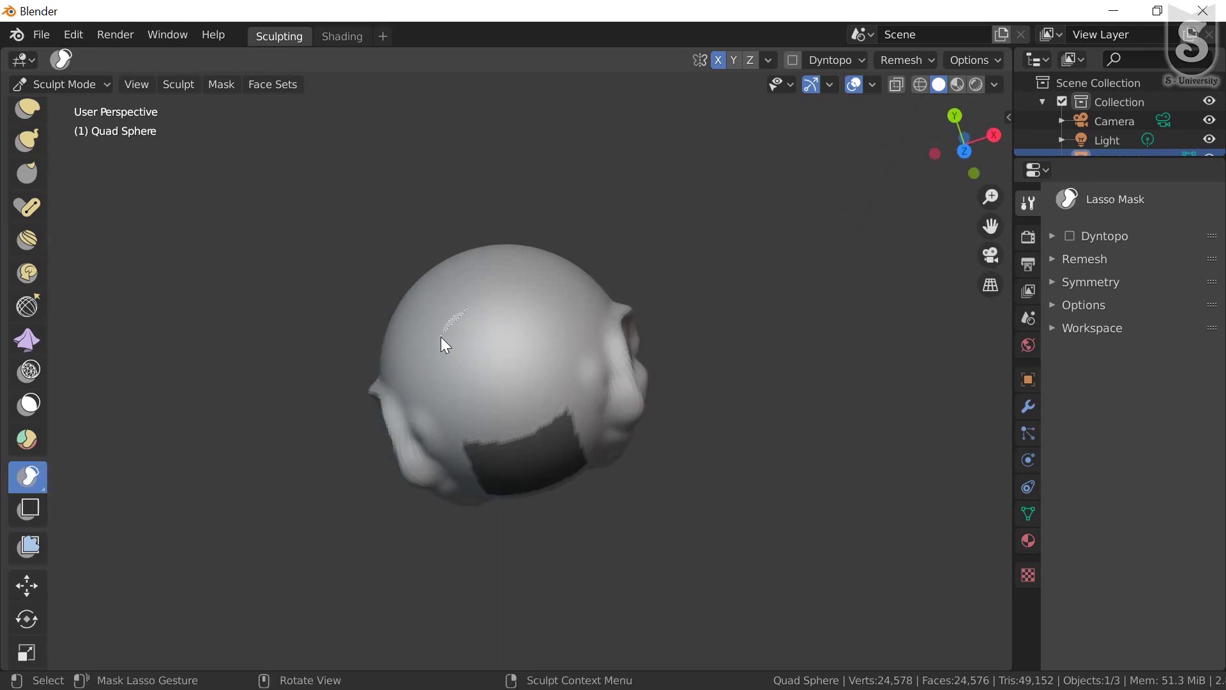
{"action": "mouse_move", "coordinate": [488, 403]}
{"action": "left_mouse_down"}
{"action": "mouse_move", "coordinate": [564, 381]}
{"action": "mouse_move", "coordinate": [581, 329]}
{"action": "left_mouse_up"}
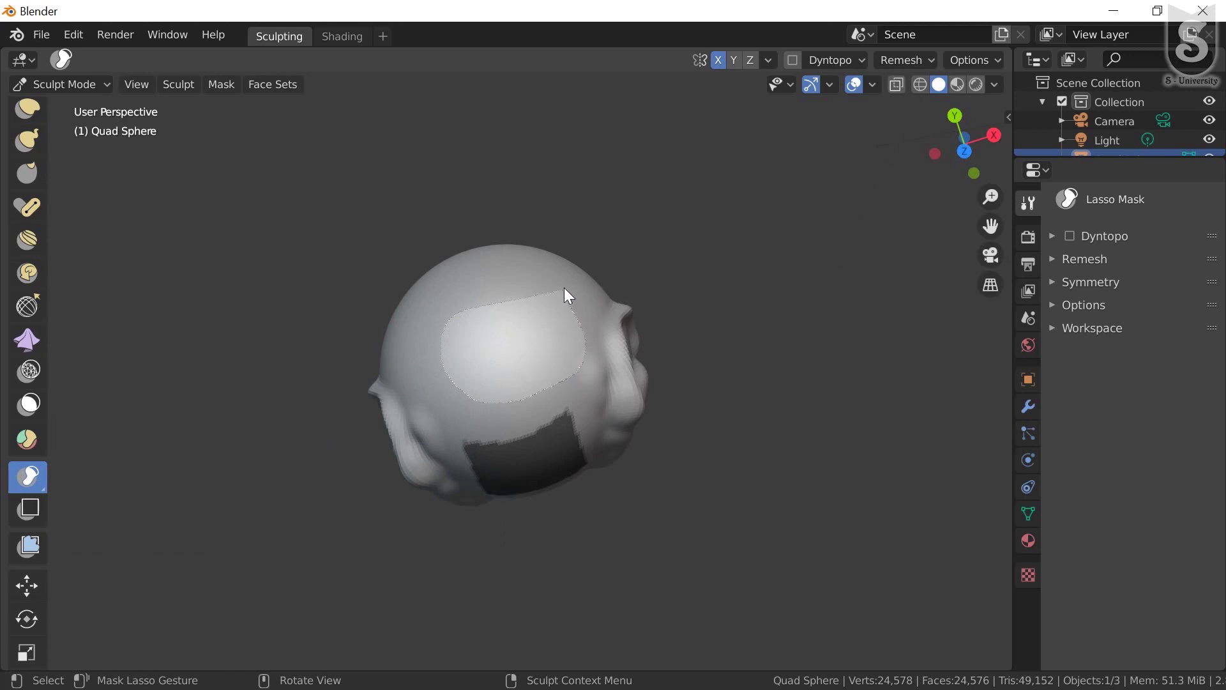
{"action": "left_click_drag", "start_coordinate": [534, 255], "coordinate": [523, 251]}
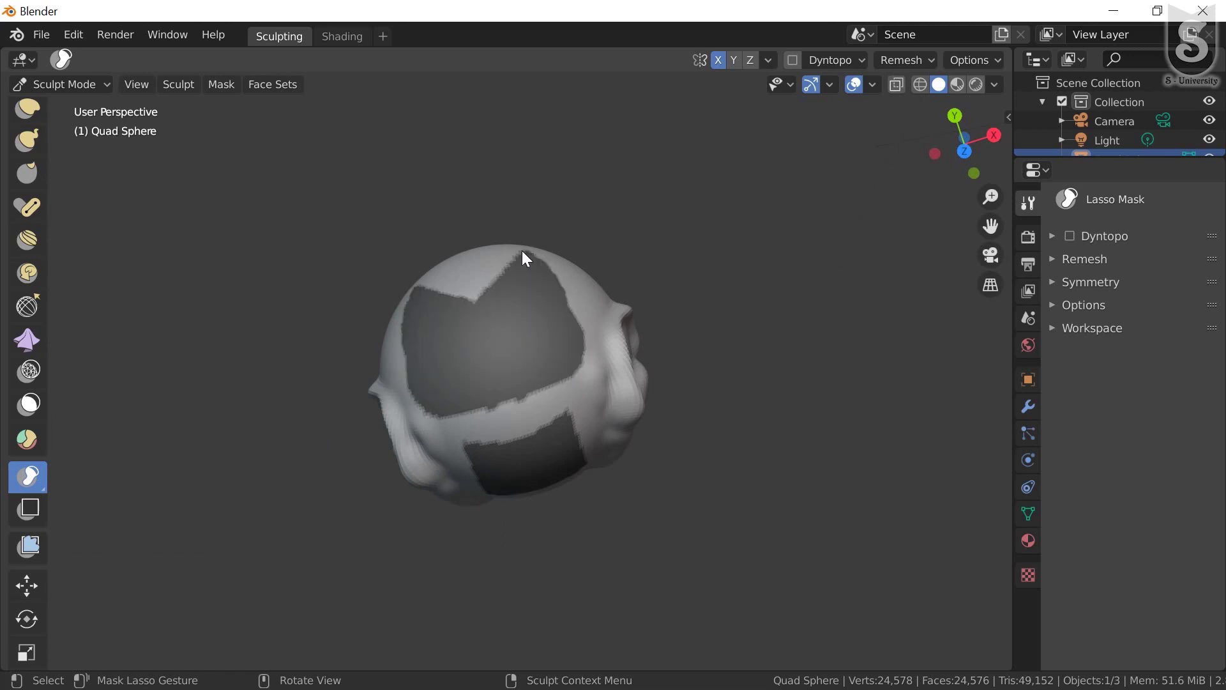
{"action": "mouse_move", "coordinate": [470, 401]}
{"action": "middle_mouse_down"}
{"action": "mouse_move", "coordinate": [519, 587]}
{"action": "mouse_move", "coordinate": [495, 401]}
{"action": "mouse_move", "coordinate": [347, 222]}
{"action": "mouse_move", "coordinate": [507, 298]}
{"action": "mouse_move", "coordinate": [367, 375]}
{"action": "mouse_move", "coordinate": [374, 296]}
{"action": "mouse_move", "coordinate": [312, 403]}
{"action": "middle_mouse_up"}
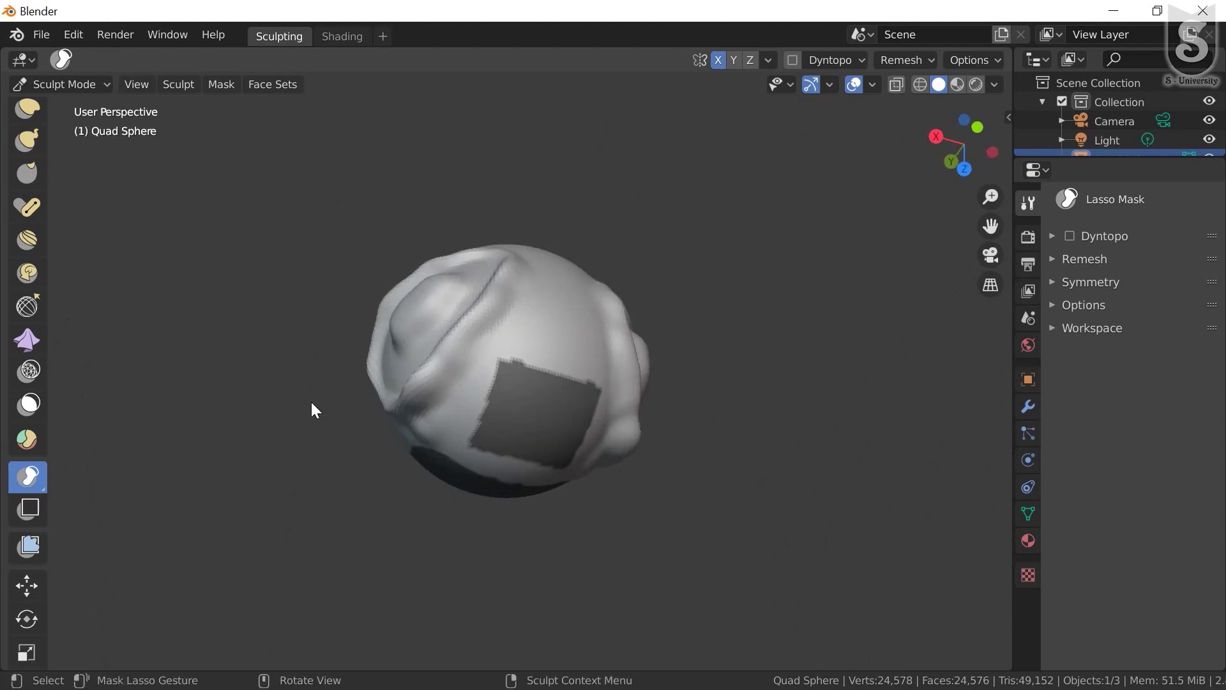
{"action": "left_click", "coordinate": [211, 84]}
{"action": "scroll", "coordinate": [32, 554], "scroll_direction": "down", "scroll_amount": 3}
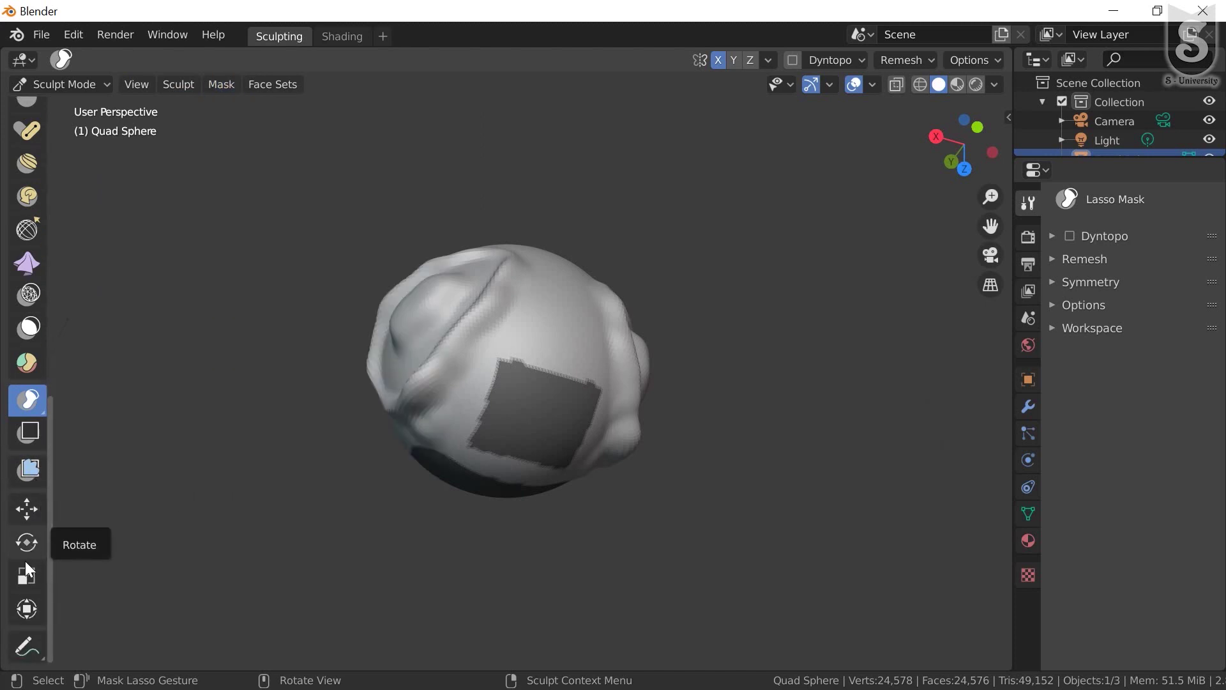
Box-hide a rectangular block of faces from a top-down view of the sphere
{"action": "left_click", "coordinate": [30, 437]}
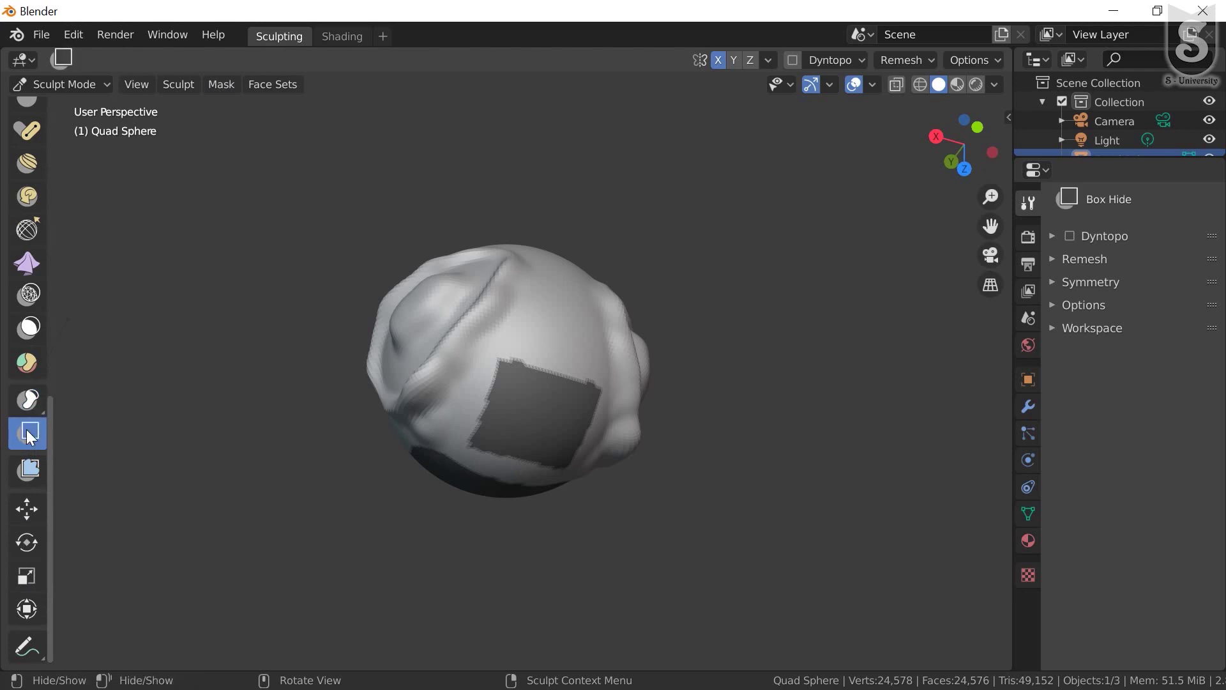
{"action": "mouse_move", "coordinate": [324, 356]}
{"action": "middle_mouse_down"}
{"action": "mouse_move", "coordinate": [504, 449]}
{"action": "mouse_move", "coordinate": [412, 370]}
{"action": "mouse_move", "coordinate": [391, 321]}
{"action": "mouse_move", "coordinate": [401, 352]}
{"action": "middle_mouse_up"}
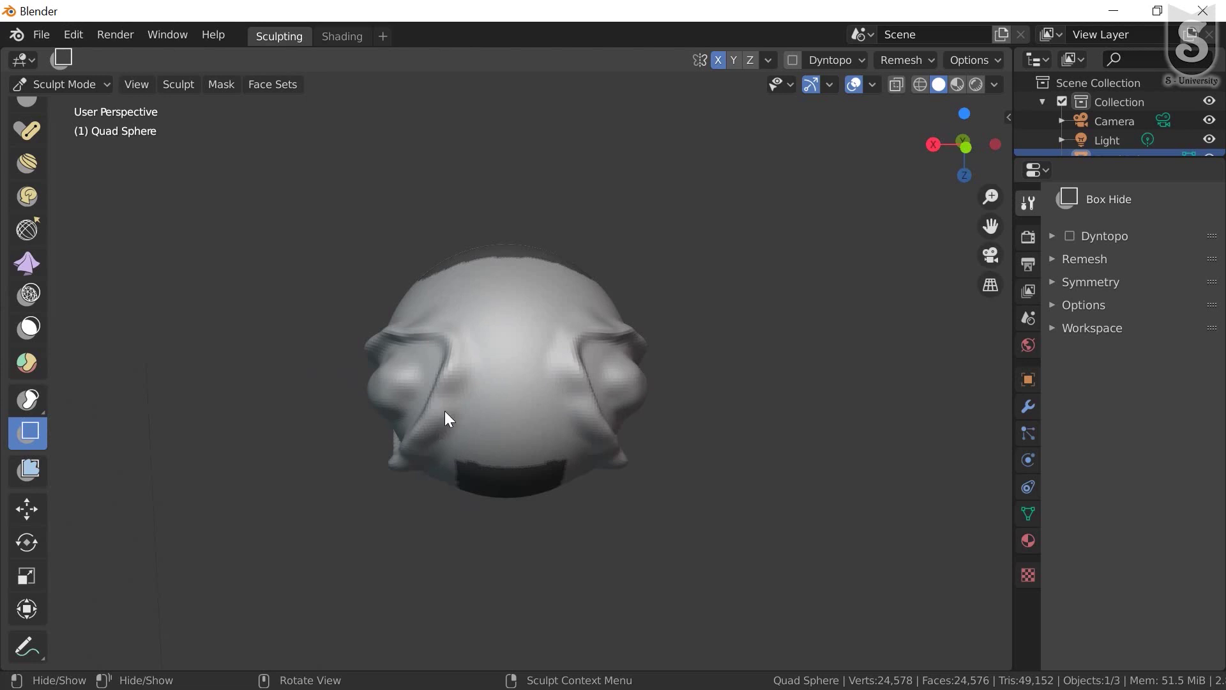
{"action": "middle_click_drag", "start_coordinate": [445, 412], "coordinate": [454, 246]}
{"action": "mouse_move", "coordinate": [493, 415]}
{"action": "middle_mouse_down"}
{"action": "mouse_move", "coordinate": [496, 331]}
{"action": "mouse_move", "coordinate": [416, 281]}
{"action": "middle_mouse_up"}
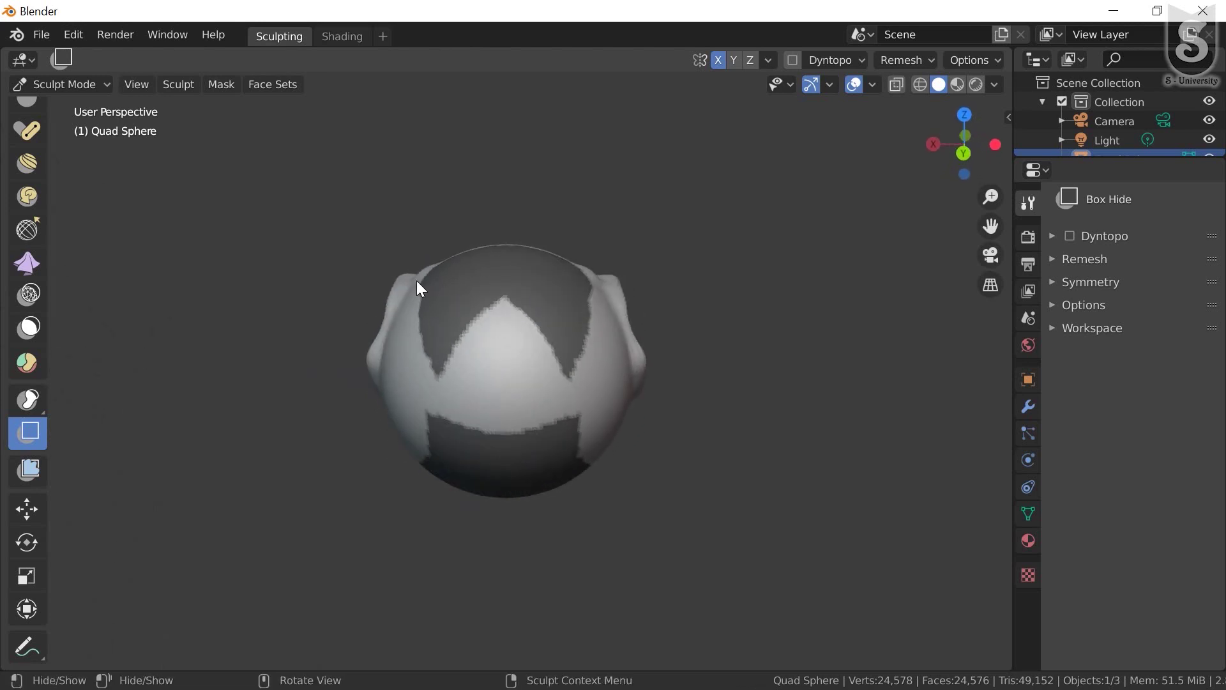
{"action": "mouse_move", "coordinate": [419, 281]}
{"action": "left_mouse_down"}
{"action": "mouse_move", "coordinate": [453, 355]}
{"action": "mouse_move", "coordinate": [573, 458]}
{"action": "left_mouse_up"}
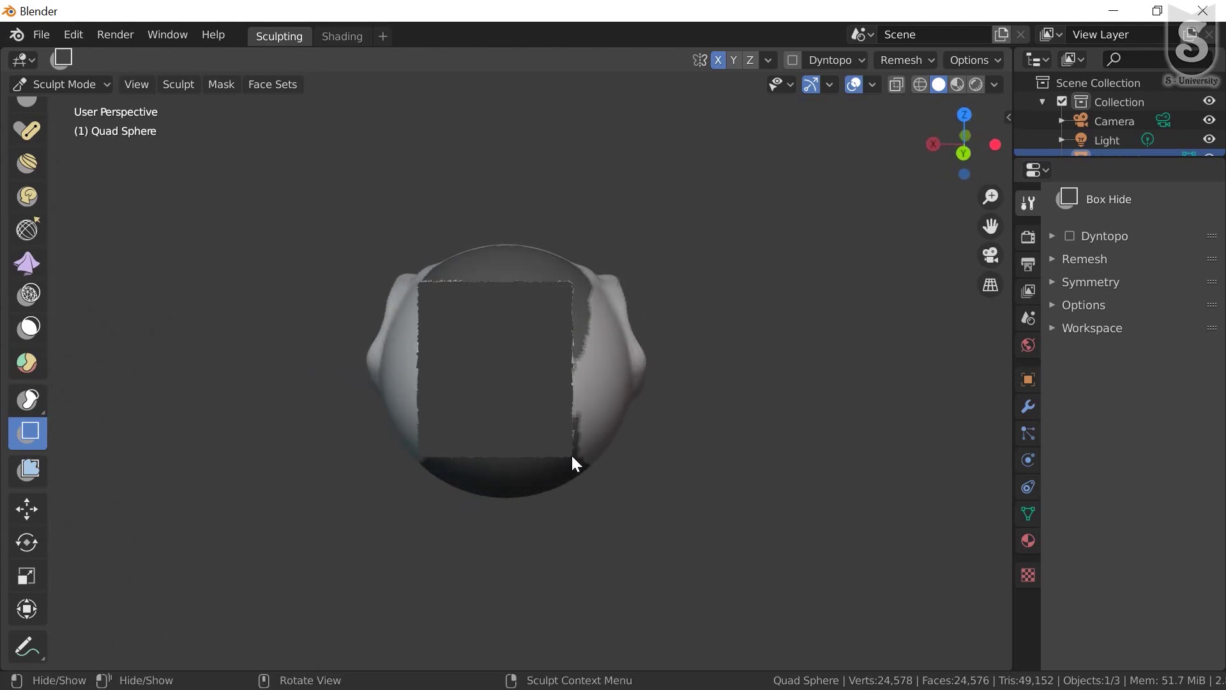
Hide the sphere's left and lower halves, leaving only the sculpted bulge visible
{"action": "mouse_move", "coordinate": [609, 401]}
{"action": "middle_mouse_down"}
{"action": "mouse_move", "coordinate": [403, 389]}
{"action": "mouse_move", "coordinate": [340, 359]}
{"action": "mouse_move", "coordinate": [459, 388]}
{"action": "mouse_move", "coordinate": [405, 399]}
{"action": "mouse_move", "coordinate": [477, 378]}
{"action": "mouse_move", "coordinate": [675, 364]}
{"action": "middle_mouse_up"}
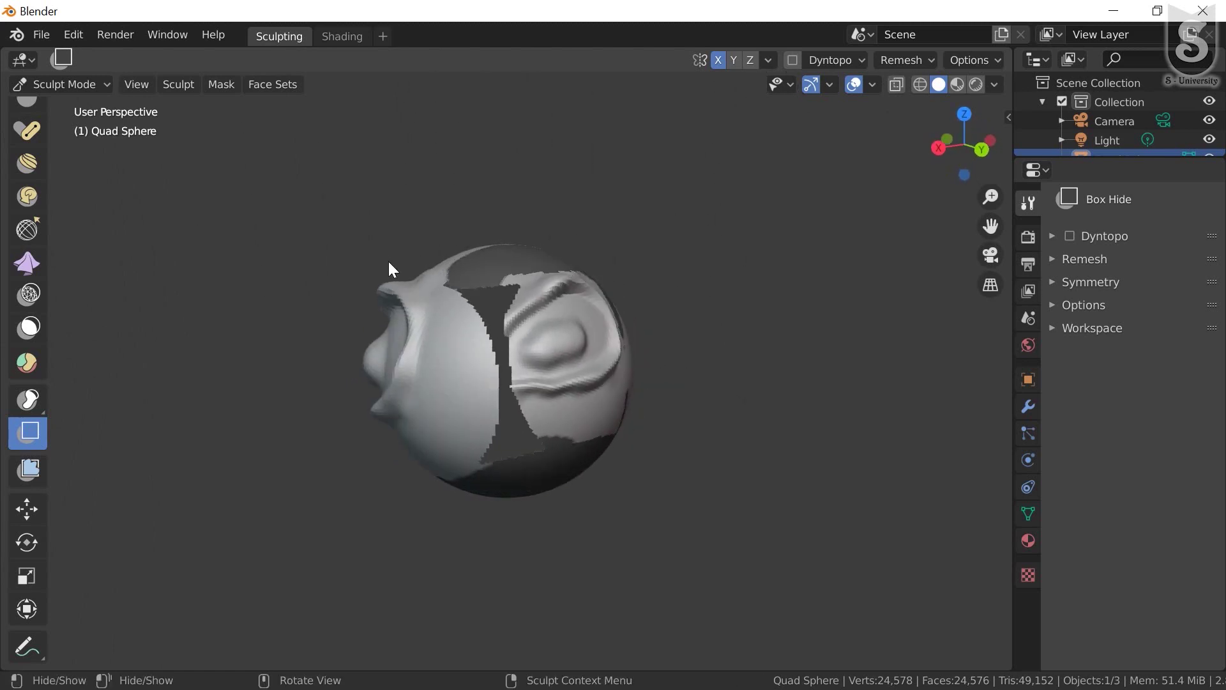
{"action": "mouse_move", "coordinate": [389, 262]}
{"action": "left_mouse_down"}
{"action": "mouse_move", "coordinate": [434, 437]}
{"action": "mouse_move", "coordinate": [516, 484]}
{"action": "left_mouse_up"}
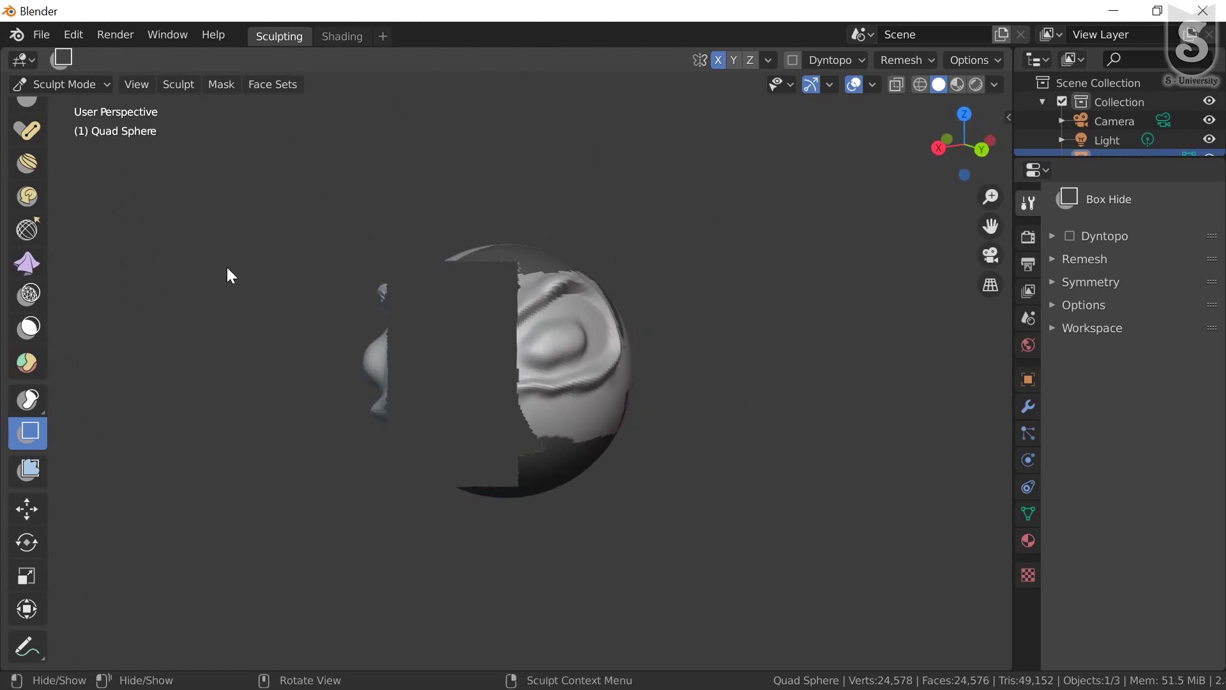
{"action": "left_click_drag", "start_coordinate": [227, 267], "coordinate": [527, 537]}
{"action": "mouse_move", "coordinate": [527, 536]}
{"action": "middle_mouse_down"}
{"action": "mouse_move", "coordinate": [449, 405]}
{"action": "mouse_move", "coordinate": [339, 401]}
{"action": "mouse_move", "coordinate": [361, 351]}
{"action": "middle_mouse_up"}
{"action": "left_click_drag", "start_coordinate": [326, 343], "coordinate": [611, 487]}
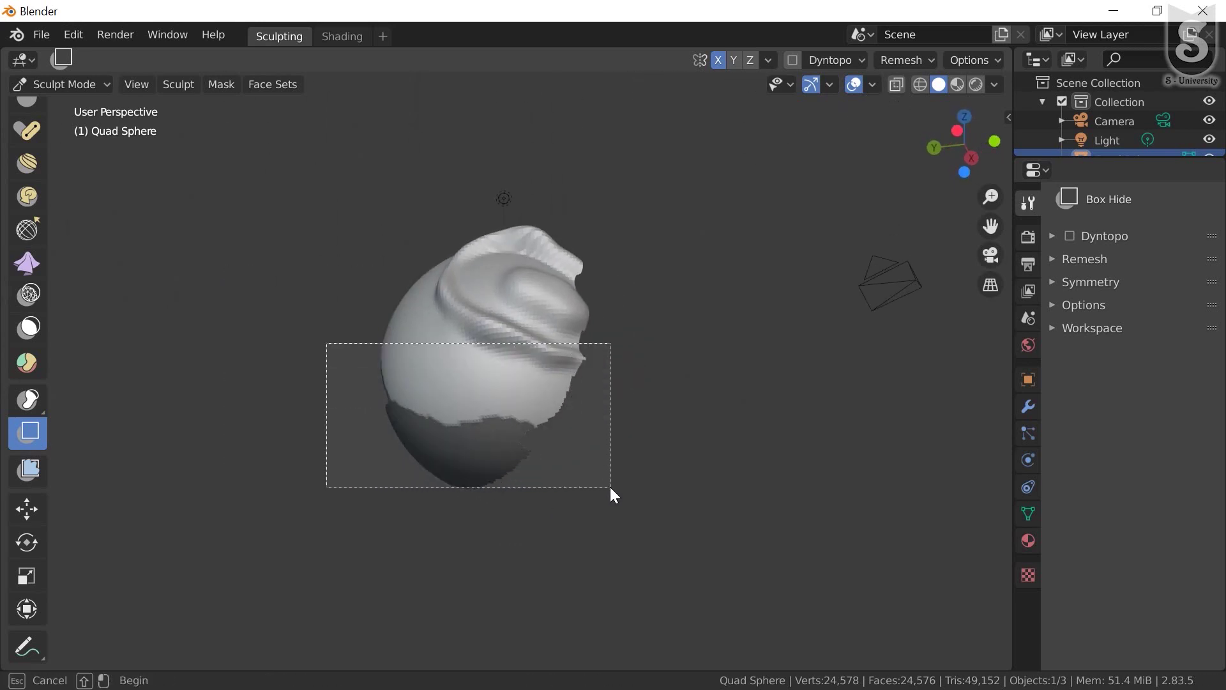
{"action": "mouse_move", "coordinate": [601, 487]}
{"action": "middle_mouse_down"}
{"action": "mouse_move", "coordinate": [496, 304]}
{"action": "mouse_move", "coordinate": [469, 339]}
{"action": "mouse_move", "coordinate": [506, 356]}
{"action": "middle_mouse_up"}
{"action": "scroll", "coordinate": [505, 356], "scroll_direction": "up", "scroll_amount": 2}
{"action": "scroll", "coordinate": [505, 356], "scroll_direction": "up", "scroll_amount": 3}
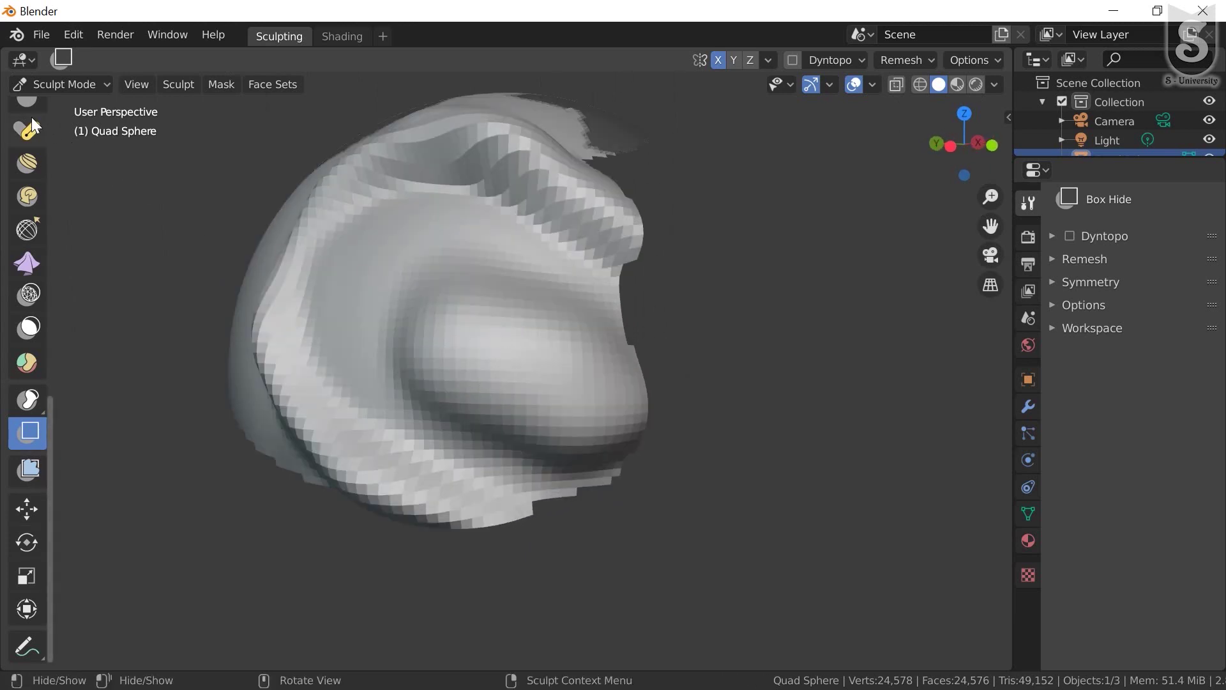
{"action": "scroll", "coordinate": [31, 161], "scroll_direction": "up", "scroll_amount": 2}
{"action": "scroll", "coordinate": [31, 161], "scroll_direction": "up", "scroll_amount": 3}
{"action": "scroll", "coordinate": [30, 161], "scroll_direction": "up", "scroll_amount": 2}
{"action": "scroll", "coordinate": [30, 161], "scroll_direction": "up", "scroll_amount": 3}
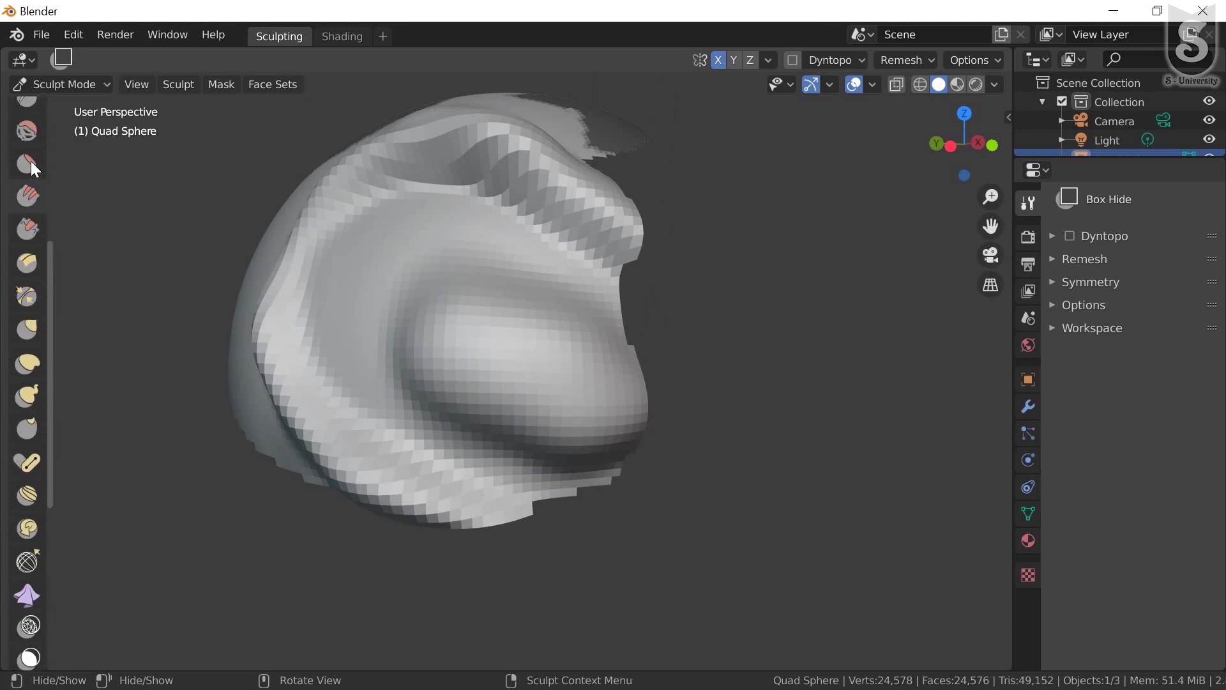
{"action": "scroll", "coordinate": [30, 161], "scroll_direction": "up", "scroll_amount": 2}
Carve a sharp stroke across the visible bulge with the Draw Sharp brush
{"action": "scroll", "coordinate": [33, 162], "scroll_direction": "up", "scroll_amount": 2}
{"action": "left_click", "coordinate": [46, 157]}
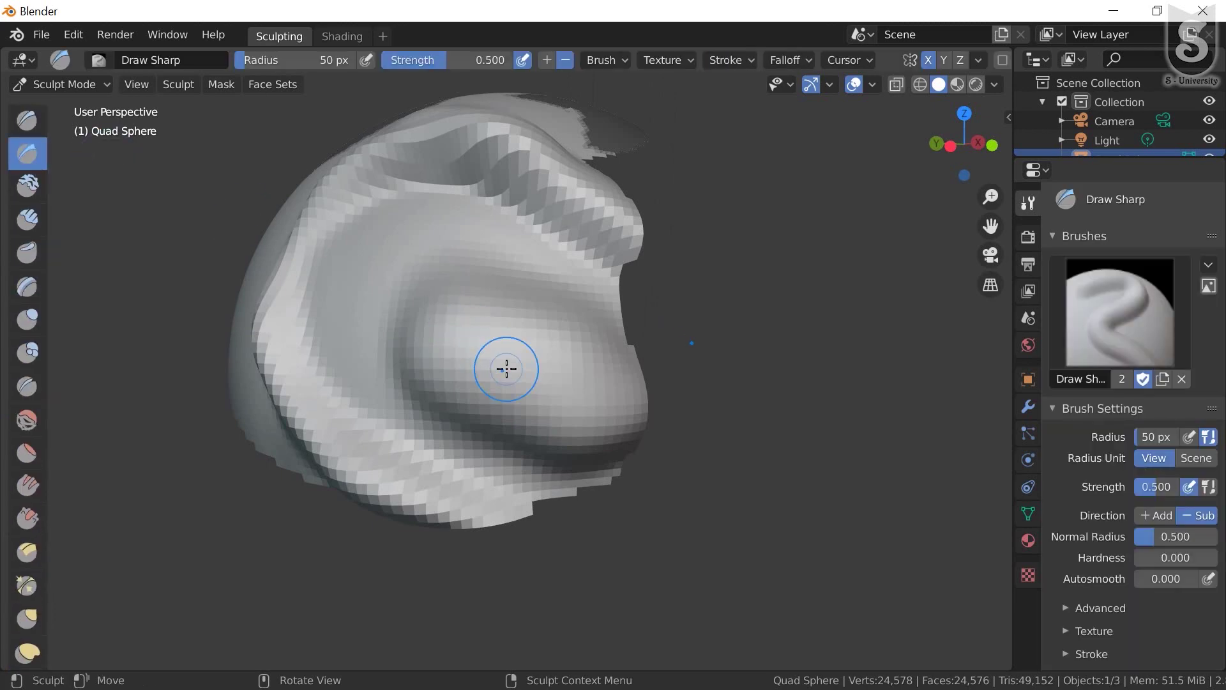
{"action": "left_click_drag", "start_coordinate": [504, 363], "coordinate": [520, 391]}
{"action": "mouse_move", "coordinate": [520, 392]}
{"action": "middle_mouse_down"}
{"action": "mouse_move", "coordinate": [532, 407]}
{"action": "mouse_move", "coordinate": [589, 274]}
{"action": "mouse_move", "coordinate": [444, 339]}
{"action": "mouse_move", "coordinate": [547, 320]}
{"action": "mouse_move", "coordinate": [523, 315]}
{"action": "middle_mouse_up"}
{"action": "scroll", "coordinate": [498, 335], "scroll_direction": "down", "scroll_amount": 3}
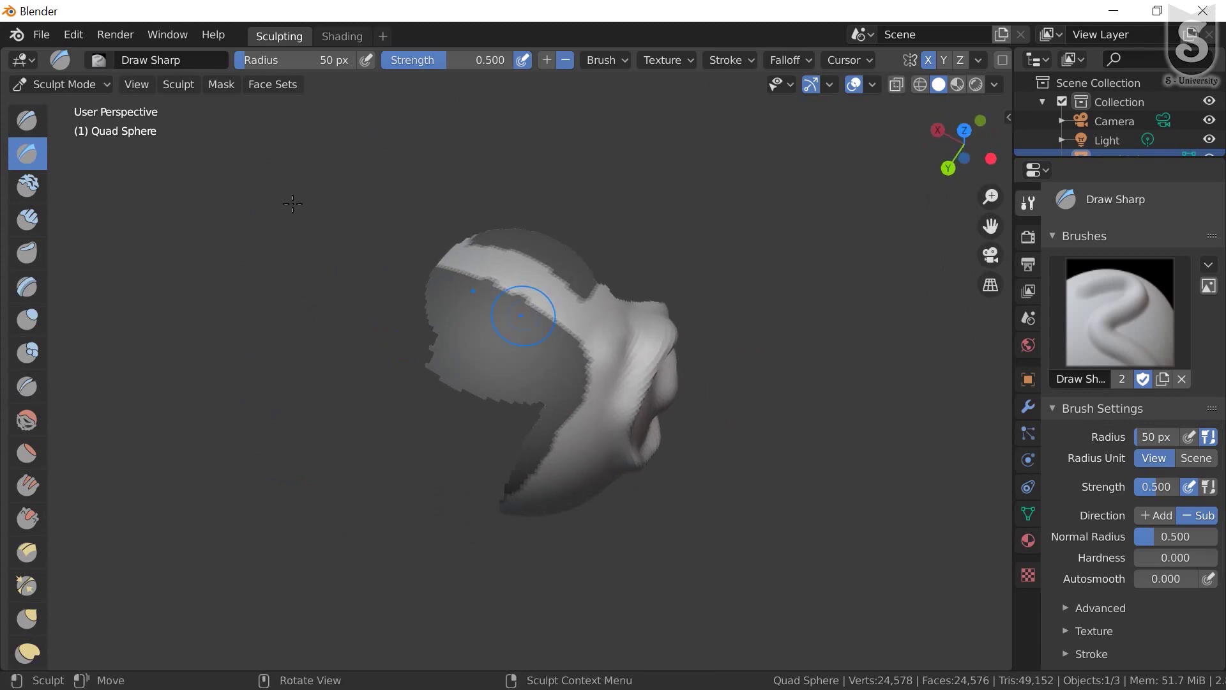
Reveal all hidden parts of the sphere with Sculpt > Show All
{"action": "left_click", "coordinate": [190, 82]}
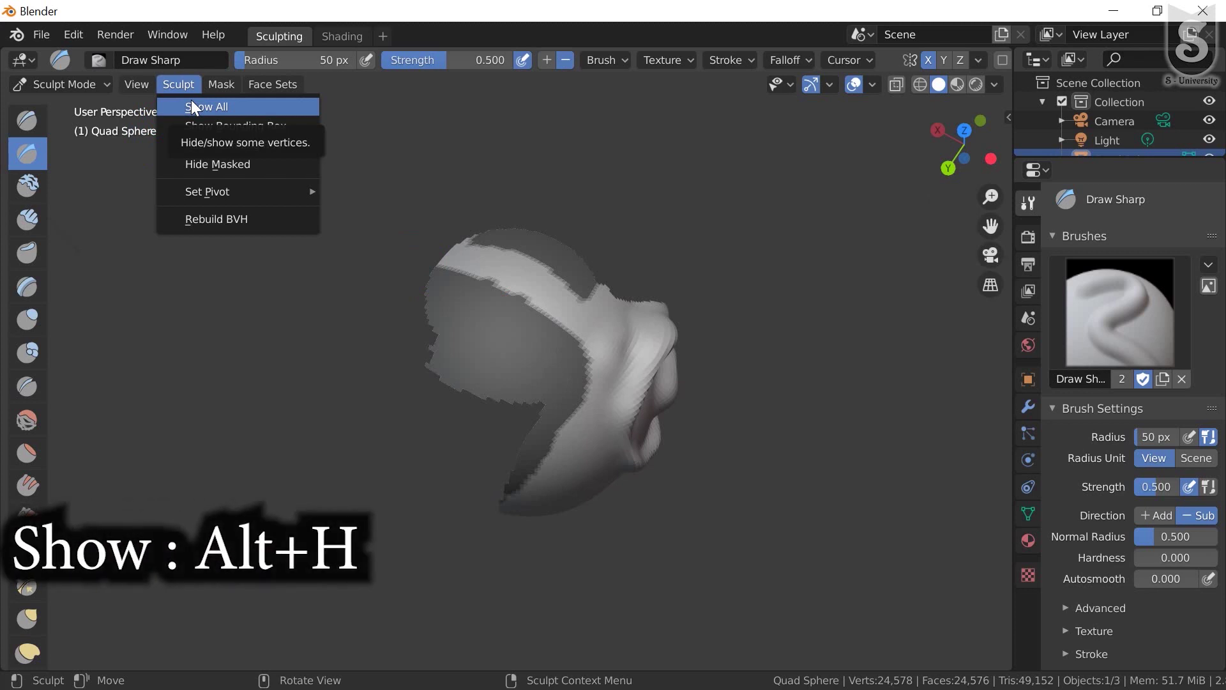
{"action": "left_click", "coordinate": [192, 106]}
{"action": "mouse_move", "coordinate": [416, 260]}
{"action": "middle_mouse_down"}
{"action": "mouse_move", "coordinate": [509, 252]}
{"action": "mouse_move", "coordinate": [476, 285]}
{"action": "mouse_move", "coordinate": [510, 358]}
{"action": "mouse_move", "coordinate": [457, 367]}
{"action": "middle_mouse_up"}
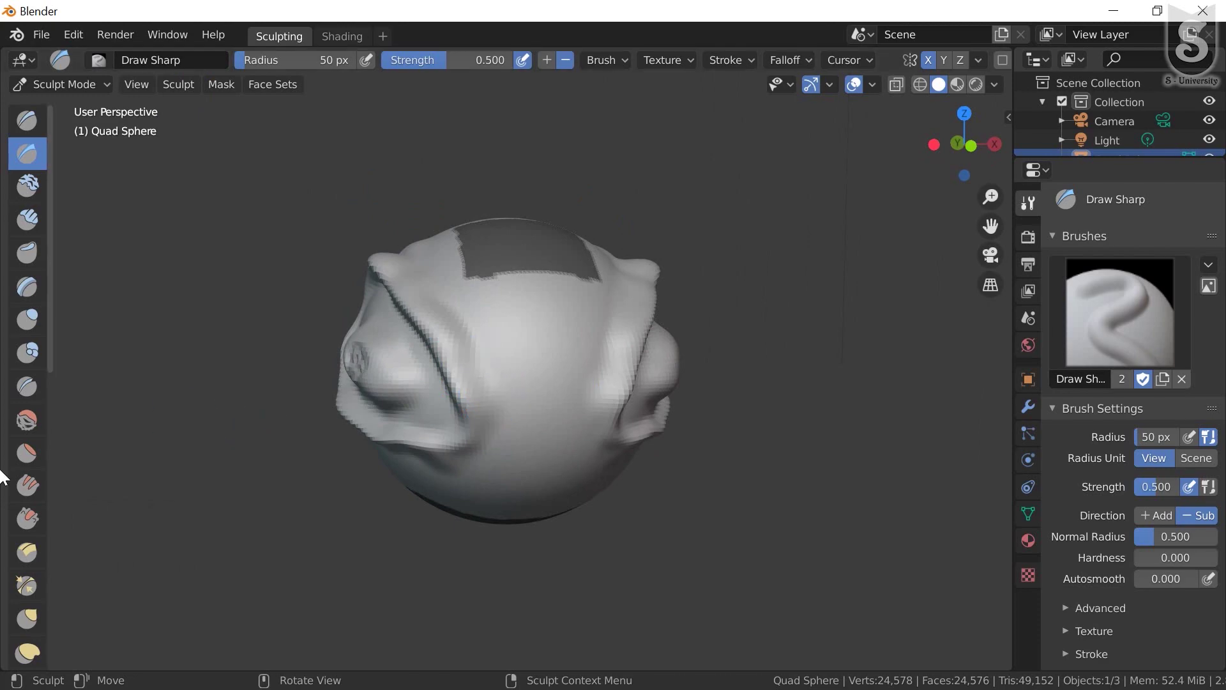
{"action": "scroll", "coordinate": [18, 550], "scroll_direction": "down", "scroll_amount": 3}
{"action": "scroll", "coordinate": [18, 550], "scroll_direction": "down", "scroll_amount": 3}
{"action": "scroll", "coordinate": [18, 550], "scroll_direction": "down", "scroll_amount": 3}
{"action": "scroll", "coordinate": [18, 550], "scroll_direction": "down", "scroll_amount": 3}
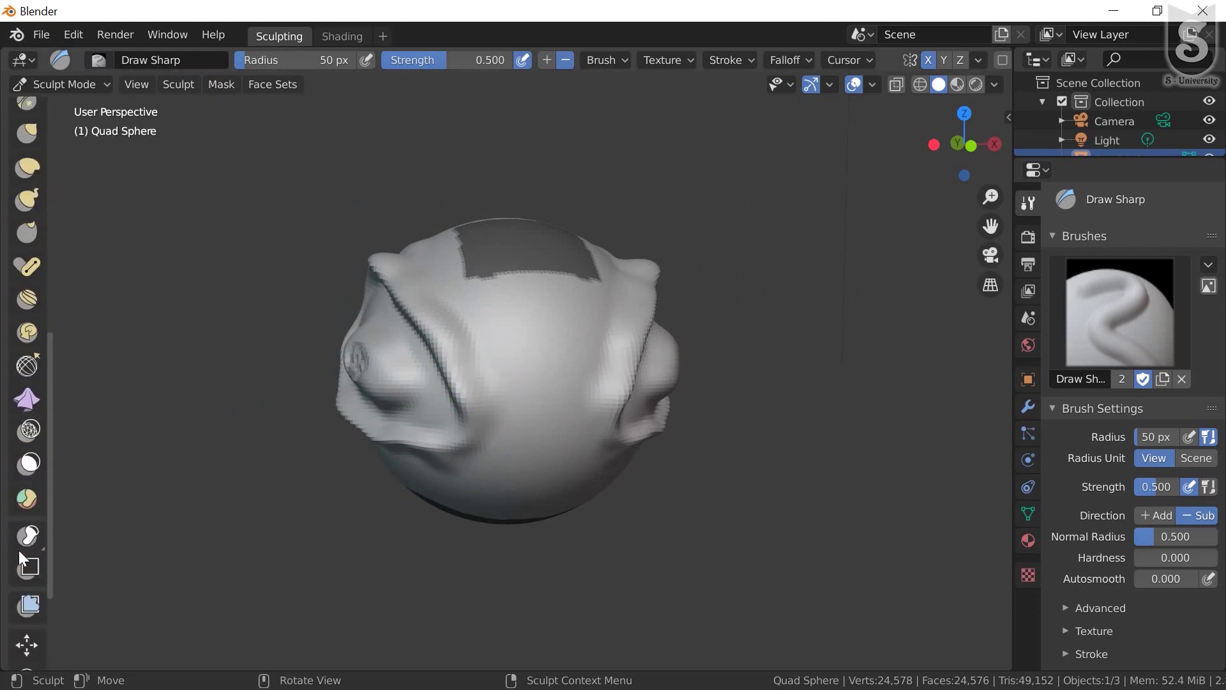
{"action": "scroll", "coordinate": [18, 549], "scroll_direction": "down", "scroll_amount": 2}
{"action": "scroll", "coordinate": [339, 515], "scroll_direction": "down", "scroll_amount": 3}
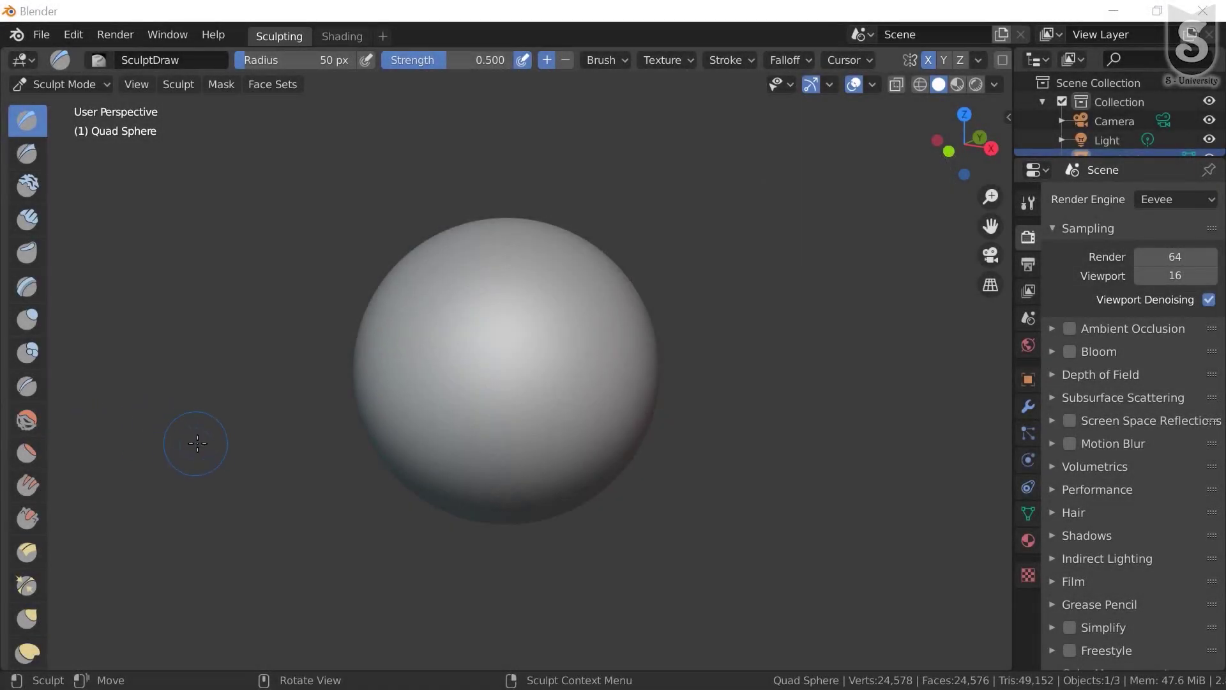
{"action": "scroll", "coordinate": [202, 446], "scroll_direction": "down", "scroll_amount": 3}
{"action": "scroll", "coordinate": [202, 446], "scroll_direction": "up", "scroll_amount": 2}
{"action": "scroll", "coordinate": [202, 446], "scroll_direction": "up", "scroll_amount": 2}
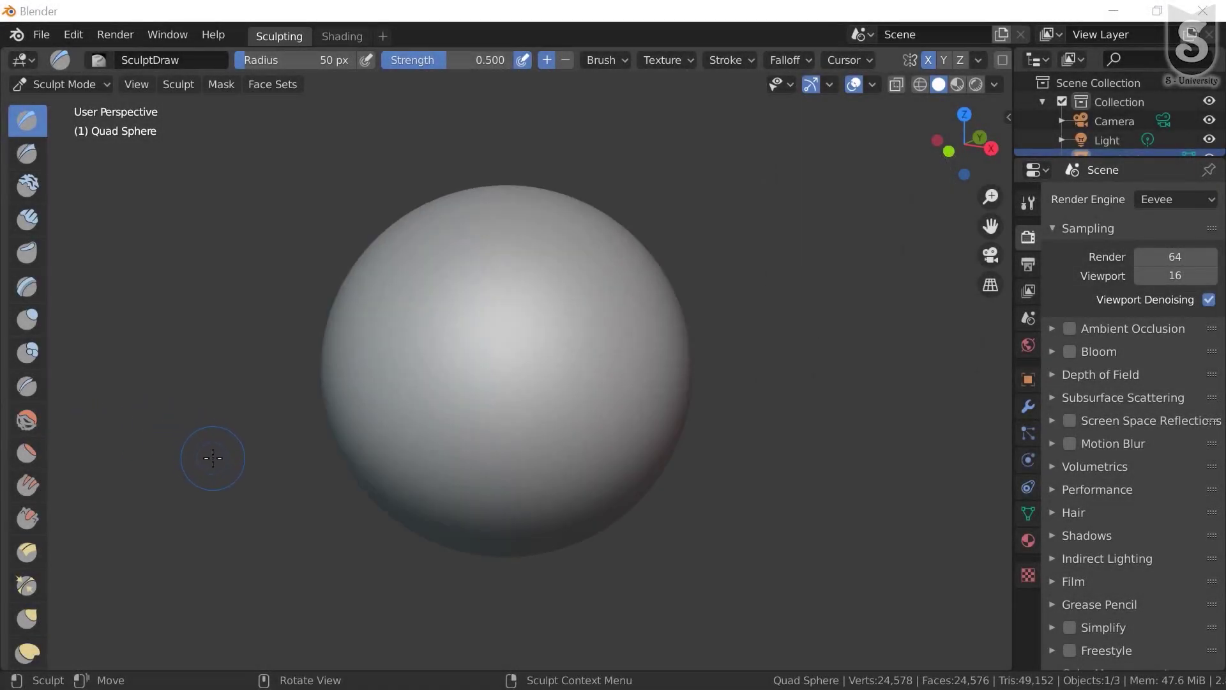
{"action": "scroll", "coordinate": [21, 438], "scroll_direction": "down", "scroll_amount": 2}
{"action": "scroll", "coordinate": [20, 438], "scroll_direction": "down", "scroll_amount": 3}
{"action": "scroll", "coordinate": [19, 439], "scroll_direction": "down", "scroll_amount": 2}
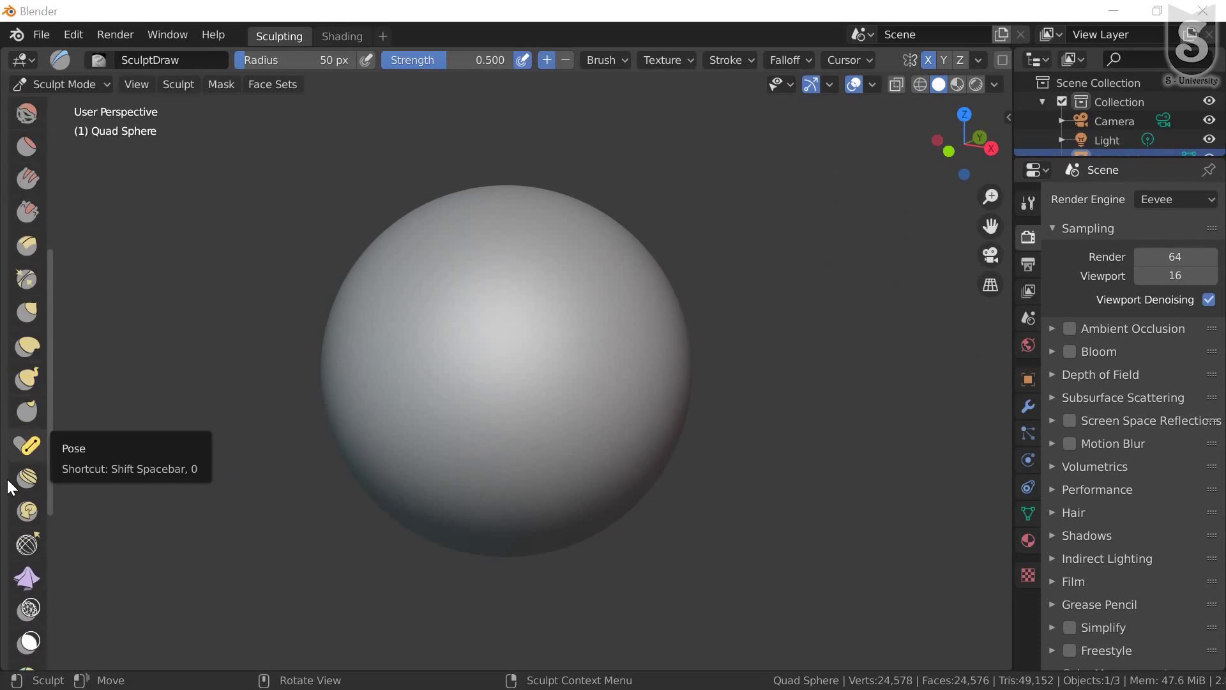
{"action": "scroll", "coordinate": [13, 472], "scroll_direction": "down", "scroll_amount": 4}
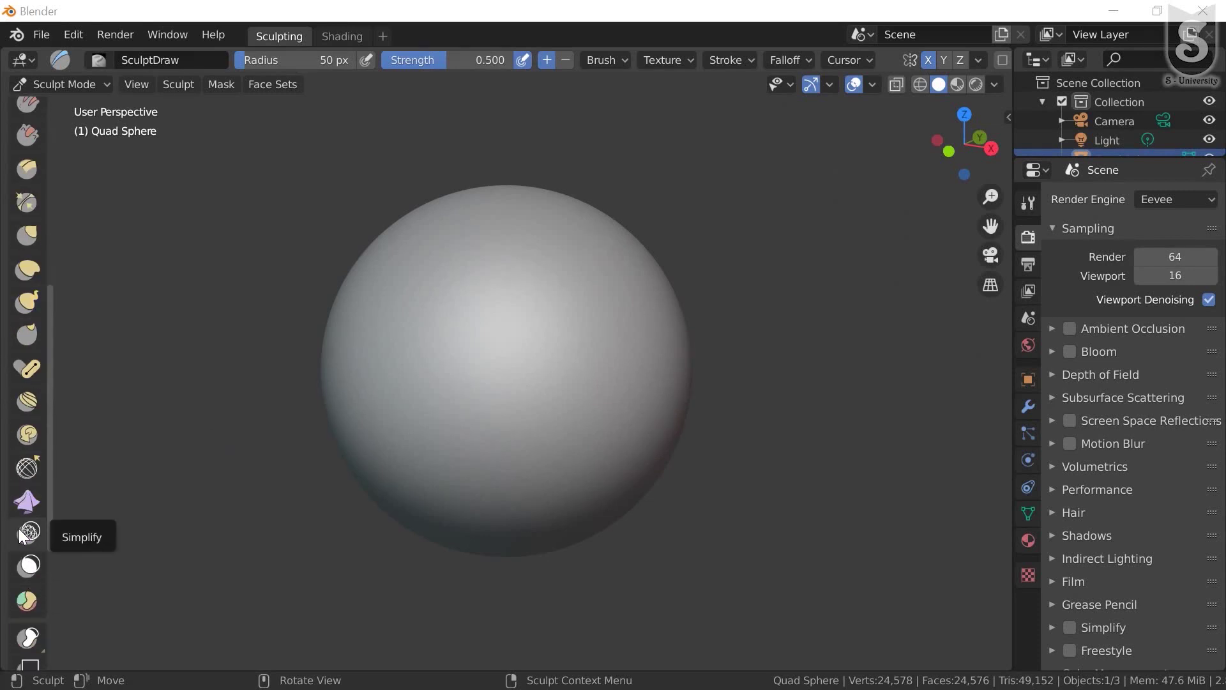
{"action": "scroll", "coordinate": [26, 548], "scroll_direction": "down", "scroll_amount": 3}
{"action": "scroll", "coordinate": [25, 548], "scroll_direction": "down", "scroll_amount": 2}
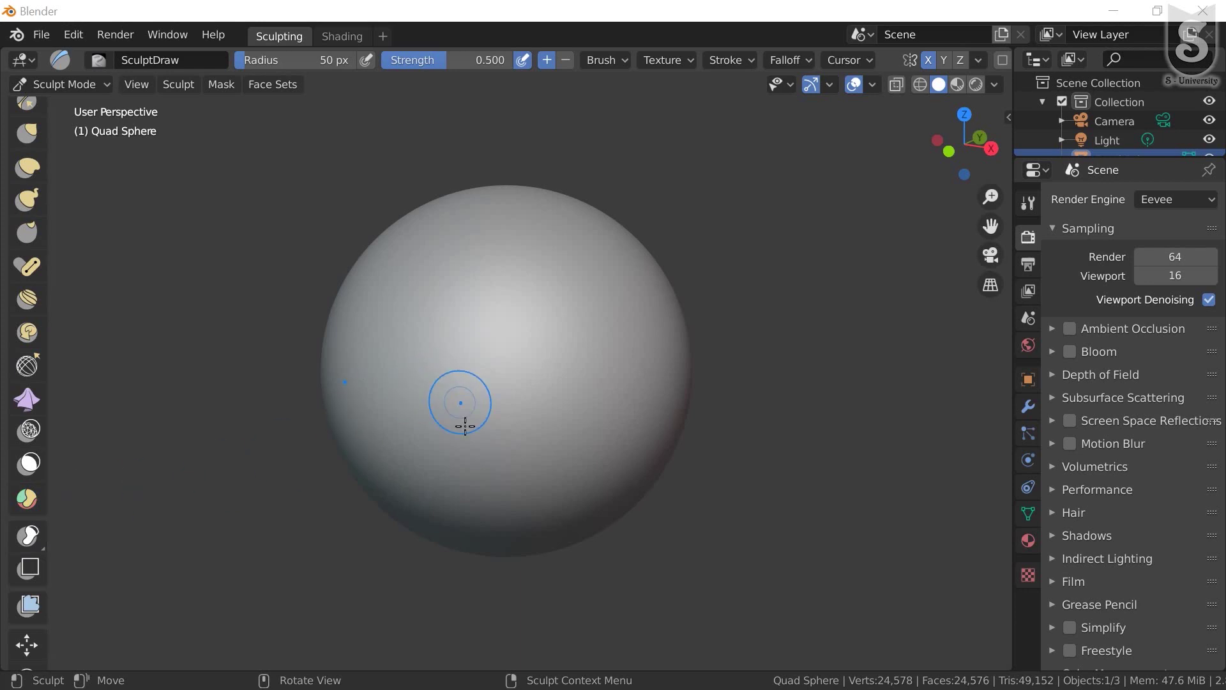
{"action": "middle_click_drag", "start_coordinate": [346, 325], "coordinate": [368, 324]}
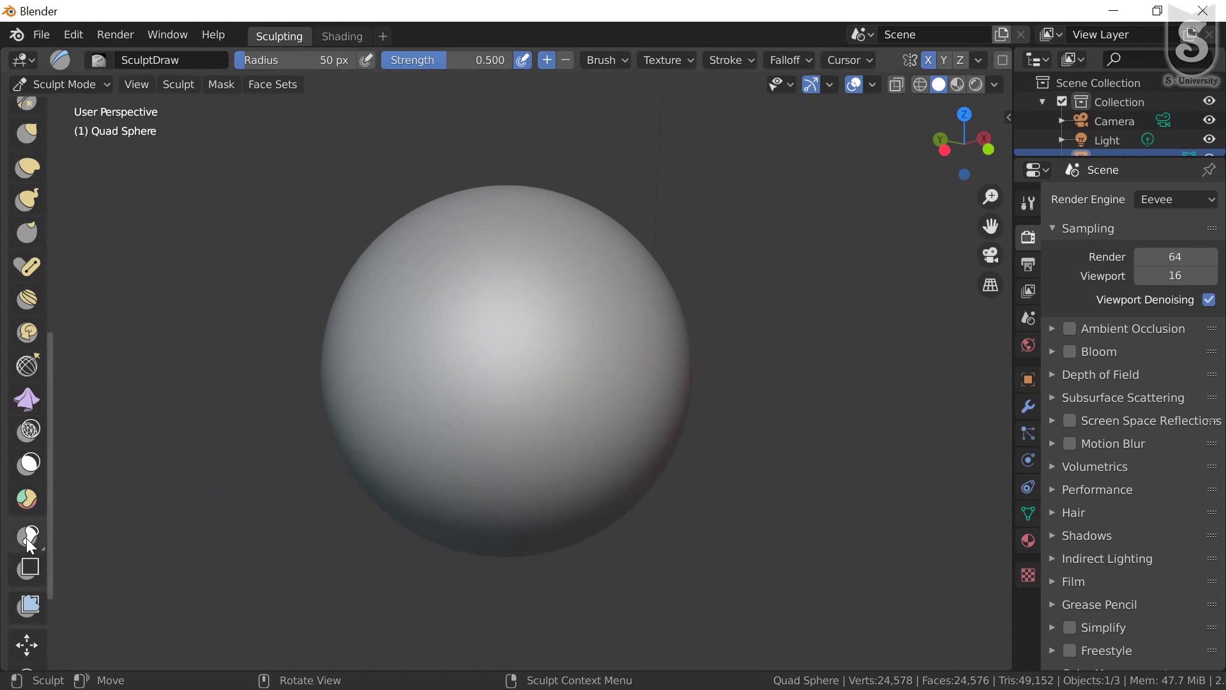
Paint green and magenta face sets on the sphere's centre and right side
{"action": "left_click", "coordinate": [28, 498]}
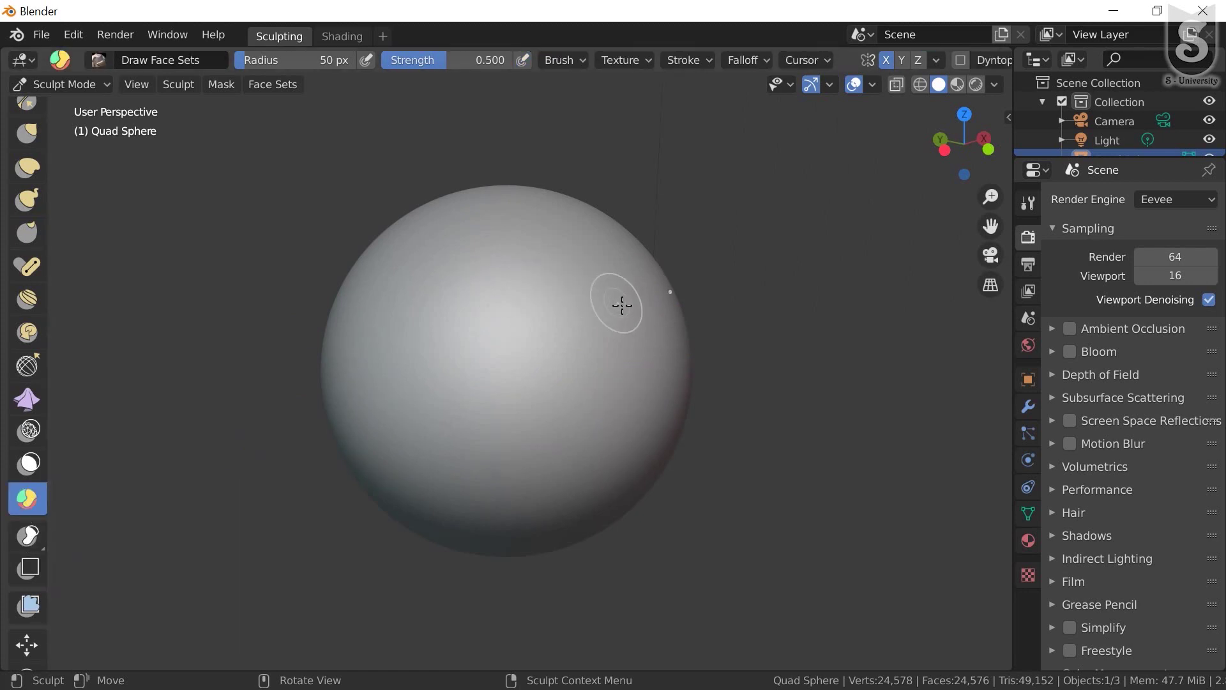
{"action": "left_click_drag", "start_coordinate": [498, 328], "coordinate": [481, 362]}
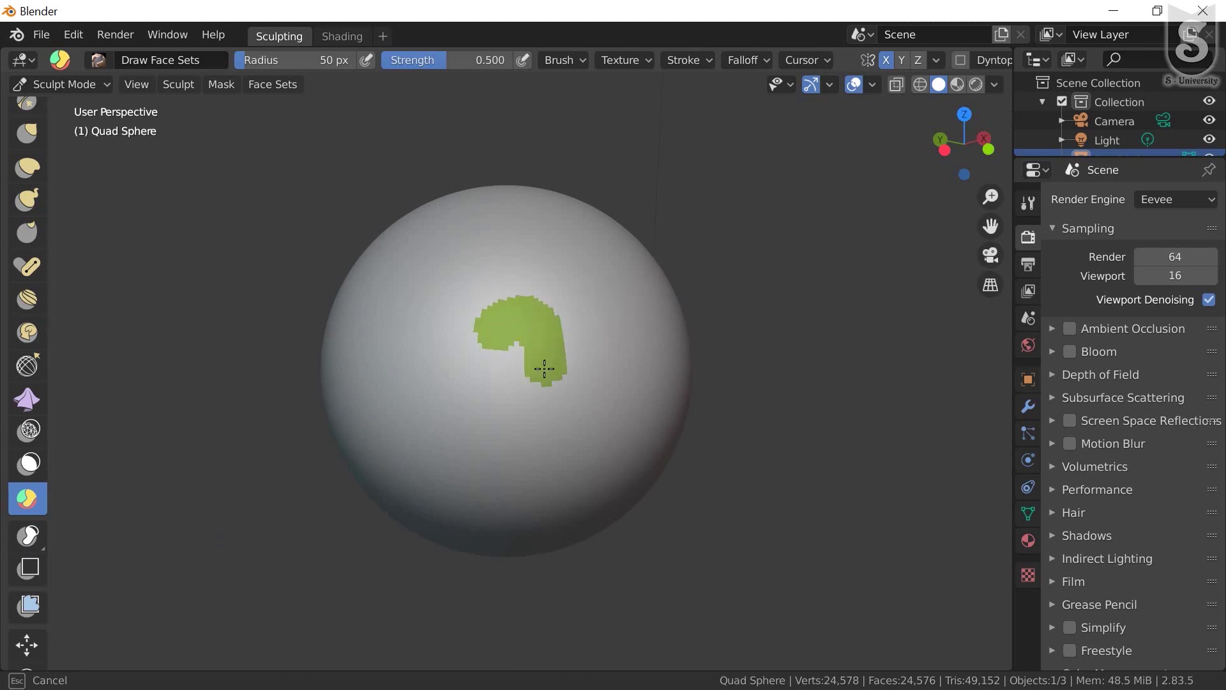
{"action": "mouse_move", "coordinate": [543, 319]}
{"action": "left_mouse_down"}
{"action": "mouse_move", "coordinate": [457, 391]}
{"action": "mouse_move", "coordinate": [517, 301]}
{"action": "mouse_move", "coordinate": [490, 405]}
{"action": "mouse_move", "coordinate": [604, 358]}
{"action": "mouse_move", "coordinate": [568, 307]}
{"action": "left_mouse_up"}
{"action": "left_click_drag", "start_coordinate": [470, 399], "coordinate": [475, 408]}
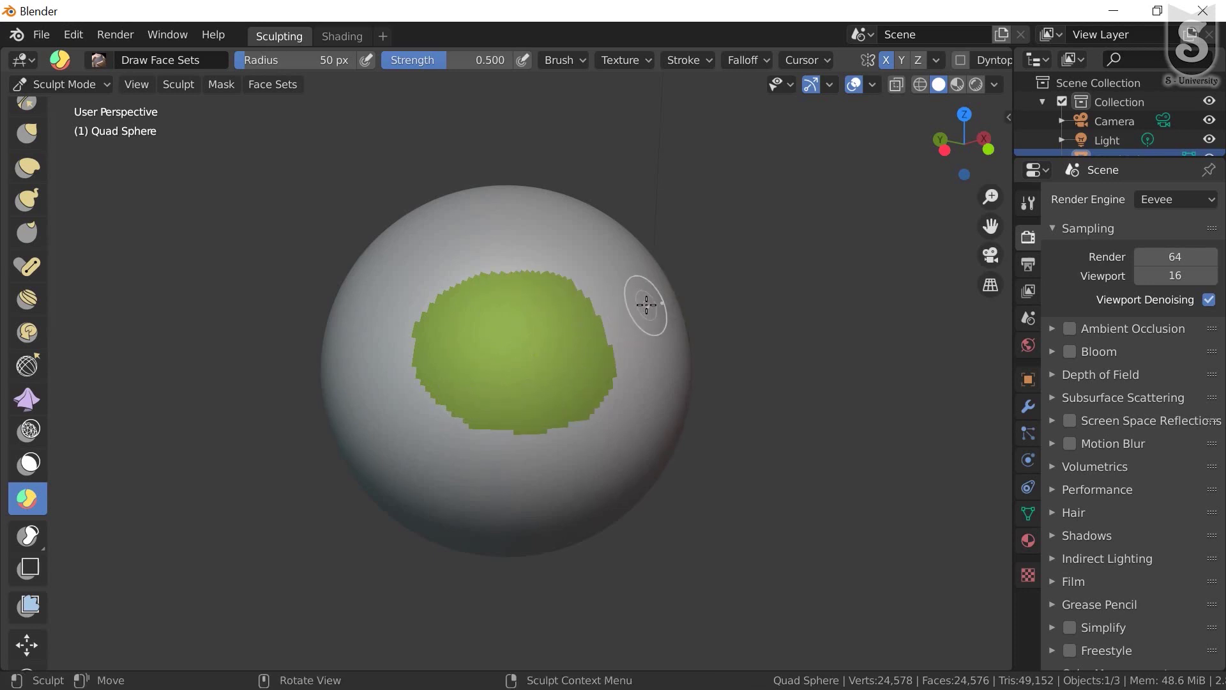
{"action": "mouse_move", "coordinate": [646, 304]}
{"action": "left_mouse_down"}
{"action": "mouse_move", "coordinate": [645, 332]}
{"action": "mouse_move", "coordinate": [661, 330]}
{"action": "left_mouse_up"}
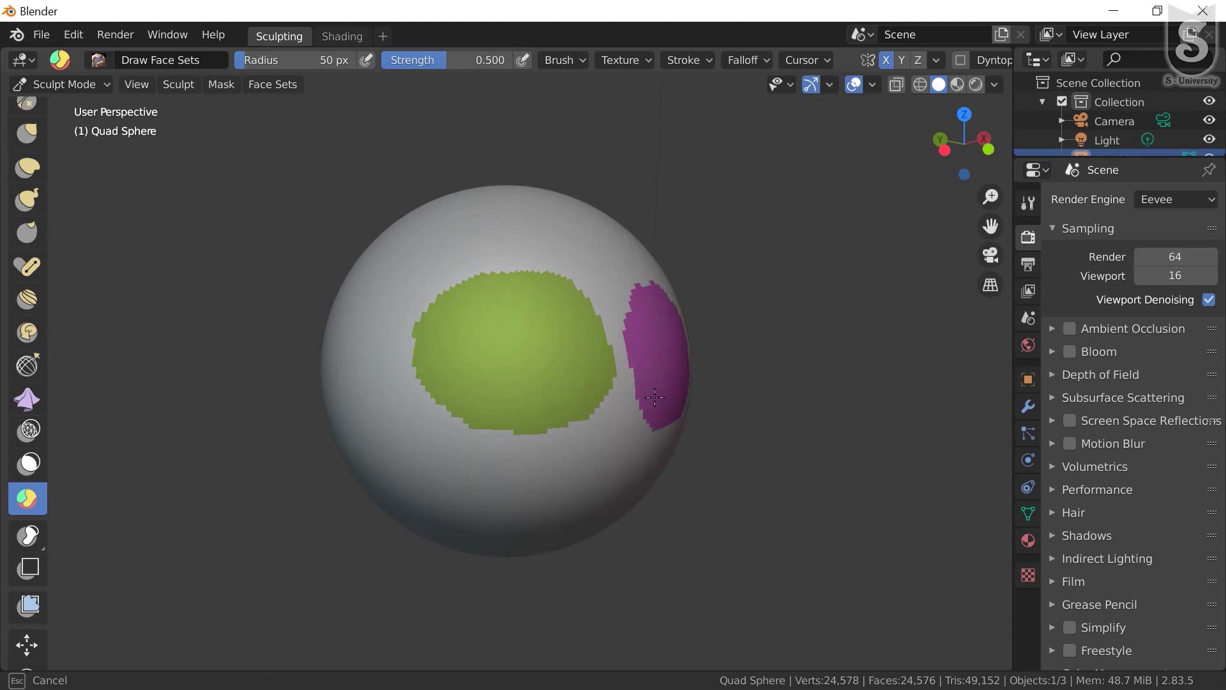
{"action": "mouse_move", "coordinate": [655, 397]}
{"action": "left_mouse_down"}
{"action": "mouse_move", "coordinate": [642, 281]}
{"action": "mouse_move", "coordinate": [637, 328]}
{"action": "left_mouse_up"}
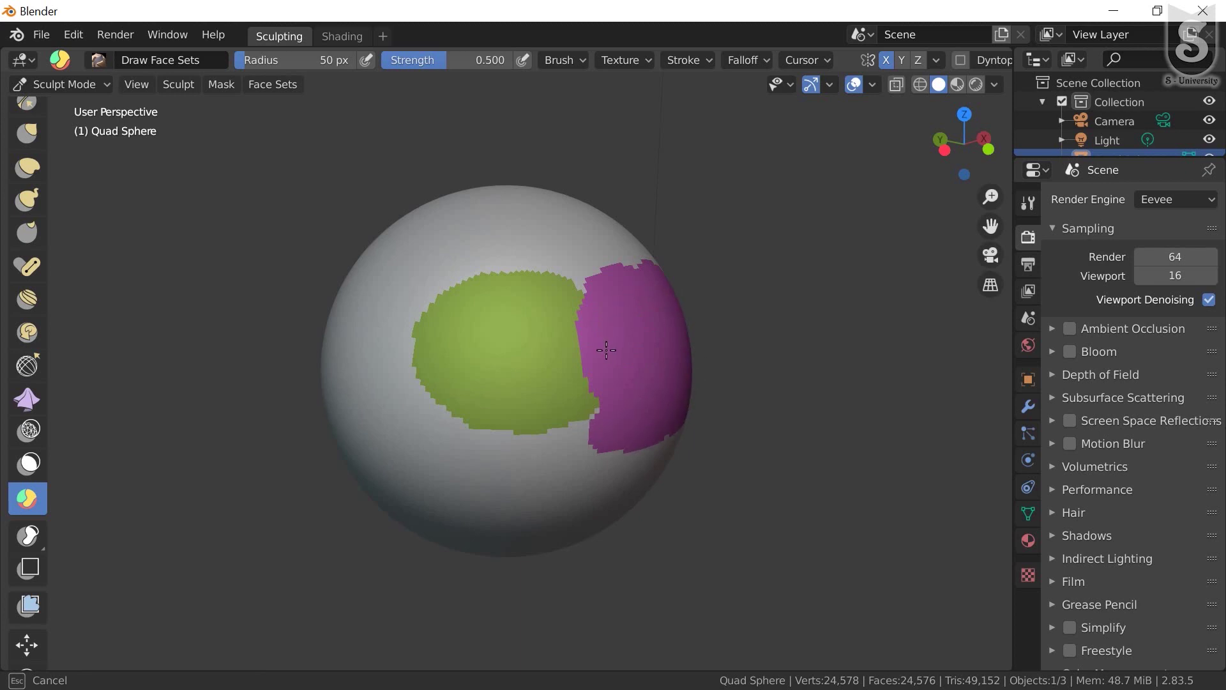
{"action": "left_click_drag", "start_coordinate": [606, 350], "coordinate": [607, 351]}
Add teal, brown and purple face sets on the lower, left and top areas
{"action": "mouse_move", "coordinate": [419, 496]}
{"action": "left_mouse_down"}
{"action": "mouse_move", "coordinate": [447, 472]}
{"action": "mouse_move", "coordinate": [534, 514]}
{"action": "mouse_move", "coordinate": [514, 528]}
{"action": "left_mouse_up"}
{"action": "left_click_drag", "start_coordinate": [476, 453], "coordinate": [472, 459]}
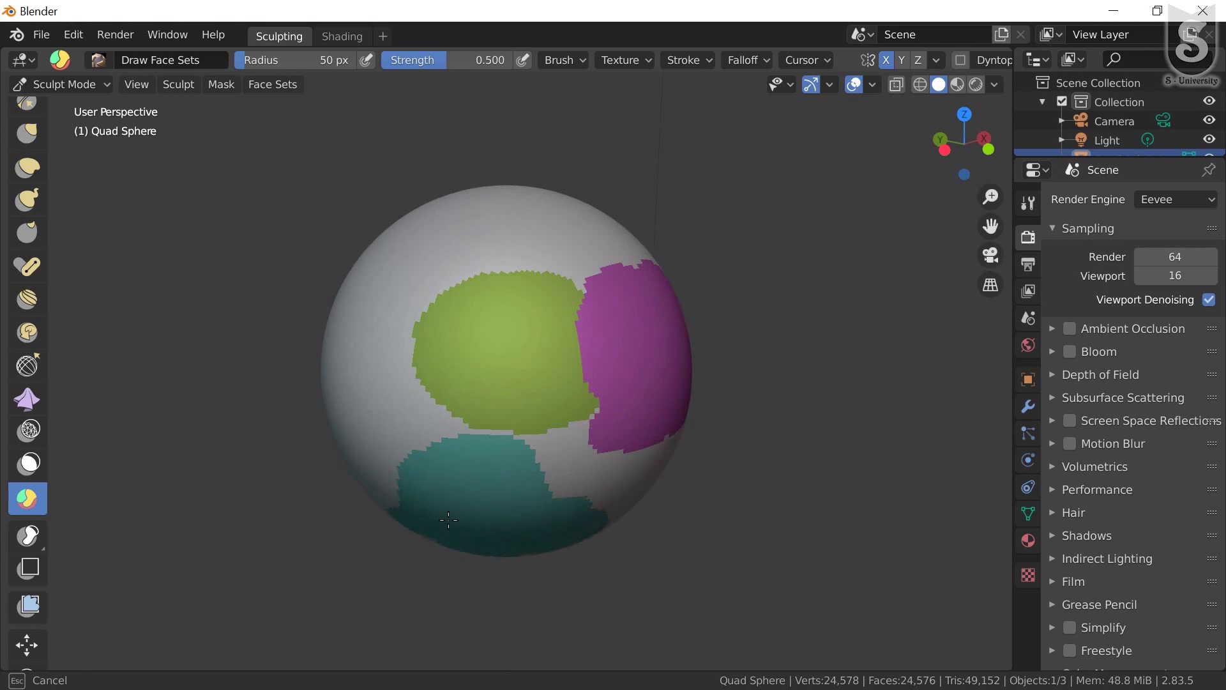
{"action": "left_click_drag", "start_coordinate": [489, 541], "coordinate": [489, 540]}
{"action": "left_click_drag", "start_coordinate": [321, 320], "coordinate": [321, 321]}
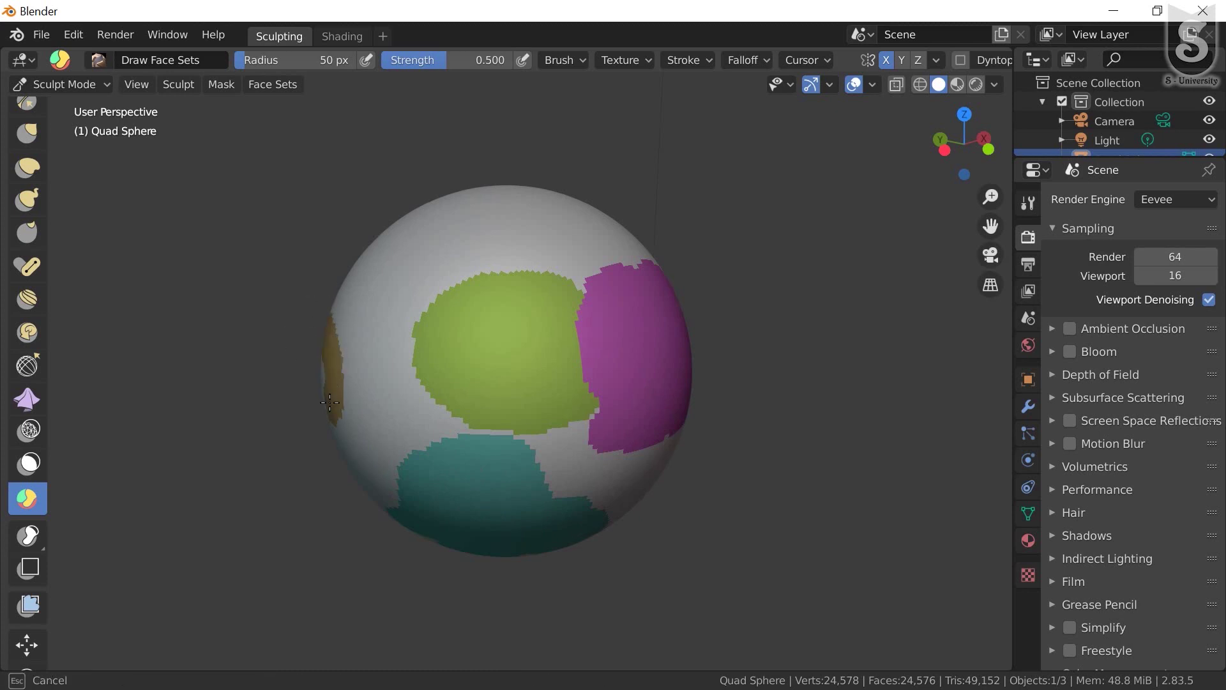
{"action": "mouse_move", "coordinate": [322, 389]}
{"action": "left_mouse_down"}
{"action": "mouse_move", "coordinate": [348, 358]}
{"action": "mouse_move", "coordinate": [351, 440]}
{"action": "mouse_move", "coordinate": [320, 388]}
{"action": "mouse_move", "coordinate": [399, 415]}
{"action": "left_mouse_up"}
{"action": "mouse_move", "coordinate": [444, 218]}
{"action": "left_mouse_down"}
{"action": "mouse_move", "coordinate": [499, 249]}
{"action": "mouse_move", "coordinate": [513, 221]}
{"action": "left_mouse_up"}
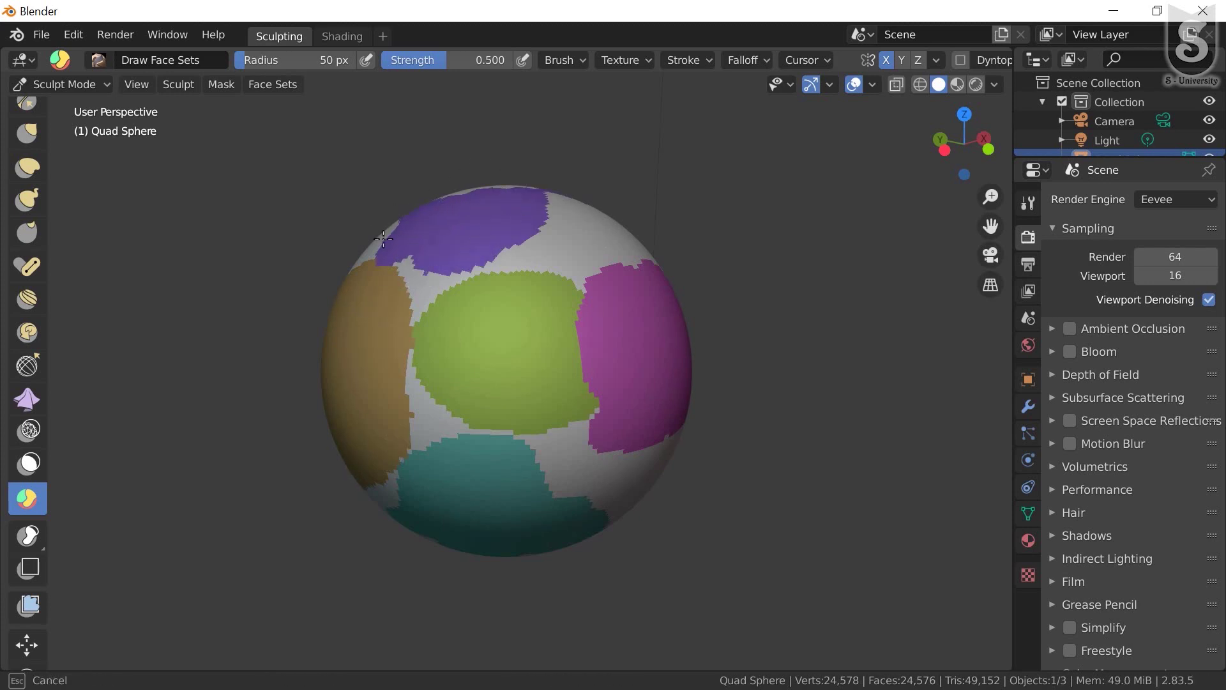
{"action": "left_click_drag", "start_coordinate": [371, 236], "coordinate": [462, 209]}
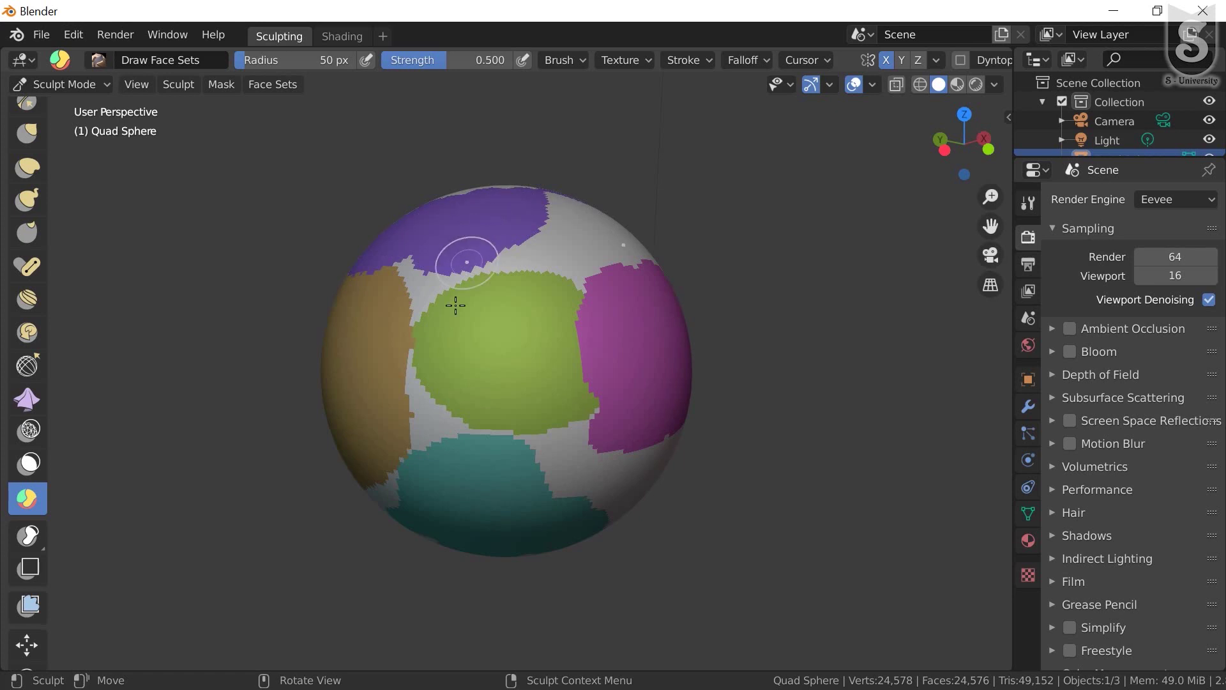
{"action": "mouse_move", "coordinate": [509, 390]}
{"action": "middle_mouse_down"}
{"action": "mouse_move", "coordinate": [460, 347]}
{"action": "mouse_move", "coordinate": [539, 403]}
{"action": "mouse_move", "coordinate": [528, 358]}
{"action": "middle_mouse_up"}
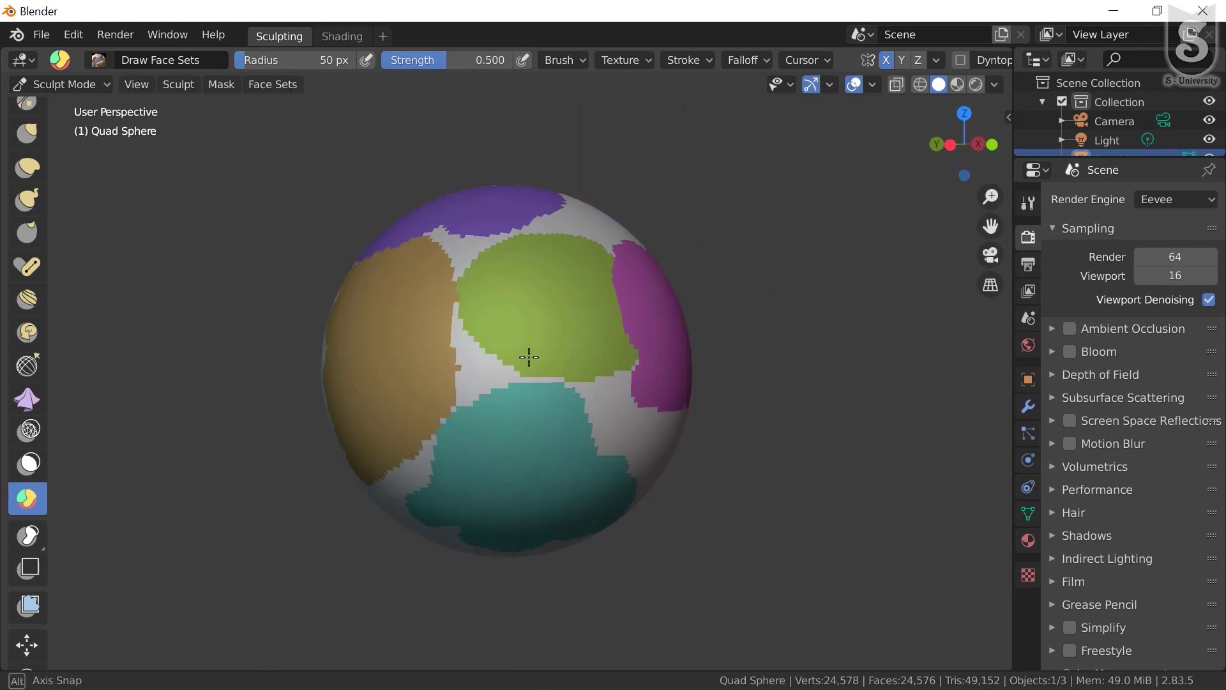
{"action": "mouse_move", "coordinate": [482, 321]}
{"action": "middle_mouse_down"}
{"action": "mouse_move", "coordinate": [348, 328]}
{"action": "mouse_move", "coordinate": [566, 329]}
{"action": "middle_mouse_up"}
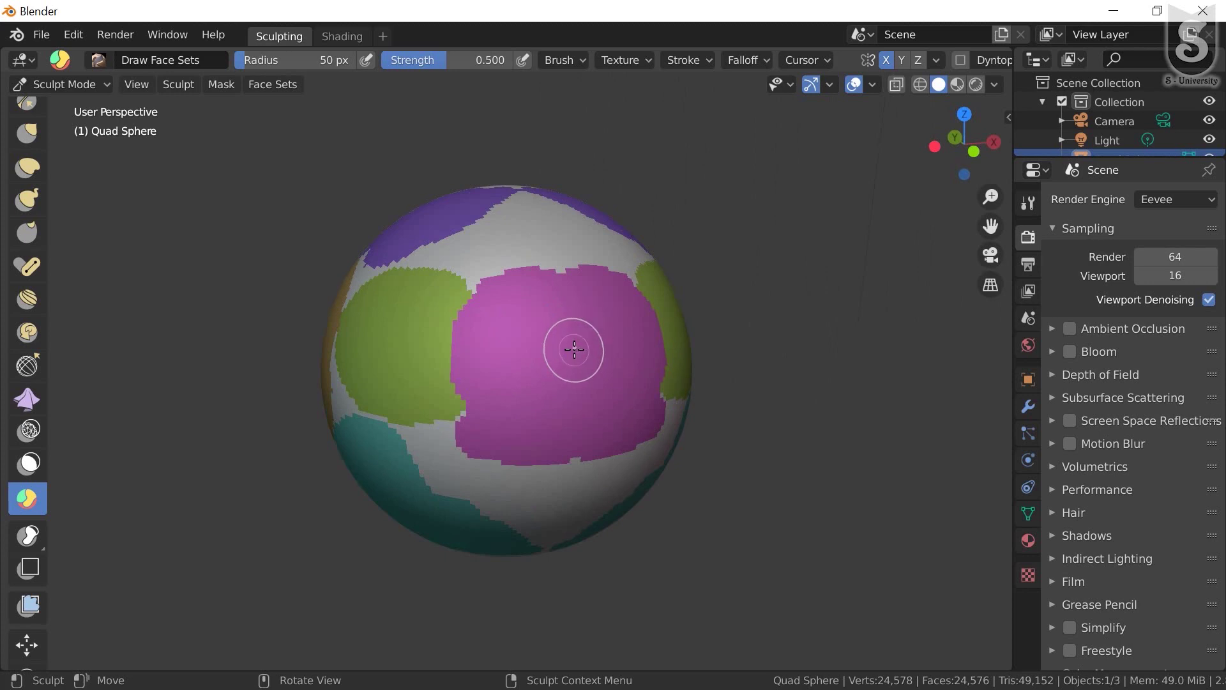
Isolate the magenta face set with H, inspect it, then reveal everything with Alt+H
{"action": "key", "text": "h"}
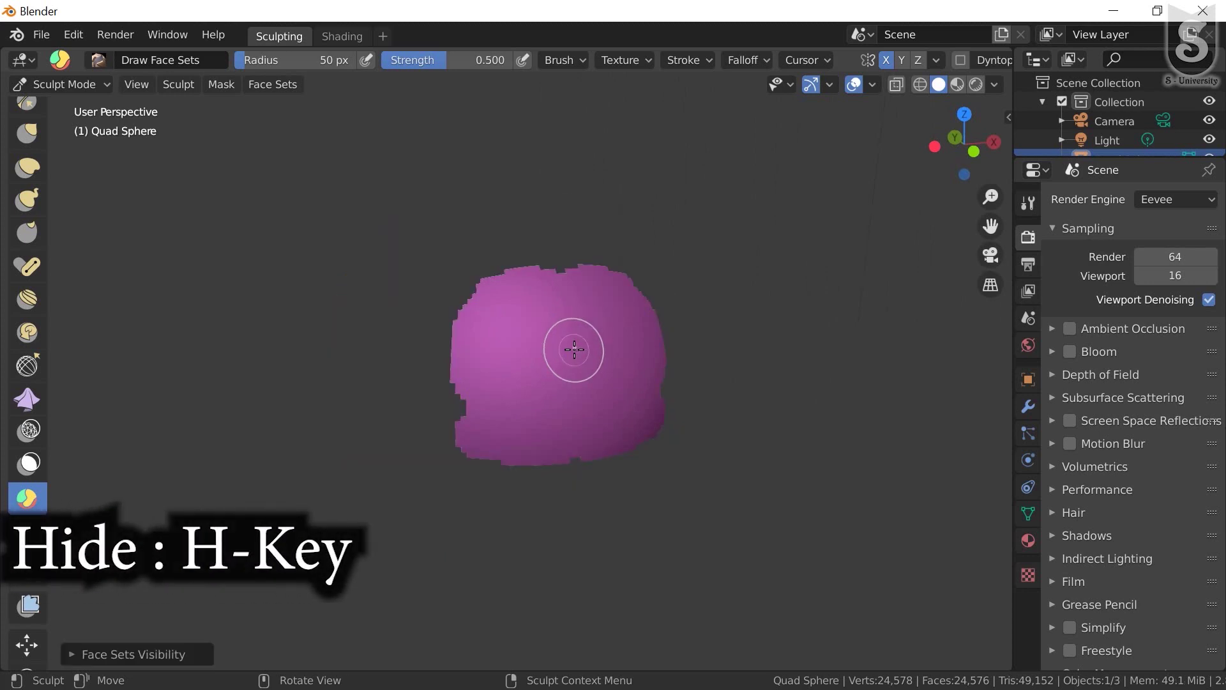
{"action": "mouse_move", "coordinate": [574, 350]}
{"action": "middle_mouse_down"}
{"action": "mouse_move", "coordinate": [578, 335]}
{"action": "mouse_move", "coordinate": [504, 350]}
{"action": "middle_mouse_up"}
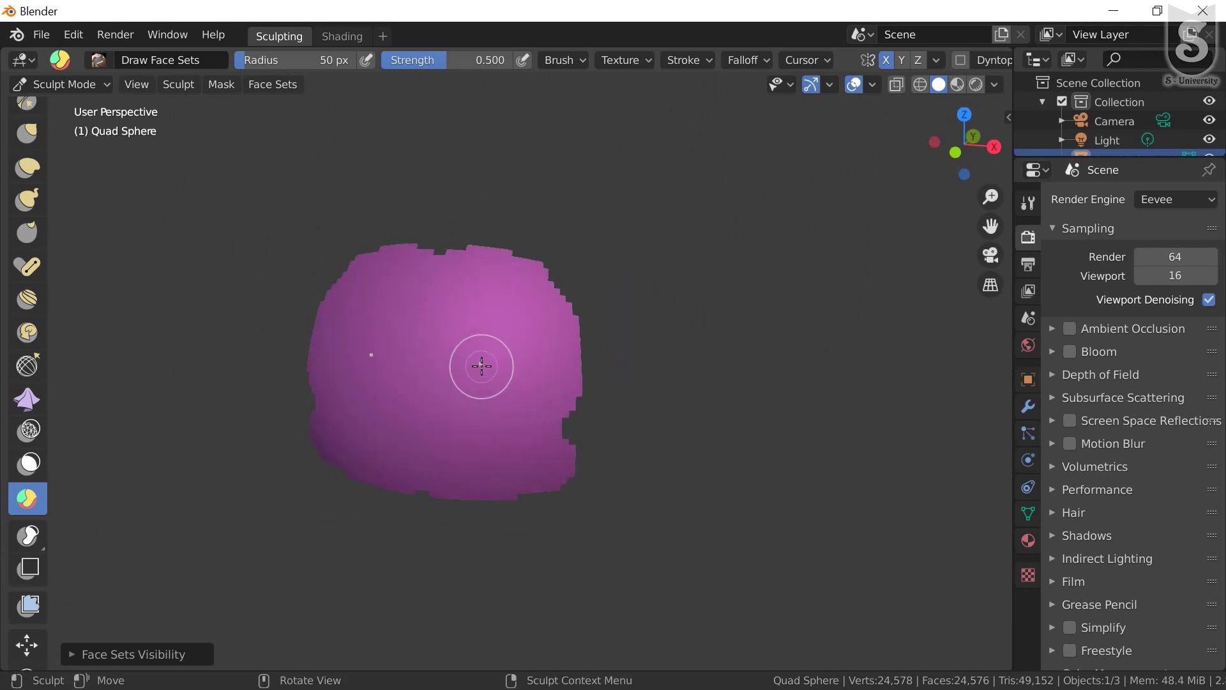
{"action": "scroll", "coordinate": [467, 373], "scroll_direction": "down", "scroll_amount": 1}
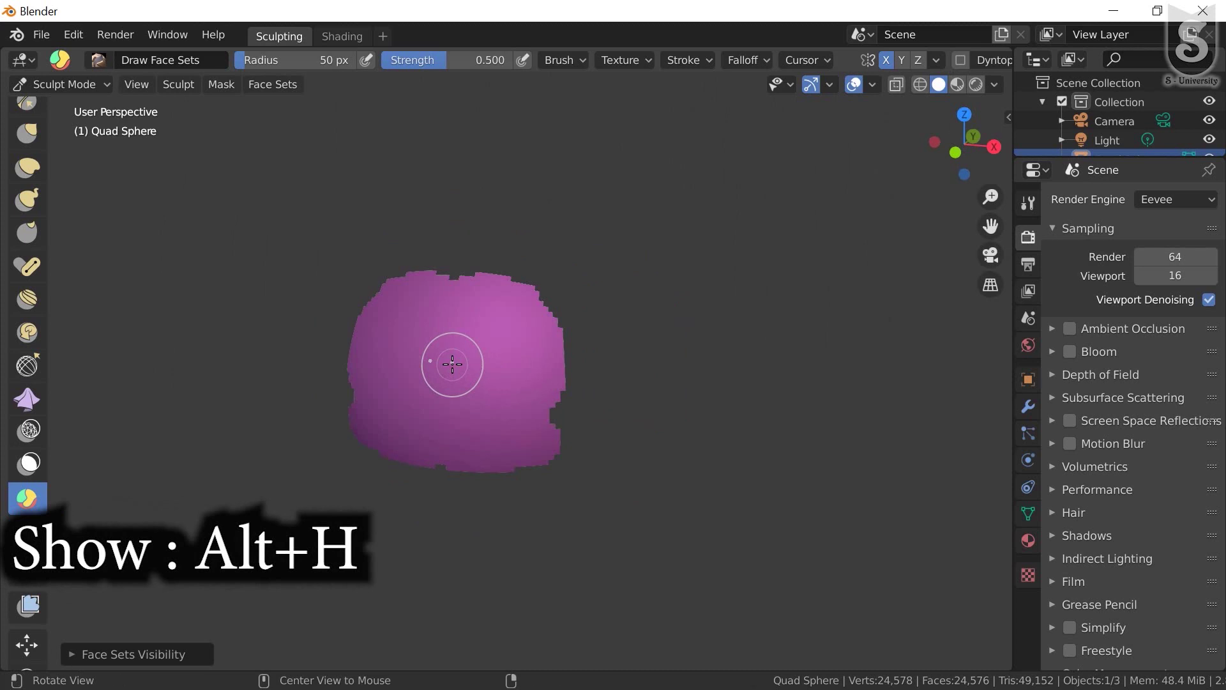
{"action": "key", "text": "alt+h"}
Reveal all face sets, then orbit to bring the green and orange patches forward
{"action": "mouse_move", "coordinate": [449, 358]}
{"action": "middle_mouse_down"}
{"action": "mouse_move", "coordinate": [573, 332]}
{"action": "mouse_move", "coordinate": [476, 366]}
{"action": "middle_mouse_up"}
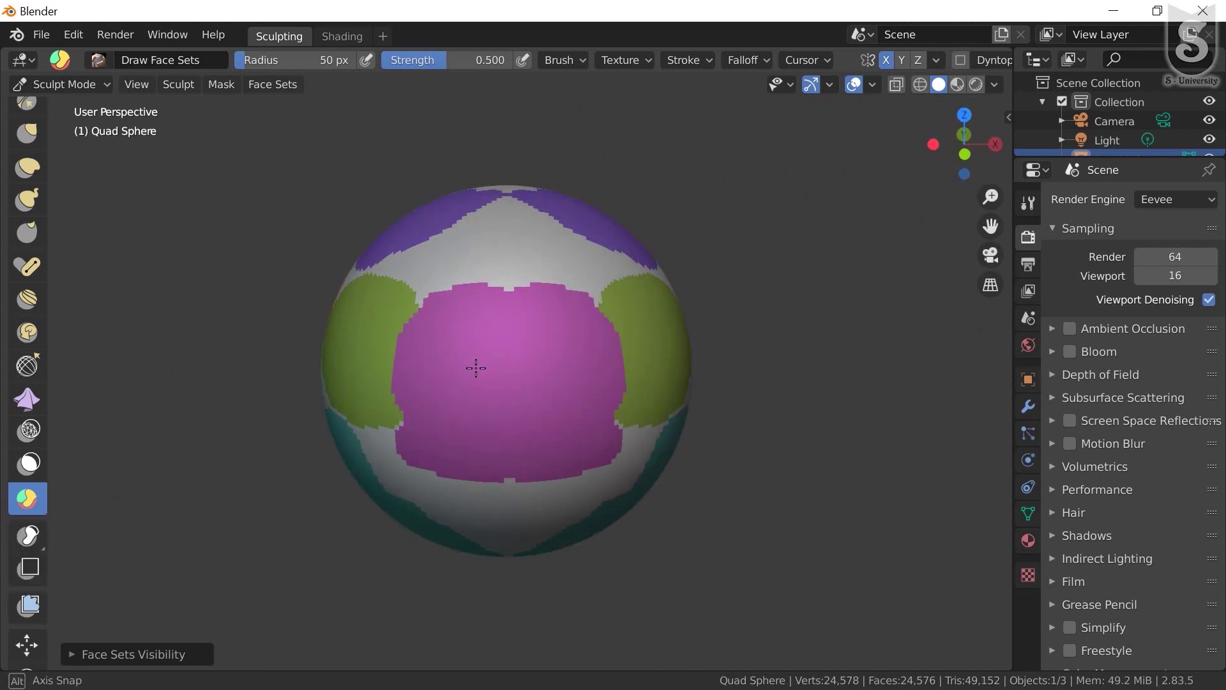
{"action": "left_click", "coordinate": [271, 86]}
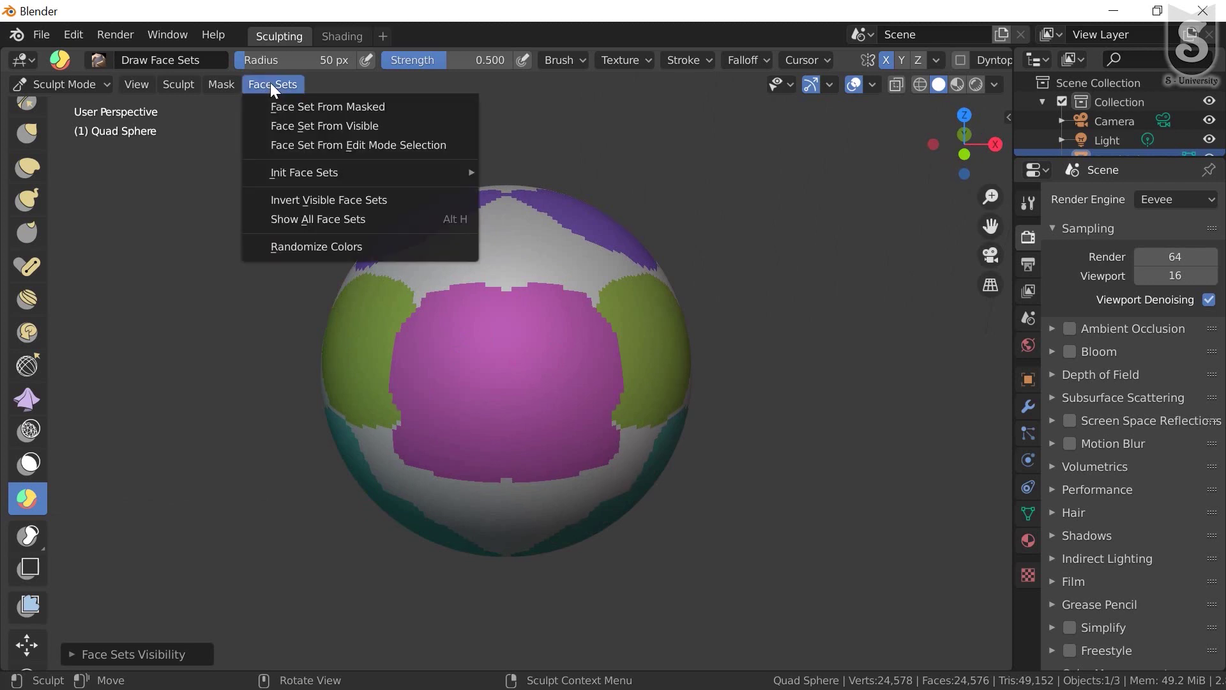
{"action": "left_click", "coordinate": [320, 221]}
{"action": "middle_click_drag", "start_coordinate": [547, 400], "coordinate": [597, 405]}
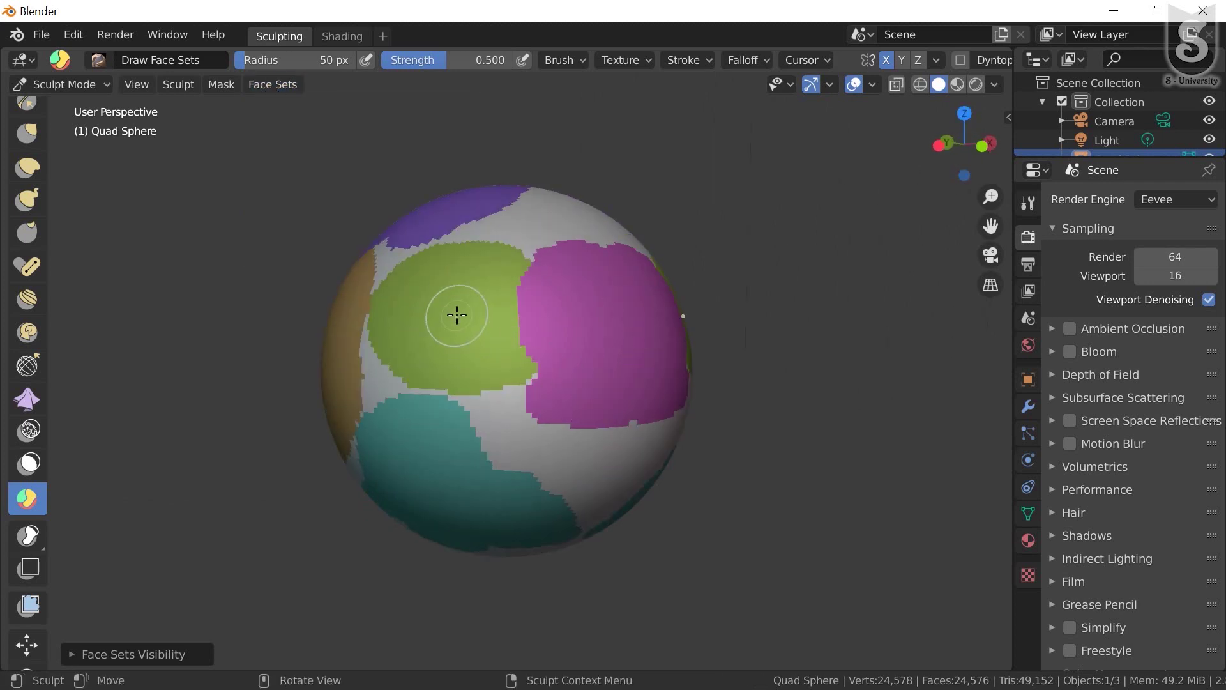
{"action": "middle_click_drag", "start_coordinate": [457, 314], "coordinate": [575, 361]}
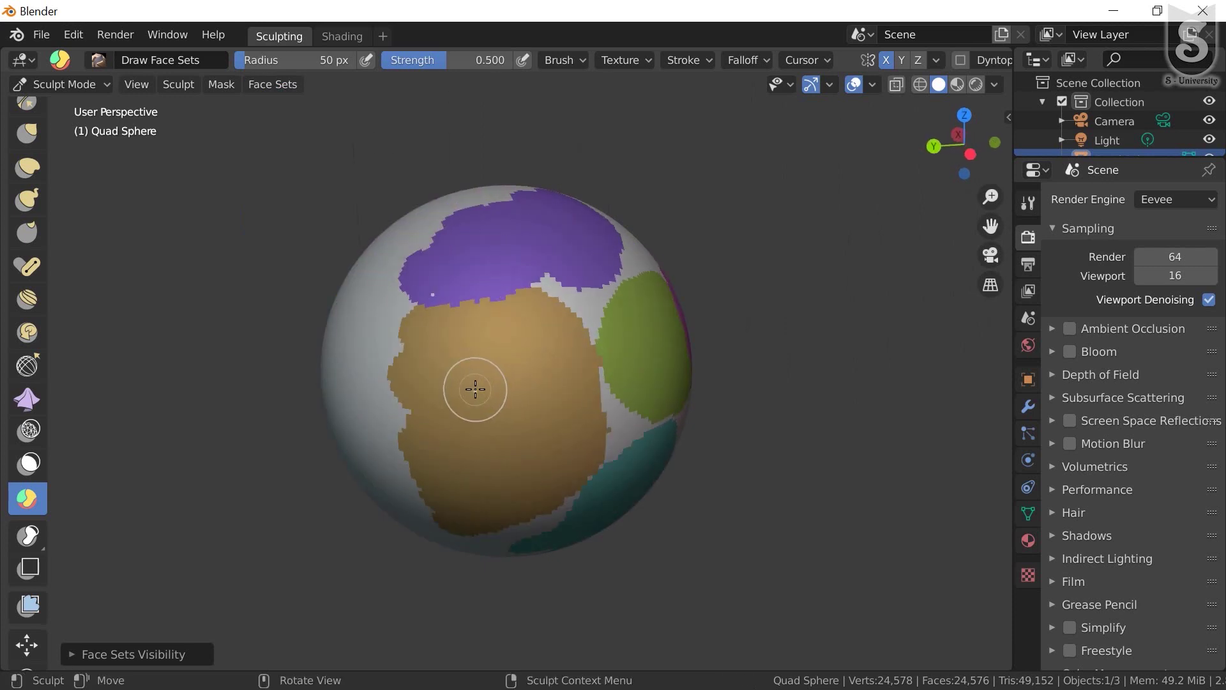
Isolate the orange face set and zoom in on the patch
{"action": "key", "text": "h"}
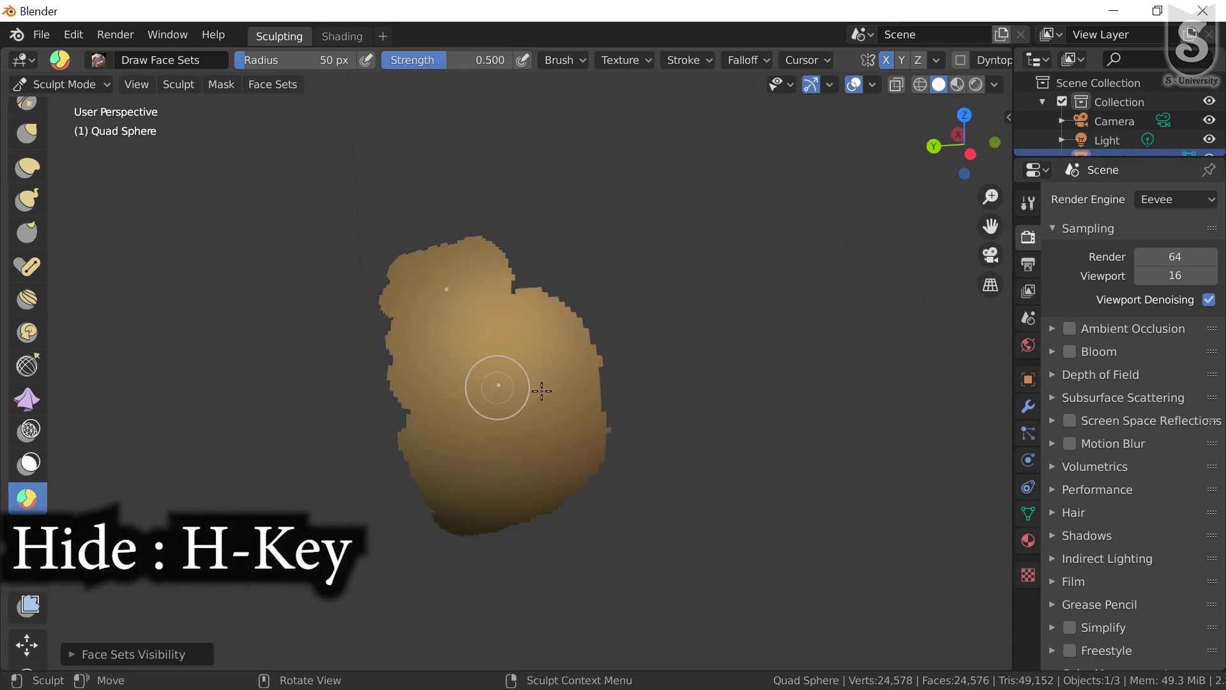
{"action": "mouse_move", "coordinate": [489, 385]}
{"action": "middle_mouse_down"}
{"action": "mouse_move", "coordinate": [421, 317]}
{"action": "mouse_move", "coordinate": [616, 375]}
{"action": "mouse_move", "coordinate": [549, 321]}
{"action": "mouse_move", "coordinate": [517, 397]}
{"action": "mouse_move", "coordinate": [591, 375]}
{"action": "mouse_move", "coordinate": [386, 289]}
{"action": "middle_mouse_up"}
{"action": "scroll", "coordinate": [21, 174], "scroll_direction": "up", "scroll_amount": 5}
{"action": "scroll", "coordinate": [23, 181], "scroll_direction": "up", "scroll_amount": 5}
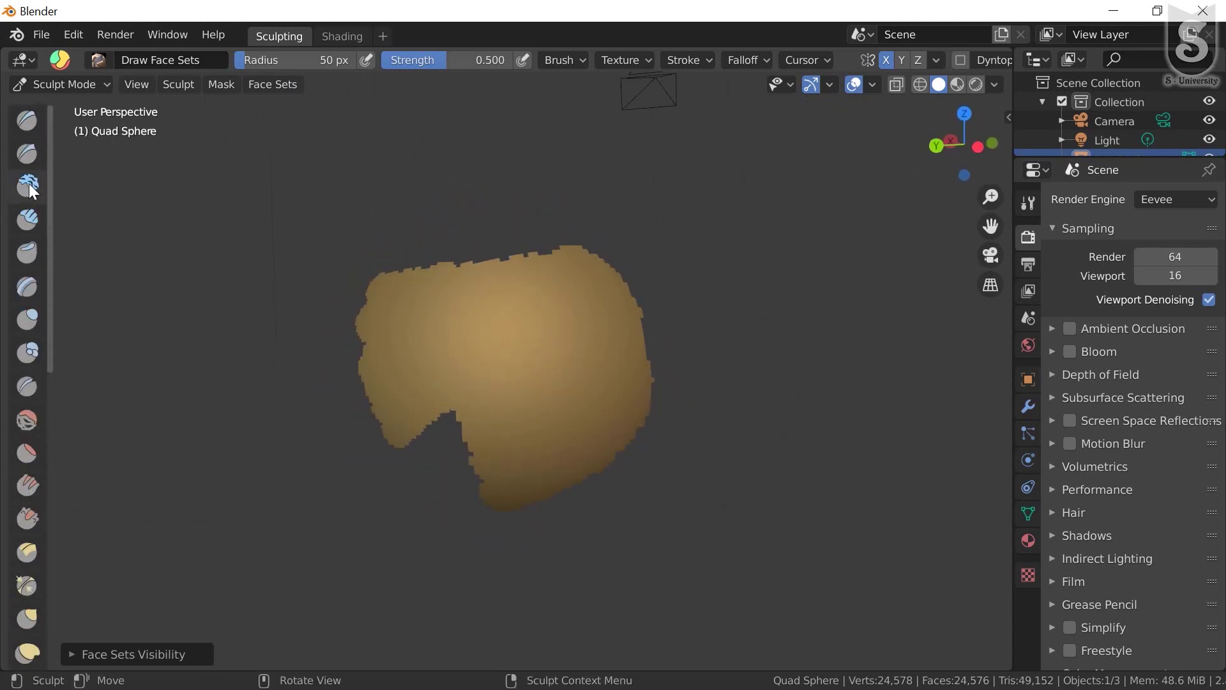
Sculpt raised lumps and creases on the orange patch with the Draw brush, then reveal everything
{"action": "left_click", "coordinate": [36, 120]}
{"action": "mouse_move", "coordinate": [558, 329]}
{"action": "left_mouse_down"}
{"action": "mouse_move", "coordinate": [577, 383]}
{"action": "mouse_move", "coordinate": [549, 357]}
{"action": "mouse_move", "coordinate": [602, 361]}
{"action": "mouse_move", "coordinate": [564, 334]}
{"action": "mouse_move", "coordinate": [575, 409]}
{"action": "mouse_move", "coordinate": [543, 457]}
{"action": "mouse_move", "coordinate": [498, 275]}
{"action": "mouse_move", "coordinate": [434, 281]}
{"action": "left_mouse_up"}
{"action": "mouse_move", "coordinate": [530, 322]}
{"action": "left_mouse_down"}
{"action": "mouse_move", "coordinate": [600, 396]}
{"action": "mouse_move", "coordinate": [507, 374]}
{"action": "mouse_move", "coordinate": [569, 372]}
{"action": "mouse_move", "coordinate": [507, 377]}
{"action": "left_mouse_up"}
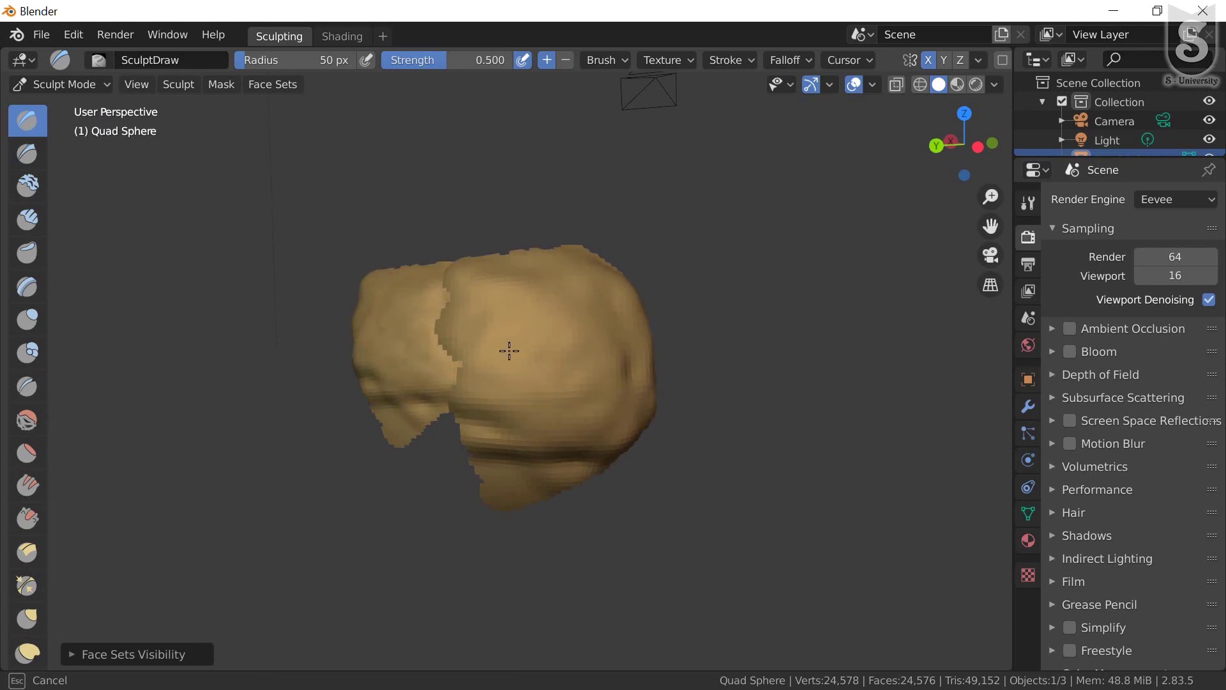
{"action": "left_click_drag", "start_coordinate": [535, 435], "coordinate": [551, 450]}
{"action": "left_click_drag", "start_coordinate": [548, 435], "coordinate": [578, 345]}
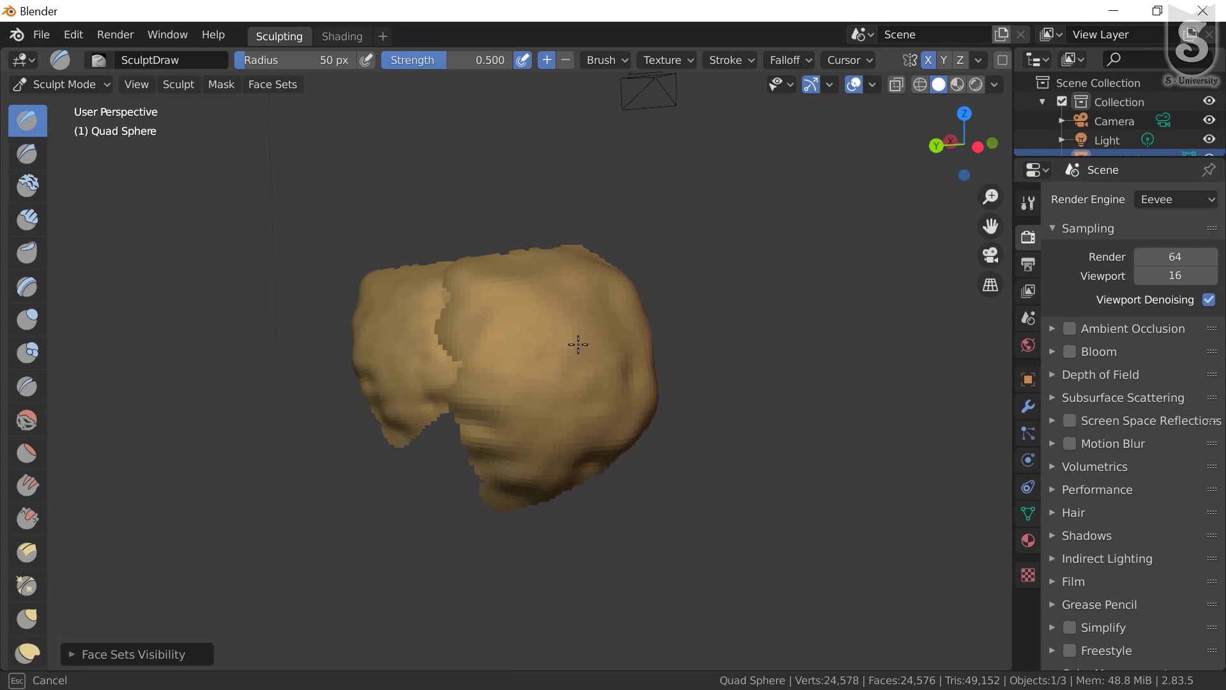
{"action": "mouse_move", "coordinate": [678, 279]}
{"action": "left_mouse_down"}
{"action": "mouse_move", "coordinate": [556, 329]}
{"action": "mouse_move", "coordinate": [550, 356]}
{"action": "mouse_move", "coordinate": [582, 320]}
{"action": "left_mouse_up"}
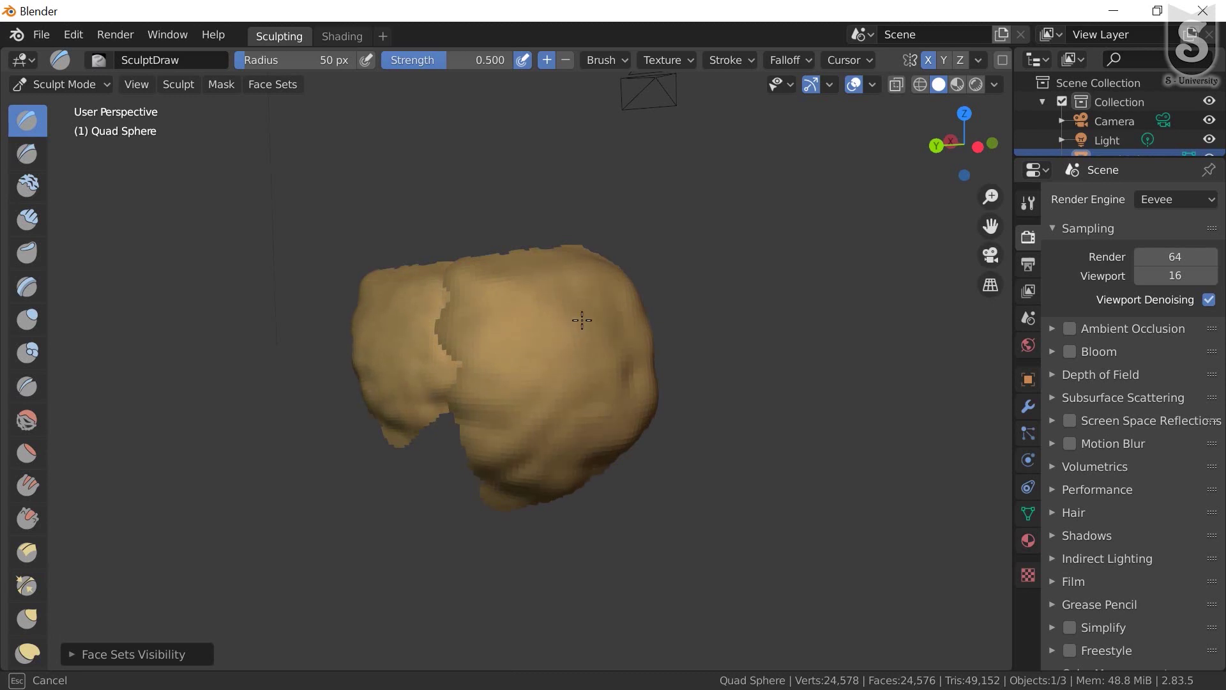
{"action": "left_click_drag", "start_coordinate": [539, 363], "coordinate": [536, 358]}
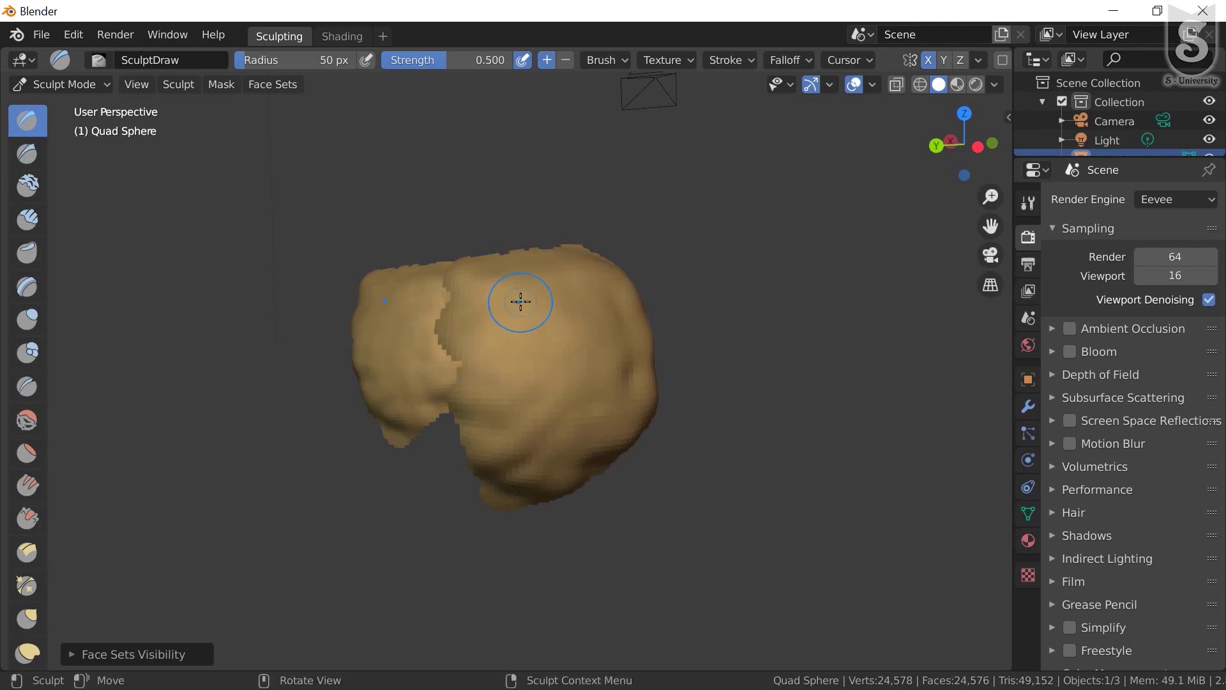
{"action": "key", "text": "alt+h"}
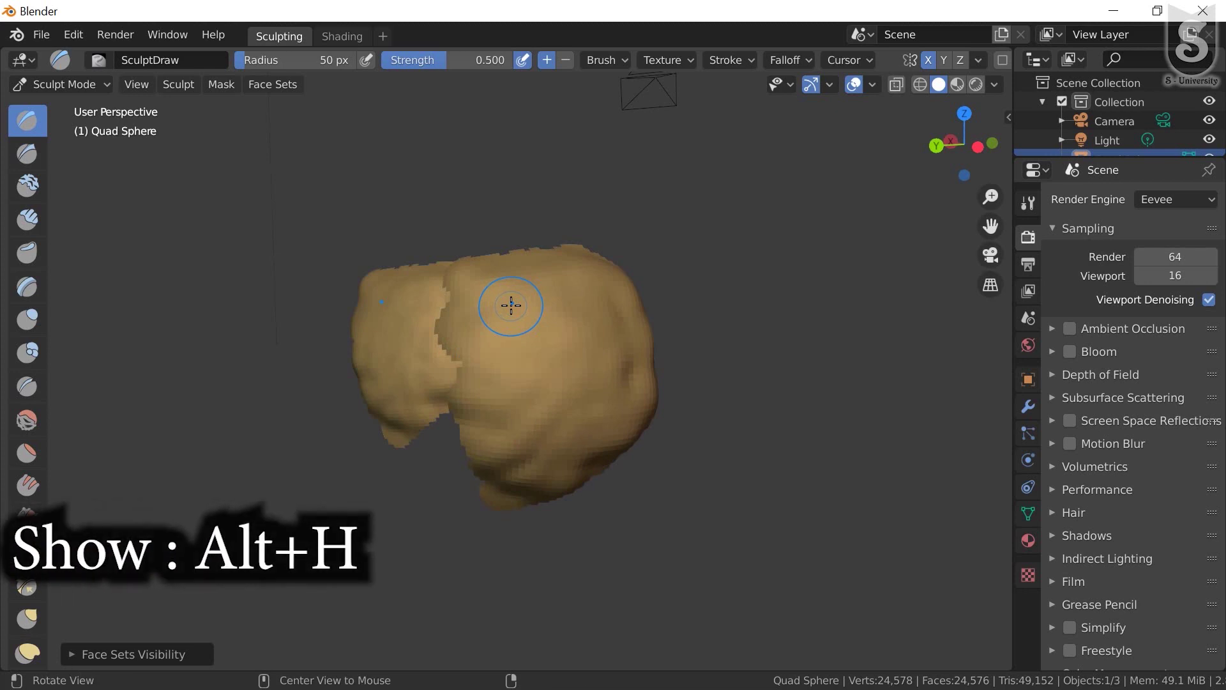
{"action": "key", "text": "alt+h"}
Hide the face set under the cursor, then reveal all faces again
{"action": "middle_click_drag", "start_coordinate": [559, 361], "coordinate": [679, 273], "text": "alt"}
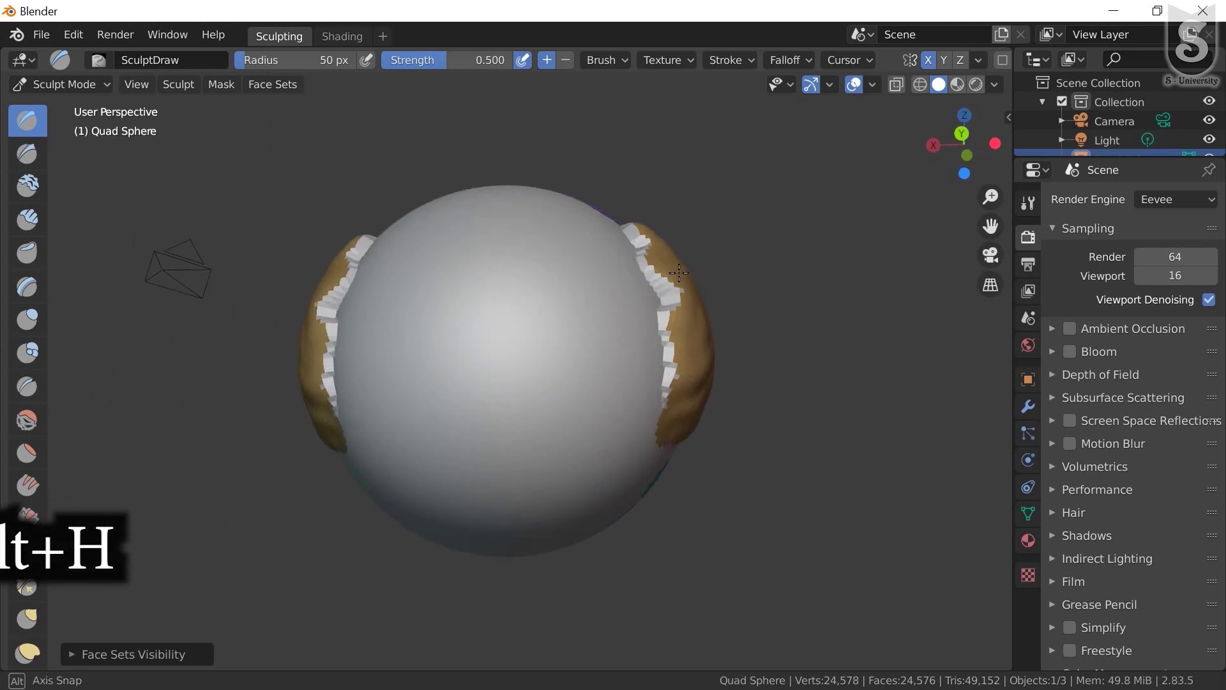
{"action": "mouse_move", "coordinate": [438, 292]}
{"action": "middle_mouse_down", "text": "alt"}
{"action": "mouse_move", "coordinate": [498, 386]}
{"action": "mouse_move", "coordinate": [569, 334]}
{"action": "mouse_move", "coordinate": [427, 276]}
{"action": "mouse_move", "coordinate": [630, 383]}
{"action": "mouse_move", "coordinate": [468, 287]}
{"action": "mouse_move", "coordinate": [619, 320]}
{"action": "mouse_move", "coordinate": [466, 359]}
{"action": "mouse_move", "coordinate": [594, 370]}
{"action": "mouse_move", "coordinate": [560, 321]}
{"action": "mouse_move", "coordinate": [501, 348]}
{"action": "mouse_move", "coordinate": [627, 356]}
{"action": "middle_mouse_up", "text": "alt"}
{"action": "mouse_move", "coordinate": [512, 328]}
{"action": "middle_mouse_down"}
{"action": "mouse_move", "coordinate": [579, 347]}
{"action": "mouse_move", "coordinate": [541, 348]}
{"action": "middle_mouse_up"}
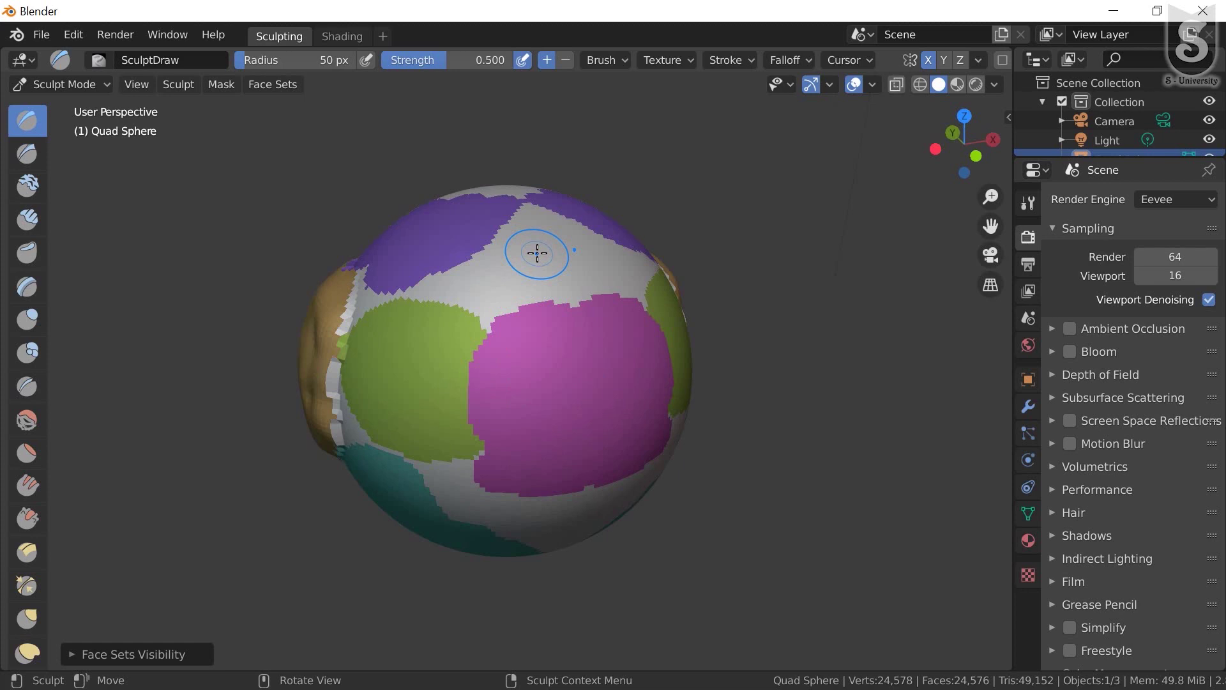
{"action": "key", "text": "shift+h"}
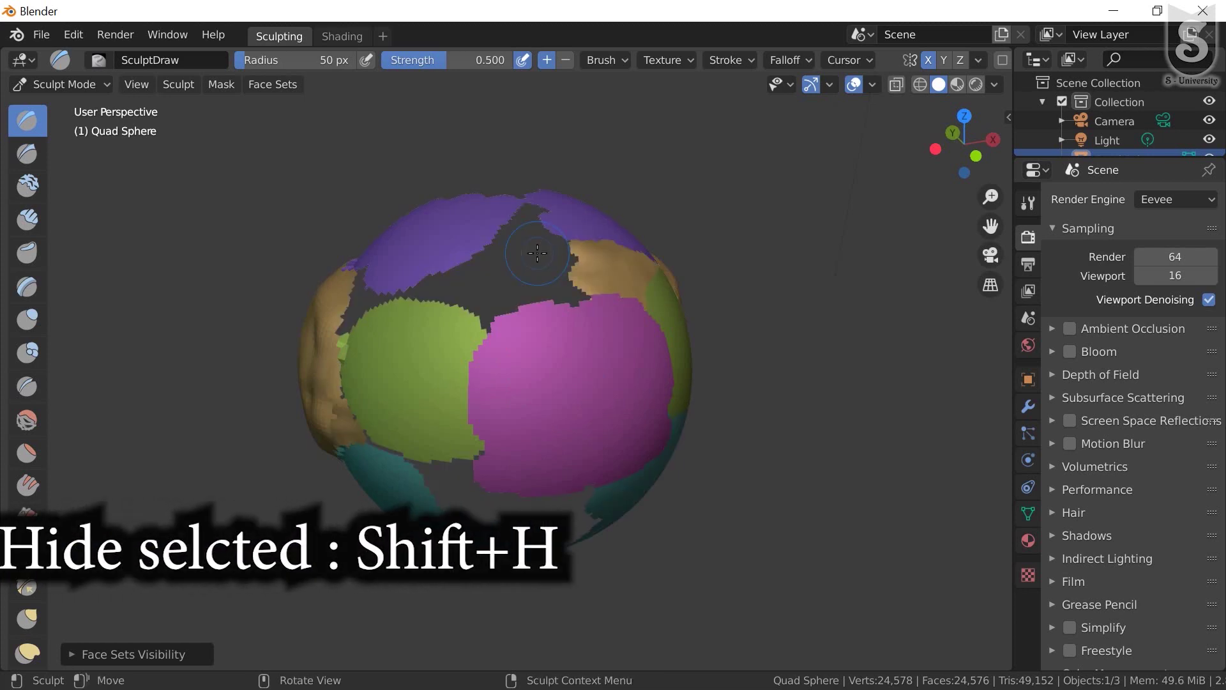
{"action": "mouse_move", "coordinate": [469, 287]}
{"action": "middle_mouse_down"}
{"action": "mouse_move", "coordinate": [413, 272]}
{"action": "mouse_move", "coordinate": [490, 276]}
{"action": "middle_mouse_up"}
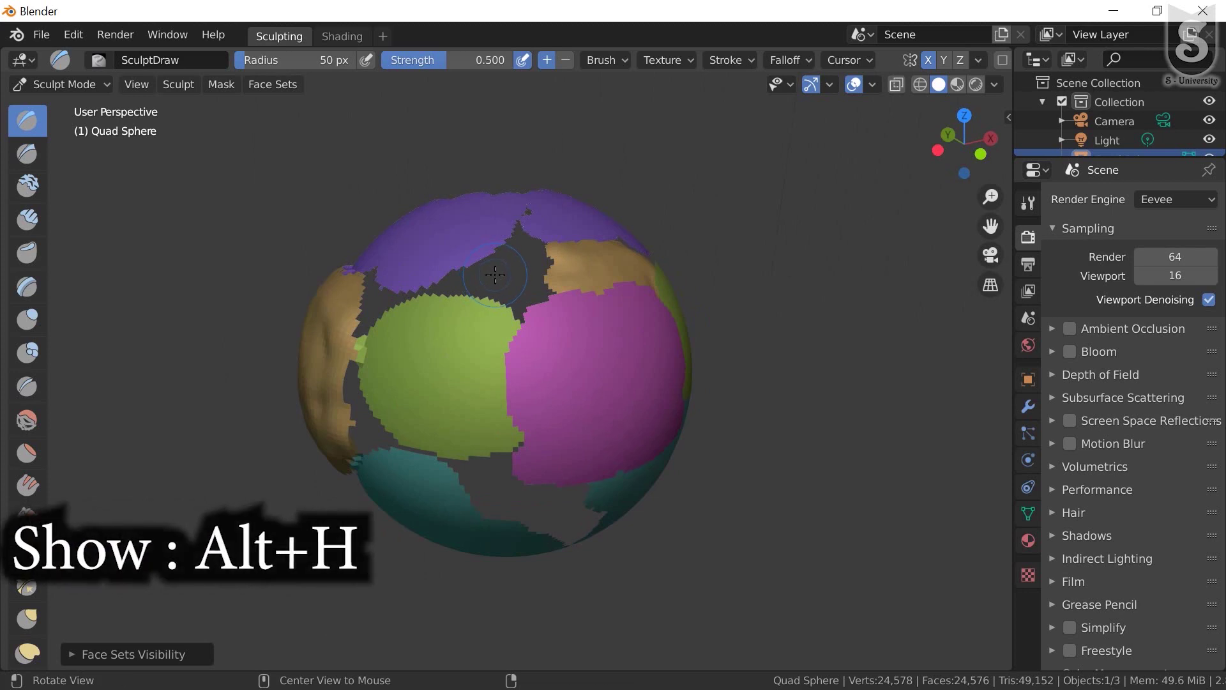
{"action": "key", "text": "alt+h"}
Hide the magenta face set and orbit to the brown side
{"action": "mouse_move", "coordinate": [489, 334]}
{"action": "middle_mouse_down"}
{"action": "mouse_move", "coordinate": [487, 345]}
{"action": "mouse_move", "coordinate": [560, 352]}
{"action": "middle_mouse_up"}
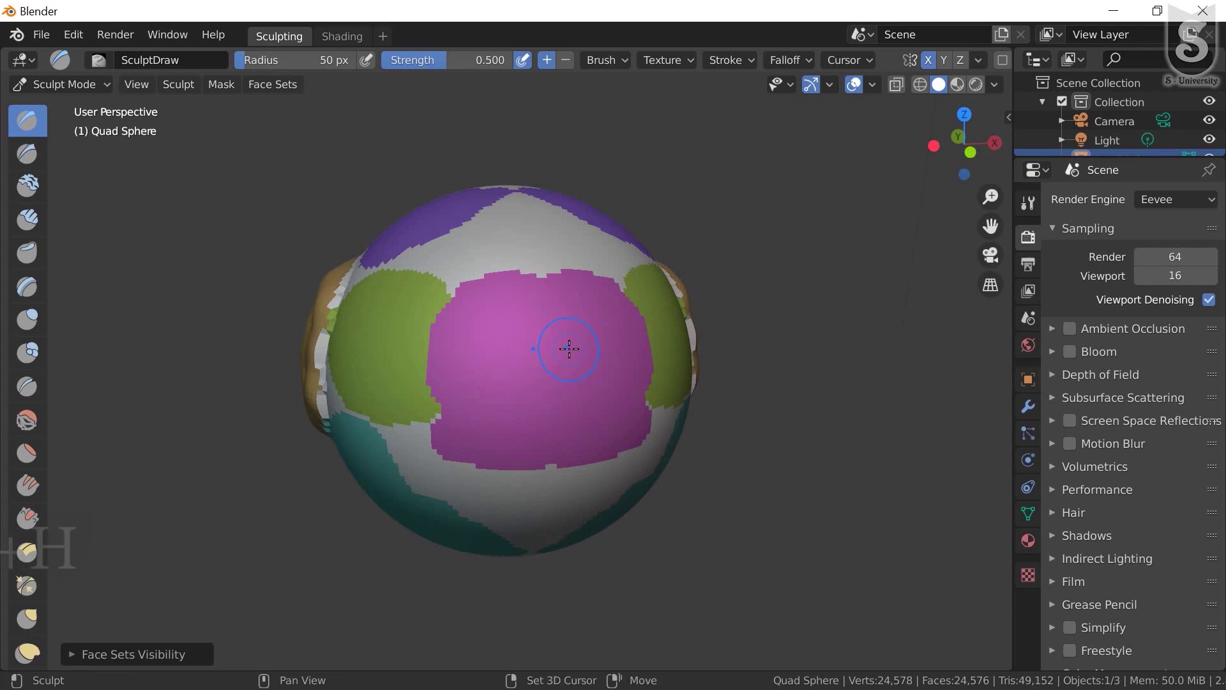
{"action": "key", "text": "shift+h"}
{"action": "mouse_move", "coordinate": [569, 349]}
{"action": "middle_mouse_down"}
{"action": "mouse_move", "coordinate": [504, 347]}
{"action": "mouse_move", "coordinate": [607, 347]}
{"action": "mouse_move", "coordinate": [822, 307]}
{"action": "mouse_move", "coordinate": [536, 343]}
{"action": "middle_mouse_up"}
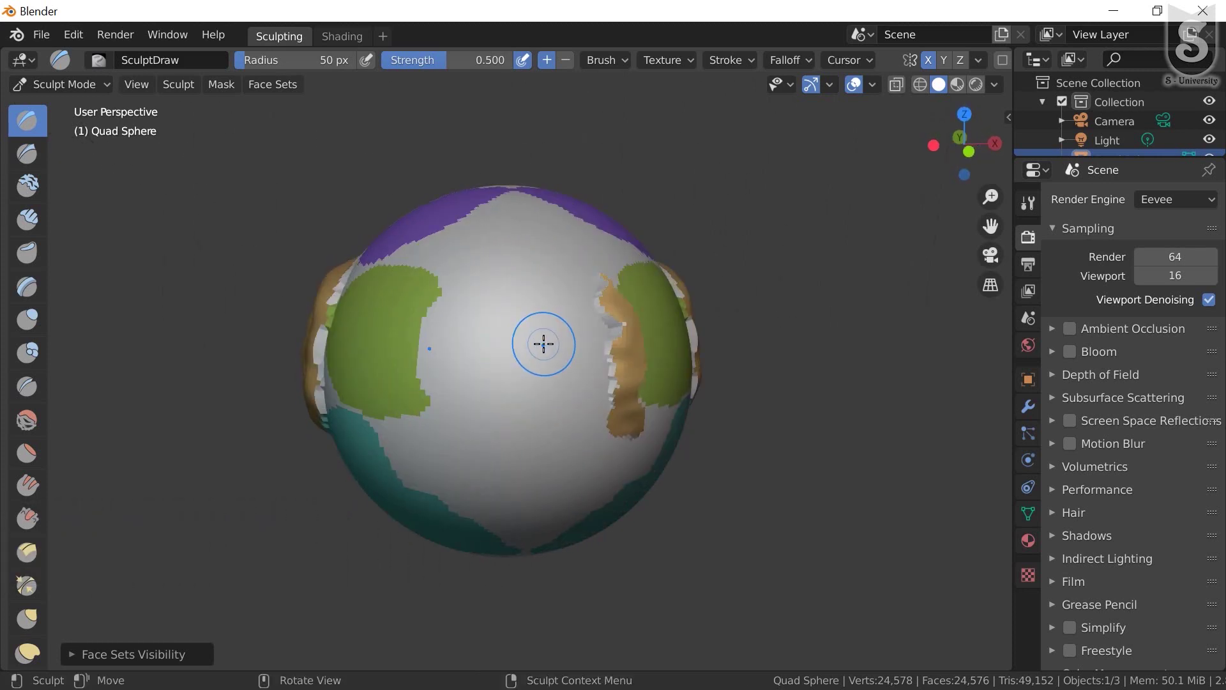
{"action": "key", "text": "alt"}
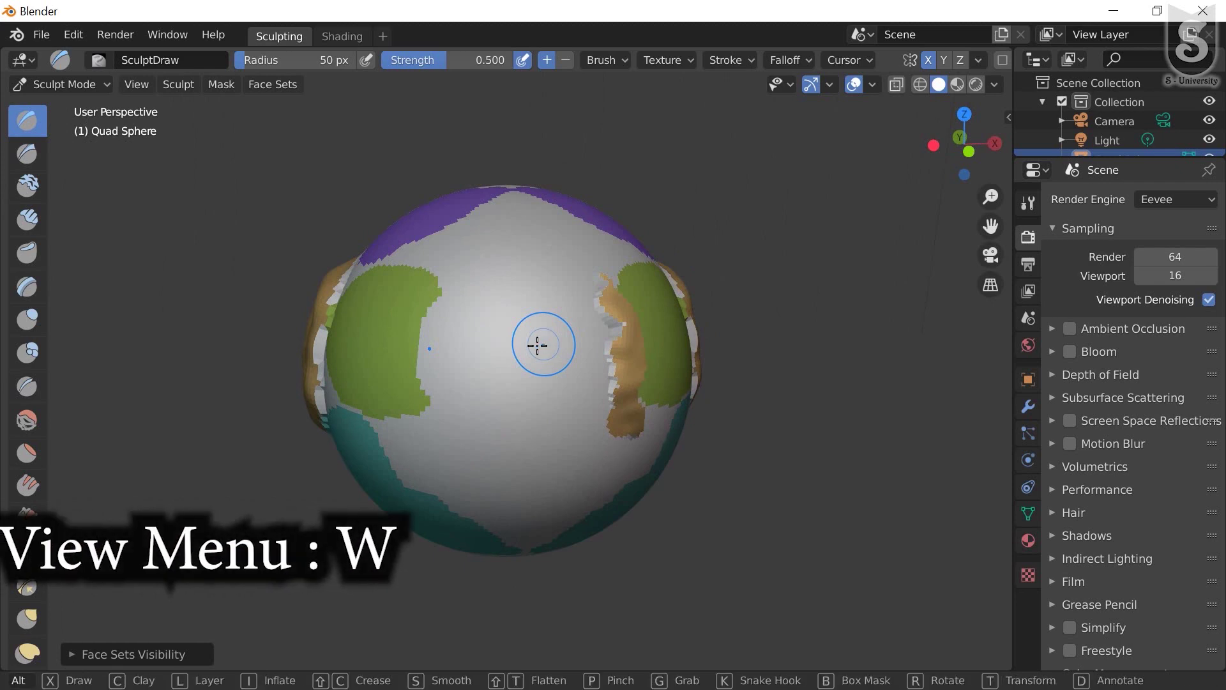
Show all hidden face sets from the visibility pie menu
{"action": "key", "text": "alt+w"}
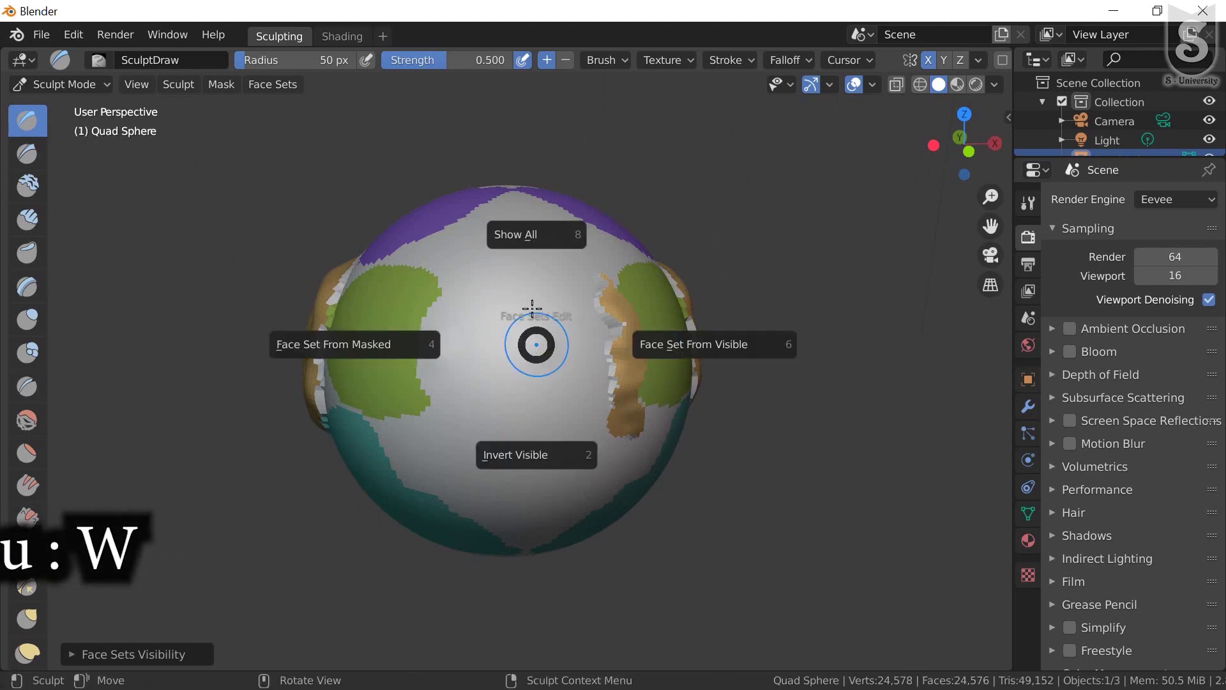
{"action": "left_click", "coordinate": [534, 236]}
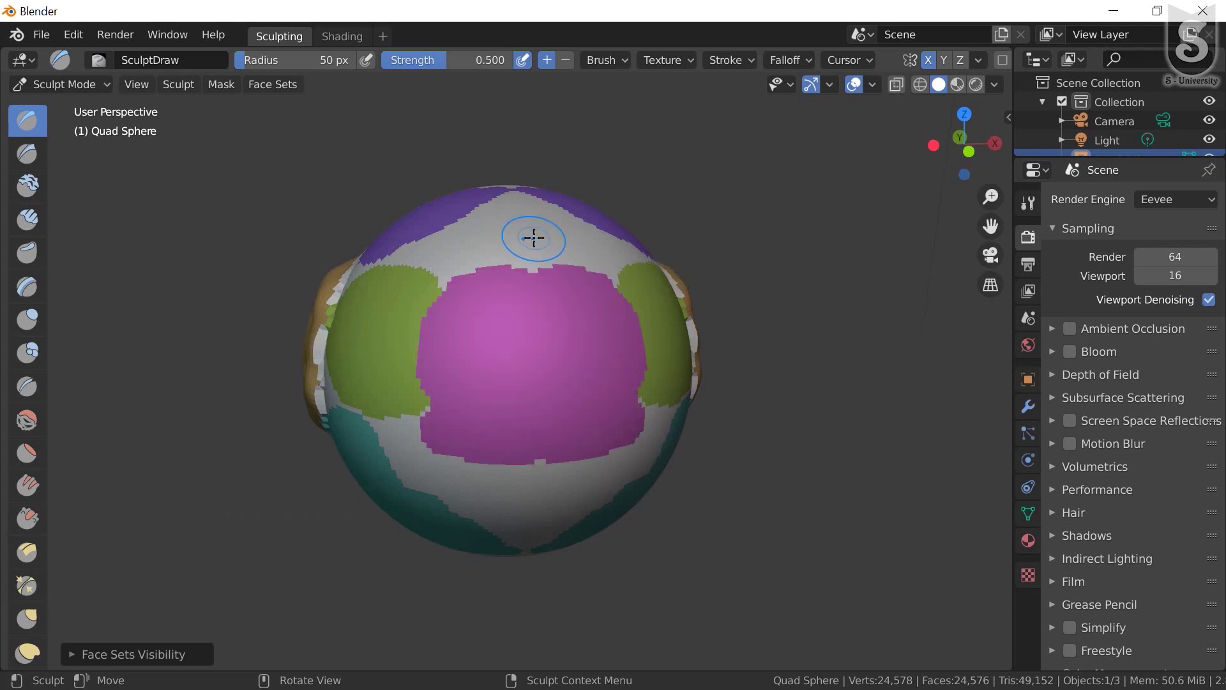
{"action": "mouse_move", "coordinate": [509, 383]}
{"action": "middle_mouse_down"}
{"action": "mouse_move", "coordinate": [451, 375]}
{"action": "mouse_move", "coordinate": [380, 393]}
{"action": "middle_mouse_up"}
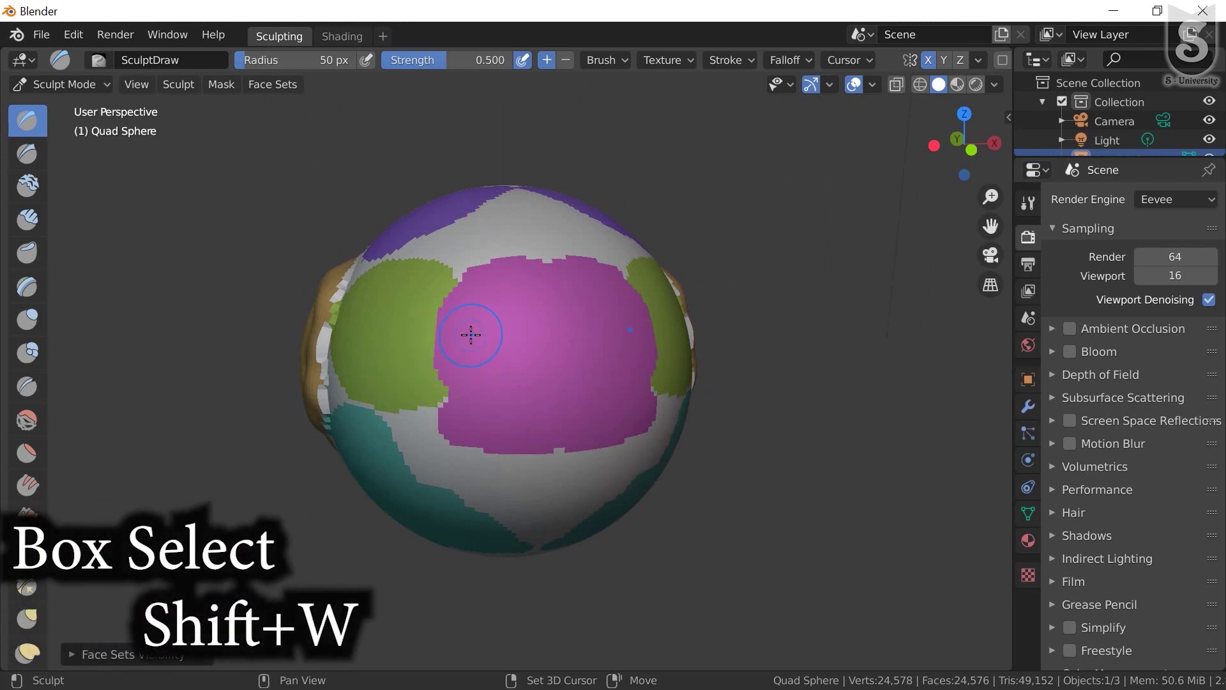
Expand the green face set across the sphere's front, then inspect top and underside
{"action": "key", "text": "shift+w"}
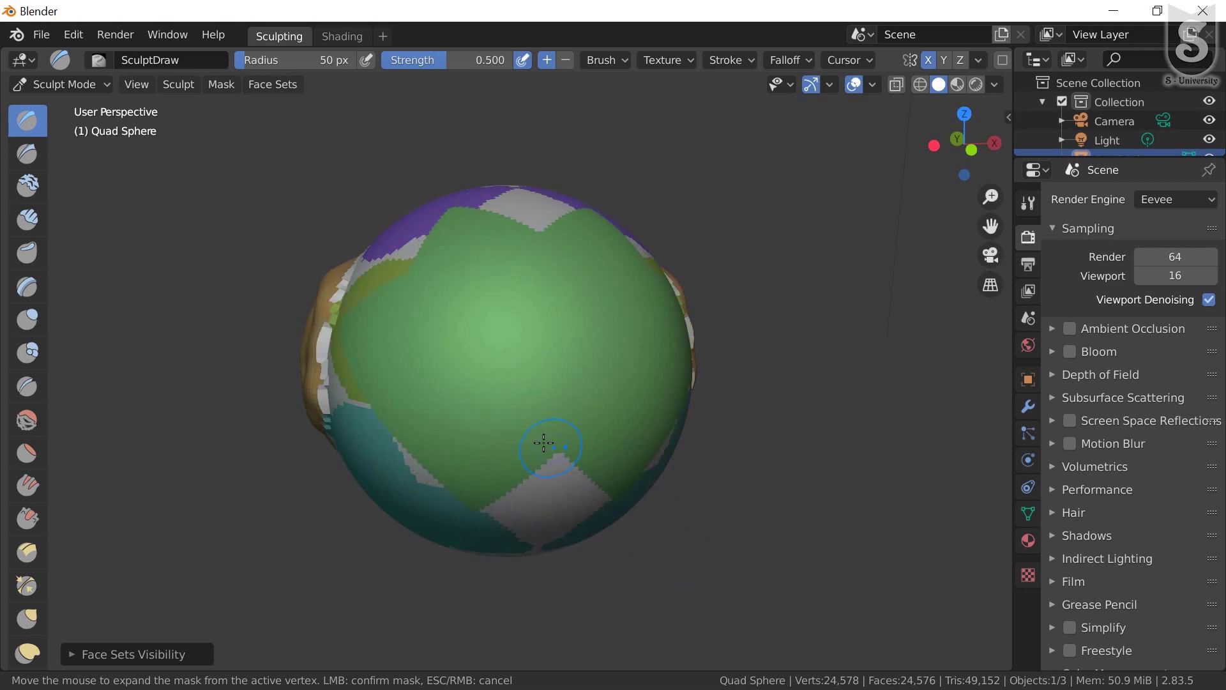
{"action": "left_click", "coordinate": [500, 413]}
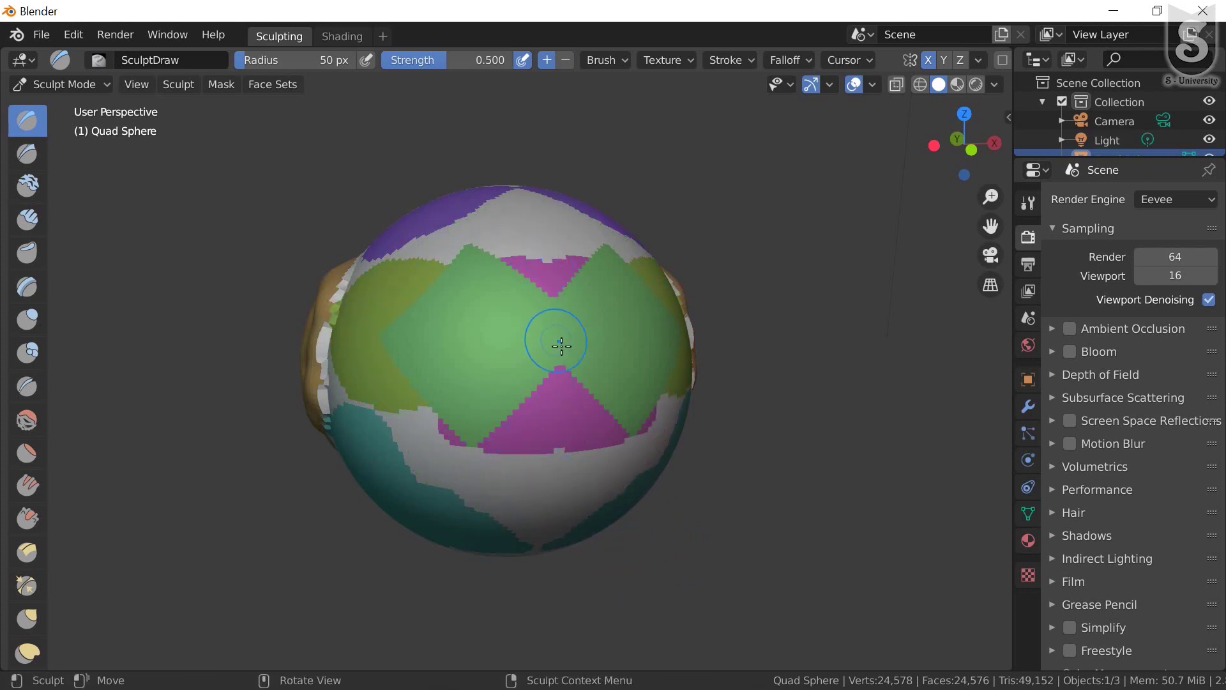
{"action": "middle_click_drag", "start_coordinate": [560, 342], "coordinate": [495, 367]}
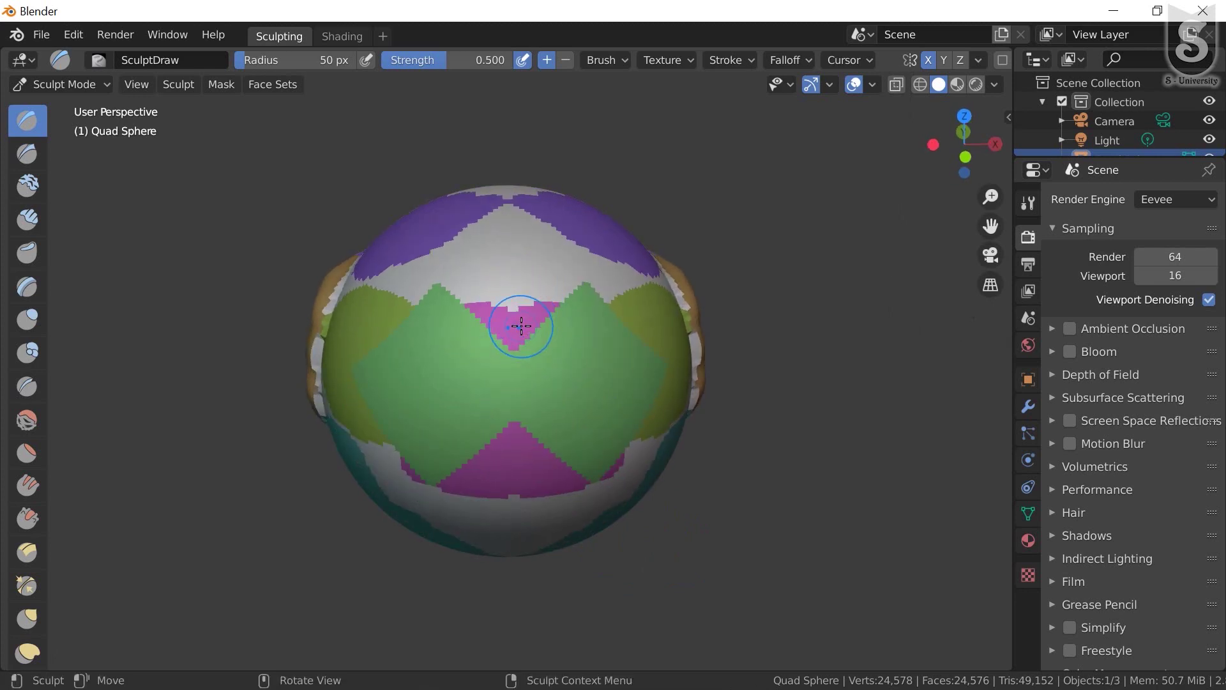
{"action": "middle_click_drag", "start_coordinate": [522, 326], "coordinate": [555, 447]}
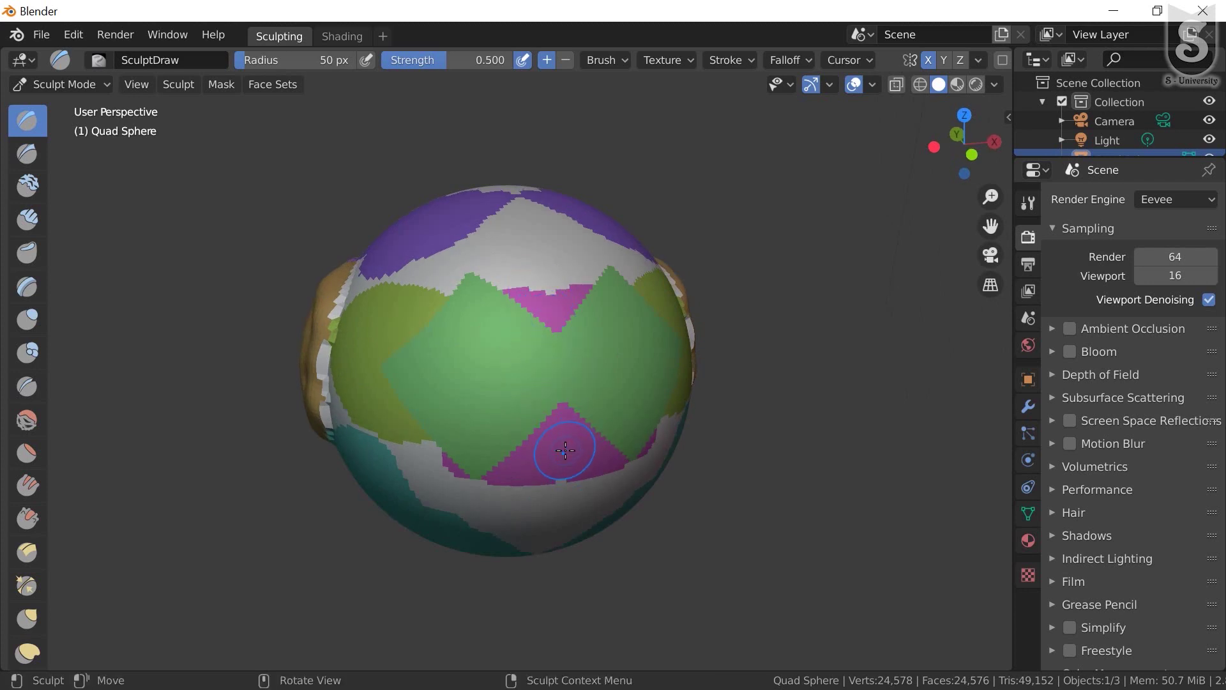
Isolate the magenta face set, then orbit and zoom to inspect the tan, teal, purple, green and brown regions
{"action": "key", "text": "shift+h"}
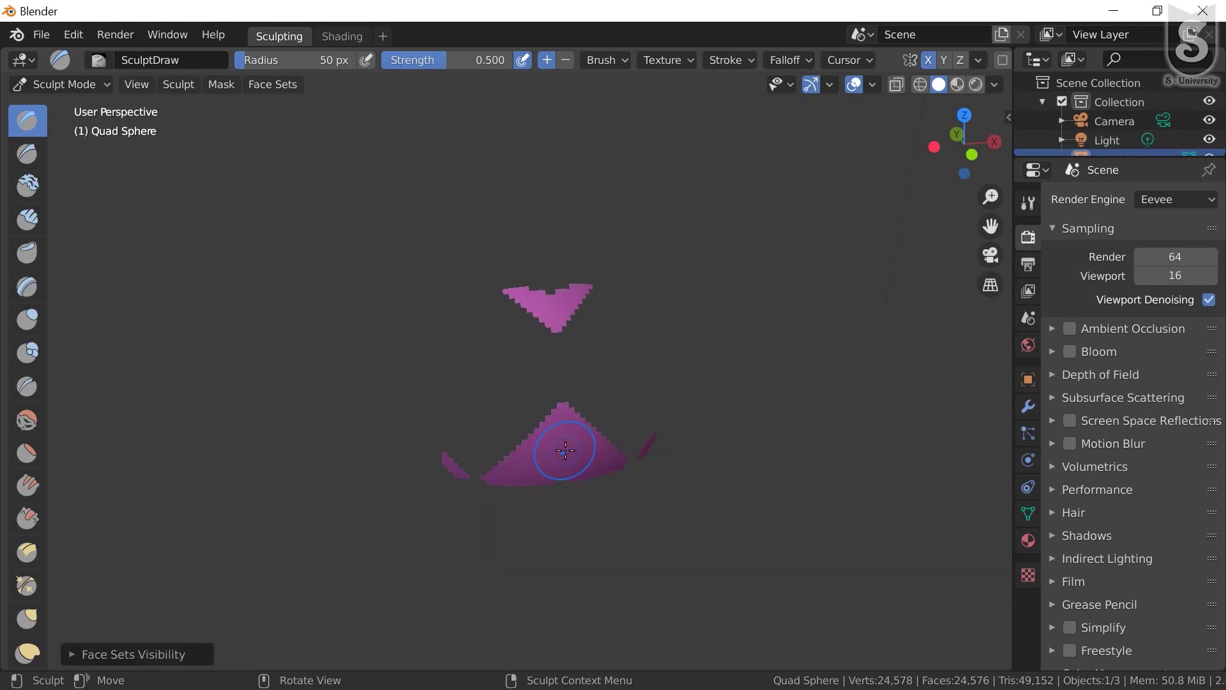
{"action": "mouse_move", "coordinate": [550, 428]}
{"action": "middle_mouse_down"}
{"action": "mouse_move", "coordinate": [600, 373]}
{"action": "mouse_move", "coordinate": [440, 409]}
{"action": "middle_mouse_up"}
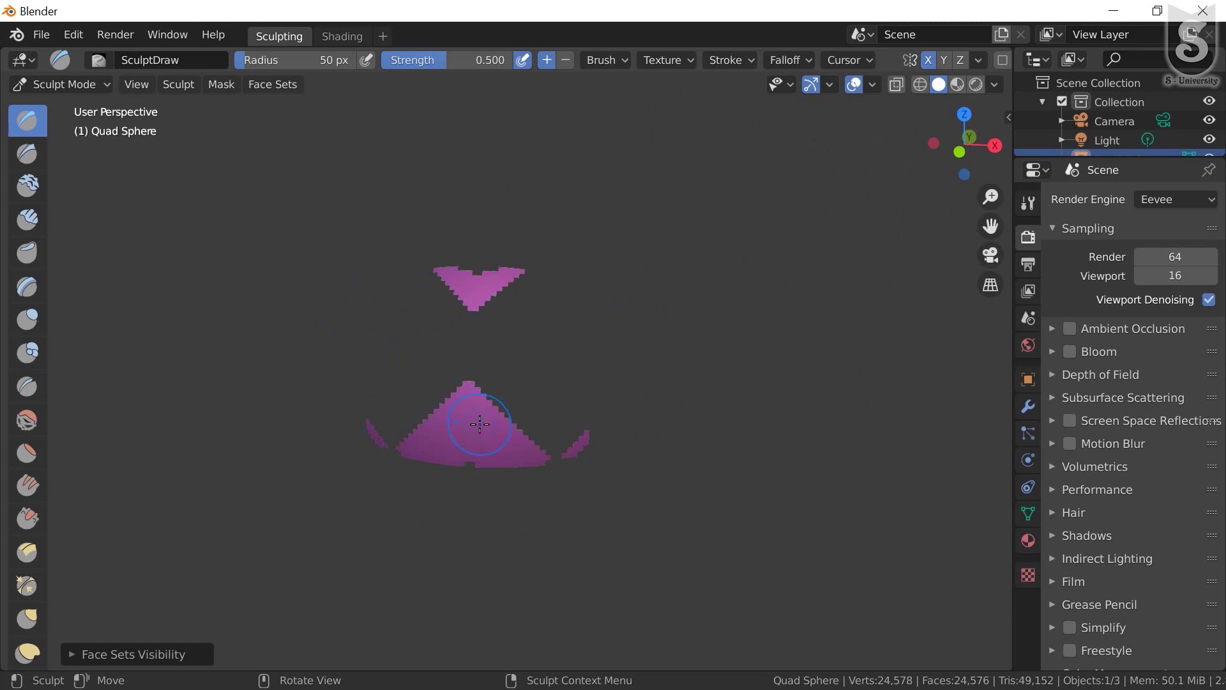
{"action": "mouse_move", "coordinate": [477, 425]}
{"action": "middle_mouse_down"}
{"action": "mouse_move", "coordinate": [465, 392]}
{"action": "mouse_move", "coordinate": [569, 356]}
{"action": "mouse_move", "coordinate": [594, 277]}
{"action": "middle_mouse_up"}
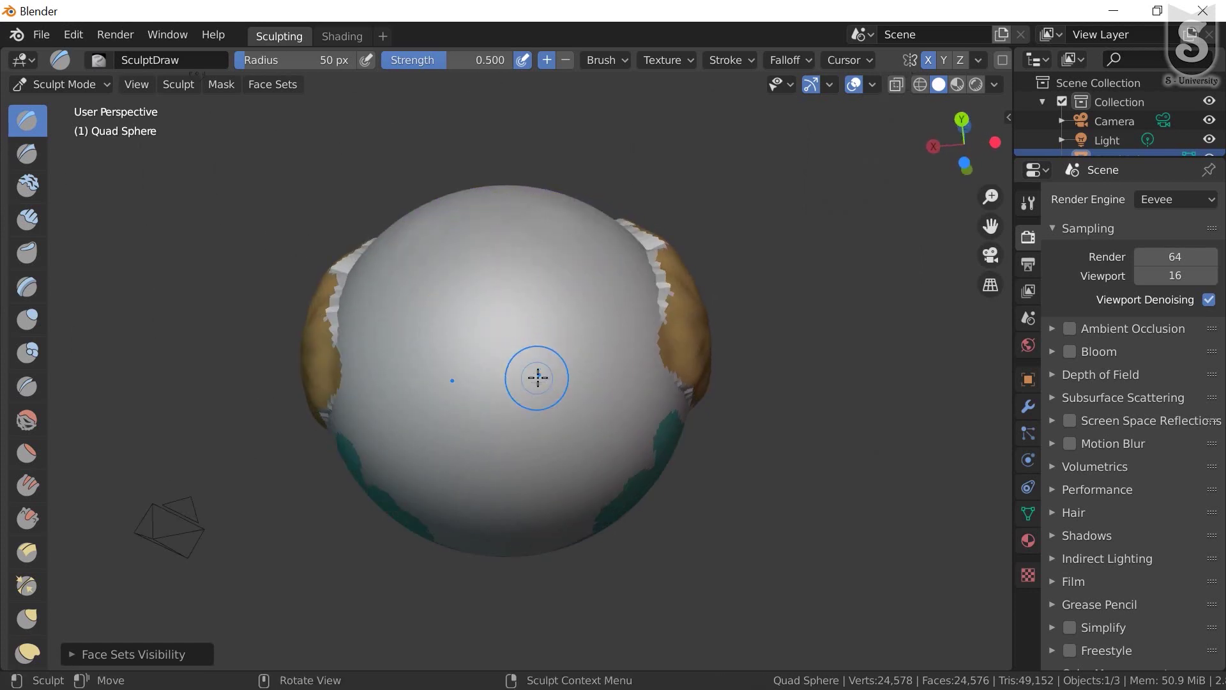
{"action": "mouse_move", "coordinate": [539, 374]}
{"action": "middle_mouse_down"}
{"action": "mouse_move", "coordinate": [322, 342]}
{"action": "mouse_move", "coordinate": [466, 405]}
{"action": "middle_mouse_up"}
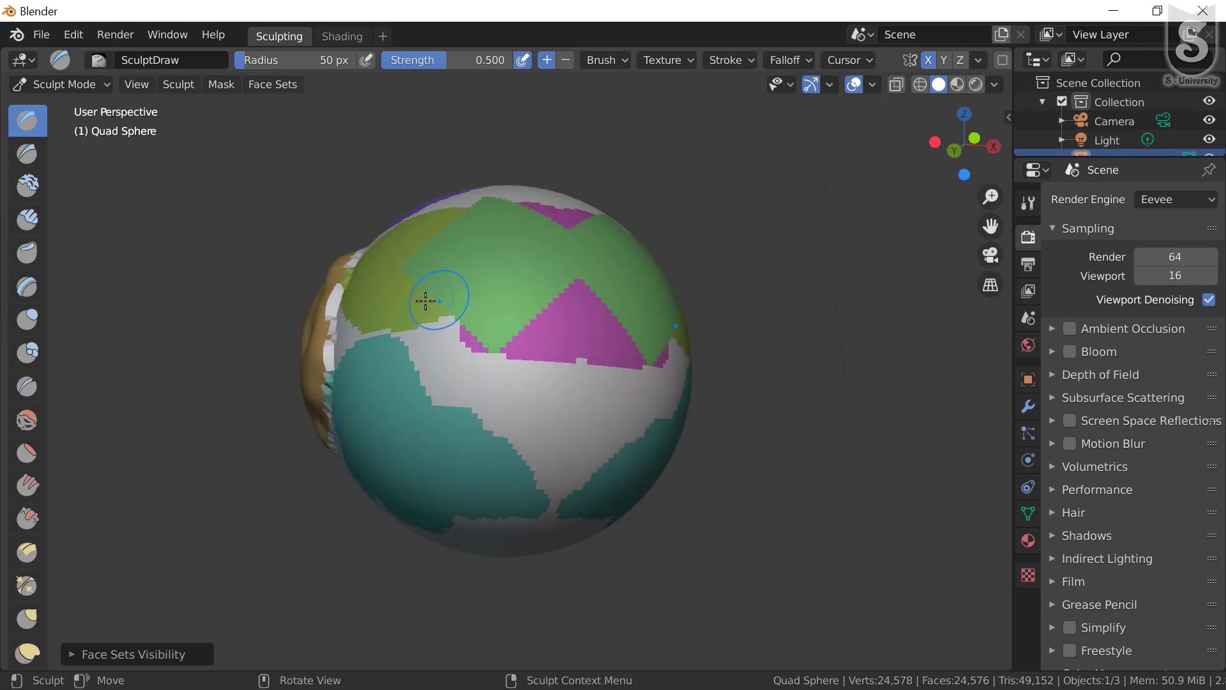
{"action": "mouse_move", "coordinate": [427, 295]}
{"action": "middle_mouse_down"}
{"action": "mouse_move", "coordinate": [420, 380]}
{"action": "mouse_move", "coordinate": [396, 334]}
{"action": "mouse_move", "coordinate": [357, 344]}
{"action": "mouse_move", "coordinate": [548, 323]}
{"action": "mouse_move", "coordinate": [421, 328]}
{"action": "mouse_move", "coordinate": [512, 352]}
{"action": "mouse_move", "coordinate": [449, 351]}
{"action": "middle_mouse_up"}
{"action": "scroll", "coordinate": [577, 356], "scroll_direction": "up", "scroll_amount": 1}
{"action": "scroll", "coordinate": [584, 364], "scroll_direction": "up", "scroll_amount": 2}
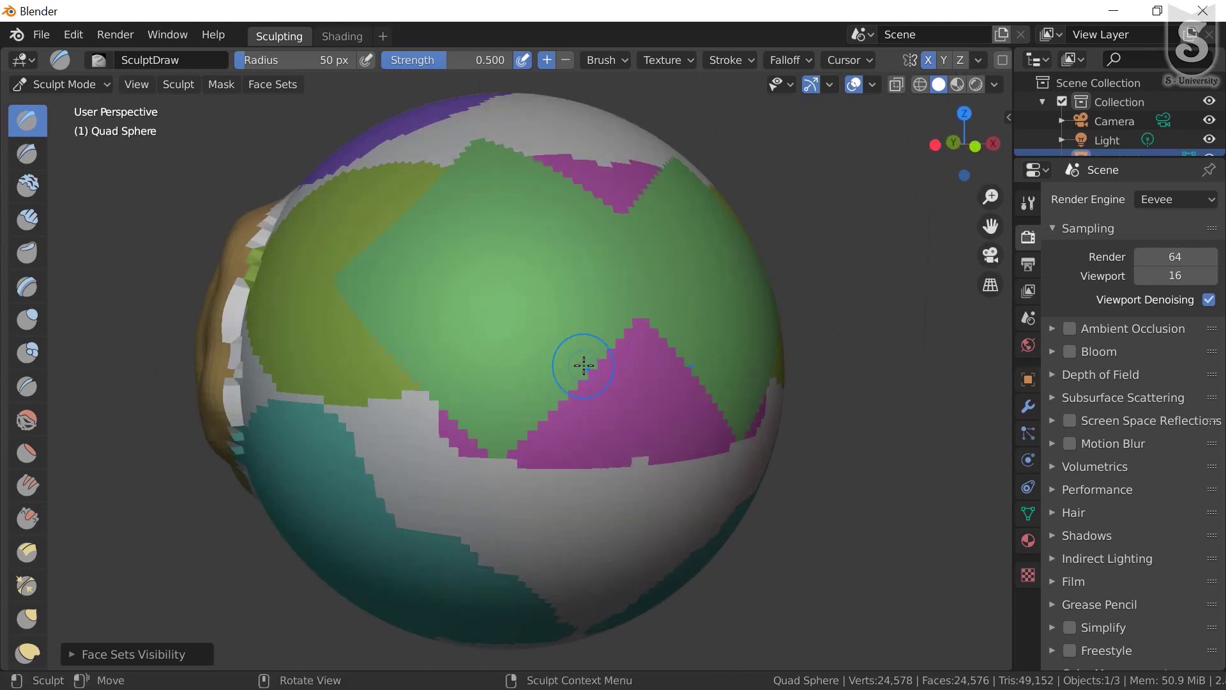
{"action": "scroll", "coordinate": [583, 365], "scroll_direction": "down", "scroll_amount": 3}
{"action": "mouse_move", "coordinate": [584, 365]}
{"action": "middle_mouse_down"}
{"action": "mouse_move", "coordinate": [506, 359]}
{"action": "mouse_move", "coordinate": [548, 396]}
{"action": "middle_mouse_up"}
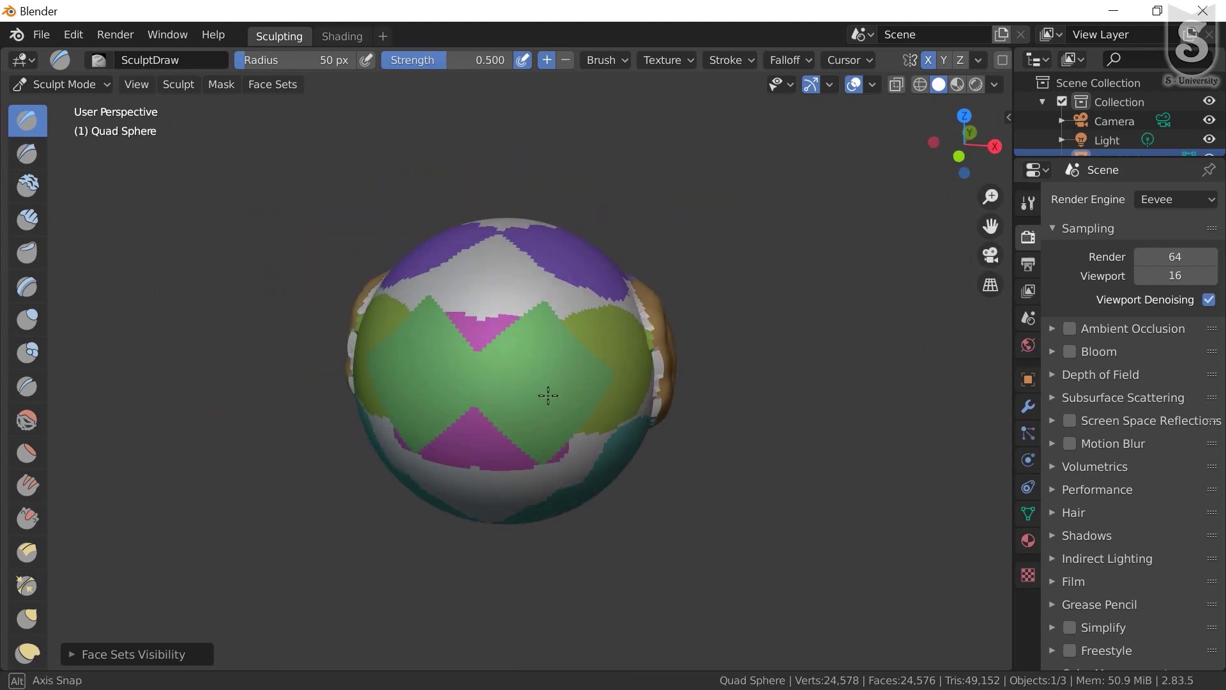
{"action": "scroll", "coordinate": [524, 388], "scroll_direction": "up", "scroll_amount": 4}
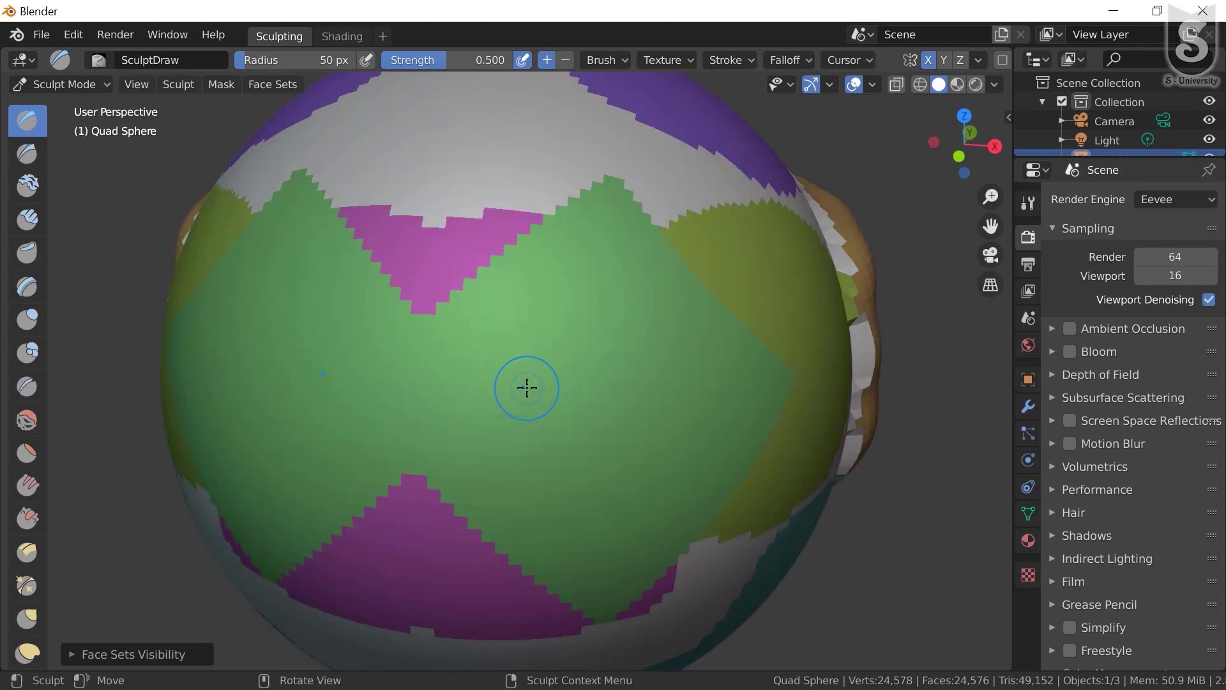
{"action": "mouse_move", "coordinate": [506, 361]}
{"action": "middle_mouse_down"}
{"action": "mouse_move", "coordinate": [524, 402]}
{"action": "mouse_move", "coordinate": [524, 360]}
{"action": "mouse_move", "coordinate": [492, 402]}
{"action": "mouse_move", "coordinate": [567, 421]}
{"action": "mouse_move", "coordinate": [329, 402]}
{"action": "middle_mouse_up"}
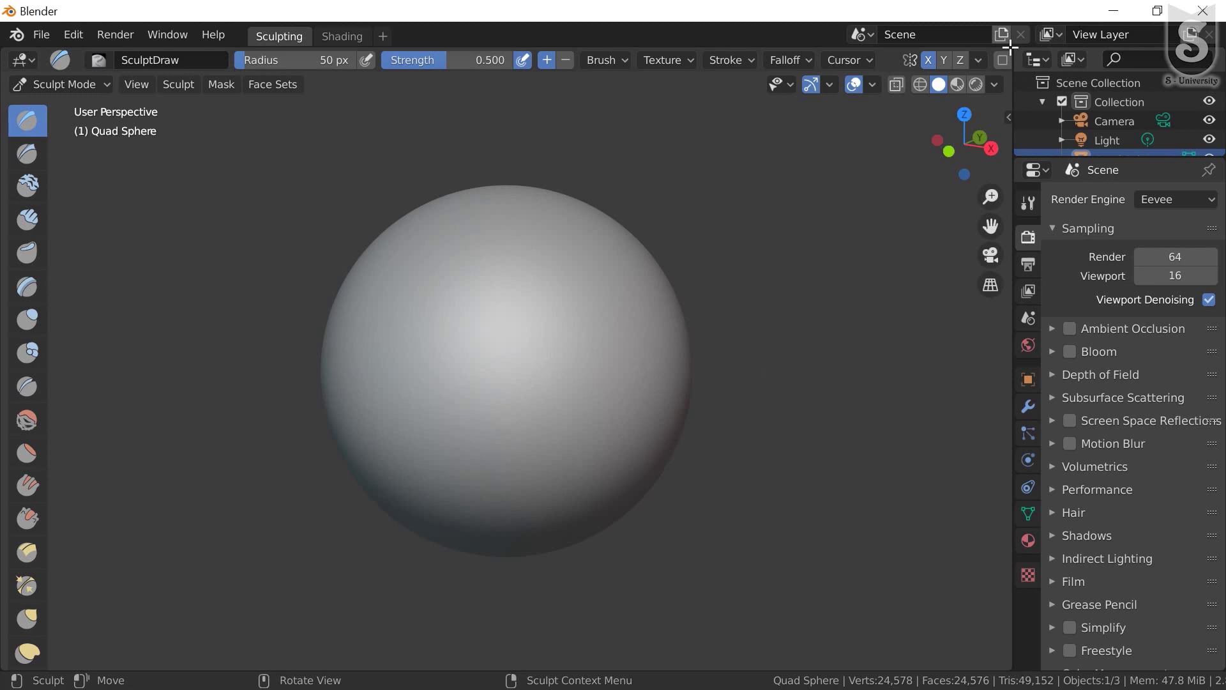
Split the viewport into side-by-side areas and make the right one an Image Editor
{"action": "left_click_drag", "start_coordinate": [998, 47], "coordinate": [503, 101]}
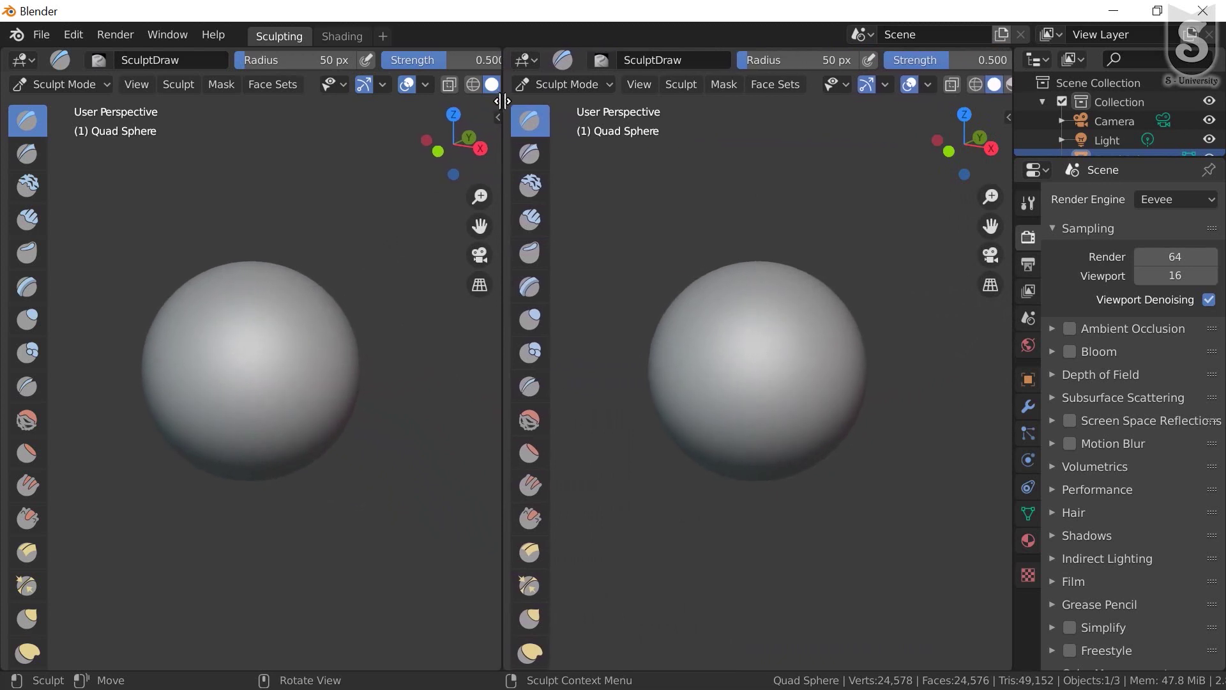
{"action": "left_click", "coordinate": [599, 87]}
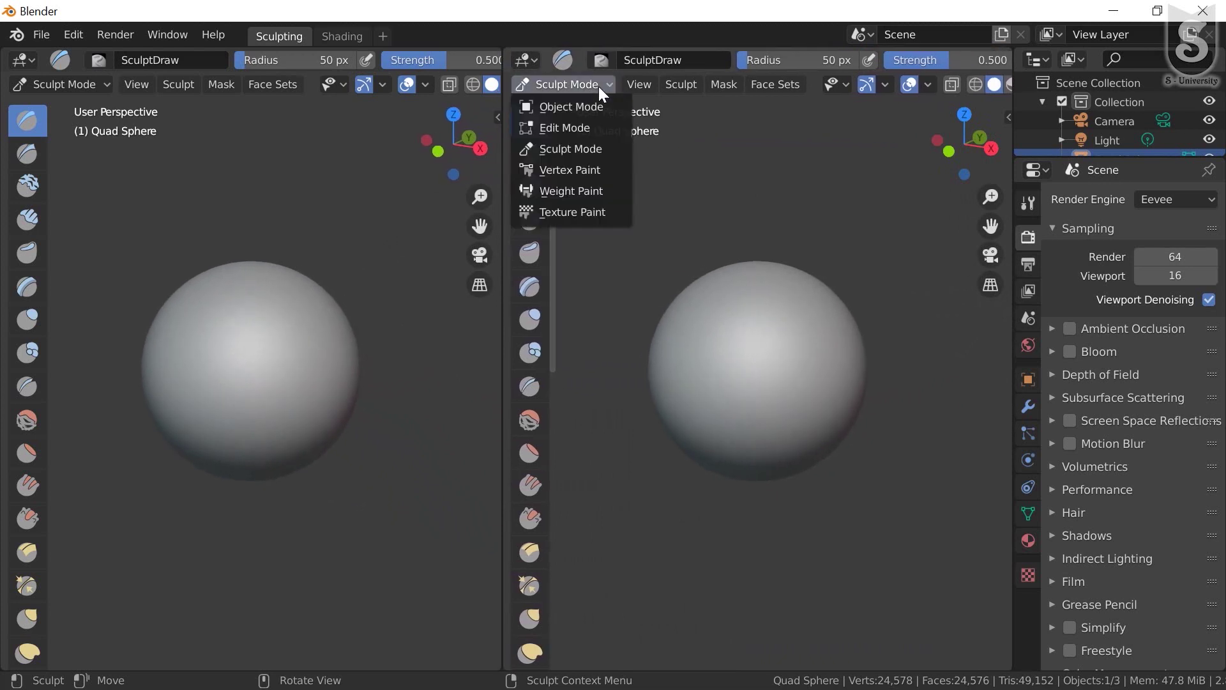
{"action": "left_click", "coordinate": [525, 60]}
{"action": "left_click", "coordinate": [568, 153]}
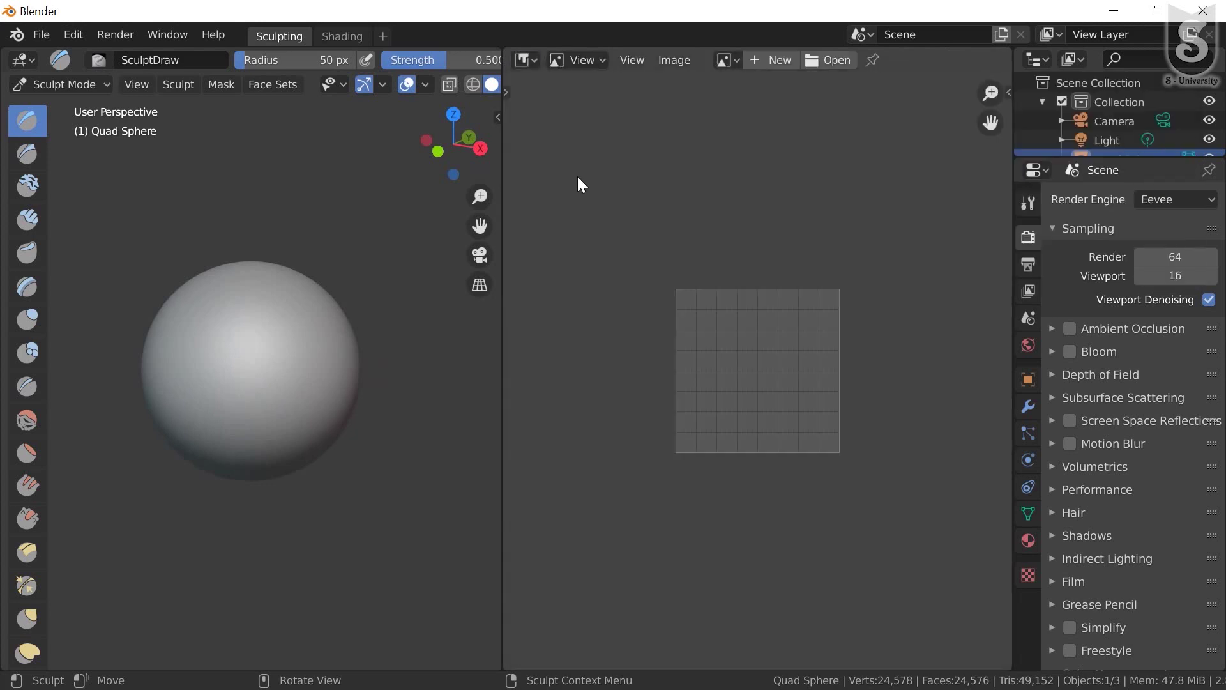
Create a black 2048 × 2048 image named 'Custom Brush' (width 1024*2) and zoom out
{"action": "left_click", "coordinate": [766, 57]}
{"action": "left_click", "coordinate": [821, 92]}
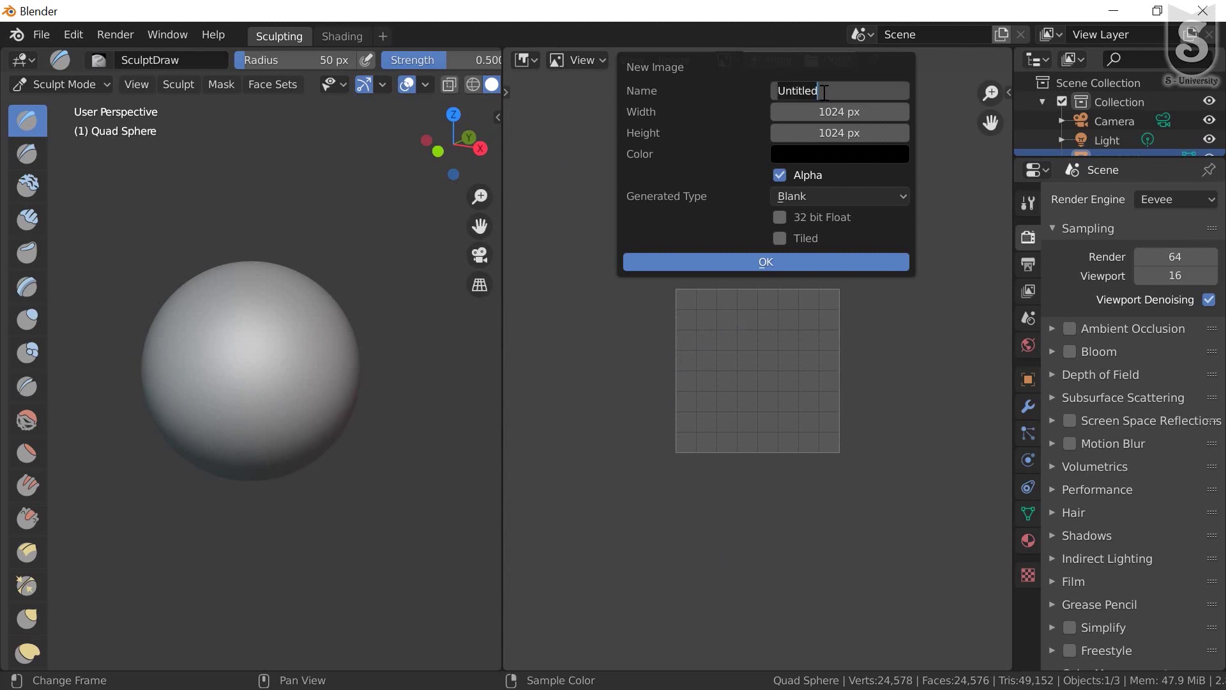
{"action": "type", "text": "Custom Brush"}
{"action": "key", "text": "Return"}
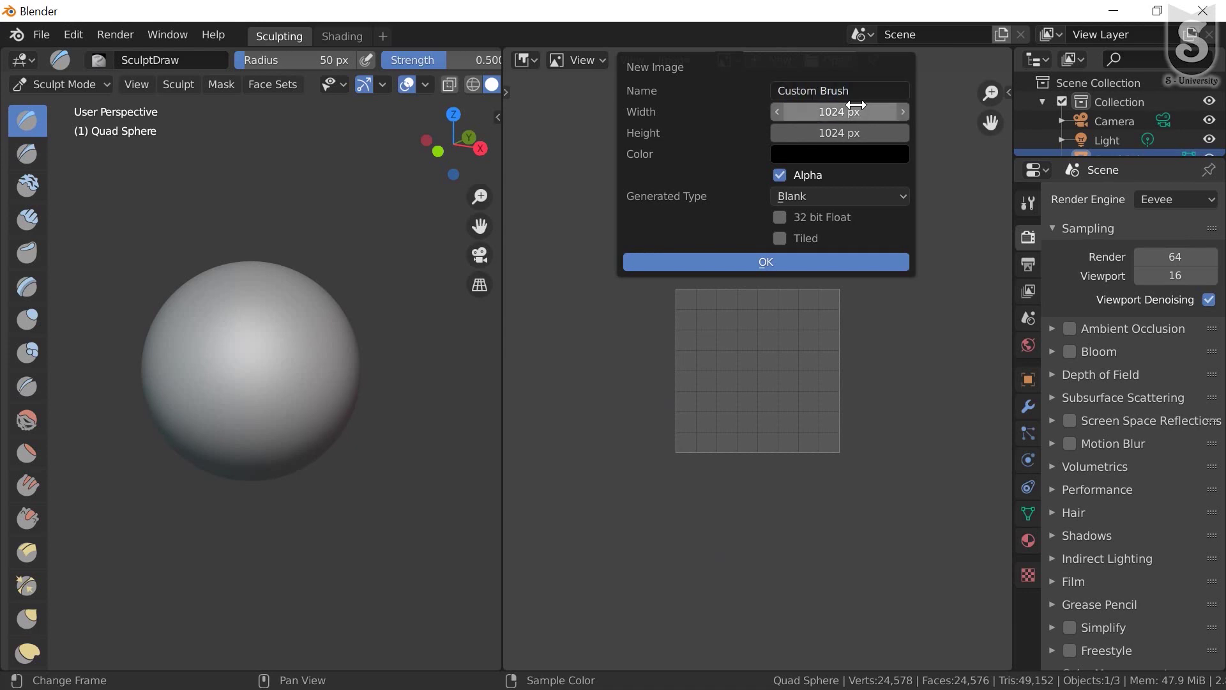
{"action": "left_click", "coordinate": [852, 110]}
{"action": "left_click", "coordinate": [855, 109]}
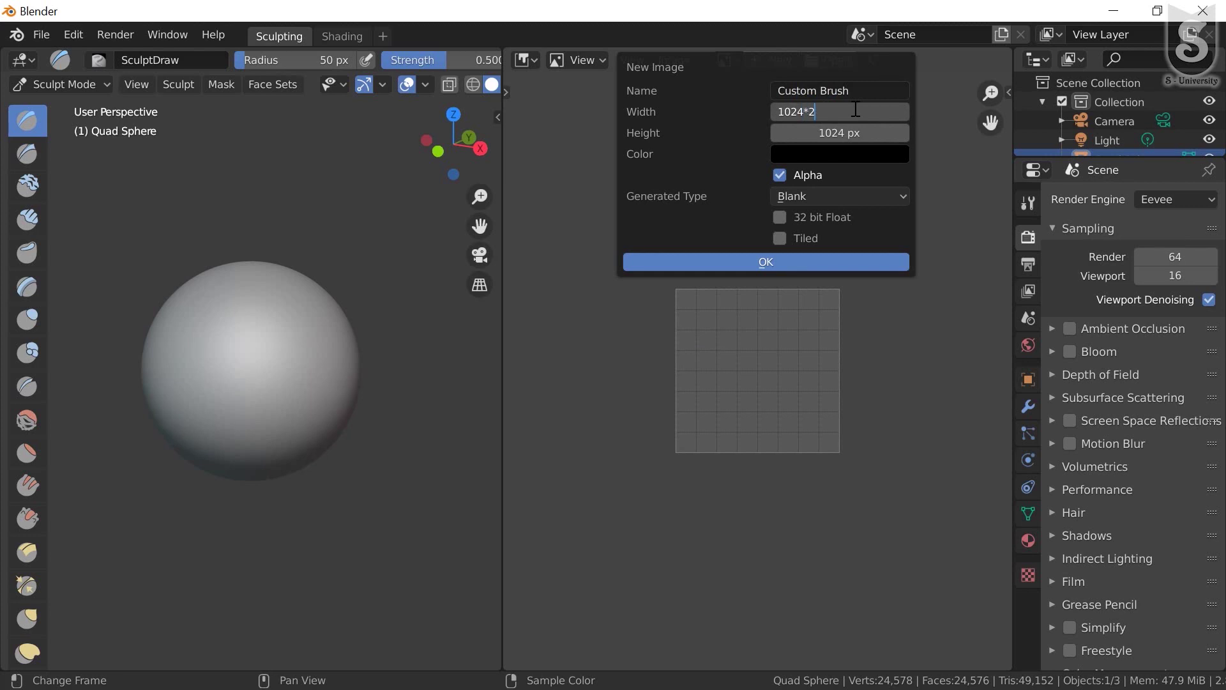
{"action": "key", "text": "Return"}
{"action": "left_click", "coordinate": [867, 136]}
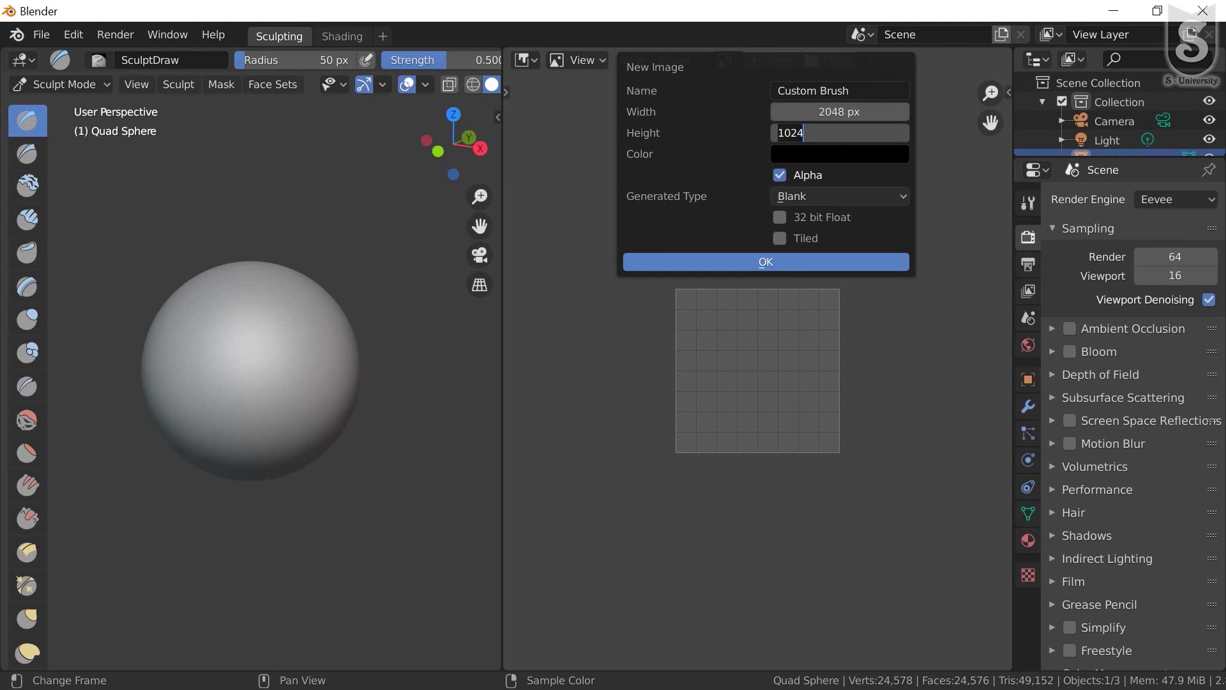
{"action": "left_click", "coordinate": [868, 136]}
{"action": "left_click", "coordinate": [751, 262]}
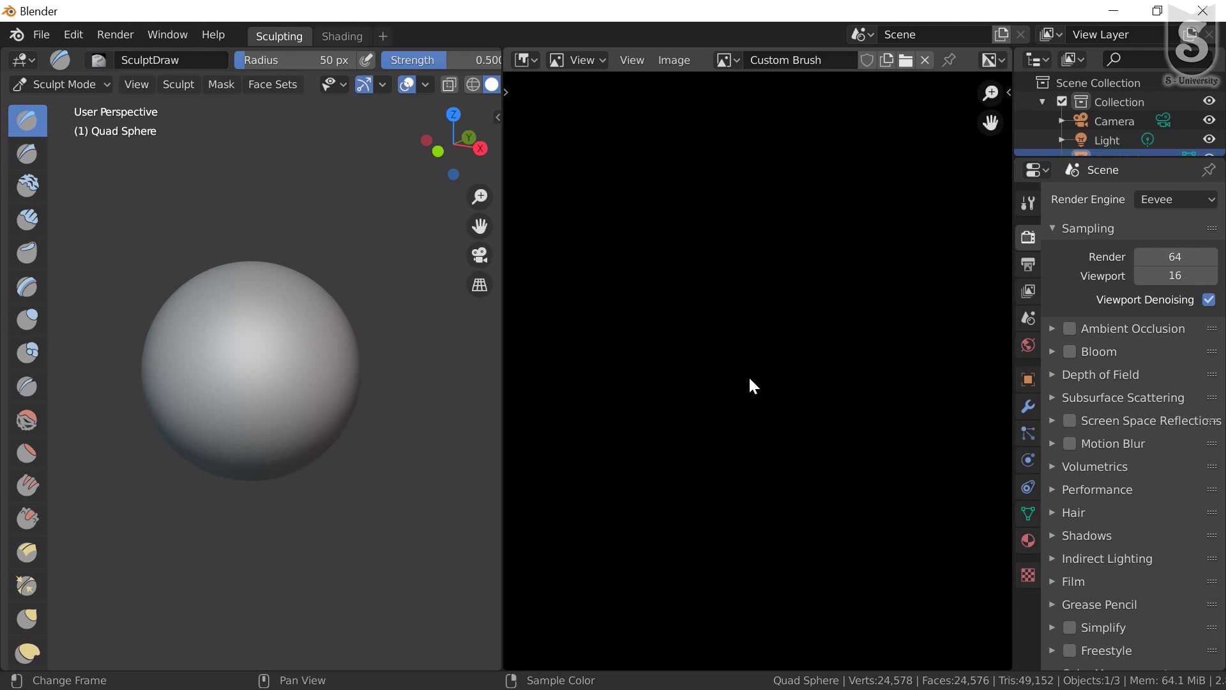
{"action": "scroll", "coordinate": [749, 379], "scroll_direction": "down", "scroll_amount": 3}
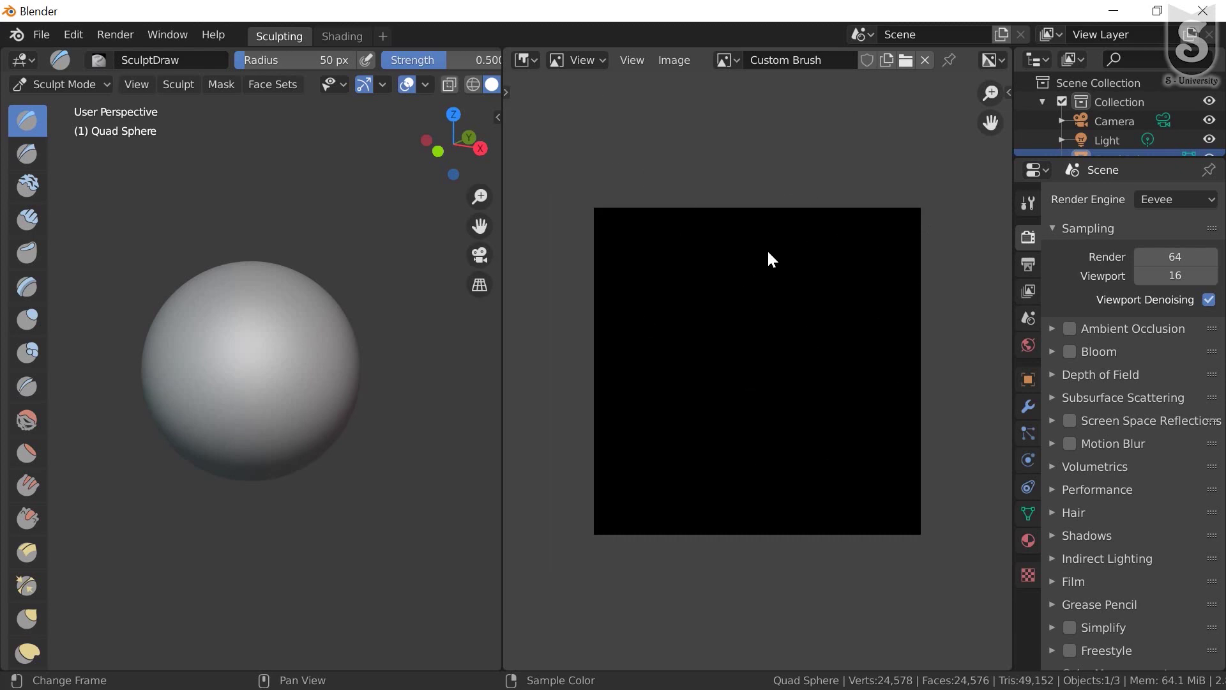
Switch the image editor to Paint mode with the sidebar and toolbar visible
{"action": "left_click", "coordinate": [584, 58]}
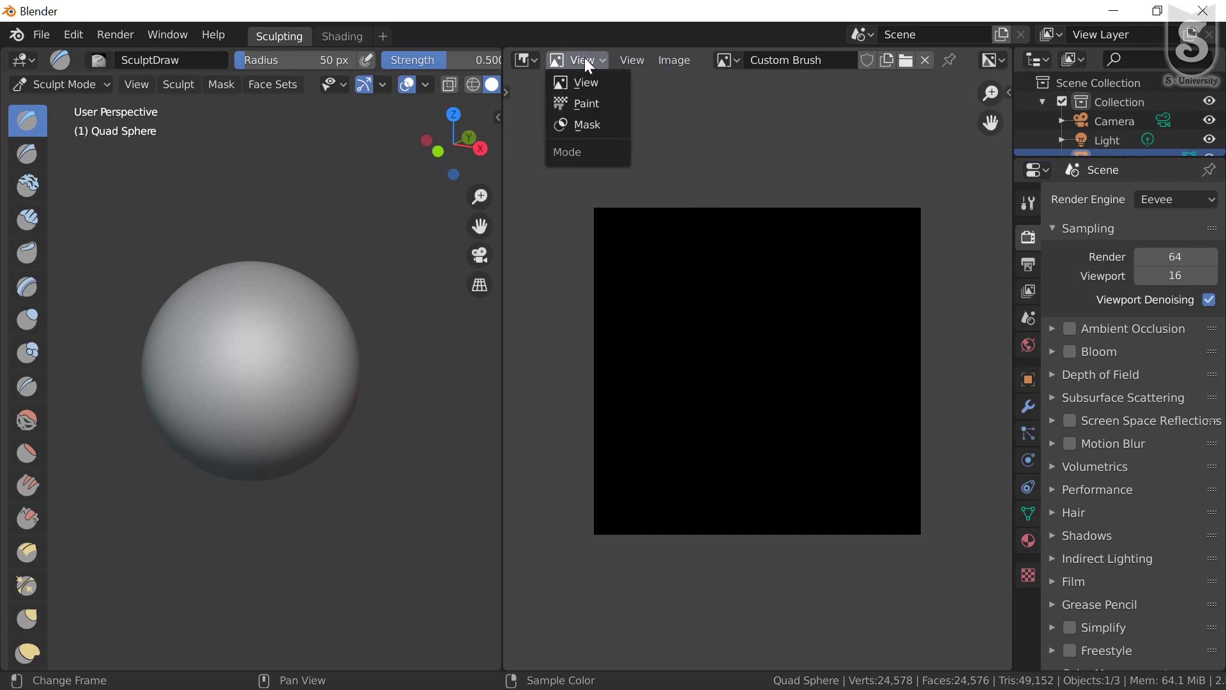
{"action": "left_click", "coordinate": [584, 103]}
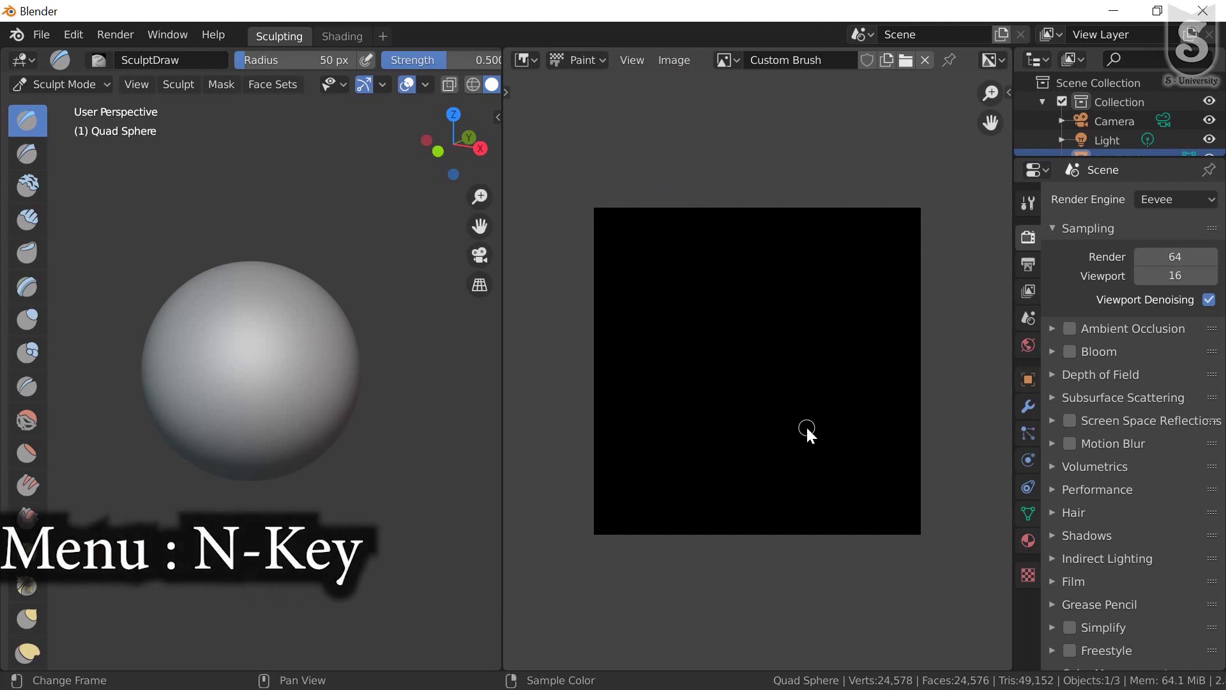
{"action": "key", "text": "n"}
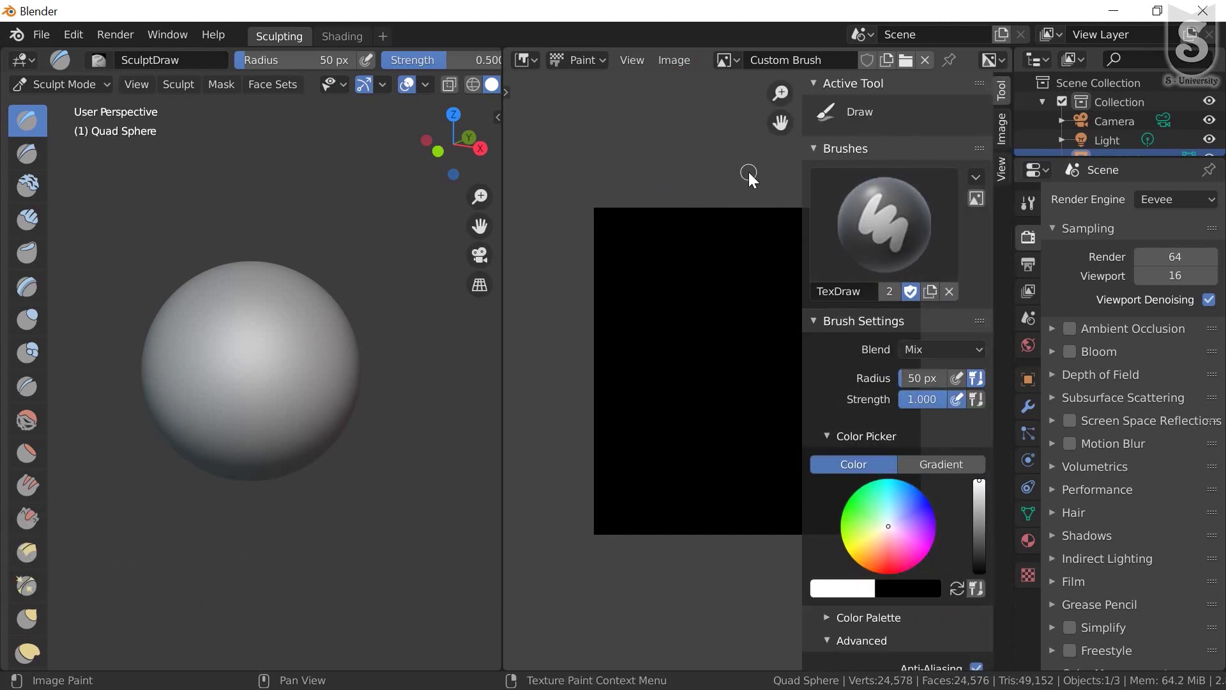
{"action": "key", "text": "t"}
{"action": "key", "text": "t"}
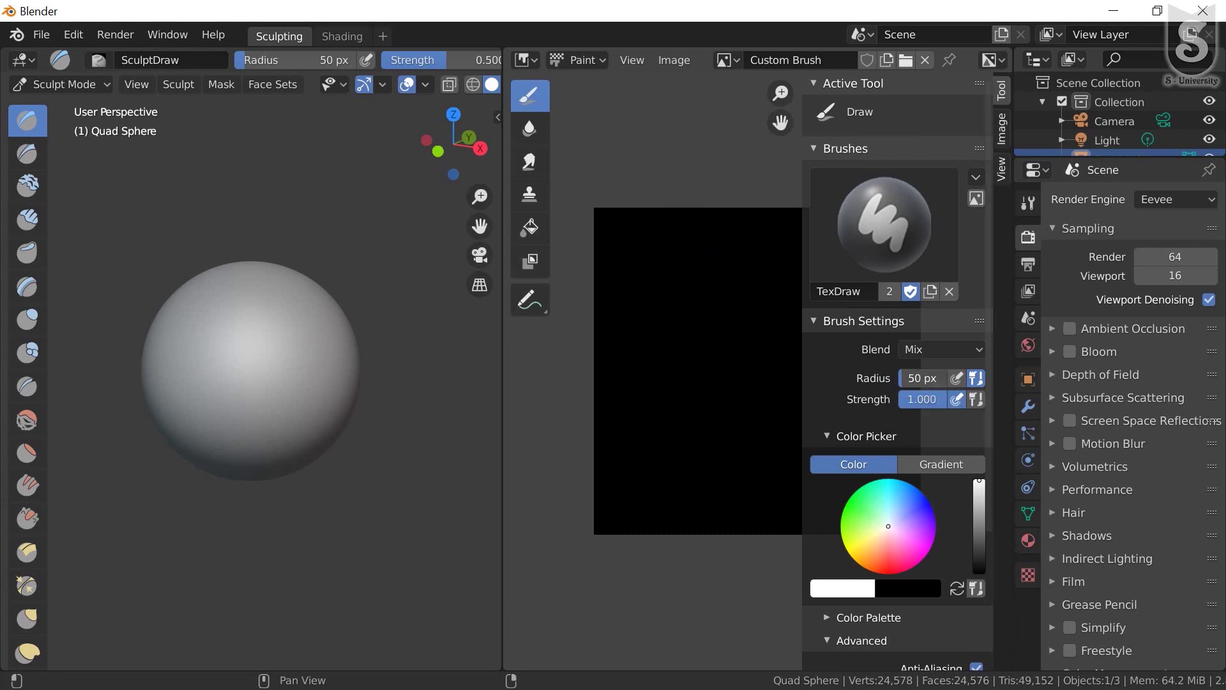
Set the paint brush radius to 216 px and its colour to peach
{"action": "left_click_drag", "start_coordinate": [911, 377], "coordinate": [971, 378]}
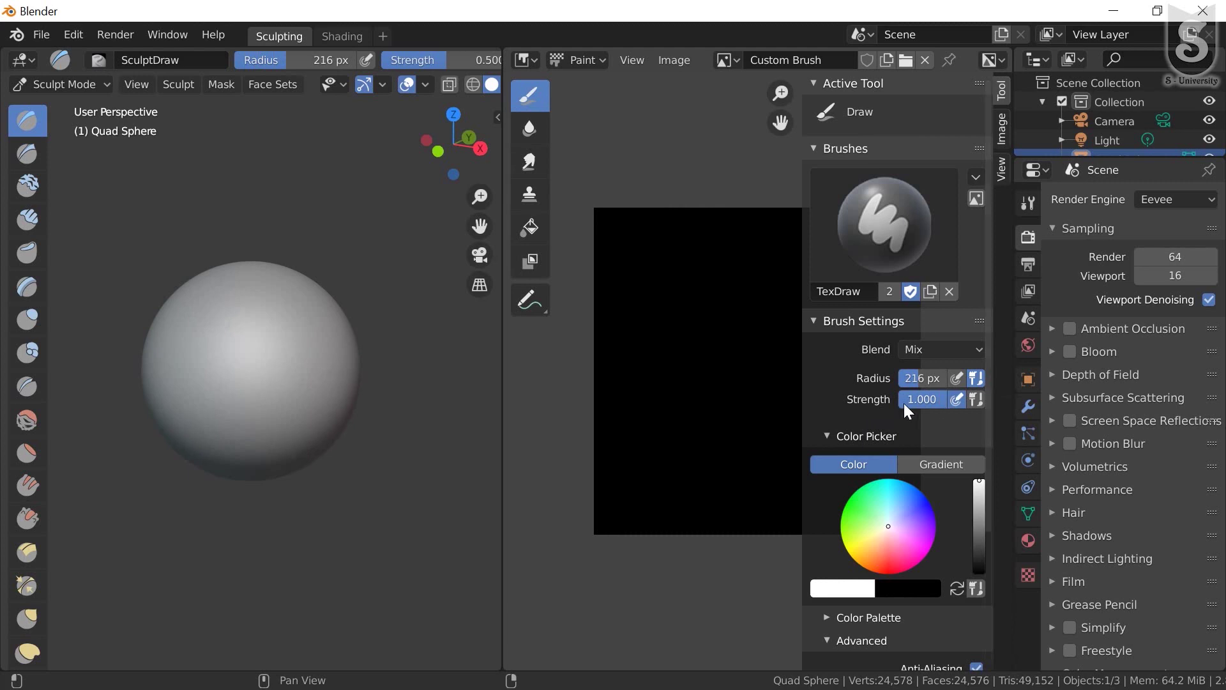
{"action": "left_click", "coordinate": [887, 523]}
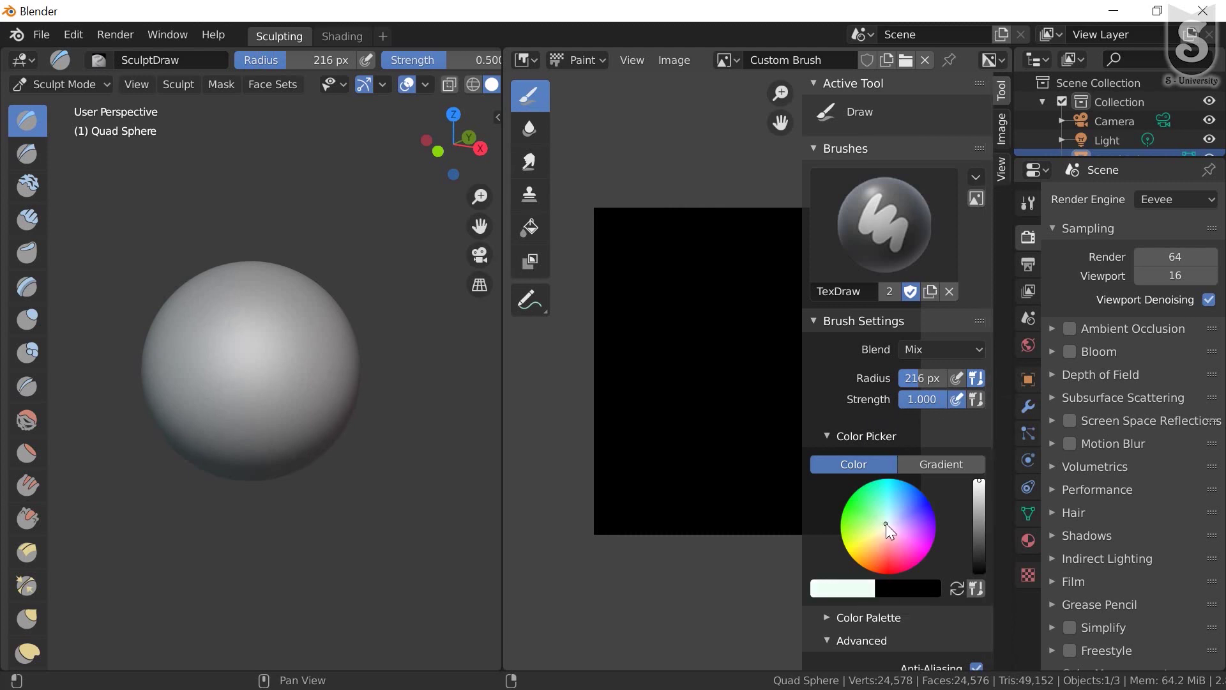
{"action": "left_click_drag", "start_coordinate": [887, 523], "coordinate": [884, 542]}
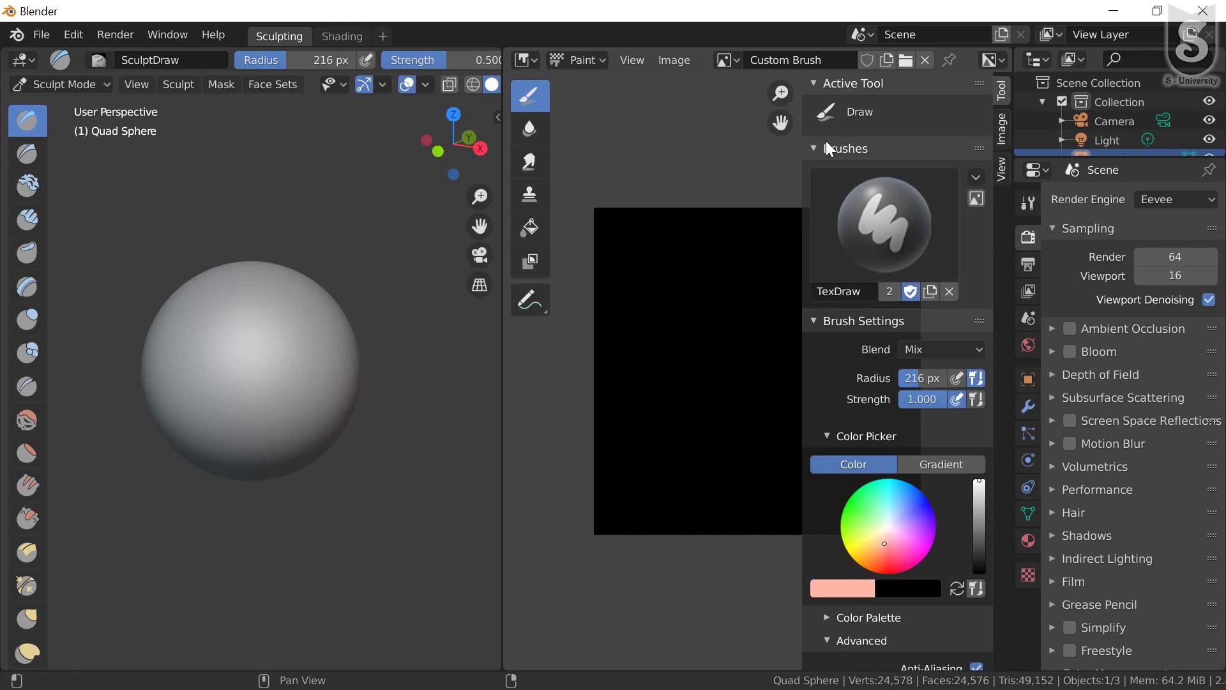
{"action": "key", "text": "n"}
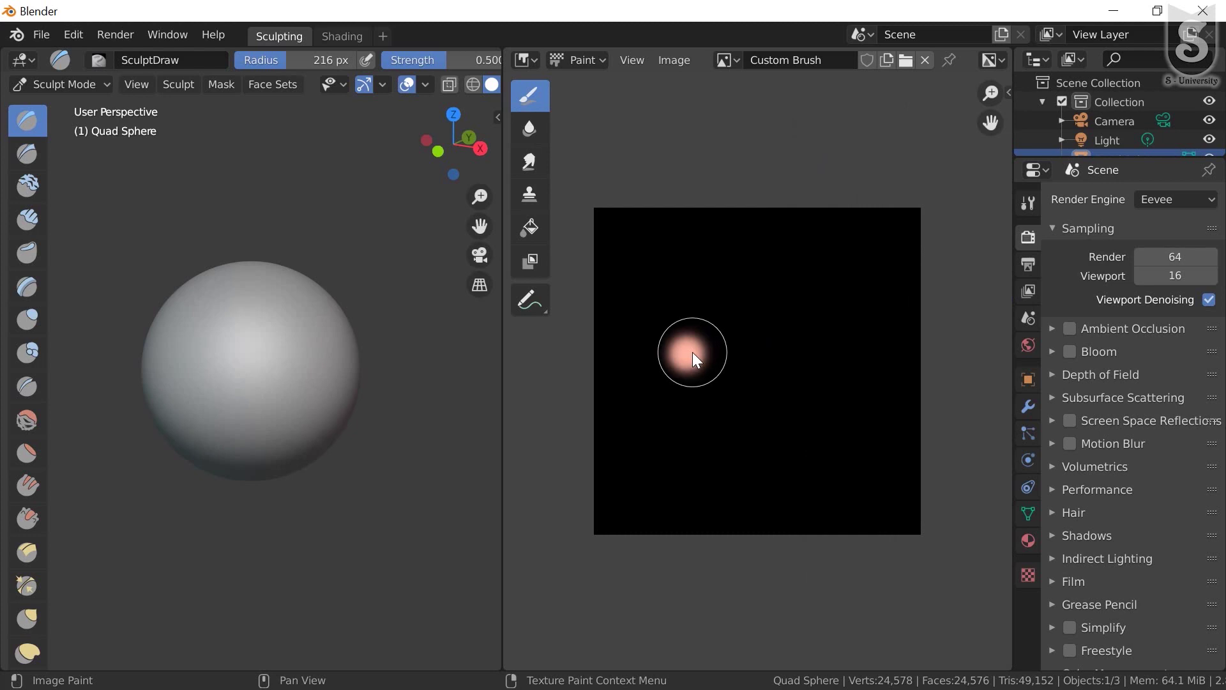
Paint a left eye and the ends of a smile on the Custom Brush image
{"action": "left_click_drag", "start_coordinate": [689, 351], "coordinate": [692, 351]}
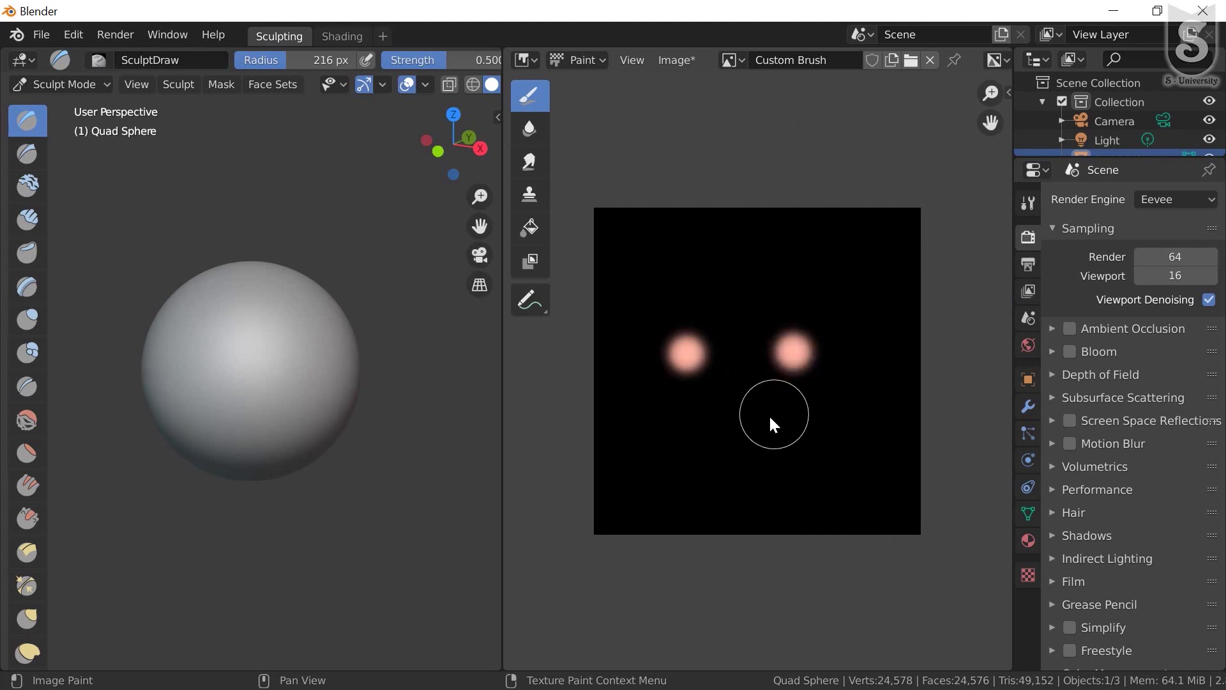
{"action": "left_click", "coordinate": [665, 435]}
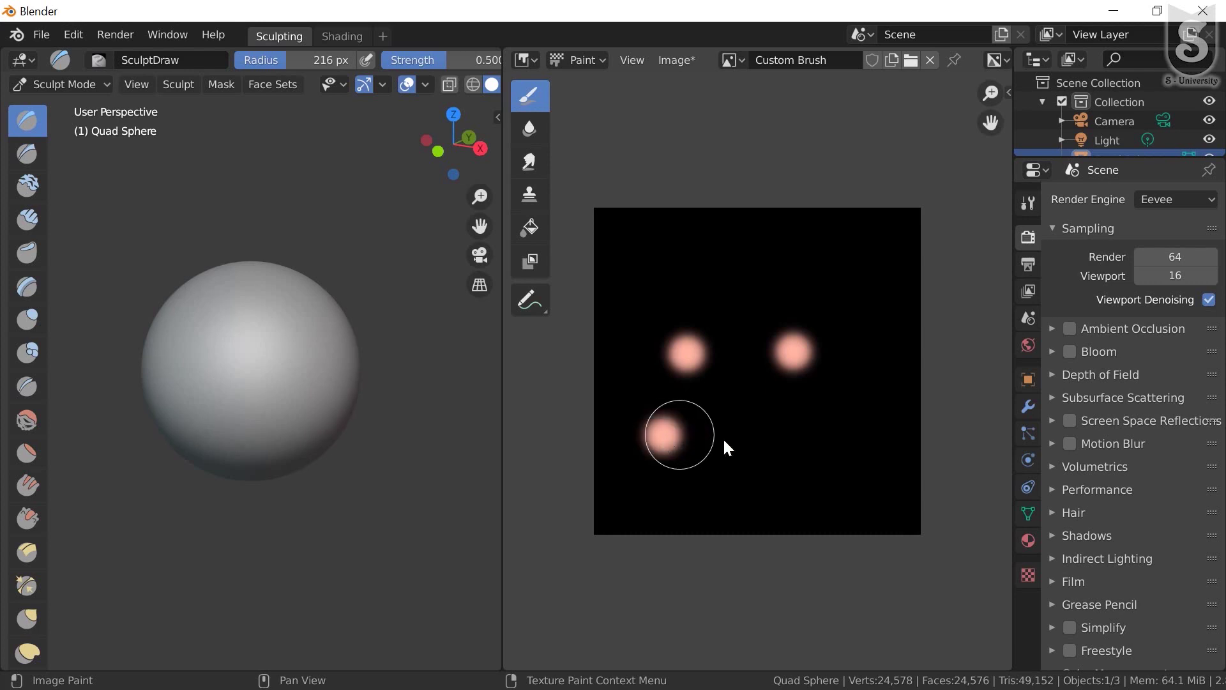
{"action": "left_click", "coordinate": [818, 436]}
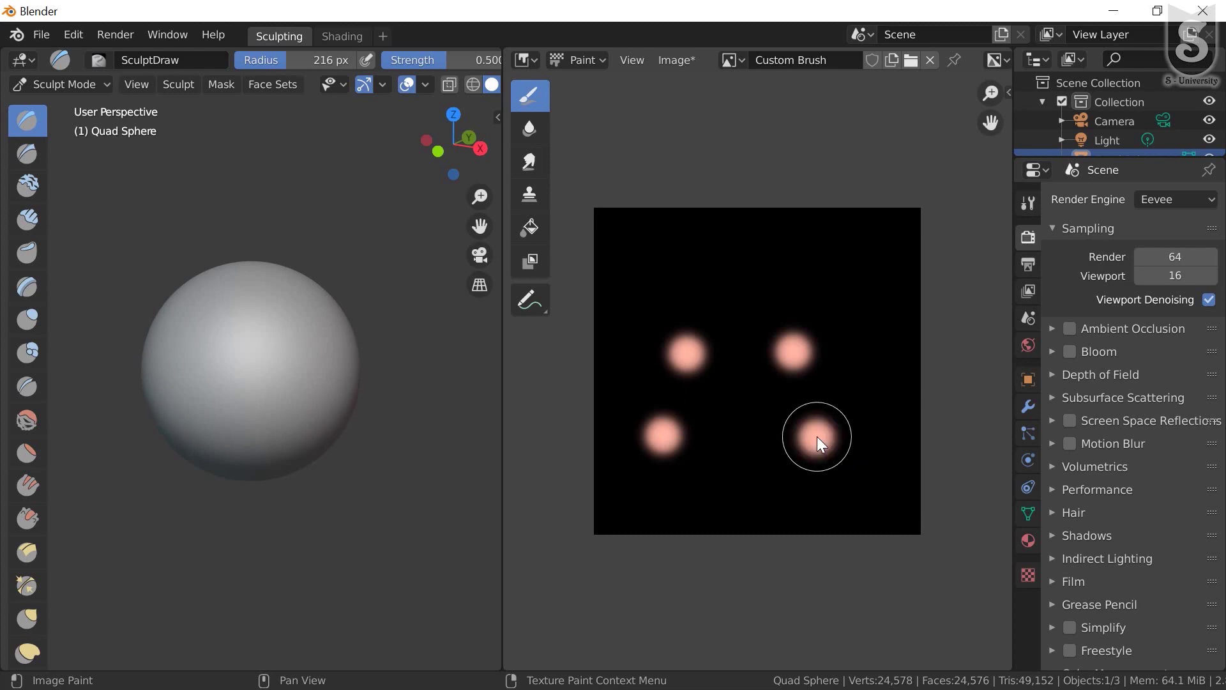
{"action": "left_click", "coordinate": [667, 446]}
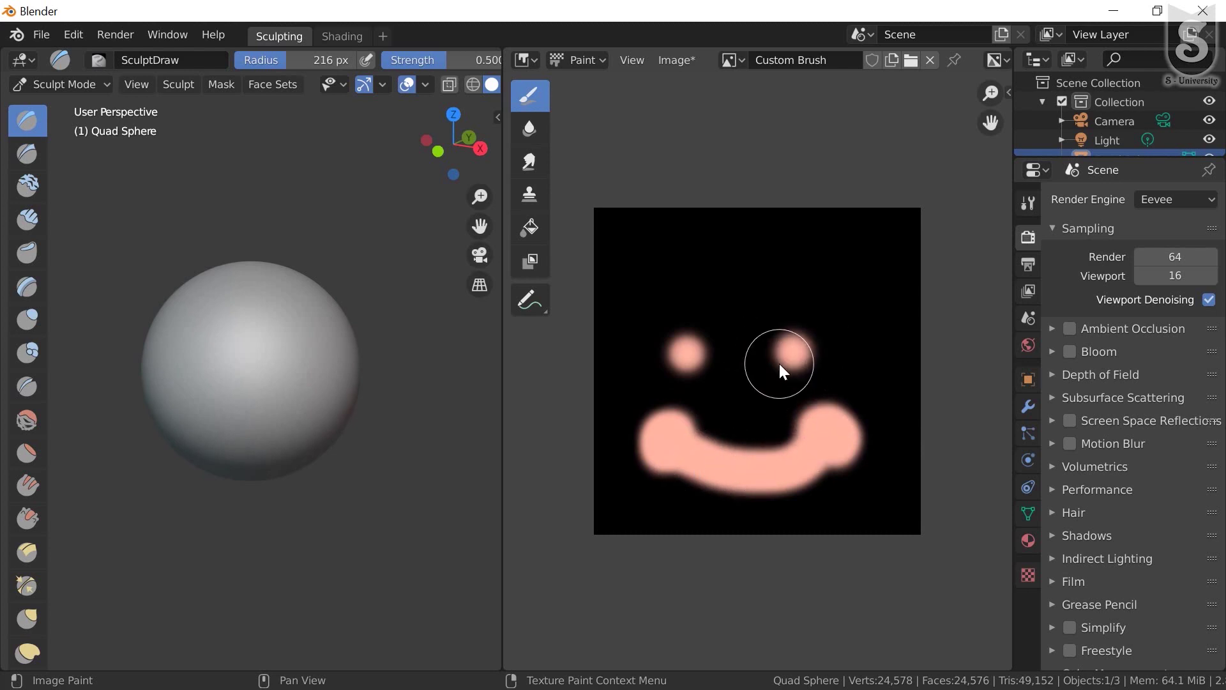
Enlarge the left eye, then merge the image editor back into the 3D viewport
{"action": "left_click", "coordinate": [737, 63]}
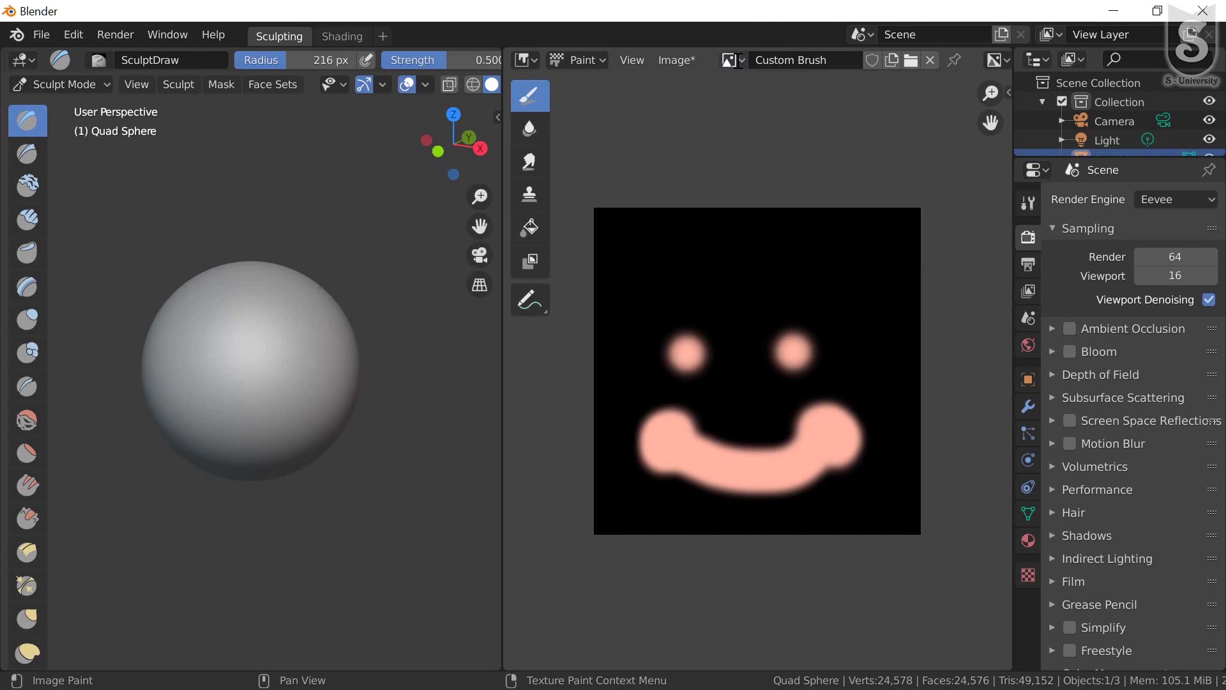
{"action": "left_click", "coordinate": [687, 62]}
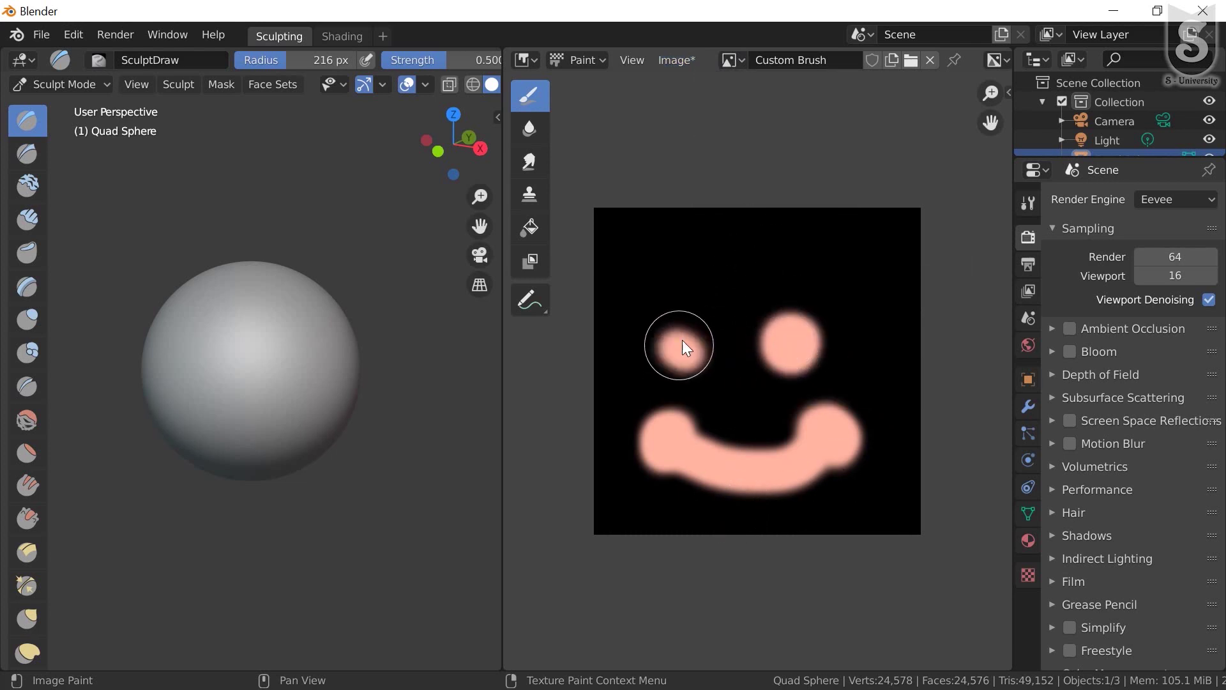
{"action": "left_click_drag", "start_coordinate": [683, 341], "coordinate": [703, 341]}
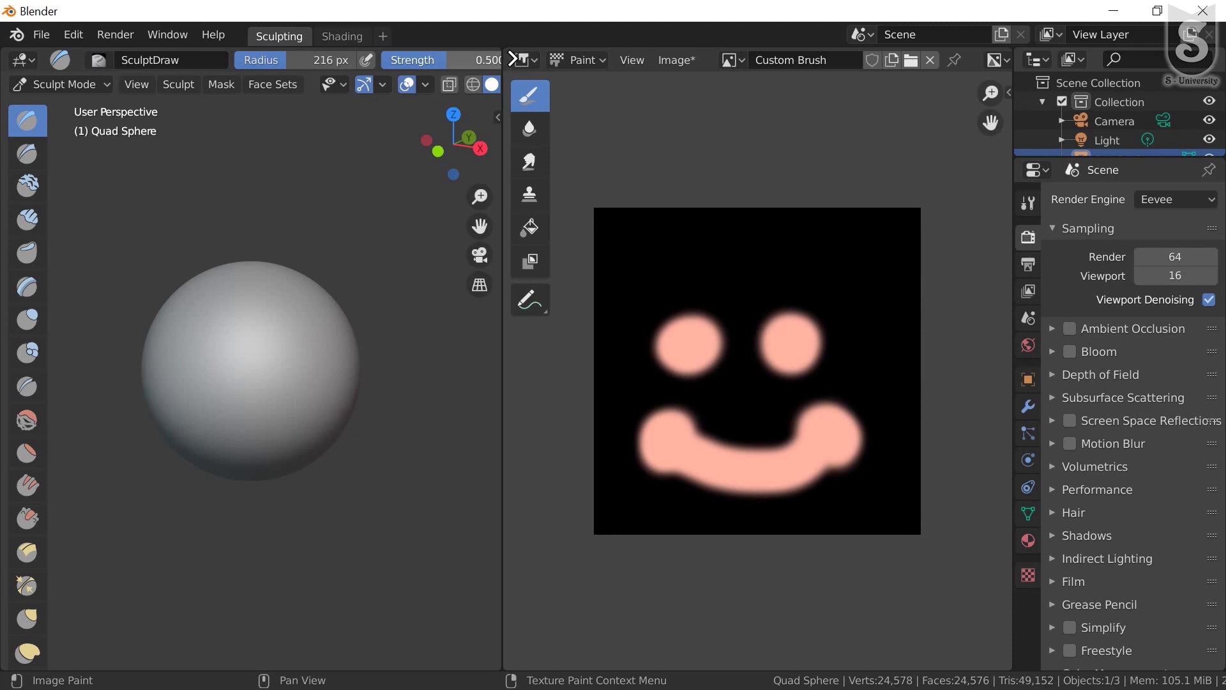
{"action": "left_click_drag", "start_coordinate": [513, 59], "coordinate": [521, 60]}
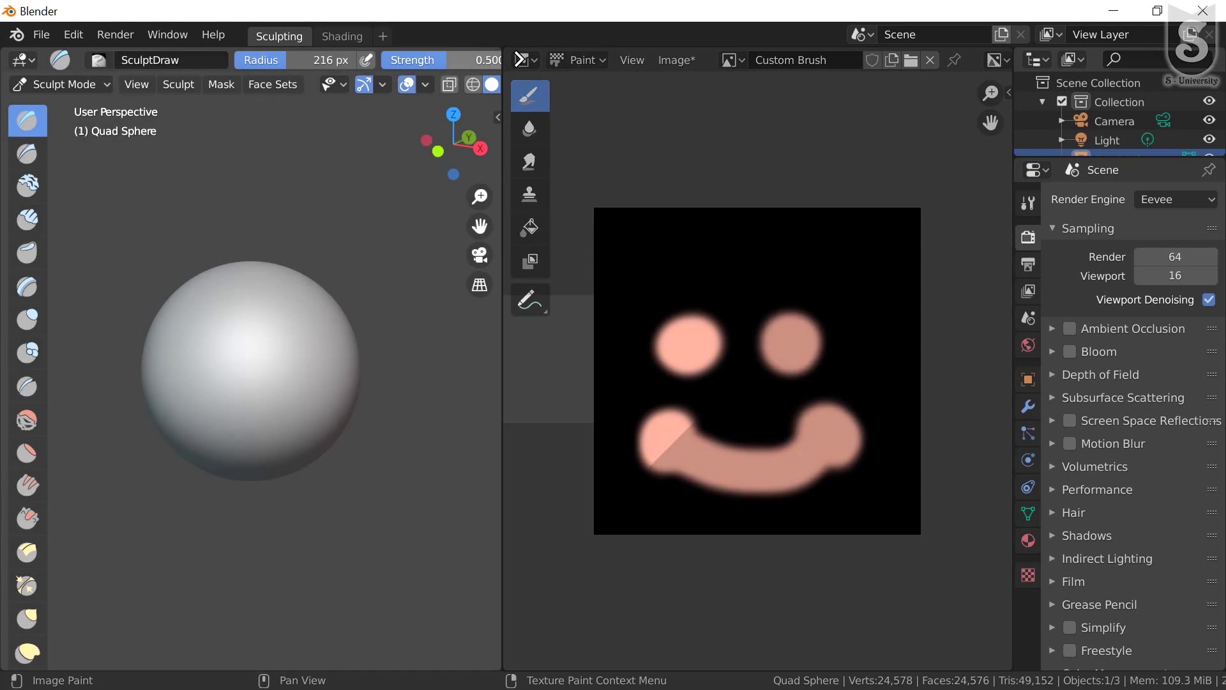
{"action": "left_click_drag", "start_coordinate": [521, 59], "coordinate": [521, 59]}
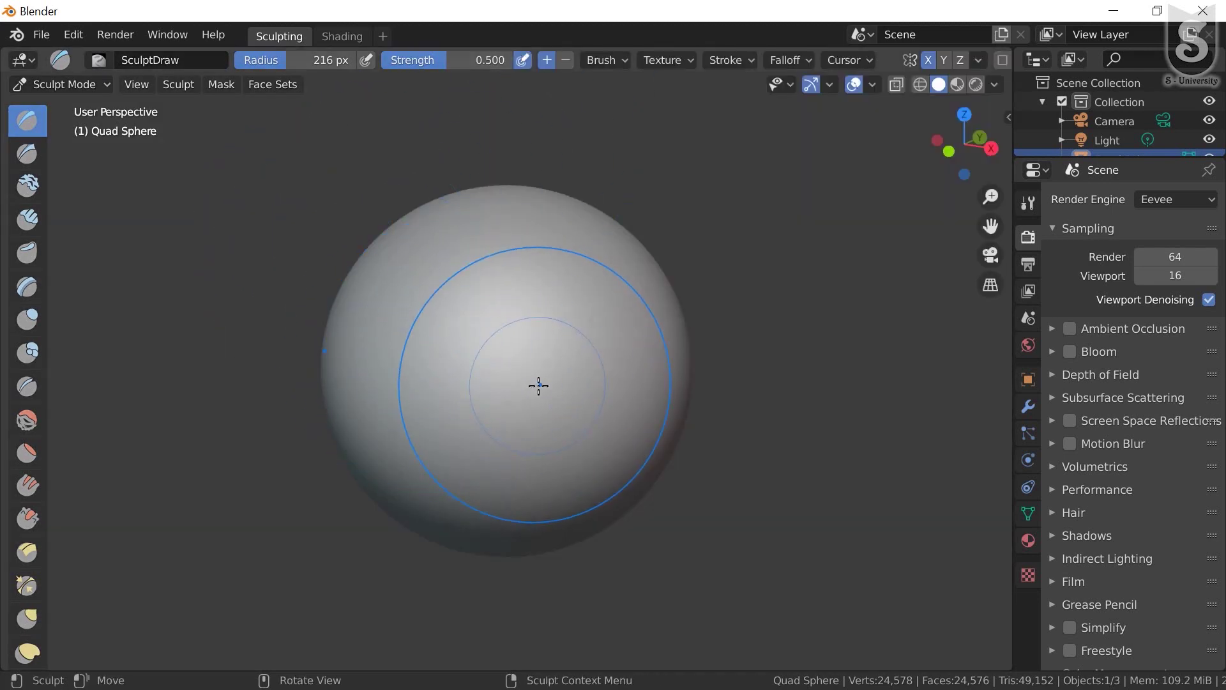
Resize the SculptDraw brush to 56 px and add a new texture using the Custom Brush image
{"action": "key", "text": "f"}
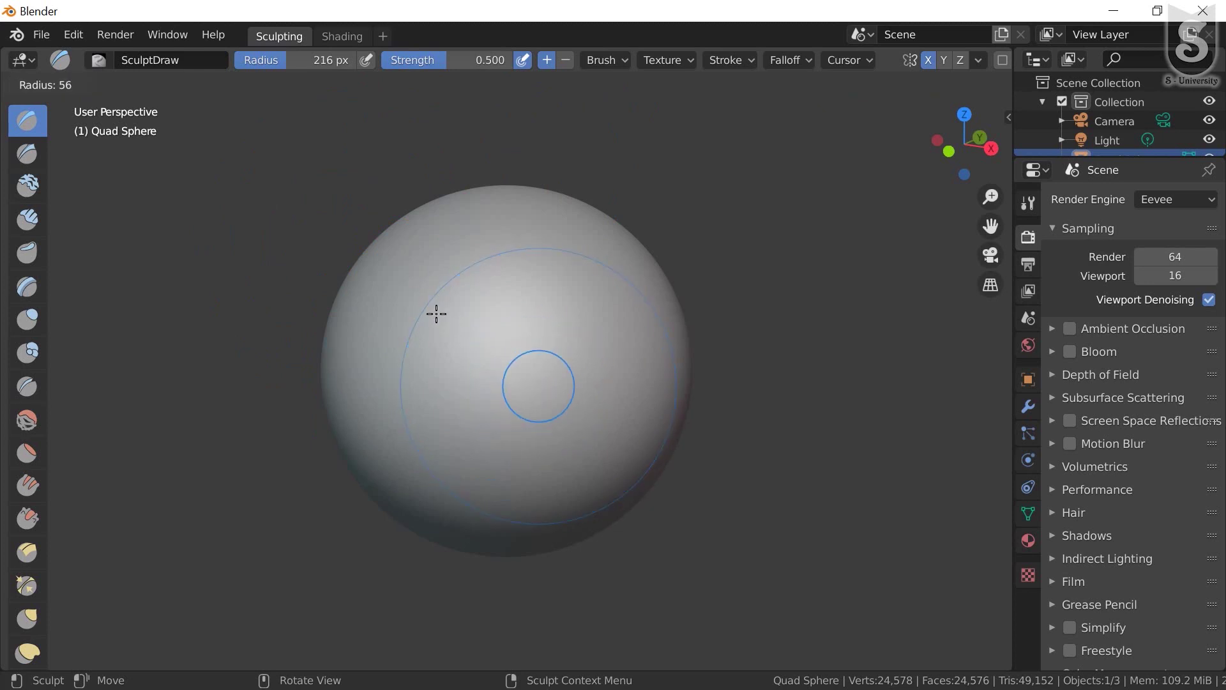
{"action": "left_click", "coordinate": [436, 319]}
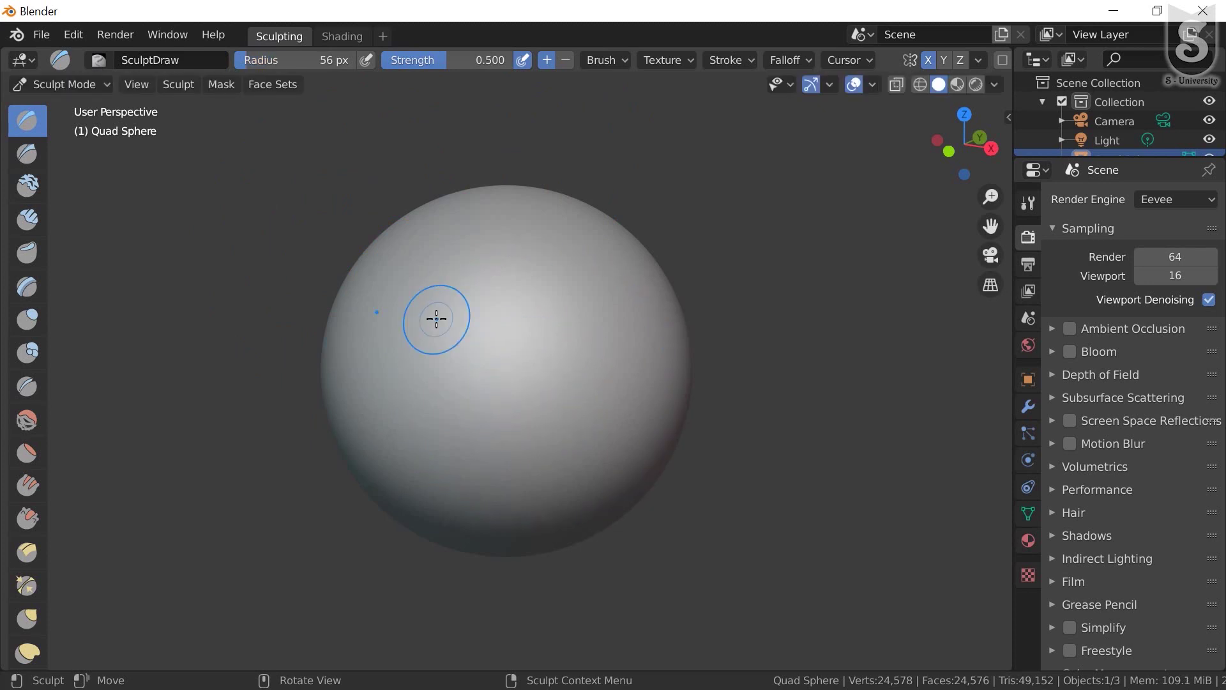
{"action": "left_click", "coordinate": [1028, 575]}
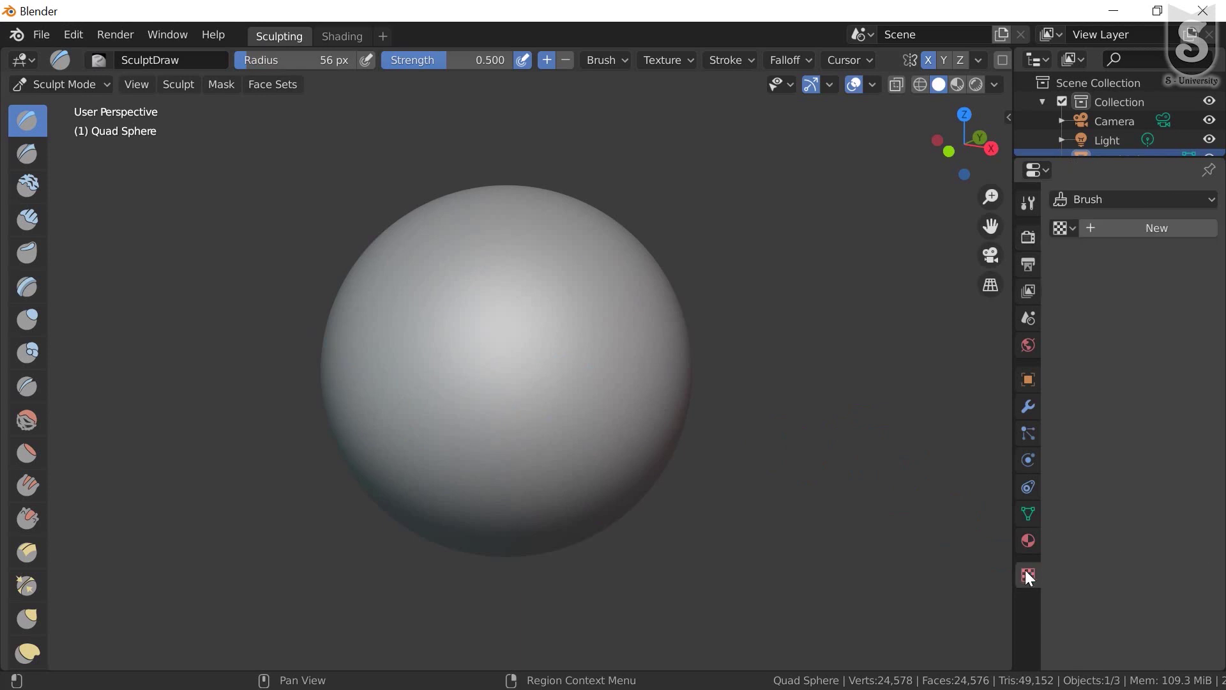
{"action": "left_click", "coordinate": [1102, 223]}
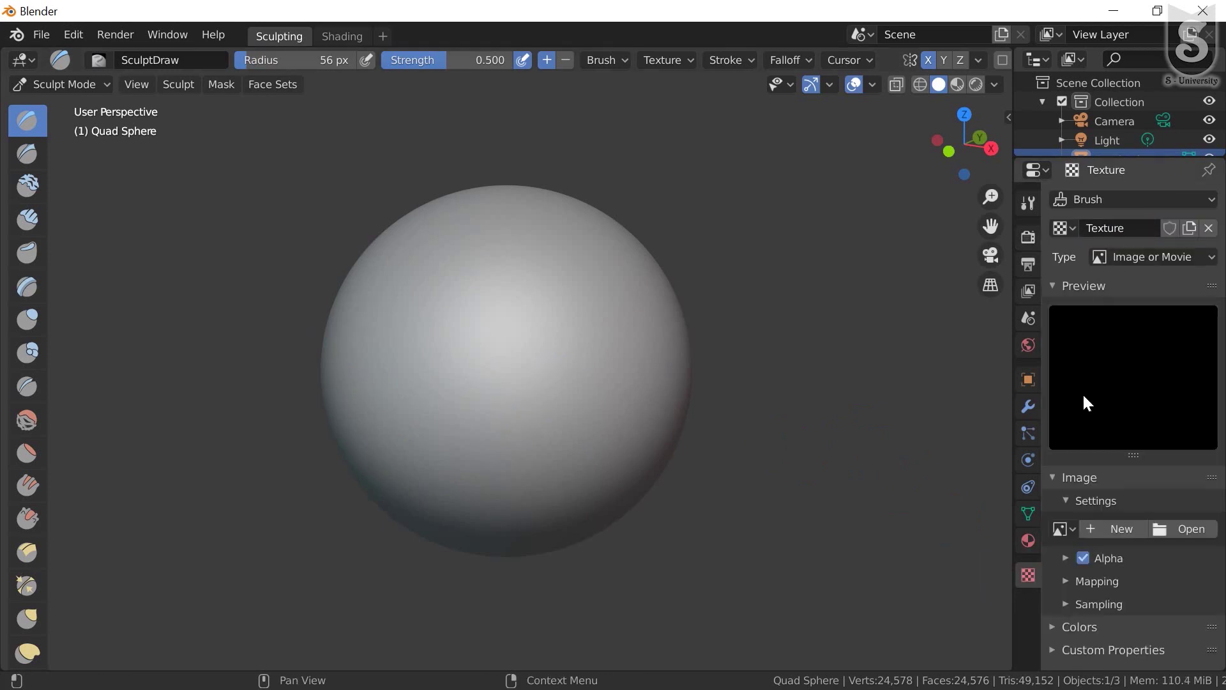
{"action": "left_click", "coordinate": [1065, 528]}
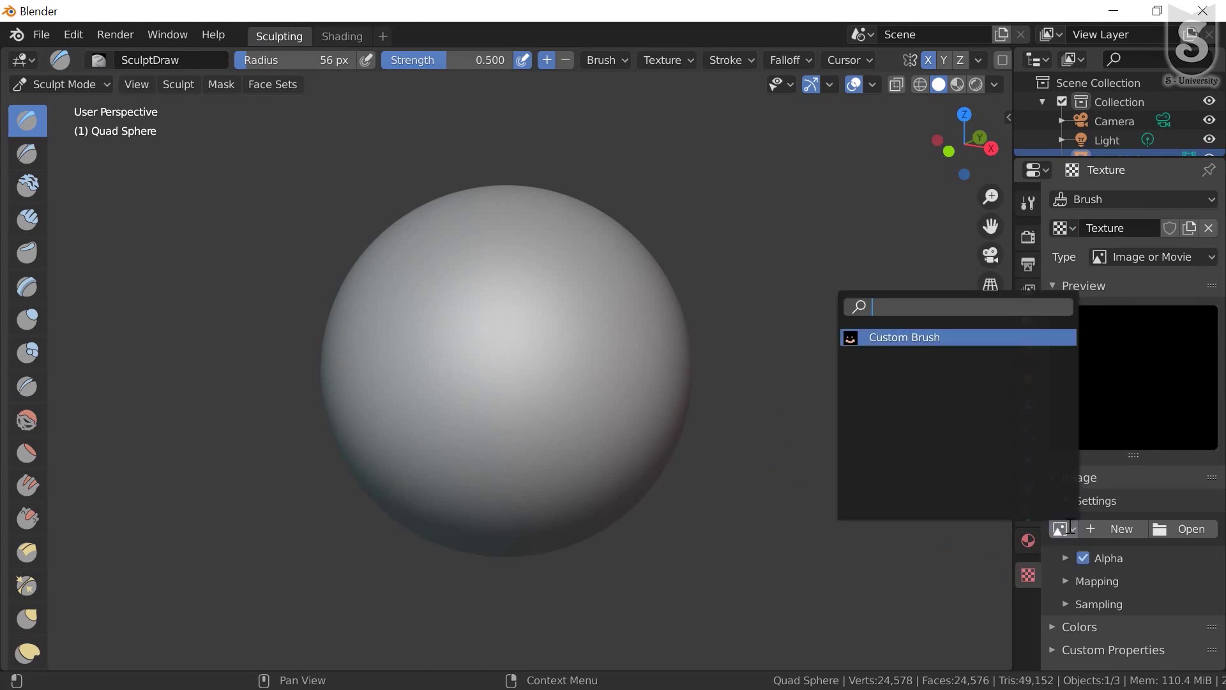
{"action": "left_click", "coordinate": [879, 337]}
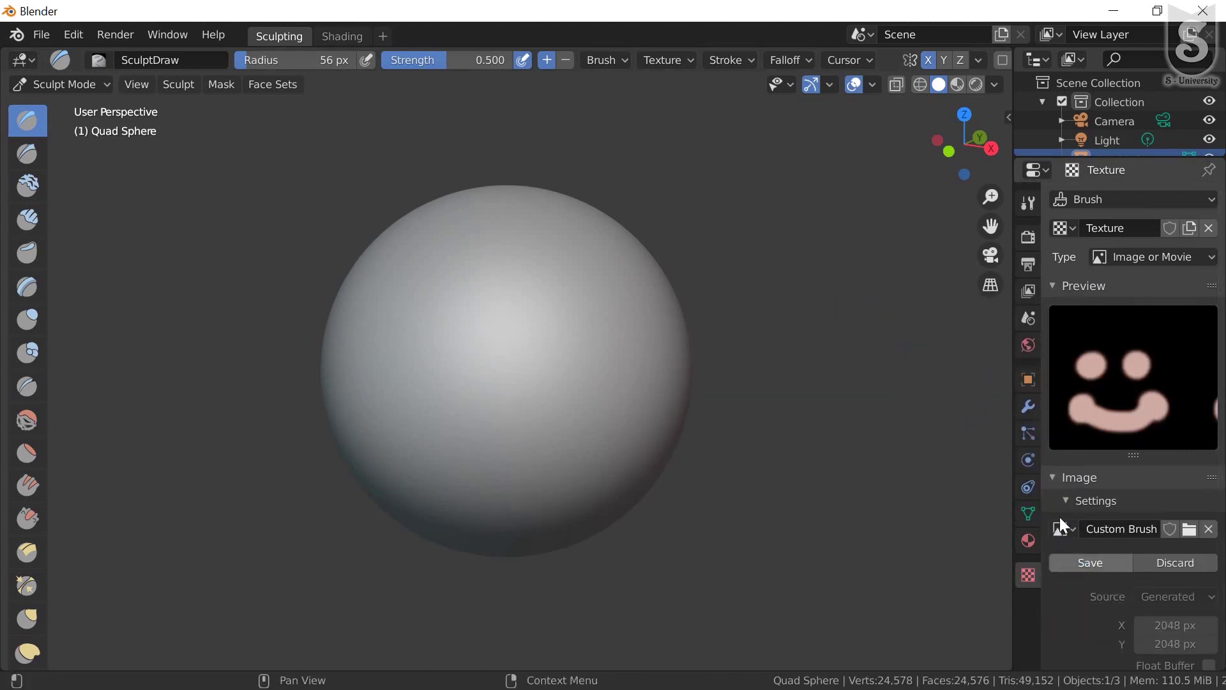
{"action": "left_click", "coordinate": [1038, 199]}
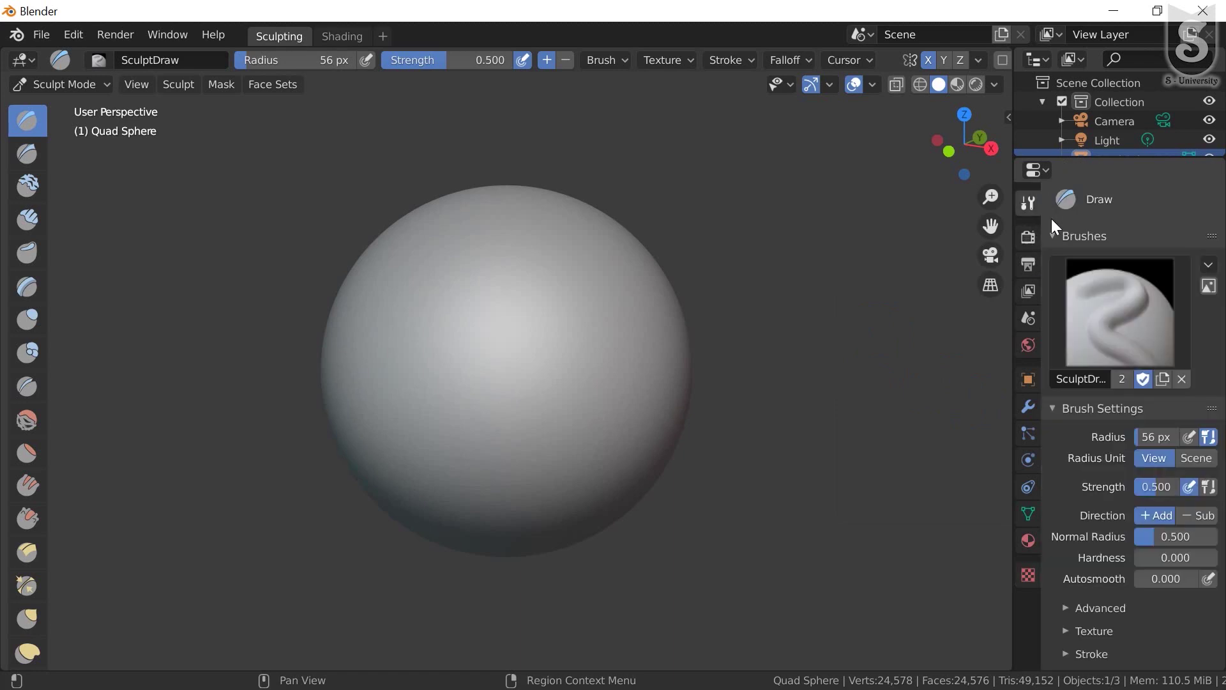
Expand the brush Texture panel to show the smiley texture's Tiled mapping options
{"action": "scroll", "coordinate": [1118, 378], "scroll_direction": "down", "scroll_amount": 3}
{"action": "scroll", "coordinate": [1117, 373], "scroll_direction": "down", "scroll_amount": 4}
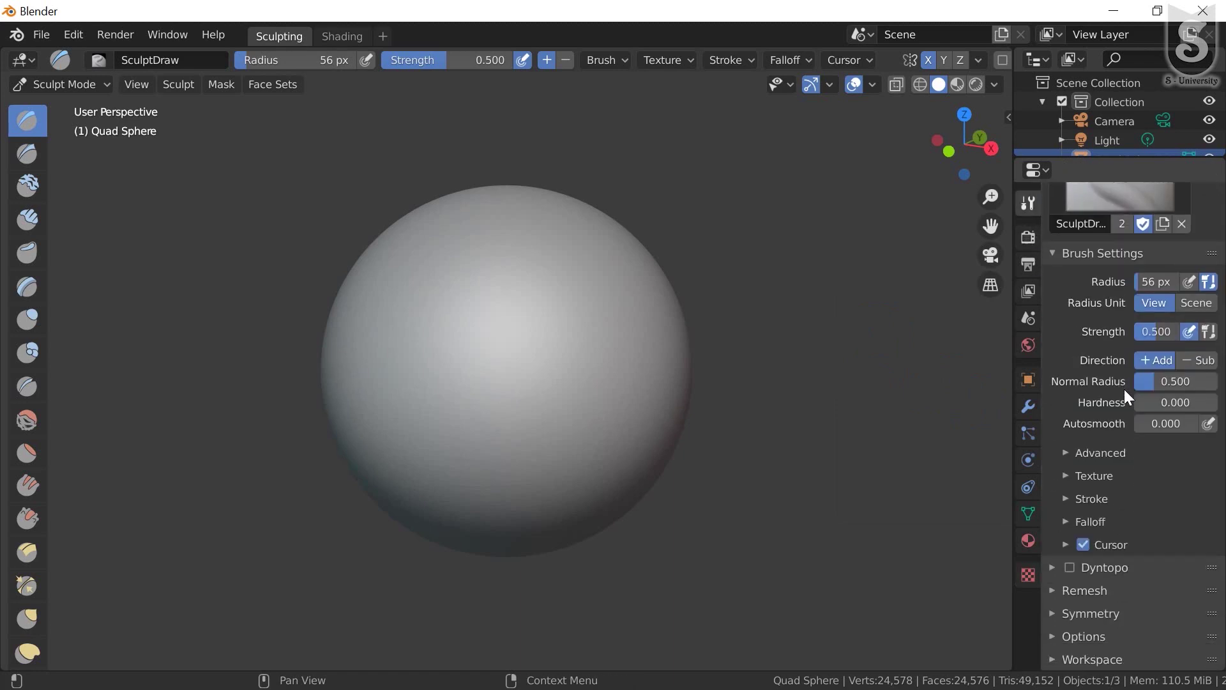
{"action": "left_click", "coordinate": [1070, 476]}
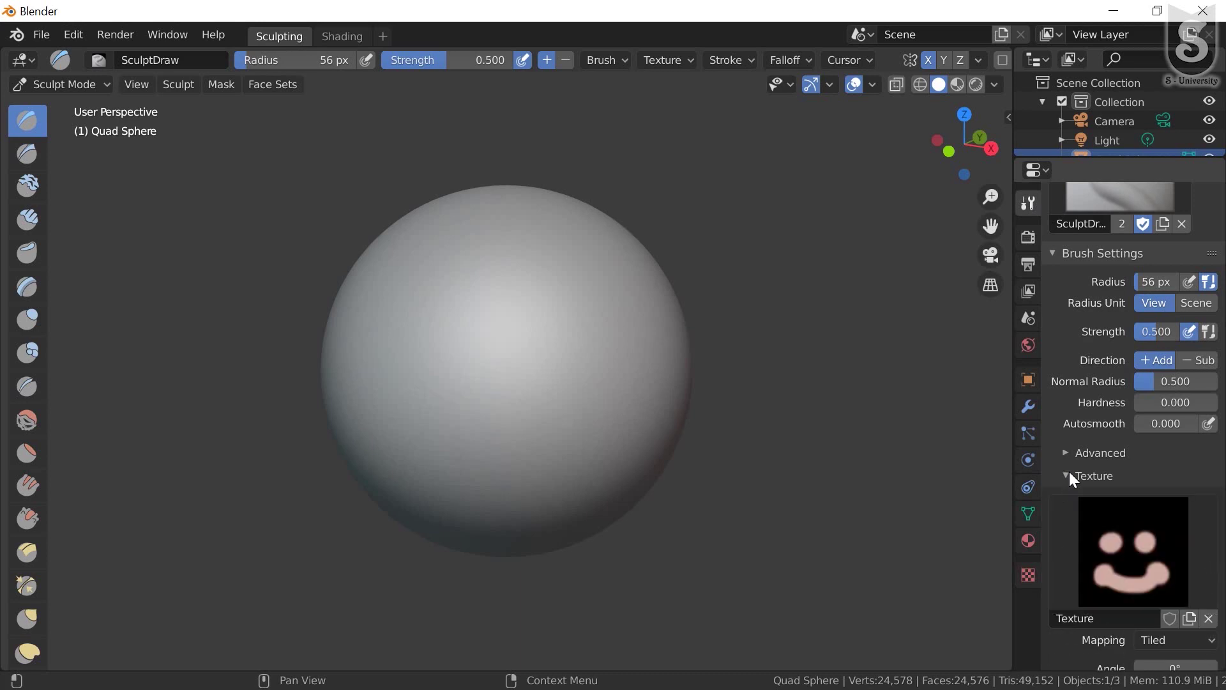
{"action": "scroll", "coordinate": [1095, 520], "scroll_direction": "down", "scroll_amount": 4}
{"action": "scroll", "coordinate": [1115, 495], "scroll_direction": "down", "scroll_amount": 5}
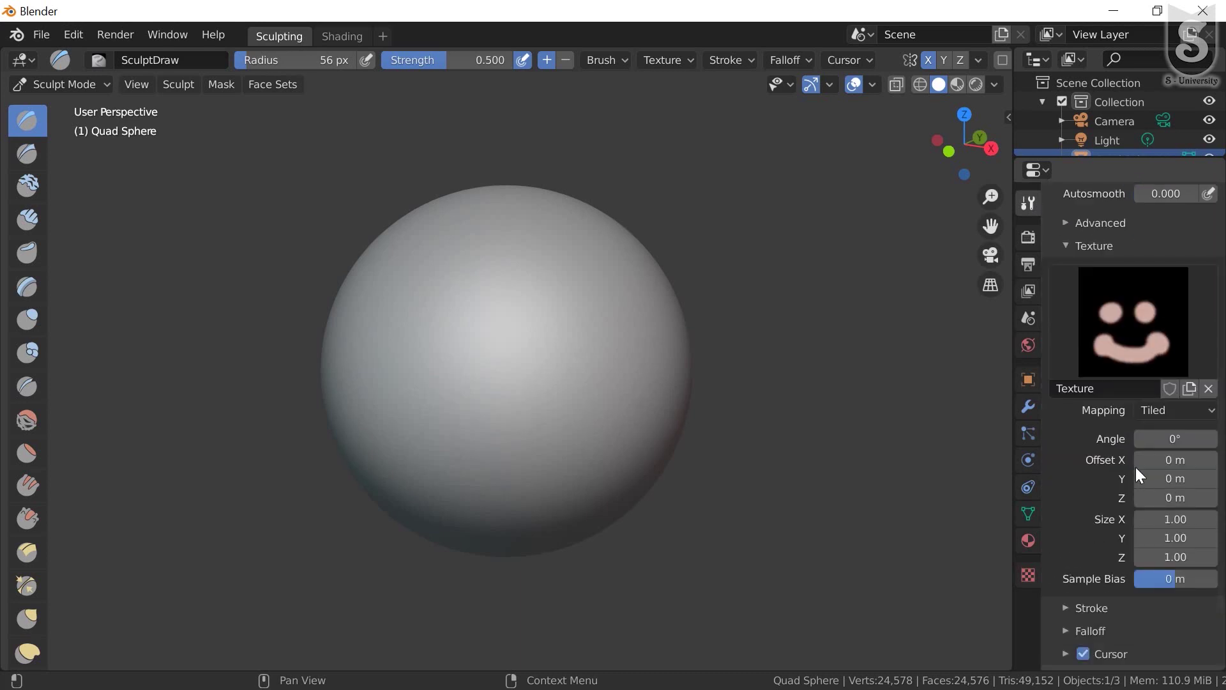
{"action": "scroll", "coordinate": [1136, 466], "scroll_direction": "down", "scroll_amount": 1}
{"action": "scroll", "coordinate": [1127, 441], "scroll_direction": "down", "scroll_amount": 3}
{"action": "scroll", "coordinate": [1118, 408], "scroll_direction": "up", "scroll_amount": 3}
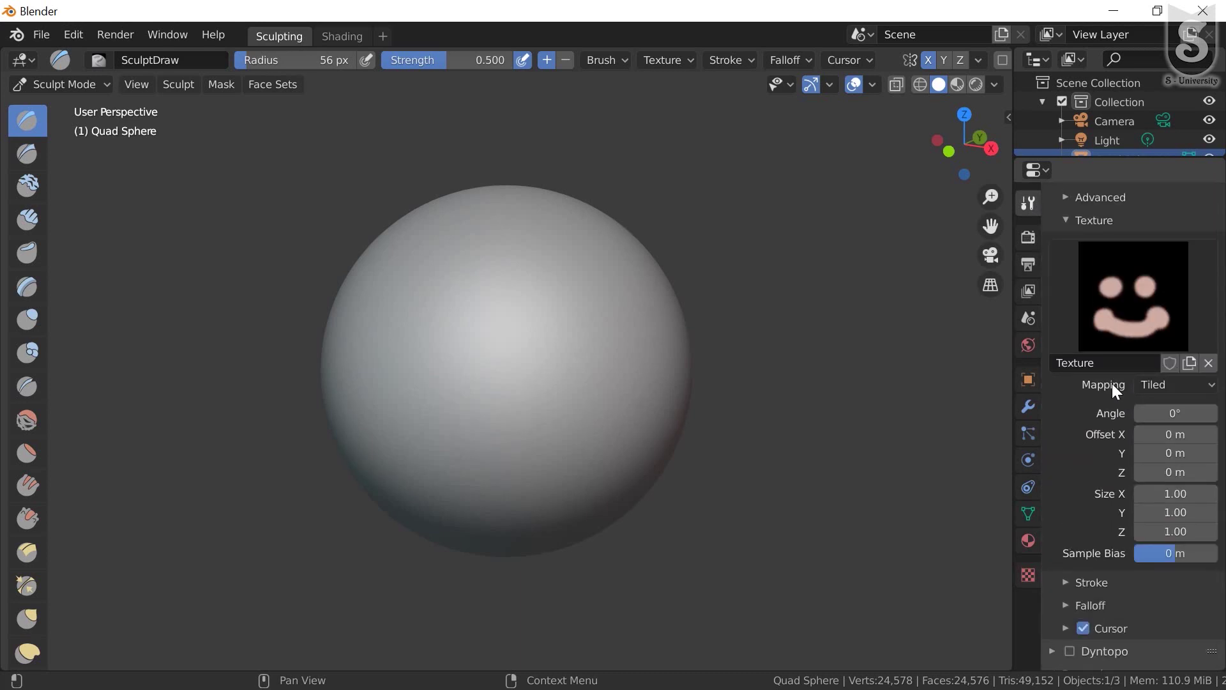
{"action": "scroll", "coordinate": [1154, 432], "scroll_direction": "up", "scroll_amount": 1}
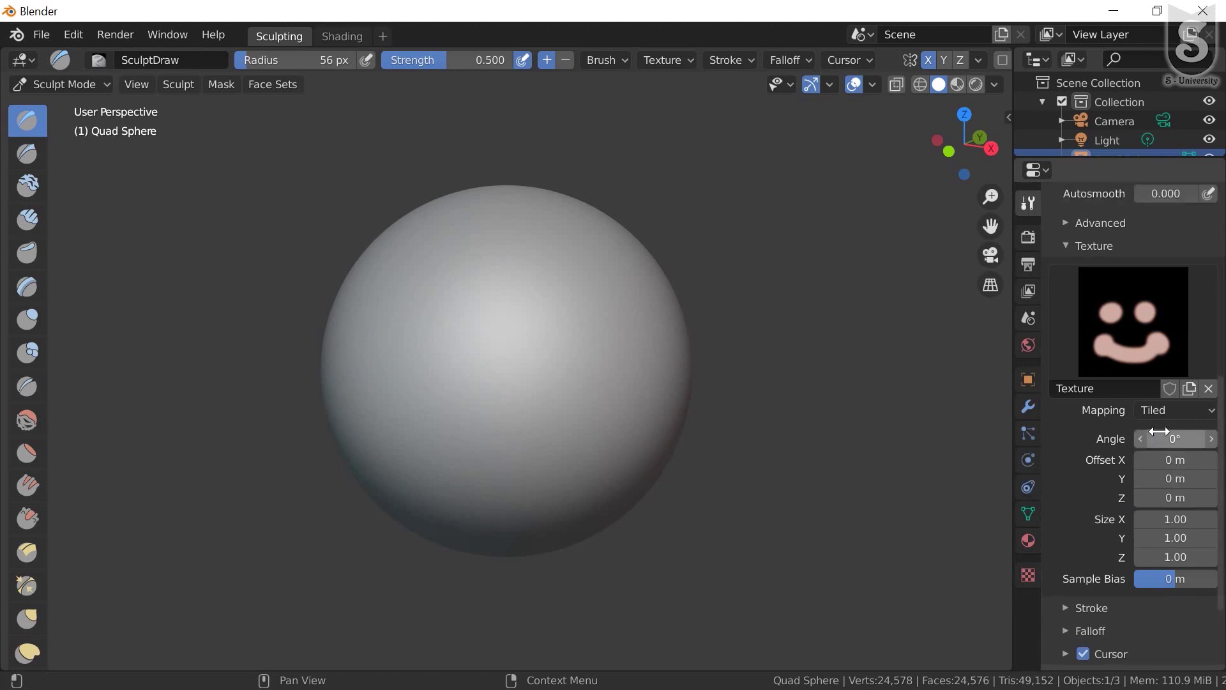
{"action": "scroll", "coordinate": [1126, 536], "scroll_direction": "down", "scroll_amount": 1}
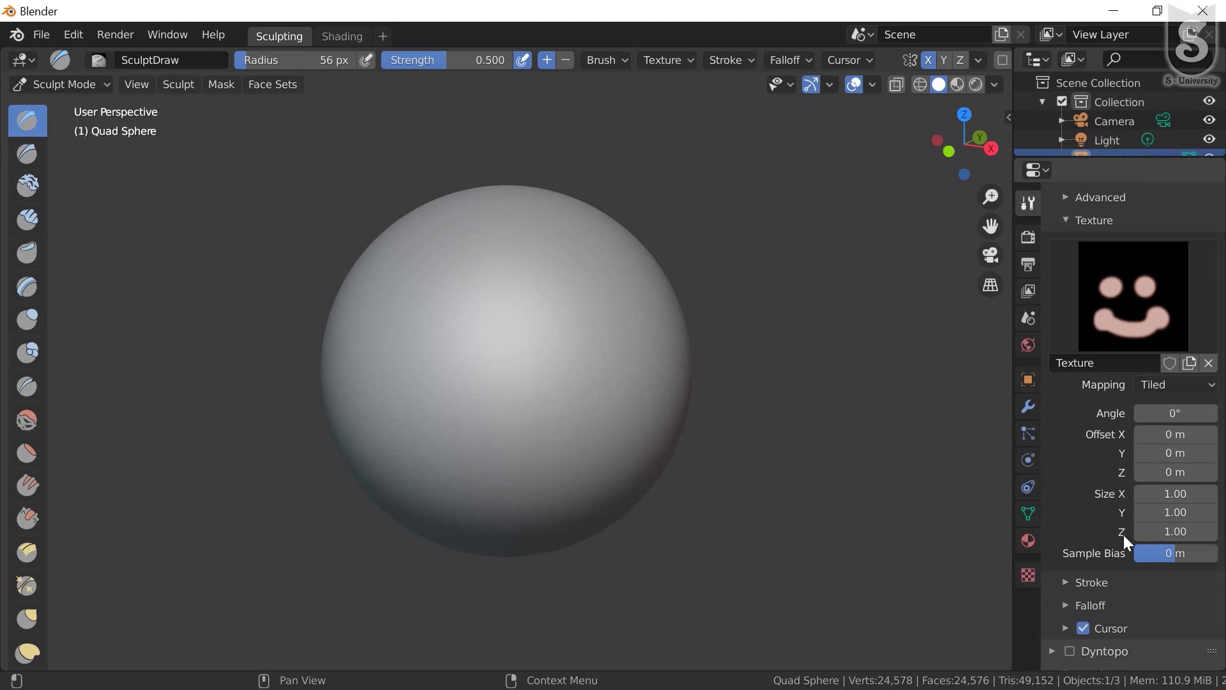
{"action": "scroll", "coordinate": [1114, 505], "scroll_direction": "up", "scroll_amount": 3}
{"action": "scroll", "coordinate": [1113, 499], "scroll_direction": "up", "scroll_amount": 2}
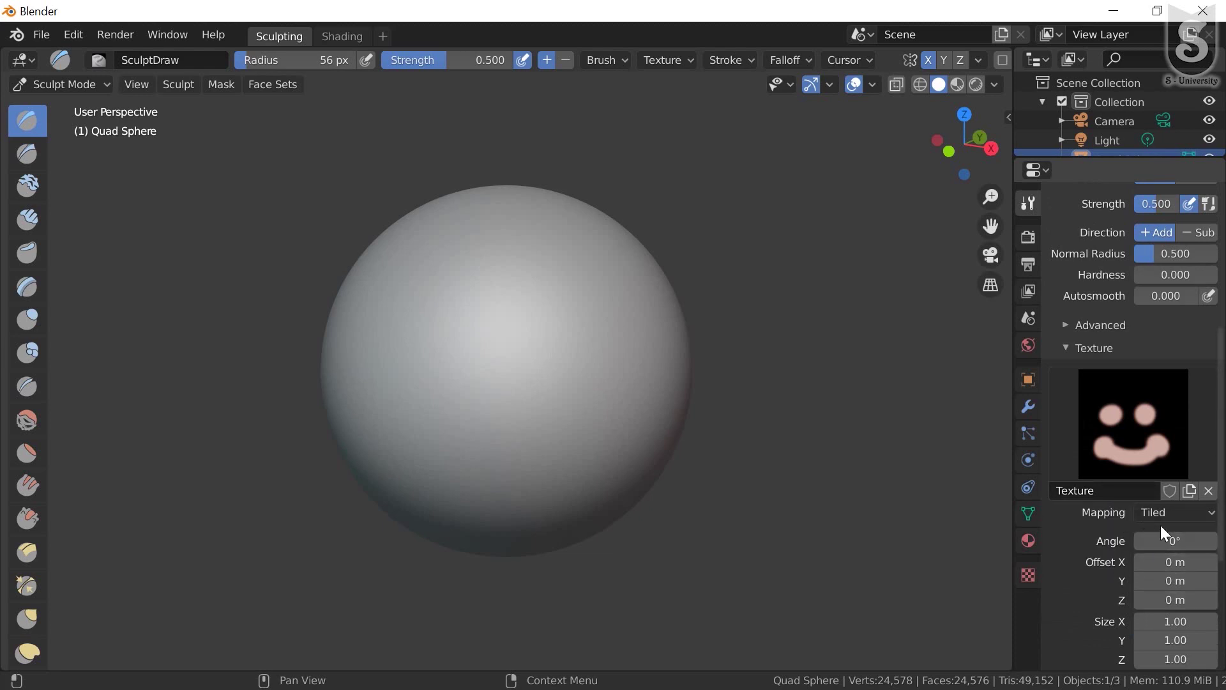
{"action": "left_click", "coordinate": [1172, 510]}
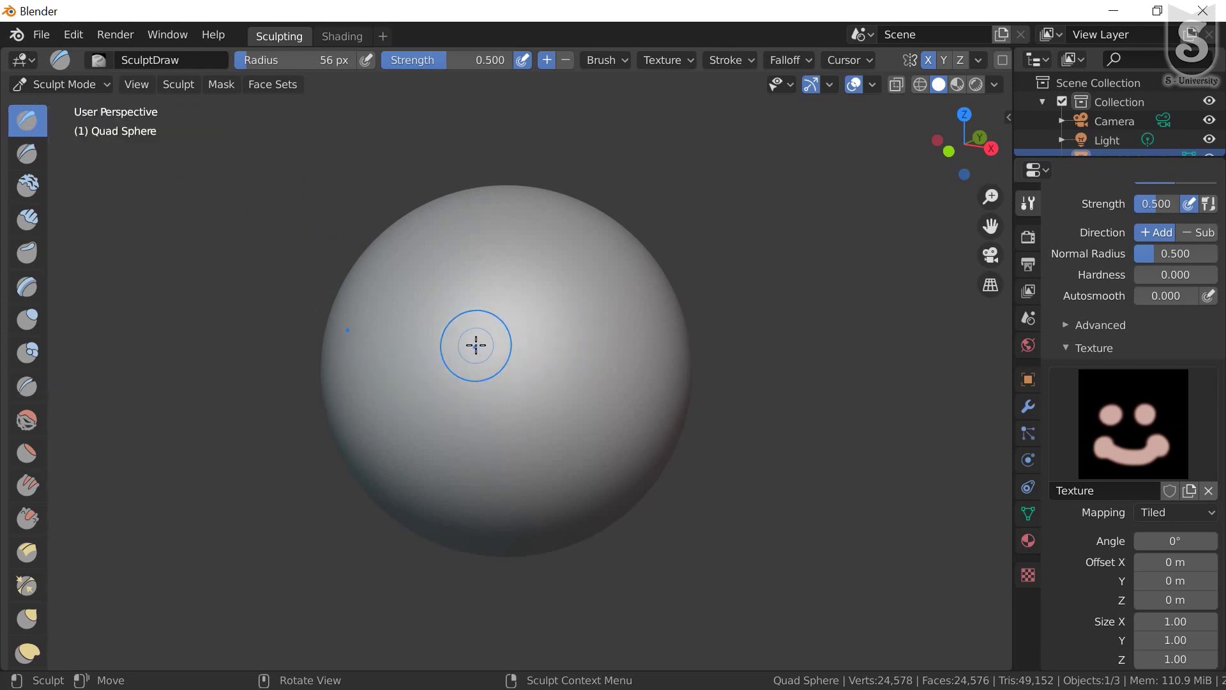
Stamp smiley bumps, enlarge the brush radius to 118 px, and sculpt another blocky stroke
{"action": "mouse_move", "coordinate": [567, 322]}
{"action": "left_mouse_down"}
{"action": "mouse_move", "coordinate": [539, 365]}
{"action": "mouse_move", "coordinate": [595, 321]}
{"action": "mouse_move", "coordinate": [565, 329]}
{"action": "left_mouse_up"}
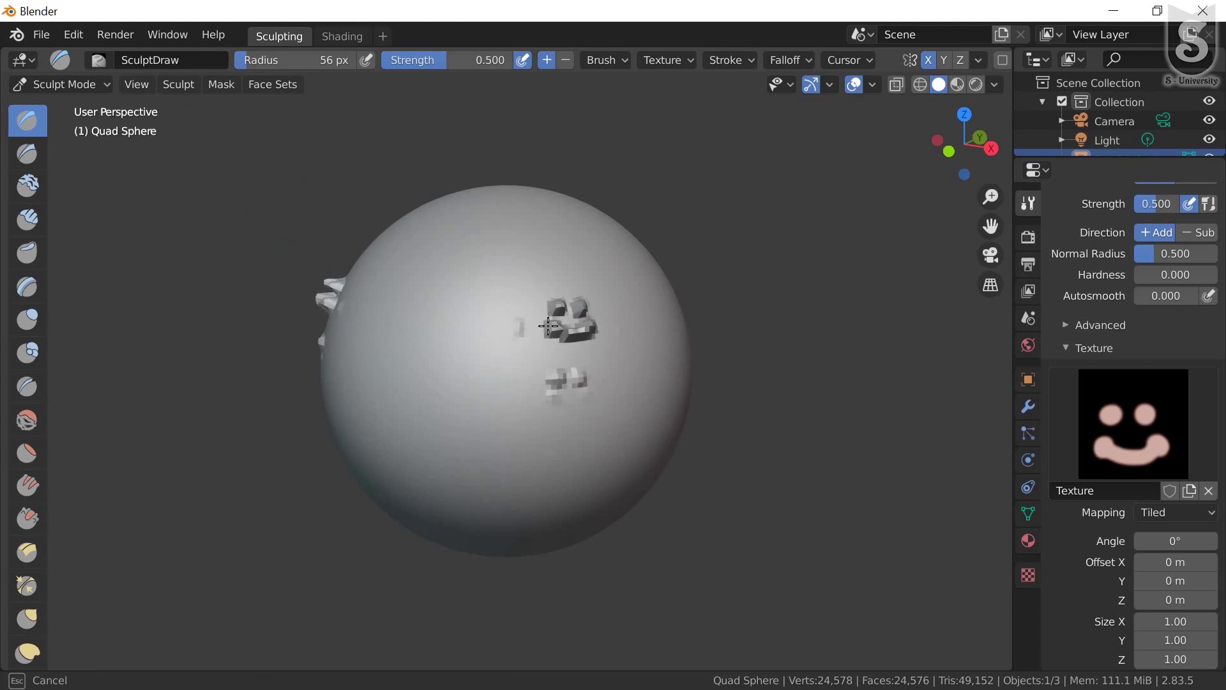
{"action": "left_click_drag", "start_coordinate": [466, 453], "coordinate": [469, 400]}
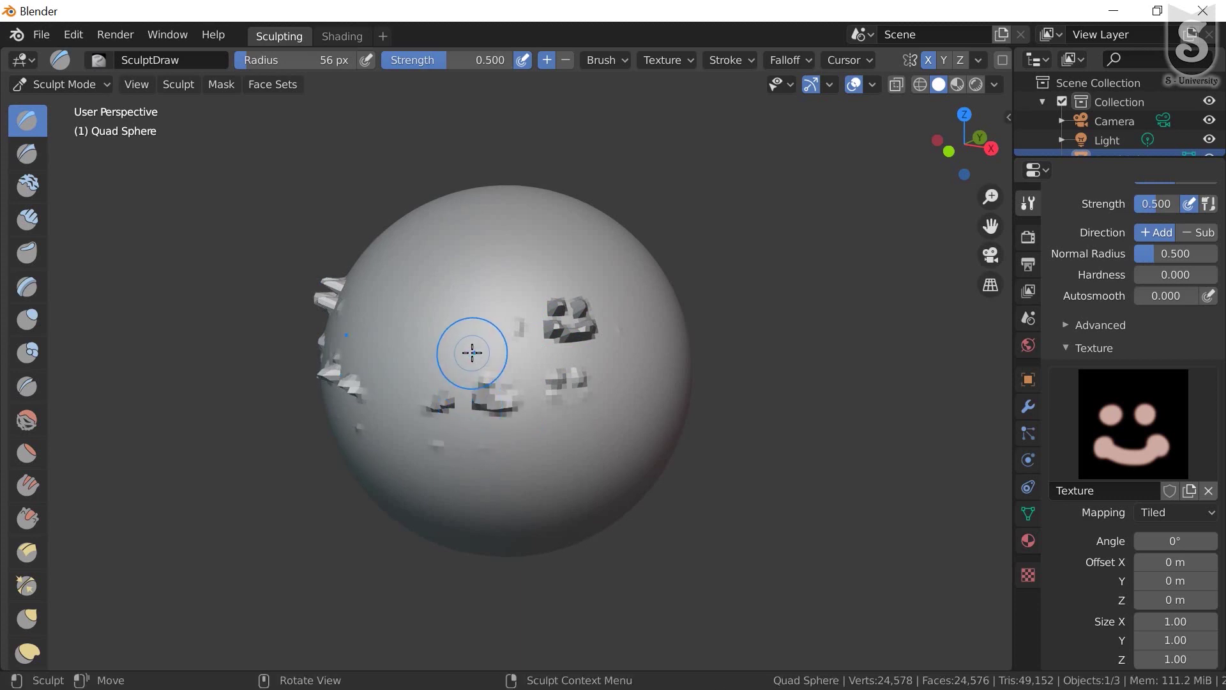
{"action": "key", "text": "f"}
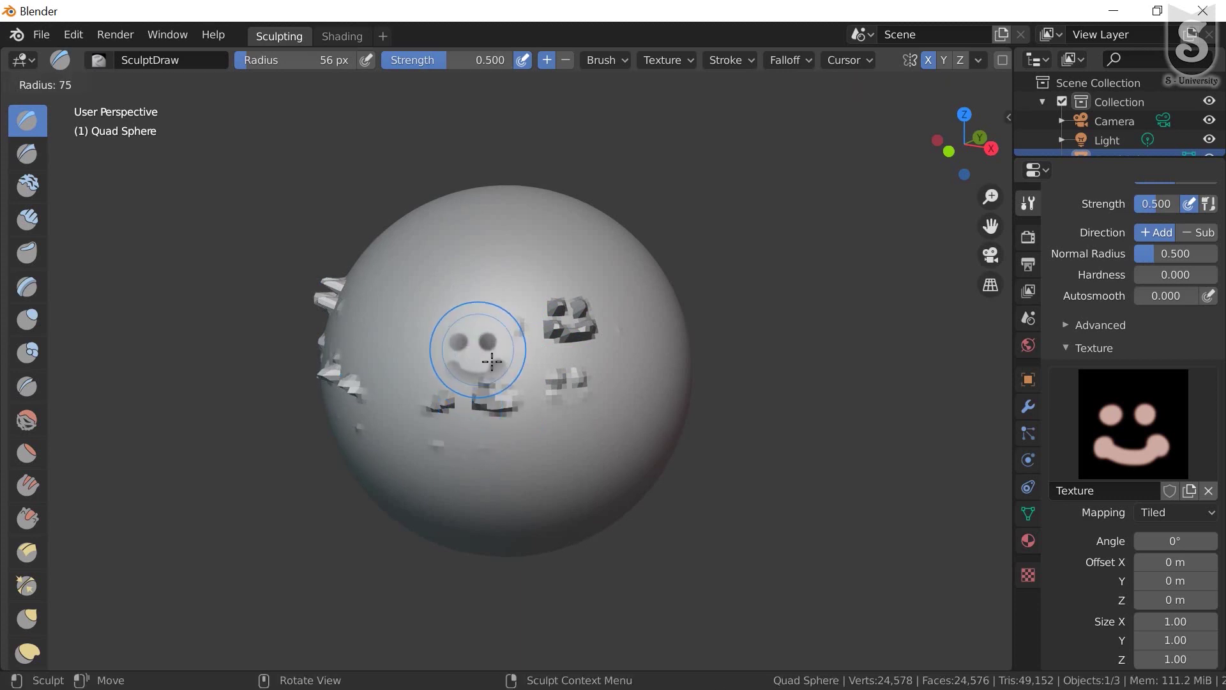
{"action": "left_click", "coordinate": [516, 415]}
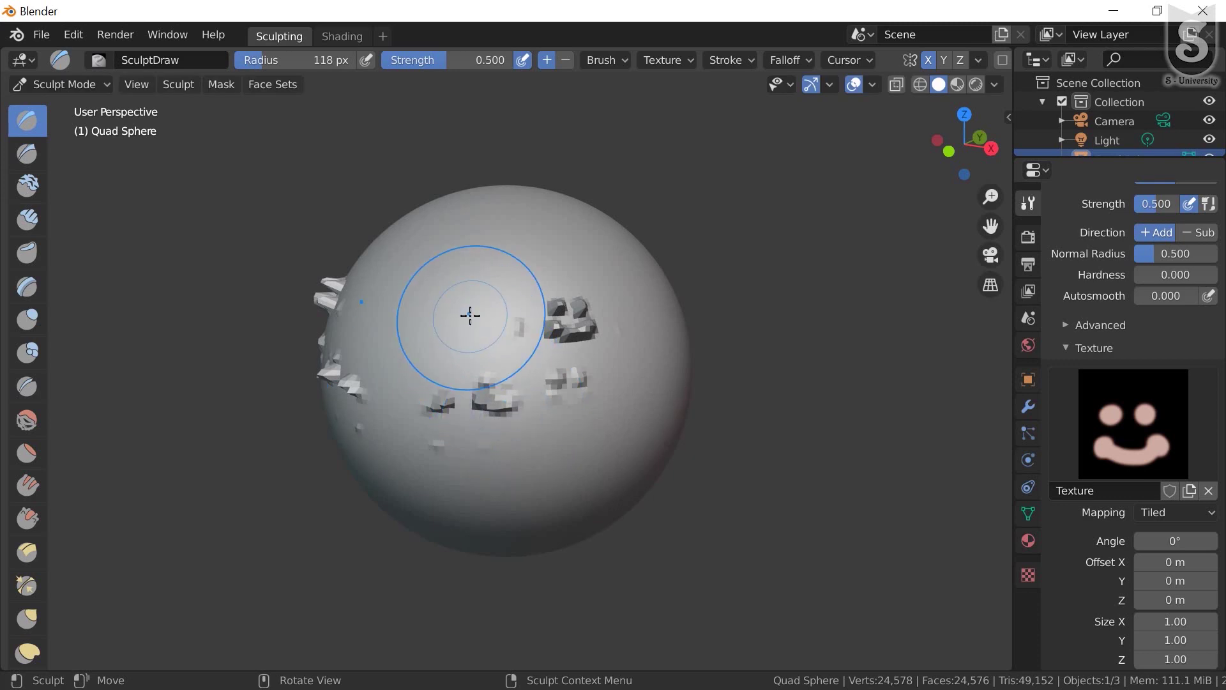
{"action": "mouse_move", "coordinate": [470, 315]}
{"action": "left_mouse_down"}
{"action": "mouse_move", "coordinate": [483, 314]}
{"action": "mouse_move", "coordinate": [460, 353]}
{"action": "mouse_move", "coordinate": [468, 309]}
{"action": "mouse_move", "coordinate": [441, 301]}
{"action": "mouse_move", "coordinate": [418, 319]}
{"action": "mouse_move", "coordinate": [421, 357]}
{"action": "mouse_move", "coordinate": [447, 402]}
{"action": "mouse_move", "coordinate": [473, 395]}
{"action": "mouse_move", "coordinate": [493, 432]}
{"action": "left_mouse_up"}
{"action": "mouse_move", "coordinate": [494, 433]}
{"action": "middle_mouse_down"}
{"action": "mouse_move", "coordinate": [523, 364]}
{"action": "mouse_move", "coordinate": [484, 441]}
{"action": "mouse_move", "coordinate": [542, 403]}
{"action": "middle_mouse_up"}
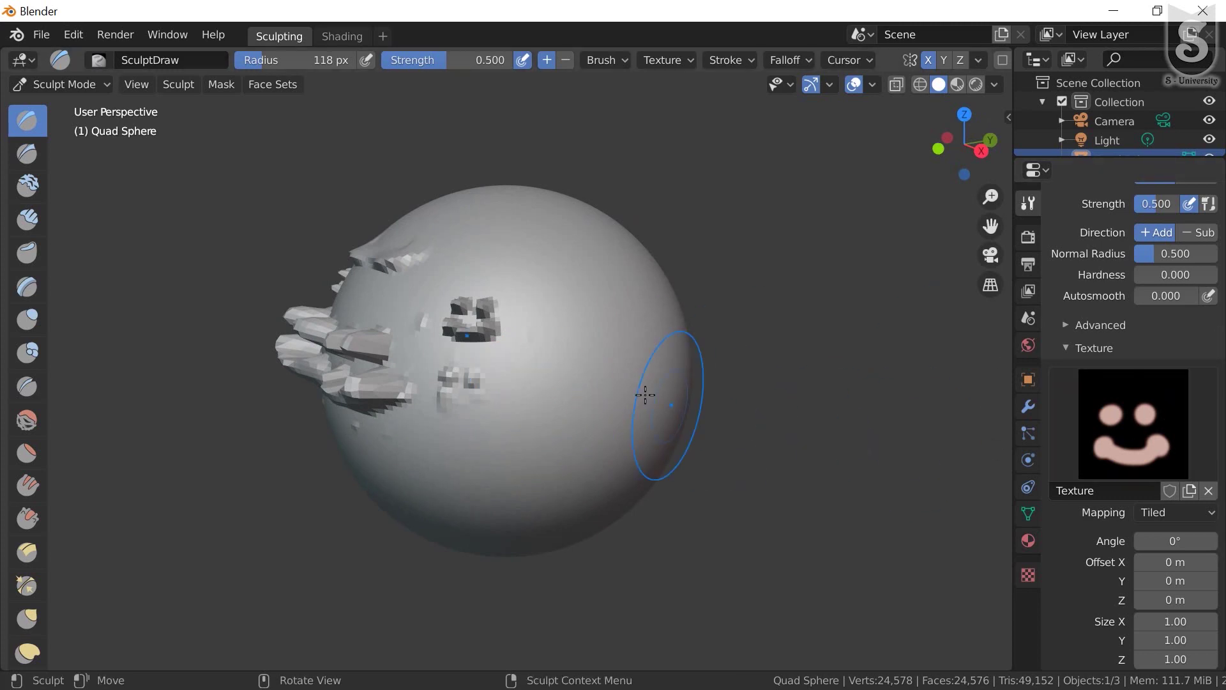
{"action": "mouse_move", "coordinate": [536, 370]}
{"action": "middle_mouse_down"}
{"action": "mouse_move", "coordinate": [570, 391]}
{"action": "mouse_move", "coordinate": [506, 387]}
{"action": "middle_mouse_up"}
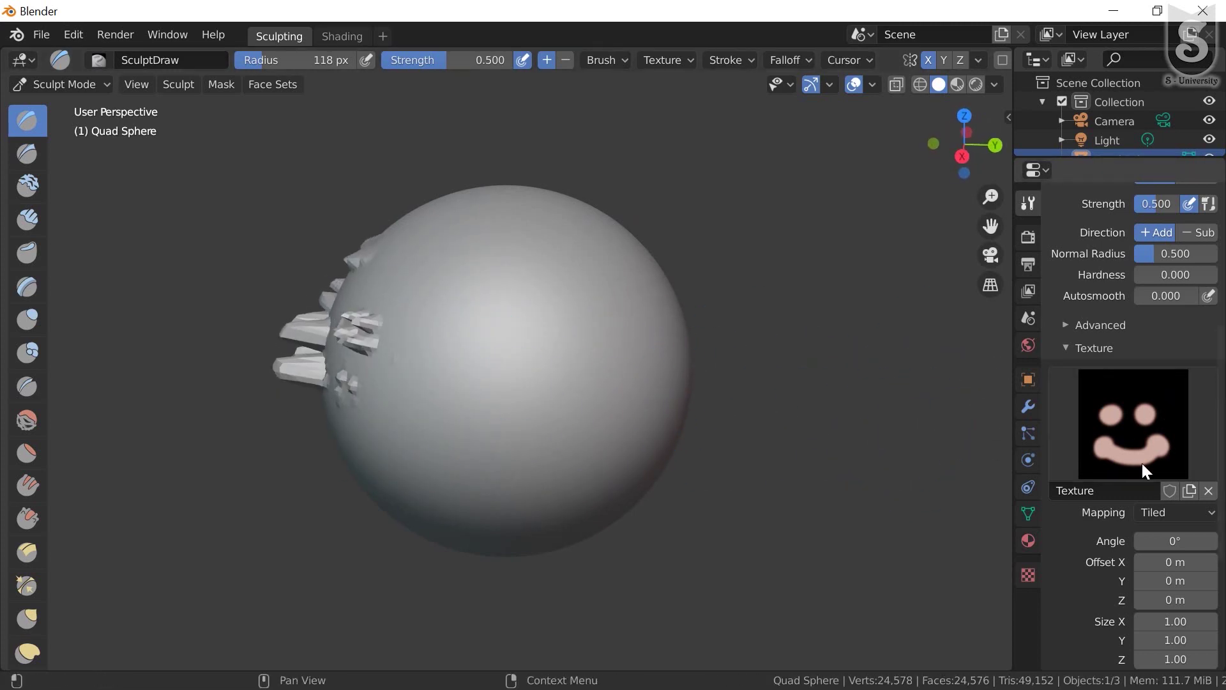
Enable Dyntopo and turn on its Smooth Shading option
{"action": "scroll", "coordinate": [1124, 484], "scroll_direction": "down", "scroll_amount": 2}
{"action": "scroll", "coordinate": [1118, 556], "scroll_direction": "down", "scroll_amount": 6}
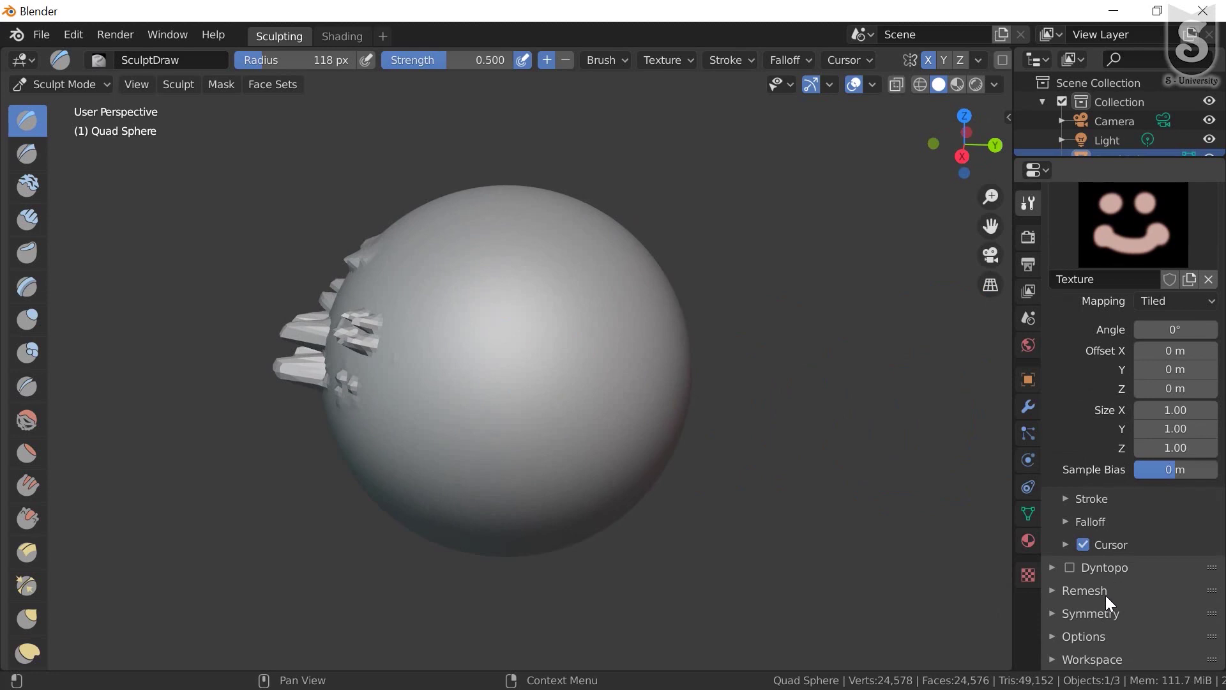
{"action": "left_click", "coordinate": [1056, 568]}
{"action": "left_click", "coordinate": [1070, 567]}
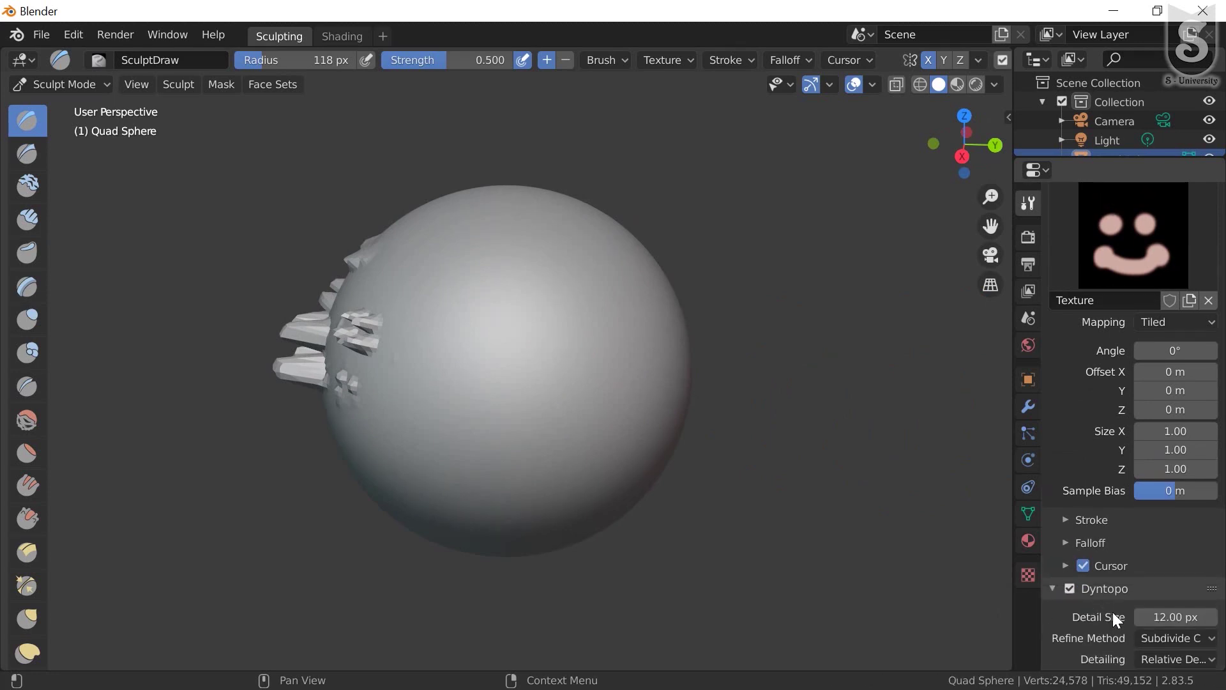
{"action": "scroll", "coordinate": [1144, 612], "scroll_direction": "down", "scroll_amount": 2}
{"action": "left_click", "coordinate": [1208, 627]}
Return to the brush texture's Mapping options and show the list of mapping modes
{"action": "scroll", "coordinate": [1055, 530], "scroll_direction": "up", "scroll_amount": 1}
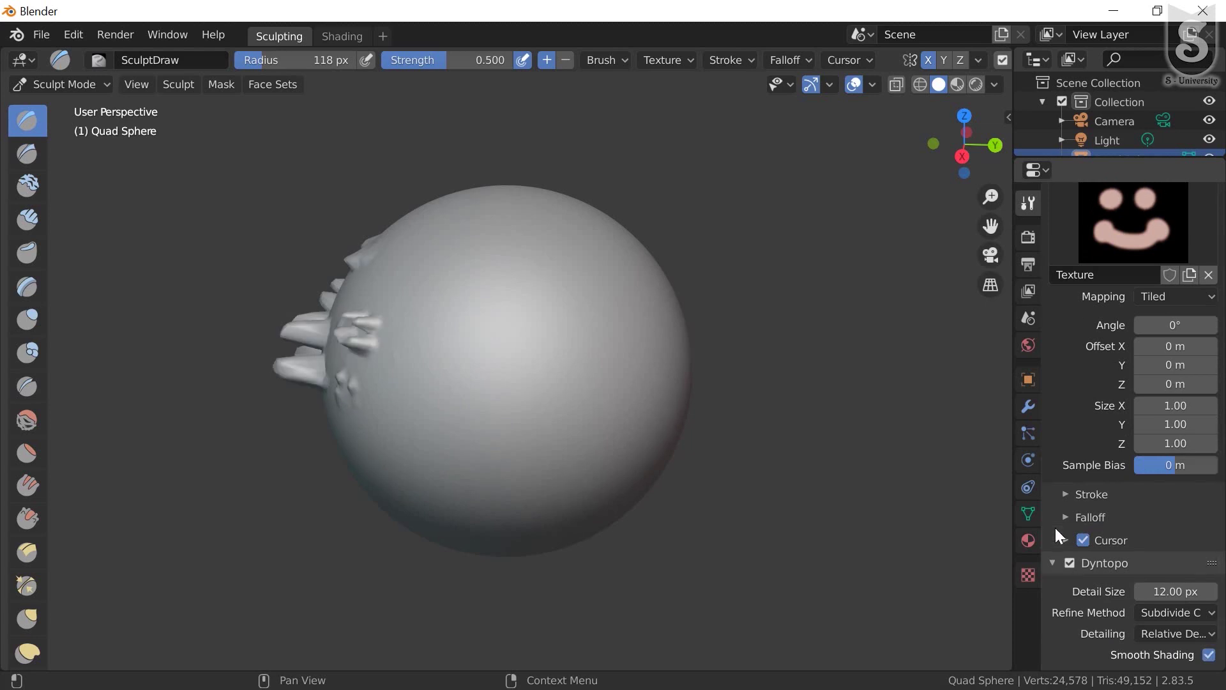
{"action": "scroll", "coordinate": [1066, 532], "scroll_direction": "up", "scroll_amount": 5}
{"action": "scroll", "coordinate": [1143, 498], "scroll_direction": "up", "scroll_amount": 4}
{"action": "scroll", "coordinate": [1156, 498], "scroll_direction": "up", "scroll_amount": 2}
{"action": "scroll", "coordinate": [1150, 473], "scroll_direction": "down", "scroll_amount": 3}
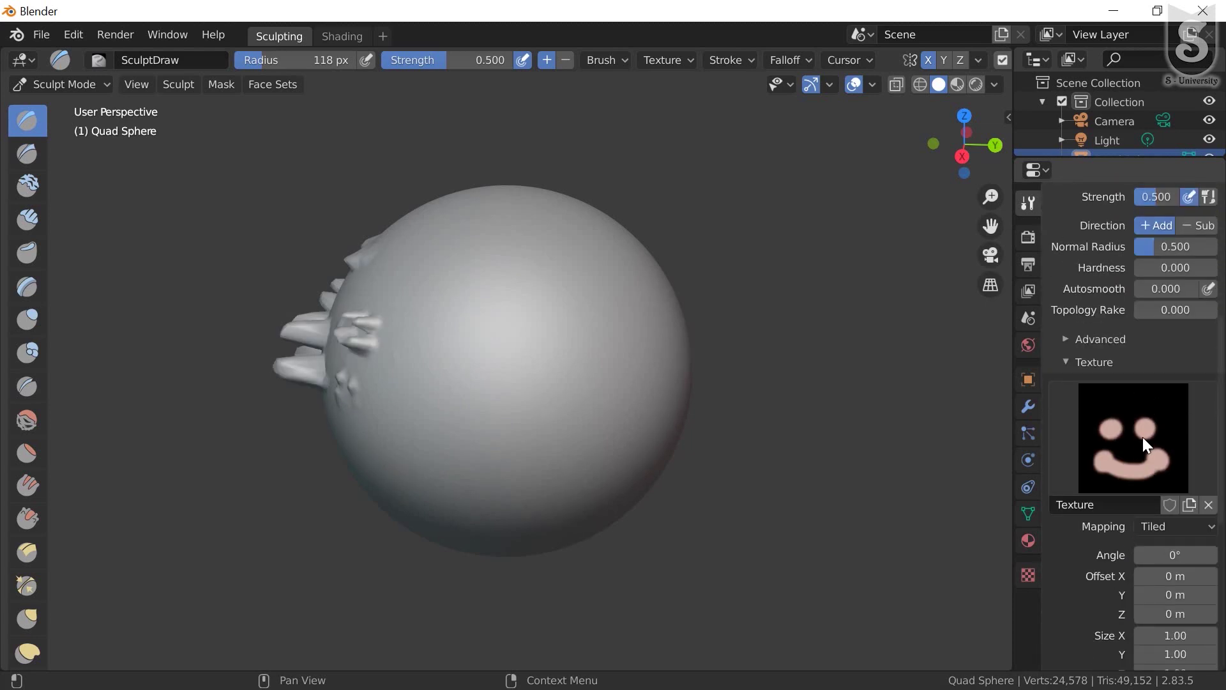
{"action": "scroll", "coordinate": [1143, 437], "scroll_direction": "down", "scroll_amount": 3}
{"action": "left_click", "coordinate": [1191, 447]}
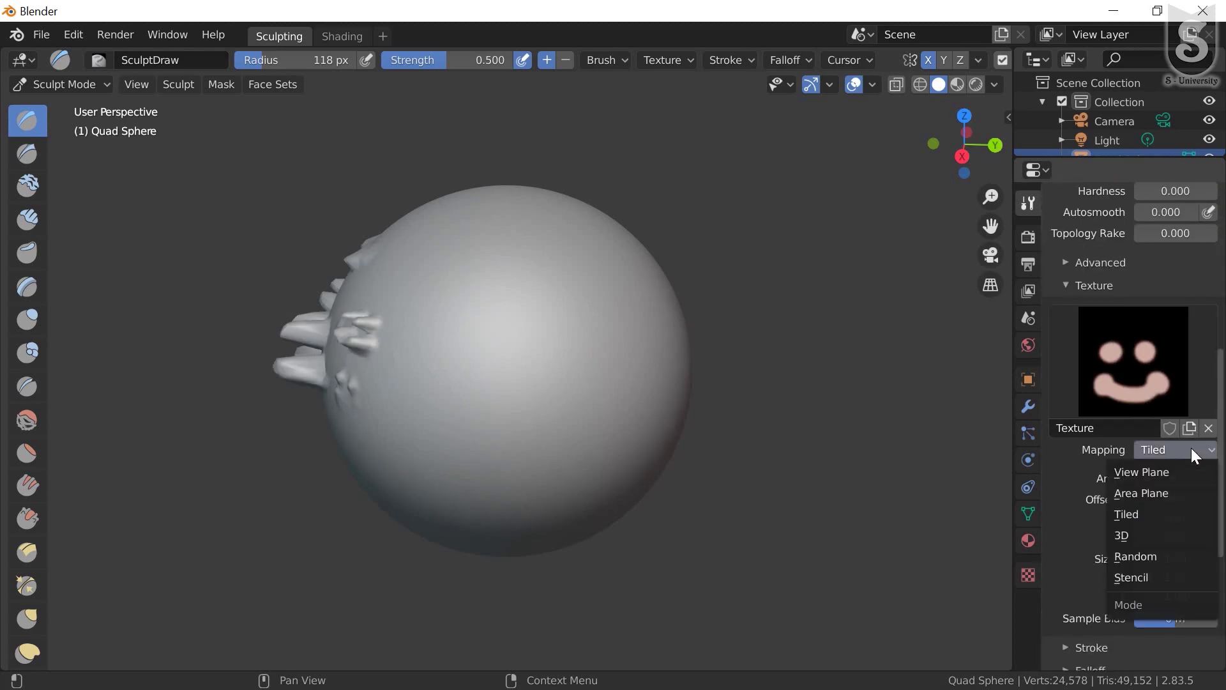
Switch texture mapping to View Plane and stamp smiley bumps and a spike on the sphere
{"action": "left_click", "coordinate": [1155, 472]}
{"action": "middle_click_drag", "start_coordinate": [487, 358], "coordinate": [520, 399]}
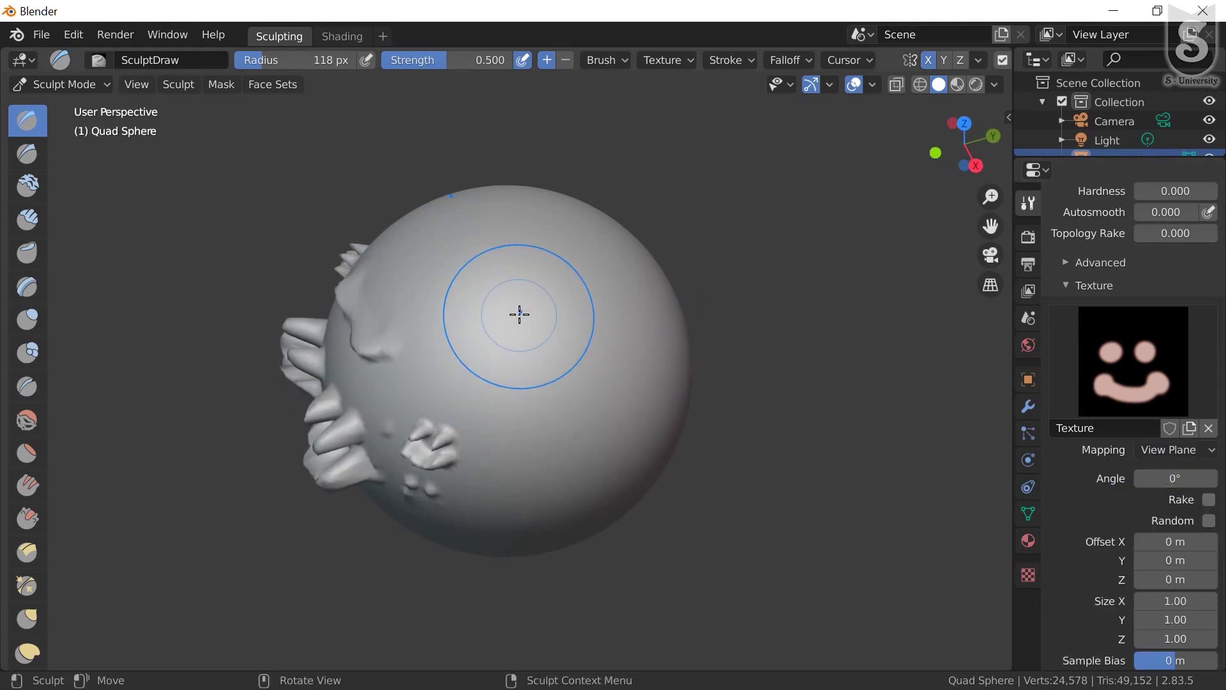
{"action": "left_click_drag", "start_coordinate": [520, 309], "coordinate": [512, 318]}
{"action": "left_click_drag", "start_coordinate": [525, 317], "coordinate": [534, 342]}
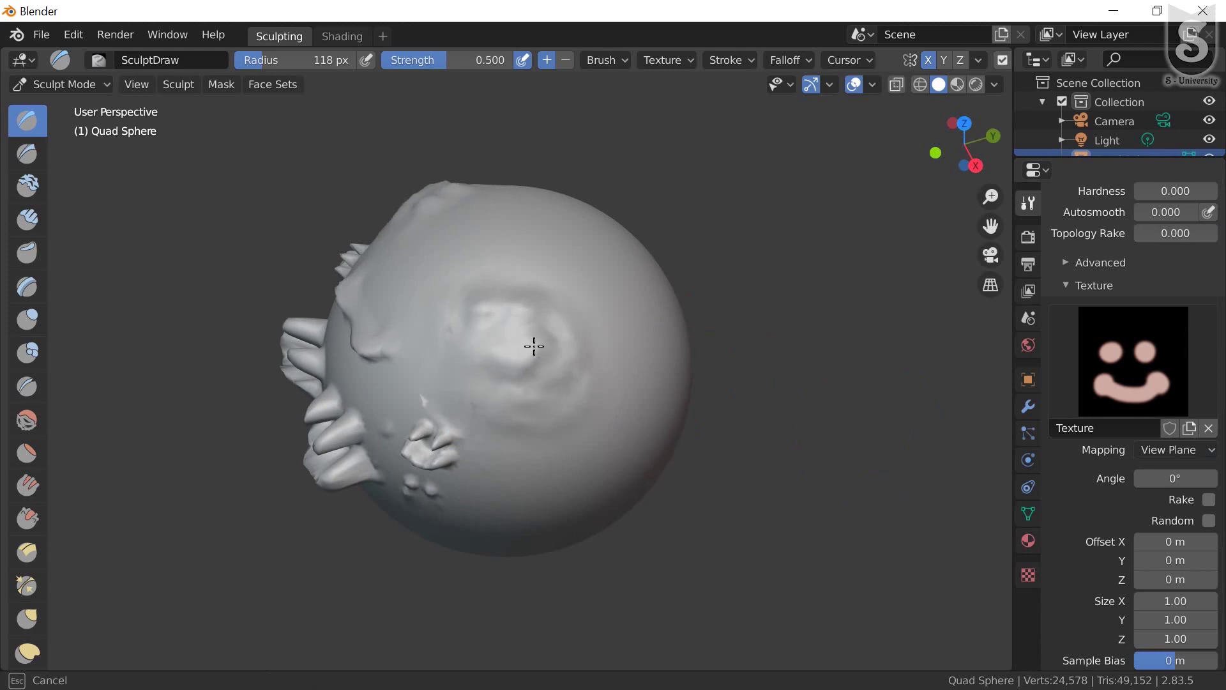
{"action": "mouse_move", "coordinate": [580, 276]}
{"action": "left_mouse_down"}
{"action": "mouse_move", "coordinate": [565, 291]}
{"action": "mouse_move", "coordinate": [581, 294]}
{"action": "left_mouse_up"}
Sculpt over the face, add bumps below the mouth, and dent near the left eye
{"action": "mouse_move", "coordinate": [633, 443]}
{"action": "middle_mouse_down"}
{"action": "mouse_move", "coordinate": [580, 385]}
{"action": "mouse_move", "coordinate": [553, 326]}
{"action": "middle_mouse_up"}
{"action": "mouse_move", "coordinate": [553, 325]}
{"action": "left_mouse_down"}
{"action": "mouse_move", "coordinate": [534, 339]}
{"action": "mouse_move", "coordinate": [572, 326]}
{"action": "mouse_move", "coordinate": [548, 356]}
{"action": "left_mouse_up"}
{"action": "left_click_drag", "start_coordinate": [512, 471], "coordinate": [543, 476]}
{"action": "left_click_drag", "start_coordinate": [438, 364], "coordinate": [449, 356]}
Switch texture mapping to Area Plane and carve central dents and a lip-like groove
{"action": "left_click", "coordinate": [1165, 454]}
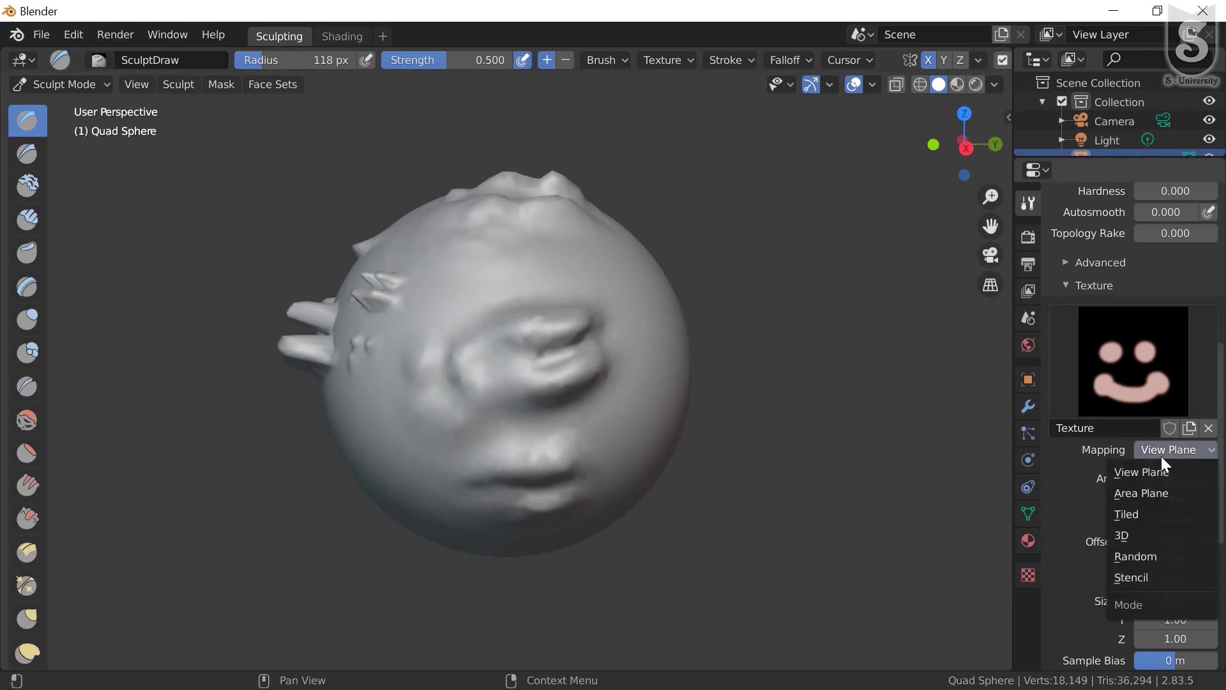
{"action": "left_click", "coordinate": [1139, 493]}
{"action": "mouse_move", "coordinate": [550, 301]}
{"action": "middle_mouse_down"}
{"action": "mouse_move", "coordinate": [461, 326]}
{"action": "mouse_move", "coordinate": [539, 320]}
{"action": "middle_mouse_up"}
{"action": "mouse_move", "coordinate": [540, 320]}
{"action": "left_mouse_down"}
{"action": "mouse_move", "coordinate": [512, 334]}
{"action": "mouse_move", "coordinate": [520, 309]}
{"action": "mouse_move", "coordinate": [555, 320]}
{"action": "mouse_move", "coordinate": [496, 334]}
{"action": "mouse_move", "coordinate": [520, 306]}
{"action": "mouse_move", "coordinate": [504, 322]}
{"action": "mouse_move", "coordinate": [499, 295]}
{"action": "mouse_move", "coordinate": [479, 329]}
{"action": "left_mouse_up"}
{"action": "mouse_move", "coordinate": [556, 424]}
{"action": "left_mouse_down"}
{"action": "mouse_move", "coordinate": [503, 437]}
{"action": "mouse_move", "coordinate": [528, 418]}
{"action": "left_mouse_up"}
{"action": "mouse_move", "coordinate": [416, 424]}
{"action": "left_mouse_down"}
{"action": "mouse_move", "coordinate": [447, 409]}
{"action": "mouse_move", "coordinate": [415, 403]}
{"action": "mouse_move", "coordinate": [440, 396]}
{"action": "left_mouse_up"}
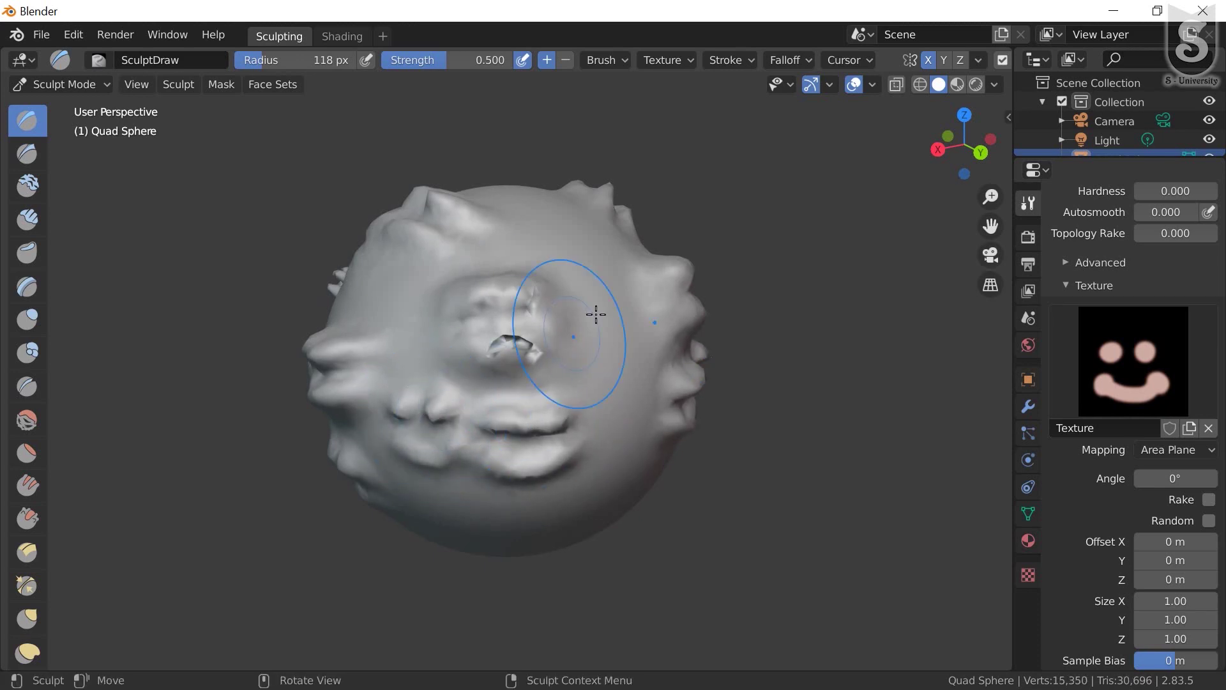
Sculpt more Area Plane strokes on the lower sphere and along its right side
{"action": "mouse_move", "coordinate": [613, 334]}
{"action": "middle_mouse_down"}
{"action": "mouse_move", "coordinate": [561, 389]}
{"action": "mouse_move", "coordinate": [521, 466]}
{"action": "middle_mouse_up"}
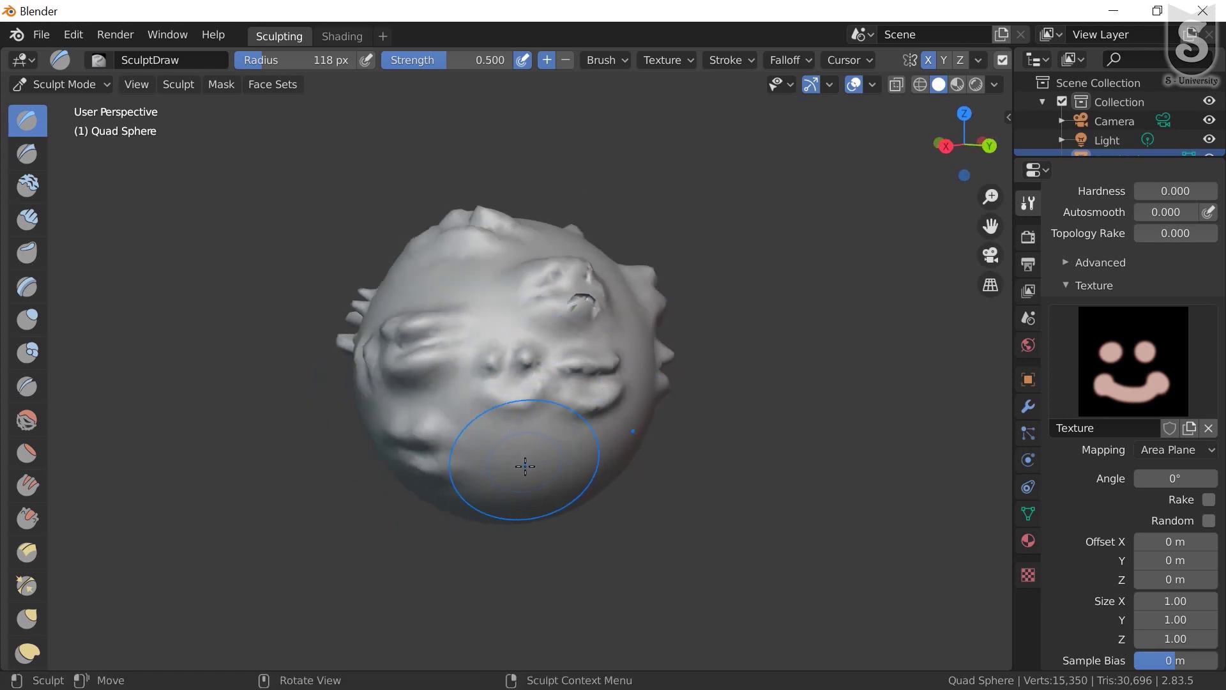
{"action": "left_click_drag", "start_coordinate": [520, 466], "coordinate": [527, 467]}
{"action": "middle_click_drag", "start_coordinate": [531, 436], "coordinate": [506, 377]}
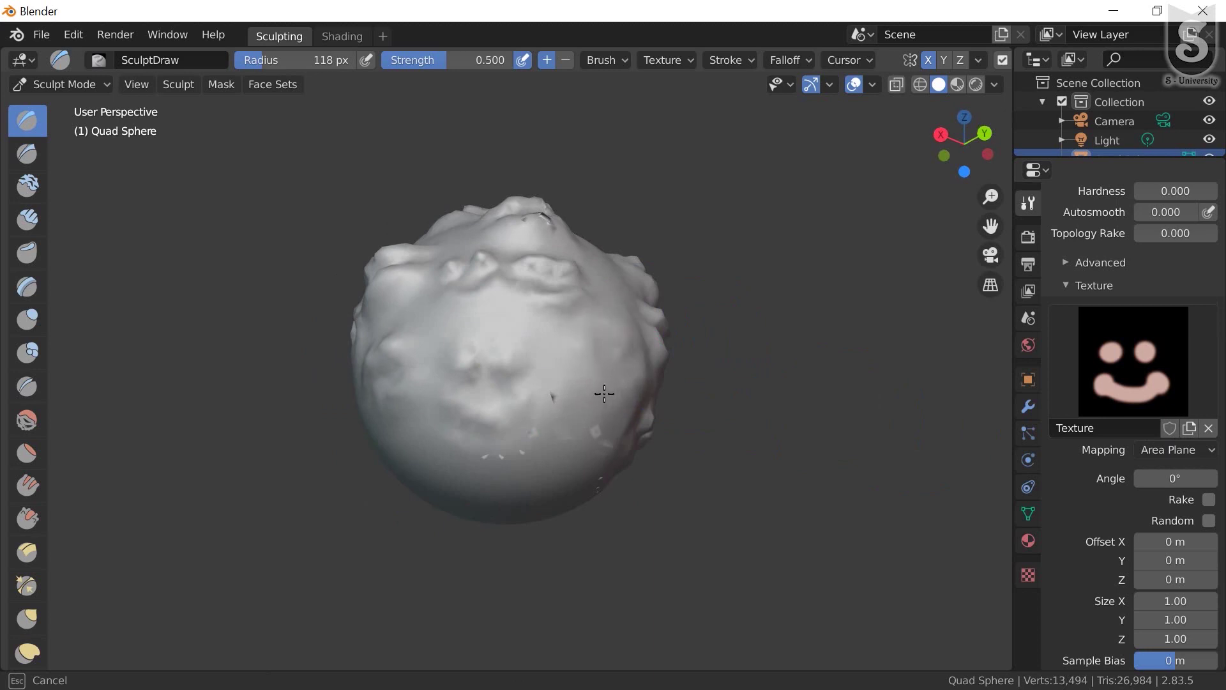
{"action": "mouse_move", "coordinate": [603, 393]}
{"action": "left_mouse_down"}
{"action": "mouse_move", "coordinate": [603, 346]}
{"action": "mouse_move", "coordinate": [641, 322]}
{"action": "left_mouse_up"}
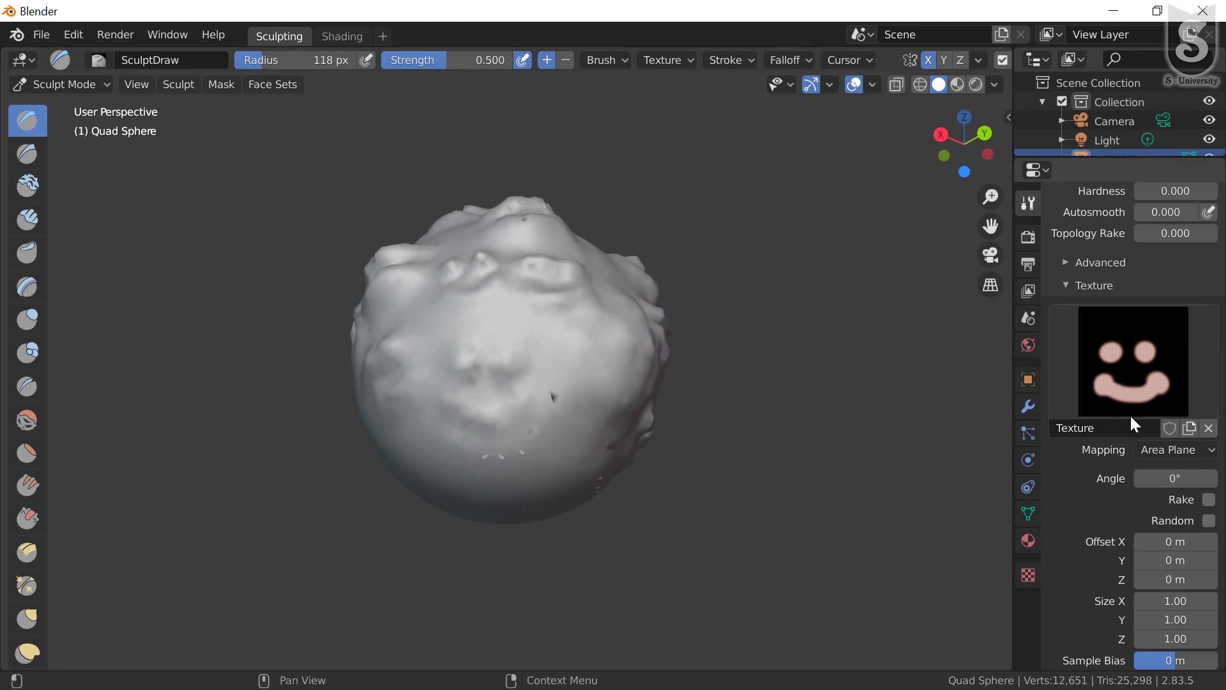
{"action": "left_click", "coordinate": [1164, 449]}
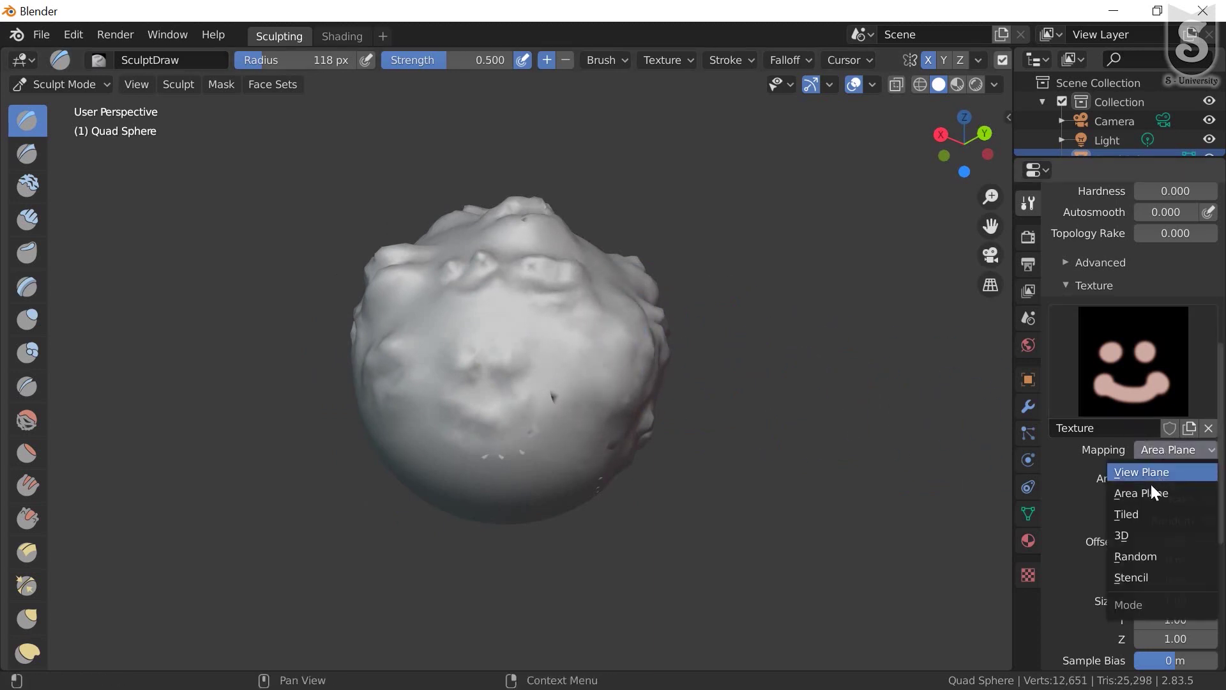
Set texture mapping to Tiled and sculpt tiled-texture bumps onto the sphere
{"action": "left_click", "coordinate": [1126, 514]}
{"action": "left_click_drag", "start_coordinate": [631, 384], "coordinate": [532, 364]}
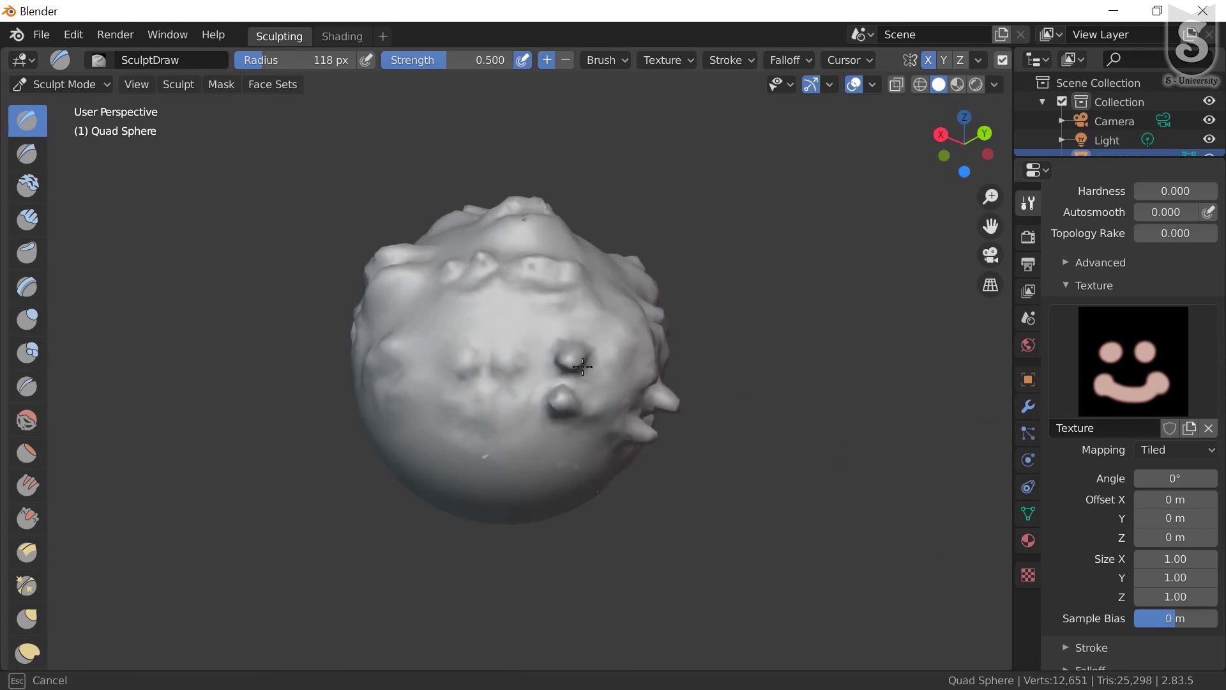
{"action": "left_click_drag", "start_coordinate": [627, 356], "coordinate": [632, 359]}
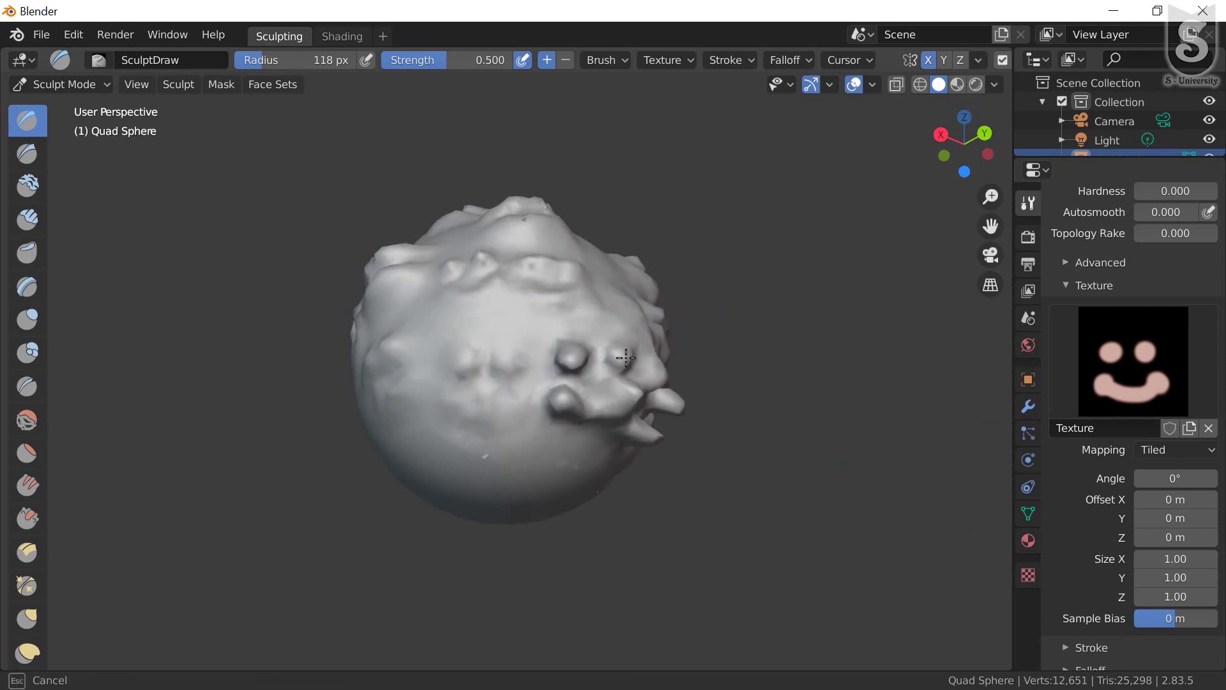
{"action": "middle_click_drag", "start_coordinate": [739, 383], "coordinate": [578, 370]}
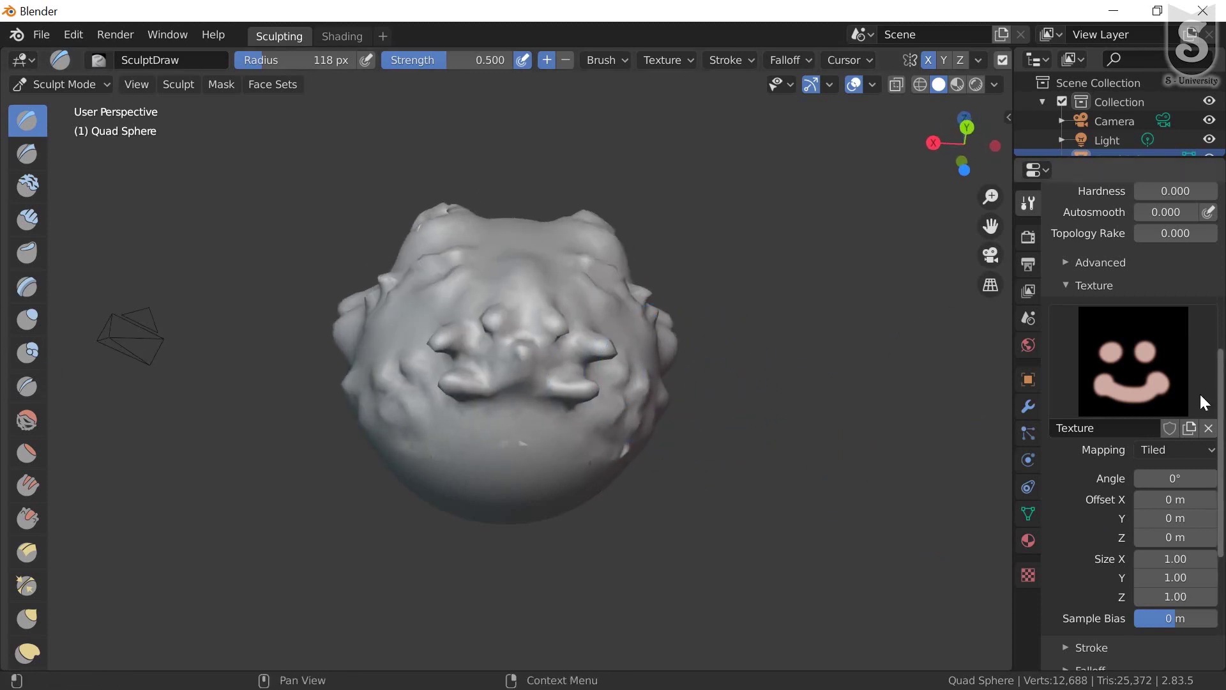
Set mapping to 3D and raise bumps, ridges and an enlarged flat bump on the face
{"action": "left_click", "coordinate": [1162, 449]}
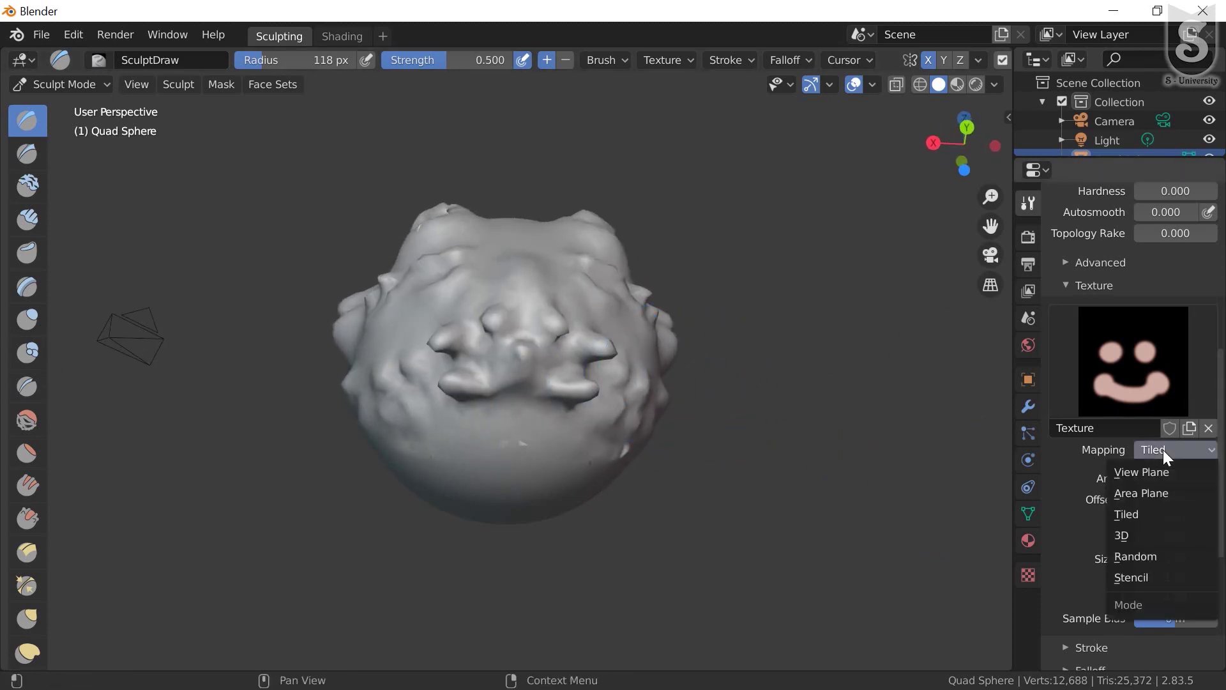
{"action": "left_click", "coordinate": [1135, 531]}
{"action": "left_click_drag", "start_coordinate": [467, 361], "coordinate": [479, 334]}
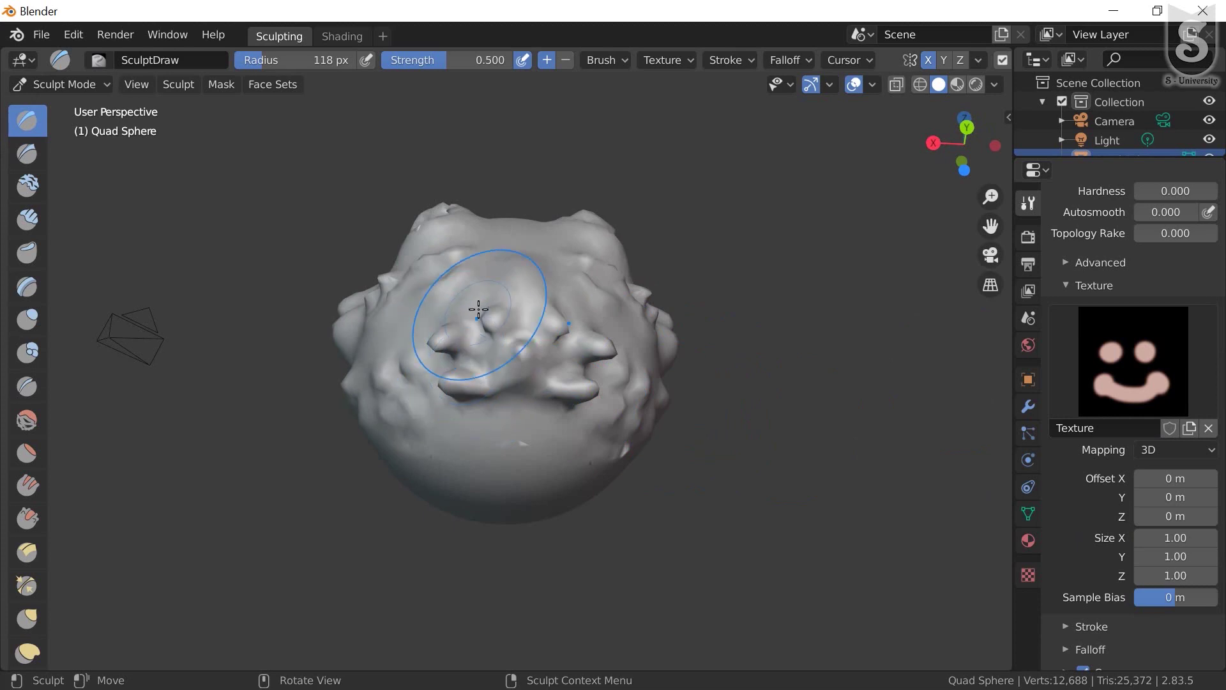
{"action": "middle_click_drag", "start_coordinate": [479, 334], "coordinate": [526, 434]}
{"action": "left_click_drag", "start_coordinate": [526, 443], "coordinate": [528, 427]}
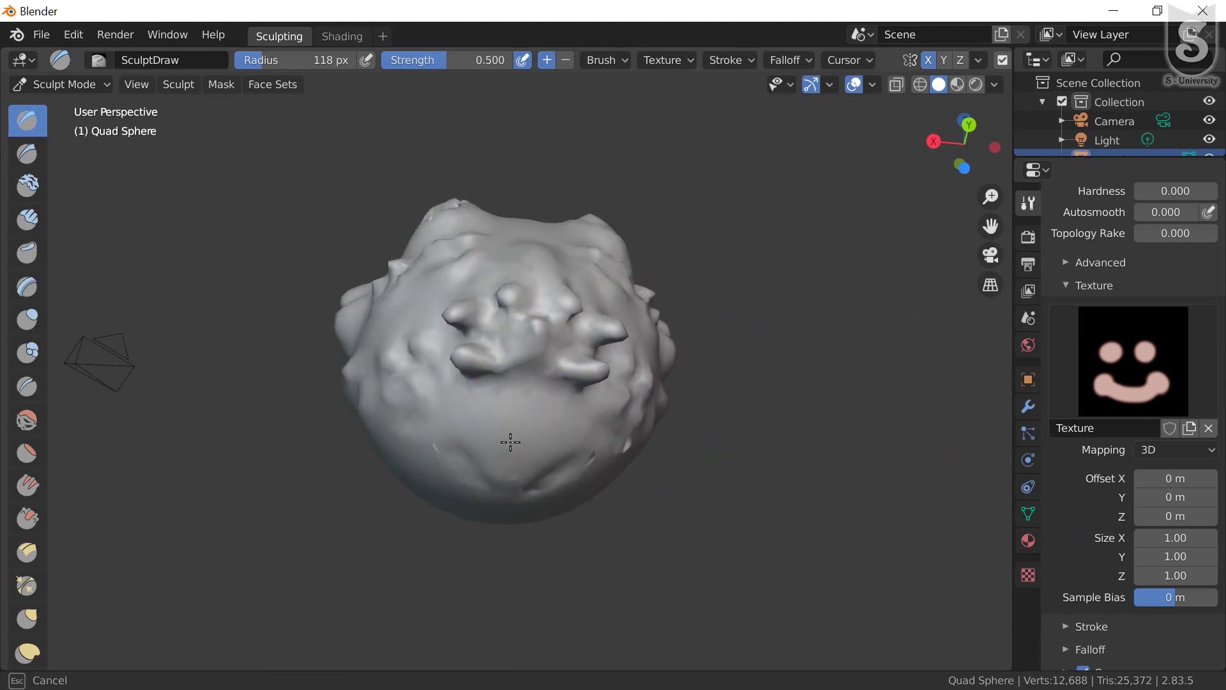
{"action": "mouse_move", "coordinate": [517, 307]}
{"action": "left_mouse_down"}
{"action": "mouse_move", "coordinate": [556, 302]}
{"action": "mouse_move", "coordinate": [571, 271]}
{"action": "left_mouse_up"}
{"action": "middle_click_drag", "start_coordinate": [507, 327], "coordinate": [523, 290]}
{"action": "mouse_move", "coordinate": [524, 290]}
{"action": "left_mouse_down"}
{"action": "mouse_move", "coordinate": [547, 269]}
{"action": "mouse_move", "coordinate": [516, 248]}
{"action": "mouse_move", "coordinate": [495, 323]}
{"action": "left_mouse_up"}
{"action": "mouse_move", "coordinate": [496, 323]}
{"action": "middle_mouse_down"}
{"action": "mouse_move", "coordinate": [528, 279]}
{"action": "mouse_move", "coordinate": [741, 408]}
{"action": "middle_mouse_up"}
Set mapping to Random, press textured dents into the sphere, and undo the last dents
{"action": "left_click", "coordinate": [1180, 451]}
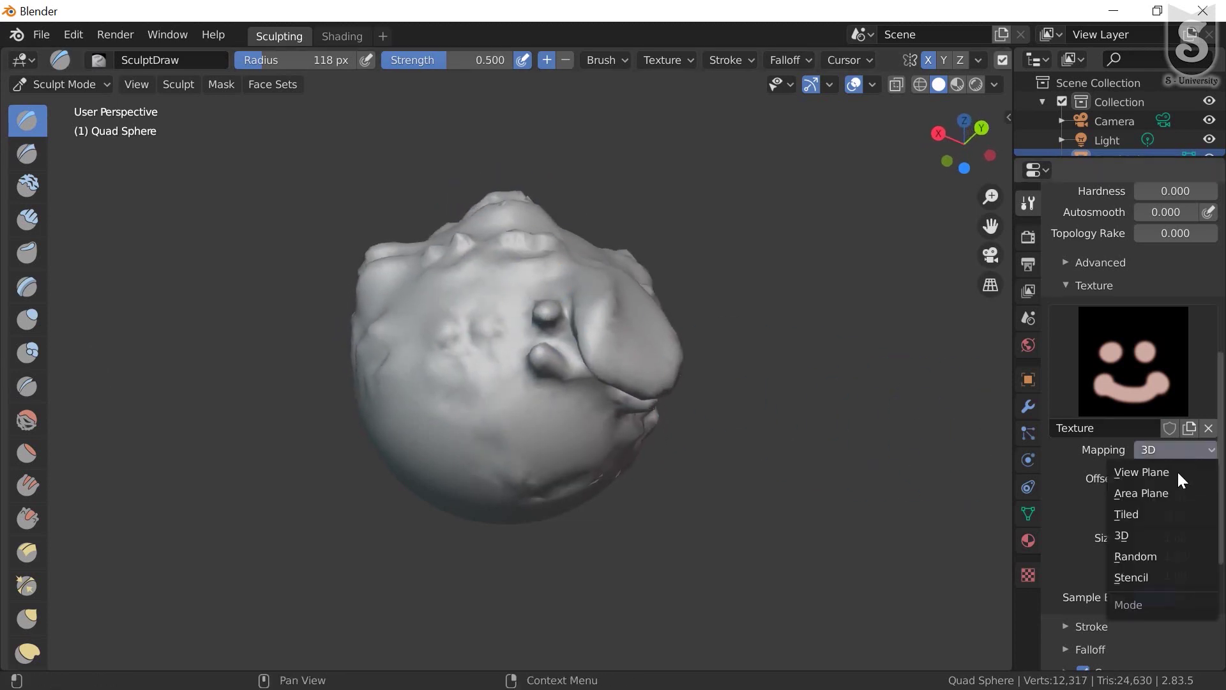
{"action": "left_click", "coordinate": [1143, 556]}
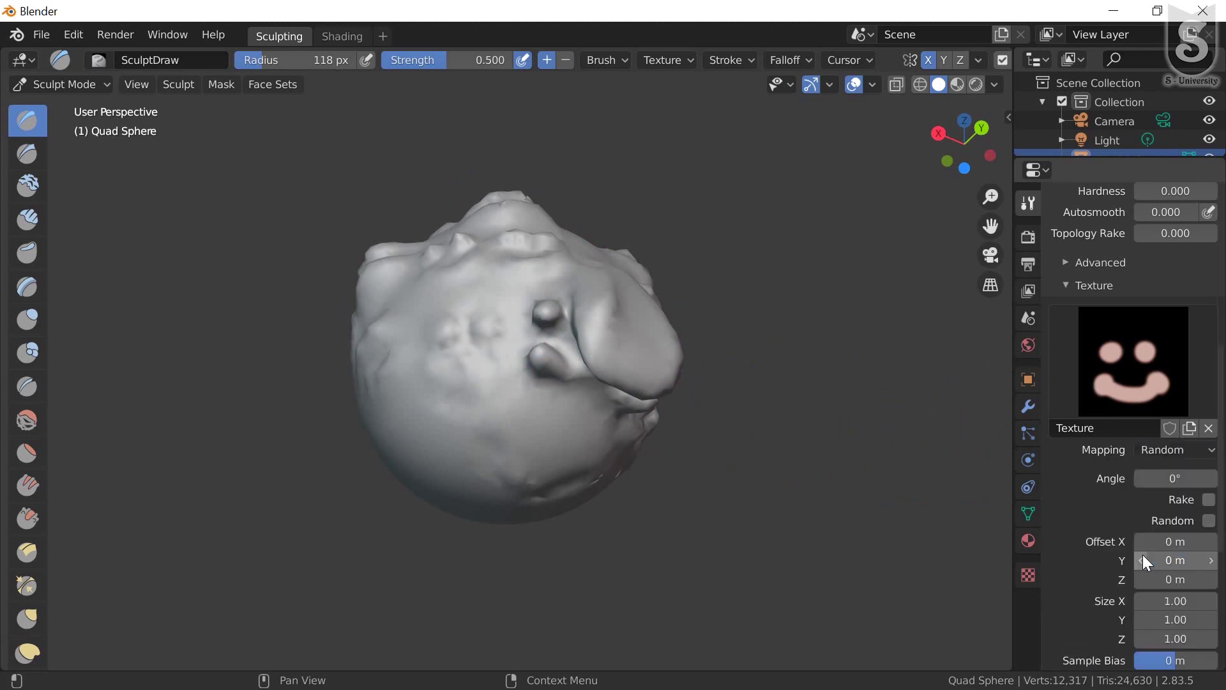
{"action": "middle_click_drag", "start_coordinate": [588, 328], "coordinate": [547, 301]}
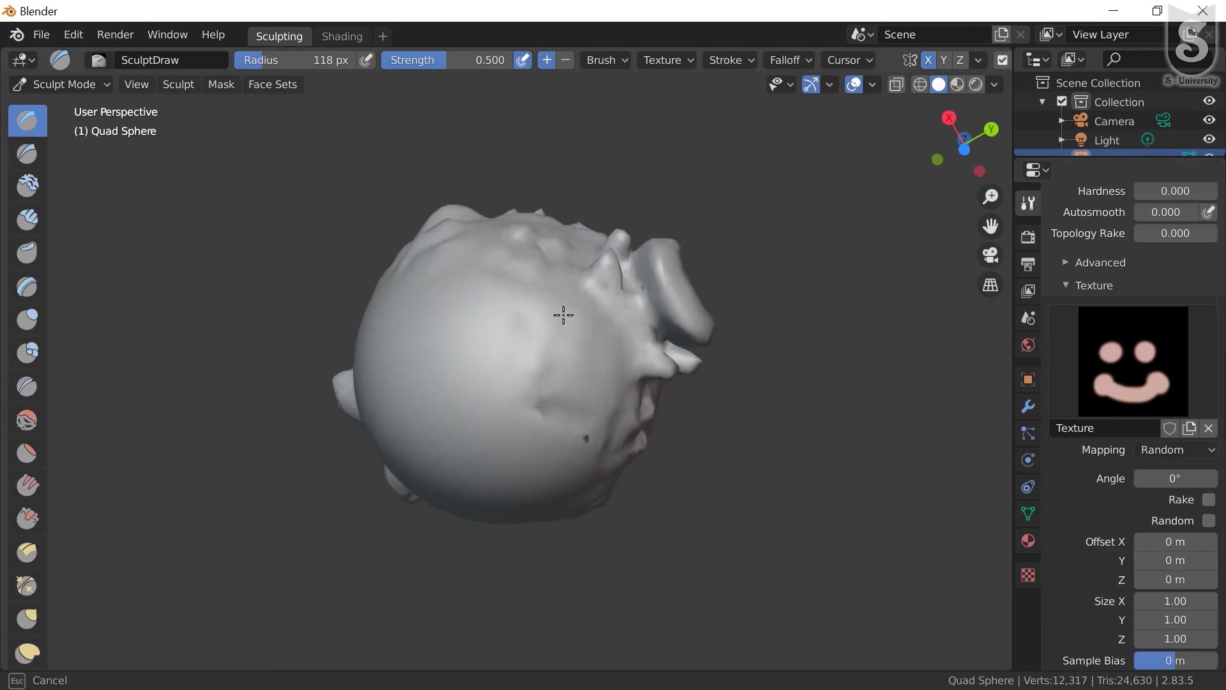
{"action": "left_click_drag", "start_coordinate": [543, 330], "coordinate": [553, 343]}
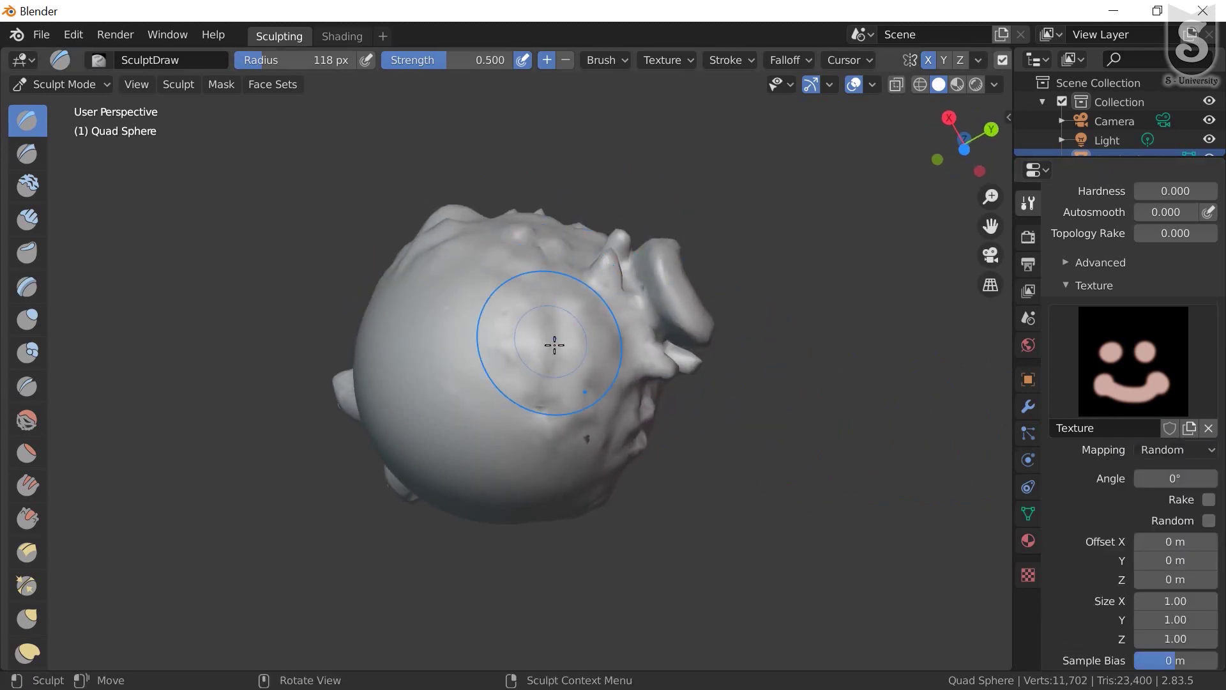
{"action": "mouse_move", "coordinate": [553, 343]}
{"action": "middle_mouse_down"}
{"action": "mouse_move", "coordinate": [520, 336]}
{"action": "mouse_move", "coordinate": [558, 328]}
{"action": "middle_mouse_up"}
{"action": "mouse_move", "coordinate": [559, 328]}
{"action": "left_mouse_down"}
{"action": "mouse_move", "coordinate": [565, 292]}
{"action": "mouse_move", "coordinate": [550, 285]}
{"action": "mouse_move", "coordinate": [508, 318]}
{"action": "mouse_move", "coordinate": [520, 397]}
{"action": "left_mouse_up"}
{"action": "middle_click_drag", "start_coordinate": [520, 397], "coordinate": [484, 285]}
{"action": "mouse_move", "coordinate": [484, 285]}
{"action": "left_mouse_down"}
{"action": "mouse_move", "coordinate": [570, 296]}
{"action": "mouse_move", "coordinate": [575, 315]}
{"action": "mouse_move", "coordinate": [548, 342]}
{"action": "left_mouse_up"}
{"action": "key", "text": "ctrl+z"}
{"action": "key", "text": "ctrl+z"}
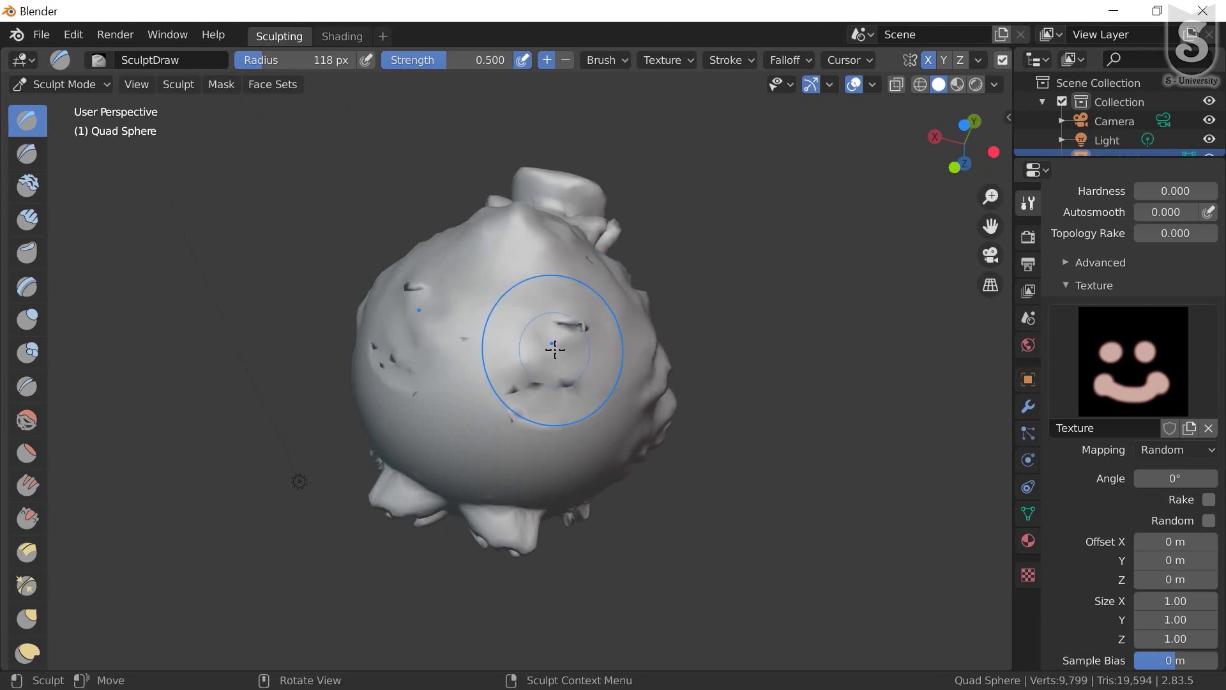
Set mapping to Stencil, position the smiley stencil over the sphere, and raise eyes and smile
{"action": "left_click", "coordinate": [1171, 450]}
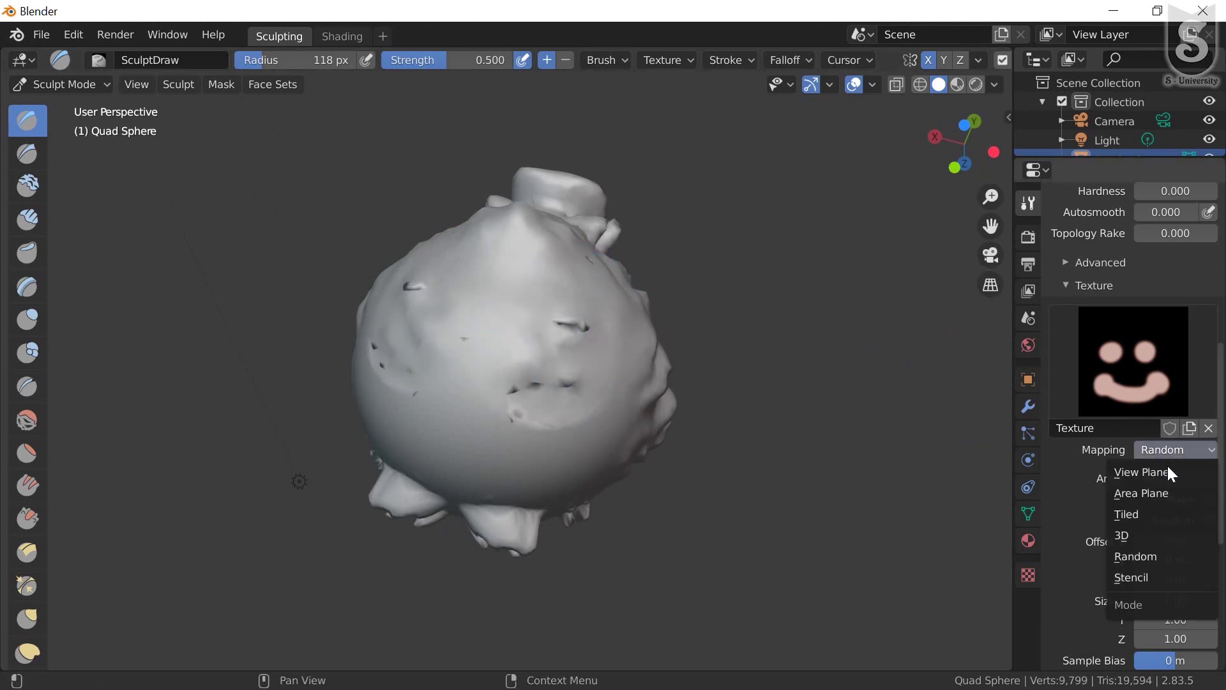
{"action": "left_click", "coordinate": [1140, 572]}
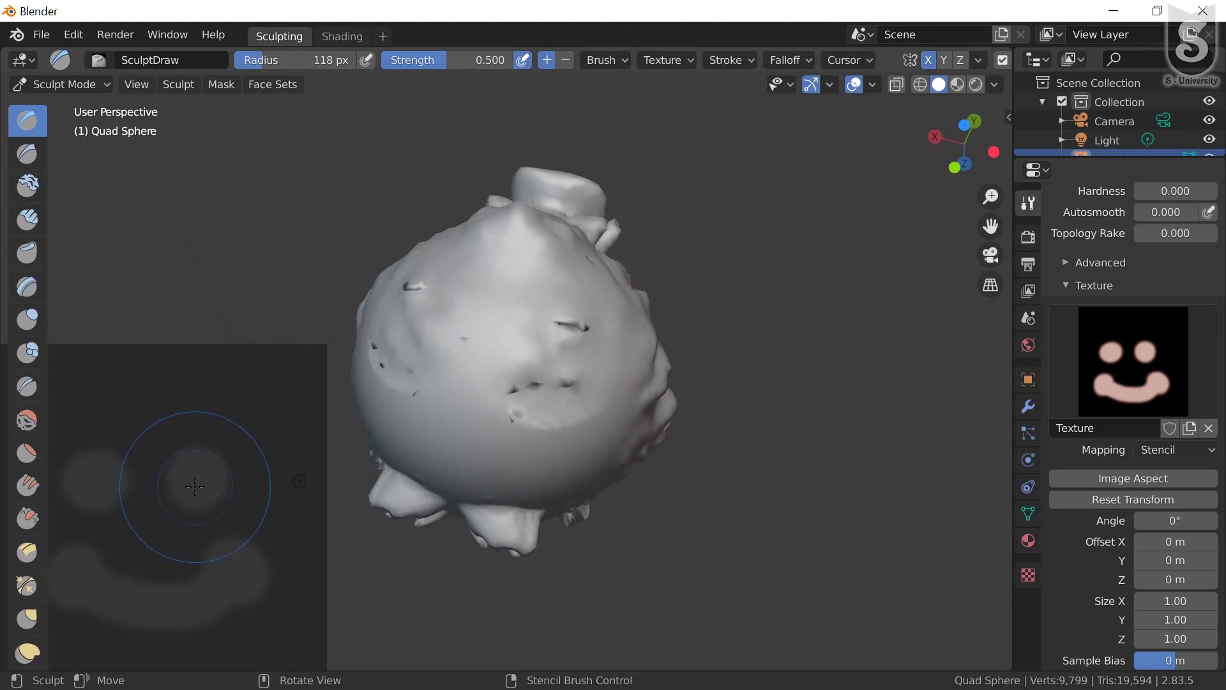
{"action": "right_click_drag", "start_coordinate": [188, 495], "coordinate": [546, 312]}
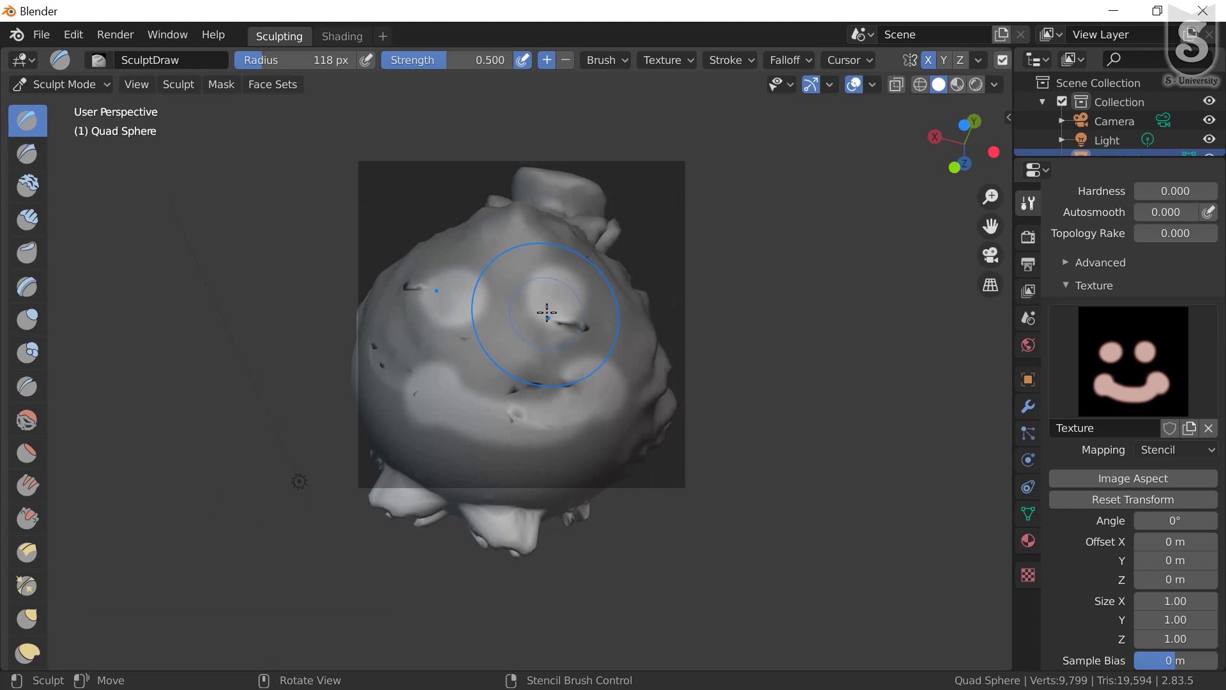
{"action": "left_click_drag", "start_coordinate": [547, 311], "coordinate": [470, 255]}
{"action": "mouse_move", "coordinate": [471, 312]}
{"action": "left_mouse_down"}
{"action": "mouse_move", "coordinate": [575, 289]}
{"action": "mouse_move", "coordinate": [546, 389]}
{"action": "left_mouse_up"}
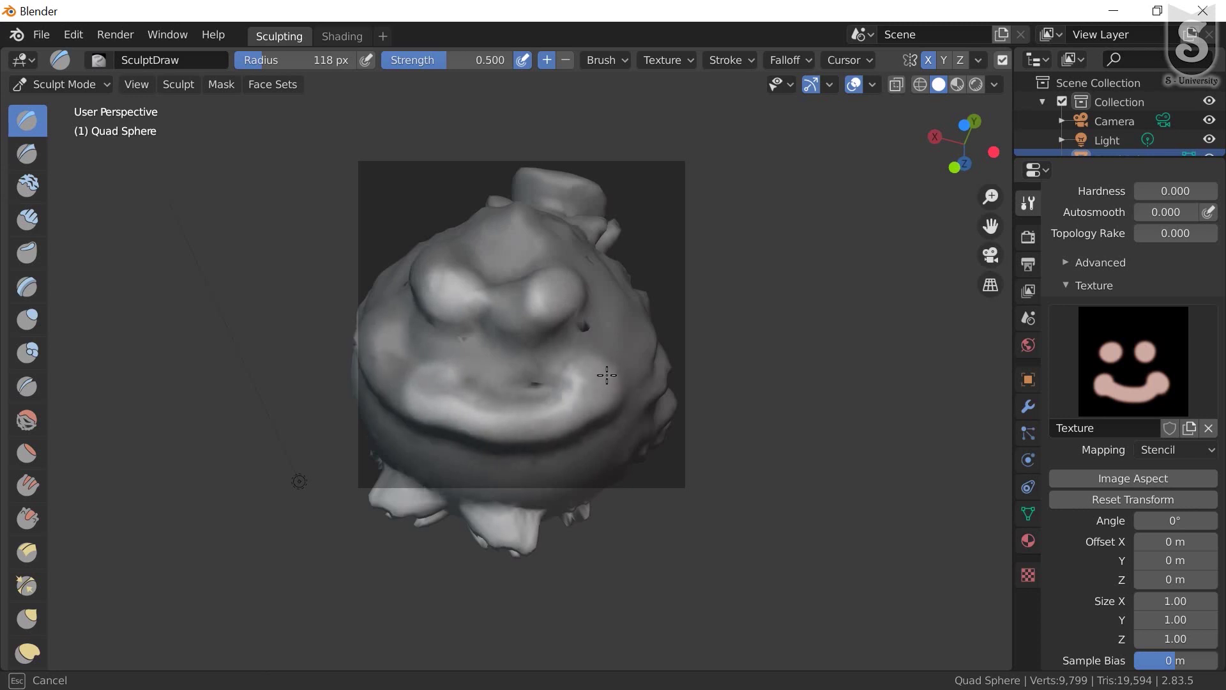
{"action": "left_click_drag", "start_coordinate": [421, 373], "coordinate": [417, 415]}
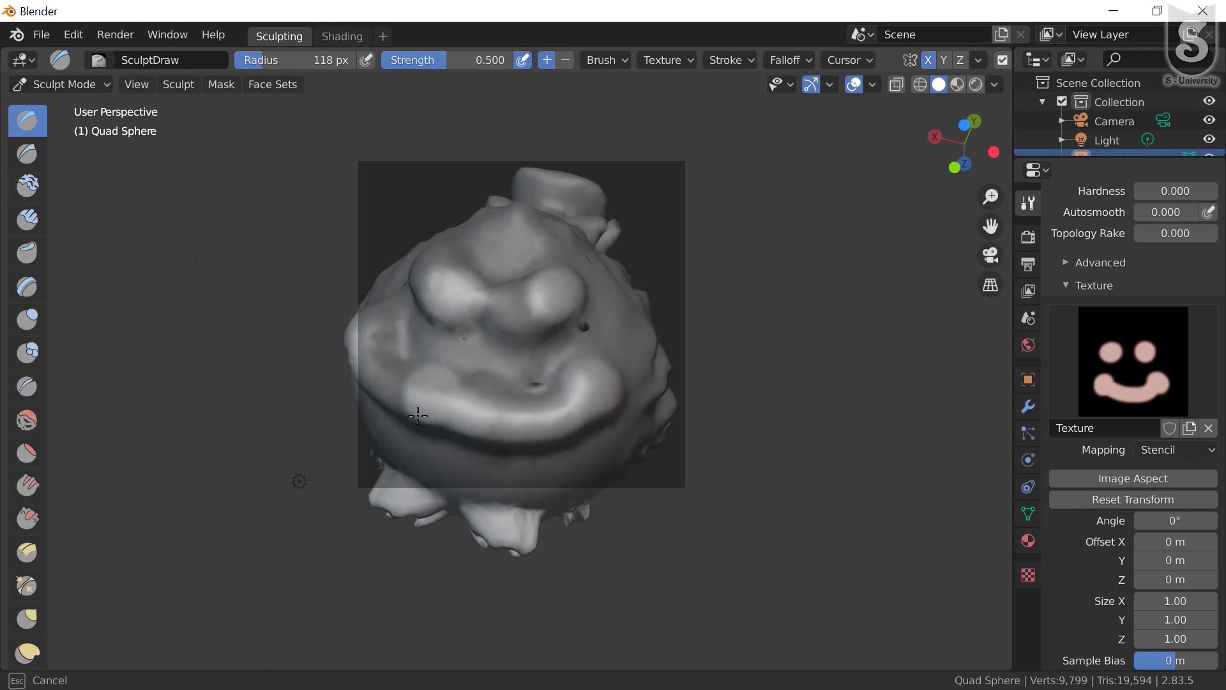
Finish stamping the raised smiley face, then move the stencil off to the right
{"action": "scroll", "coordinate": [515, 362], "scroll_direction": "up", "scroll_amount": 1}
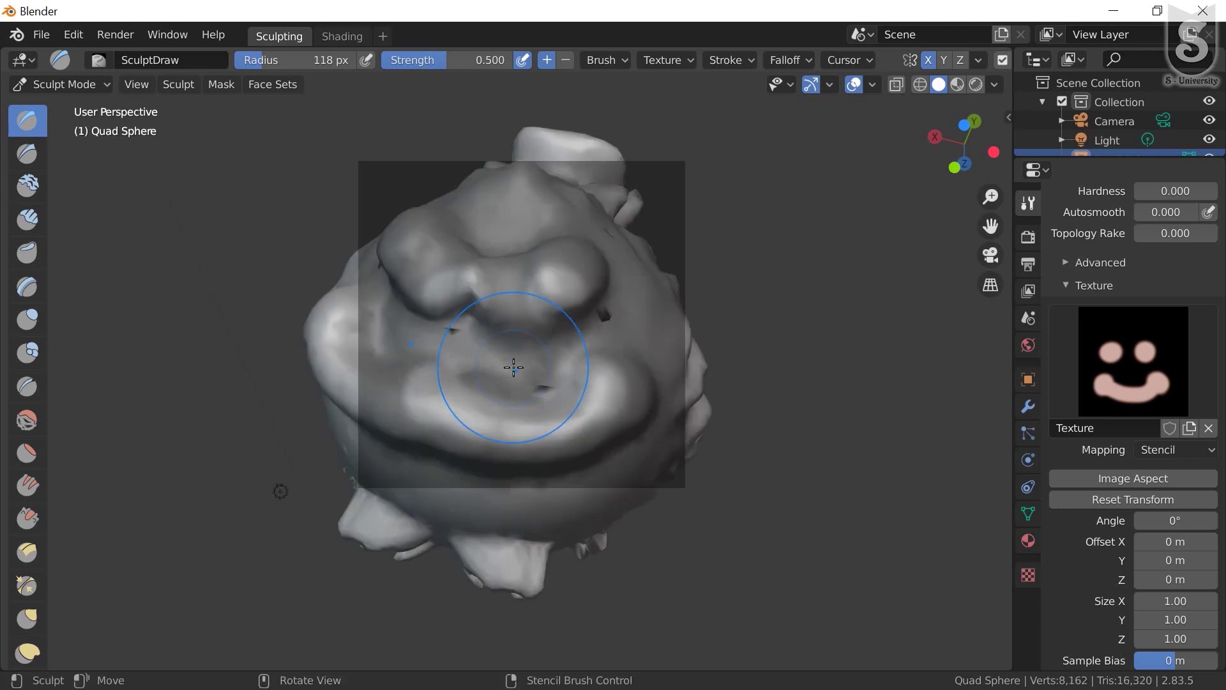
{"action": "scroll", "coordinate": [520, 364], "scroll_direction": "up", "scroll_amount": 1}
{"action": "scroll", "coordinate": [608, 367], "scroll_direction": "up", "scroll_amount": 2}
{"action": "middle_click_drag", "start_coordinate": [608, 367], "coordinate": [556, 307]}
{"action": "mouse_move", "coordinate": [556, 307]}
{"action": "left_mouse_down"}
{"action": "mouse_move", "coordinate": [524, 313]}
{"action": "mouse_move", "coordinate": [528, 274]}
{"action": "mouse_move", "coordinate": [438, 334]}
{"action": "mouse_move", "coordinate": [447, 371]}
{"action": "mouse_move", "coordinate": [537, 416]}
{"action": "mouse_move", "coordinate": [581, 402]}
{"action": "mouse_move", "coordinate": [419, 401]}
{"action": "mouse_move", "coordinate": [501, 334]}
{"action": "mouse_move", "coordinate": [465, 305]}
{"action": "left_mouse_up"}
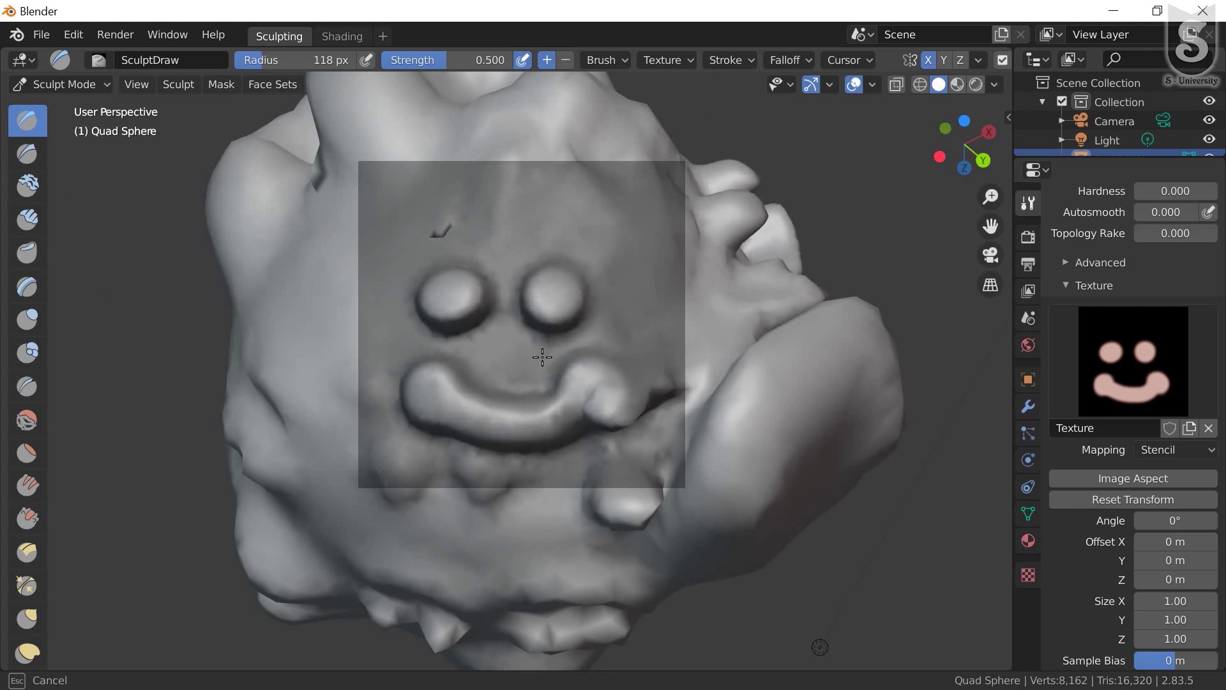
{"action": "mouse_move", "coordinate": [589, 410]}
{"action": "left_mouse_down"}
{"action": "mouse_move", "coordinate": [596, 335]}
{"action": "mouse_move", "coordinate": [472, 321]}
{"action": "left_mouse_up"}
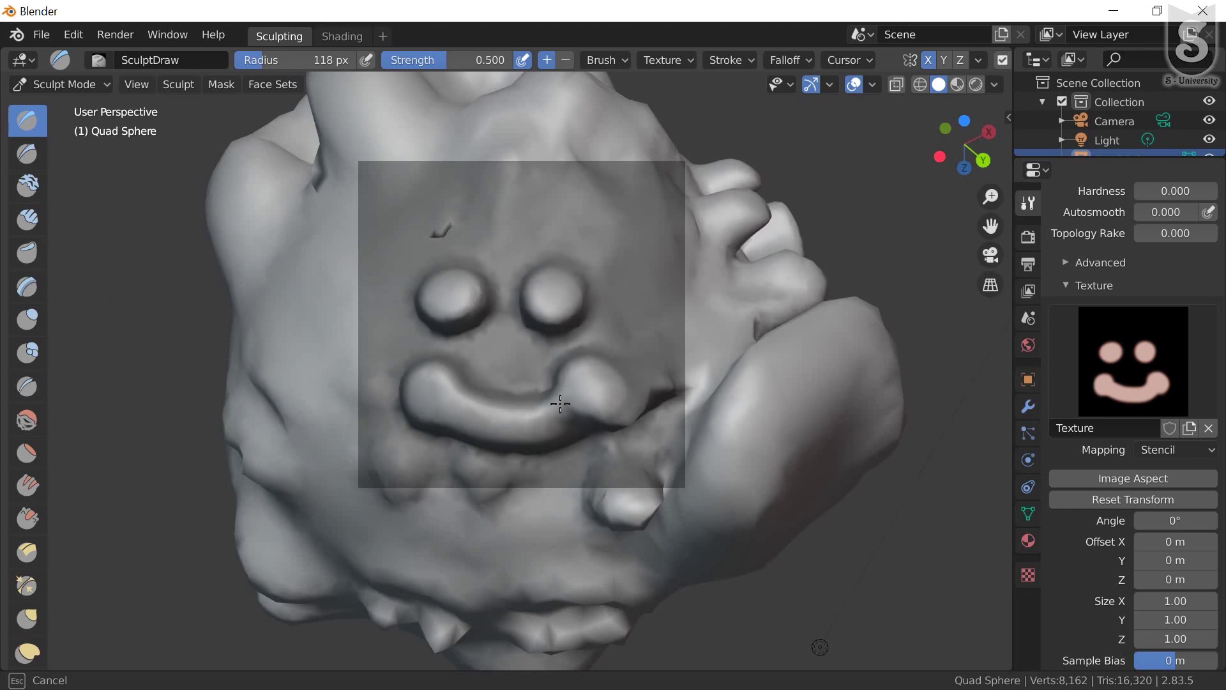
{"action": "left_click_drag", "start_coordinate": [543, 341], "coordinate": [579, 370]}
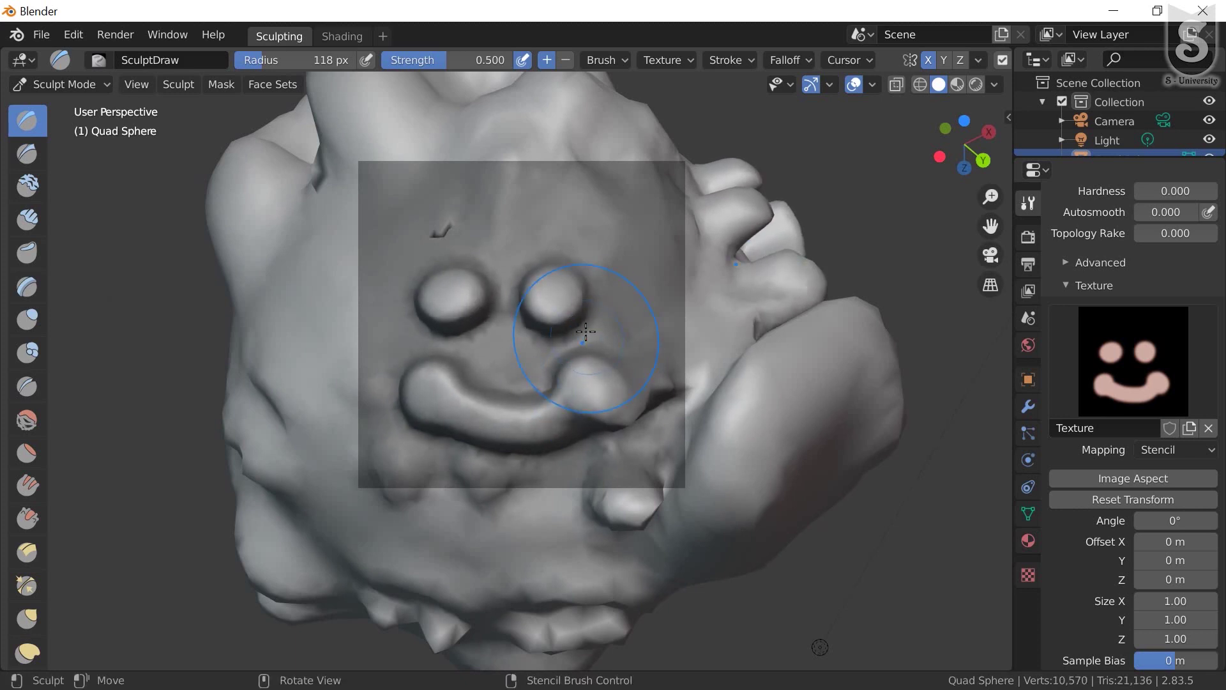
{"action": "middle_click_drag", "start_coordinate": [585, 332], "coordinate": [600, 350]}
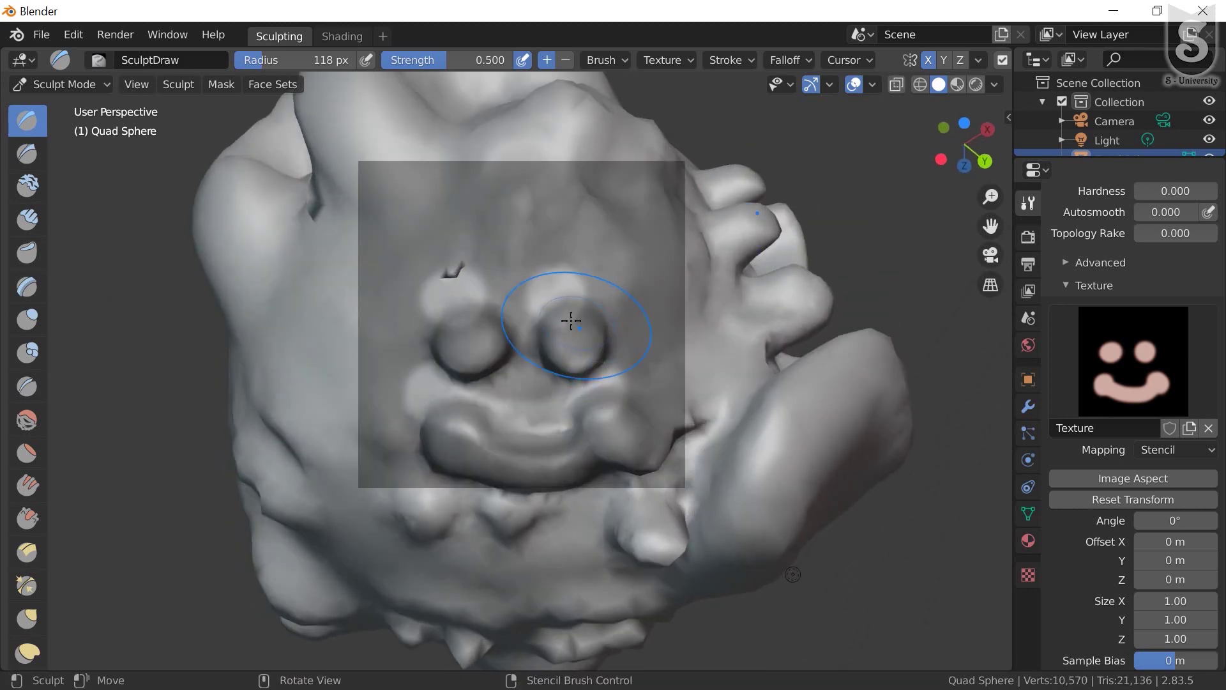
{"action": "mouse_move", "coordinate": [546, 315]}
{"action": "right_mouse_down"}
{"action": "mouse_move", "coordinate": [815, 326]}
{"action": "mouse_move", "coordinate": [806, 337]}
{"action": "right_mouse_up"}
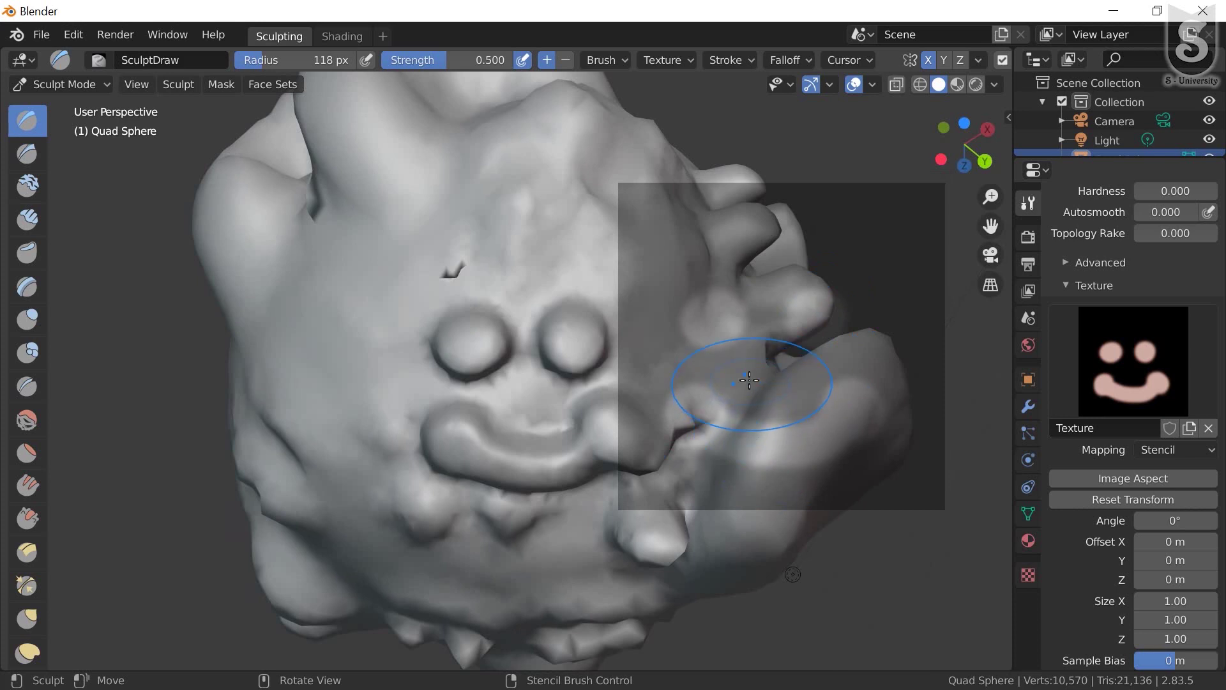
Rotate the smiley stencil slightly with a Ctrl right-drag
{"action": "scroll", "coordinate": [749, 380], "scroll_direction": "down", "scroll_amount": 2}
{"action": "scroll", "coordinate": [749, 381], "scroll_direction": "up", "scroll_amount": 3}
{"action": "scroll", "coordinate": [752, 369], "scroll_direction": "up", "scroll_amount": 2}
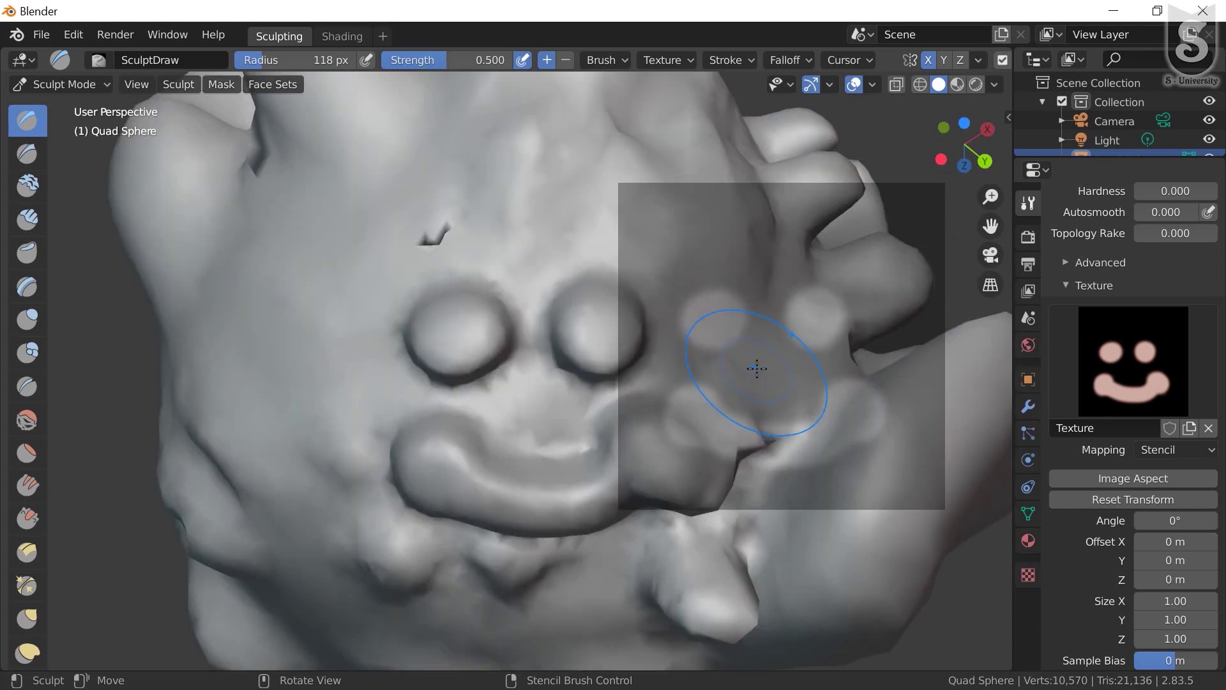
{"action": "key", "text": "ctrl"}
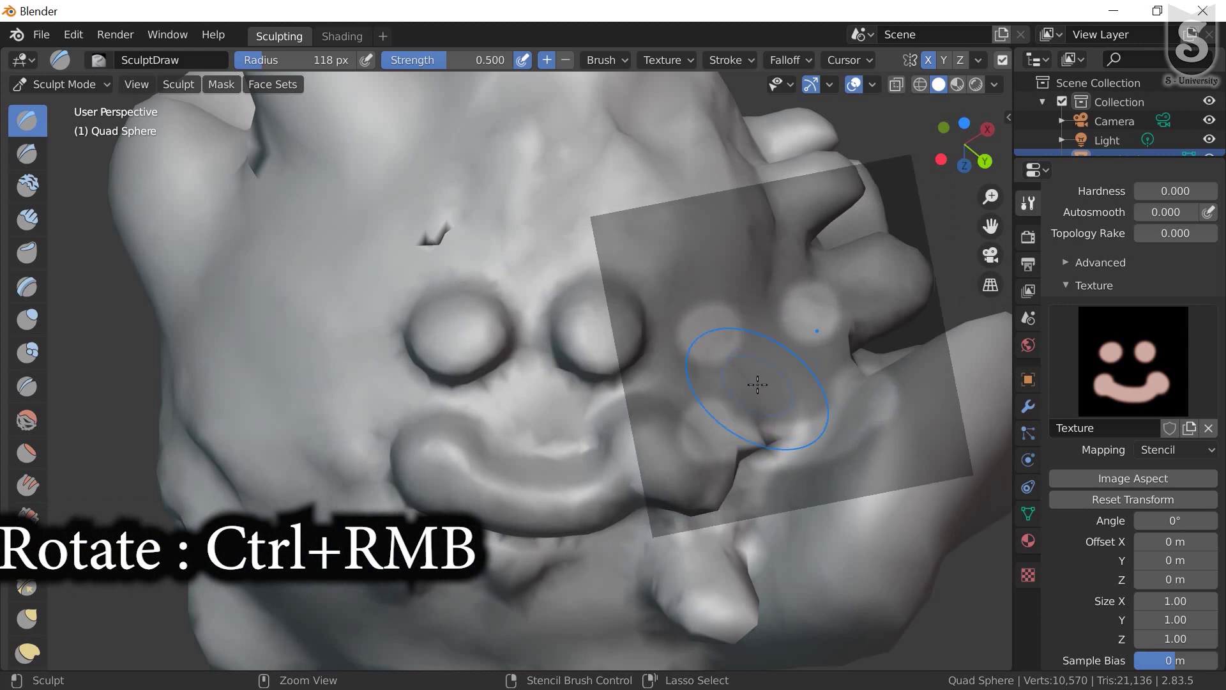
{"action": "mouse_move", "coordinate": [764, 364]}
{"action": "right_mouse_down", "text": "ctrl"}
{"action": "mouse_move", "coordinate": [765, 341]}
{"action": "mouse_move", "coordinate": [776, 362]}
{"action": "right_mouse_up", "text": "ctrl"}
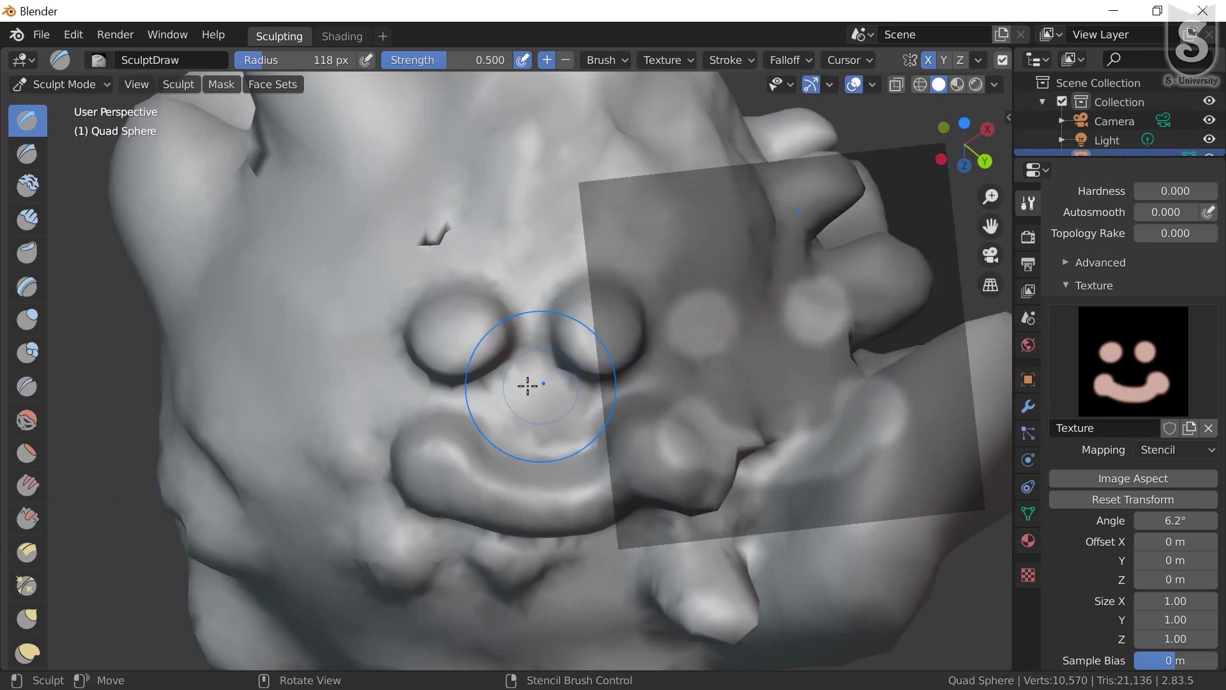
Orbit and zoom out, then slide the stencil back over the middle of the head
{"action": "mouse_move", "coordinate": [528, 383]}
{"action": "middle_mouse_down"}
{"action": "mouse_move", "coordinate": [515, 337]}
{"action": "mouse_move", "coordinate": [504, 336]}
{"action": "mouse_move", "coordinate": [528, 323]}
{"action": "mouse_move", "coordinate": [512, 370]}
{"action": "middle_mouse_up"}
{"action": "mouse_move", "coordinate": [578, 411]}
{"action": "middle_mouse_down"}
{"action": "mouse_move", "coordinate": [476, 387]}
{"action": "mouse_move", "coordinate": [466, 397]}
{"action": "mouse_move", "coordinate": [481, 444]}
{"action": "mouse_move", "coordinate": [548, 406]}
{"action": "mouse_move", "coordinate": [410, 383]}
{"action": "mouse_move", "coordinate": [466, 345]}
{"action": "mouse_move", "coordinate": [570, 356]}
{"action": "middle_mouse_up"}
{"action": "scroll", "coordinate": [548, 406], "scroll_direction": "down", "scroll_amount": 3}
{"action": "scroll", "coordinate": [547, 407], "scroll_direction": "down", "scroll_amount": 1}
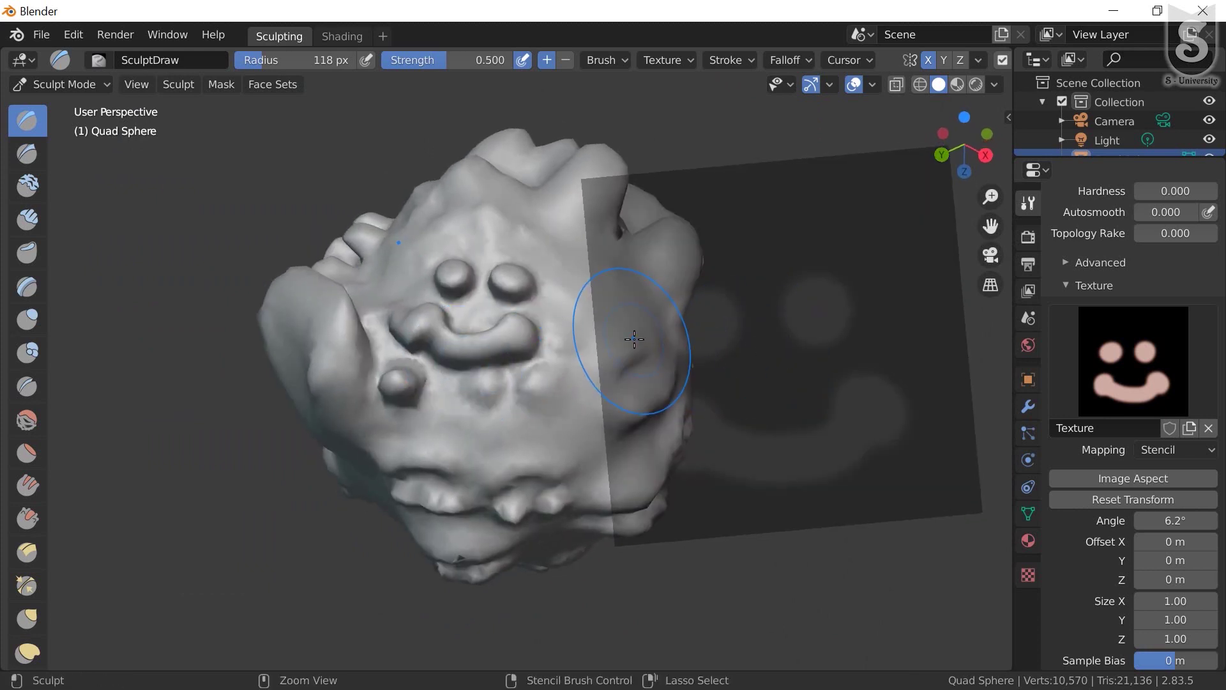
{"action": "right_click_drag", "start_coordinate": [810, 339], "coordinate": [624, 340]}
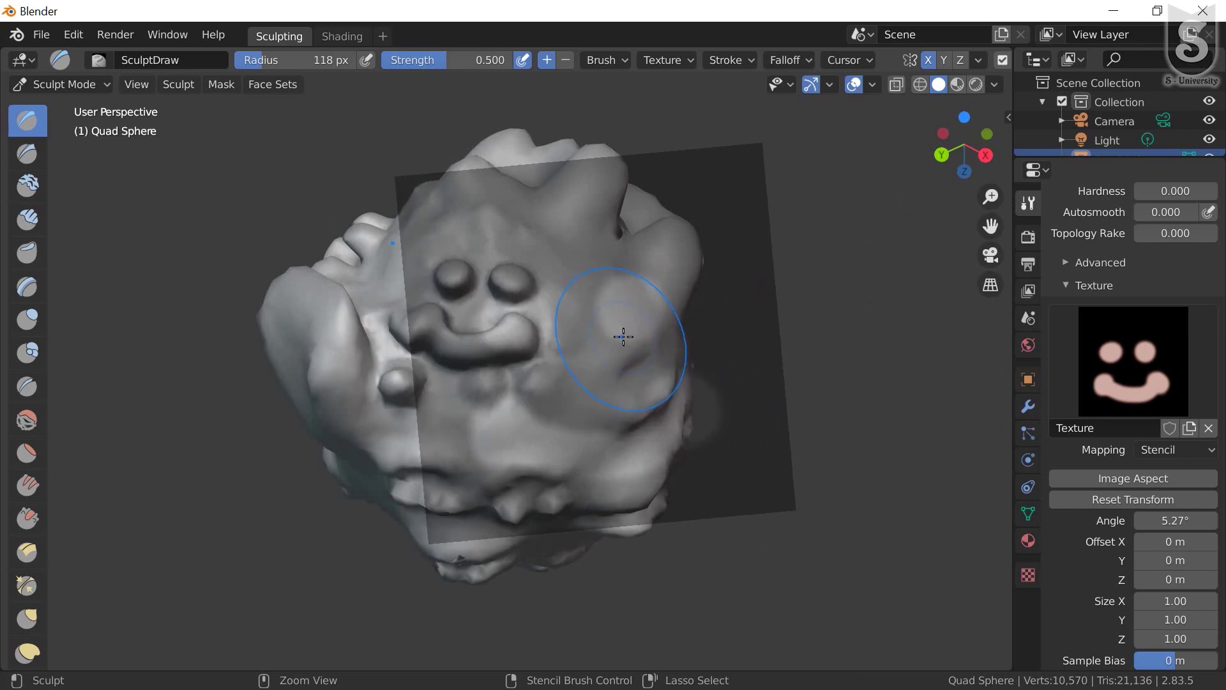
{"action": "middle_click_drag", "start_coordinate": [645, 371], "coordinate": [572, 375]}
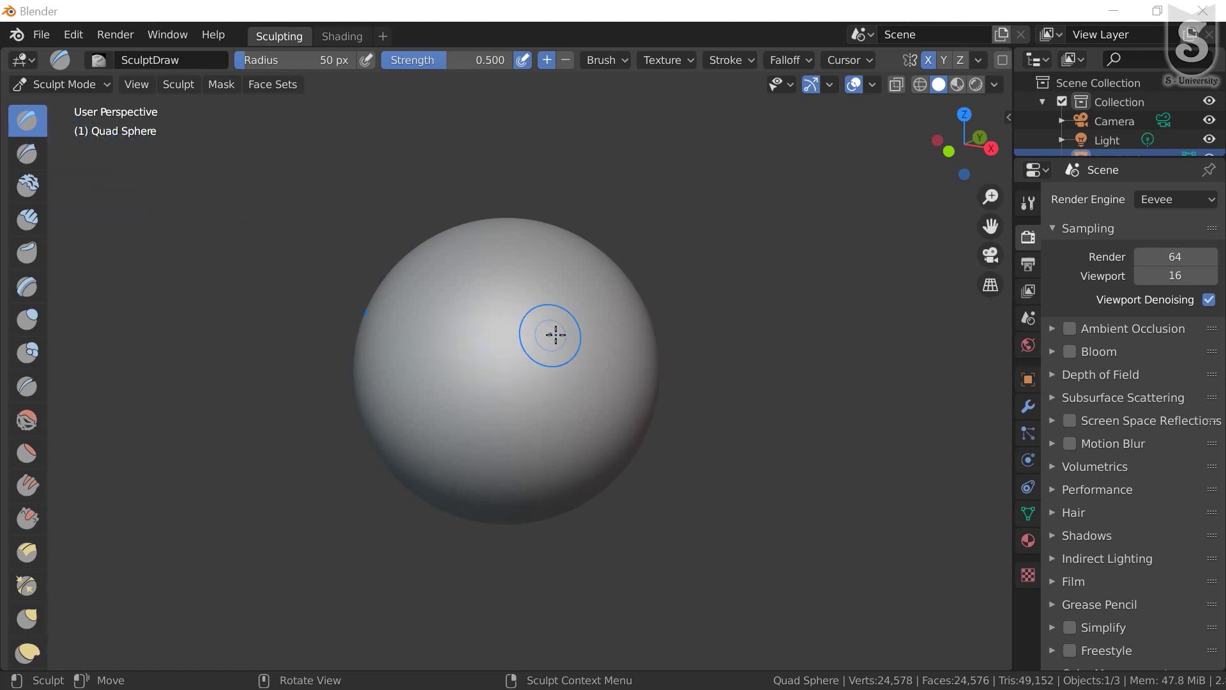
Raise two X-mirrored eye bulges on the smooth sphere's front with the Draw brush
{"action": "mouse_move", "coordinate": [578, 329]}
{"action": "left_mouse_down"}
{"action": "mouse_move", "coordinate": [536, 351]}
{"action": "mouse_move", "coordinate": [539, 317]}
{"action": "mouse_move", "coordinate": [555, 370]}
{"action": "mouse_move", "coordinate": [564, 353]}
{"action": "mouse_move", "coordinate": [534, 323]}
{"action": "left_mouse_up"}
{"action": "mouse_move", "coordinate": [534, 323]}
{"action": "middle_mouse_down"}
{"action": "mouse_move", "coordinate": [539, 427]}
{"action": "mouse_move", "coordinate": [492, 424]}
{"action": "middle_mouse_up"}
{"action": "mouse_move", "coordinate": [552, 312]}
{"action": "left_mouse_down"}
{"action": "mouse_move", "coordinate": [530, 359]}
{"action": "mouse_move", "coordinate": [599, 367]}
{"action": "mouse_move", "coordinate": [538, 328]}
{"action": "left_mouse_up"}
{"action": "scroll", "coordinate": [24, 457], "scroll_direction": "down", "scroll_amount": 2}
{"action": "scroll", "coordinate": [23, 456], "scroll_direction": "down", "scroll_amount": 3}
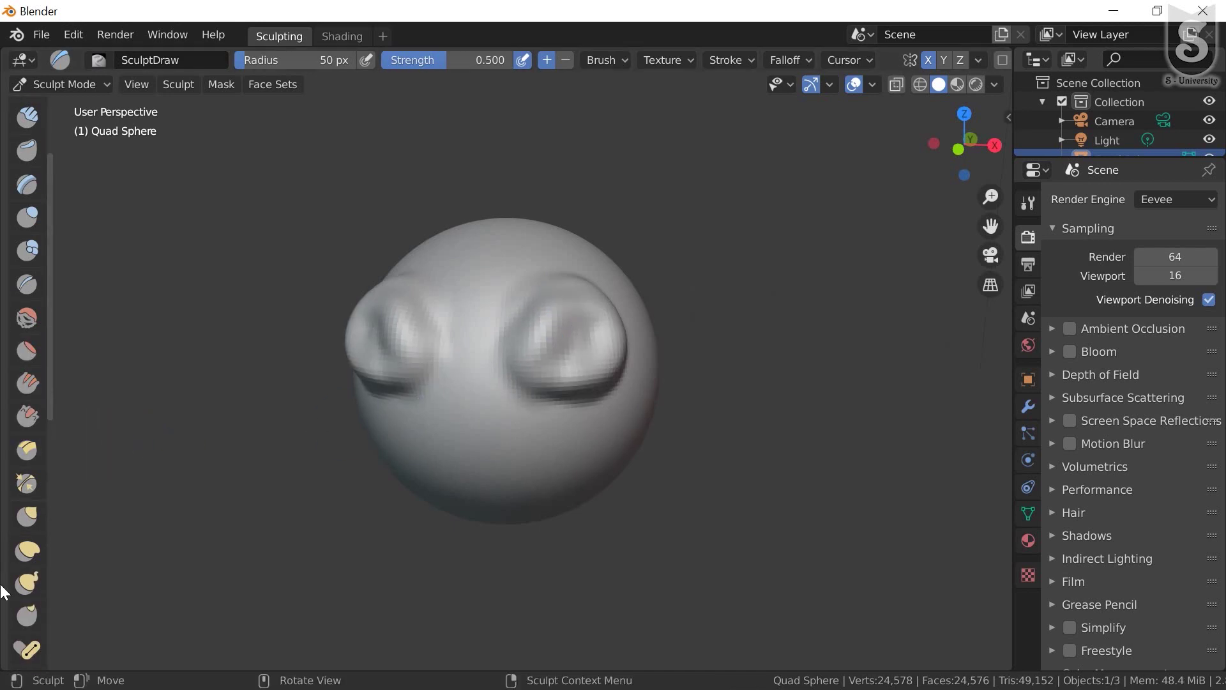
With Snake Hook, pull mirrored horn spikes from the sphere's upper, lower and top sides
{"action": "left_click", "coordinate": [41, 572]}
{"action": "left_click_drag", "start_coordinate": [602, 287], "coordinate": [689, 279]}
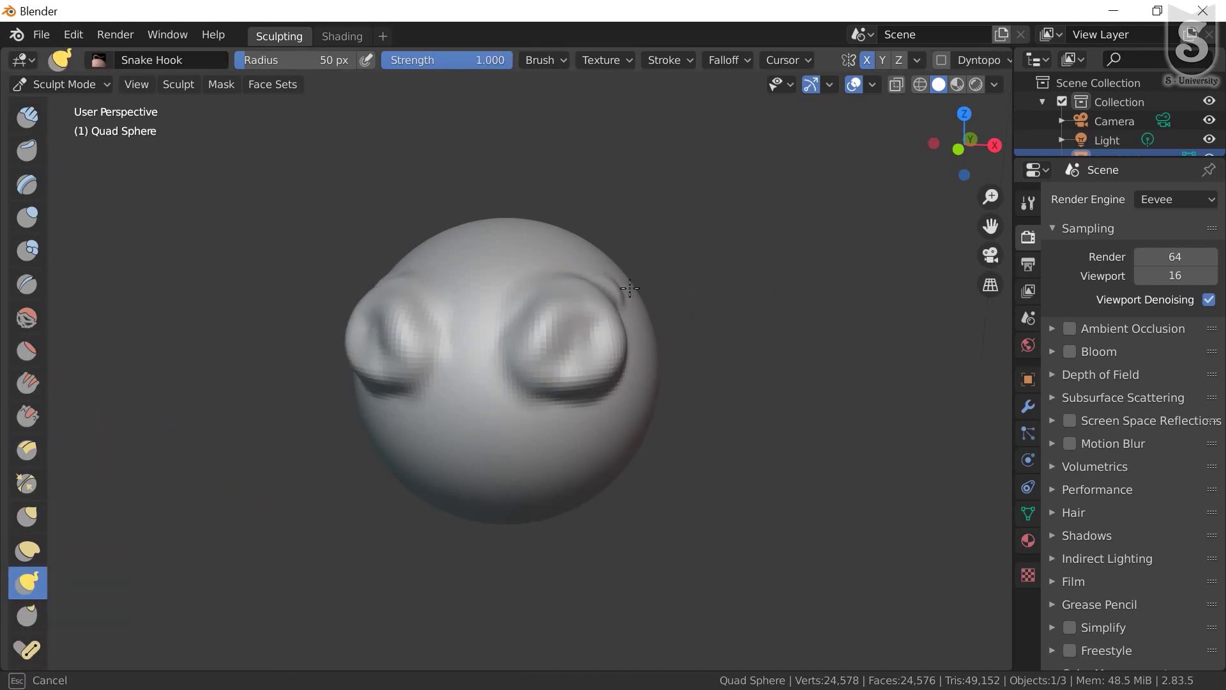
{"action": "left_click_drag", "start_coordinate": [641, 351], "coordinate": [740, 415]}
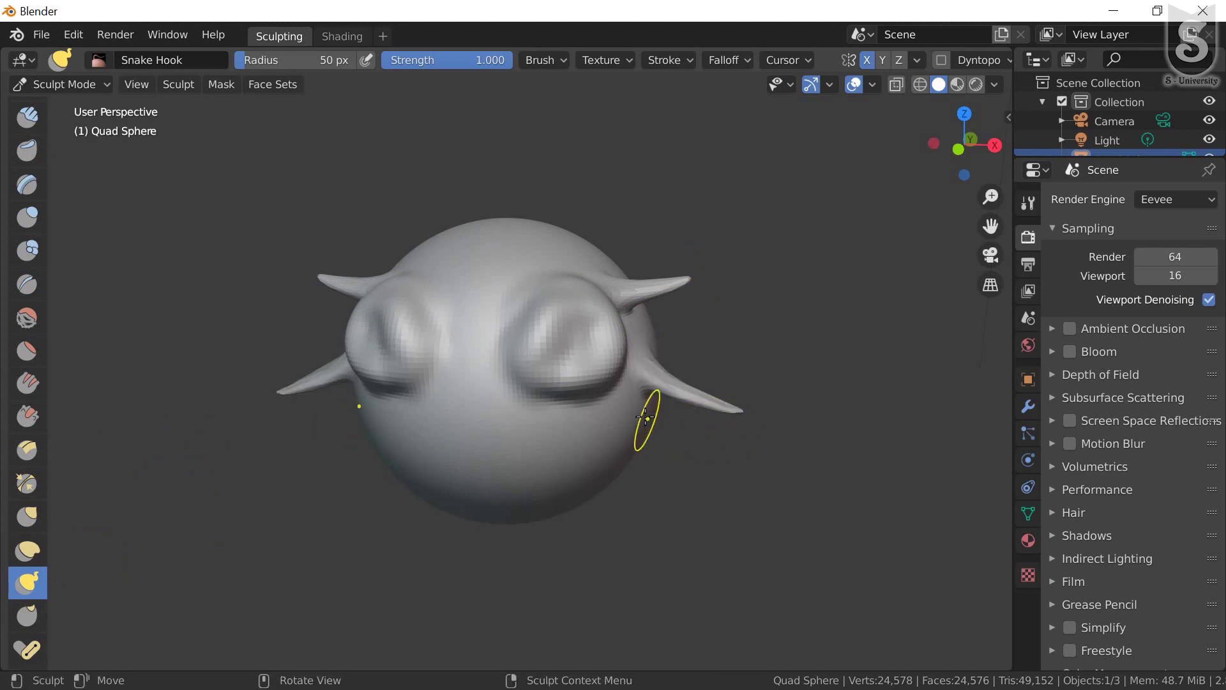
{"action": "left_click_drag", "start_coordinate": [646, 425], "coordinate": [724, 512]}
{"action": "left_click_drag", "start_coordinate": [617, 468], "coordinate": [723, 557]}
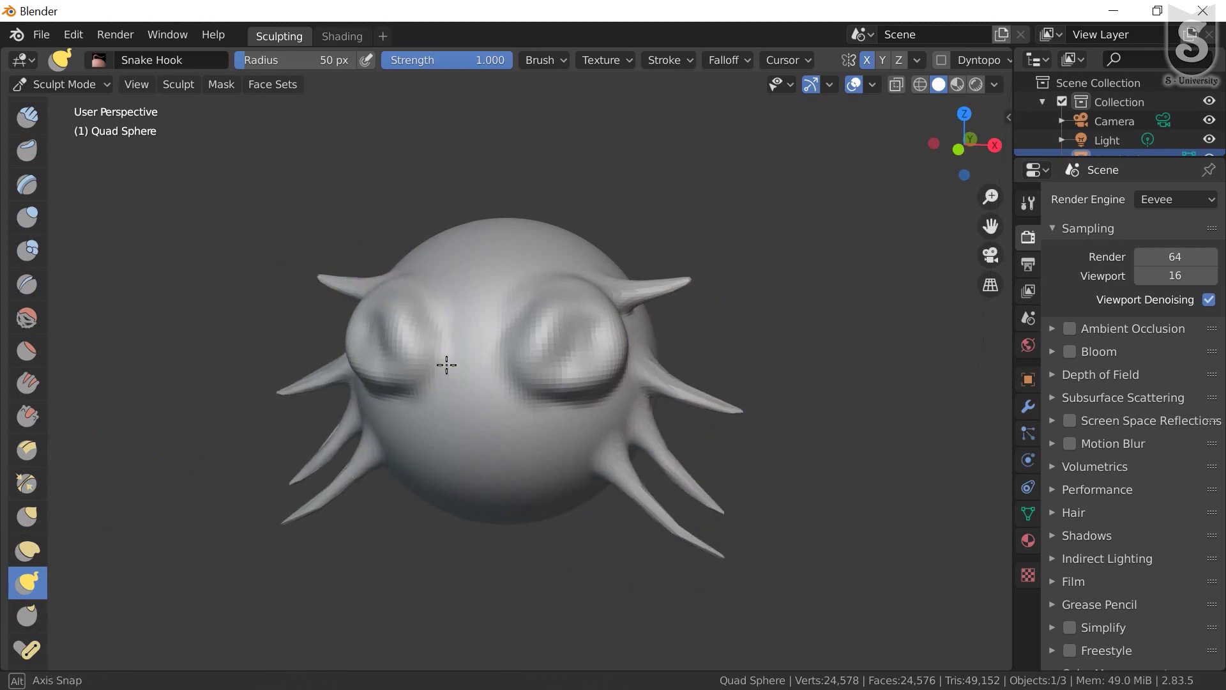
{"action": "middle_click_drag", "start_coordinate": [446, 358], "coordinate": [433, 347]}
{"action": "left_click_drag", "start_coordinate": [427, 285], "coordinate": [371, 258]}
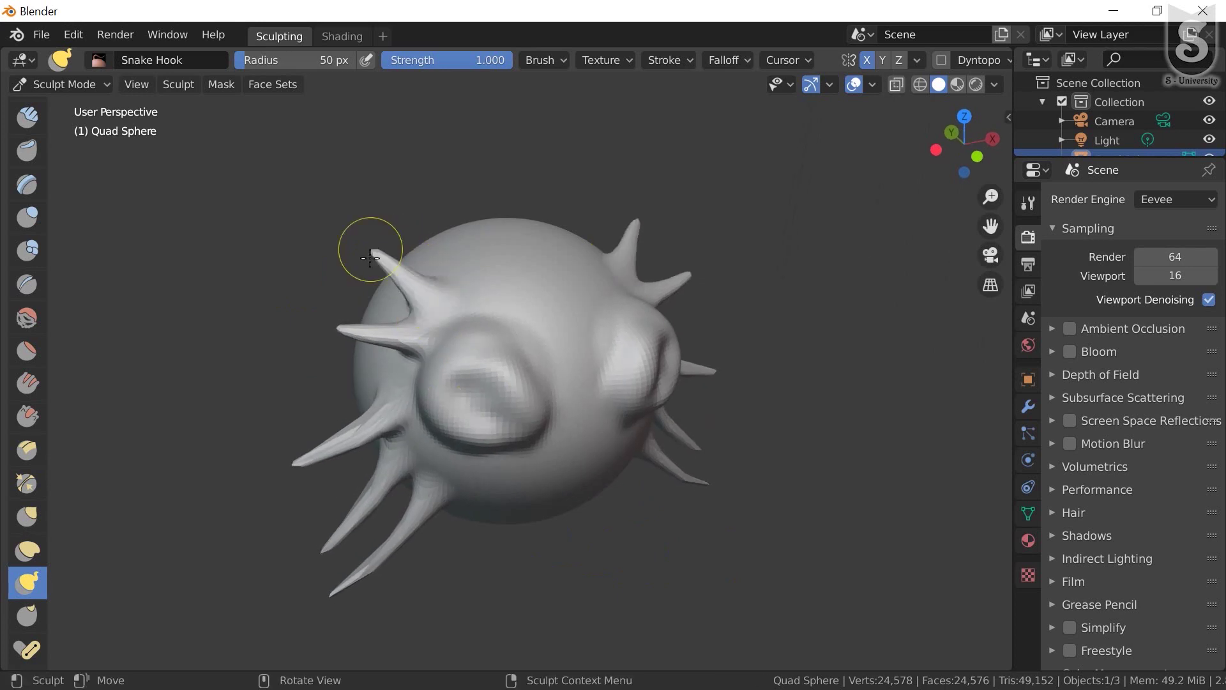
{"action": "scroll", "coordinate": [44, 396], "scroll_direction": "up", "scroll_amount": 1}
Flatten and smear both eye sockets with the Clay Thumb brush
{"action": "scroll", "coordinate": [45, 396], "scroll_direction": "up", "scroll_amount": 1}
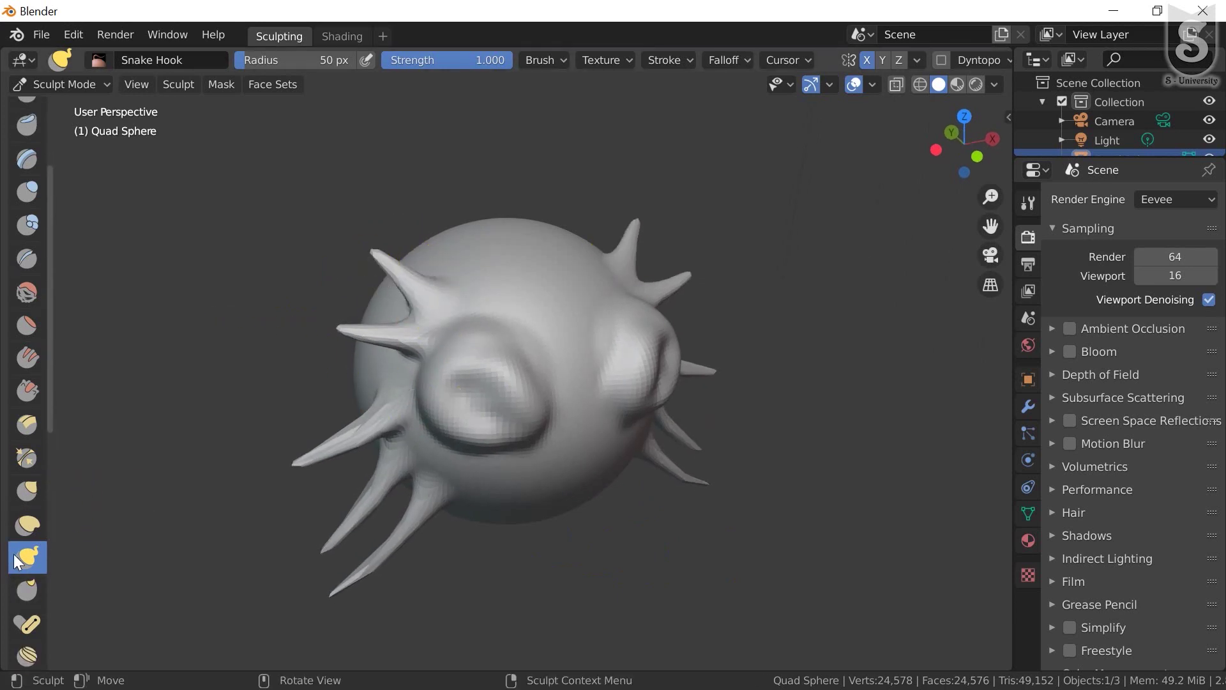
{"action": "scroll", "coordinate": [45, 396], "scroll_direction": "up", "scroll_amount": 1}
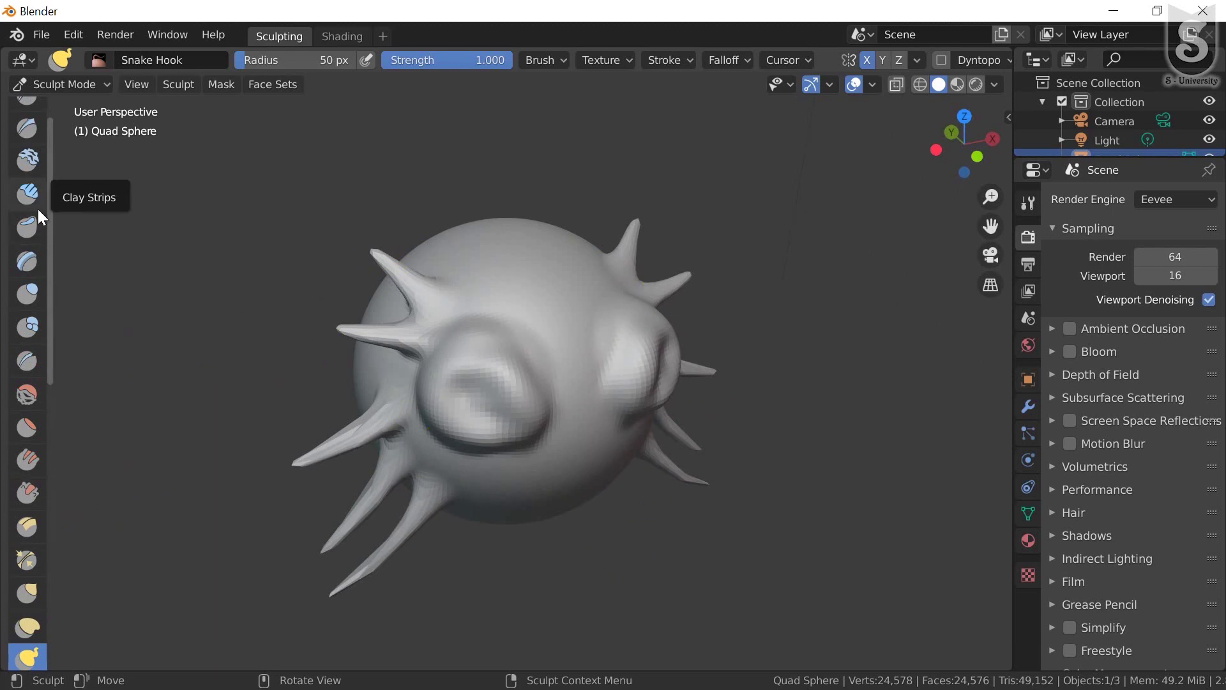
{"action": "left_click", "coordinate": [32, 225]}
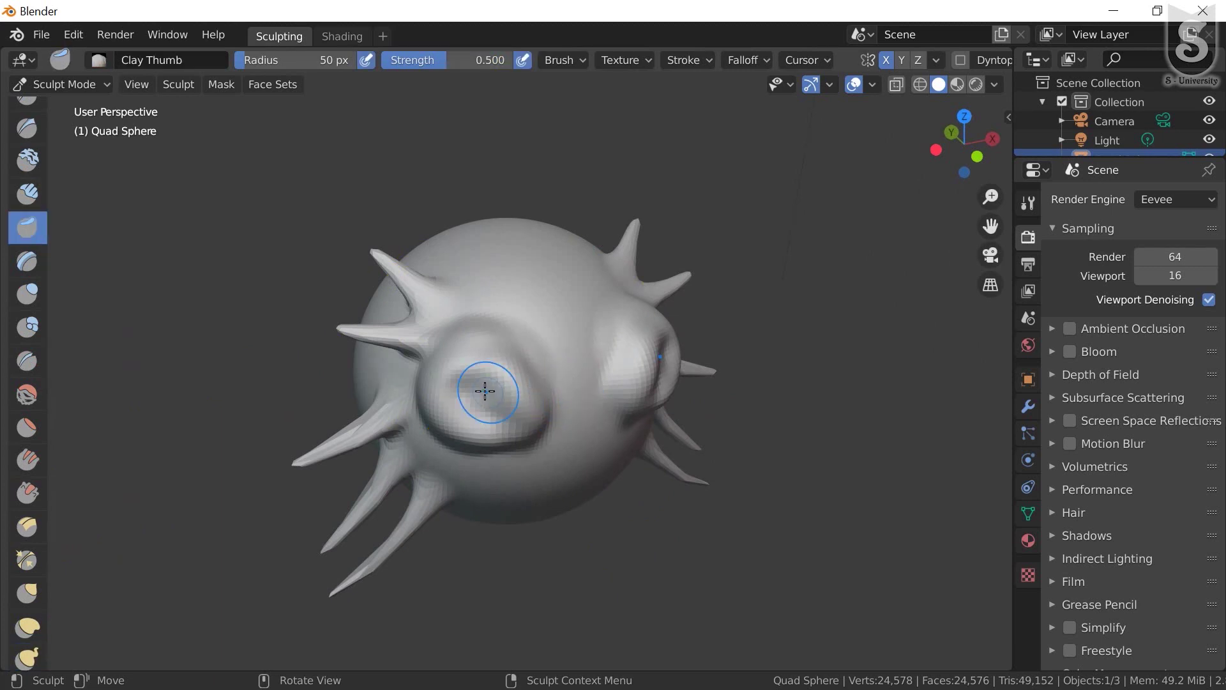
{"action": "left_click_drag", "start_coordinate": [485, 391], "coordinate": [481, 399]}
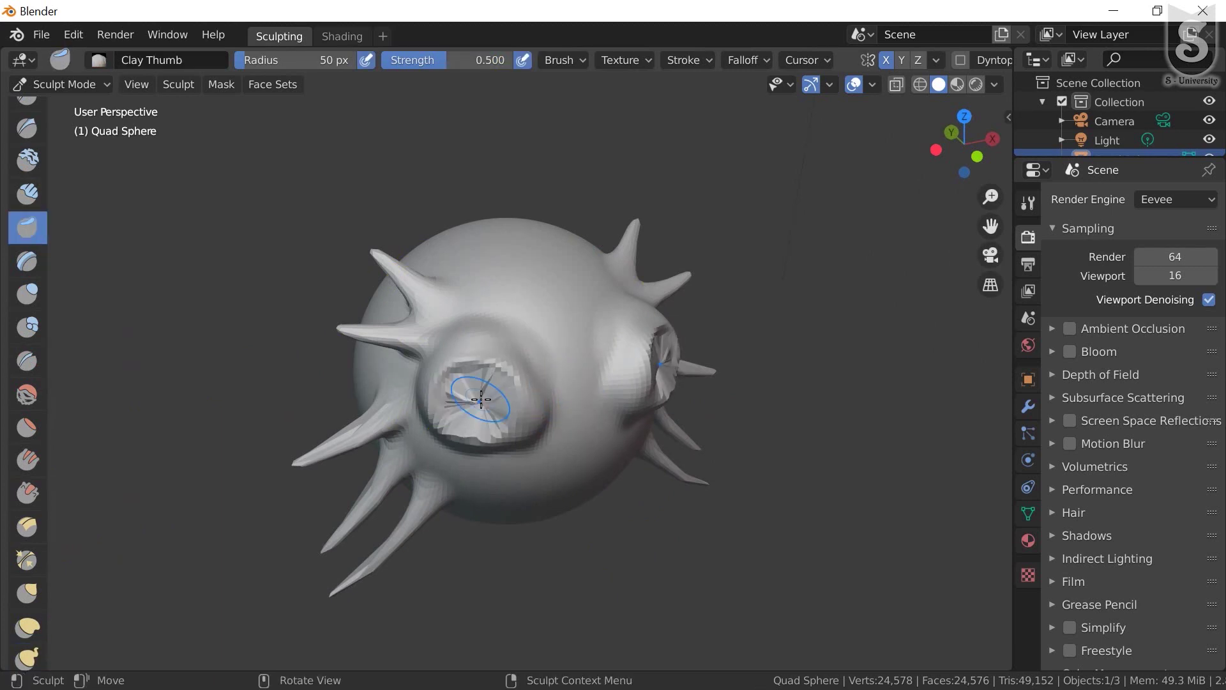
{"action": "middle_click_drag", "start_coordinate": [453, 436], "coordinate": [450, 405]}
{"action": "scroll", "coordinate": [16, 465], "scroll_direction": "down", "scroll_amount": 2}
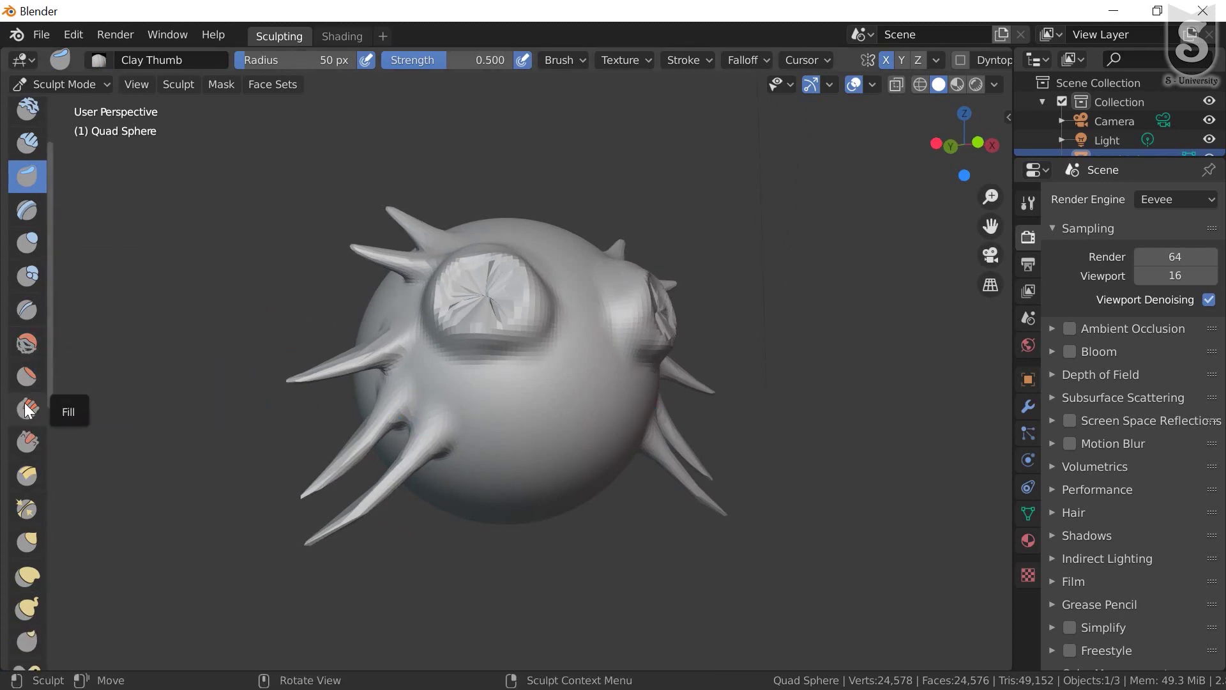
Scrape the left eye socket and its mirror into faceted hollows with Scrape/Peaks
{"action": "left_click", "coordinate": [27, 441]}
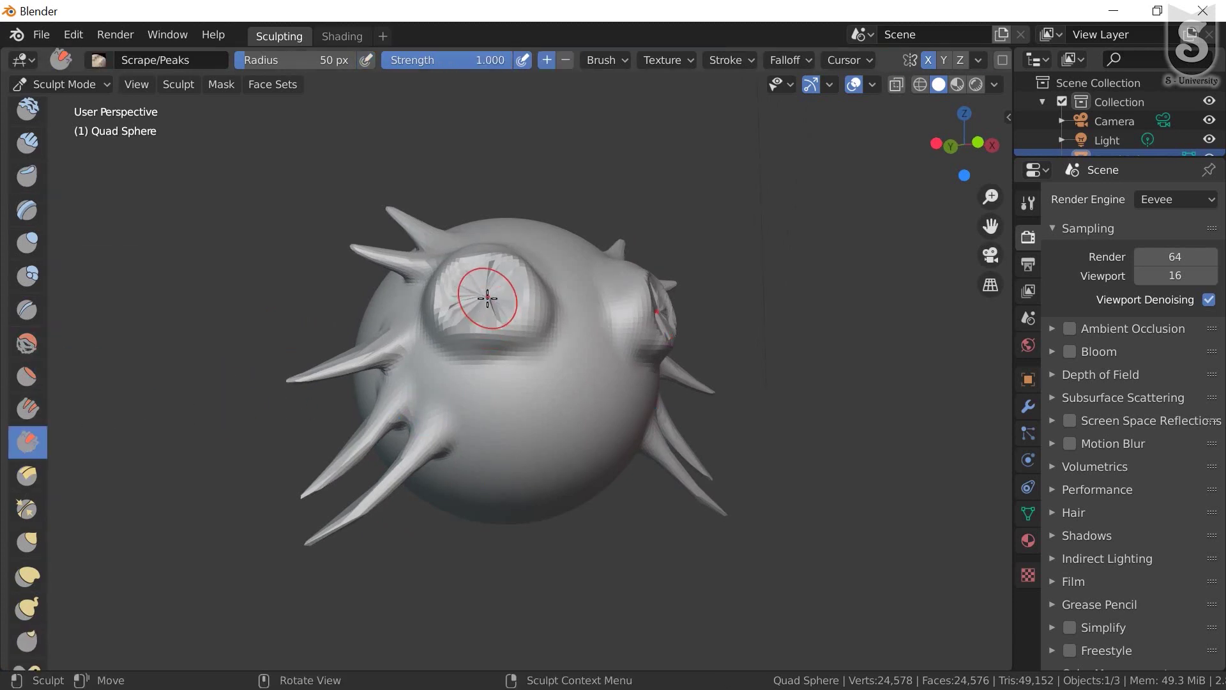
{"action": "left_click_drag", "start_coordinate": [488, 298], "coordinate": [492, 301]}
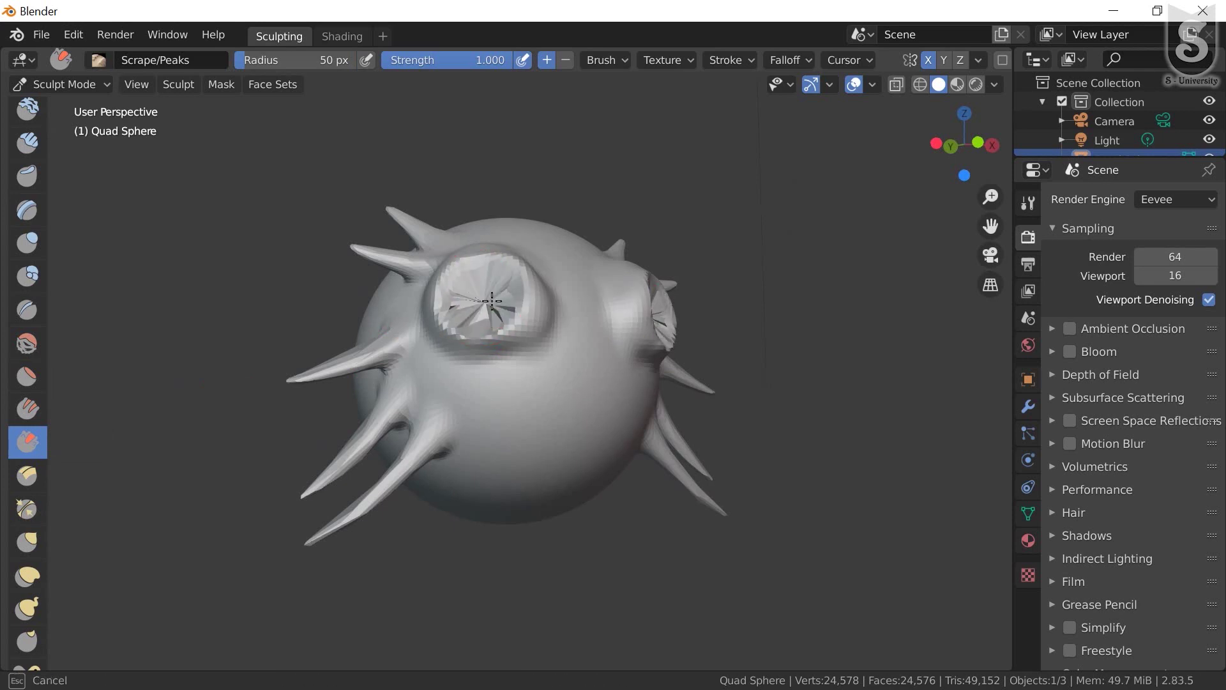
{"action": "left_click_drag", "start_coordinate": [491, 301], "coordinate": [506, 279]}
{"action": "mouse_move", "coordinate": [547, 364]}
{"action": "middle_mouse_down"}
{"action": "mouse_move", "coordinate": [476, 399]}
{"action": "mouse_move", "coordinate": [482, 430]}
{"action": "mouse_move", "coordinate": [504, 408]}
{"action": "middle_mouse_up"}
{"action": "left_click_drag", "start_coordinate": [507, 366], "coordinate": [508, 330]}
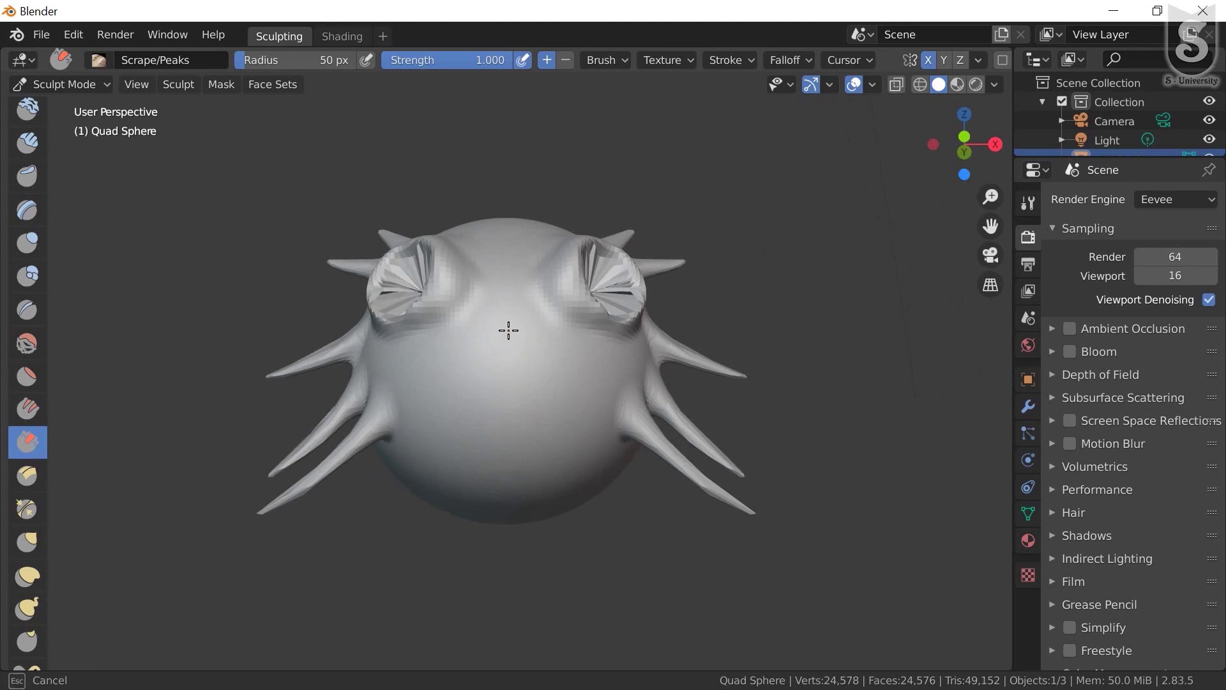
{"action": "left_click_drag", "start_coordinate": [505, 375], "coordinate": [502, 400]}
{"action": "scroll", "coordinate": [11, 542], "scroll_direction": "down", "scroll_amount": 1}
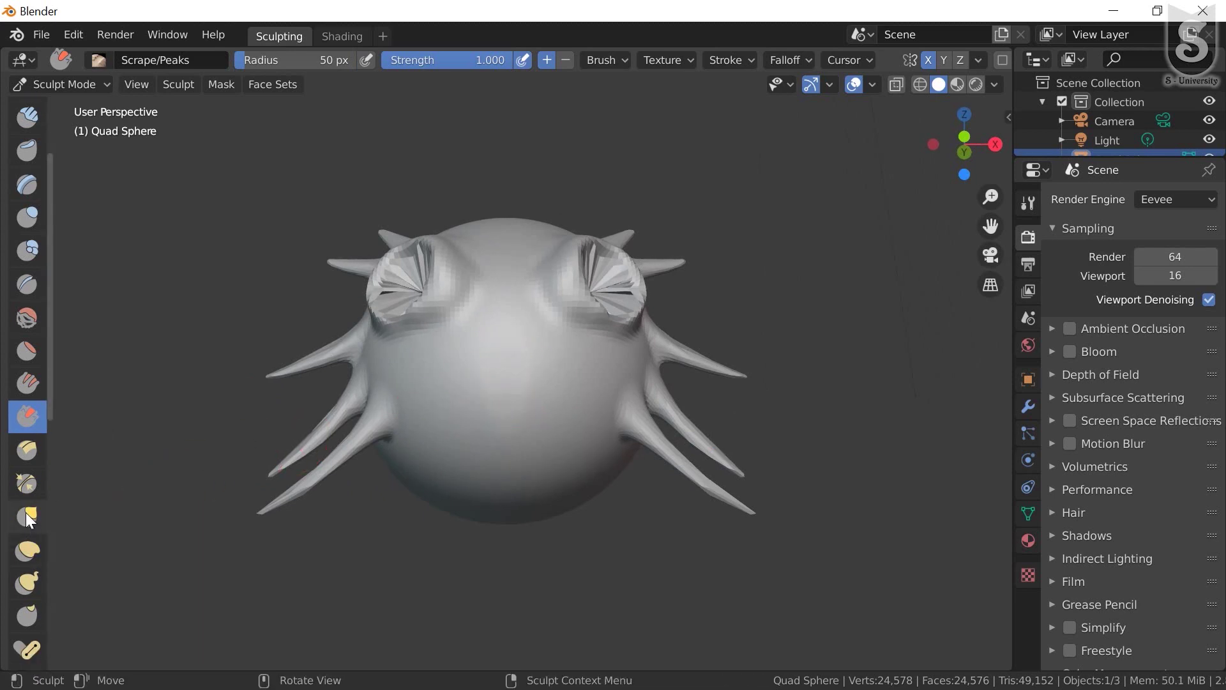
Grab the bottom bulges, side spikes and lower region further out of the sphere
{"action": "left_click", "coordinate": [28, 516]}
{"action": "left_click_drag", "start_coordinate": [409, 441], "coordinate": [281, 447]}
{"action": "left_click_drag", "start_coordinate": [446, 454], "coordinate": [443, 558]}
{"action": "mouse_move", "coordinate": [485, 288]}
{"action": "middle_mouse_down"}
{"action": "mouse_move", "coordinate": [470, 387]}
{"action": "mouse_move", "coordinate": [481, 289]}
{"action": "middle_mouse_up"}
{"action": "middle_click_drag", "start_coordinate": [579, 202], "coordinate": [610, 183]}
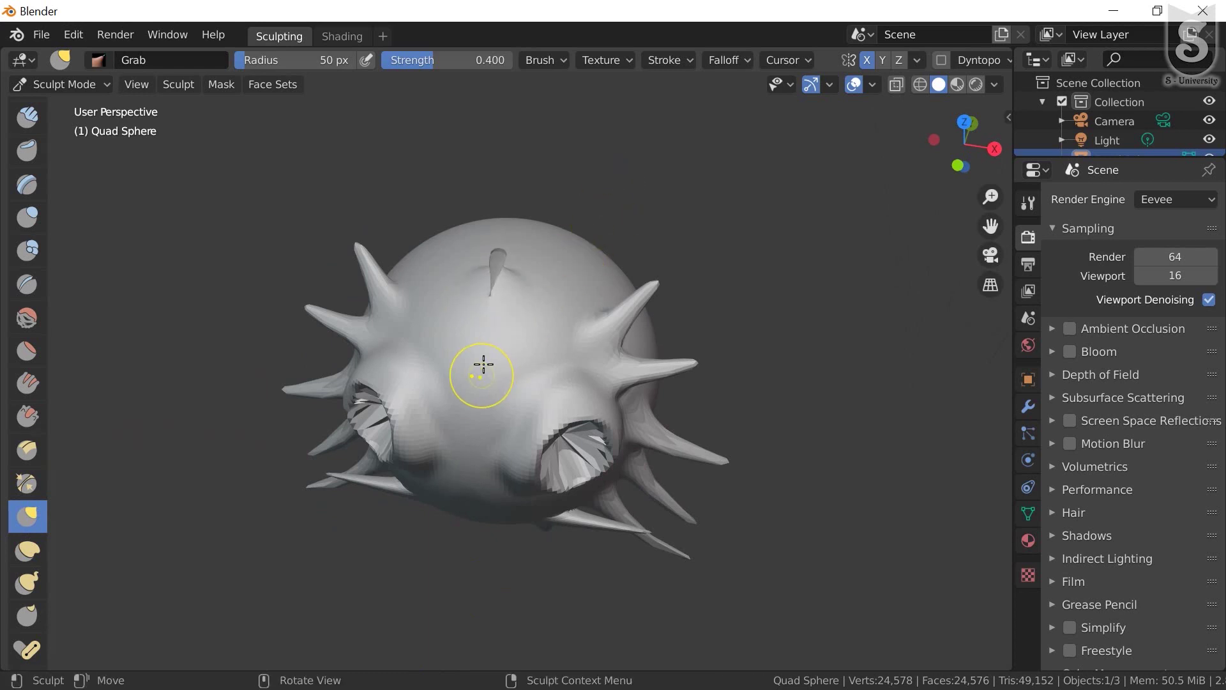
{"action": "middle_click_drag", "start_coordinate": [483, 364], "coordinate": [487, 329]}
{"action": "scroll", "coordinate": [13, 575], "scroll_direction": "down", "scroll_amount": 1}
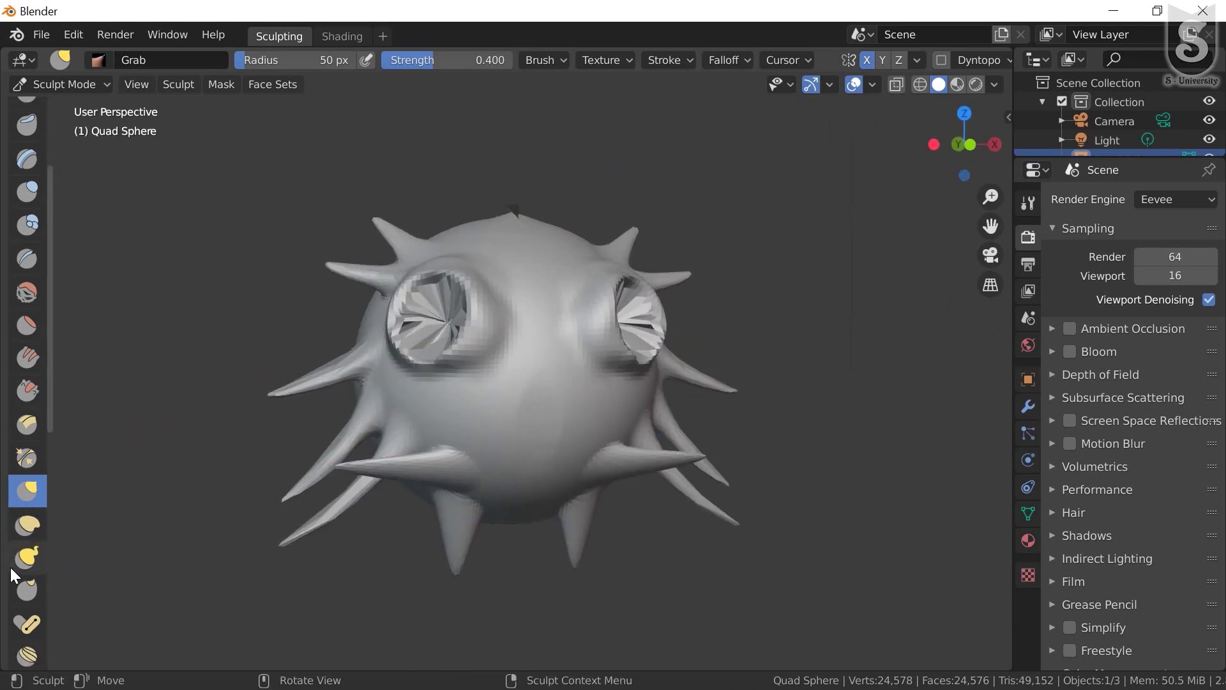
With Snake Hook, hook out and lengthen the left-side, upper-left and mirrored side spikes
{"action": "left_click", "coordinate": [32, 558]}
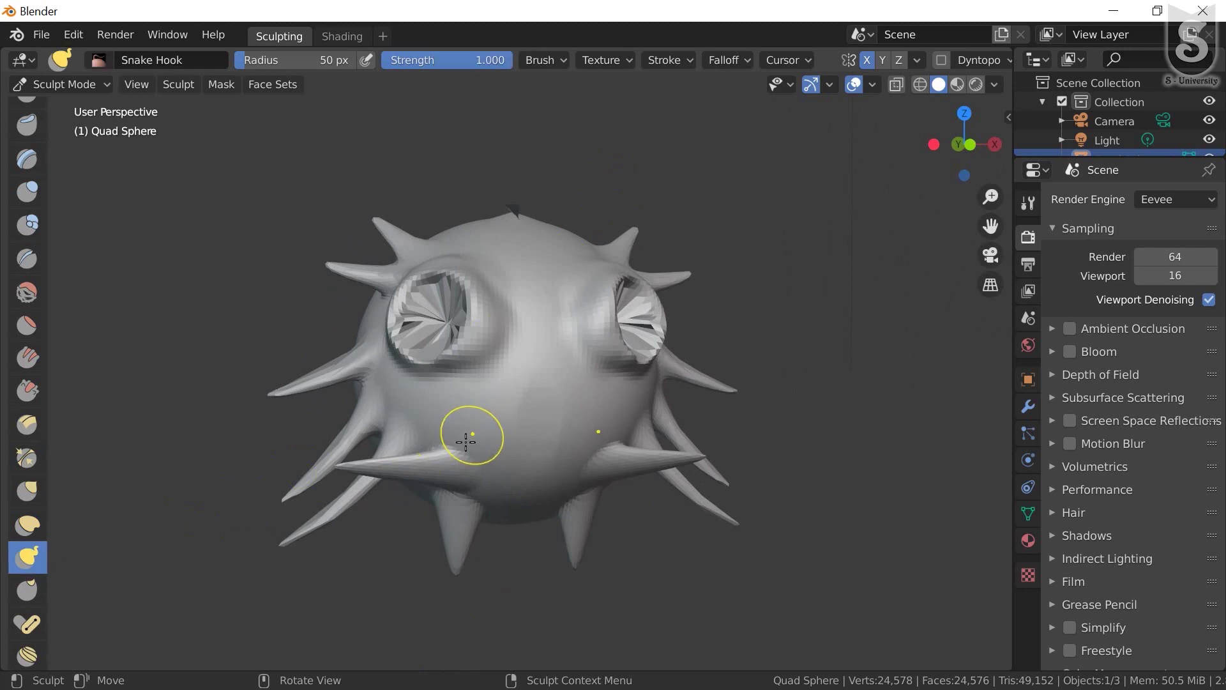
{"action": "left_click_drag", "start_coordinate": [355, 357], "coordinate": [310, 336]}
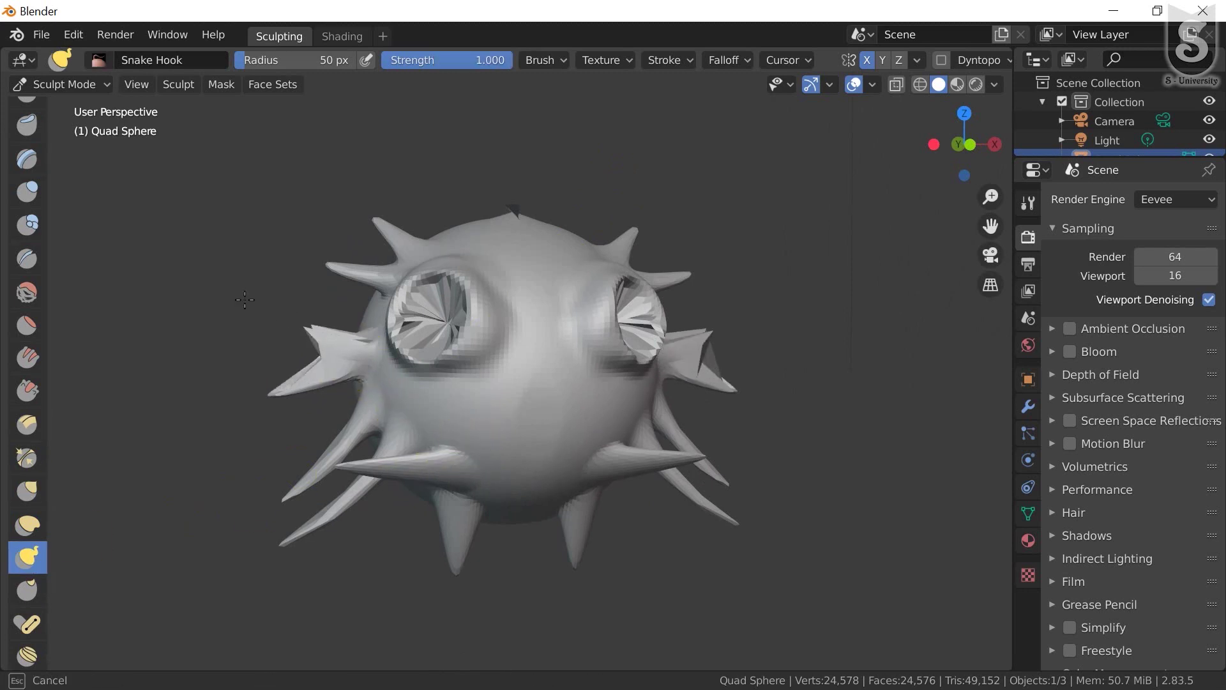
{"action": "left_click_drag", "start_coordinate": [316, 404], "coordinate": [256, 391]}
{"action": "mouse_move", "coordinate": [370, 406]}
{"action": "left_mouse_down"}
{"action": "mouse_move", "coordinate": [300, 447]}
{"action": "mouse_move", "coordinate": [252, 434]}
{"action": "left_mouse_up"}
{"action": "left_click_drag", "start_coordinate": [379, 249], "coordinate": [288, 244]}
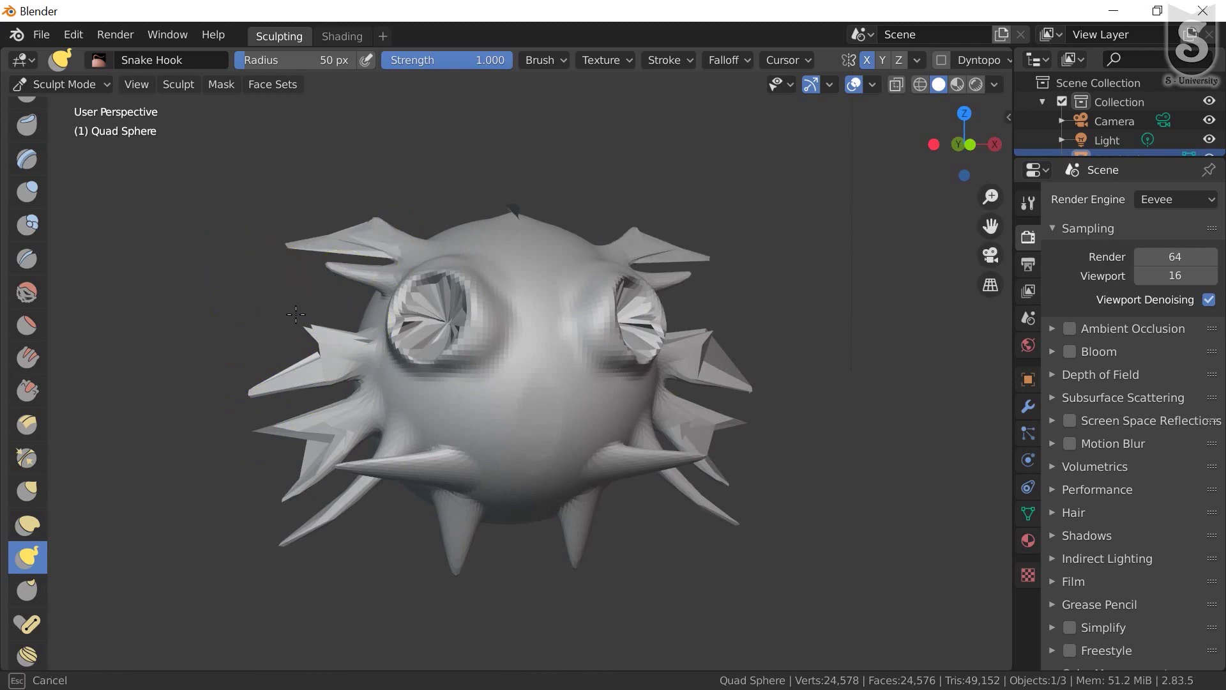
{"action": "mouse_move", "coordinate": [499, 422]}
{"action": "middle_mouse_down"}
{"action": "mouse_move", "coordinate": [570, 408]}
{"action": "mouse_move", "coordinate": [684, 410]}
{"action": "middle_mouse_up"}
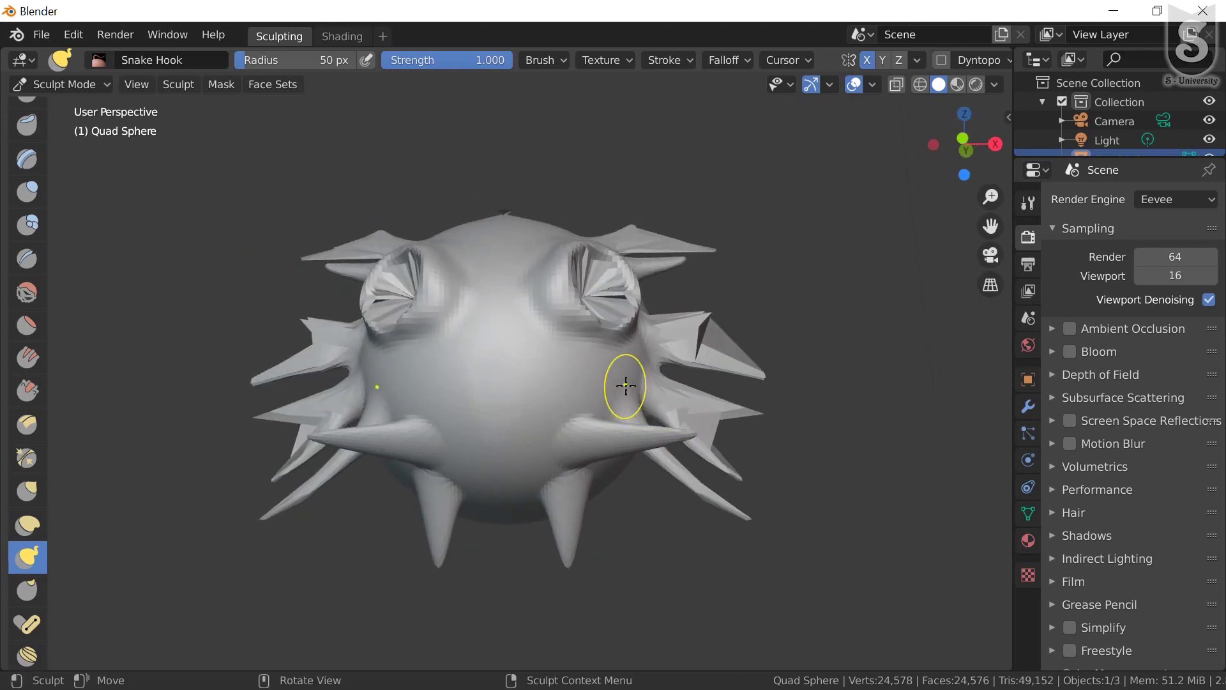
{"action": "left_click_drag", "start_coordinate": [624, 383], "coordinate": [705, 403]}
Pull a small mouth from the bottom centre and a nose between the eyes
{"action": "left_click_drag", "start_coordinate": [481, 505], "coordinate": [488, 480]}
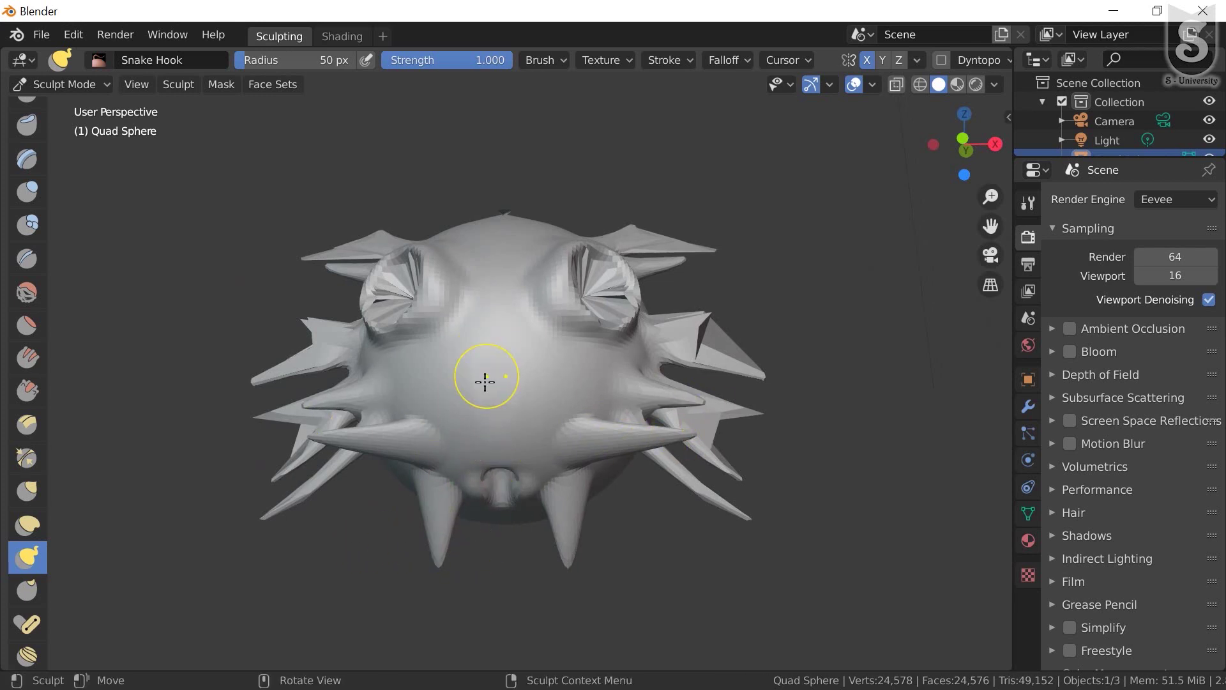
{"action": "mouse_move", "coordinate": [486, 381]}
{"action": "left_mouse_down"}
{"action": "mouse_move", "coordinate": [512, 388]}
{"action": "mouse_move", "coordinate": [455, 383]}
{"action": "mouse_move", "coordinate": [488, 378]}
{"action": "mouse_move", "coordinate": [496, 391]}
{"action": "mouse_move", "coordinate": [479, 366]}
{"action": "mouse_move", "coordinate": [492, 391]}
{"action": "left_mouse_up"}
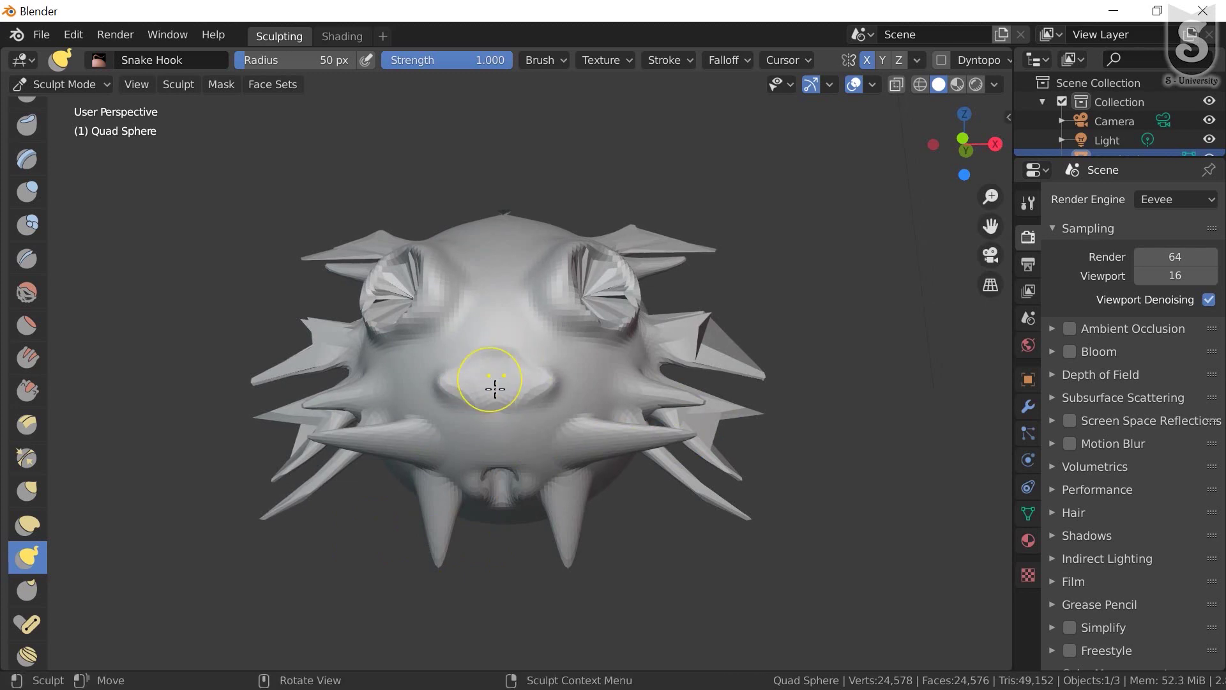
{"action": "mouse_move", "coordinate": [493, 391]}
{"action": "middle_mouse_down"}
{"action": "mouse_move", "coordinate": [509, 480]}
{"action": "mouse_move", "coordinate": [539, 484]}
{"action": "middle_mouse_up"}
{"action": "scroll", "coordinate": [509, 480], "scroll_direction": "down", "scroll_amount": 2}
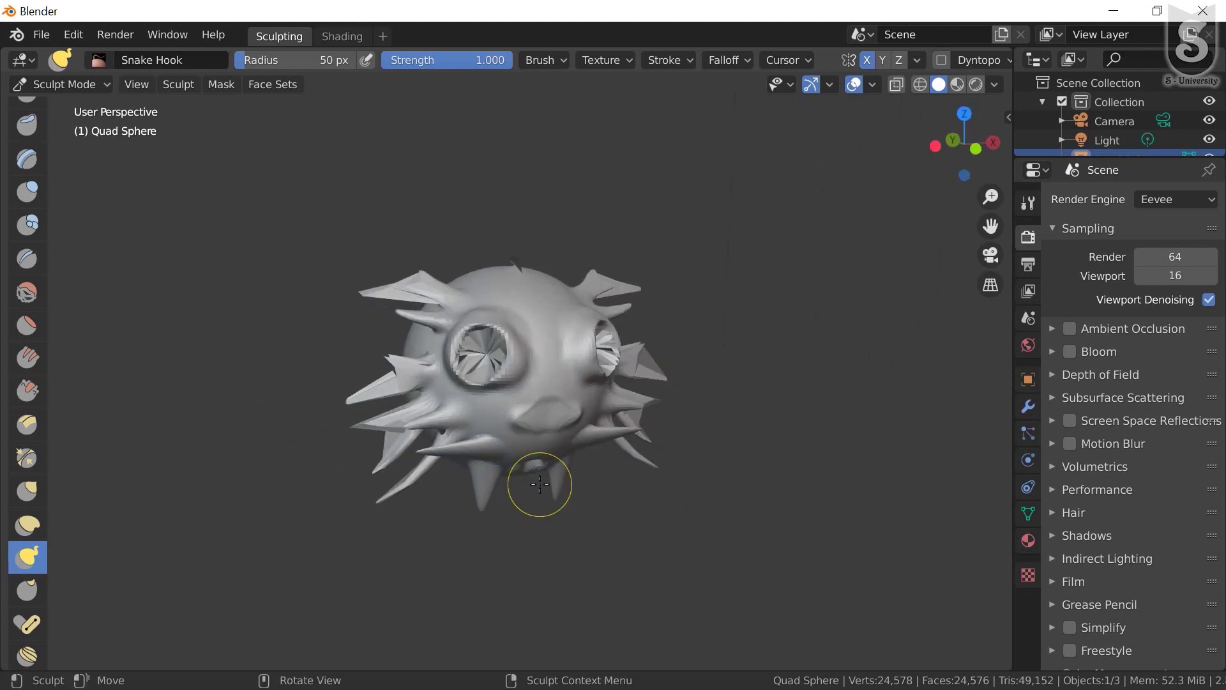
{"action": "scroll", "coordinate": [102, 428], "scroll_direction": "down", "scroll_amount": 1}
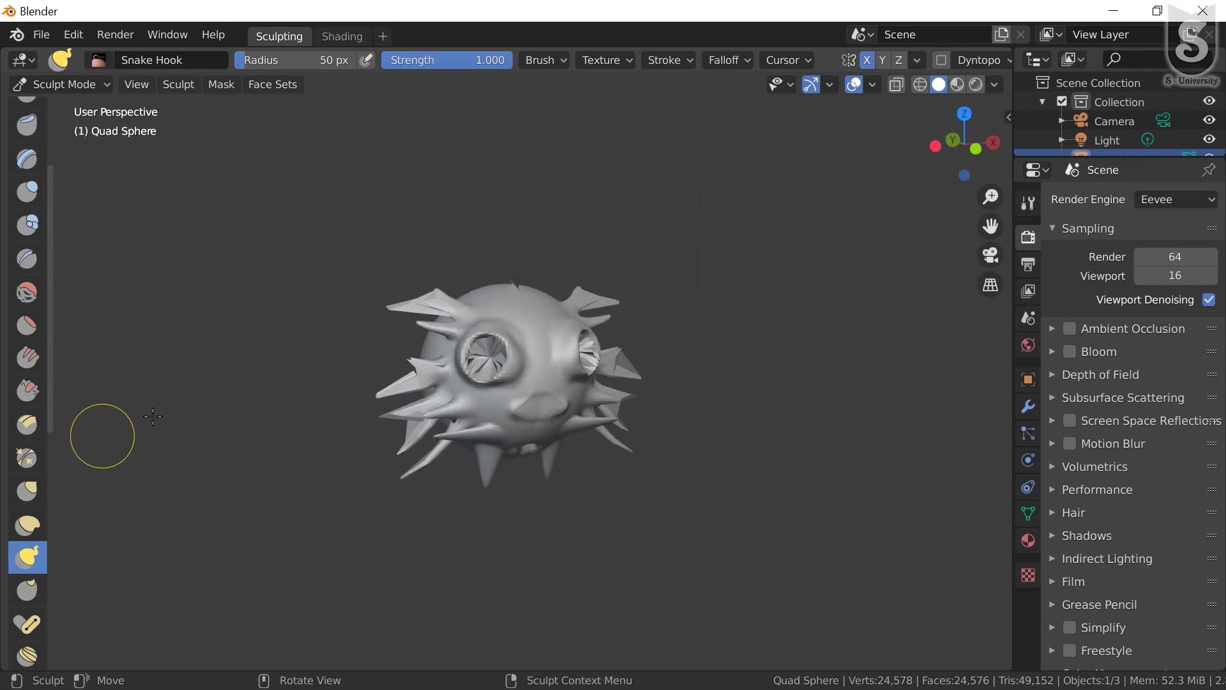
{"action": "scroll", "coordinate": [596, 387], "scroll_direction": "up", "scroll_amount": 2}
{"action": "middle_click_drag", "start_coordinate": [588, 384], "coordinate": [555, 370]}
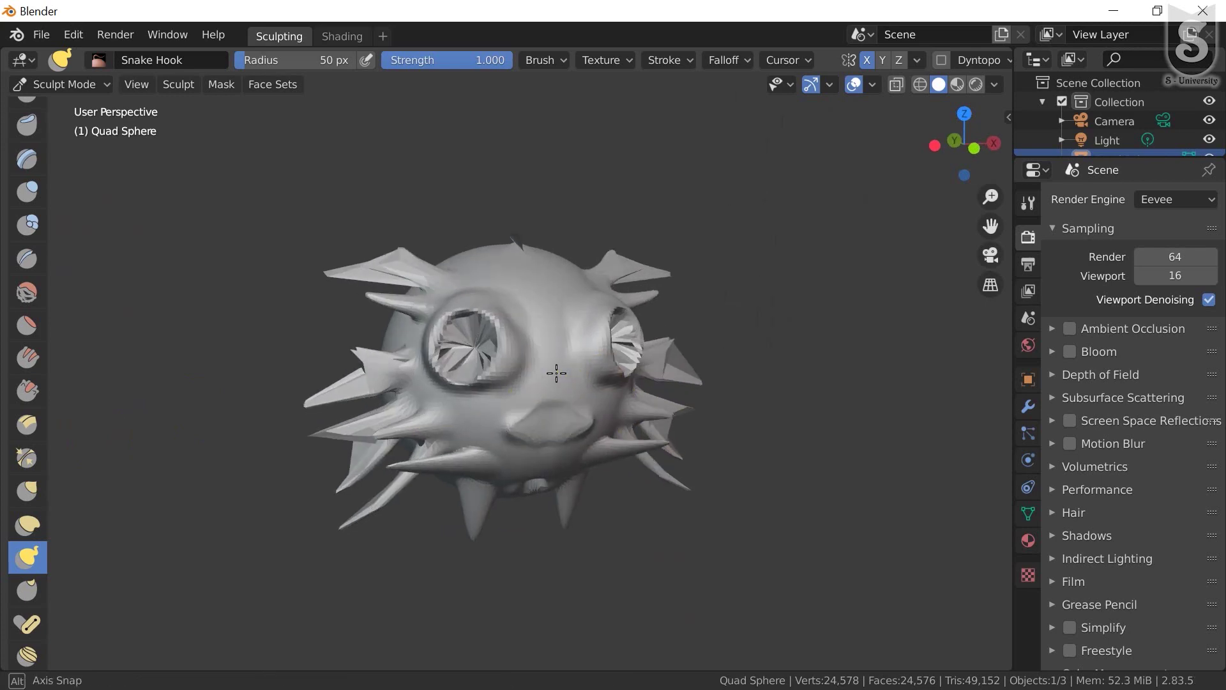
Inspect the sculpt's mesh density in wireframe shading, zooming and orbiting around the sphere
{"action": "left_click", "coordinate": [919, 85]}
{"action": "middle_click_drag", "start_coordinate": [589, 426], "coordinate": [591, 438]}
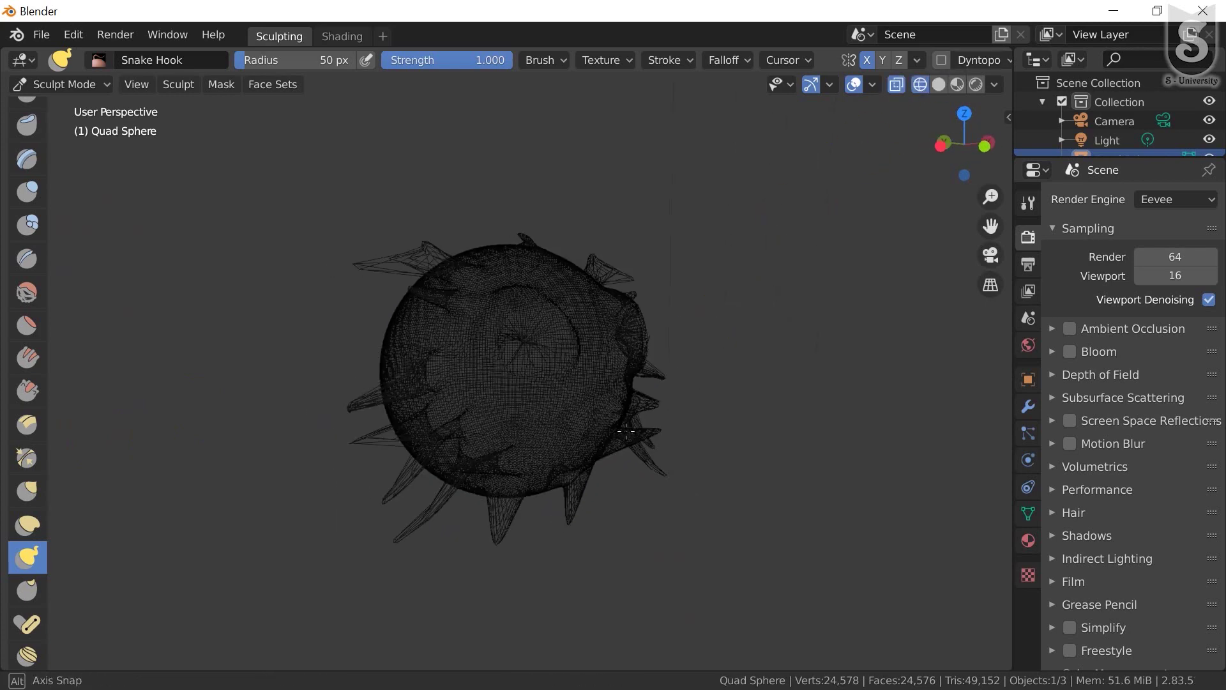
{"action": "scroll", "coordinate": [620, 403], "scroll_direction": "up", "scroll_amount": 2}
{"action": "scroll", "coordinate": [621, 403], "scroll_direction": "up", "scroll_amount": 3}
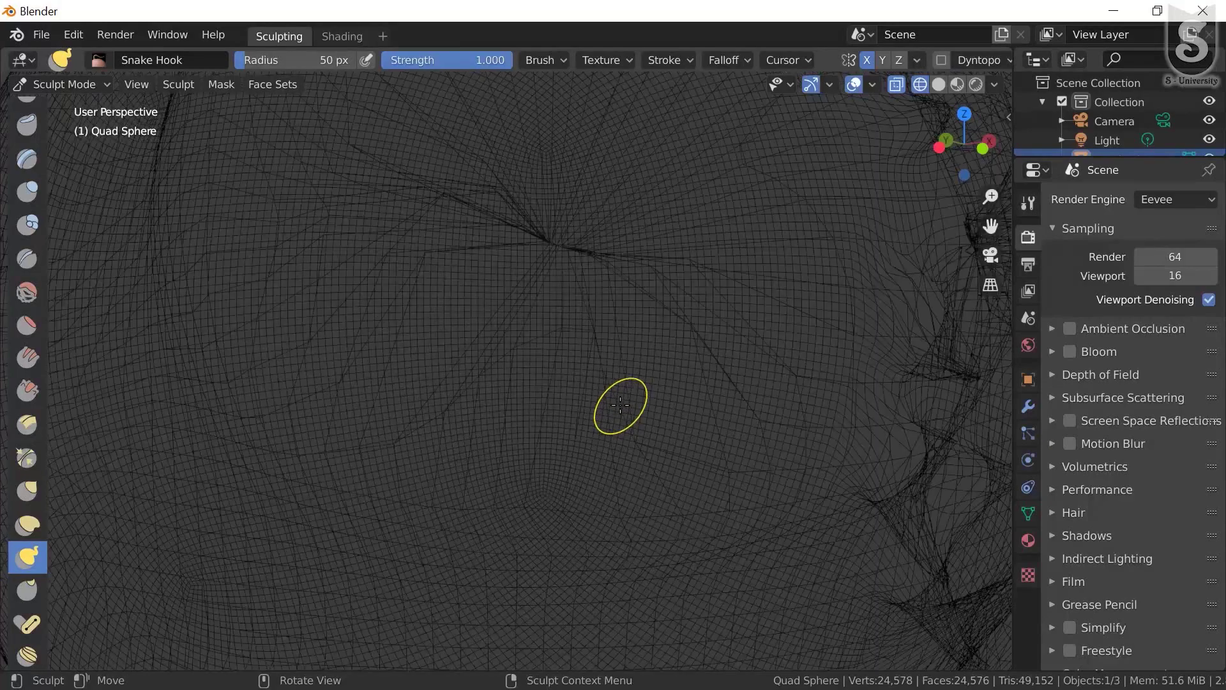
{"action": "scroll", "coordinate": [623, 405], "scroll_direction": "up", "scroll_amount": 2}
{"action": "scroll", "coordinate": [616, 438], "scroll_direction": "down", "scroll_amount": 2}
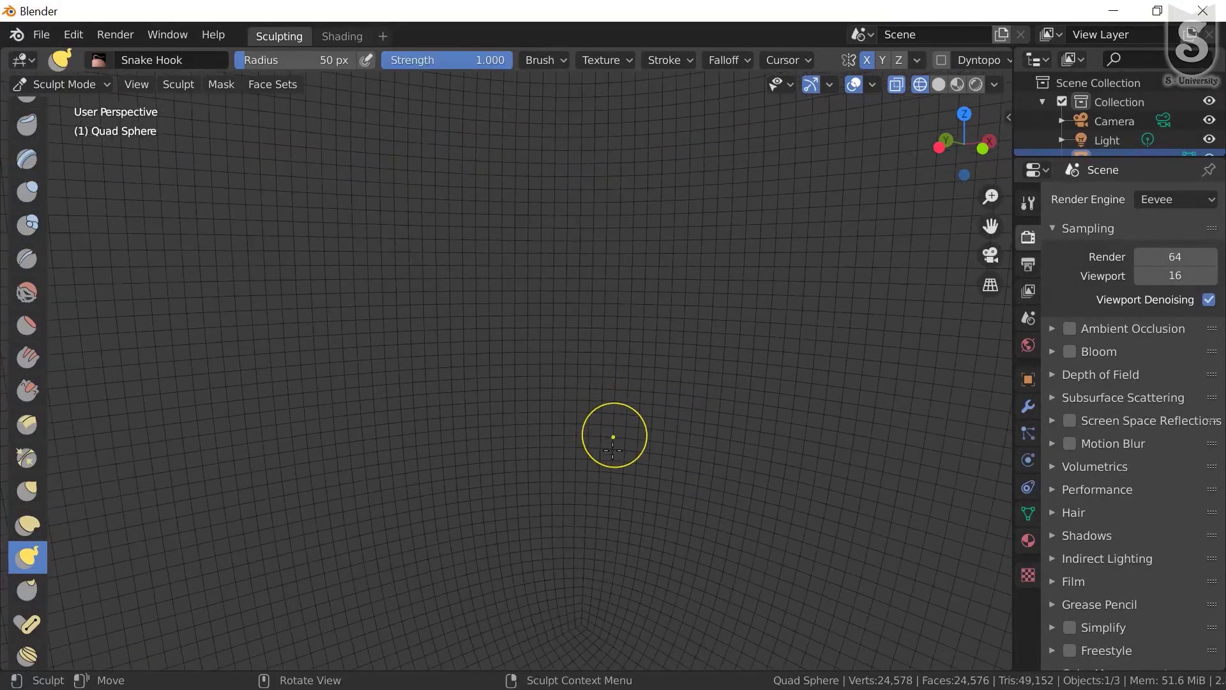
{"action": "scroll", "coordinate": [638, 444], "scroll_direction": "down", "scroll_amount": 4}
{"action": "scroll", "coordinate": [645, 454], "scroll_direction": "down", "scroll_amount": 2}
{"action": "mouse_move", "coordinate": [646, 454]}
{"action": "middle_mouse_down"}
{"action": "mouse_move", "coordinate": [491, 364]}
{"action": "mouse_move", "coordinate": [511, 367]}
{"action": "middle_mouse_up"}
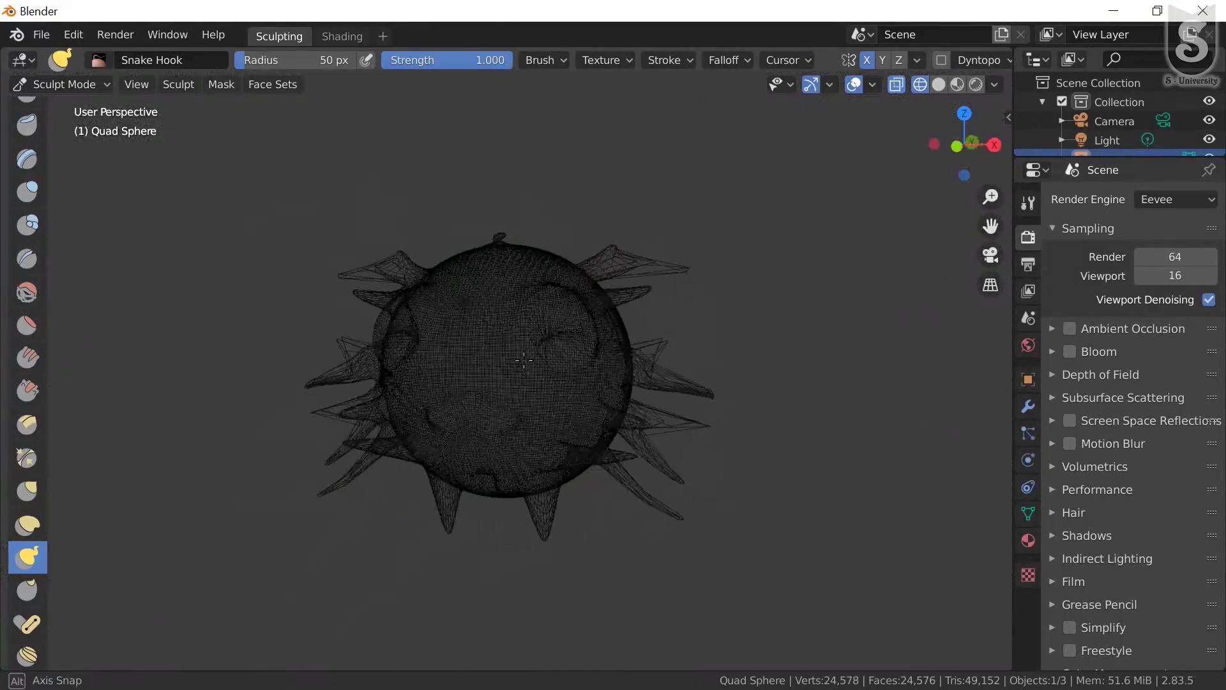
Return to Solid shading and show the interaction mode dropdown
{"action": "left_click", "coordinate": [941, 82]}
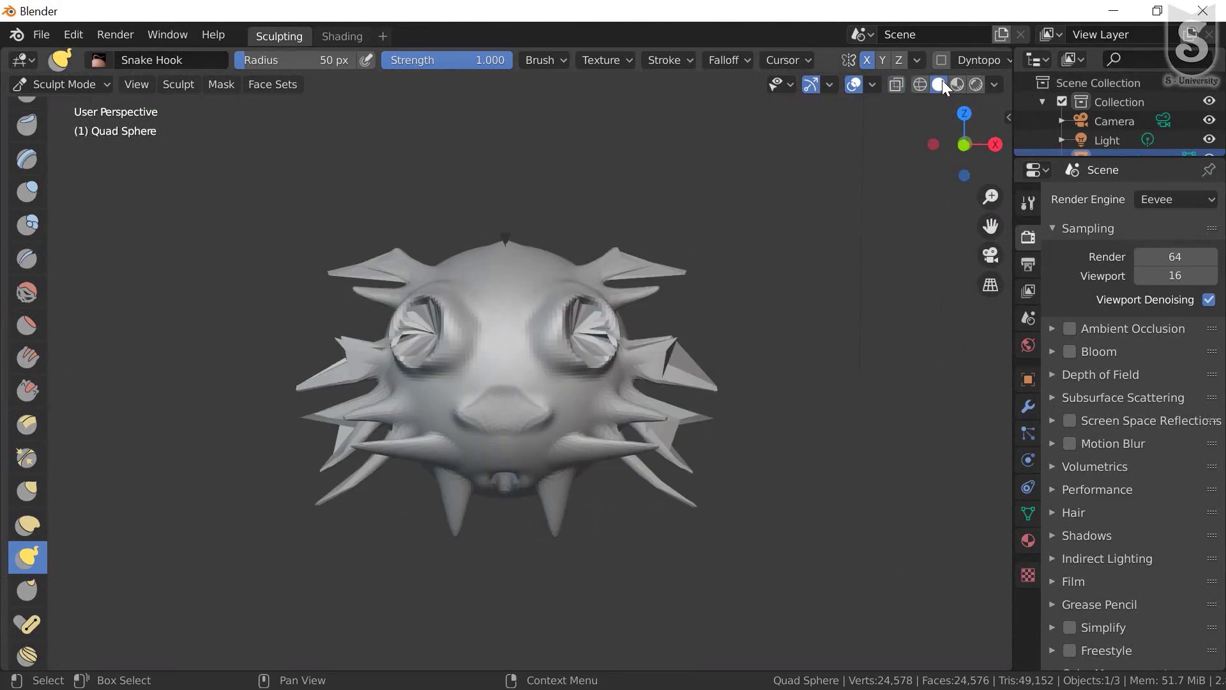
{"action": "scroll", "coordinate": [543, 376], "scroll_direction": "up", "scroll_amount": 2}
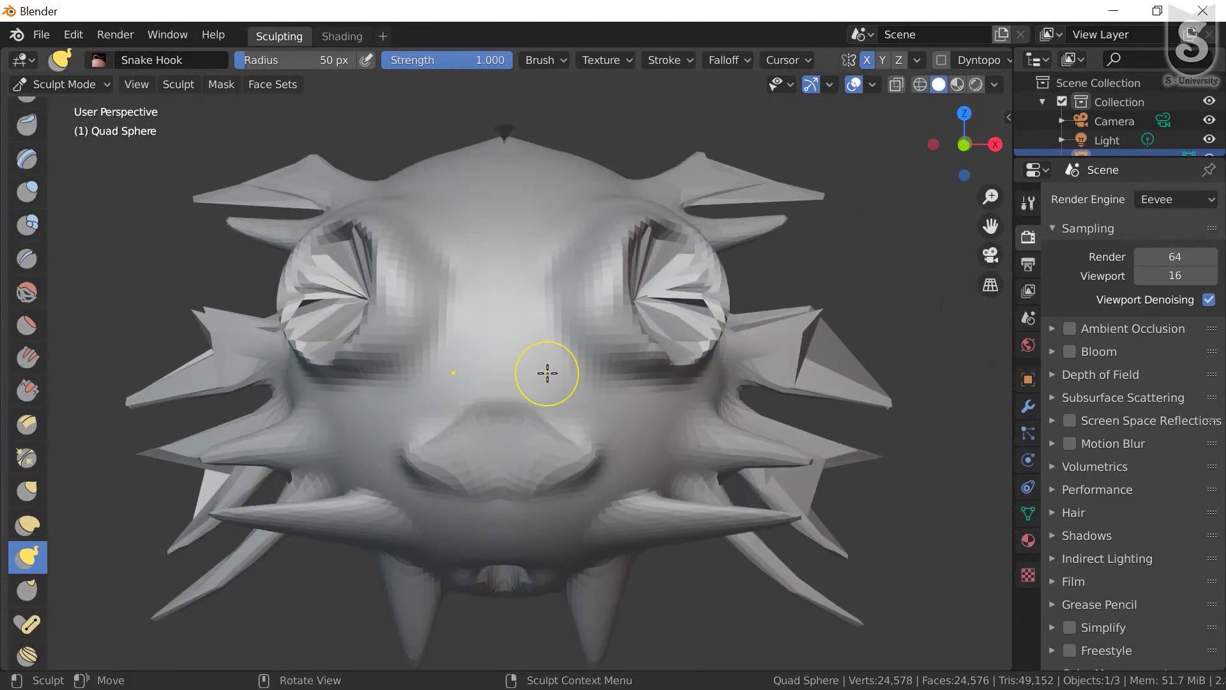
{"action": "scroll", "coordinate": [548, 373], "scroll_direction": "down", "scroll_amount": 3}
{"action": "scroll", "coordinate": [9, 302], "scroll_direction": "up", "scroll_amount": 4}
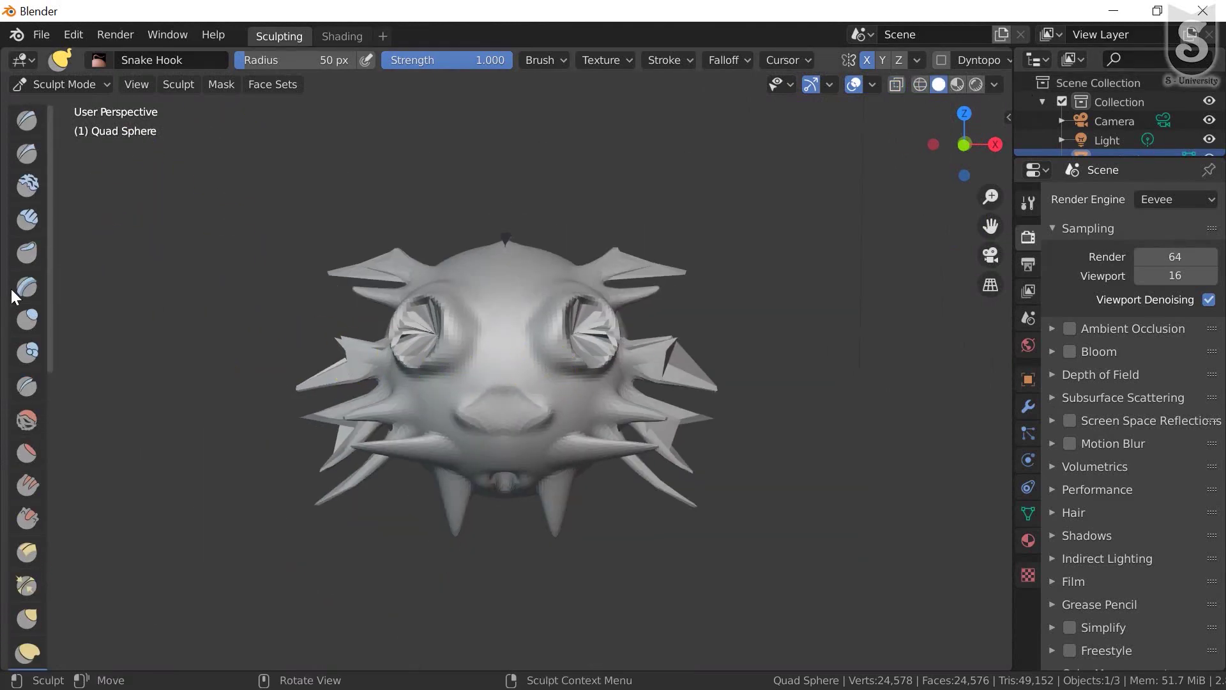
{"action": "left_click", "coordinate": [92, 85]}
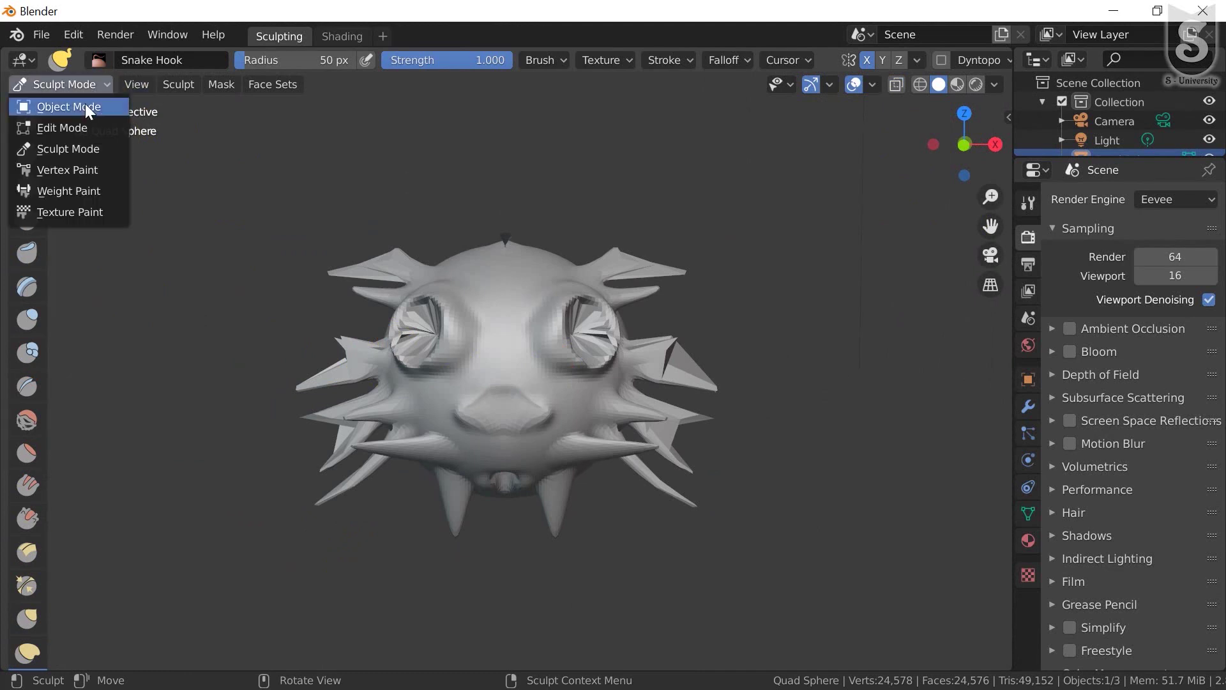
In Object Mode, duplicate the sphere in place as Quad Sphere.001 and hide the original Quad Sphere
{"action": "left_click", "coordinate": [86, 104]}
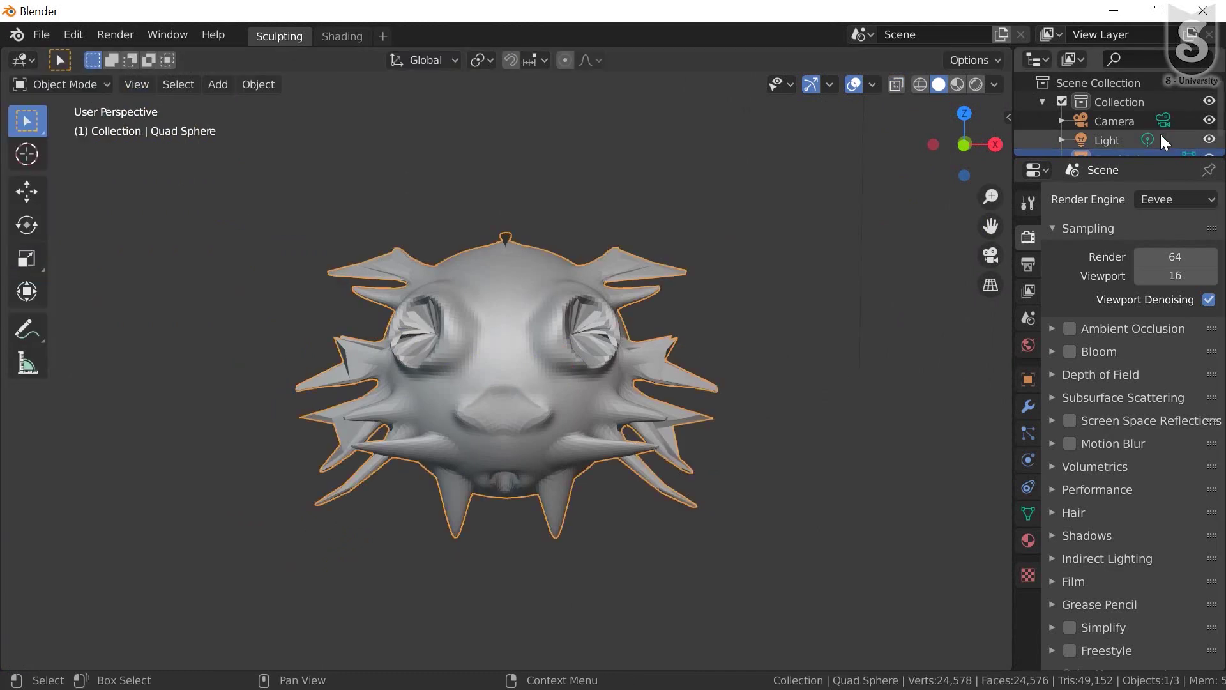
{"action": "scroll", "coordinate": [1160, 134], "scroll_direction": "down", "scroll_amount": 1}
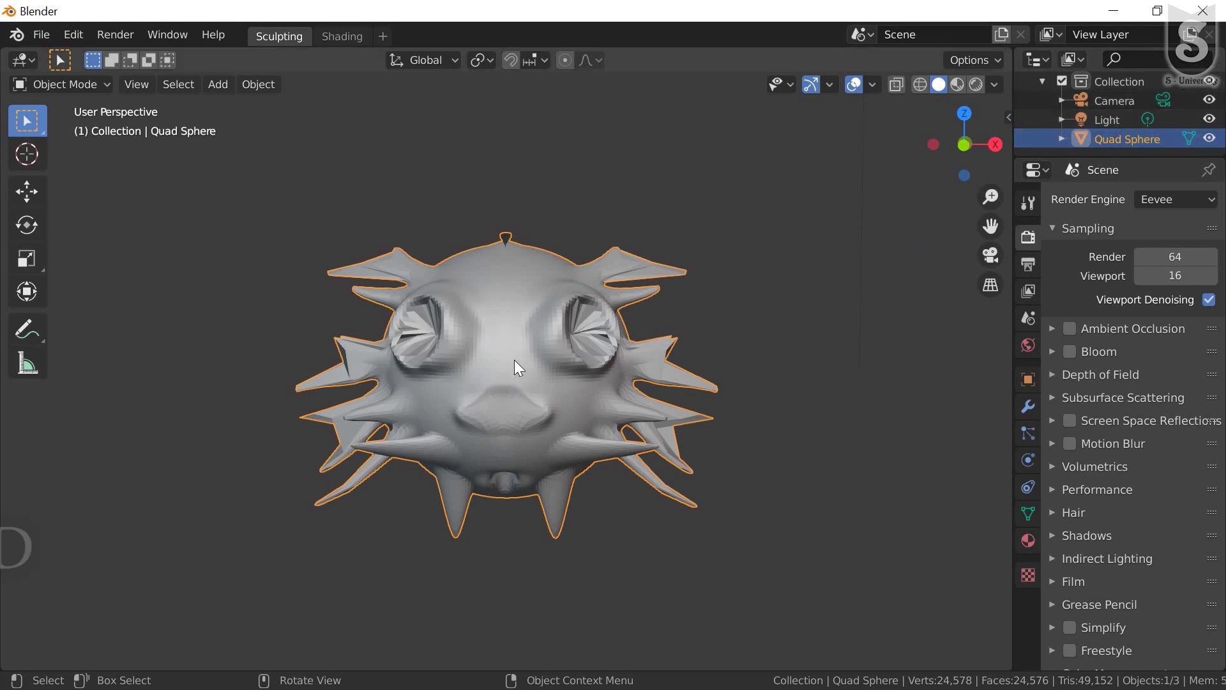
{"action": "key", "text": "shift+d"}
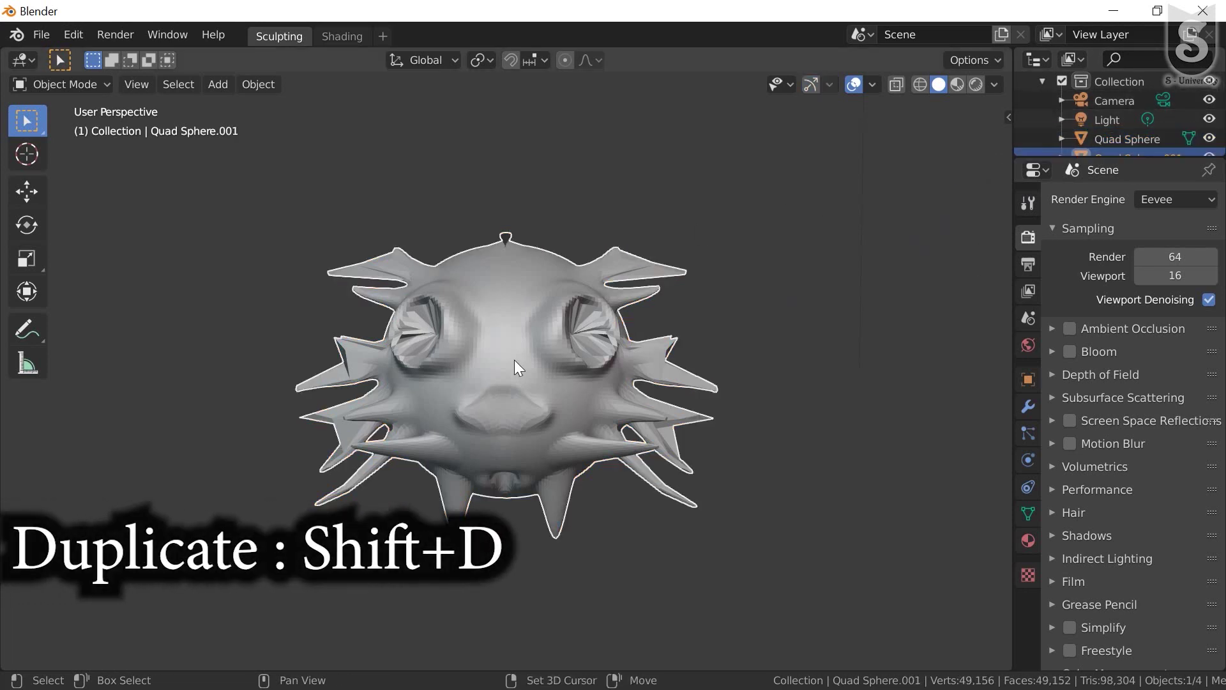
{"action": "right_click", "coordinate": [521, 358]}
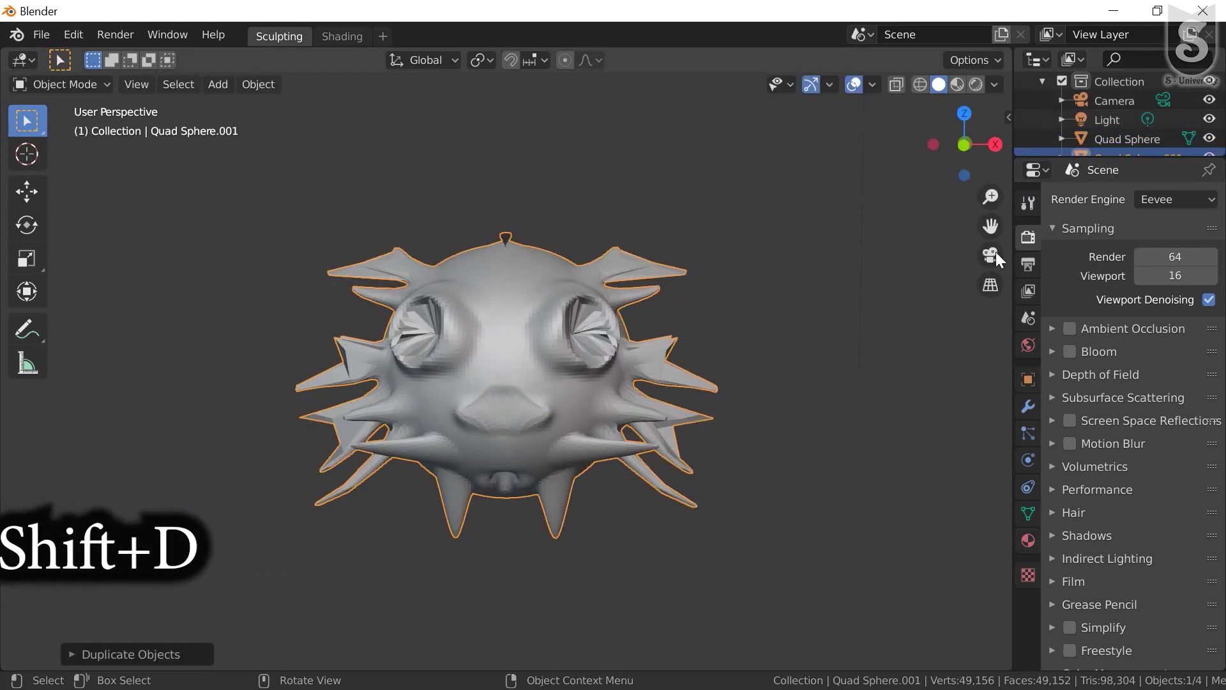
{"action": "scroll", "coordinate": [1147, 138], "scroll_direction": "down", "scroll_amount": 1}
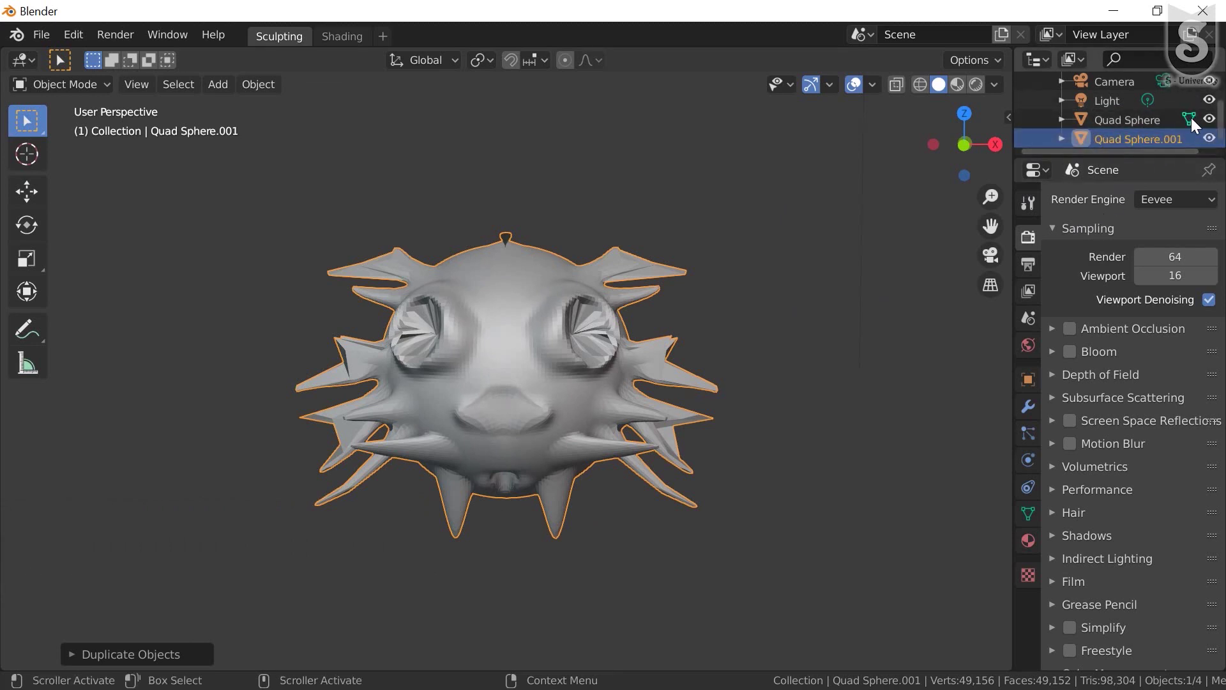
{"action": "left_click", "coordinate": [1210, 120]}
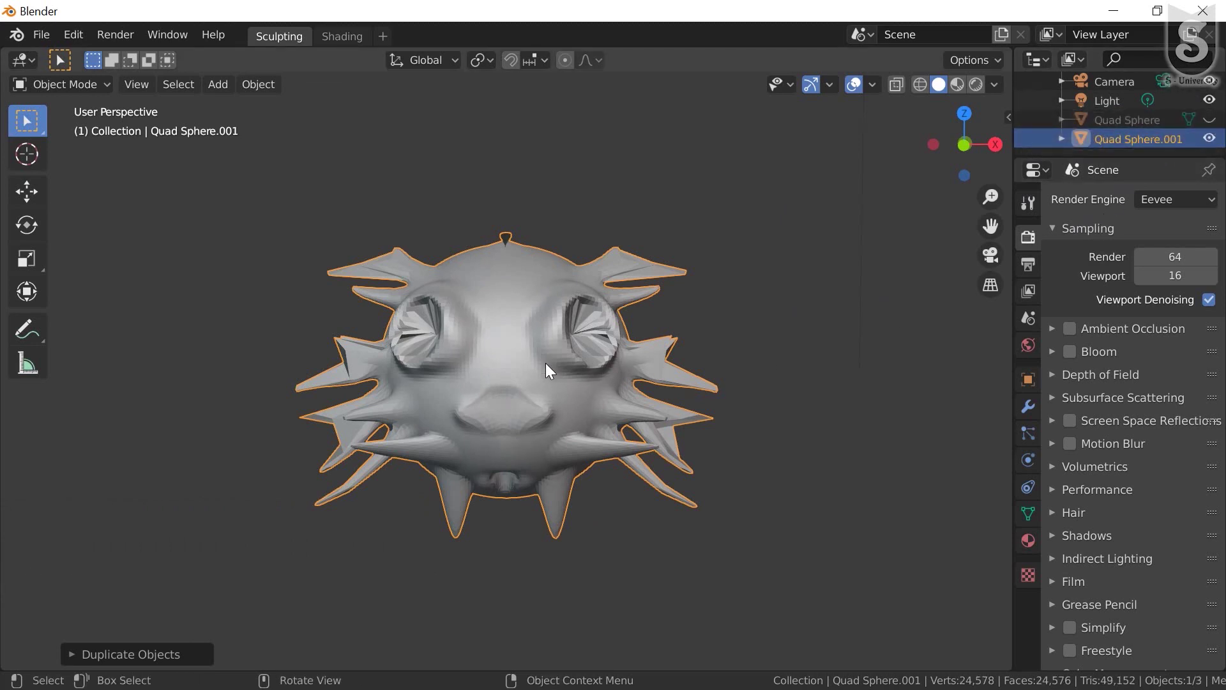
Inspect the copy in wireframe, then return to solid shading and a front view
{"action": "mouse_move", "coordinate": [545, 363]}
{"action": "middle_mouse_down"}
{"action": "mouse_move", "coordinate": [560, 314]}
{"action": "mouse_move", "coordinate": [549, 374]}
{"action": "mouse_move", "coordinate": [369, 361]}
{"action": "mouse_move", "coordinate": [575, 287]}
{"action": "middle_mouse_up"}
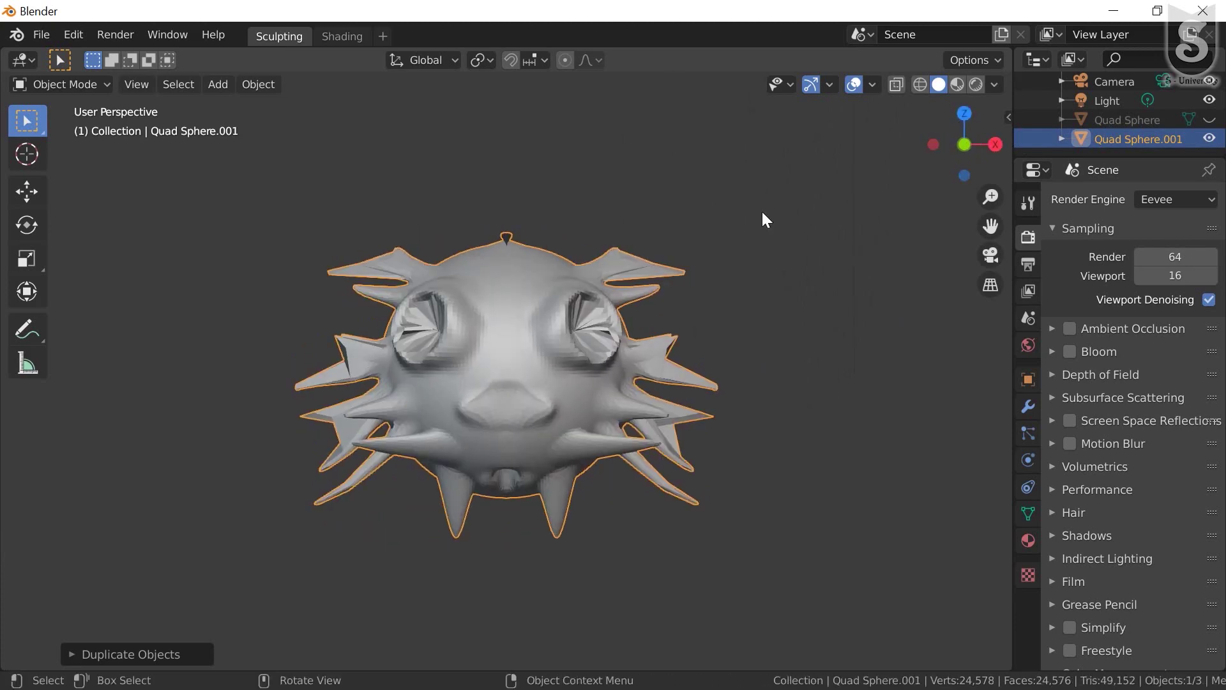
{"action": "left_click", "coordinate": [920, 85]}
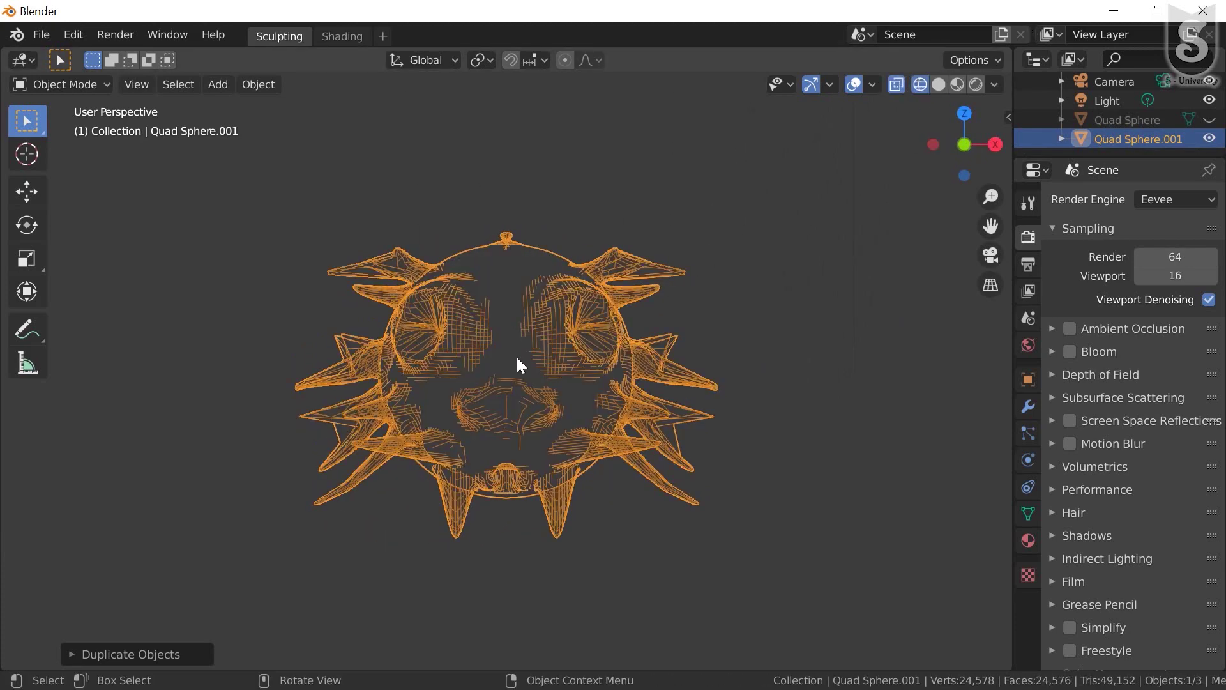
{"action": "mouse_move", "coordinate": [516, 358]}
{"action": "middle_mouse_down"}
{"action": "mouse_move", "coordinate": [693, 324]}
{"action": "mouse_move", "coordinate": [527, 348]}
{"action": "middle_mouse_up"}
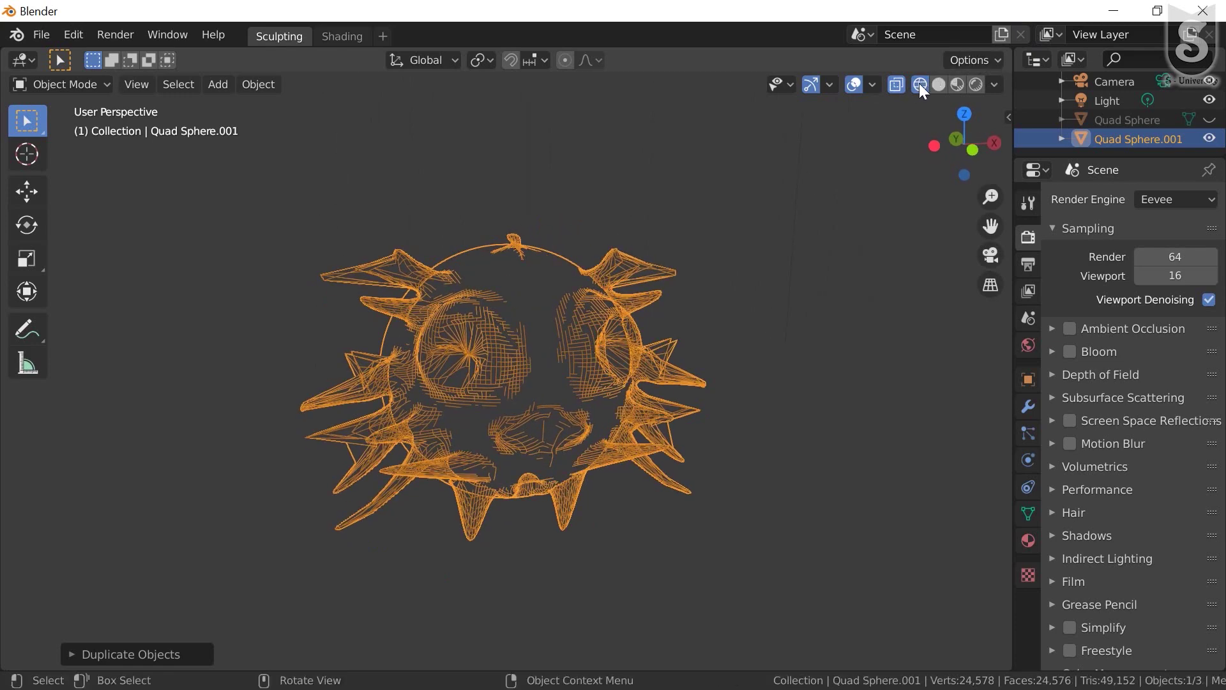
{"action": "left_click", "coordinate": [939, 84]}
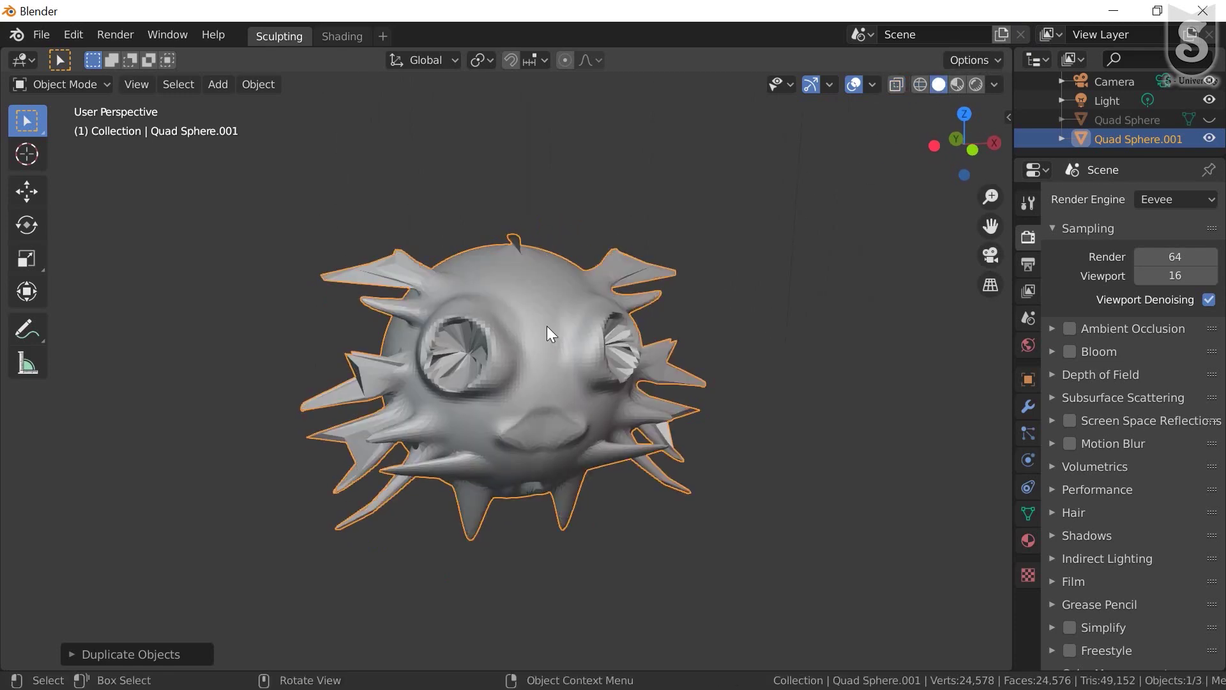
{"action": "middle_click_drag", "start_coordinate": [547, 326], "coordinate": [530, 324]}
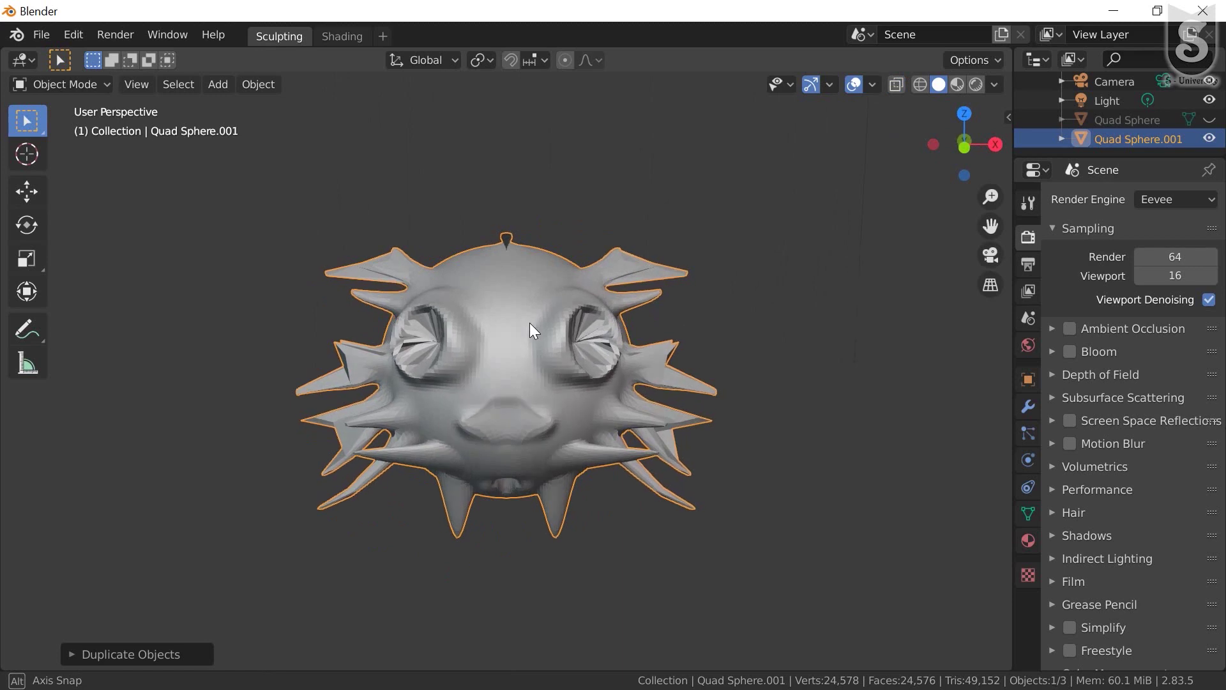
Show Quad Sphere.001's Remesh settings: Voxel mode, 0.035 m voxel size, Preserve Volume on
{"action": "left_click", "coordinate": [1028, 513]}
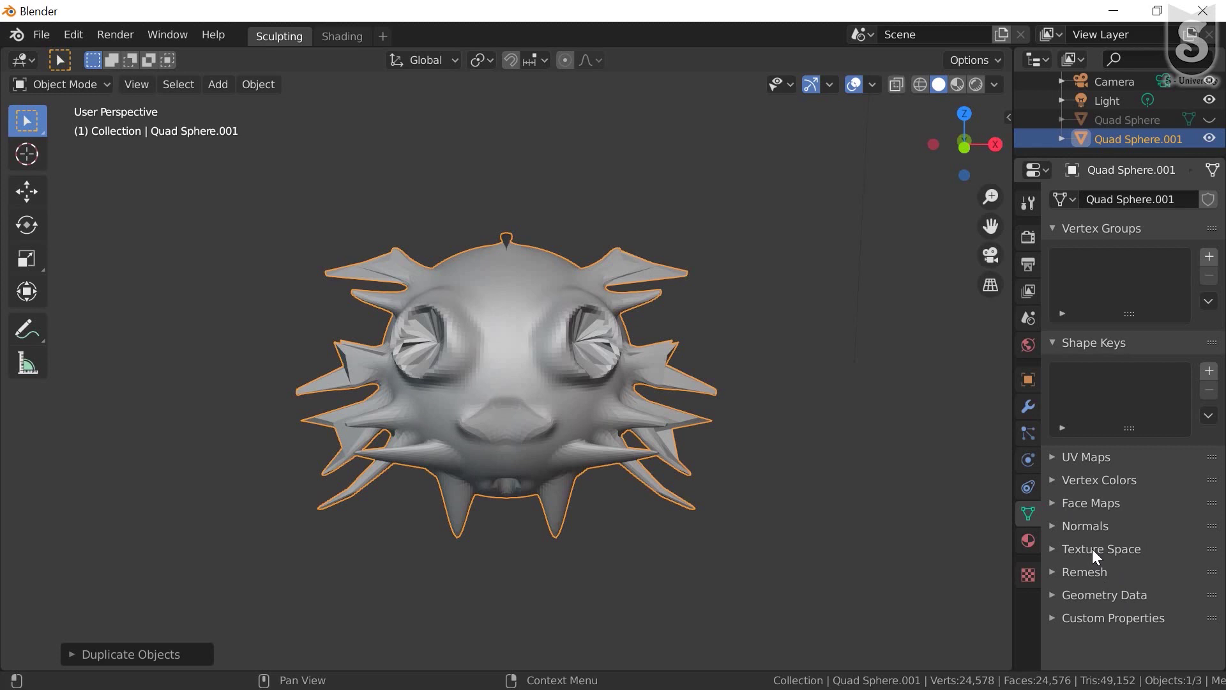
{"action": "left_click", "coordinate": [1051, 571]}
{"action": "scroll", "coordinate": [1095, 615], "scroll_direction": "down", "scroll_amount": 5}
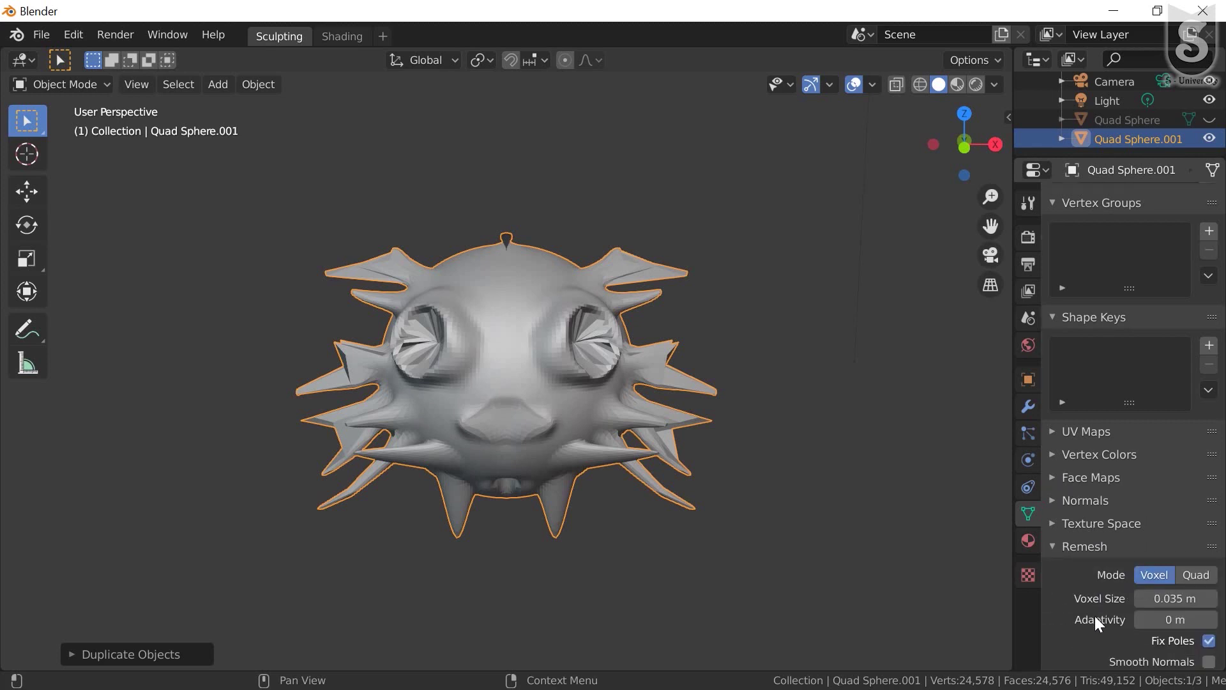
{"action": "scroll", "coordinate": [1095, 616], "scroll_direction": "down", "scroll_amount": 1}
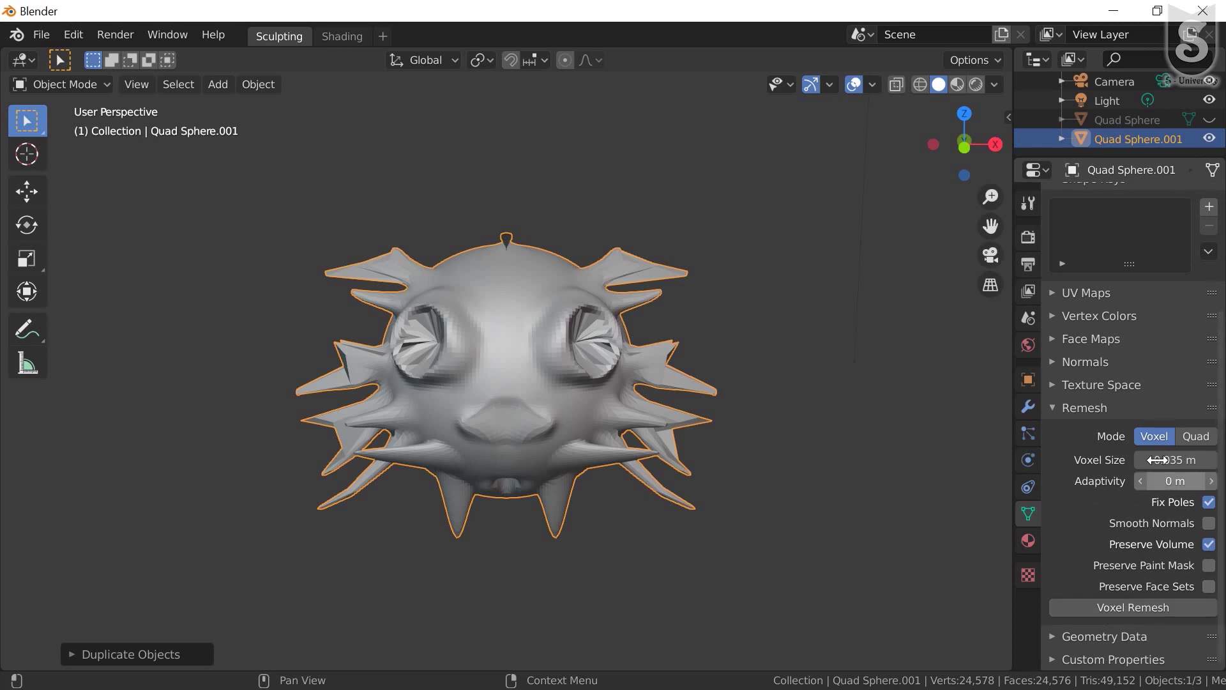
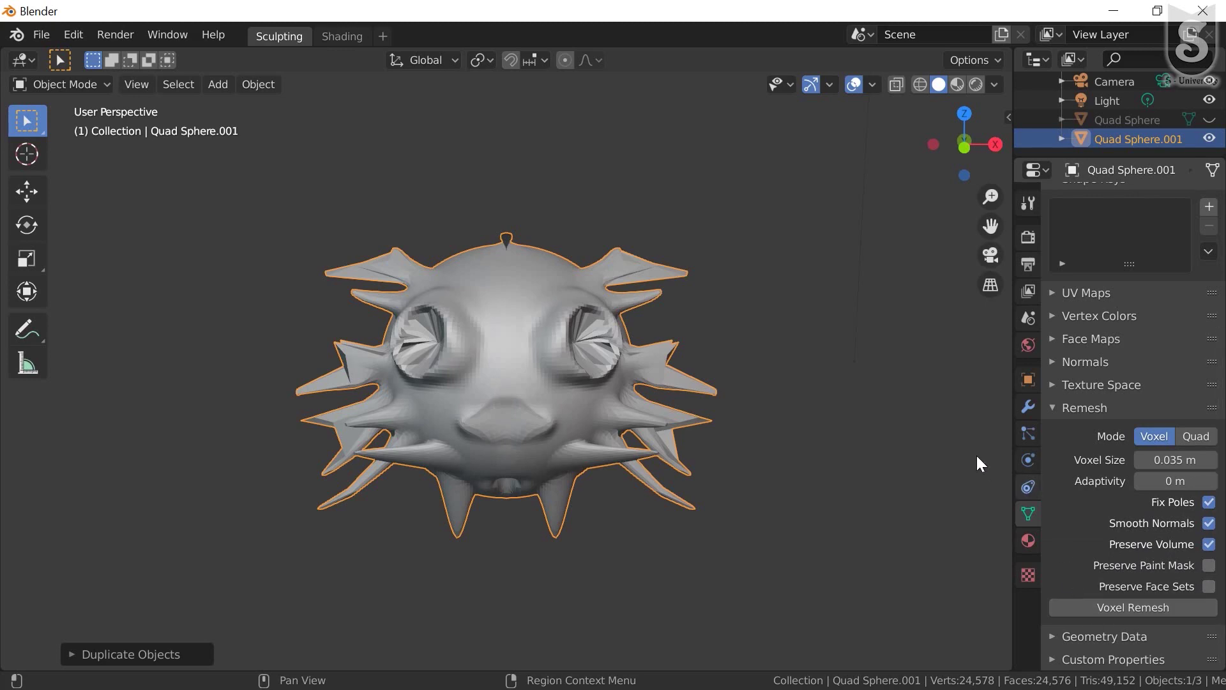
Voxel-remesh the spiky sculpt at 0.035 m into a smooth surface
{"action": "scroll", "coordinate": [530, 370], "scroll_direction": "up", "scroll_amount": 5}
{"action": "scroll", "coordinate": [541, 369], "scroll_direction": "up", "scroll_amount": 2}
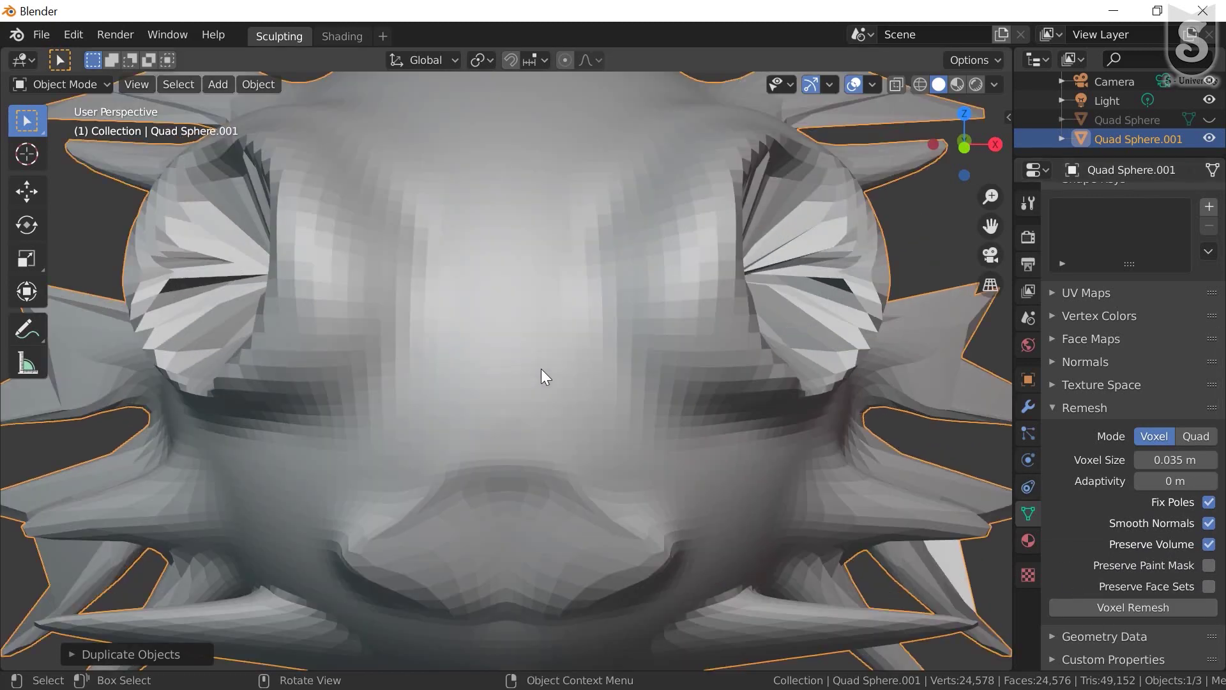
{"action": "scroll", "coordinate": [337, 342], "scroll_direction": "down", "scroll_amount": 3}
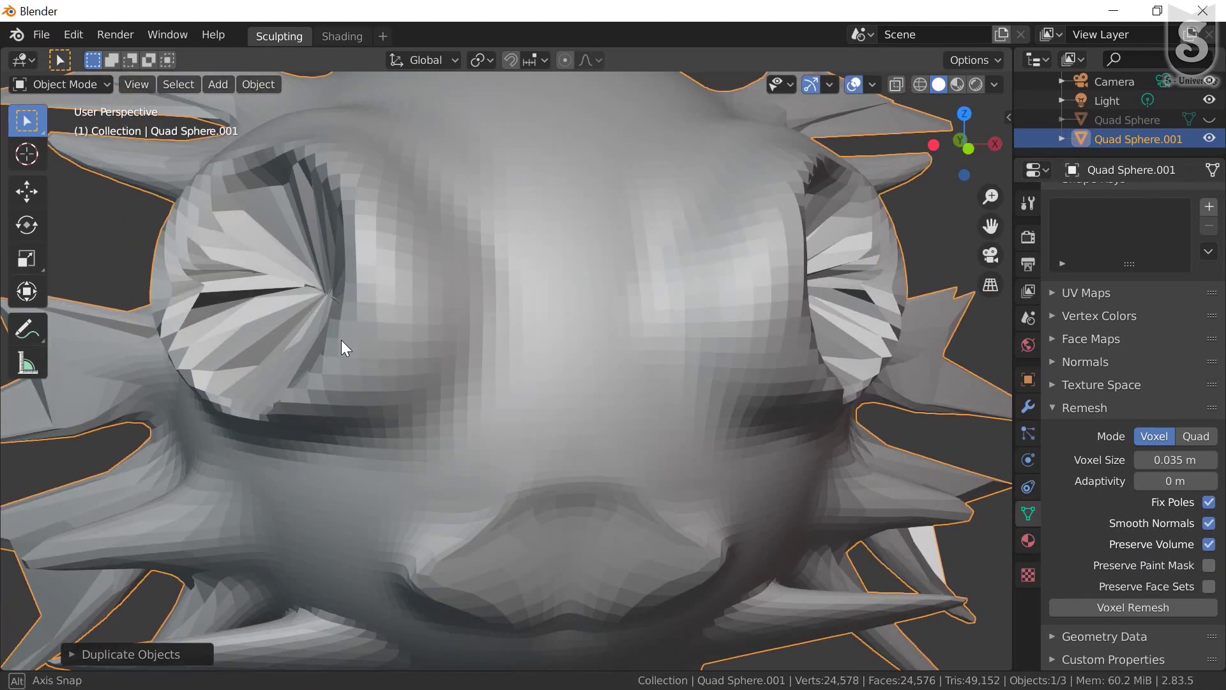
{"action": "middle_click_drag", "start_coordinate": [341, 340], "coordinate": [336, 341]}
{"action": "scroll", "coordinate": [754, 434], "scroll_direction": "down", "scroll_amount": 2}
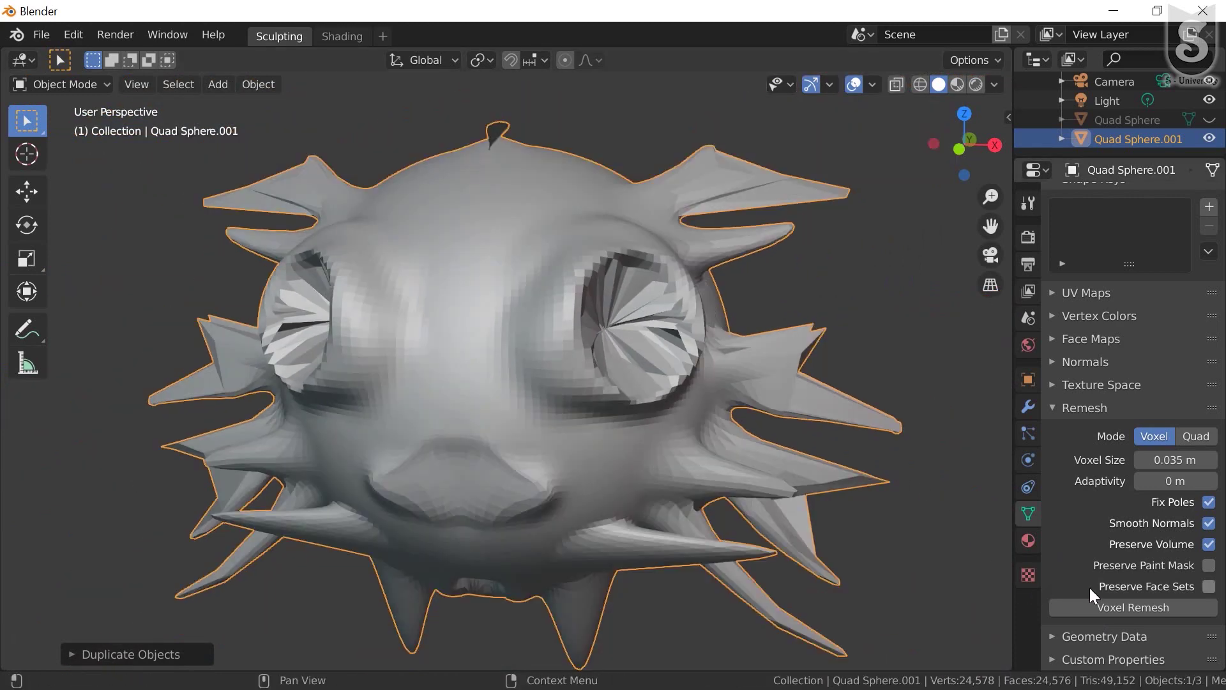
{"action": "left_click", "coordinate": [1130, 608]}
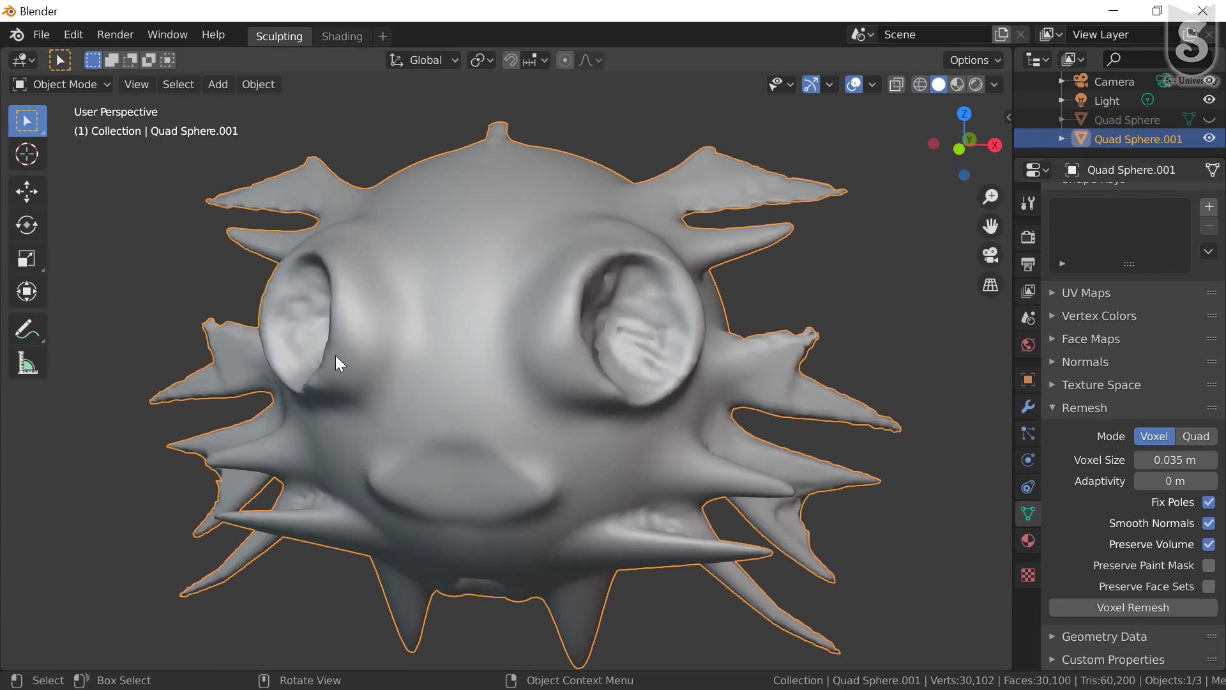
Undo the remesh to compare the faceted eyes, then redo it to restore the 30,102-vertex version
{"action": "scroll", "coordinate": [335, 355], "scroll_direction": "up", "scroll_amount": 2}
{"action": "scroll", "coordinate": [416, 381], "scroll_direction": "up", "scroll_amount": 4}
{"action": "scroll", "coordinate": [416, 381], "scroll_direction": "down", "scroll_amount": 4}
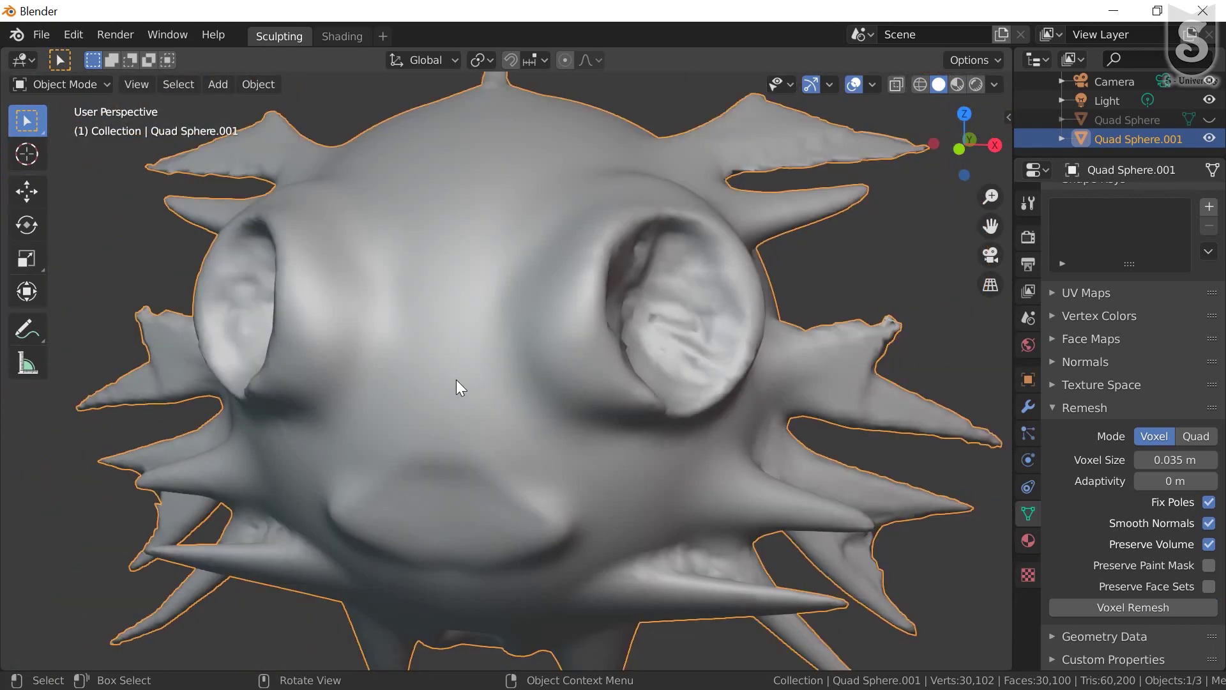
{"action": "middle_click_drag", "start_coordinate": [457, 380], "coordinate": [480, 385]}
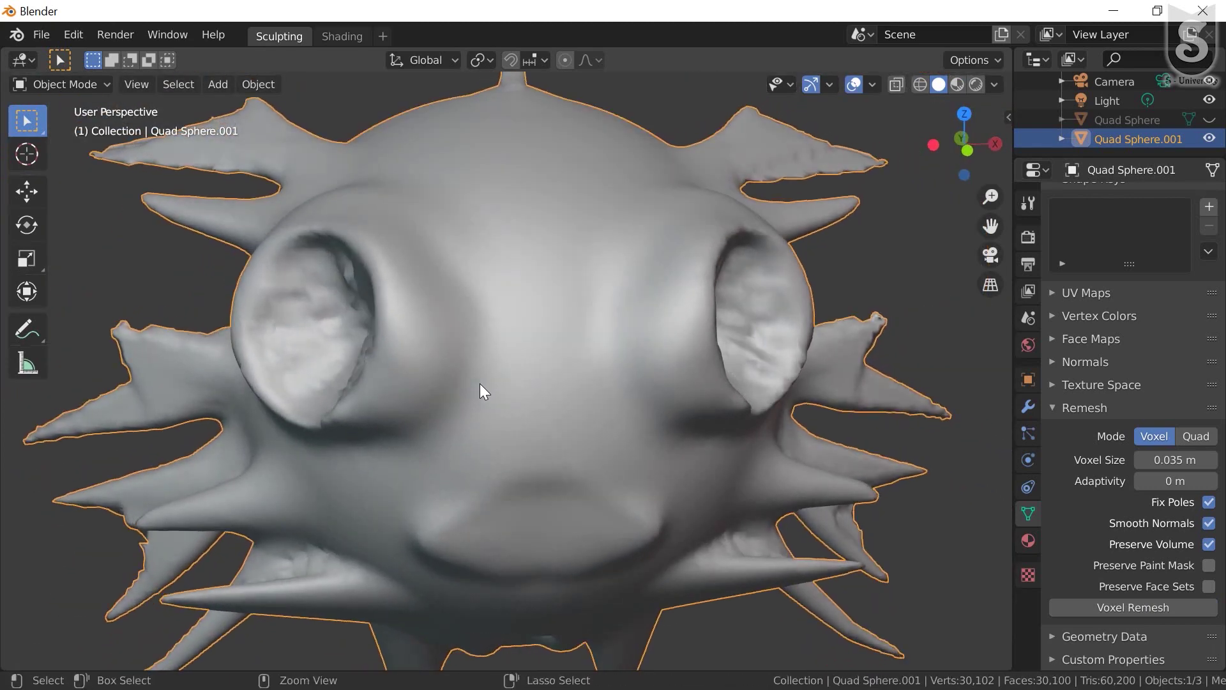
{"action": "key", "text": "ctrl+z"}
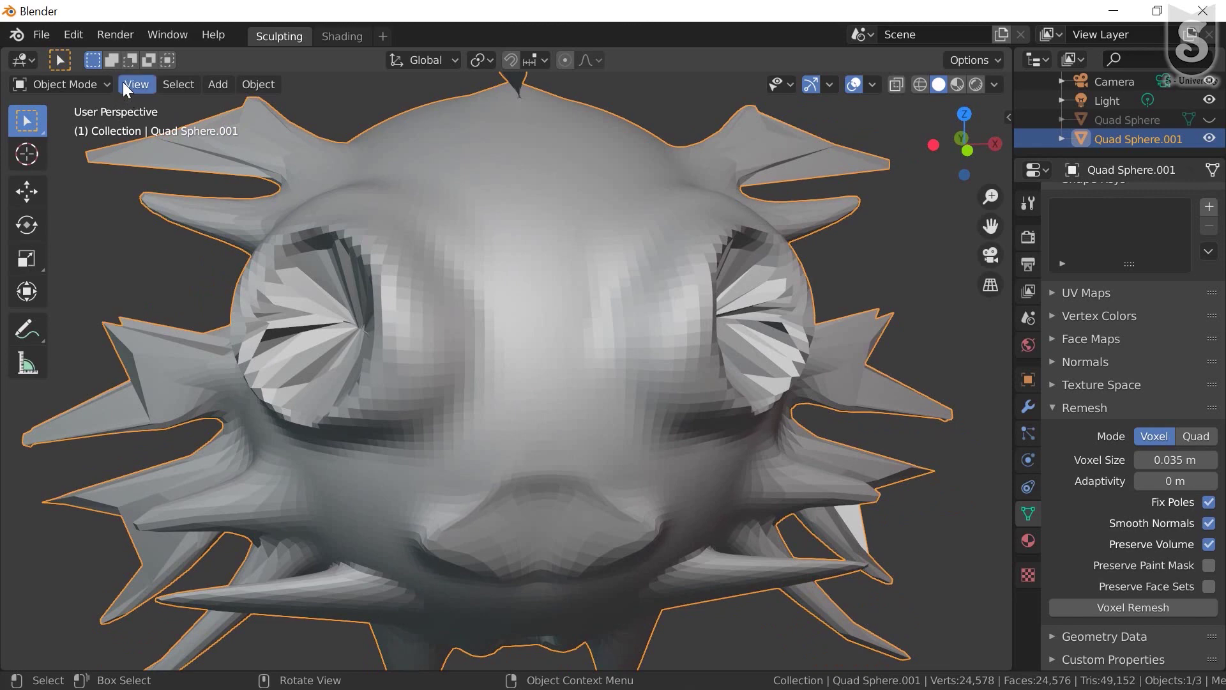
{"action": "left_click", "coordinate": [74, 35]}
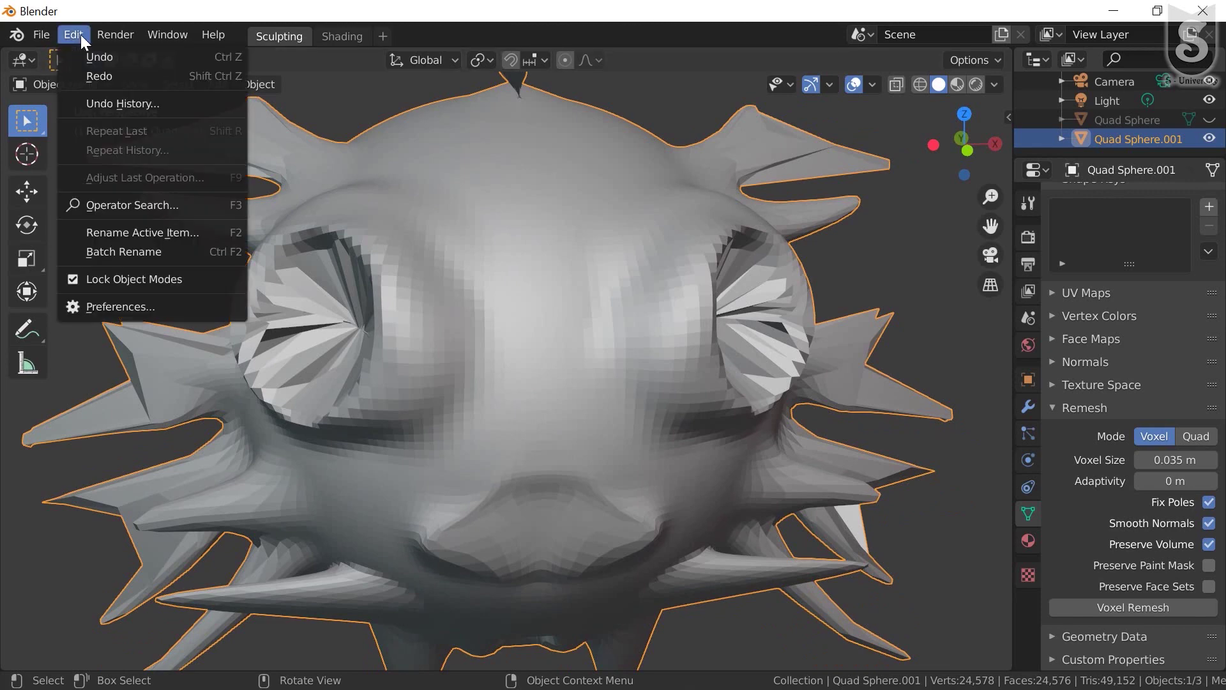
{"action": "left_click", "coordinate": [90, 76]}
{"action": "mouse_move", "coordinate": [412, 381]}
{"action": "middle_mouse_down"}
{"action": "mouse_move", "coordinate": [427, 330]}
{"action": "mouse_move", "coordinate": [440, 352]}
{"action": "mouse_move", "coordinate": [405, 360]}
{"action": "mouse_move", "coordinate": [431, 293]}
{"action": "mouse_move", "coordinate": [423, 365]}
{"action": "mouse_move", "coordinate": [468, 356]}
{"action": "mouse_move", "coordinate": [328, 338]}
{"action": "mouse_move", "coordinate": [531, 341]}
{"action": "mouse_move", "coordinate": [484, 369]}
{"action": "mouse_move", "coordinate": [480, 358]}
{"action": "middle_mouse_up"}
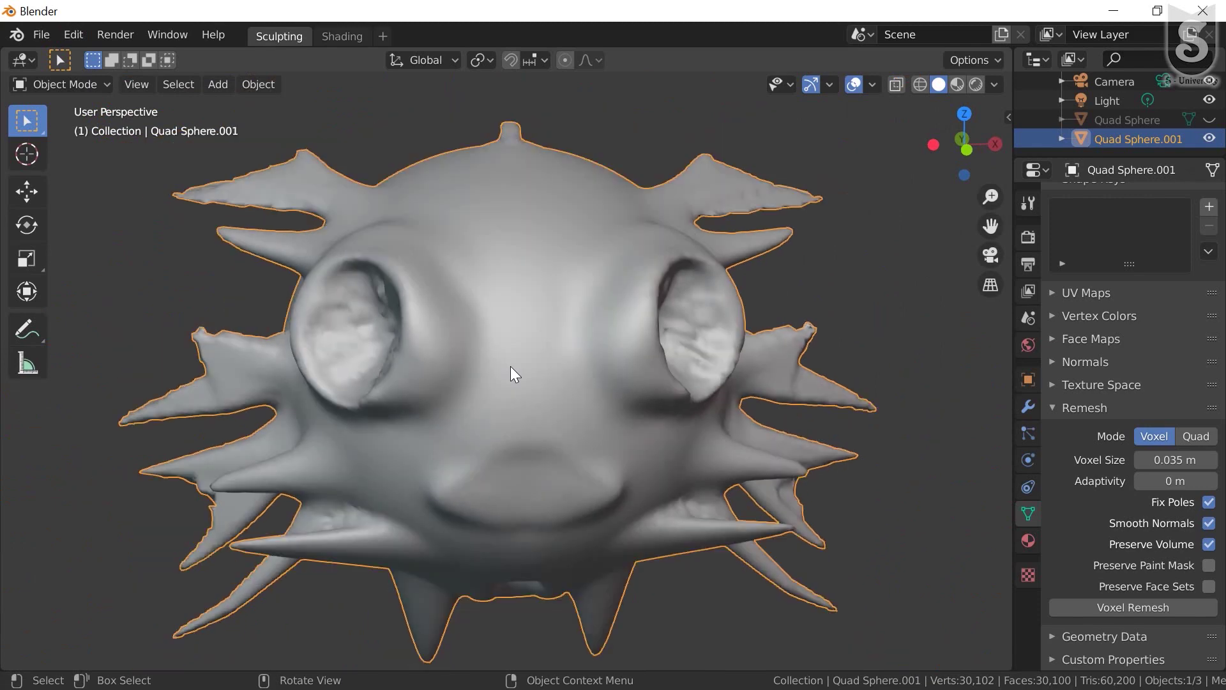
{"action": "left_click", "coordinate": [79, 87]}
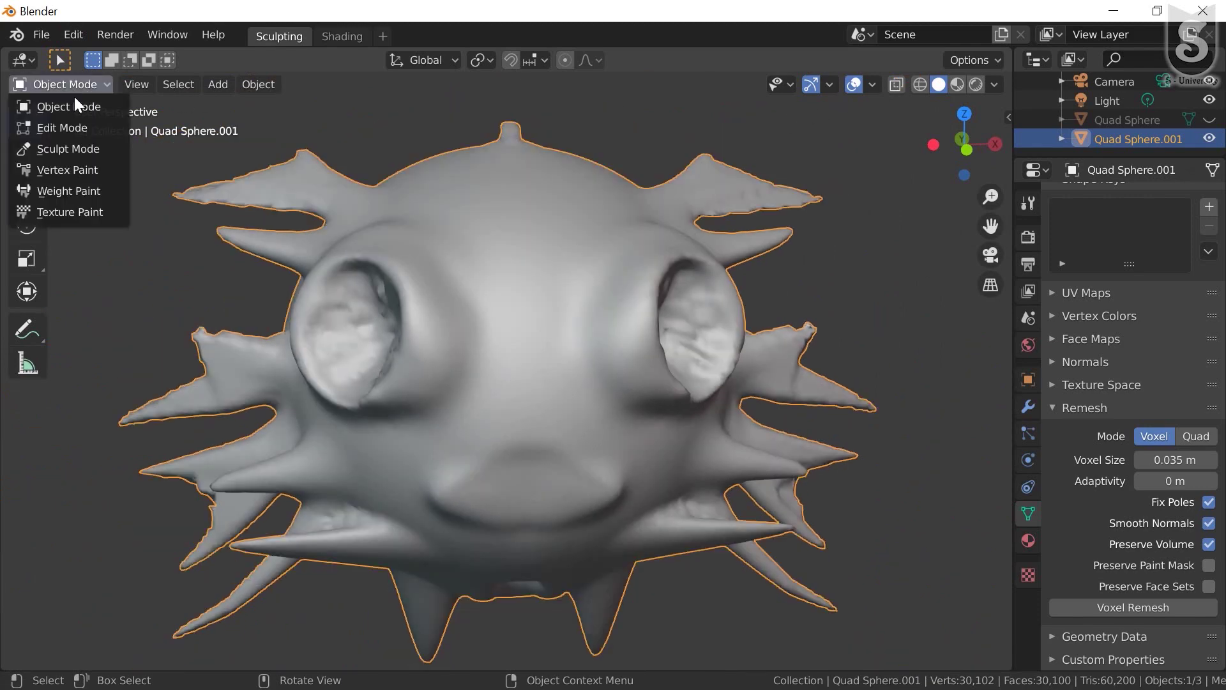
{"action": "left_click", "coordinate": [67, 128]}
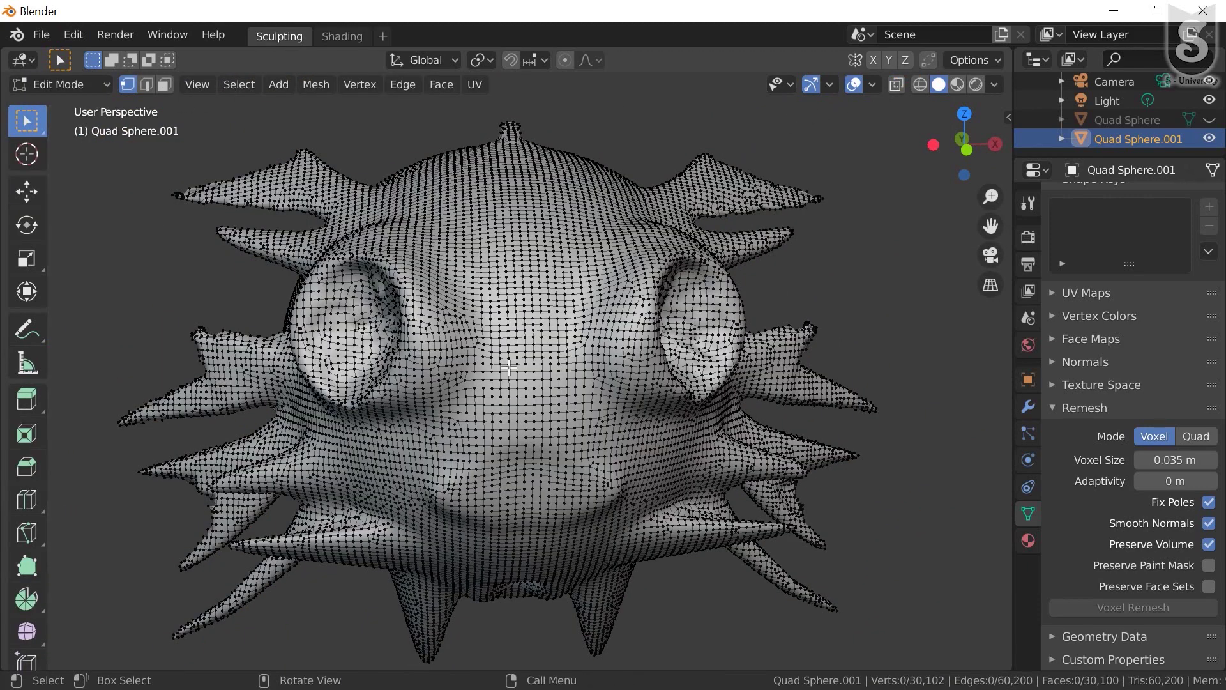
{"action": "mouse_move", "coordinate": [510, 368]}
{"action": "middle_mouse_down"}
{"action": "mouse_move", "coordinate": [378, 340]}
{"action": "mouse_move", "coordinate": [723, 343]}
{"action": "middle_mouse_up"}
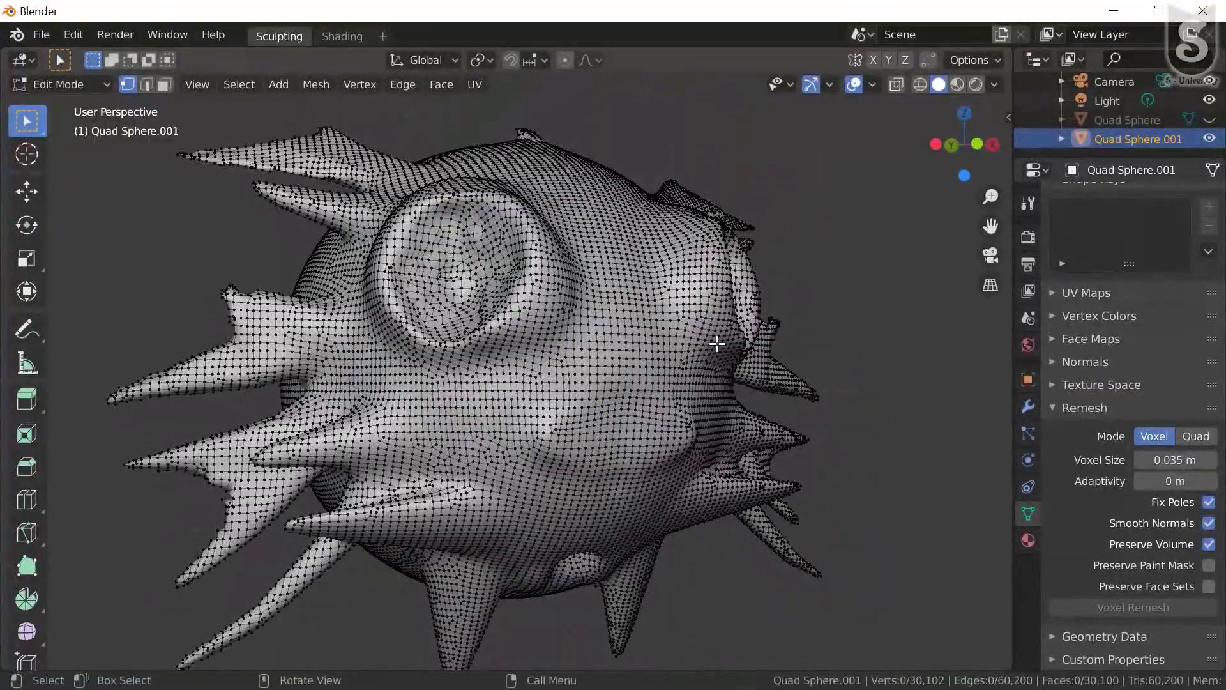
{"action": "key", "text": "Tab"}
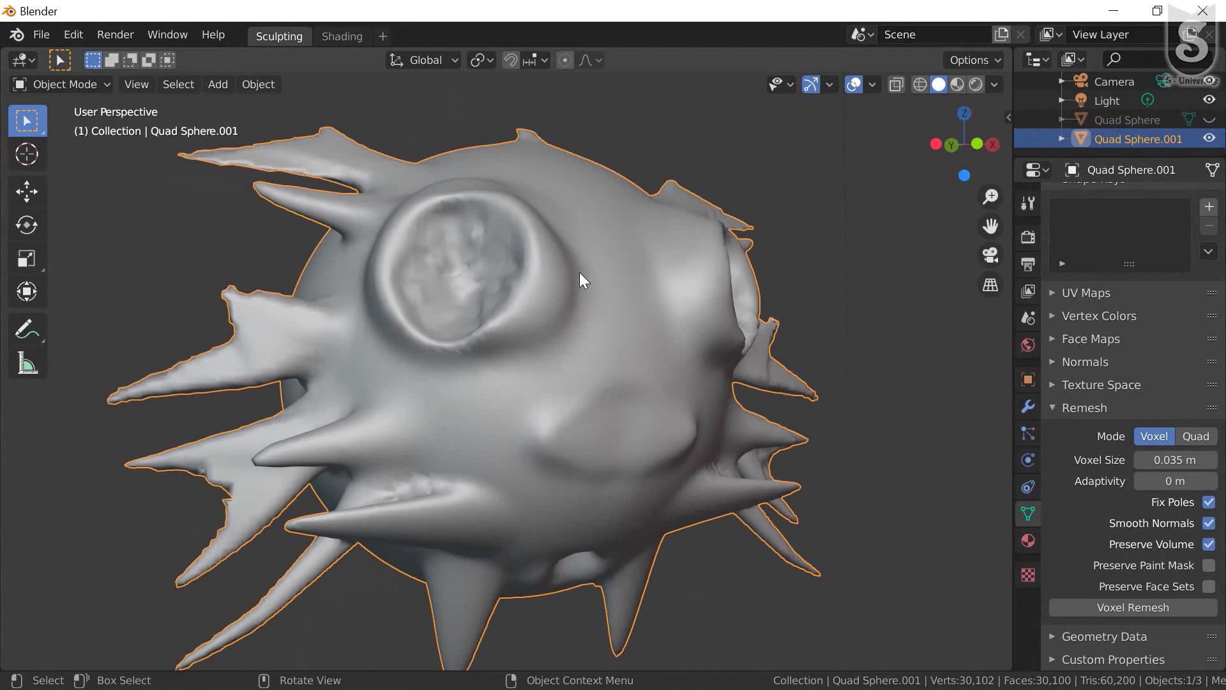
{"action": "middle_click_drag", "start_coordinate": [580, 274], "coordinate": [553, 292]}
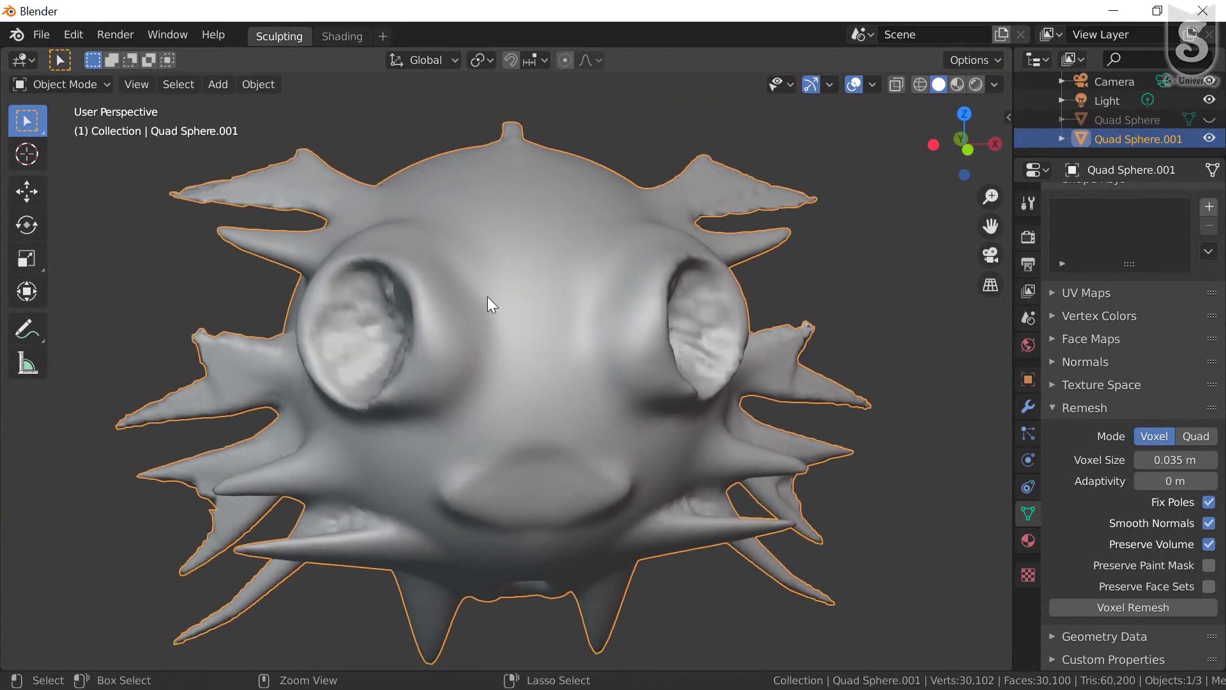
{"action": "key", "text": "ctrl+r"}
{"action": "left_click", "coordinate": [55, 88]}
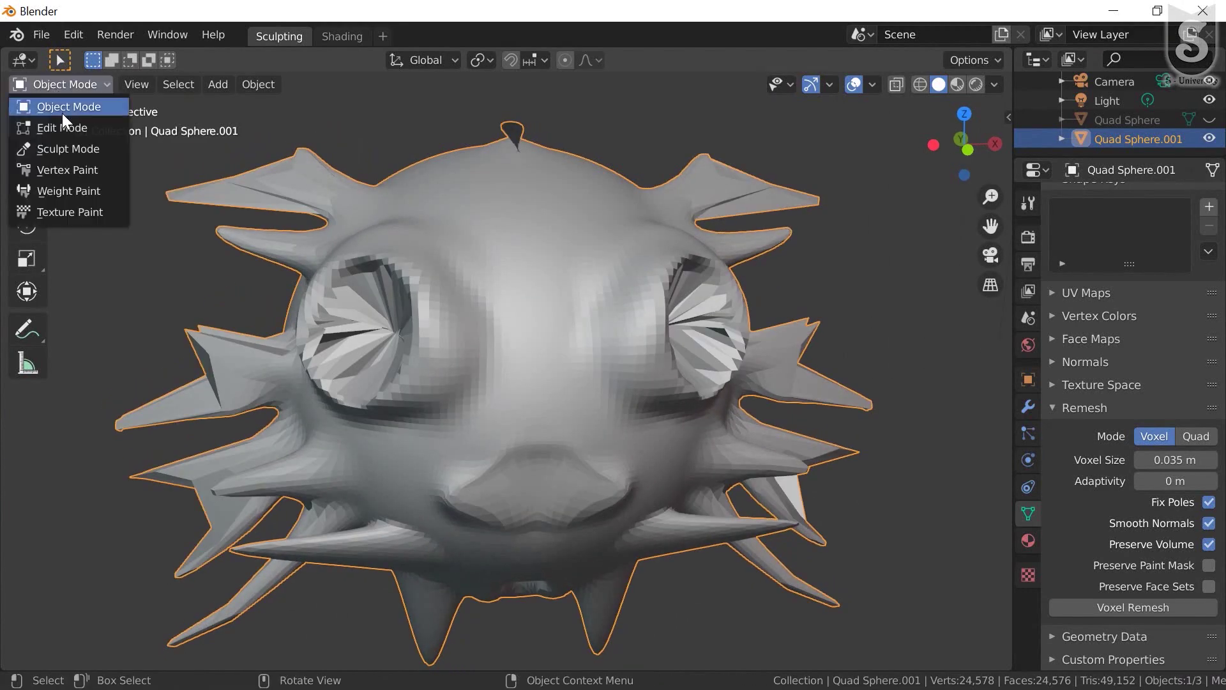
{"action": "left_click", "coordinate": [56, 128]}
{"action": "middle_click_drag", "start_coordinate": [557, 345], "coordinate": [321, 330]}
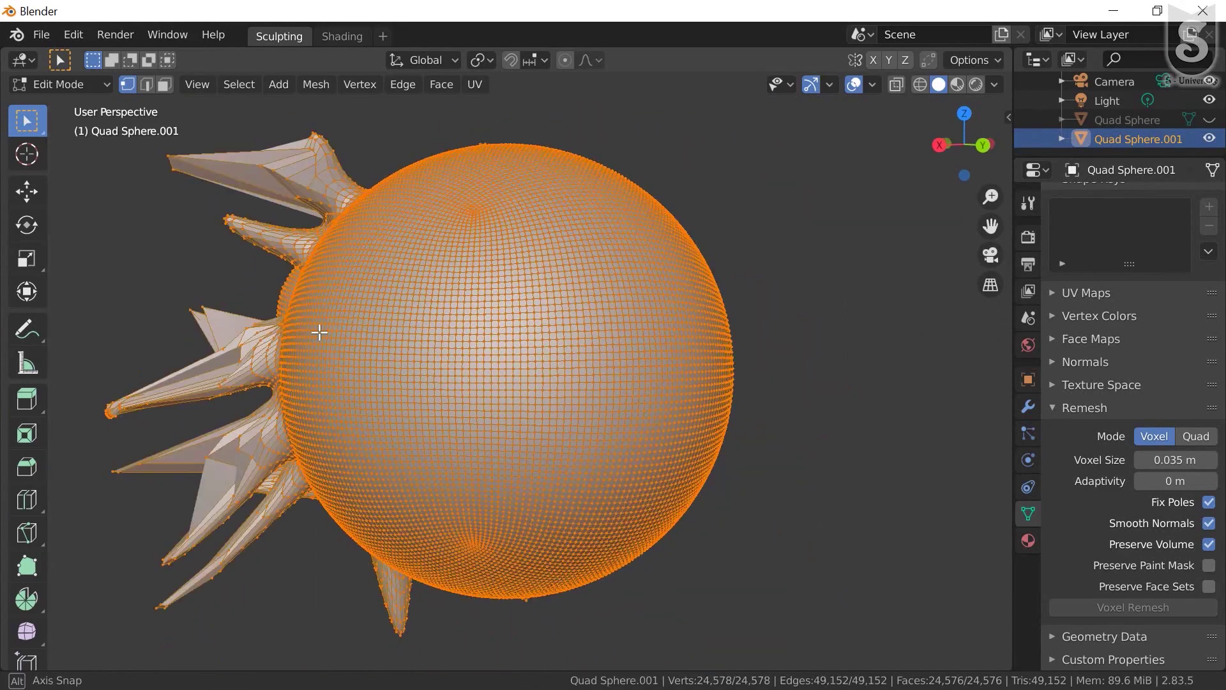
{"action": "mouse_move", "coordinate": [321, 375]}
{"action": "middle_mouse_down"}
{"action": "mouse_move", "coordinate": [204, 389]}
{"action": "mouse_move", "coordinate": [123, 359]}
{"action": "middle_mouse_up"}
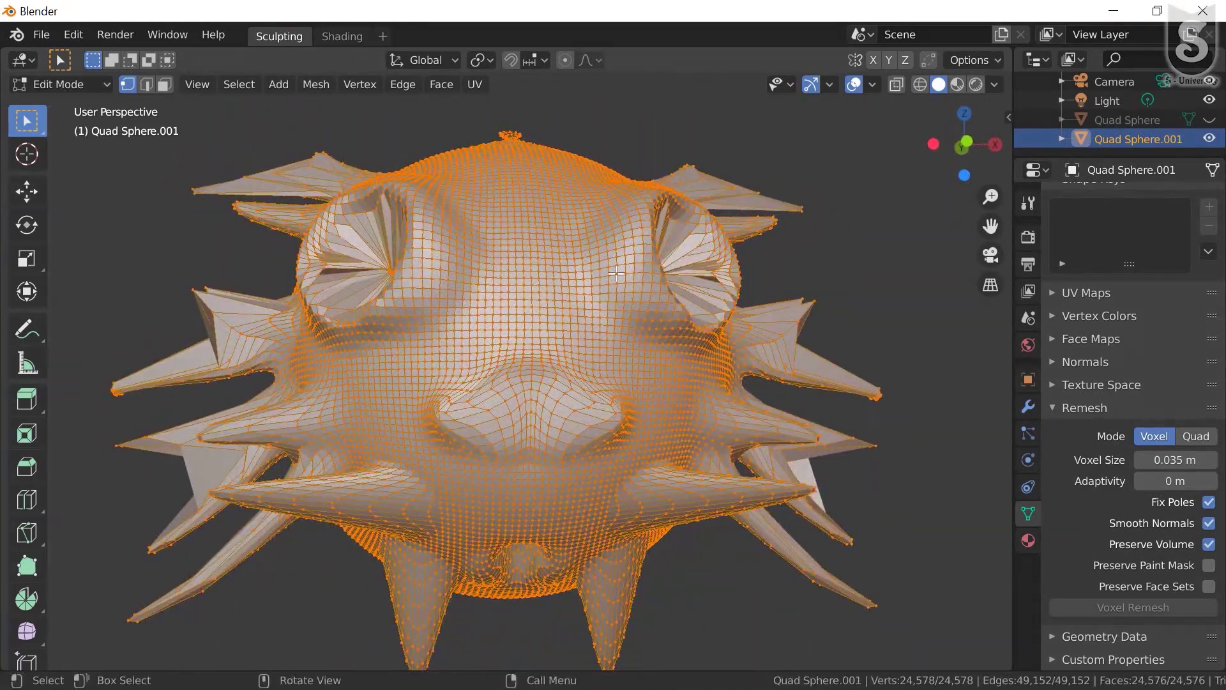
{"action": "left_click", "coordinate": [57, 85]}
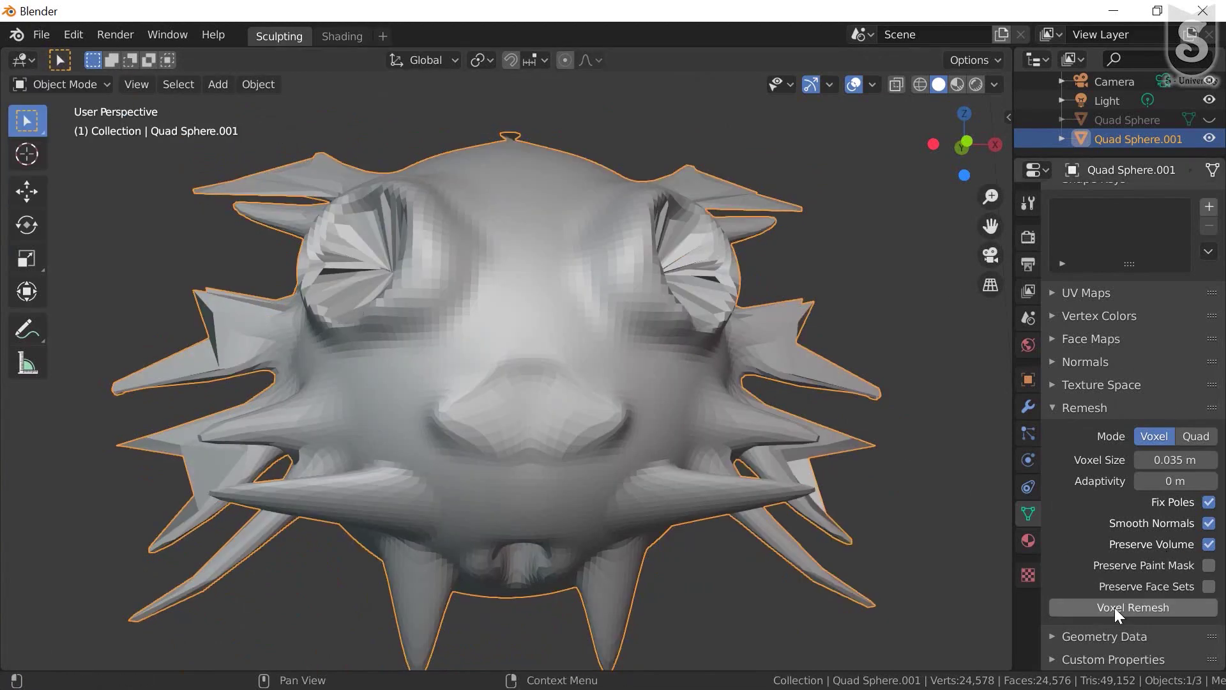
{"action": "left_click", "coordinate": [1114, 607]}
{"action": "middle_click_drag", "start_coordinate": [515, 398], "coordinate": [344, 284]}
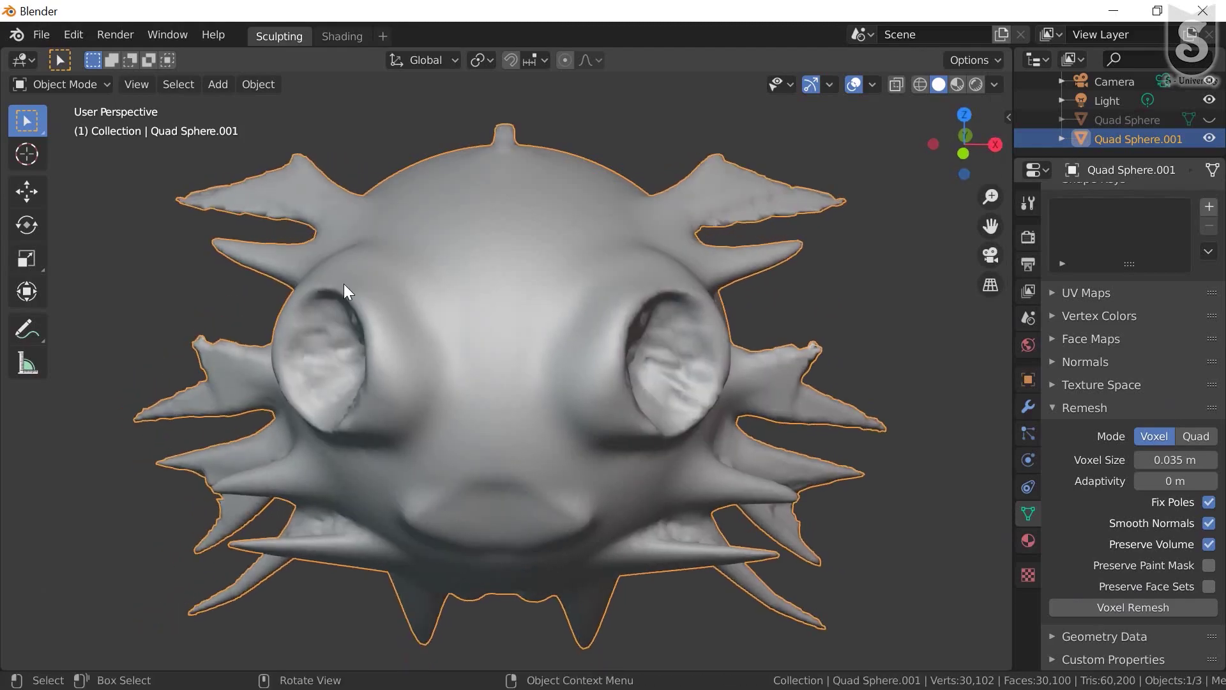
{"action": "left_click", "coordinate": [59, 85]}
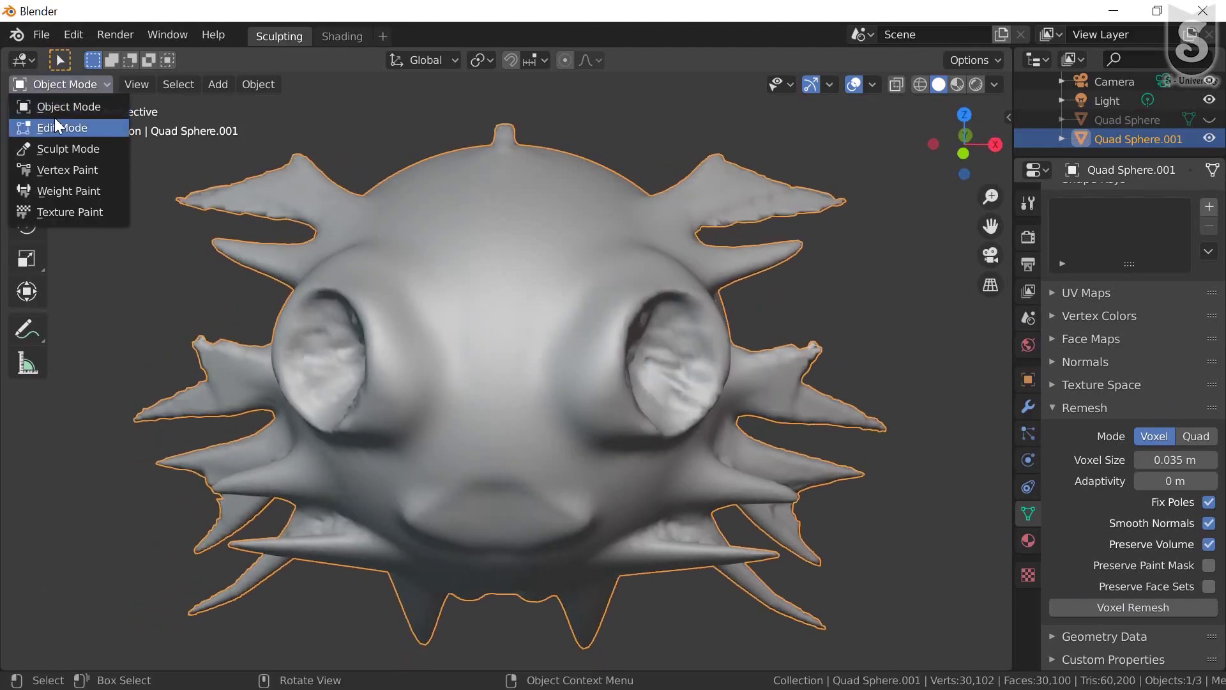
{"action": "left_click", "coordinate": [55, 124]}
{"action": "mouse_move", "coordinate": [447, 319]}
{"action": "middle_mouse_down"}
{"action": "mouse_move", "coordinate": [572, 339]}
{"action": "mouse_move", "coordinate": [537, 320]}
{"action": "middle_mouse_up"}
{"action": "left_click", "coordinate": [68, 90]}
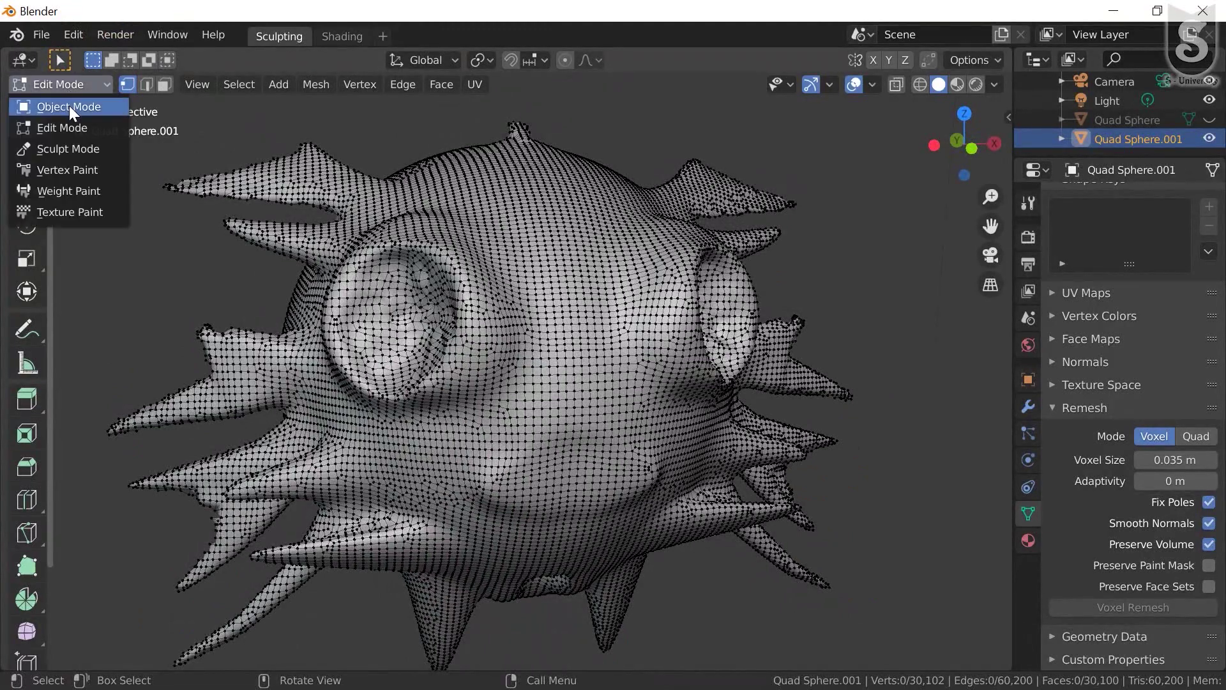
{"action": "left_click", "coordinate": [70, 108]}
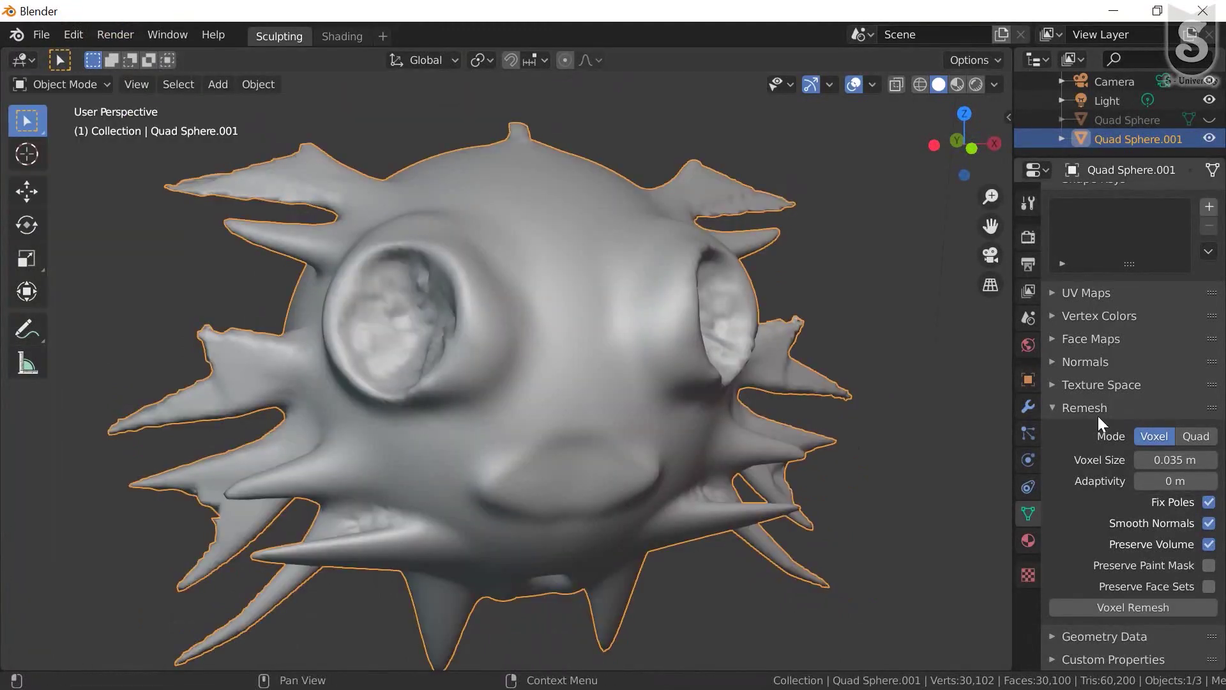
Voxel-remesh the sculpt at 0.35 m into a 310-vertex low-poly blob
{"action": "left_click", "coordinate": [1174, 458]}
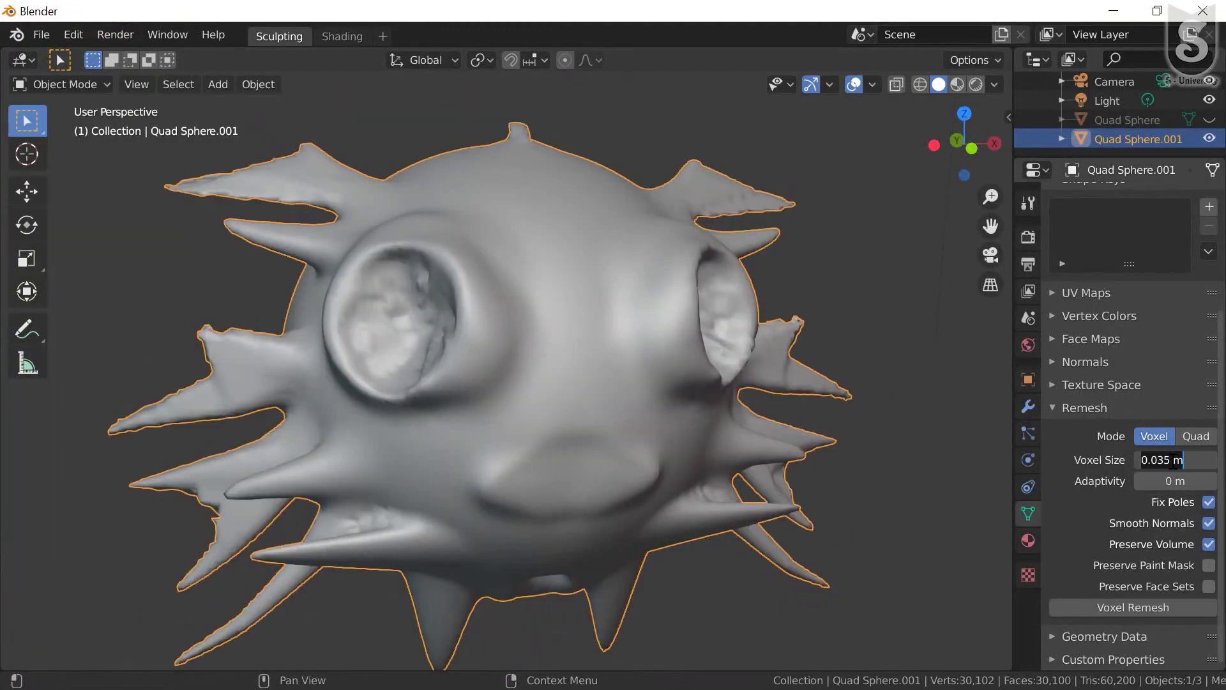
{"action": "key", "text": "Return"}
{"action": "key", "text": "Return"}
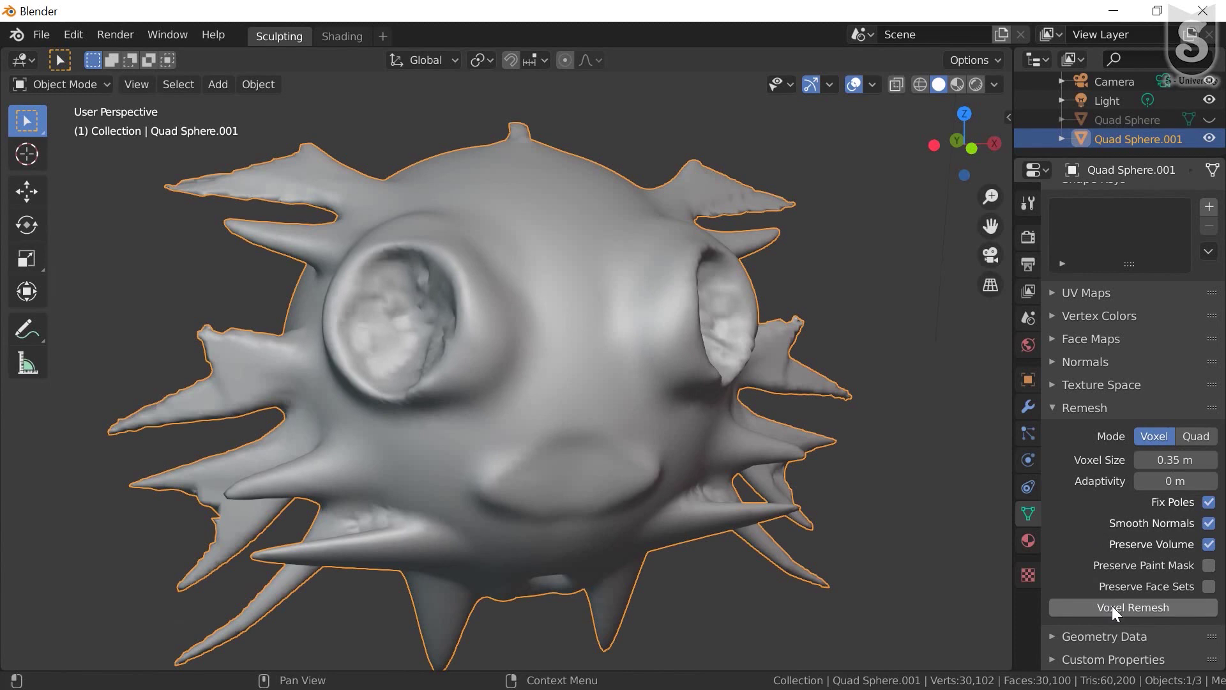
{"action": "left_click", "coordinate": [1113, 608]}
{"action": "mouse_move", "coordinate": [576, 405]}
{"action": "middle_mouse_down"}
{"action": "mouse_move", "coordinate": [705, 406]}
{"action": "mouse_move", "coordinate": [482, 384]}
{"action": "middle_mouse_up"}
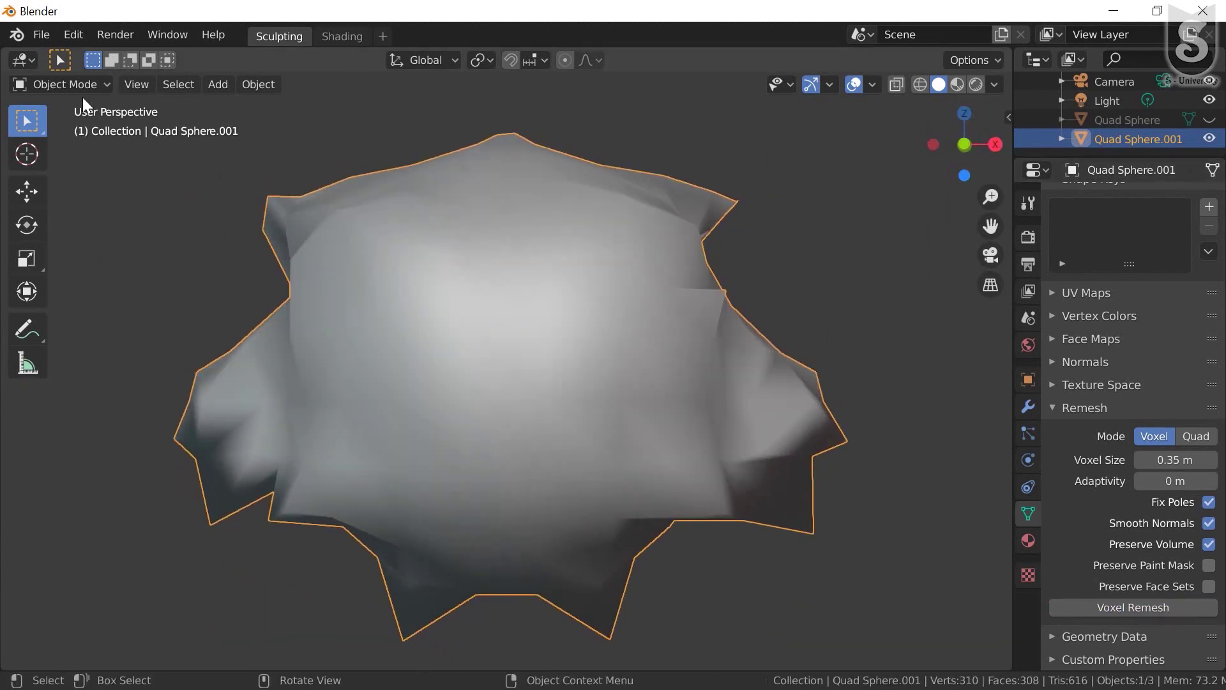
Switch to Edit Mode and orbit around the low-poly vertex wireframe
{"action": "left_click", "coordinate": [75, 89]}
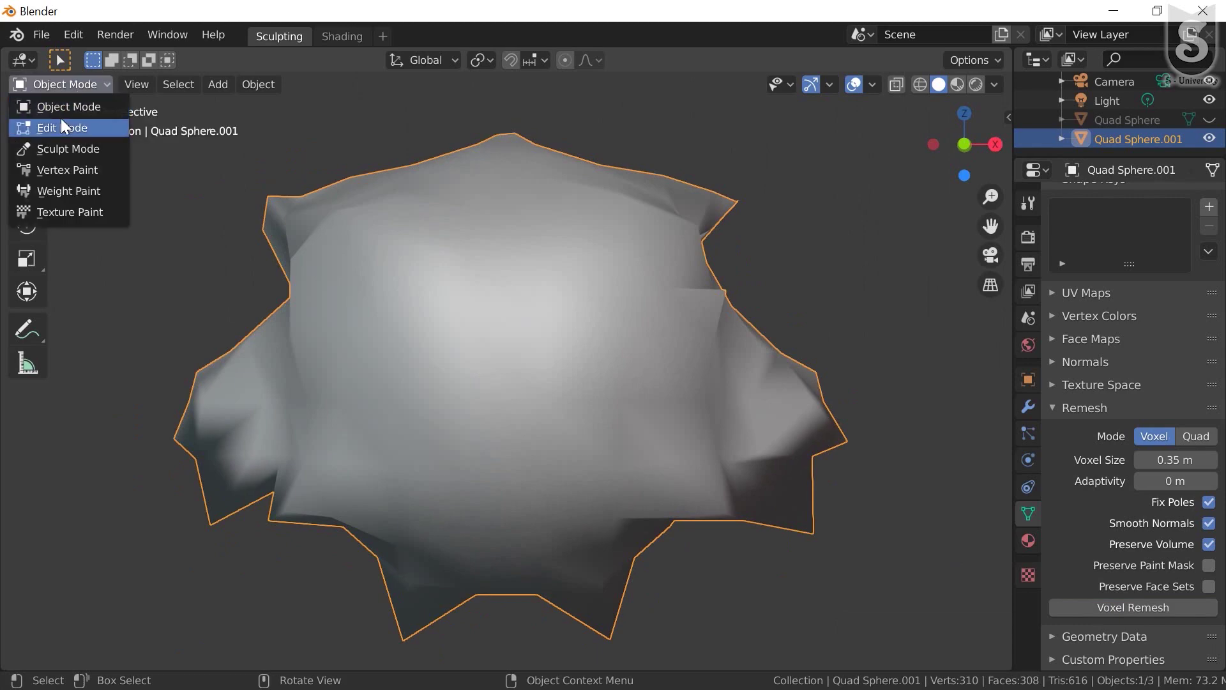
{"action": "left_click", "coordinate": [62, 121]}
{"action": "mouse_move", "coordinate": [477, 403]}
{"action": "middle_mouse_down"}
{"action": "mouse_move", "coordinate": [698, 376]}
{"action": "mouse_move", "coordinate": [687, 361]}
{"action": "mouse_move", "coordinate": [613, 356]}
{"action": "mouse_move", "coordinate": [631, 371]}
{"action": "mouse_move", "coordinate": [717, 356]}
{"action": "middle_mouse_up"}
{"action": "mouse_move", "coordinate": [622, 320]}
{"action": "middle_mouse_down"}
{"action": "mouse_move", "coordinate": [606, 363]}
{"action": "mouse_move", "coordinate": [578, 342]}
{"action": "middle_mouse_up"}
Toggle the head copy into Edit Mode to view the sculpted mesh's wireframe
{"action": "key", "text": "Tab"}
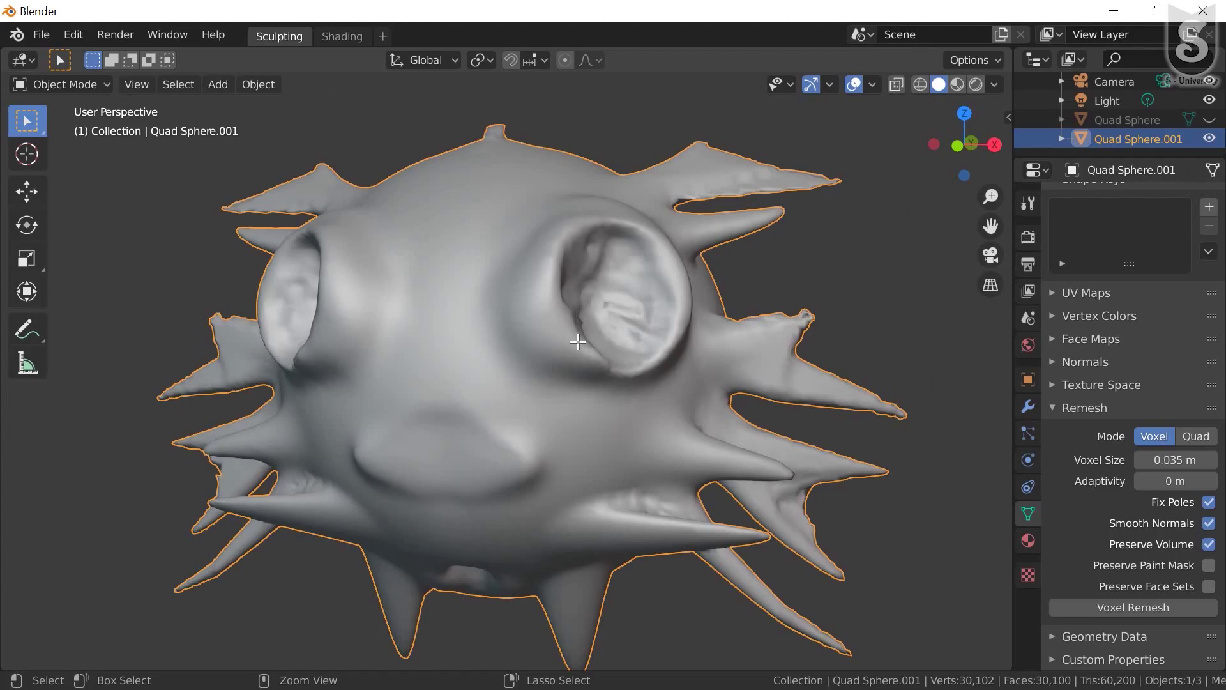
{"action": "key", "text": "Tab"}
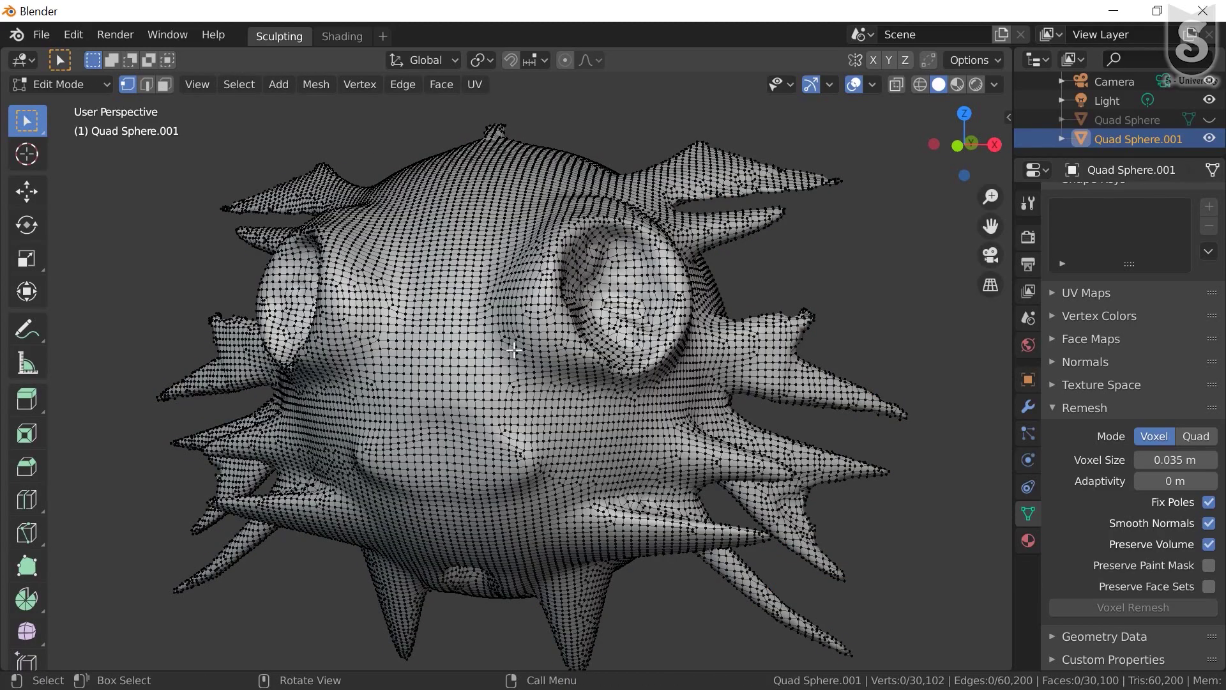
{"action": "mouse_move", "coordinate": [515, 350]}
{"action": "middle_mouse_down"}
{"action": "mouse_move", "coordinate": [561, 364]}
{"action": "mouse_move", "coordinate": [456, 384]}
{"action": "mouse_move", "coordinate": [293, 351]}
{"action": "mouse_move", "coordinate": [94, 109]}
{"action": "middle_mouse_up"}
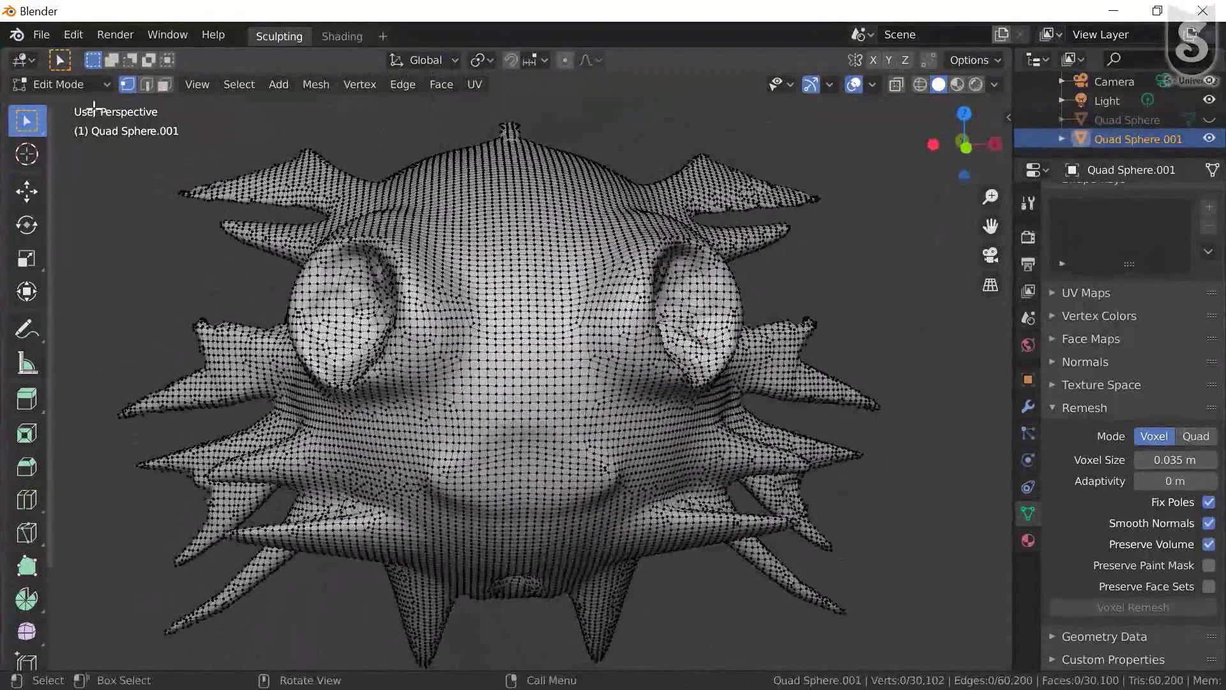
Return to Object Mode and orbit around the Quad Sphere.001 head copy
{"action": "key", "text": "Tab"}
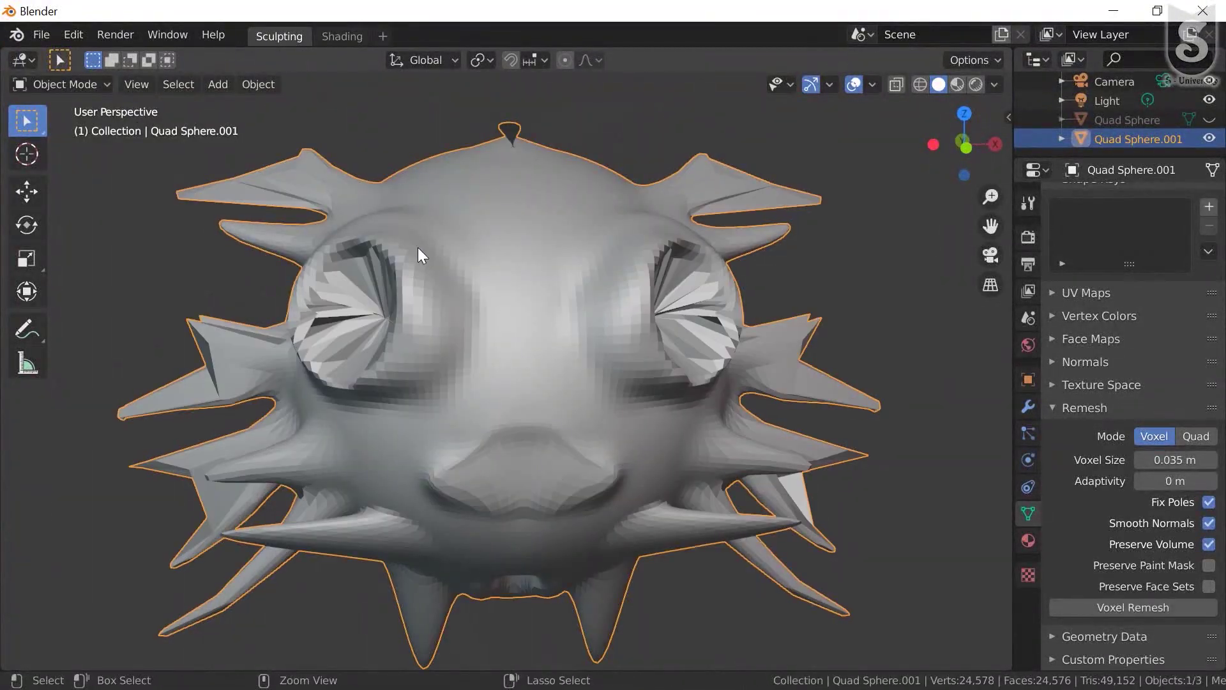
{"action": "scroll", "coordinate": [616, 332], "scroll_direction": "down", "scroll_amount": 2}
{"action": "scroll", "coordinate": [600, 328], "scroll_direction": "up", "scroll_amount": 3}
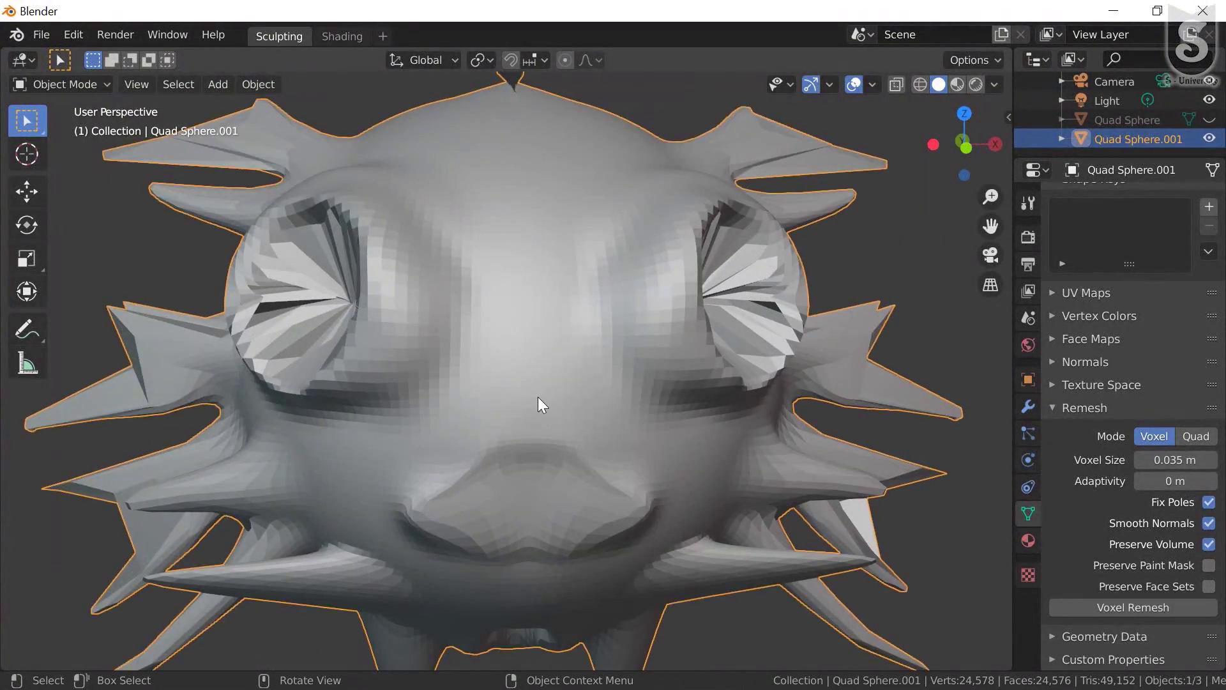
{"action": "scroll", "coordinate": [542, 396], "scroll_direction": "down", "scroll_amount": 3}
{"action": "mouse_move", "coordinate": [458, 366]}
{"action": "middle_mouse_down"}
{"action": "mouse_move", "coordinate": [695, 357]}
{"action": "mouse_move", "coordinate": [418, 349]}
{"action": "mouse_move", "coordinate": [448, 365]}
{"action": "middle_mouse_up"}
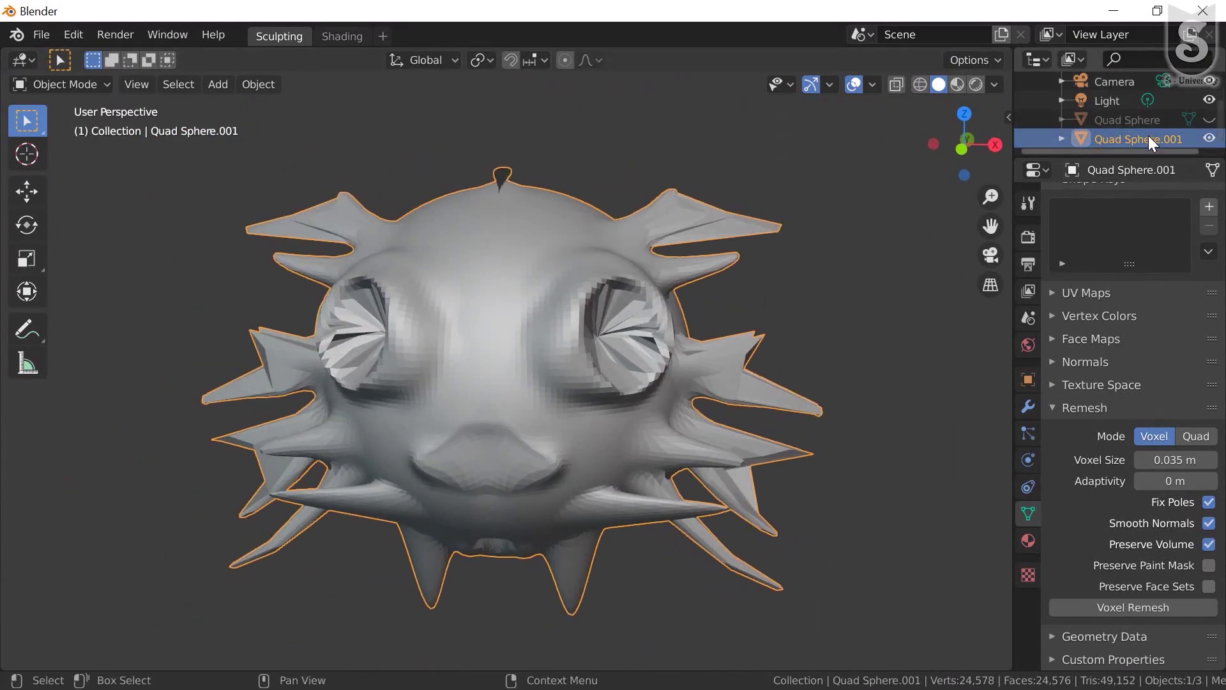
Run a Quad QuadriFlow remesh with Smooth Normals, Seed 0 and 4000 faces
{"action": "left_click", "coordinate": [1194, 435]}
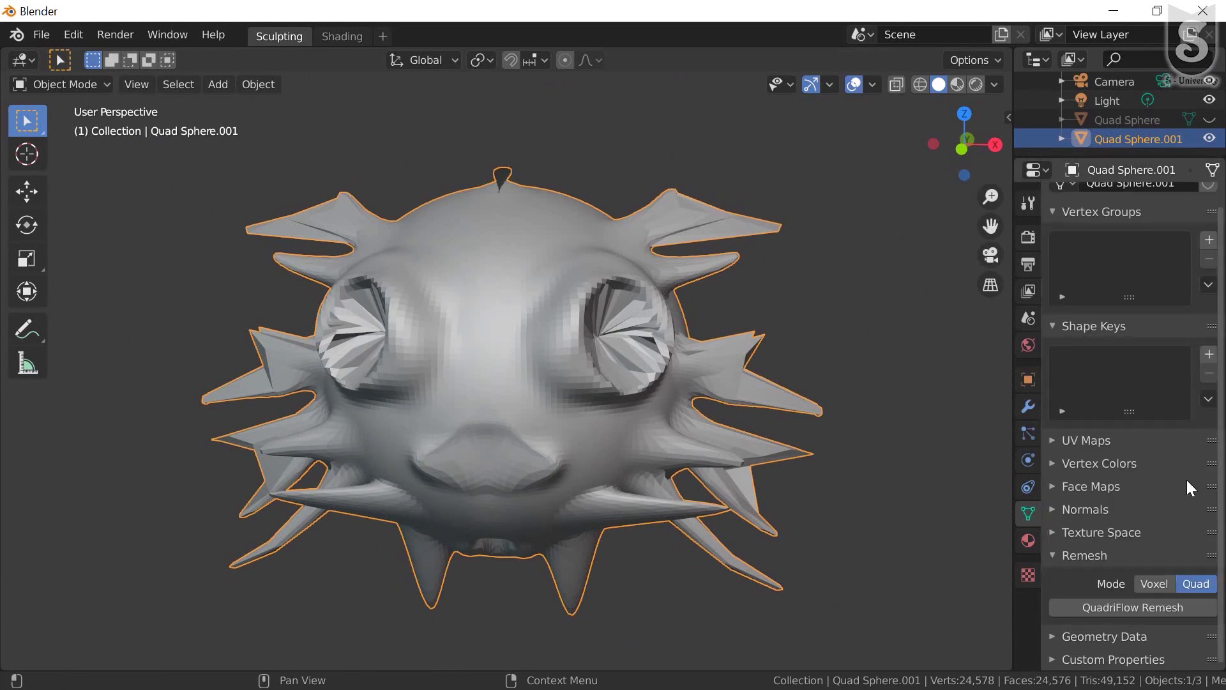
{"action": "left_click", "coordinate": [1116, 607]}
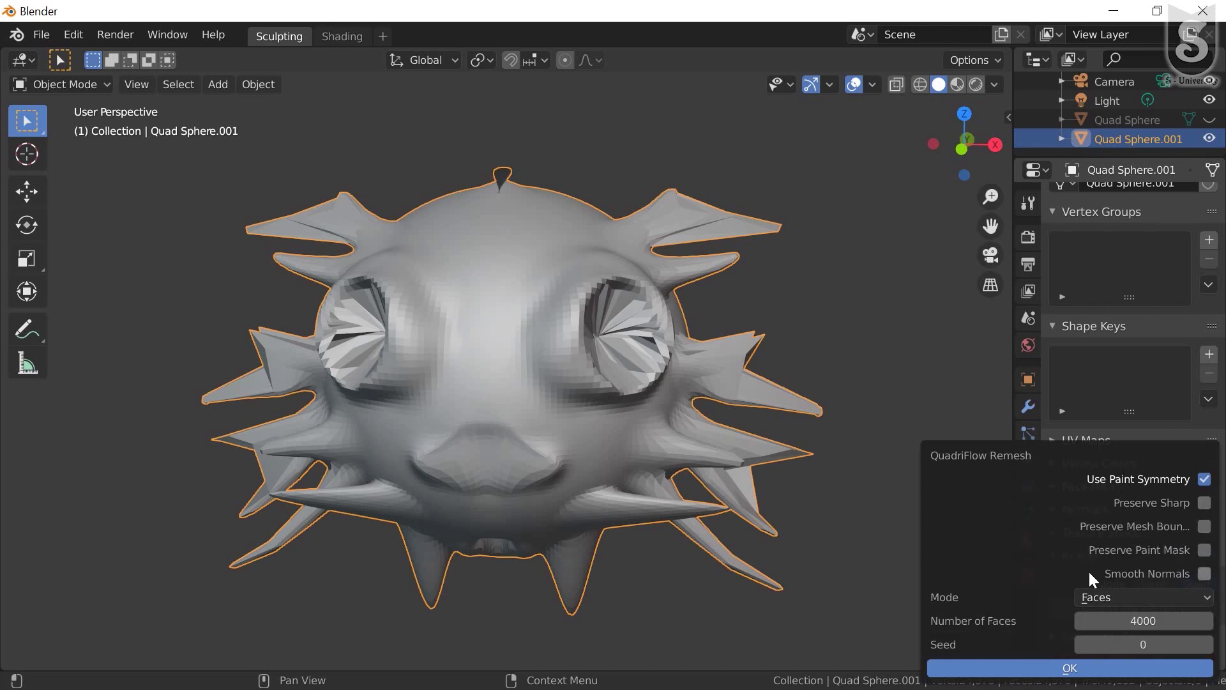
{"action": "left_click", "coordinate": [1205, 575]}
{"action": "left_click", "coordinate": [1195, 644]}
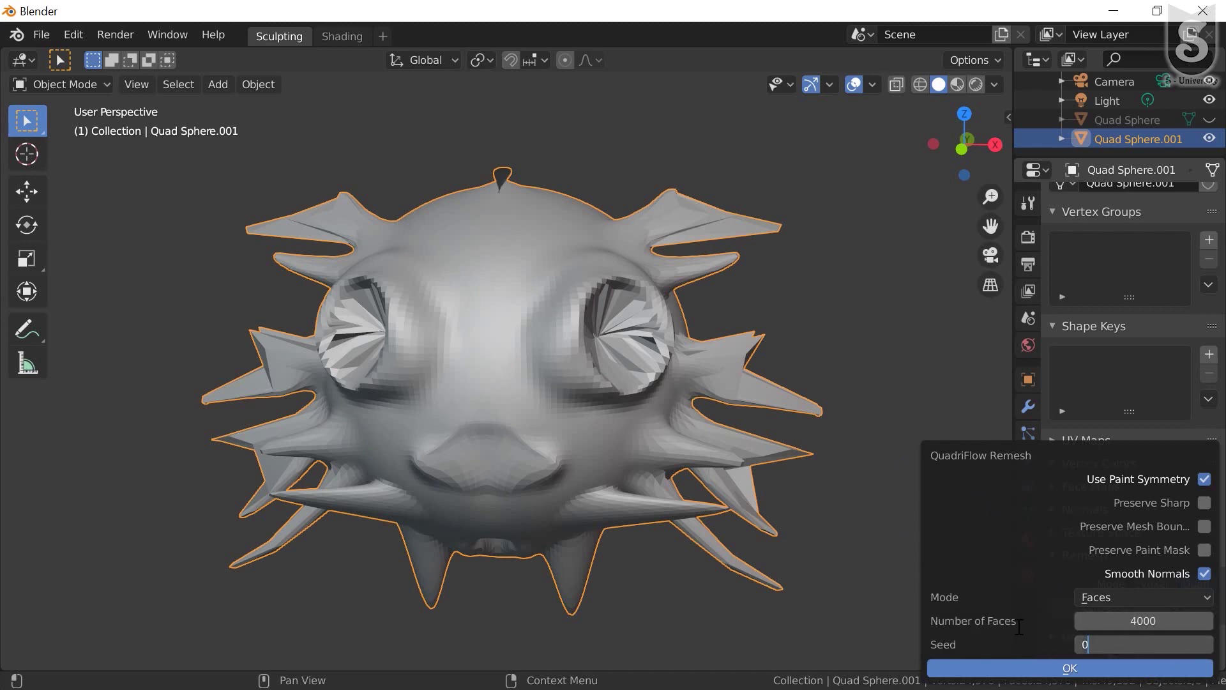
{"action": "key", "text": "Return"}
{"action": "left_click", "coordinate": [1069, 668]}
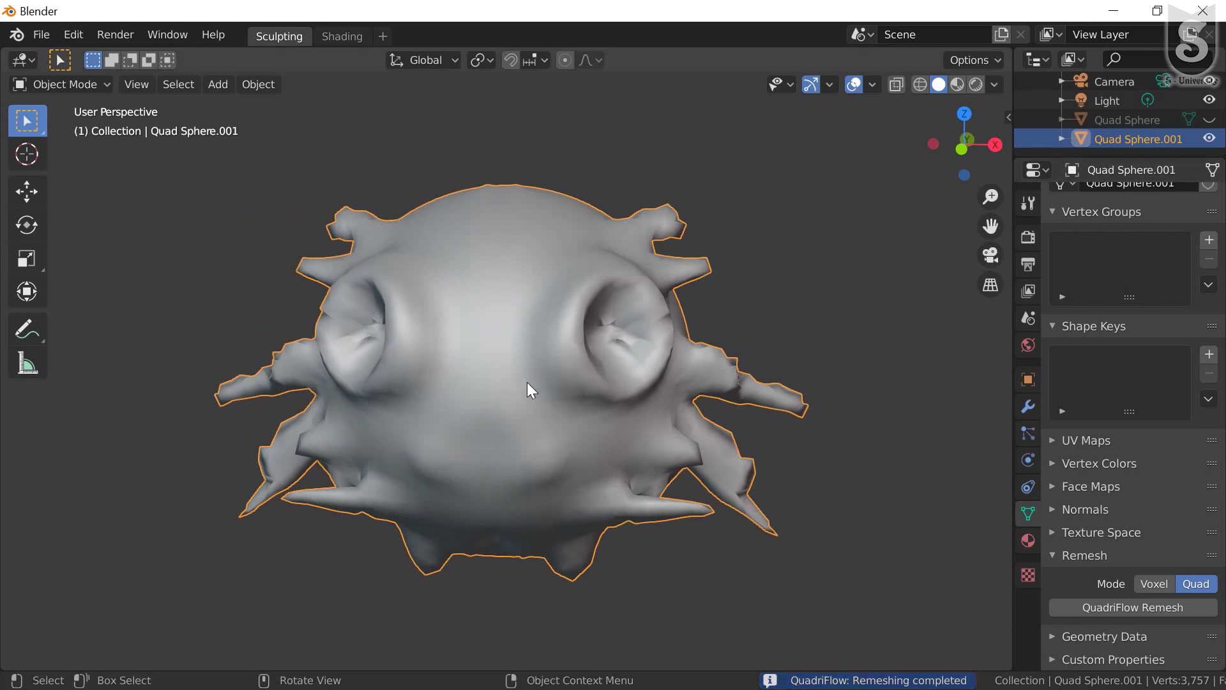
Preview the remeshed head in wireframe, return to solid shading and enter Edit Mode
{"action": "mouse_move", "coordinate": [527, 382]}
{"action": "middle_mouse_down"}
{"action": "mouse_move", "coordinate": [548, 441]}
{"action": "mouse_move", "coordinate": [539, 363]}
{"action": "middle_mouse_up"}
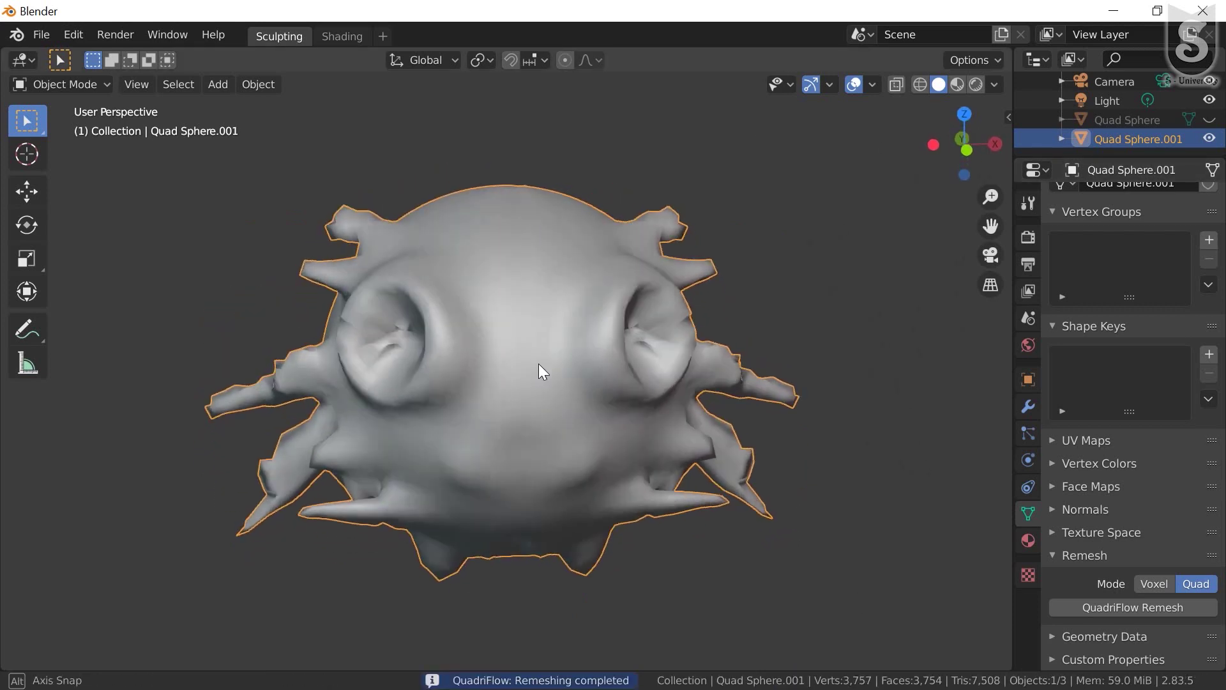
{"action": "left_click", "coordinate": [915, 83]}
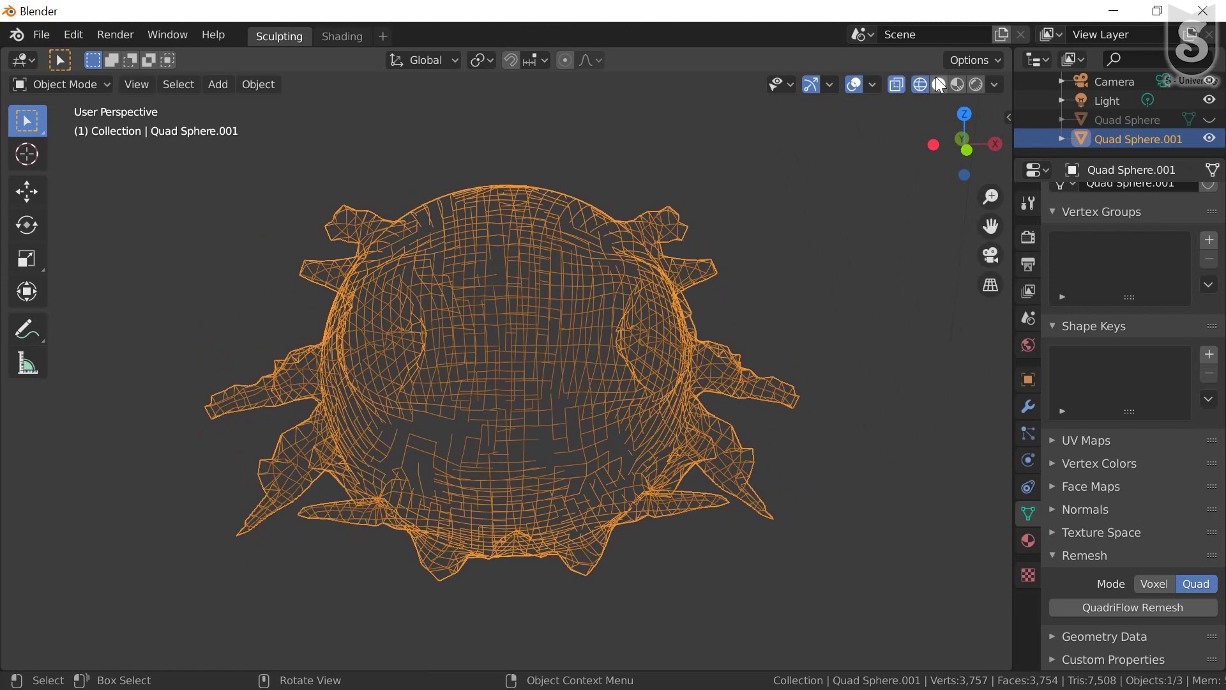
{"action": "left_click", "coordinate": [937, 82]}
{"action": "left_click", "coordinate": [59, 84]}
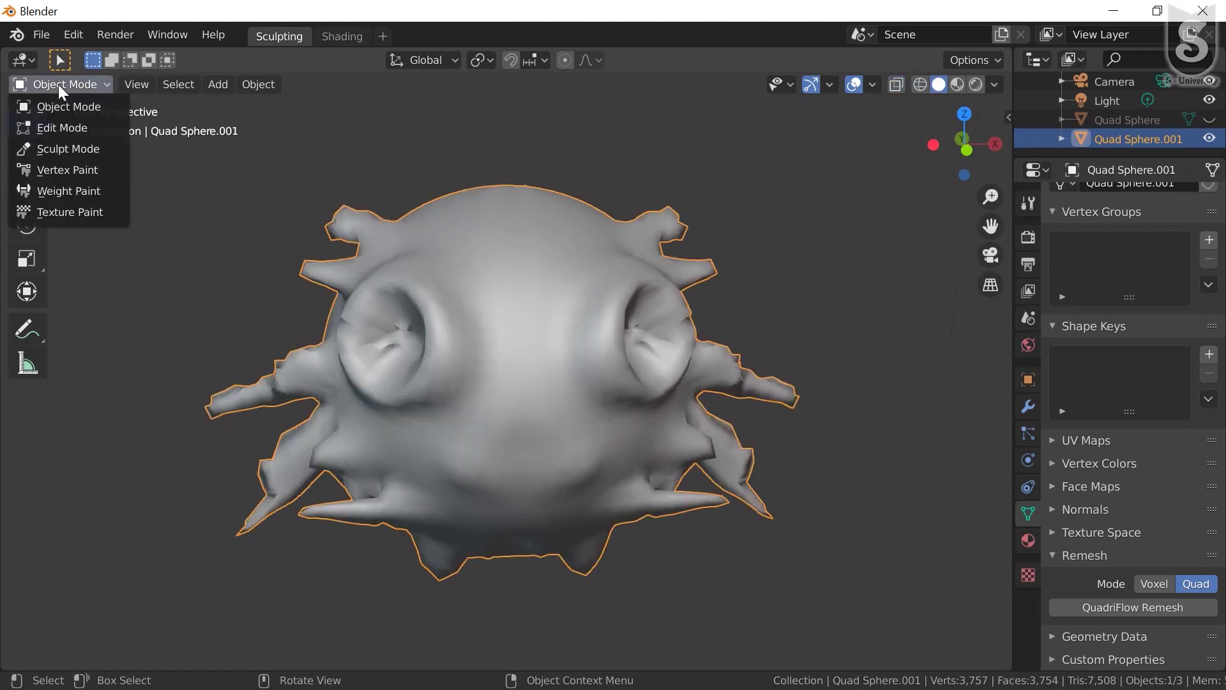
{"action": "left_click", "coordinate": [56, 129]}
Orbit and zoom around the head to inspect its even 3,754-face quad grid
{"action": "mouse_move", "coordinate": [409, 307]}
{"action": "middle_mouse_down"}
{"action": "mouse_move", "coordinate": [493, 314]}
{"action": "mouse_move", "coordinate": [495, 348]}
{"action": "middle_mouse_up"}
{"action": "scroll", "coordinate": [508, 355], "scroll_direction": "up", "scroll_amount": 2}
{"action": "scroll", "coordinate": [507, 355], "scroll_direction": "up", "scroll_amount": 5}
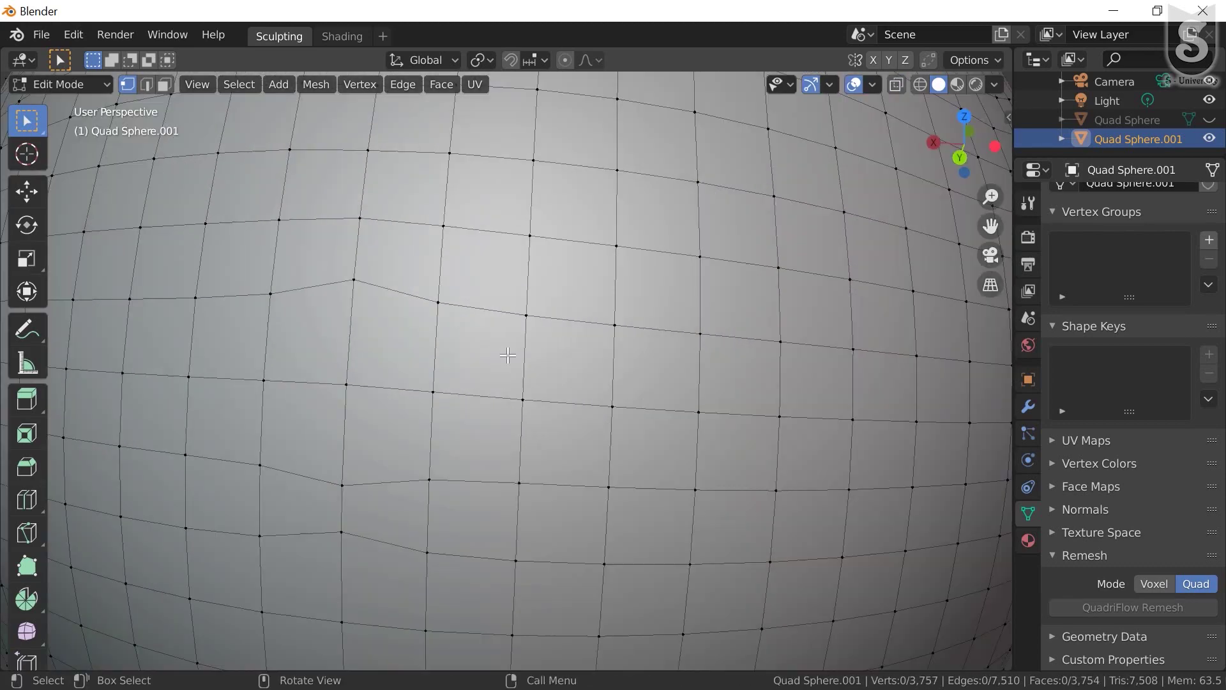
{"action": "mouse_move", "coordinate": [586, 355]}
{"action": "middle_mouse_down"}
{"action": "mouse_move", "coordinate": [452, 339]}
{"action": "mouse_move", "coordinate": [377, 348]}
{"action": "middle_mouse_up"}
{"action": "scroll", "coordinate": [495, 371], "scroll_direction": "down", "scroll_amount": 3}
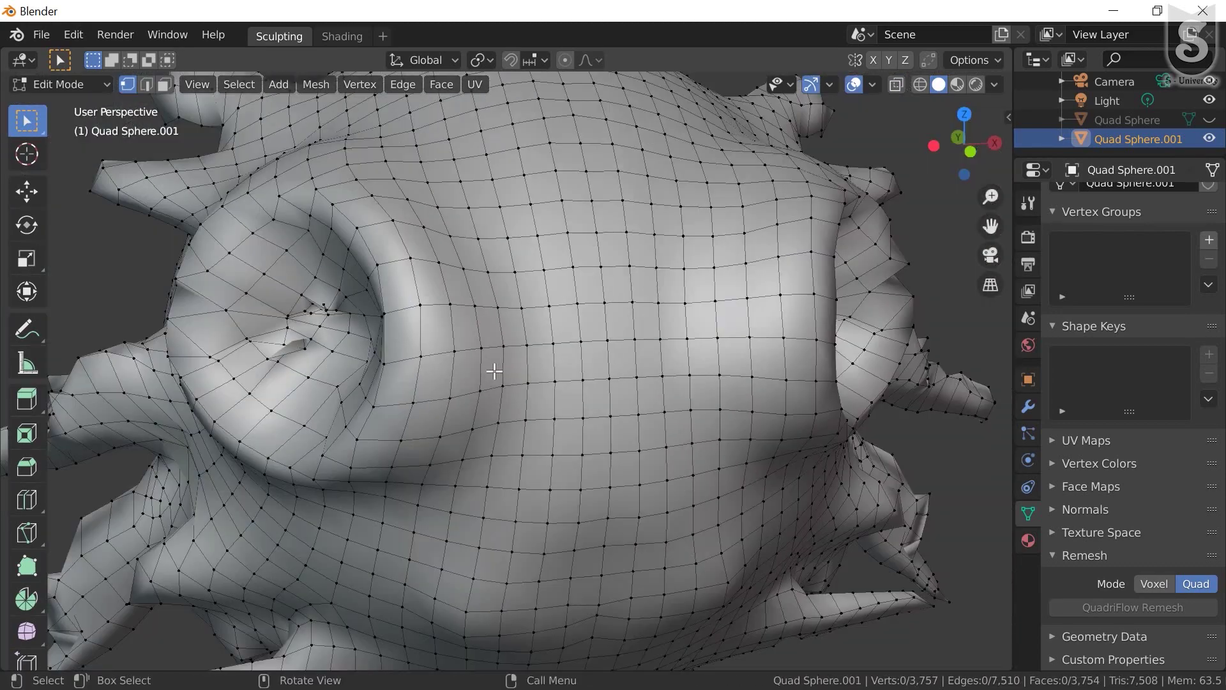
{"action": "scroll", "coordinate": [495, 371], "scroll_direction": "down", "scroll_amount": 3}
{"action": "mouse_move", "coordinate": [496, 371]}
{"action": "middle_mouse_down"}
{"action": "mouse_move", "coordinate": [589, 377]}
{"action": "mouse_move", "coordinate": [557, 379]}
{"action": "middle_mouse_up"}
{"action": "scroll", "coordinate": [557, 379], "scroll_direction": "up", "scroll_amount": 2}
{"action": "scroll", "coordinate": [557, 379], "scroll_direction": "down", "scroll_amount": 3}
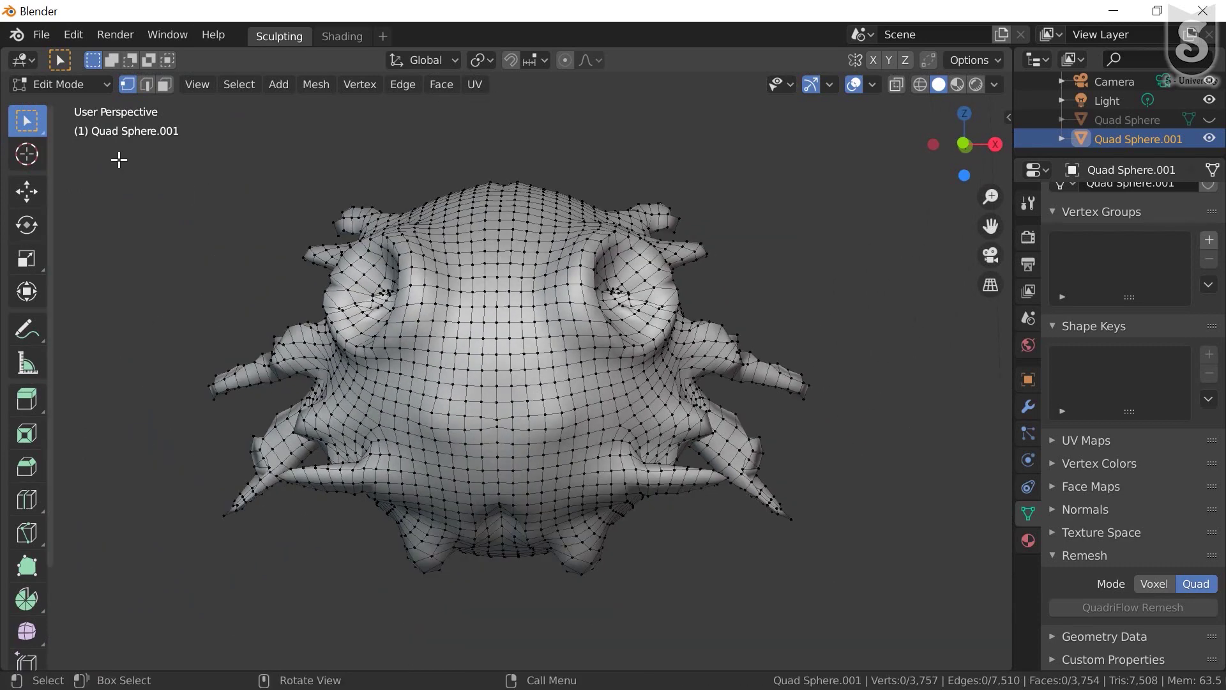
Back in Object Mode, QuadriFlow-remesh the head copy to 1500 faces
{"action": "left_click", "coordinate": [38, 85]}
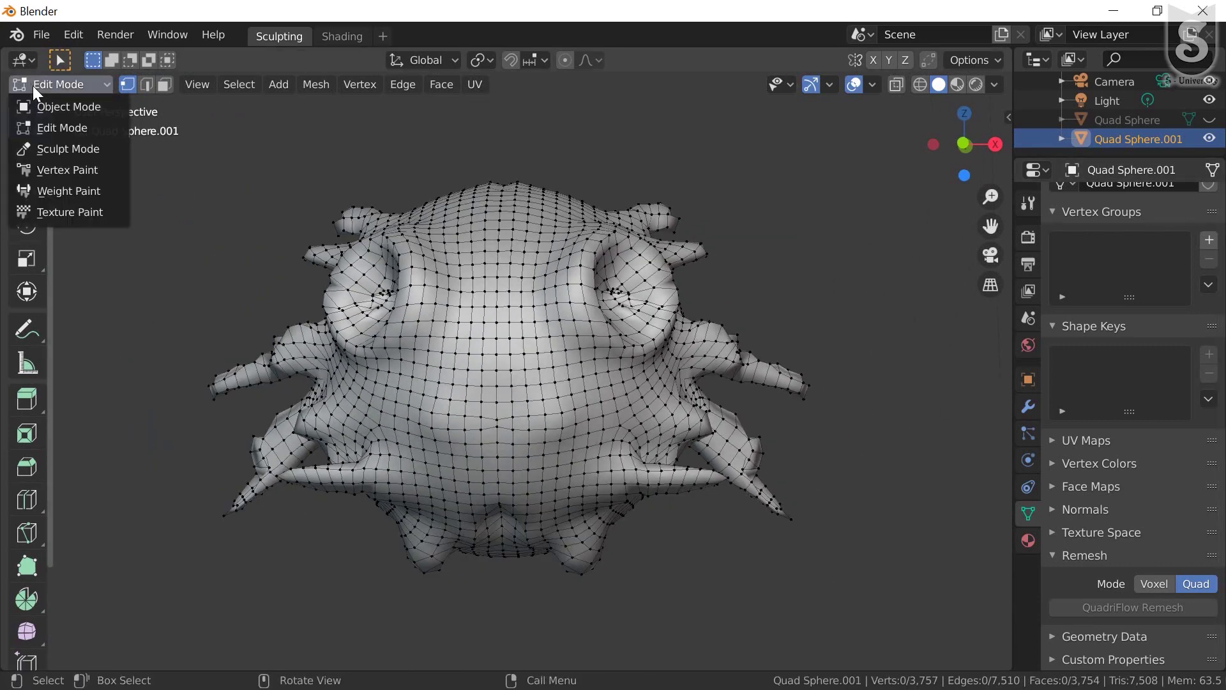
{"action": "left_click", "coordinate": [40, 107]}
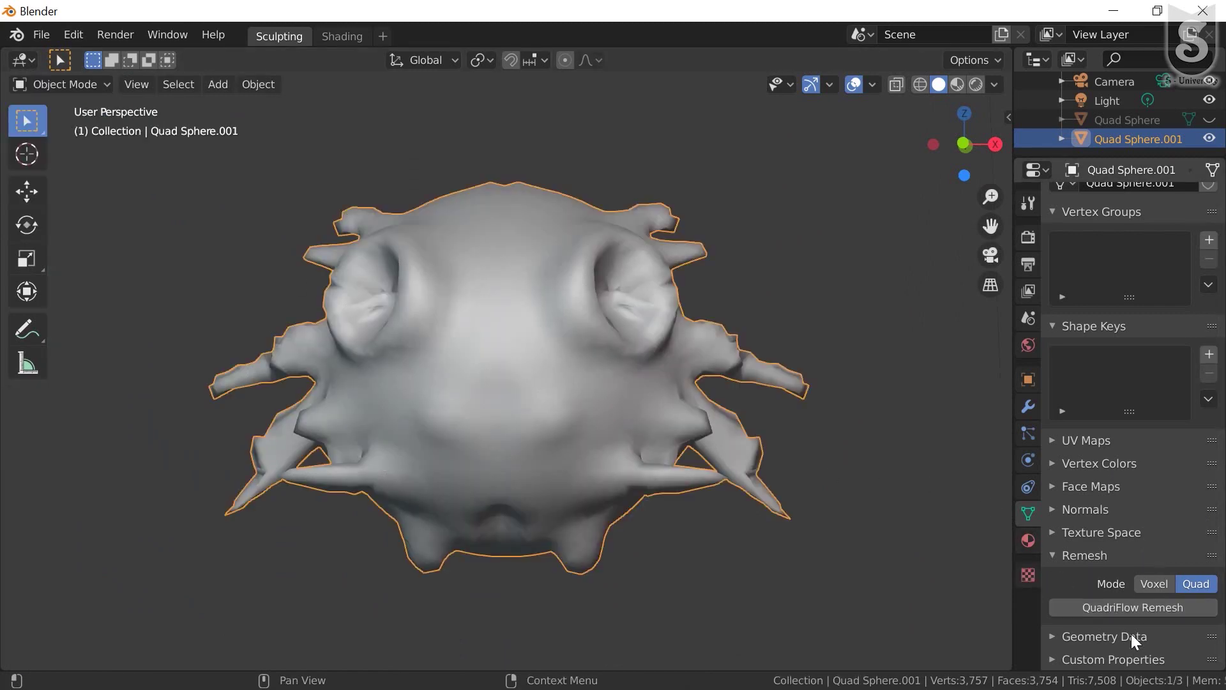
{"action": "left_click", "coordinate": [1137, 608]}
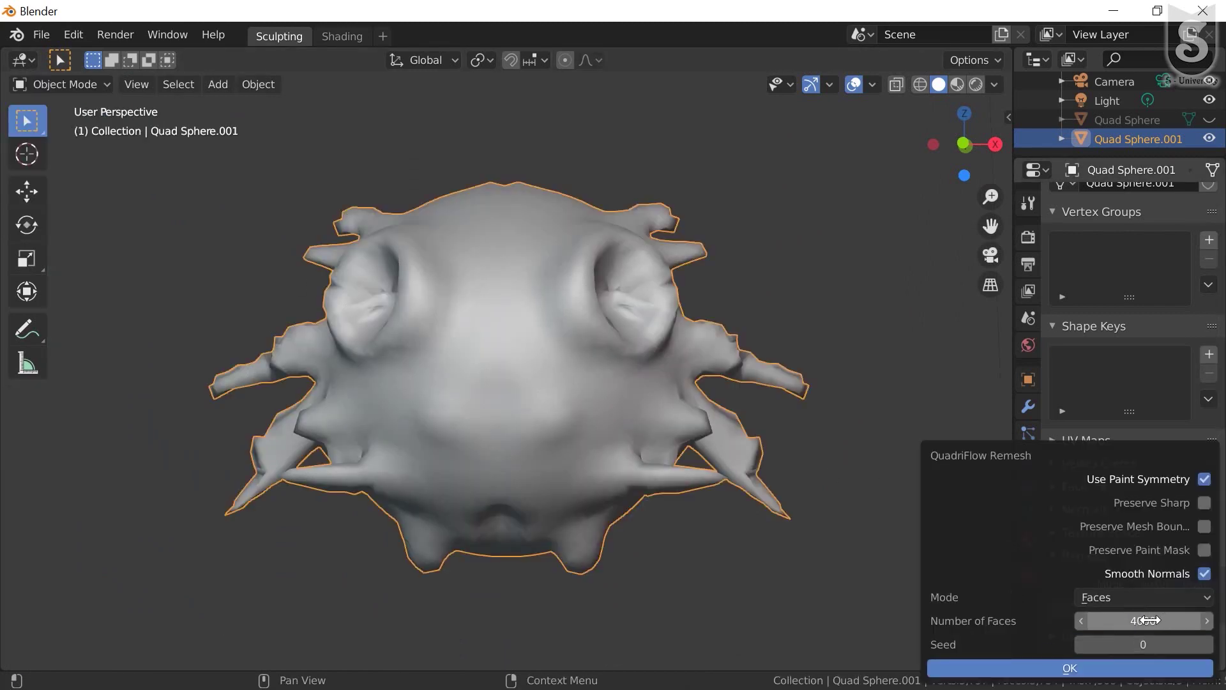
{"action": "left_click", "coordinate": [1150, 620]}
{"action": "type", "text": "15"}
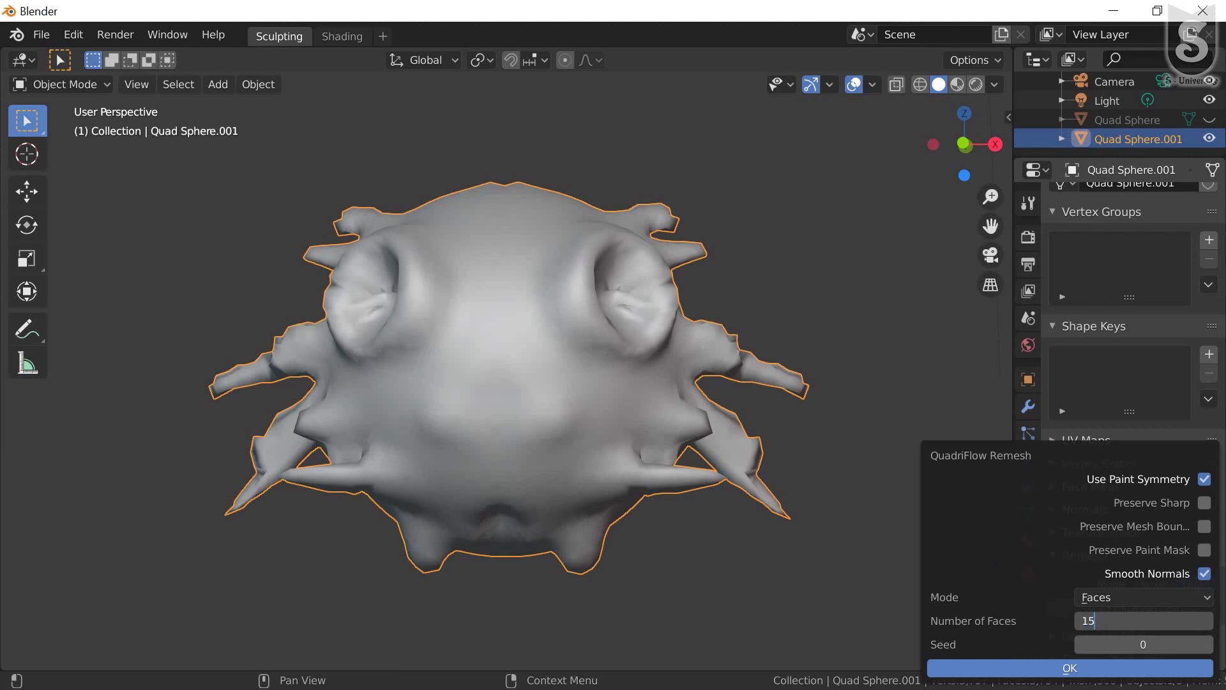
{"action": "left_click", "coordinate": [1068, 668]}
Inspect the coarser 1,506-face quad grid in Edit Mode
{"action": "scroll", "coordinate": [518, 274], "scroll_direction": "up", "scroll_amount": 2}
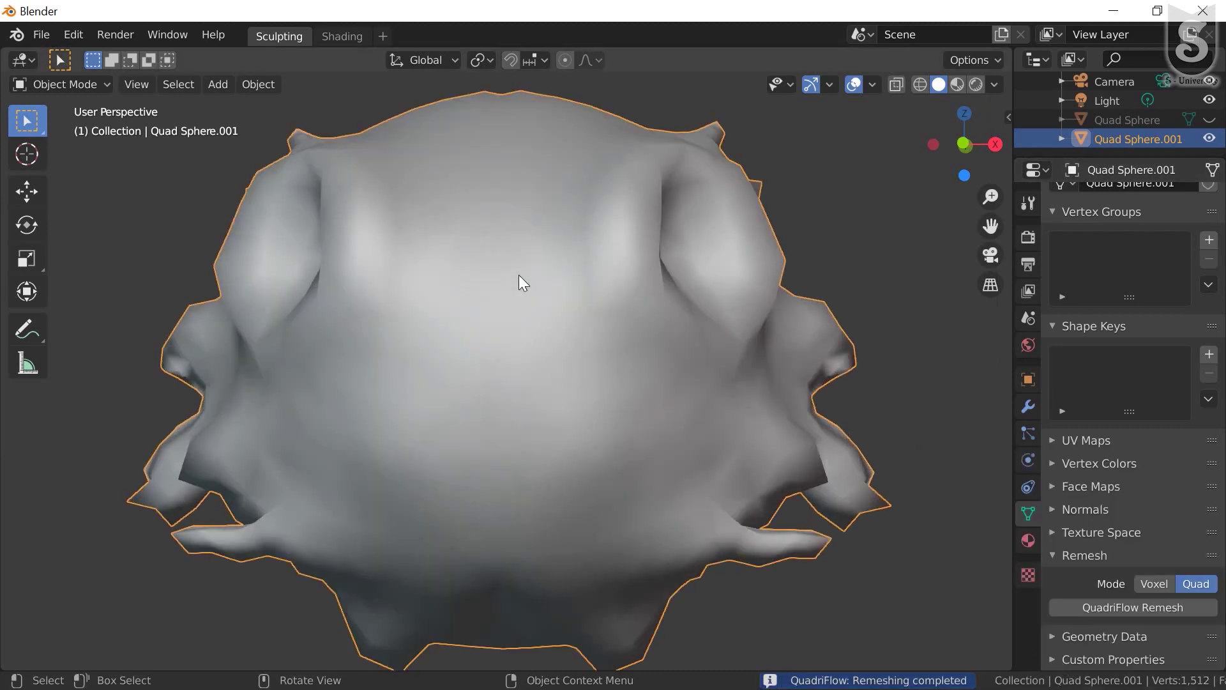
{"action": "scroll", "coordinate": [519, 274], "scroll_direction": "down", "scroll_amount": 3}
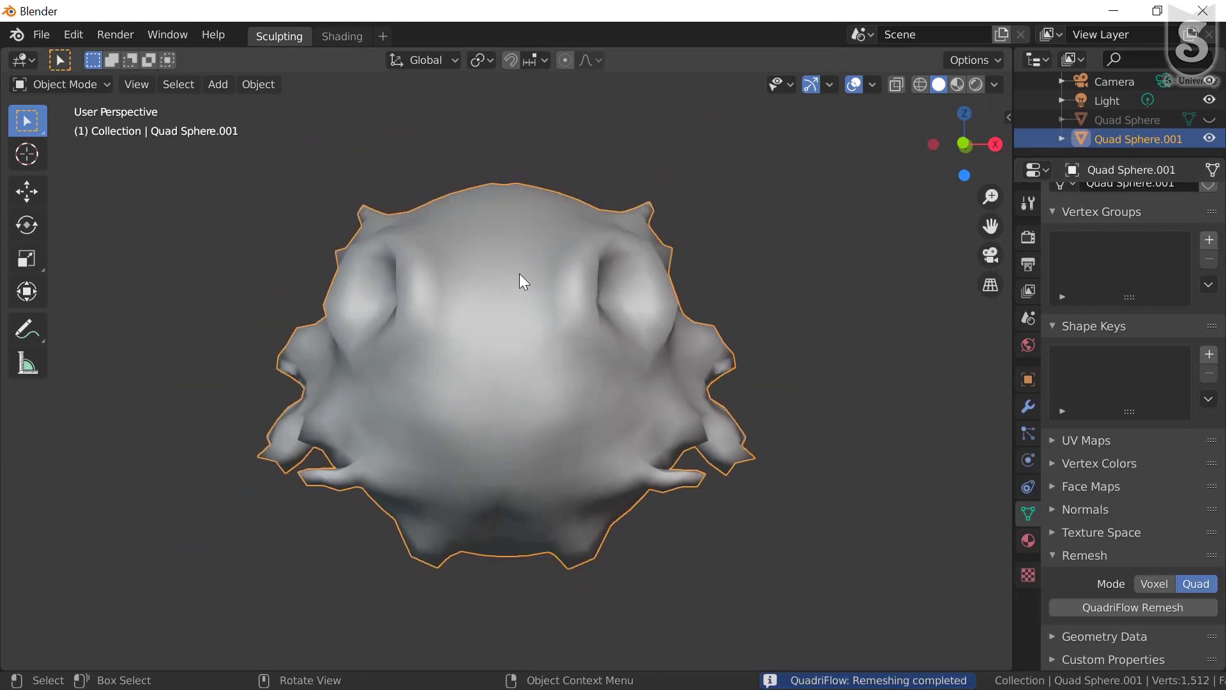
{"action": "left_click", "coordinate": [62, 85]}
{"action": "left_click", "coordinate": [49, 125]}
{"action": "mouse_move", "coordinate": [445, 338]}
{"action": "middle_mouse_down"}
{"action": "mouse_move", "coordinate": [681, 296]}
{"action": "mouse_move", "coordinate": [668, 402]}
{"action": "mouse_move", "coordinate": [260, 364]}
{"action": "mouse_move", "coordinate": [339, 358]}
{"action": "middle_mouse_up"}
{"action": "left_click", "coordinate": [64, 84]}
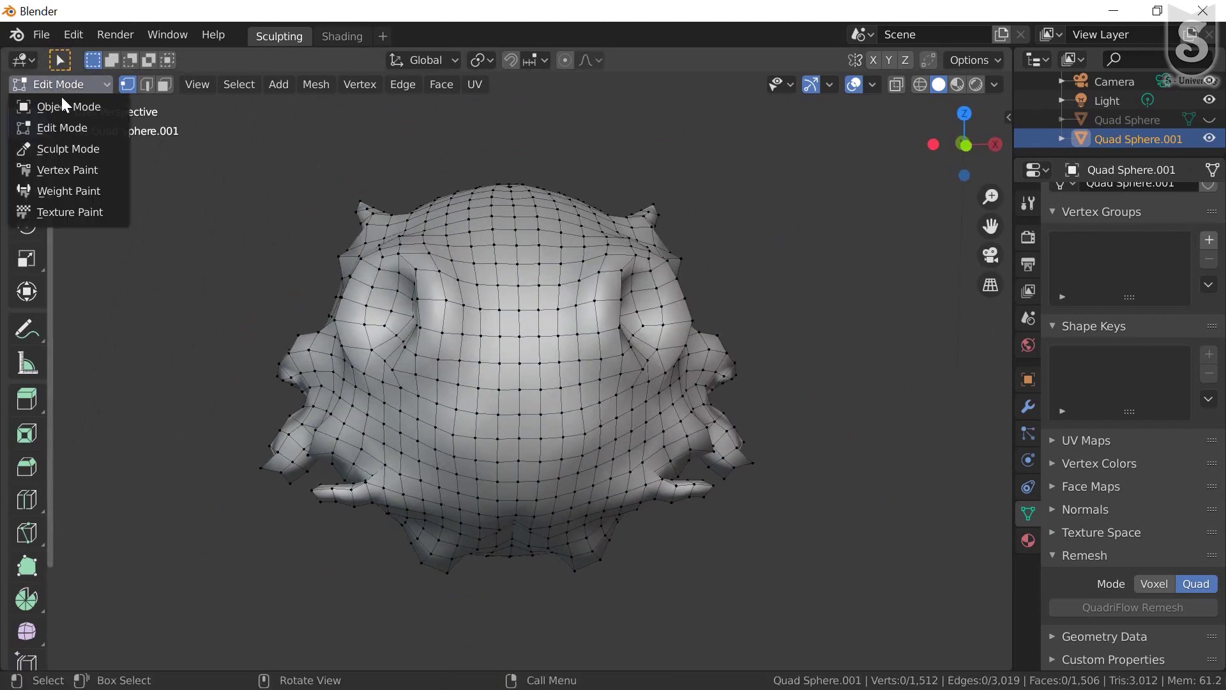
Back in Object Mode, QuadriFlow-remesh the head copy to a lower face count
{"action": "left_click", "coordinate": [62, 108]}
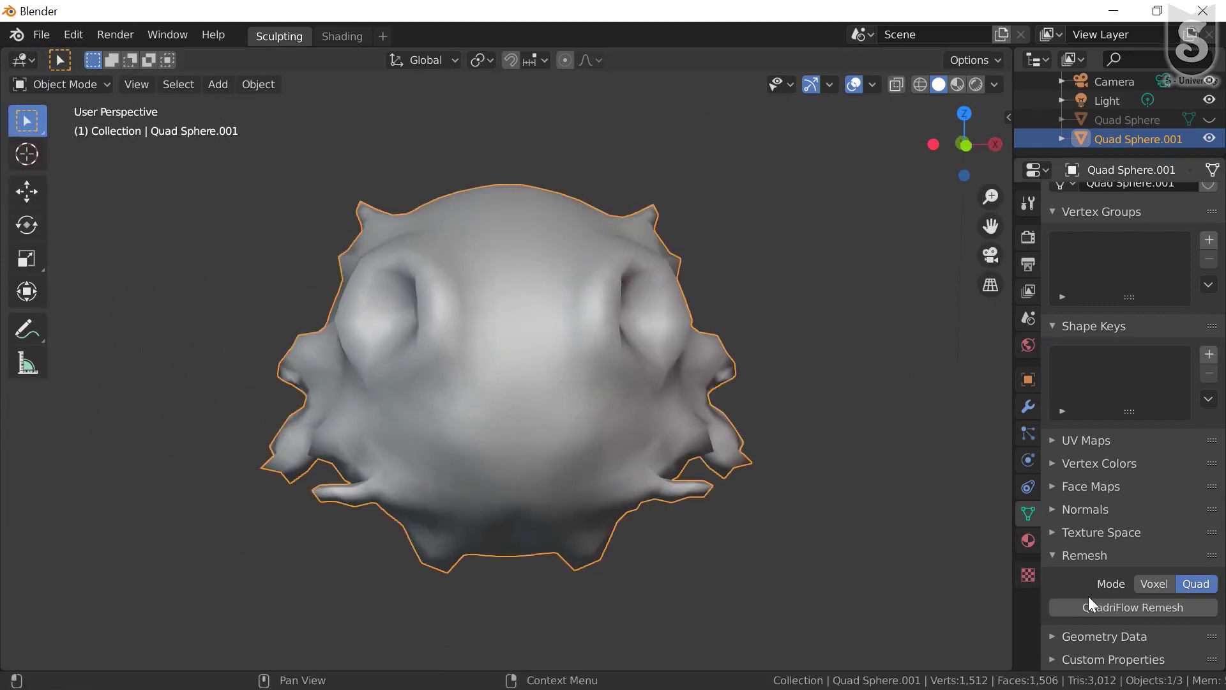
{"action": "left_click", "coordinate": [1119, 607]}
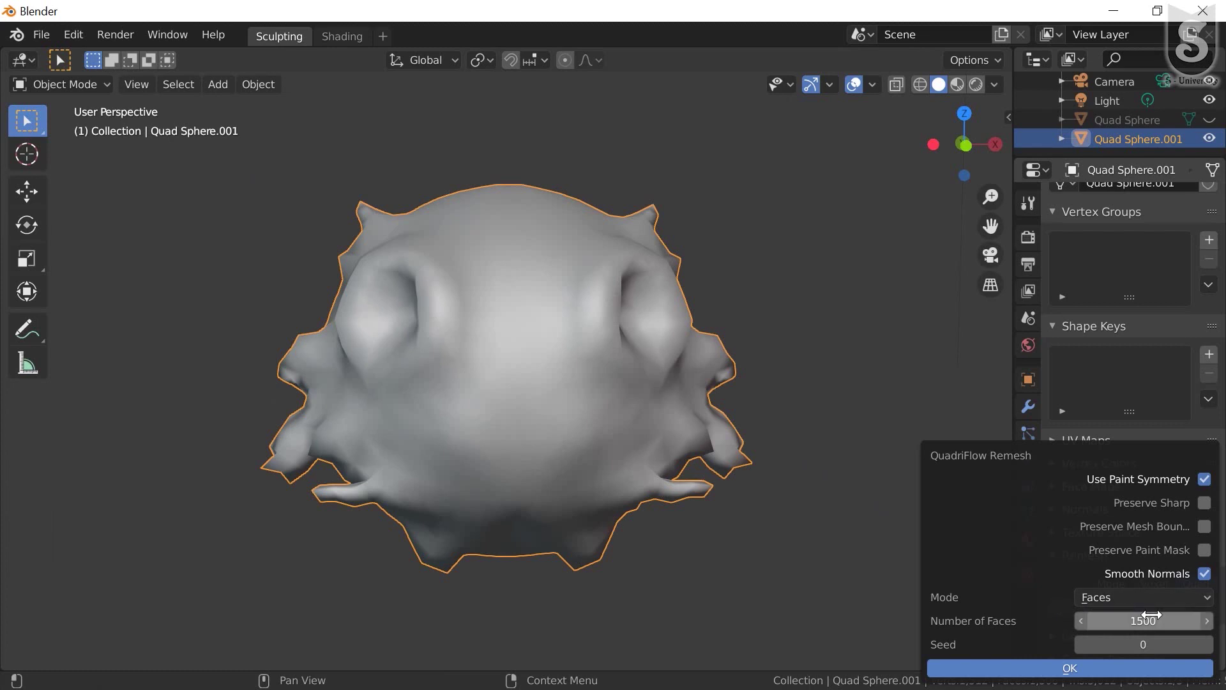
{"action": "left_click_drag", "start_coordinate": [1151, 615], "coordinate": [1147, 615]}
{"action": "left_click", "coordinate": [1144, 621]}
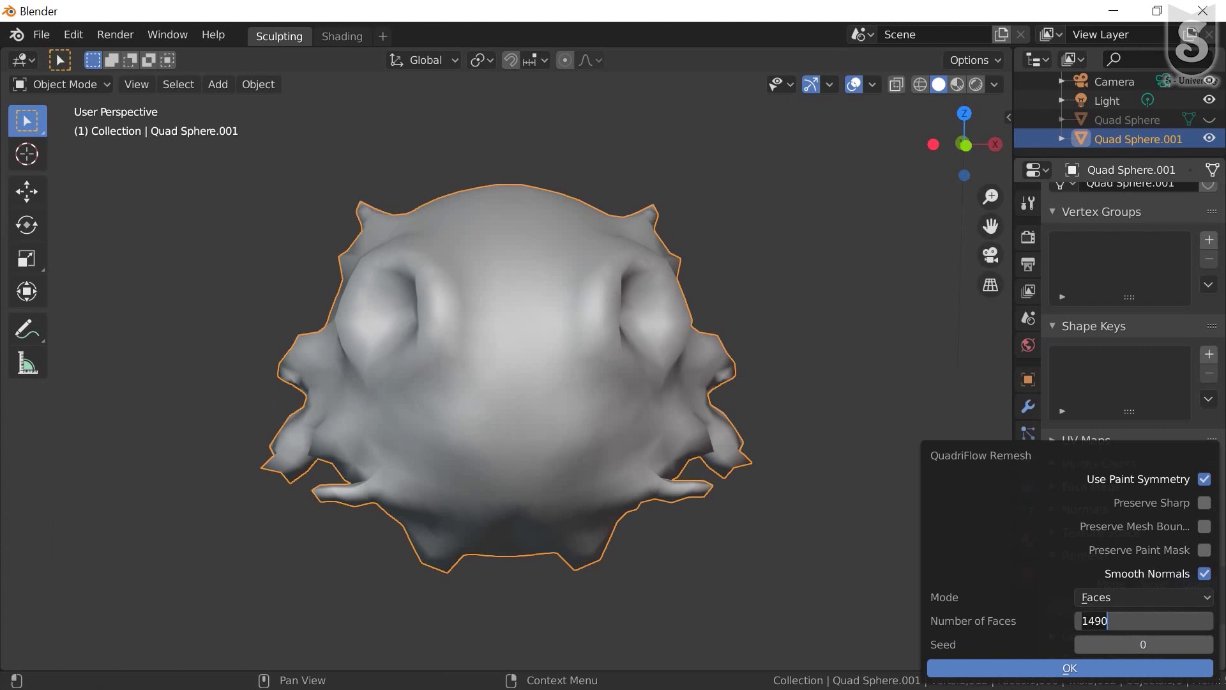
{"action": "type", "text": "500"}
{"action": "left_click", "coordinate": [1057, 668]}
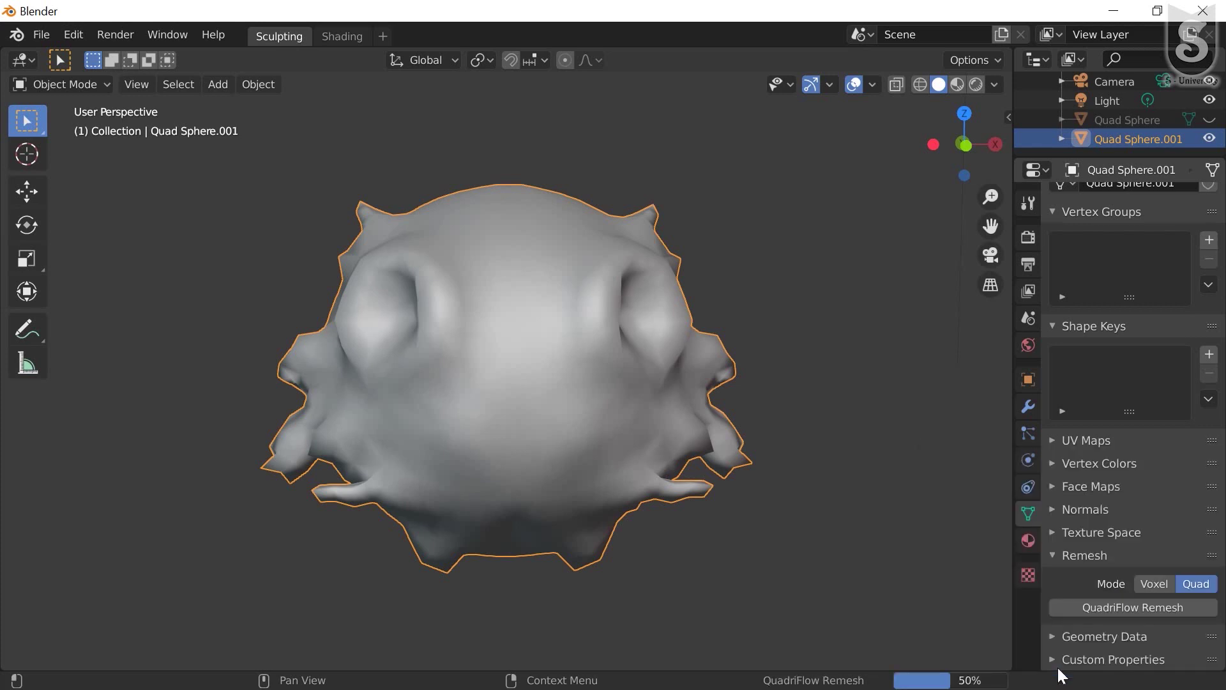
Inspect the sparse 454-face, 457-vertex quad grid in Edit Mode
{"action": "mouse_move", "coordinate": [577, 373]}
{"action": "middle_mouse_down"}
{"action": "mouse_move", "coordinate": [704, 378]}
{"action": "mouse_move", "coordinate": [504, 391]}
{"action": "middle_mouse_up"}
{"action": "mouse_move", "coordinate": [592, 418]}
{"action": "middle_mouse_down"}
{"action": "mouse_move", "coordinate": [592, 443]}
{"action": "mouse_move", "coordinate": [565, 363]}
{"action": "middle_mouse_up"}
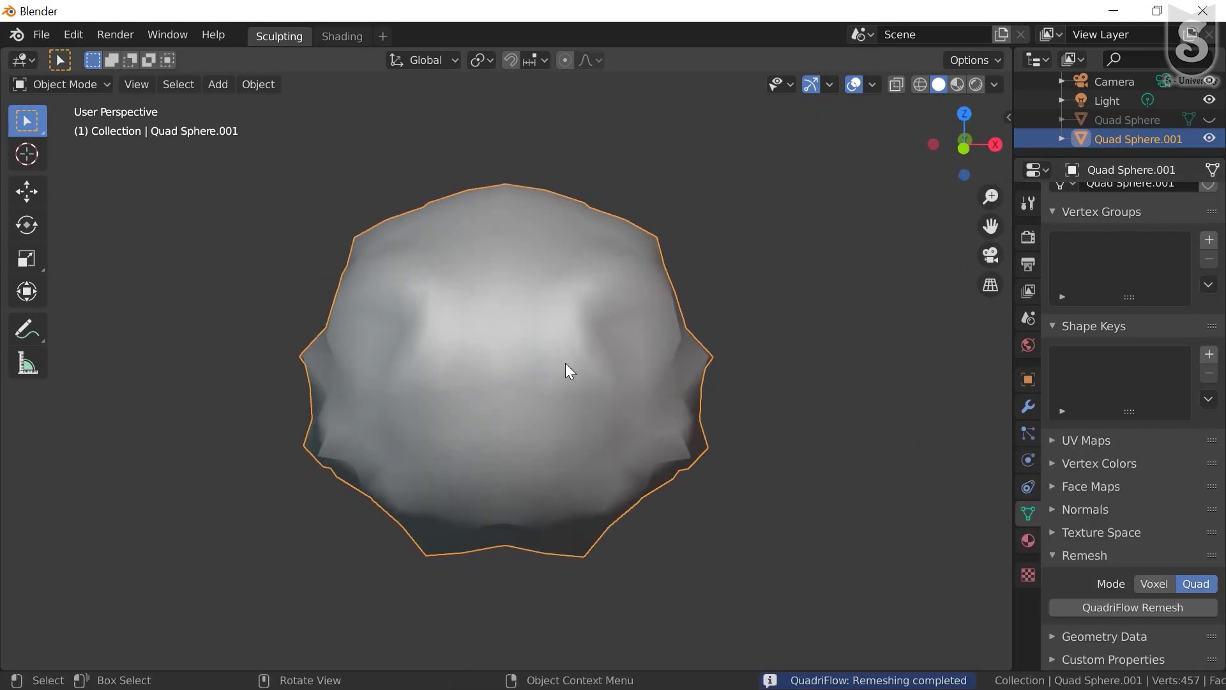
{"action": "left_click", "coordinate": [73, 78]}
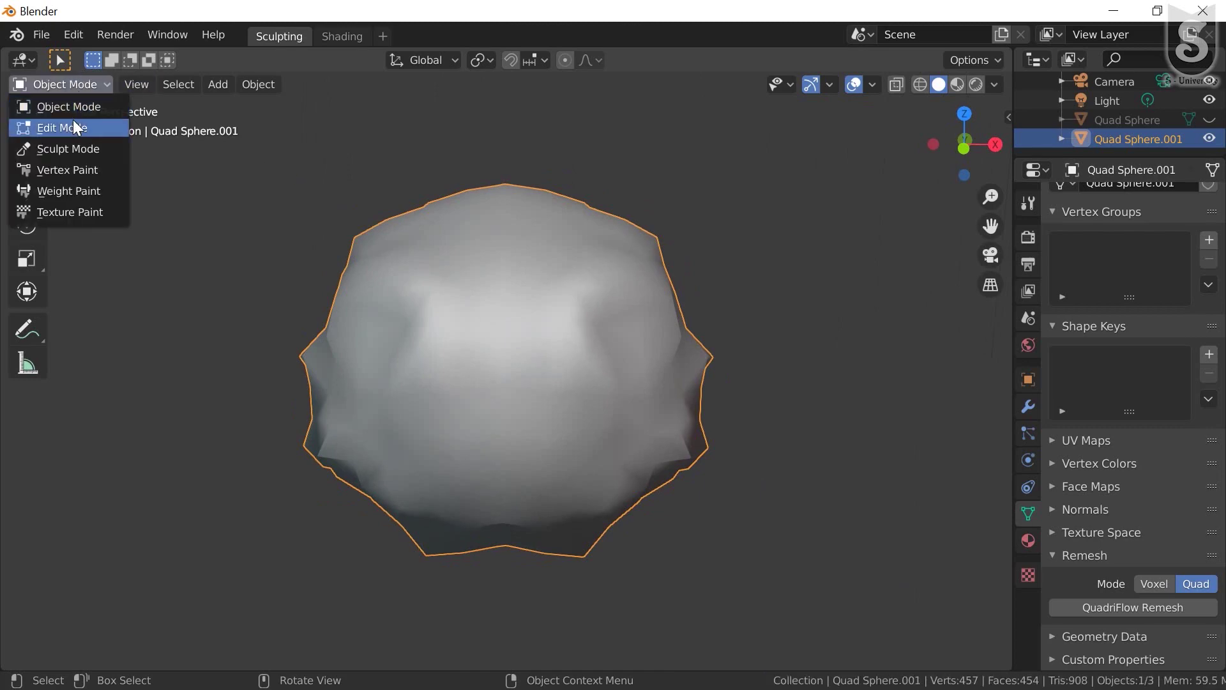
{"action": "left_click", "coordinate": [71, 127]}
{"action": "mouse_move", "coordinate": [638, 358]}
{"action": "middle_mouse_down"}
{"action": "mouse_move", "coordinate": [753, 337]}
{"action": "mouse_move", "coordinate": [662, 358]}
{"action": "mouse_move", "coordinate": [353, 366]}
{"action": "mouse_move", "coordinate": [624, 350]}
{"action": "mouse_move", "coordinate": [447, 373]}
{"action": "mouse_move", "coordinate": [516, 359]}
{"action": "mouse_move", "coordinate": [548, 383]}
{"action": "mouse_move", "coordinate": [604, 380]}
{"action": "middle_mouse_up"}
Leave Edit Mode, undo the QuadriFlow remesh, and orbit around the restored spiky mesh
{"action": "scroll", "coordinate": [573, 378], "scroll_direction": "up", "scroll_amount": 4}
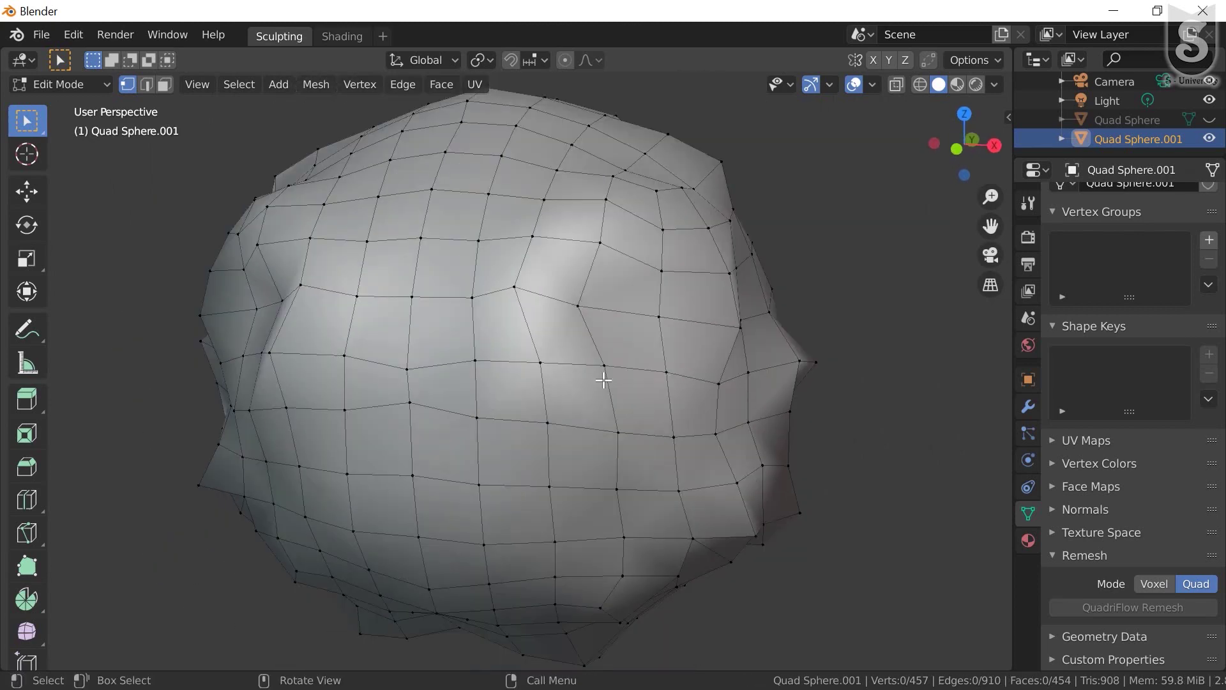
{"action": "key", "text": "Tab"}
{"action": "key", "text": "Tab"}
{"action": "key", "text": "ctrl+z"}
{"action": "key", "text": "ctrl+z"}
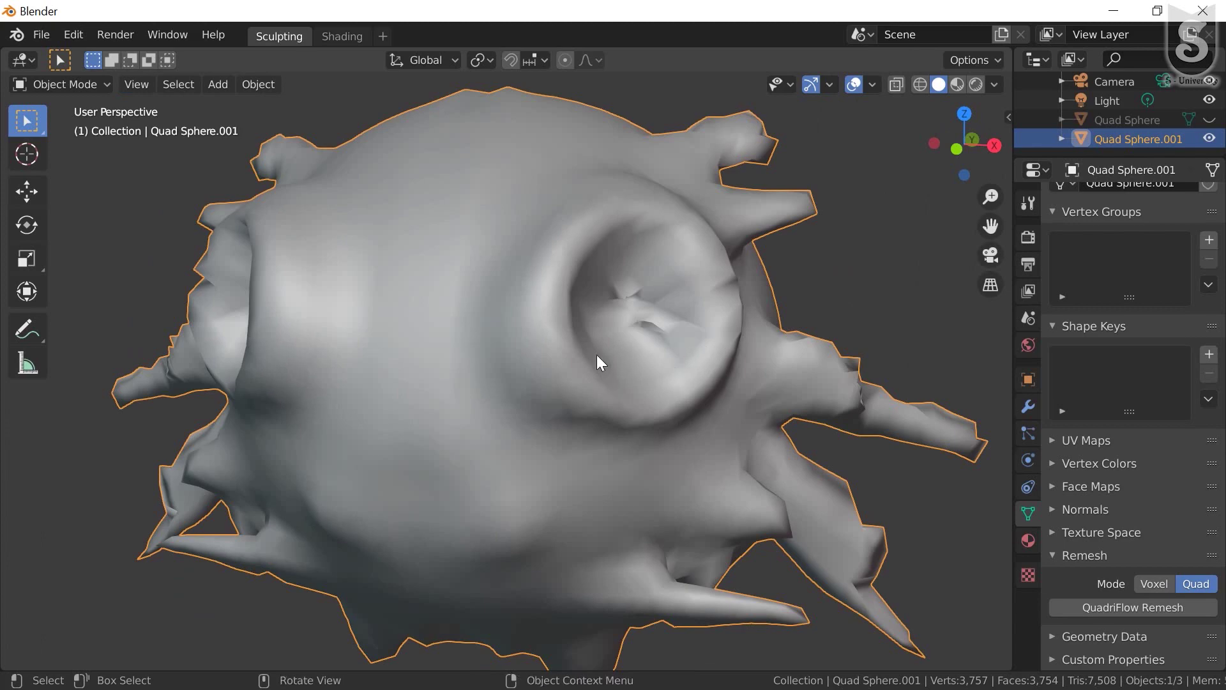
{"action": "mouse_move", "coordinate": [597, 357]}
{"action": "middle_mouse_down"}
{"action": "mouse_move", "coordinate": [659, 378]}
{"action": "mouse_move", "coordinate": [511, 377]}
{"action": "middle_mouse_up"}
{"action": "scroll", "coordinate": [677, 449], "scroll_direction": "down", "scroll_amount": 3}
{"action": "scroll", "coordinate": [677, 450], "scroll_direction": "down", "scroll_amount": 3}
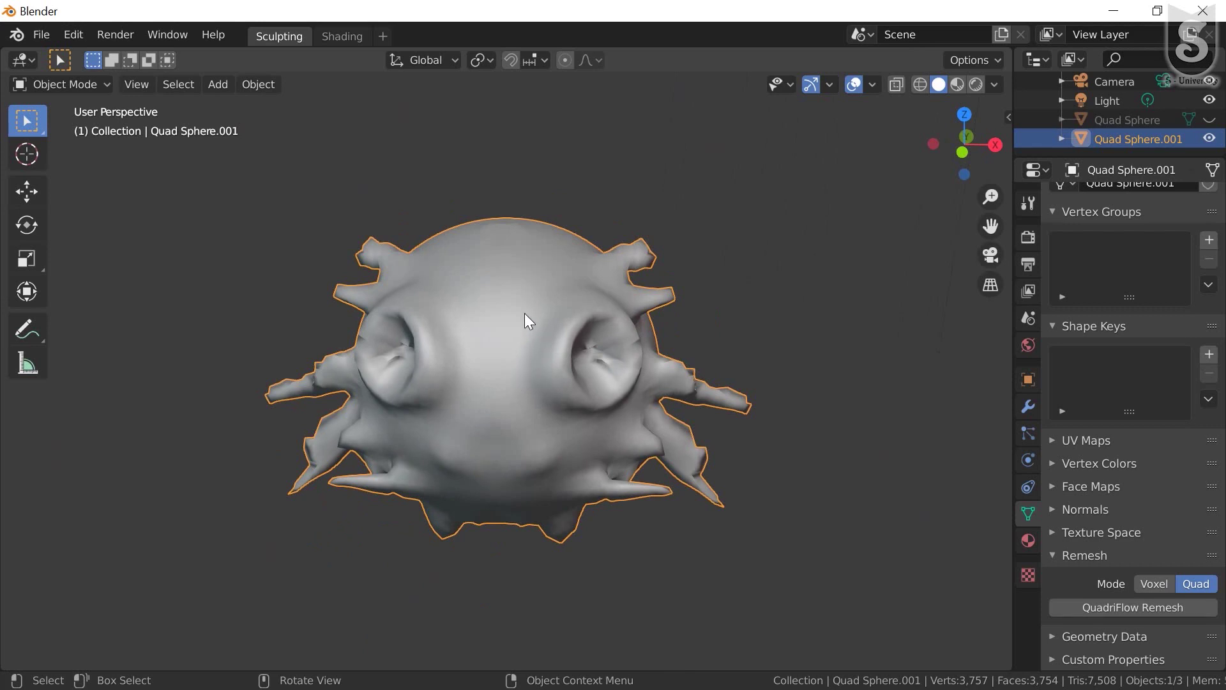
{"action": "mouse_move", "coordinate": [523, 313]}
{"action": "middle_mouse_down"}
{"action": "mouse_move", "coordinate": [511, 331]}
{"action": "mouse_move", "coordinate": [558, 298]}
{"action": "middle_mouse_up"}
{"action": "mouse_move", "coordinate": [536, 381]}
{"action": "middle_mouse_down"}
{"action": "mouse_move", "coordinate": [511, 381]}
{"action": "mouse_move", "coordinate": [515, 405]}
{"action": "middle_mouse_up"}
{"action": "scroll", "coordinate": [515, 405], "scroll_direction": "up", "scroll_amount": 1}
{"action": "scroll", "coordinate": [515, 405], "scroll_direction": "up", "scroll_amount": 3}
Orbit the smooth 24,578-vertex Quad Sphere in Sculpt Mode and scroll the brush toolbar toward Snake Hook
{"action": "scroll", "coordinate": [514, 414], "scroll_direction": "down", "scroll_amount": 1}
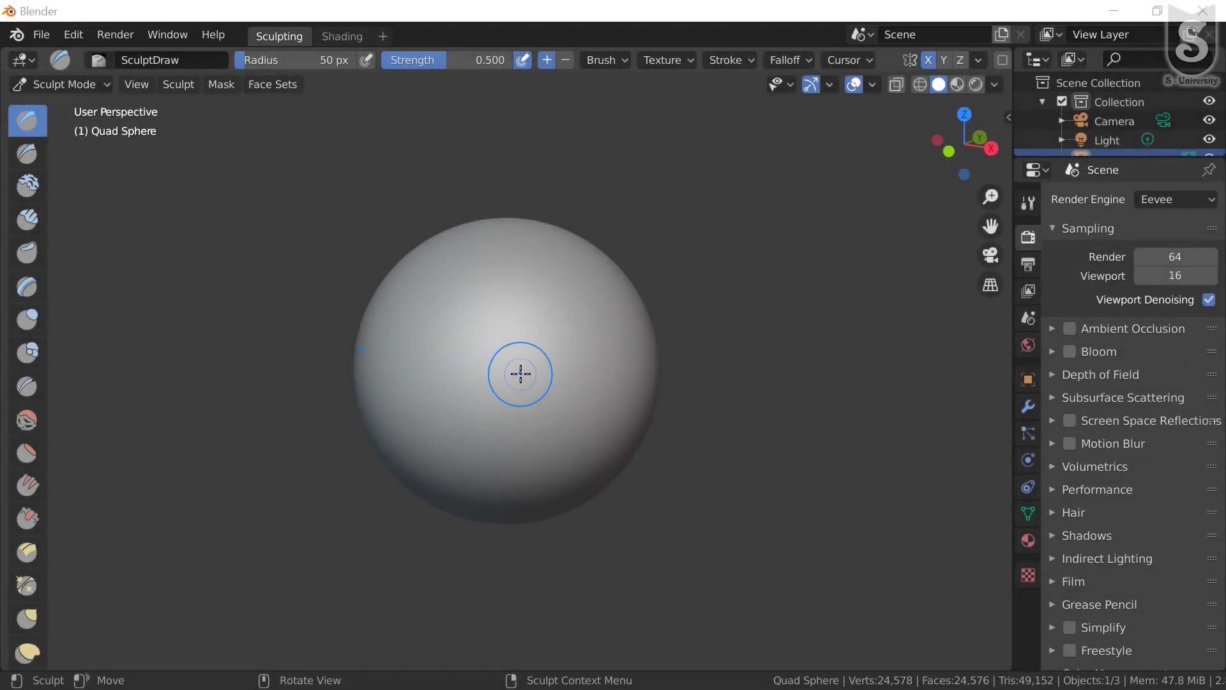
{"action": "middle_click_drag", "start_coordinate": [520, 370], "coordinate": [481, 373]}
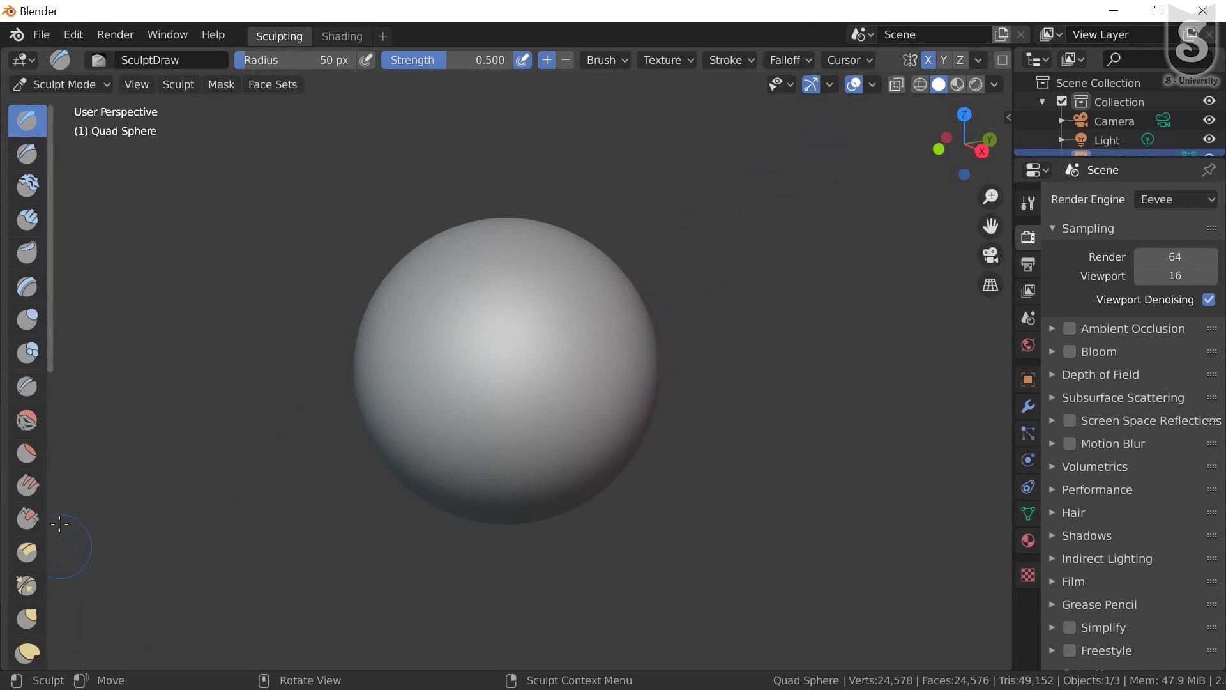
{"action": "mouse_move", "coordinate": [27, 450]}
{"action": "scroll", "coordinate": [17, 511], "scroll_direction": "down", "scroll_amount": 2}
{"action": "scroll", "coordinate": [18, 511], "scroll_direction": "down", "scroll_amount": 4}
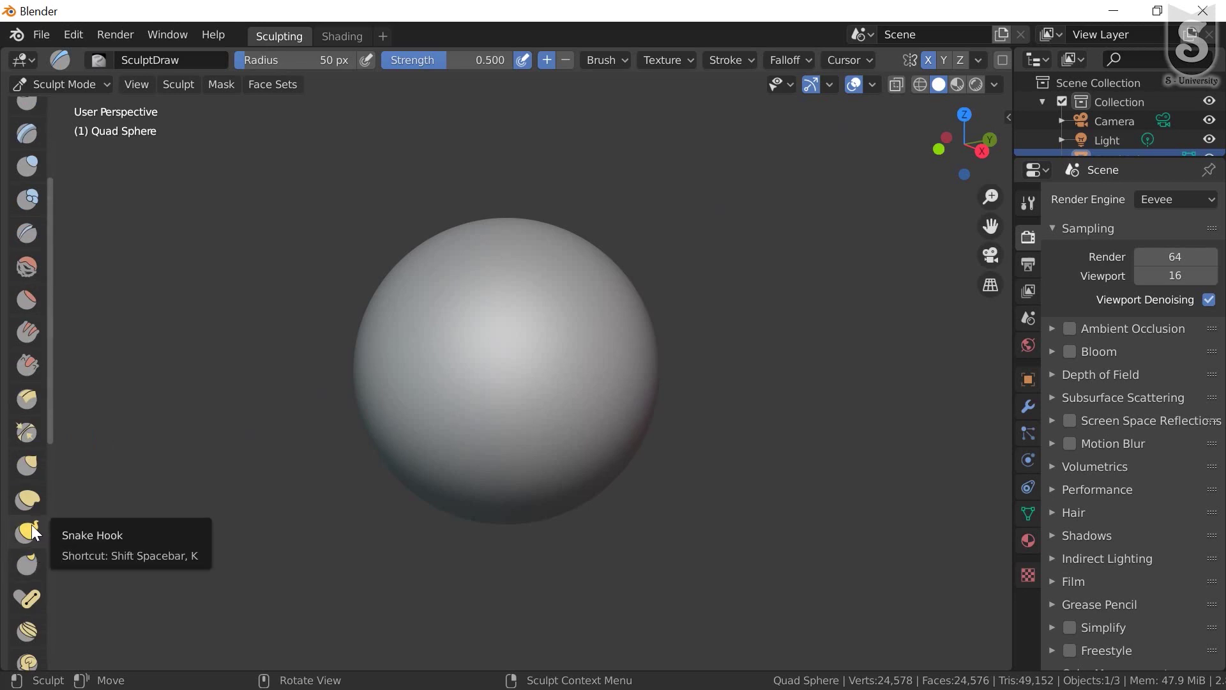
Pick the Snake Hook brush and enable Dyntopo with a Detail Size of 4
{"action": "left_click", "coordinate": [29, 531]}
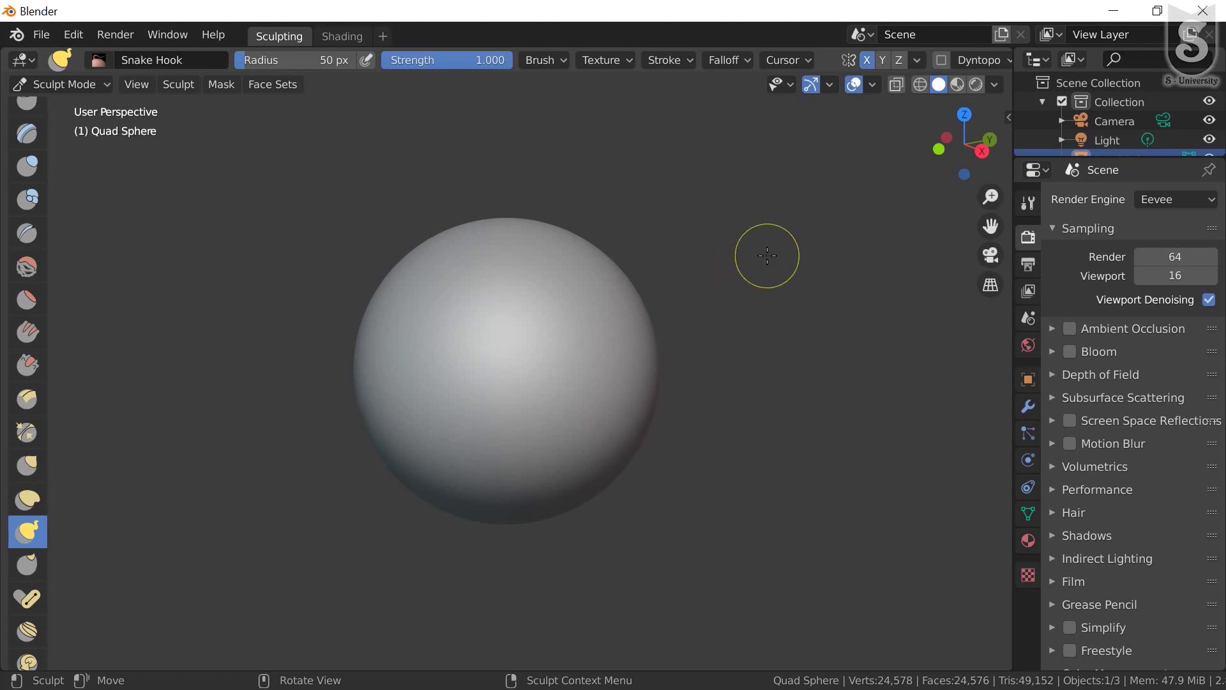
{"action": "left_click", "coordinate": [942, 57]}
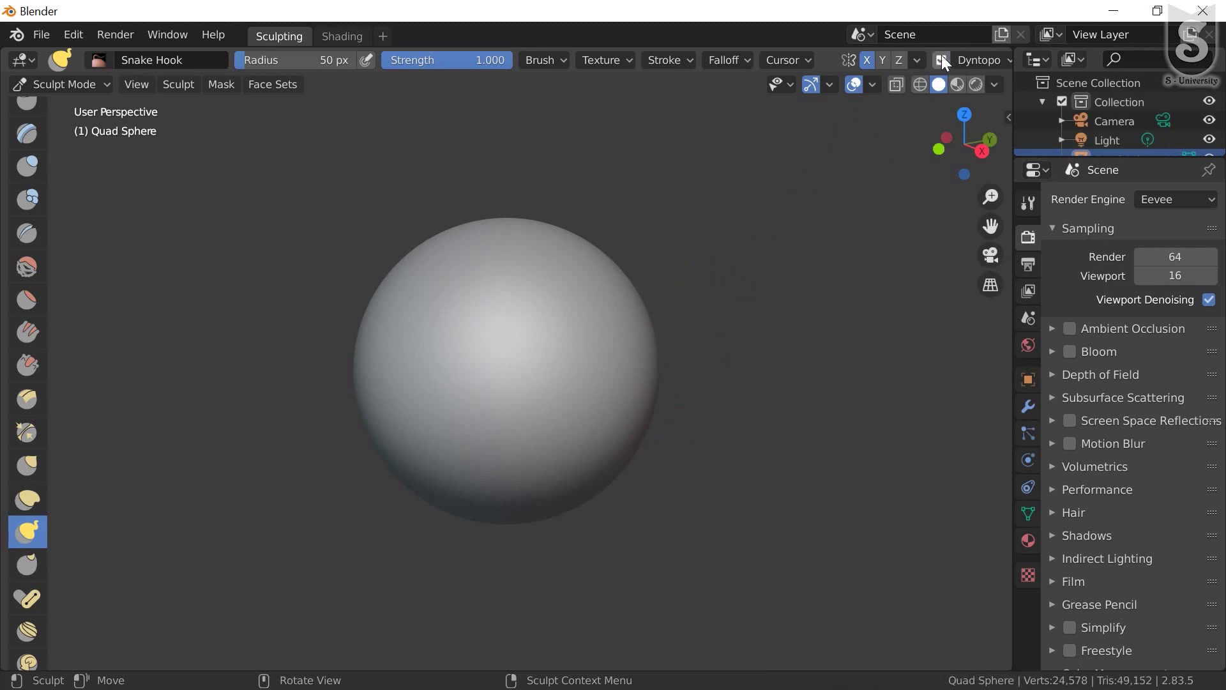
{"action": "left_click", "coordinate": [1001, 61]}
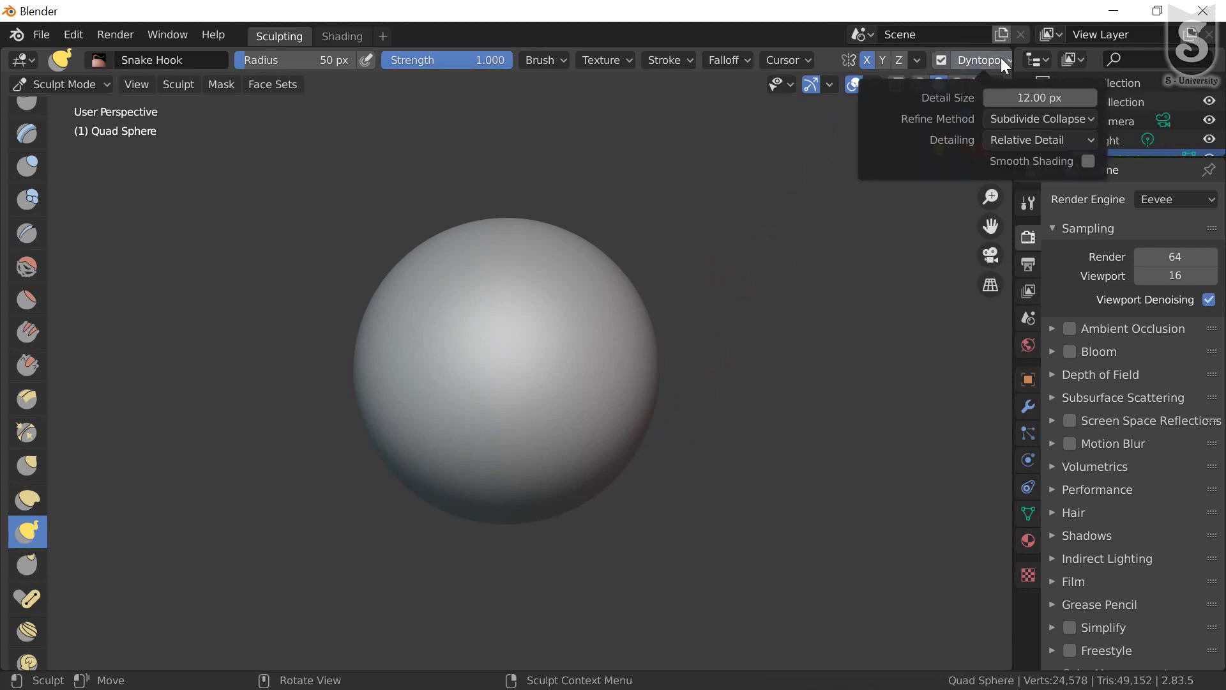
{"action": "left_click", "coordinate": [1028, 97]}
{"action": "type", "text": "4"}
Confirm detail size 4 and widen the brush radius to 122 px
{"action": "key", "text": "Return"}
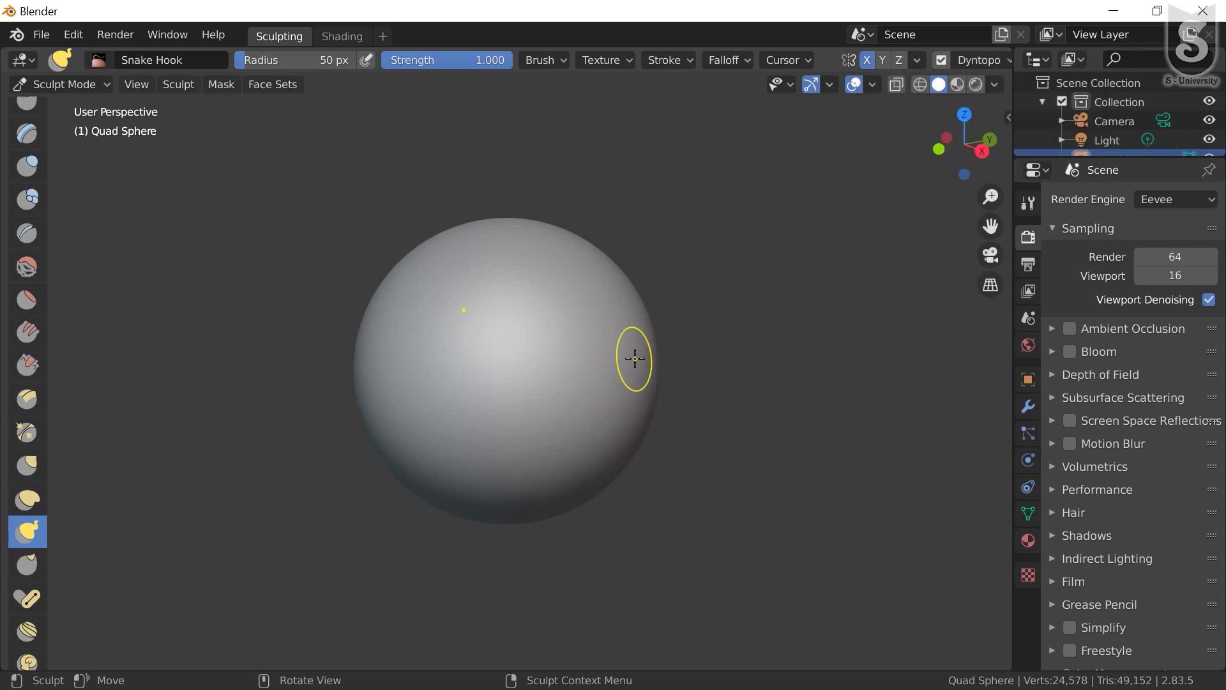
{"action": "key", "text": "f"}
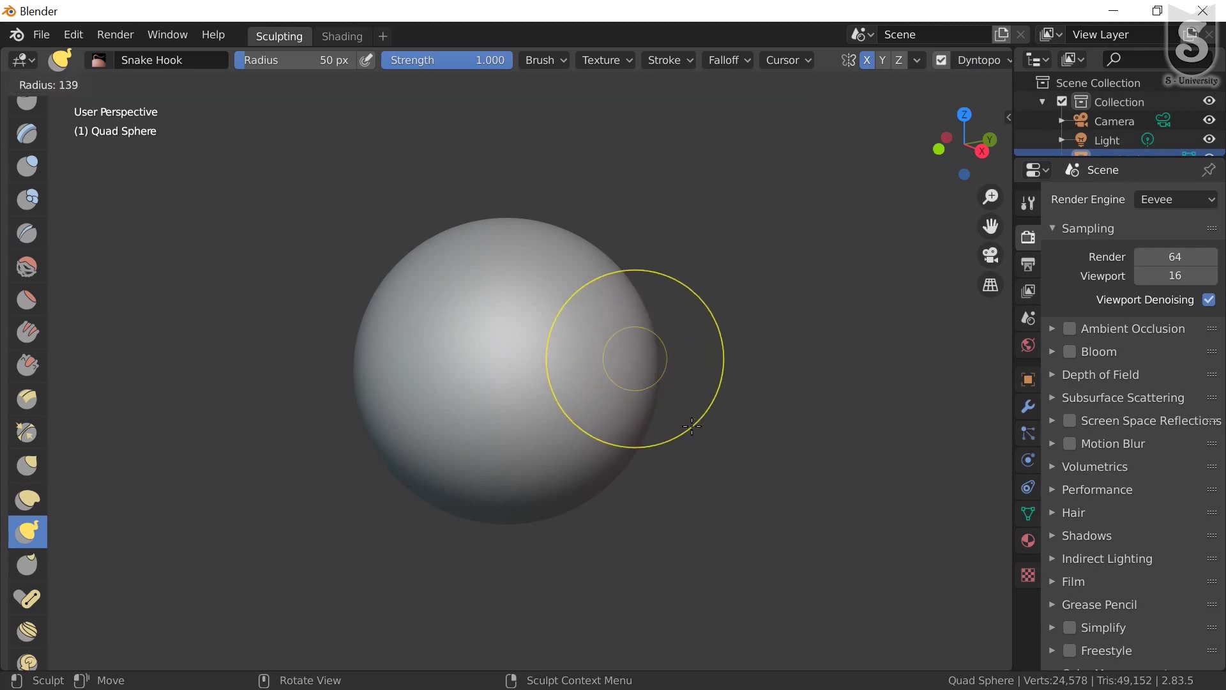
{"action": "left_click", "coordinate": [669, 425]}
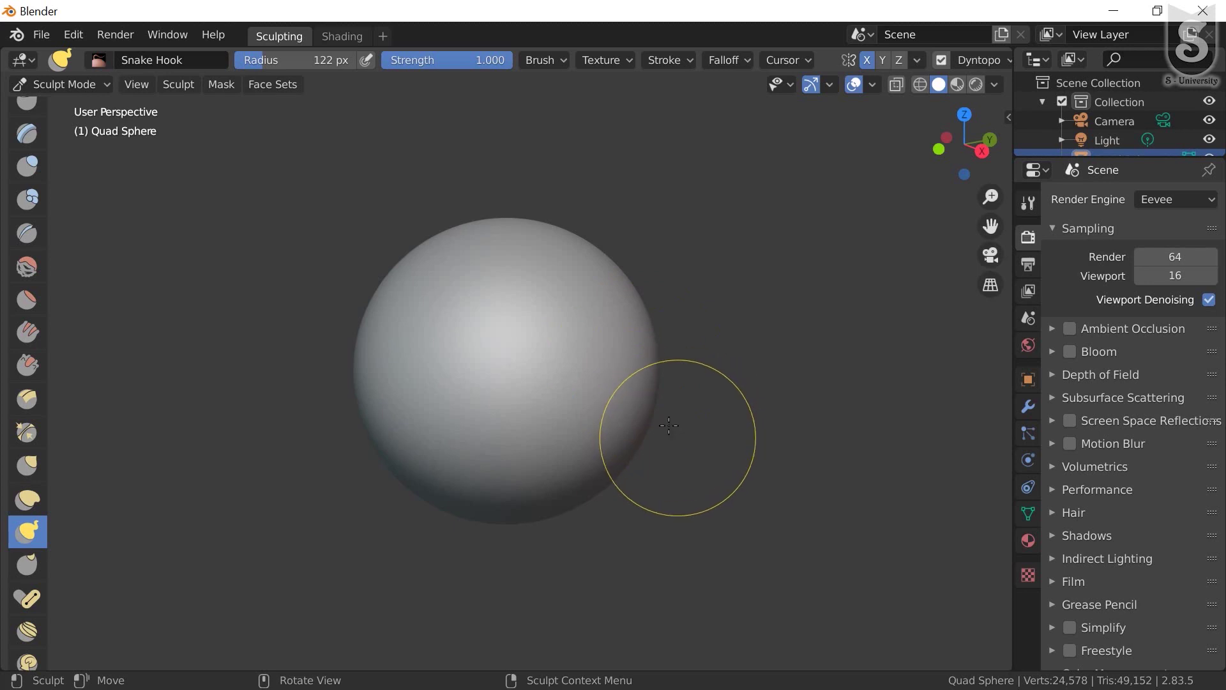
{"action": "middle_click_drag", "start_coordinate": [669, 425], "coordinate": [658, 406]}
{"action": "scroll", "coordinate": [658, 405], "scroll_direction": "down", "scroll_amount": 2}
{"action": "scroll", "coordinate": [618, 379], "scroll_direction": "down", "scroll_amount": 2}
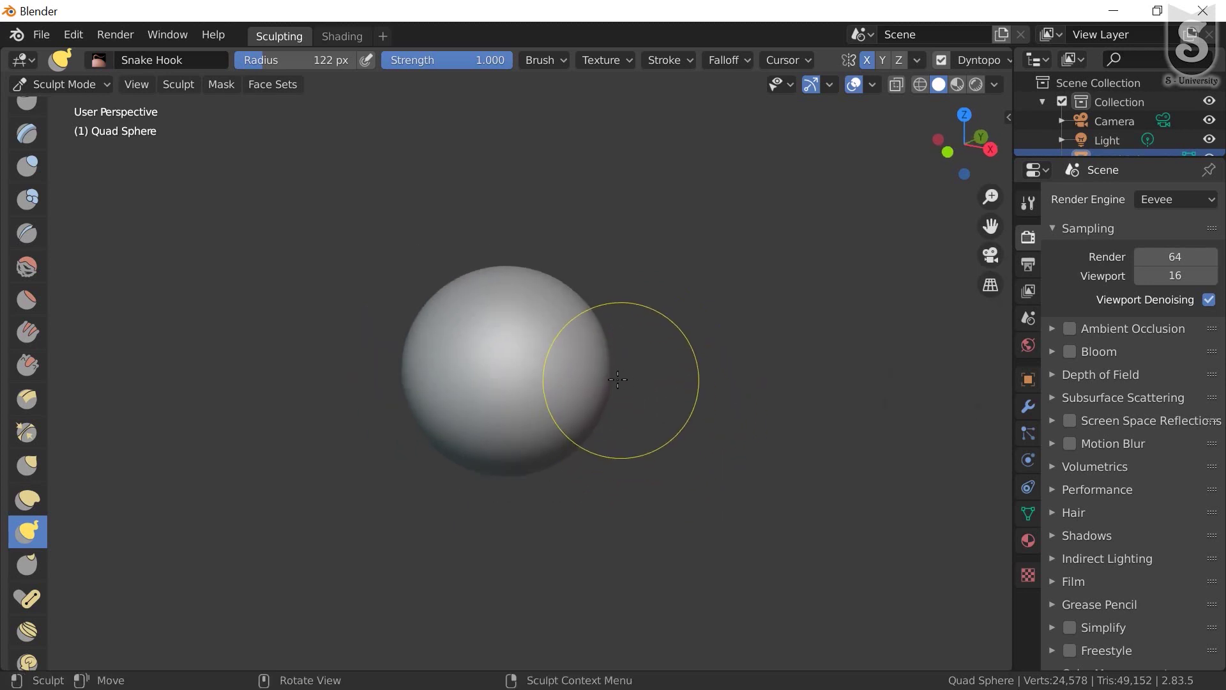
{"action": "scroll", "coordinate": [613, 382], "scroll_direction": "up", "scroll_amount": 1}
{"action": "scroll", "coordinate": [619, 366], "scroll_direction": "up", "scroll_amount": 1}
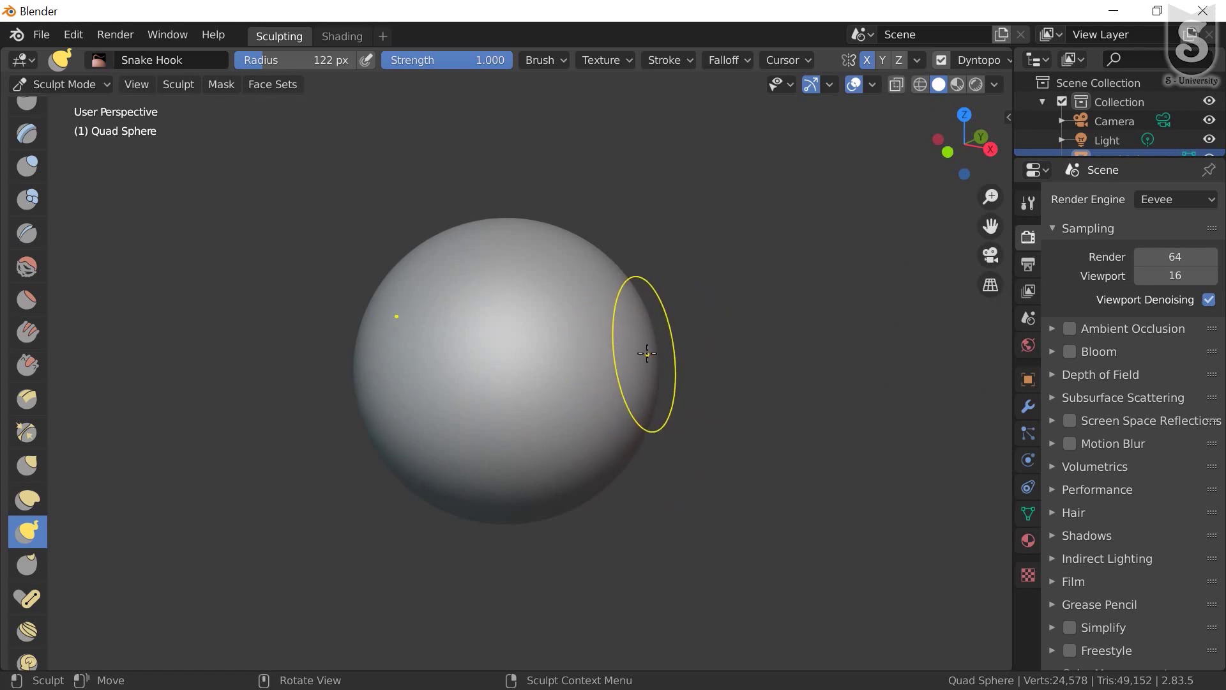
Pull tapering spikes out of the sphere's sides, undoing and redoing one bad stroke
{"action": "mouse_move", "coordinate": [647, 353]}
{"action": "left_mouse_down"}
{"action": "mouse_move", "coordinate": [879, 350]}
{"action": "mouse_move", "coordinate": [926, 414]}
{"action": "mouse_move", "coordinate": [925, 479]}
{"action": "left_mouse_up"}
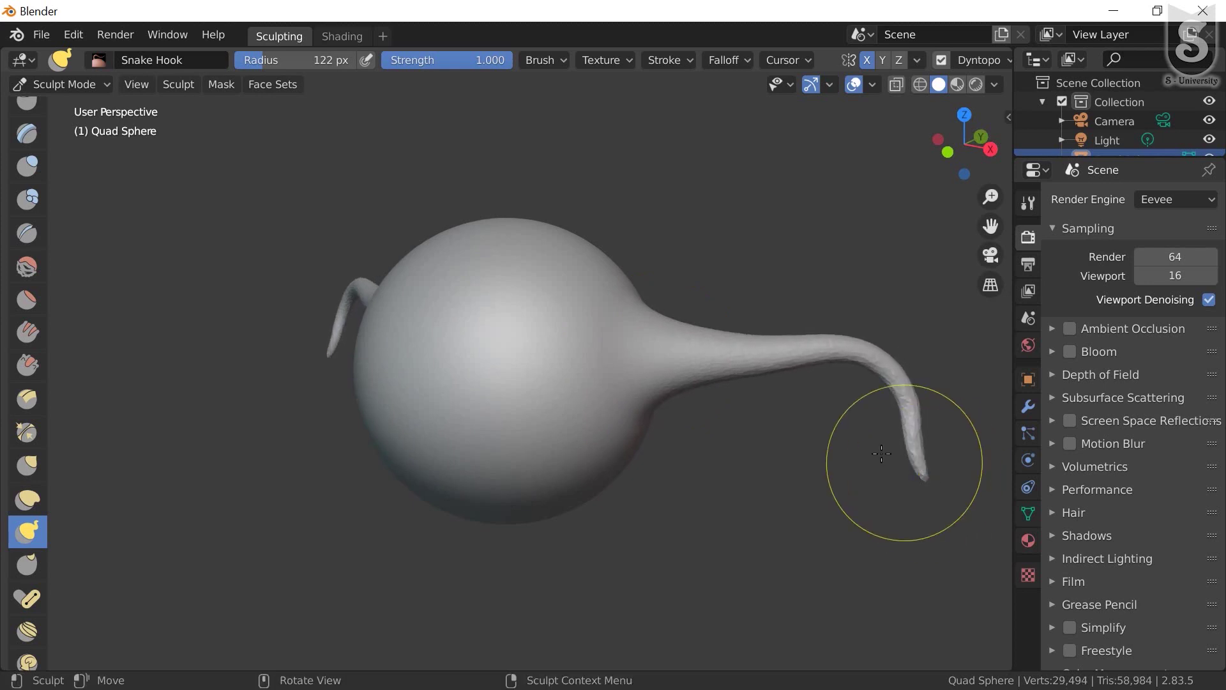
{"action": "scroll", "coordinate": [700, 359], "scroll_direction": "down", "scroll_amount": 1}
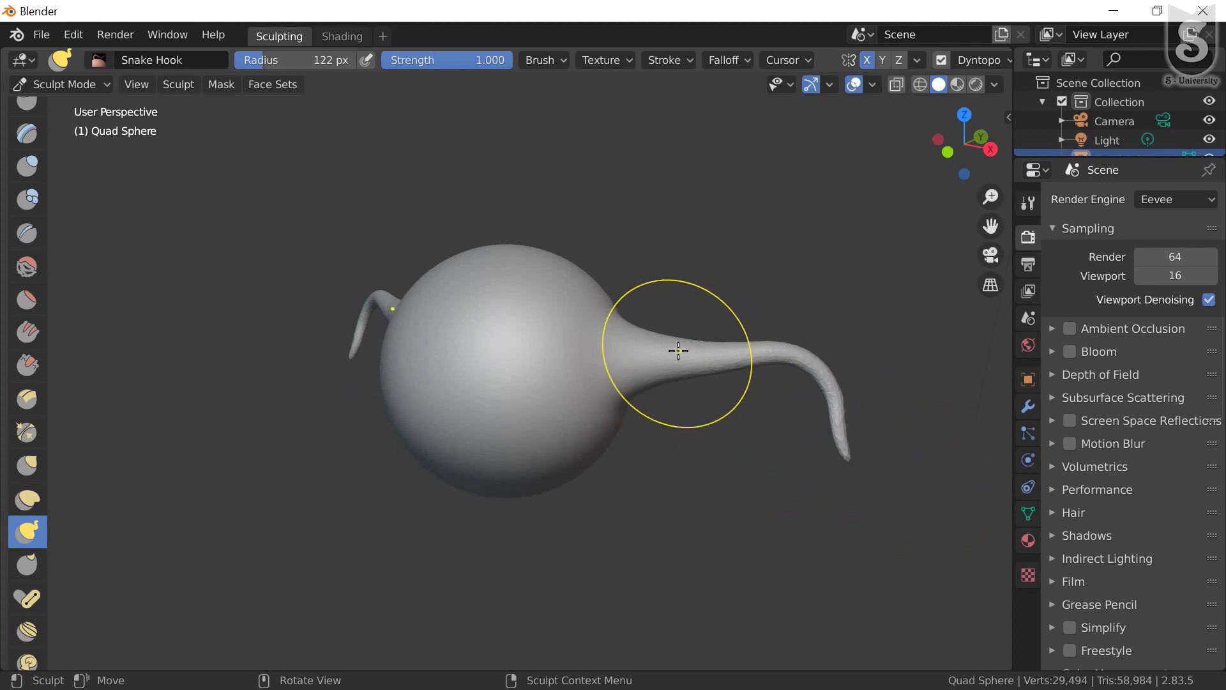
{"action": "key", "text": "ctrl+z"}
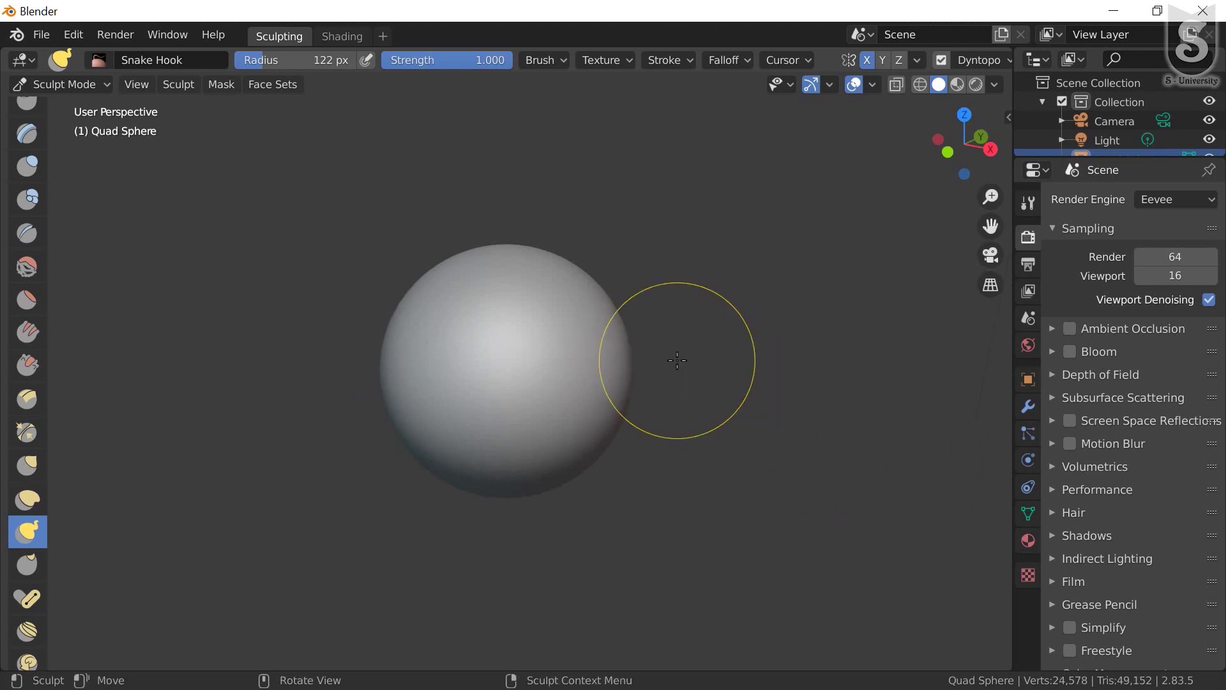
{"action": "mouse_move", "coordinate": [623, 358]}
{"action": "left_mouse_down"}
{"action": "mouse_move", "coordinate": [869, 393]}
{"action": "mouse_move", "coordinate": [858, 495]}
{"action": "left_mouse_up"}
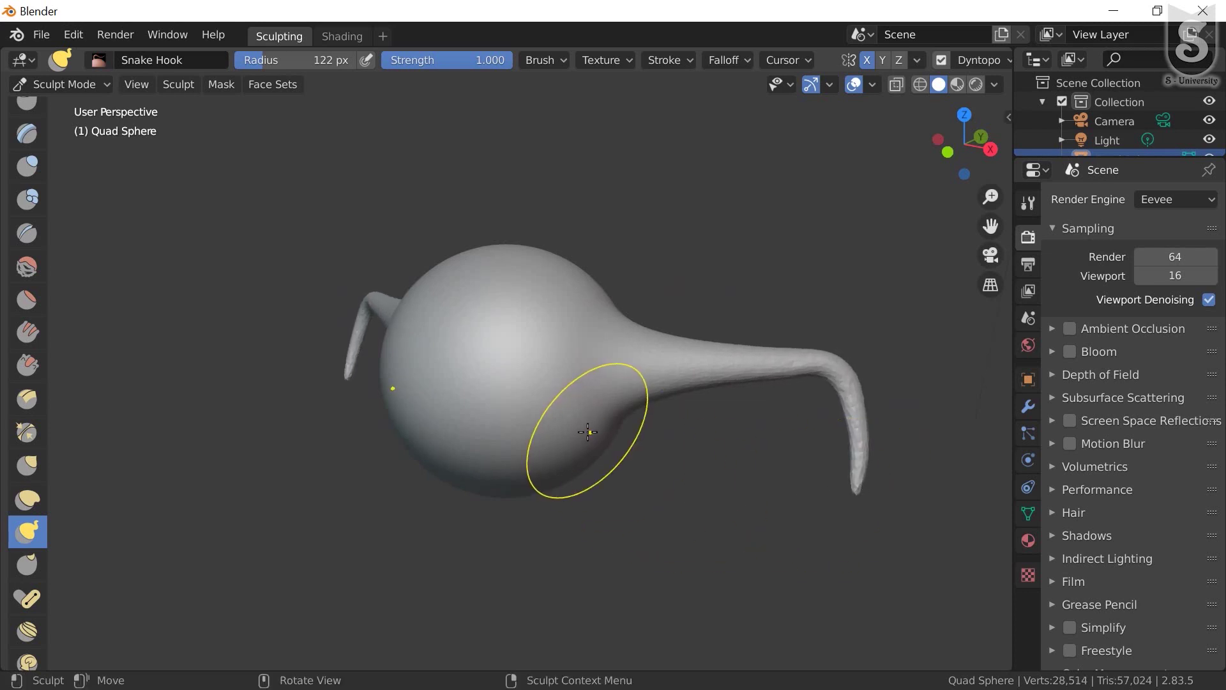
{"action": "middle_click_drag", "start_coordinate": [588, 432], "coordinate": [639, 402]}
{"action": "scroll", "coordinate": [640, 386], "scroll_direction": "up", "scroll_amount": 2}
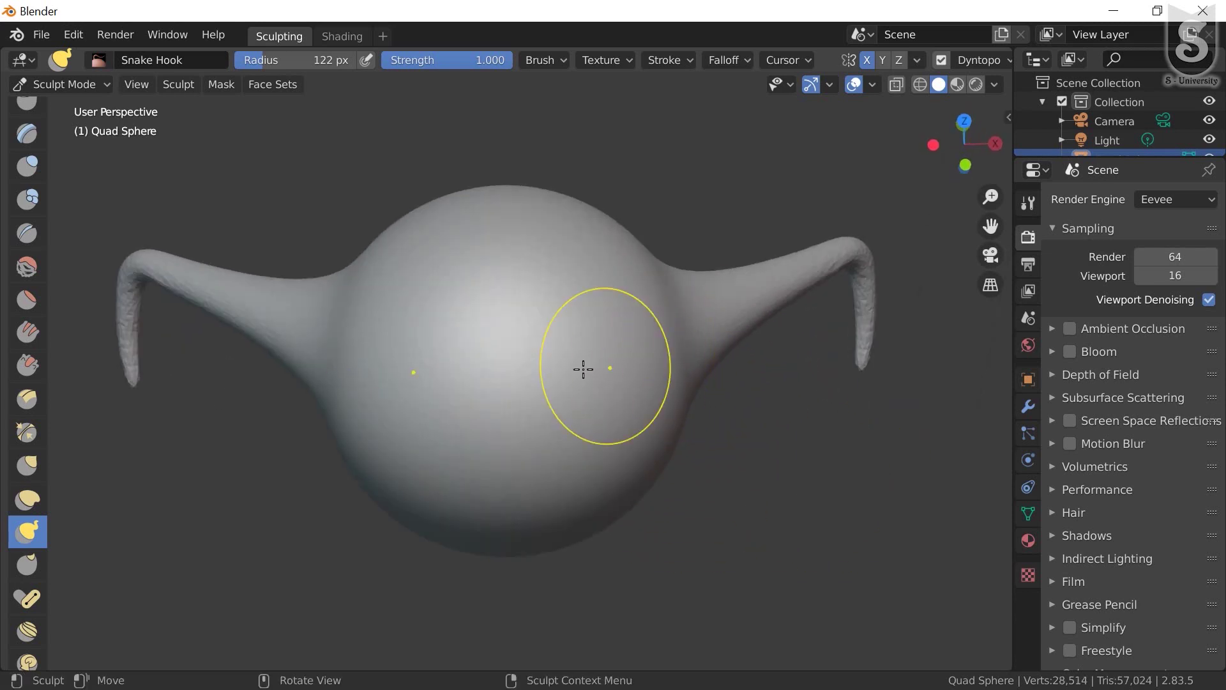
{"action": "mouse_move", "coordinate": [580, 367]}
{"action": "middle_mouse_down"}
{"action": "mouse_move", "coordinate": [414, 351]}
{"action": "mouse_move", "coordinate": [613, 340]}
{"action": "mouse_move", "coordinate": [613, 329]}
{"action": "mouse_move", "coordinate": [561, 364]}
{"action": "mouse_move", "coordinate": [501, 358]}
{"action": "middle_mouse_up"}
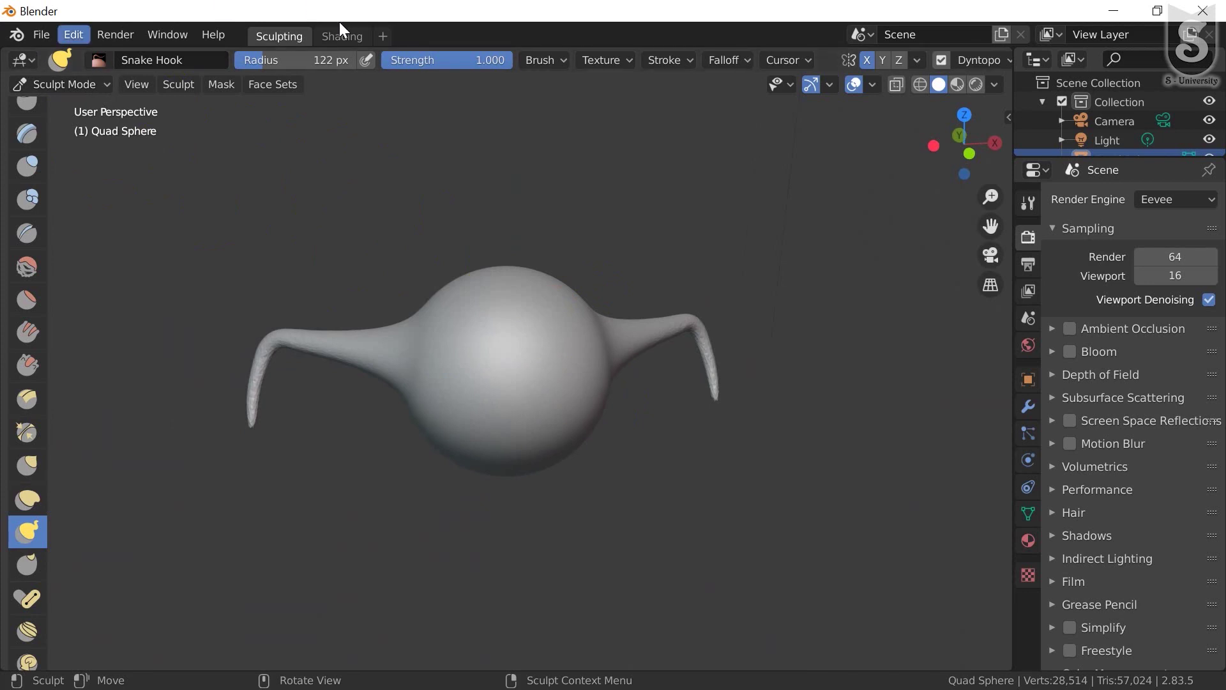
Return to Object Mode and add a Plane mesh at the sphere's centre
{"action": "left_click", "coordinate": [61, 83]}
{"action": "left_click", "coordinate": [74, 106]}
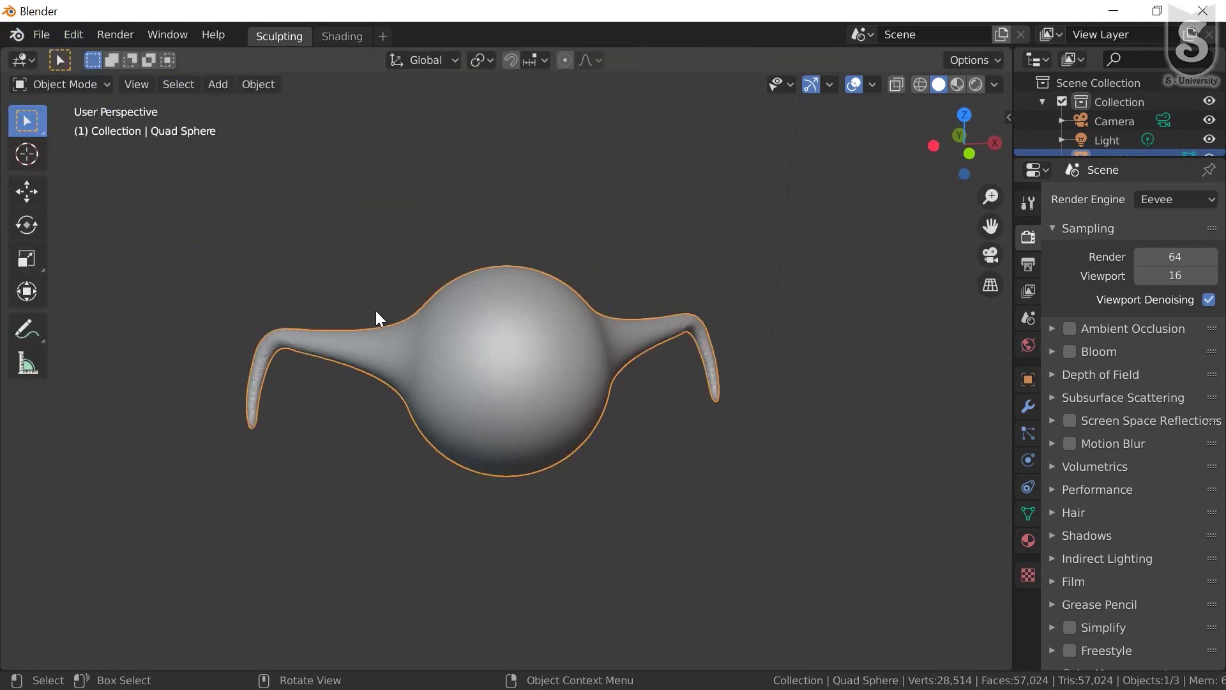
{"action": "middle_click_drag", "start_coordinate": [376, 311], "coordinate": [419, 343]}
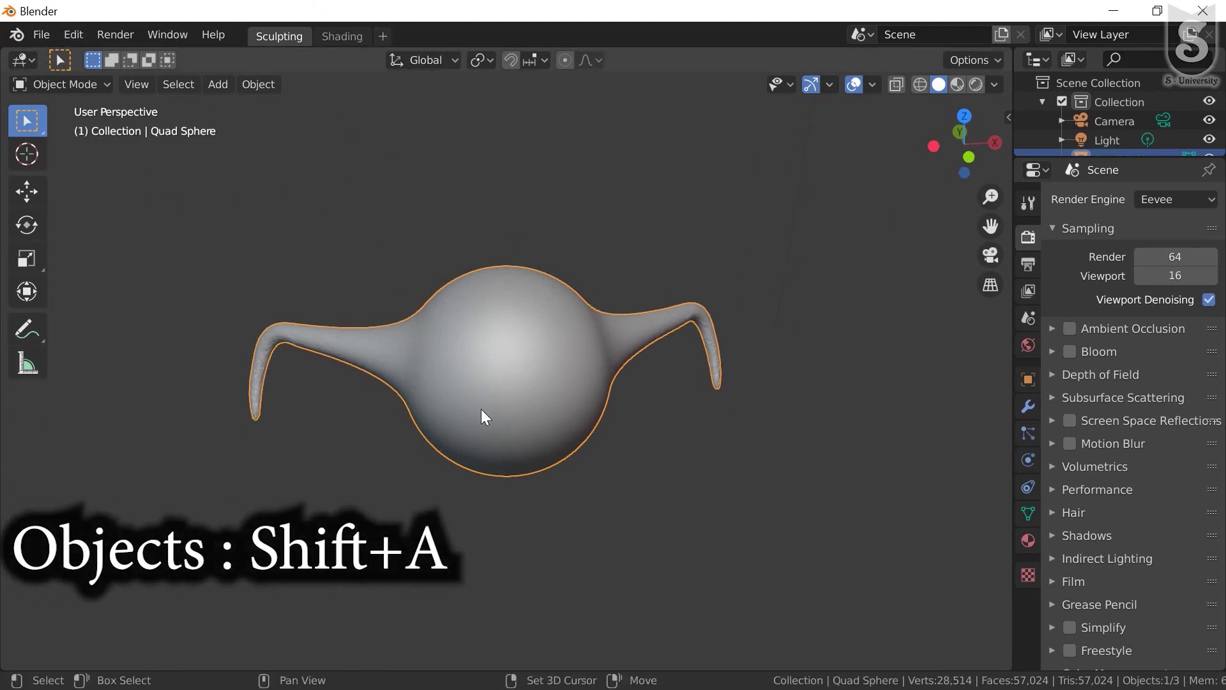
{"action": "key", "text": "shift+a"}
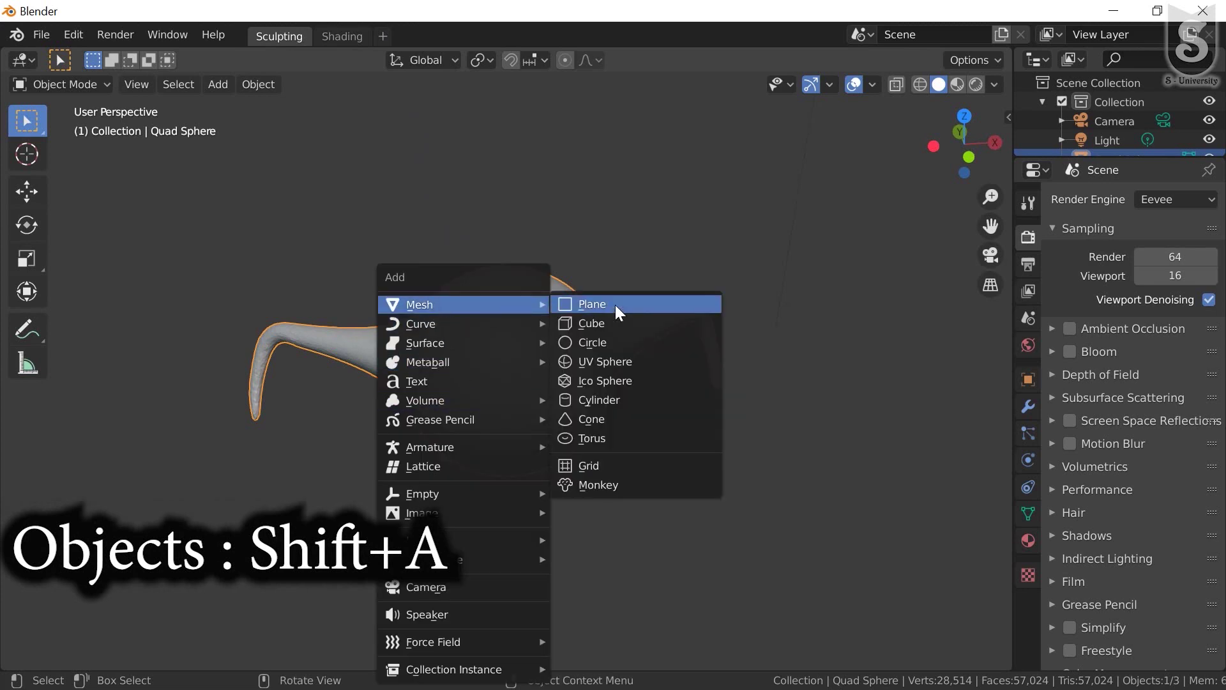
{"action": "left_click", "coordinate": [615, 305]}
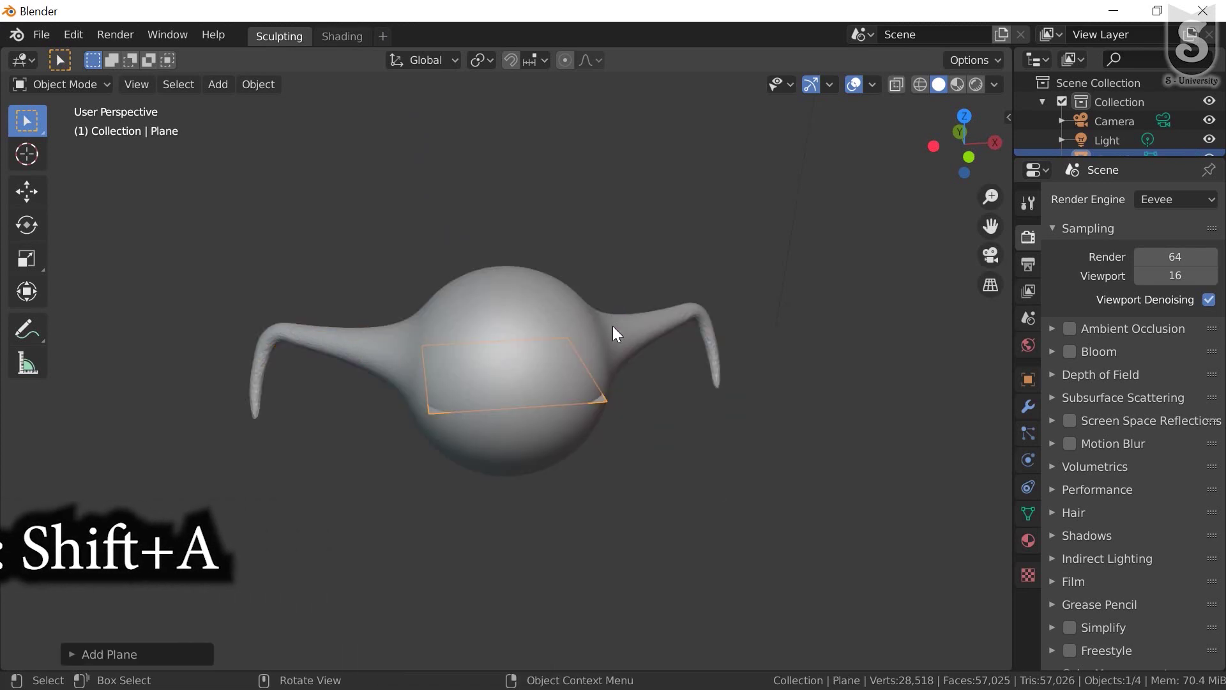
Add a Layout workspace and frame the horned sphere and plane frontally
{"action": "left_click", "coordinate": [383, 38]}
{"action": "mouse_move", "coordinate": [329, 71]}
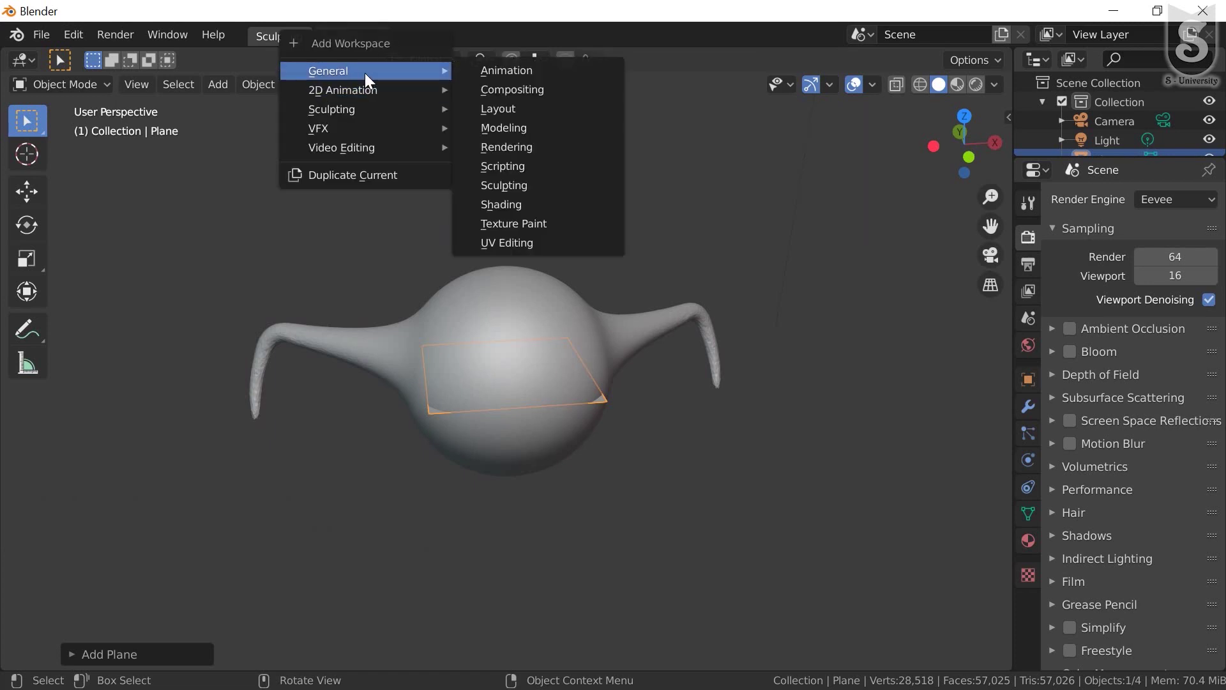
{"action": "left_click", "coordinate": [507, 110]}
{"action": "mouse_move", "coordinate": [457, 394]}
{"action": "middle_mouse_down"}
{"action": "mouse_move", "coordinate": [547, 377]}
{"action": "mouse_move", "coordinate": [523, 324]}
{"action": "mouse_move", "coordinate": [534, 315]}
{"action": "middle_mouse_up"}
{"action": "scroll", "coordinate": [547, 377], "scroll_direction": "up", "scroll_amount": 2}
{"action": "scroll", "coordinate": [537, 351], "scroll_direction": "up", "scroll_amount": 1}
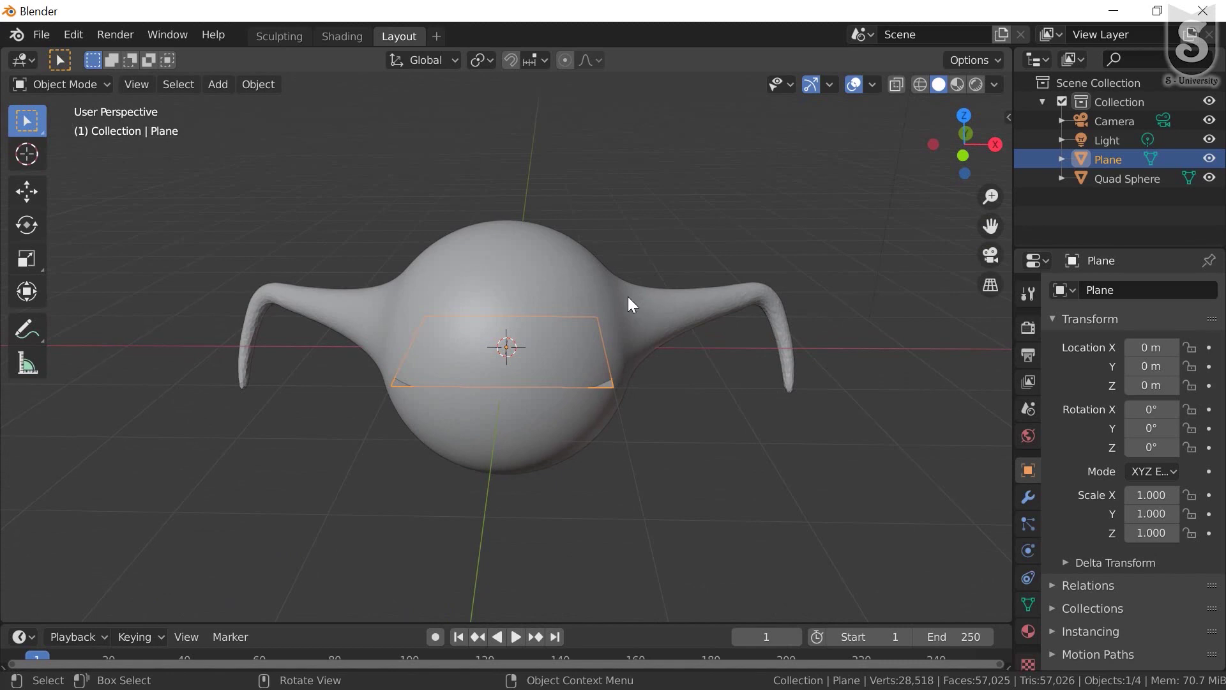
{"action": "mouse_move", "coordinate": [629, 300]}
{"action": "middle_mouse_down"}
{"action": "mouse_move", "coordinate": [607, 310]}
{"action": "mouse_move", "coordinate": [678, 327]}
{"action": "middle_mouse_up"}
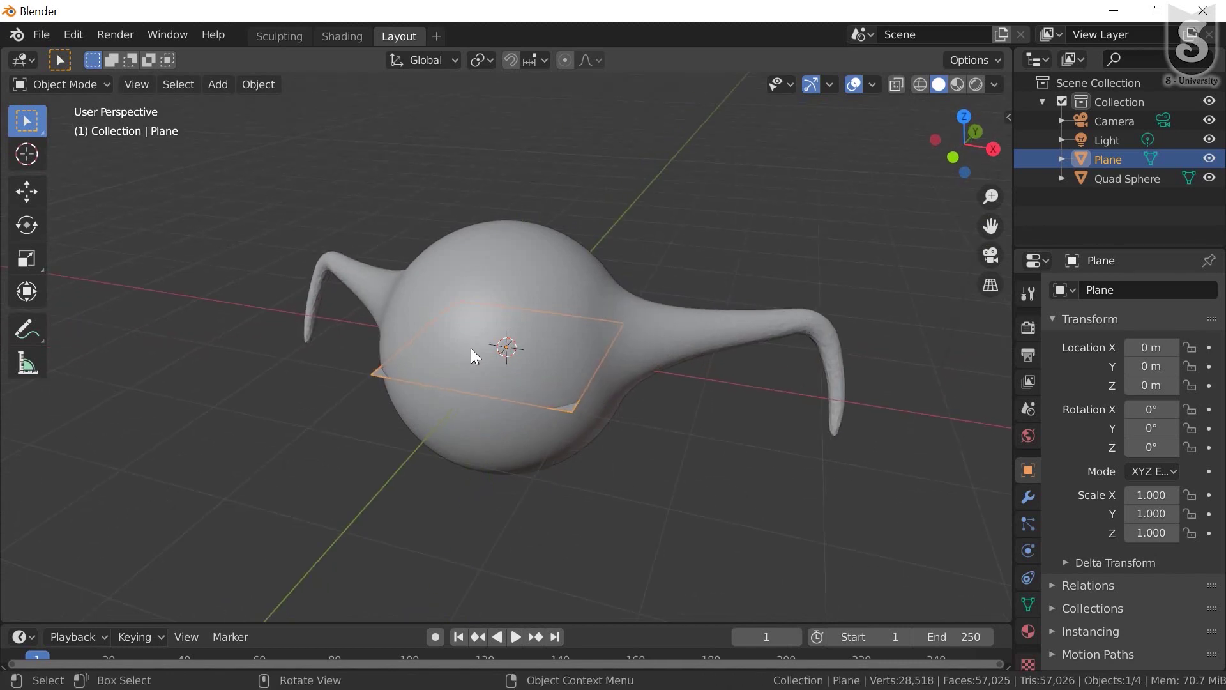
{"action": "middle_click_drag", "start_coordinate": [471, 348], "coordinate": [568, 352]}
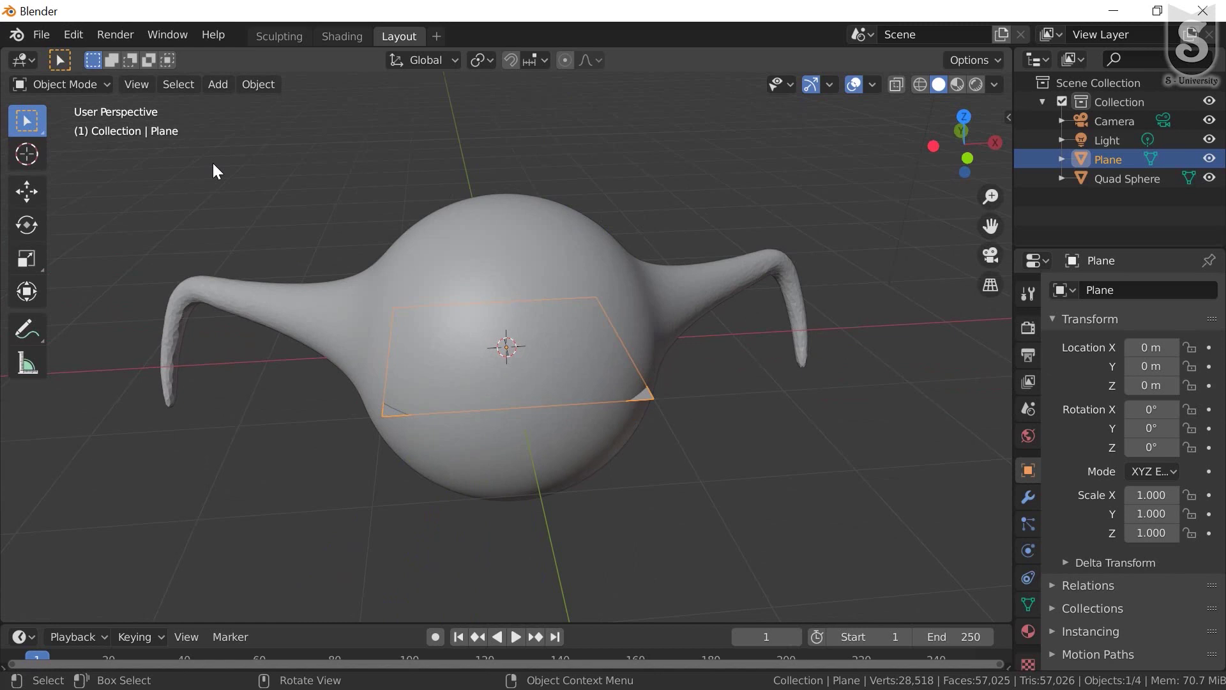
Put the Plane into Edit Mode
{"action": "left_click", "coordinate": [77, 82]}
{"action": "left_click", "coordinate": [77, 84]}
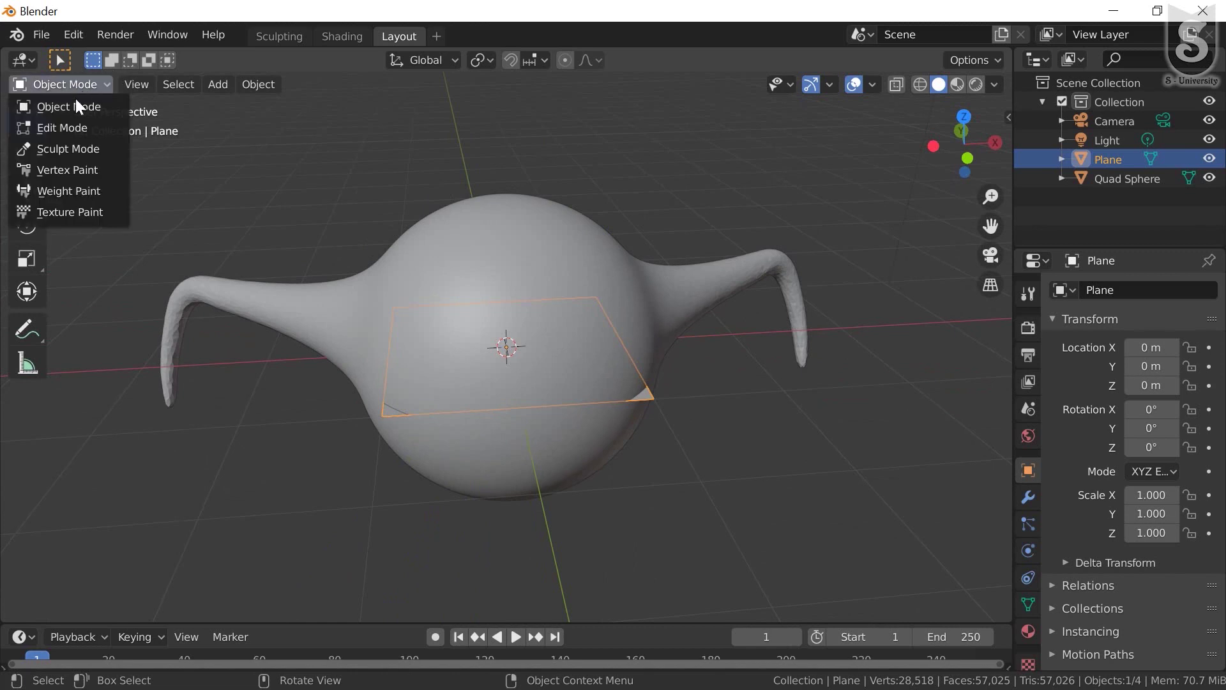
{"action": "left_click", "coordinate": [75, 127]}
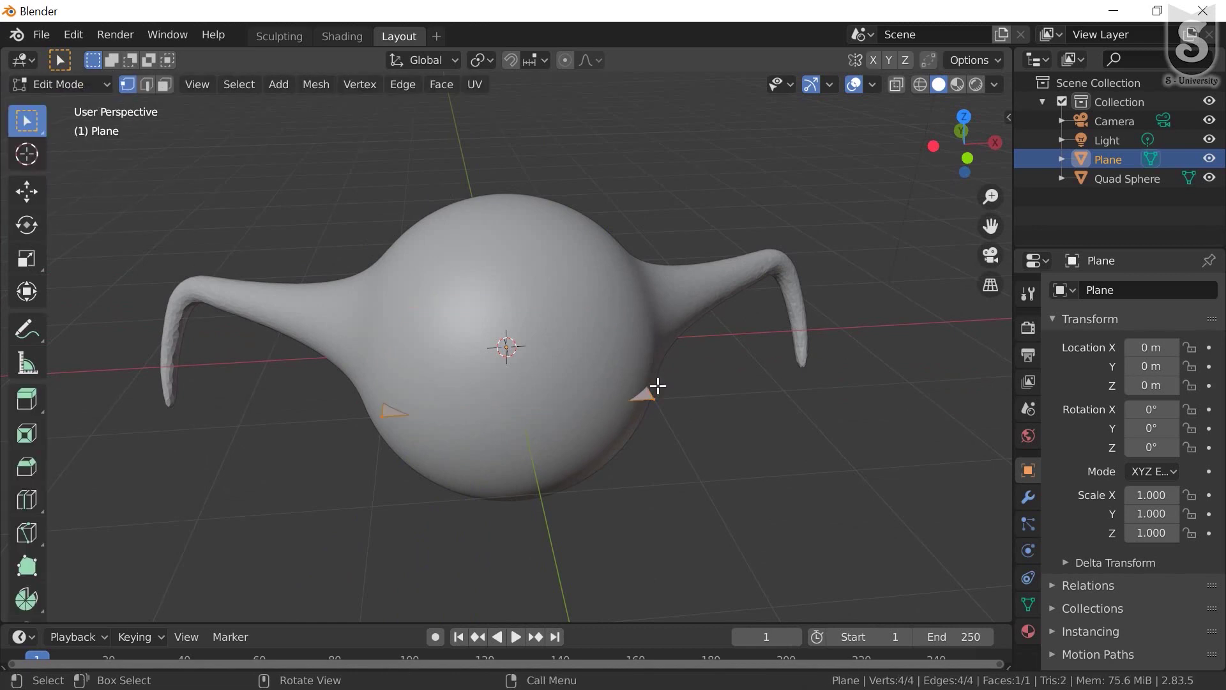
Delete the plane's four vertices, then zoom in on the sphere's right arm
{"action": "mouse_move", "coordinate": [658, 385]}
{"action": "middle_mouse_down"}
{"action": "mouse_move", "coordinate": [583, 375]}
{"action": "mouse_move", "coordinate": [628, 376]}
{"action": "middle_mouse_up"}
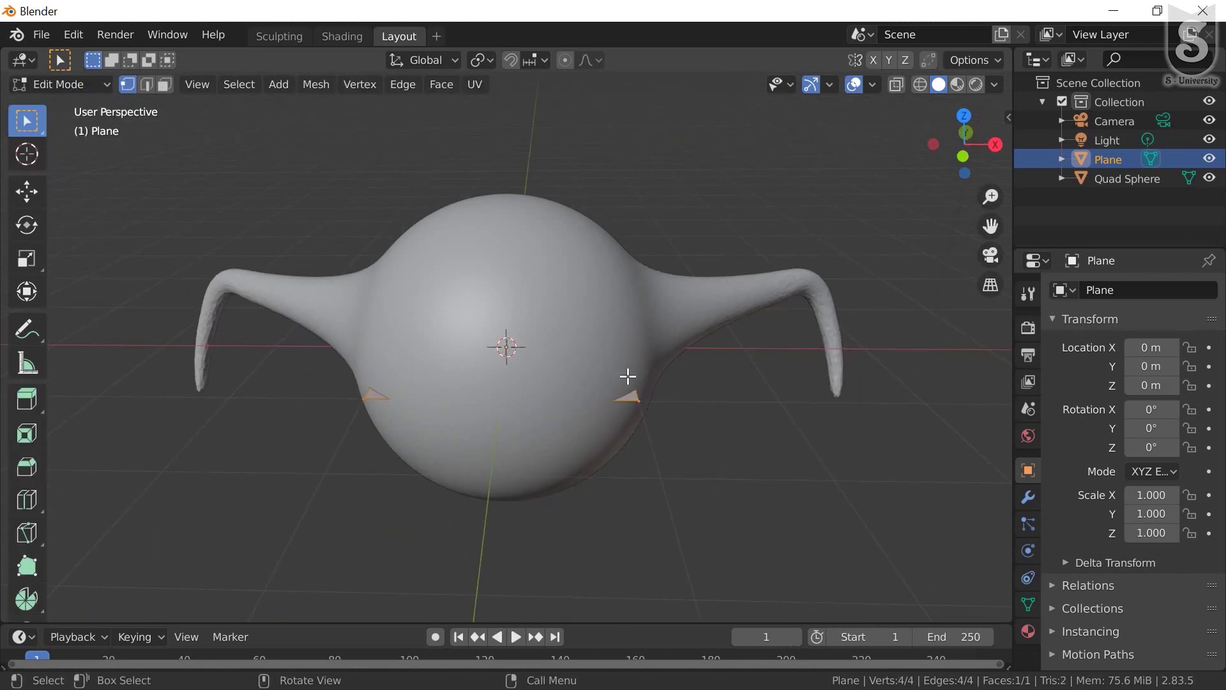
{"action": "key", "text": "x"}
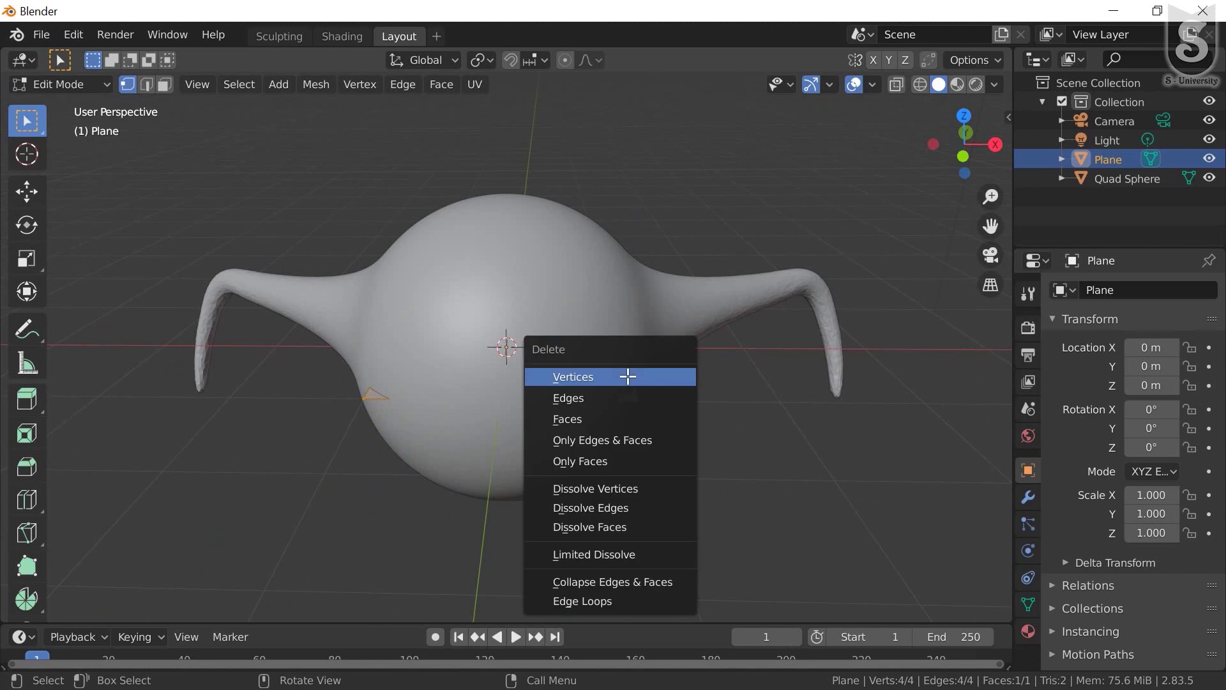
{"action": "left_click", "coordinate": [628, 377]}
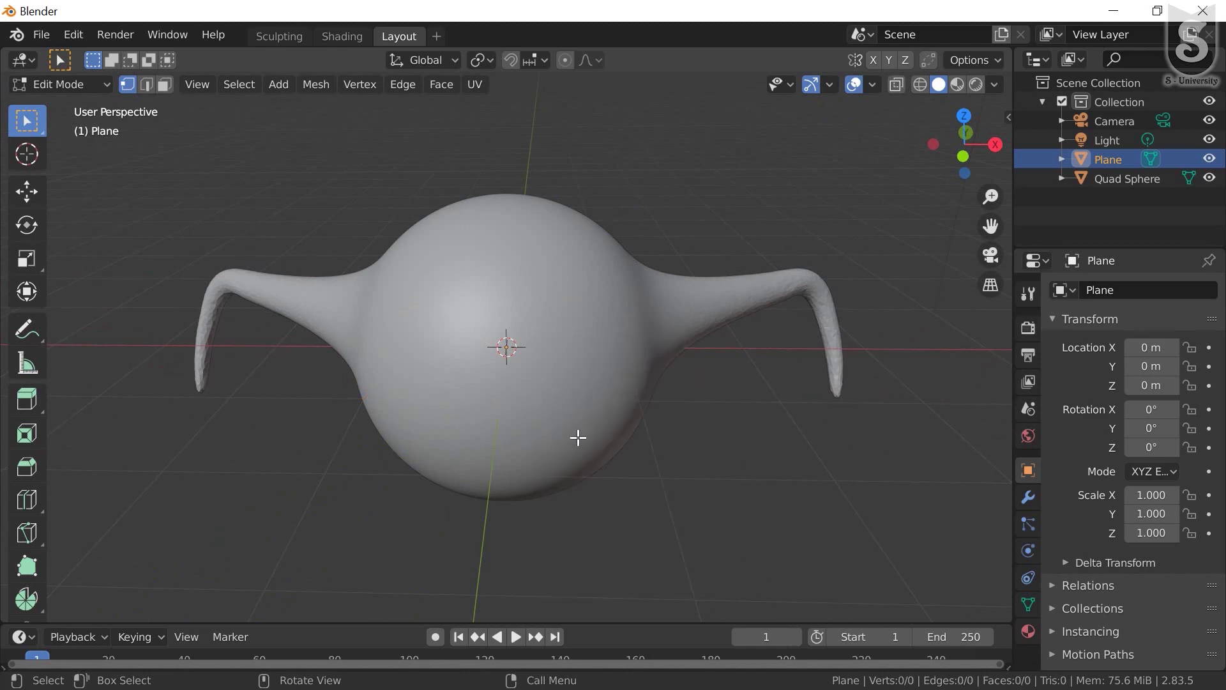
{"action": "mouse_move", "coordinate": [580, 383]}
{"action": "middle_mouse_down"}
{"action": "mouse_move", "coordinate": [624, 366]}
{"action": "mouse_move", "coordinate": [599, 351]}
{"action": "mouse_move", "coordinate": [703, 492]}
{"action": "middle_mouse_up"}
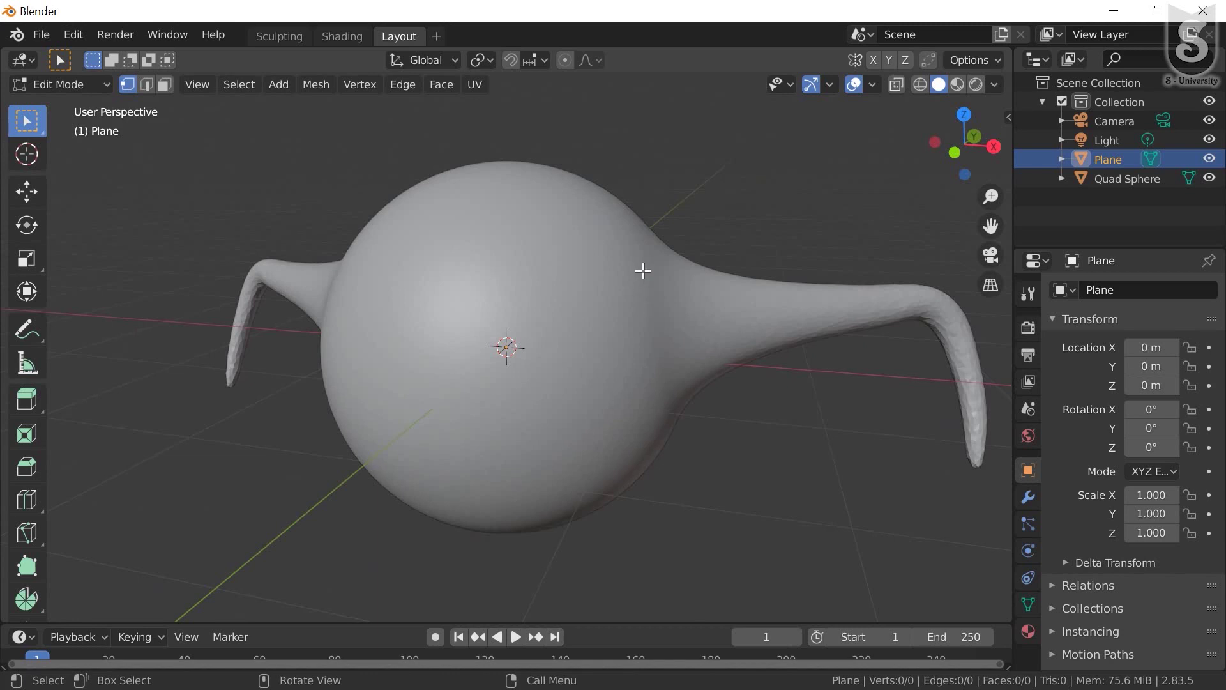
{"action": "middle_click_drag", "start_coordinate": [645, 268], "coordinate": [433, 260], "text": "shift"}
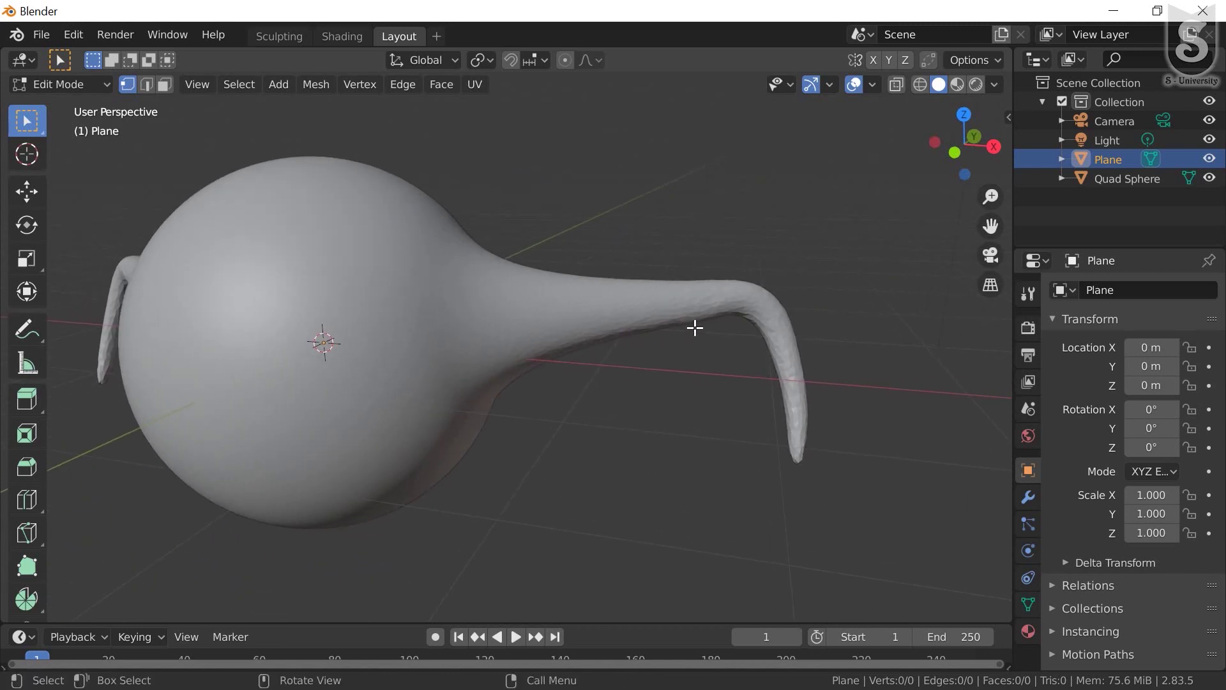
{"action": "scroll", "coordinate": [695, 312], "scroll_direction": "up", "scroll_amount": 1}
{"action": "scroll", "coordinate": [695, 312], "scroll_direction": "up", "scroll_amount": 1}
{"action": "mouse_move", "coordinate": [718, 303]}
{"action": "middle_mouse_down"}
{"action": "mouse_move", "coordinate": [638, 296]}
{"action": "mouse_move", "coordinate": [717, 309]}
{"action": "middle_mouse_up"}
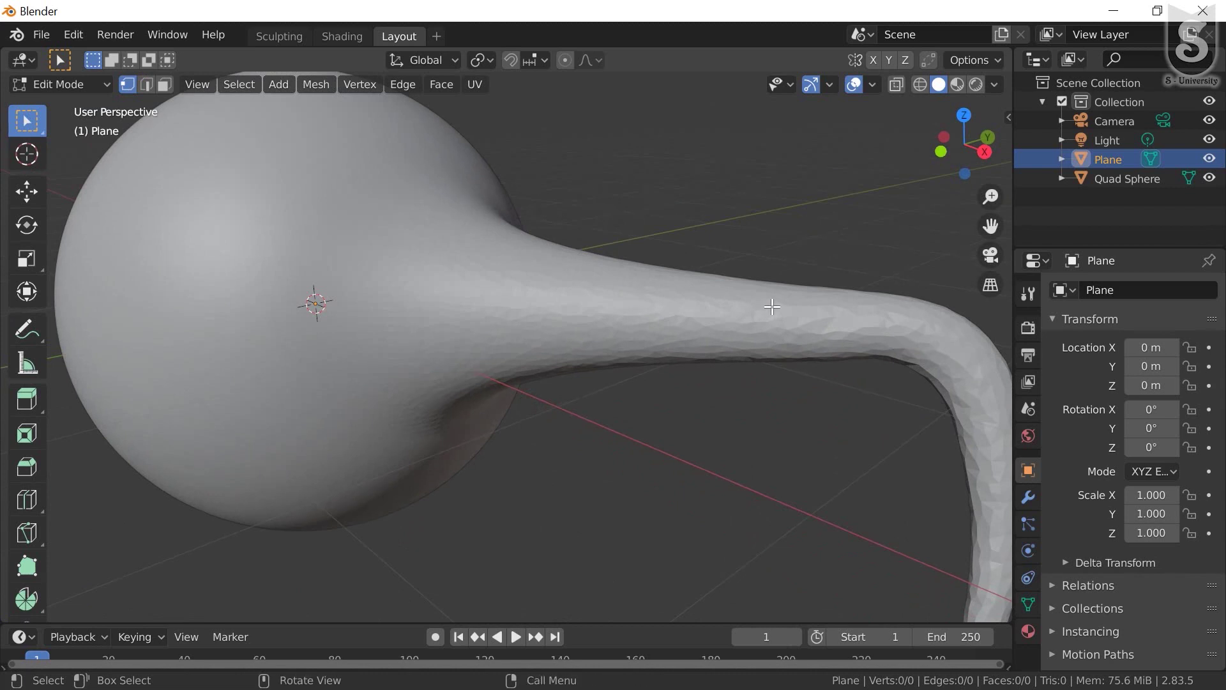
{"action": "scroll", "coordinate": [772, 307], "scroll_direction": "up", "scroll_amount": 2}
{"action": "scroll", "coordinate": [771, 307], "scroll_direction": "down", "scroll_amount": 5}
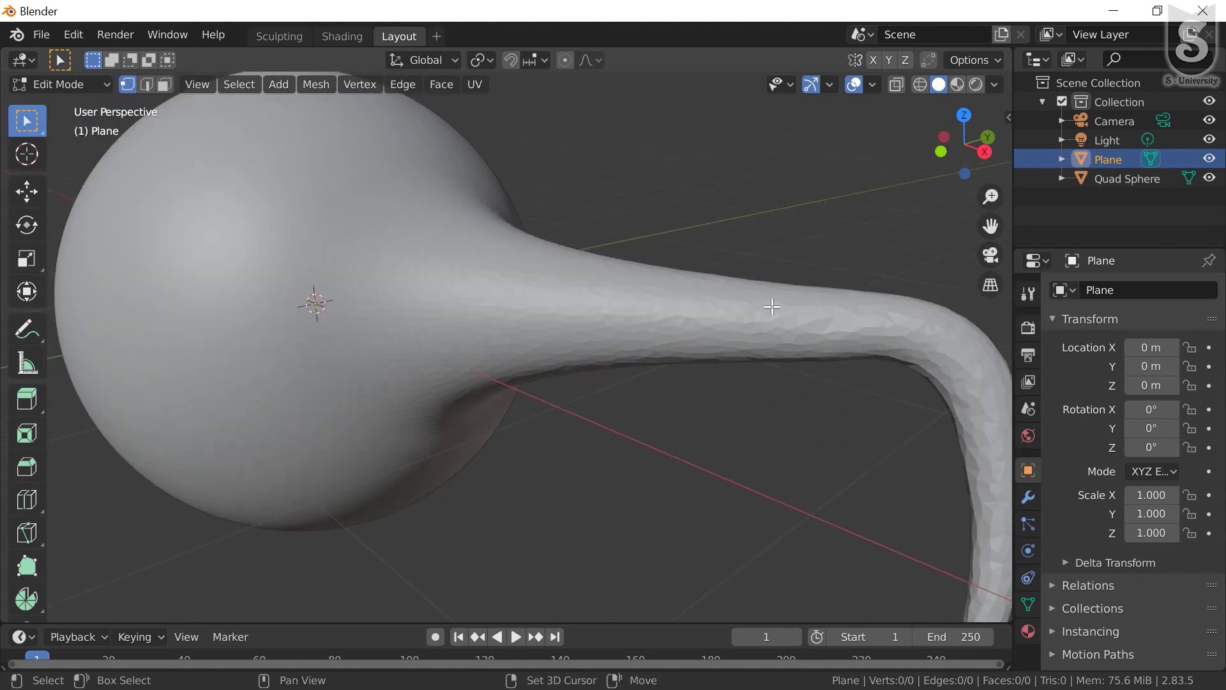
{"action": "mouse_move", "coordinate": [754, 301]}
{"action": "middle_mouse_down", "text": "shift"}
{"action": "mouse_move", "coordinate": [699, 284]}
{"action": "mouse_move", "coordinate": [596, 288]}
{"action": "middle_mouse_up", "text": "shift"}
{"action": "scroll", "coordinate": [700, 283], "scroll_direction": "up", "scroll_amount": 2}
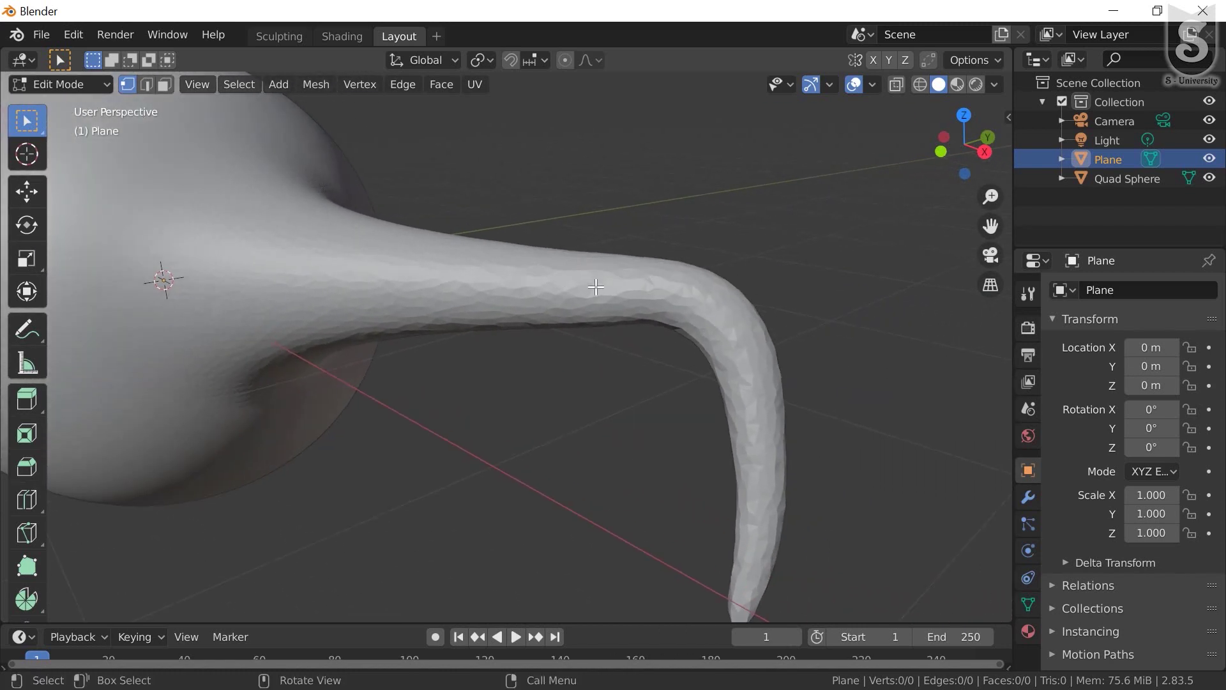
With Poly Build, place the first vertex on the sculpt surface near the arm's base
{"action": "left_click", "coordinate": [26, 569]}
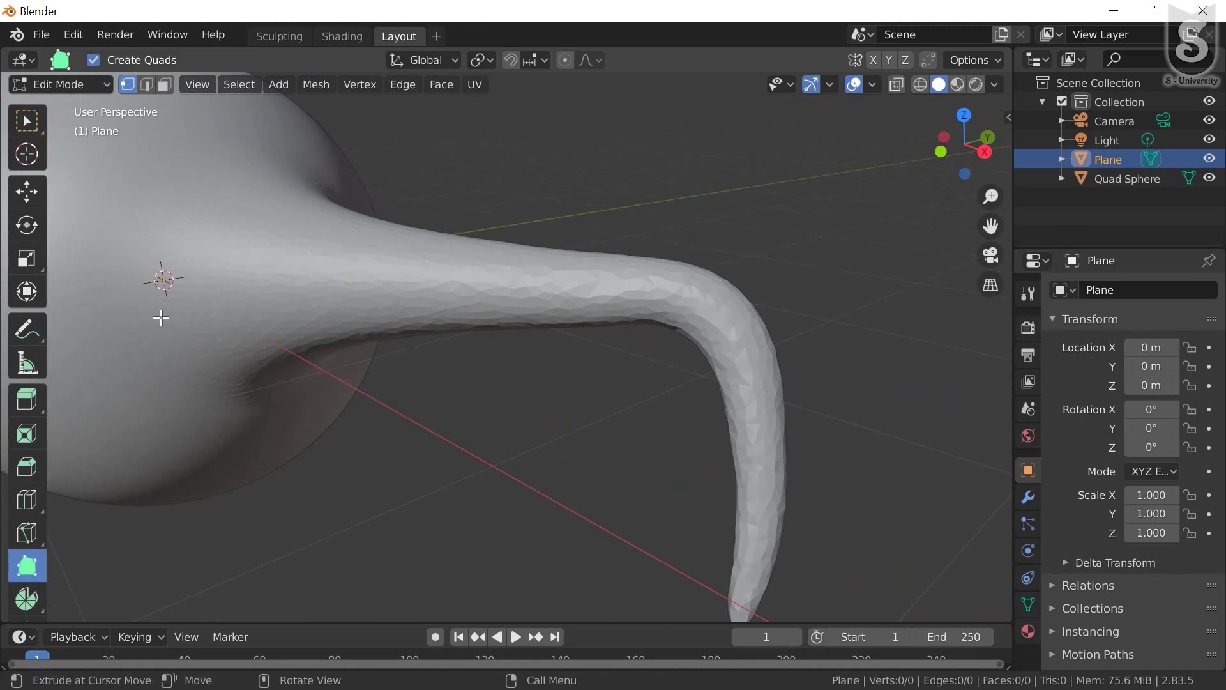
{"action": "middle_click_drag", "start_coordinate": [162, 318], "coordinate": [185, 320]}
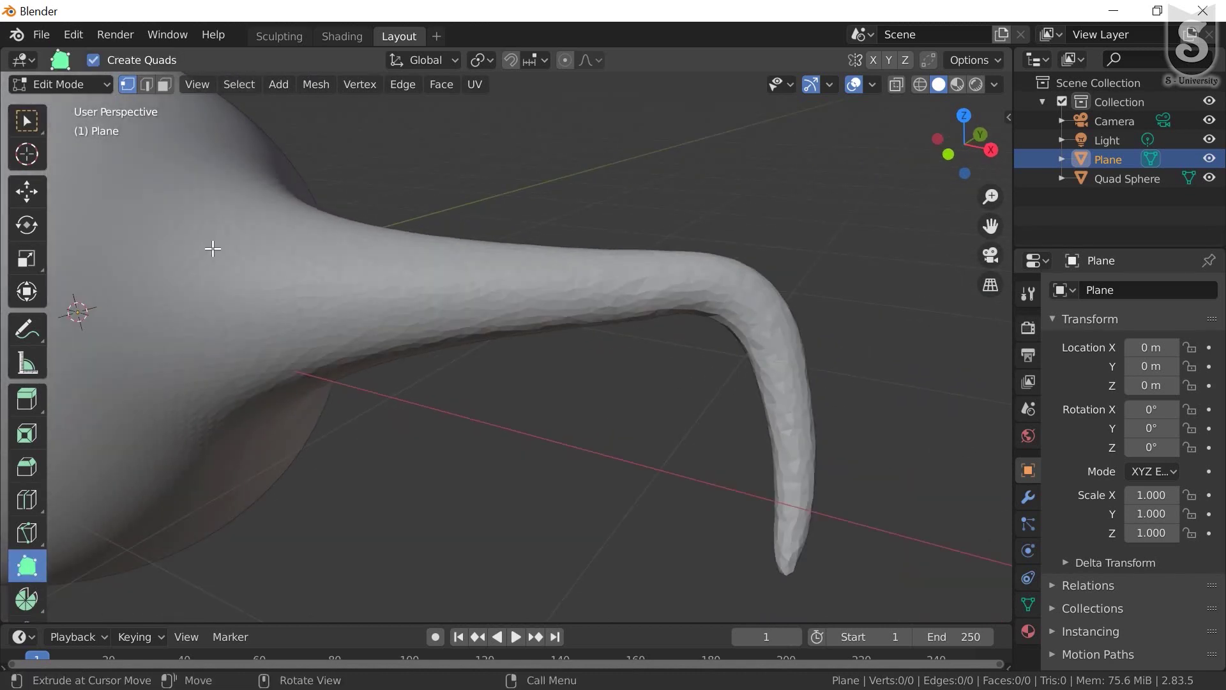
{"action": "key", "text": "ctrl"}
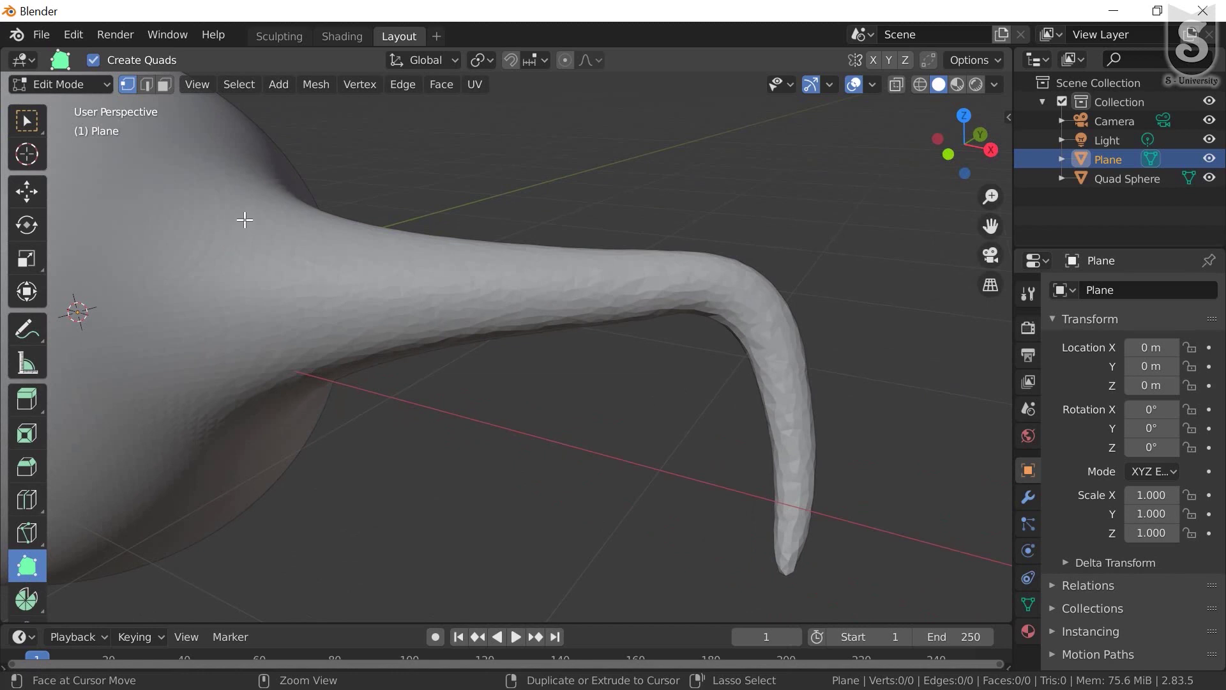
{"action": "left_click", "coordinate": [245, 219], "text": "ctrl"}
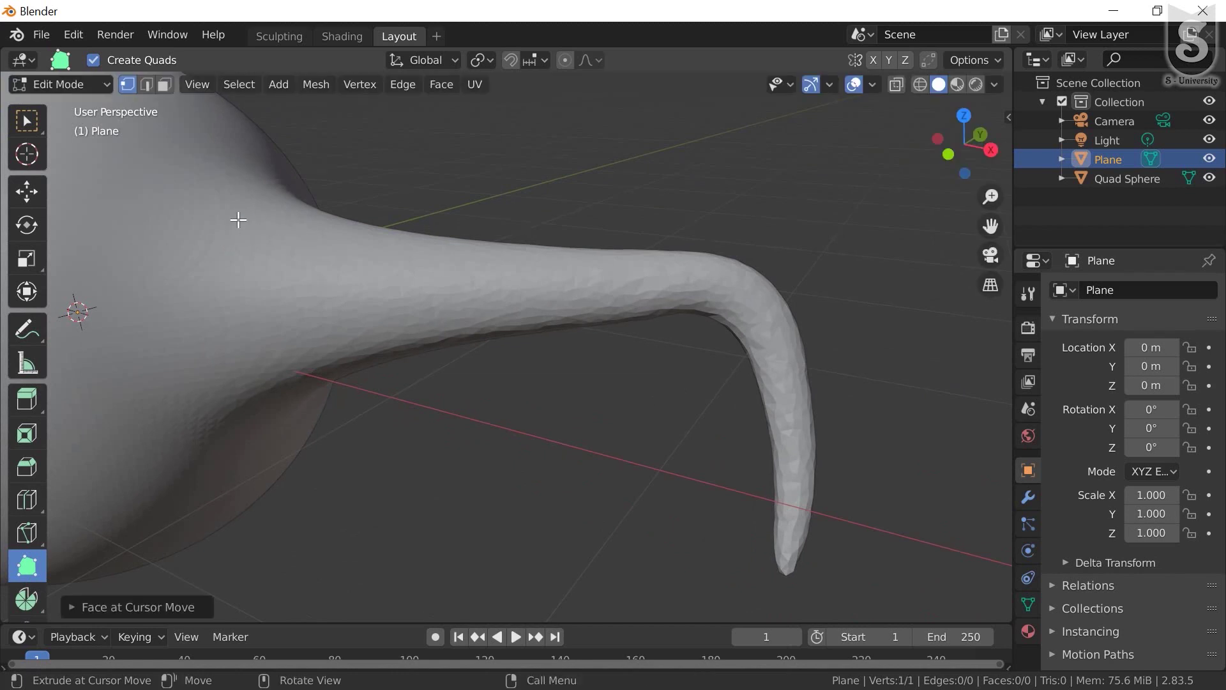
{"action": "left_click_drag", "start_coordinate": [250, 219], "coordinate": [291, 257]}
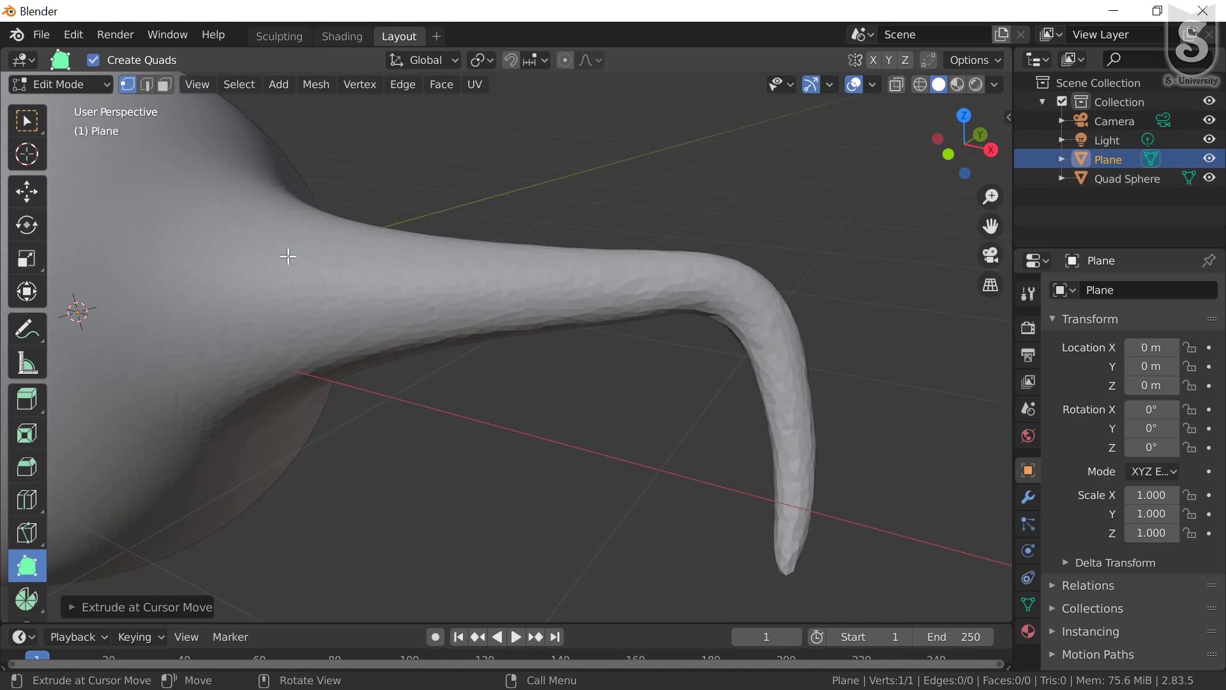
{"action": "left_click_drag", "start_coordinate": [288, 256], "coordinate": [259, 226]}
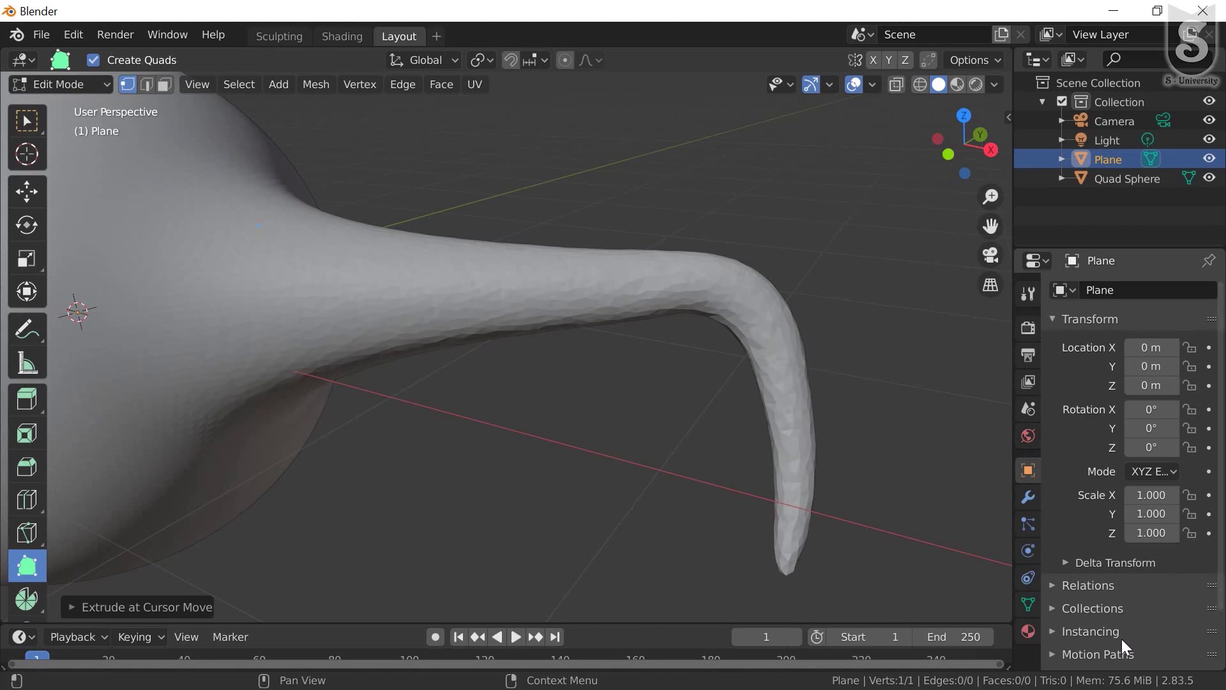
Turn on In Front in the Plane's Viewport Display properties
{"action": "scroll", "coordinate": [1110, 635], "scroll_direction": "down", "scroll_amount": 3}
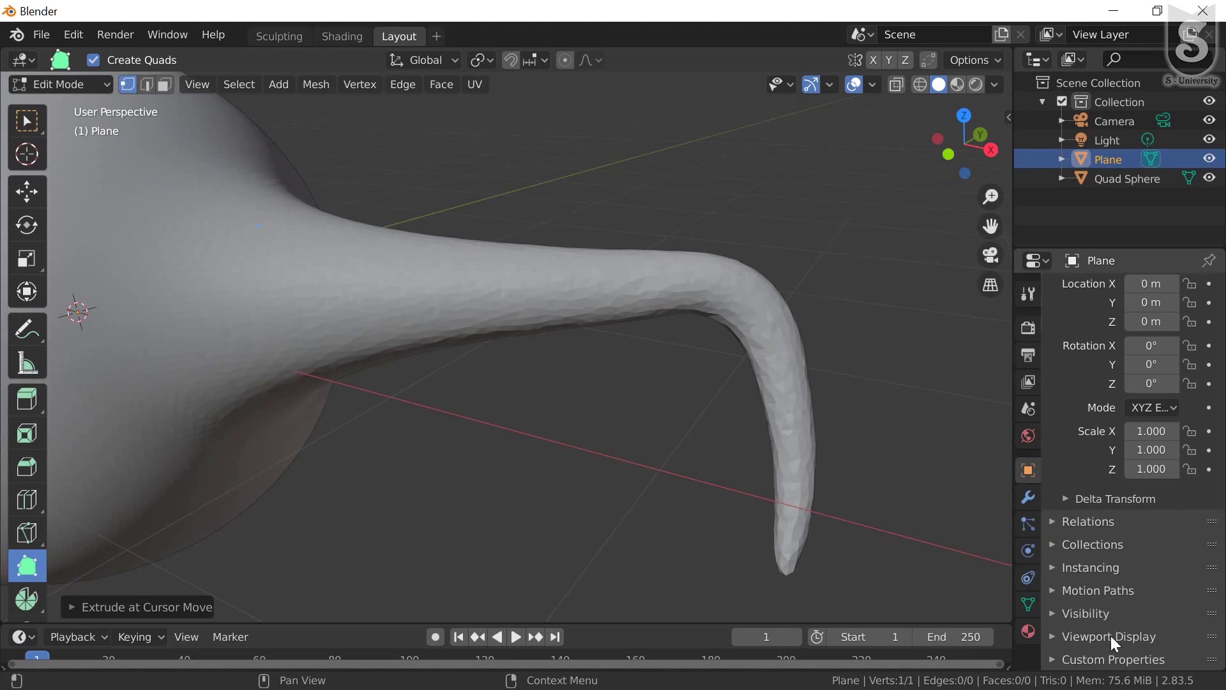
{"action": "left_click", "coordinate": [1050, 639]}
{"action": "scroll", "coordinate": [1075, 626], "scroll_direction": "down", "scroll_amount": 10}
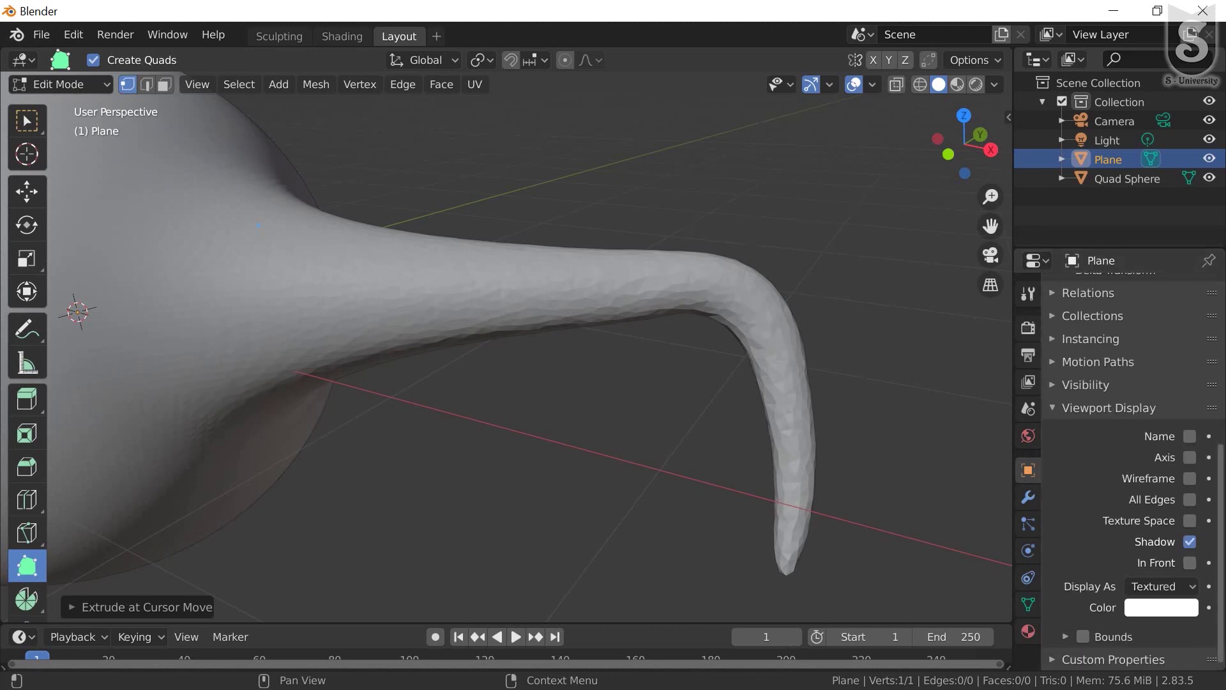
{"action": "left_click", "coordinate": [1190, 563]}
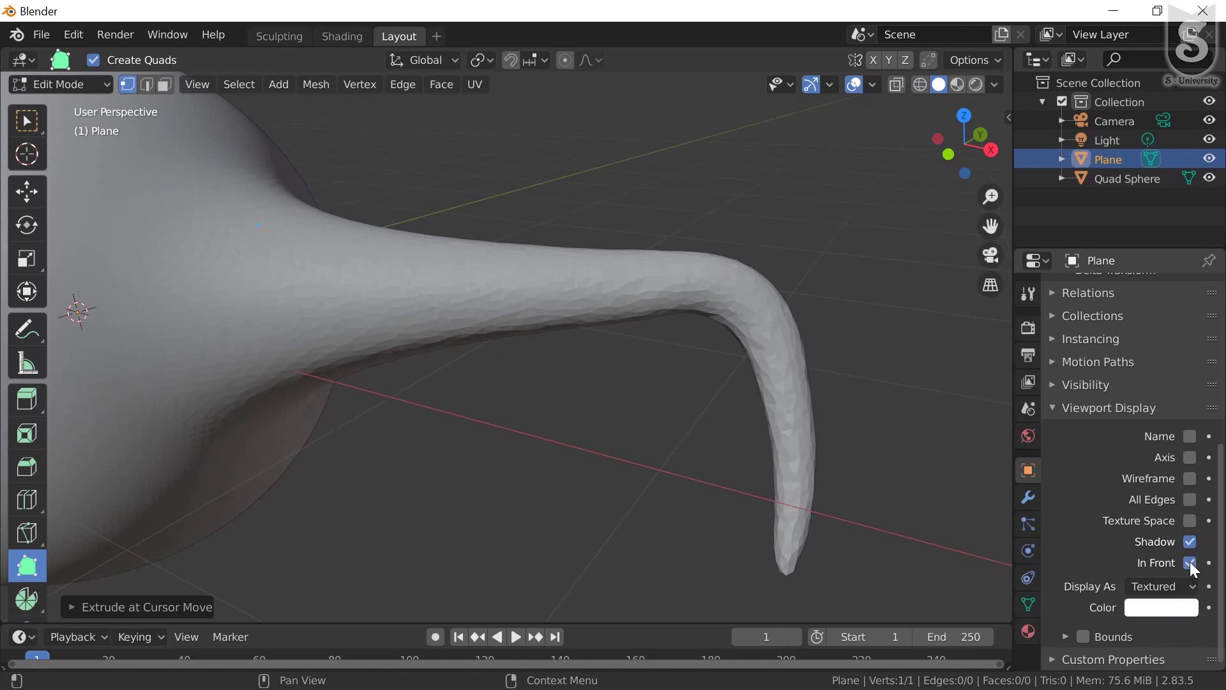
{"action": "middle_click_drag", "start_coordinate": [170, 340], "coordinate": [293, 285]}
{"action": "mouse_move", "coordinate": [285, 370]}
{"action": "middle_mouse_down"}
{"action": "mouse_move", "coordinate": [265, 361]}
{"action": "mouse_move", "coordinate": [279, 376]}
{"action": "mouse_move", "coordinate": [284, 327]}
{"action": "middle_mouse_up"}
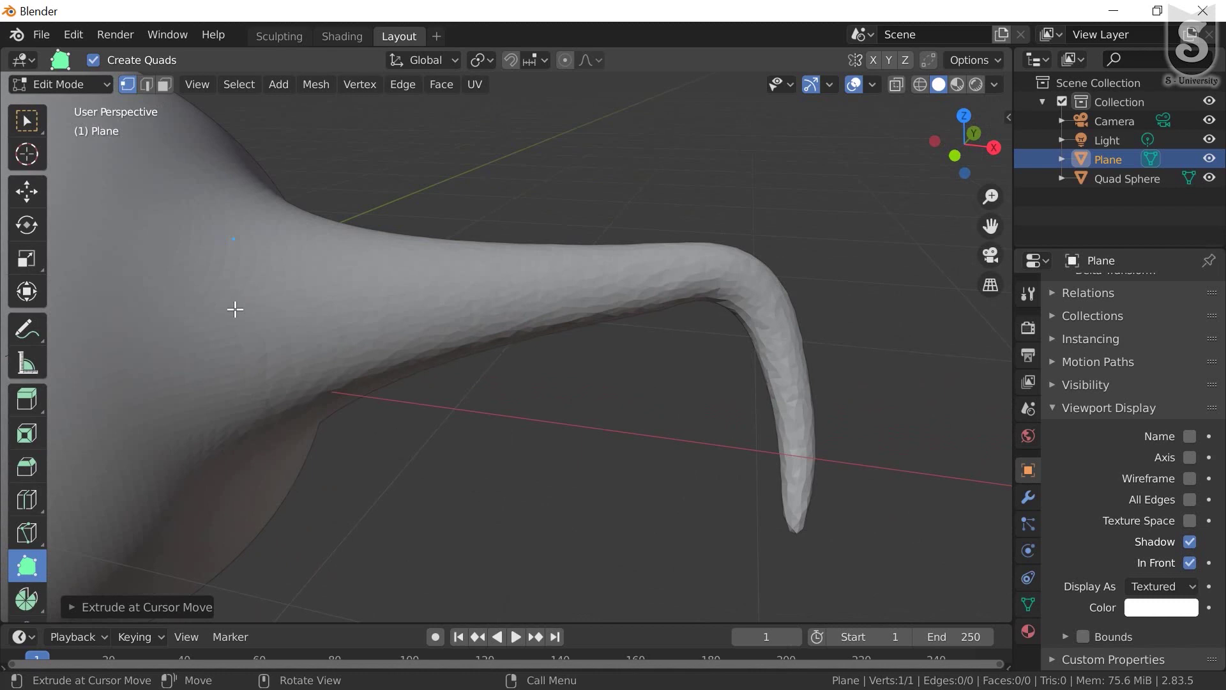
Add three connected vertices, fill them into a quad, and extrude a second quad below
{"action": "key", "text": "ctrl"}
{"action": "right_click", "coordinate": [235, 309], "text": "ctrl"}
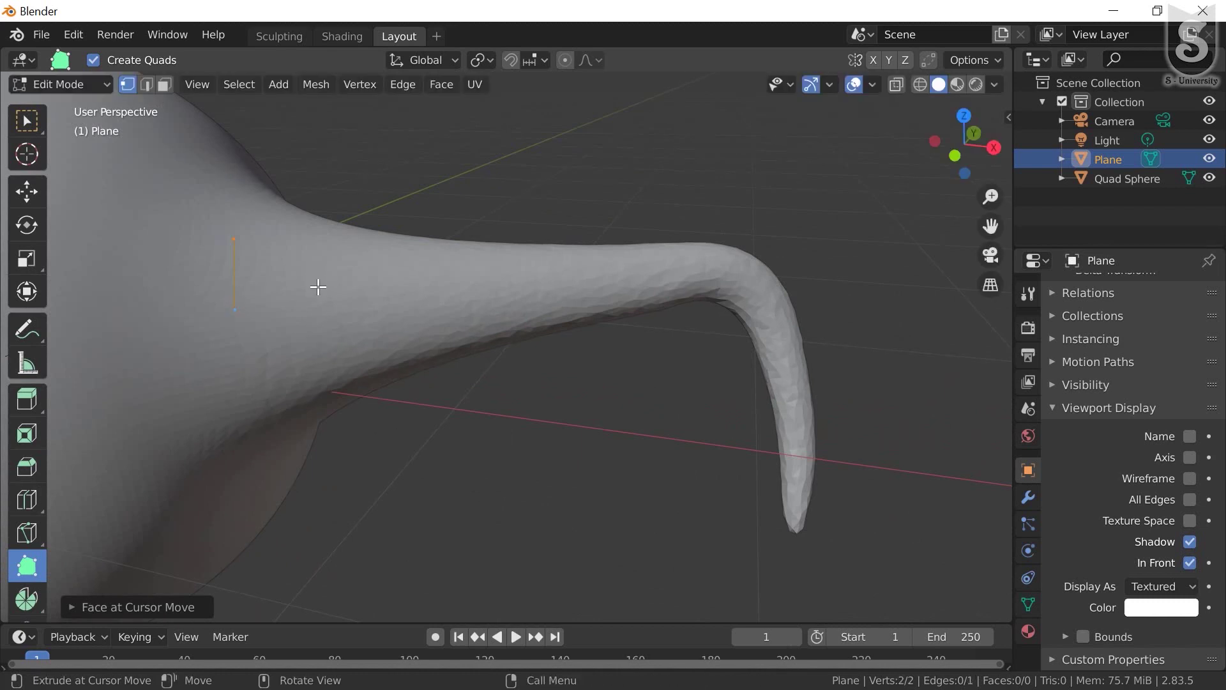
{"action": "key", "text": "ctrl"}
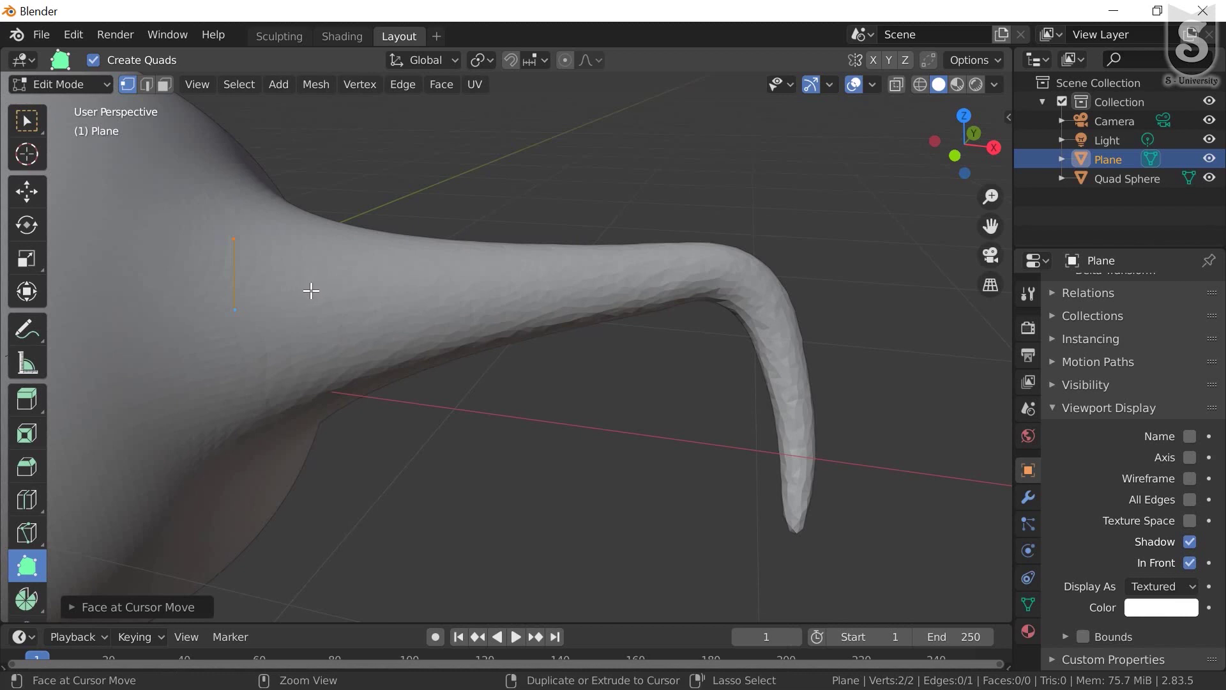
{"action": "right_click", "coordinate": [311, 291], "text": "ctrl"}
{"action": "right_click", "coordinate": [303, 240], "text": "ctrl"}
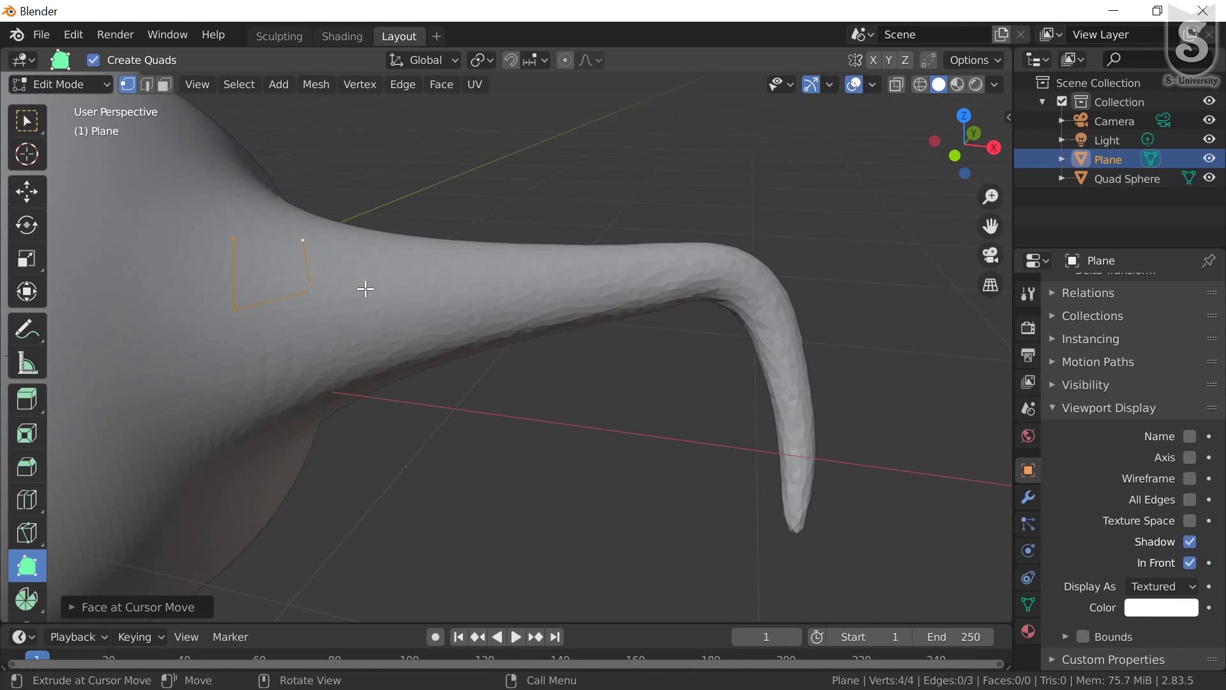
{"action": "key", "text": "f"}
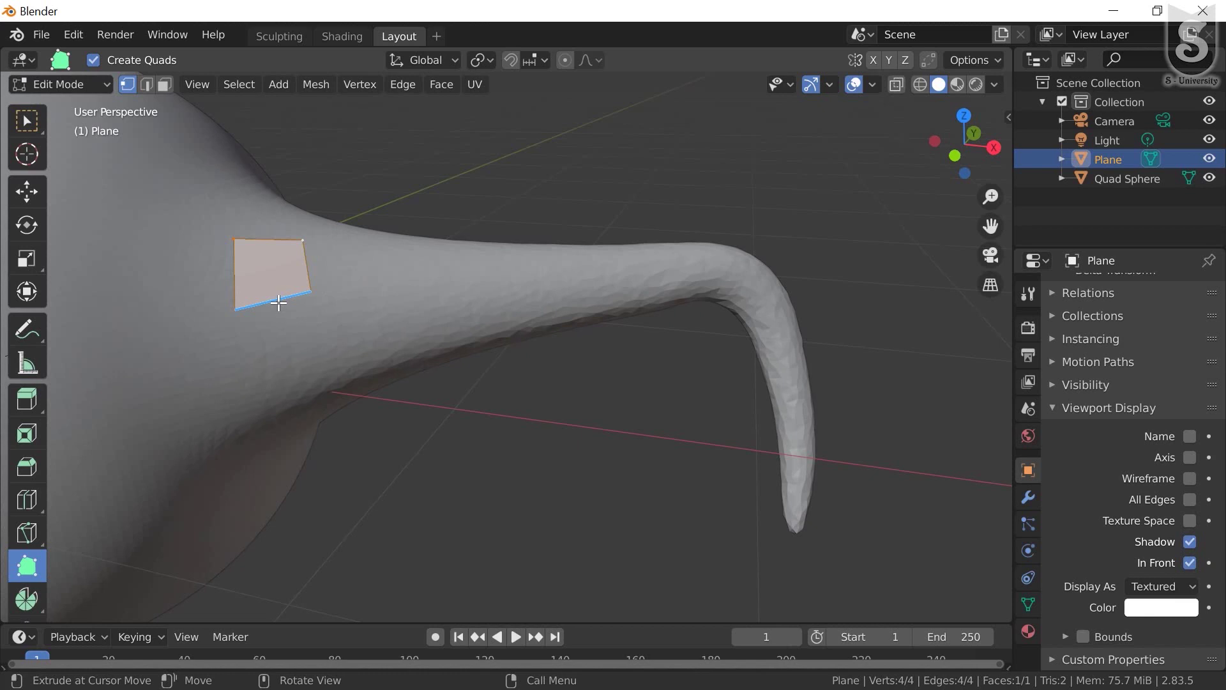
{"action": "left_click", "coordinate": [278, 303]}
{"action": "left_click_drag", "start_coordinate": [279, 302], "coordinate": [302, 375]}
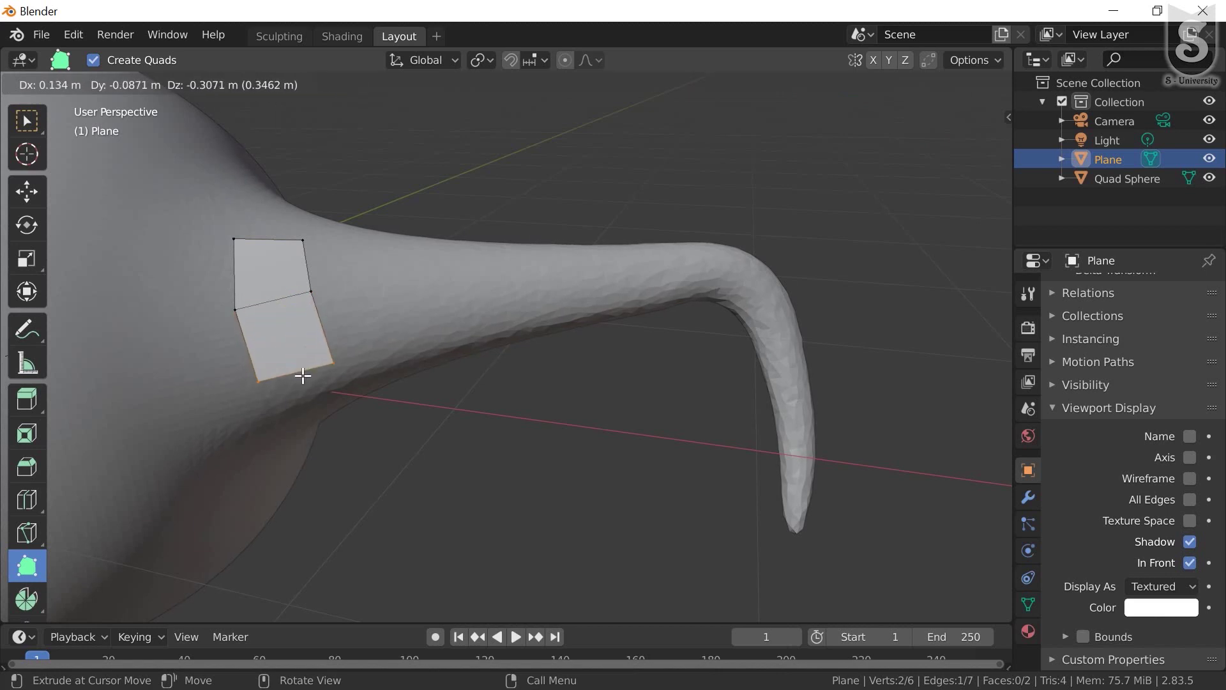
{"action": "left_click_drag", "start_coordinate": [303, 376], "coordinate": [303, 375]}
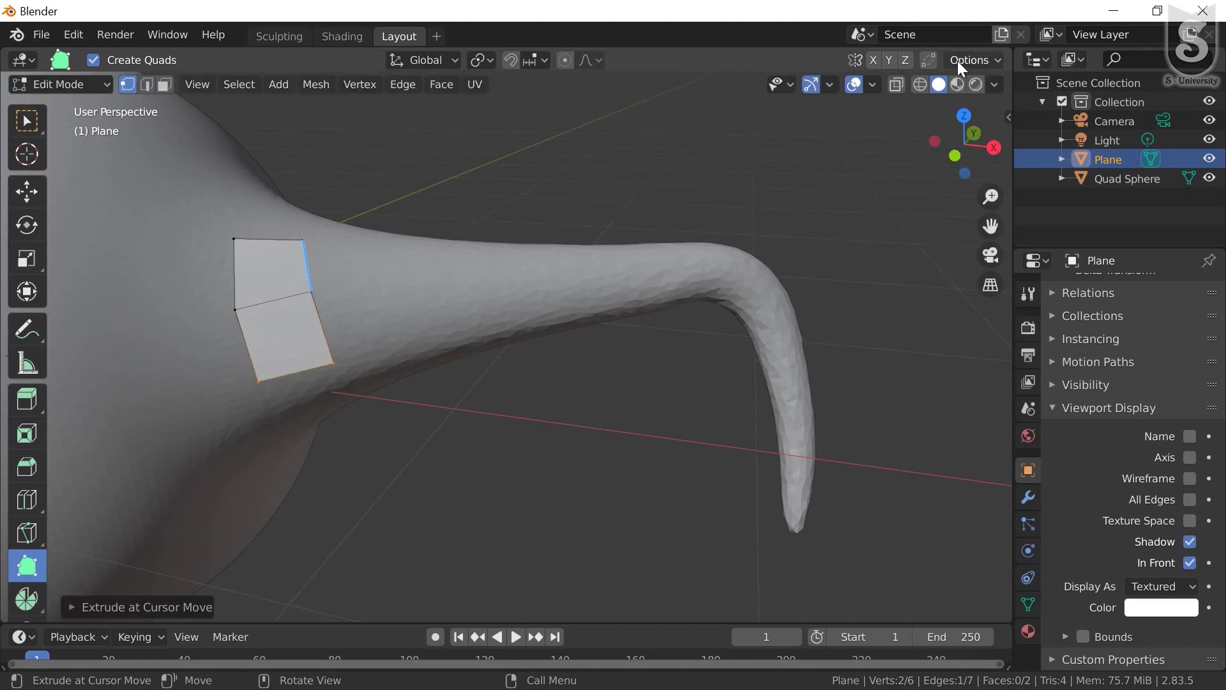
Enable Auto Merge from the viewport Options menu
{"action": "left_click", "coordinate": [976, 60]}
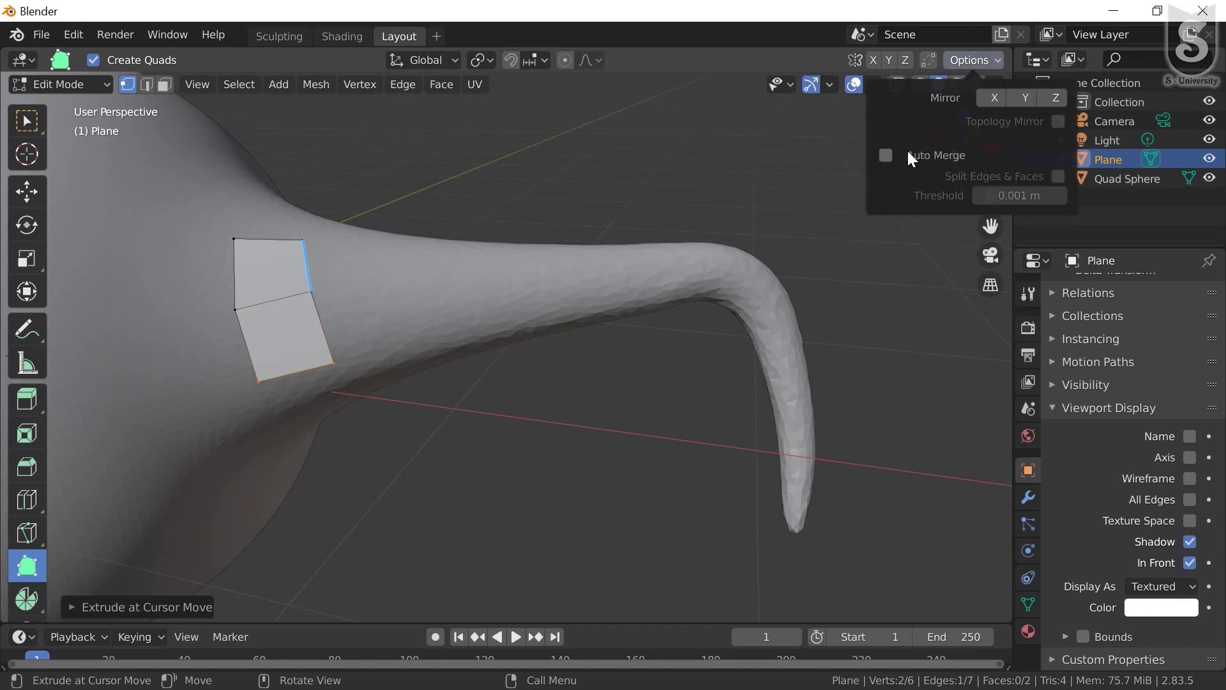
{"action": "left_click", "coordinate": [885, 155]}
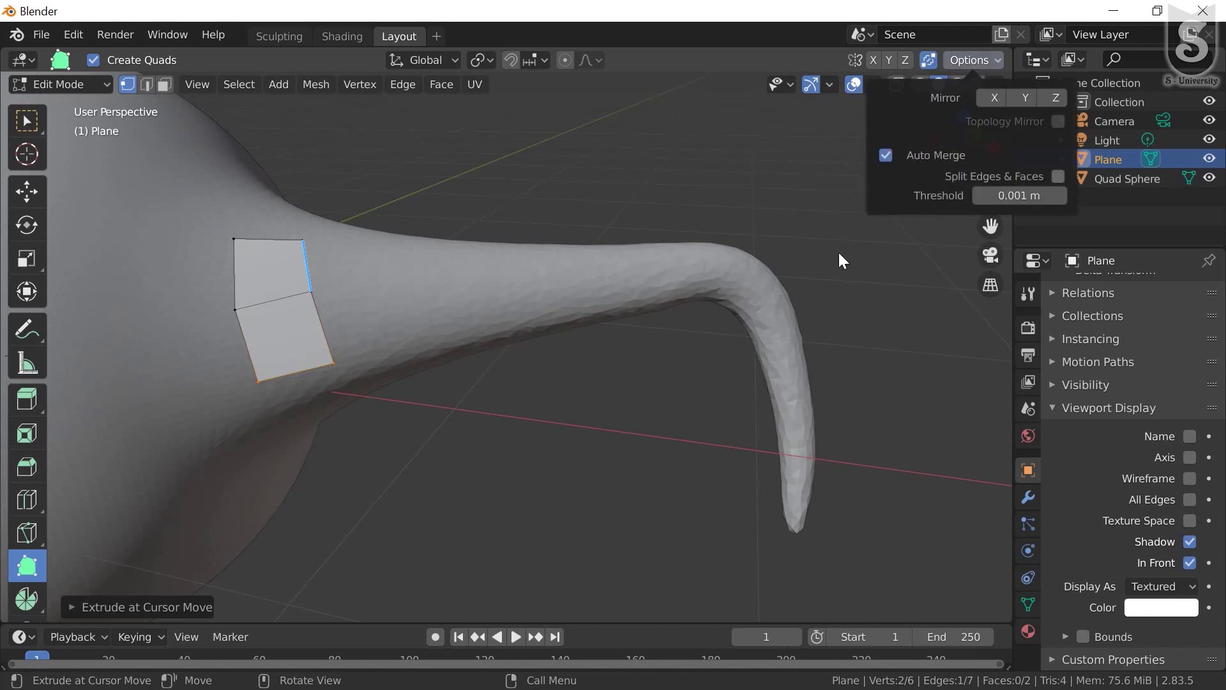
{"action": "mouse_move", "coordinate": [355, 279]}
{"action": "middle_mouse_down"}
{"action": "mouse_move", "coordinate": [369, 262]}
{"action": "mouse_move", "coordinate": [326, 284]}
{"action": "middle_mouse_up"}
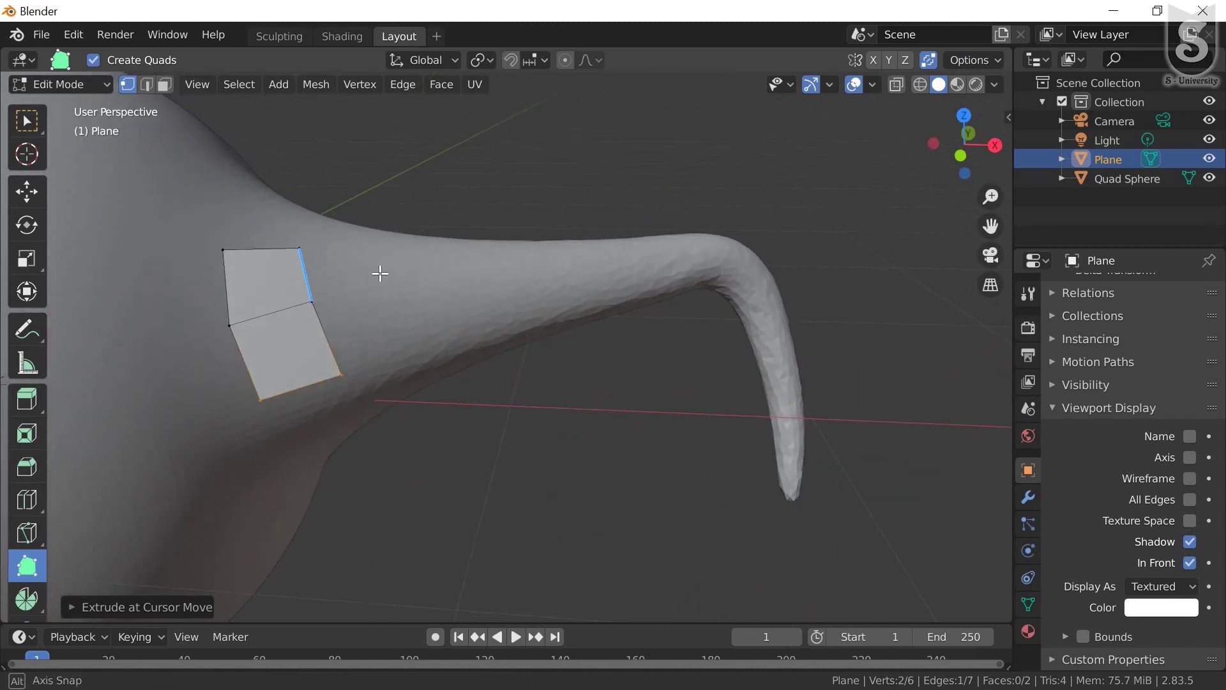
Extrude six more quads along the horn, bringing the strip to 8 faces
{"action": "left_click", "coordinate": [301, 275]}
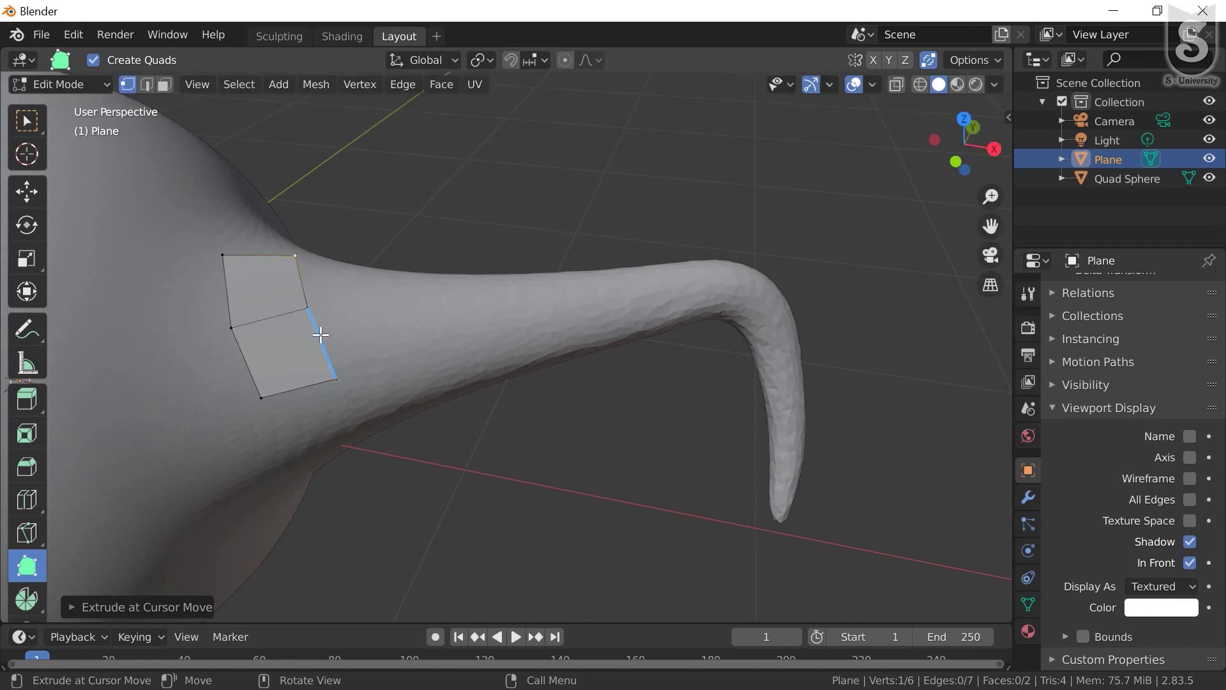
{"action": "mouse_move", "coordinate": [321, 335]}
{"action": "left_mouse_down"}
{"action": "mouse_move", "coordinate": [383, 345]}
{"action": "mouse_move", "coordinate": [425, 333]}
{"action": "left_mouse_up"}
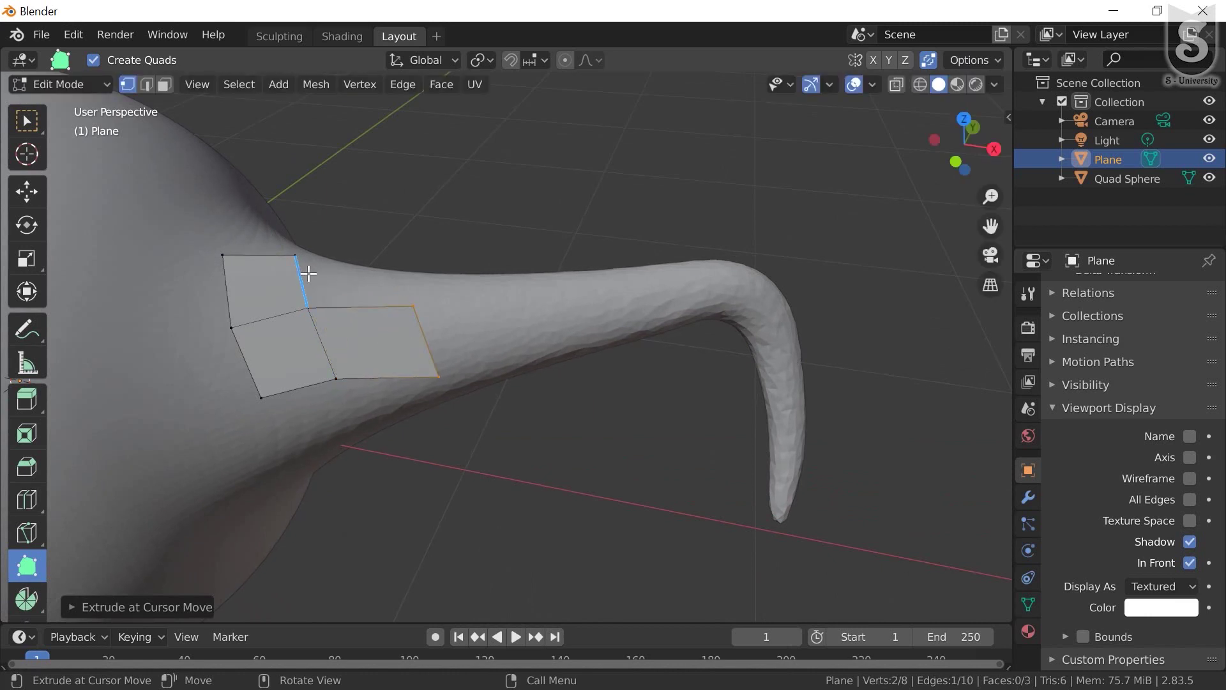
{"action": "mouse_move", "coordinate": [308, 273]}
{"action": "left_mouse_down"}
{"action": "mouse_move", "coordinate": [427, 265]}
{"action": "mouse_move", "coordinate": [416, 271]}
{"action": "left_mouse_up"}
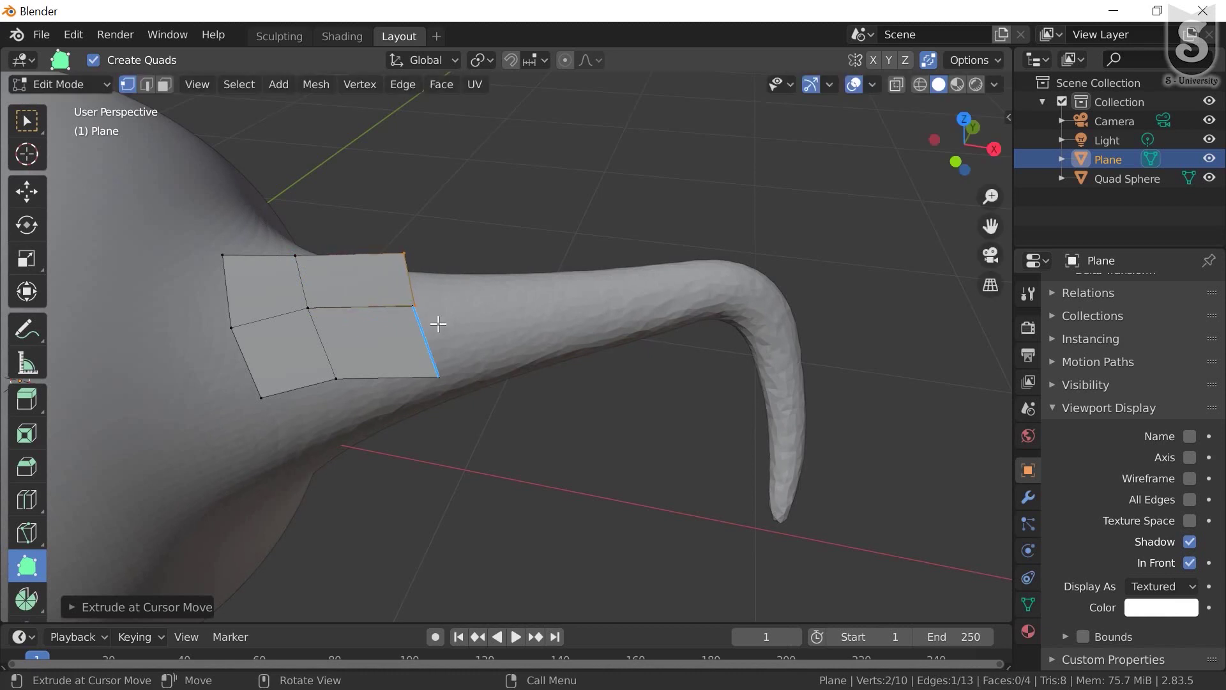
{"action": "mouse_move", "coordinate": [438, 326]}
{"action": "left_mouse_down"}
{"action": "mouse_move", "coordinate": [563, 306]}
{"action": "mouse_move", "coordinate": [547, 306]}
{"action": "left_mouse_up"}
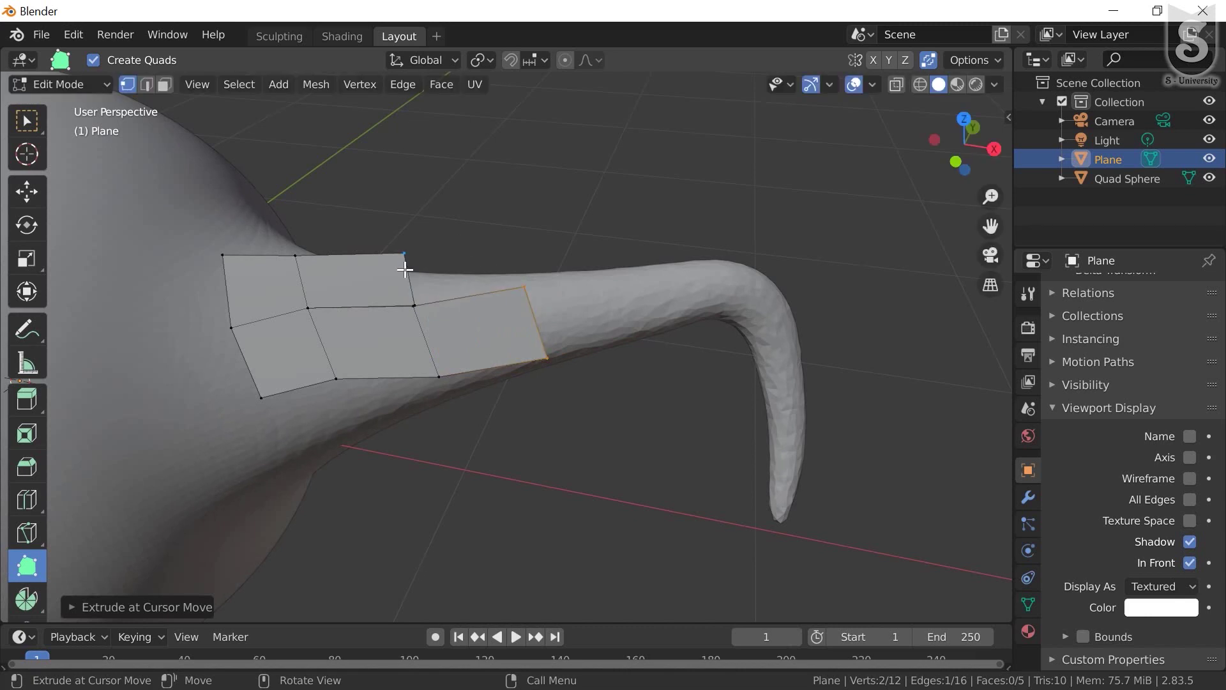
{"action": "mouse_move", "coordinate": [402, 281]}
{"action": "left_mouse_down"}
{"action": "mouse_move", "coordinate": [399, 266]}
{"action": "mouse_move", "coordinate": [487, 282]}
{"action": "mouse_move", "coordinate": [512, 260]}
{"action": "left_mouse_up"}
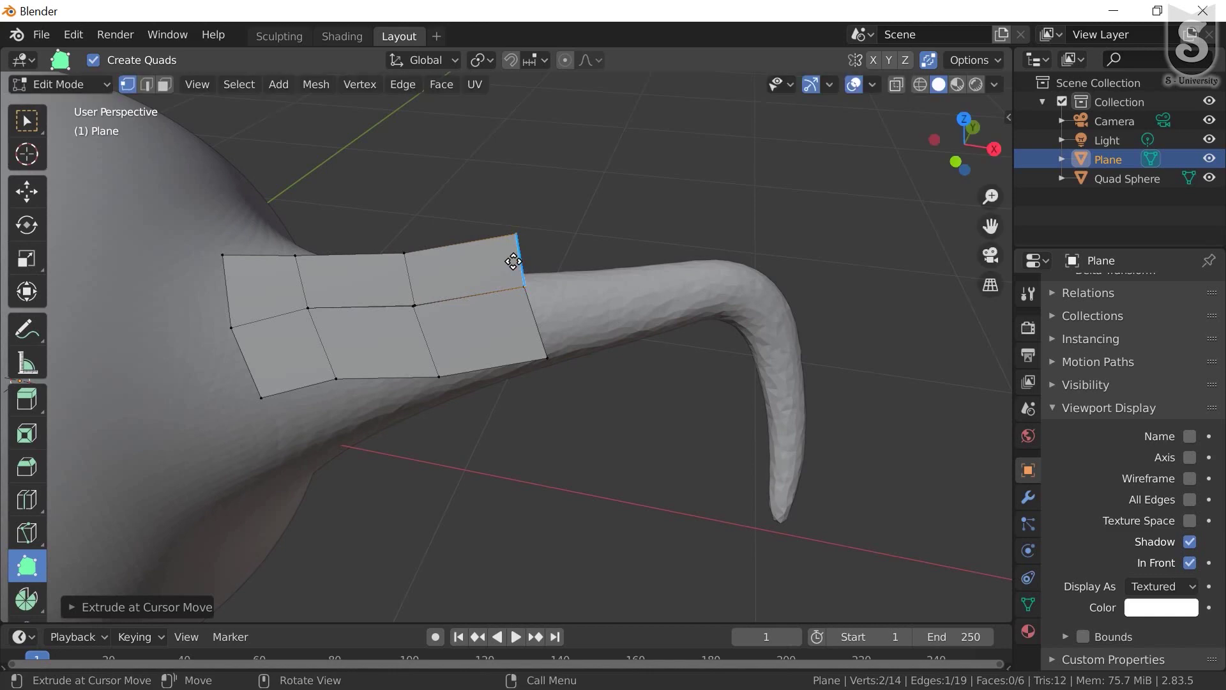
{"action": "mouse_move", "coordinate": [546, 307]}
{"action": "middle_mouse_down"}
{"action": "mouse_move", "coordinate": [624, 370]}
{"action": "mouse_move", "coordinate": [539, 300]}
{"action": "mouse_move", "coordinate": [549, 258]}
{"action": "mouse_move", "coordinate": [539, 300]}
{"action": "mouse_move", "coordinate": [506, 310]}
{"action": "mouse_move", "coordinate": [597, 248]}
{"action": "middle_mouse_up"}
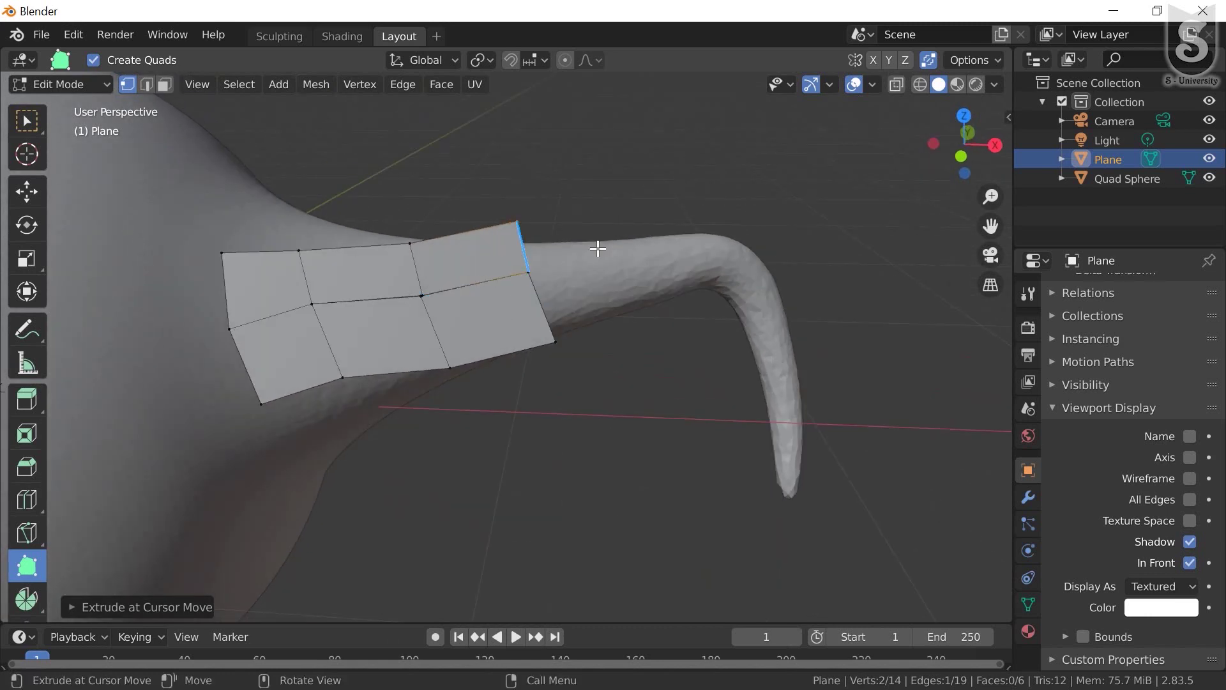
{"action": "left_click_drag", "start_coordinate": [559, 303], "coordinate": [664, 283]}
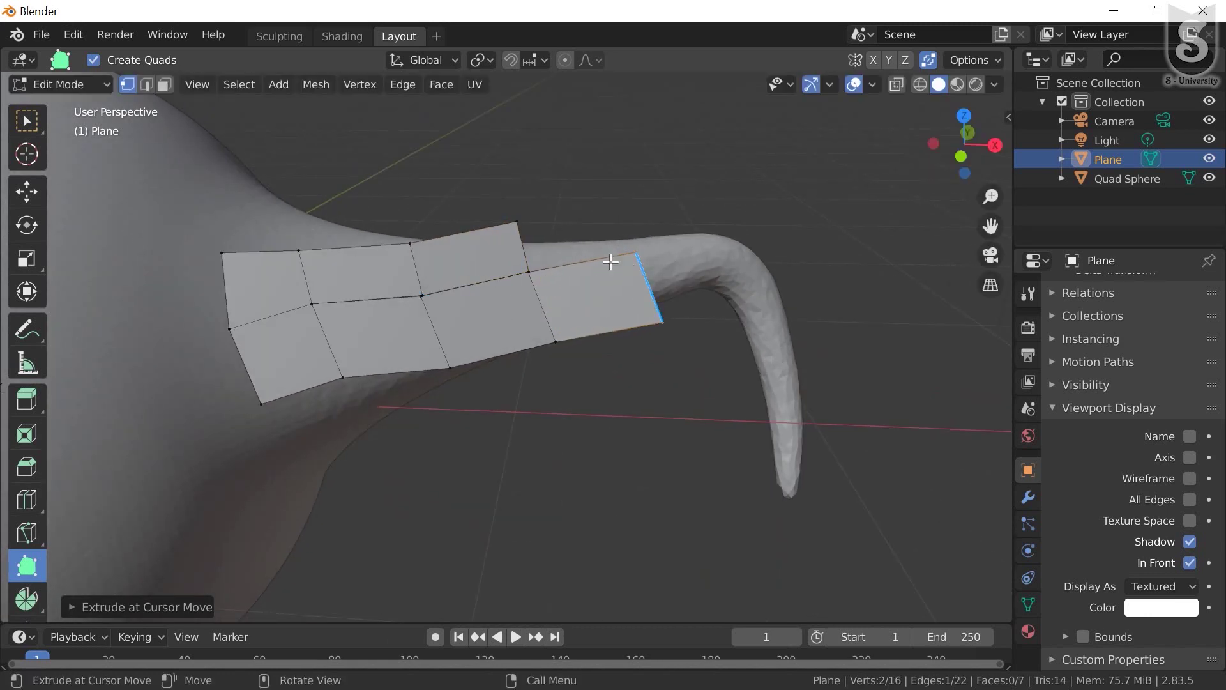
{"action": "left_click_drag", "start_coordinate": [532, 244], "coordinate": [638, 222]}
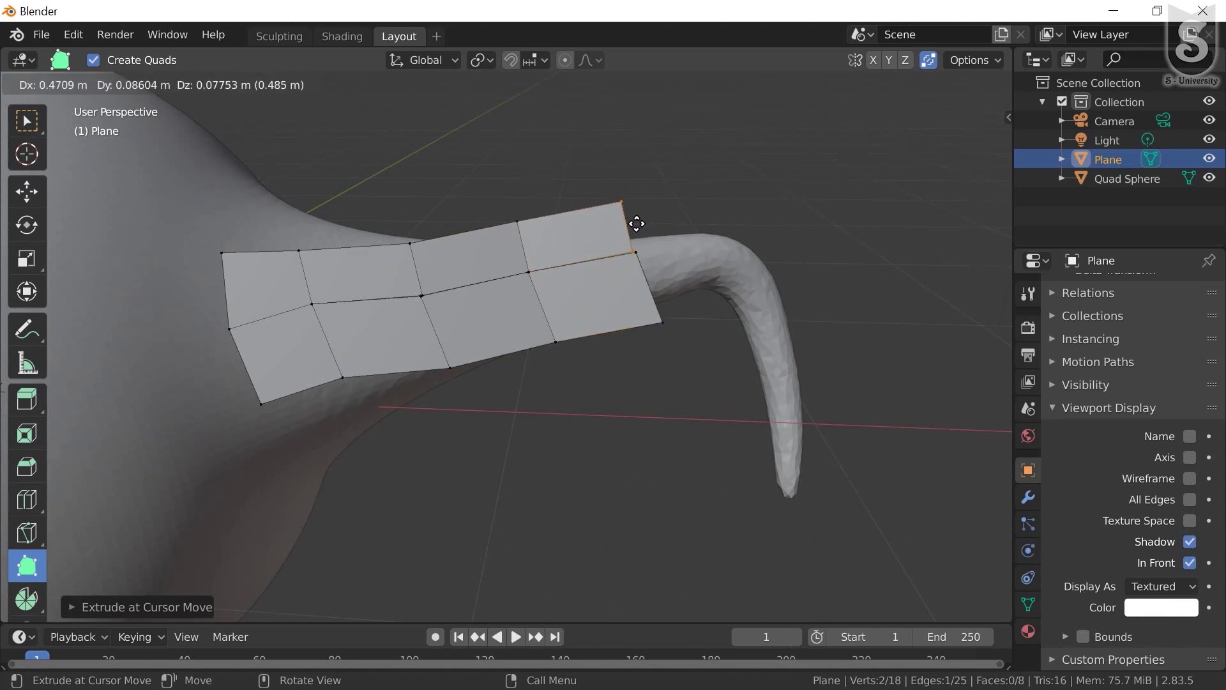
{"action": "mouse_move", "coordinate": [638, 223]}
{"action": "left_mouse_down"}
{"action": "mouse_move", "coordinate": [634, 207]}
{"action": "mouse_move", "coordinate": [626, 225]}
{"action": "left_mouse_up"}
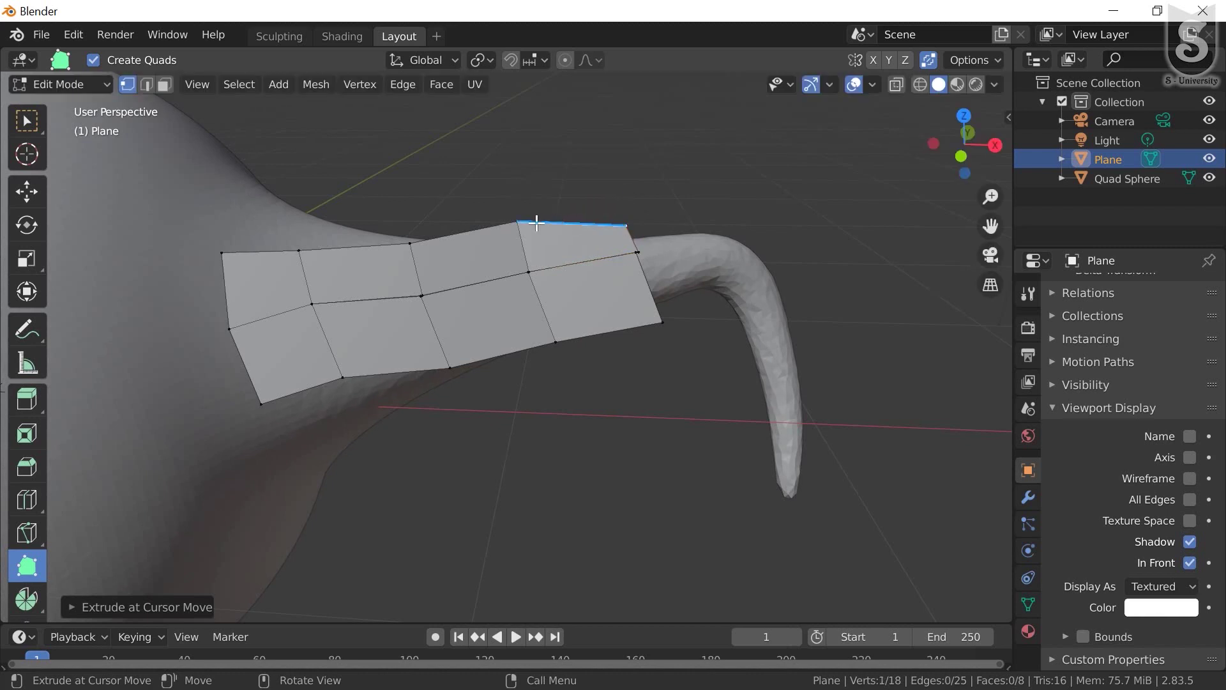
Even out the strip's top-border vertices and snug the end vertex onto the horn
{"action": "left_click_drag", "start_coordinate": [519, 222], "coordinate": [519, 235]}
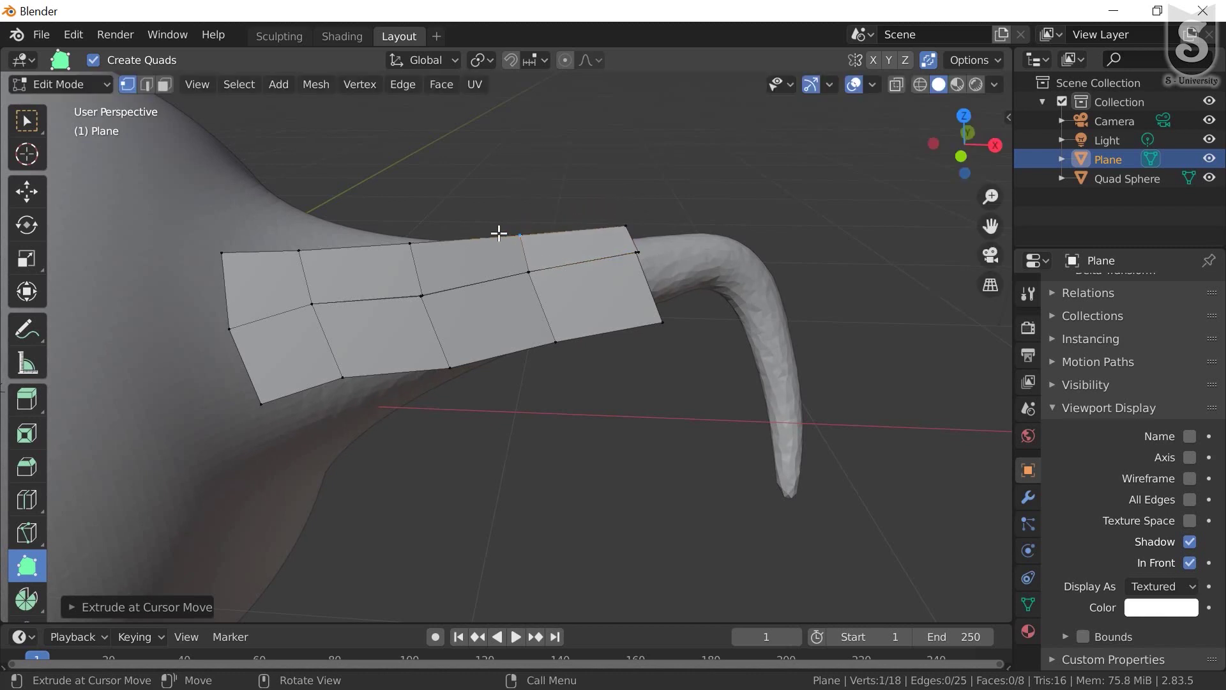
{"action": "left_click_drag", "start_coordinate": [411, 243], "coordinate": [413, 249]}
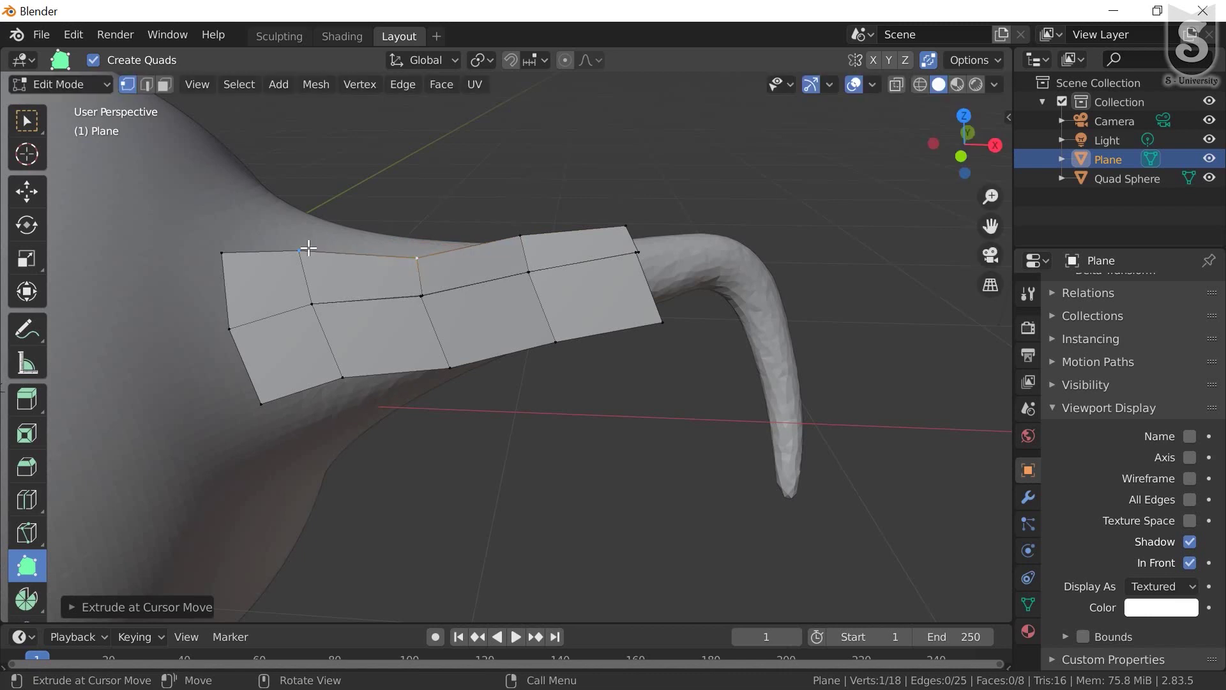
{"action": "left_click_drag", "start_coordinate": [298, 249], "coordinate": [296, 244]}
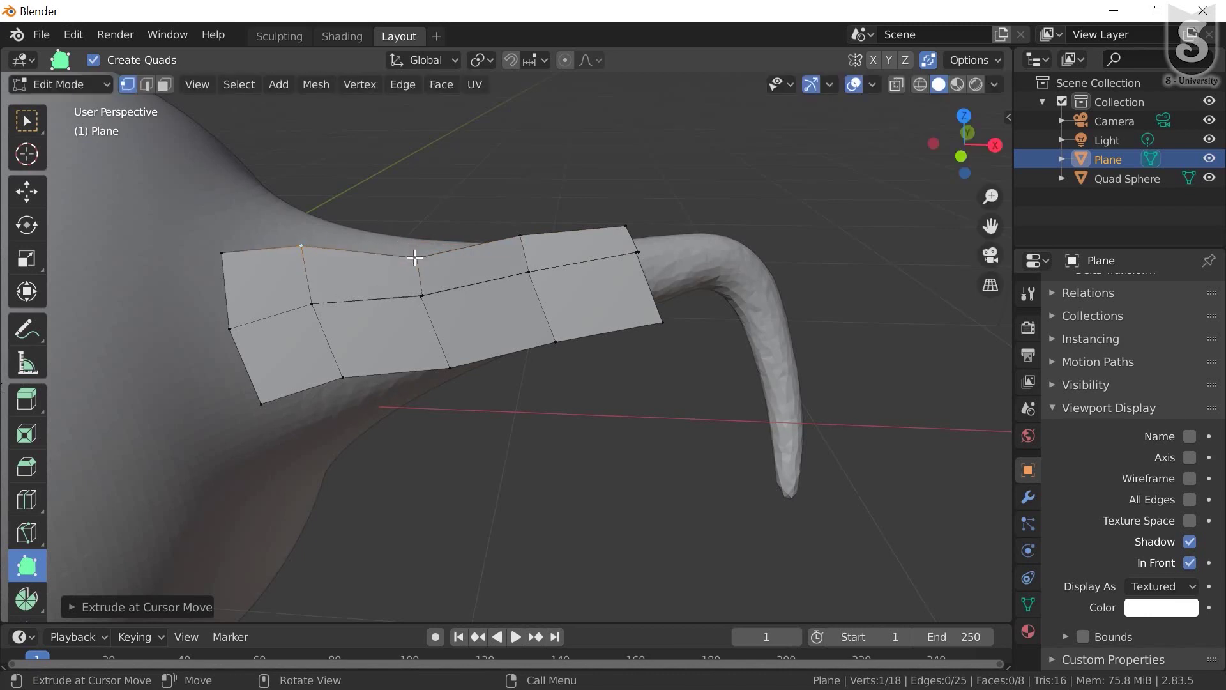
{"action": "left_click_drag", "start_coordinate": [423, 255], "coordinate": [419, 247]}
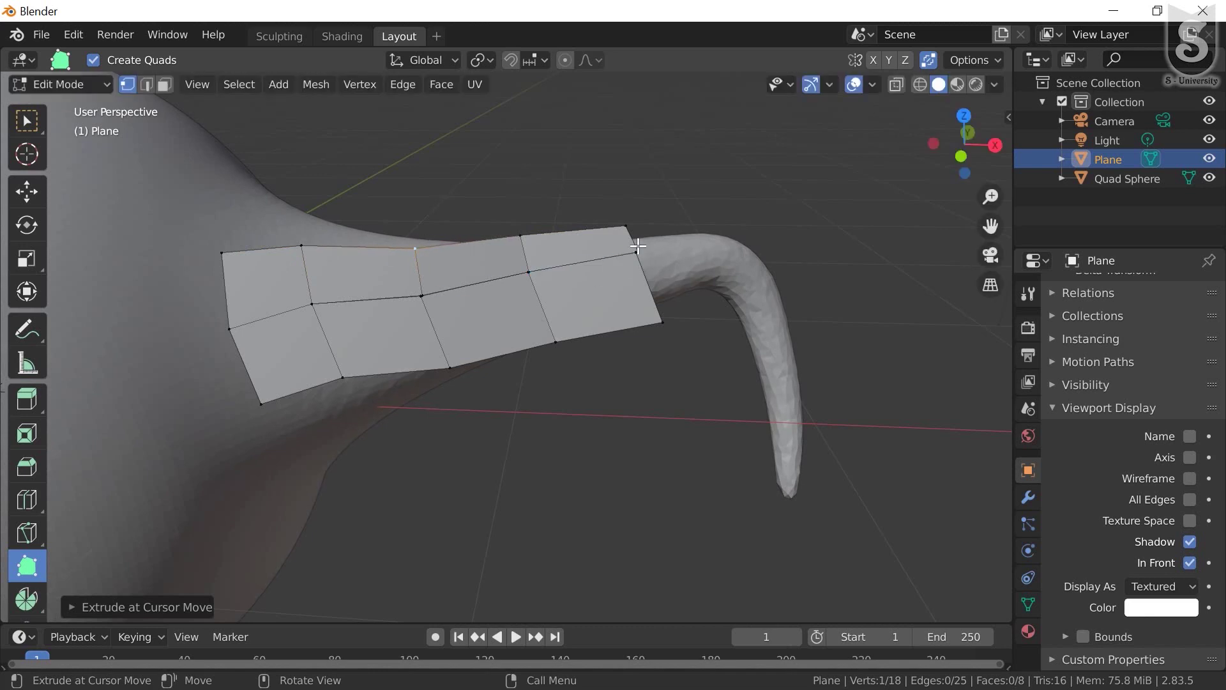
{"action": "left_click_drag", "start_coordinate": [636, 248], "coordinate": [656, 227]}
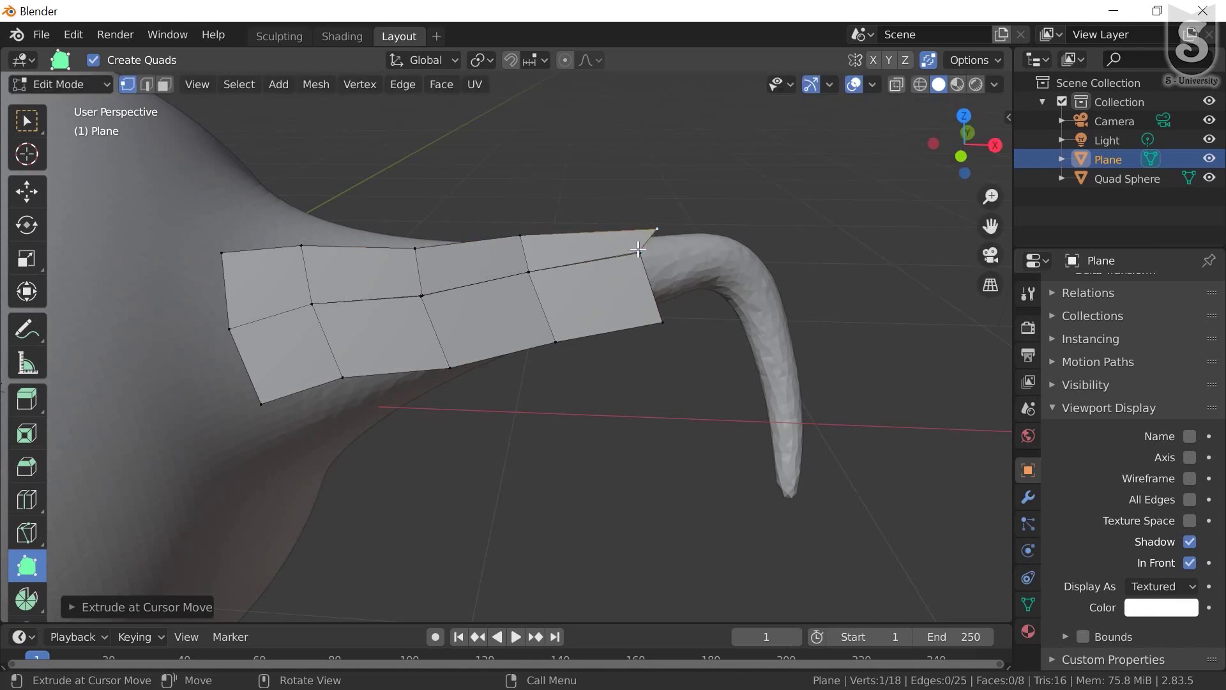
{"action": "left_click_drag", "start_coordinate": [638, 249], "coordinate": [649, 256]}
Extrude a ninth quad onto the horn's curved tube and fit its corners to the surface
{"action": "scroll", "coordinate": [654, 243], "scroll_direction": "up", "scroll_amount": 1}
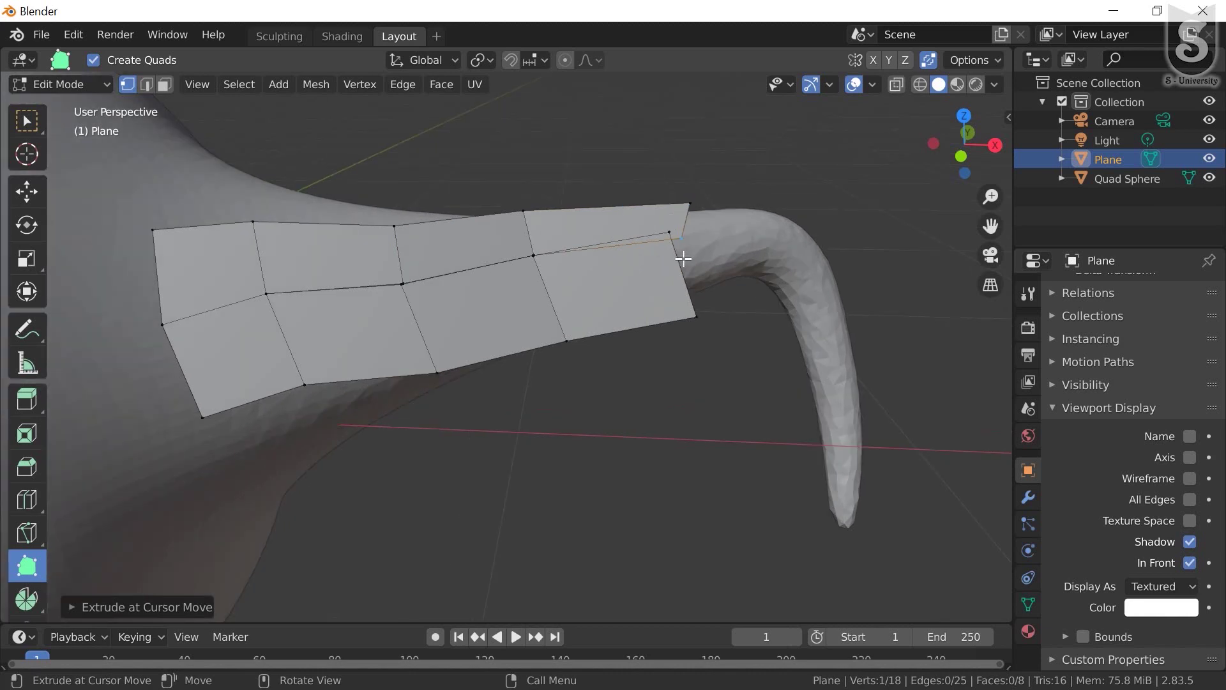
{"action": "mouse_move", "coordinate": [681, 267]}
{"action": "left_mouse_down"}
{"action": "mouse_move", "coordinate": [748, 256]}
{"action": "mouse_move", "coordinate": [743, 244]}
{"action": "left_mouse_up"}
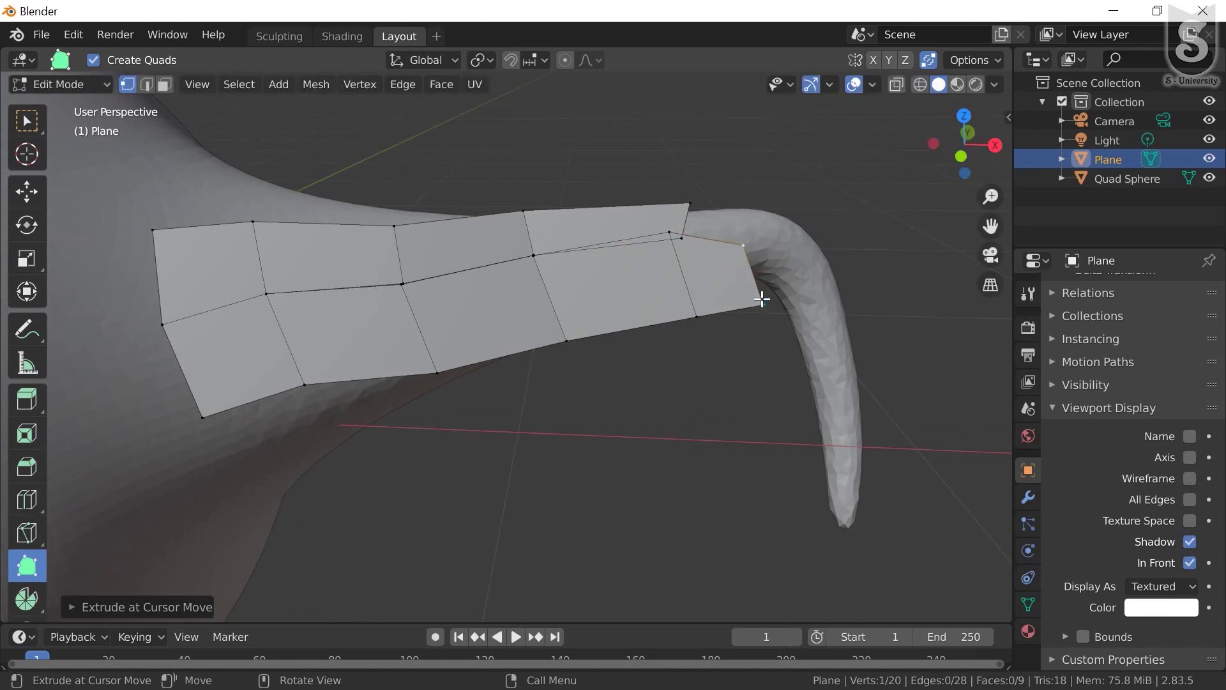
{"action": "mouse_move", "coordinate": [763, 306]}
{"action": "left_mouse_down"}
{"action": "mouse_move", "coordinate": [729, 311]}
{"action": "mouse_move", "coordinate": [696, 291]}
{"action": "left_mouse_up"}
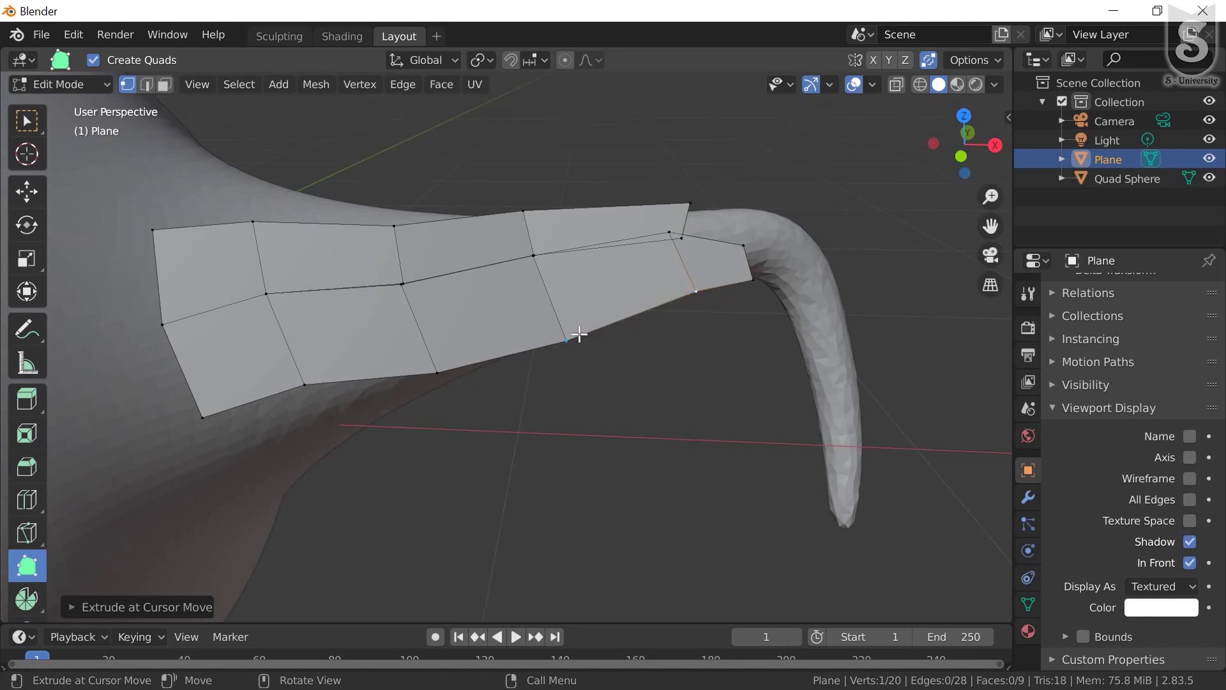
{"action": "left_click_drag", "start_coordinate": [573, 344], "coordinate": [570, 318]}
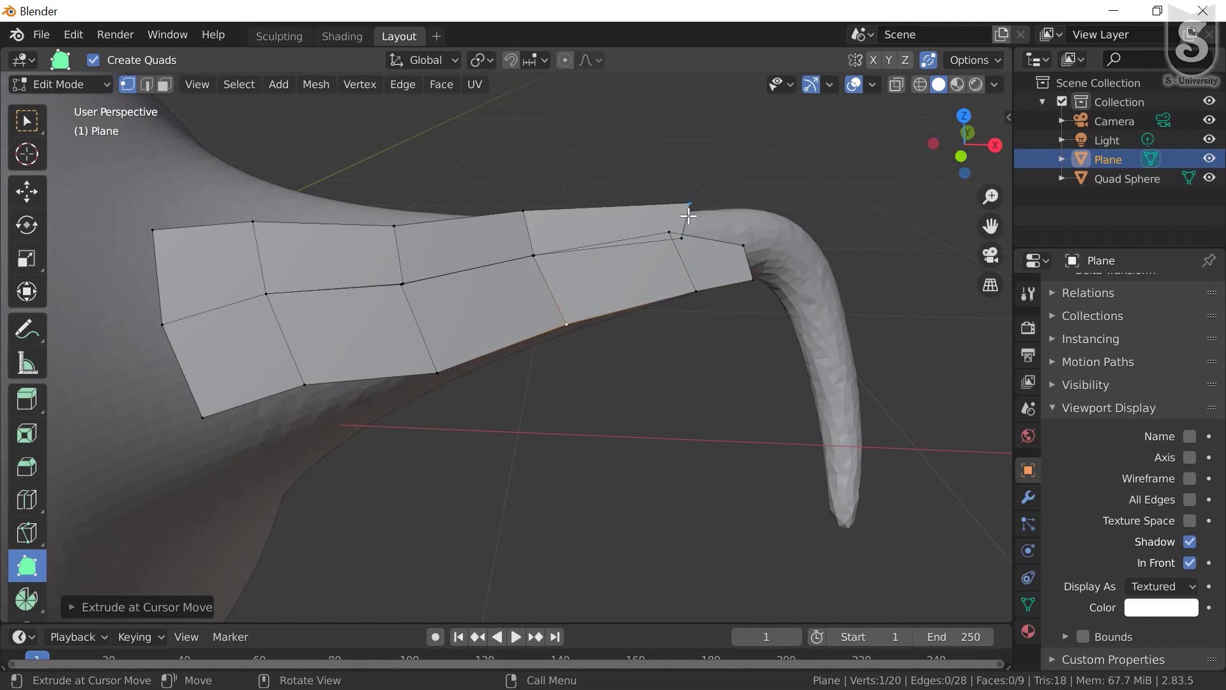
{"action": "mouse_move", "coordinate": [676, 227]}
{"action": "middle_mouse_down"}
{"action": "mouse_move", "coordinate": [583, 247]}
{"action": "mouse_move", "coordinate": [491, 244]}
{"action": "mouse_move", "coordinate": [405, 219]}
{"action": "middle_mouse_up"}
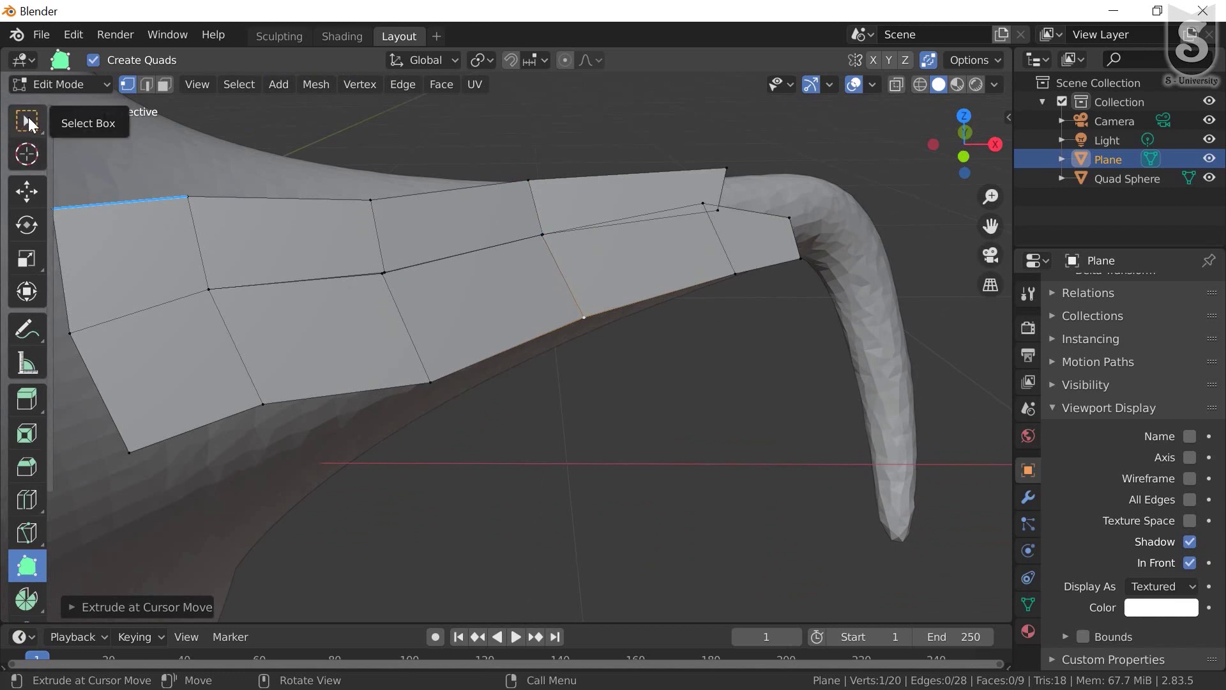
{"action": "left_click", "coordinate": [26, 121]}
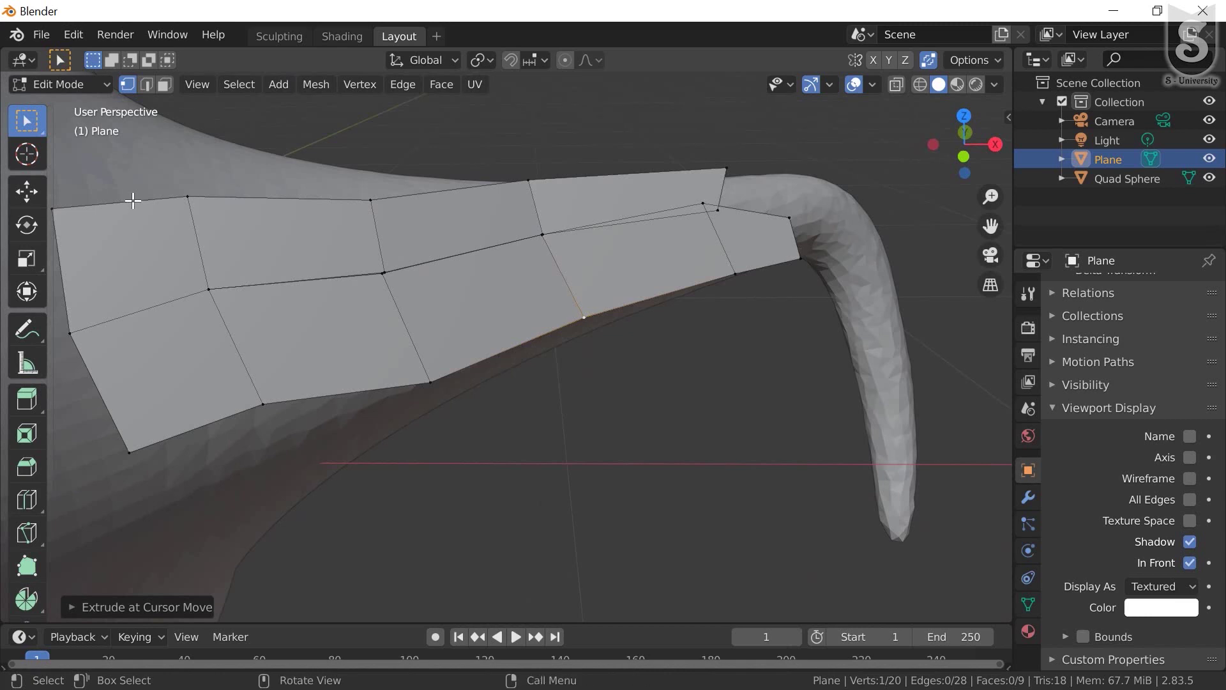
In Edge select mode, select the four top border edges of the strip
{"action": "left_click", "coordinate": [147, 85]}
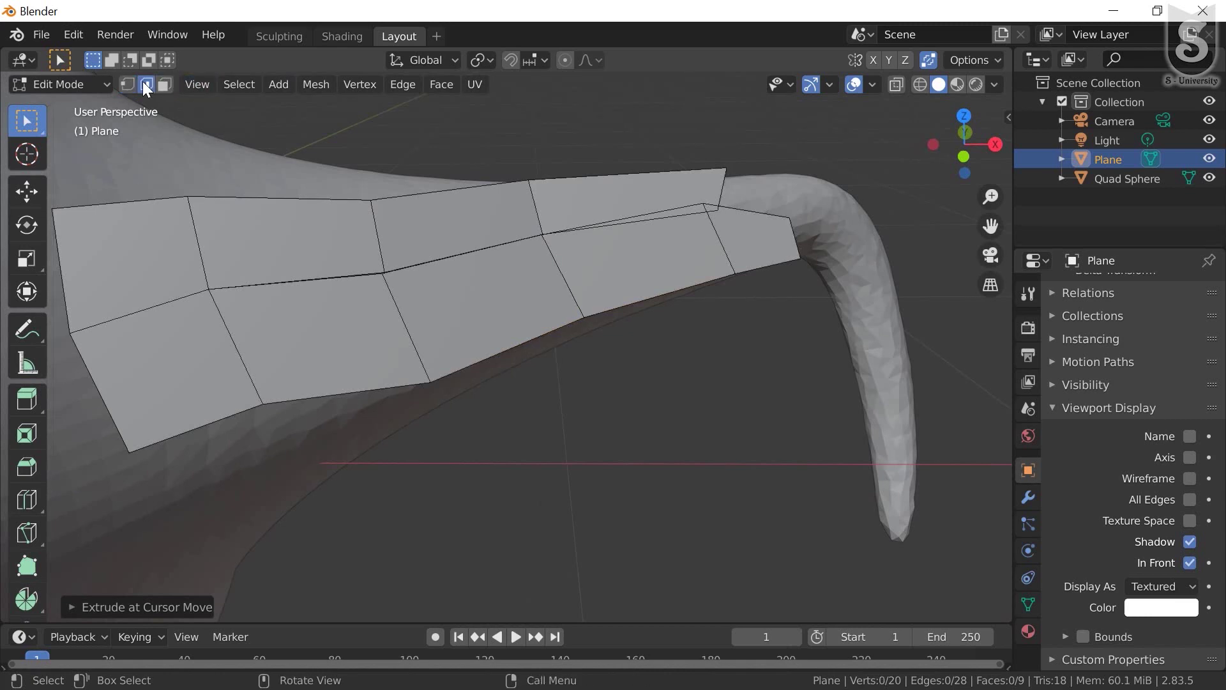
{"action": "left_click", "coordinate": [116, 206], "text": "shift"}
{"action": "left_click", "coordinate": [279, 193], "text": "shift"}
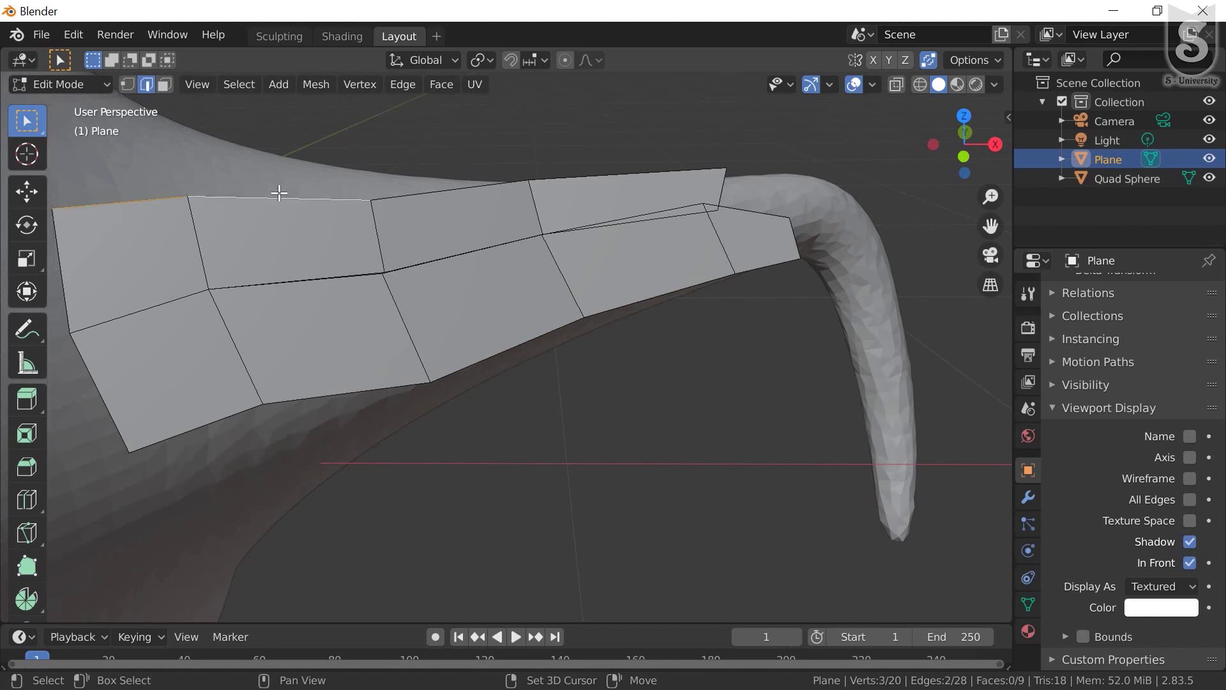
{"action": "left_click", "coordinate": [450, 191], "text": "shift"}
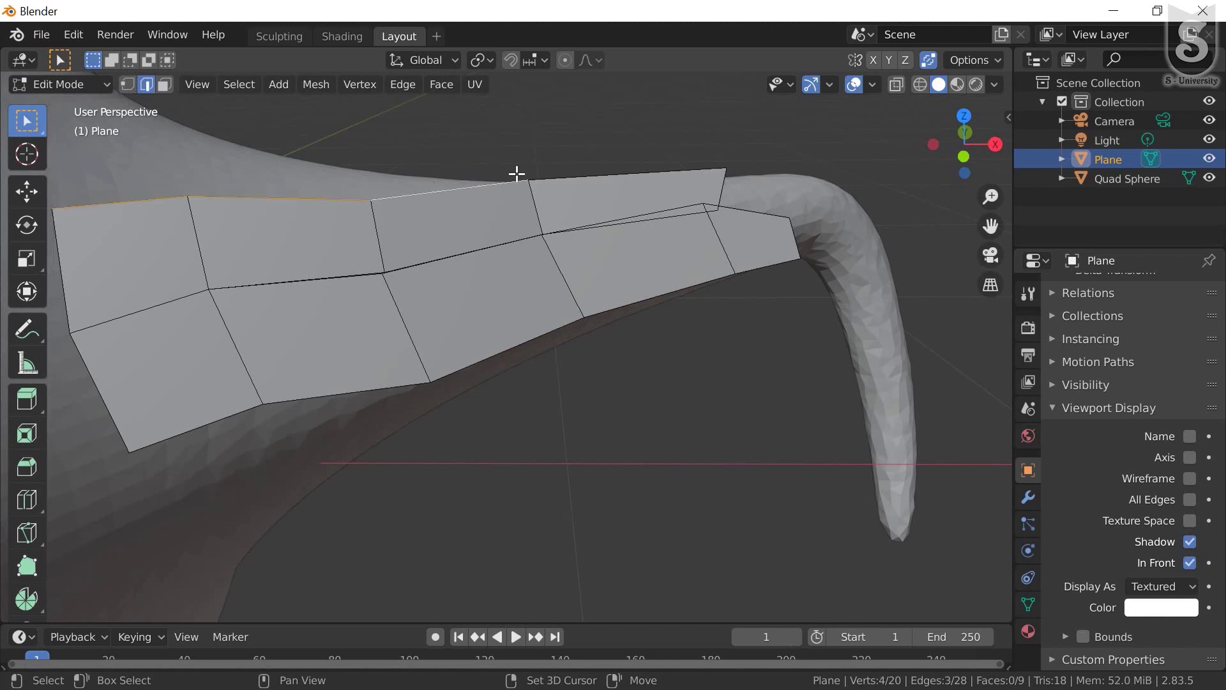
{"action": "left_click", "coordinate": [581, 177], "text": "shift"}
{"action": "middle_click_drag", "start_coordinate": [548, 185], "coordinate": [538, 207]}
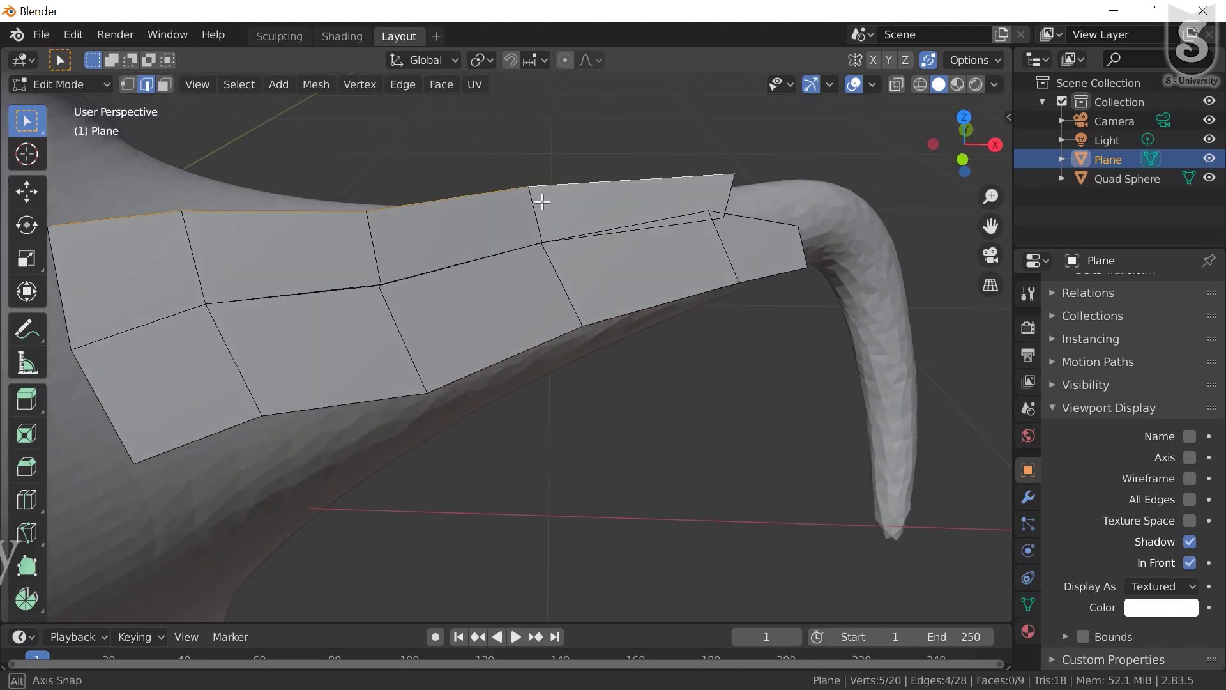
Extrude the selected top edges upward into a new row of faces over the horn
{"action": "key", "text": "e"}
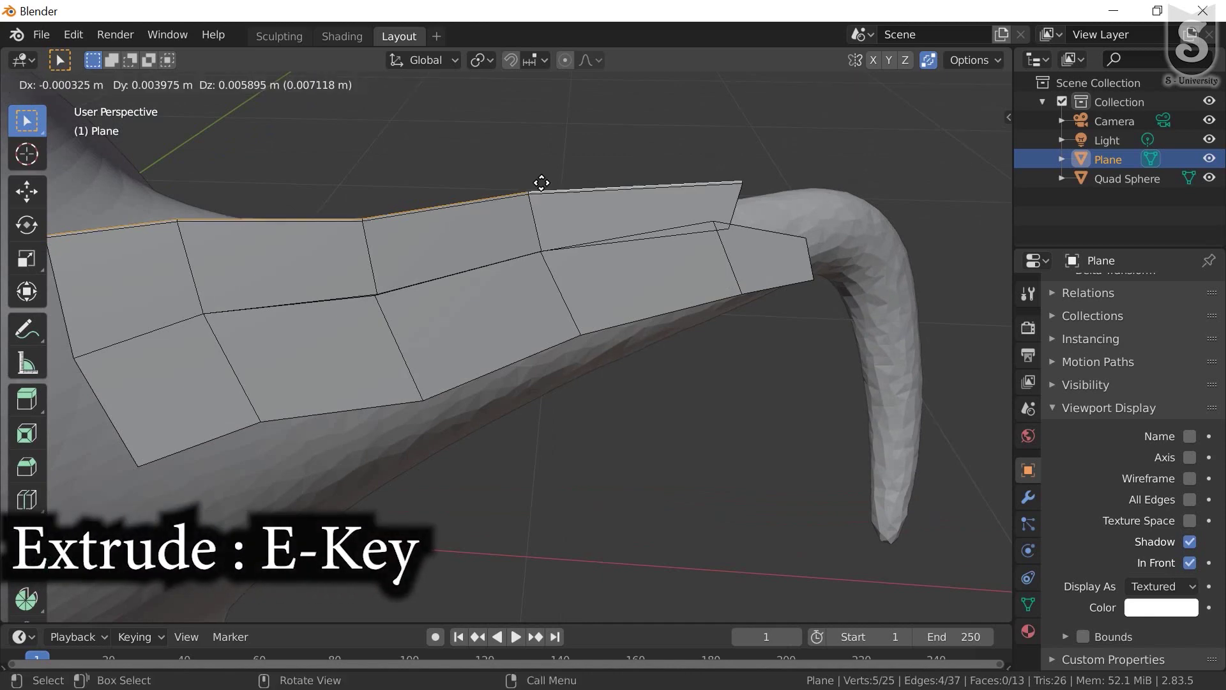
{"action": "left_click", "coordinate": [583, 133]}
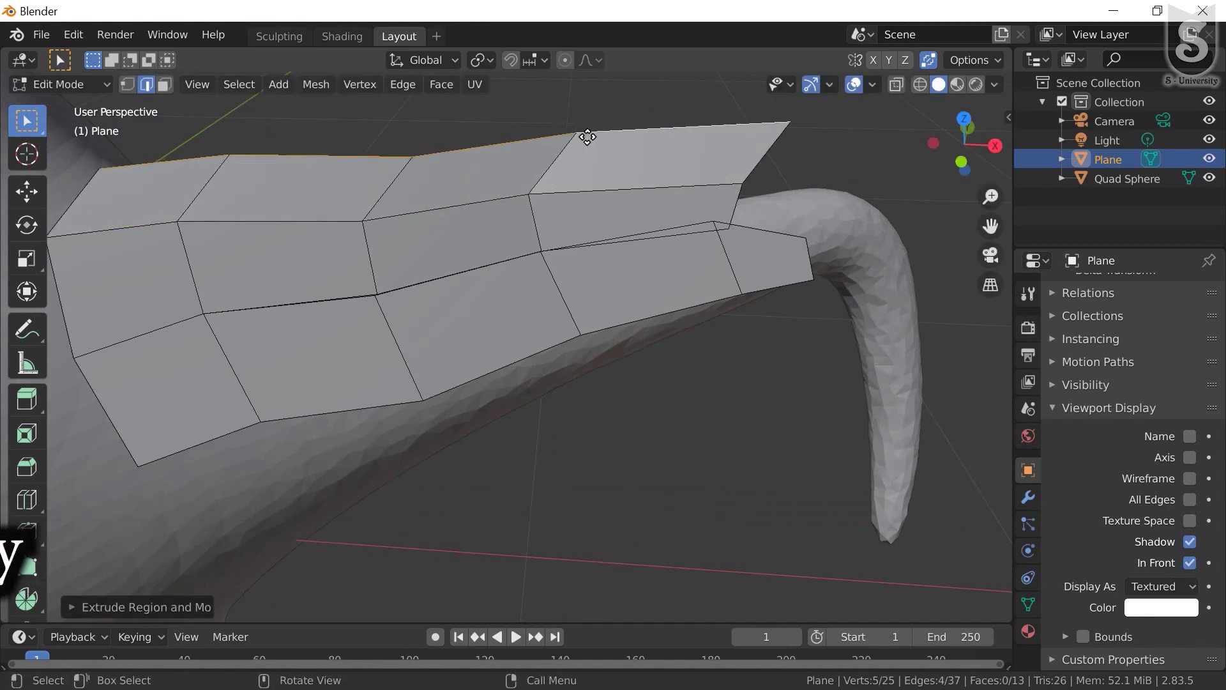
{"action": "mouse_move", "coordinate": [588, 142]}
{"action": "middle_mouse_down"}
{"action": "mouse_move", "coordinate": [563, 238]}
{"action": "mouse_move", "coordinate": [581, 145]}
{"action": "mouse_move", "coordinate": [567, 200]}
{"action": "mouse_move", "coordinate": [457, 149]}
{"action": "mouse_move", "coordinate": [576, 187]}
{"action": "middle_mouse_up"}
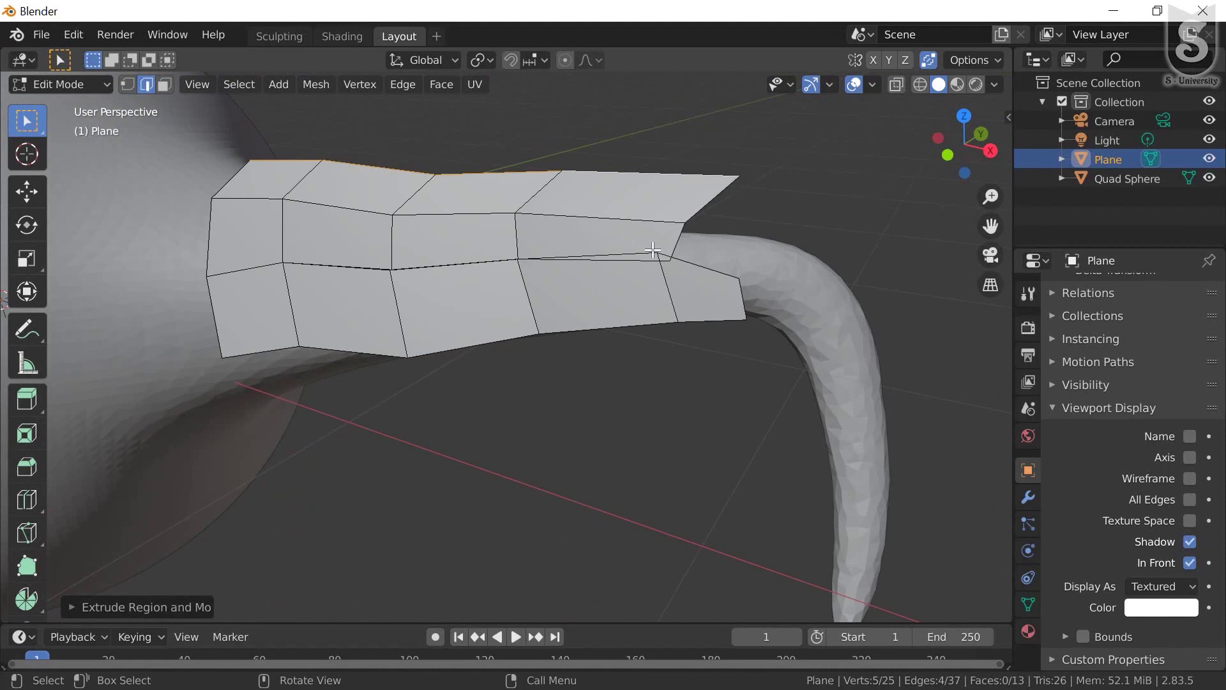
{"action": "scroll", "coordinate": [653, 249], "scroll_direction": "down", "scroll_amount": 2}
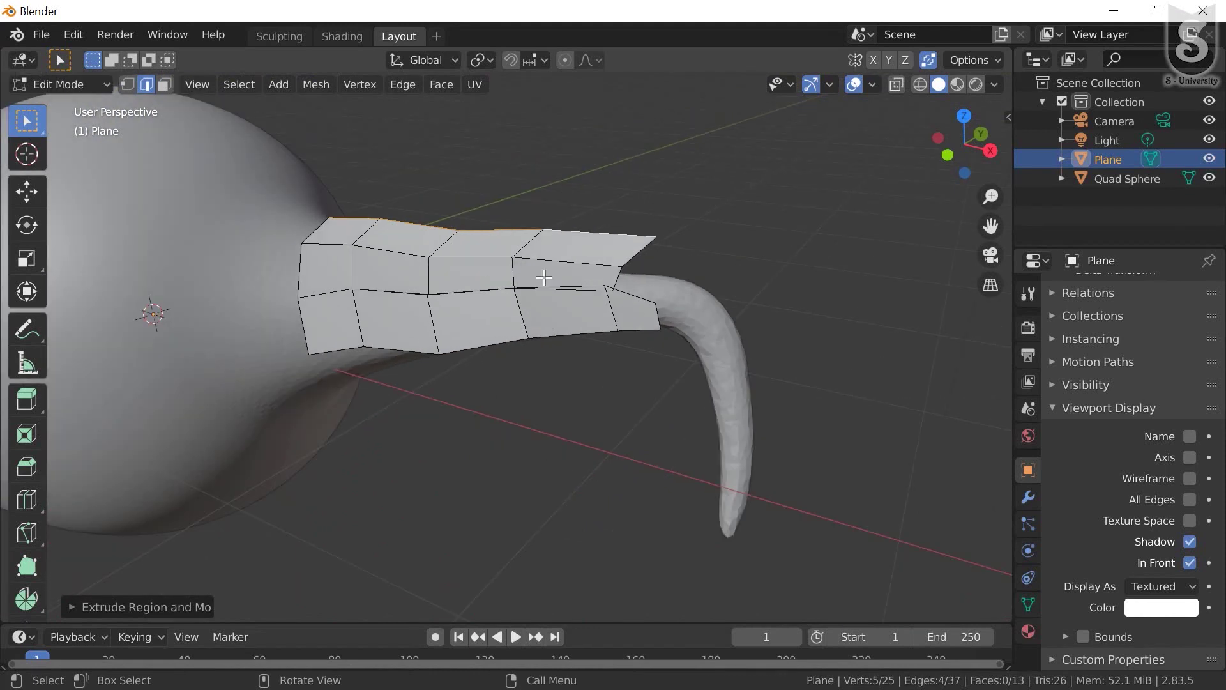
{"action": "mouse_move", "coordinate": [551, 270]}
{"action": "middle_mouse_down"}
{"action": "mouse_move", "coordinate": [572, 266]}
{"action": "mouse_move", "coordinate": [594, 290]}
{"action": "middle_mouse_up"}
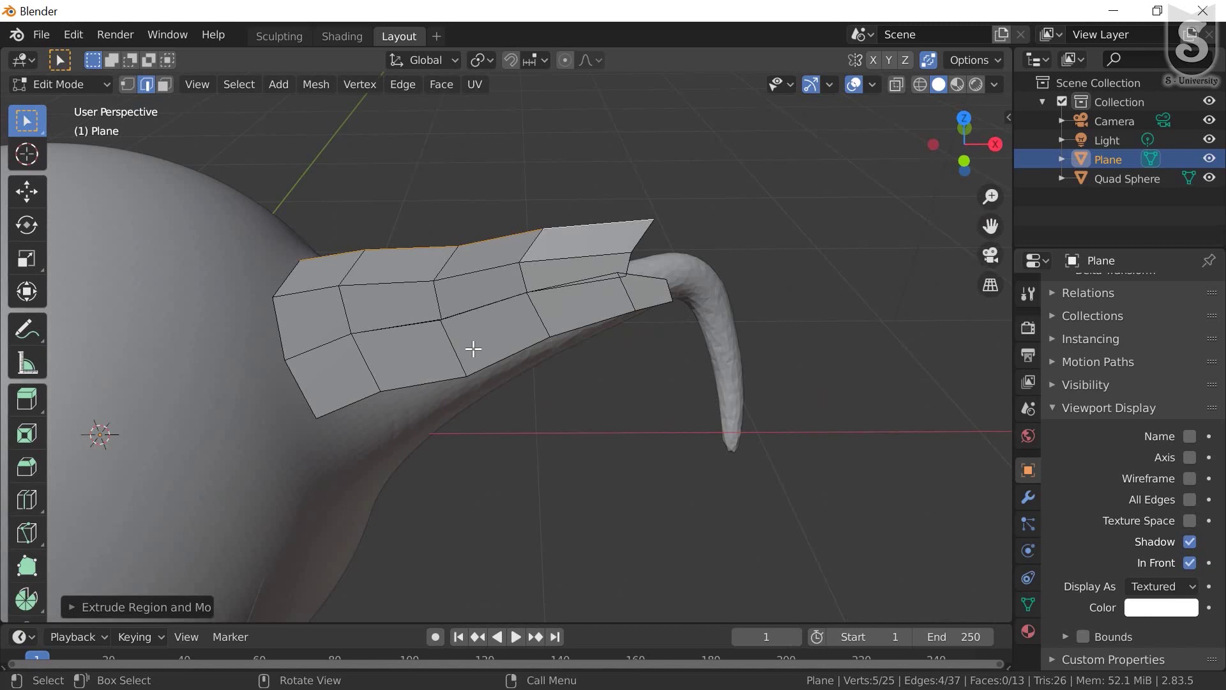
{"action": "middle_click_drag", "start_coordinate": [528, 339], "coordinate": [486, 339]}
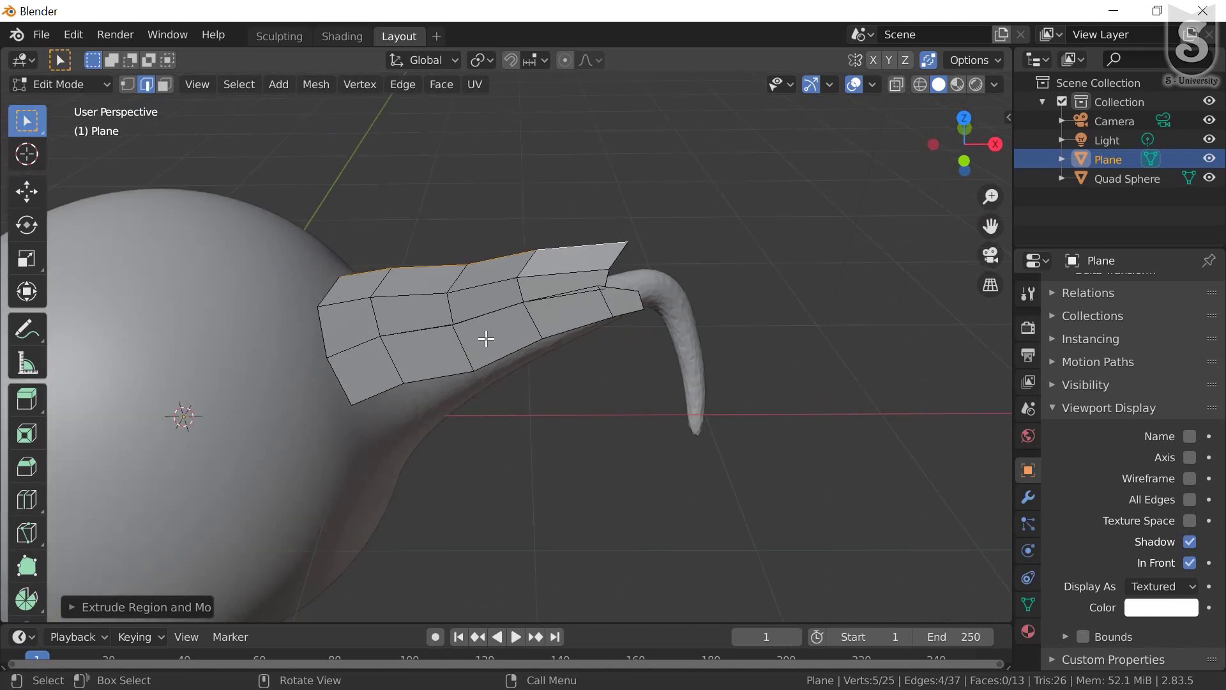
{"action": "mouse_move", "coordinate": [432, 373]}
{"action": "middle_mouse_down"}
{"action": "mouse_move", "coordinate": [447, 301]}
{"action": "mouse_move", "coordinate": [439, 309]}
{"action": "middle_mouse_up"}
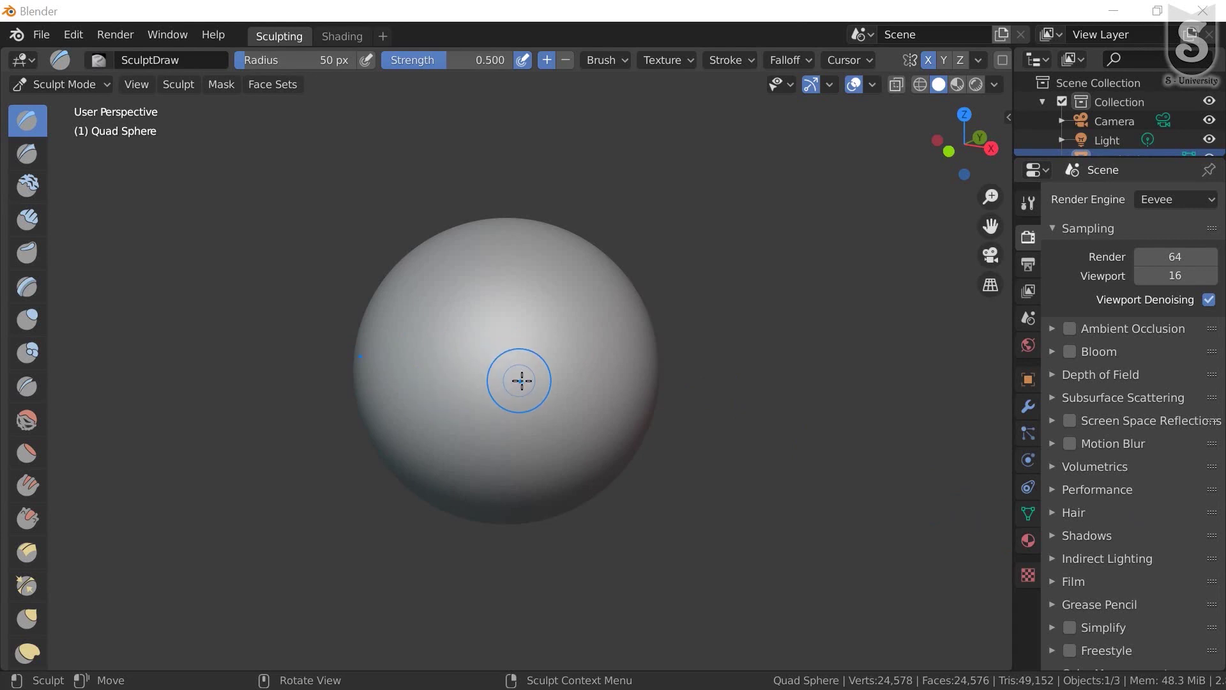
Resize the Draw brush to a 122 px radius and raise its Strength to 1.000
{"action": "scroll", "coordinate": [522, 381], "scroll_direction": "up", "scroll_amount": 2}
{"action": "scroll", "coordinate": [541, 376], "scroll_direction": "up", "scroll_amount": 1}
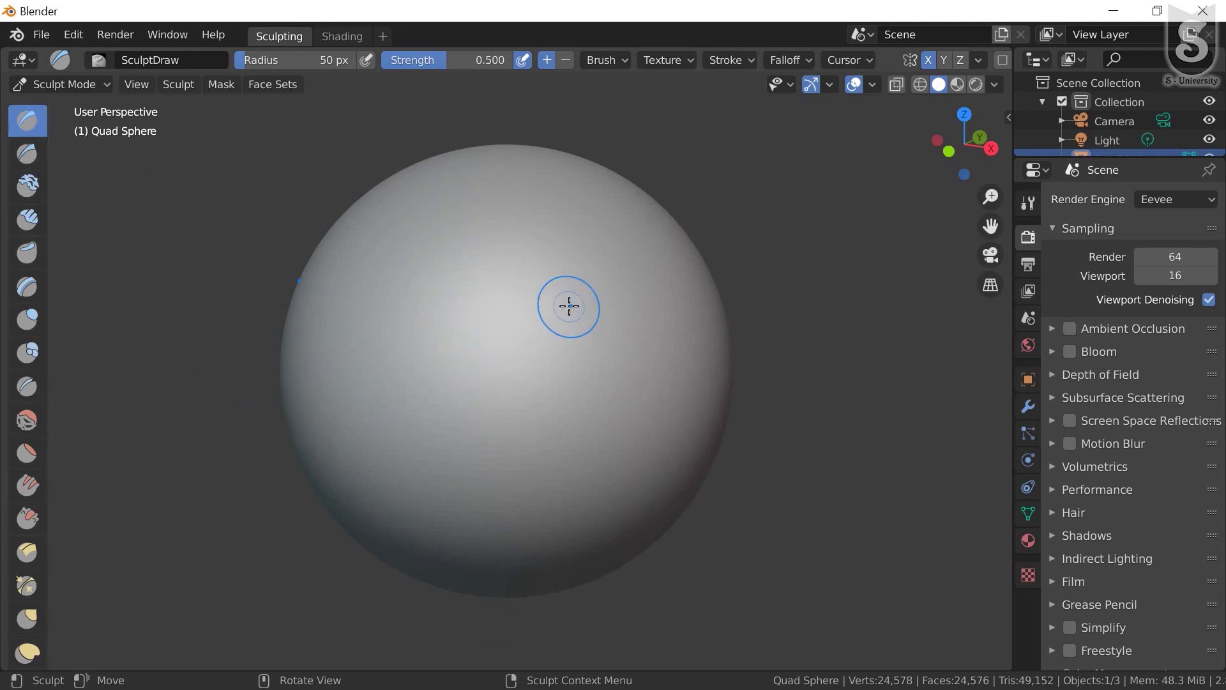
{"action": "key", "text": "f"}
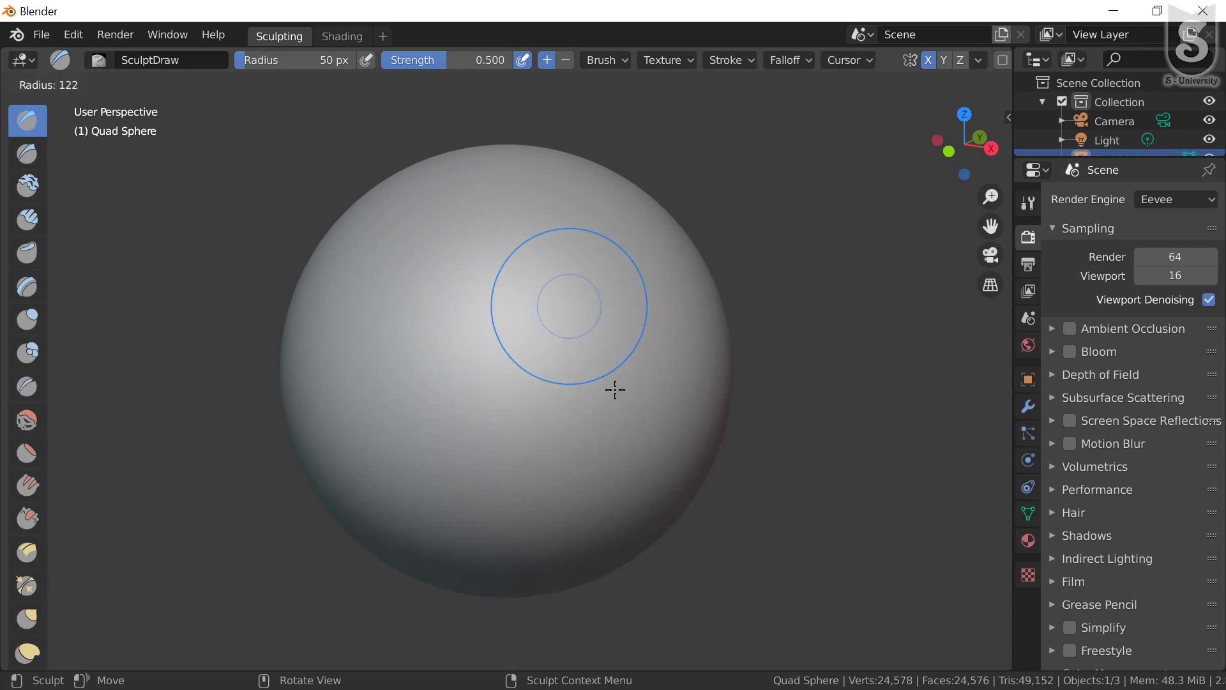
{"action": "left_click", "coordinate": [615, 389]}
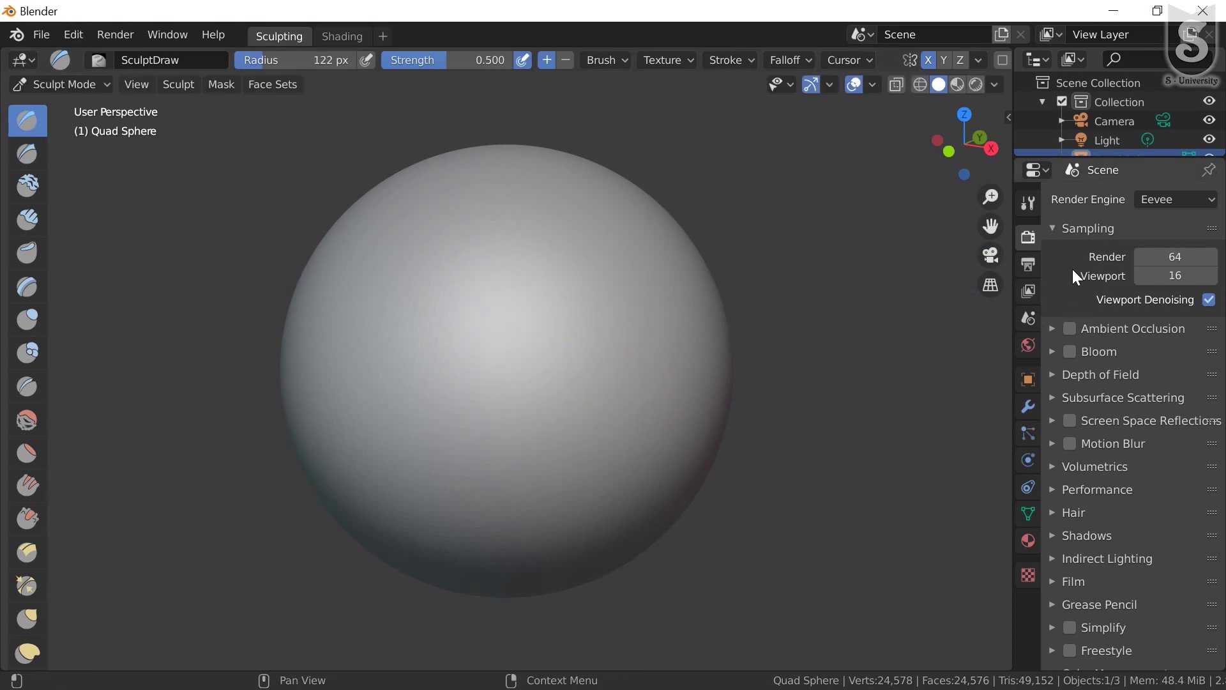
{"action": "left_click", "coordinate": [1030, 202]}
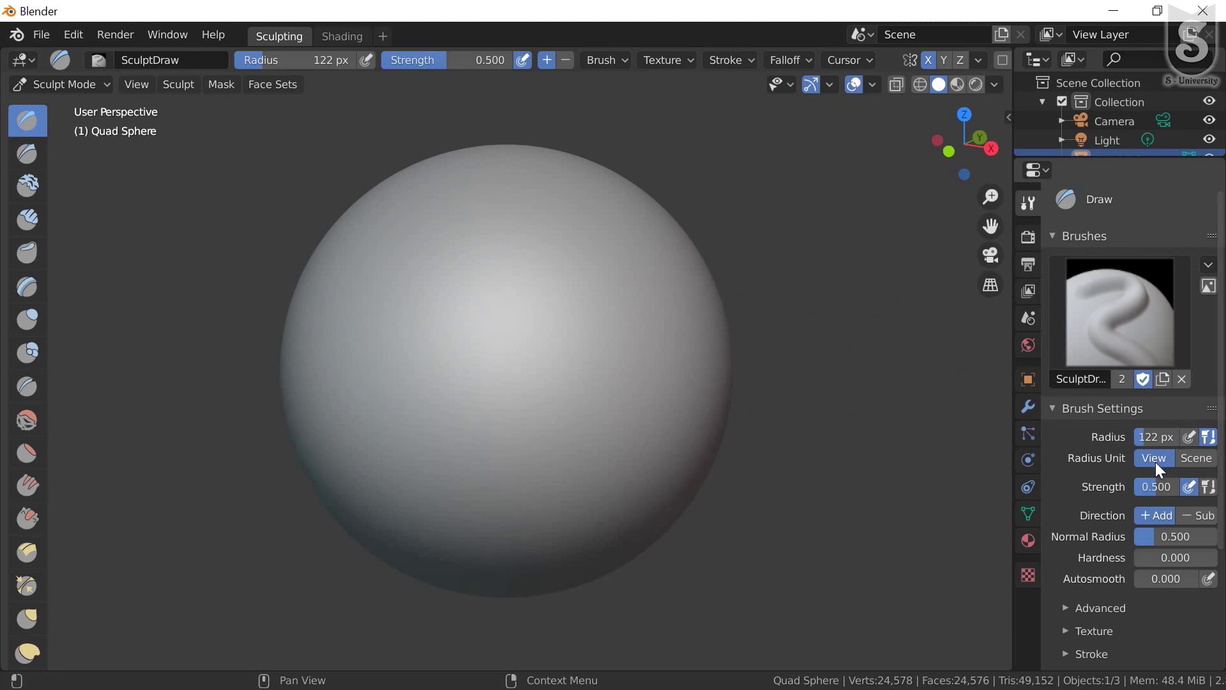
{"action": "left_click_drag", "start_coordinate": [1155, 488], "coordinate": [1208, 488]}
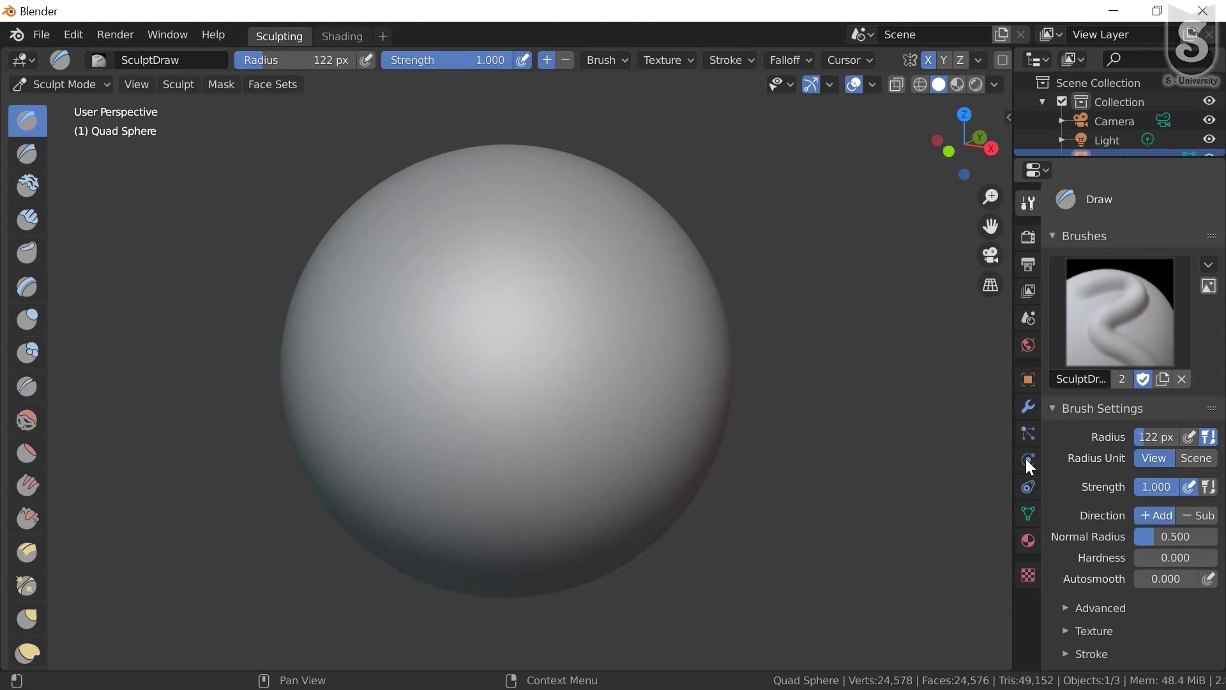
Sculpt a mirrored side bulge, then switch the brush to Subtract at 36 px radius
{"action": "mouse_move", "coordinate": [611, 372]}
{"action": "left_mouse_down"}
{"action": "mouse_move", "coordinate": [621, 358]}
{"action": "mouse_move", "coordinate": [567, 383]}
{"action": "mouse_move", "coordinate": [619, 405]}
{"action": "mouse_move", "coordinate": [638, 326]}
{"action": "mouse_move", "coordinate": [574, 430]}
{"action": "mouse_move", "coordinate": [659, 307]}
{"action": "mouse_move", "coordinate": [512, 438]}
{"action": "mouse_move", "coordinate": [680, 316]}
{"action": "left_mouse_up"}
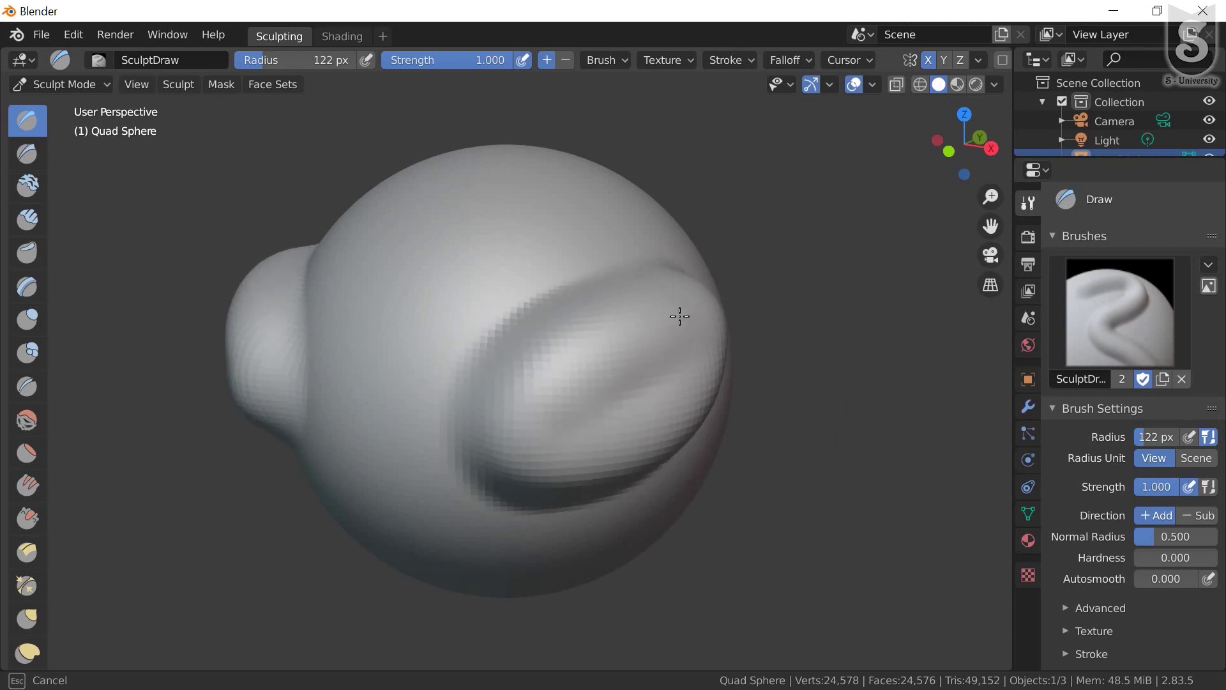
{"action": "left_click", "coordinate": [1197, 516]}
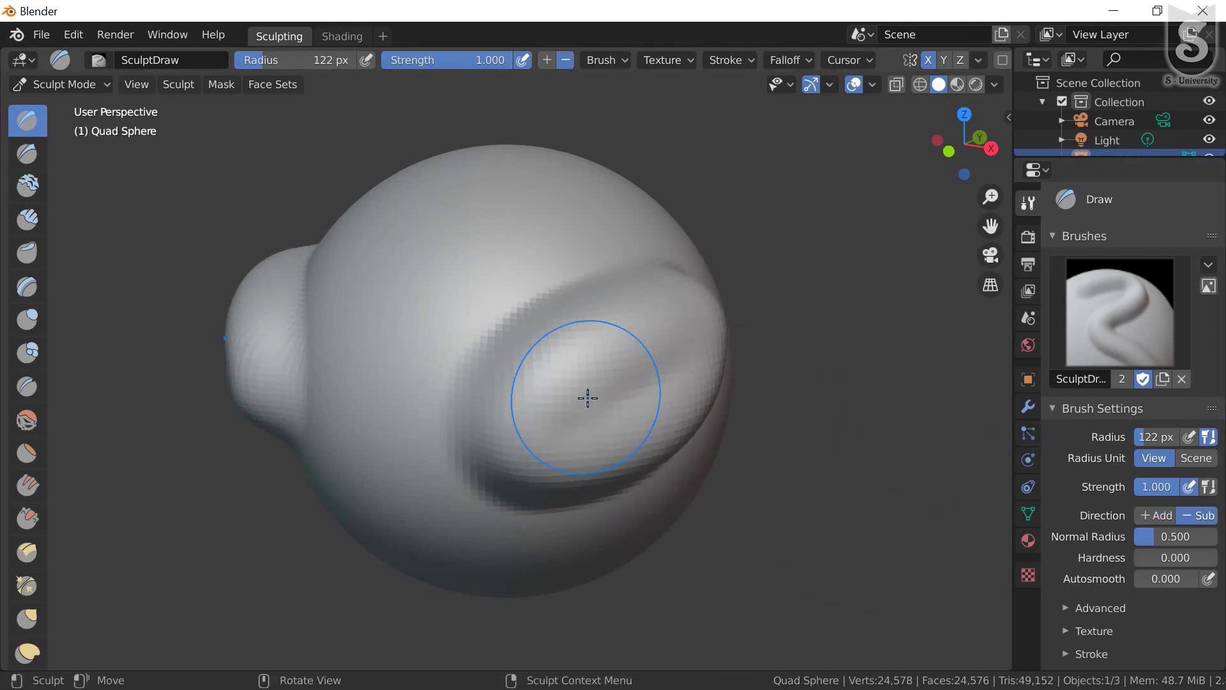
{"action": "key", "text": "f"}
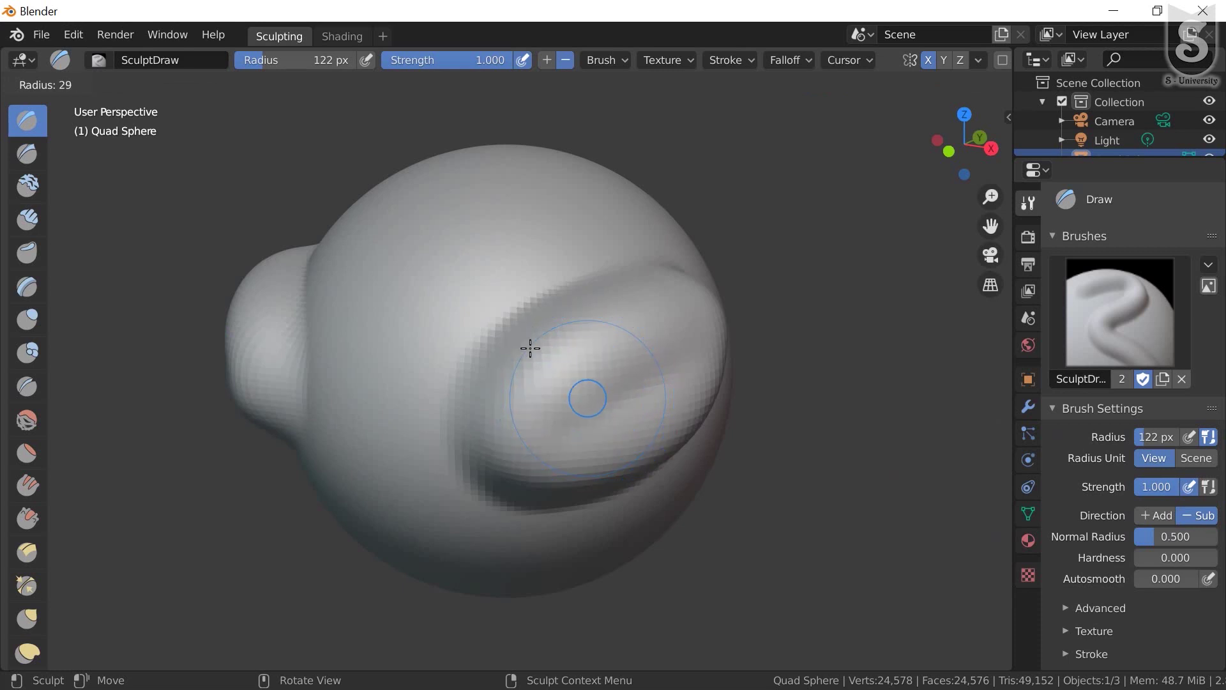
{"action": "left_click", "coordinate": [531, 351]}
Carve the hollow eye sockets and a ridge running up to the top
{"action": "mouse_move", "coordinate": [583, 393]}
{"action": "left_mouse_down"}
{"action": "mouse_move", "coordinate": [650, 373]}
{"action": "mouse_move", "coordinate": [575, 402]}
{"action": "mouse_move", "coordinate": [664, 375]}
{"action": "mouse_move", "coordinate": [586, 403]}
{"action": "mouse_move", "coordinate": [626, 383]}
{"action": "mouse_move", "coordinate": [658, 333]}
{"action": "mouse_move", "coordinate": [550, 401]}
{"action": "mouse_move", "coordinate": [653, 335]}
{"action": "mouse_move", "coordinate": [586, 402]}
{"action": "left_mouse_up"}
{"action": "mouse_move", "coordinate": [293, 404]}
{"action": "middle_mouse_down"}
{"action": "mouse_move", "coordinate": [405, 375]}
{"action": "mouse_move", "coordinate": [403, 403]}
{"action": "middle_mouse_up"}
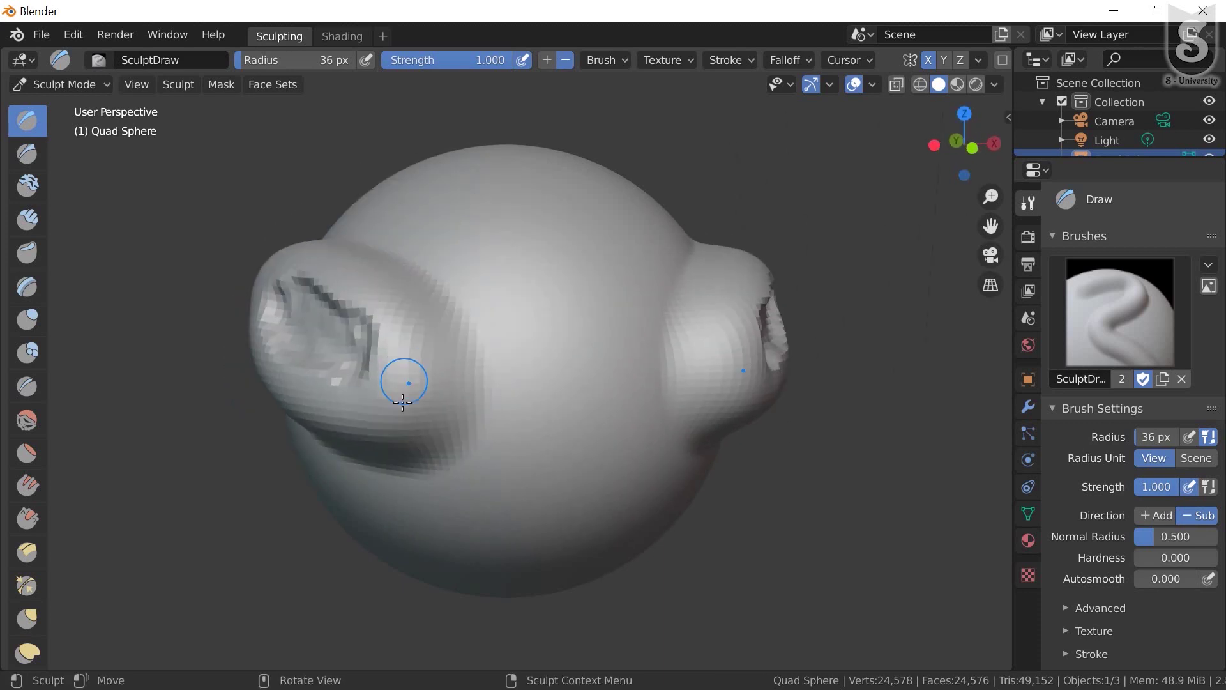
{"action": "key", "text": "ctrl+z"}
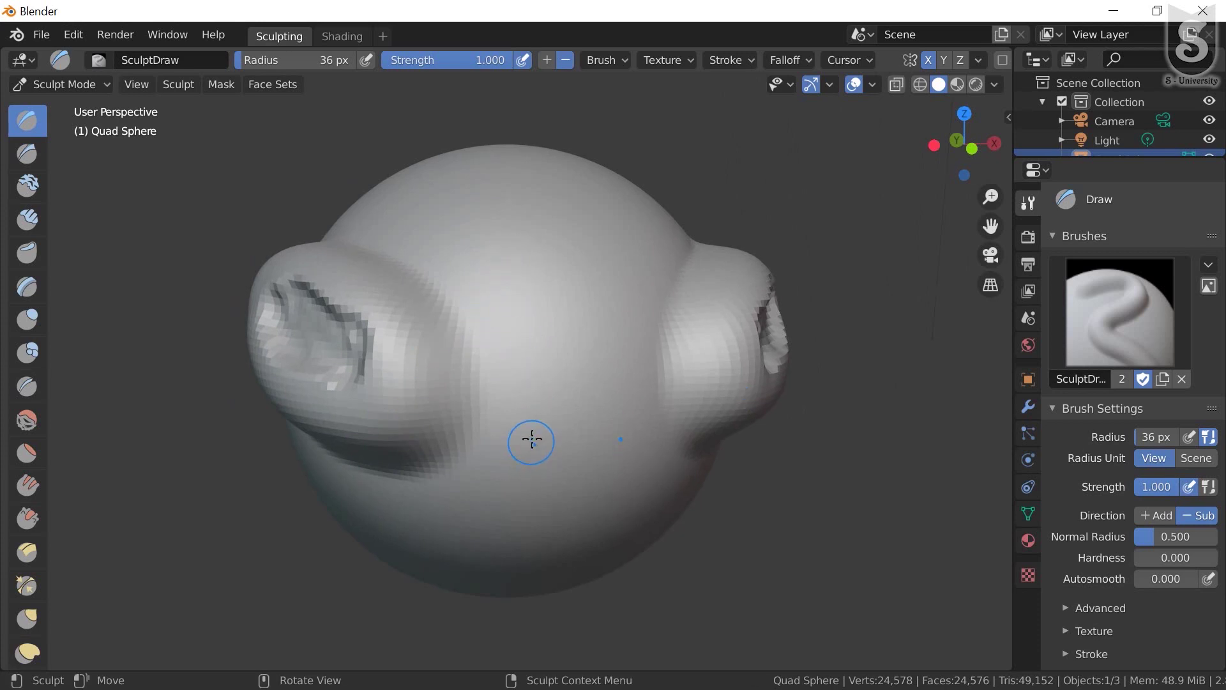
{"action": "mouse_move", "coordinate": [604, 329]}
{"action": "left_mouse_down"}
{"action": "mouse_move", "coordinate": [556, 358]}
{"action": "mouse_move", "coordinate": [562, 307]}
{"action": "left_mouse_up"}
{"action": "mouse_move", "coordinate": [549, 331]}
{"action": "left_mouse_down"}
{"action": "mouse_move", "coordinate": [557, 230]}
{"action": "mouse_move", "coordinate": [520, 355]}
{"action": "mouse_move", "coordinate": [528, 279]}
{"action": "mouse_move", "coordinate": [631, 324]}
{"action": "left_mouse_up"}
Carve mouth grooves across the lower front of the head
{"action": "scroll", "coordinate": [465, 466], "scroll_direction": "down", "scroll_amount": 2}
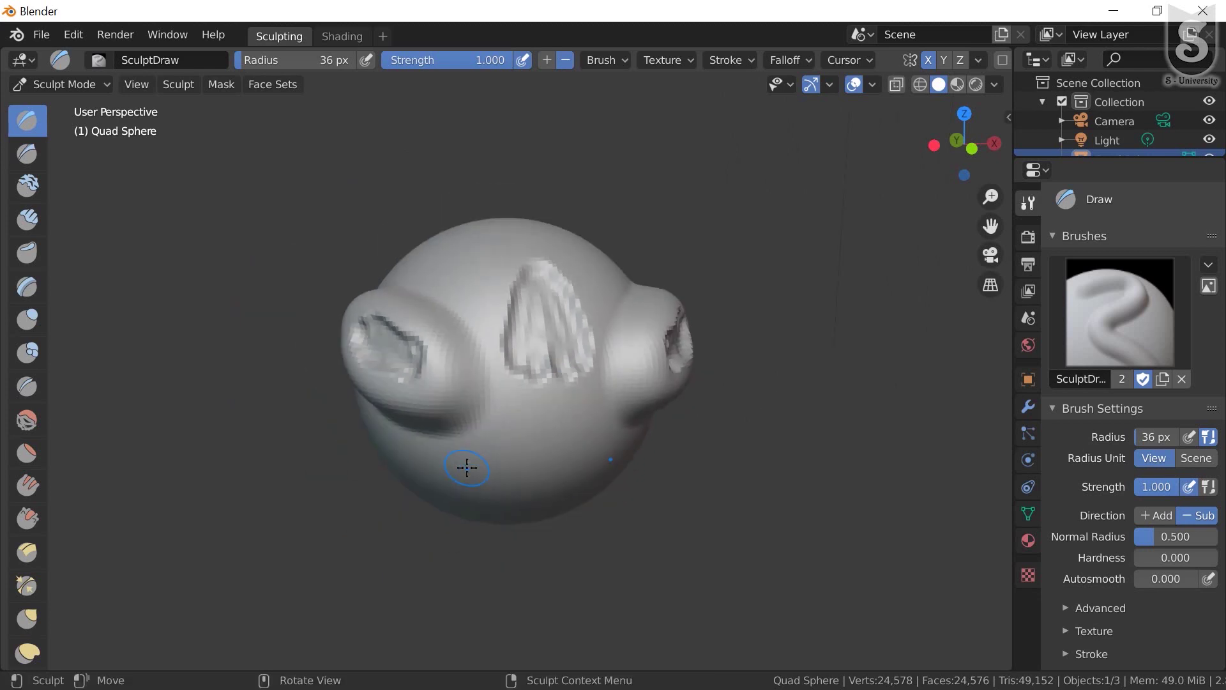
{"action": "mouse_move", "coordinate": [465, 466]}
{"action": "middle_mouse_down"}
{"action": "mouse_move", "coordinate": [438, 360]}
{"action": "mouse_move", "coordinate": [504, 441]}
{"action": "middle_mouse_up"}
{"action": "mouse_move", "coordinate": [495, 443]}
{"action": "left_mouse_down"}
{"action": "mouse_move", "coordinate": [535, 473]}
{"action": "mouse_move", "coordinate": [400, 456]}
{"action": "mouse_move", "coordinate": [614, 455]}
{"action": "mouse_move", "coordinate": [525, 463]}
{"action": "left_mouse_up"}
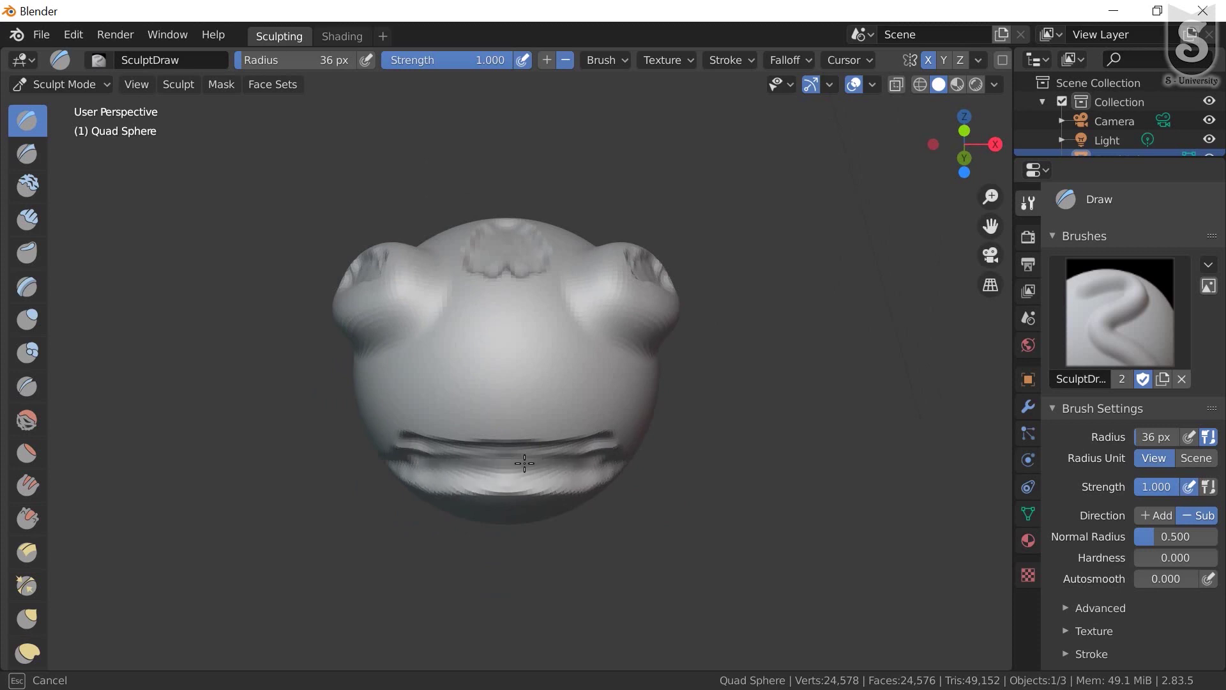
{"action": "mouse_move", "coordinate": [386, 491]}
{"action": "left_mouse_down"}
{"action": "mouse_move", "coordinate": [529, 462]}
{"action": "mouse_move", "coordinate": [501, 445]}
{"action": "left_mouse_up"}
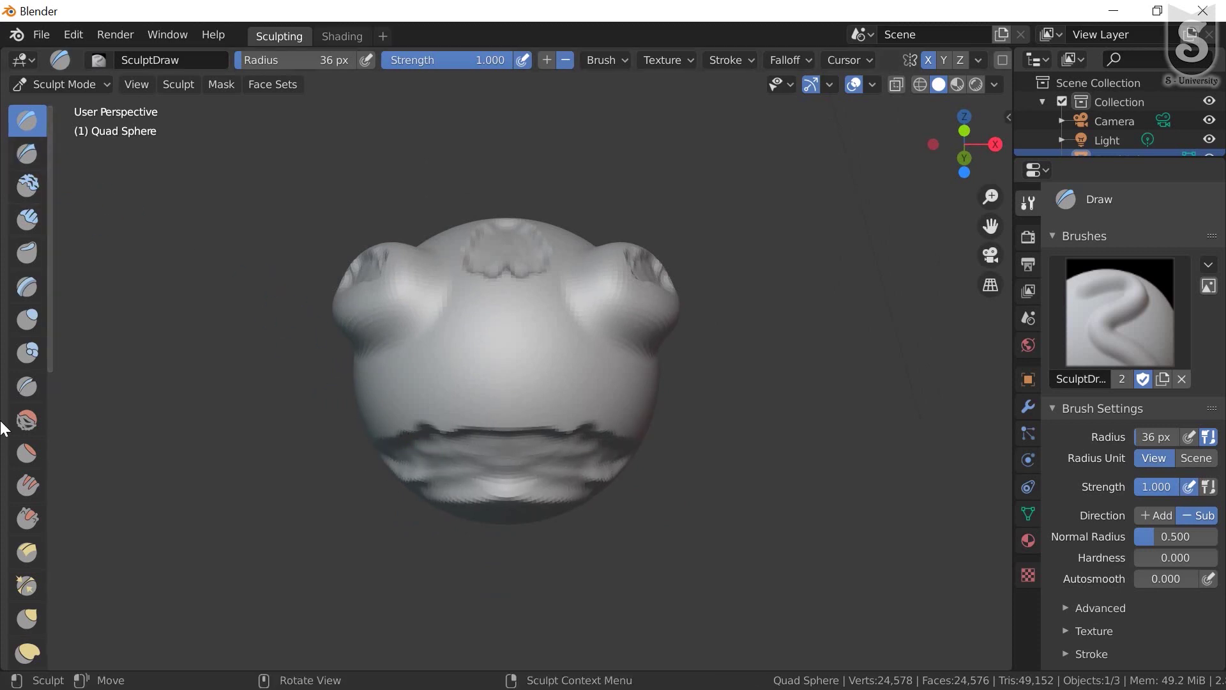
{"action": "scroll", "coordinate": [29, 528], "scroll_direction": "down", "scroll_amount": 1}
Switch to the Grab brush at 124 px radius and pull the left eye socket's rim outward
{"action": "left_click", "coordinate": [27, 593]}
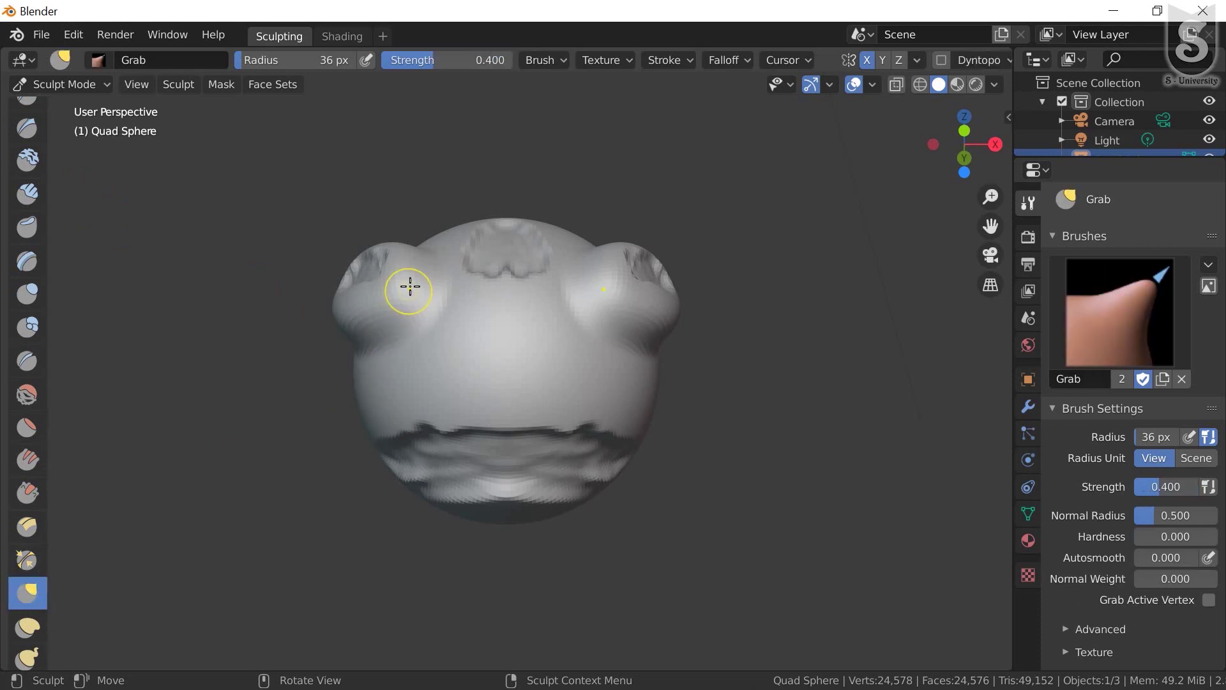
{"action": "left_click_drag", "start_coordinate": [326, 276], "coordinate": [372, 302]}
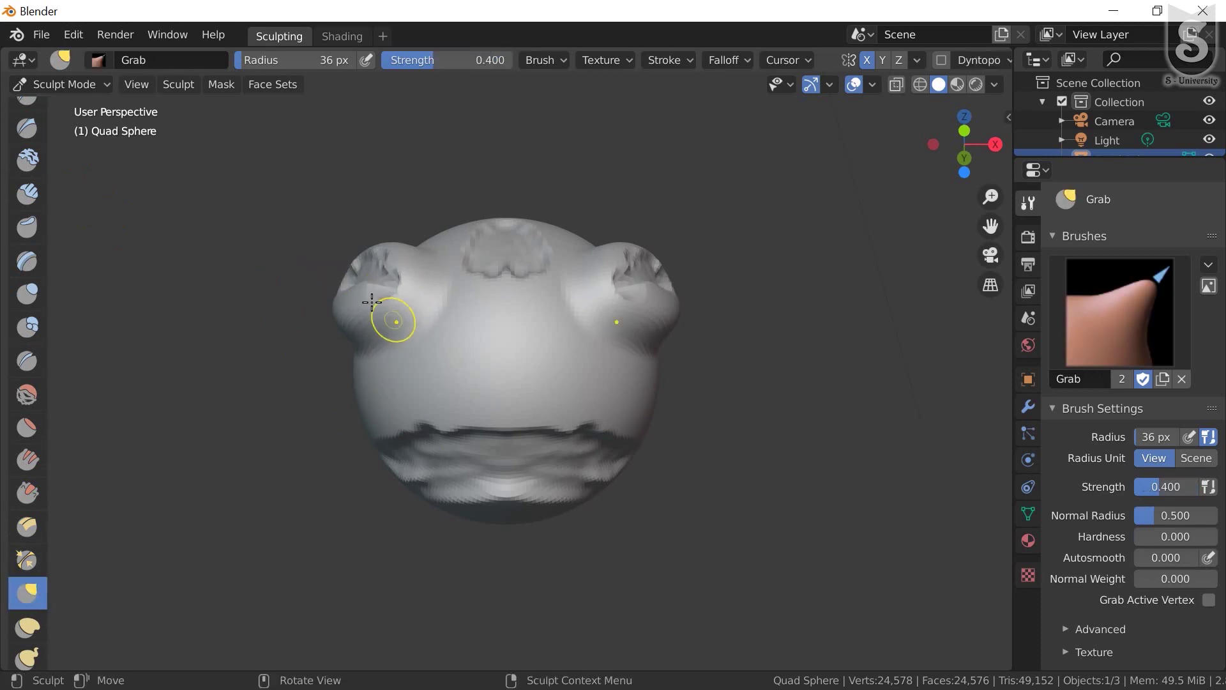
{"action": "key", "text": "f"}
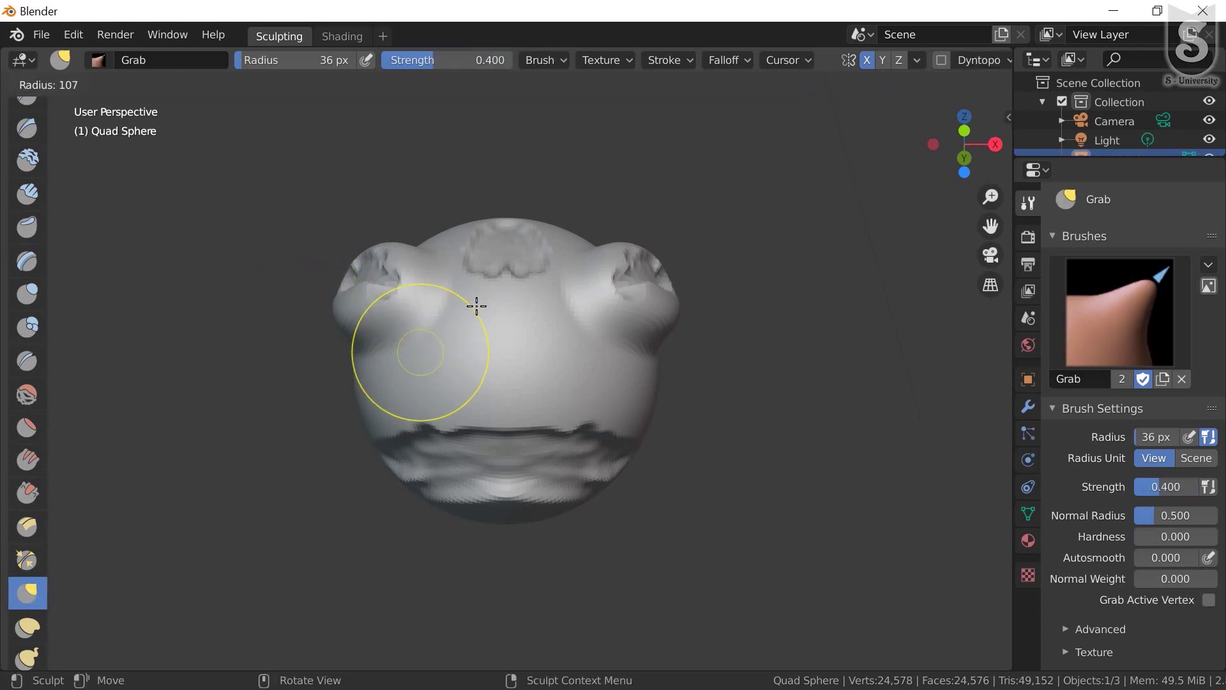
{"action": "left_click", "coordinate": [479, 301]}
{"action": "mouse_move", "coordinate": [356, 273]}
{"action": "left_mouse_down"}
{"action": "mouse_move", "coordinate": [452, 325]}
{"action": "mouse_move", "coordinate": [328, 278]}
{"action": "left_mouse_up"}
Reshape the remaining socket rims into rounder, mirrored flaps from several angles
{"action": "middle_click_drag", "start_coordinate": [406, 311], "coordinate": [458, 315]}
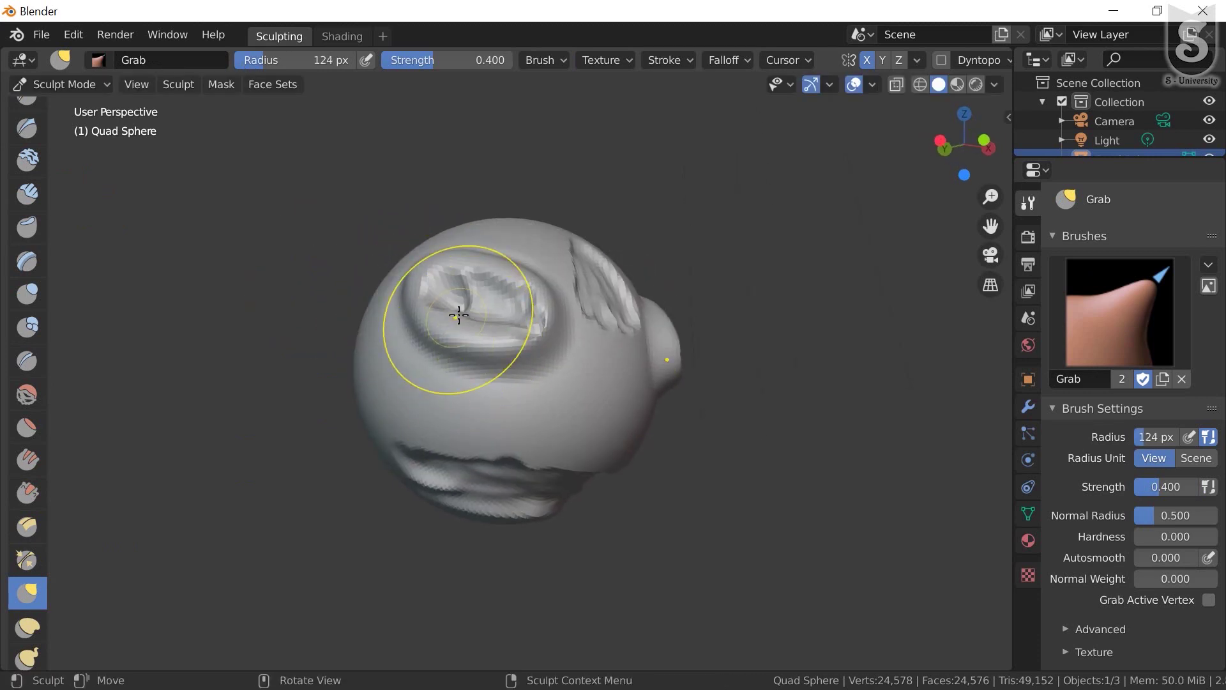
{"action": "mouse_move", "coordinate": [458, 314]}
{"action": "left_mouse_down"}
{"action": "mouse_move", "coordinate": [498, 320]}
{"action": "mouse_move", "coordinate": [424, 274]}
{"action": "left_mouse_up"}
{"action": "mouse_move", "coordinate": [506, 355]}
{"action": "middle_mouse_down"}
{"action": "mouse_move", "coordinate": [443, 368]}
{"action": "mouse_move", "coordinate": [515, 329]}
{"action": "middle_mouse_up"}
{"action": "mouse_move", "coordinate": [515, 328]}
{"action": "left_mouse_down"}
{"action": "mouse_move", "coordinate": [539, 304]}
{"action": "mouse_move", "coordinate": [520, 309]}
{"action": "left_mouse_up"}
{"action": "mouse_move", "coordinate": [520, 309]}
{"action": "middle_mouse_down"}
{"action": "mouse_move", "coordinate": [507, 402]}
{"action": "mouse_move", "coordinate": [381, 480]}
{"action": "middle_mouse_up"}
{"action": "left_click_drag", "start_coordinate": [343, 393], "coordinate": [367, 375]}
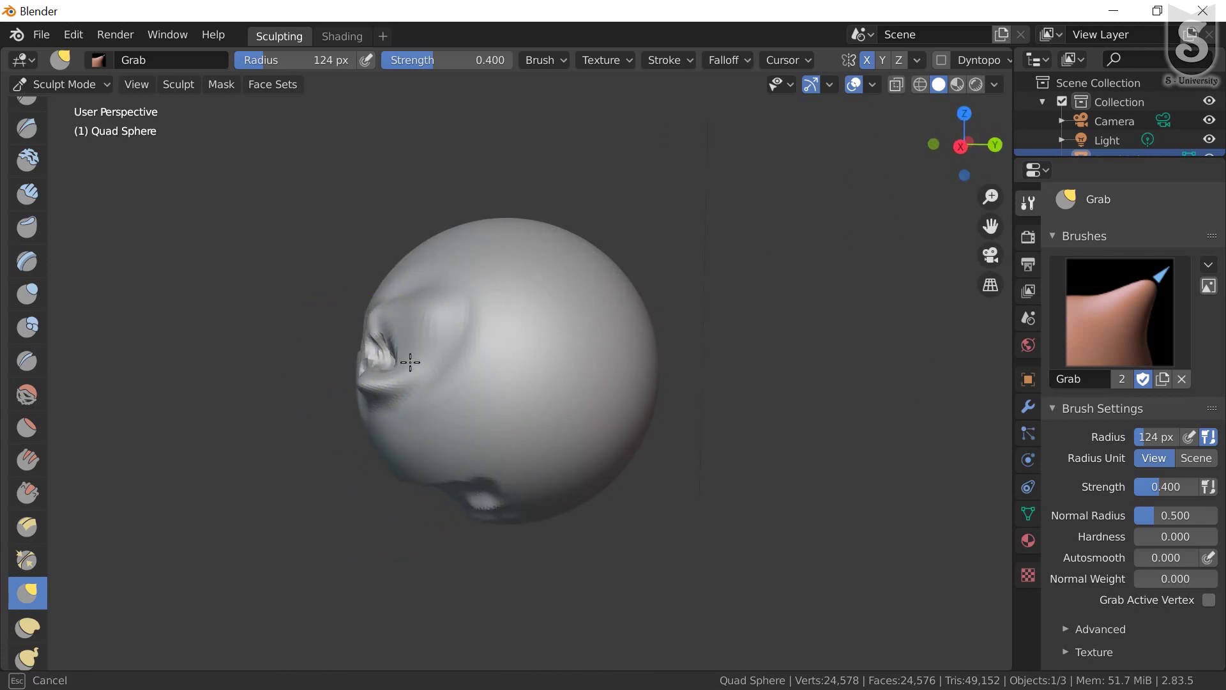
{"action": "mouse_move", "coordinate": [424, 356]}
{"action": "middle_mouse_down"}
{"action": "mouse_move", "coordinate": [415, 490]}
{"action": "mouse_move", "coordinate": [438, 438]}
{"action": "middle_mouse_up"}
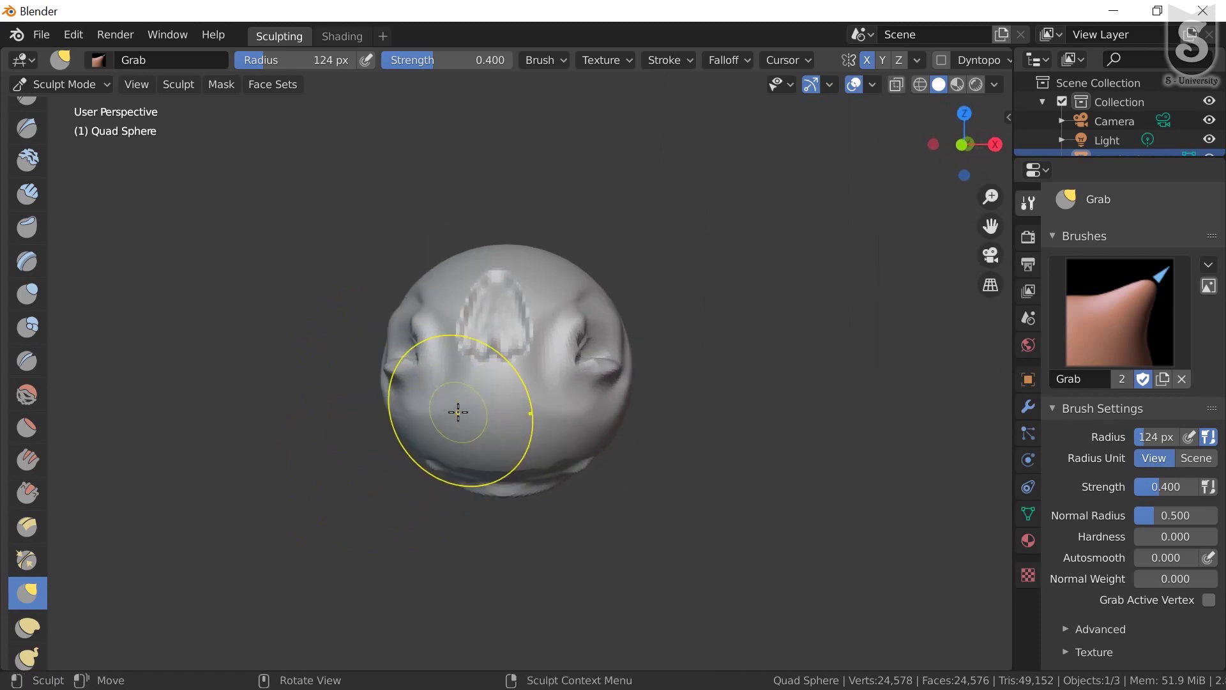
{"action": "scroll", "coordinate": [460, 377], "scroll_direction": "up", "scroll_amount": 3}
{"action": "scroll", "coordinate": [35, 600], "scroll_direction": "down", "scroll_amount": 2}
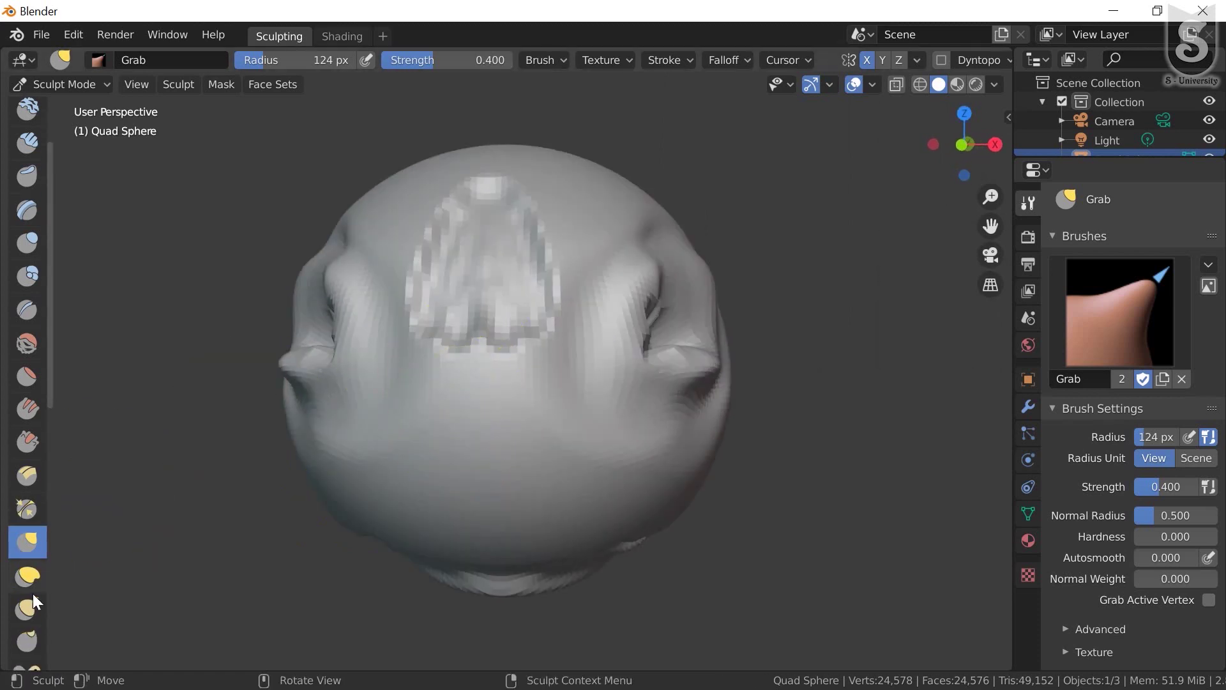
With the Elastic Deform brush, pull the upper head and left ridge upward
{"action": "left_click", "coordinate": [28, 576]}
{"action": "mouse_move", "coordinate": [646, 137]}
{"action": "middle_mouse_down"}
{"action": "mouse_move", "coordinate": [551, 288]}
{"action": "mouse_move", "coordinate": [558, 301]}
{"action": "middle_mouse_up"}
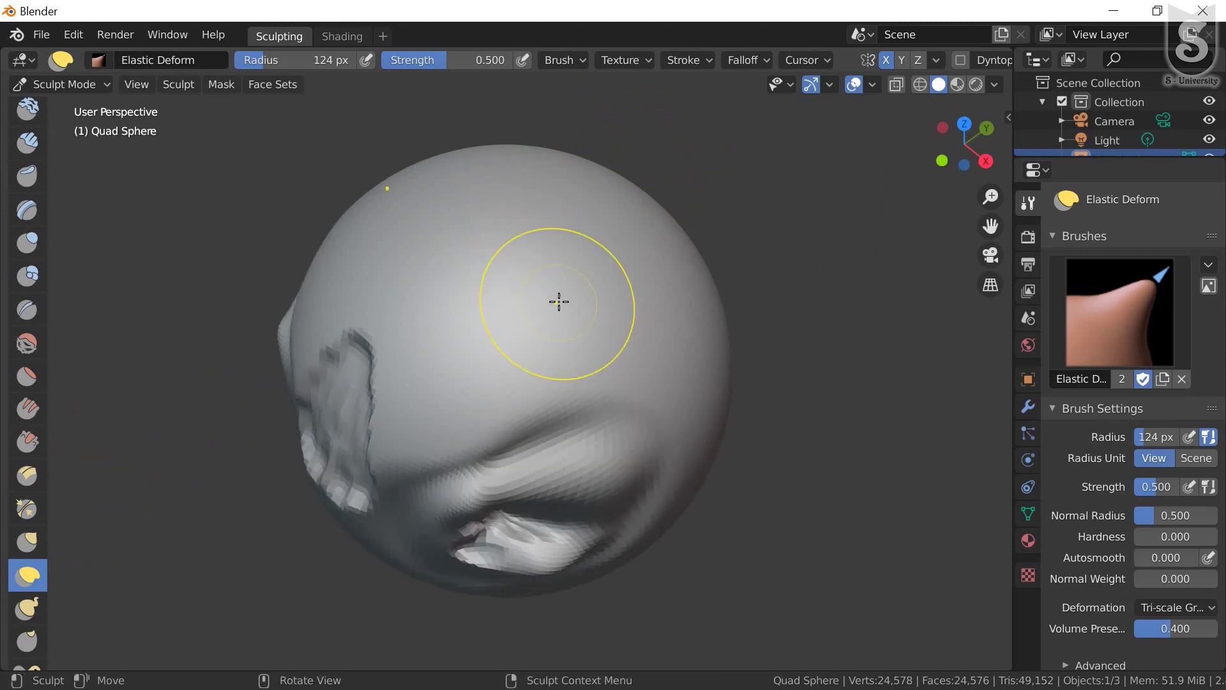
{"action": "mouse_move", "coordinate": [603, 233]}
{"action": "left_mouse_down"}
{"action": "mouse_move", "coordinate": [542, 266]}
{"action": "mouse_move", "coordinate": [641, 304]}
{"action": "left_mouse_up"}
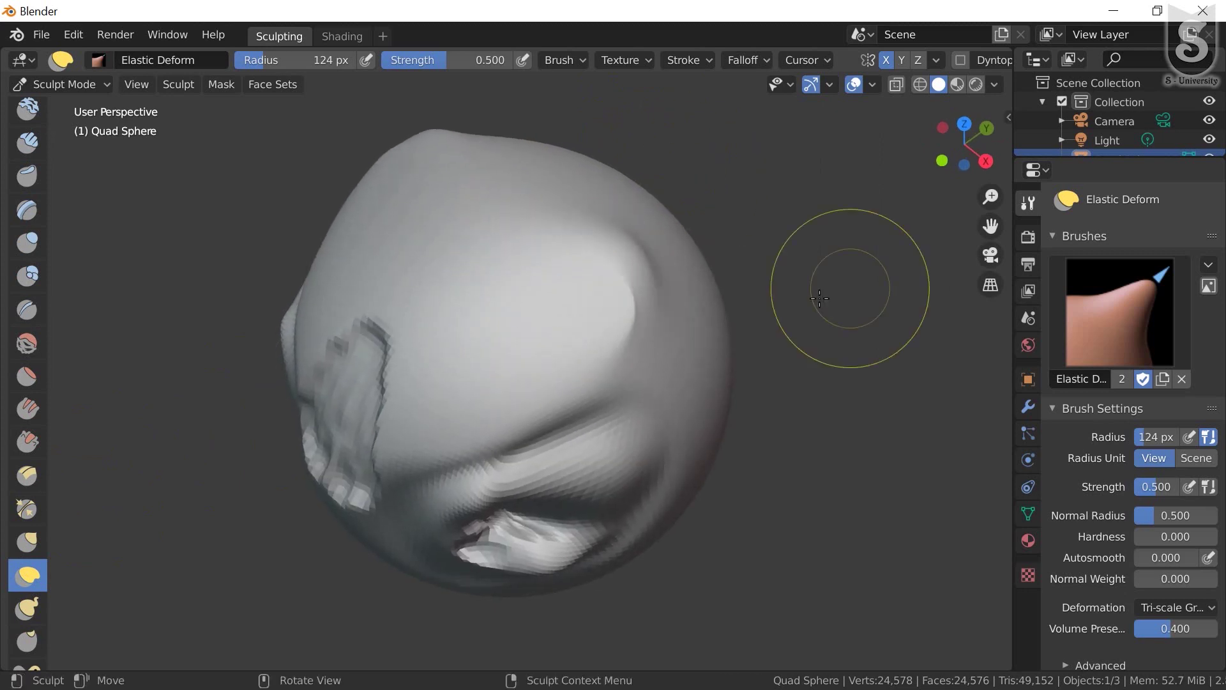
{"action": "left_click_drag", "start_coordinate": [479, 348], "coordinate": [613, 211]}
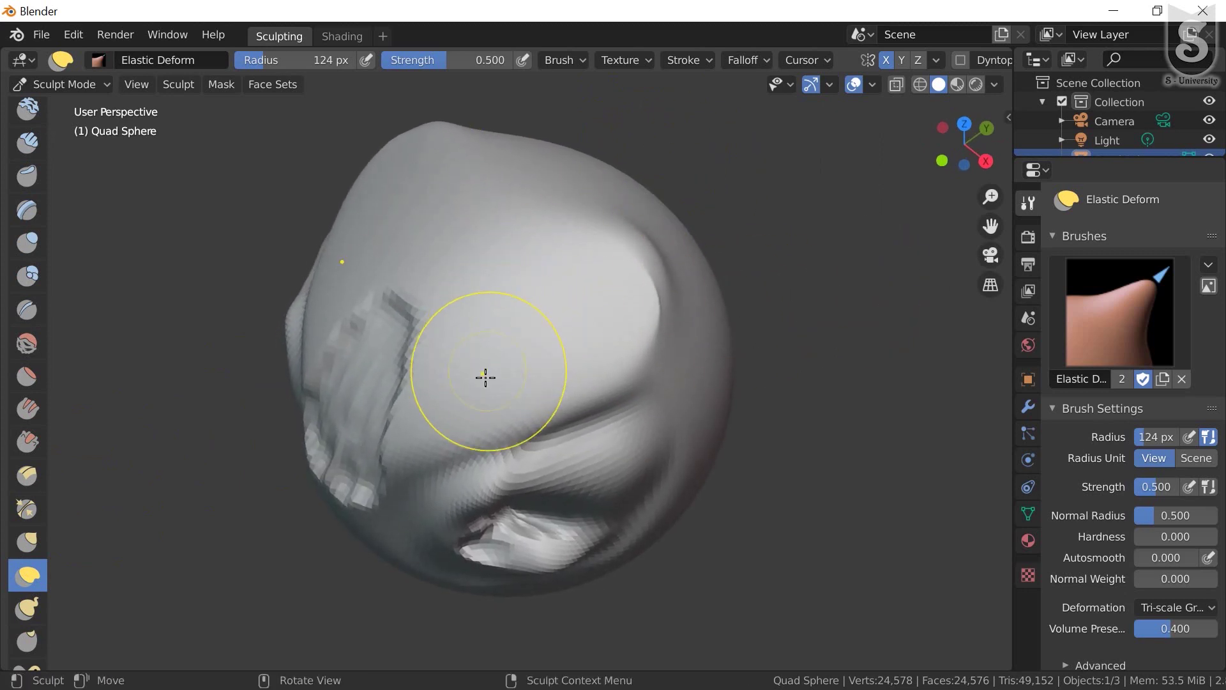
{"action": "left_click_drag", "start_coordinate": [485, 375], "coordinate": [599, 278]}
Widen the central ridge into a bulge and reshape the lower mouth fold band
{"action": "mouse_move", "coordinate": [600, 279]}
{"action": "middle_mouse_down"}
{"action": "mouse_move", "coordinate": [537, 293]}
{"action": "mouse_move", "coordinate": [632, 356]}
{"action": "mouse_move", "coordinate": [509, 345]}
{"action": "middle_mouse_up"}
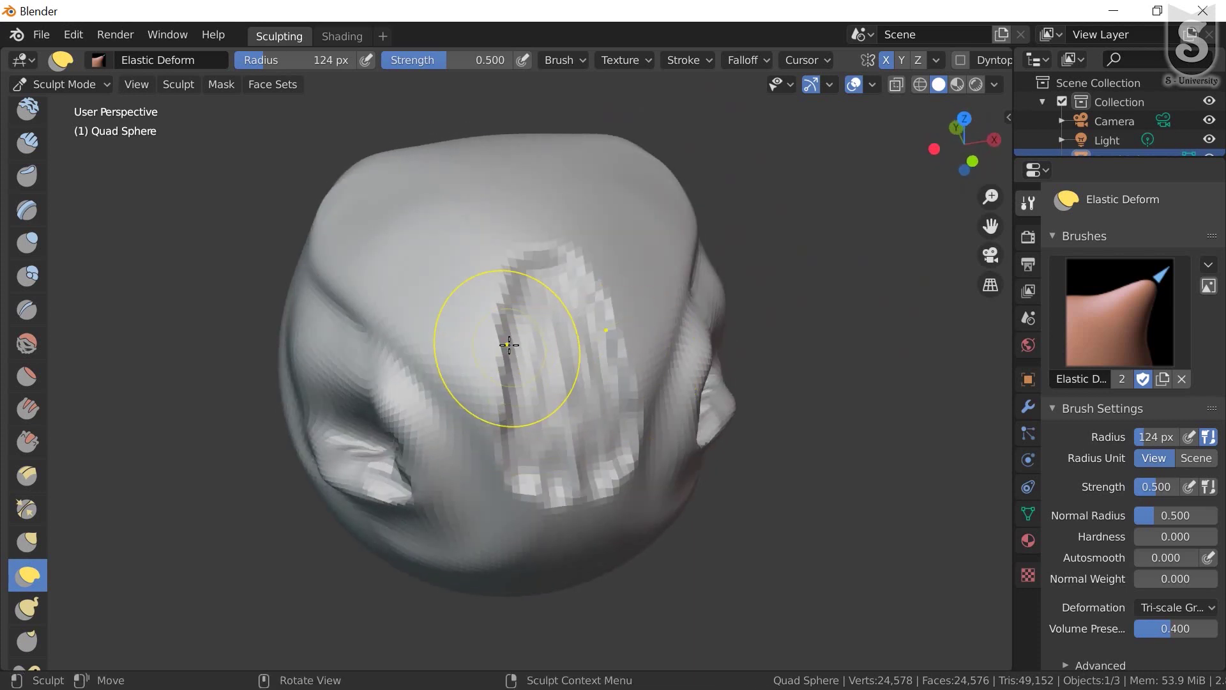
{"action": "mouse_move", "coordinate": [505, 307]}
{"action": "left_mouse_down"}
{"action": "mouse_move", "coordinate": [381, 205]}
{"action": "mouse_move", "coordinate": [496, 310]}
{"action": "mouse_move", "coordinate": [328, 219]}
{"action": "mouse_move", "coordinate": [405, 260]}
{"action": "mouse_move", "coordinate": [460, 383]}
{"action": "left_mouse_up"}
{"action": "left_click_drag", "start_coordinate": [520, 562], "coordinate": [496, 359]}
{"action": "middle_click_drag", "start_coordinate": [496, 359], "coordinate": [509, 348]}
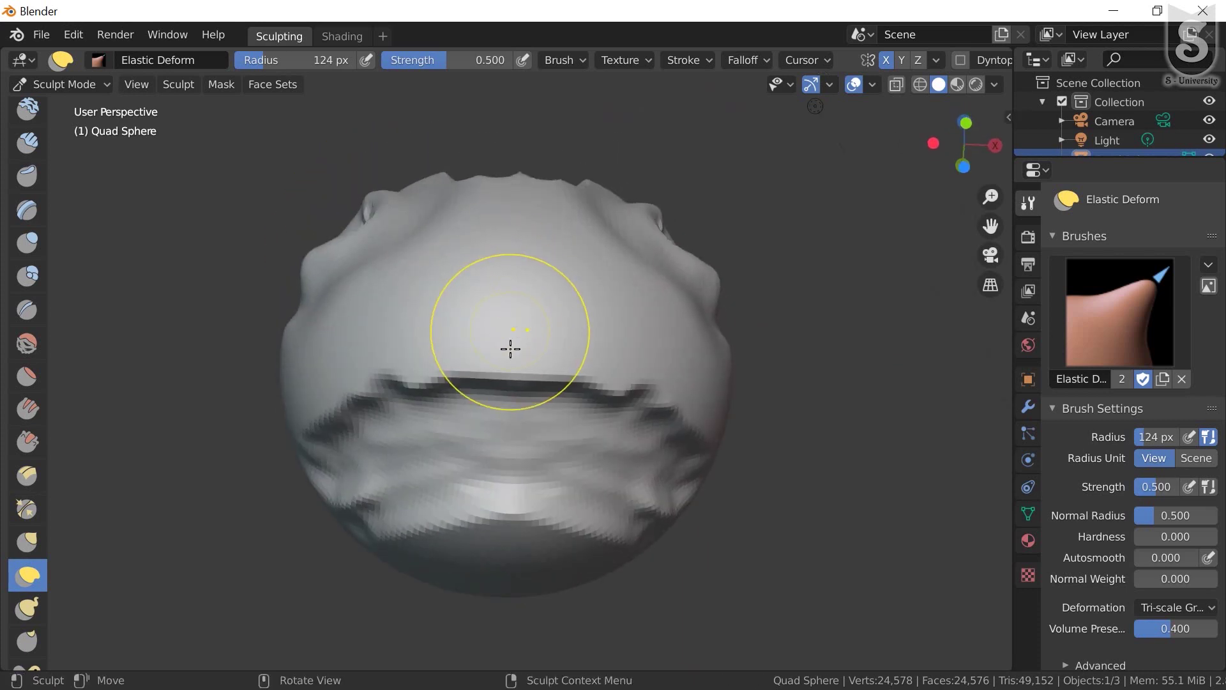
{"action": "left_click_drag", "start_coordinate": [459, 456], "coordinate": [447, 438]}
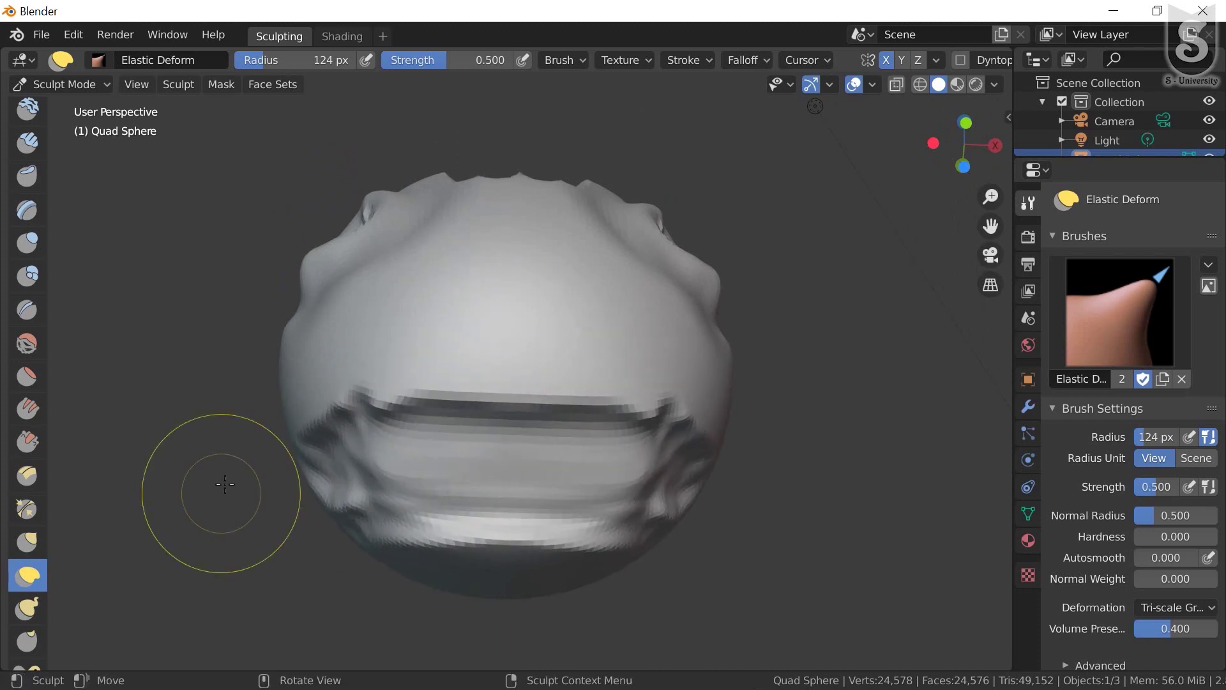
{"action": "mouse_move", "coordinate": [241, 488]}
{"action": "middle_mouse_down"}
{"action": "mouse_move", "coordinate": [431, 406]}
{"action": "mouse_move", "coordinate": [446, 334]}
{"action": "mouse_move", "coordinate": [369, 465]}
{"action": "middle_mouse_up"}
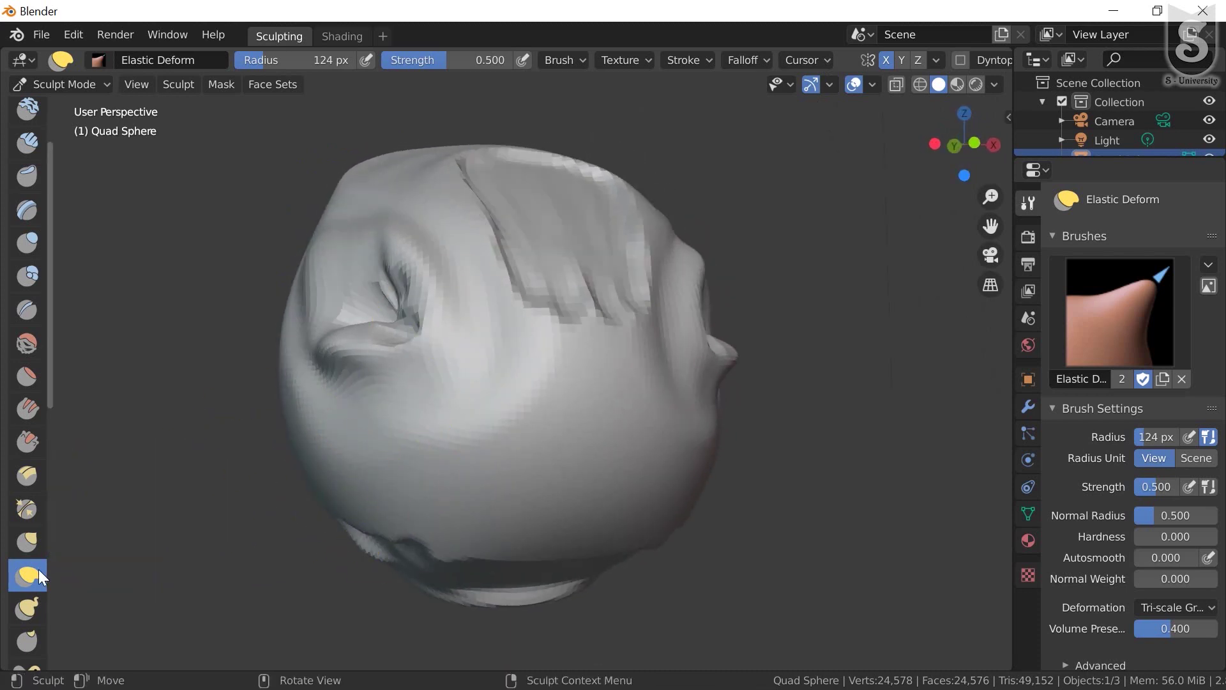
With the Snake Hook brush, pull out a blunt left horn bulge and the lower jaw
{"action": "left_click", "coordinate": [24, 610]}
{"action": "left_click_drag", "start_coordinate": [400, 518], "coordinate": [216, 547]}
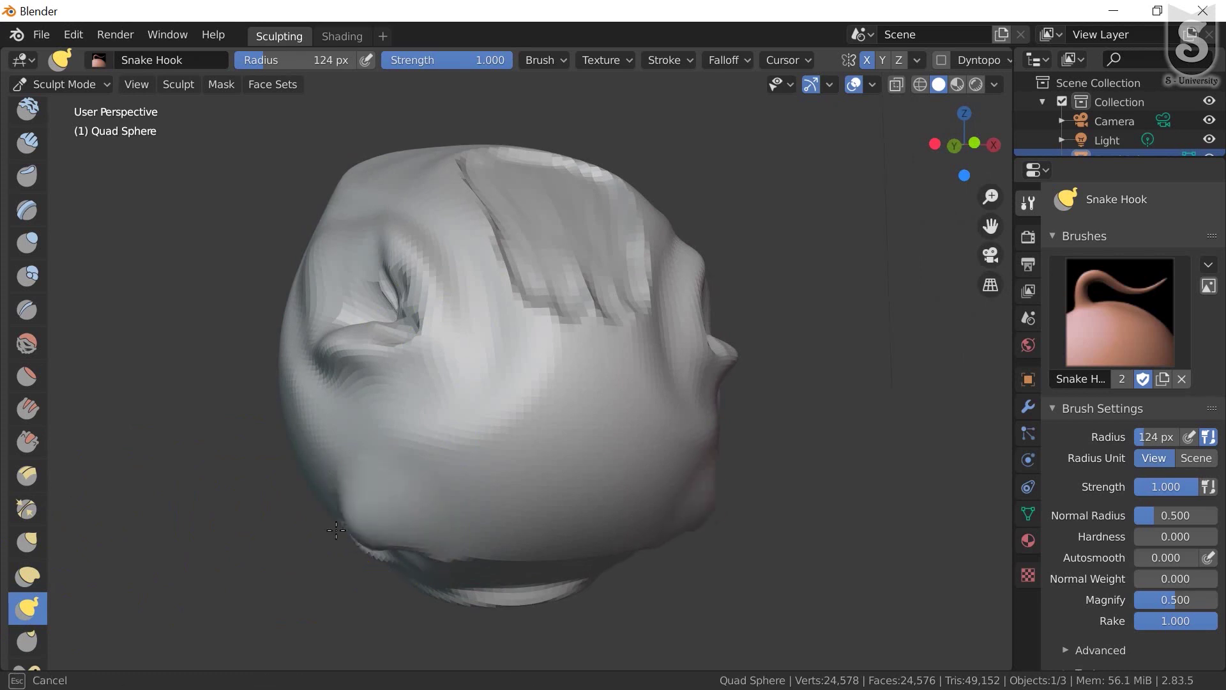
{"action": "left_click_drag", "start_coordinate": [332, 492], "coordinate": [262, 482]}
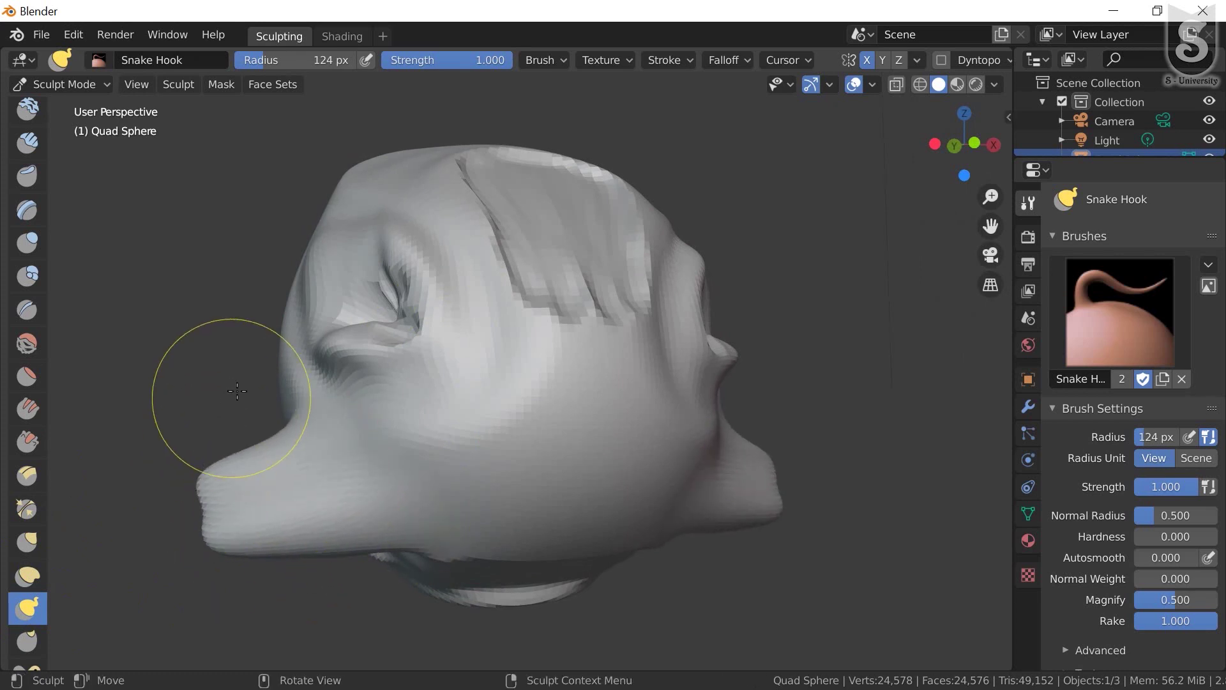
{"action": "left_click_drag", "start_coordinate": [232, 383], "coordinate": [246, 388]}
{"action": "middle_click_drag", "start_coordinate": [529, 539], "coordinate": [509, 446]}
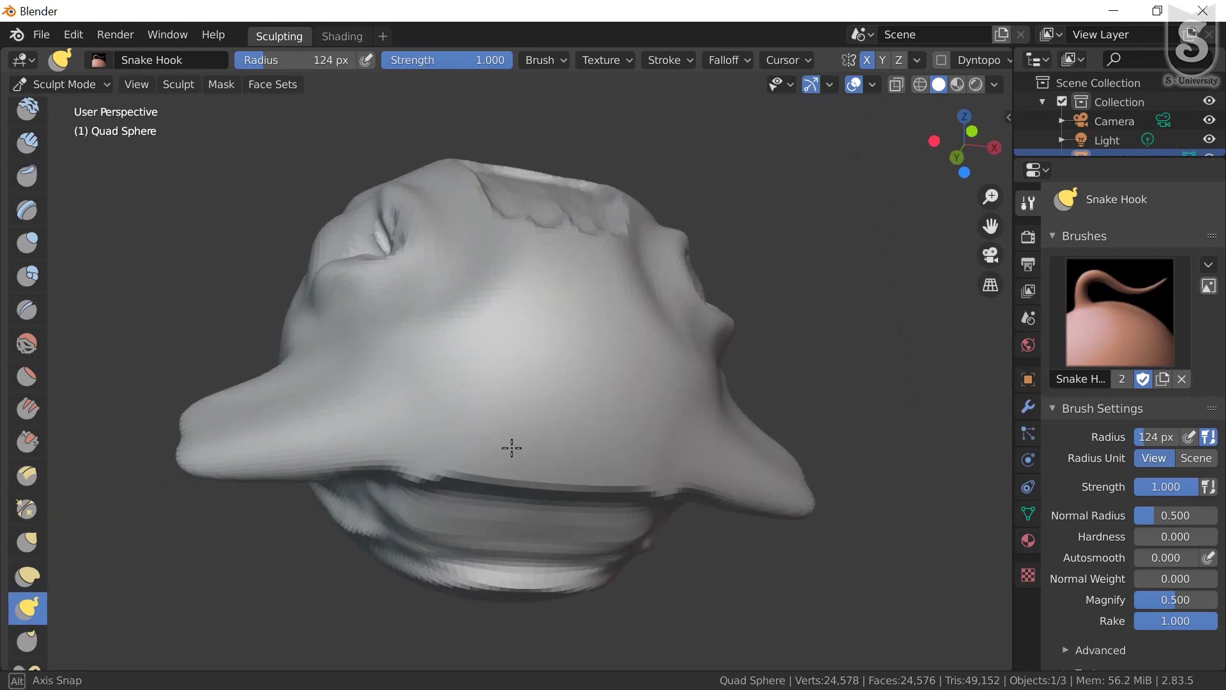
{"action": "mouse_move", "coordinate": [506, 526]}
{"action": "left_mouse_down"}
{"action": "mouse_move", "coordinate": [638, 598]}
{"action": "mouse_move", "coordinate": [493, 539]}
{"action": "mouse_move", "coordinate": [629, 547]}
{"action": "mouse_move", "coordinate": [540, 488]}
{"action": "mouse_move", "coordinate": [509, 500]}
{"action": "mouse_move", "coordinate": [504, 416]}
{"action": "mouse_move", "coordinate": [550, 350]}
{"action": "left_mouse_up"}
Stretch mirrored horns out from the top corners and groove the top rim
{"action": "mouse_move", "coordinate": [550, 351]}
{"action": "middle_mouse_down"}
{"action": "mouse_move", "coordinate": [507, 499]}
{"action": "mouse_move", "coordinate": [657, 265]}
{"action": "middle_mouse_up"}
{"action": "mouse_move", "coordinate": [657, 265]}
{"action": "left_mouse_down"}
{"action": "mouse_move", "coordinate": [771, 196]}
{"action": "mouse_move", "coordinate": [703, 195]}
{"action": "mouse_move", "coordinate": [811, 147]}
{"action": "left_mouse_up"}
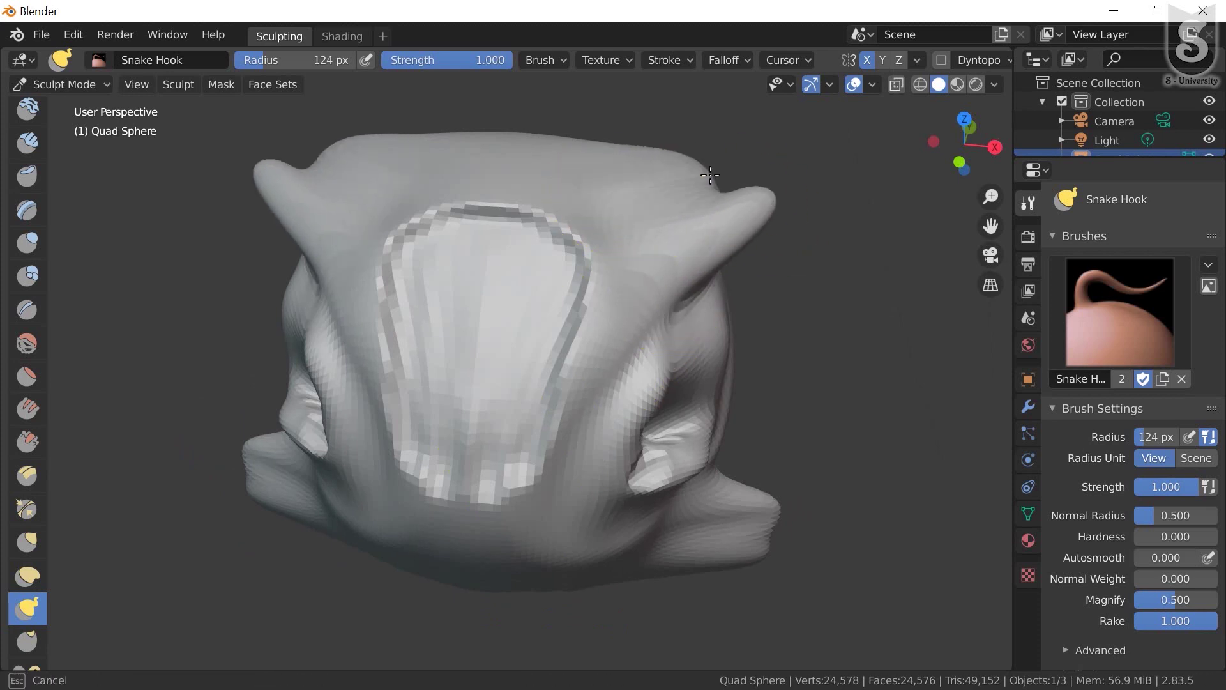
{"action": "left_click_drag", "start_coordinate": [658, 220], "coordinate": [791, 183]}
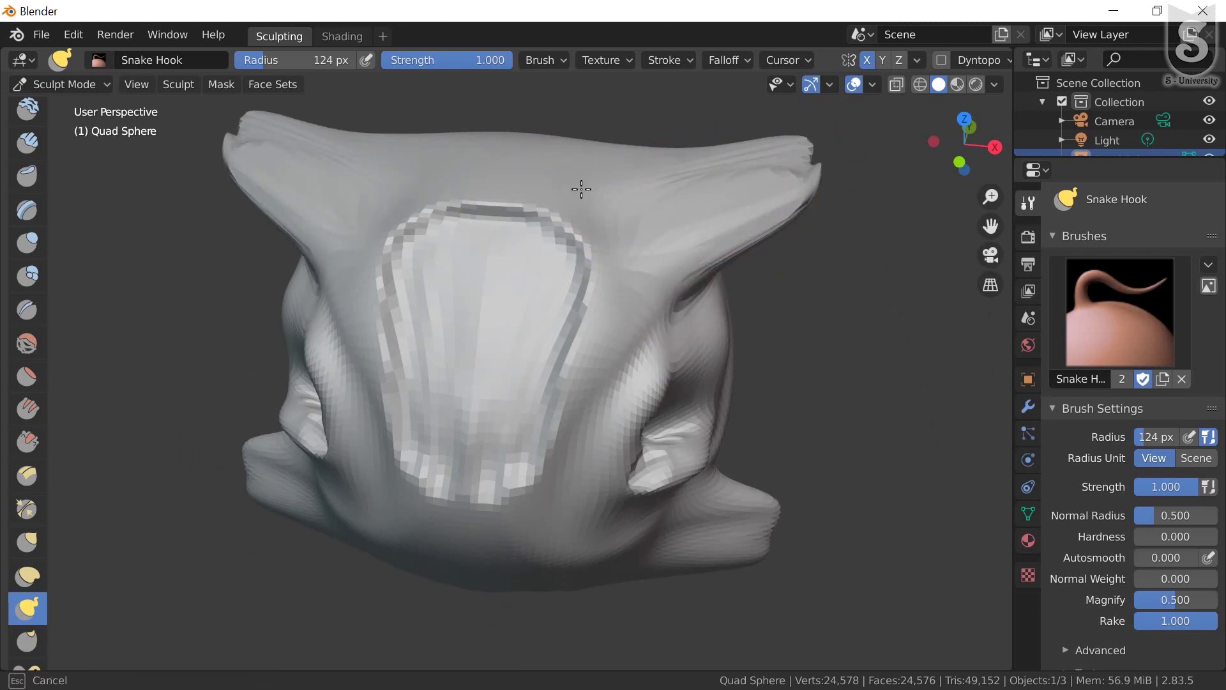
{"action": "left_click_drag", "start_coordinate": [581, 189], "coordinate": [755, 163]}
{"action": "left_click_drag", "start_coordinate": [492, 186], "coordinate": [716, 196]}
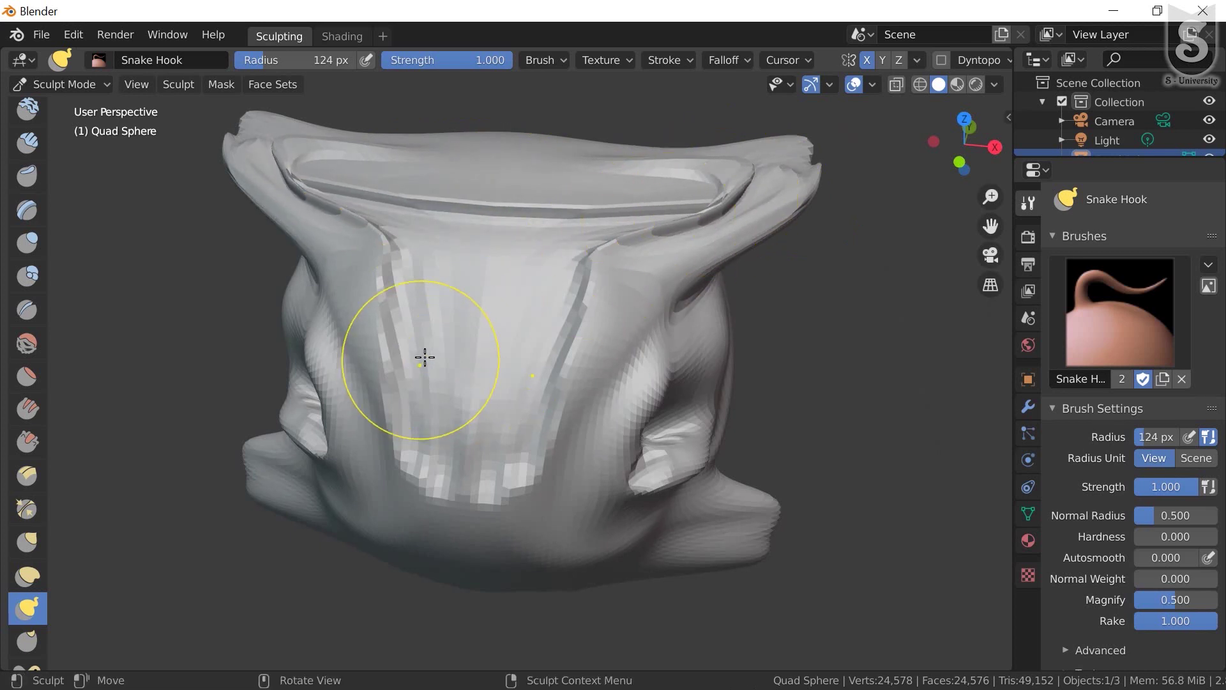
Raise the left horn into a peak and pull a notch into the mid-face
{"action": "mouse_move", "coordinate": [424, 356]}
{"action": "middle_mouse_down"}
{"action": "mouse_move", "coordinate": [466, 265]}
{"action": "mouse_move", "coordinate": [368, 160]}
{"action": "middle_mouse_up"}
{"action": "left_click_drag", "start_coordinate": [328, 150], "coordinate": [313, 114]}
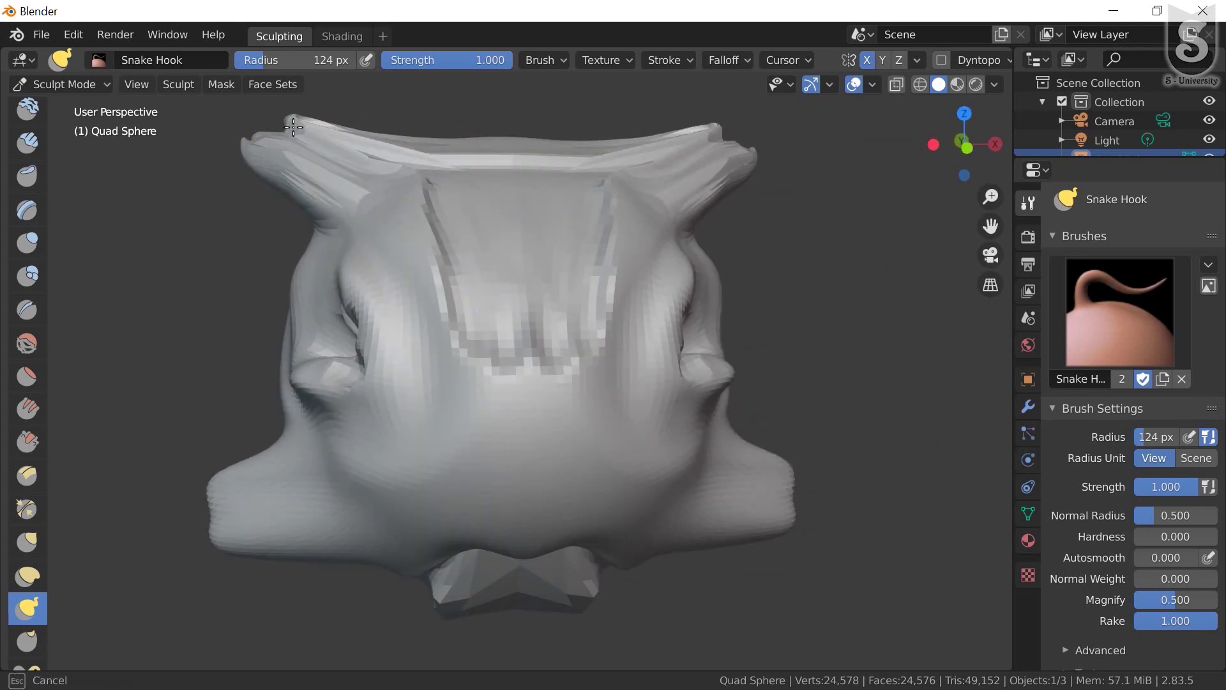
{"action": "mouse_move", "coordinate": [334, 178]}
{"action": "left_mouse_down"}
{"action": "mouse_move", "coordinate": [317, 113]}
{"action": "mouse_move", "coordinate": [356, 191]}
{"action": "mouse_move", "coordinate": [329, 120]}
{"action": "left_mouse_up"}
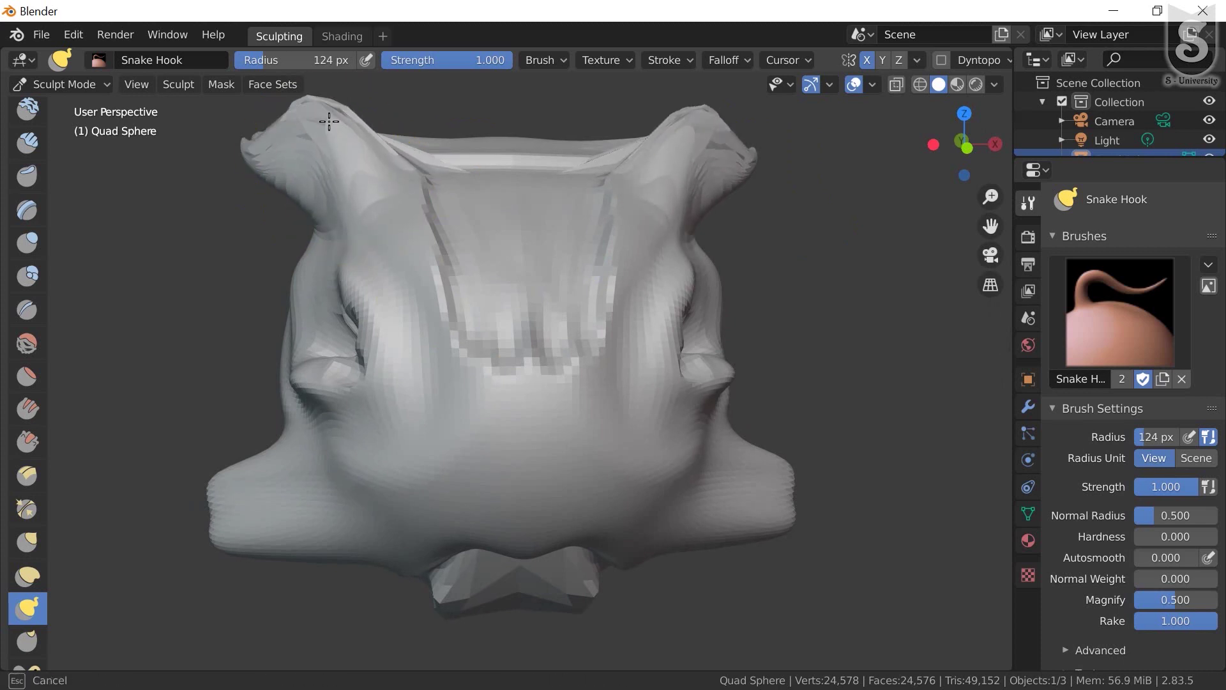
{"action": "mouse_move", "coordinate": [493, 225]}
{"action": "middle_mouse_down"}
{"action": "mouse_move", "coordinate": [554, 263]}
{"action": "mouse_move", "coordinate": [542, 320]}
{"action": "middle_mouse_up"}
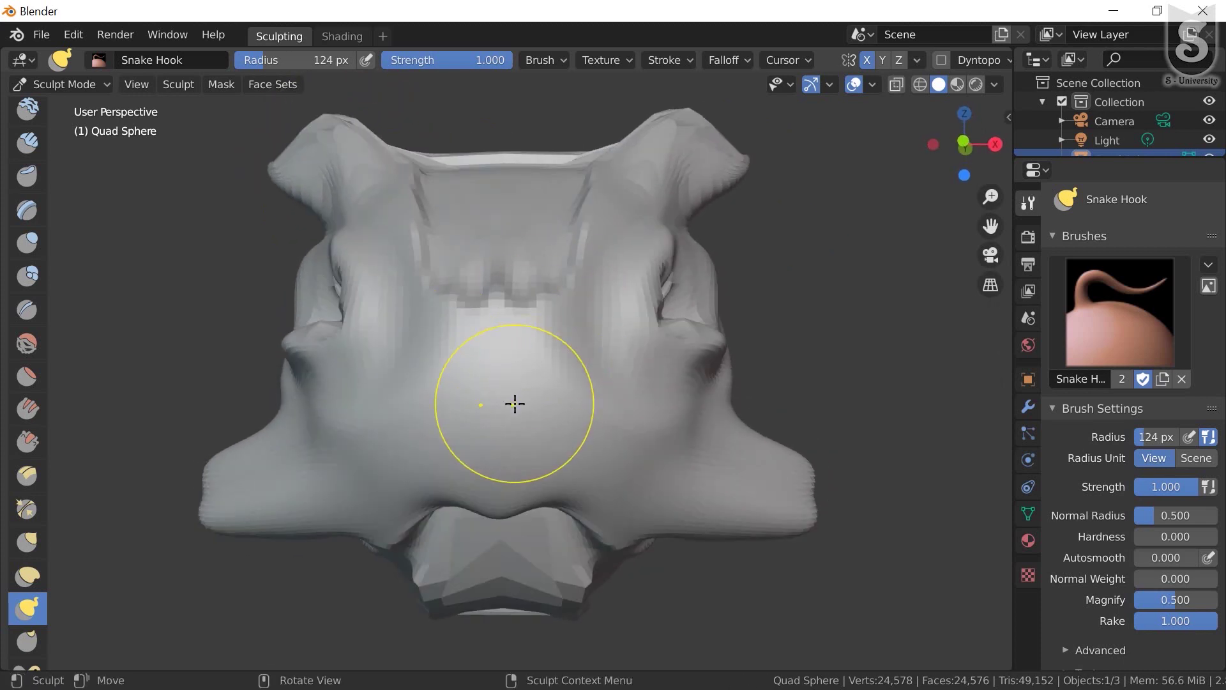
{"action": "mouse_move", "coordinate": [515, 402]}
{"action": "left_mouse_down"}
{"action": "mouse_move", "coordinate": [505, 447]}
{"action": "mouse_move", "coordinate": [510, 390]}
{"action": "left_mouse_up"}
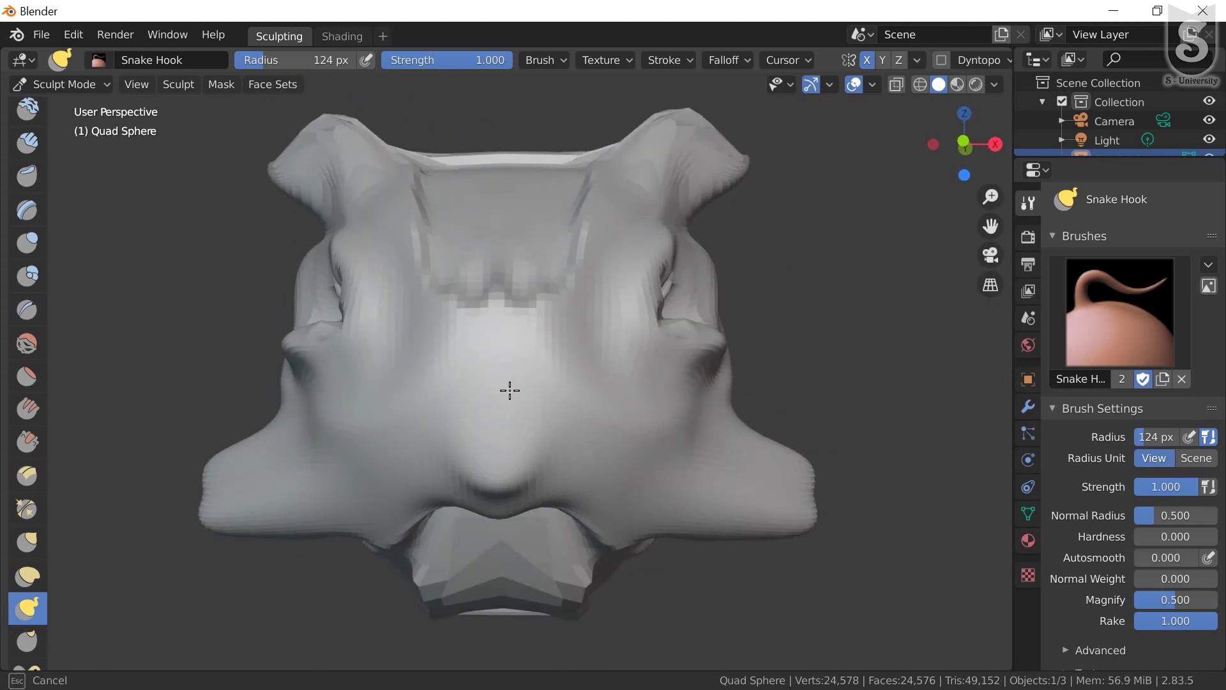
{"action": "mouse_move", "coordinate": [502, 445]}
{"action": "left_mouse_down"}
{"action": "mouse_move", "coordinate": [504, 236]}
{"action": "mouse_move", "coordinate": [482, 341]}
{"action": "left_mouse_up"}
{"action": "mouse_move", "coordinate": [493, 164]}
{"action": "middle_mouse_down"}
{"action": "mouse_move", "coordinate": [499, 411]}
{"action": "mouse_move", "coordinate": [471, 379]}
{"action": "mouse_move", "coordinate": [466, 402]}
{"action": "middle_mouse_up"}
{"action": "scroll", "coordinate": [462, 417], "scroll_direction": "down", "scroll_amount": 2}
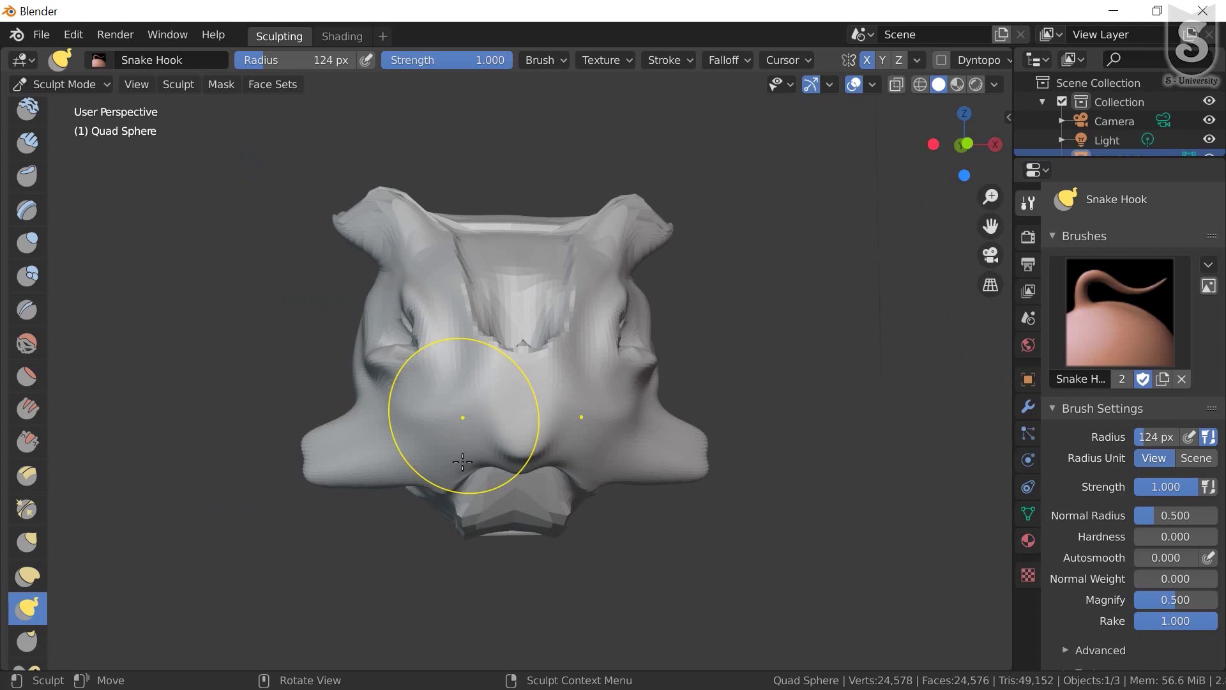
{"action": "middle_click_drag", "start_coordinate": [507, 507], "coordinate": [500, 512]}
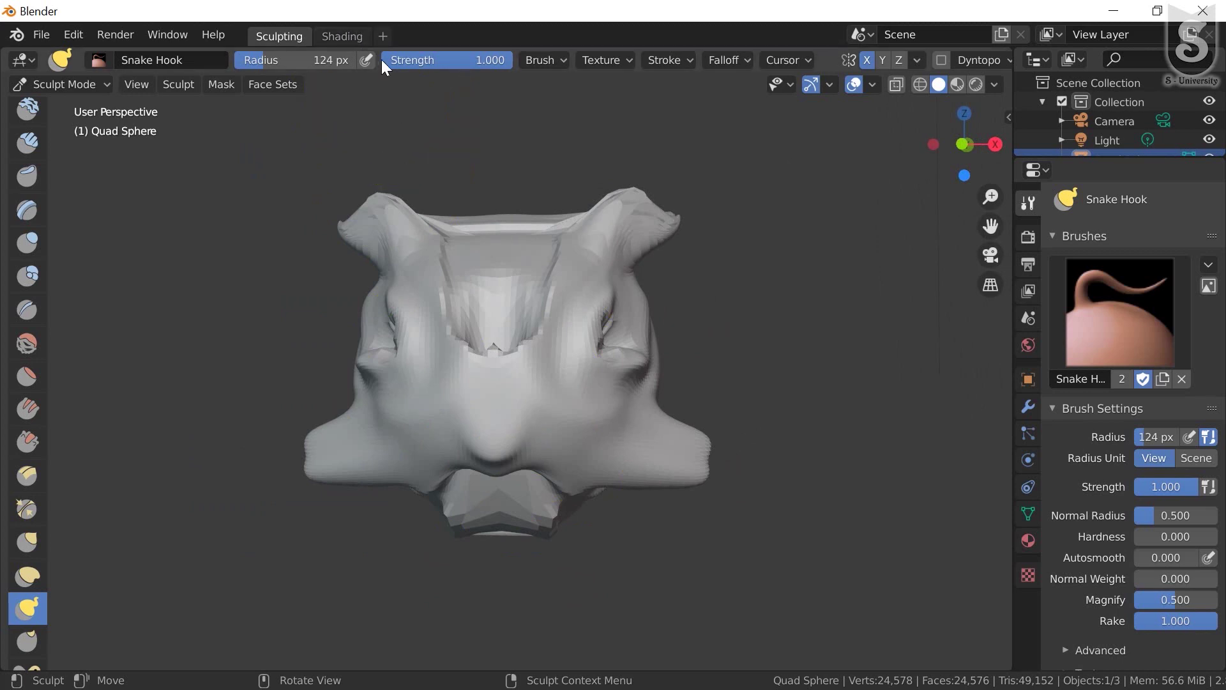
{"action": "left_click", "coordinate": [380, 37]}
{"action": "mouse_move", "coordinate": [324, 71]}
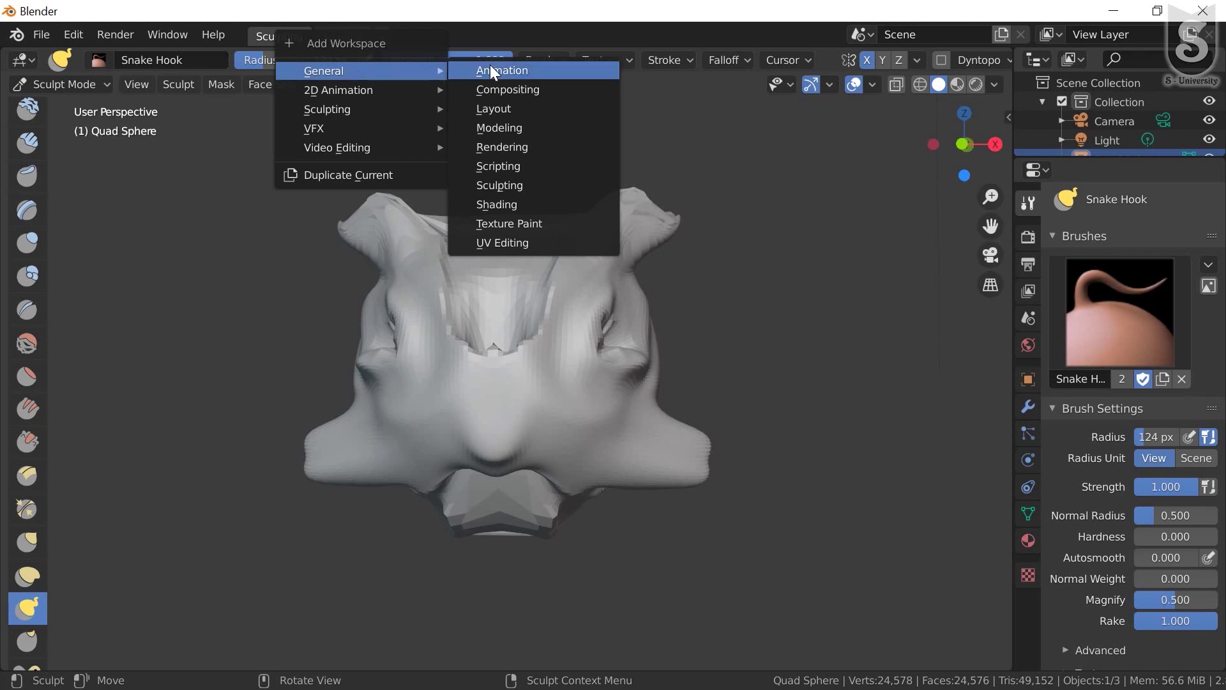
Open the Layout workspace, zoom in on the head, and check it in wireframe before returning to Solid
{"action": "left_click", "coordinate": [495, 110]}
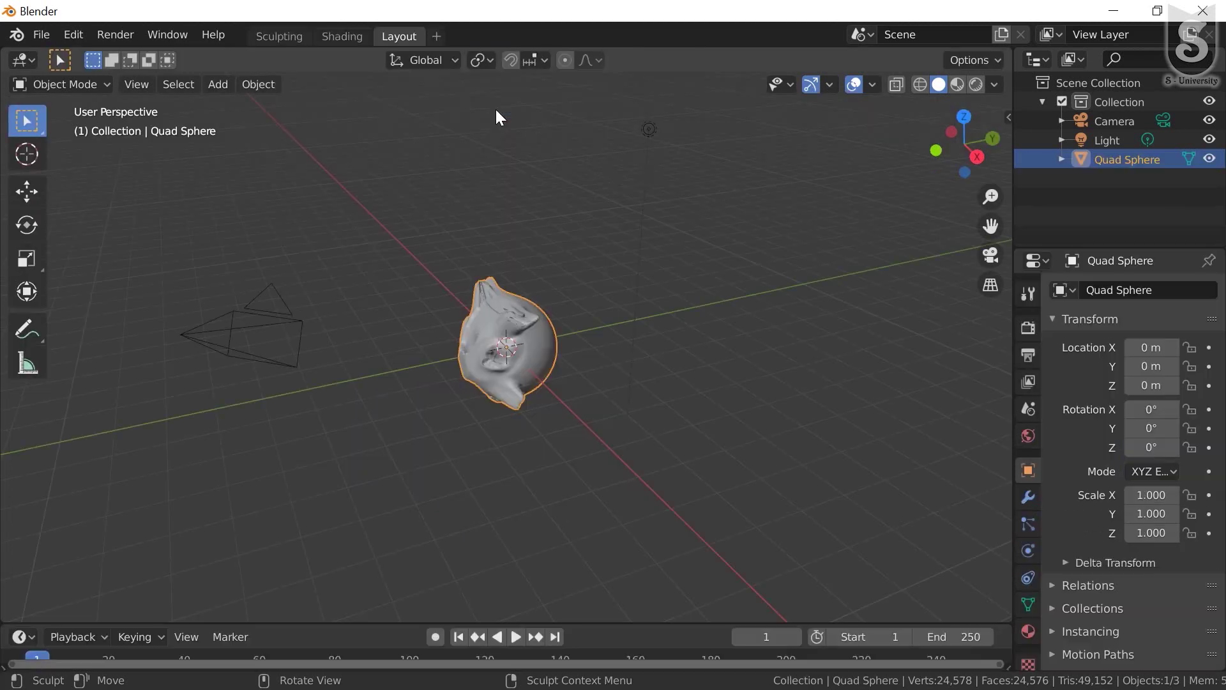
{"action": "mouse_move", "coordinate": [497, 208]}
{"action": "middle_mouse_down"}
{"action": "mouse_move", "coordinate": [554, 386]}
{"action": "mouse_move", "coordinate": [543, 389]}
{"action": "middle_mouse_up"}
{"action": "scroll", "coordinate": [542, 377], "scroll_direction": "up", "scroll_amount": 4}
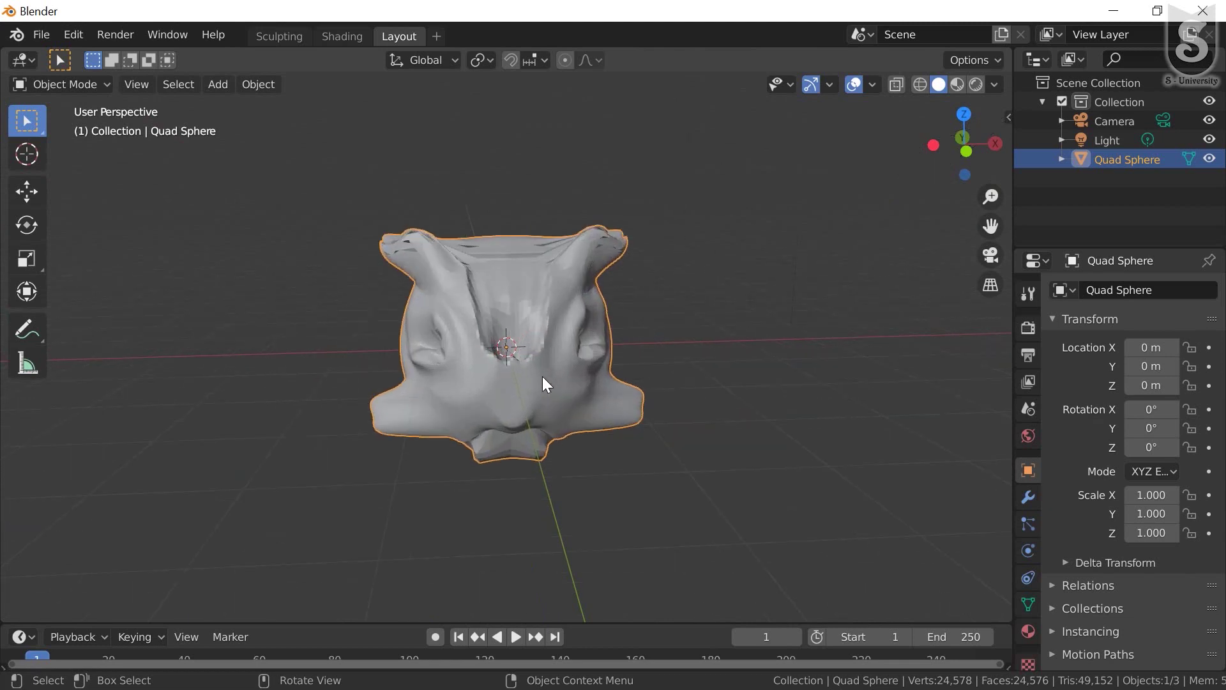
{"action": "scroll", "coordinate": [542, 376], "scroll_direction": "up", "scroll_amount": 2}
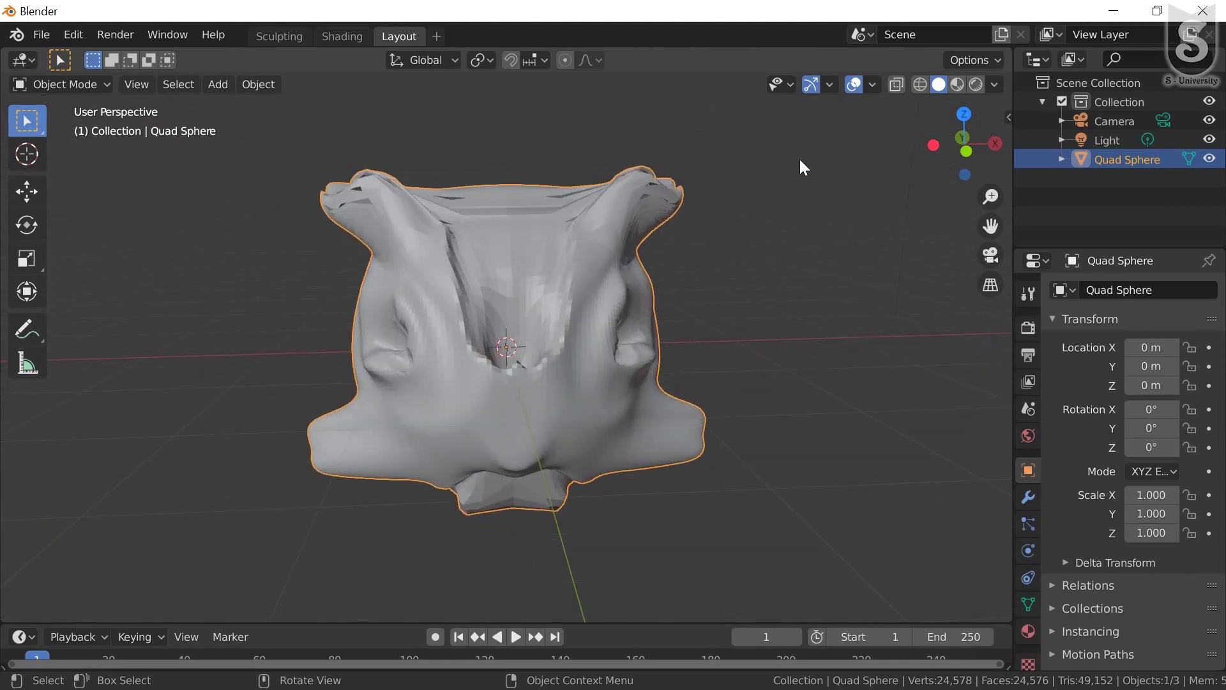
{"action": "left_click", "coordinate": [920, 85]}
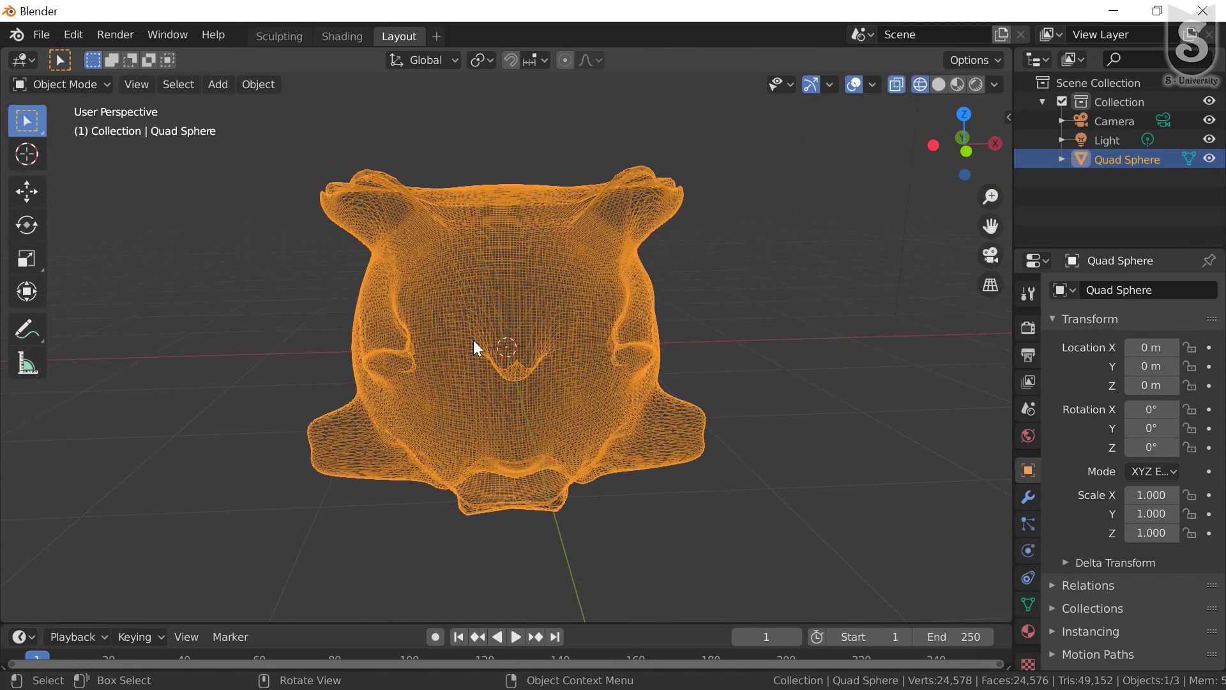
{"action": "mouse_move", "coordinate": [474, 339]}
{"action": "middle_mouse_down"}
{"action": "mouse_move", "coordinate": [539, 357]}
{"action": "mouse_move", "coordinate": [638, 352]}
{"action": "mouse_move", "coordinate": [446, 365]}
{"action": "middle_mouse_up"}
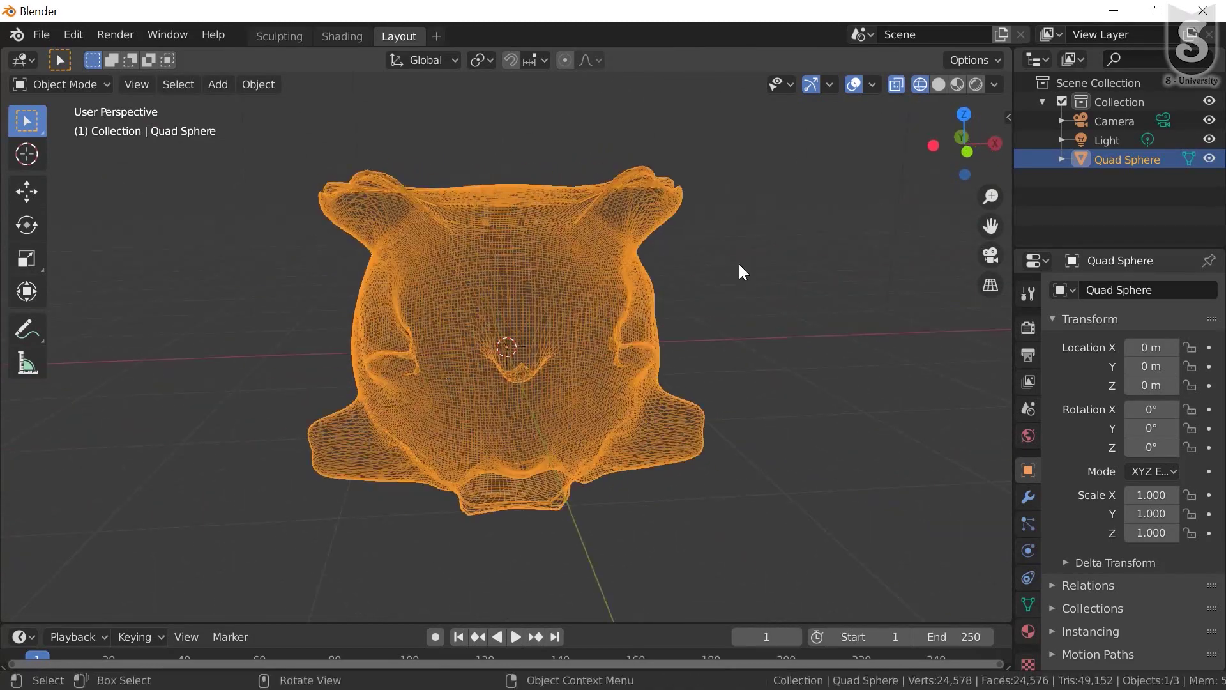
{"action": "left_click", "coordinate": [940, 84]}
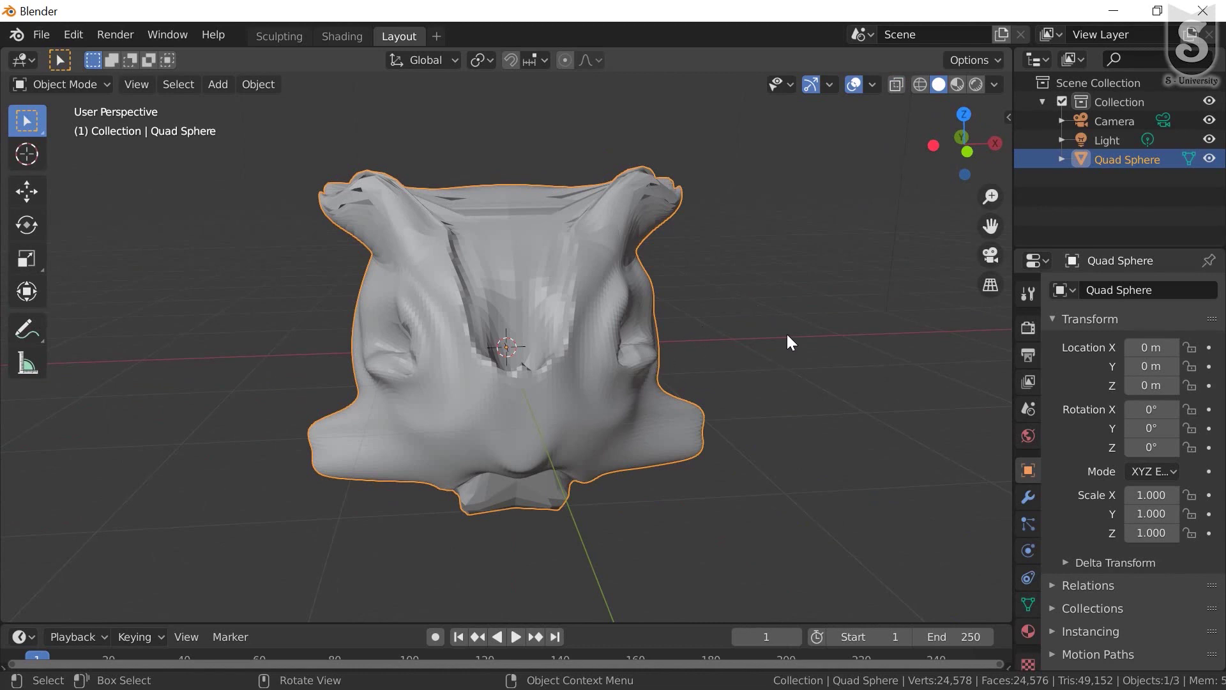
Duplicate the Quad Sphere in place as Quad Sphere.001 and hide the original in the Outliner
{"action": "key", "text": "shift+d"}
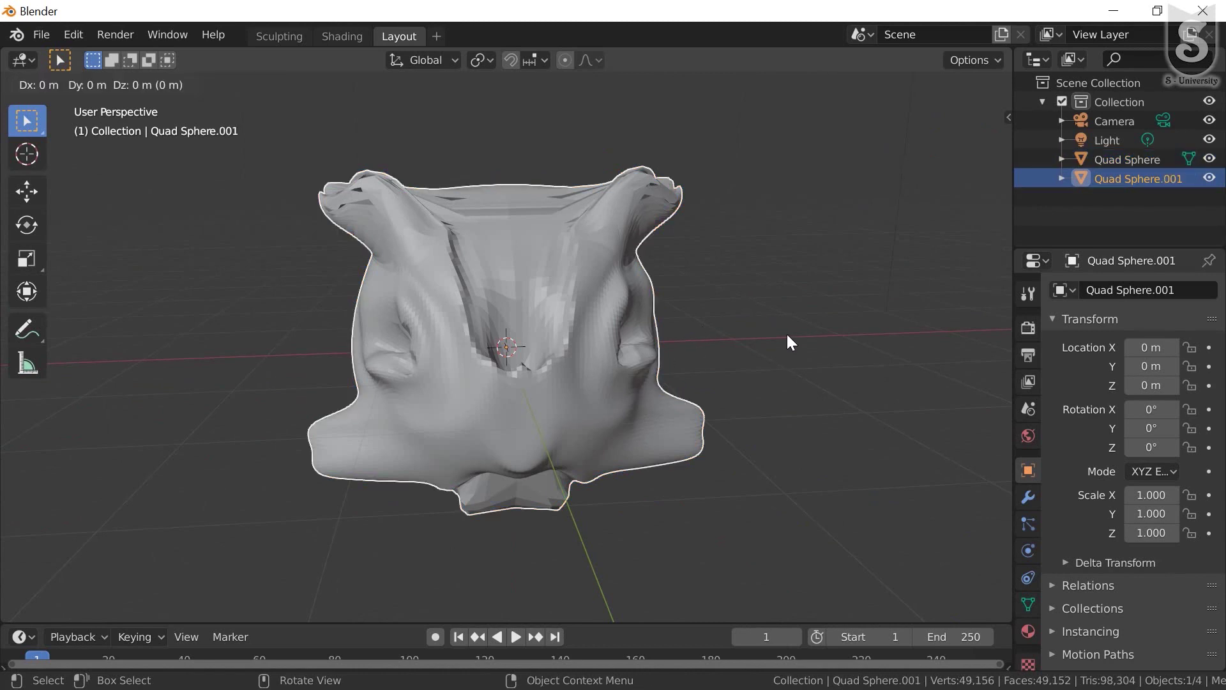
{"action": "right_click", "coordinate": [787, 334]}
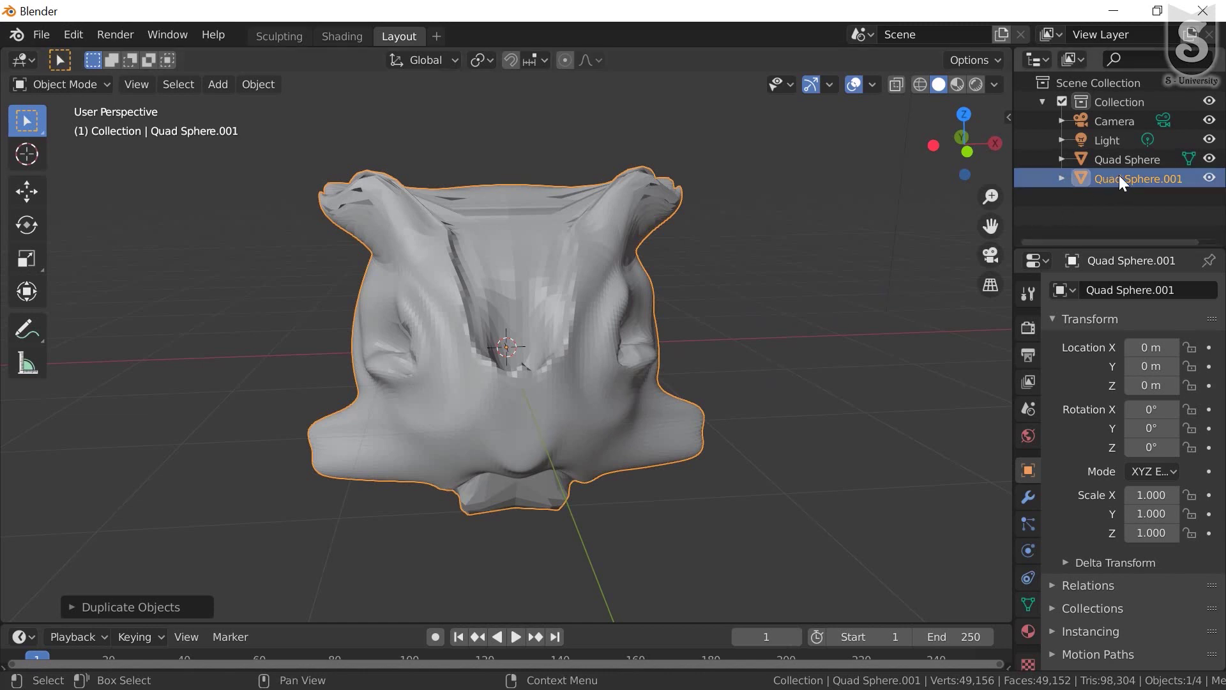
{"action": "left_click", "coordinate": [1209, 159]}
{"action": "middle_click_drag", "start_coordinate": [548, 340], "coordinate": [556, 340]}
{"action": "left_click", "coordinate": [1029, 327]}
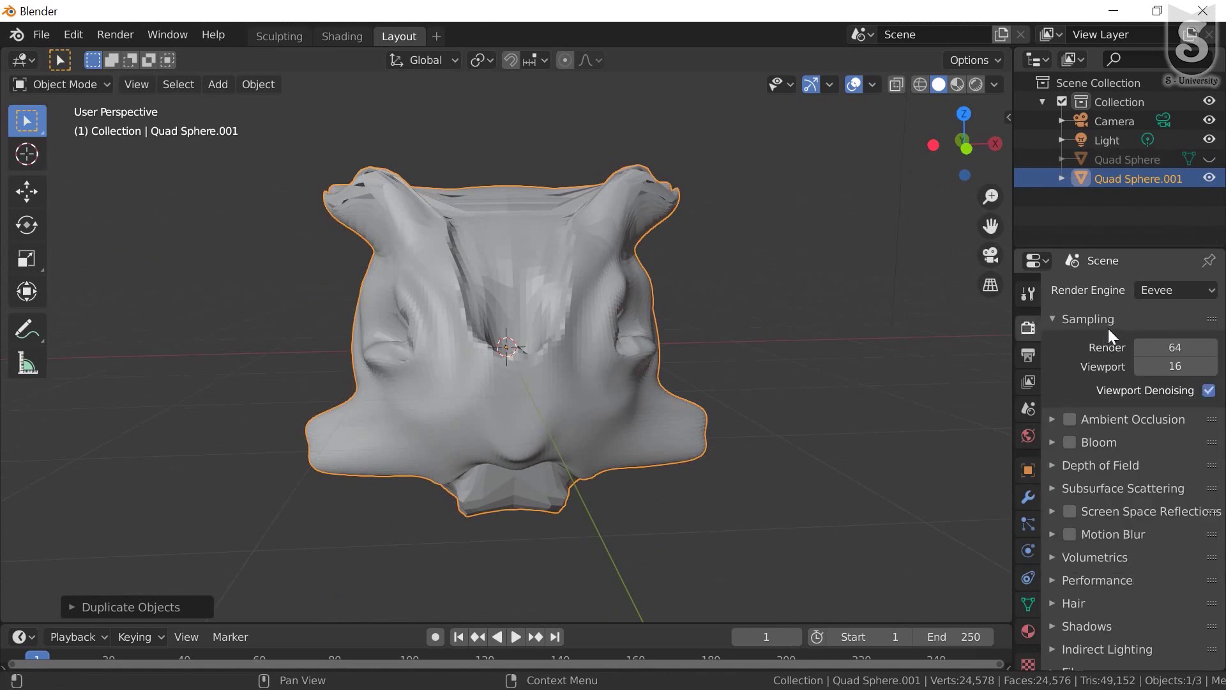
Switch the render engine from Eevee to Cycles and expand the Bake panel
{"action": "left_click", "coordinate": [1177, 291]}
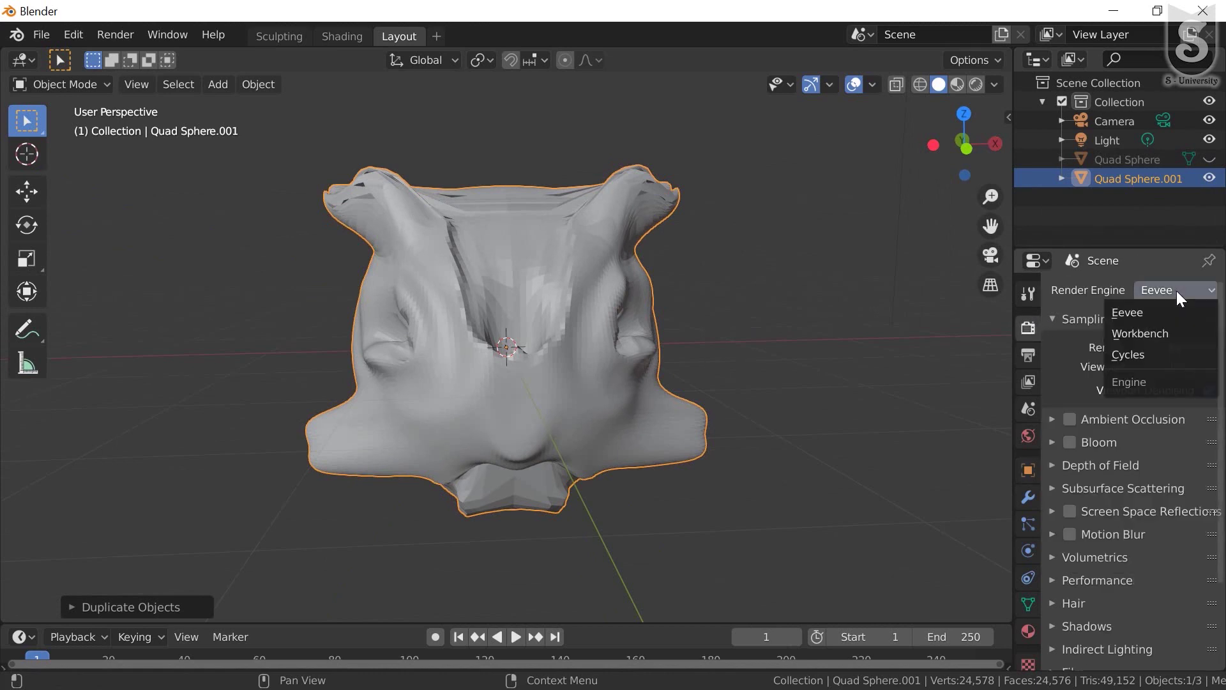
{"action": "left_click", "coordinate": [1136, 356]}
{"action": "scroll", "coordinate": [1155, 479], "scroll_direction": "down", "scroll_amount": 1}
{"action": "scroll", "coordinate": [1154, 478], "scroll_direction": "down", "scroll_amount": 3}
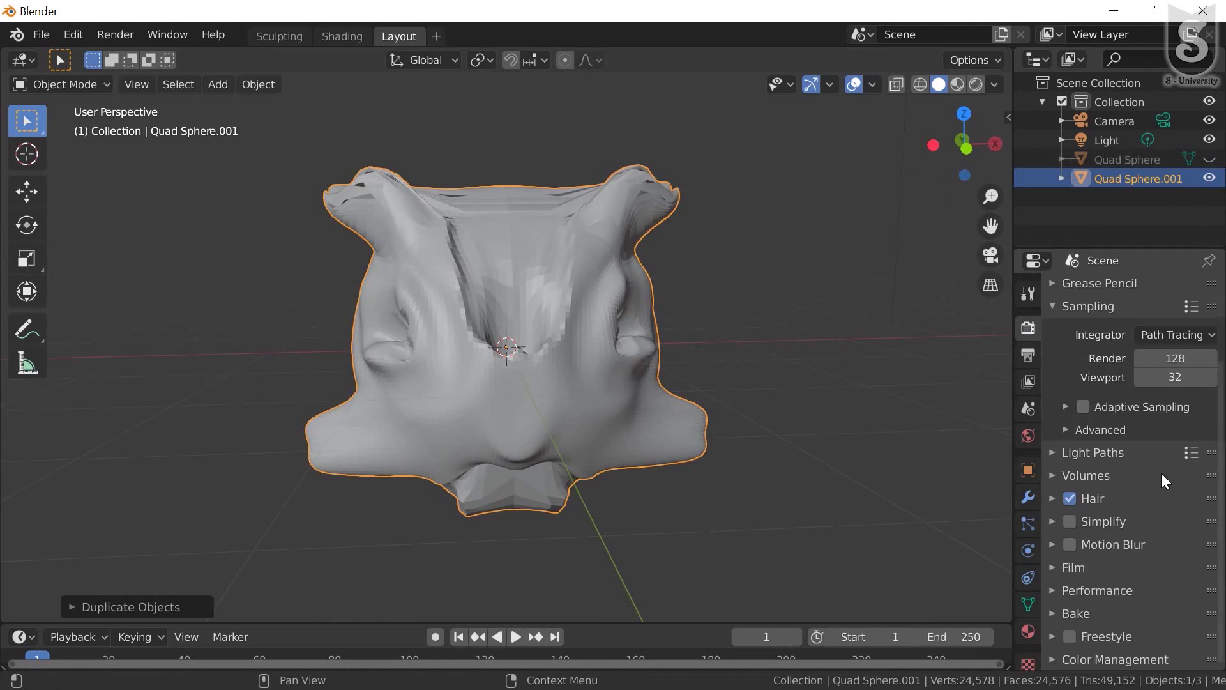
{"action": "left_click", "coordinate": [1054, 613]}
{"action": "scroll", "coordinate": [1092, 568], "scroll_direction": "down", "scroll_amount": 5}
{"action": "scroll", "coordinate": [1101, 562], "scroll_direction": "down", "scroll_amount": 5}
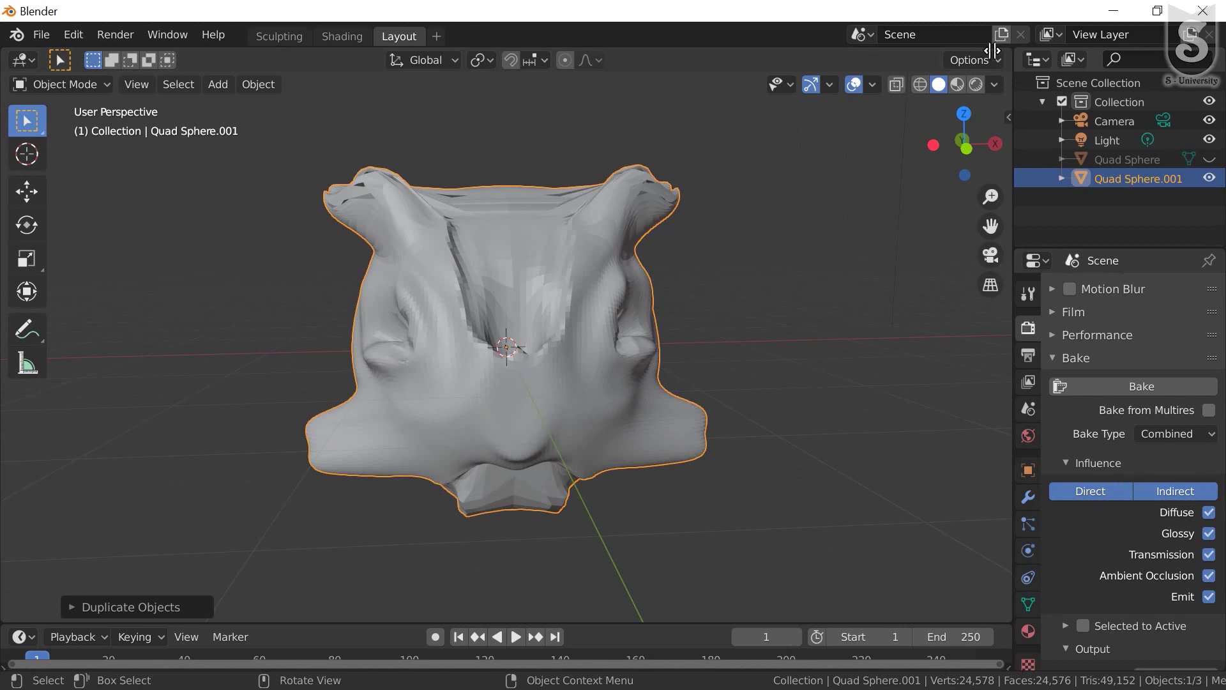
Split the 3D viewport side by side, then divide the right half into top and bottom
{"action": "left_click_drag", "start_coordinate": [992, 52], "coordinate": [477, 78]}
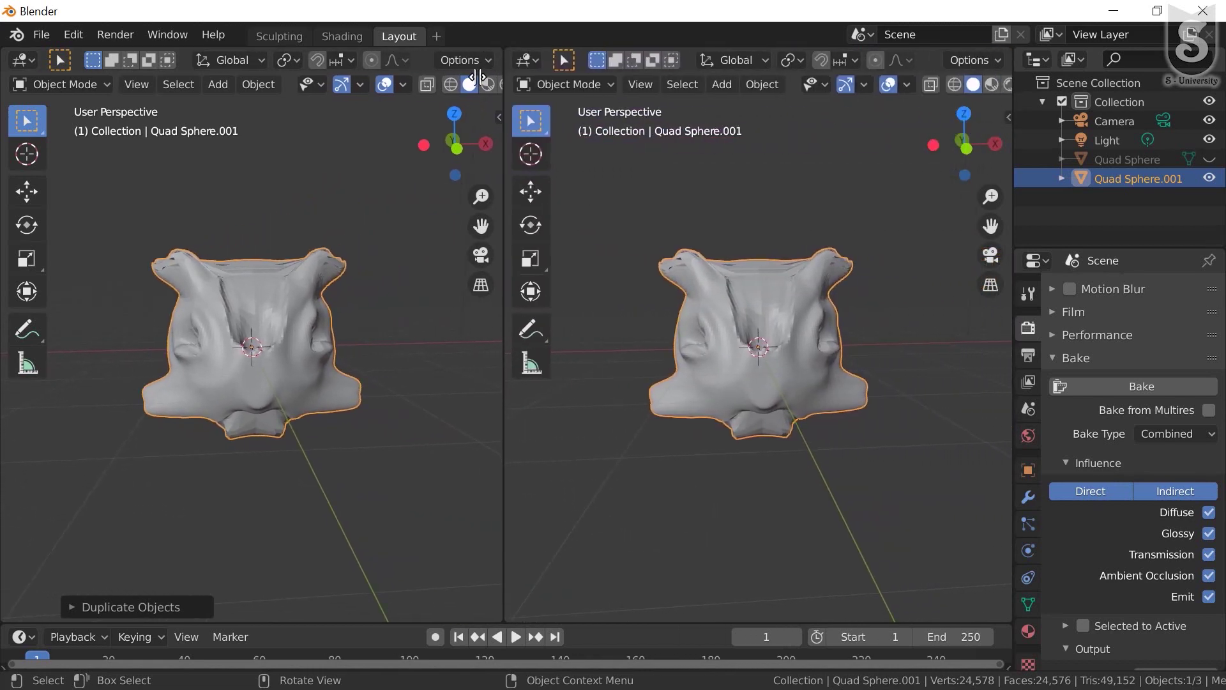
{"action": "left_click_drag", "start_coordinate": [478, 77], "coordinate": [472, 77]}
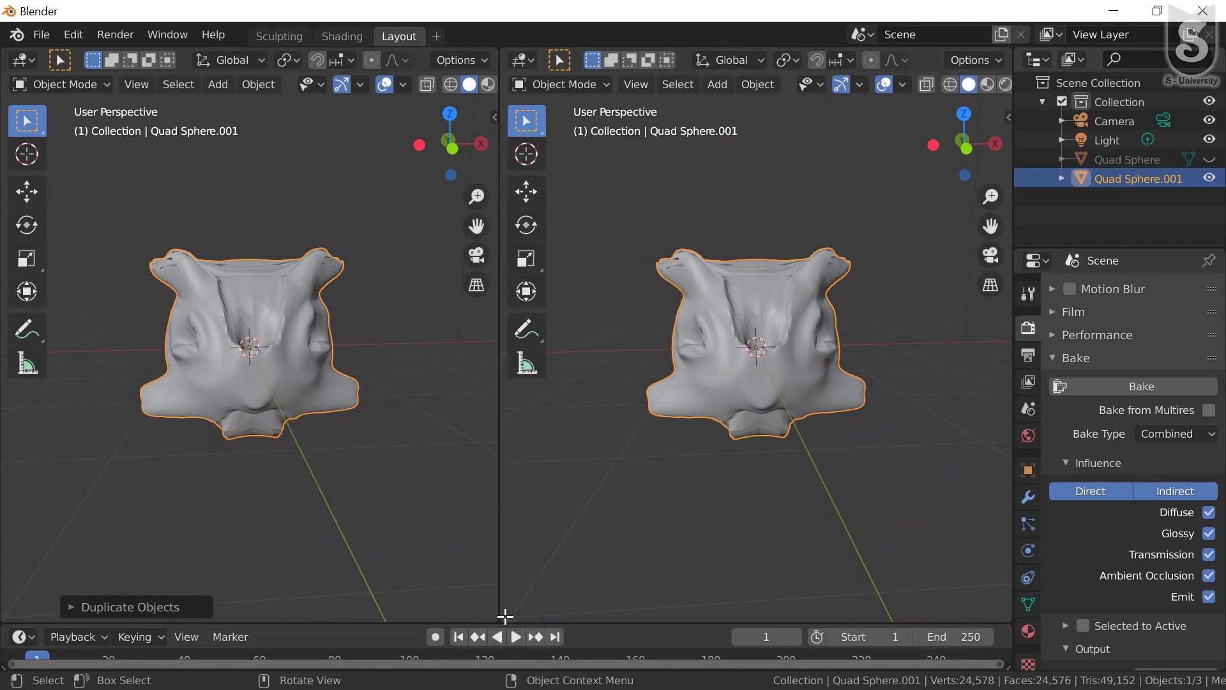
{"action": "left_click_drag", "start_coordinate": [504, 593], "coordinate": [524, 327]}
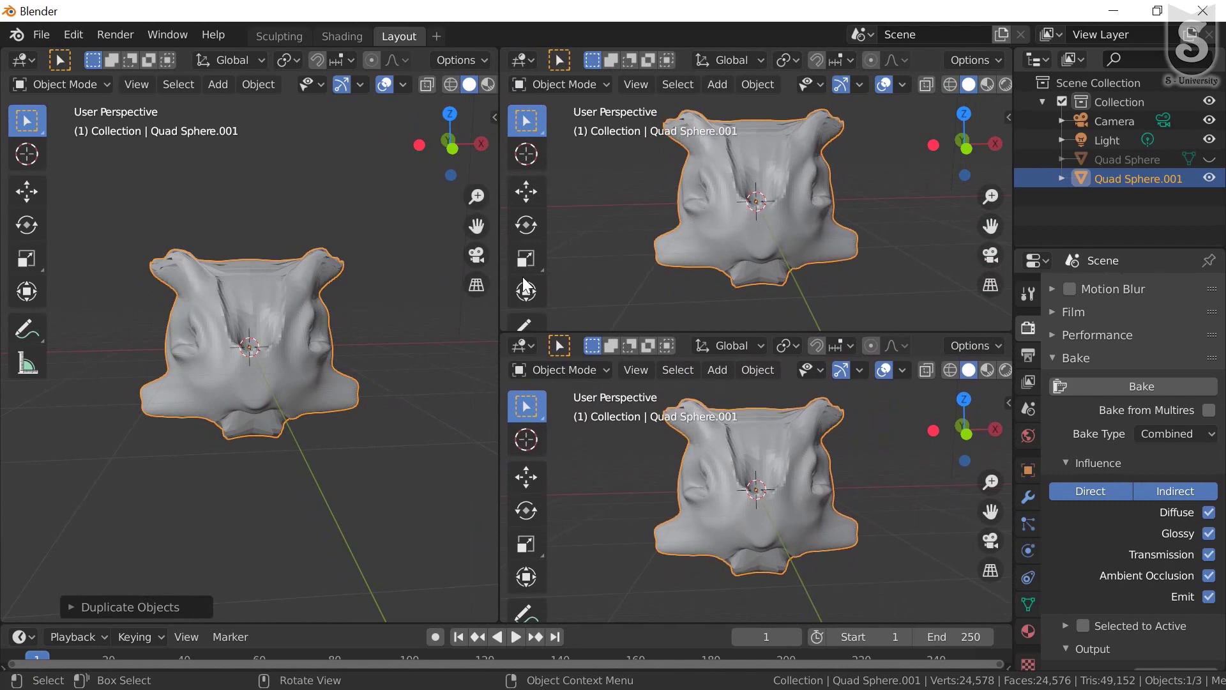
Turn the top-right area into a Shader Editor showing the copy's Principled BSDF nodes
{"action": "left_click", "coordinate": [525, 55]}
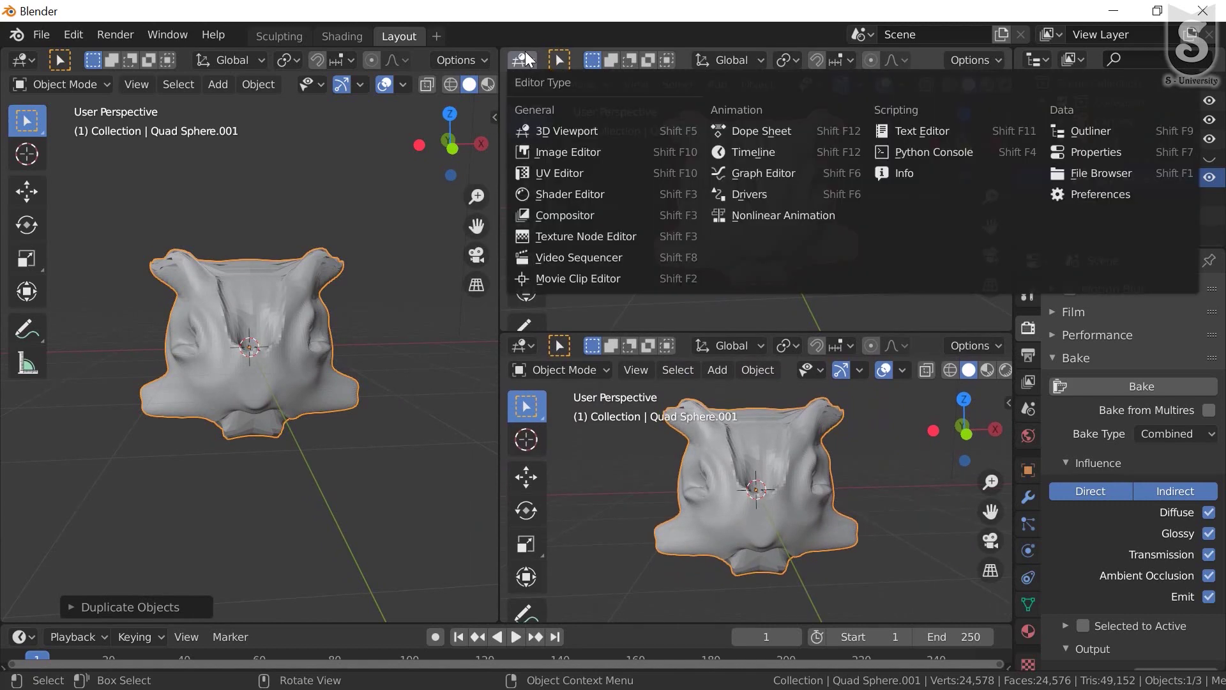
{"action": "left_click", "coordinate": [574, 190]}
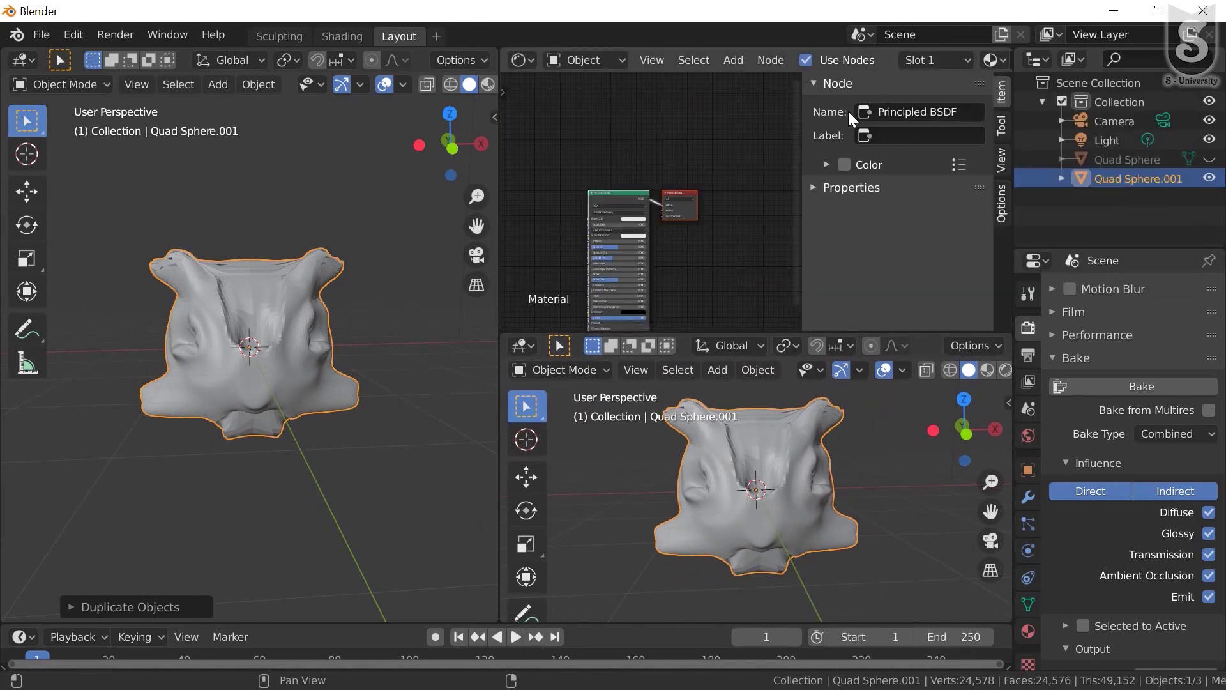
{"action": "left_click", "coordinate": [765, 168]}
Hide the shader editor side panel and turn the lower area into an Image Editor
{"action": "key", "text": "n"}
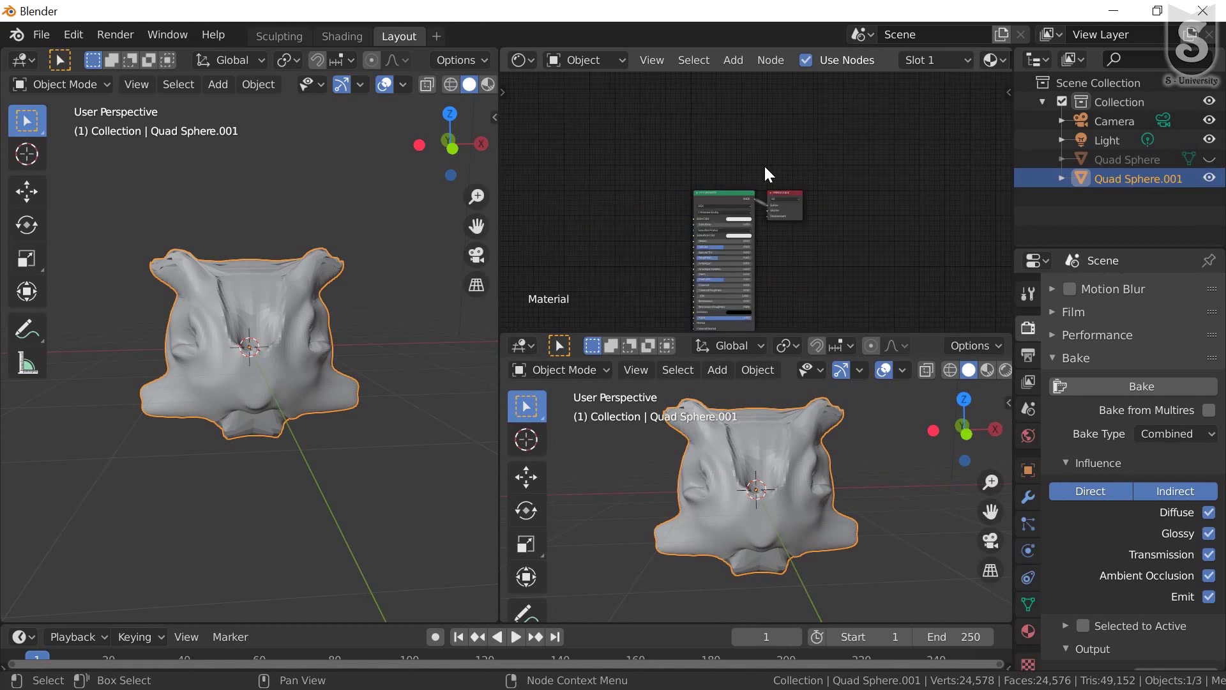
{"action": "left_click", "coordinate": [516, 342]}
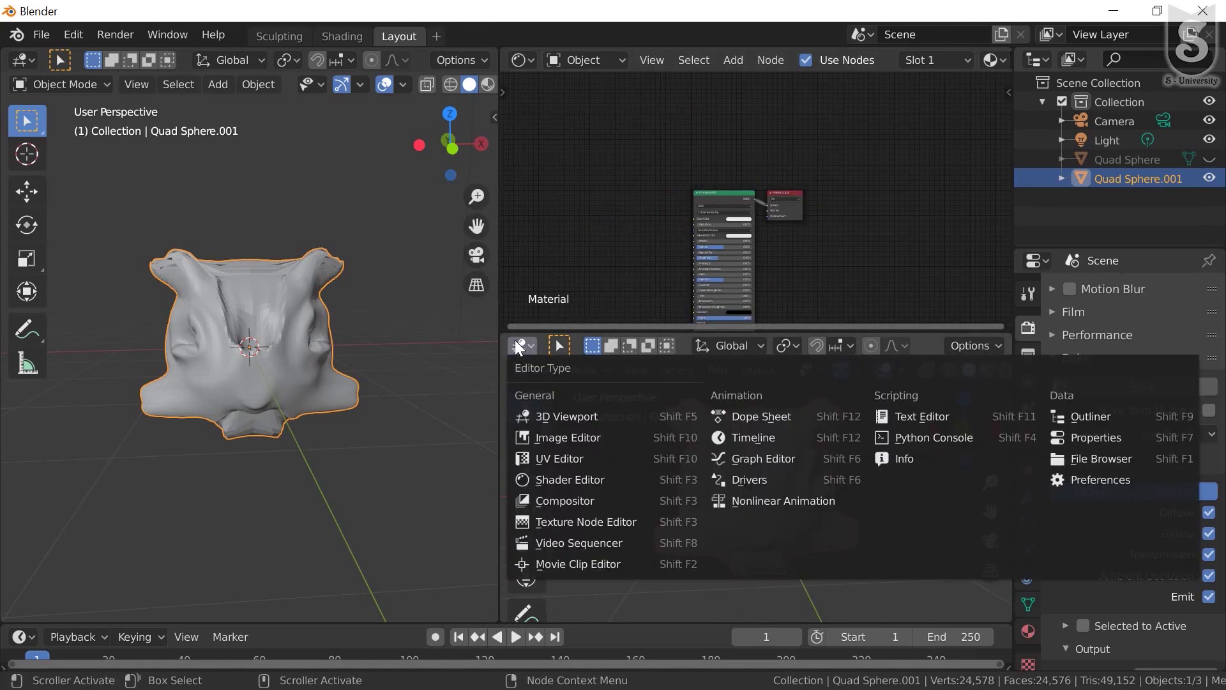
{"action": "left_click", "coordinate": [572, 441]}
Create a 4096 × 4096, 32-bit float image named 'Normal Back' and frame it all
{"action": "left_click", "coordinate": [765, 346]}
{"action": "type", "text": "Normal  Back"}
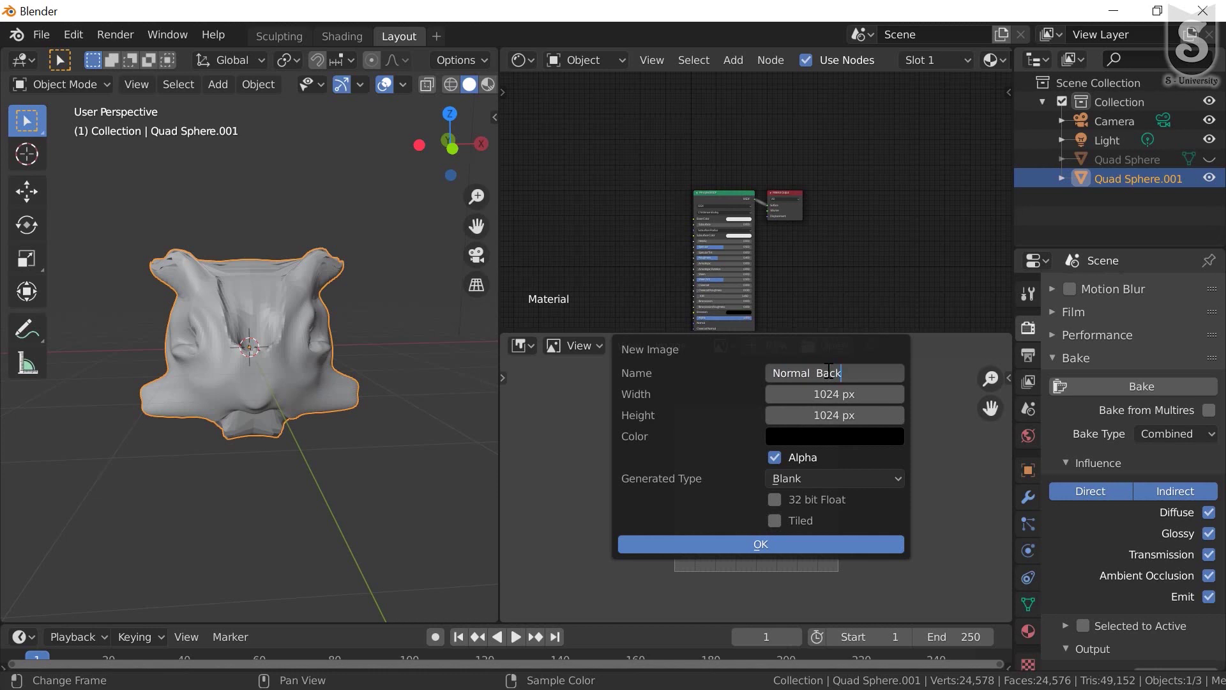
{"action": "key", "text": "Return"}
{"action": "left_click", "coordinate": [842, 396]}
{"action": "type", "text": "*4"}
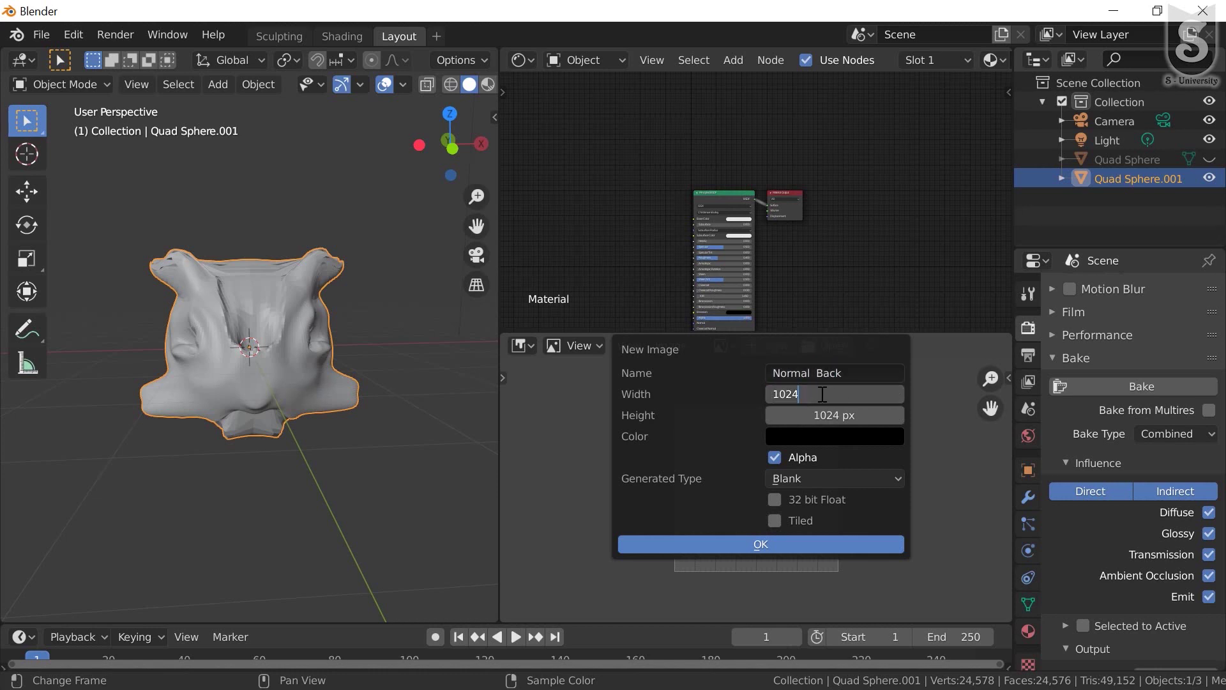
{"action": "key", "text": "Return"}
{"action": "left_click", "coordinate": [848, 415]}
{"action": "type", "text": "4096"}
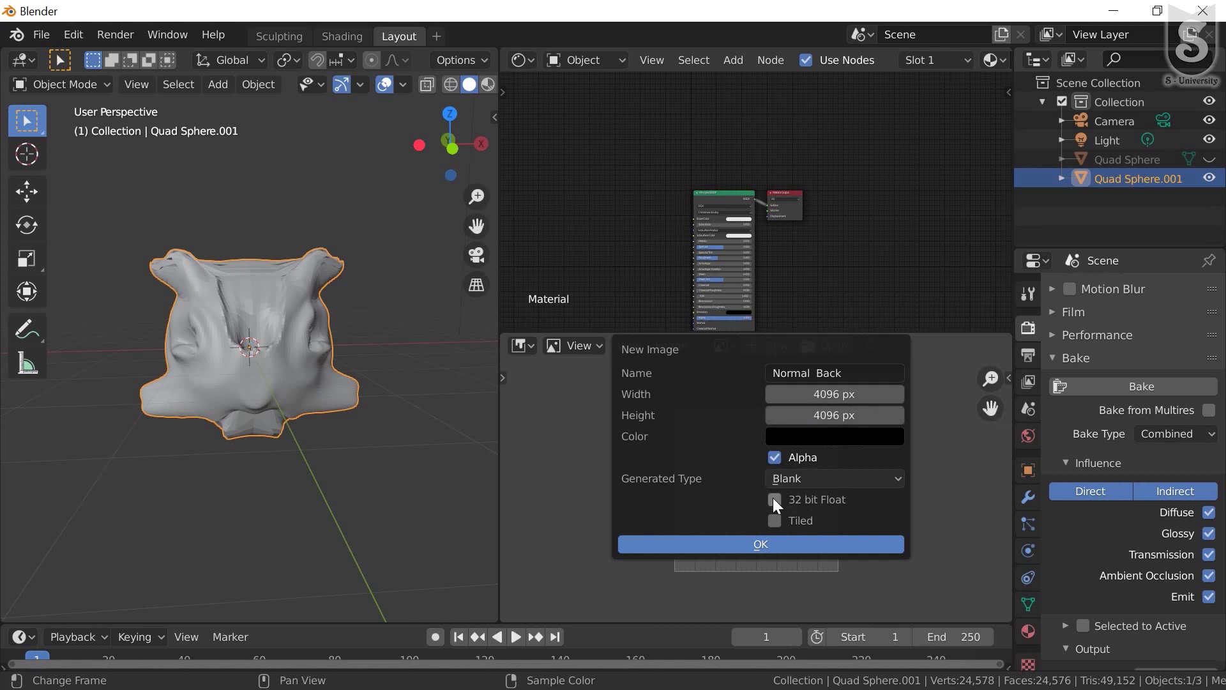
{"action": "left_click", "coordinate": [774, 498]}
{"action": "left_click", "coordinate": [755, 546]}
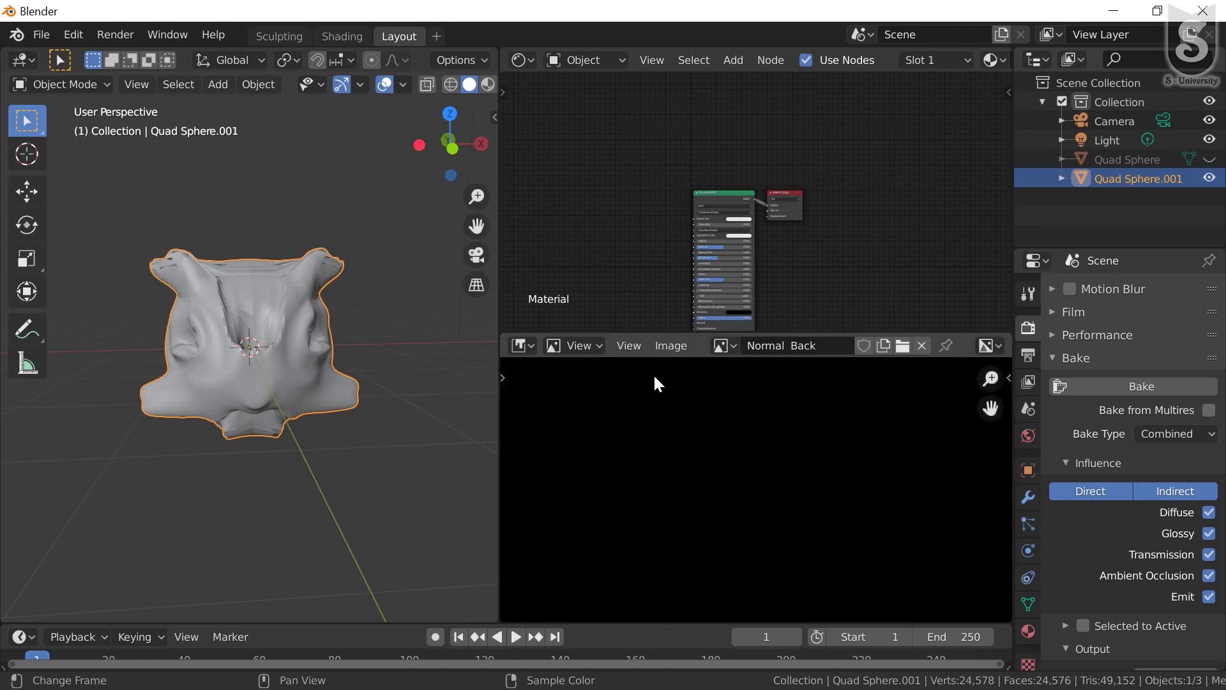
{"action": "left_click", "coordinate": [638, 346]}
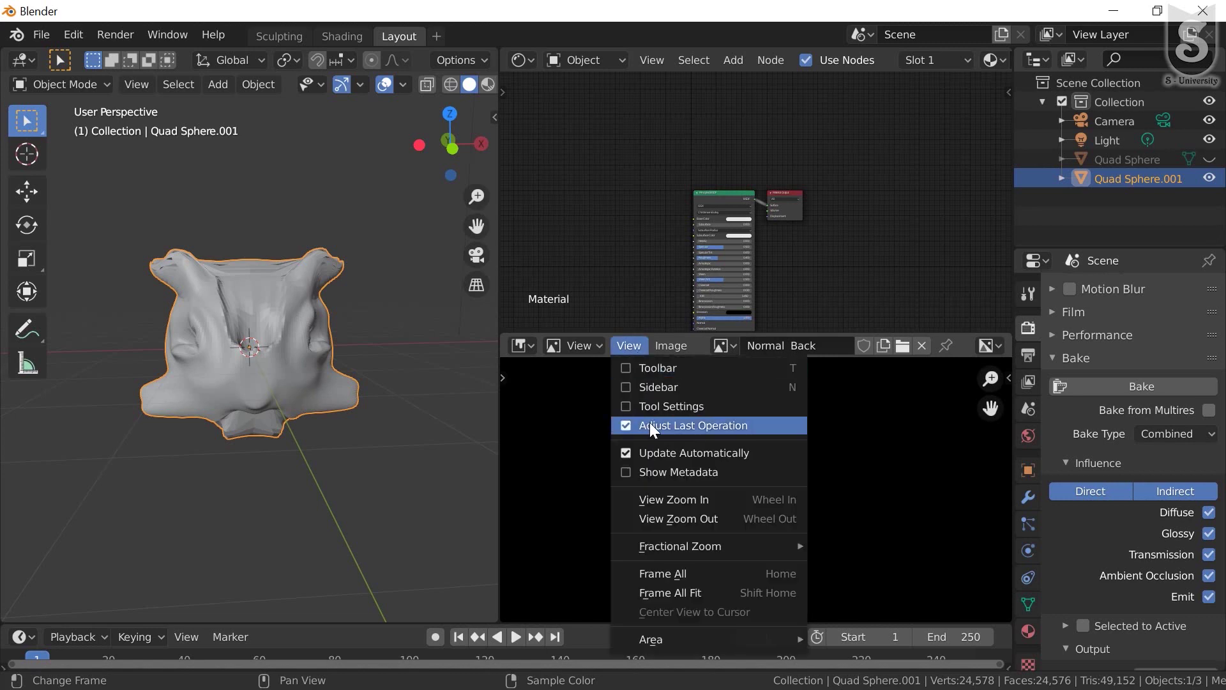
{"action": "left_click", "coordinate": [673, 574]}
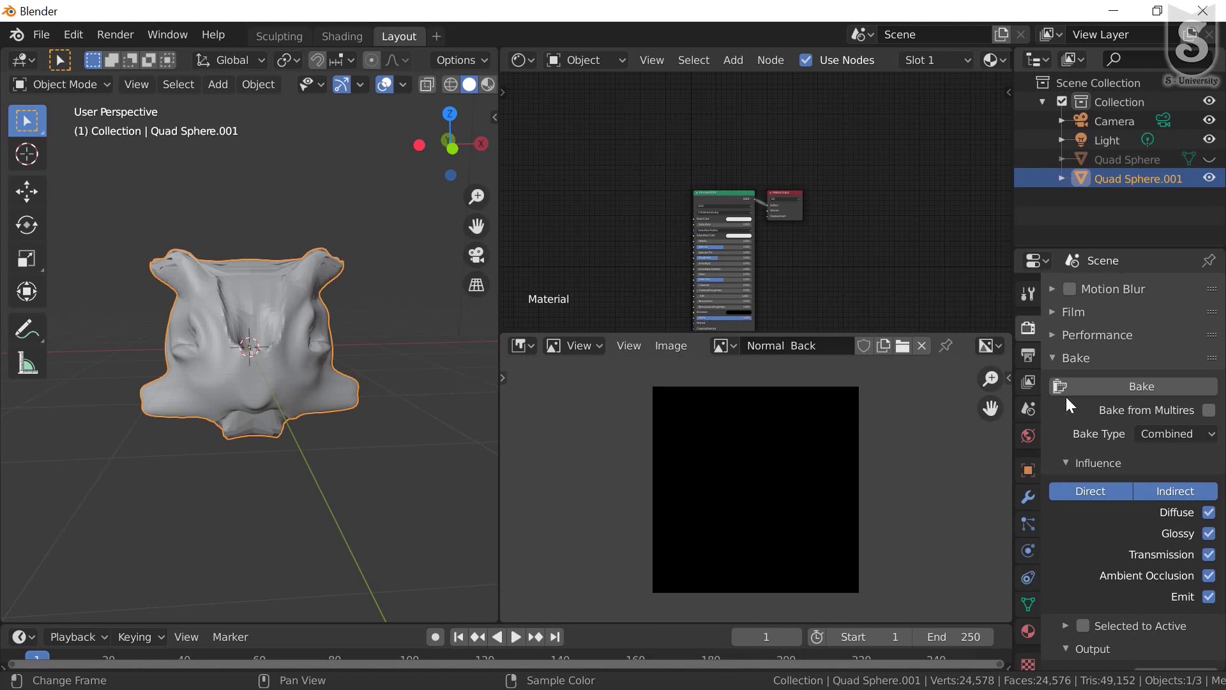
In the Bake panel, change Bake Type to Normal and enable Selected to Active
{"action": "scroll", "coordinate": [1166, 568], "scroll_direction": "down", "scroll_amount": 3}
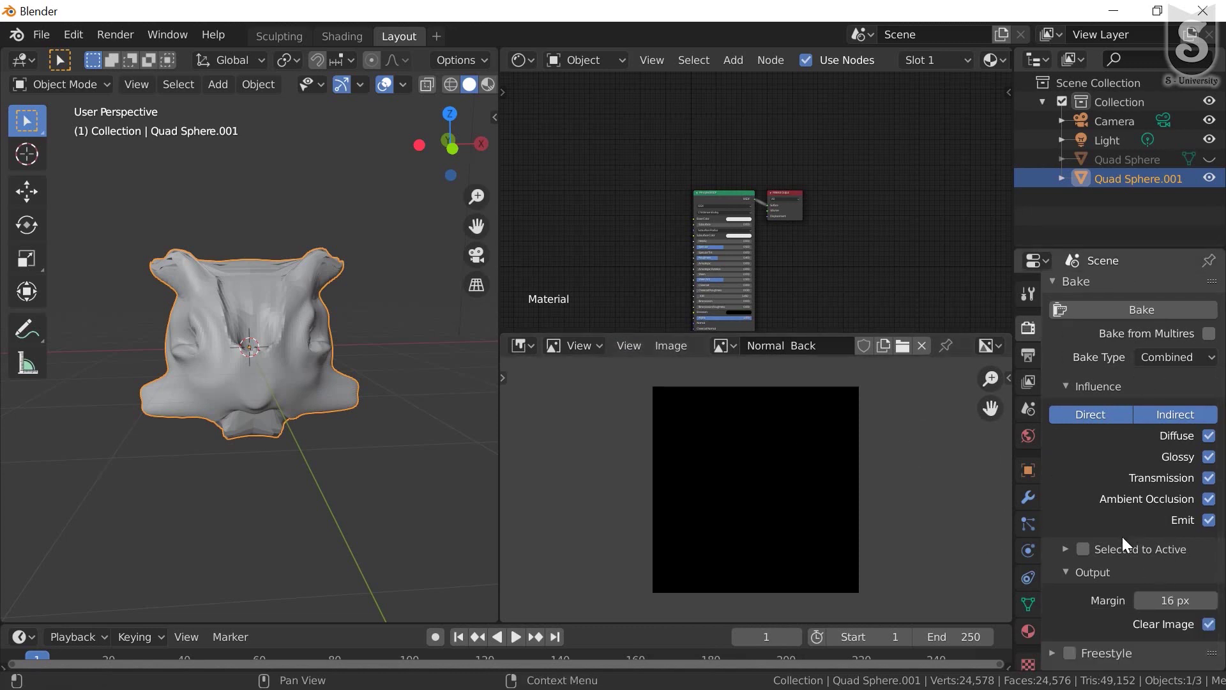
{"action": "scroll", "coordinate": [1120, 485], "scroll_direction": "up", "scroll_amount": 1}
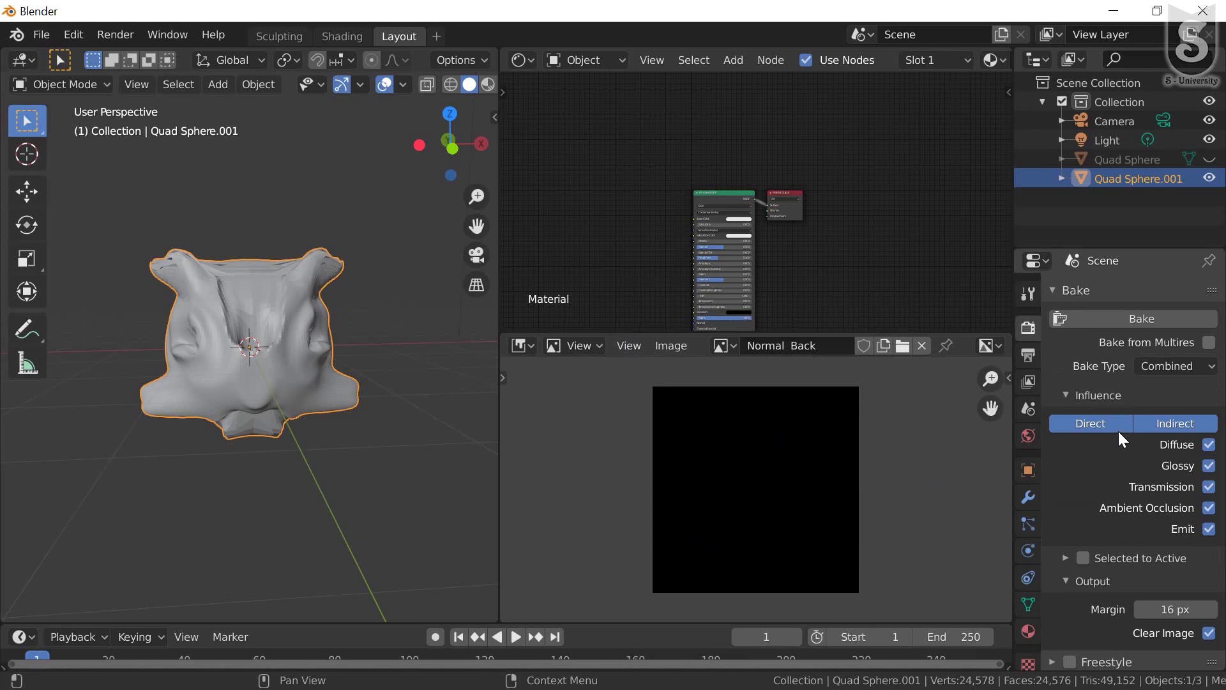
{"action": "left_click", "coordinate": [1186, 366]}
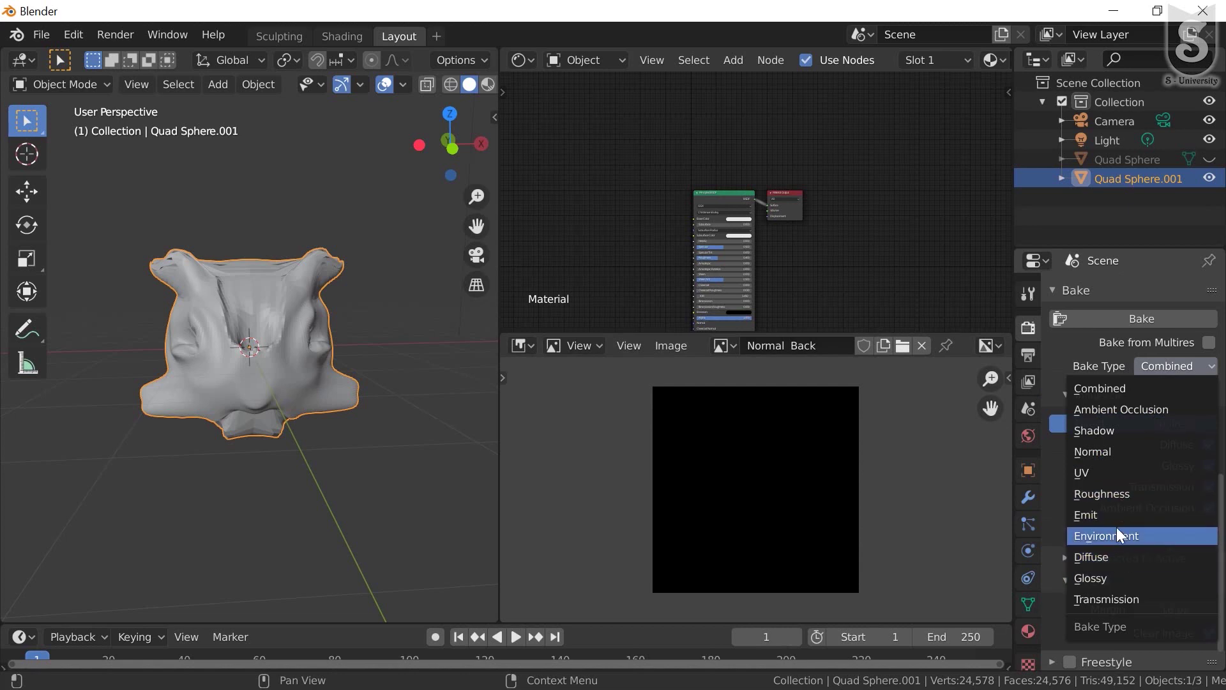
{"action": "left_click", "coordinate": [1118, 454]}
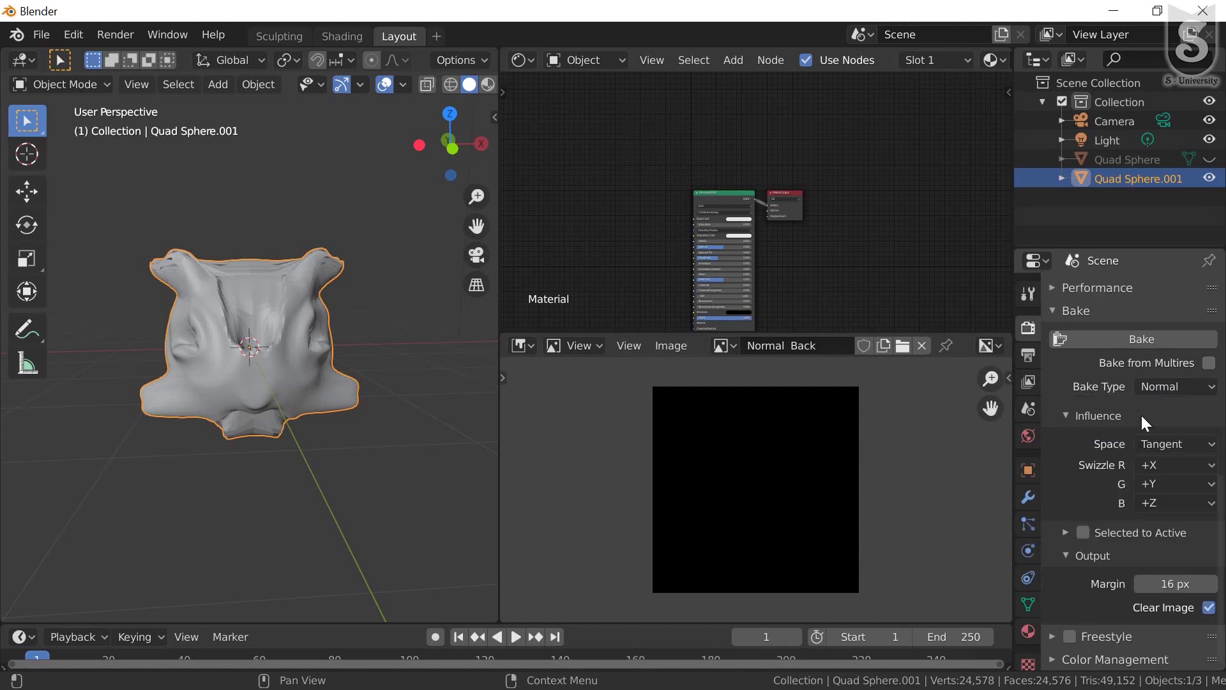
{"action": "left_click", "coordinate": [1083, 534]}
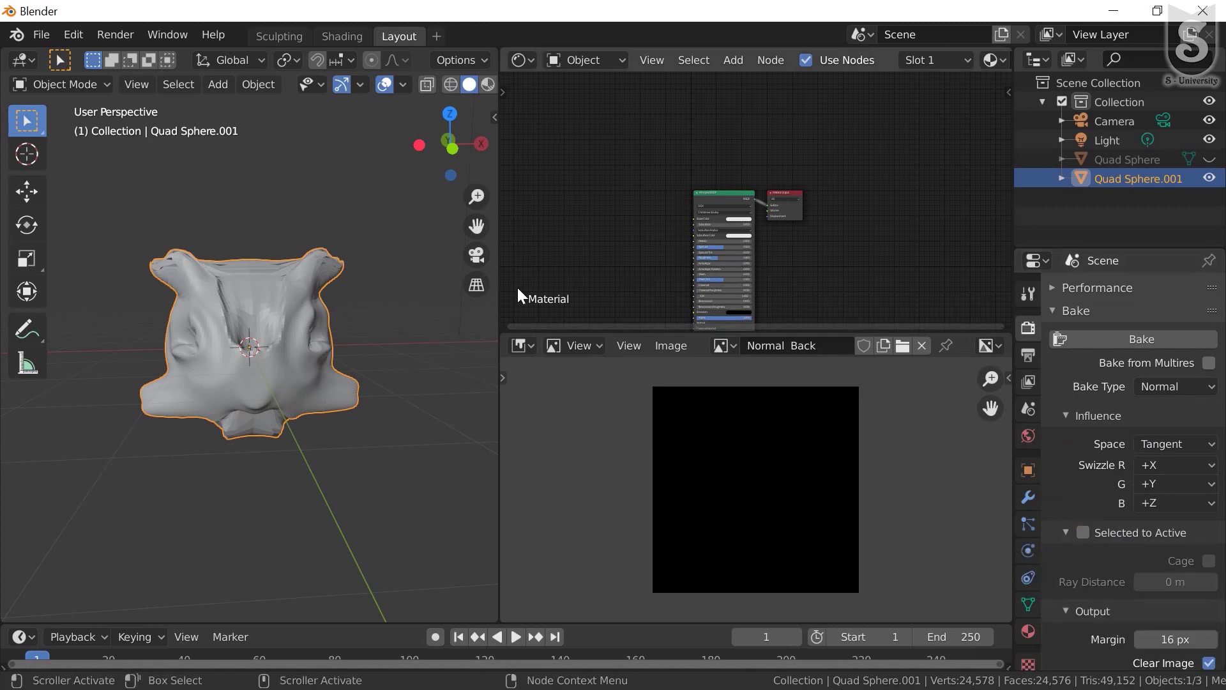
{"action": "scroll", "coordinate": [240, 303], "scroll_direction": "up", "scroll_amount": 2}
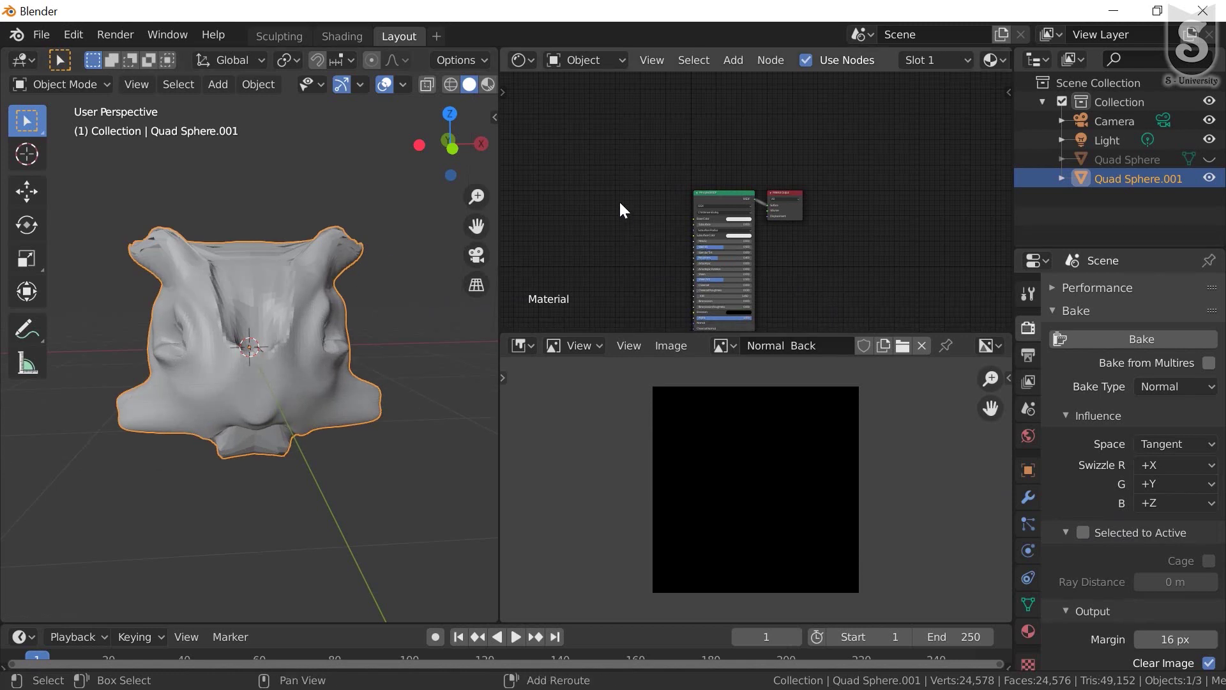
Add a Normal Map node to the left of the shader via search
{"action": "key", "text": "shift+a"}
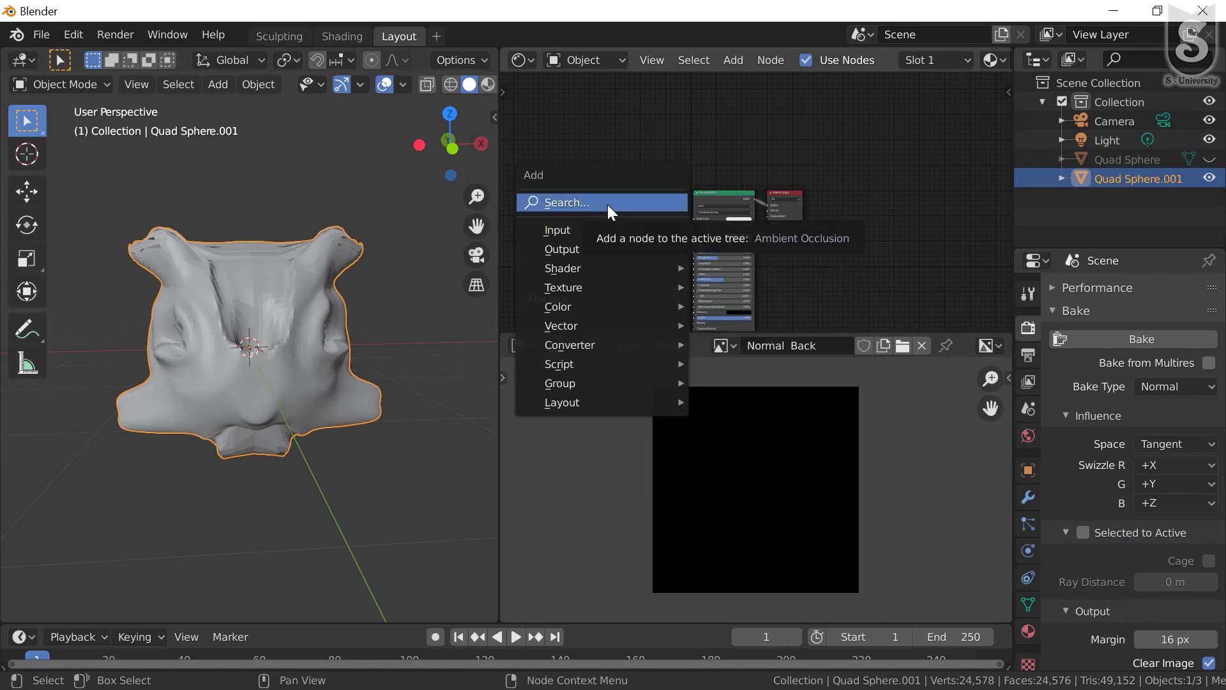
{"action": "left_click", "coordinate": [607, 204]}
{"action": "type", "text": "nor"}
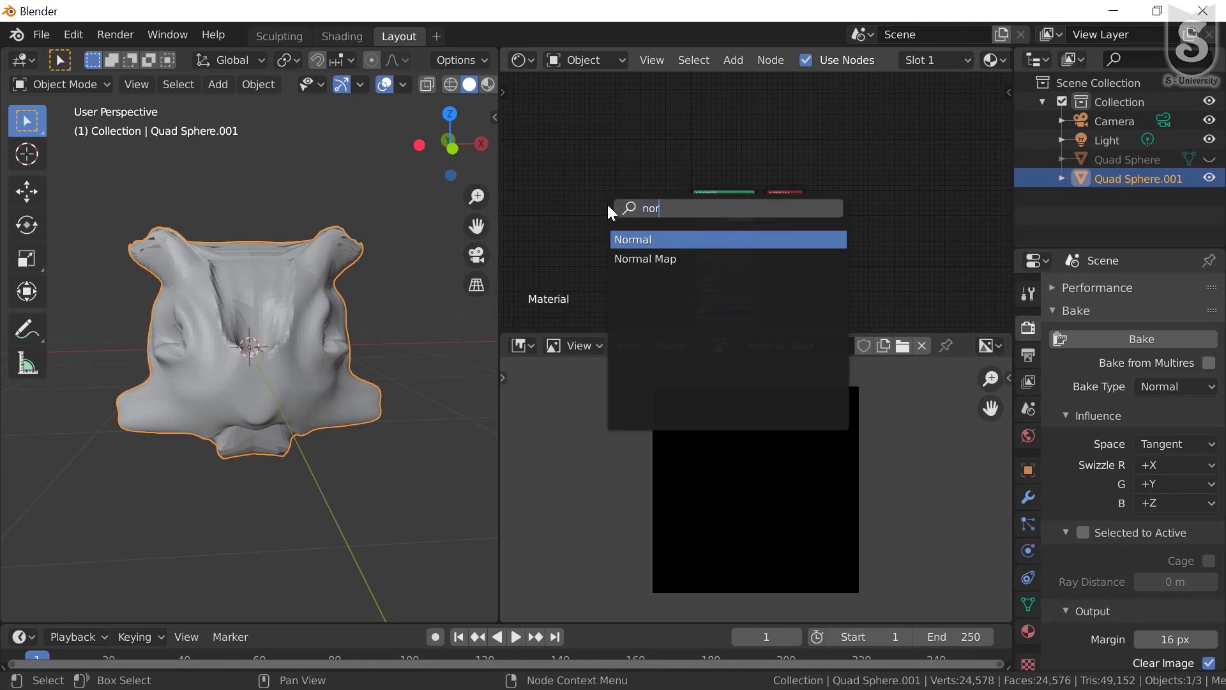
{"action": "left_click", "coordinate": [636, 258]}
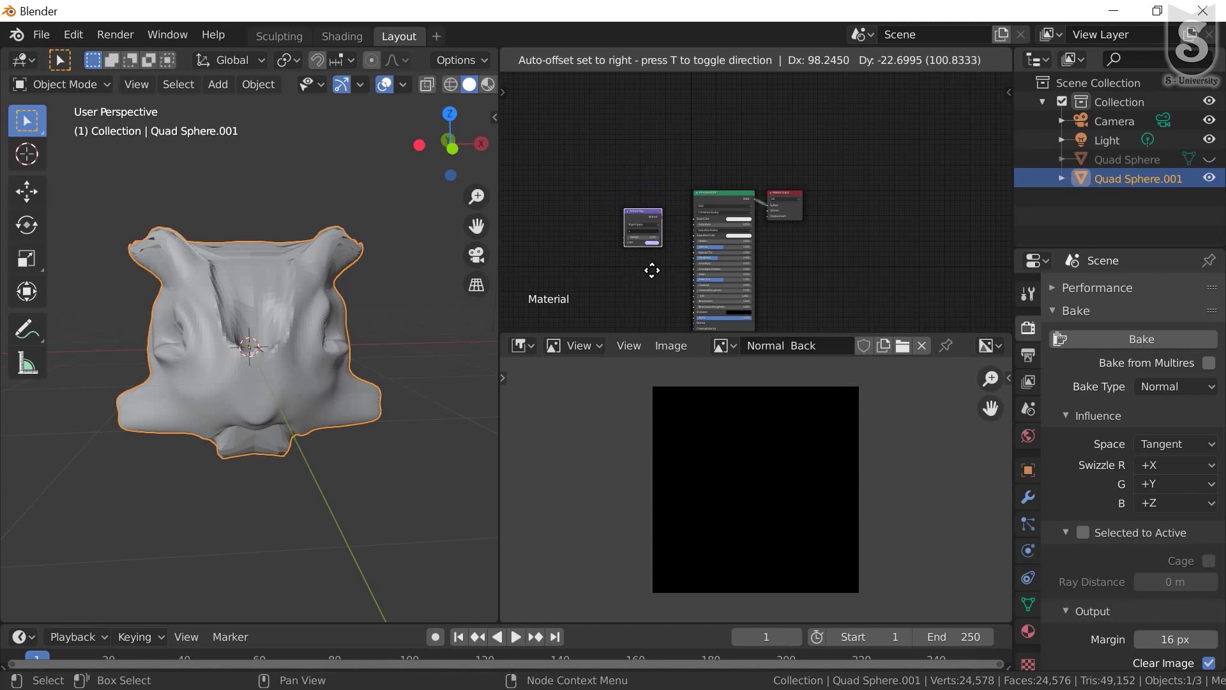
{"action": "left_click", "coordinate": [653, 272]}
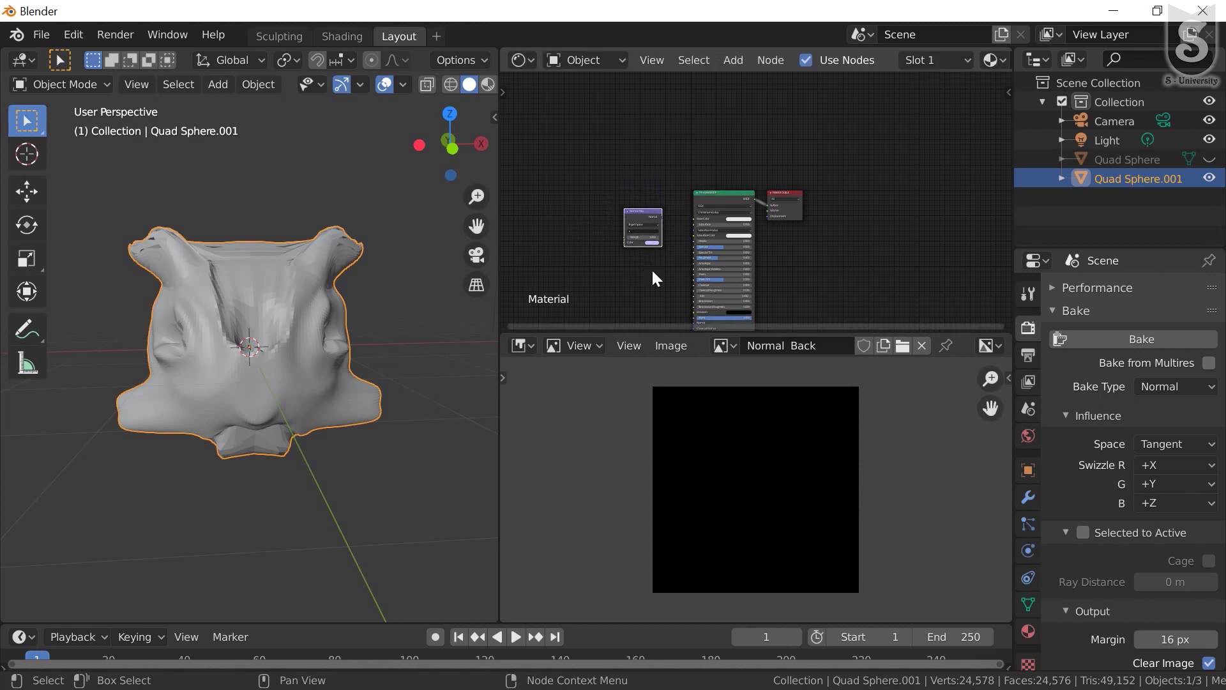
Add an Image Texture node to the left of the Normal Map node
{"action": "key", "text": "shift+a"}
{"action": "left_click", "coordinate": [600, 220]}
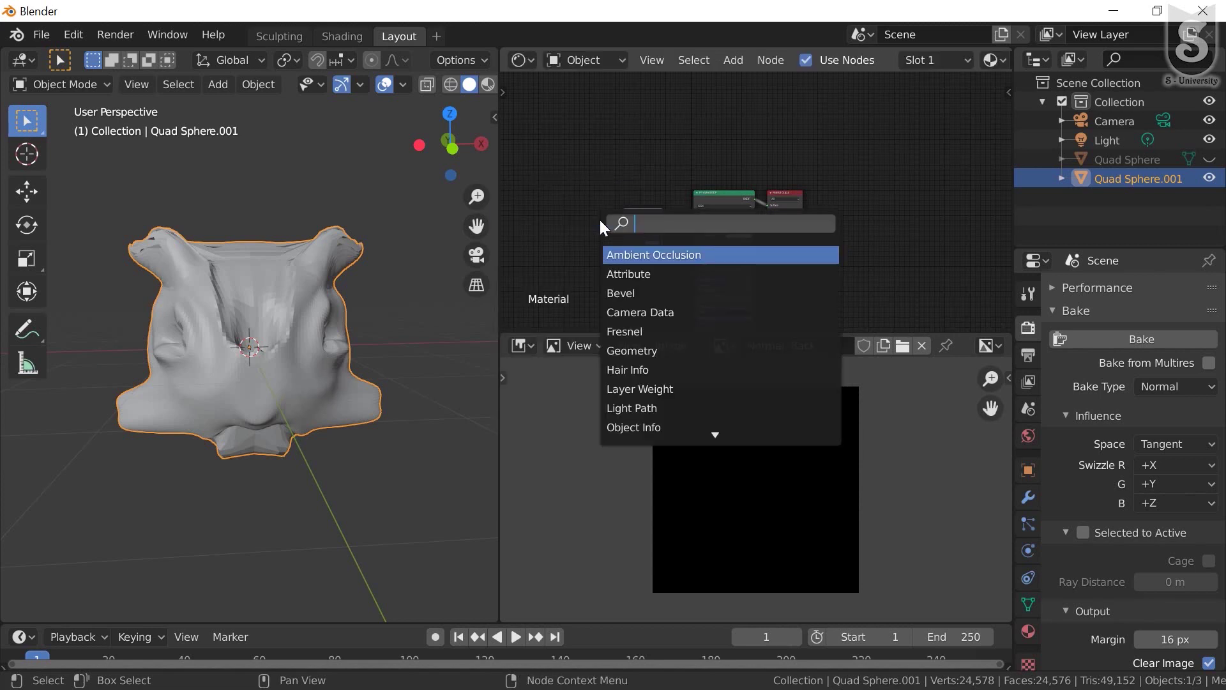
{"action": "type", "text": "ima"}
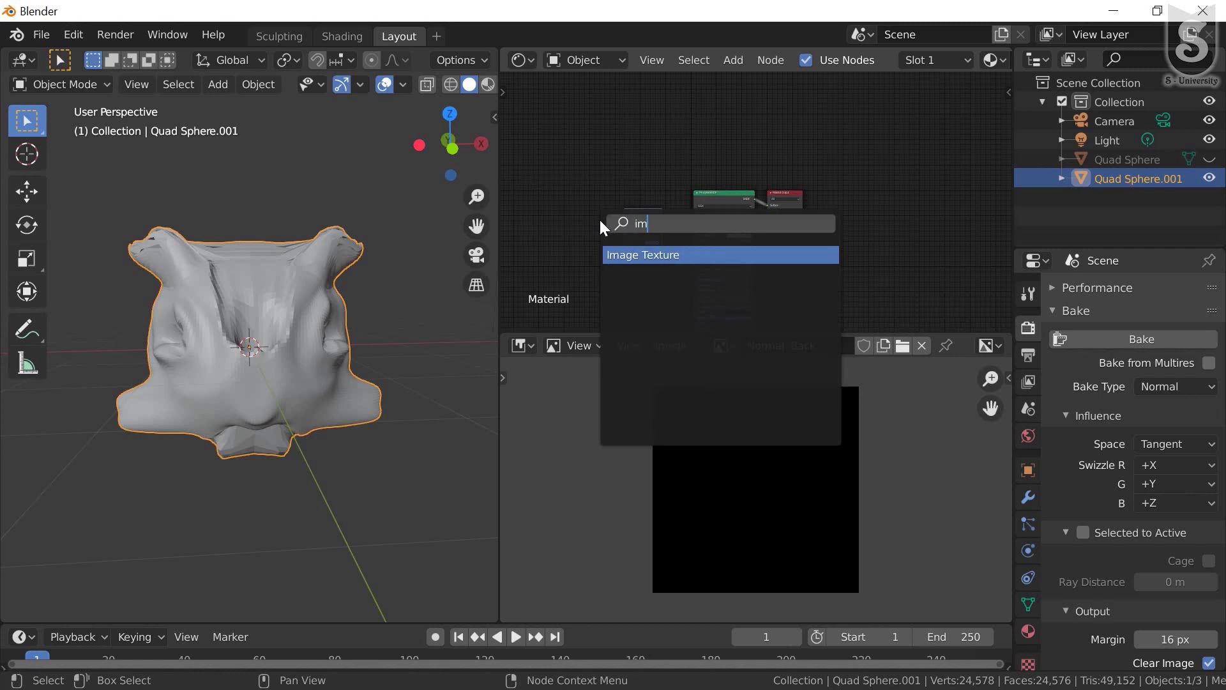
{"action": "left_click", "coordinate": [660, 255]}
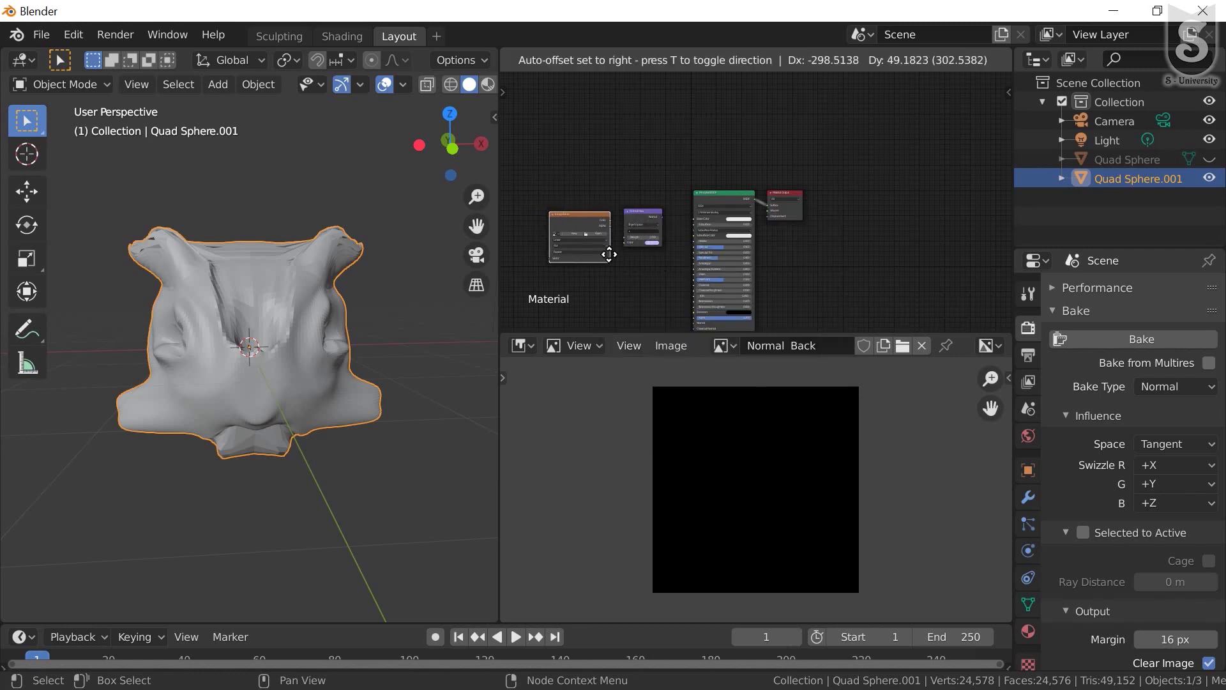
{"action": "left_click", "coordinate": [599, 257]}
{"action": "scroll", "coordinate": [604, 243], "scroll_direction": "up", "scroll_amount": 1}
{"action": "scroll", "coordinate": [663, 248], "scroll_direction": "up", "scroll_amount": 2}
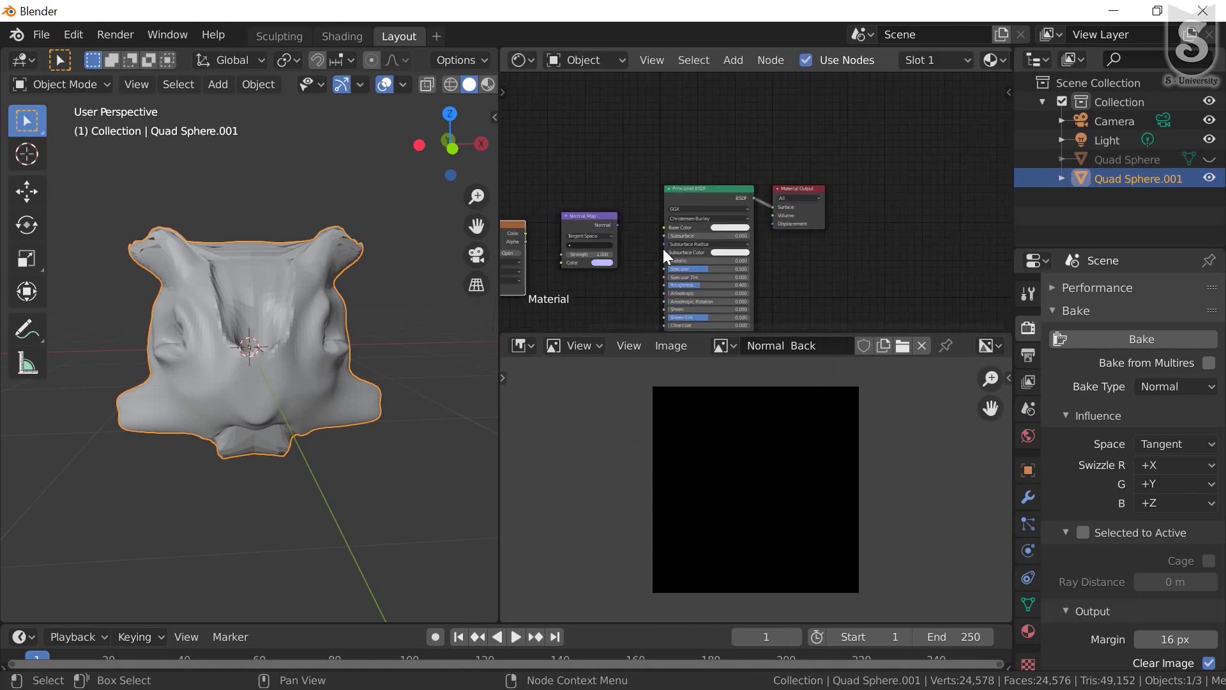
{"action": "middle_click_drag", "start_coordinate": [657, 249], "coordinate": [703, 276]}
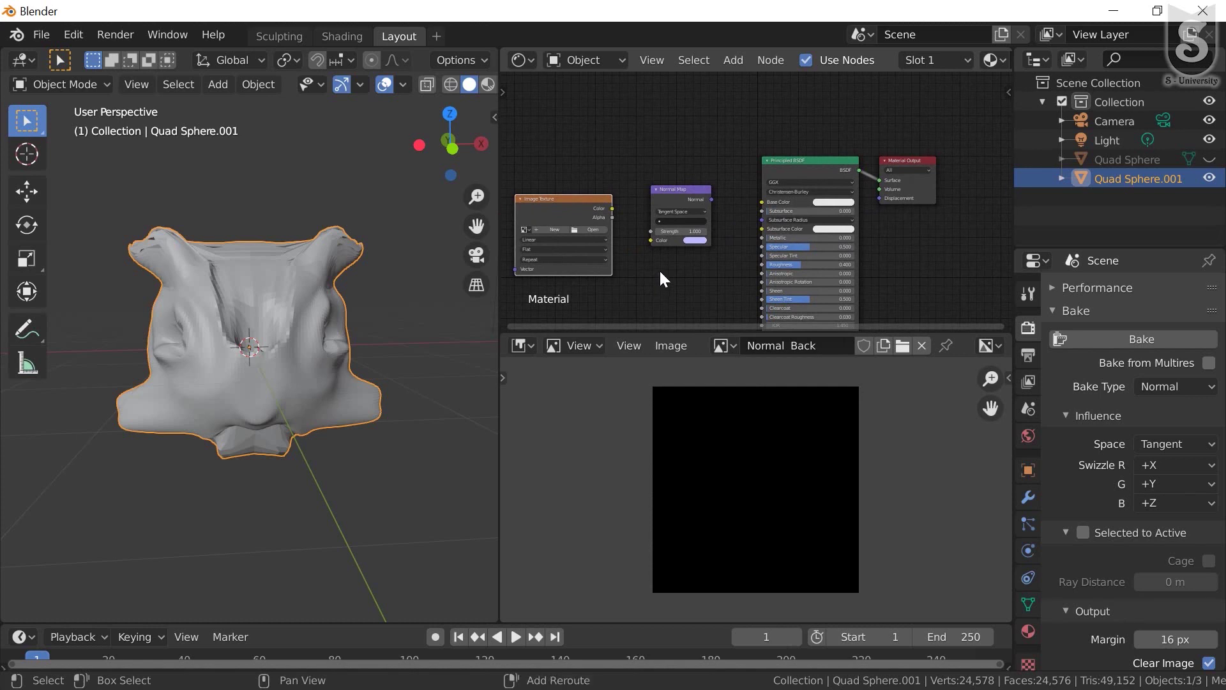
{"action": "scroll", "coordinate": [659, 270], "scroll_direction": "up", "scroll_amount": 2, "text": "shift"}
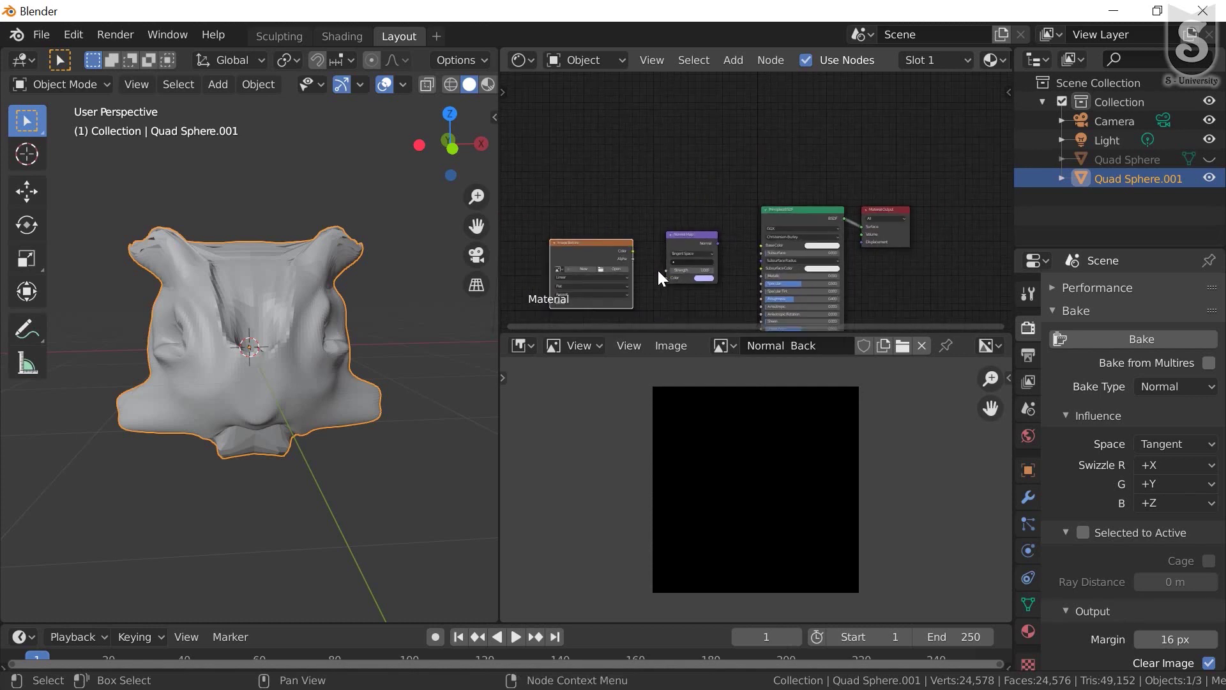
{"action": "scroll", "coordinate": [657, 244], "scroll_direction": "down", "scroll_amount": 1, "text": "shift"}
{"action": "scroll", "coordinate": [658, 244], "scroll_direction": "down", "scroll_amount": 2, "text": "shift"}
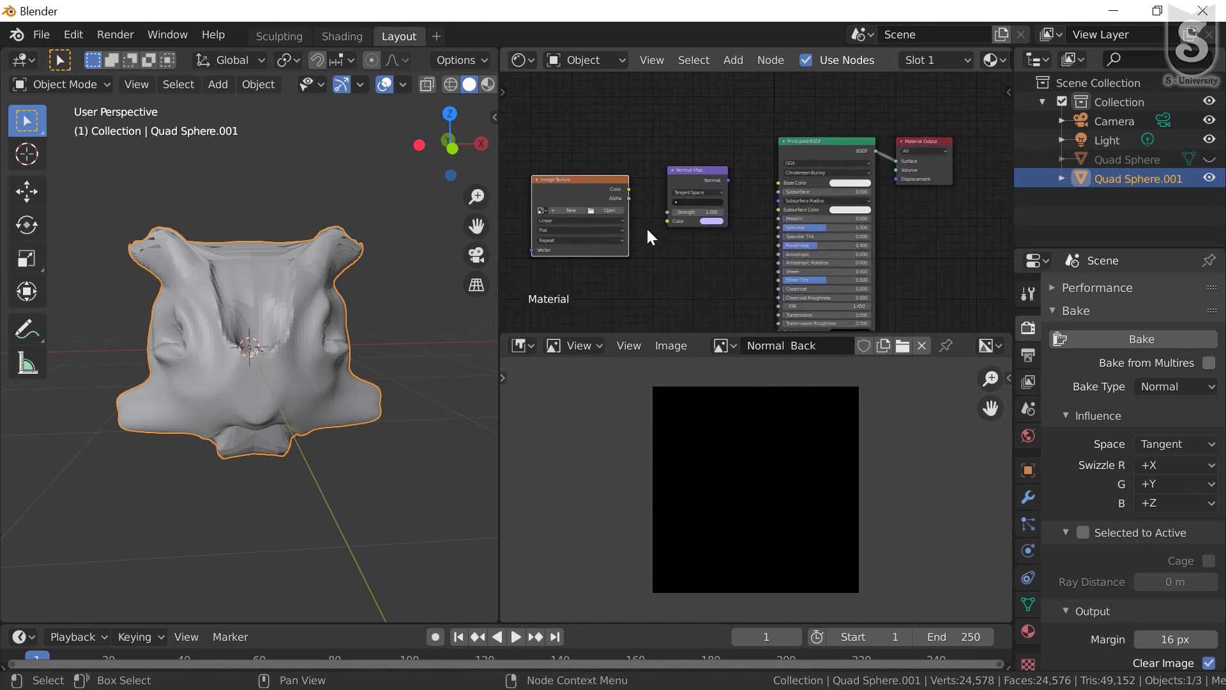
{"action": "scroll", "coordinate": [643, 229], "scroll_direction": "up", "scroll_amount": 2, "text": "shift"}
{"action": "scroll", "coordinate": [649, 251], "scroll_direction": "down", "scroll_amount": 1}
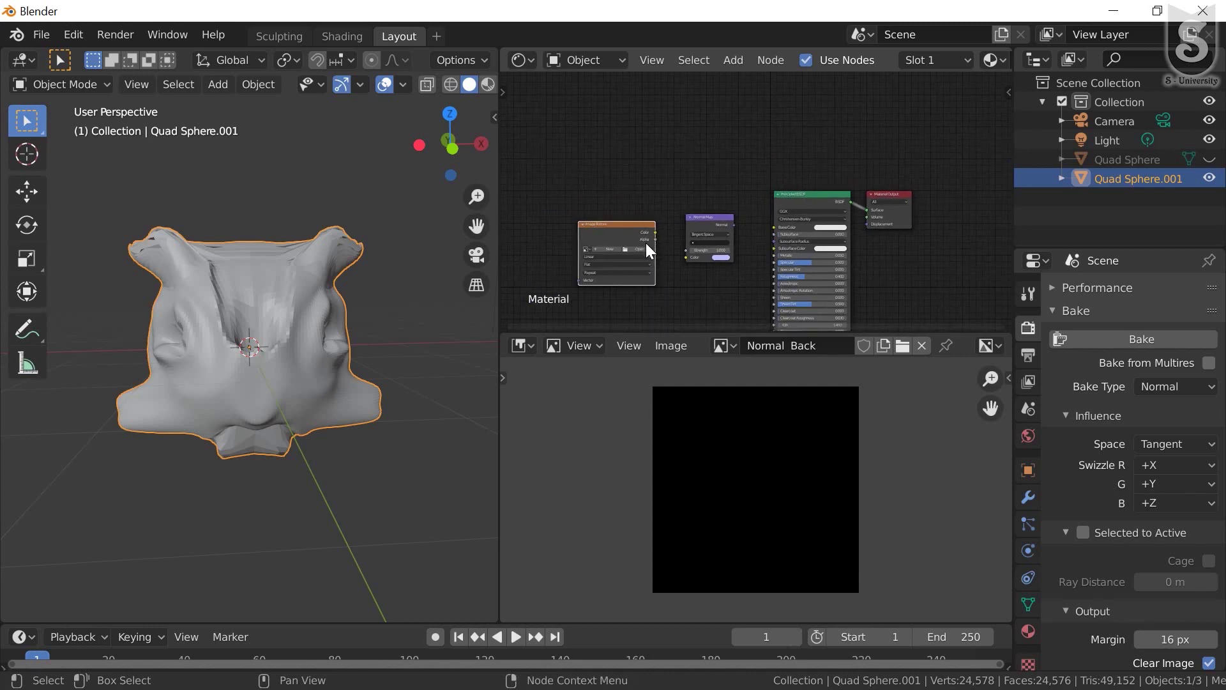
{"action": "scroll", "coordinate": [646, 243], "scroll_direction": "up", "scroll_amount": 2}
{"action": "middle_click_drag", "start_coordinate": [612, 279], "coordinate": [649, 198]}
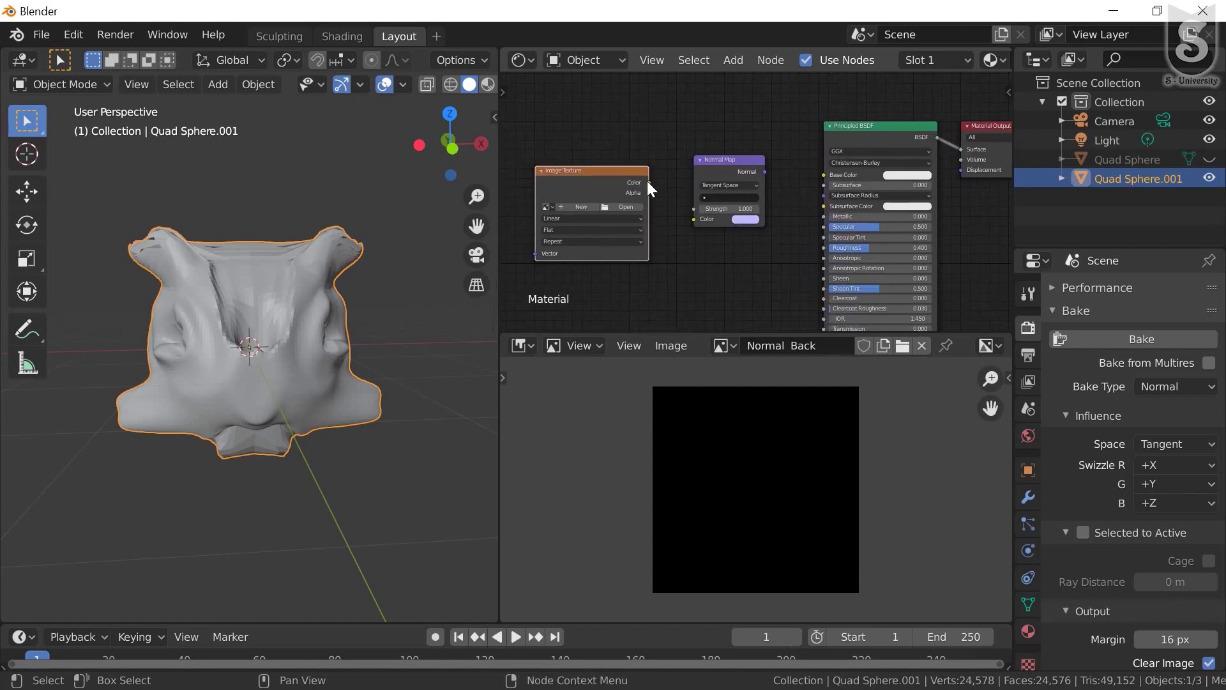
Link Image Texture Color into Normal Map Color and assign the Normal Back image
{"action": "left_click_drag", "start_coordinate": [647, 182], "coordinate": [695, 217]}
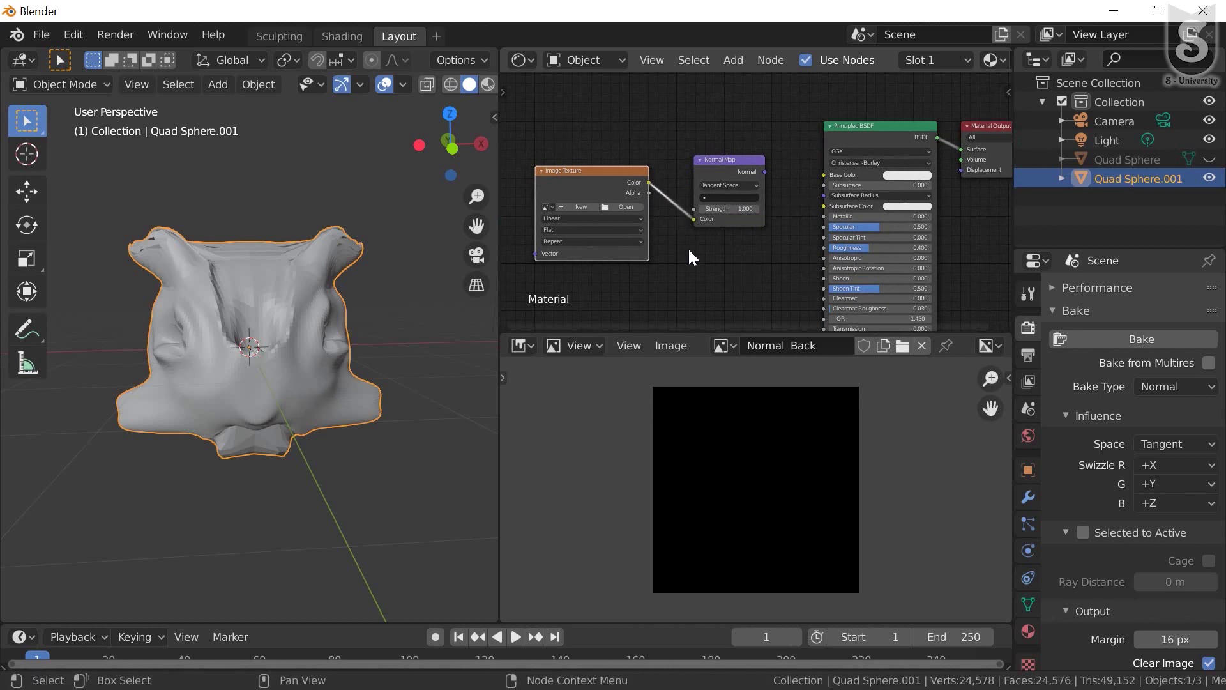
{"action": "left_click", "coordinate": [548, 207]}
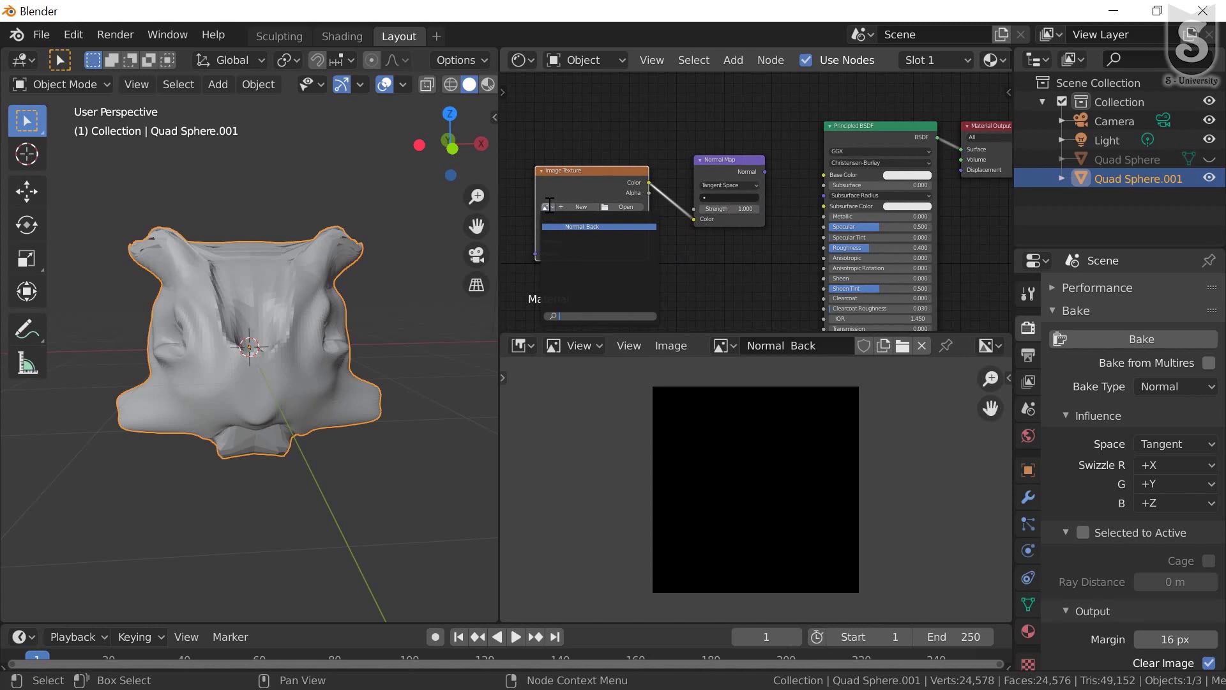
{"action": "left_click", "coordinate": [582, 227]}
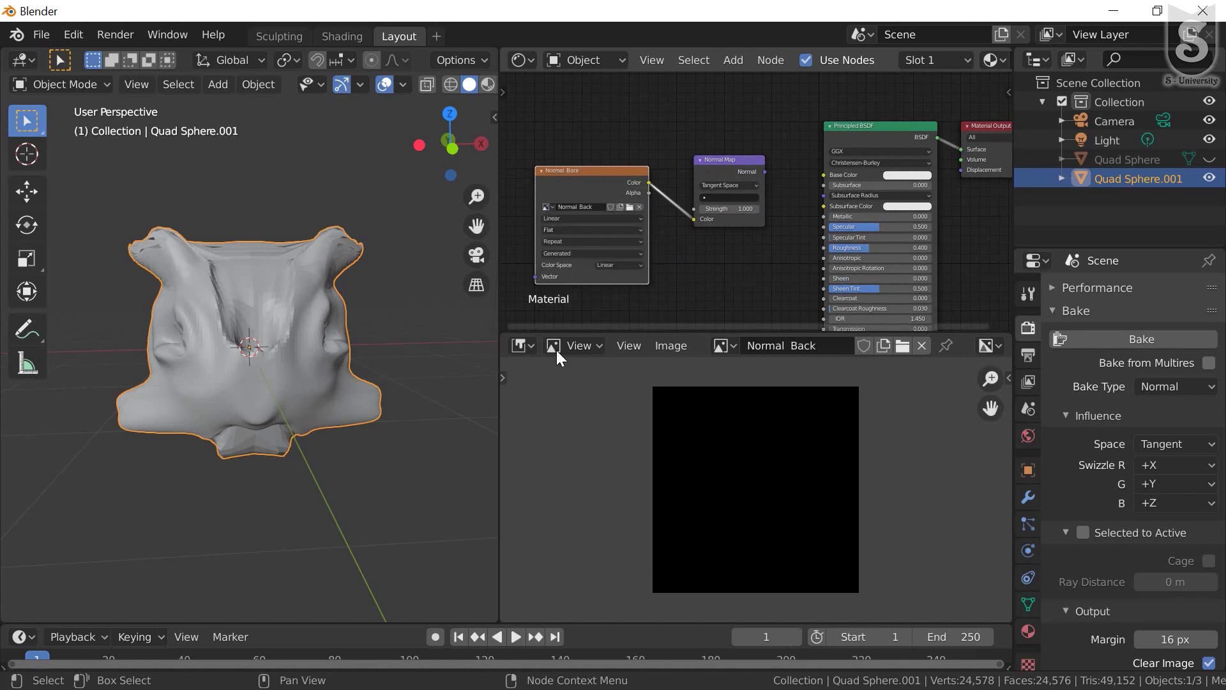
Switch to wireframe shading, make Quad Sphere.001 active, and hide the original Quad Sphere
{"action": "left_click", "coordinate": [1210, 159]}
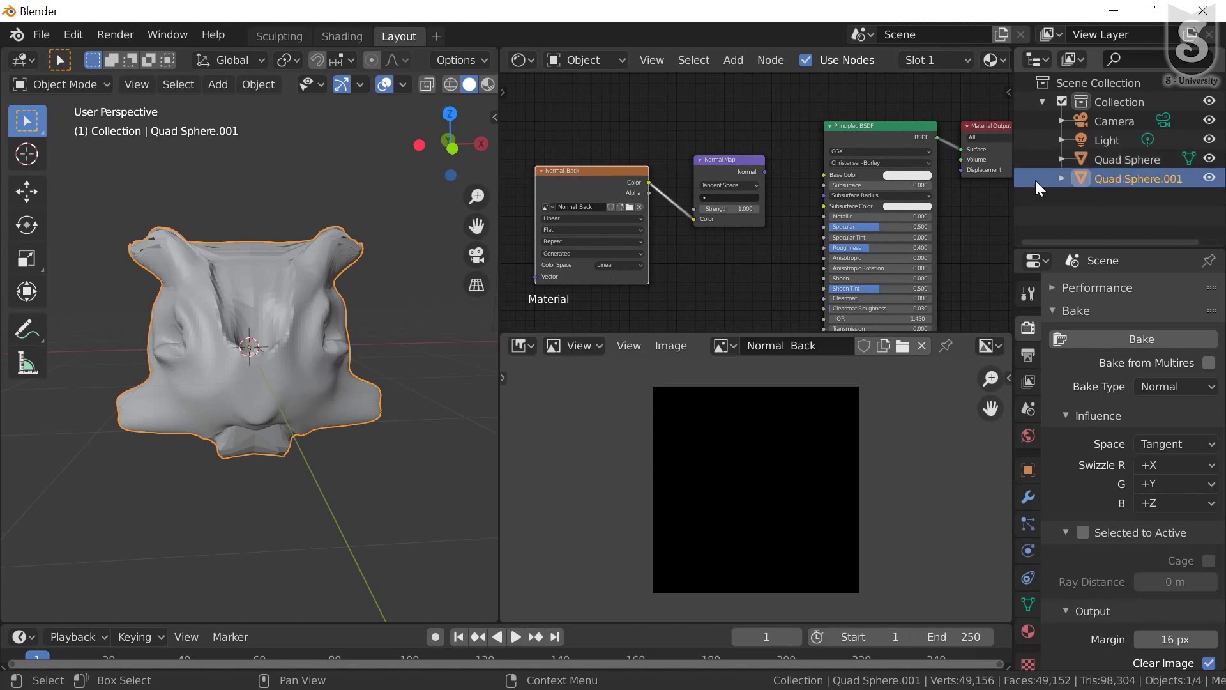
{"action": "left_click", "coordinate": [1101, 155]}
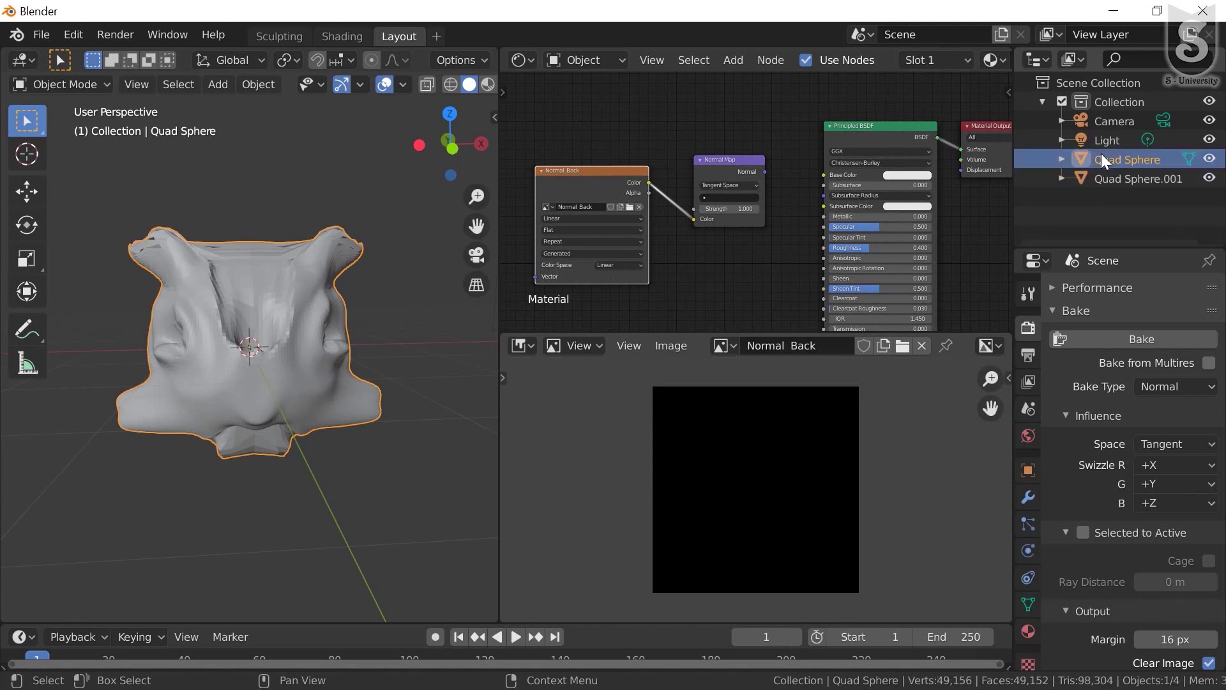
{"action": "left_click", "coordinate": [451, 84]}
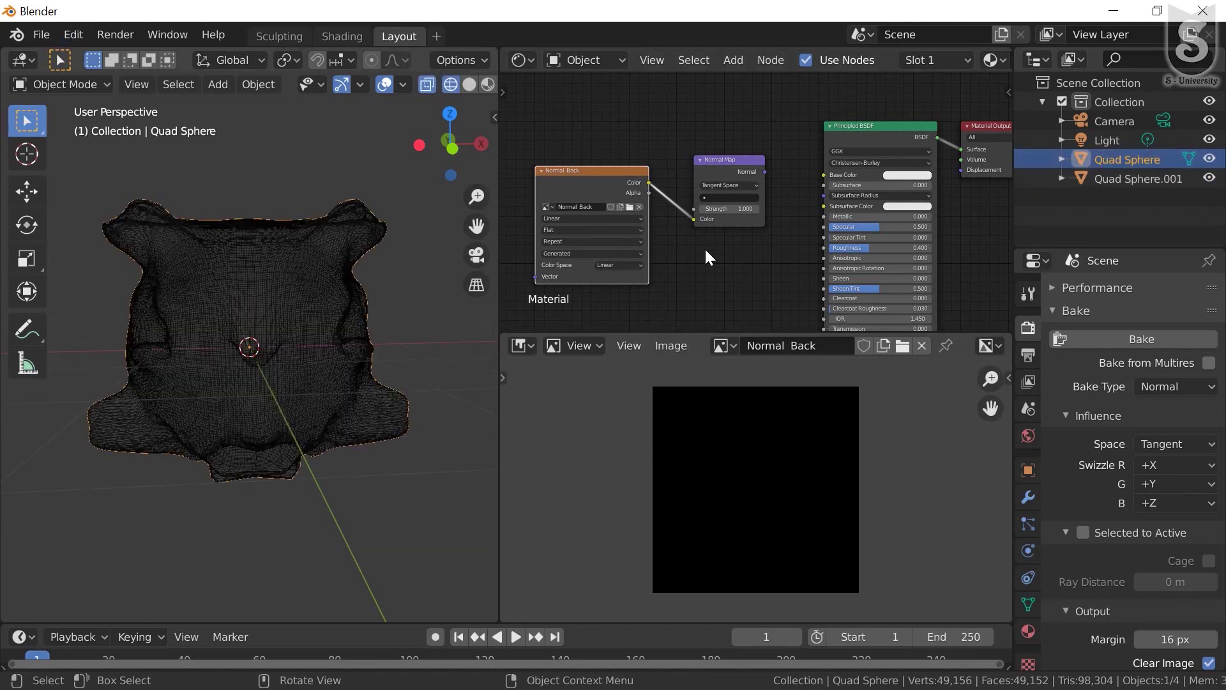
{"action": "left_click", "coordinate": [340, 331]}
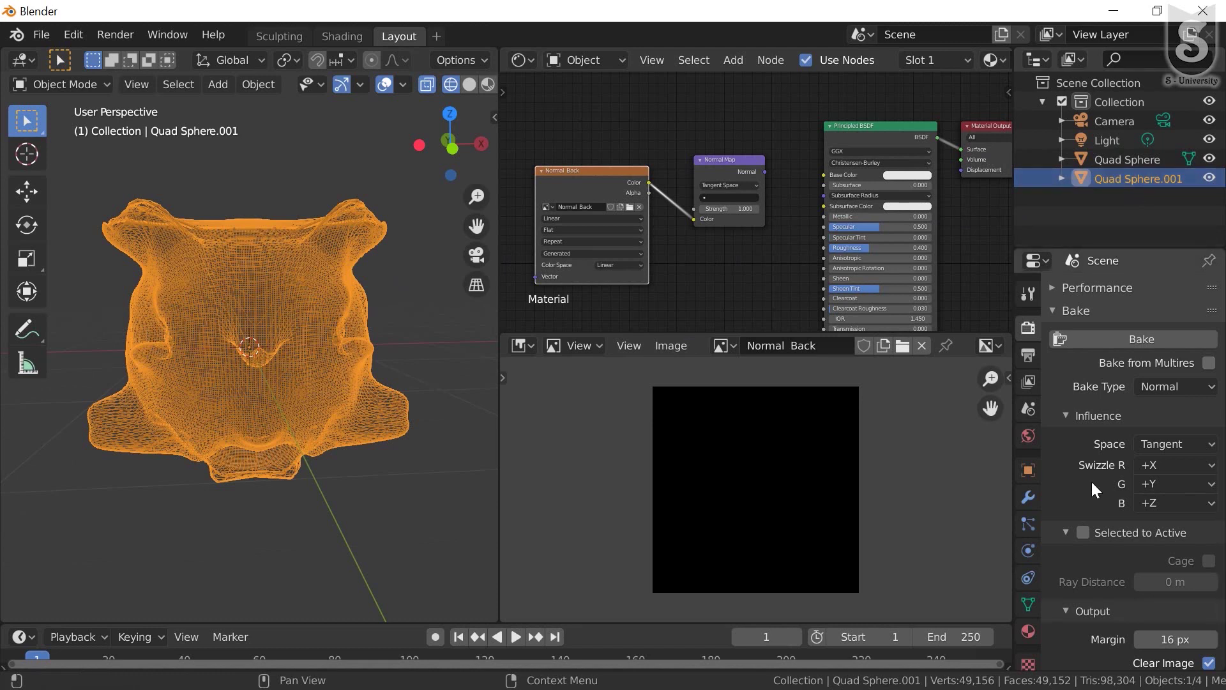
{"action": "left_click", "coordinate": [1210, 159]}
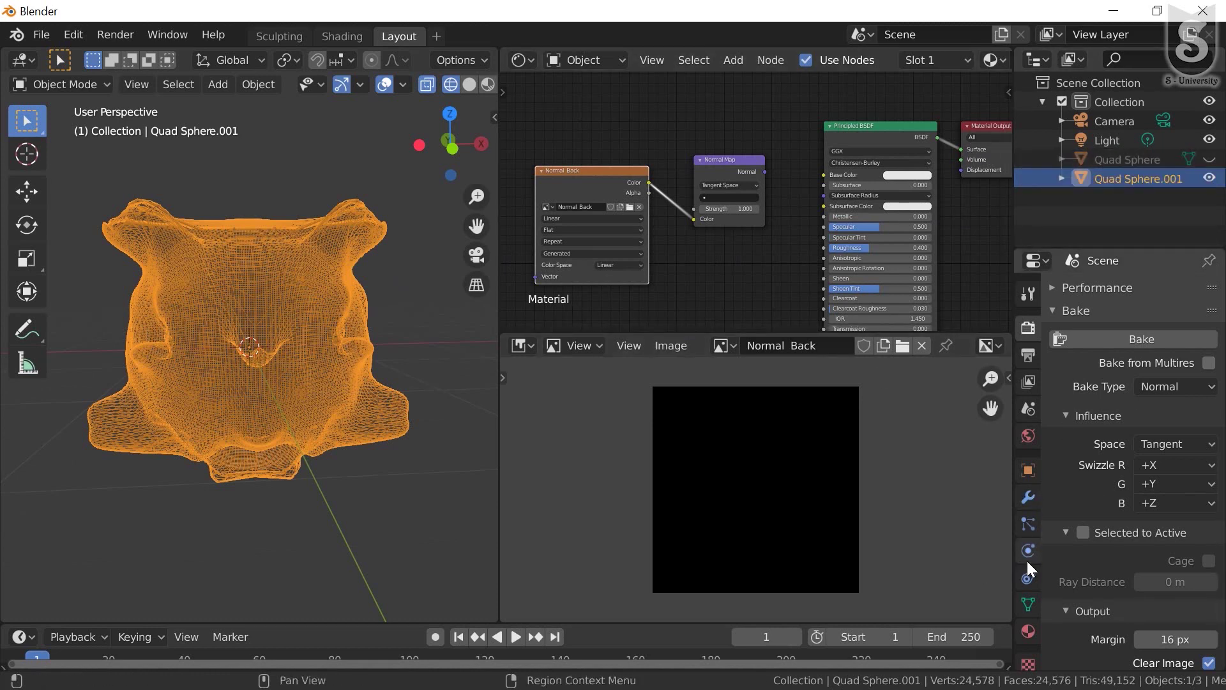
Expand Remesh in Quad Sphere.001's mesh data settings and set the mode to Quad
{"action": "left_click", "coordinate": [1031, 603]}
{"action": "scroll", "coordinate": [1076, 568], "scroll_direction": "down", "scroll_amount": 2}
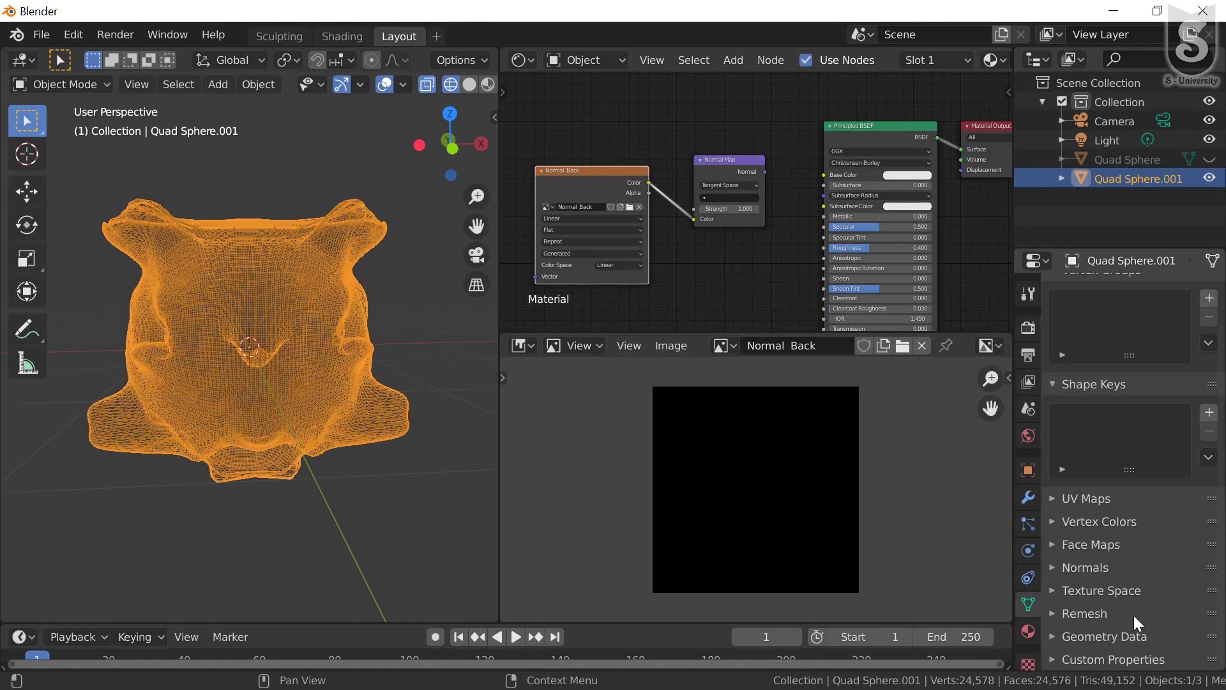
{"action": "left_click", "coordinate": [1051, 614]}
{"action": "scroll", "coordinate": [1128, 618], "scroll_direction": "down", "scroll_amount": 4}
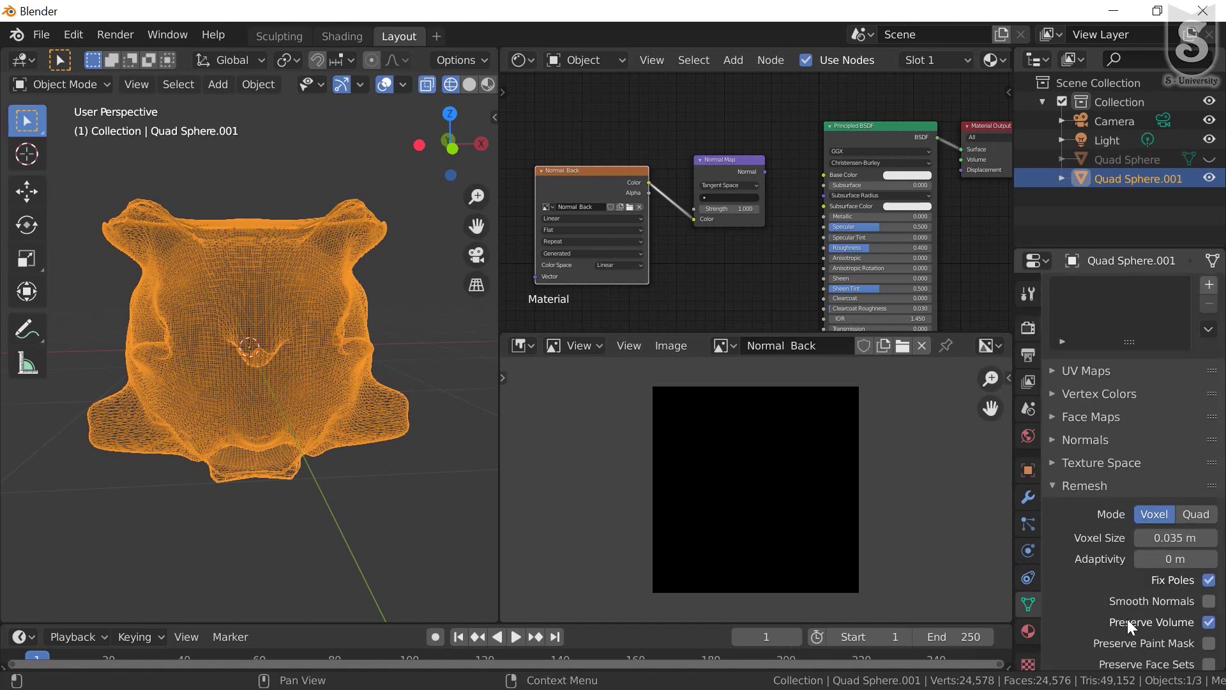
{"action": "left_click", "coordinate": [1159, 168]}
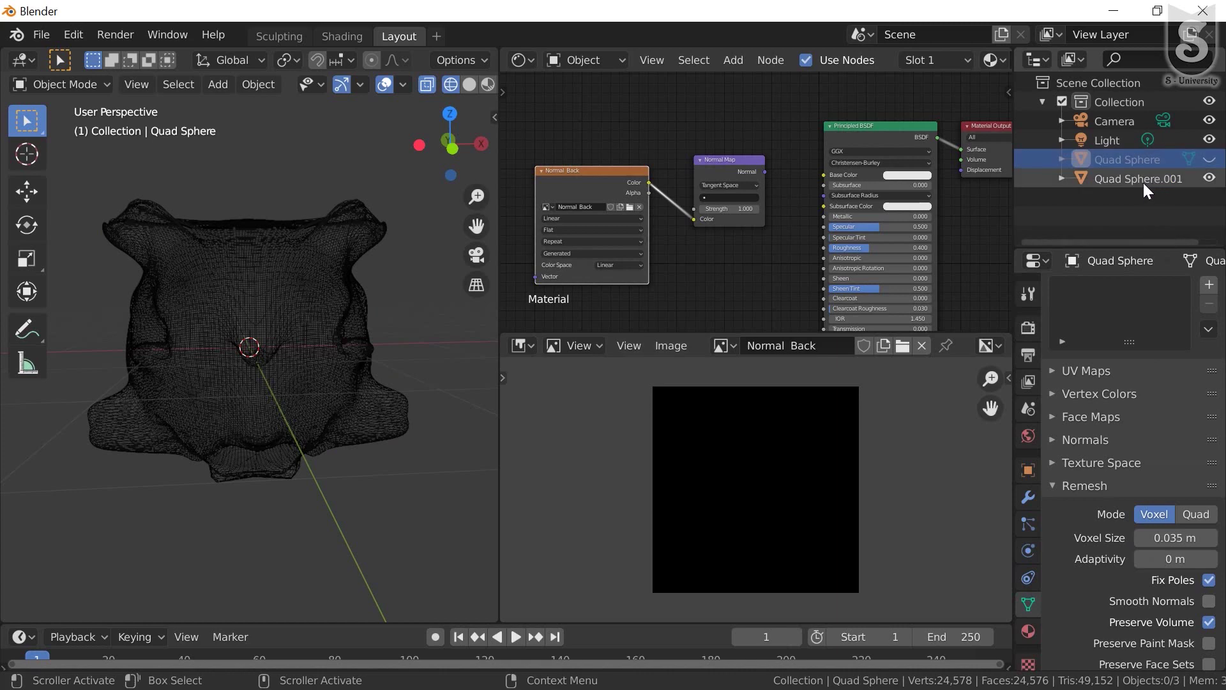
{"action": "left_click", "coordinate": [1144, 182]}
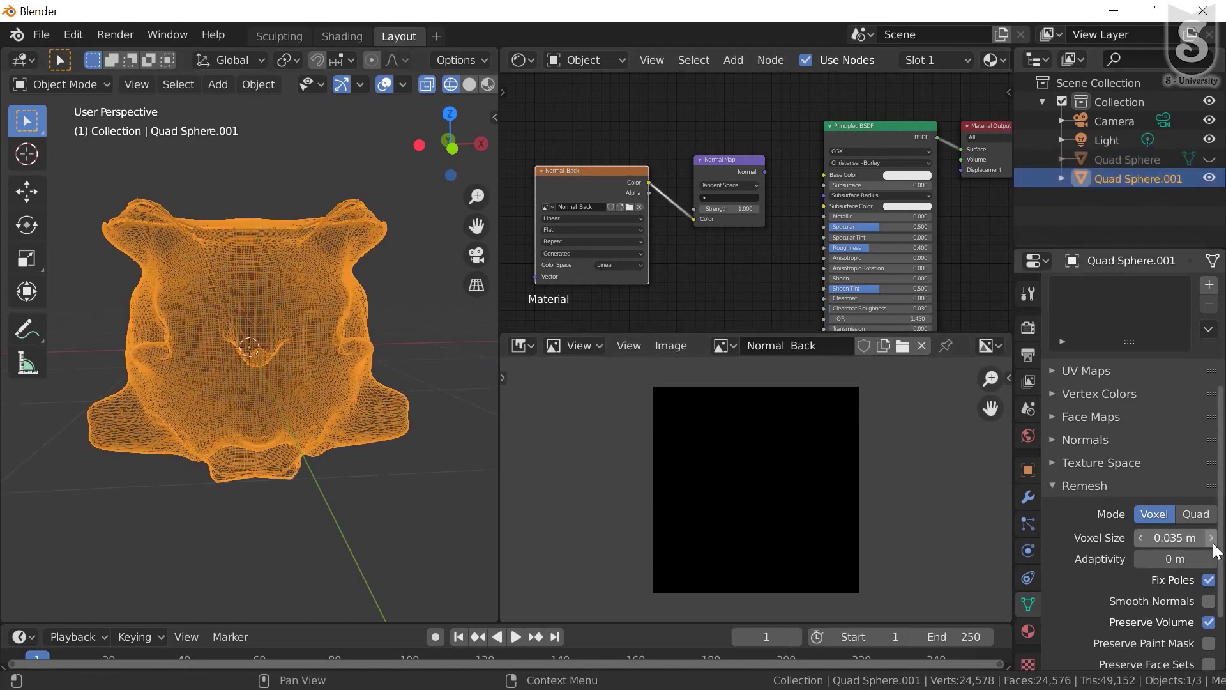
{"action": "left_click", "coordinate": [1196, 518]}
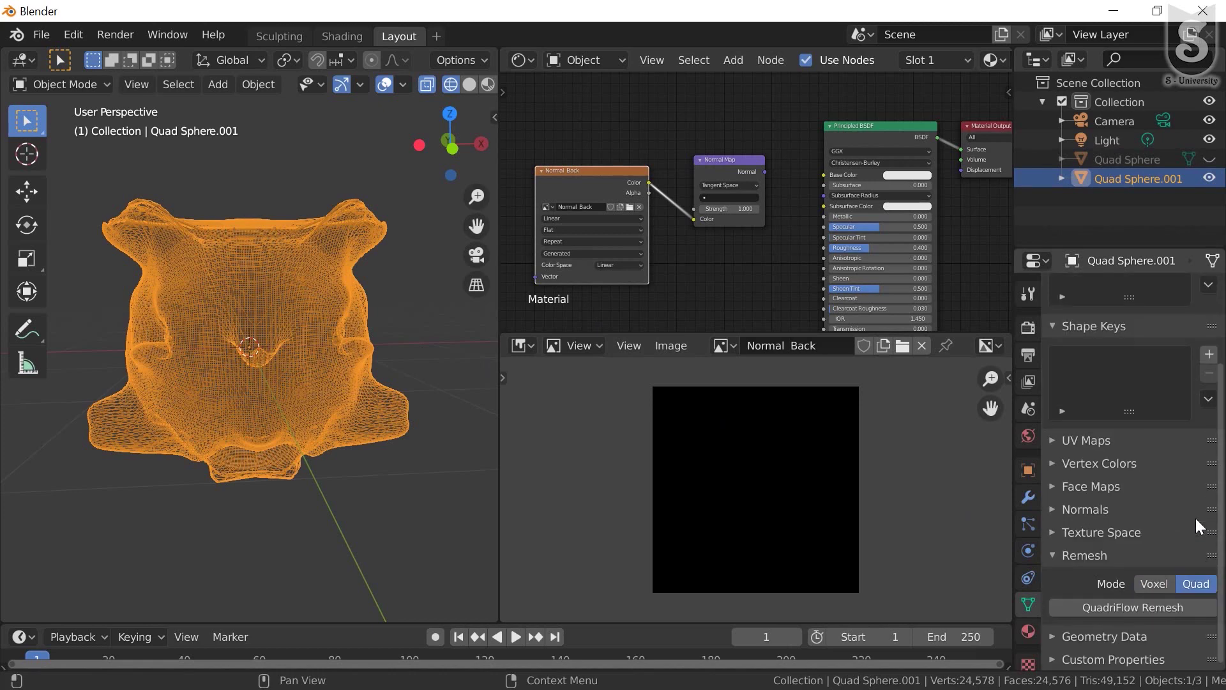
Run QuadriFlow Remesh at 4000 faces, then rerun it with Smooth Normals enabled
{"action": "left_click", "coordinate": [1128, 607]}
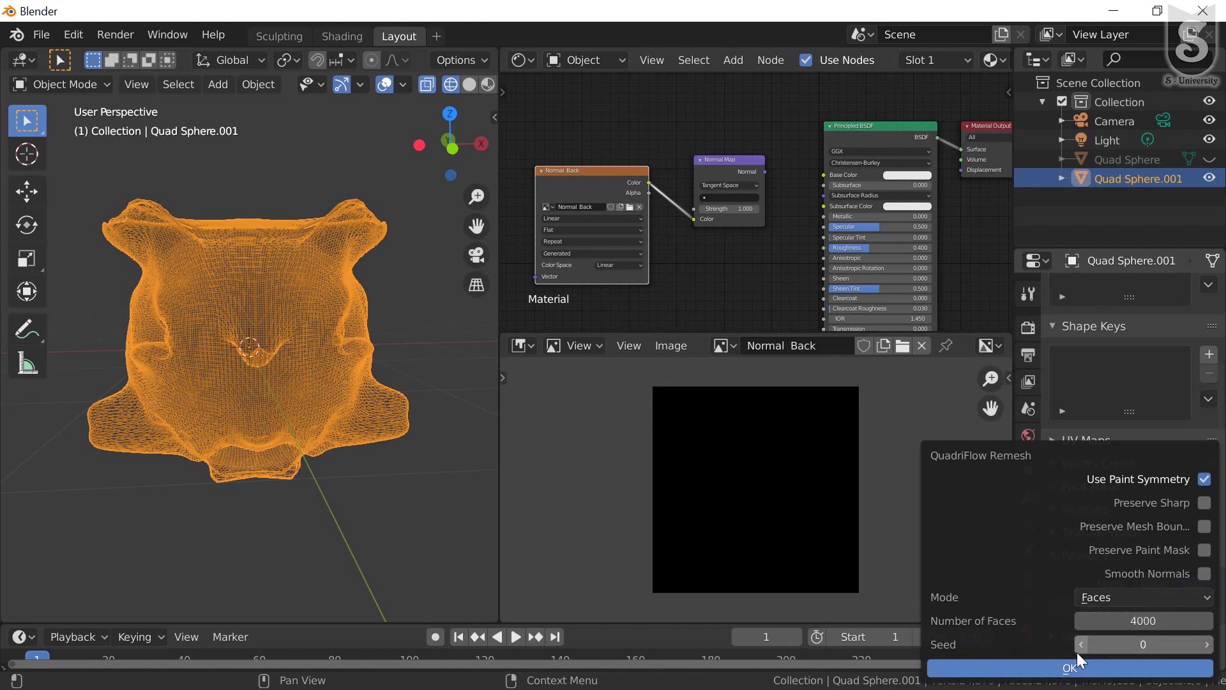
{"action": "left_click", "coordinate": [1068, 668]}
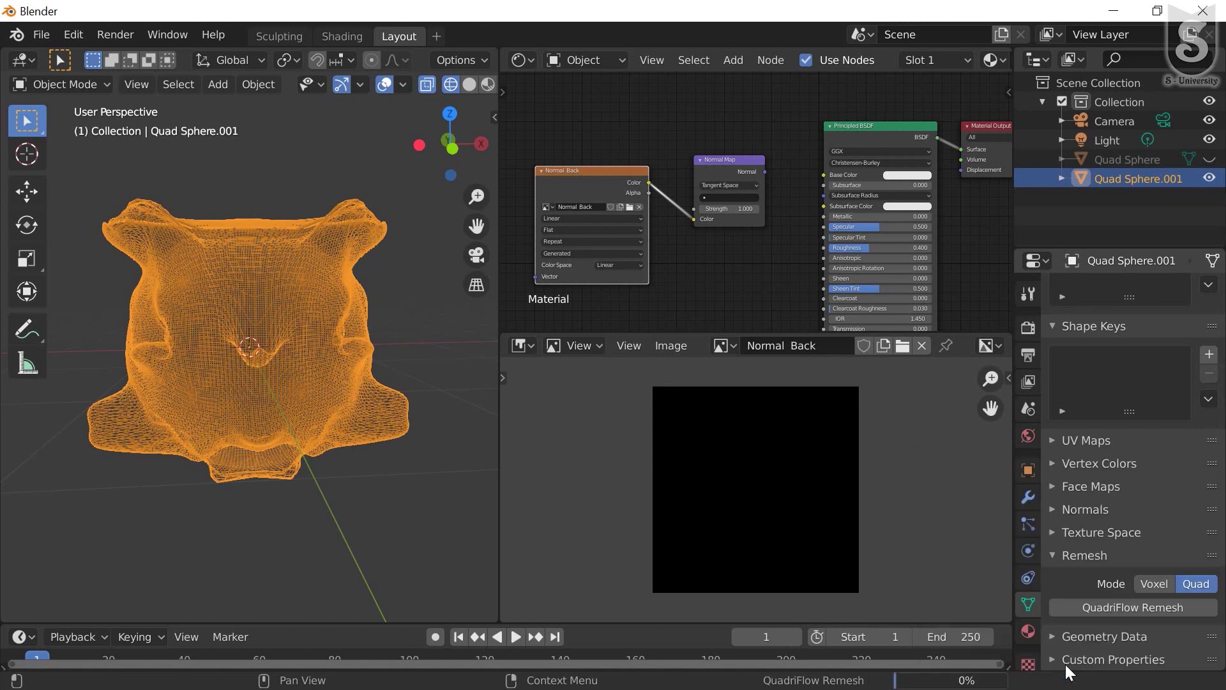
{"action": "left_click", "coordinate": [1146, 607]}
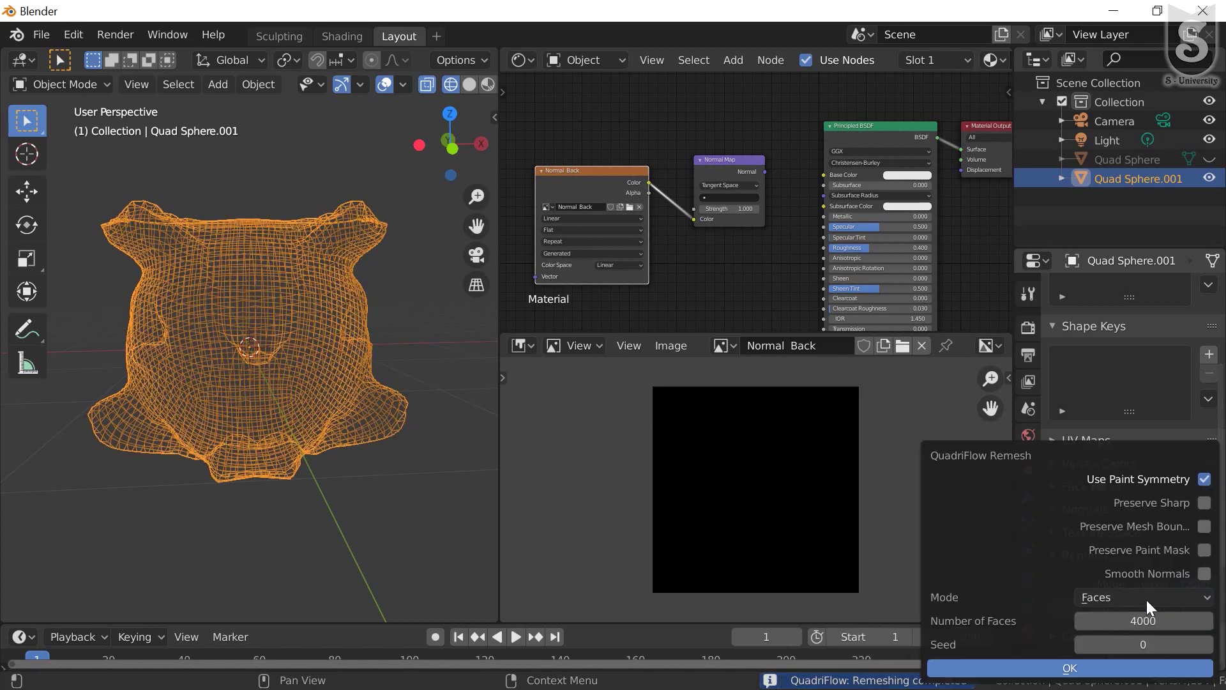
{"action": "left_click", "coordinate": [1204, 573]}
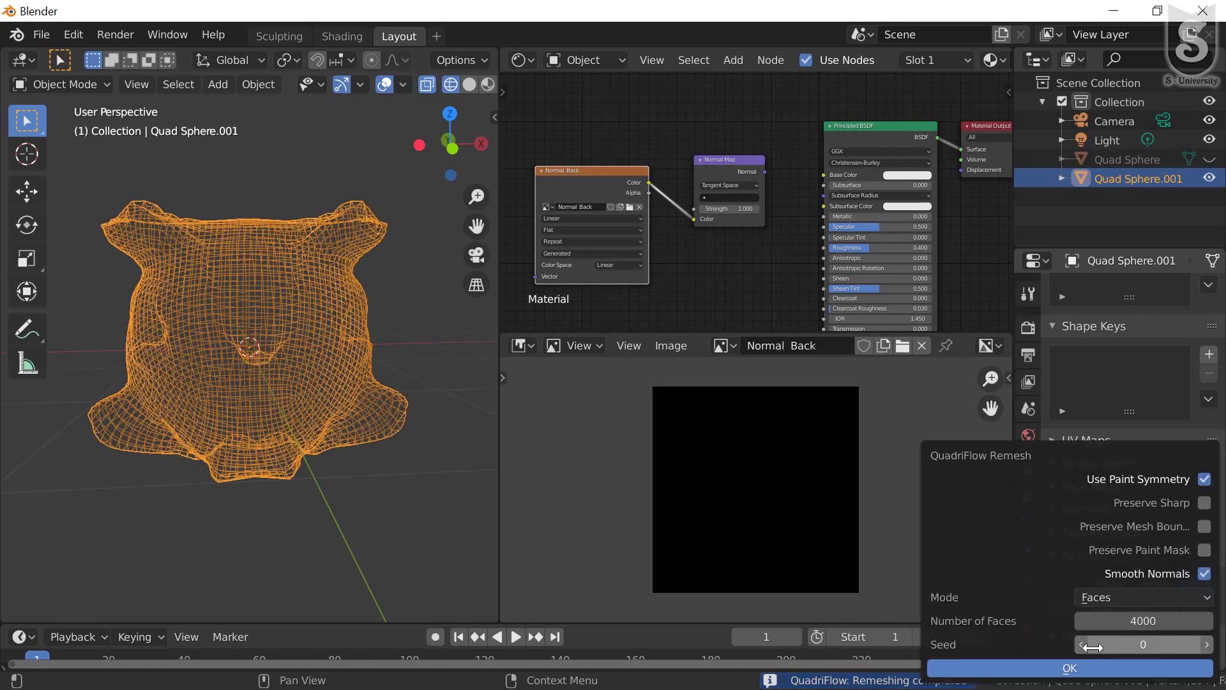
{"action": "left_click", "coordinate": [1081, 668]}
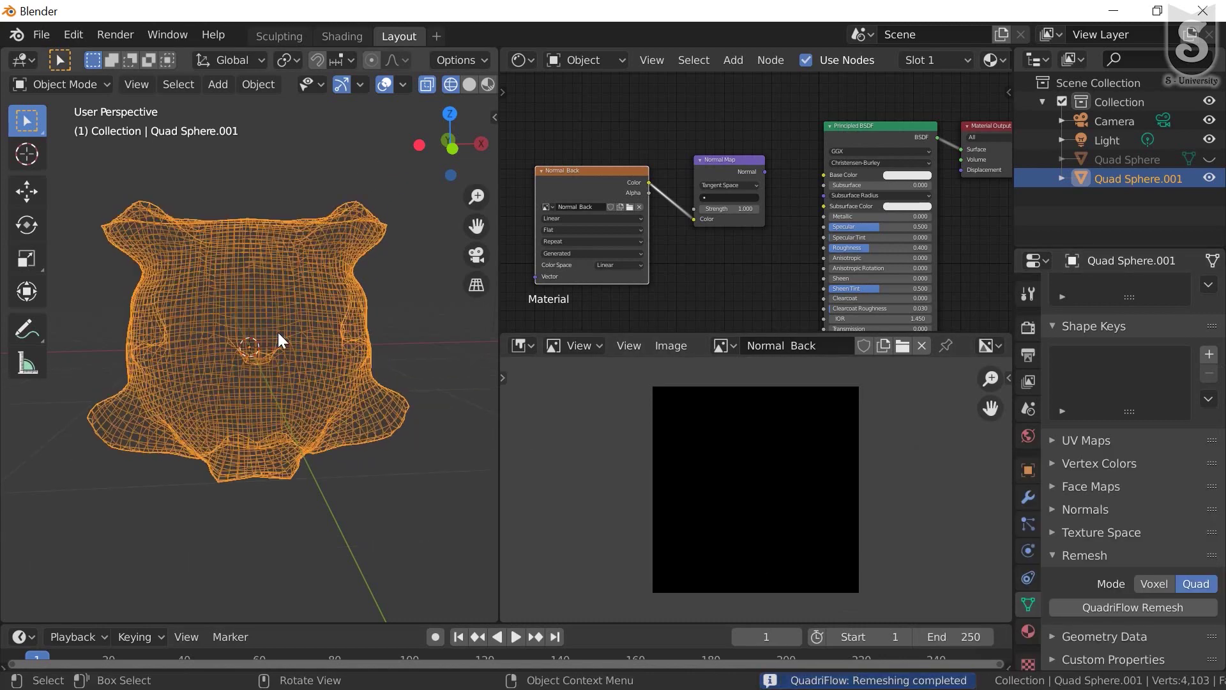
Switch the viewport to Solid shading and orbit slightly around the model
{"action": "scroll", "coordinate": [279, 334], "scroll_direction": "up", "scroll_amount": 2}
{"action": "left_click", "coordinate": [465, 87]}
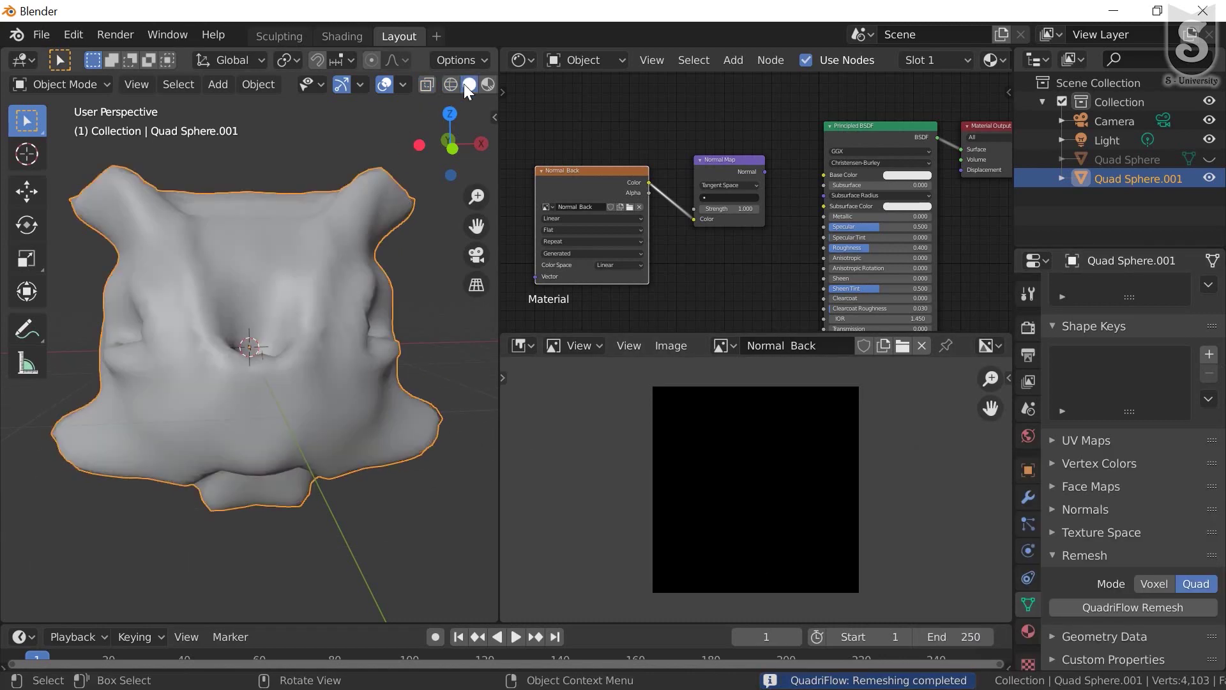
{"action": "scroll", "coordinate": [282, 370], "scroll_direction": "down", "scroll_amount": 1}
{"action": "scroll", "coordinate": [281, 369], "scroll_direction": "down", "scroll_amount": 1}
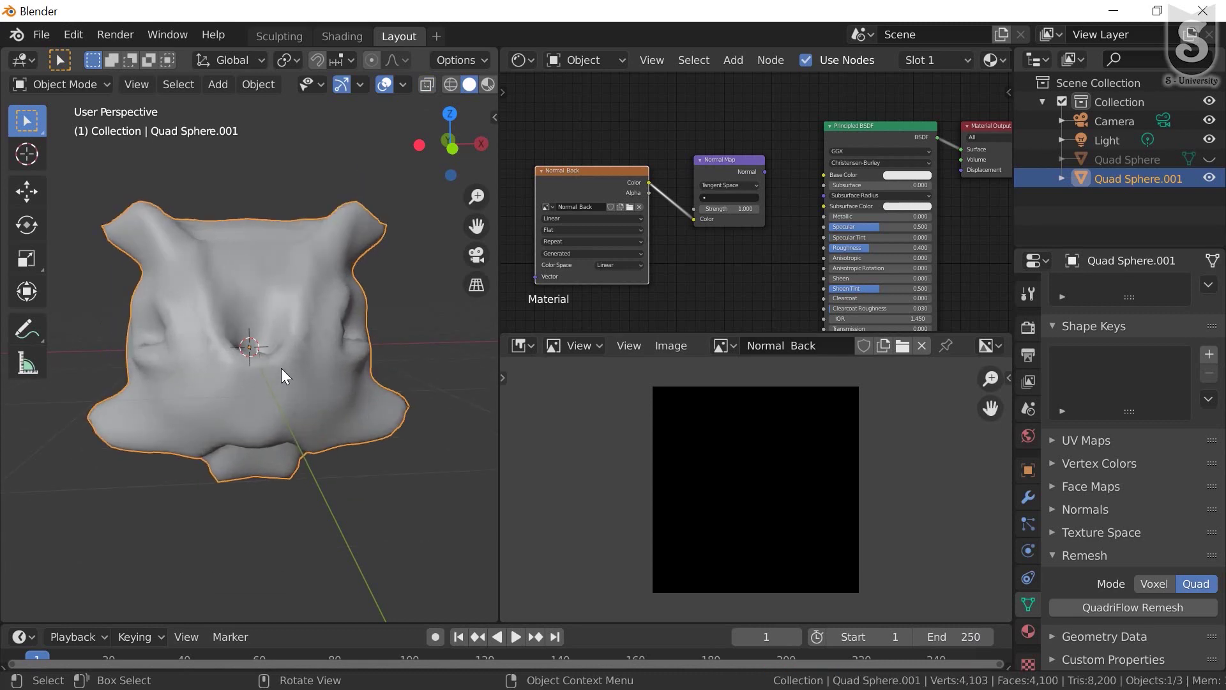
{"action": "mouse_move", "coordinate": [298, 314]}
{"action": "middle_mouse_down"}
{"action": "mouse_move", "coordinate": [267, 346]}
{"action": "mouse_move", "coordinate": [274, 369]}
{"action": "middle_mouse_up"}
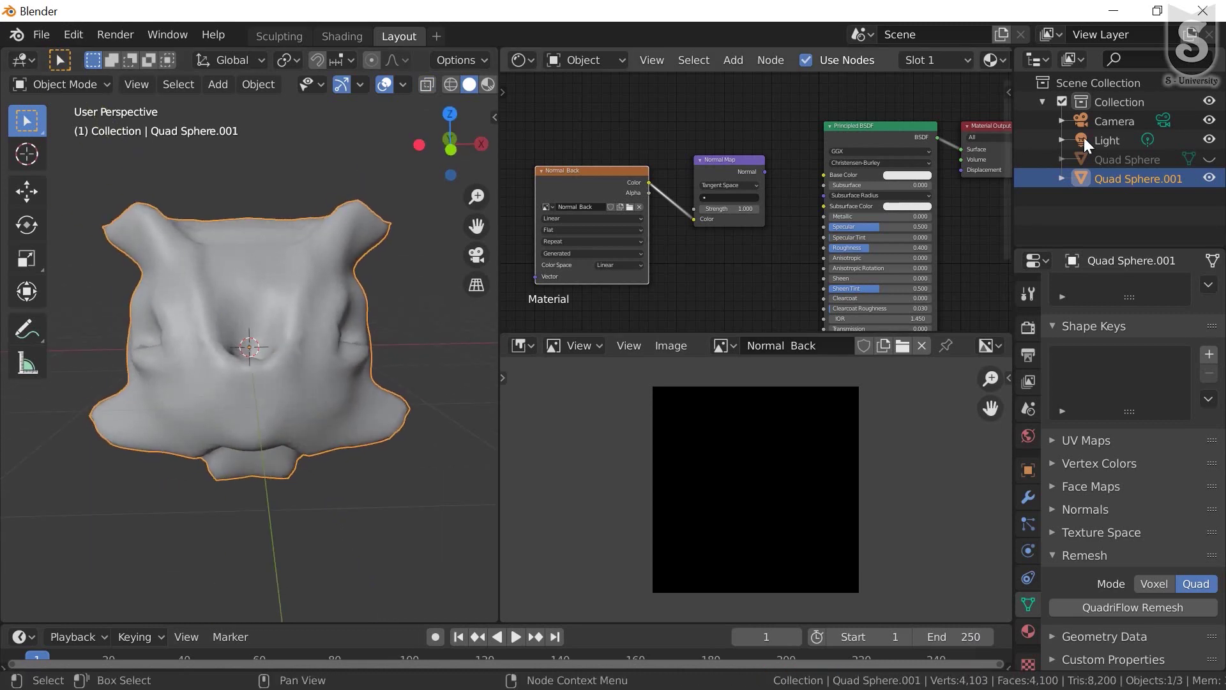
Unhide and select the original Quad Sphere, then return to Wireframe shading
{"action": "left_click", "coordinate": [1209, 160]}
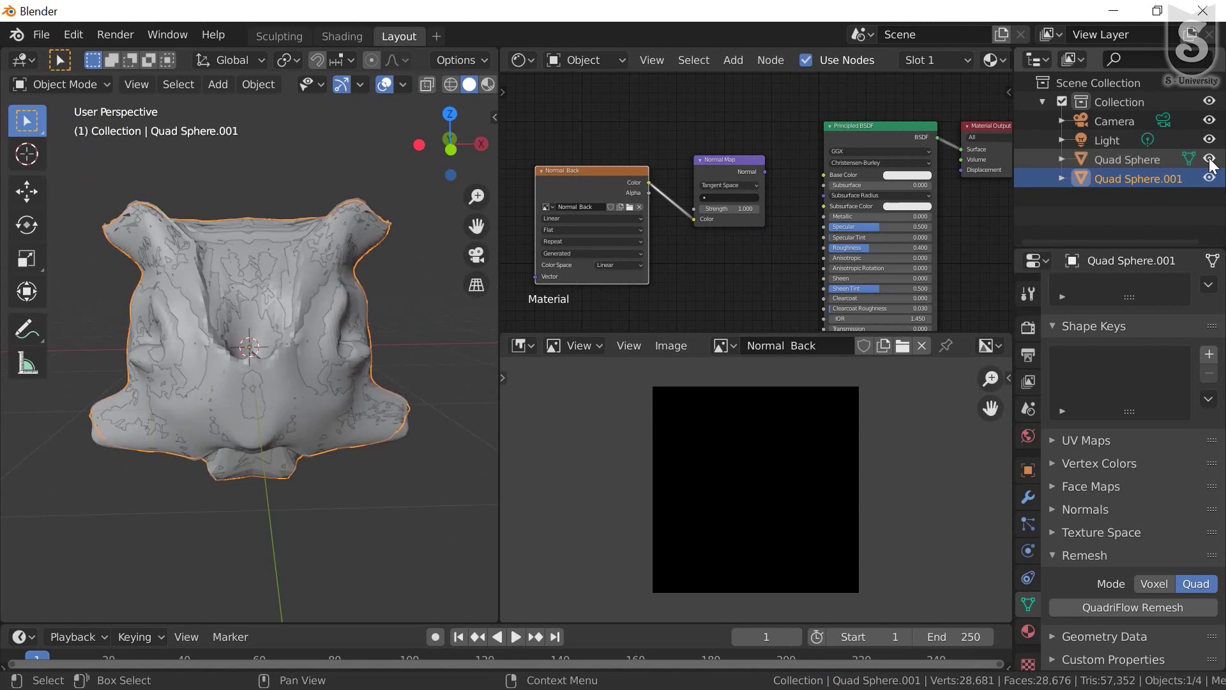
{"action": "left_click", "coordinate": [1209, 159]}
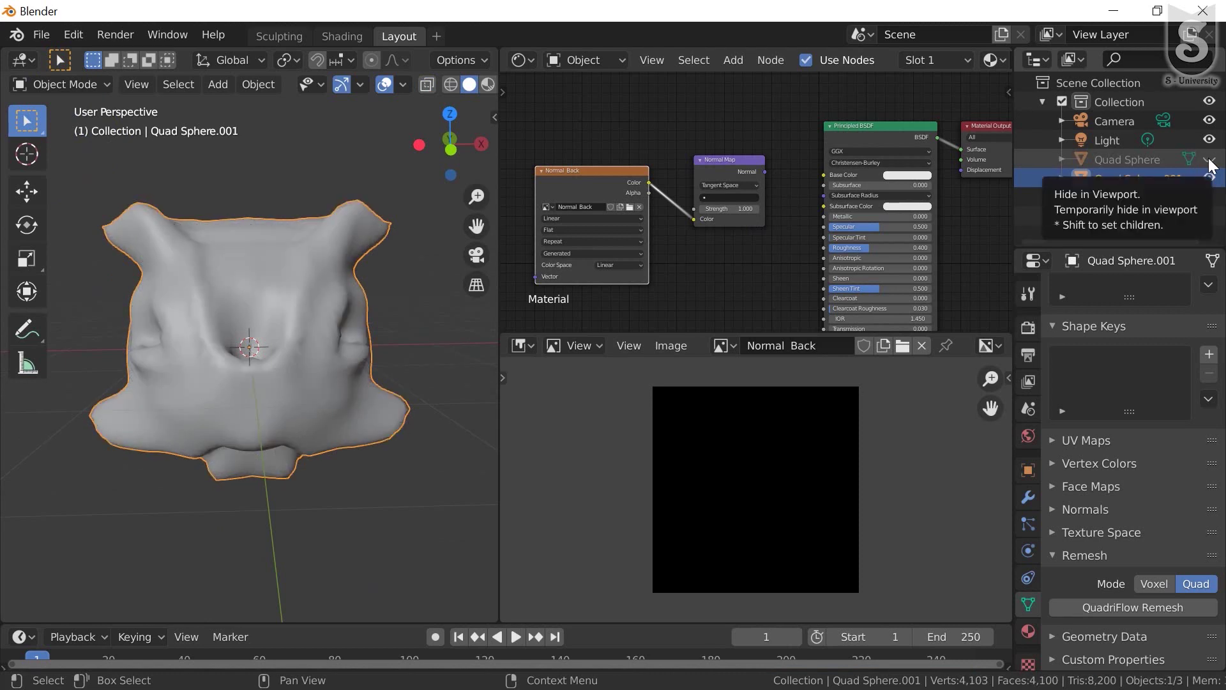
{"action": "left_click", "coordinate": [1210, 159]}
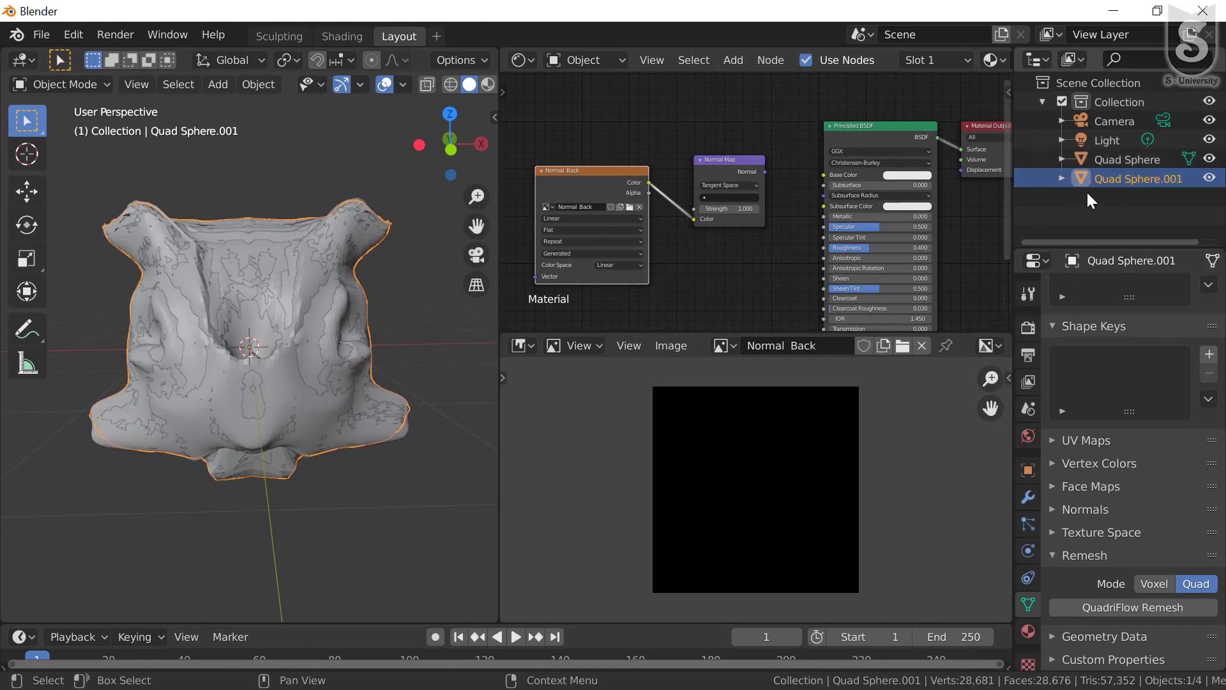
{"action": "left_click", "coordinate": [335, 259]}
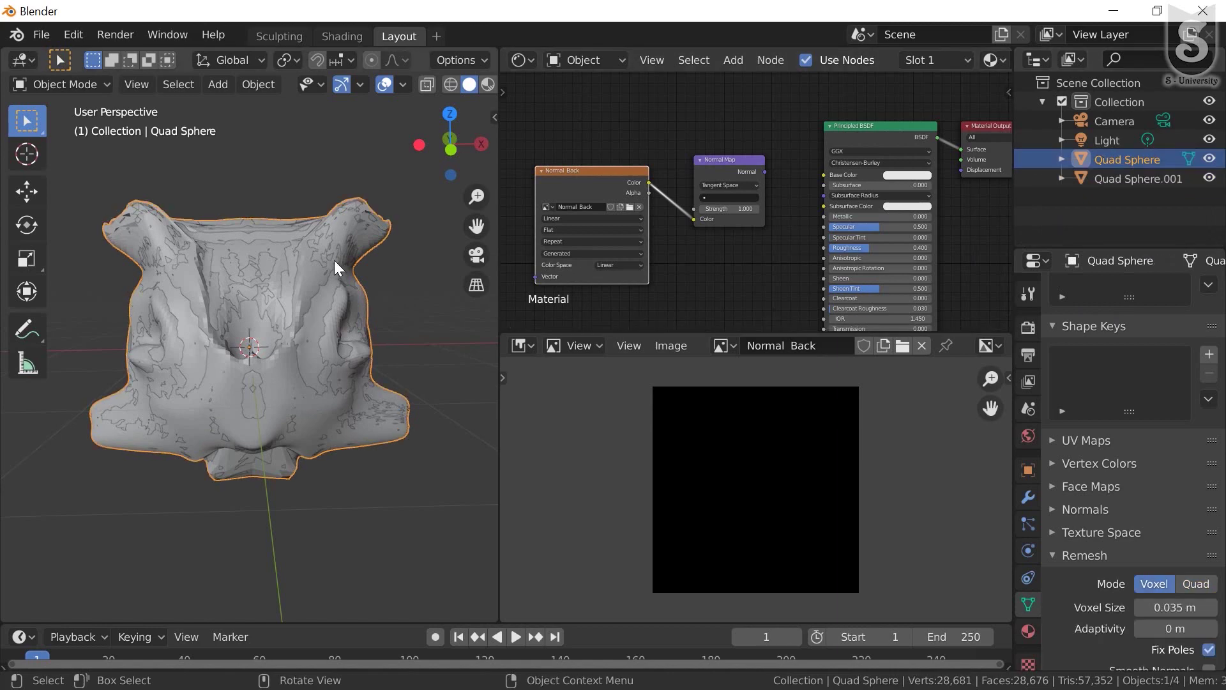
{"action": "left_click", "coordinate": [450, 84]}
{"action": "mouse_move", "coordinate": [346, 301]}
{"action": "middle_mouse_down"}
{"action": "mouse_move", "coordinate": [327, 268]}
{"action": "mouse_move", "coordinate": [329, 296]}
{"action": "middle_mouse_up"}
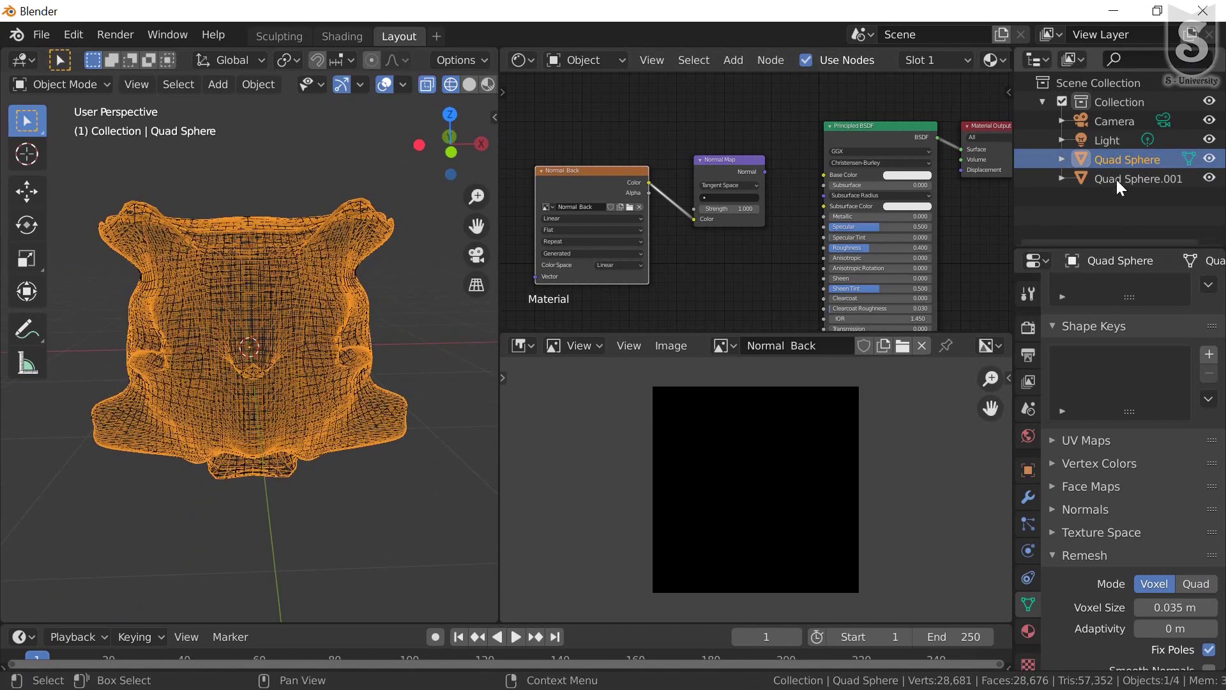
{"action": "left_click", "coordinate": [331, 320], "text": "shift"}
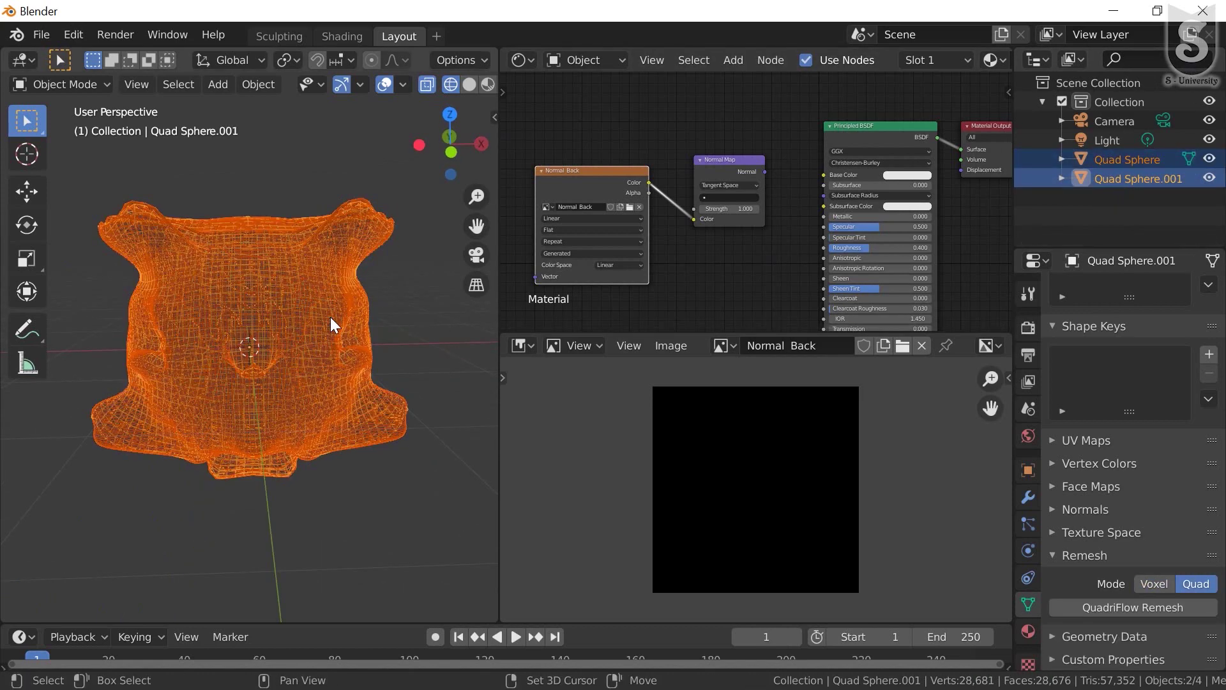
{"action": "scroll", "coordinate": [292, 338], "scroll_direction": "up", "scroll_amount": 1}
{"action": "scroll", "coordinate": [300, 339], "scroll_direction": "up", "scroll_amount": 4}
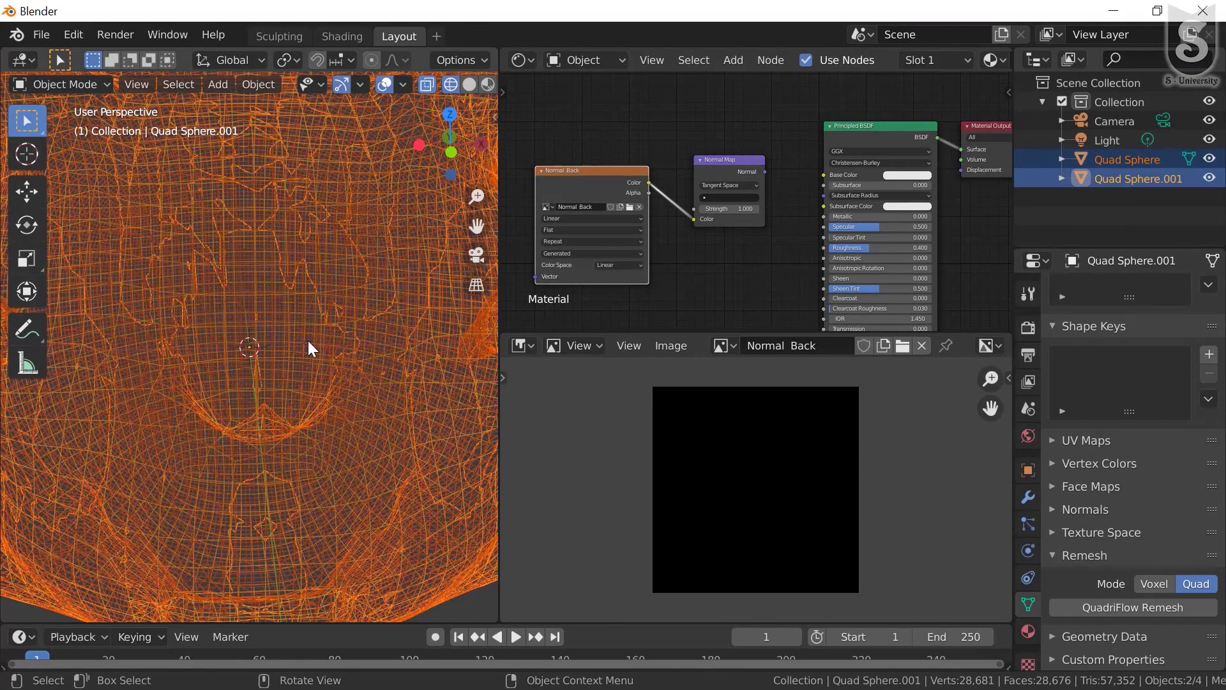
{"action": "scroll", "coordinate": [345, 350], "scroll_direction": "up", "scroll_amount": 2}
{"action": "scroll", "coordinate": [388, 360], "scroll_direction": "down", "scroll_amount": 1}
{"action": "scroll", "coordinate": [390, 346], "scroll_direction": "down", "scroll_amount": 3}
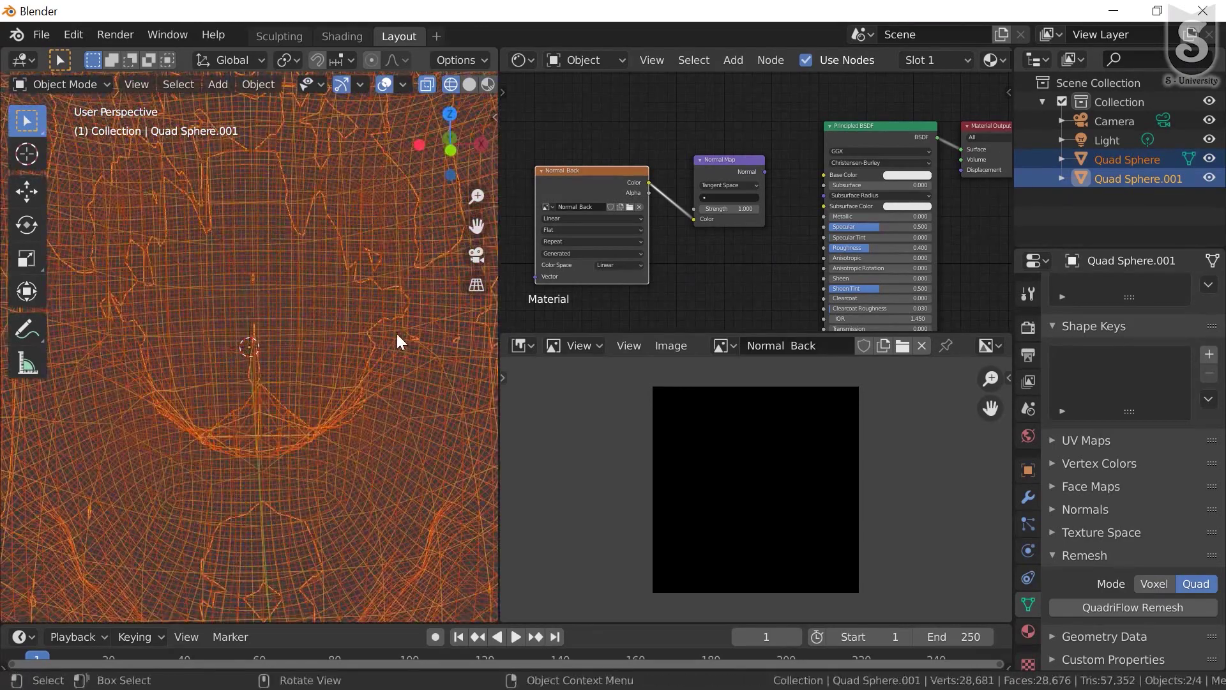
{"action": "scroll", "coordinate": [397, 333], "scroll_direction": "down", "scroll_amount": 2}
{"action": "scroll", "coordinate": [396, 334], "scroll_direction": "down", "scroll_amount": 1}
{"action": "scroll", "coordinate": [396, 333], "scroll_direction": "down", "scroll_amount": 1}
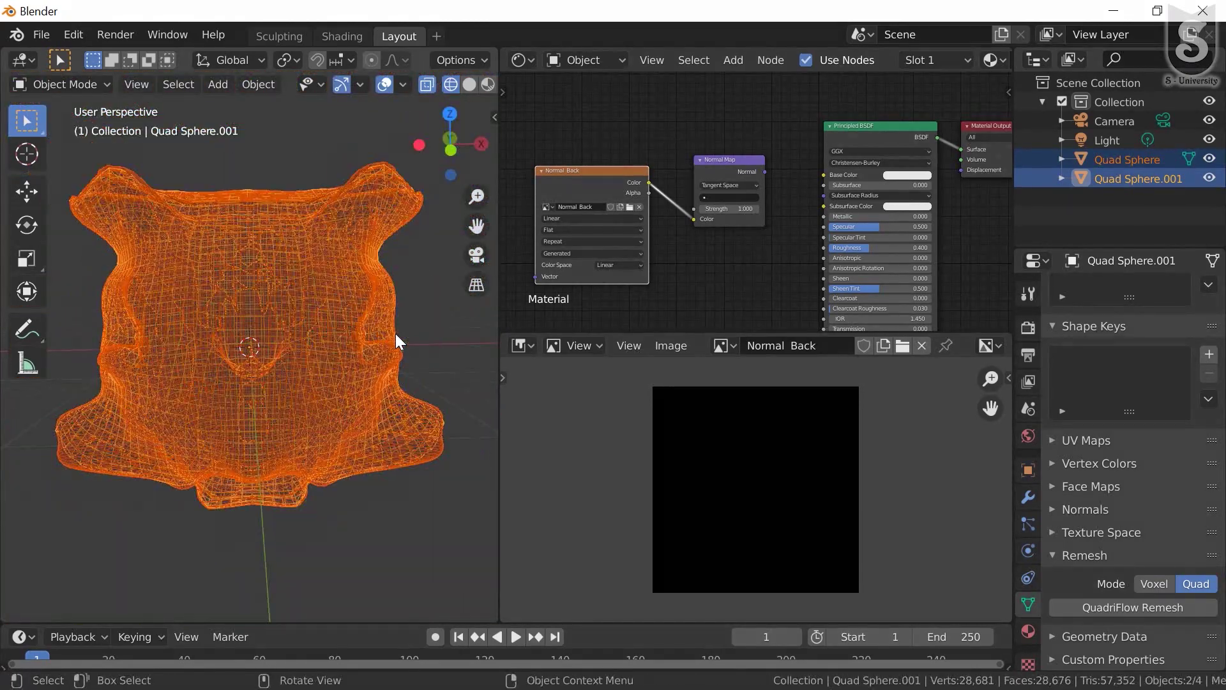
{"action": "mouse_move", "coordinate": [396, 334]}
{"action": "middle_mouse_down"}
{"action": "mouse_move", "coordinate": [335, 332]}
{"action": "mouse_move", "coordinate": [313, 381]}
{"action": "middle_mouse_up"}
{"action": "scroll", "coordinate": [313, 380], "scroll_direction": "up", "scroll_amount": 5}
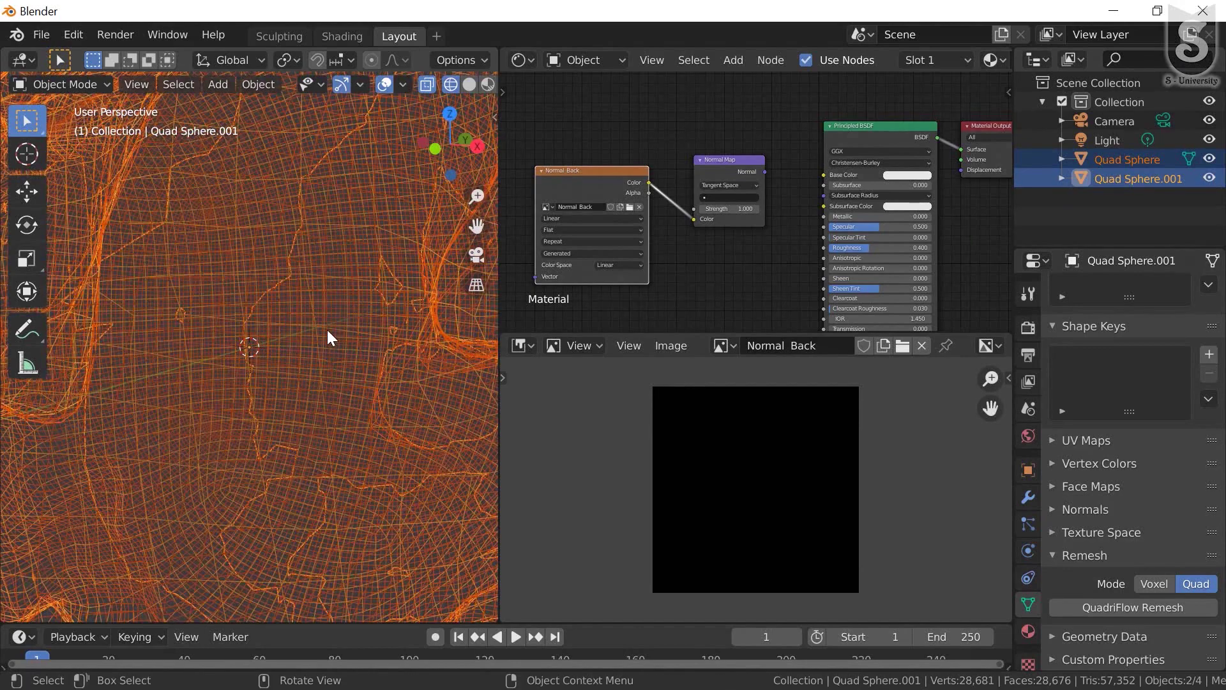
{"action": "scroll", "coordinate": [319, 355], "scroll_direction": "up", "scroll_amount": 1}
{"action": "scroll", "coordinate": [318, 364], "scroll_direction": "down", "scroll_amount": 1}
{"action": "scroll", "coordinate": [334, 387], "scroll_direction": "down", "scroll_amount": 1}
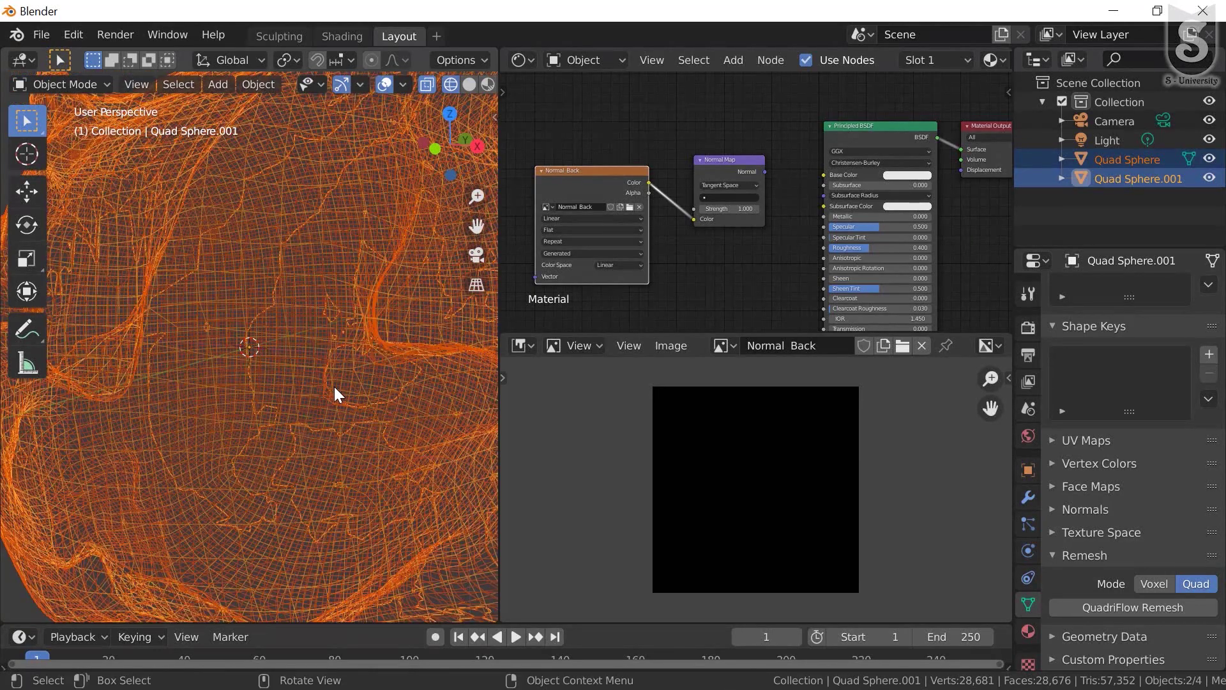
{"action": "scroll", "coordinate": [334, 387], "scroll_direction": "down", "scroll_amount": 1}
{"action": "scroll", "coordinate": [335, 387], "scroll_direction": "down", "scroll_amount": 2}
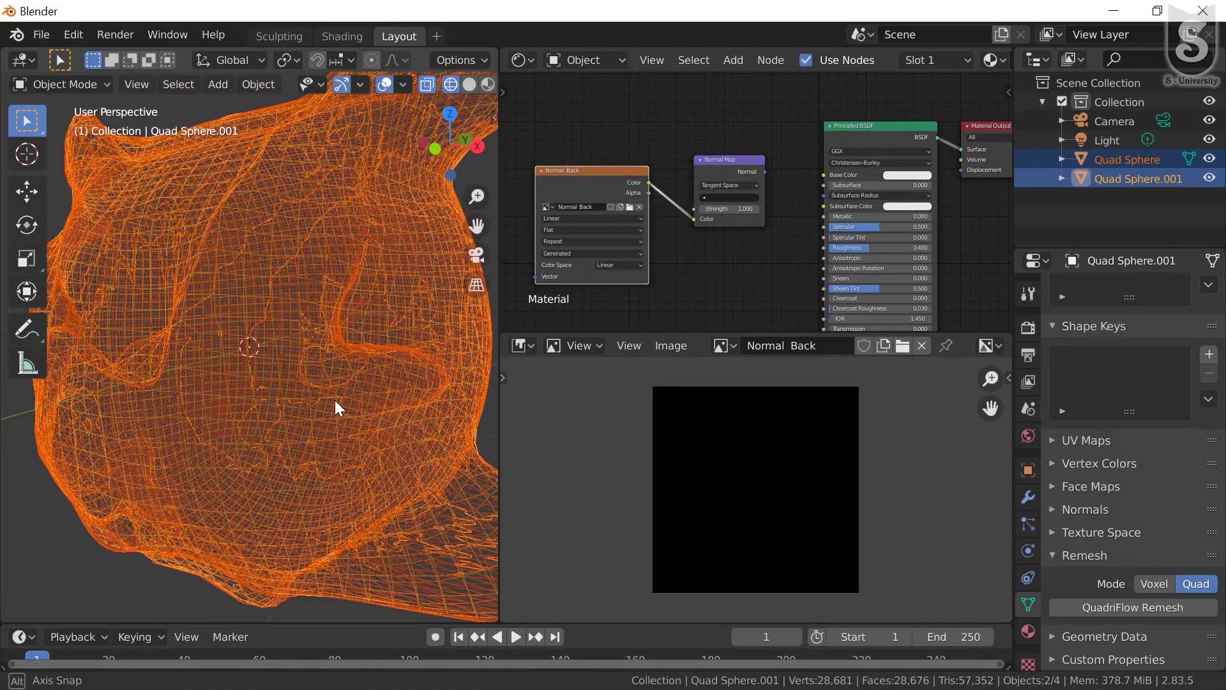
{"action": "scroll", "coordinate": [335, 400], "scroll_direction": "down", "scroll_amount": 1}
{"action": "scroll", "coordinate": [346, 405], "scroll_direction": "down", "scroll_amount": 2}
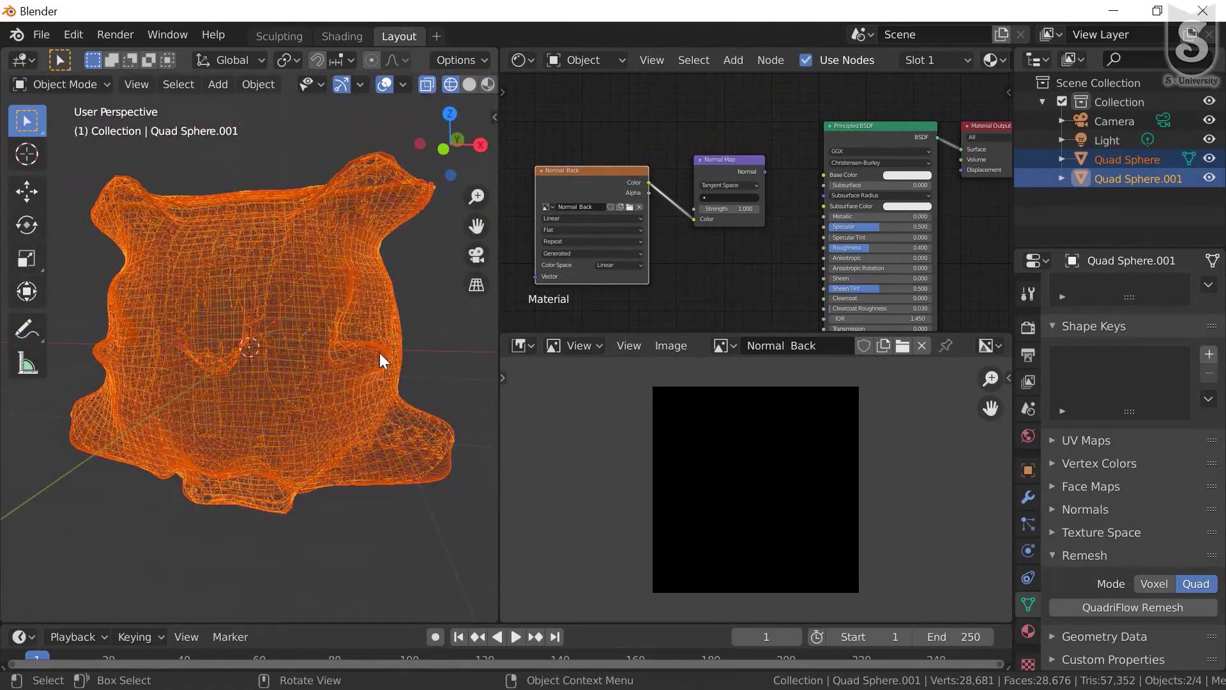
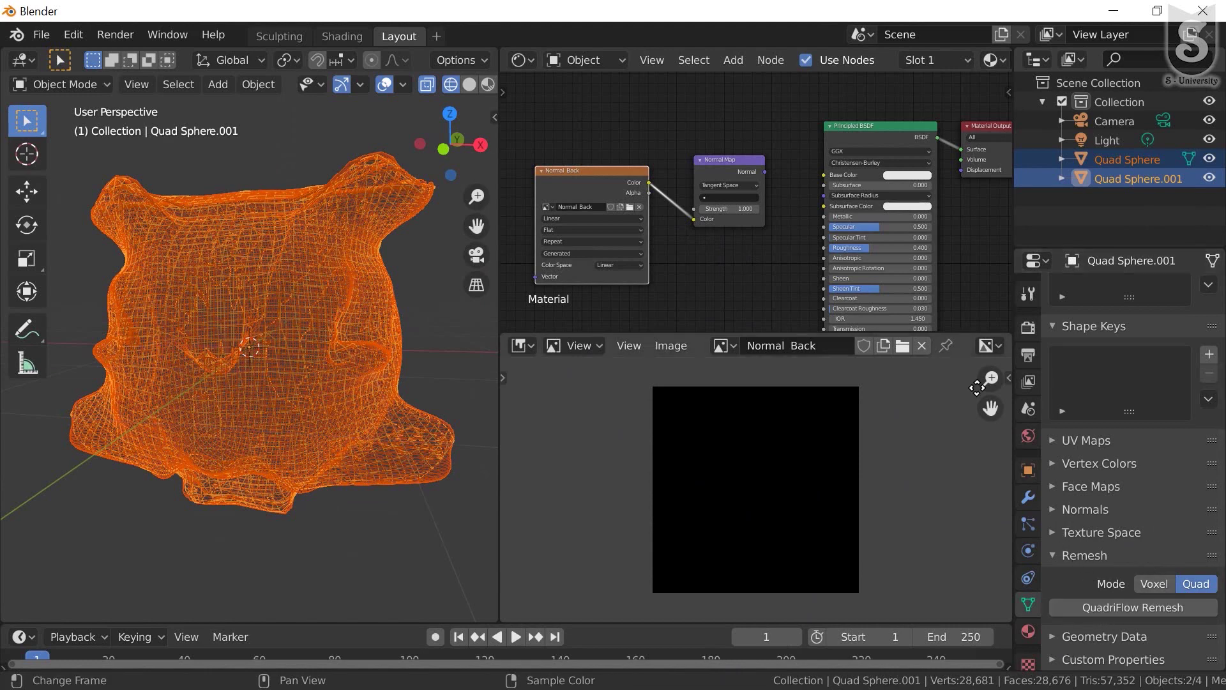
Enable Selected to Active for the Normal bake and set Ray Distance to 0.2 m
{"action": "left_click", "coordinate": [1030, 325]}
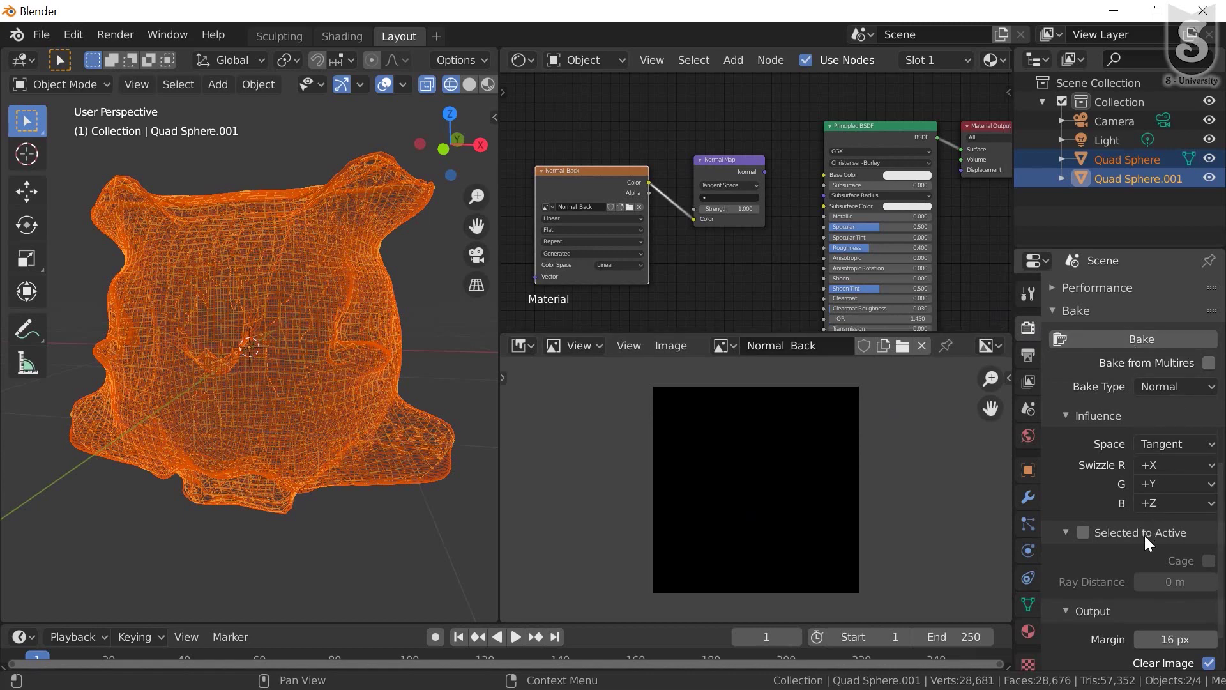
{"action": "scroll", "coordinate": [1131, 527], "scroll_direction": "down", "scroll_amount": 1}
{"action": "left_click", "coordinate": [1086, 507]}
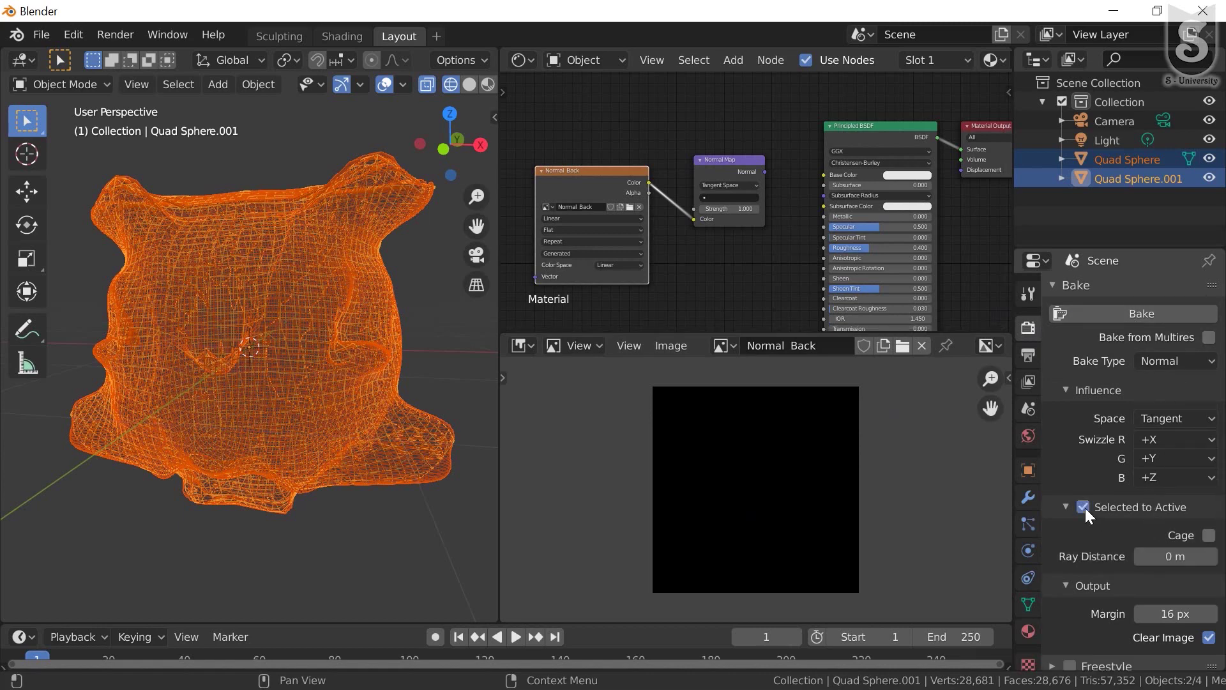
{"action": "left_click_drag", "start_coordinate": [1175, 557], "coordinate": [1157, 555]}
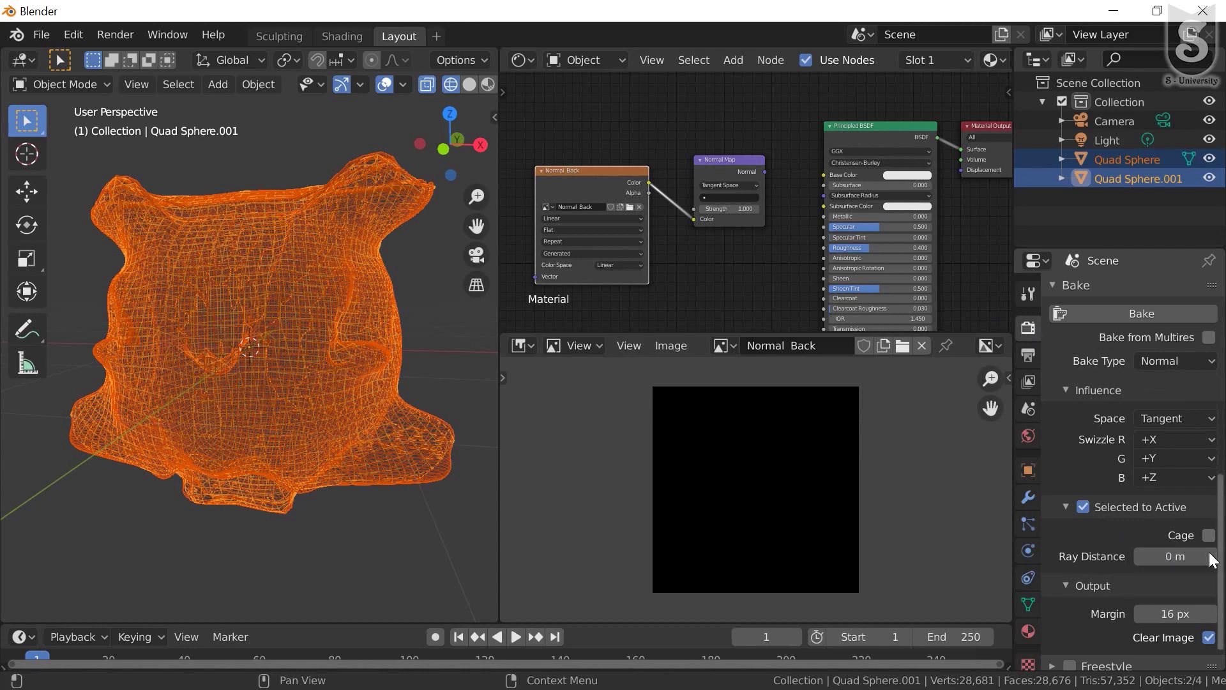
{"action": "left_click", "coordinate": [1166, 555]}
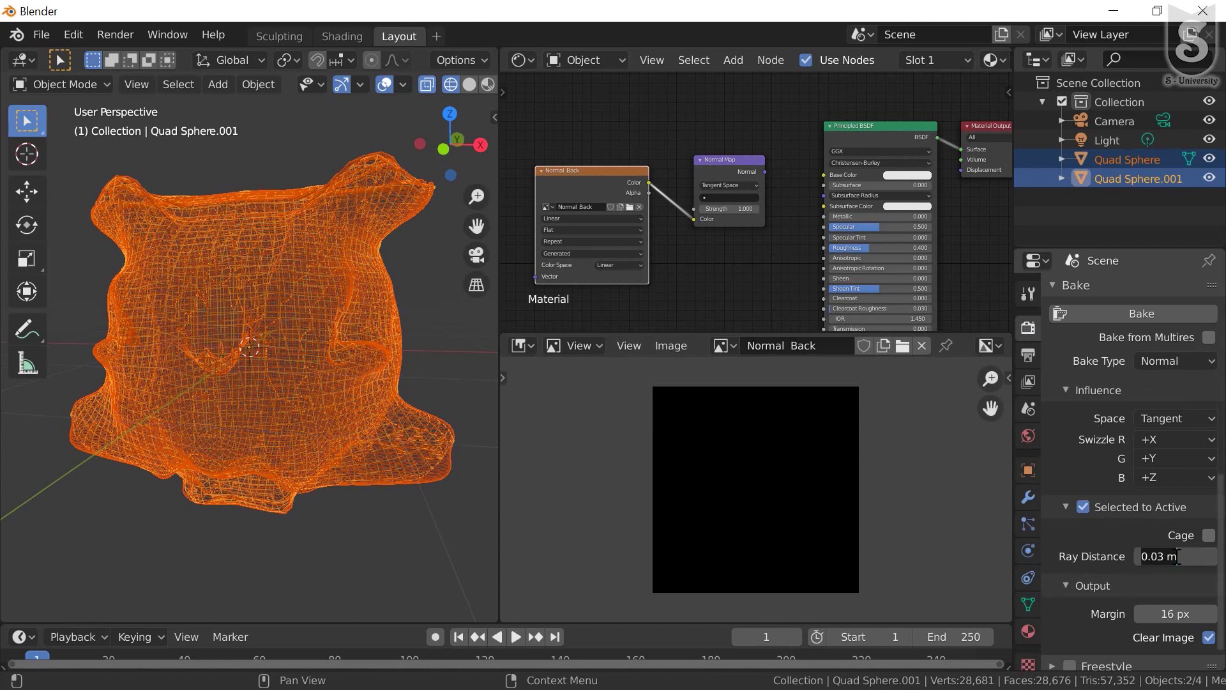
{"action": "type", "text": "0."}
{"action": "type", "text": "2"}
{"action": "key", "text": "Return"}
{"action": "scroll", "coordinate": [1129, 599], "scroll_direction": "up", "scroll_amount": 1}
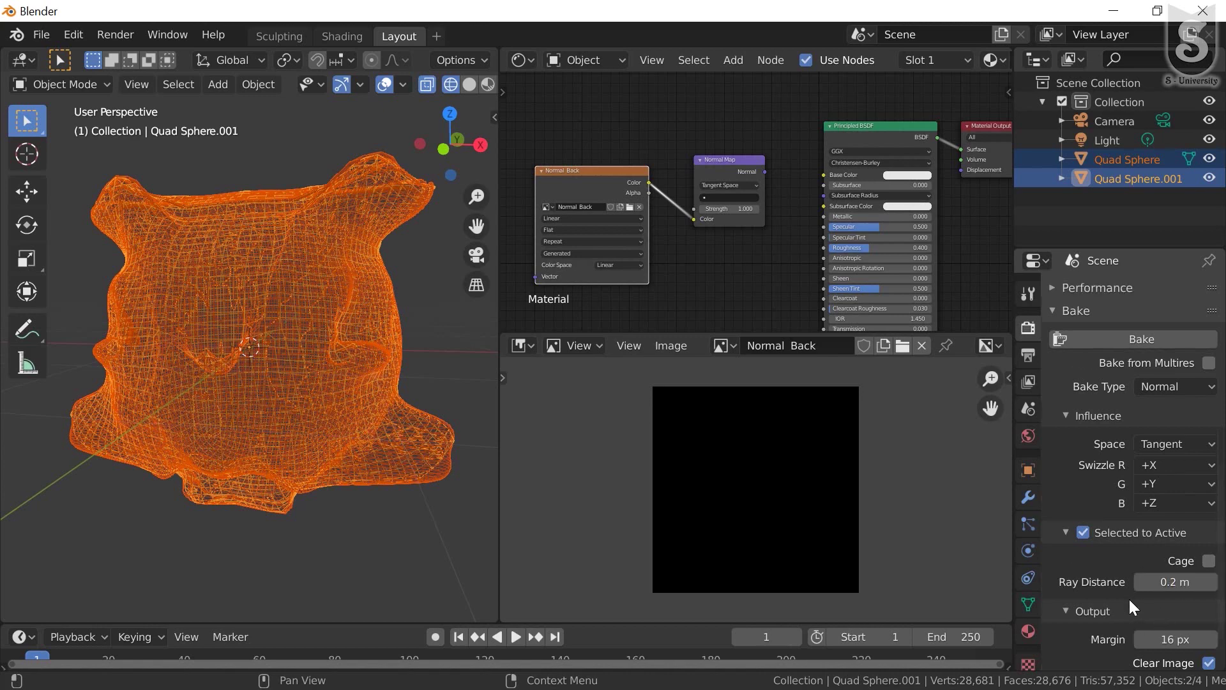
{"action": "scroll", "coordinate": [1130, 599], "scroll_direction": "up", "scroll_amount": 4}
{"action": "scroll", "coordinate": [1128, 597], "scroll_direction": "up", "scroll_amount": 1}
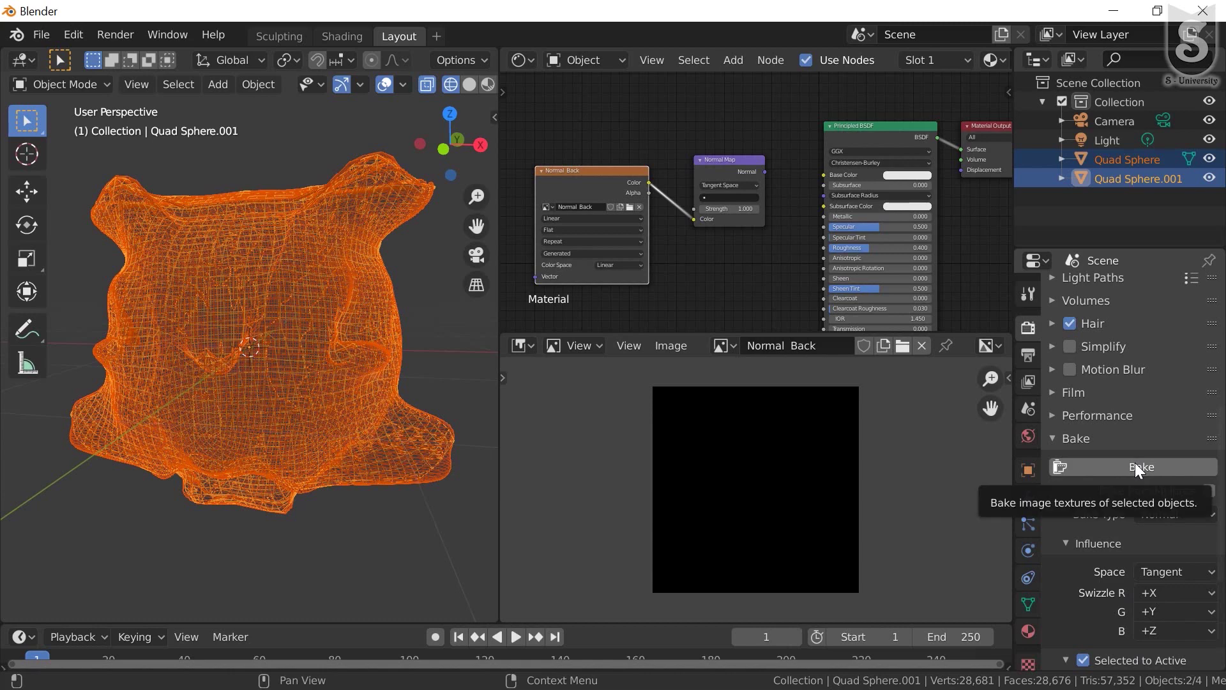
Attempt the normal bake, then select Quad Sphere.001 and hide the high-poly Quad Sphere
{"action": "left_click", "coordinate": [1136, 463]}
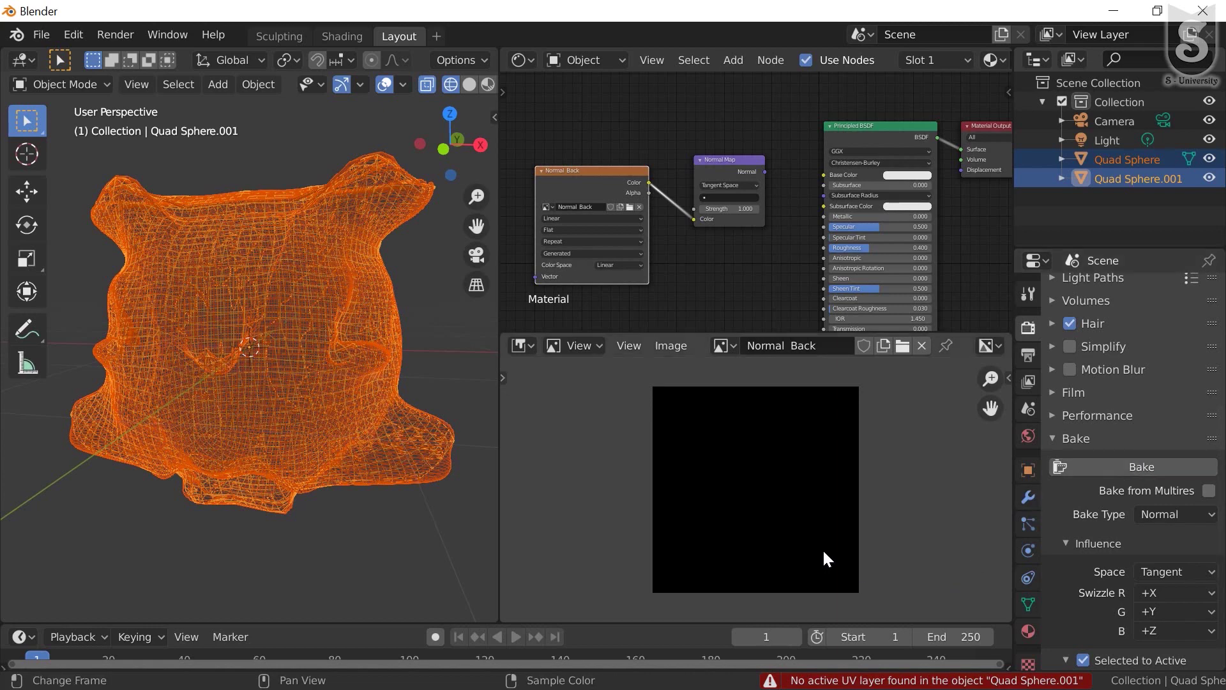
{"action": "left_click", "coordinate": [305, 306]}
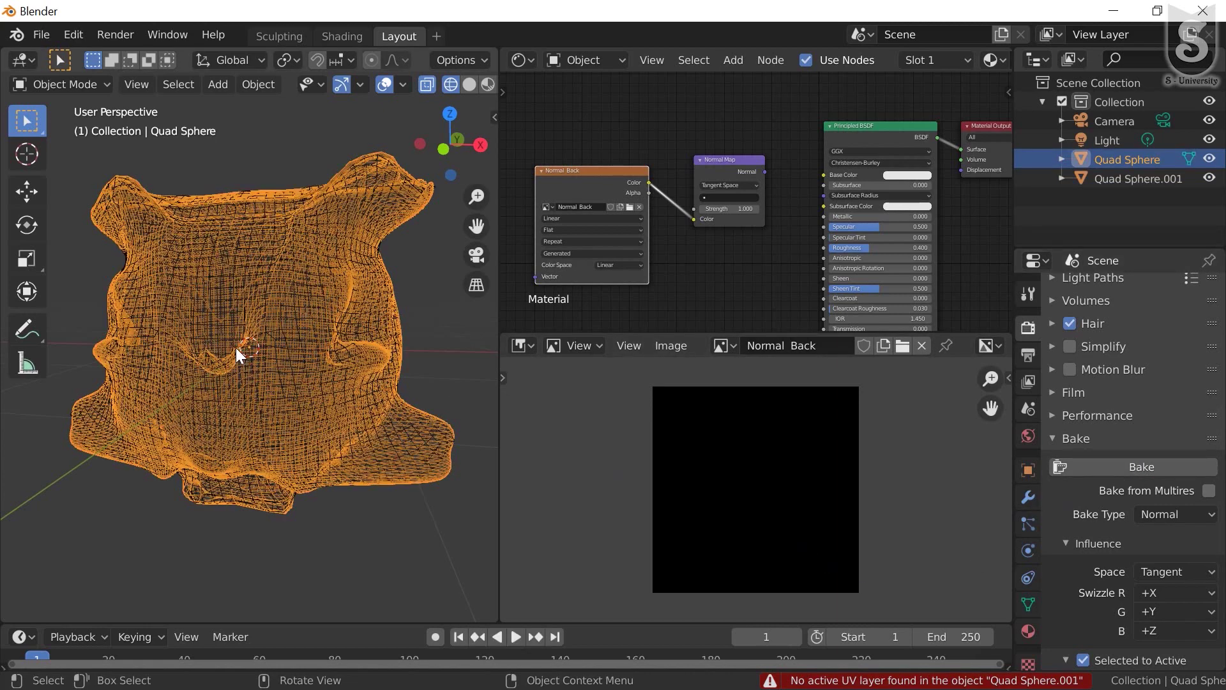
{"action": "middle_click_drag", "start_coordinate": [236, 348], "coordinate": [253, 343]}
{"action": "left_click", "coordinate": [284, 270]}
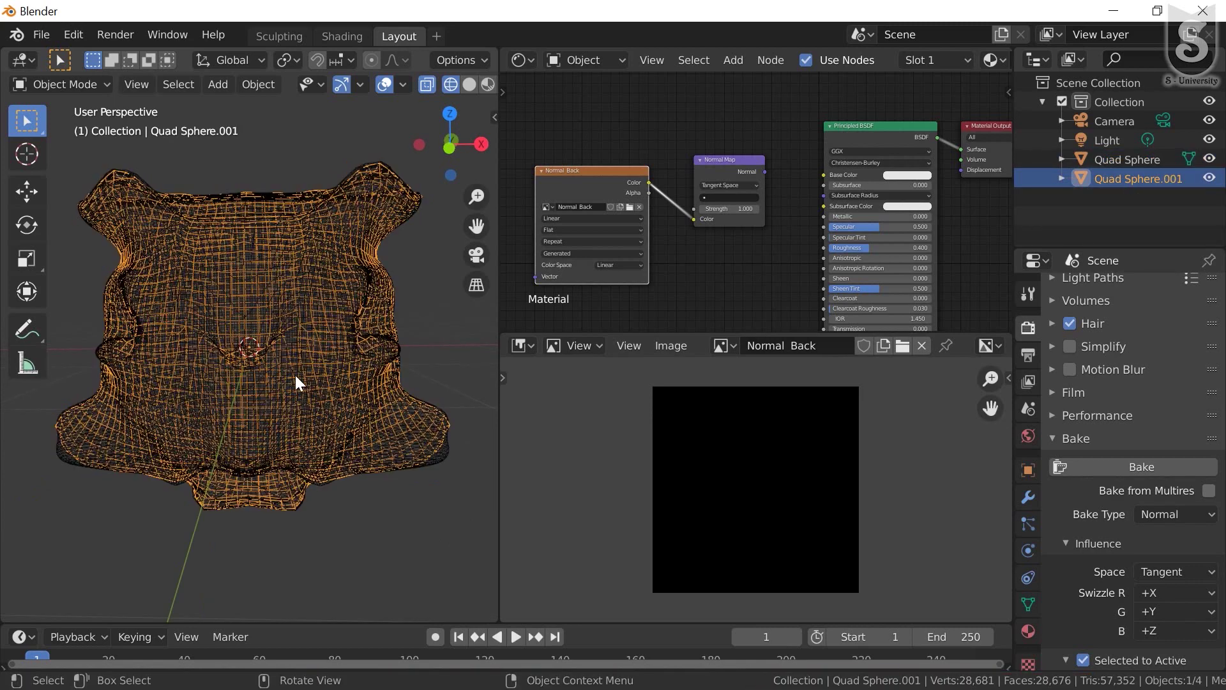
{"action": "left_click", "coordinate": [1209, 159]}
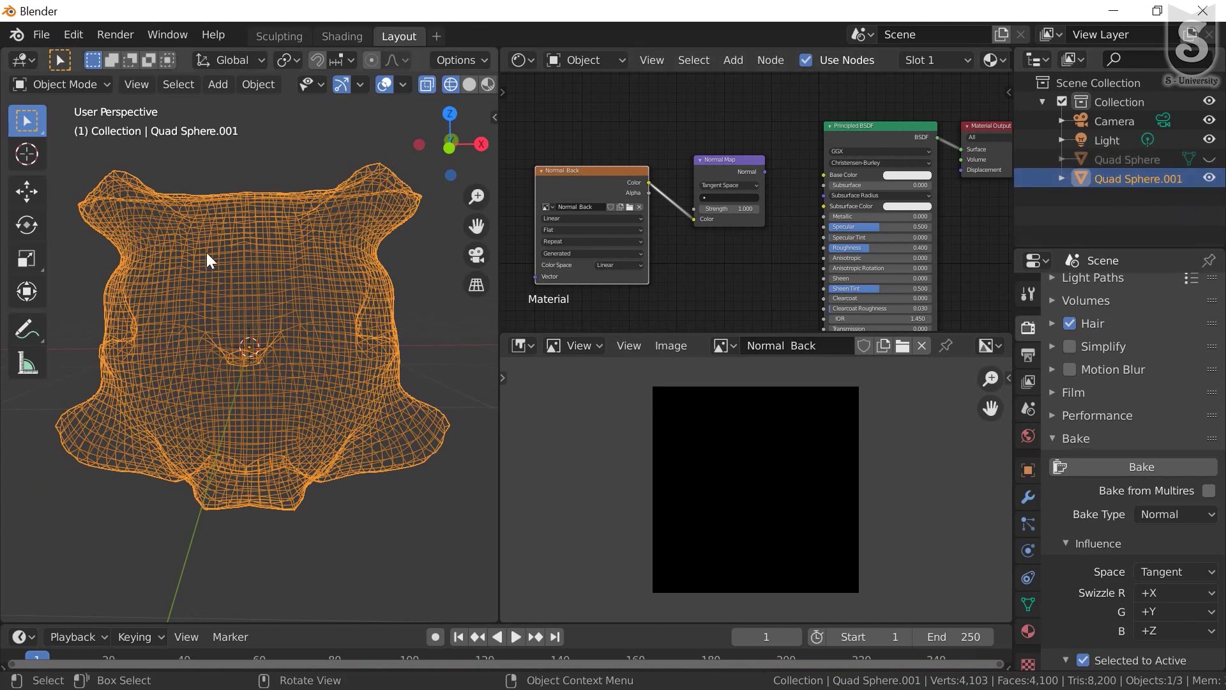
In Edit Mode, select all of Quad Sphere.001, Smart UV Project it, and return to Object Mode
{"action": "left_click", "coordinate": [84, 82]}
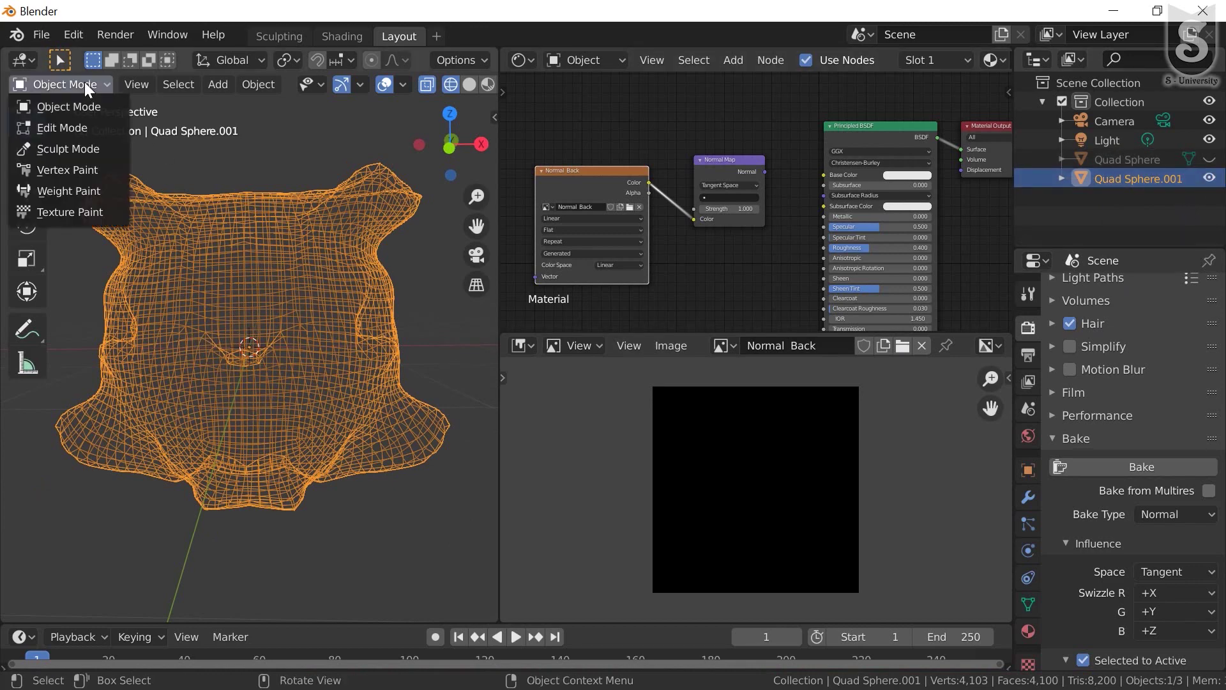
{"action": "left_click", "coordinate": [66, 127]}
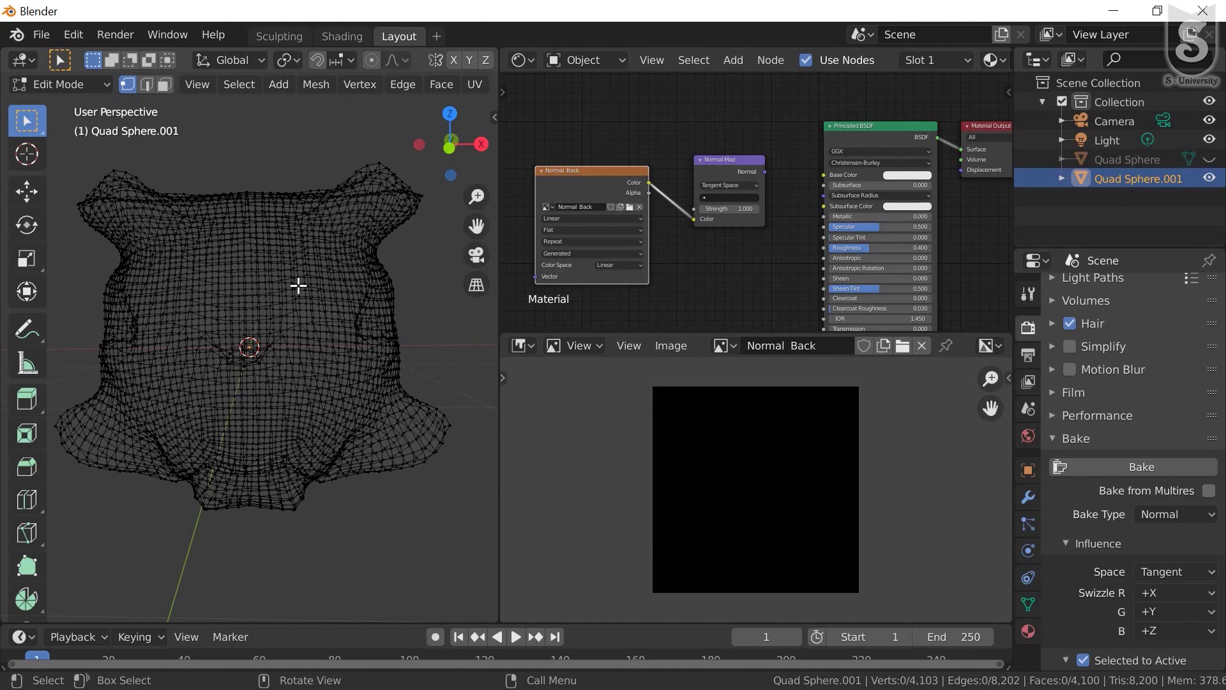
{"action": "key", "text": "a"}
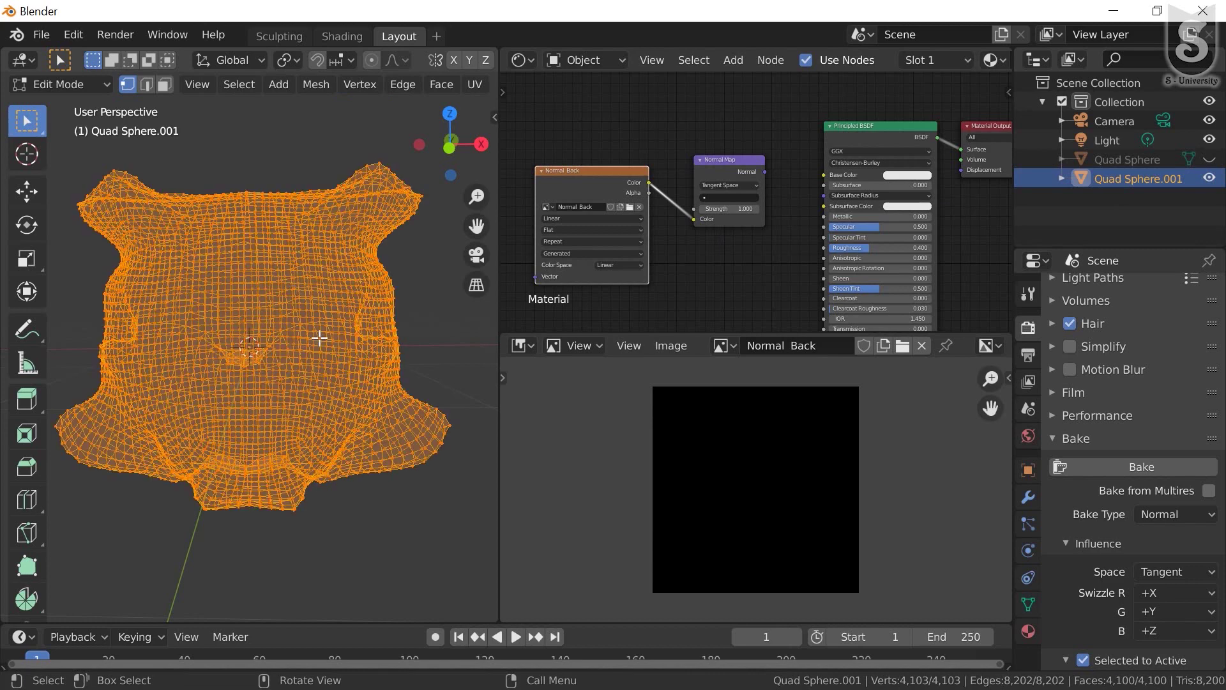
{"action": "key", "text": "u"}
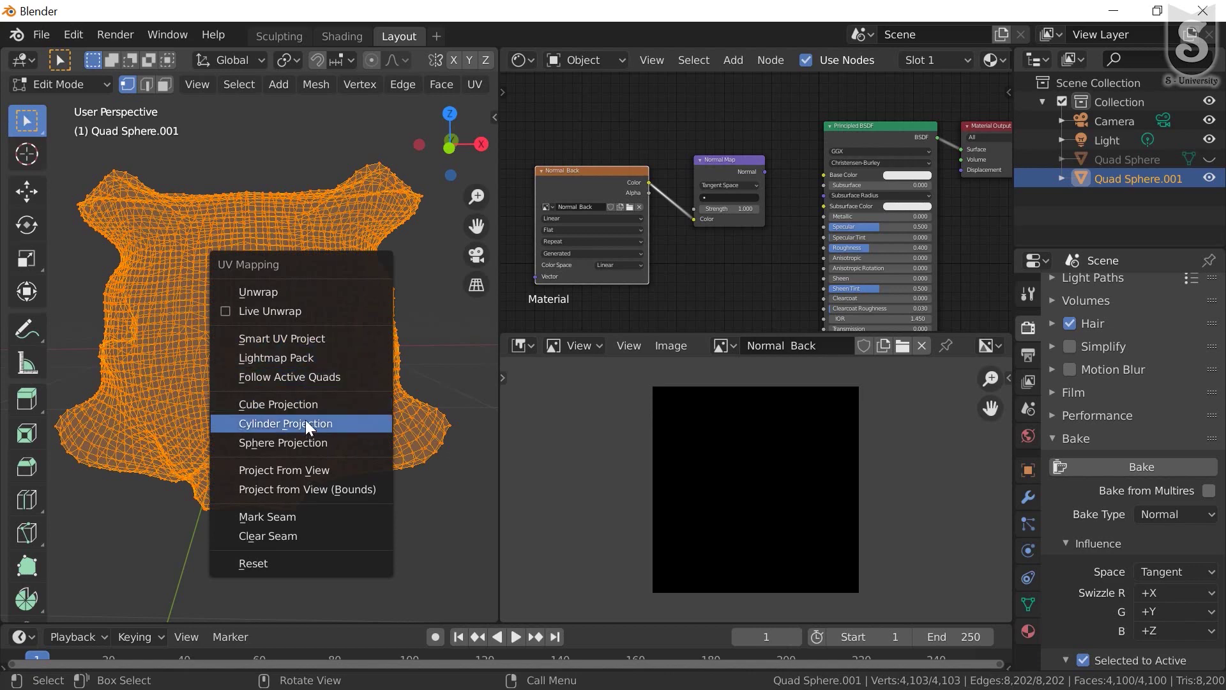
{"action": "left_click", "coordinate": [309, 336]}
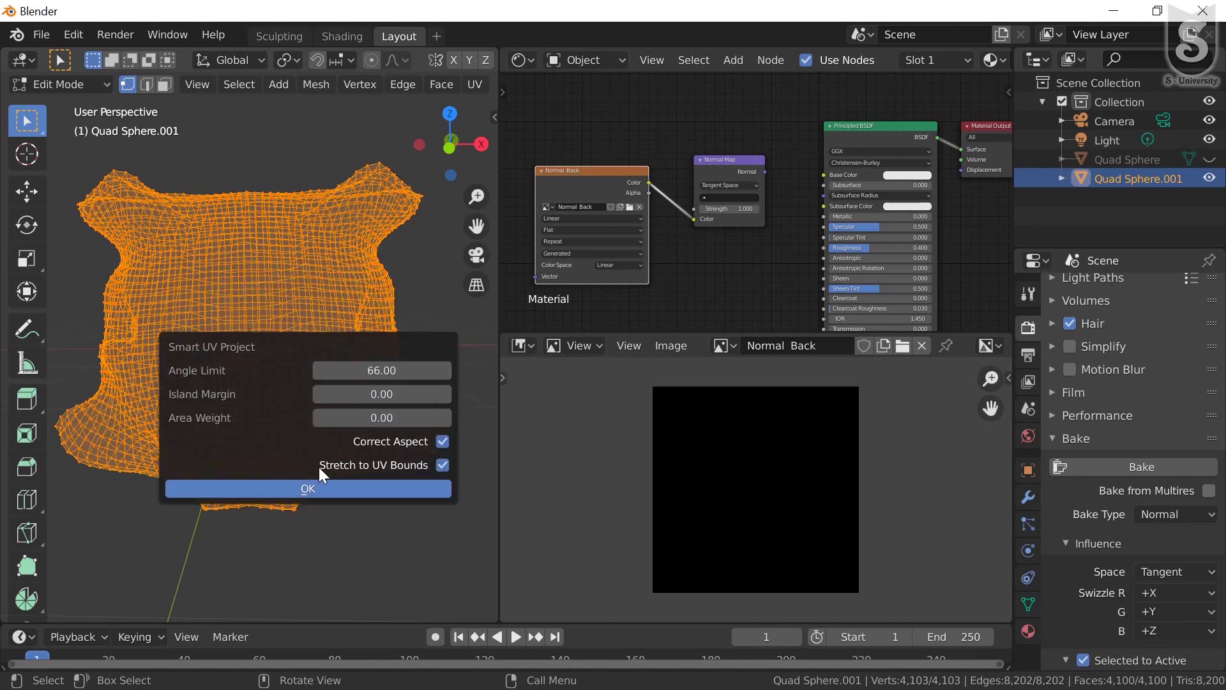
{"action": "left_click", "coordinate": [269, 490]}
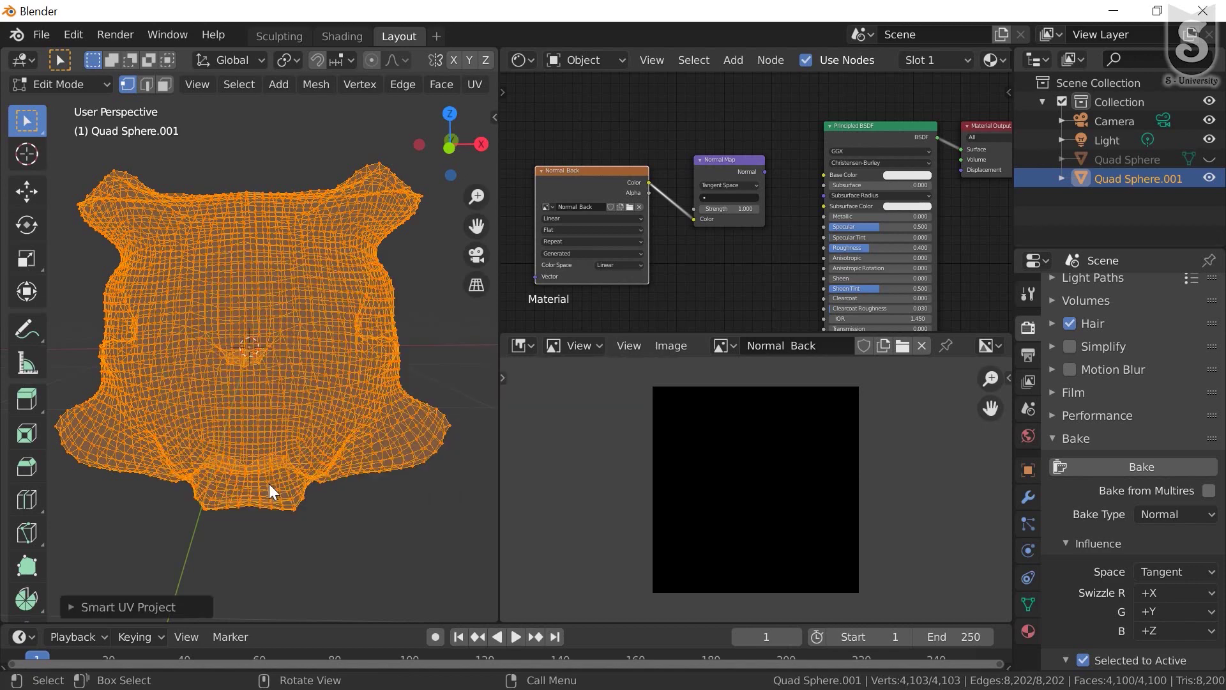
{"action": "left_click", "coordinate": [83, 84]}
{"action": "left_click", "coordinate": [74, 107]}
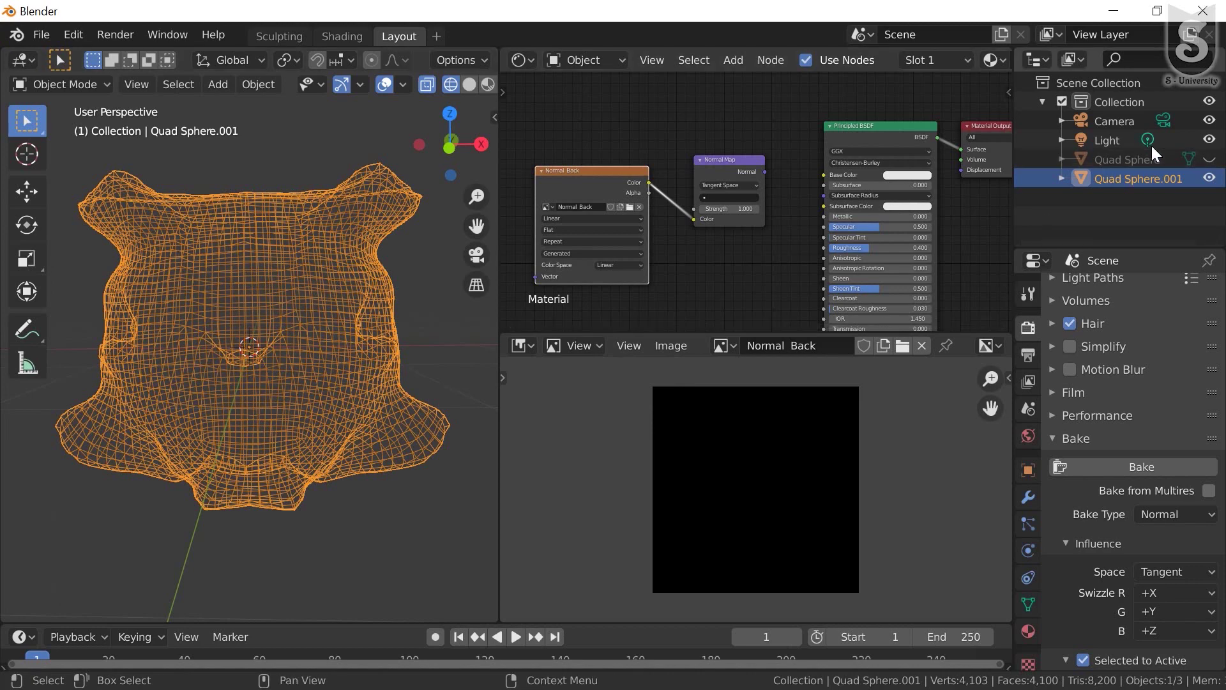
Unhide Quad Sphere and select both spheres, adding Quad Sphere.001 to the selection
{"action": "left_click", "coordinate": [1128, 161]}
{"action": "left_click", "coordinate": [1210, 159]}
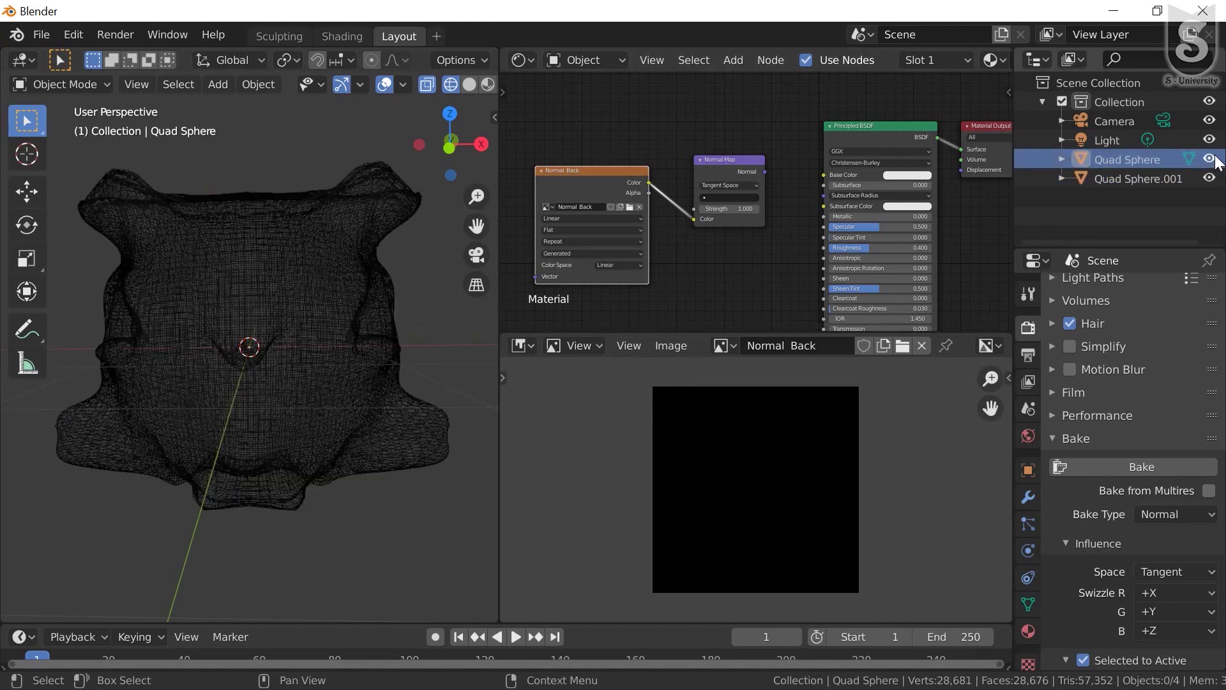
{"action": "left_click", "coordinate": [363, 255]}
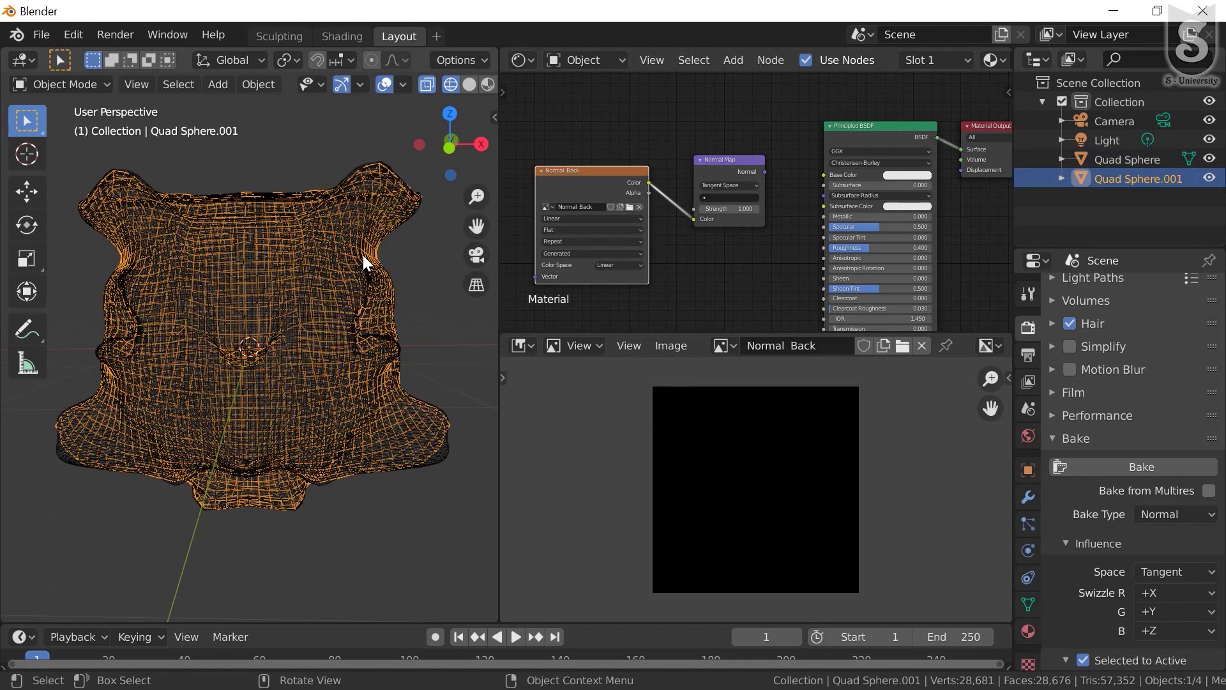
{"action": "left_click", "coordinate": [1151, 160]}
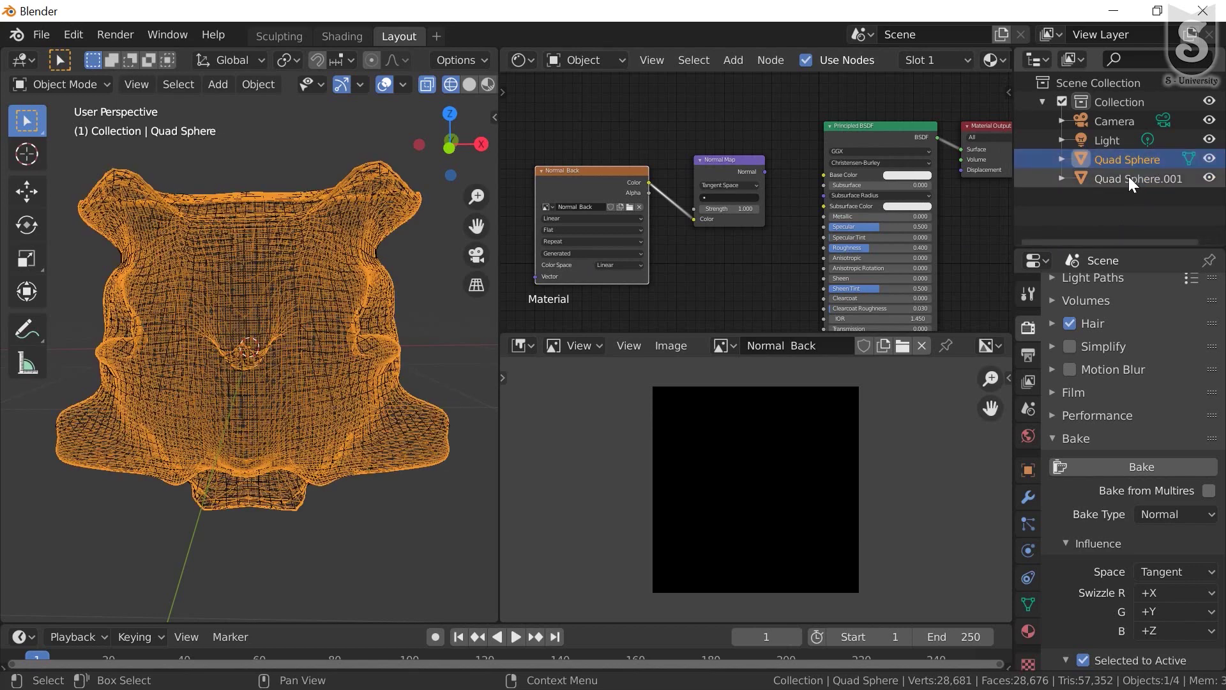
{"action": "left_click", "coordinate": [1128, 176], "text": "shift"}
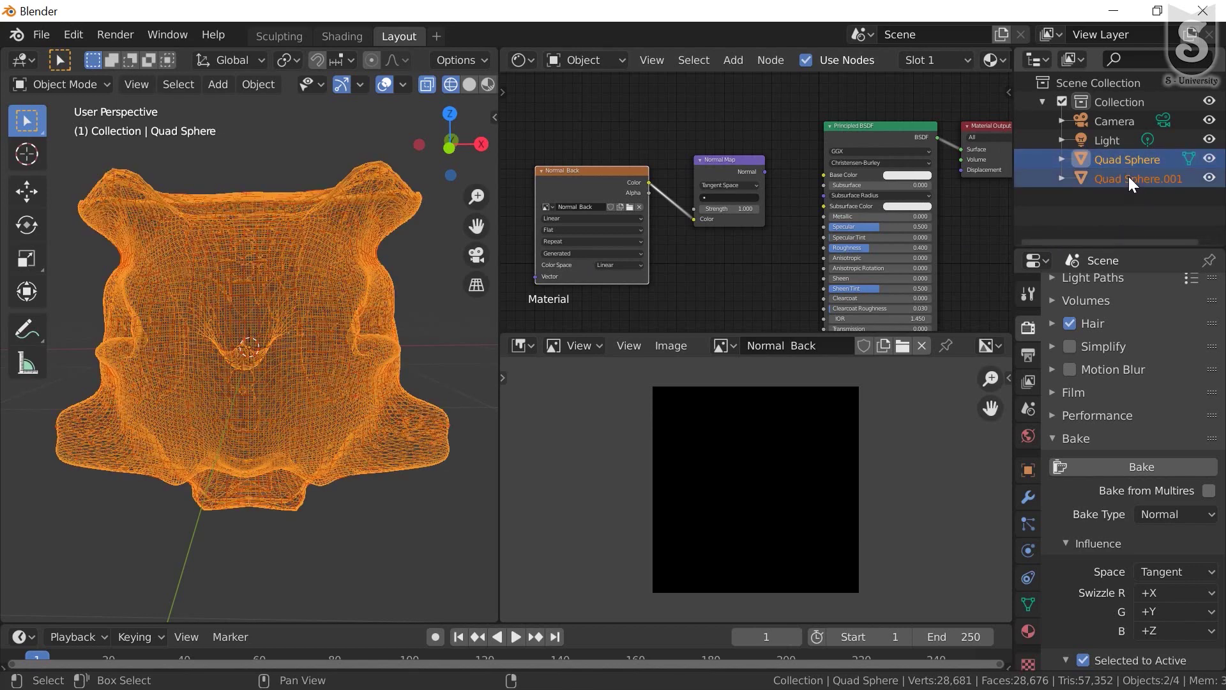
Zoom and orbit the viewport to a near-front view of the sculpted mesh
{"action": "scroll", "coordinate": [283, 273], "scroll_direction": "up", "scroll_amount": 5}
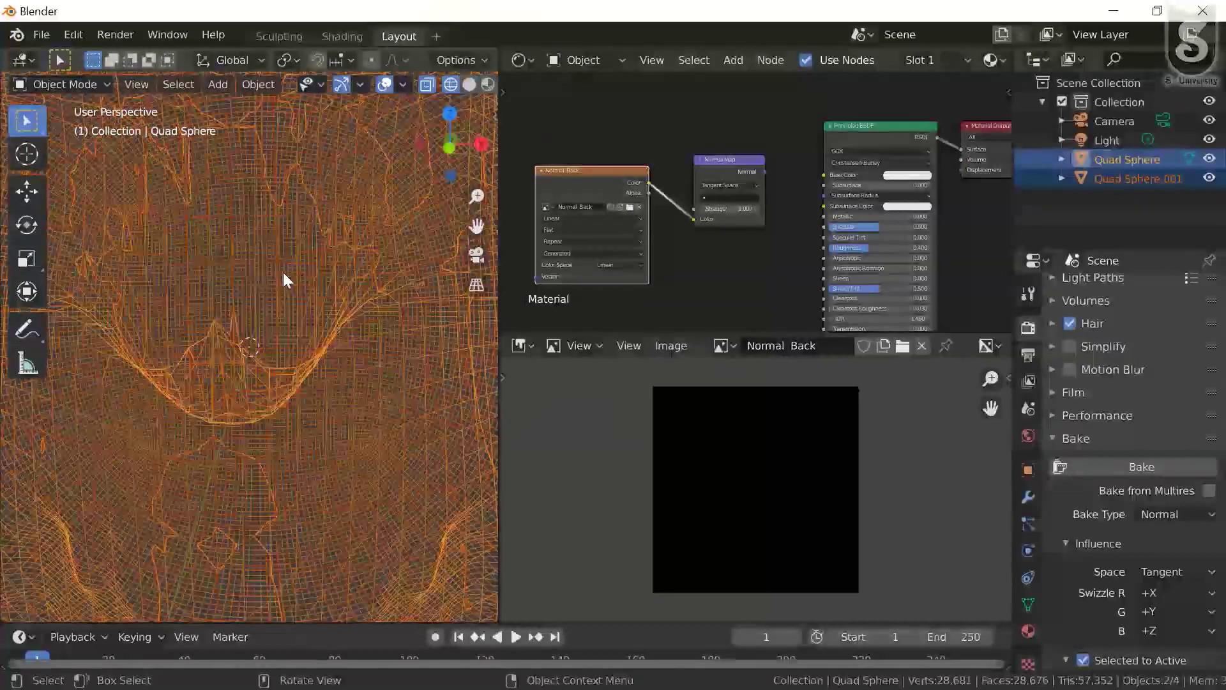
{"action": "scroll", "coordinate": [395, 275], "scroll_direction": "up", "scroll_amount": 3}
{"action": "mouse_move", "coordinate": [292, 311]}
{"action": "middle_mouse_down"}
{"action": "mouse_move", "coordinate": [239, 311]}
{"action": "mouse_move", "coordinate": [277, 312]}
{"action": "middle_mouse_up"}
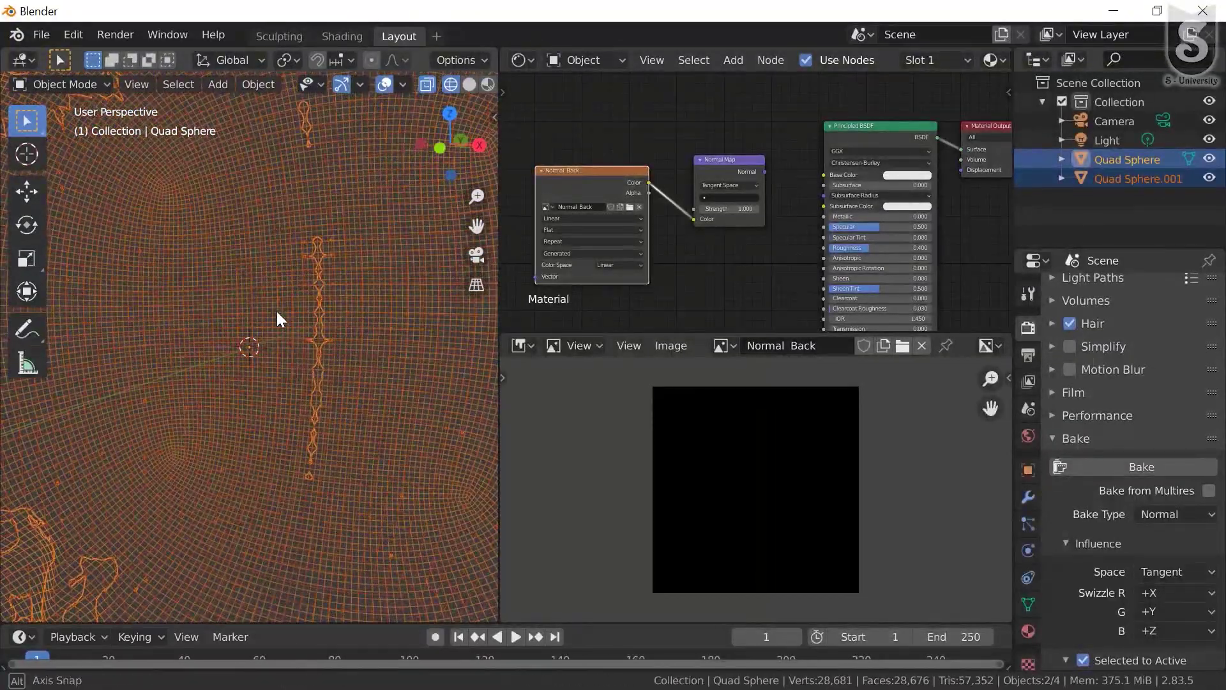
{"action": "scroll", "coordinate": [287, 320], "scroll_direction": "down", "scroll_amount": 5}
{"action": "scroll", "coordinate": [287, 319], "scroll_direction": "up", "scroll_amount": 5}
{"action": "scroll", "coordinate": [287, 319], "scroll_direction": "down", "scroll_amount": 2}
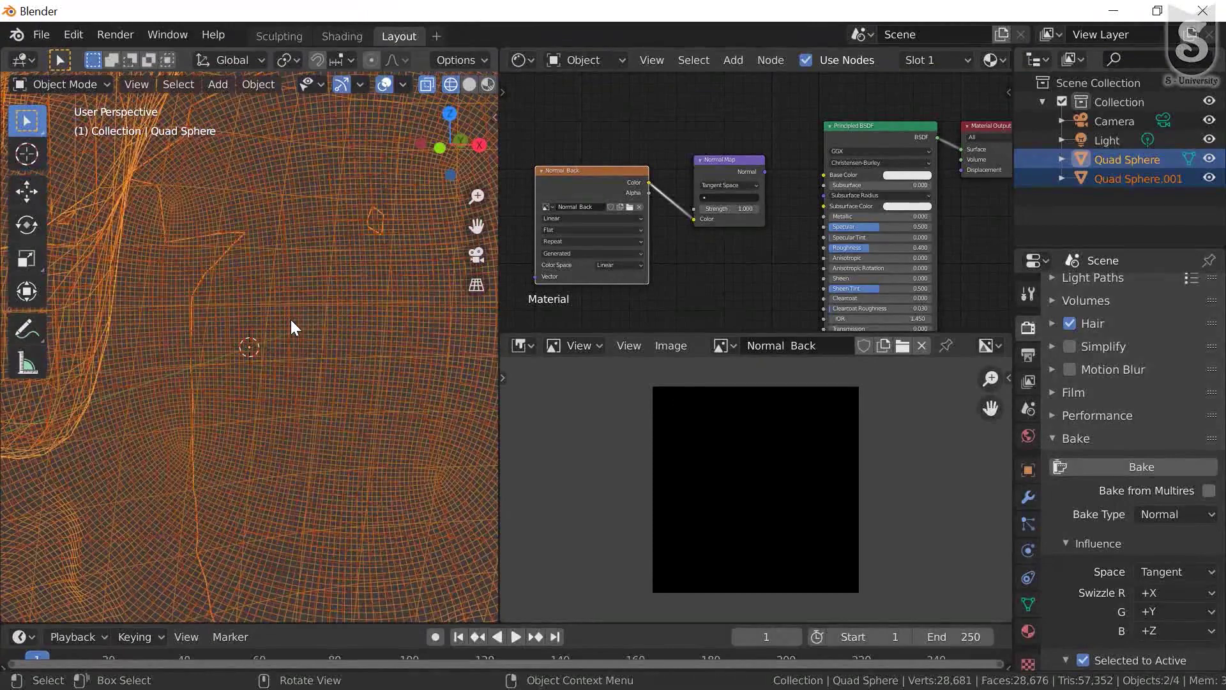
{"action": "scroll", "coordinate": [325, 304], "scroll_direction": "down", "scroll_amount": 3}
{"action": "scroll", "coordinate": [324, 304], "scroll_direction": "down", "scroll_amount": 1}
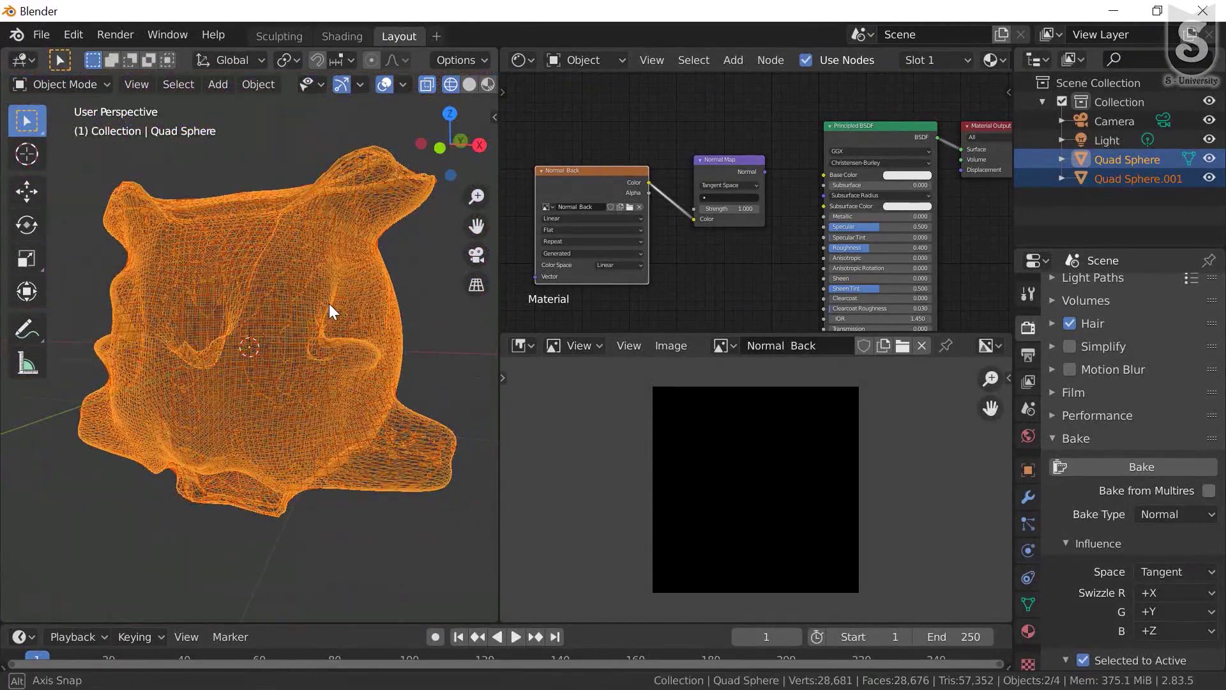
{"action": "middle_click_drag", "start_coordinate": [325, 304], "coordinate": [357, 301]}
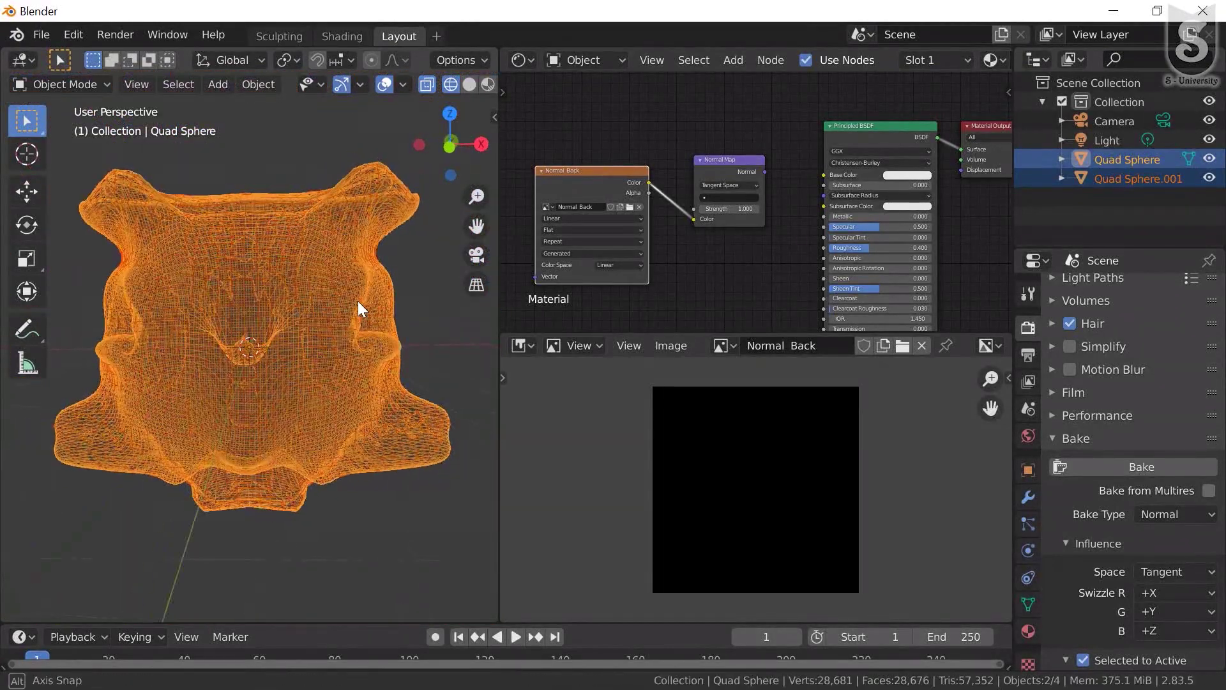
Try the normal bake, reselect Quad Sphere plus Quad Sphere.001, and retry it
{"action": "left_click", "coordinate": [1134, 465]}
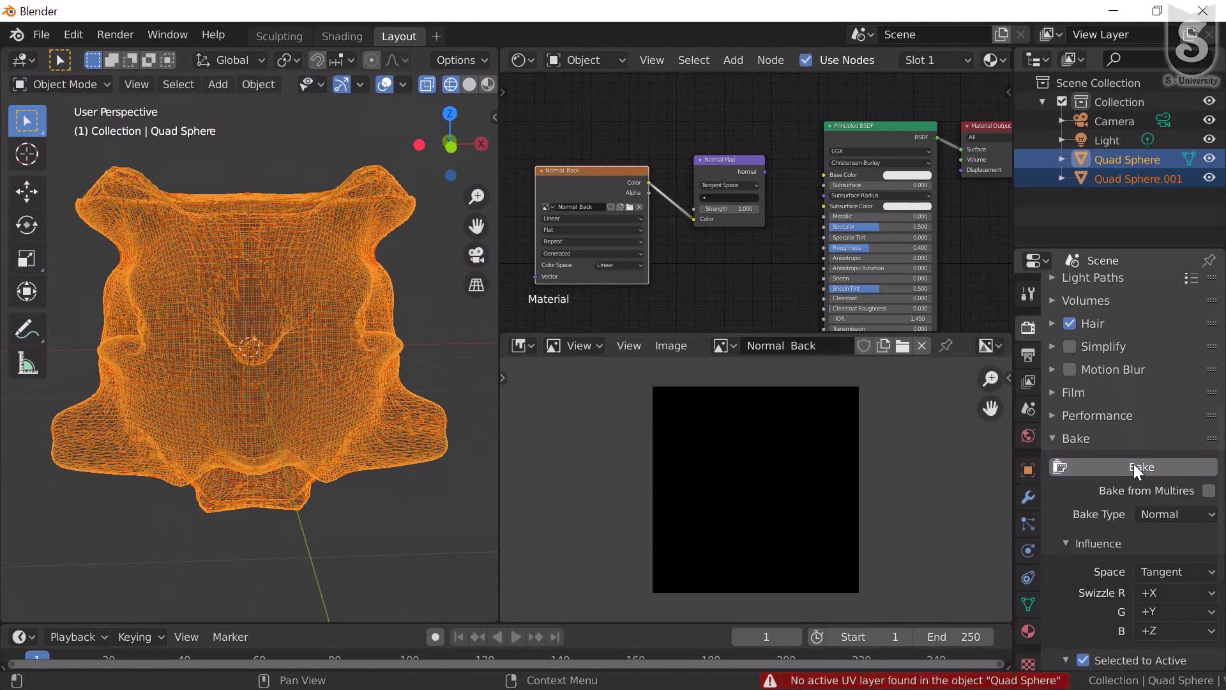
{"action": "left_click", "coordinate": [339, 317]}
{"action": "left_click", "coordinate": [1124, 162]}
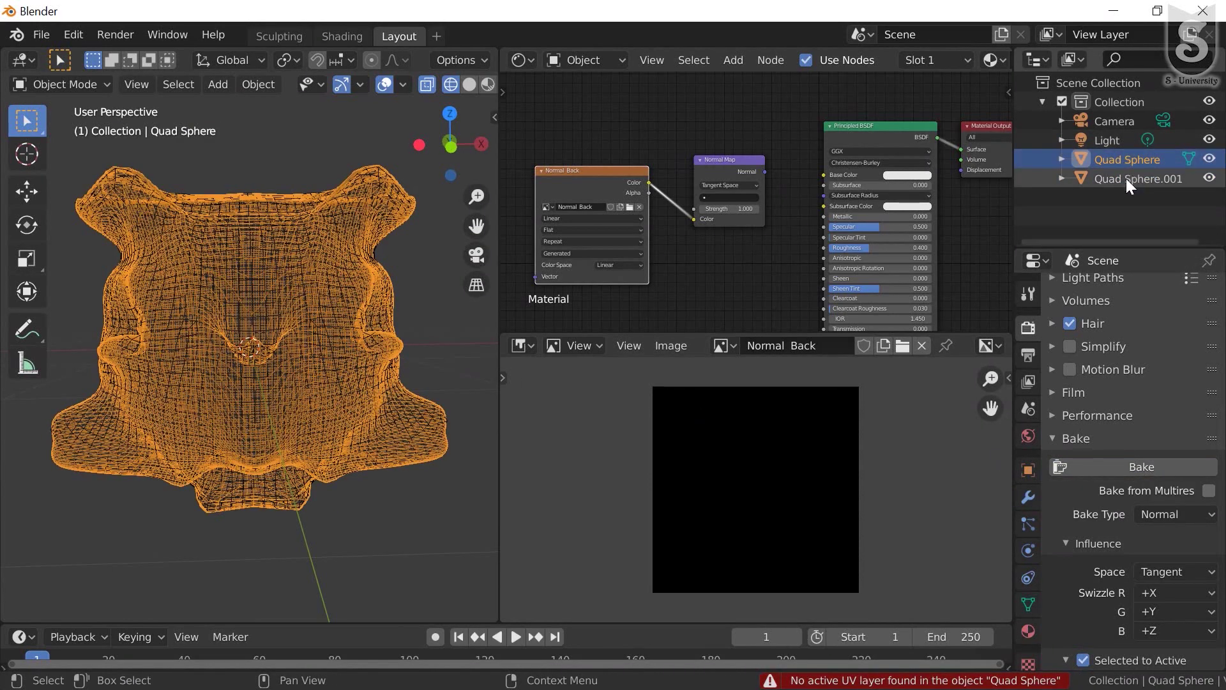
{"action": "left_click", "coordinate": [1134, 175], "text": "shift"}
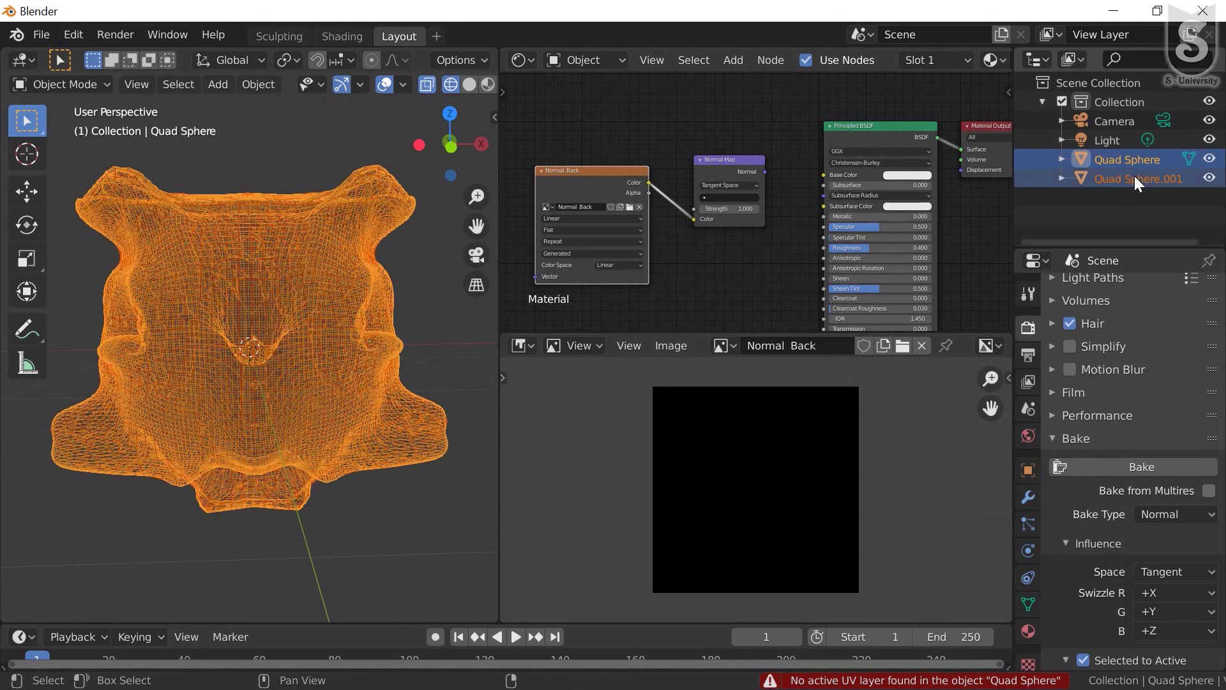
{"action": "left_click", "coordinate": [1131, 467]}
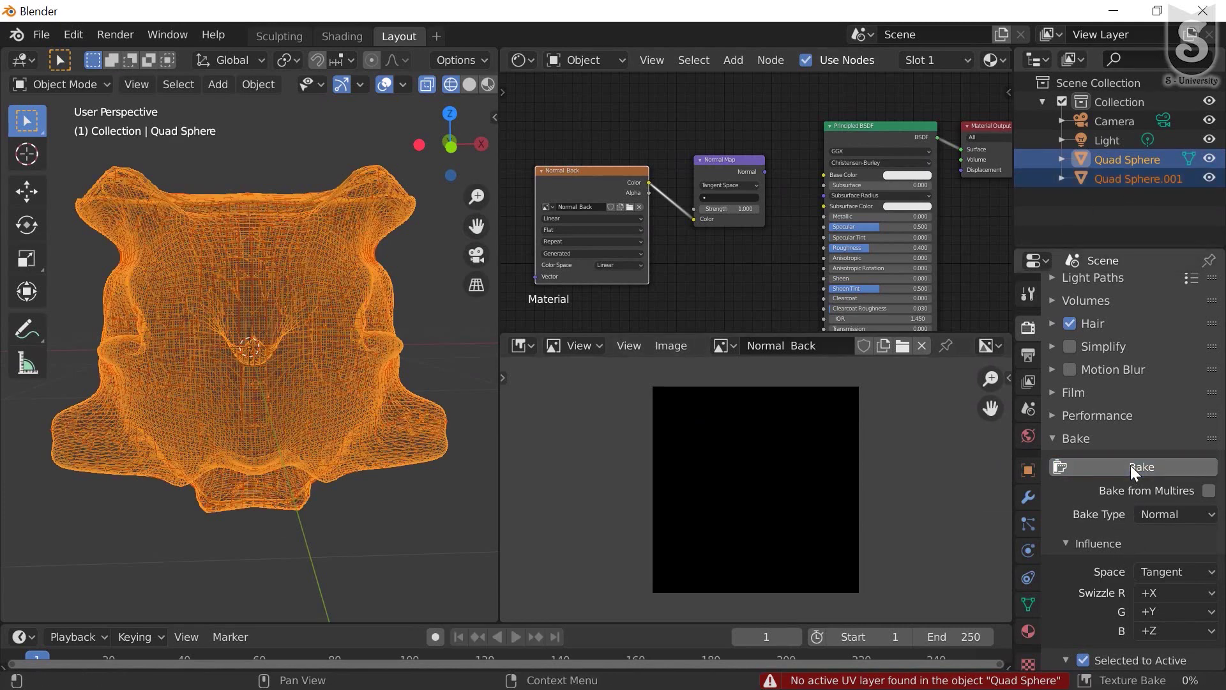
Hide Quad Sphere, make Quad Sphere.001 active, and put it in Edit Mode
{"action": "scroll", "coordinate": [239, 303], "scroll_direction": "up", "scroll_amount": 5}
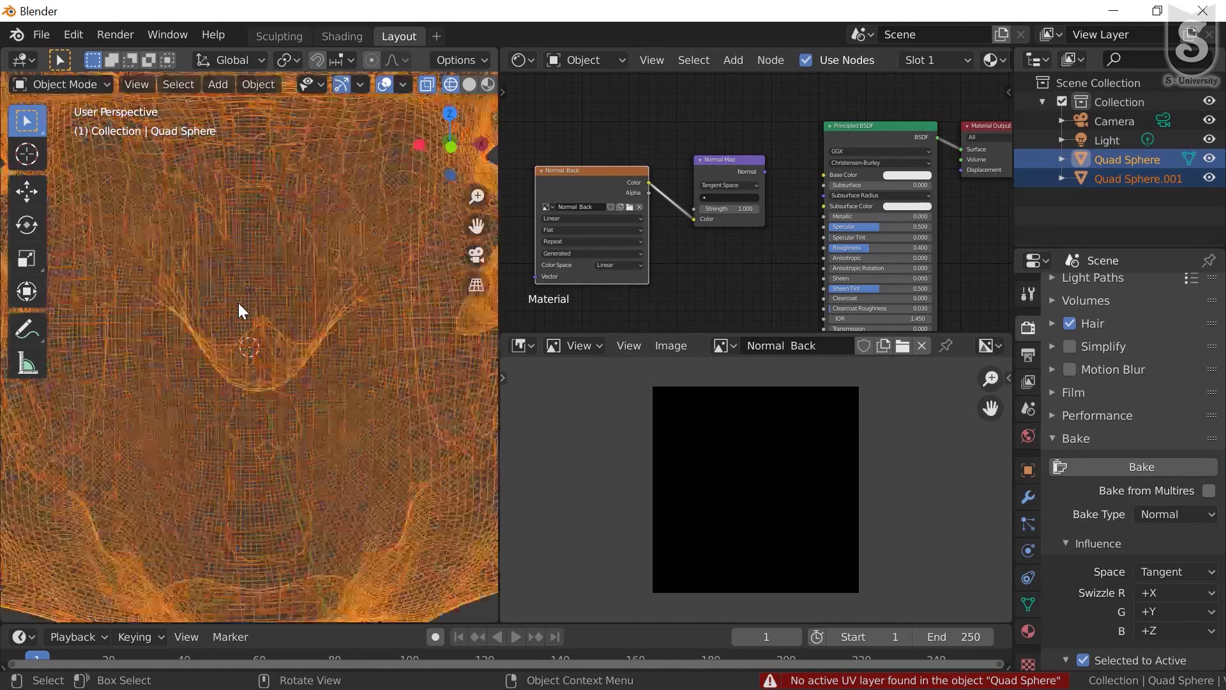
{"action": "scroll", "coordinate": [251, 294], "scroll_direction": "down", "scroll_amount": 1}
{"action": "scroll", "coordinate": [270, 294], "scroll_direction": "down", "scroll_amount": 2}
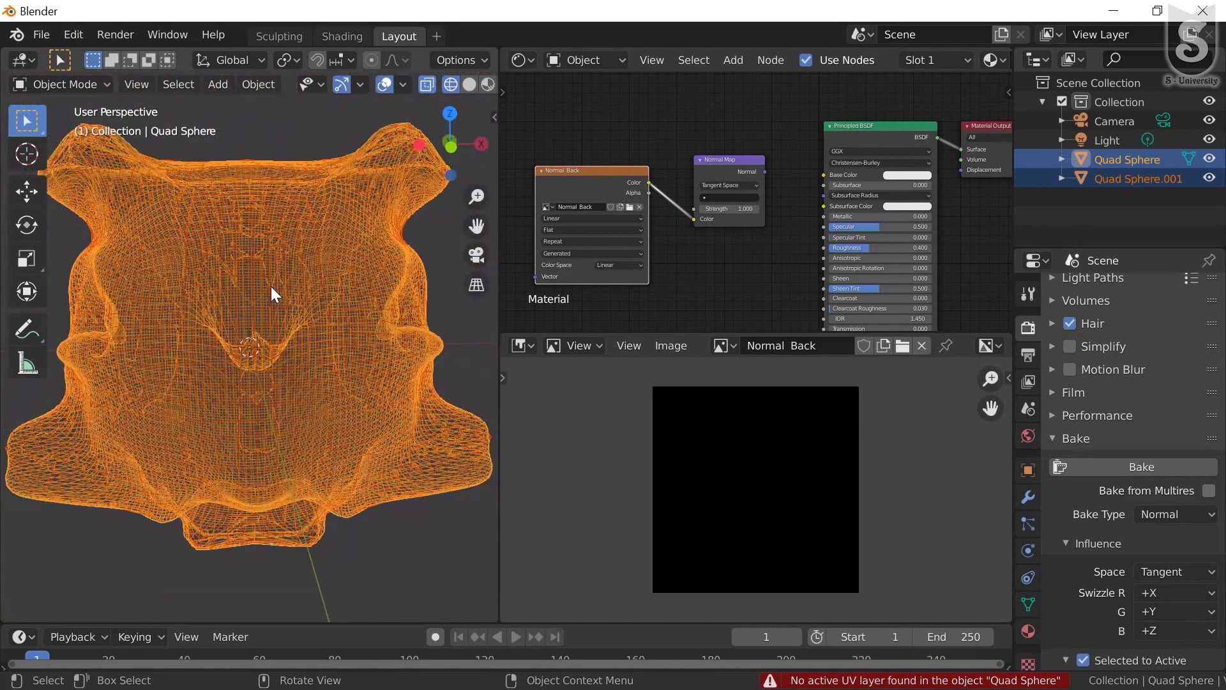
{"action": "left_click", "coordinate": [1210, 159]}
{"action": "left_click", "coordinate": [343, 293]}
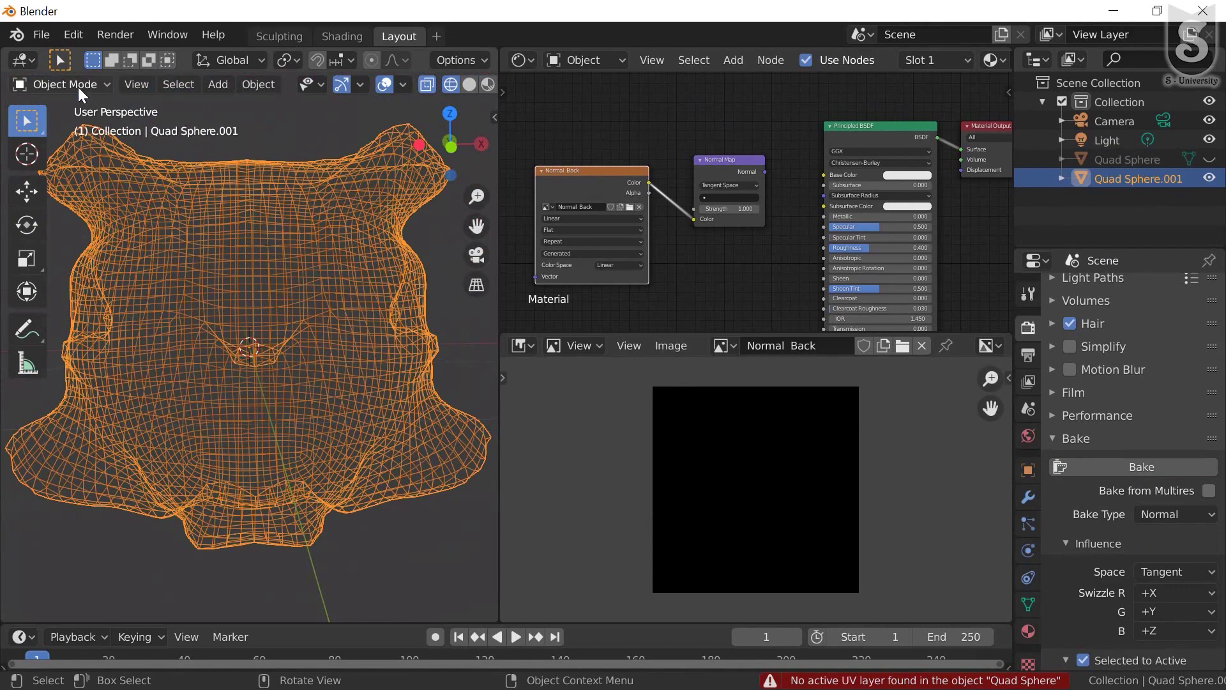
{"action": "left_click", "coordinate": [78, 87]}
{"action": "left_click", "coordinate": [69, 127]}
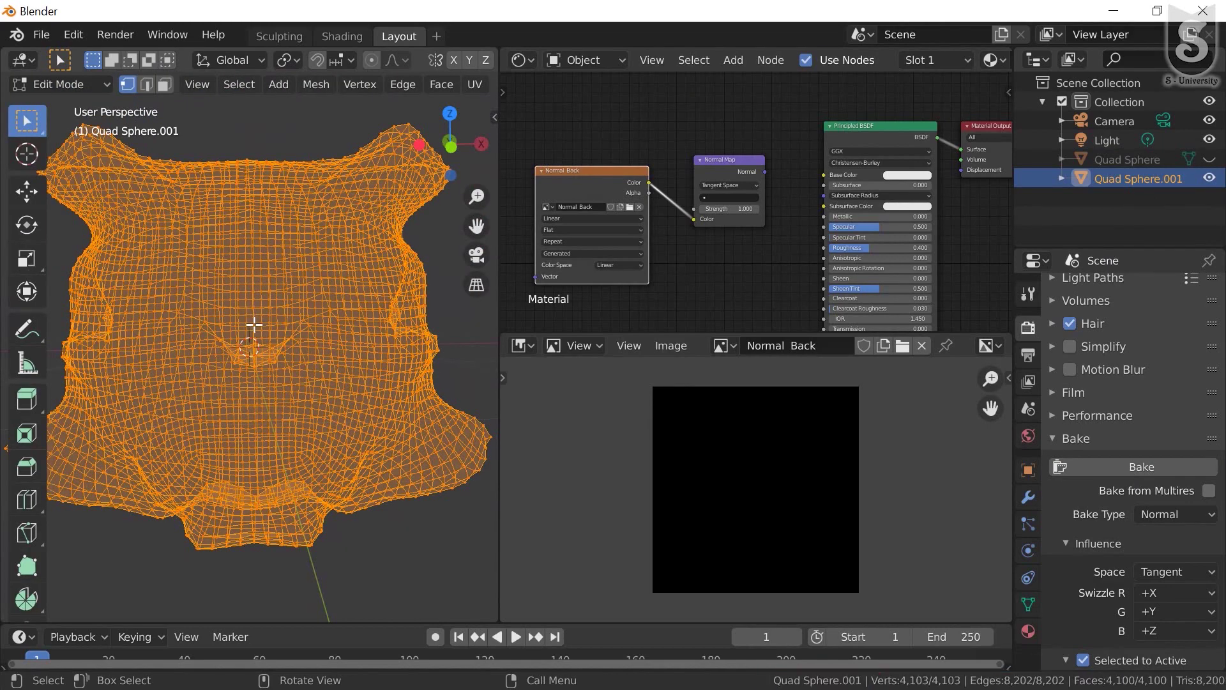
Select all of Quad Sphere.001 and Smart UV Project it with angle limit 66, island margin 0
{"action": "scroll", "coordinate": [254, 326], "scroll_direction": "up", "scroll_amount": 5}
{"action": "scroll", "coordinate": [256, 325], "scroll_direction": "down", "scroll_amount": 5}
{"action": "left_click", "coordinate": [329, 267]}
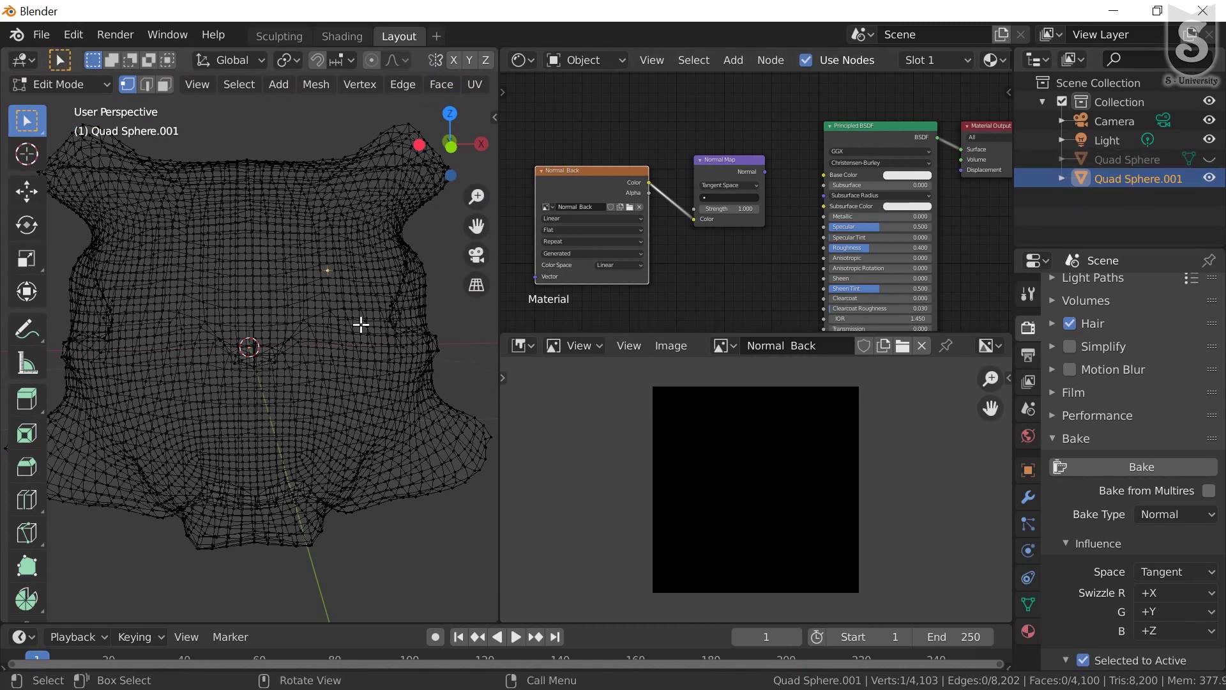
{"action": "key", "text": "a"}
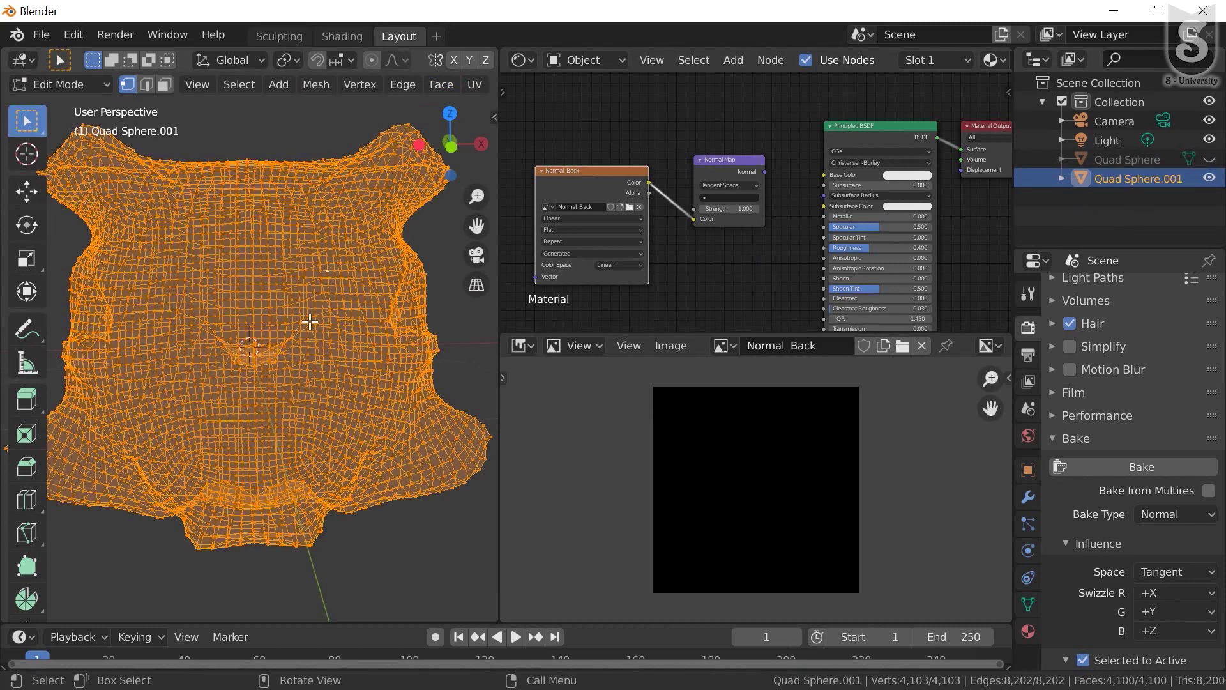
{"action": "key", "text": "u"}
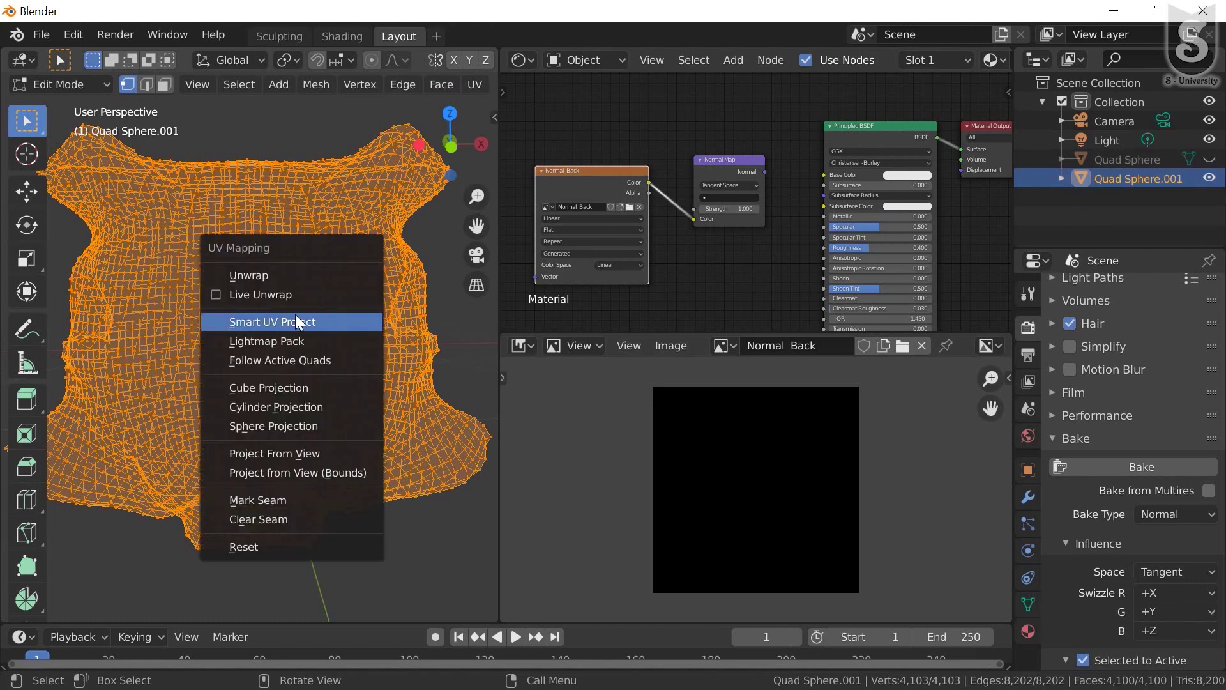
{"action": "left_click", "coordinate": [295, 321]}
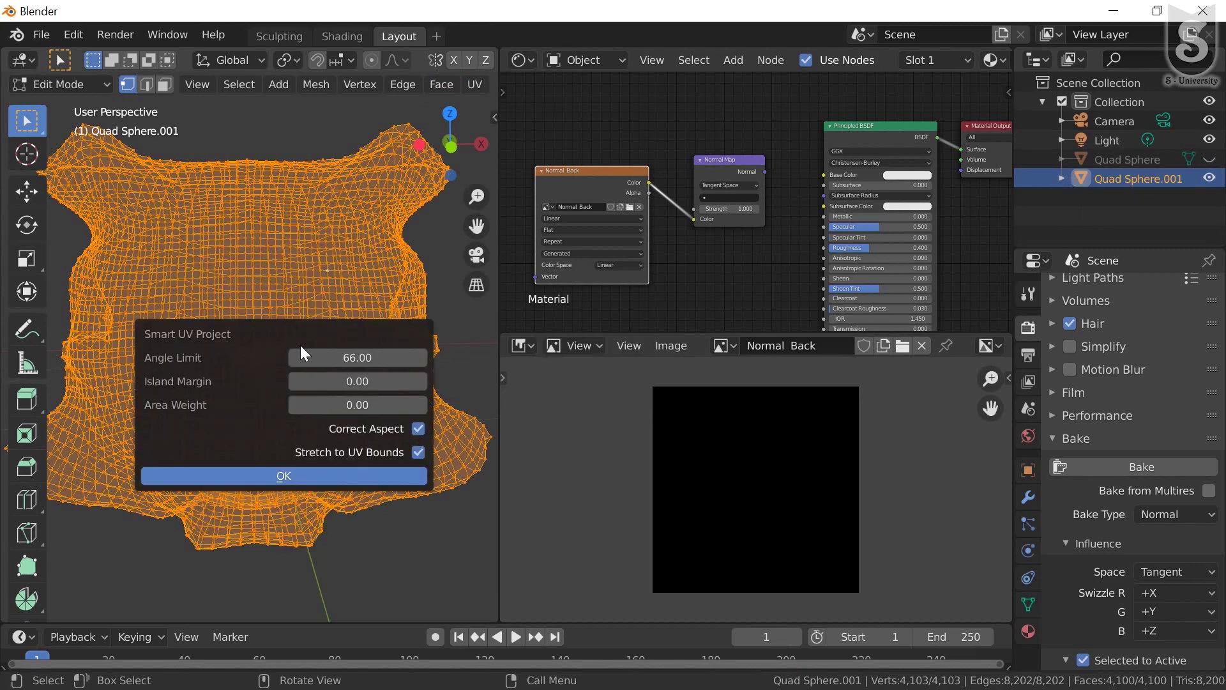
{"action": "left_click", "coordinate": [289, 474]}
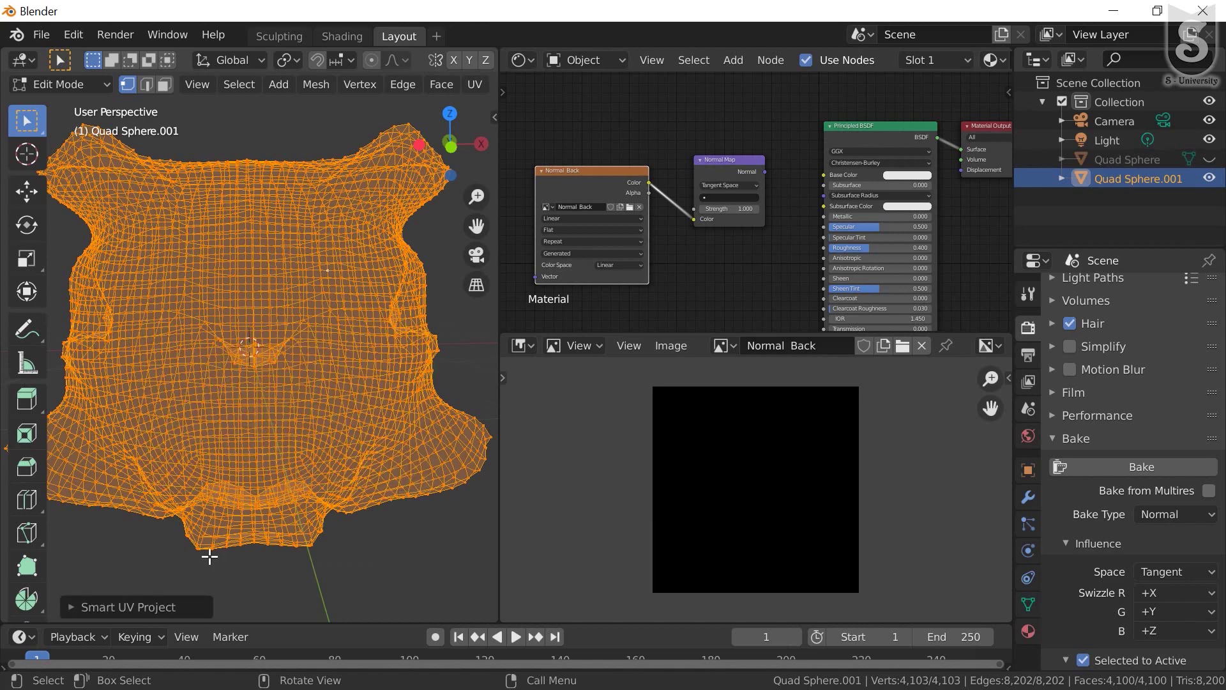
{"action": "left_click", "coordinate": [65, 608]}
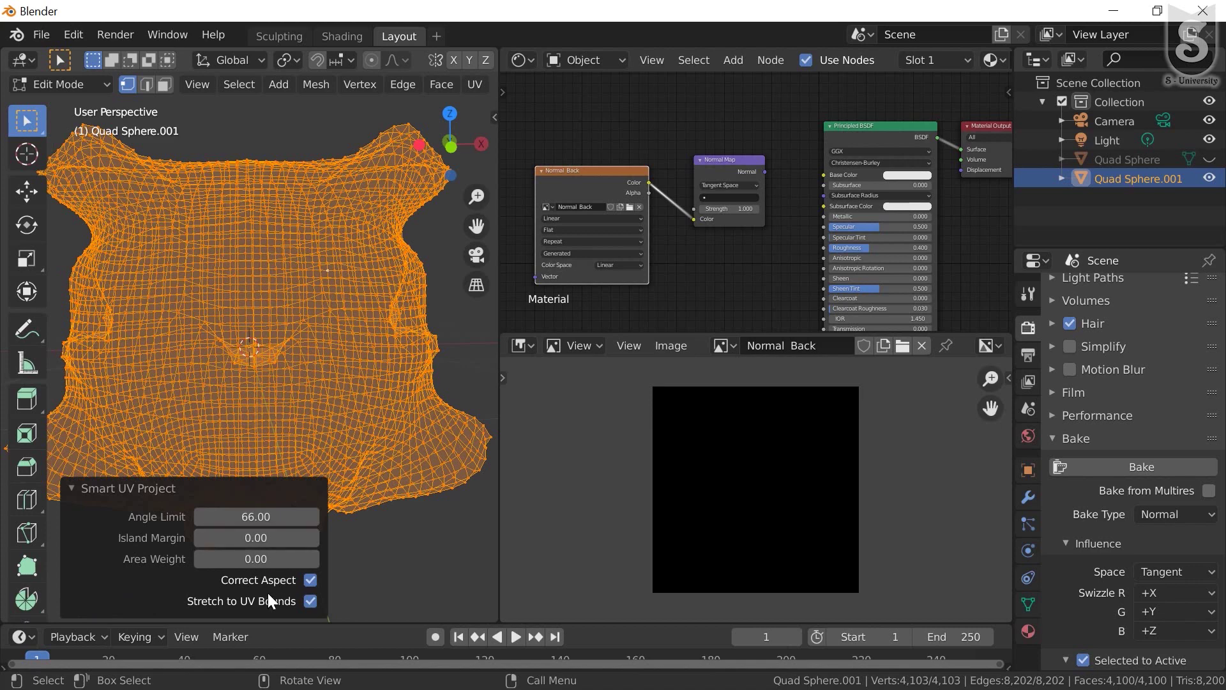
Clear the mesh selection, make Quad Sphere active, and return to Object Mode
{"action": "left_click", "coordinate": [323, 356]}
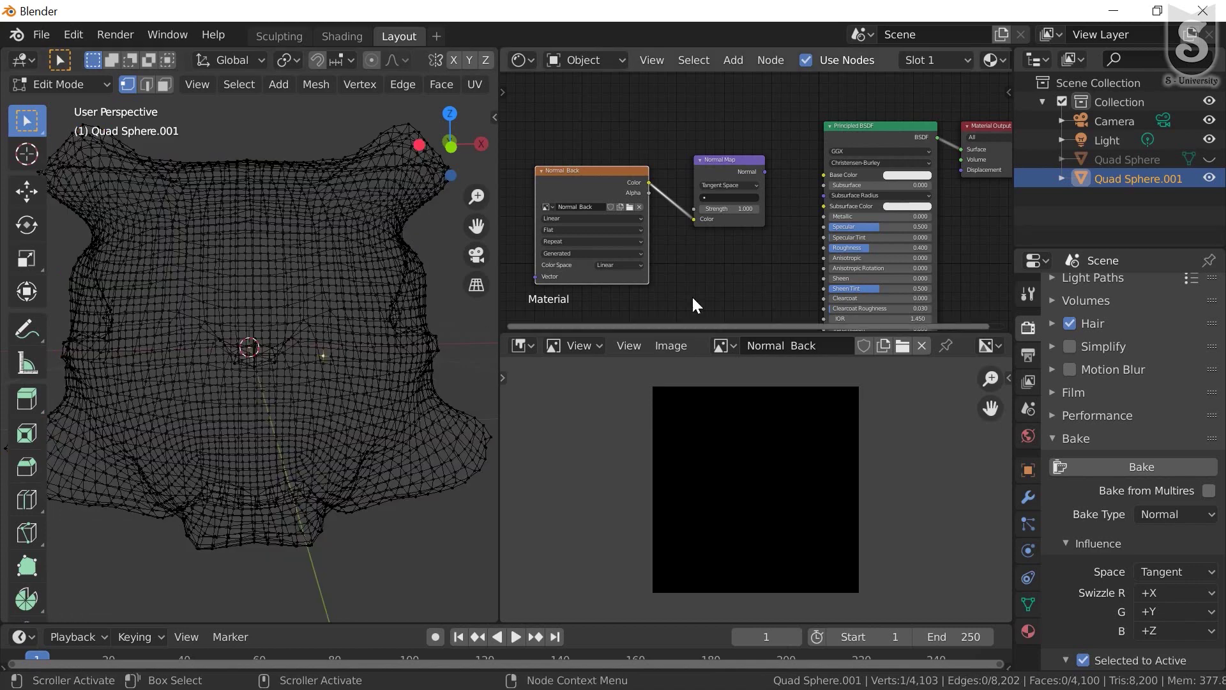
{"action": "left_click", "coordinate": [1150, 160]}
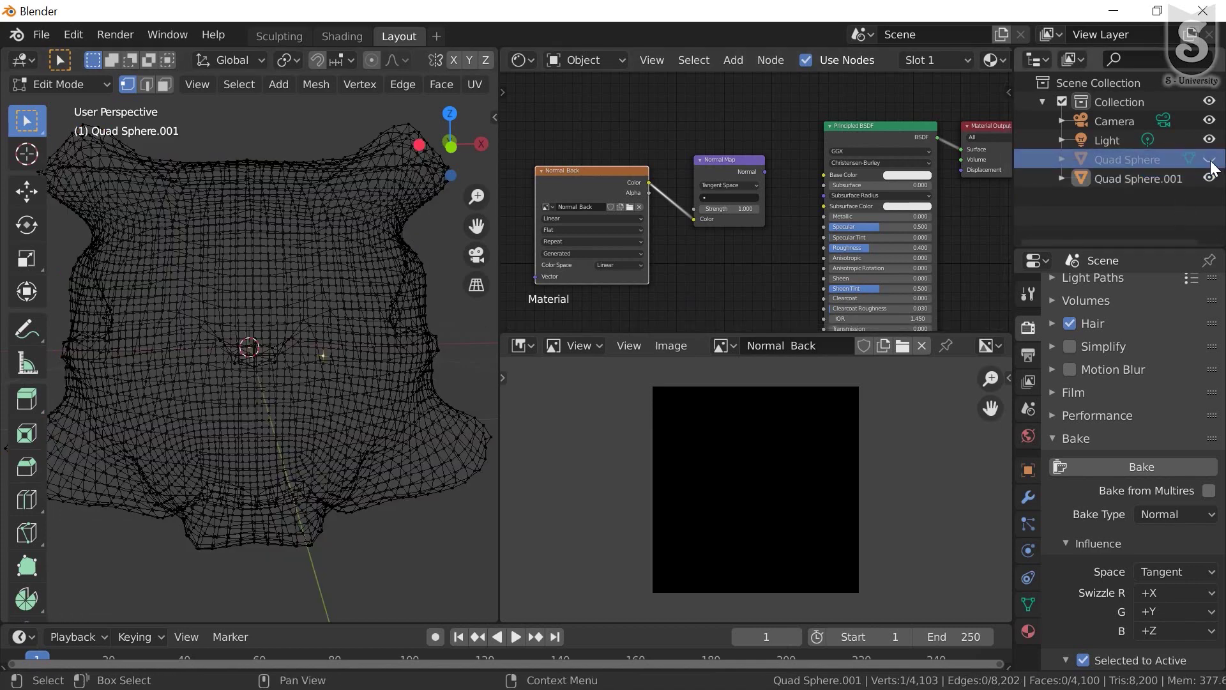
{"action": "left_click", "coordinate": [78, 85]}
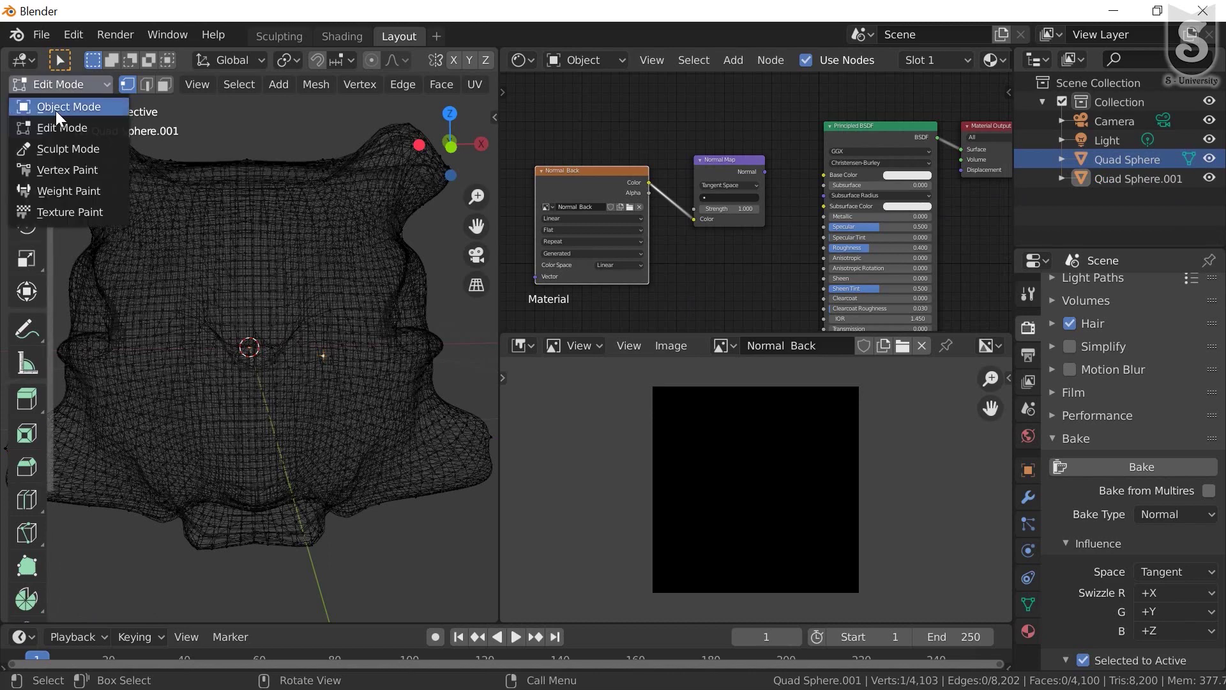
{"action": "left_click", "coordinate": [55, 129]}
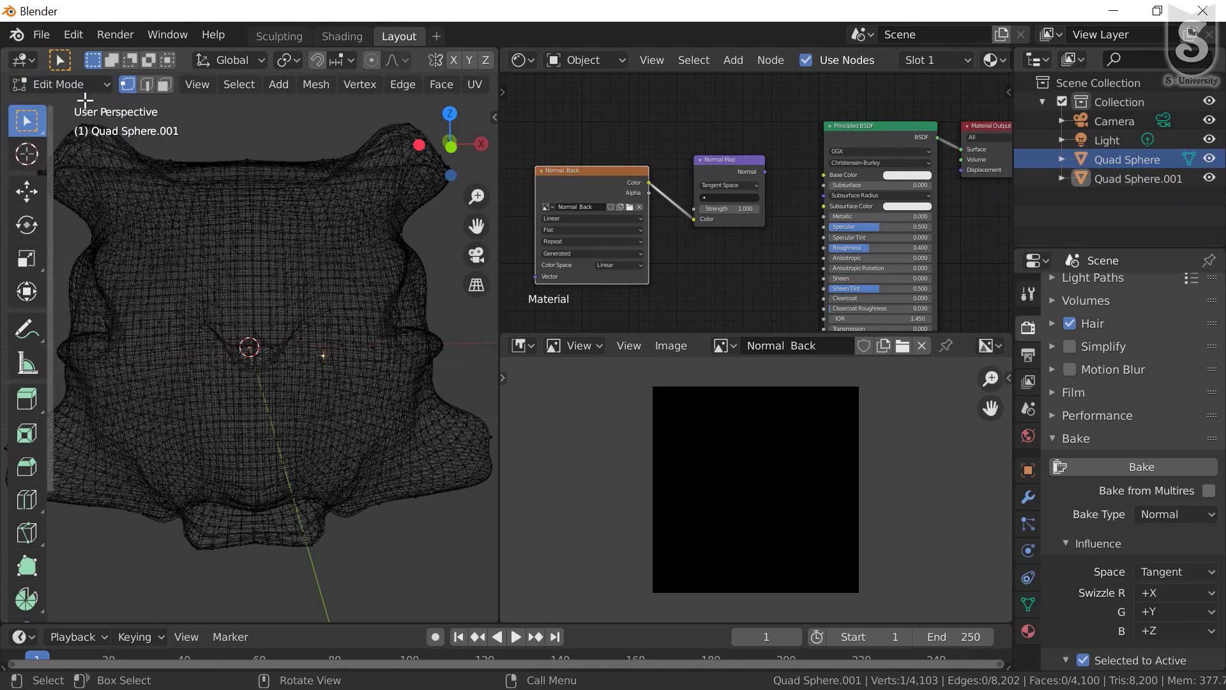
{"action": "left_click", "coordinate": [77, 82]}
{"action": "left_click", "coordinate": [45, 111]}
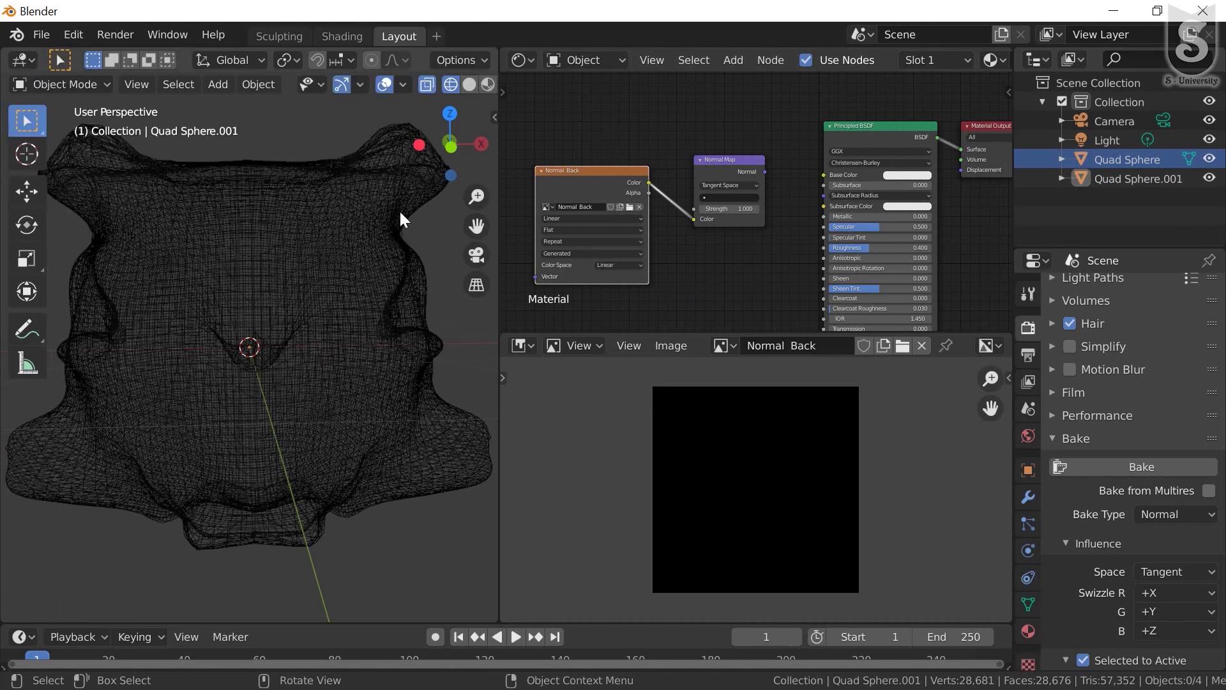
Alternate selecting Quad Sphere.001 and Quad Sphere in the Outliner
{"action": "left_click", "coordinate": [1115, 182]}
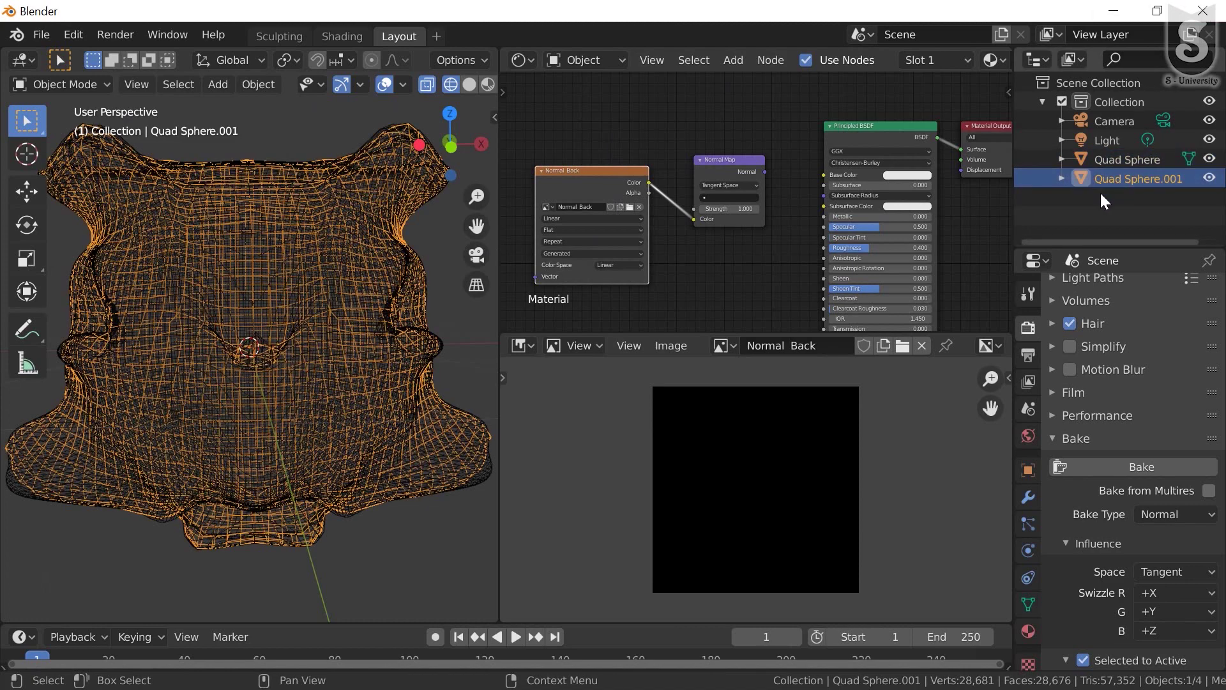
{"action": "left_click", "coordinate": [1110, 160]}
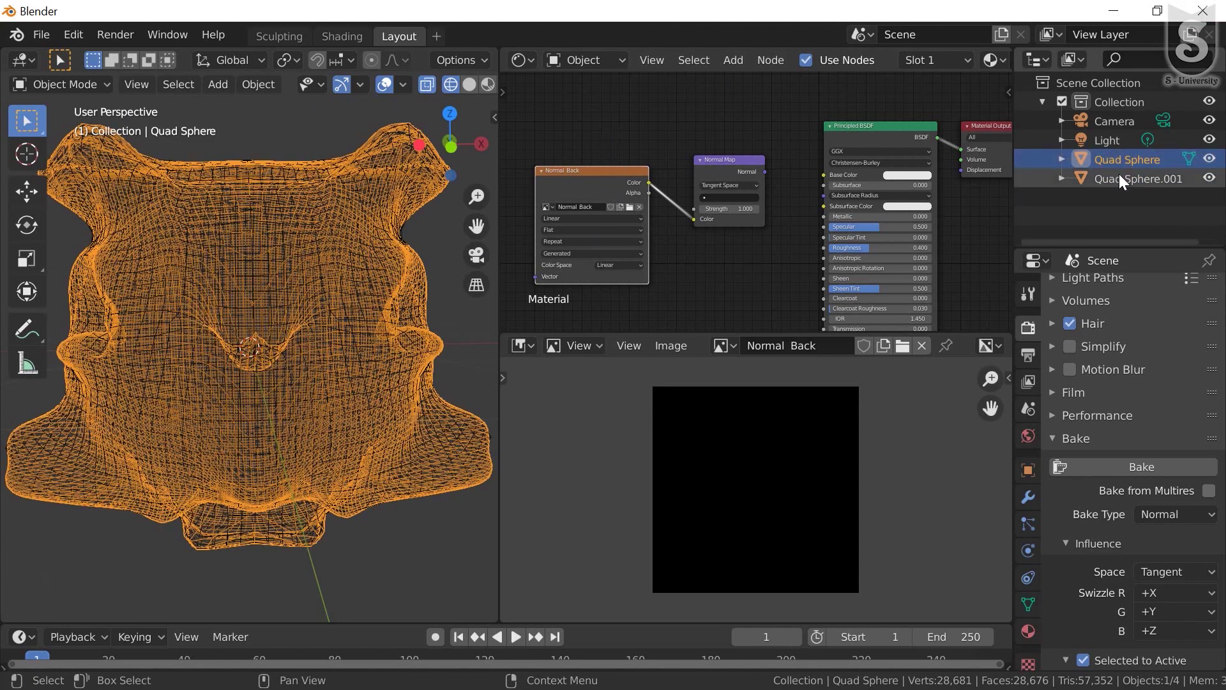
{"action": "left_click", "coordinate": [1121, 177]}
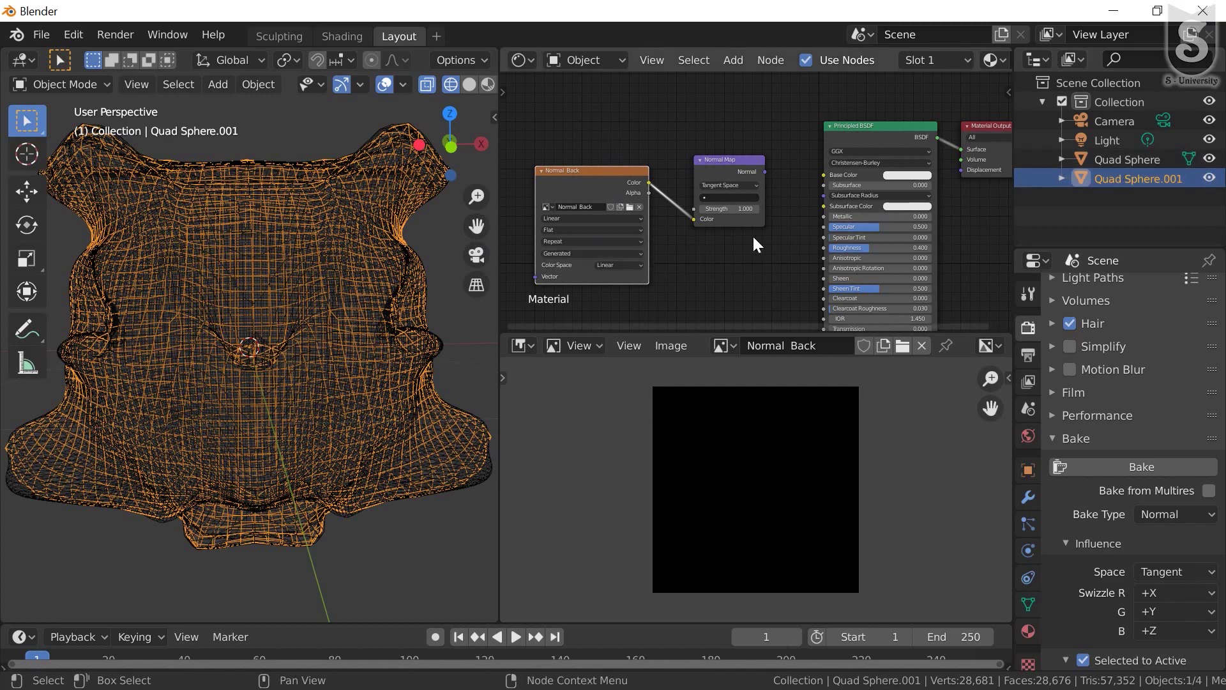
{"action": "left_click", "coordinate": [1111, 161]}
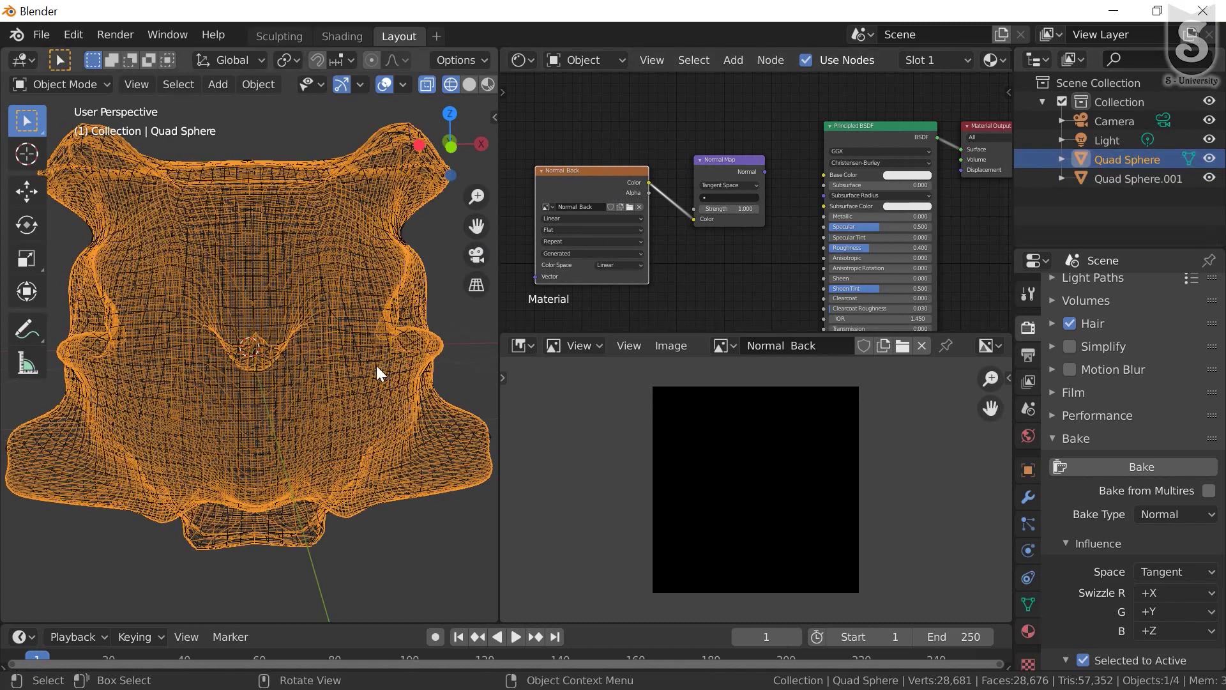
Preview Material shading, switch to wireframe, and leave the original Quad Sphere active
{"action": "key", "text": "z"}
{"action": "left_click", "coordinate": [363, 425]}
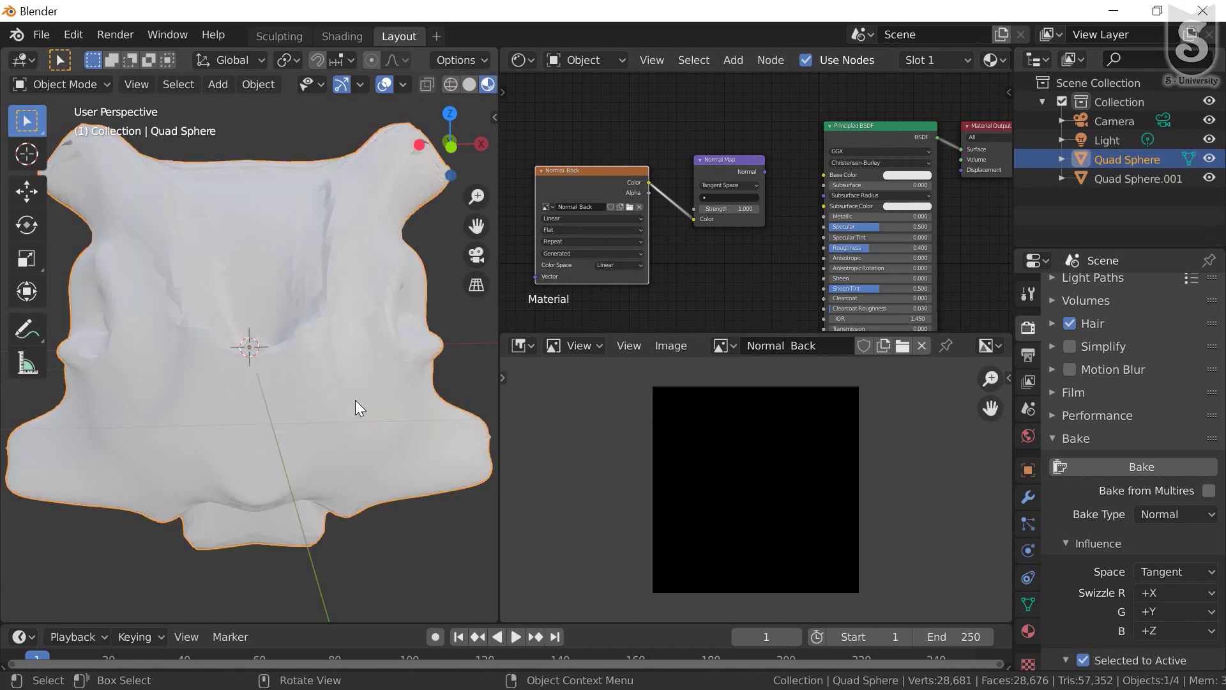
{"action": "left_click", "coordinate": [453, 85]}
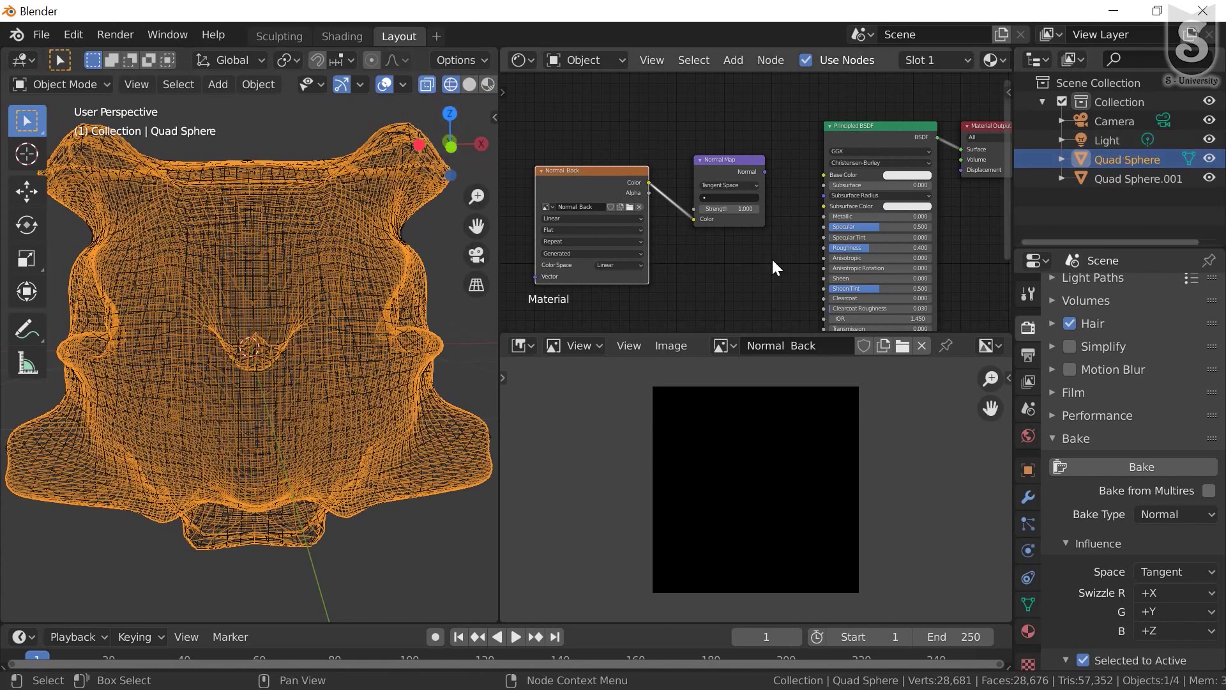
{"action": "left_click", "coordinate": [1124, 175]}
{"action": "mouse_move", "coordinate": [334, 324]}
{"action": "middle_mouse_down"}
{"action": "mouse_move", "coordinate": [317, 301]}
{"action": "mouse_move", "coordinate": [346, 304]}
{"action": "mouse_move", "coordinate": [338, 316]}
{"action": "middle_mouse_up"}
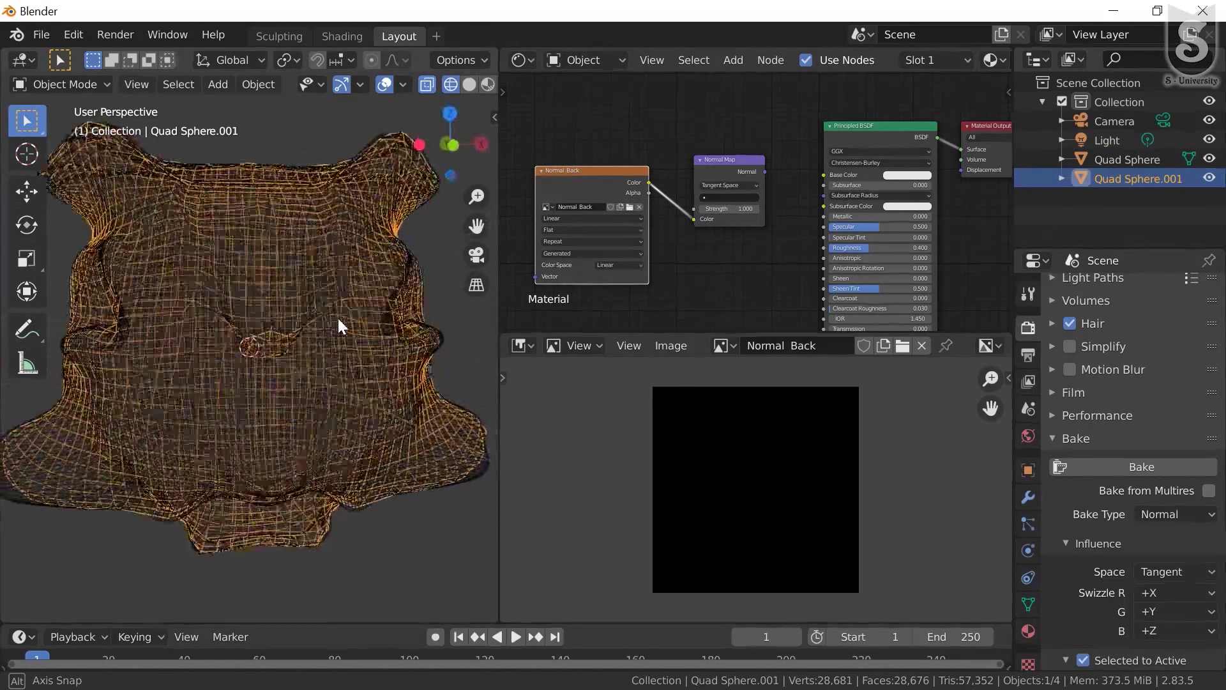
{"action": "left_click", "coordinate": [1131, 160]}
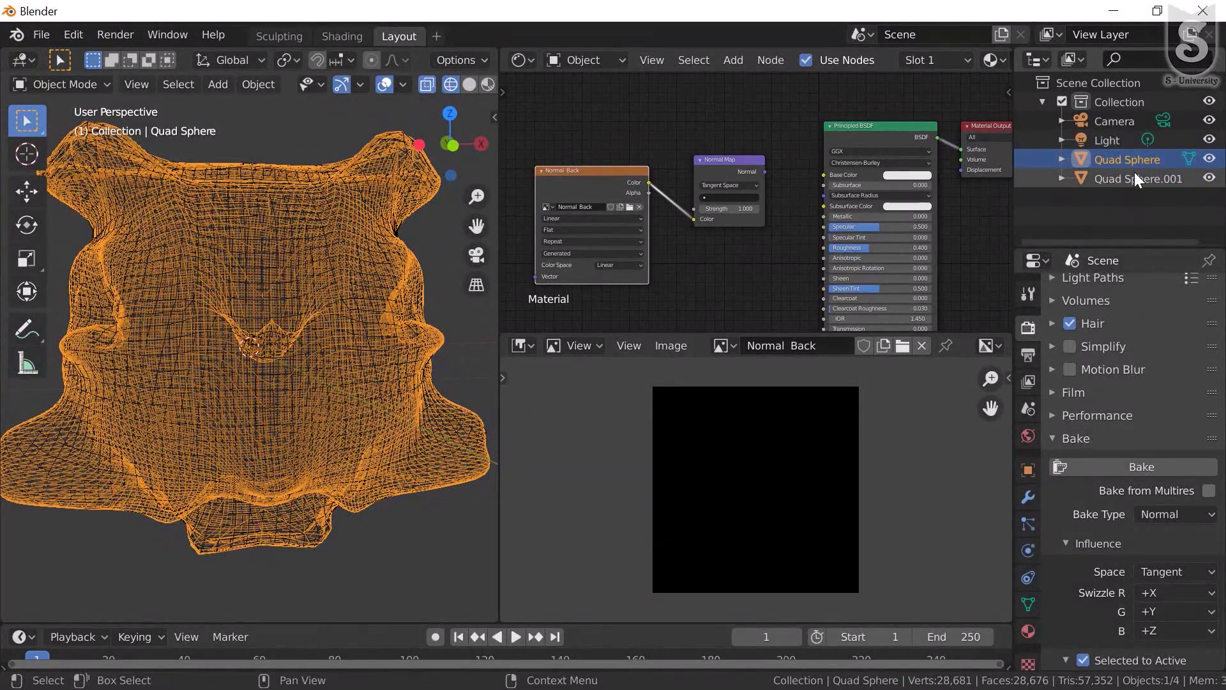
Add Quad Sphere.001 to the selection as the active object and orbit around the meshes
{"action": "left_click", "coordinate": [347, 327], "text": "shift"}
{"action": "middle_click_drag", "start_coordinate": [347, 326], "coordinate": [347, 347]}
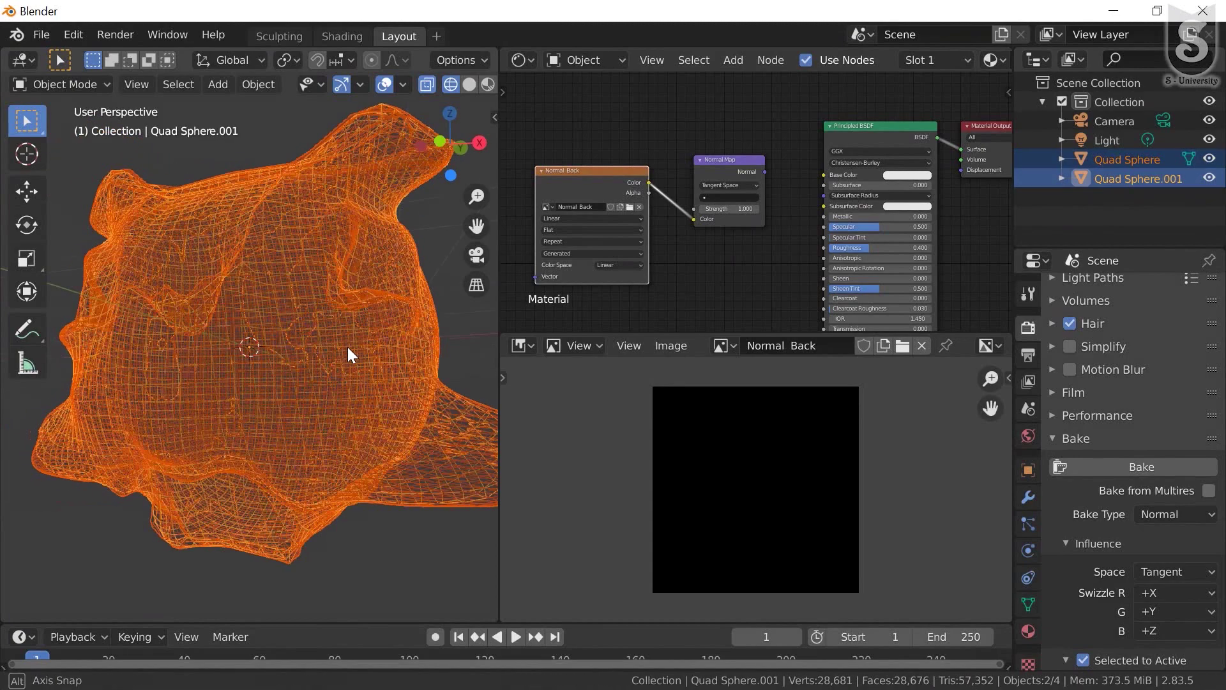
{"action": "scroll", "coordinate": [375, 356], "scroll_direction": "up", "scroll_amount": 3}
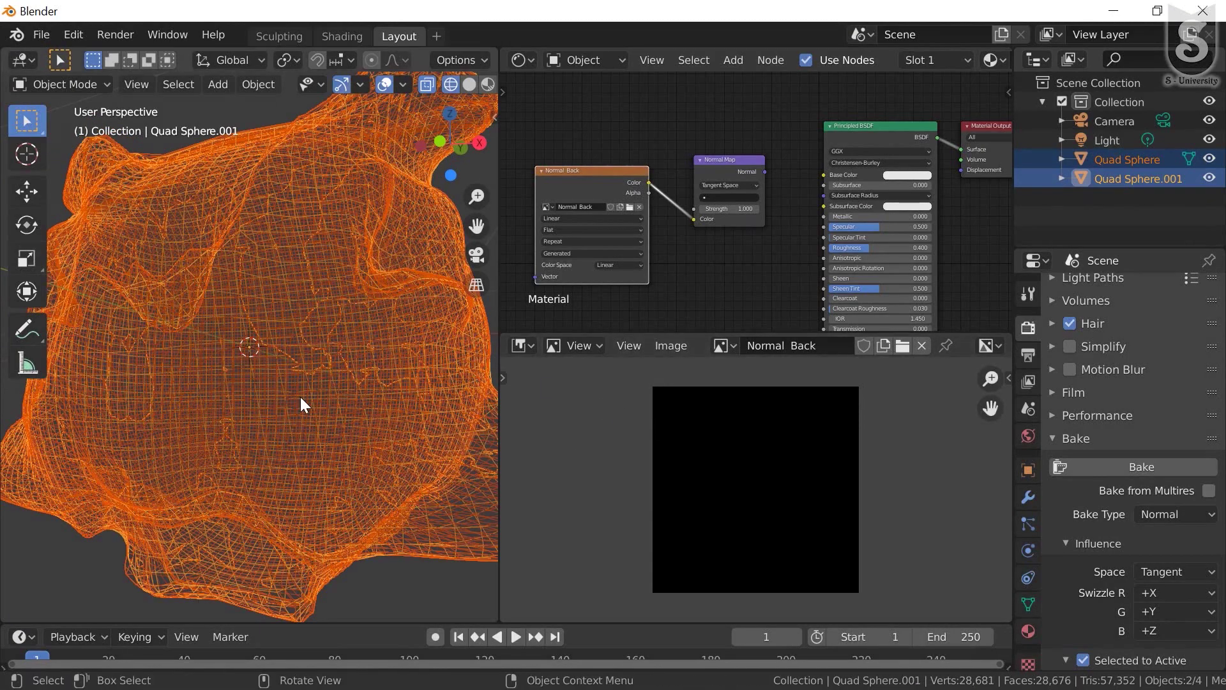
{"action": "middle_click_drag", "start_coordinate": [300, 396], "coordinate": [383, 415]}
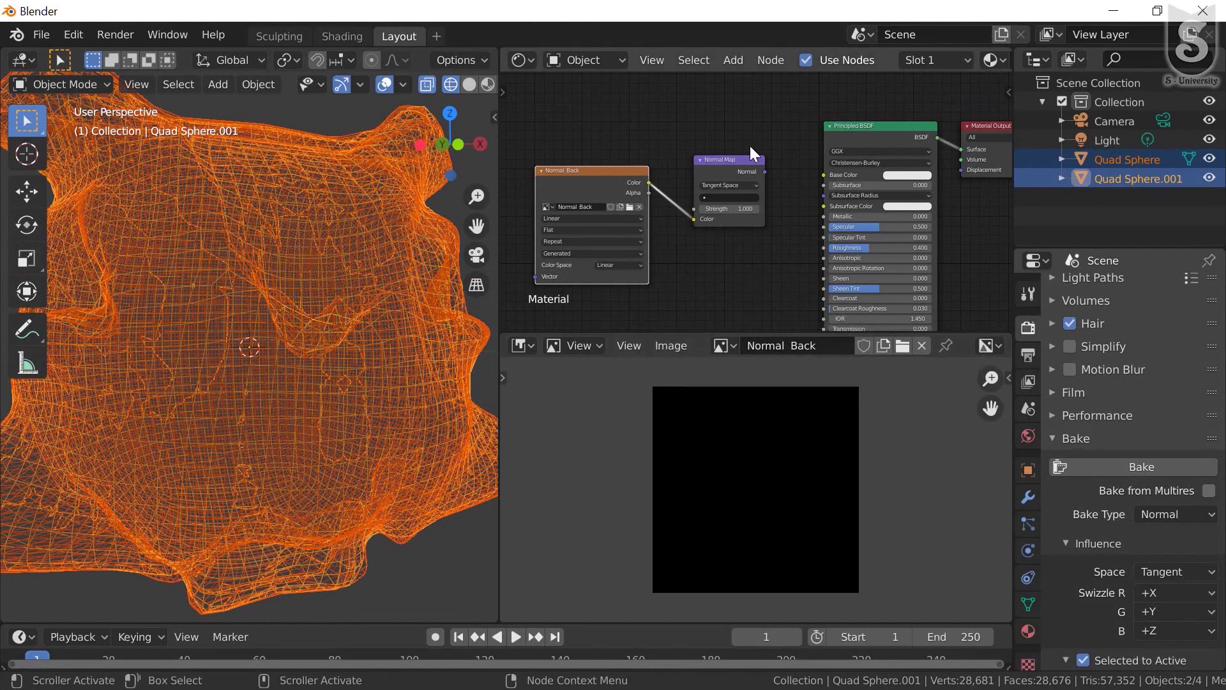
{"action": "scroll", "coordinate": [815, 222], "scroll_direction": "down", "scroll_amount": 1}
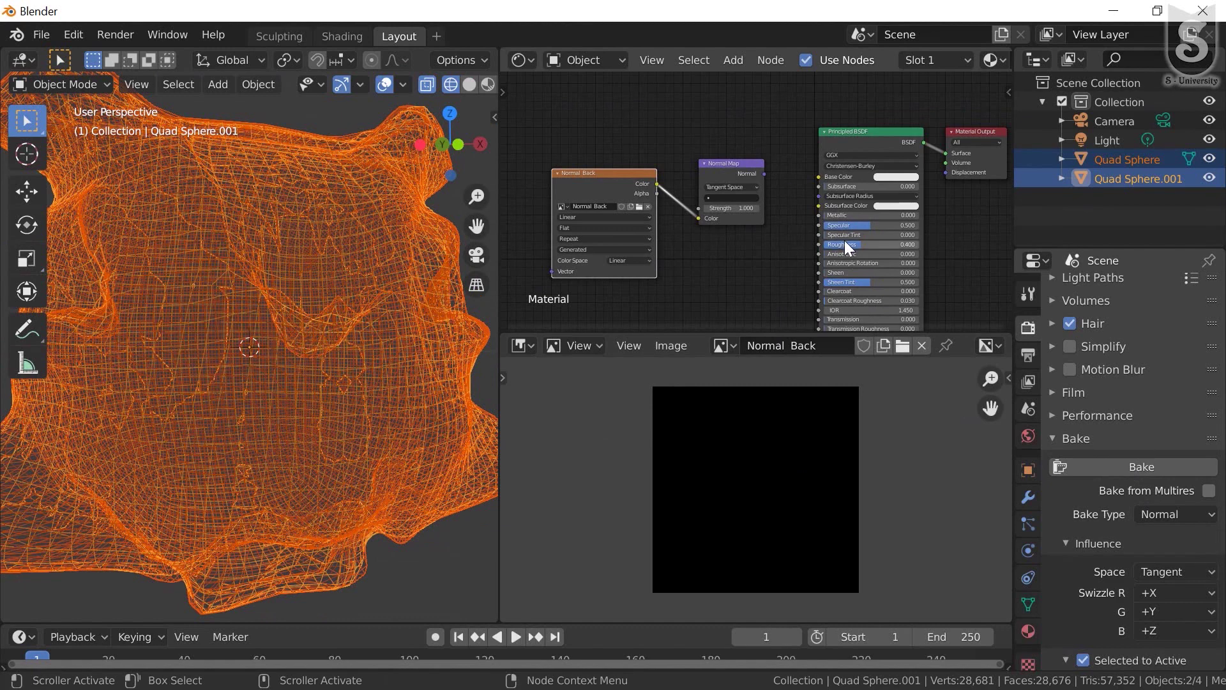
{"action": "scroll", "coordinate": [881, 256], "scroll_direction": "up", "scroll_amount": 1}
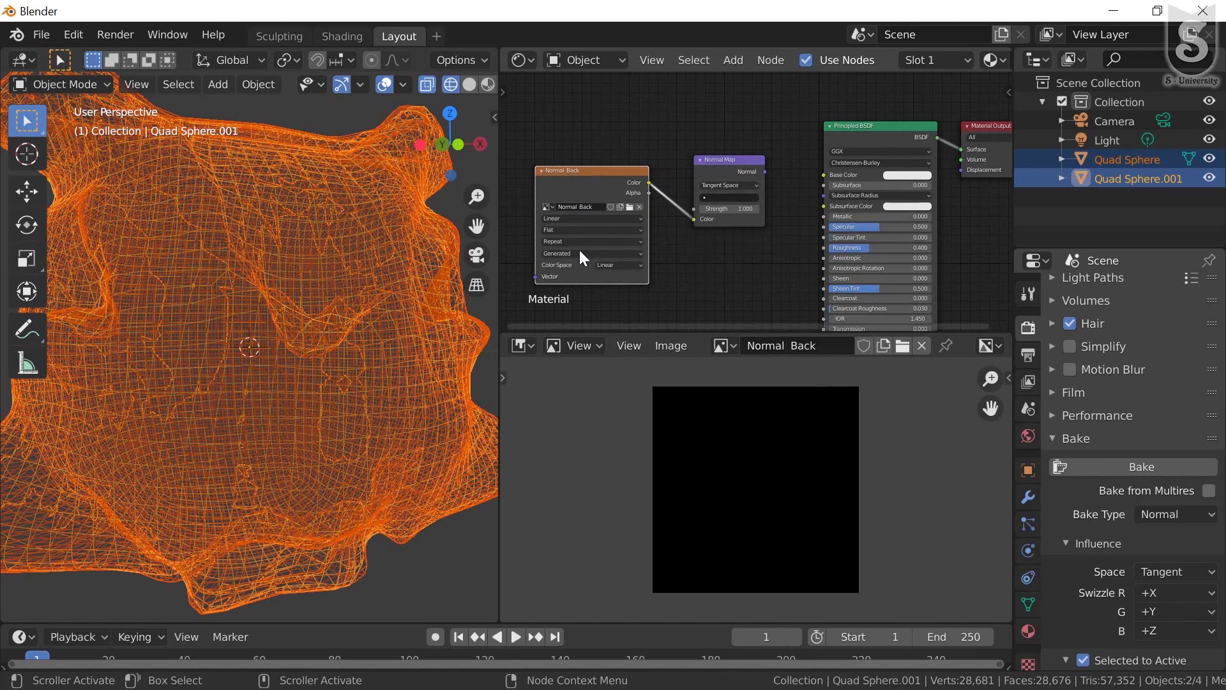
{"action": "scroll", "coordinate": [758, 175], "scroll_direction": "up", "scroll_amount": 1}
{"action": "scroll", "coordinate": [717, 190], "scroll_direction": "up", "scroll_amount": 1}
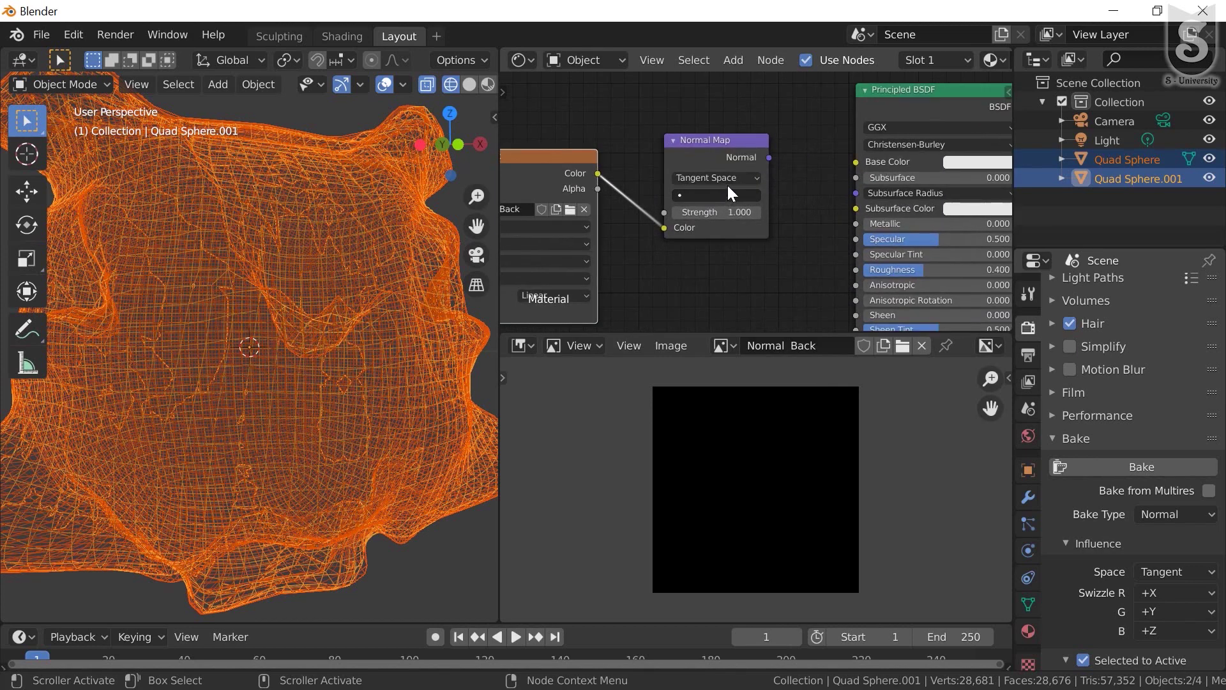
Confirm the Normal Map node stays in Tangent Space, then bake the normal map
{"action": "left_click", "coordinate": [739, 178]}
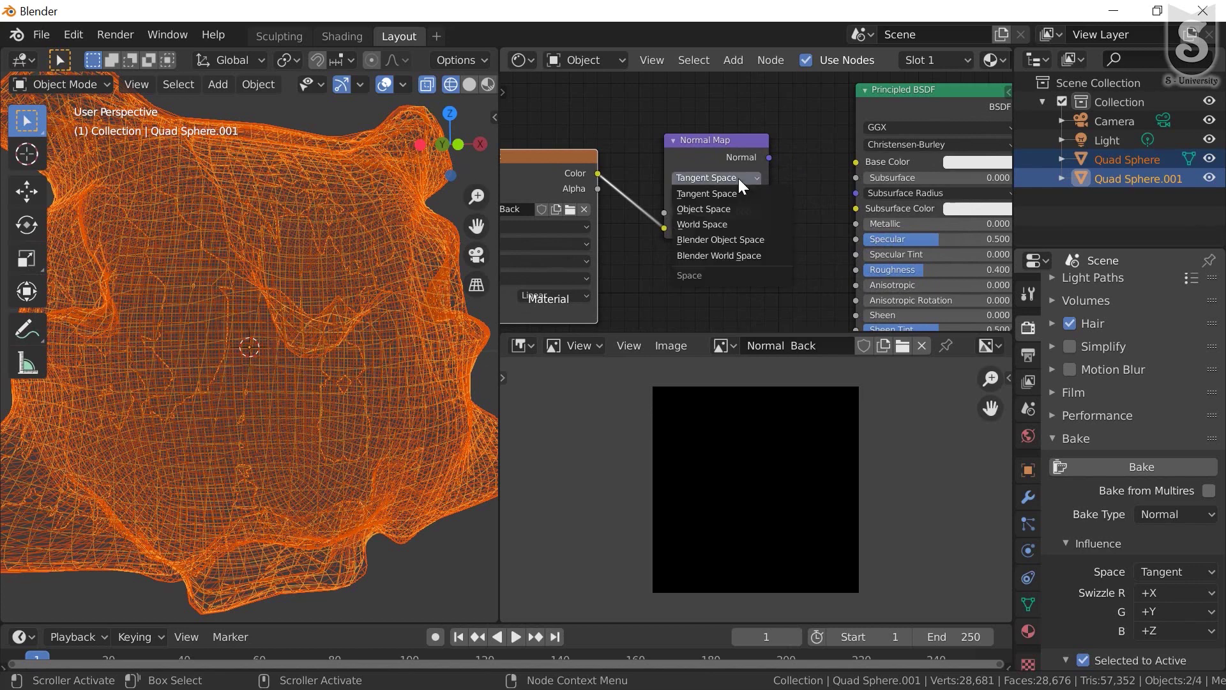
{"action": "left_click", "coordinate": [739, 179]}
{"action": "scroll", "coordinate": [631, 226], "scroll_direction": "down", "scroll_amount": 1}
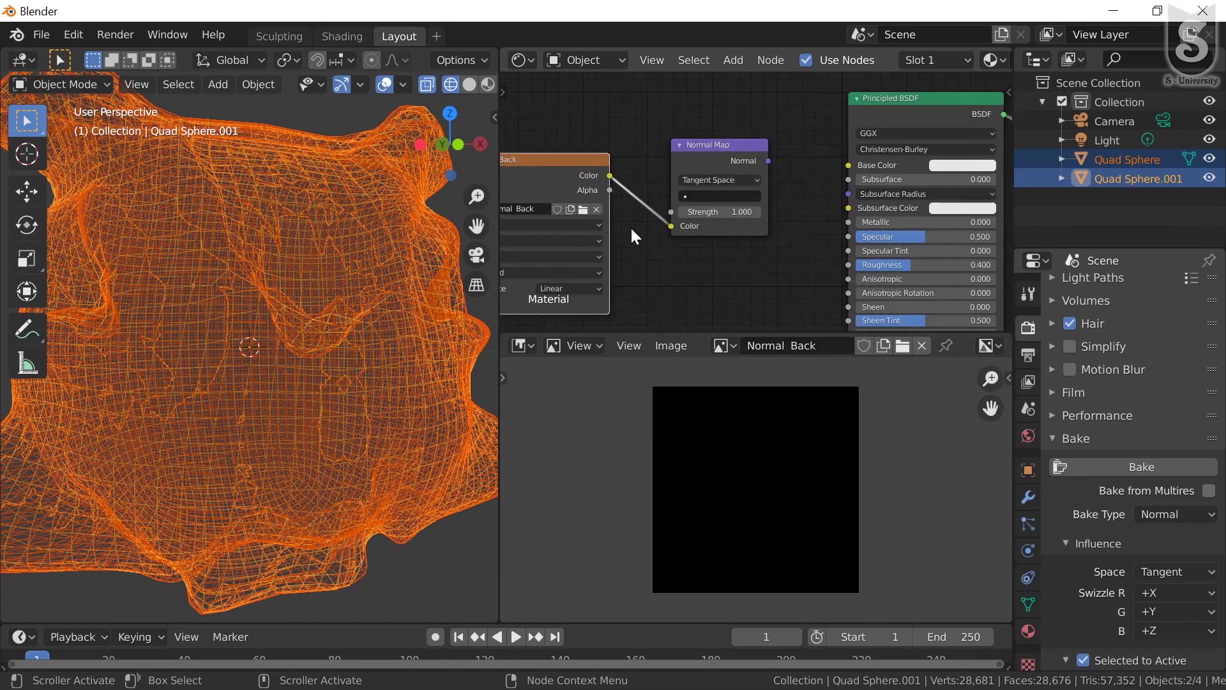
{"action": "scroll", "coordinate": [630, 228], "scroll_direction": "down", "scroll_amount": 1}
{"action": "scroll", "coordinate": [619, 233], "scroll_direction": "down", "scroll_amount": 1}
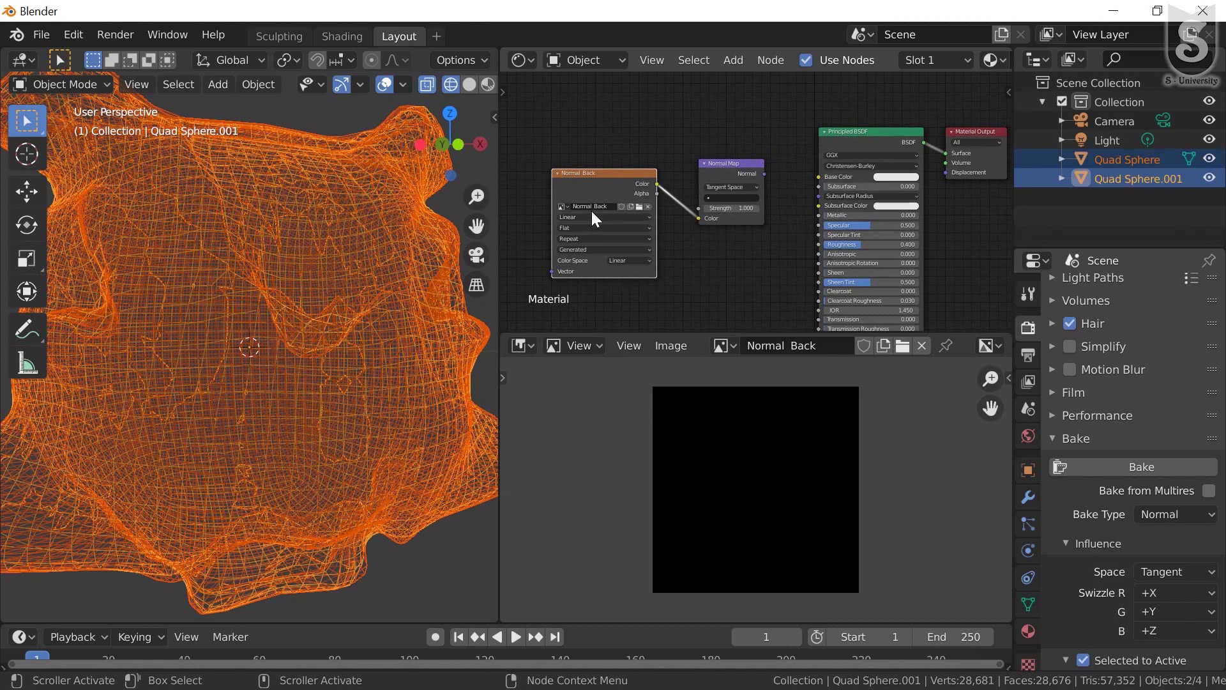
{"action": "left_click", "coordinate": [1144, 465]}
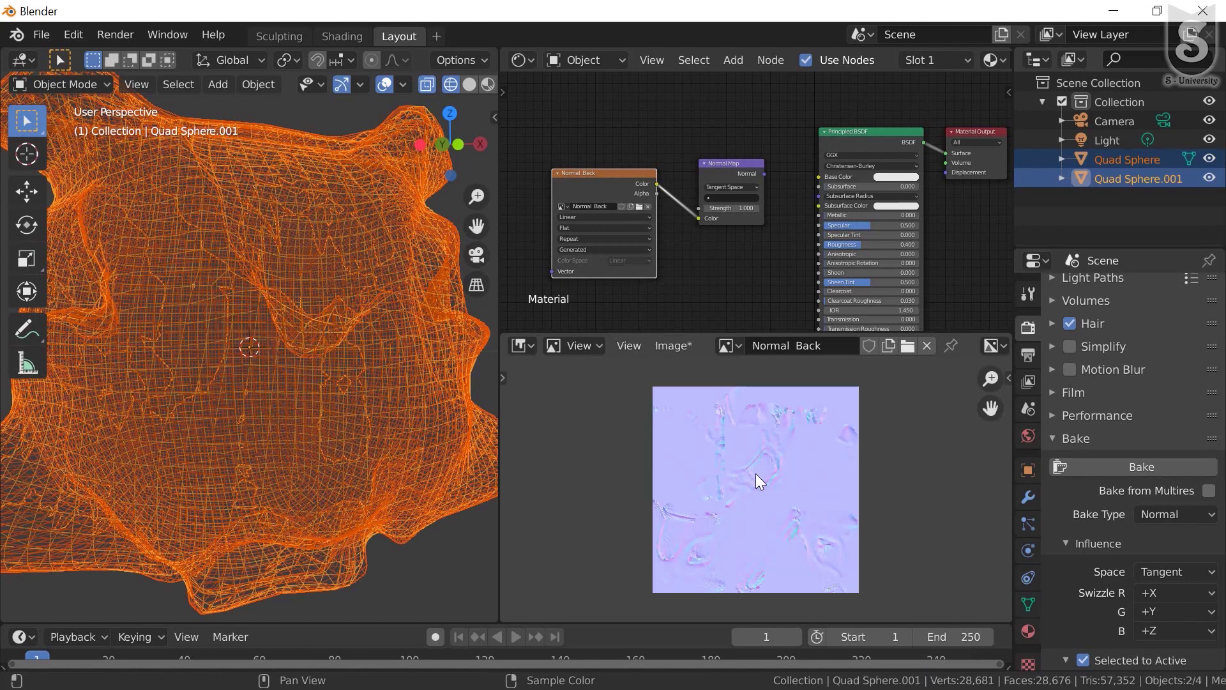
Inspect the baked Normal Back image, then switch the viewport to Material Preview shading
{"action": "scroll", "coordinate": [762, 465], "scroll_direction": "up", "scroll_amount": 3}
{"action": "scroll", "coordinate": [764, 465], "scroll_direction": "up", "scroll_amount": 2}
{"action": "scroll", "coordinate": [794, 496], "scroll_direction": "up", "scroll_amount": 2}
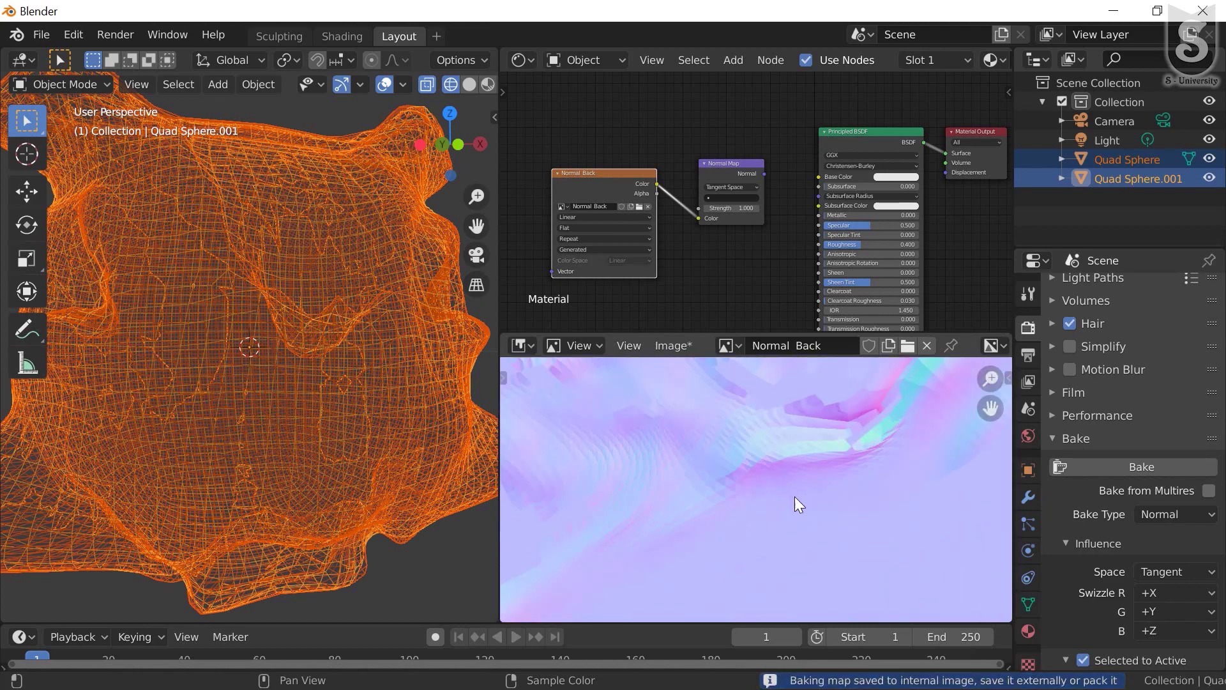
{"action": "scroll", "coordinate": [795, 497], "scroll_direction": "up", "scroll_amount": 2}
{"action": "scroll", "coordinate": [794, 496], "scroll_direction": "up", "scroll_amount": 2}
{"action": "scroll", "coordinate": [798, 498], "scroll_direction": "down", "scroll_amount": 5}
{"action": "scroll", "coordinate": [798, 498], "scroll_direction": "down", "scroll_amount": 3}
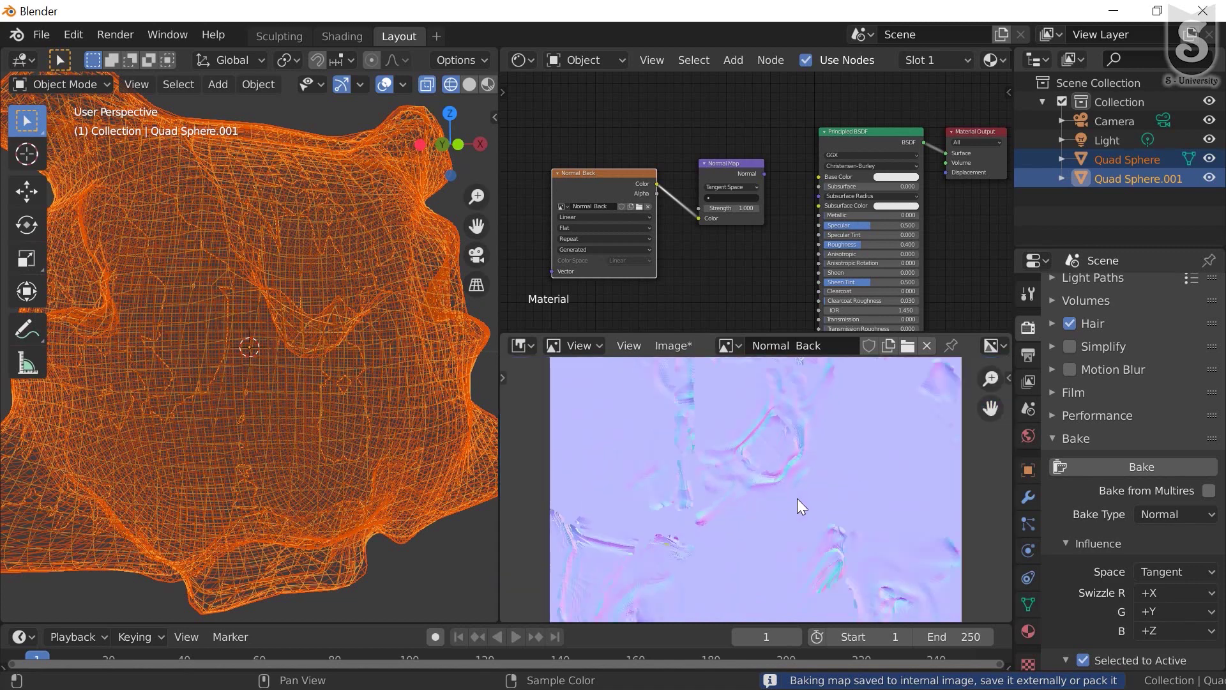
{"action": "scroll", "coordinate": [798, 501], "scroll_direction": "down", "scroll_amount": 3}
{"action": "scroll", "coordinate": [796, 508], "scroll_direction": "up", "scroll_amount": 3}
{"action": "scroll", "coordinate": [795, 508], "scroll_direction": "down", "scroll_amount": 3}
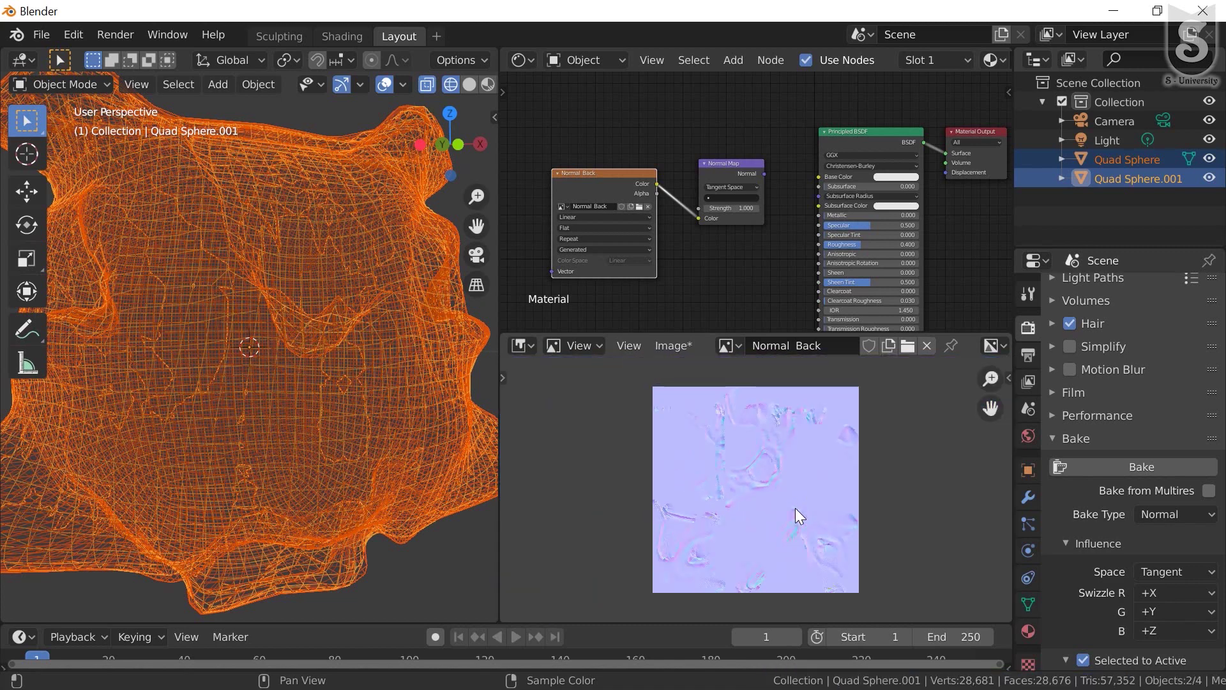
{"action": "scroll", "coordinate": [754, 493], "scroll_direction": "up", "scroll_amount": 2}
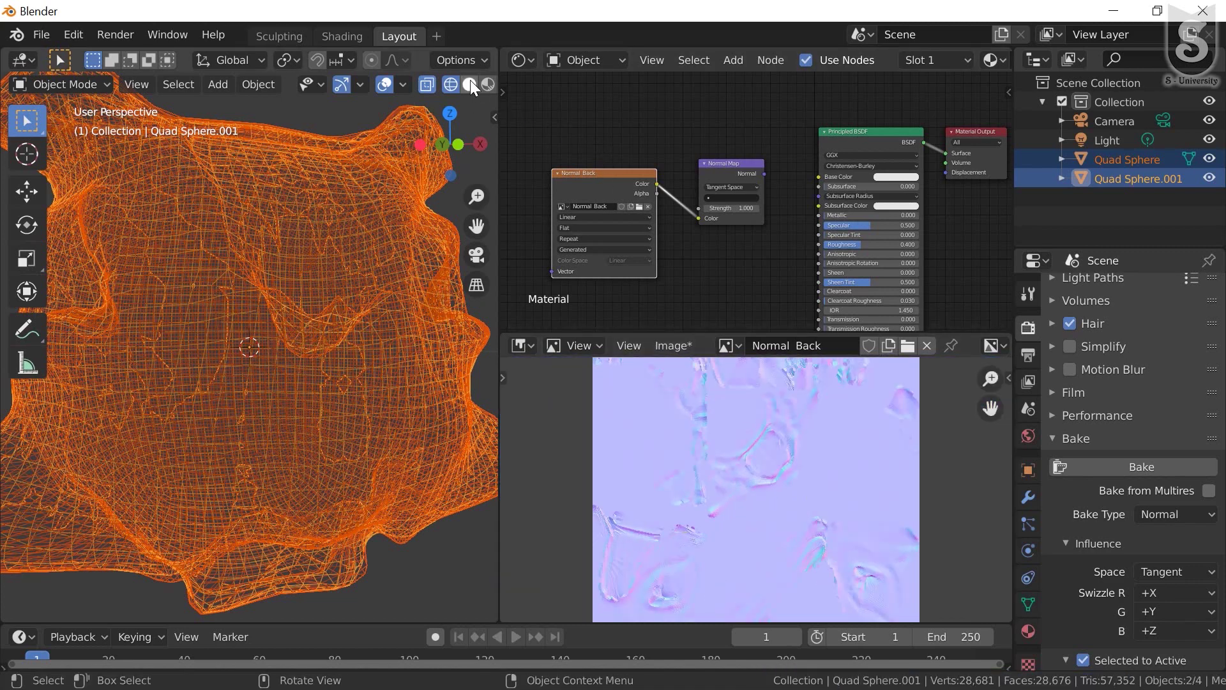
{"action": "left_click", "coordinate": [487, 81]}
{"action": "scroll", "coordinate": [480, 85], "scroll_direction": "down", "scroll_amount": 2}
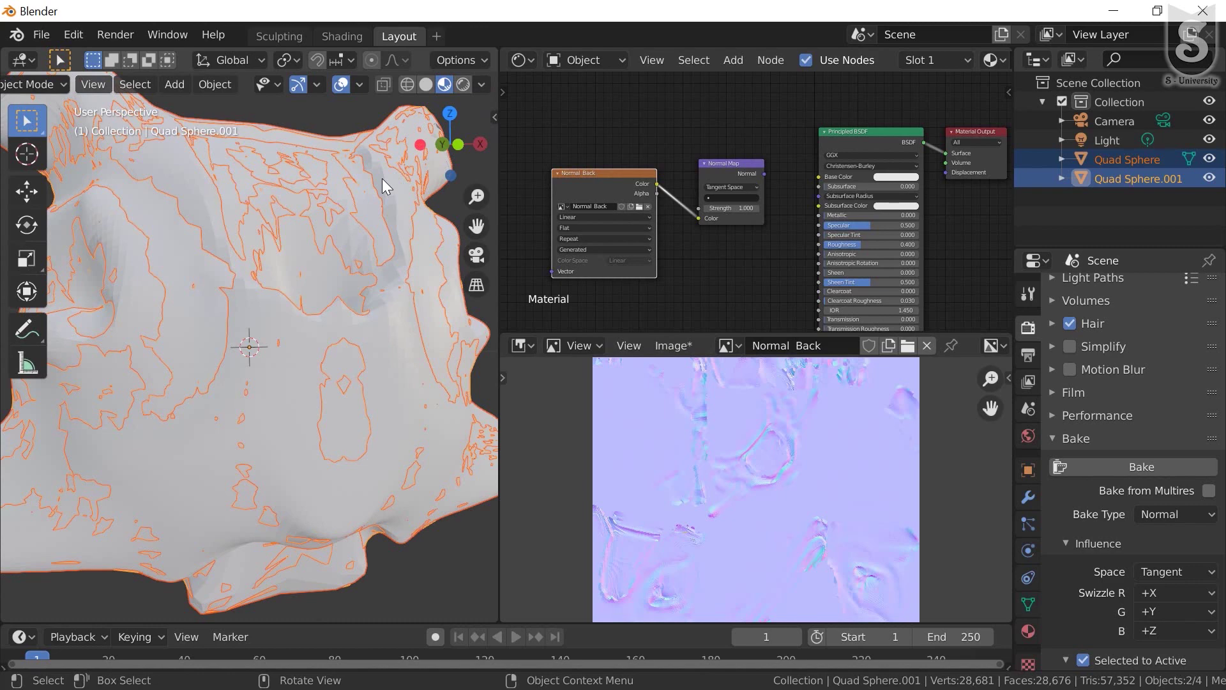
{"action": "scroll", "coordinate": [231, 365], "scroll_direction": "down", "scroll_amount": 2}
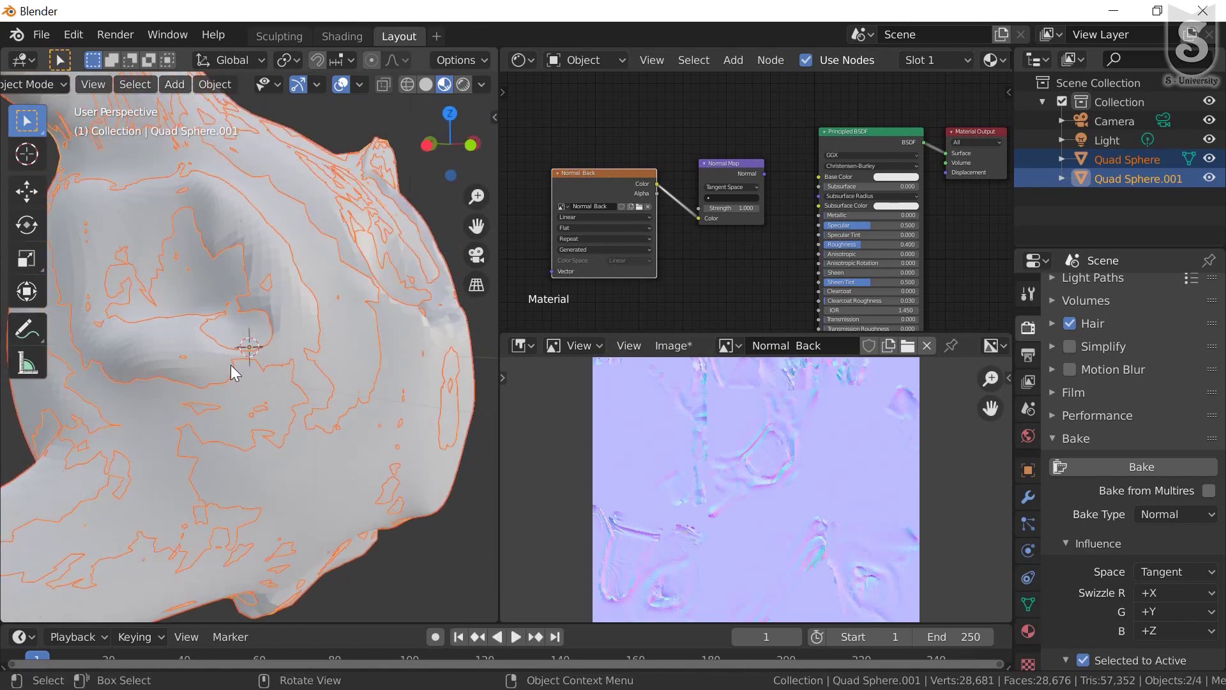
{"action": "scroll", "coordinate": [230, 366], "scroll_direction": "down", "scroll_amount": 4}
{"action": "mouse_move", "coordinate": [231, 366]}
{"action": "middle_mouse_down"}
{"action": "mouse_move", "coordinate": [126, 348]}
{"action": "mouse_move", "coordinate": [141, 364]}
{"action": "middle_mouse_up"}
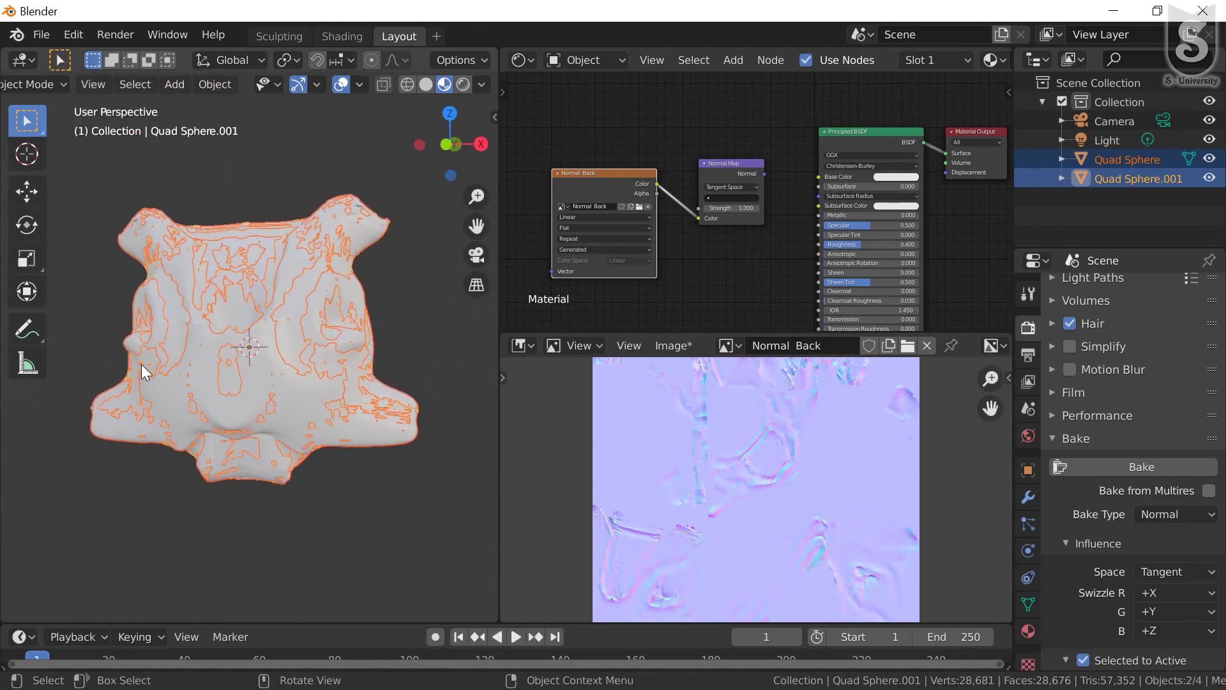
{"action": "left_click", "coordinate": [463, 82]}
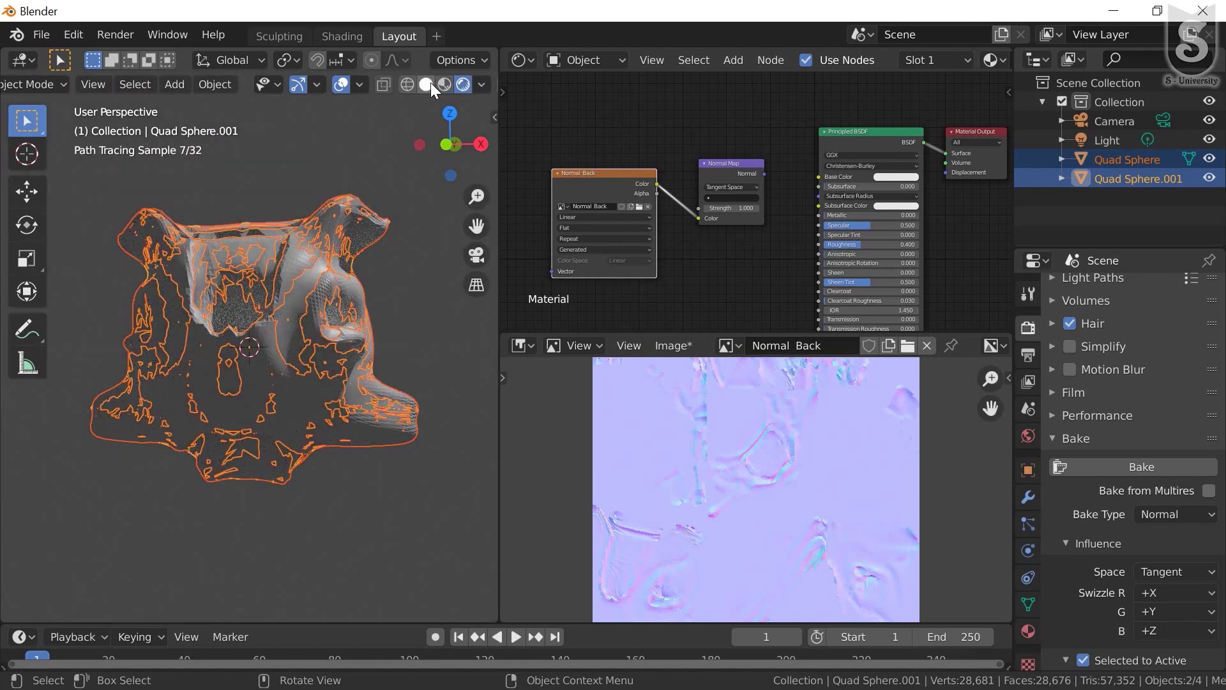
{"action": "left_click", "coordinate": [430, 82]}
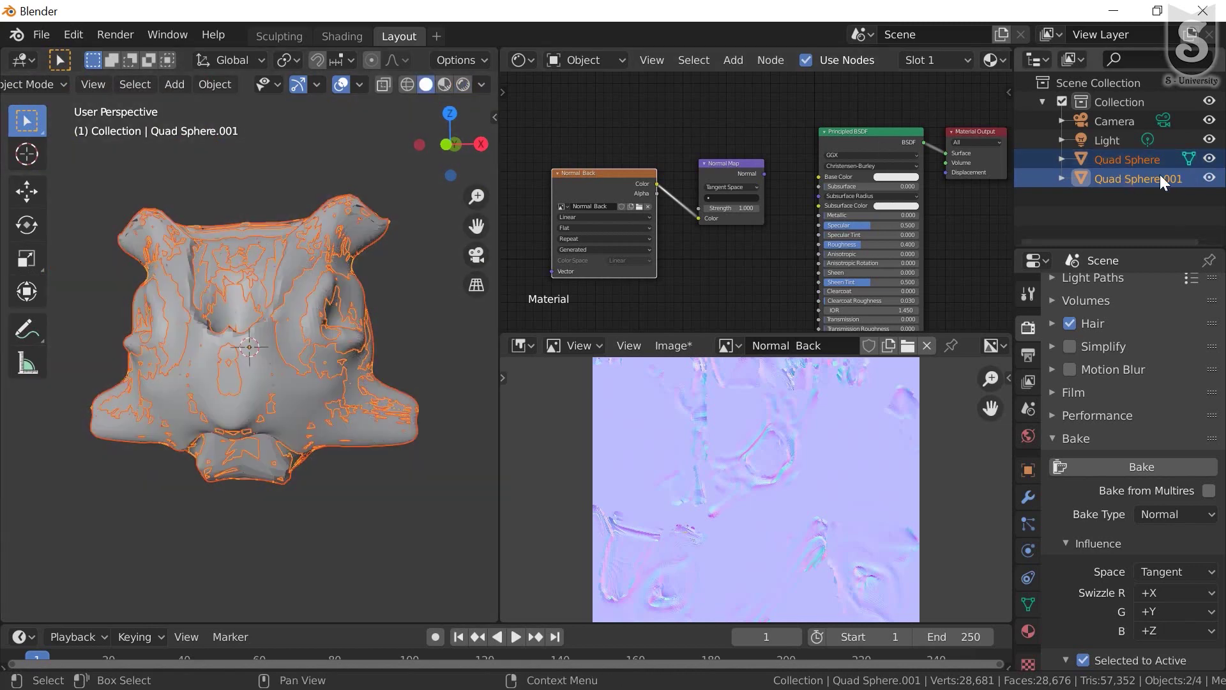
{"action": "left_click", "coordinate": [1210, 160]}
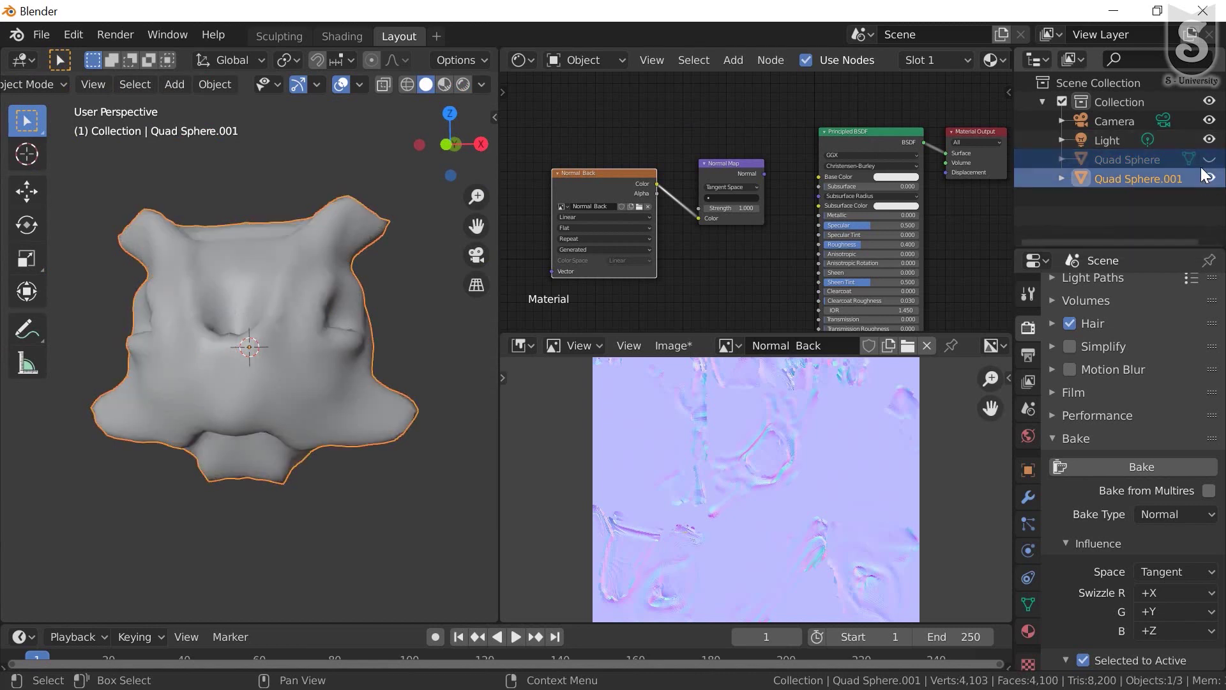
{"action": "left_click", "coordinate": [1209, 159]}
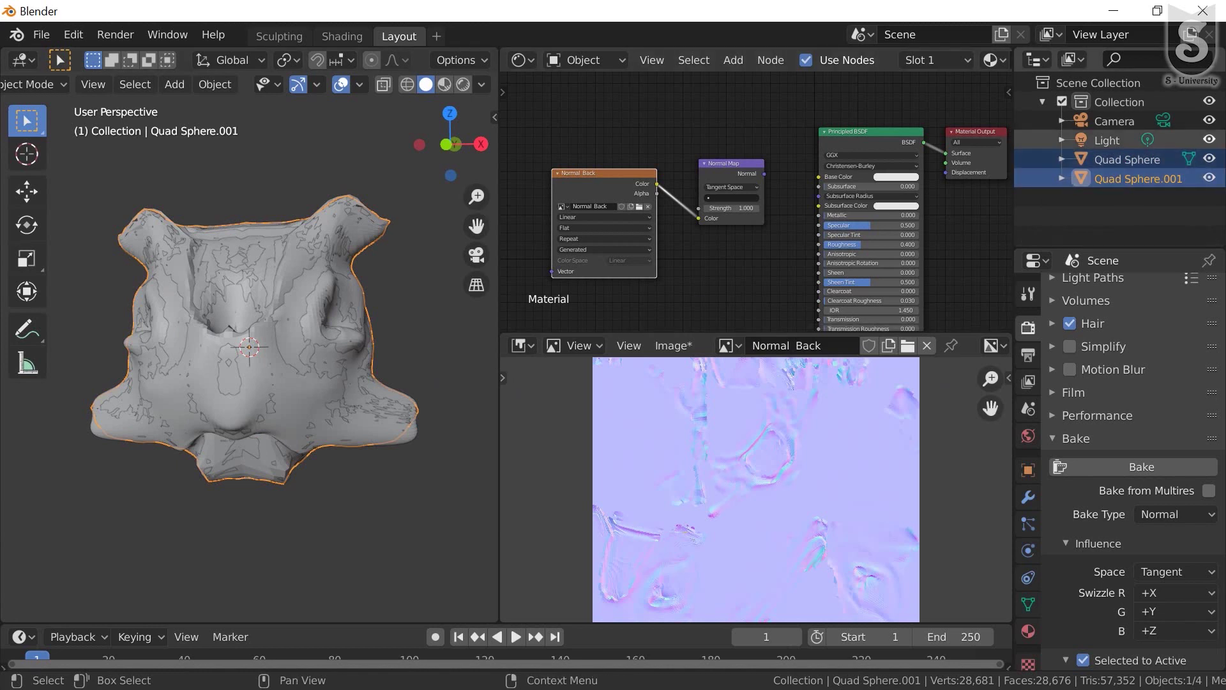
{"action": "left_click", "coordinate": [1209, 180]}
{"action": "left_click", "coordinate": [1209, 179]}
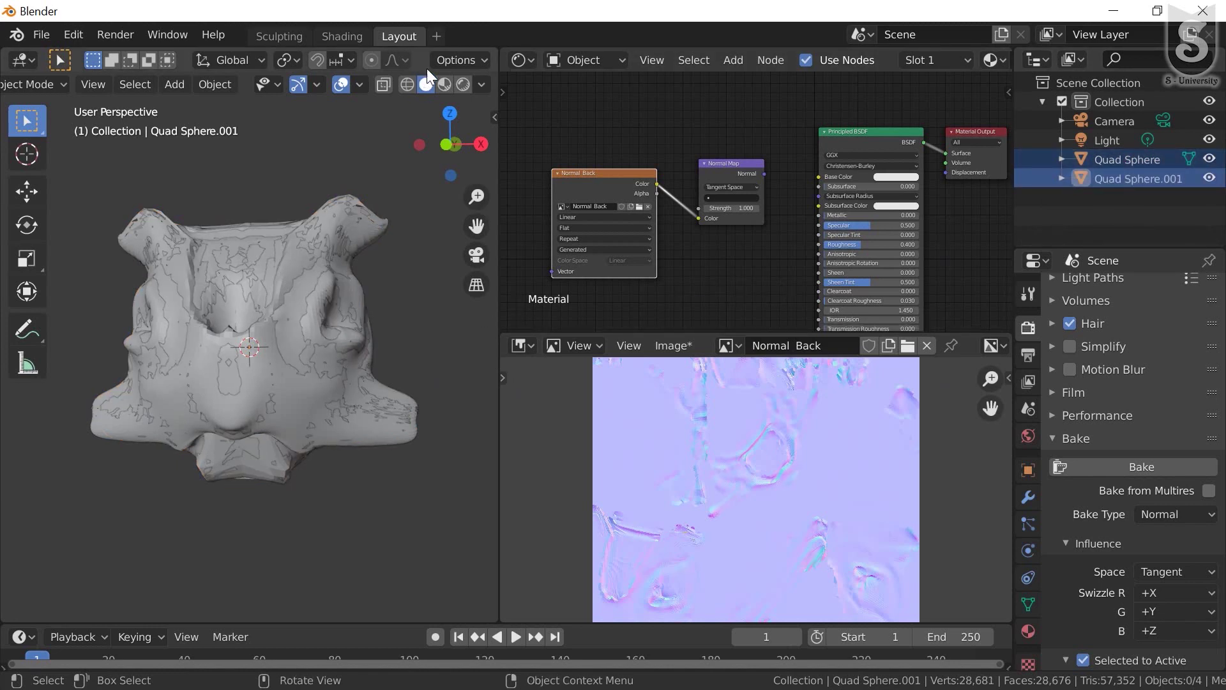
{"action": "left_click", "coordinate": [444, 85]}
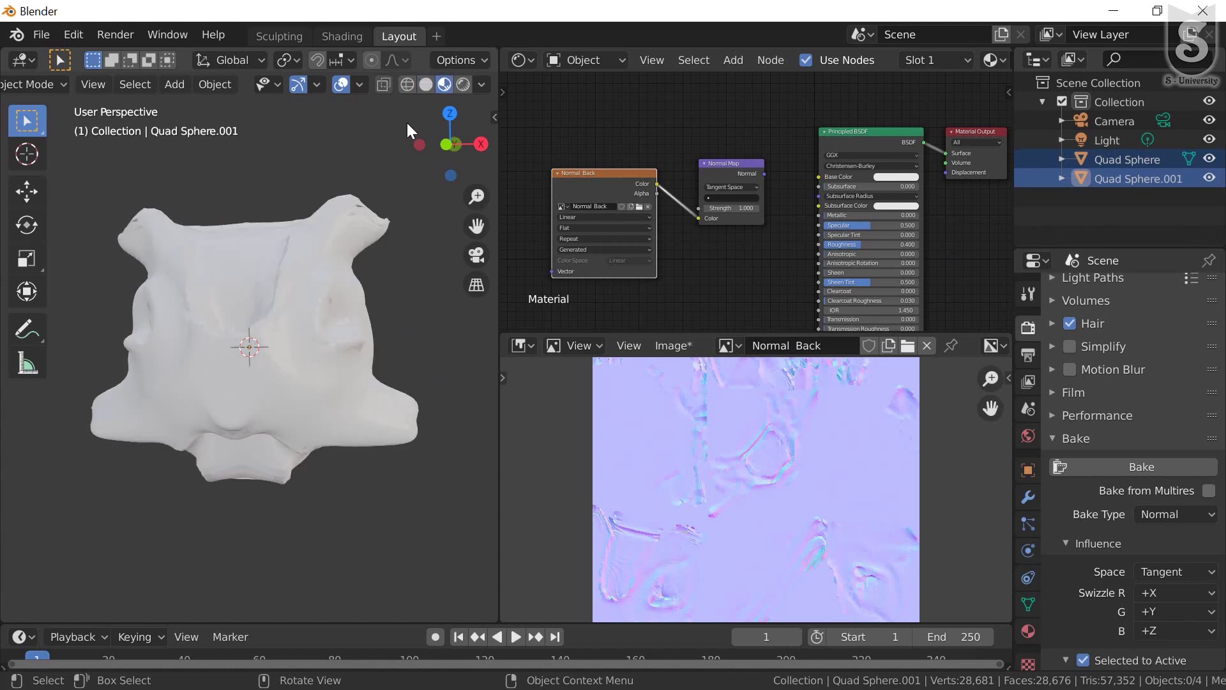
{"action": "middle_click_drag", "start_coordinate": [256, 330], "coordinate": [288, 334]}
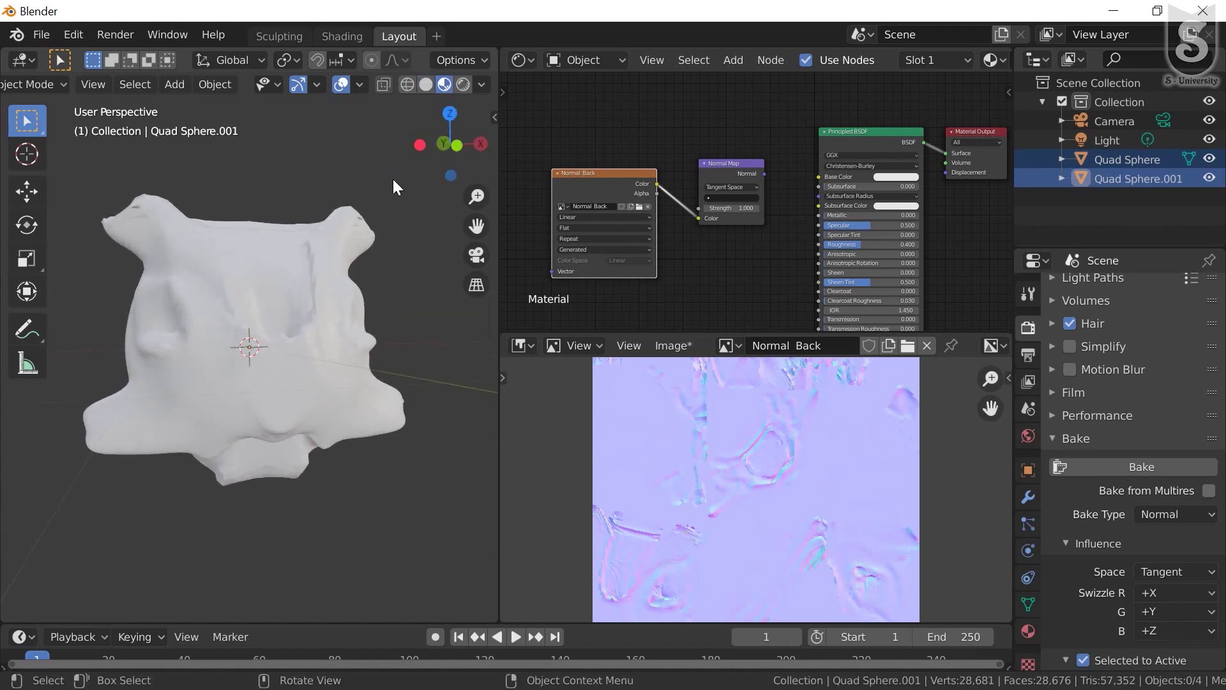
Move Quad Sphere.001 into a new collection named Collection 2
{"action": "left_click", "coordinate": [1053, 216]}
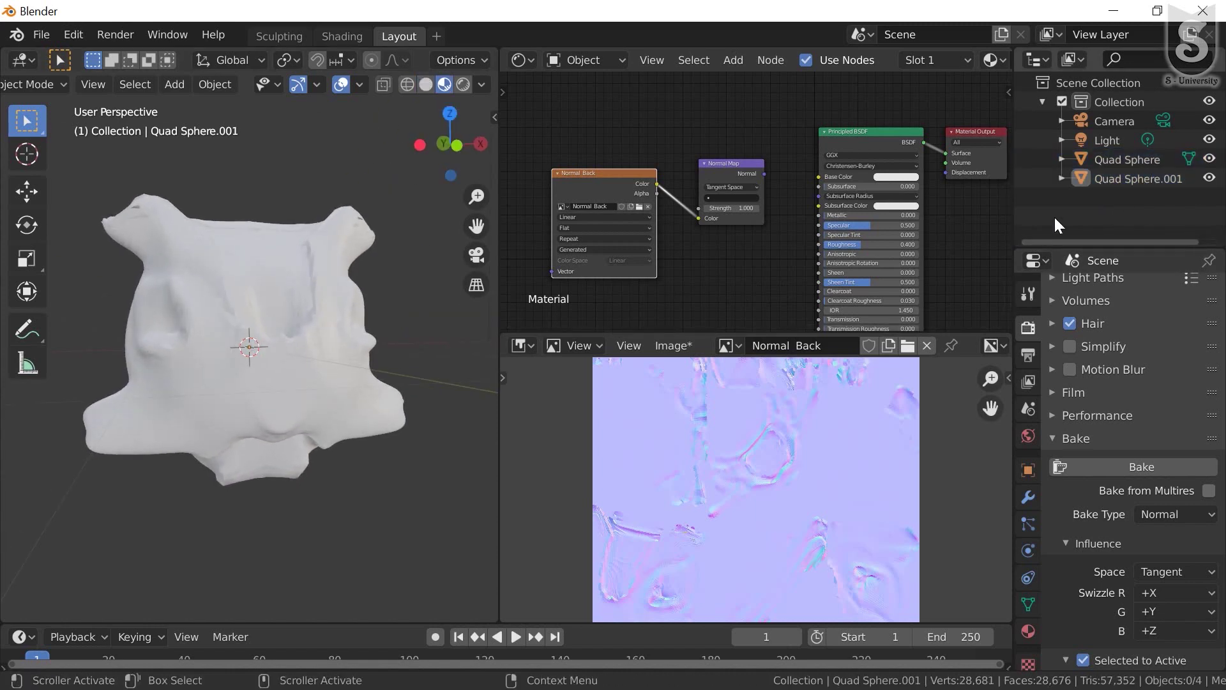
{"action": "left_click", "coordinate": [1086, 180]}
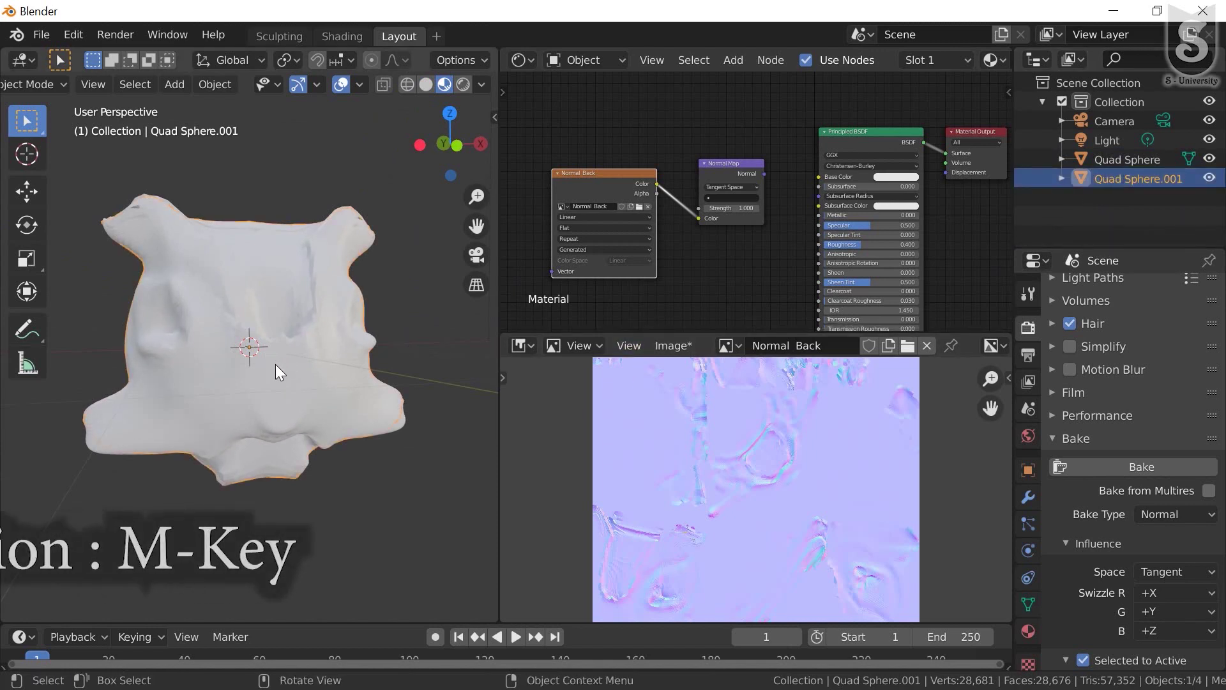
{"action": "key", "text": "m"}
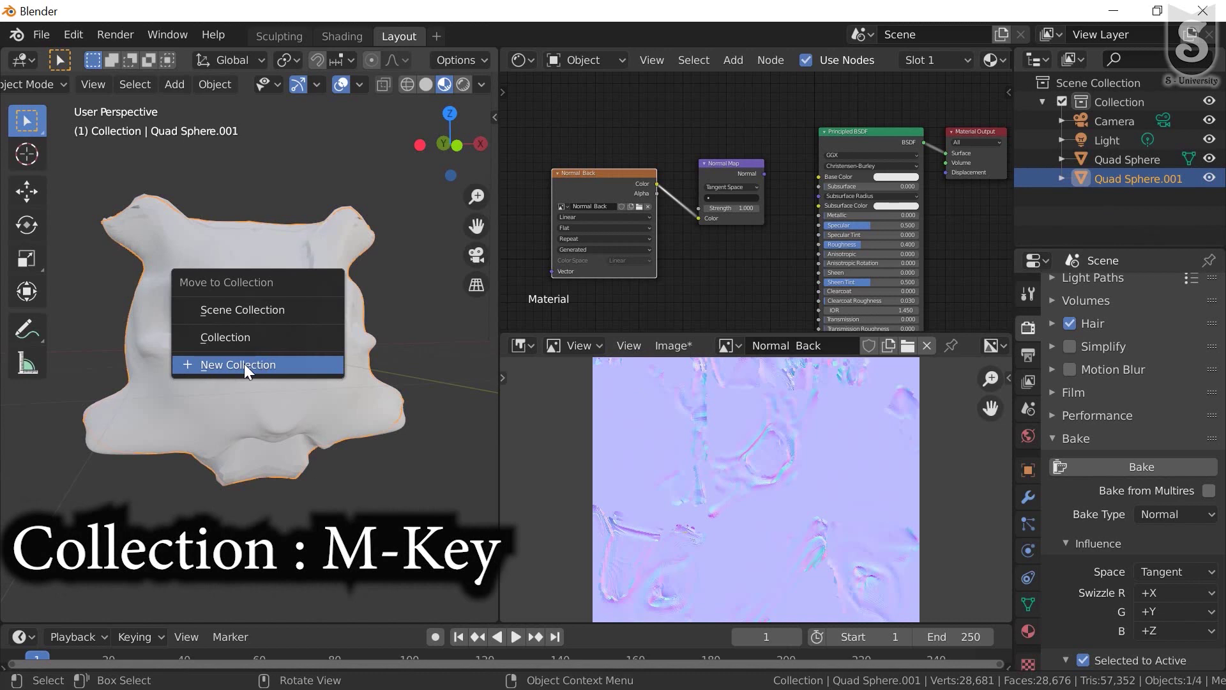
{"action": "left_click", "coordinate": [244, 363]}
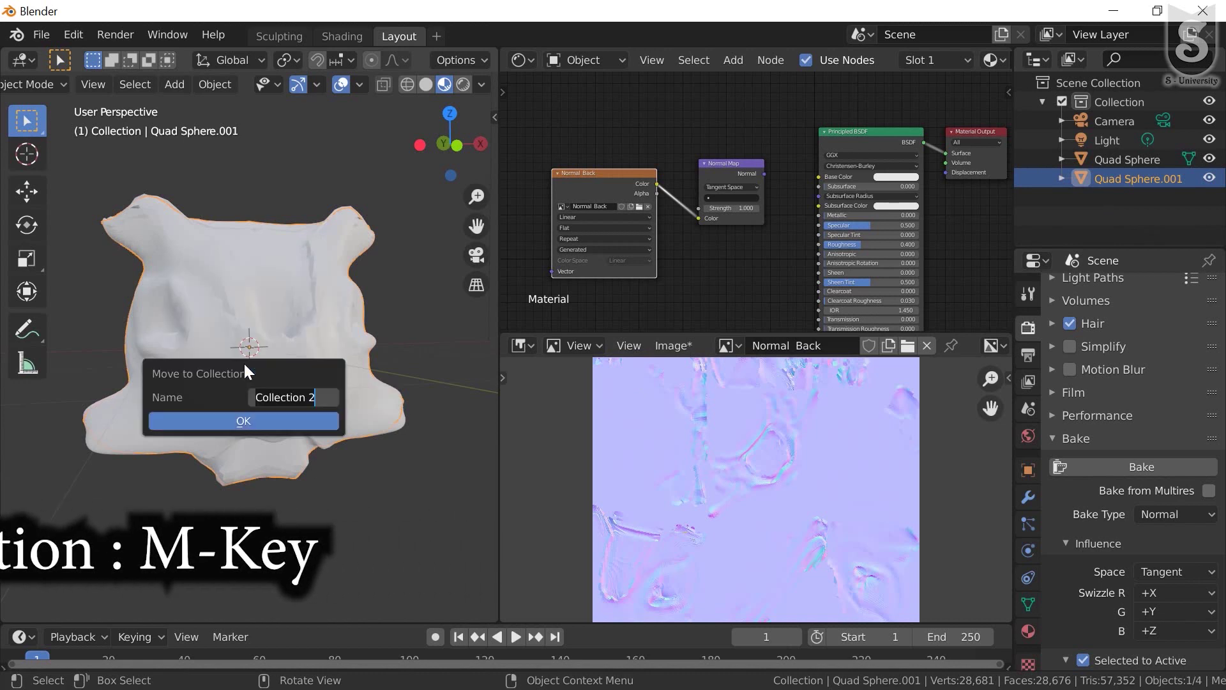
{"action": "left_click", "coordinate": [252, 423]}
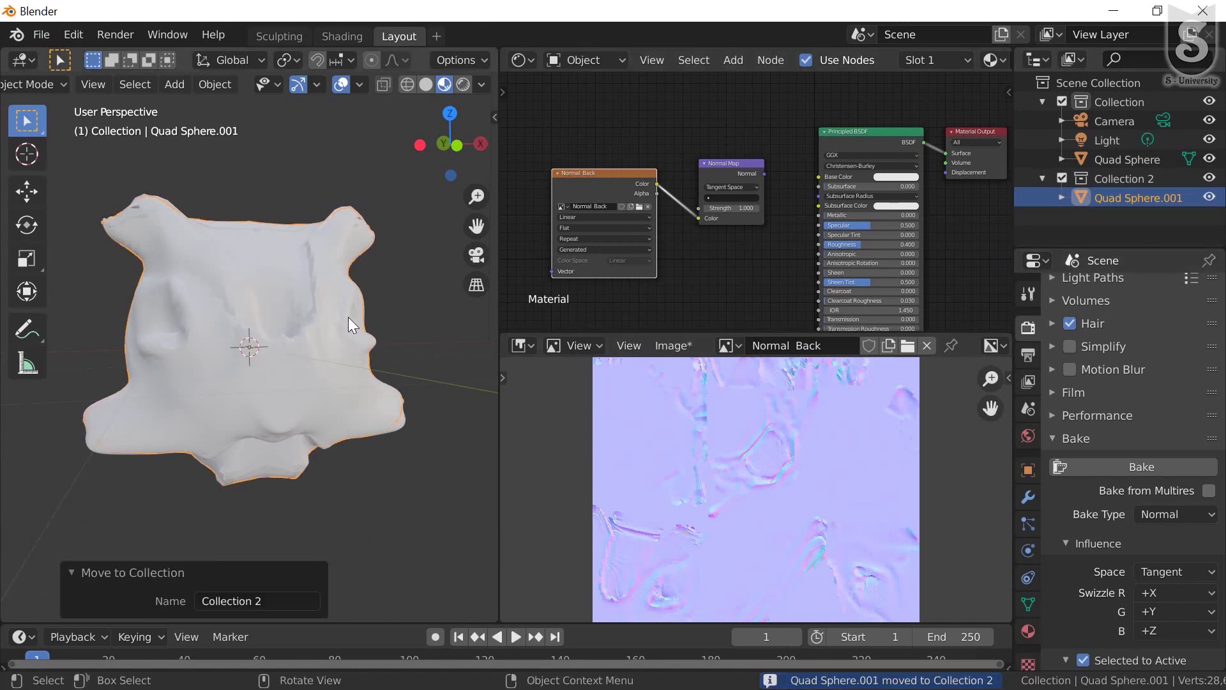
Toggle between Collection and Collection 2 views, ending with only Collection 2 visible
{"action": "key", "text": "2"}
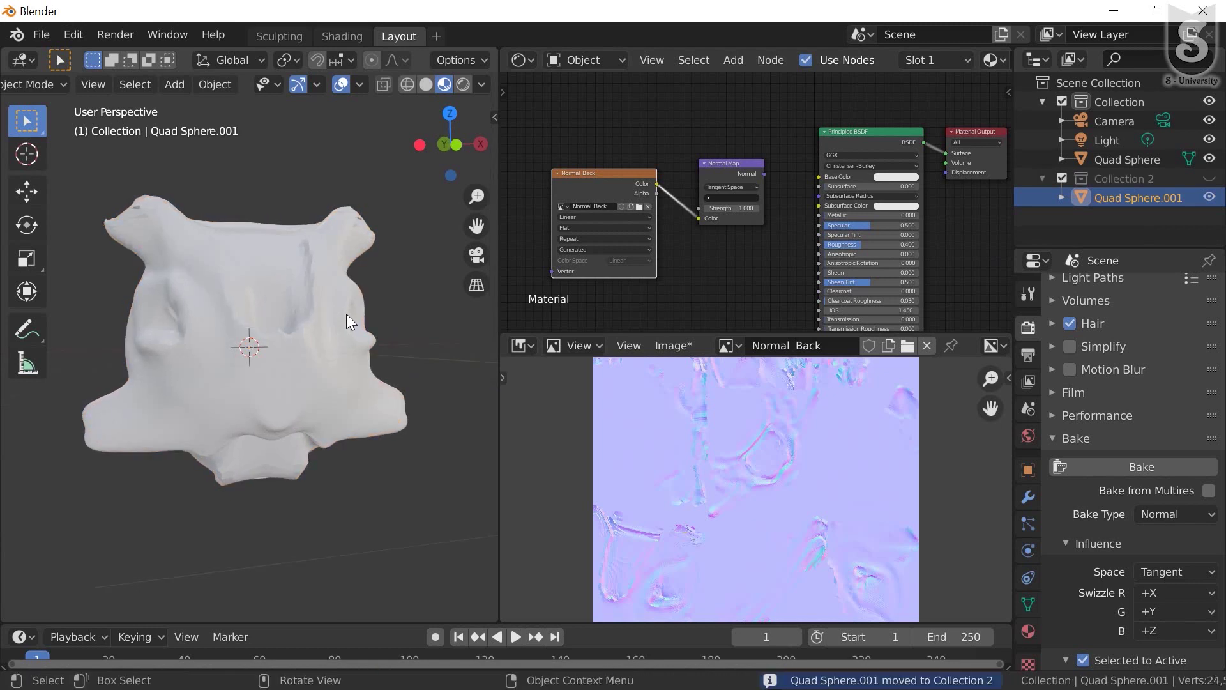
{"action": "key", "text": "1"}
{"action": "key", "text": "2"}
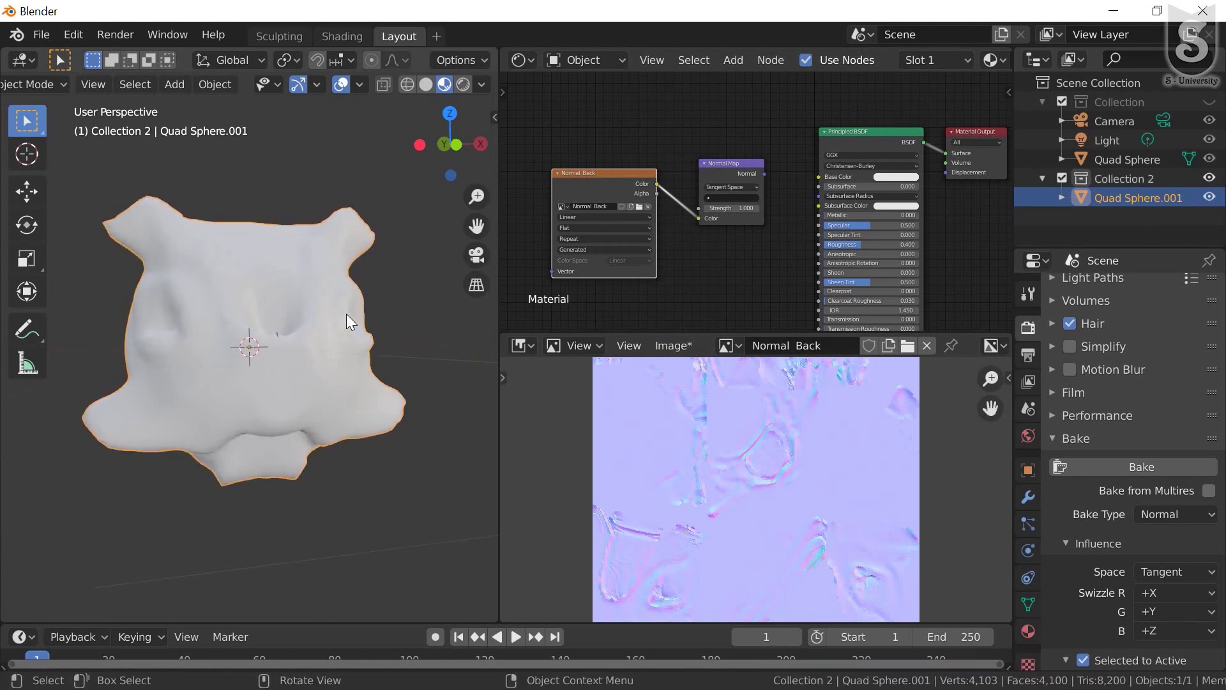
{"action": "key", "text": "1"}
{"action": "middle_click_drag", "start_coordinate": [342, 323], "coordinate": [323, 399]}
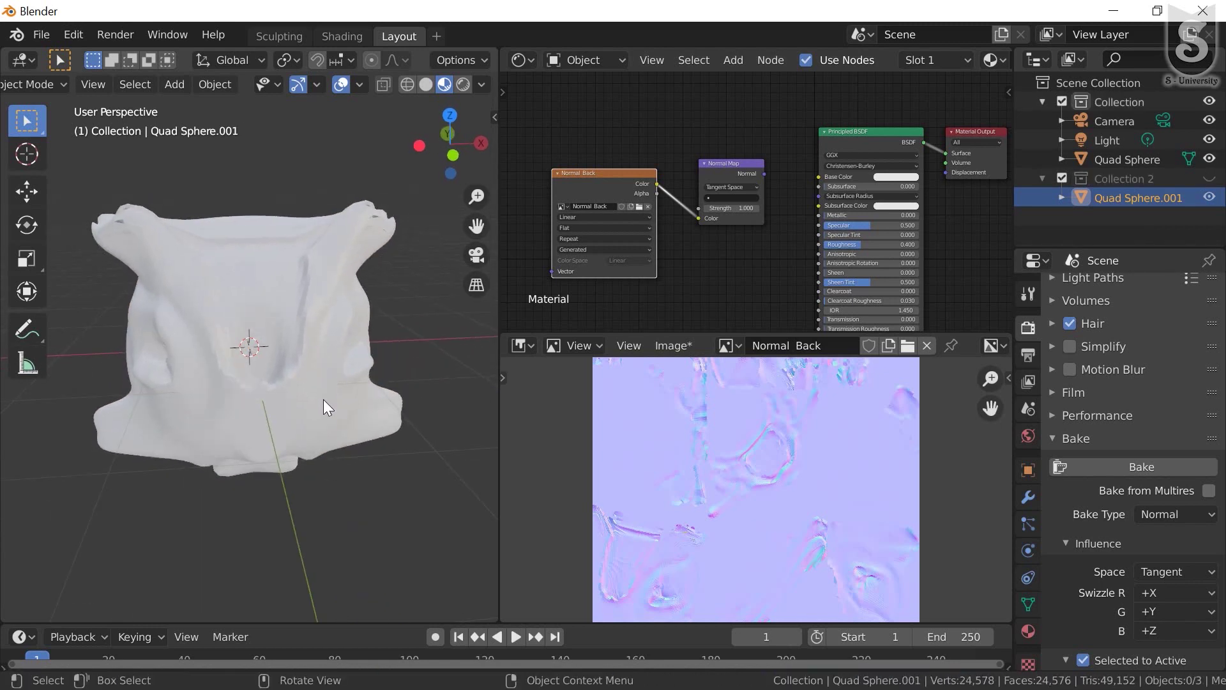
{"action": "scroll", "coordinate": [288, 361], "scroll_direction": "up", "scroll_amount": 2}
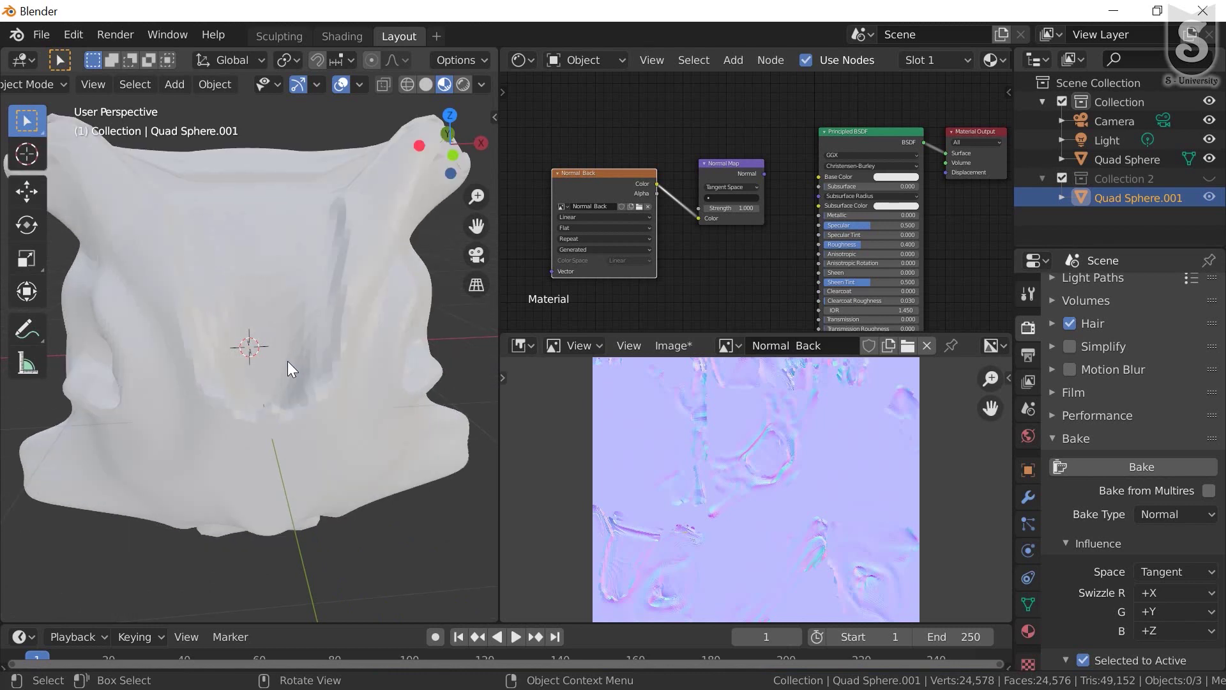
{"action": "key", "text": "2"}
{"action": "scroll", "coordinate": [288, 361], "scroll_direction": "down", "scroll_amount": 3}
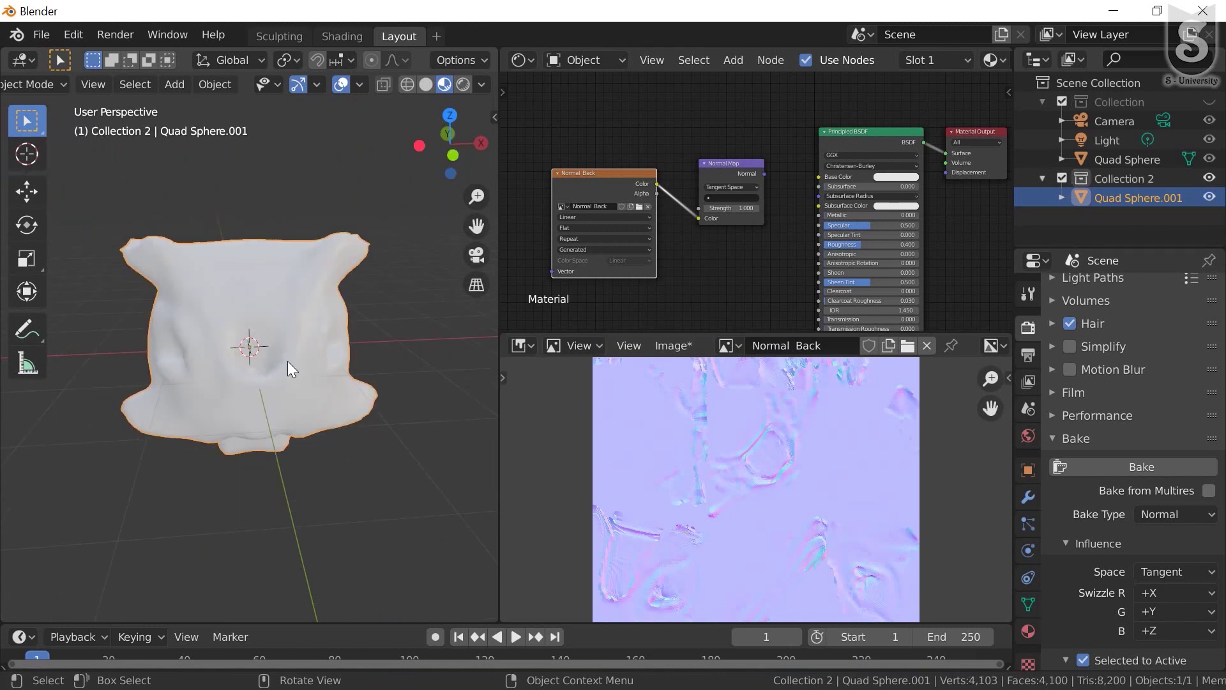
{"action": "scroll", "coordinate": [288, 361], "scroll_direction": "up", "scroll_amount": 1}
{"action": "scroll", "coordinate": [296, 357], "scroll_direction": "down", "scroll_amount": 1}
{"action": "scroll", "coordinate": [297, 357], "scroll_direction": "up", "scroll_amount": 1}
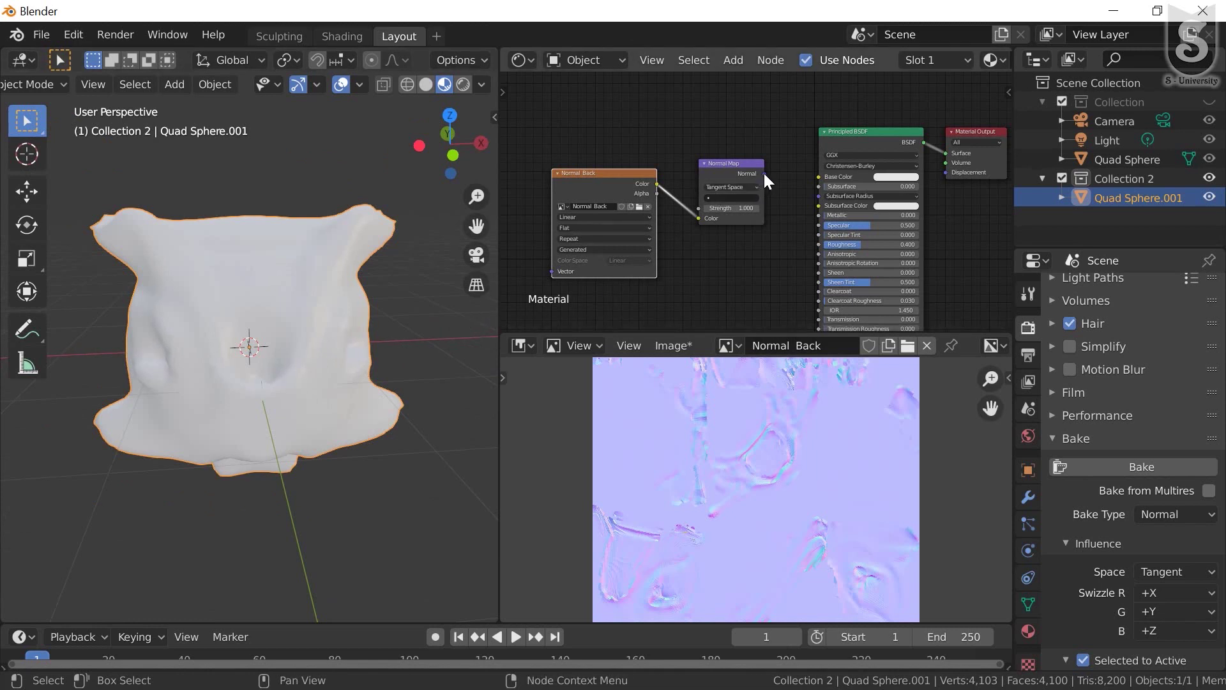
Link the Normal Map node's output into the Principled BSDF Normal socket for Quad Sphere.001
{"action": "scroll", "coordinate": [804, 243], "scroll_direction": "down", "scroll_amount": 1}
{"action": "scroll", "coordinate": [792, 242], "scroll_direction": "down", "scroll_amount": 1}
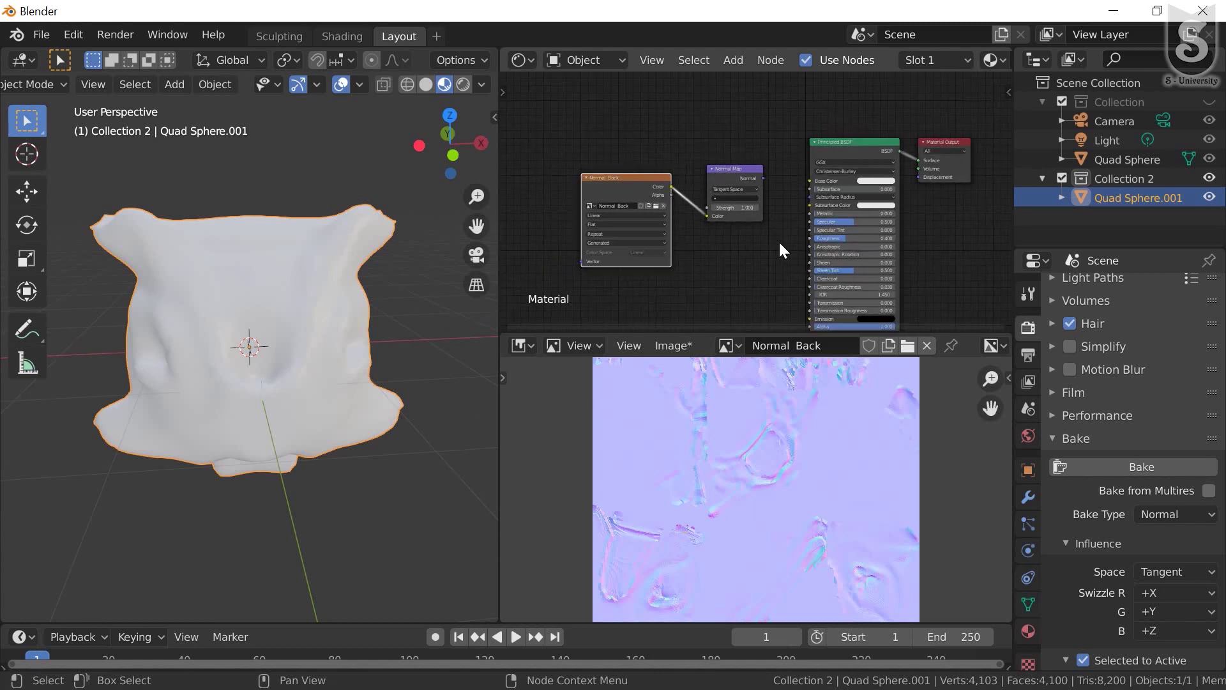
{"action": "scroll", "coordinate": [818, 288], "scroll_direction": "down", "scroll_amount": 1}
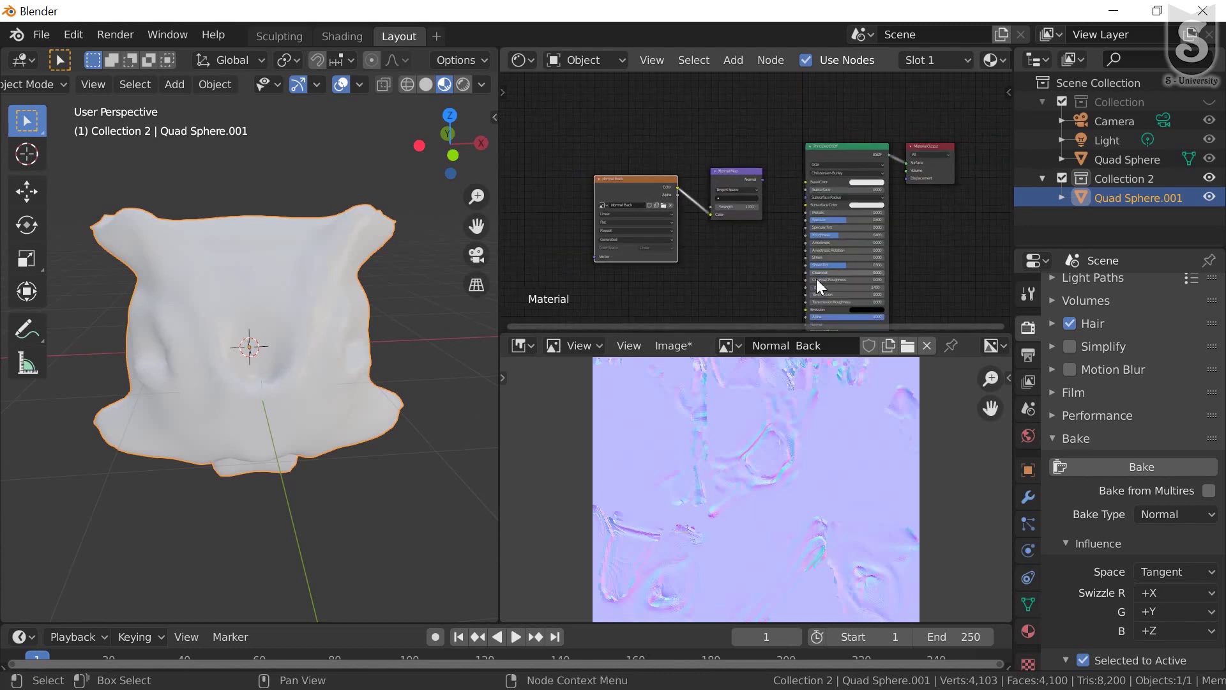
{"action": "scroll", "coordinate": [814, 273], "scroll_direction": "down", "scroll_amount": 1}
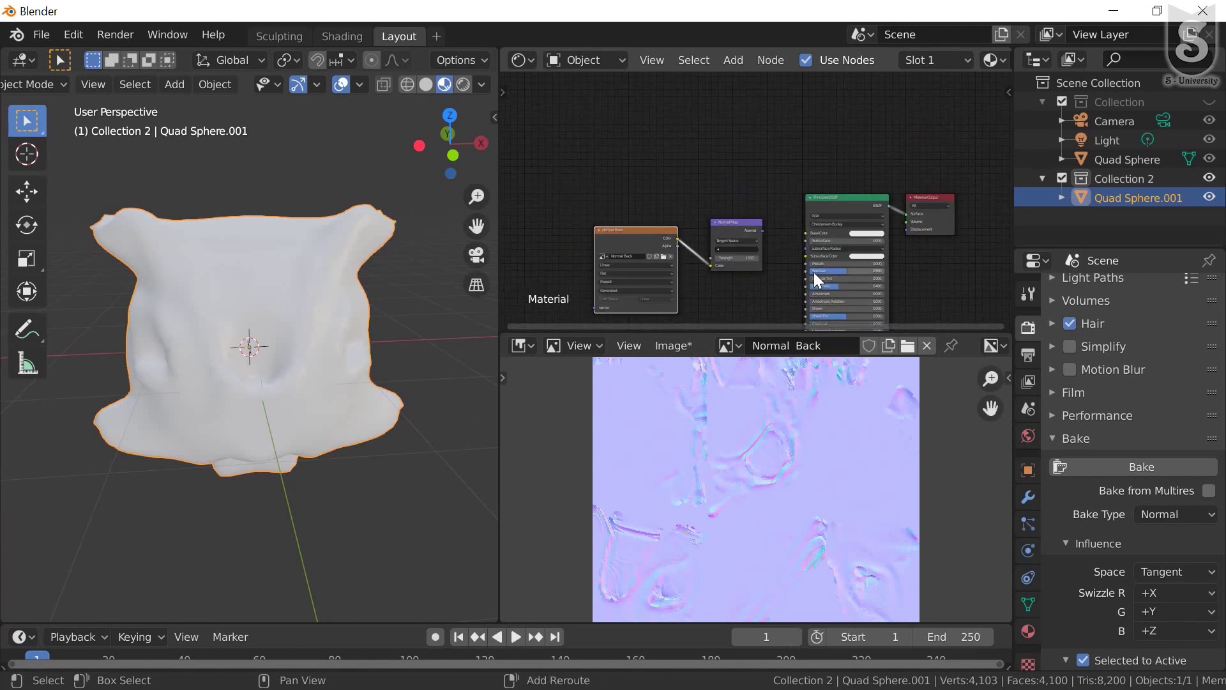
{"action": "scroll", "coordinate": [814, 272], "scroll_direction": "down", "scroll_amount": 1}
{"action": "scroll", "coordinate": [816, 281], "scroll_direction": "up", "scroll_amount": 1}
{"action": "scroll", "coordinate": [817, 278], "scroll_direction": "up", "scroll_amount": 1}
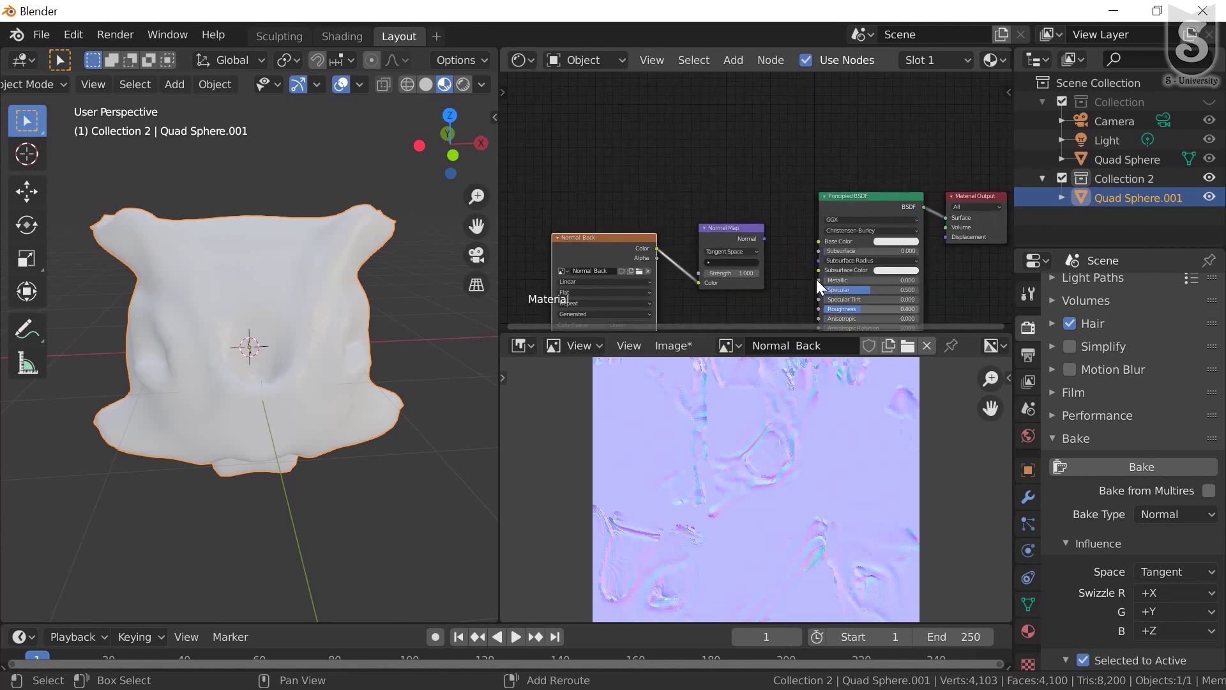
{"action": "scroll", "coordinate": [816, 281], "scroll_direction": "up", "scroll_amount": 1}
{"action": "middle_click_drag", "start_coordinate": [815, 277], "coordinate": [758, 118]}
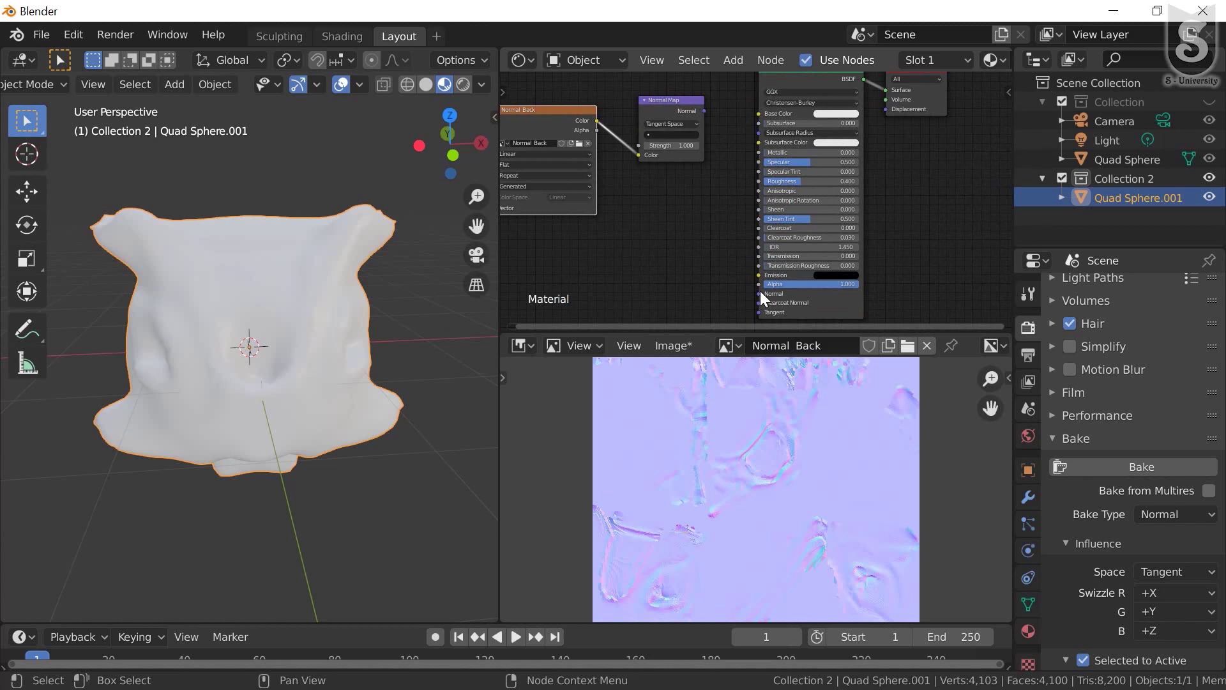
{"action": "mouse_move", "coordinate": [759, 295]}
{"action": "left_mouse_down"}
{"action": "mouse_move", "coordinate": [717, 107]}
{"action": "mouse_move", "coordinate": [706, 110]}
{"action": "left_mouse_up"}
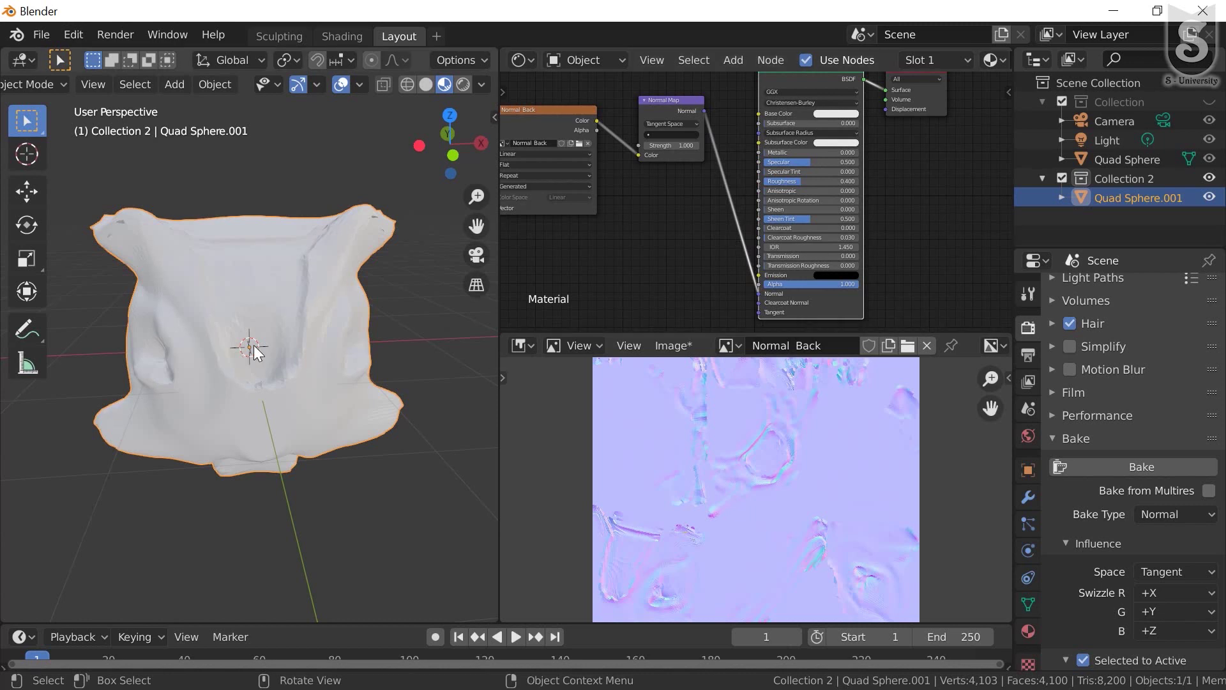
{"action": "key", "text": "1"}
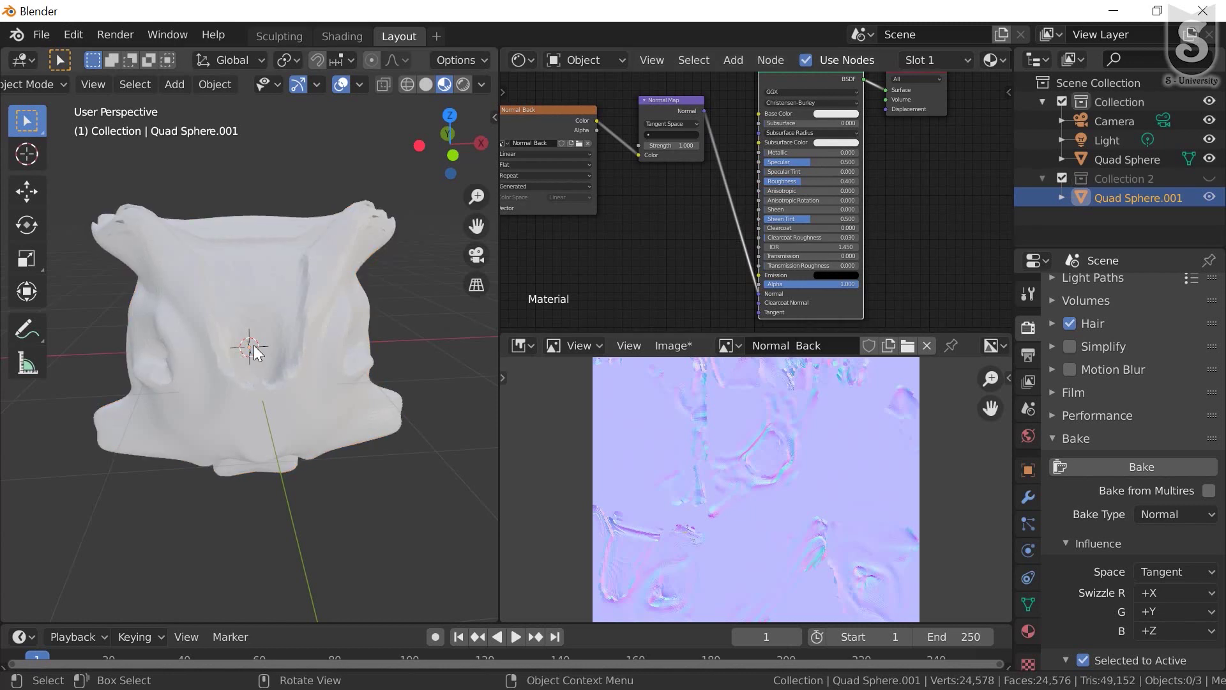
{"action": "key", "text": "2"}
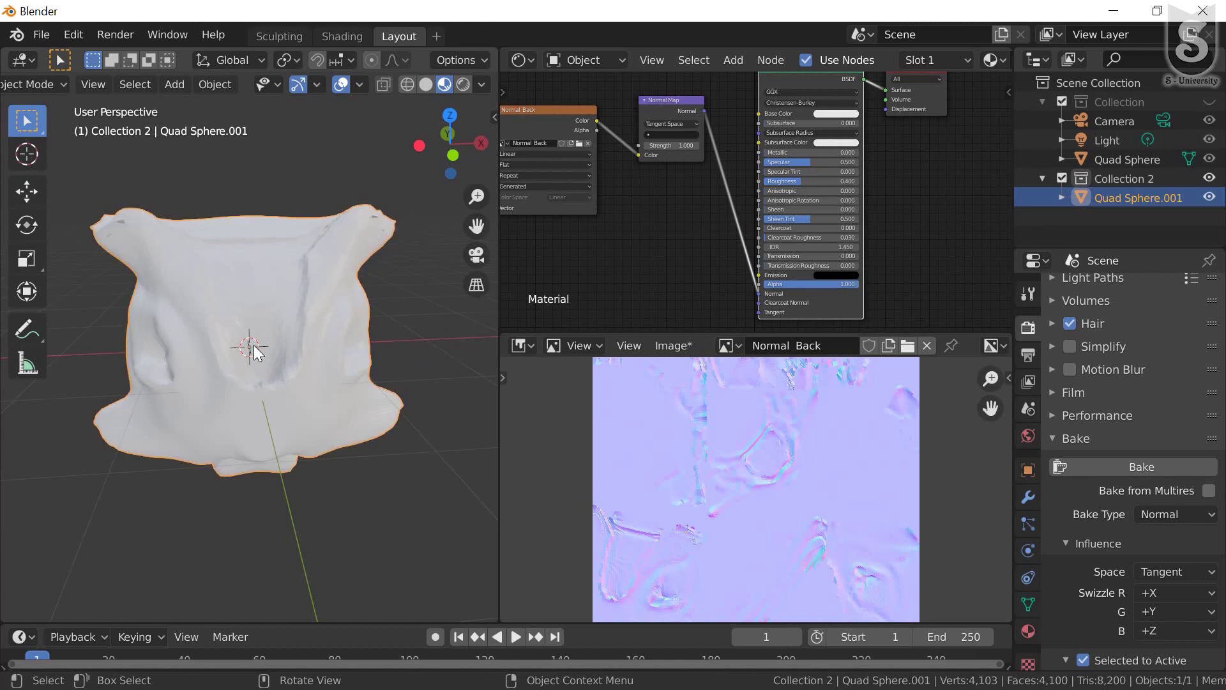
{"action": "key", "text": "1"}
{"action": "key", "text": "2"}
{"action": "key", "text": "1"}
{"action": "key", "text": "2"}
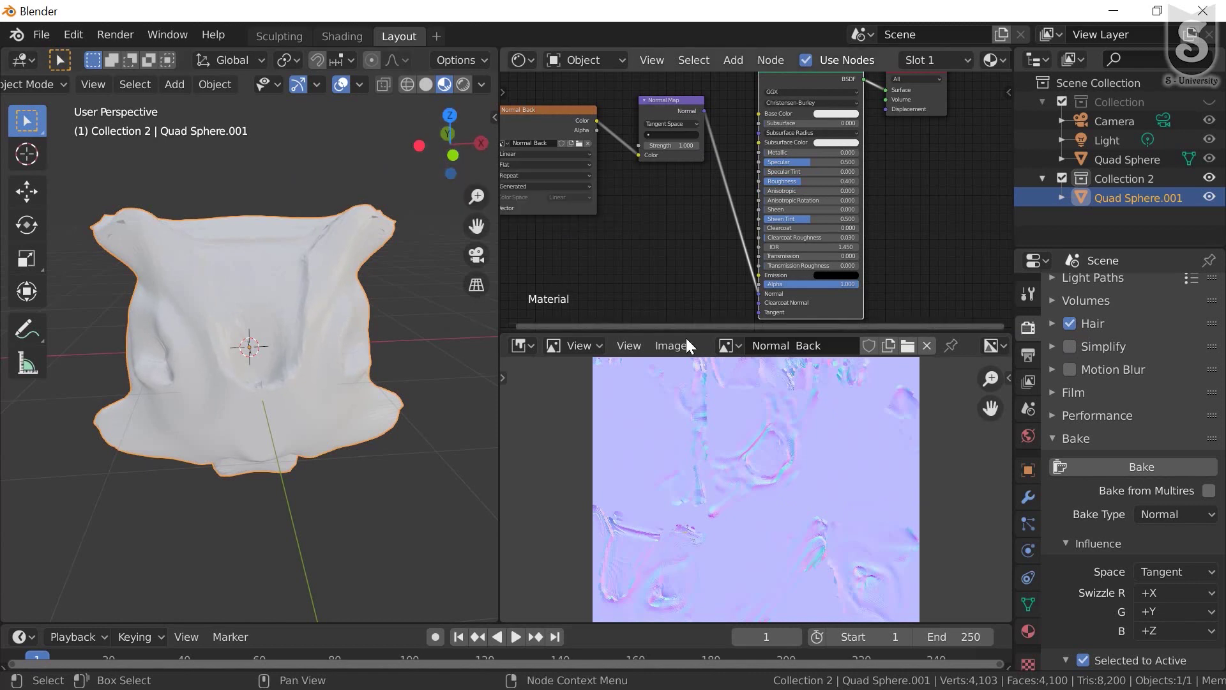
{"action": "scroll", "coordinate": [736, 441], "scroll_direction": "down", "scroll_amount": 1}
{"action": "scroll", "coordinate": [736, 444], "scroll_direction": "down", "scroll_amount": 1}
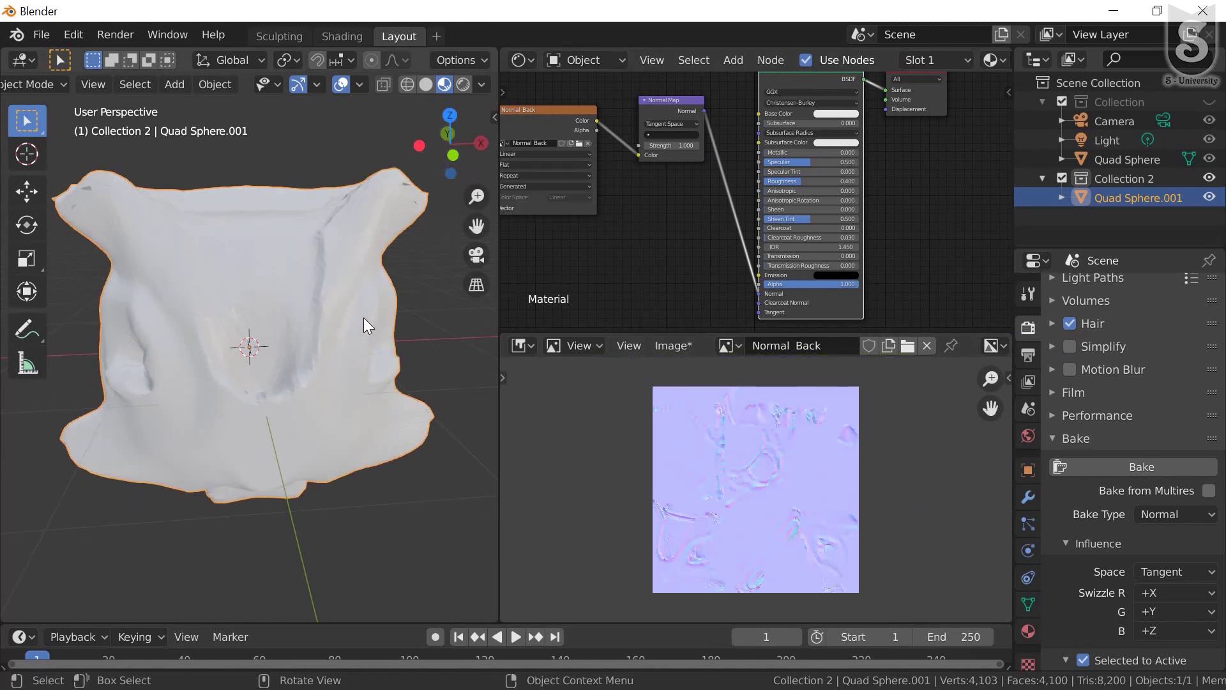
{"action": "scroll", "coordinate": [796, 233], "scroll_direction": "up", "scroll_amount": 1}
{"action": "scroll", "coordinate": [273, 280], "scroll_direction": "up", "scroll_amount": 2}
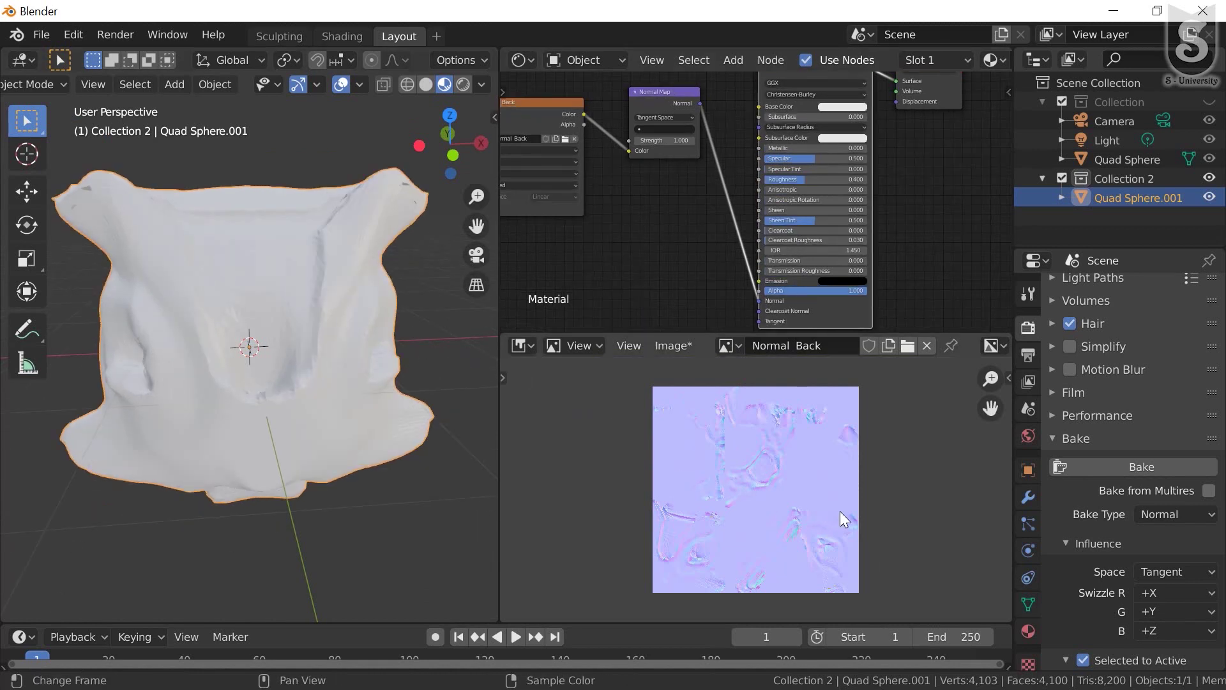
{"action": "scroll", "coordinate": [848, 528], "scroll_direction": "down", "scroll_amount": 2}
{"action": "scroll", "coordinate": [847, 536], "scroll_direction": "up", "scroll_amount": 2}
{"action": "scroll", "coordinate": [847, 537], "scroll_direction": "up", "scroll_amount": 1}
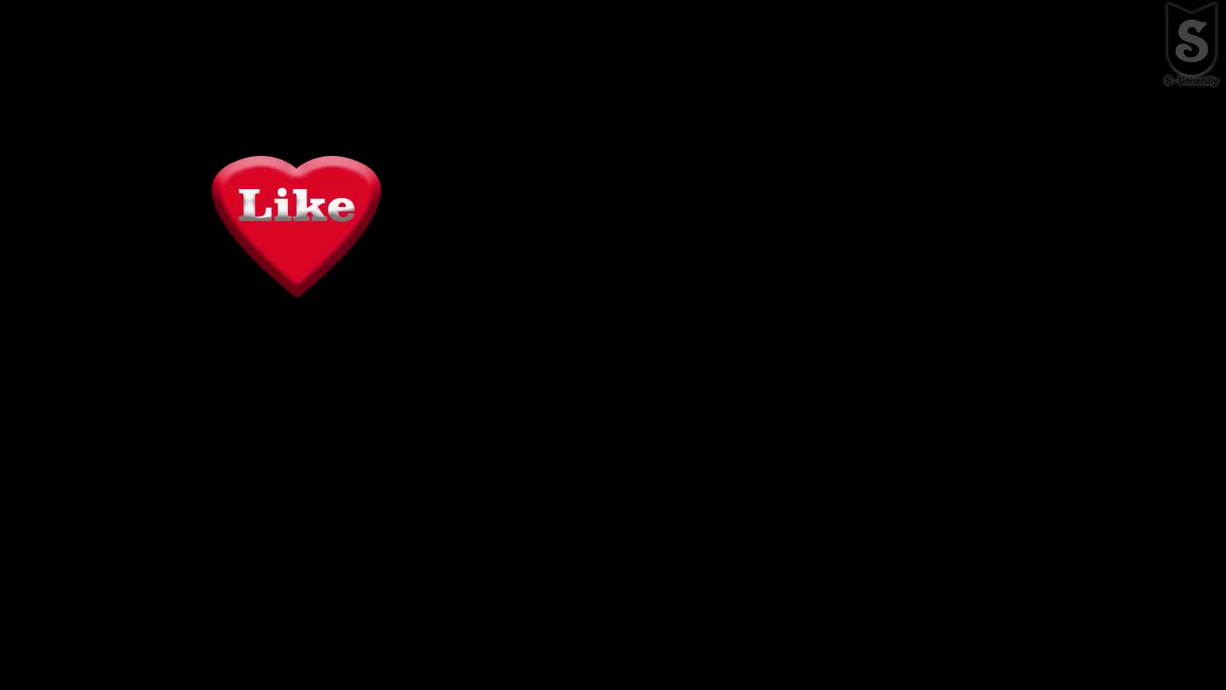